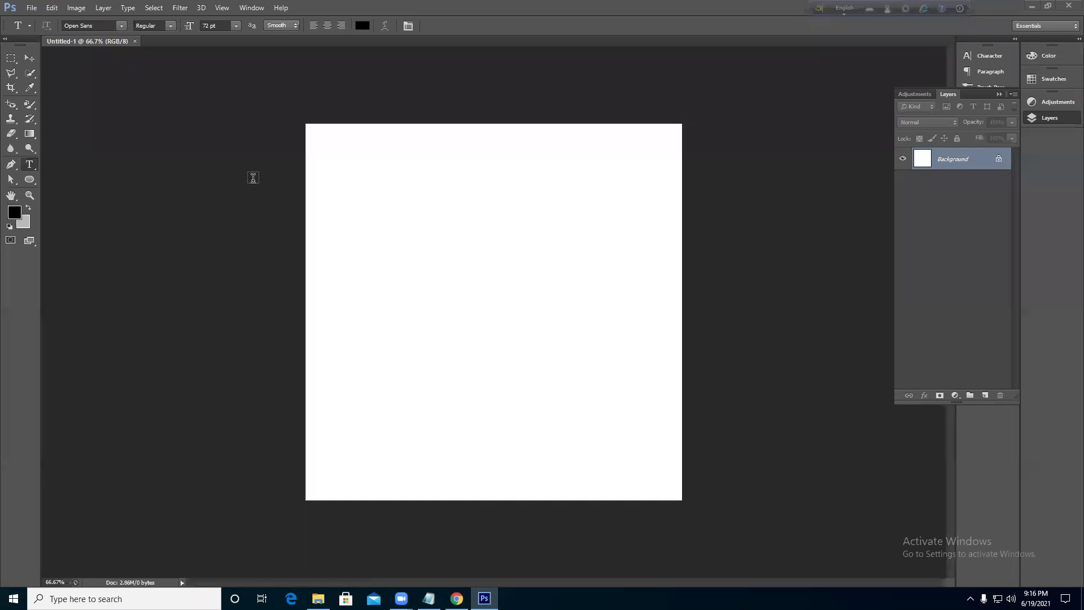
# - Set the Type tool's font to Li Ador Shurobhi Unicode
pyautogui.click(122, 26)
pyautogui.scroll(12, 165, 121)
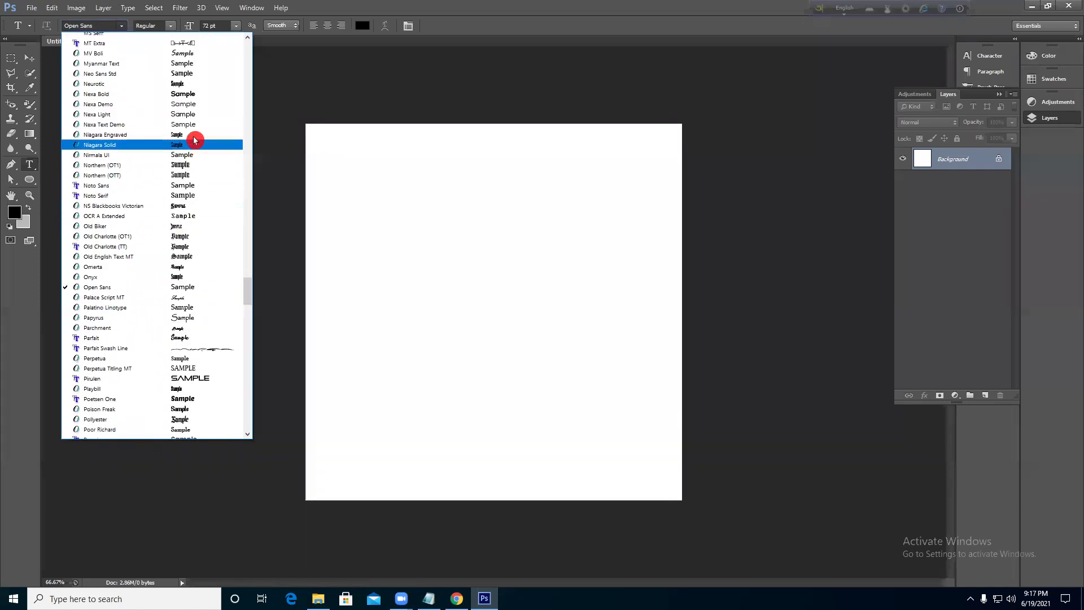
pyautogui.moveTo(252, 288); pyautogui.dragTo(268, 241)
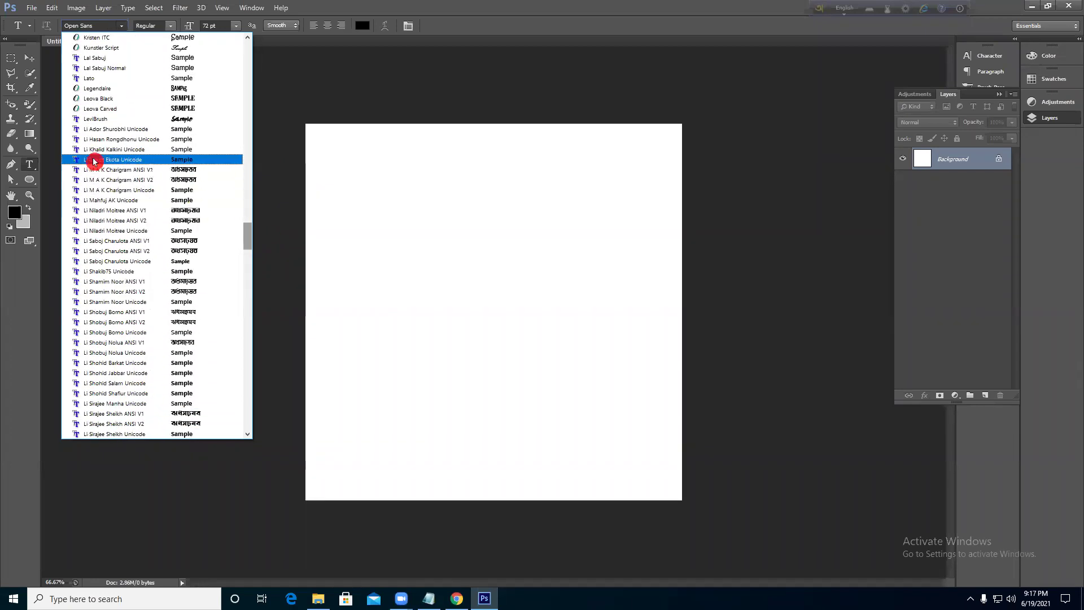
pyautogui.click(135, 129)
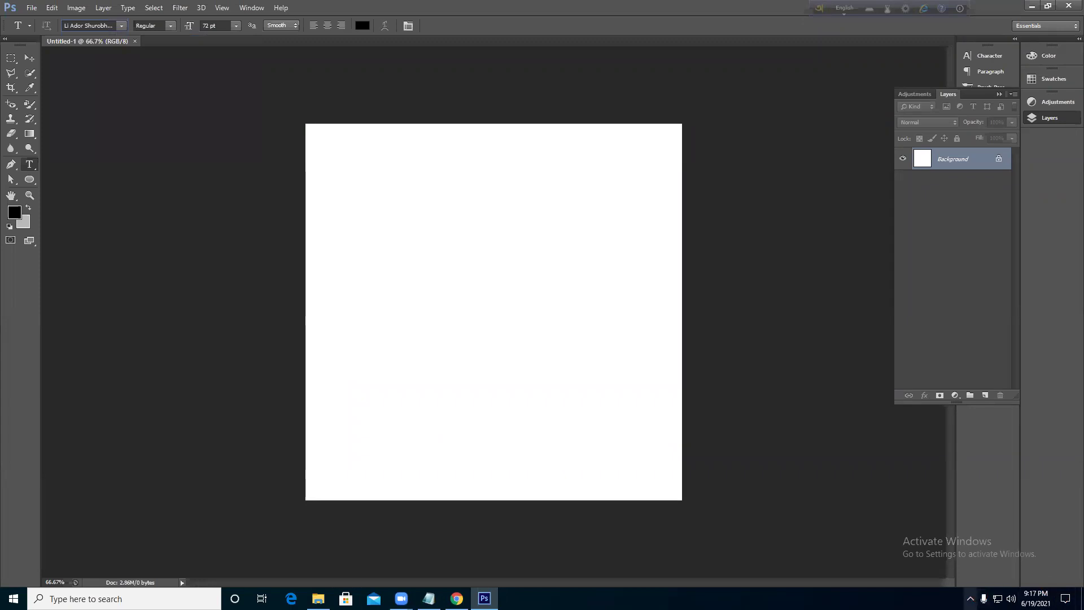
# - Move the floating Avro Keyboard bar down, clear of the title and options bars
pyautogui.click(970, 599)
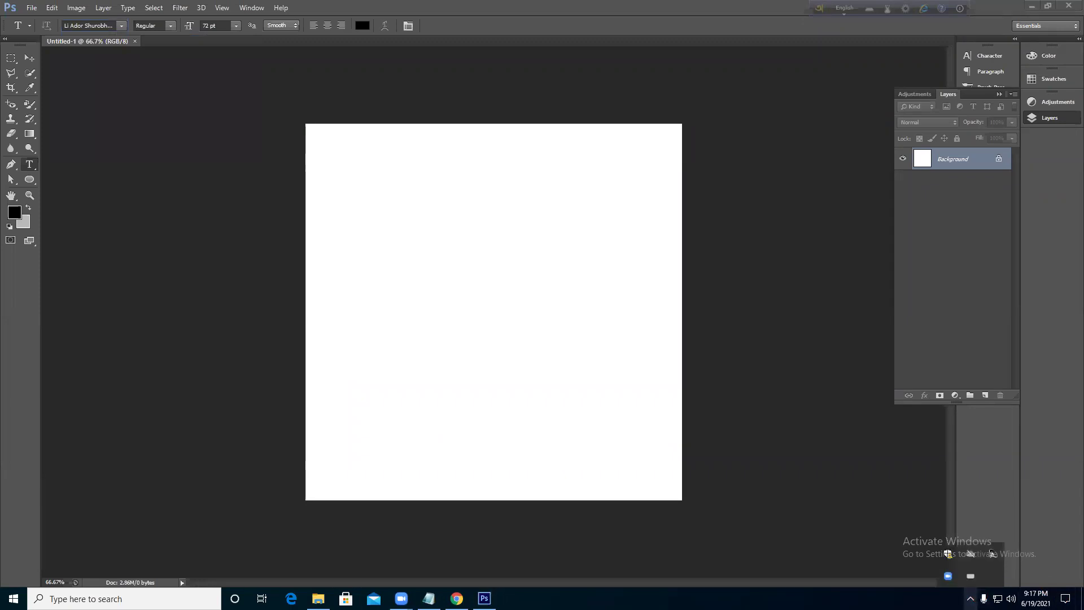
pyautogui.click(571, 415)
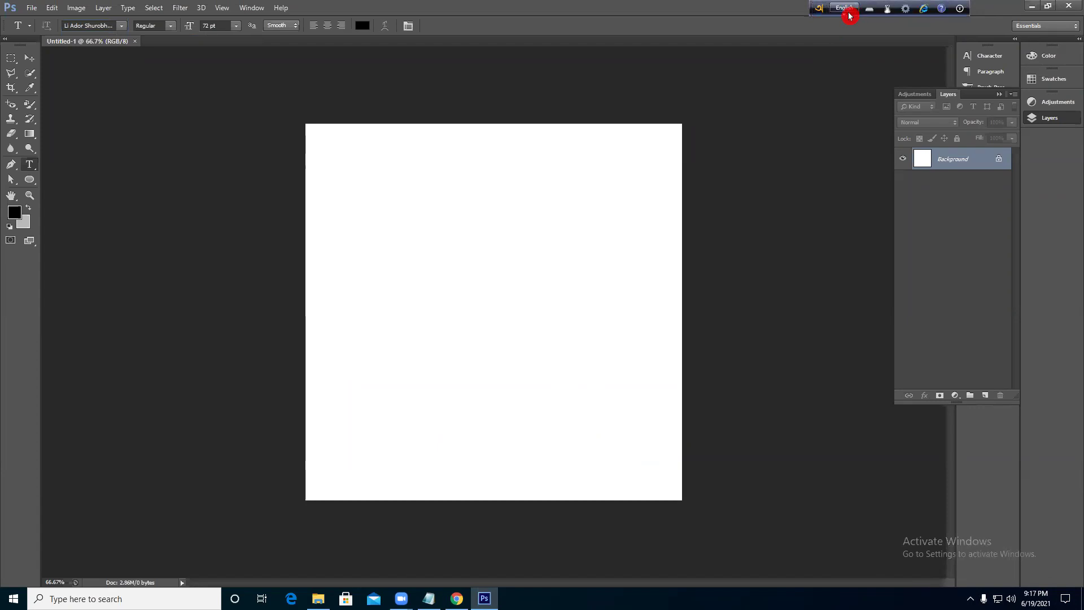
pyautogui.moveTo(814, 12); pyautogui.dragTo(798, 68)
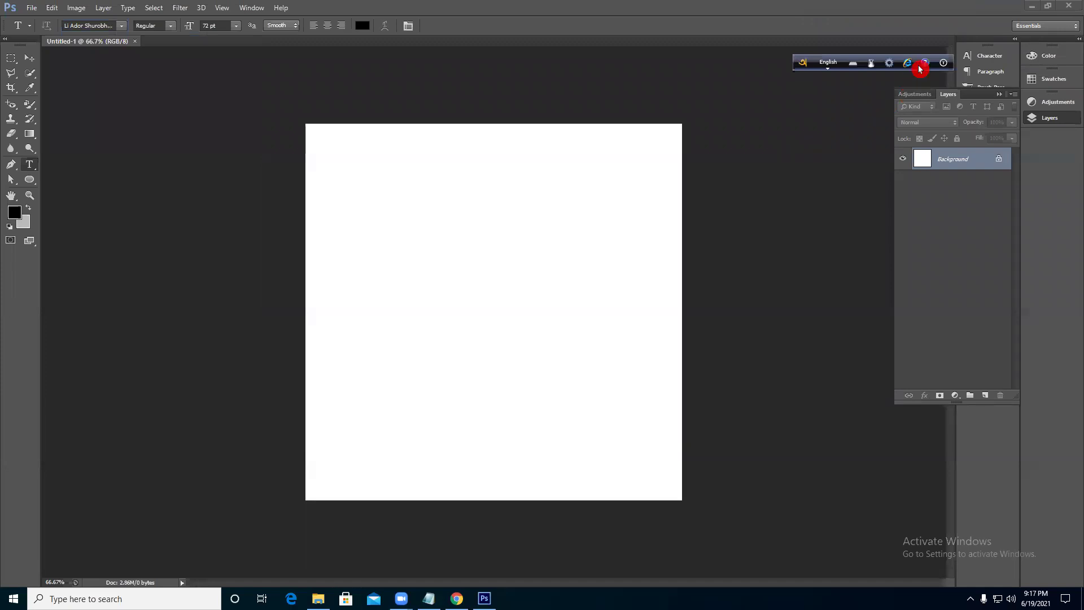
# - Examine Avro Keyboard's output modes, phonetic options and available keyboard layouts
pyautogui.click(890, 64)
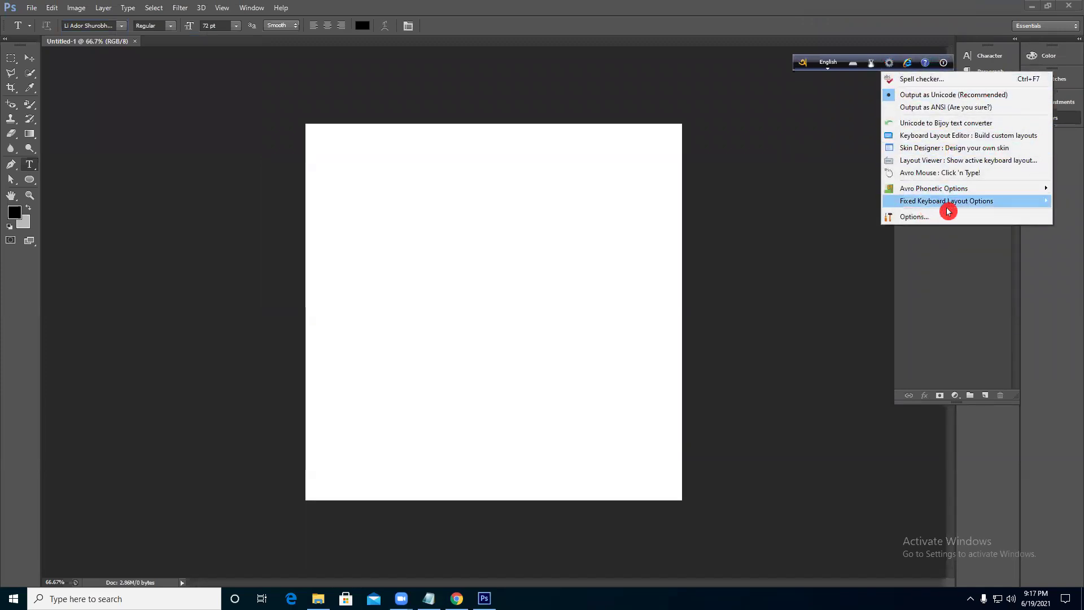
pyautogui.moveTo(963, 207)
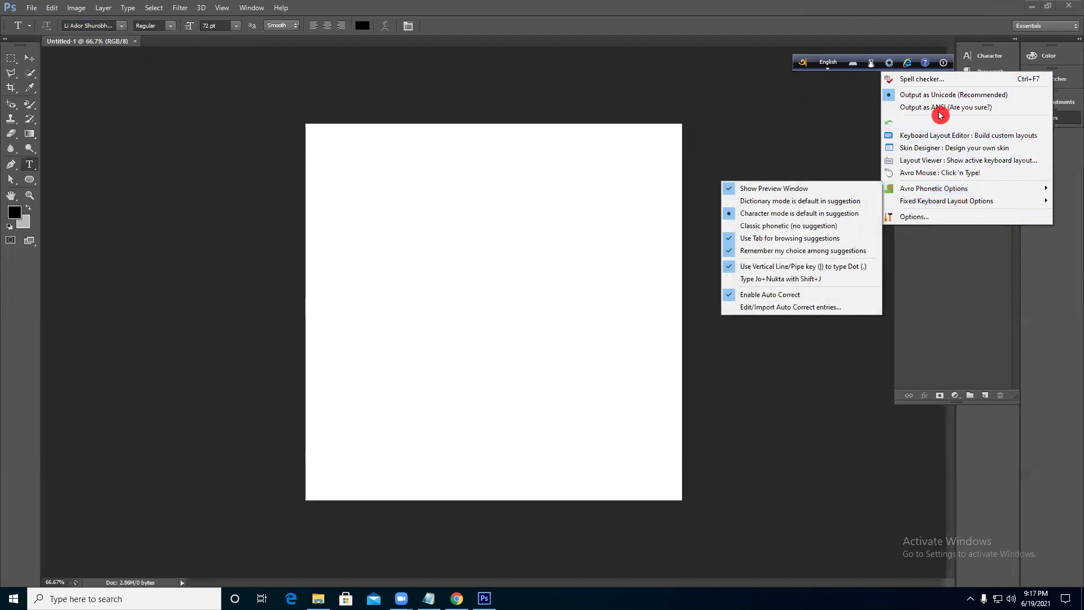
pyautogui.click(876, 64)
pyautogui.click(876, 64)
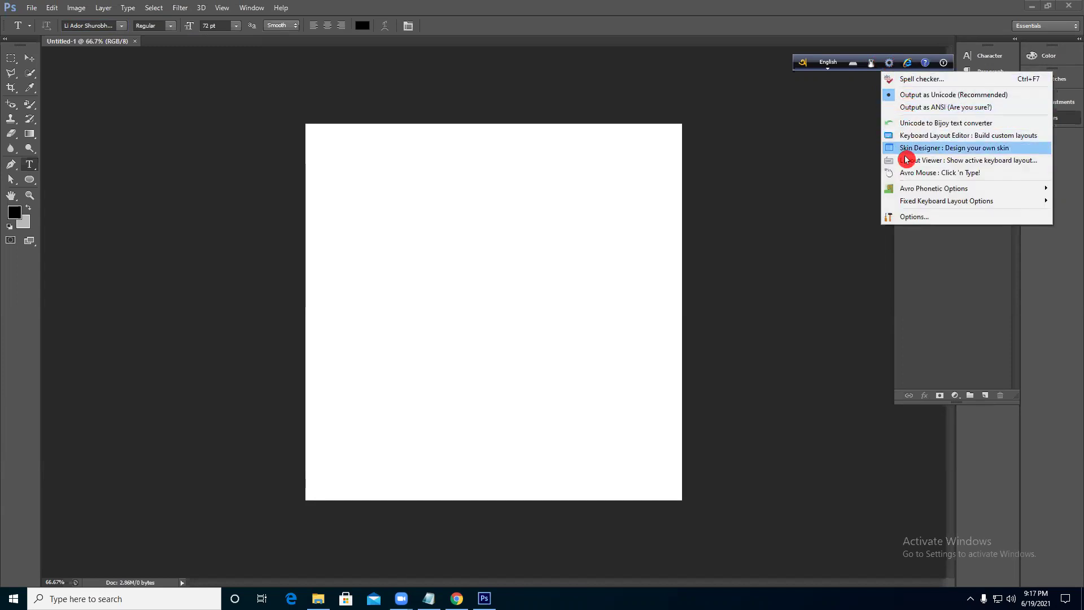
pyautogui.click(942, 65)
pyautogui.click(804, 65)
pyautogui.click(805, 65)
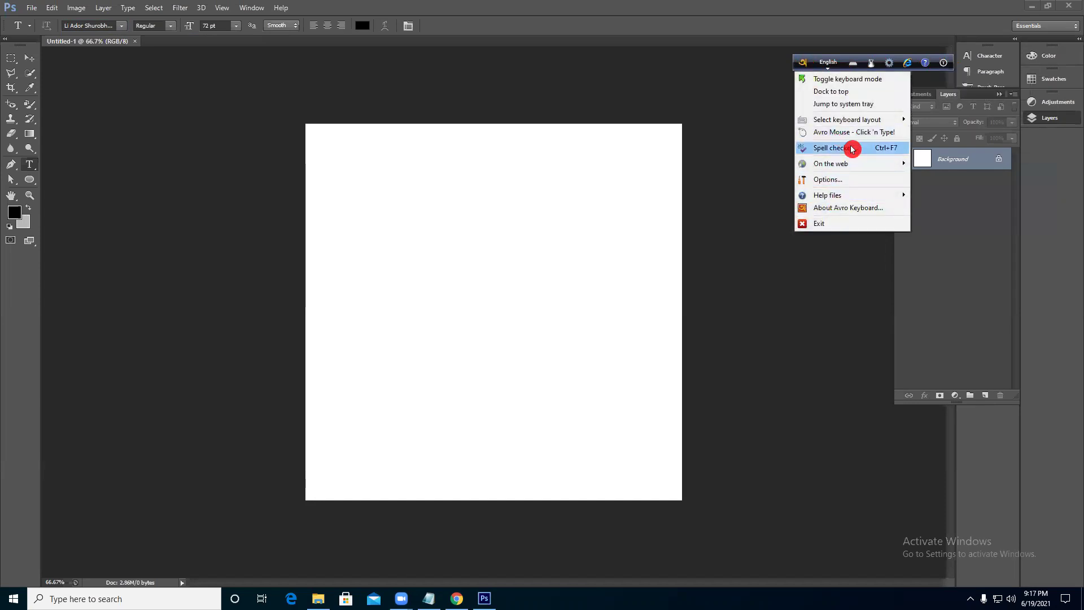
pyautogui.moveTo(884, 165)
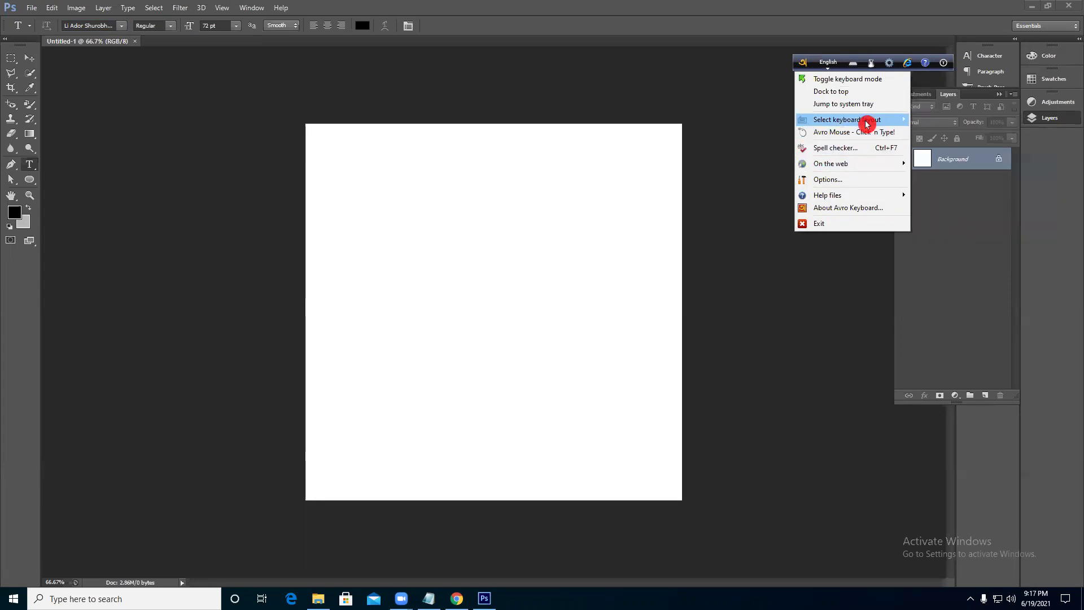
pyautogui.moveTo(884, 120)
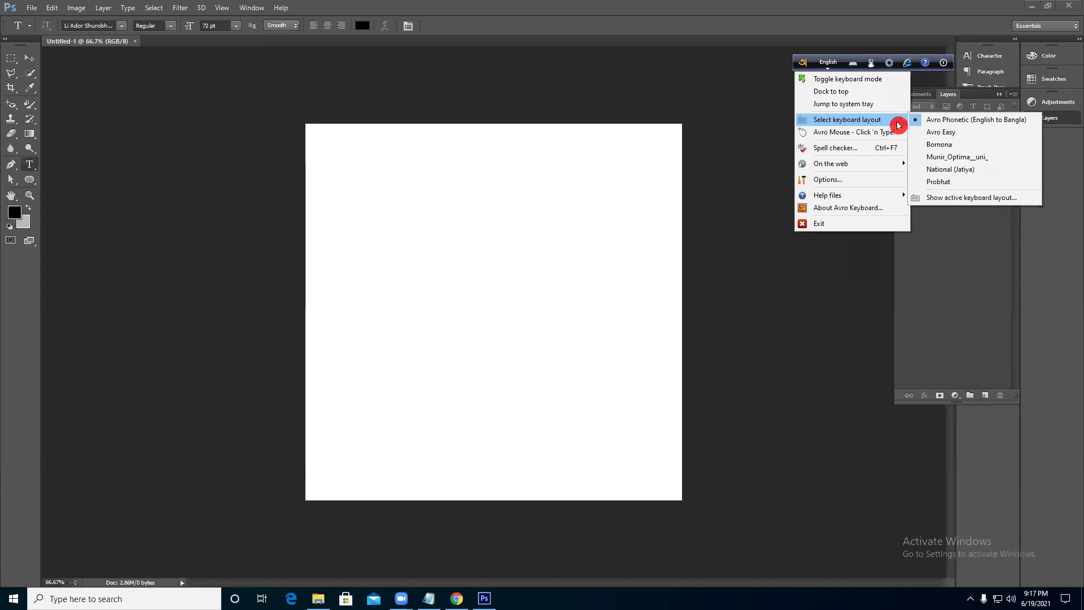
# - Review the Avro Keyboard settings pages, including General, Interface, Locale/Language and Fixed Layouts, without changing anything
pyautogui.click(864, 180)
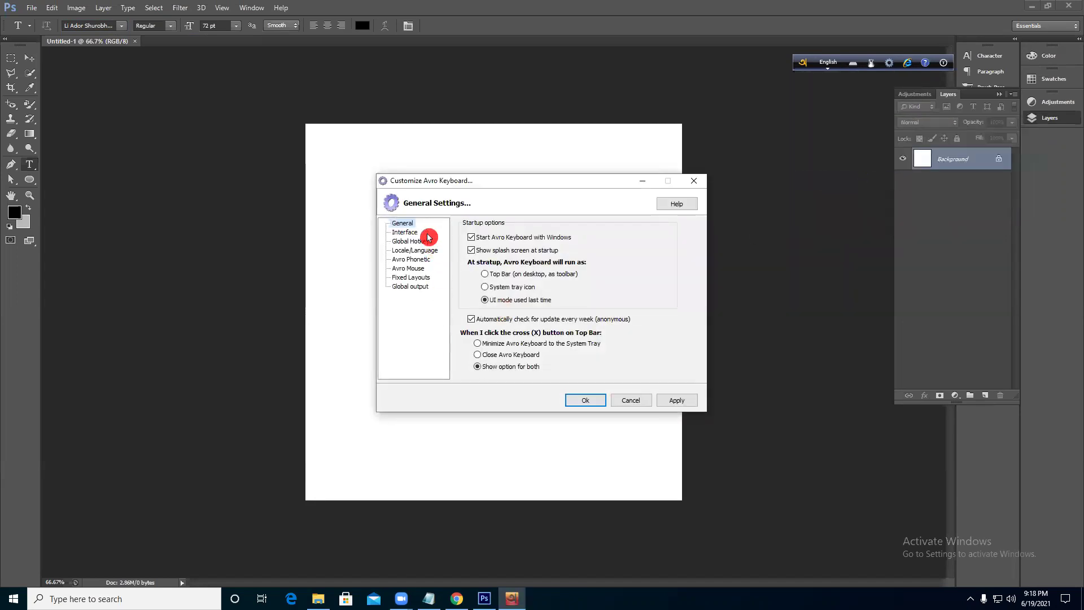
pyautogui.click(405, 233)
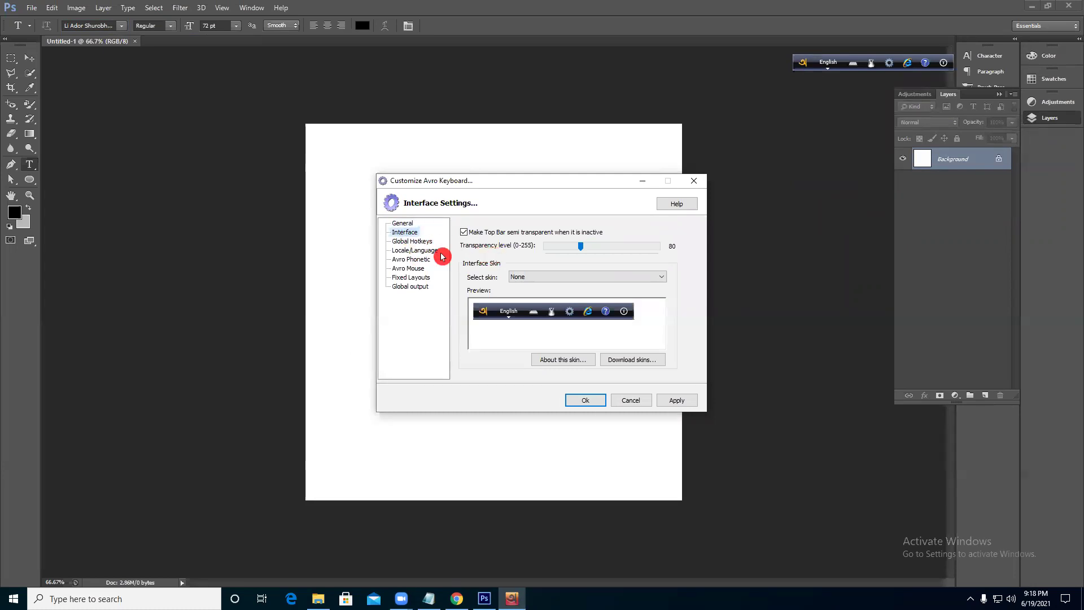
pyautogui.click(411, 242)
pyautogui.click(417, 250)
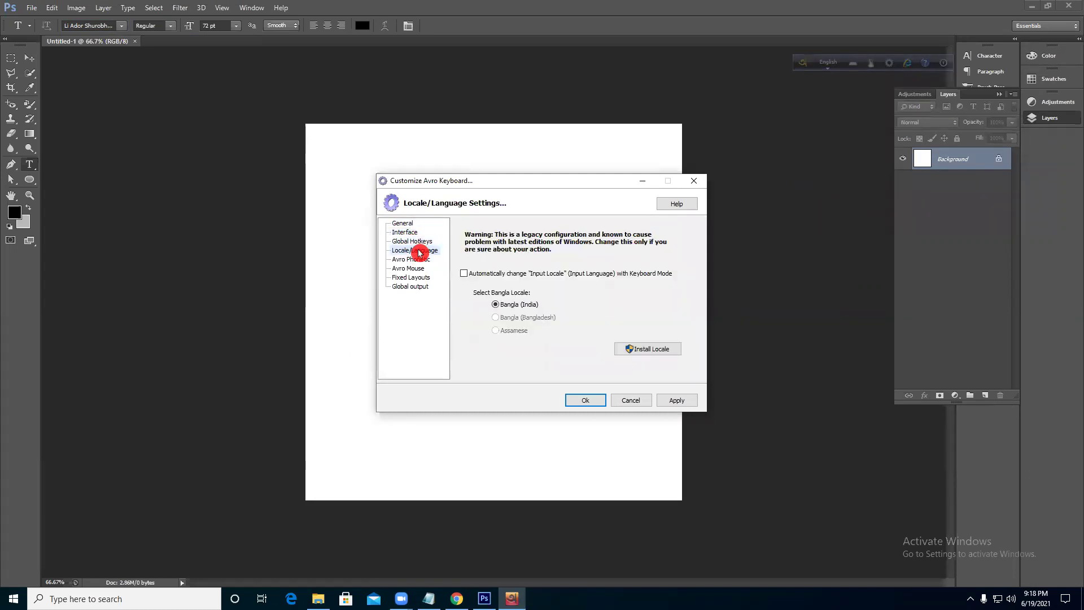
pyautogui.click(416, 259)
pyautogui.click(415, 278)
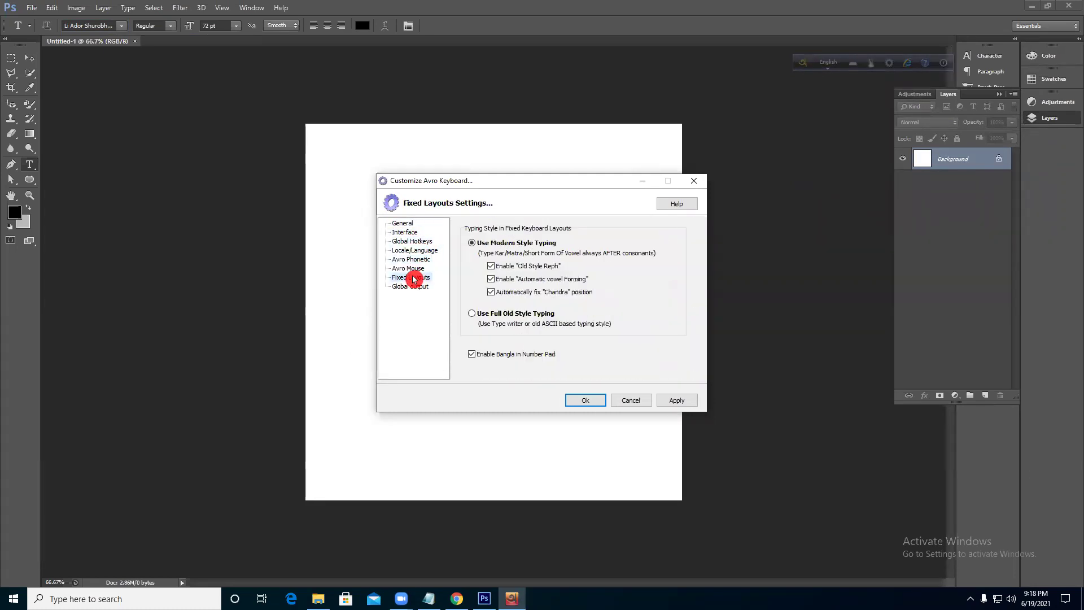
pyautogui.click(401, 225)
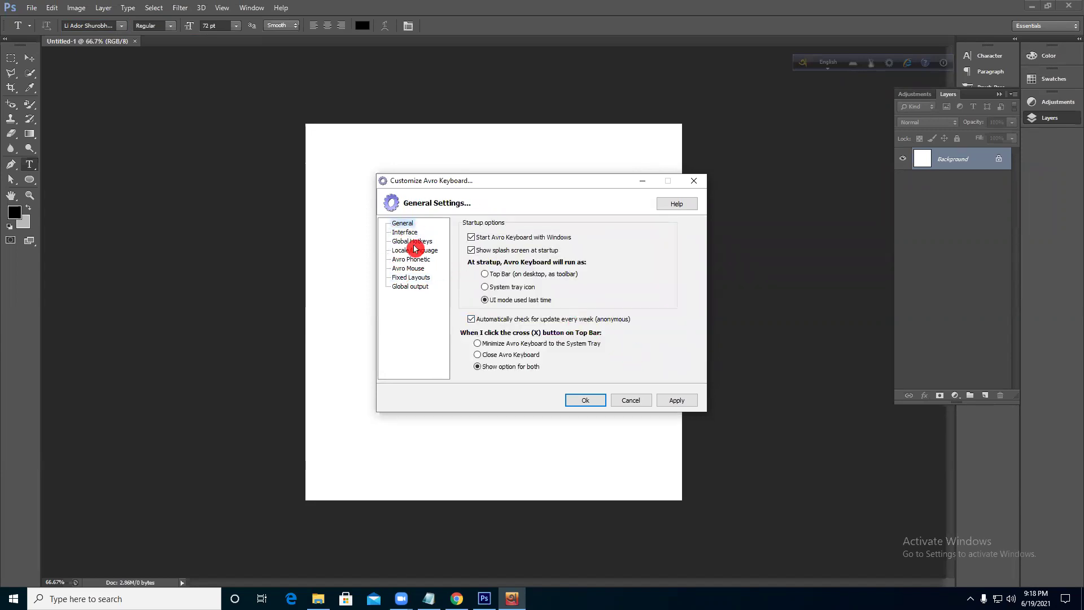
pyautogui.click(417, 233)
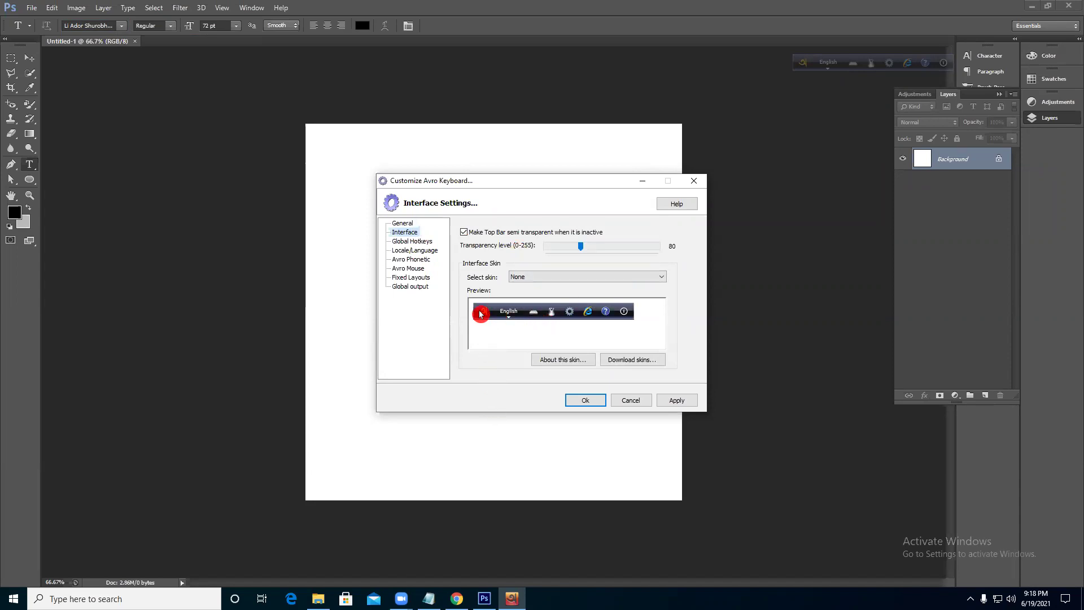
pyautogui.click(402, 223)
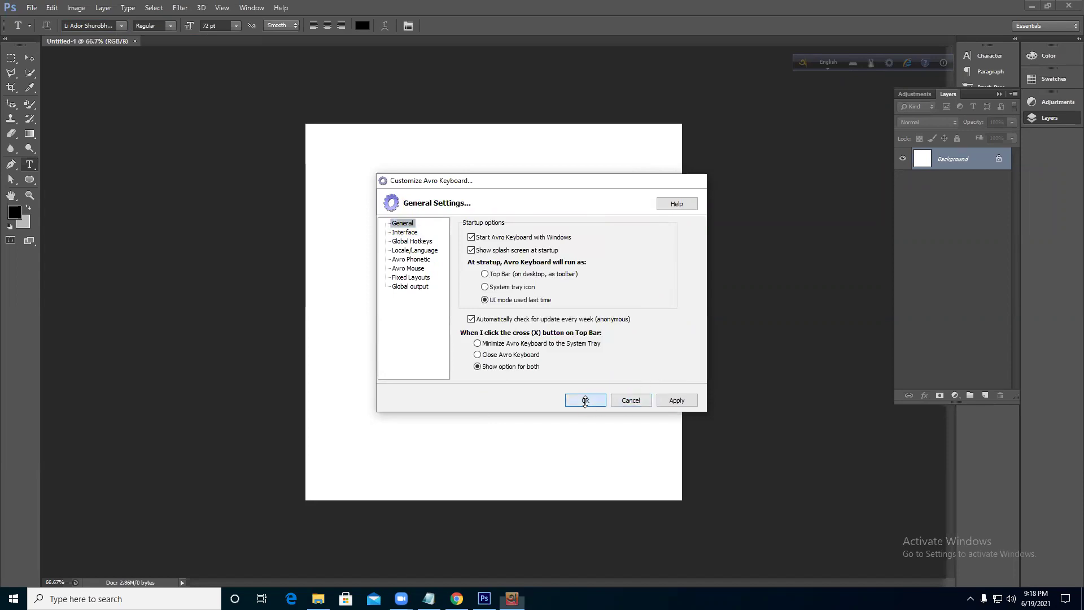
pyautogui.click(586, 400)
# - View Avro's active keyboard layout chart and recheck its Unicode and ANSI output options
pyautogui.click(856, 67)
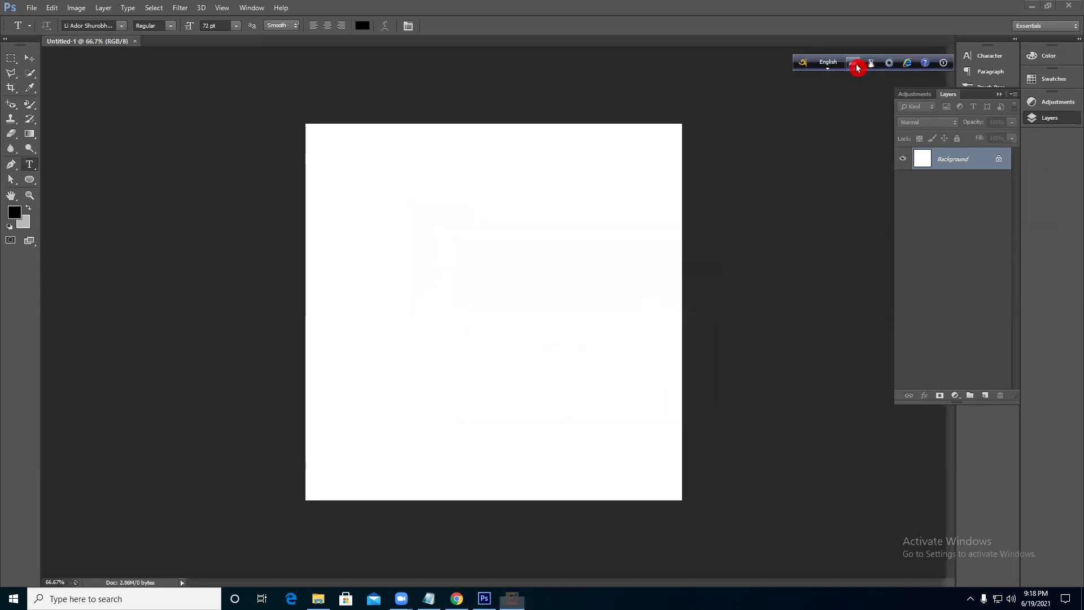
pyautogui.click(303, 8)
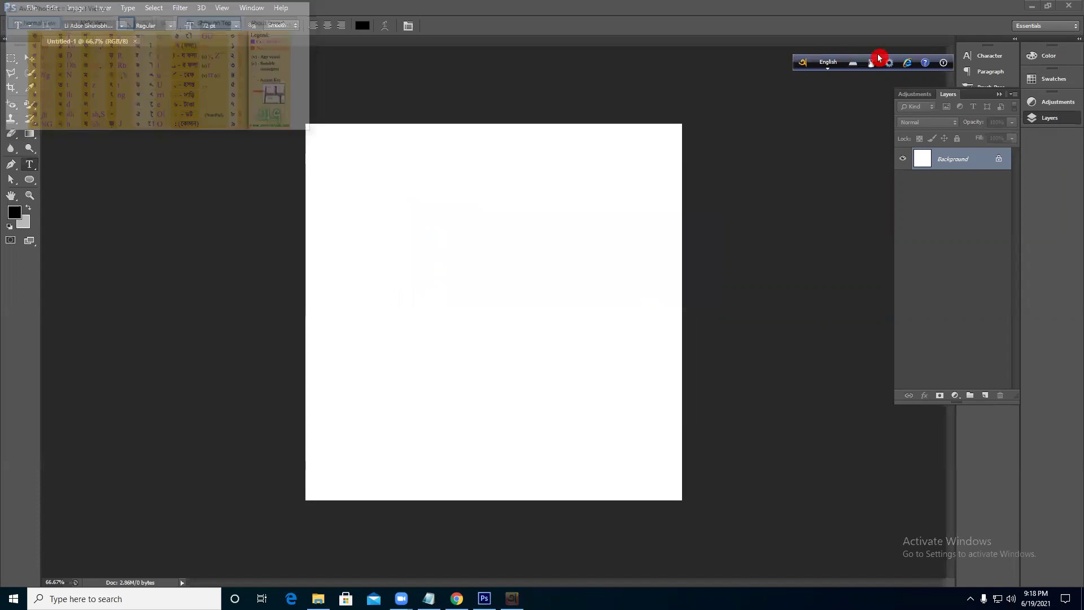
pyautogui.click(890, 63)
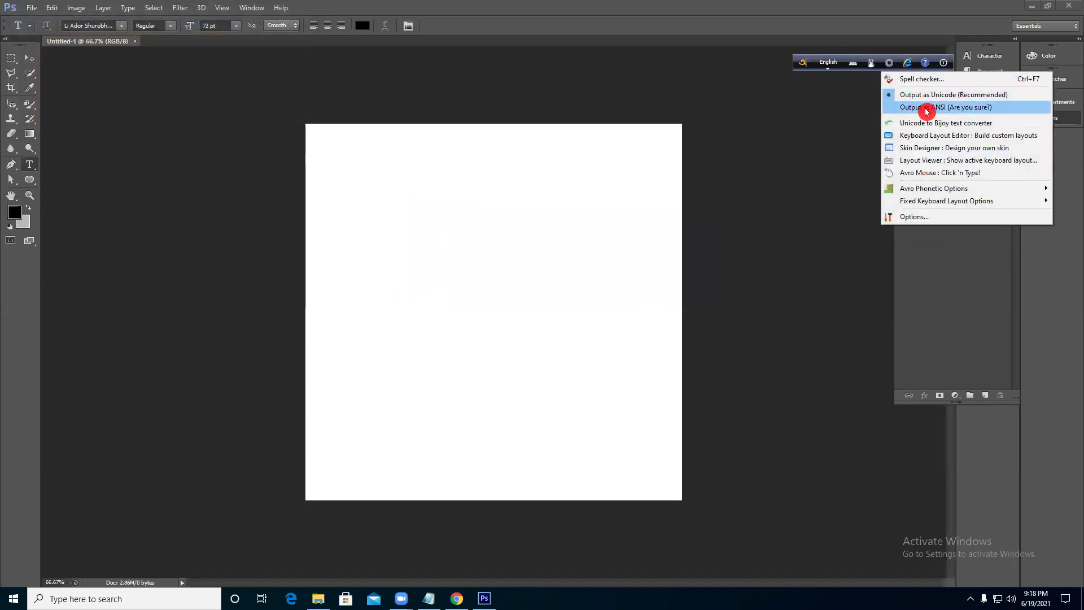
pyautogui.moveTo(931, 189)
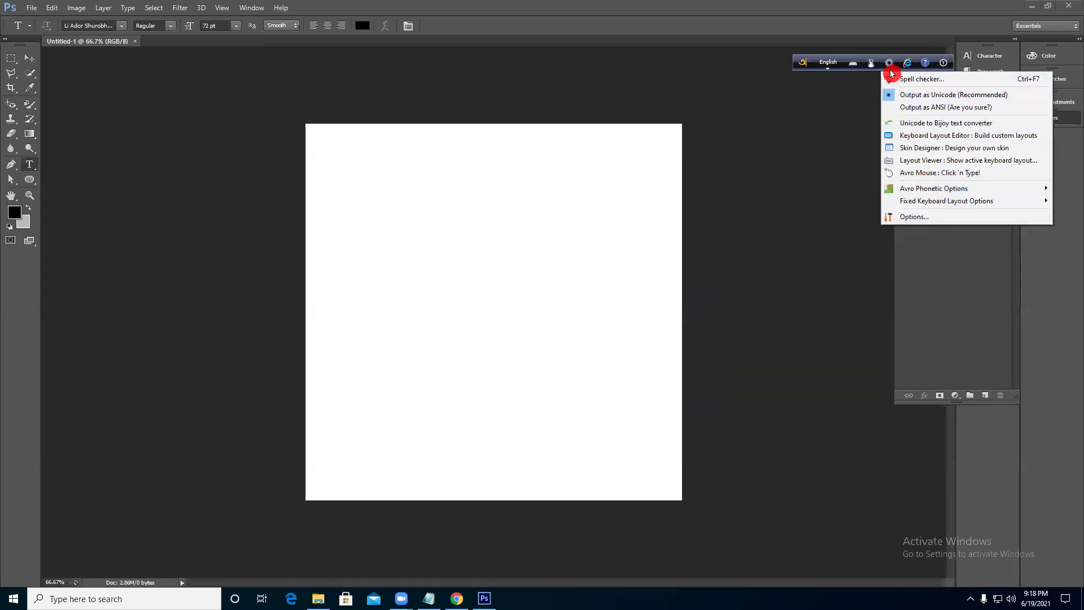
pyautogui.click(800, 63)
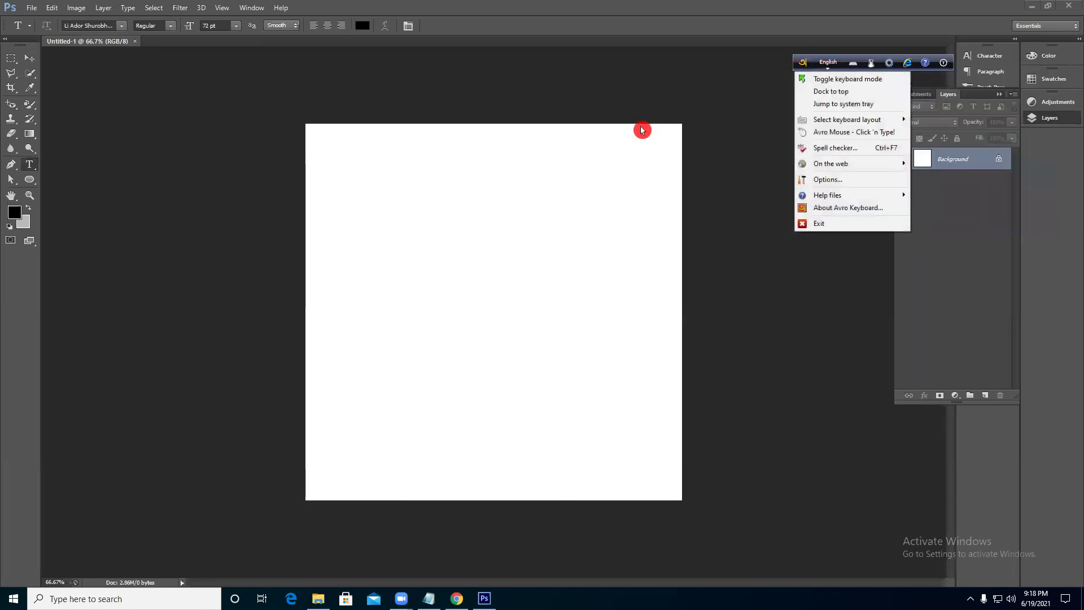
pyautogui.click(480, 173)
# - Switch Avro Keyboard to Bangla mode and start a point text line in the upper-left part of the canvas
pyautogui.click(837, 74)
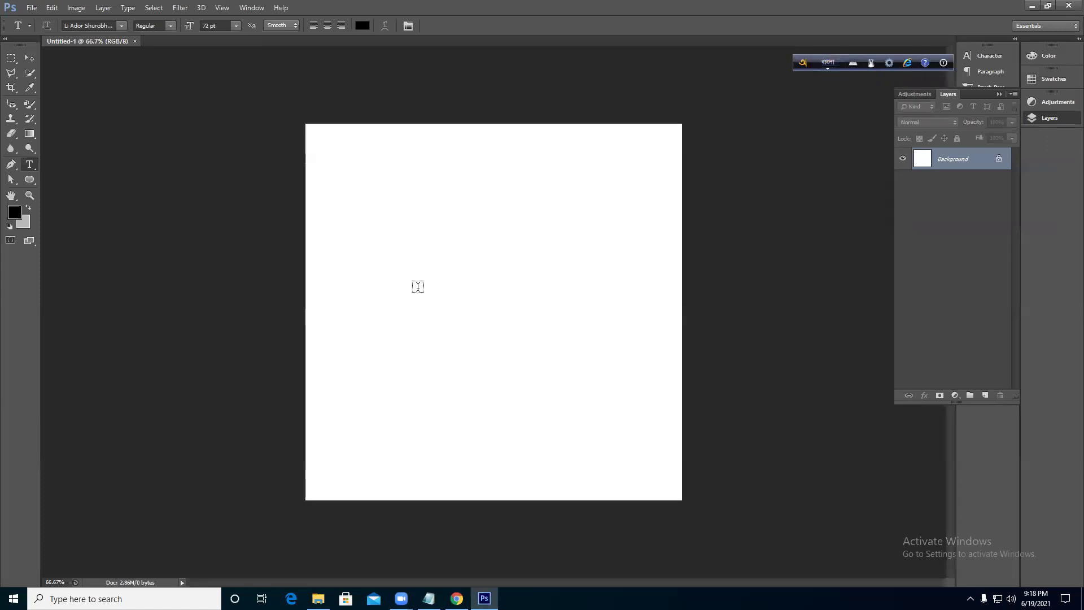
pyautogui.click(367, 263)
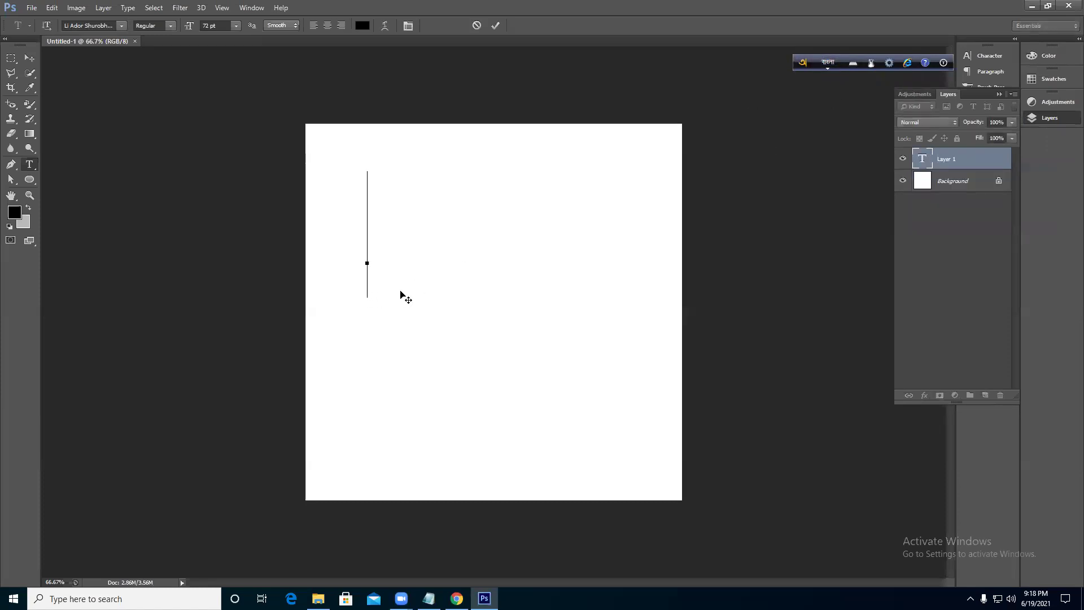
pyautogui.write('ama')
pyautogui.press('BackSpace')
pyautogui.press('BackSpace')
pyautogui.press('BackSpace')
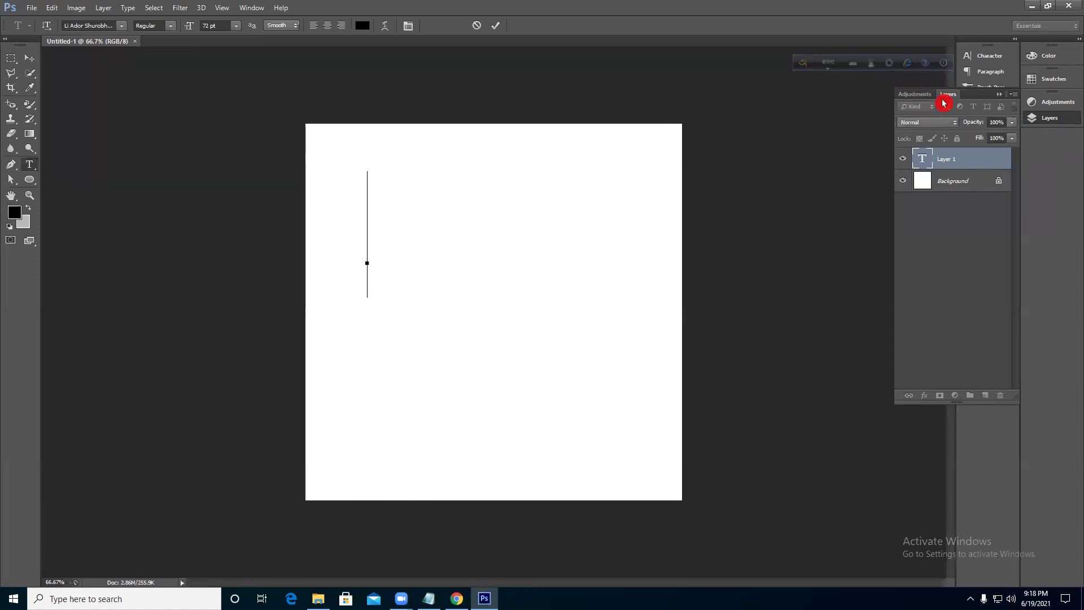
# - Set the font size of the new text to 30 pt
pyautogui.click(987, 55)
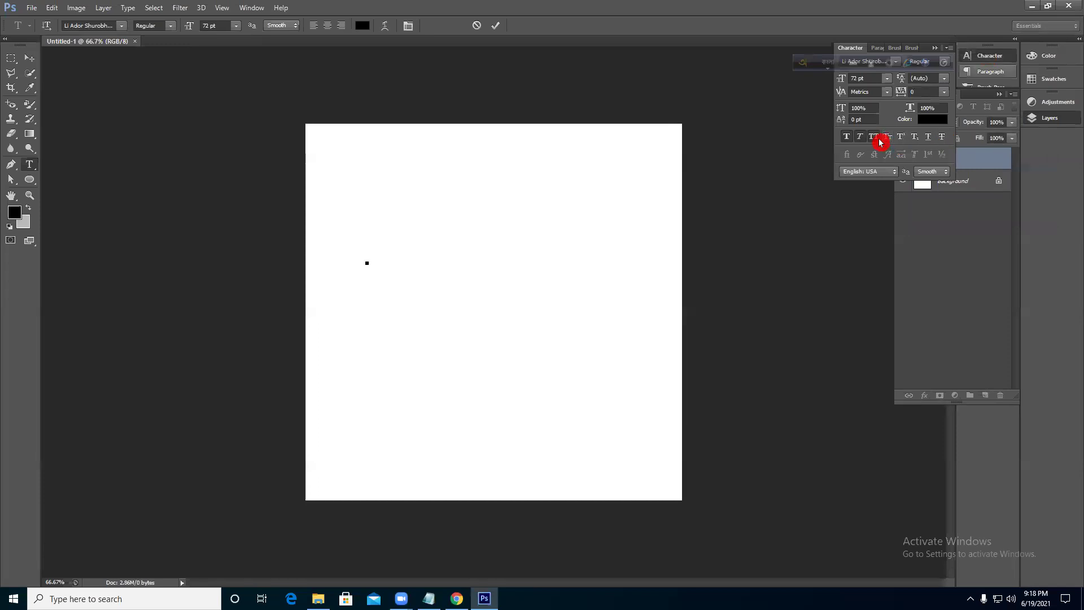
pyautogui.click(885, 81)
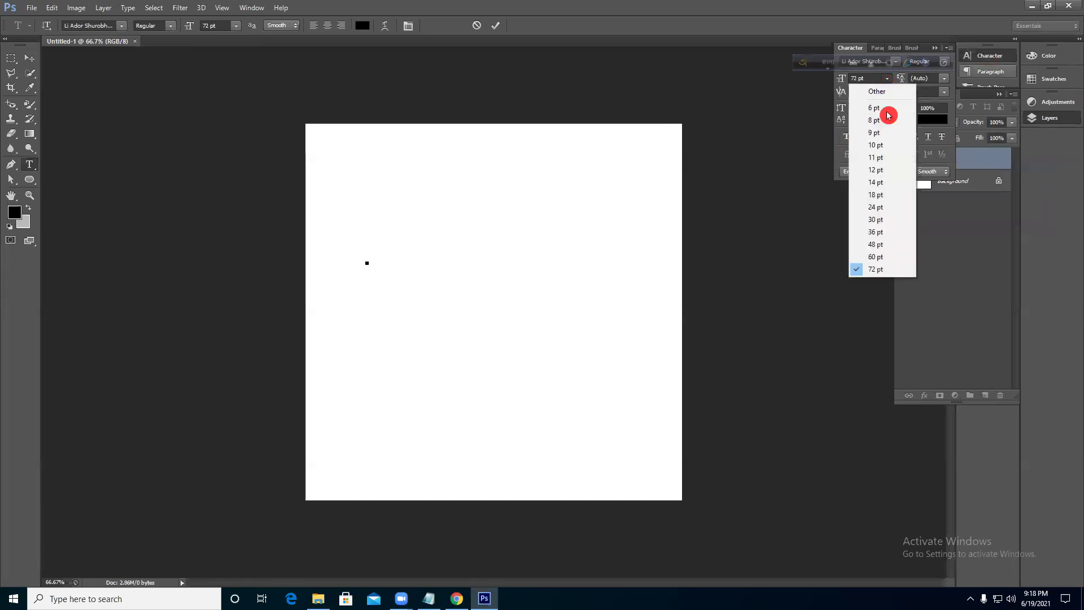
pyautogui.click(880, 221)
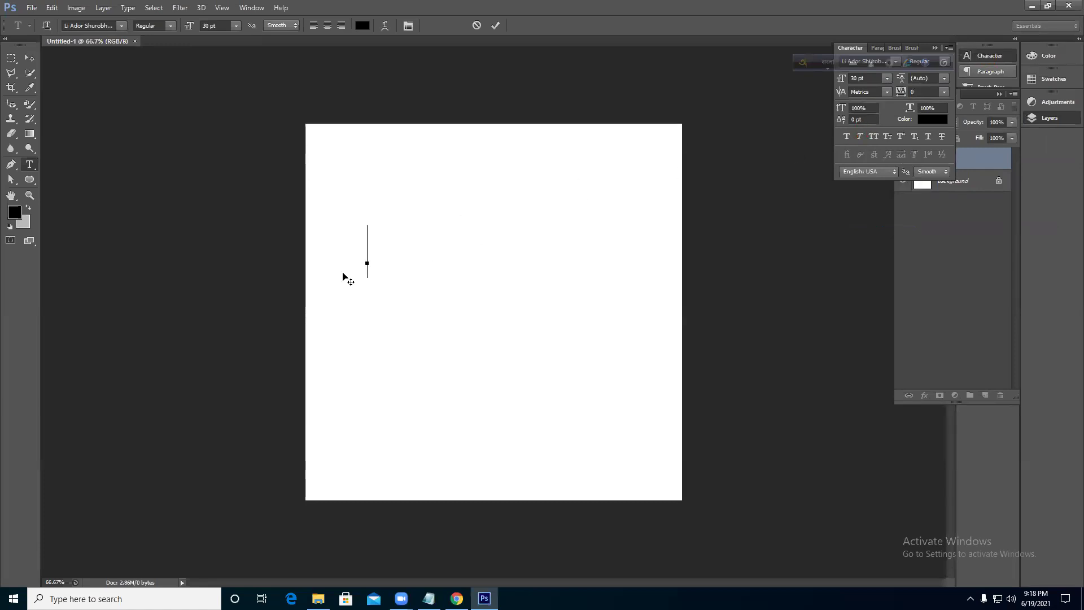
# - Enter the Bangla text phonetically on two lines: "amar sonar" and "bangla ami tomay"
pyautogui.write('amar ')
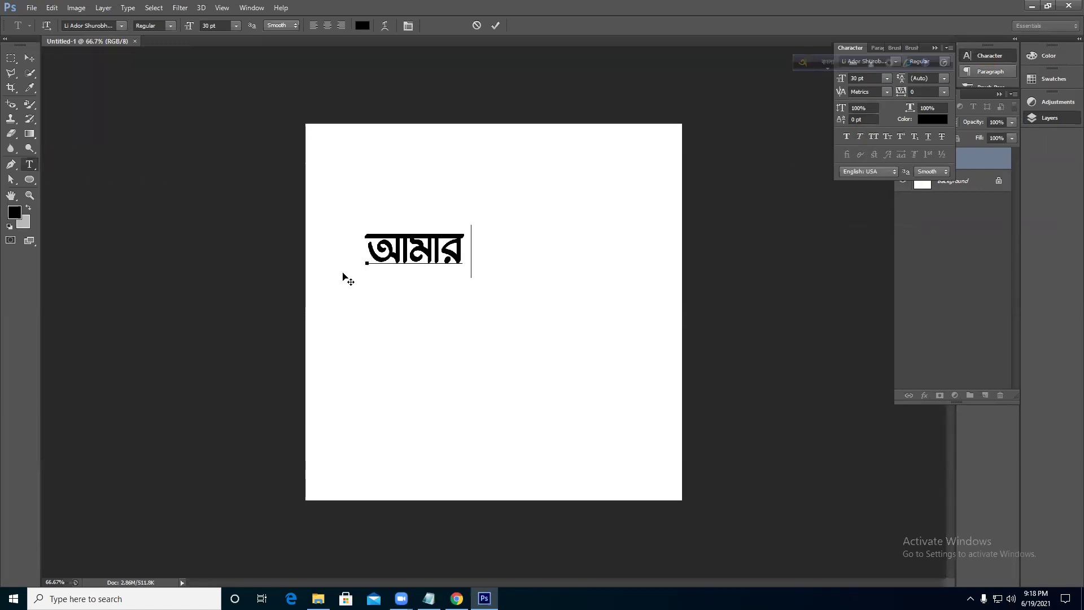
pyautogui.write('sonar')
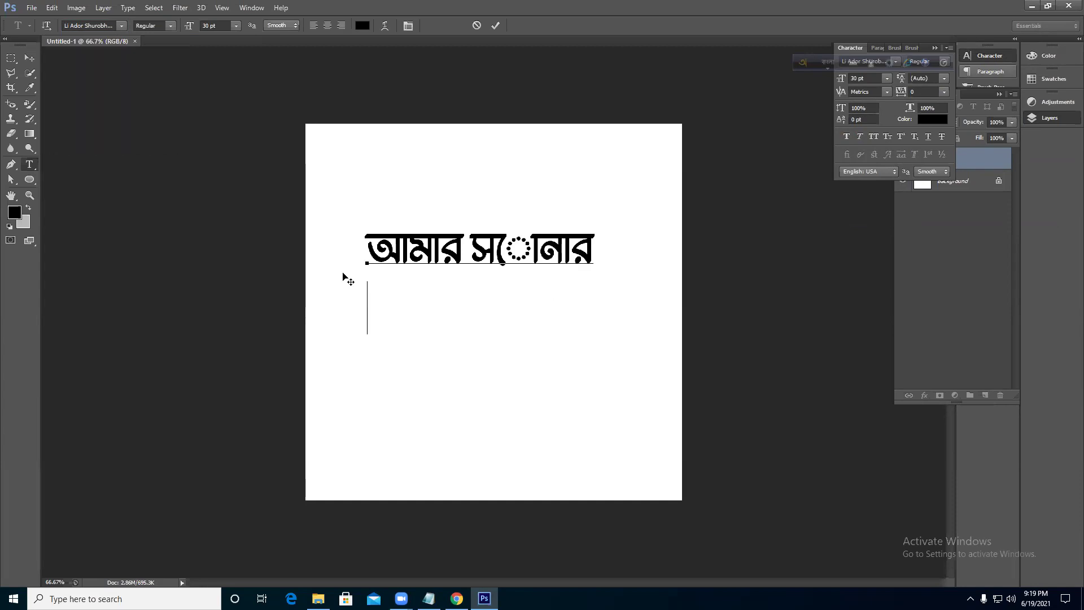
pyautogui.press('Return')
pyautogui.write('bangla')
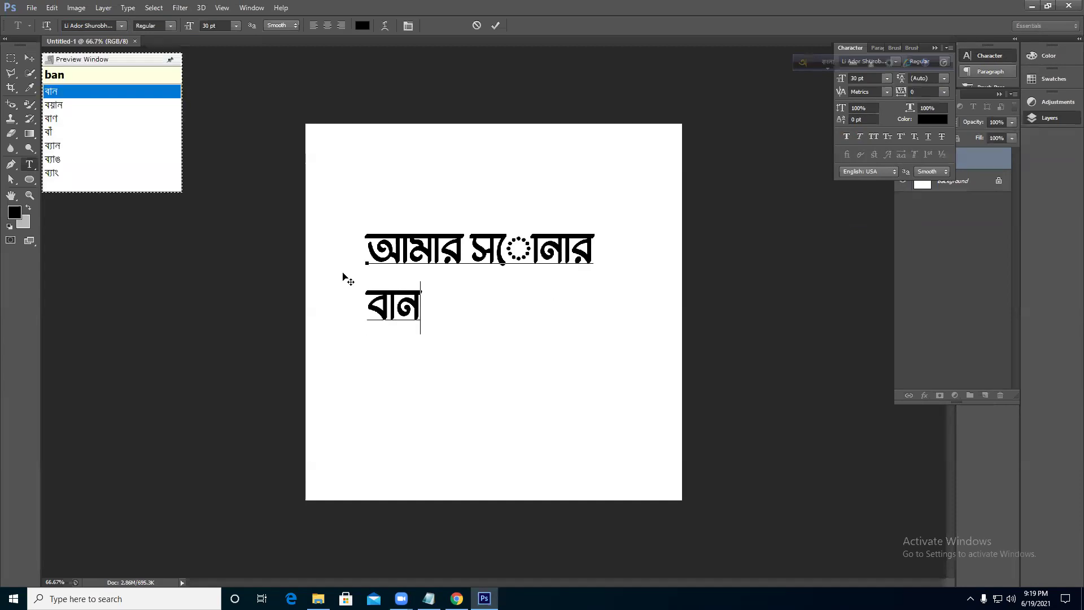
pyautogui.write(' ami ')
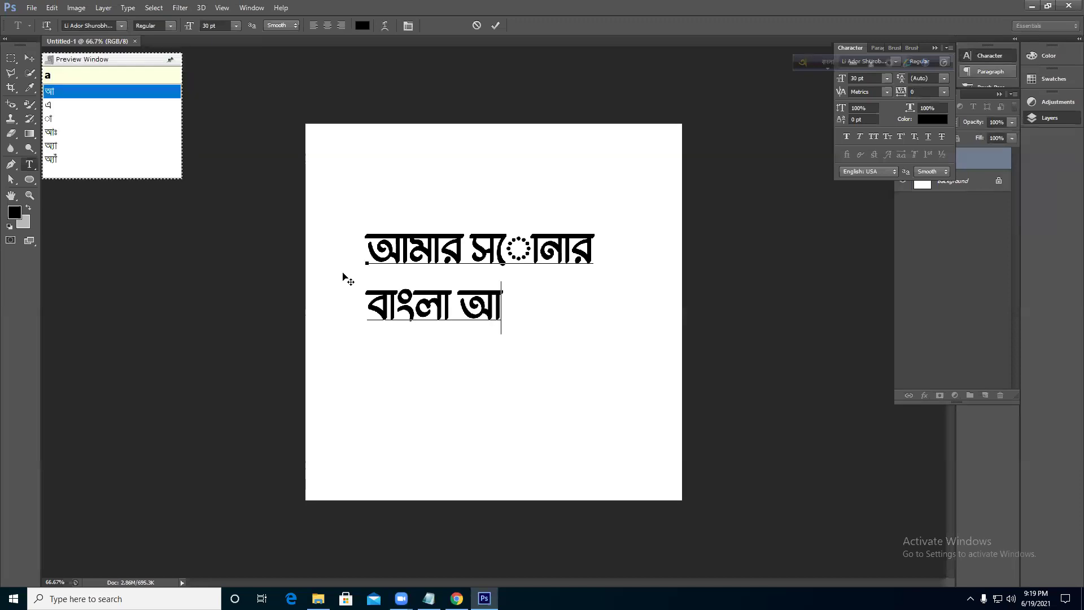
pyautogui.write('tomay')
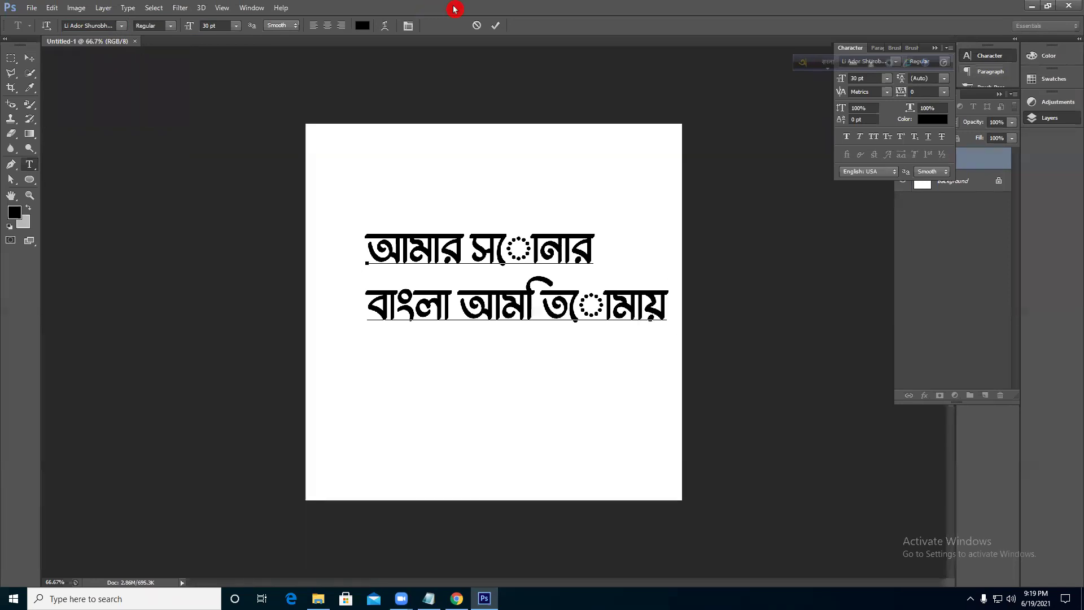
# - Commit the two-line Bangla text and move it slightly up and to the left on the canvas
pyautogui.click(497, 31)
pyautogui.click(29, 58)
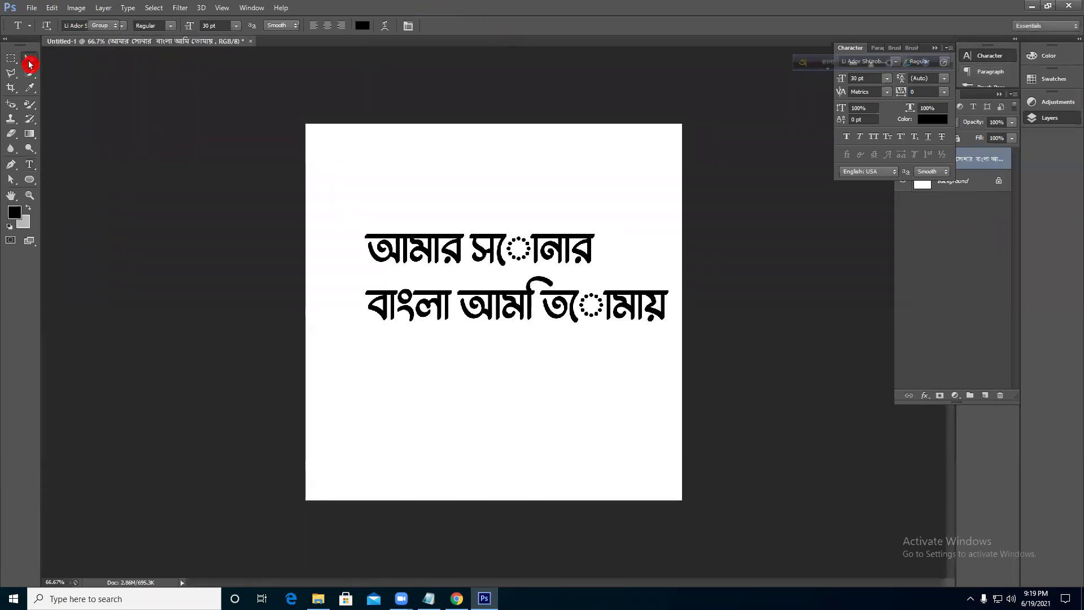
pyautogui.moveTo(423, 246); pyautogui.dragTo(395, 233)
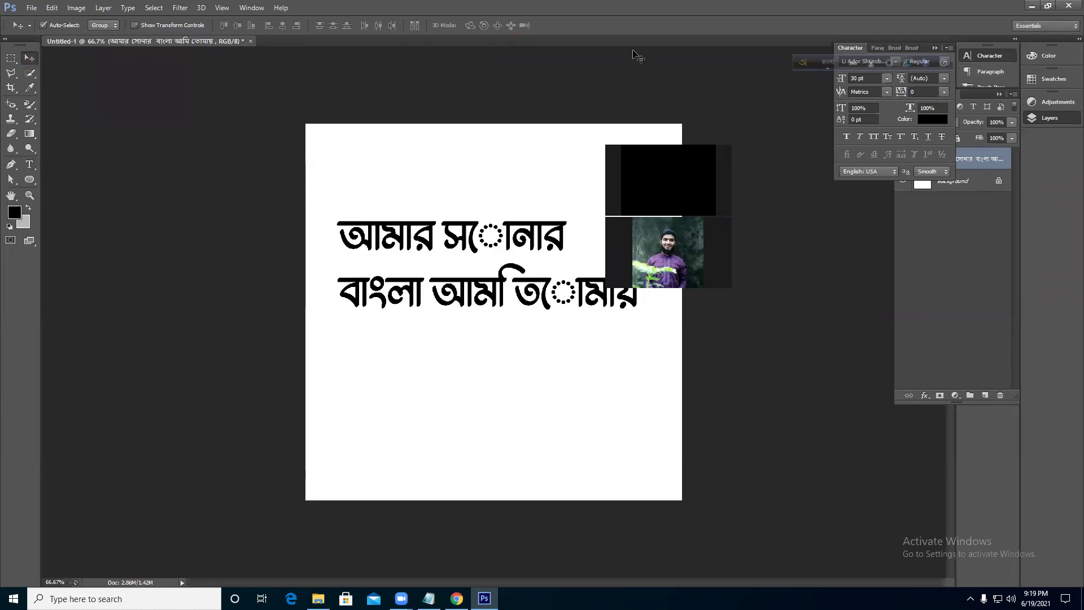
pyautogui.click(661, 112)
pyautogui.press('F12')
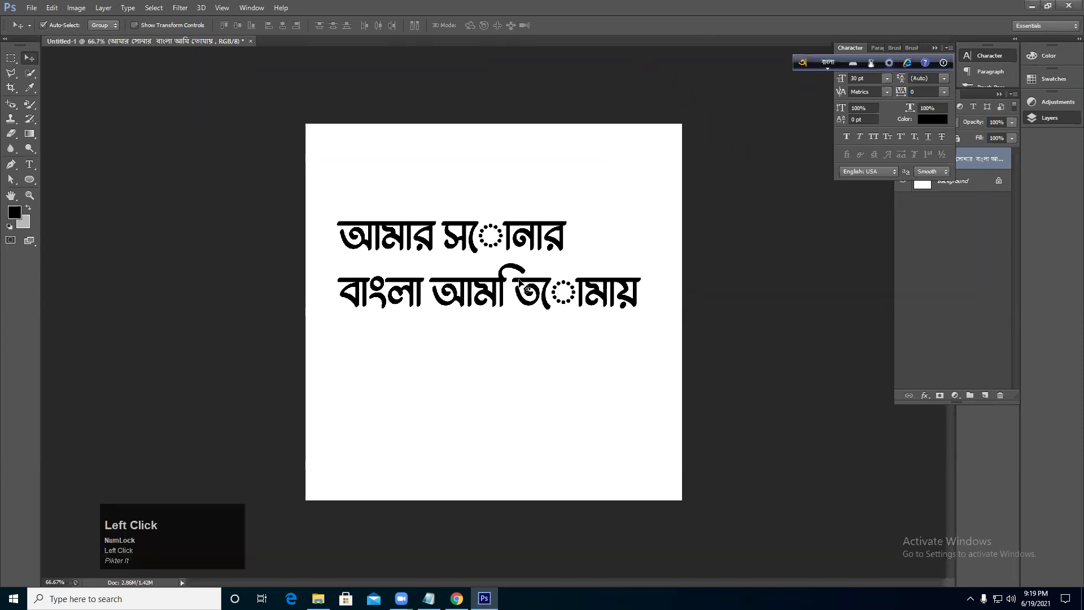
# - Shift the Bangla text slightly down the canvas and delete its layer
pyautogui.moveTo(501, 289); pyautogui.dragTo(496, 288)
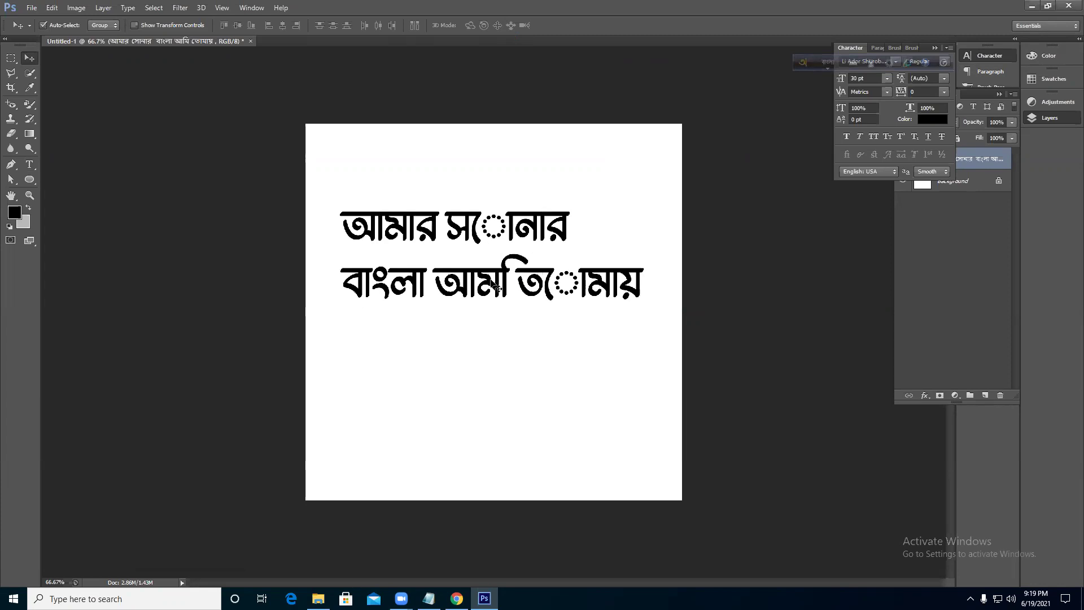
pyautogui.moveTo(531, 211); pyautogui.dragTo(524, 242)
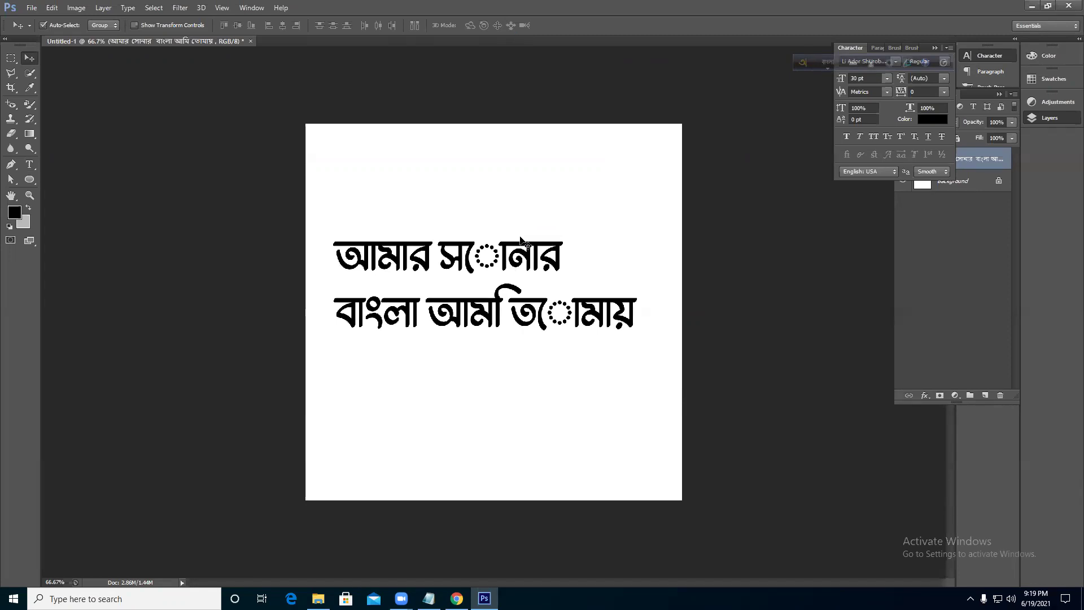
pyautogui.press('Delete')
# - Set the text engine option to Middle Eastern in the Type preferences
pyautogui.click(52, 8)
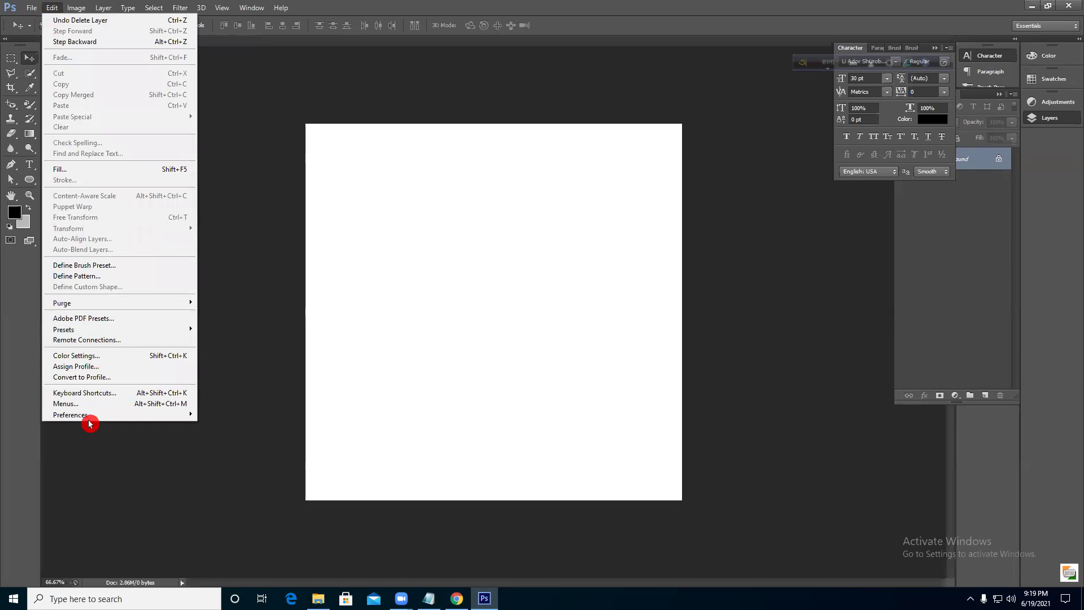
pyautogui.moveTo(85, 417)
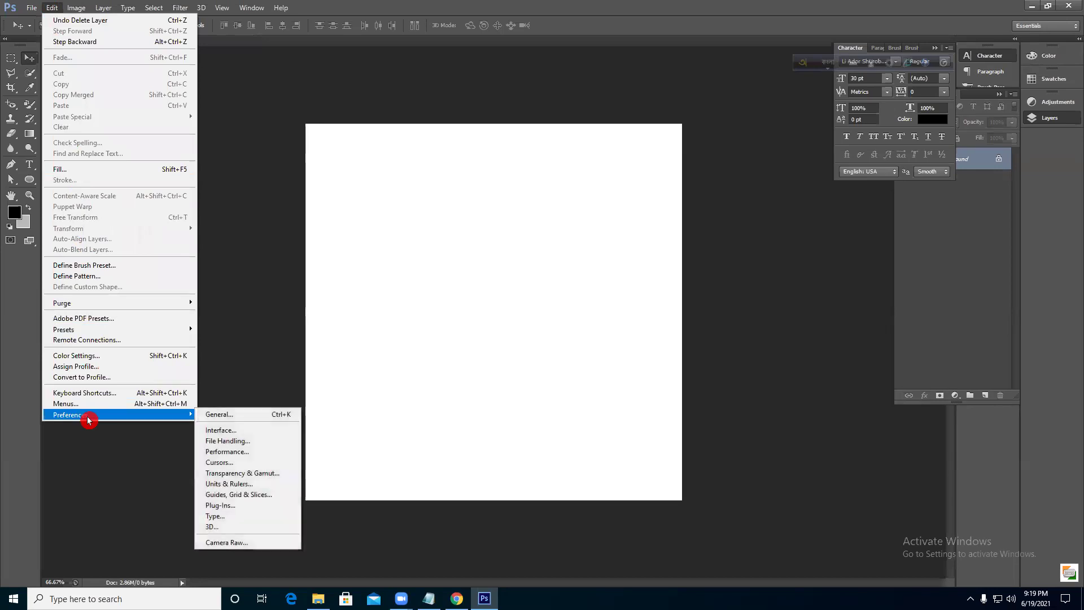
pyautogui.click(236, 516)
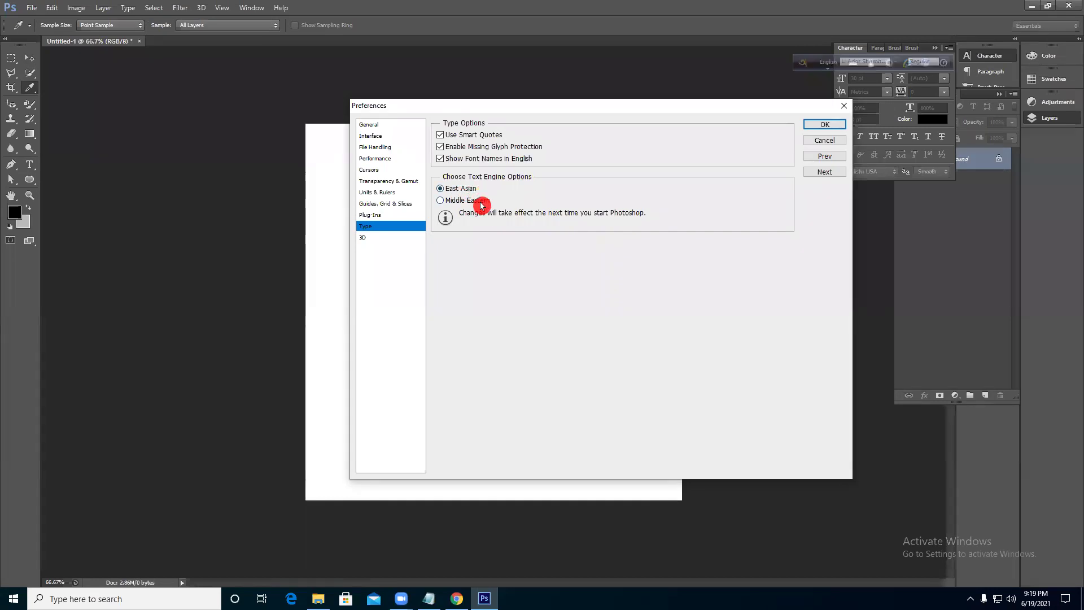
pyautogui.click(462, 199)
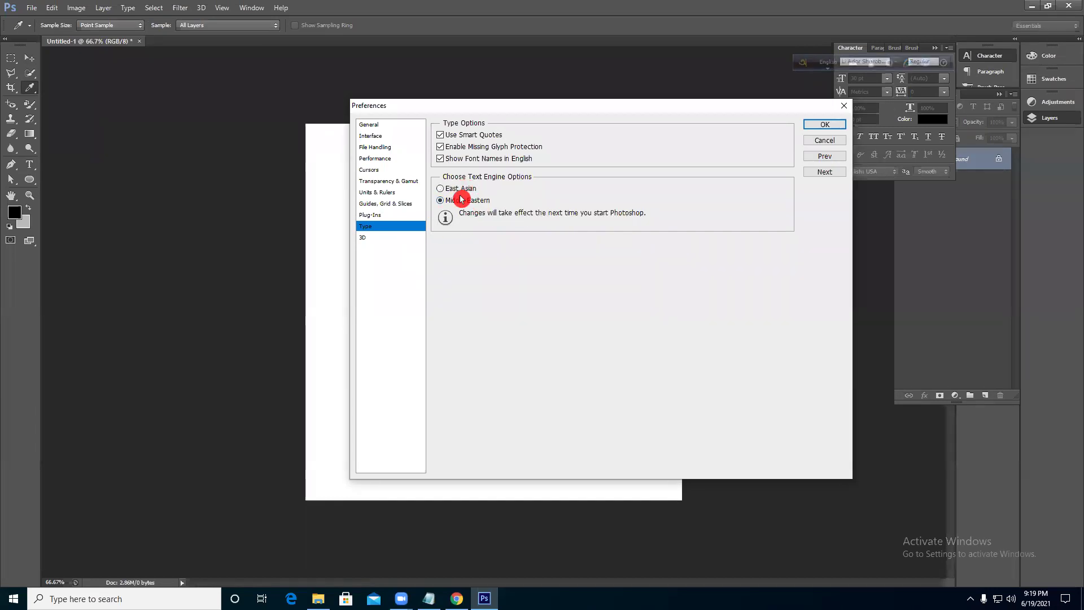
pyautogui.click(825, 125)
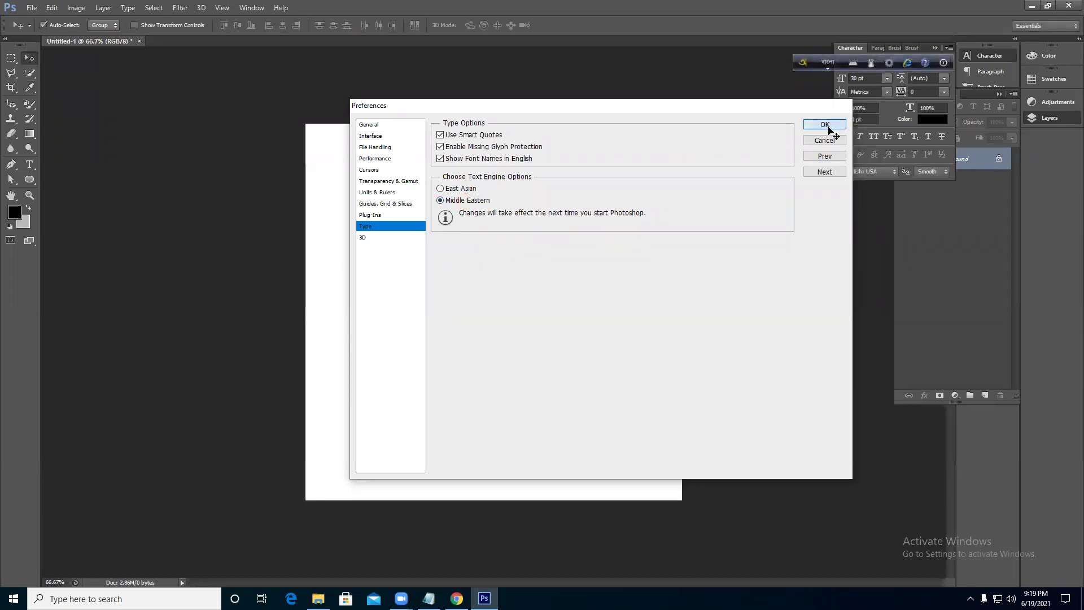
# - Close the untitled document without saving, quit Photoshop and relaunch it from PhotoshopCS6Portable in the PhotoshopPortable folder
pyautogui.click(139, 42)
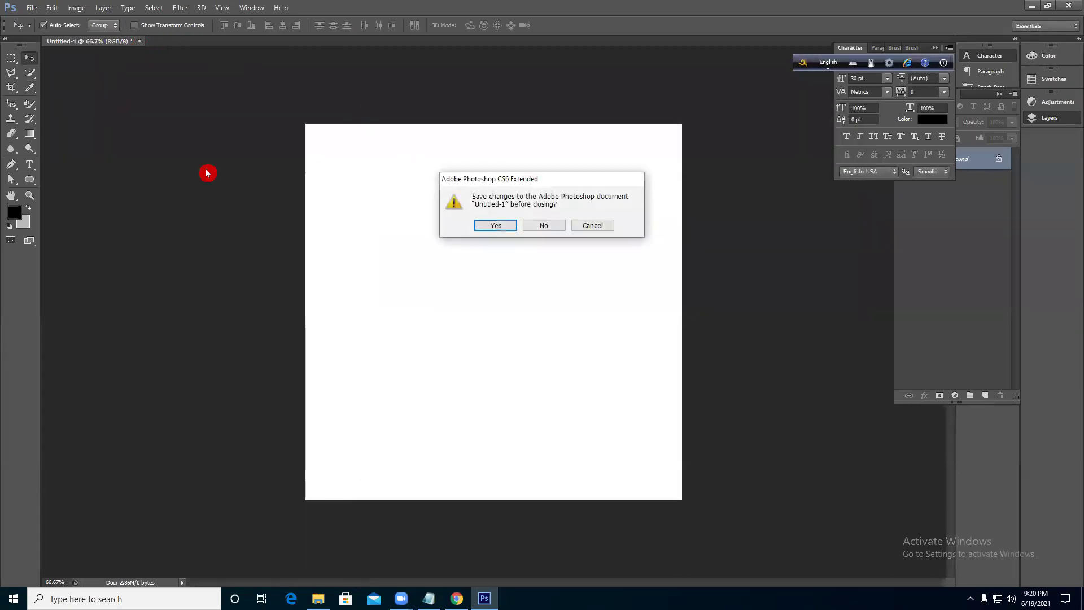
pyautogui.click(1071, 7)
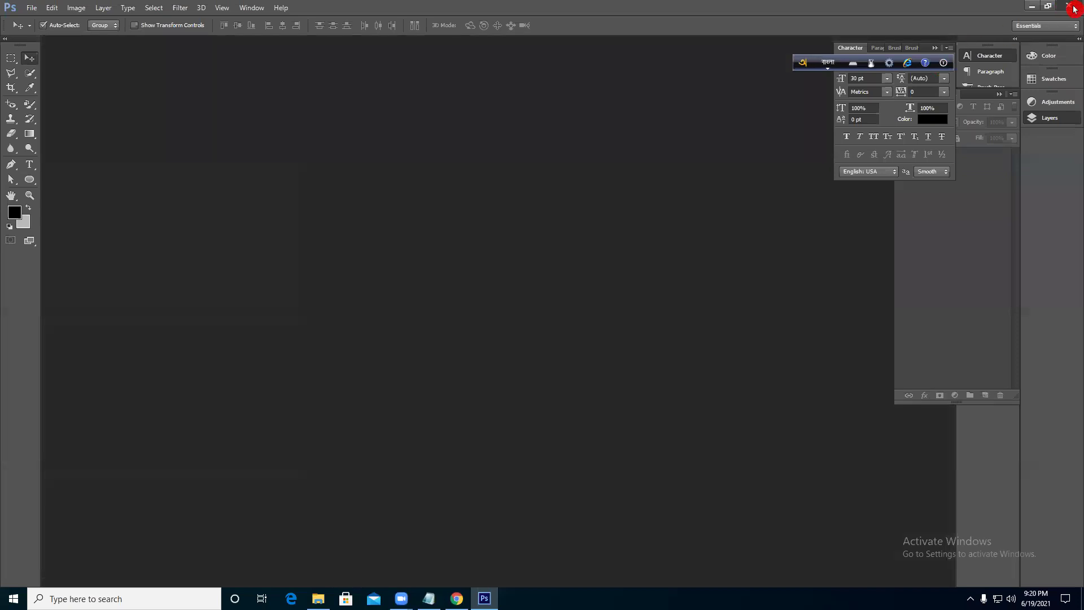
pyautogui.click(1018, 9)
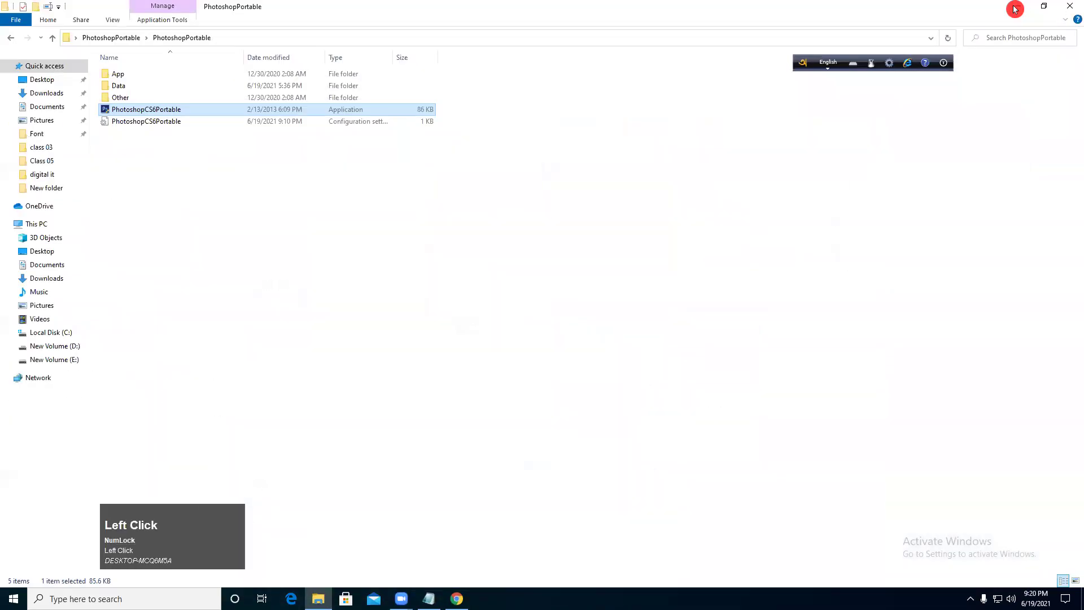
pyautogui.click(238, 115)
pyautogui.doubleClick(237, 115)
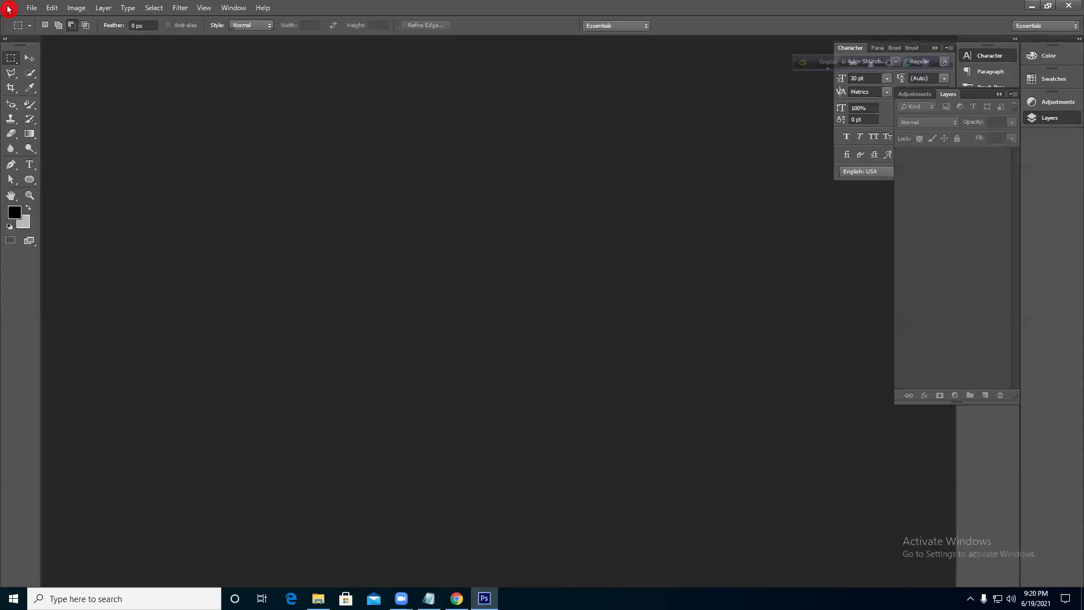
# - Create a new 2000 by 2000 pixel document at a resolution of 72 pixels per inch
pyautogui.click(31, 8)
pyautogui.click(37, 21)
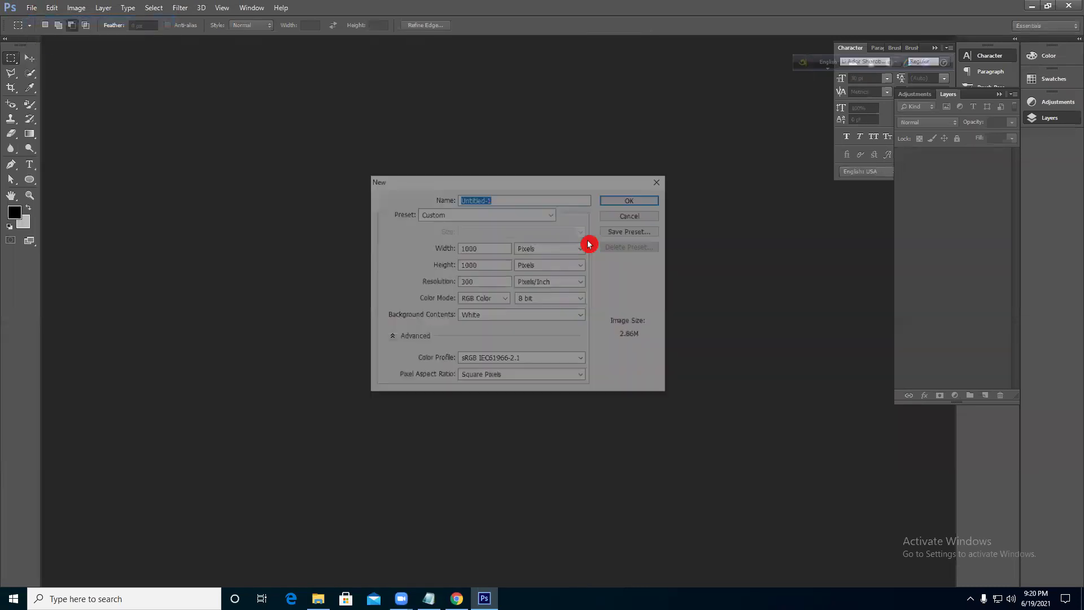
pyautogui.moveTo(485, 249); pyautogui.dragTo(357, 254)
pyautogui.write('2000')
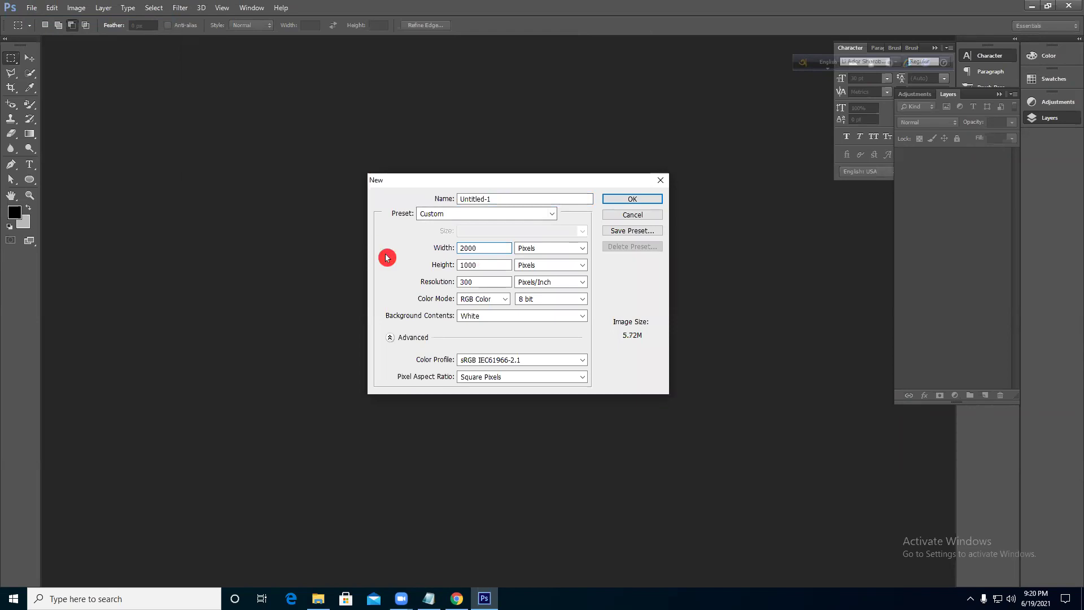
pyautogui.moveTo(482, 266); pyautogui.dragTo(420, 264)
pyautogui.write('2000')
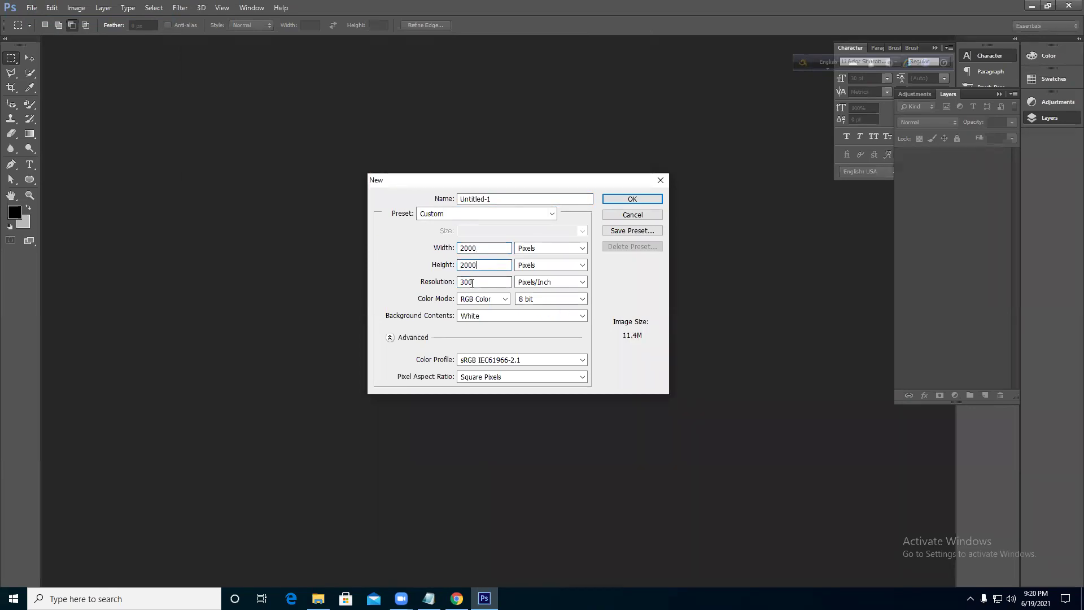
pyautogui.moveTo(479, 282); pyautogui.dragTo(417, 292)
pyautogui.write('72')
pyautogui.click(633, 198)
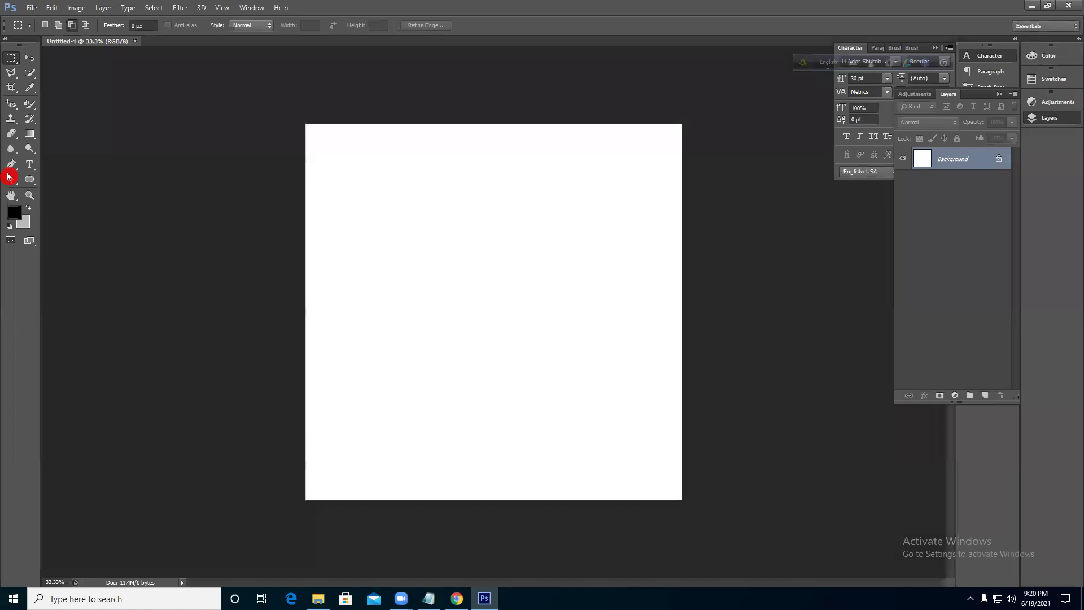
# - Start a point text line in the upper-left part of the canvas and set its font size to 60 pt
pyautogui.click(30, 165)
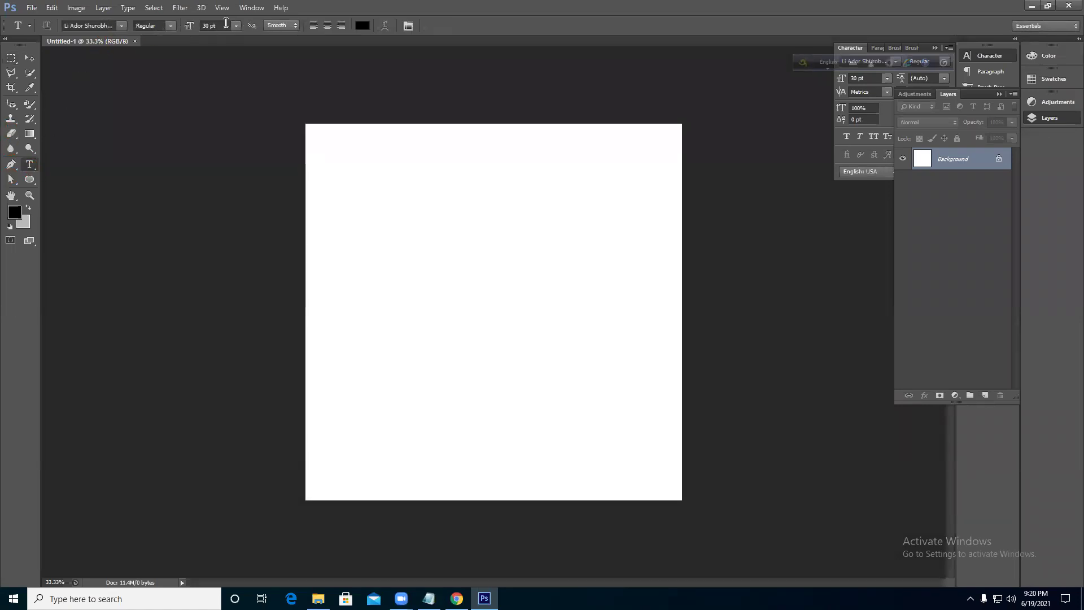
pyautogui.click(342, 223)
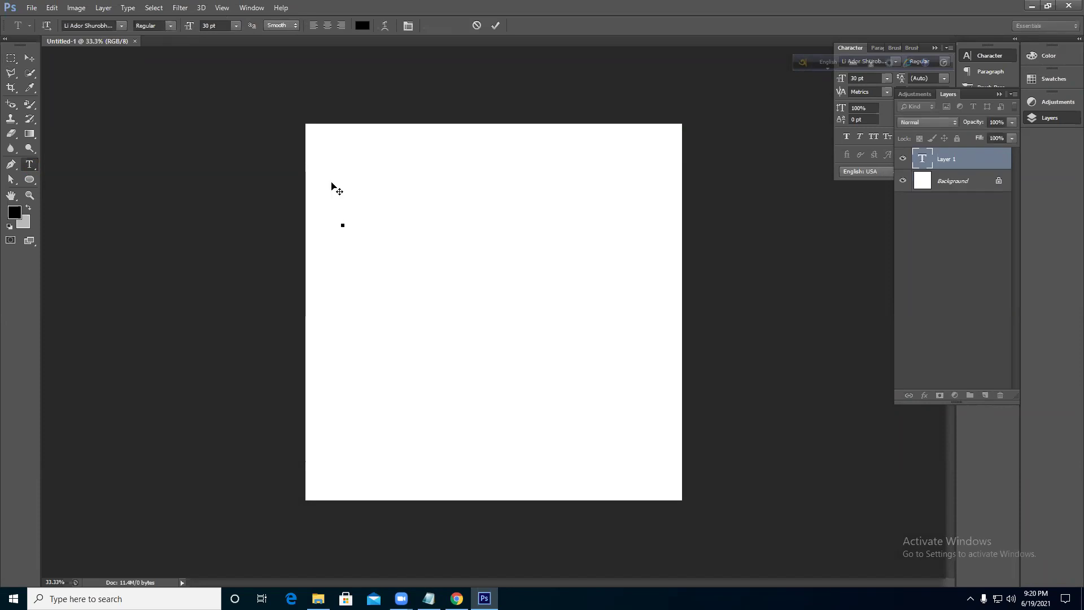
pyautogui.moveTo(888, 79); pyautogui.dragTo(877, 259)
pyautogui.write('ama')
pyautogui.press('BackSpace')
pyautogui.press('BackSpace')
pyautogui.press('BackSpace')
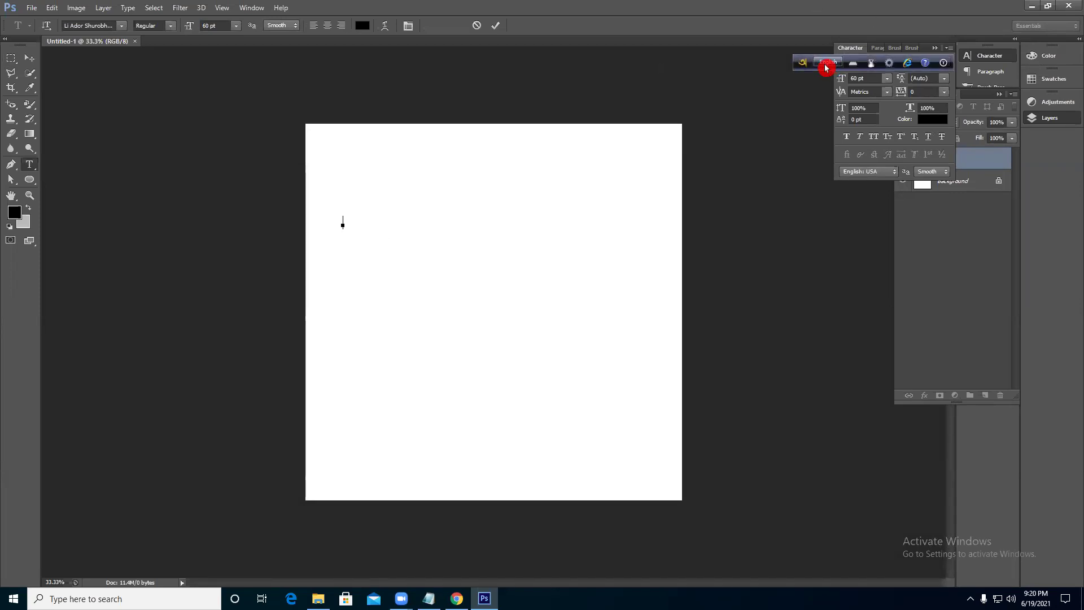
# - Switch Avro Keyboard to Bangla mode and move its floating bar off the Character settings to just above the taskbar
pyautogui.press('F12')
pyautogui.write('a')
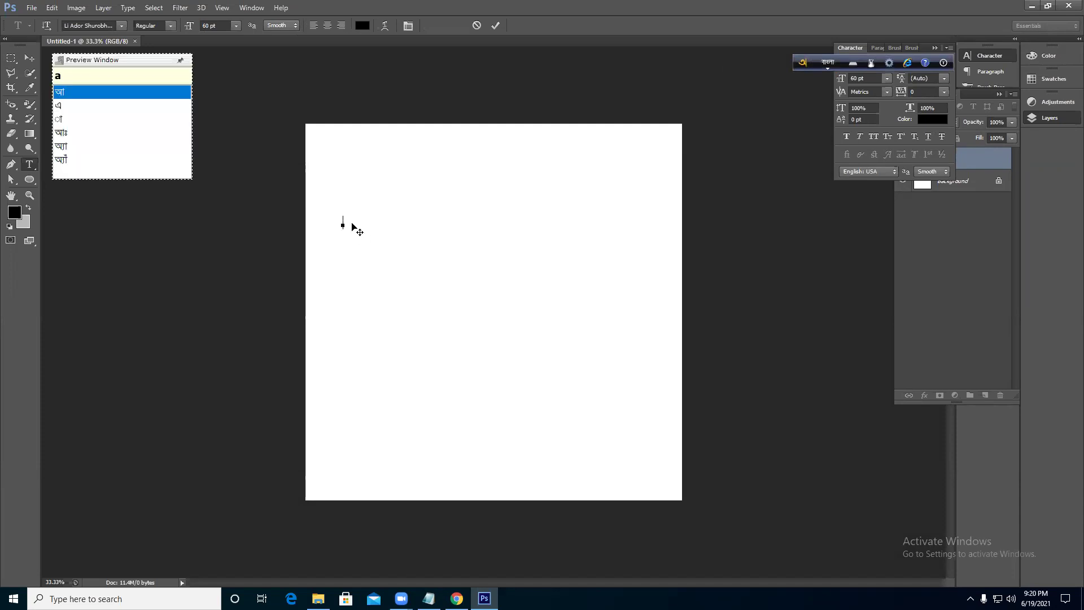
pyautogui.press('BackSpace')
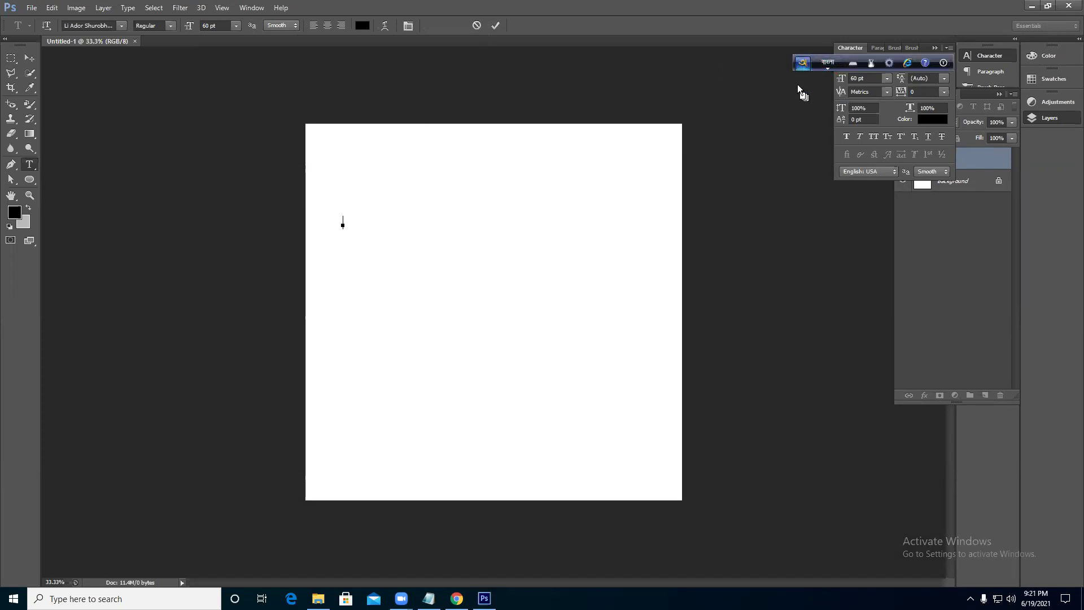
pyautogui.moveTo(802, 63); pyautogui.dragTo(763, 579)
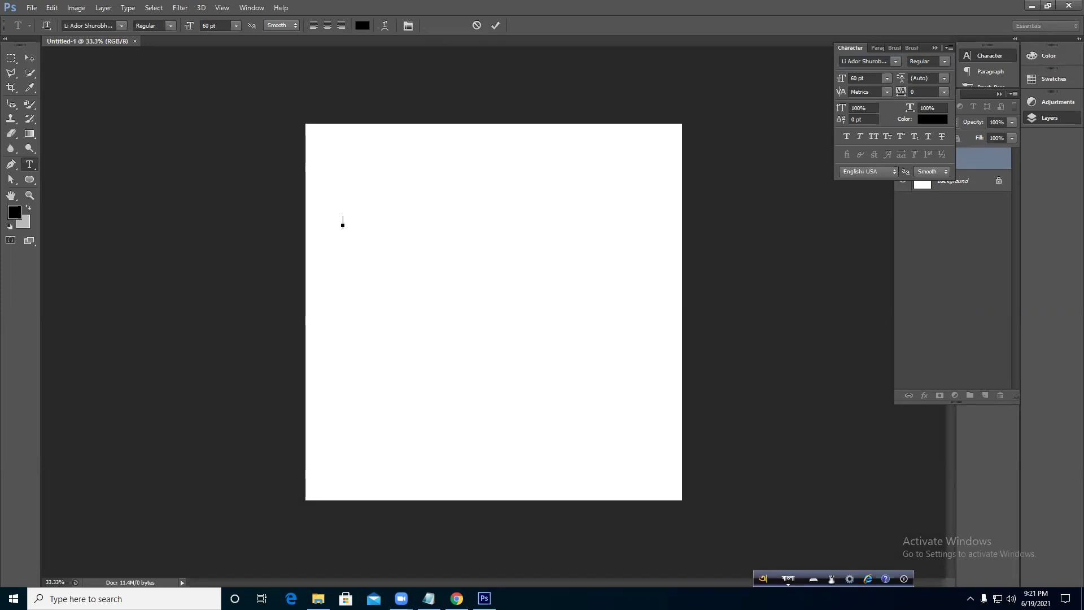
# - Toggle Avro Keyboard between its English and Bangla modes
pyautogui.click(308, 569)
pyautogui.click(318, 566)
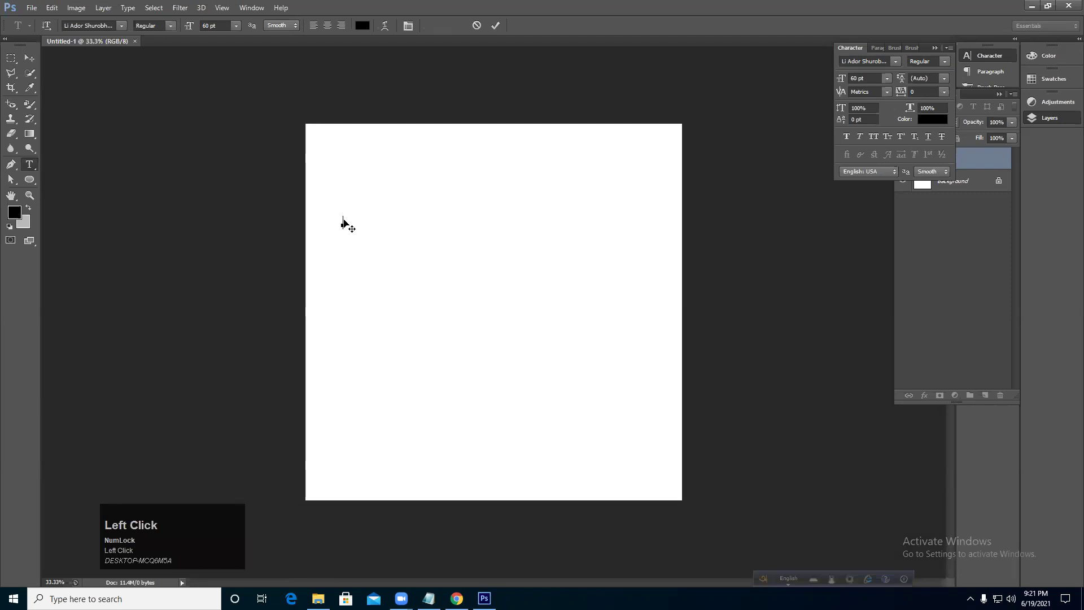
pyautogui.press('F12')
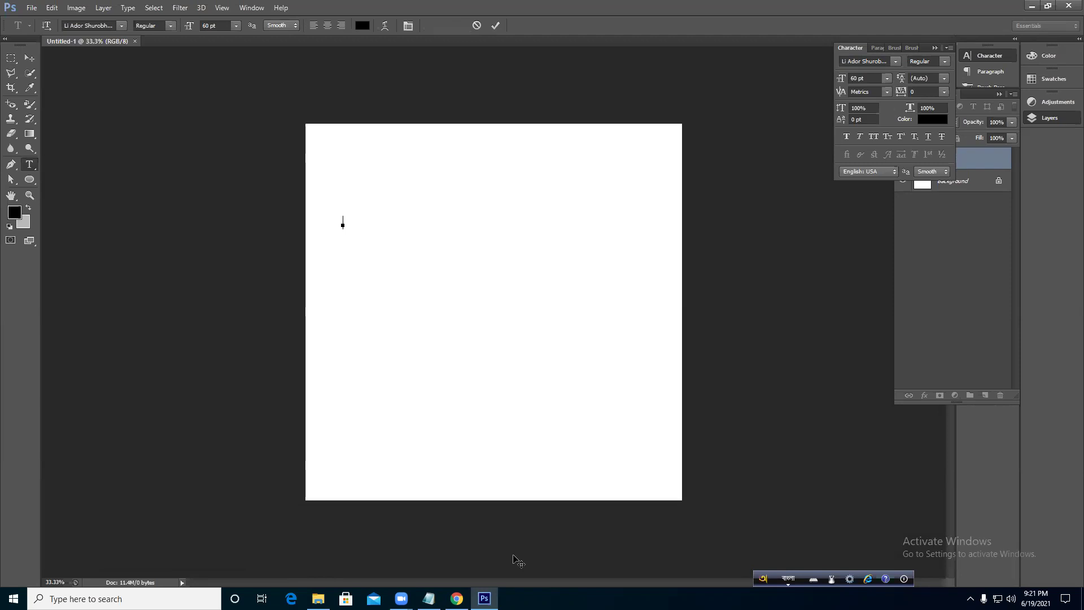
pyautogui.click(273, 575)
pyautogui.press('F12')
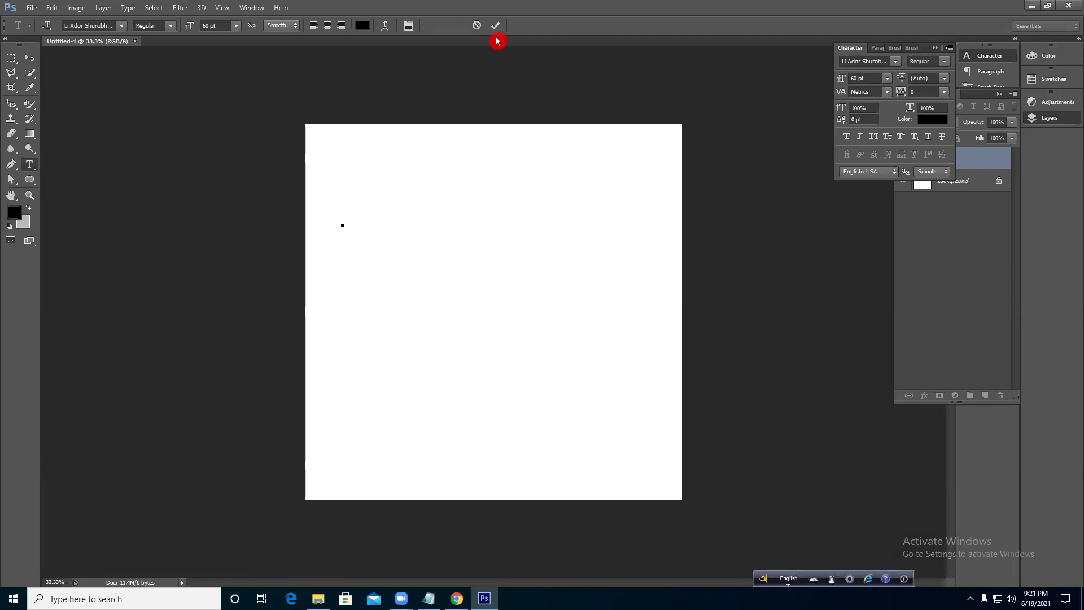
pyautogui.press('F12')
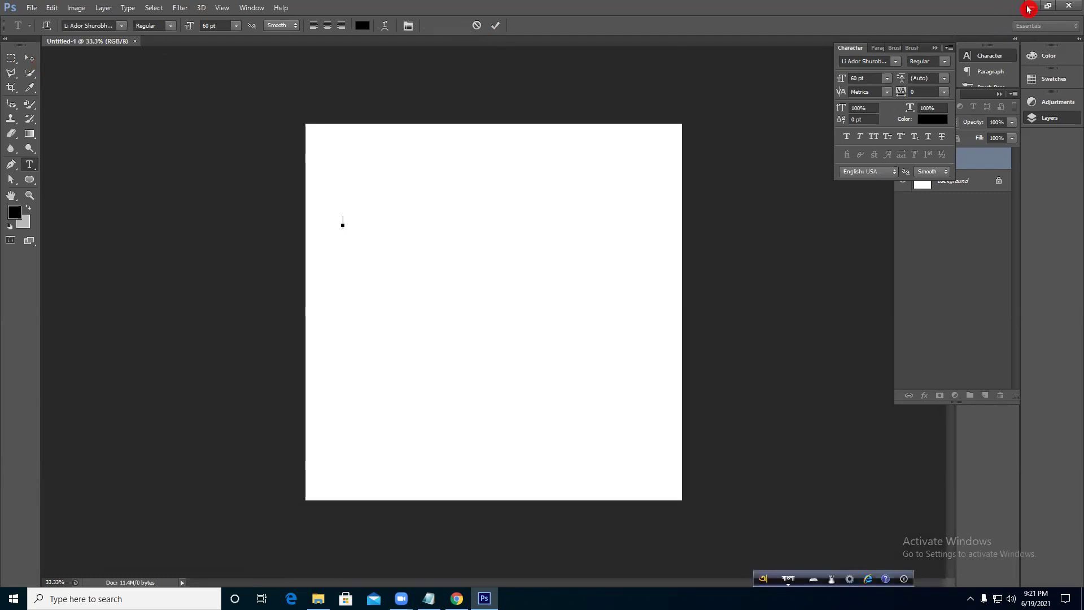
pyautogui.press('F12')
pyautogui.click(484, 599)
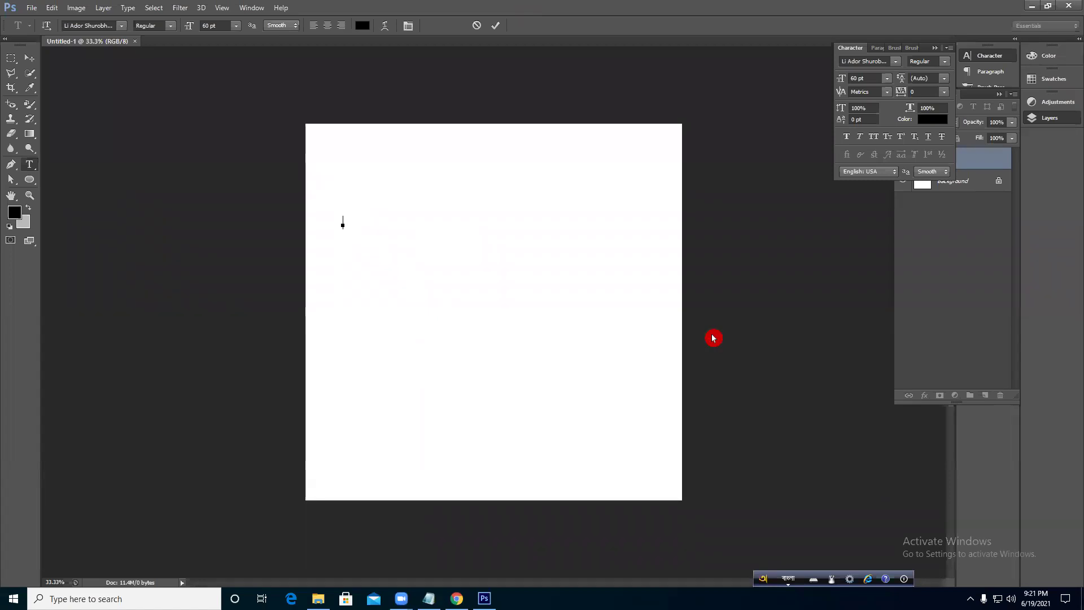
pyautogui.click(594, 334)
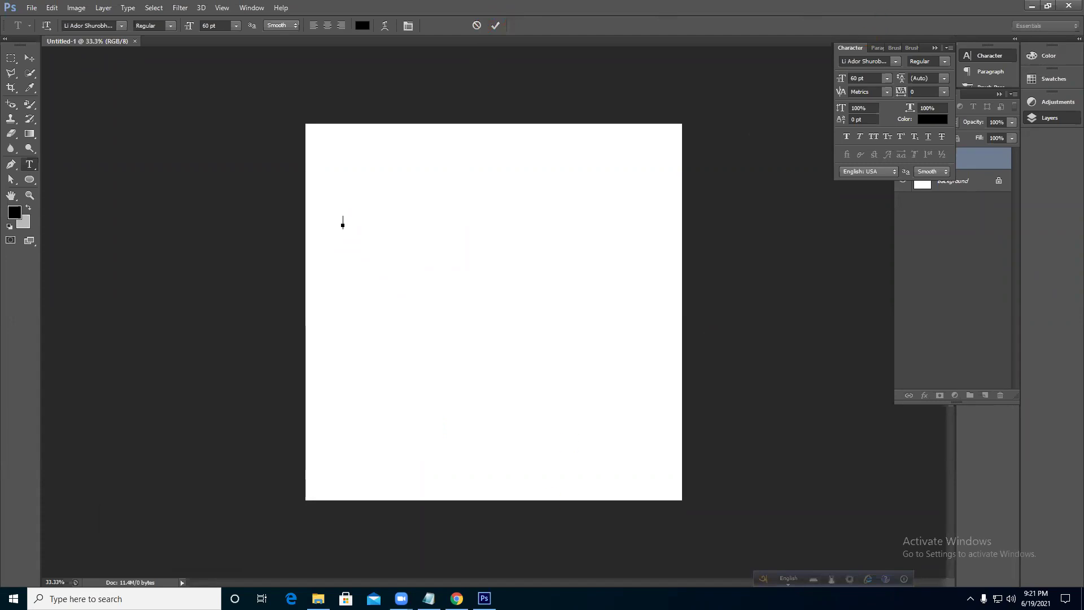
# - Switch to Chrome to view the class's Facebook group page, and return to Photoshop
pyautogui.click(457, 599)
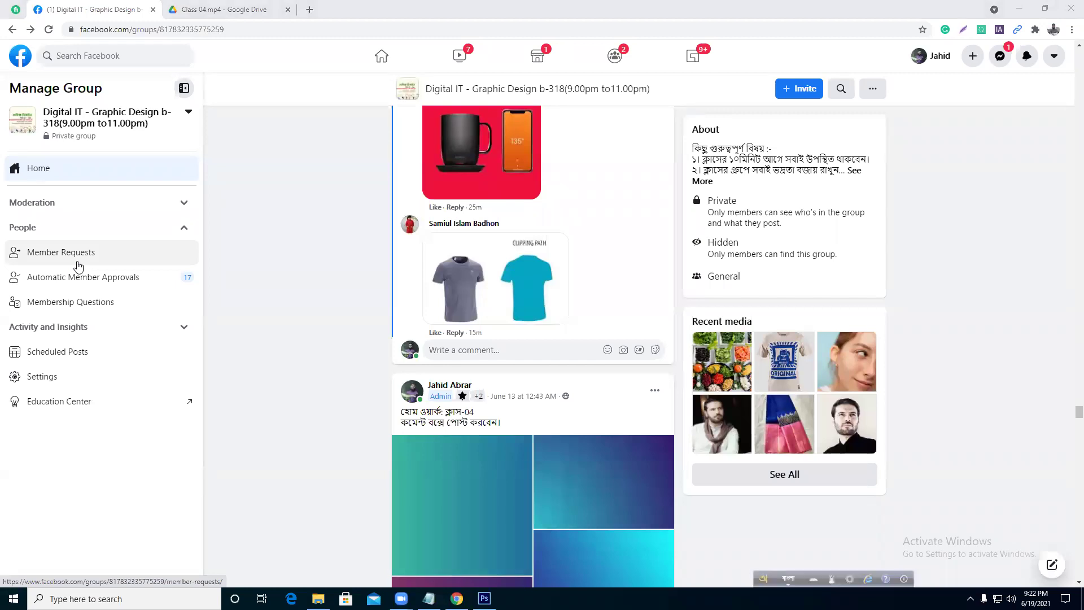
pyautogui.click(314, 382)
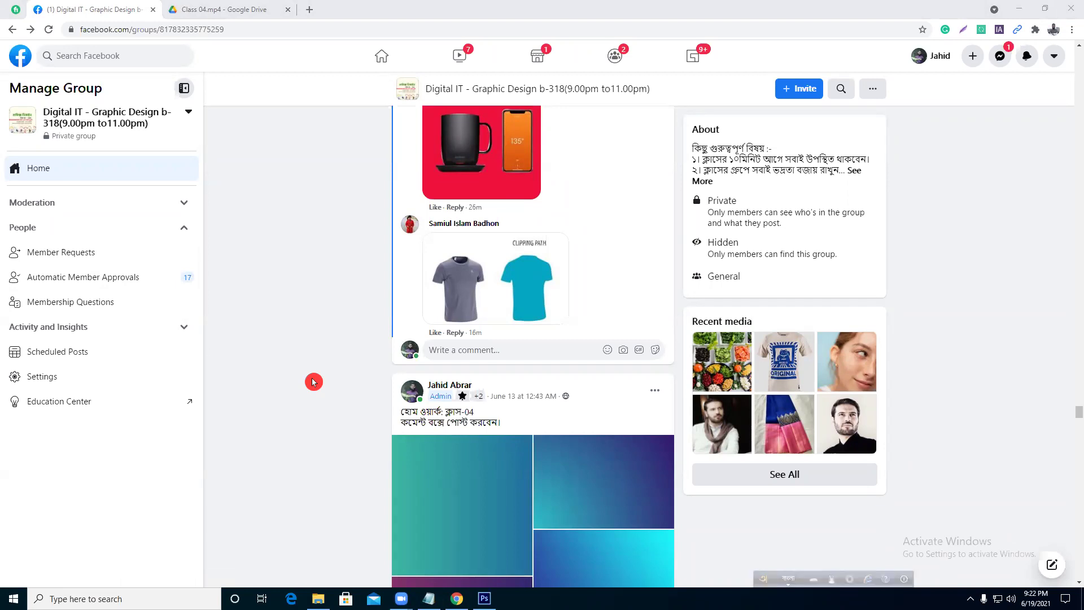
pyautogui.click(1018, 9)
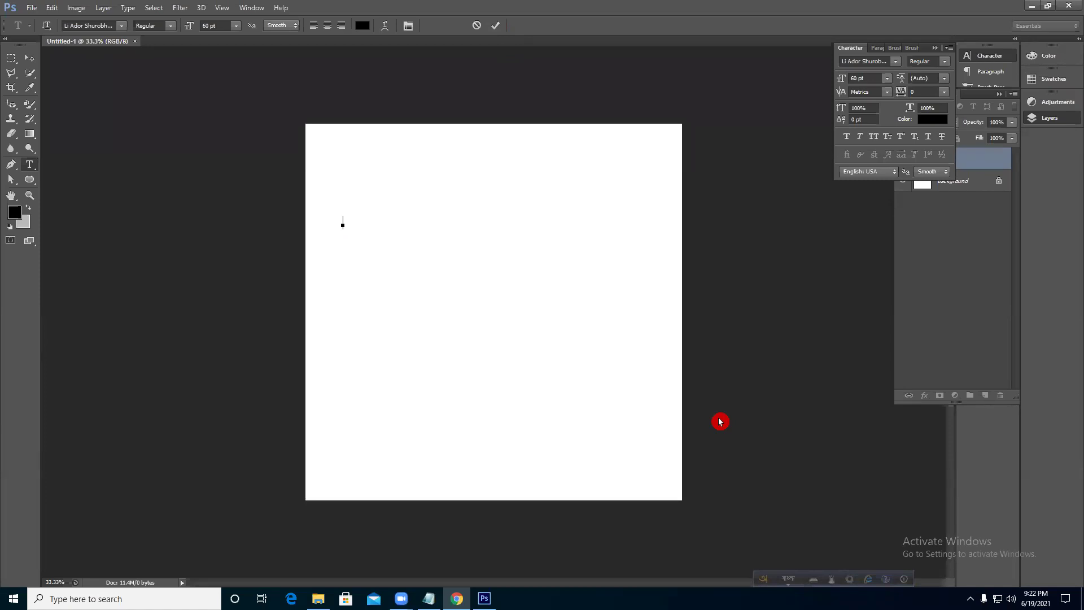
# - Set Avro Keyboard to English mode
pyautogui.press('F12')
pyautogui.press('F12')
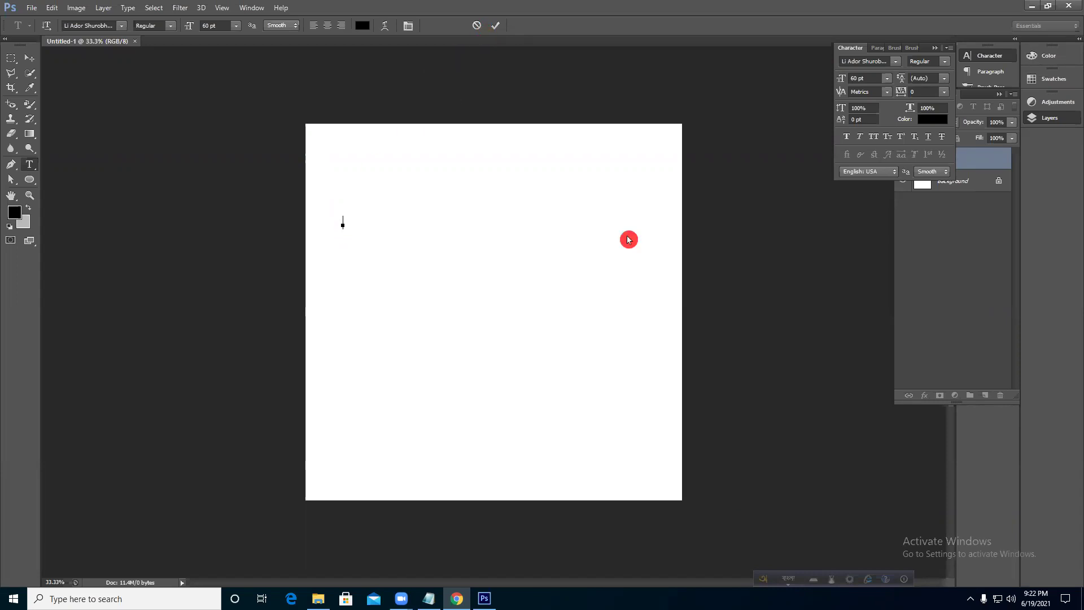
pyautogui.press('F12')
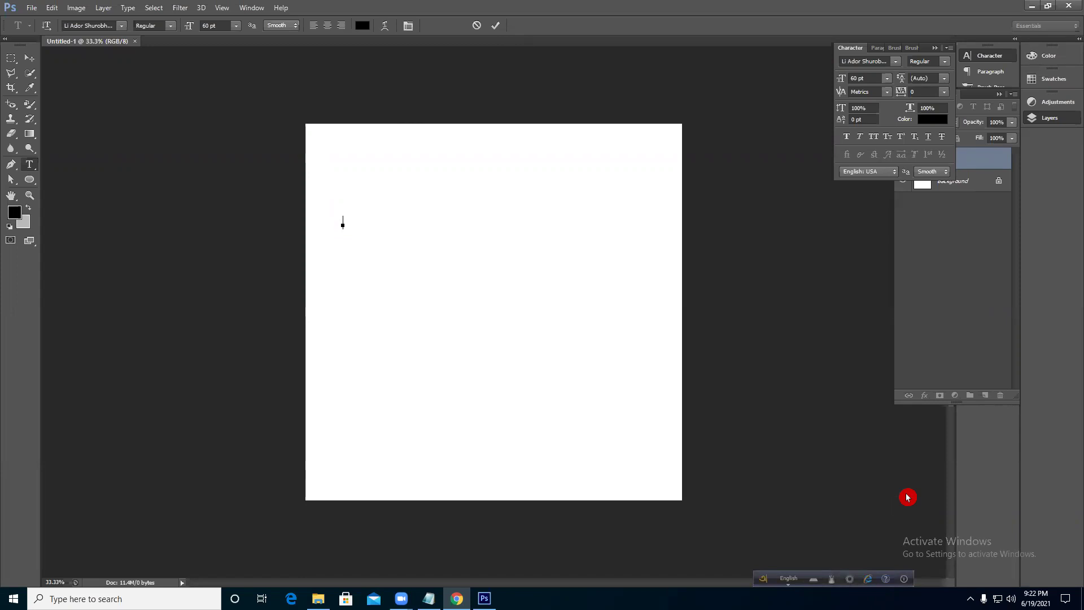
# - Switch Avro Keyboard to Bangla mode and set the new text's font size to 72 pt
pyautogui.press('F12')
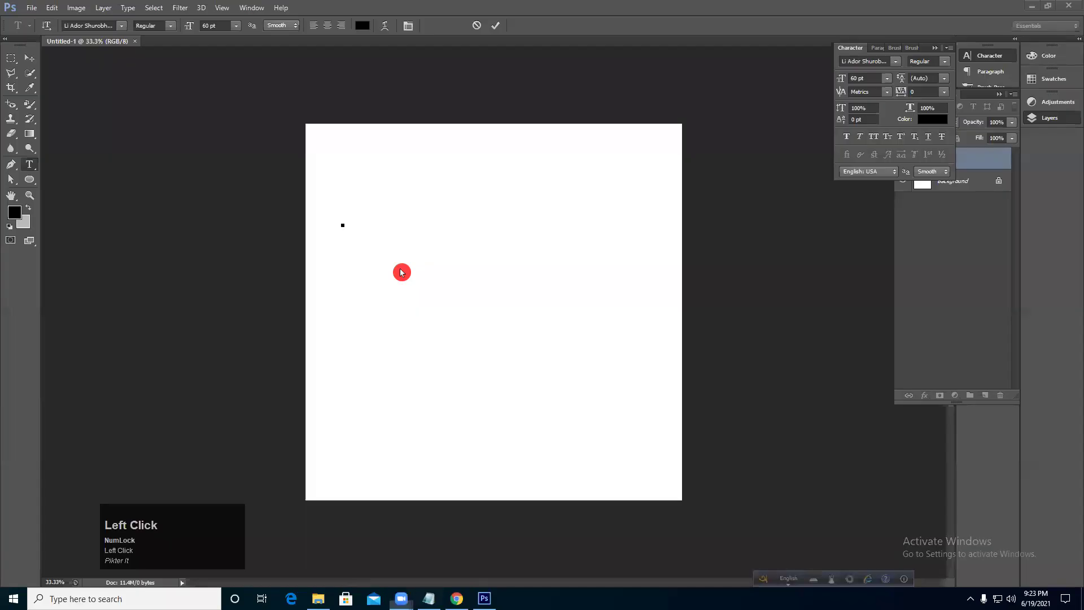
pyautogui.hotkey('alt', 'shift')
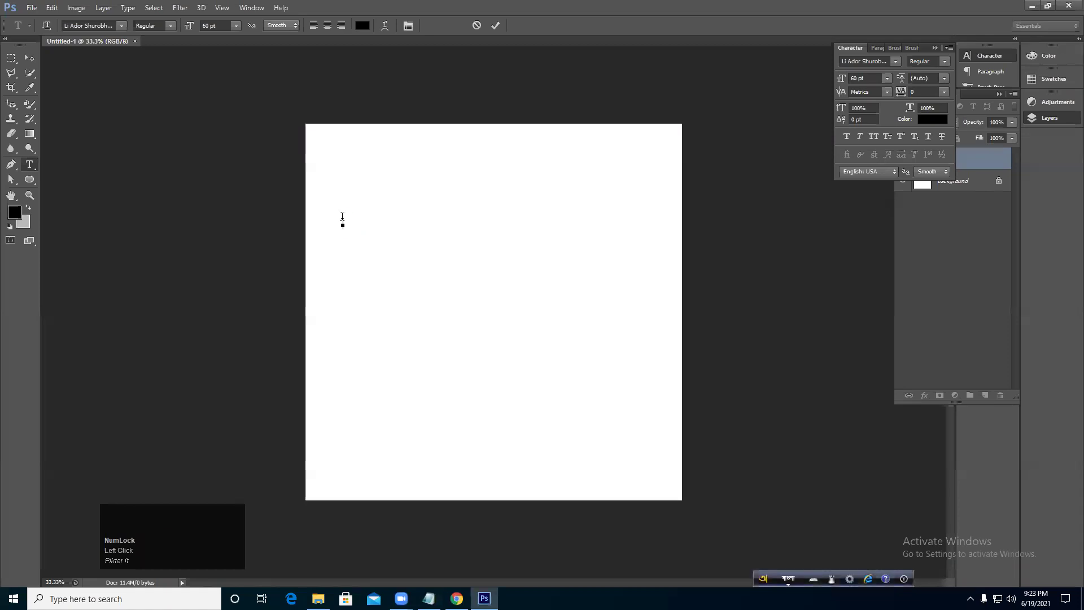
pyautogui.click(234, 31)
pyautogui.click(243, 218)
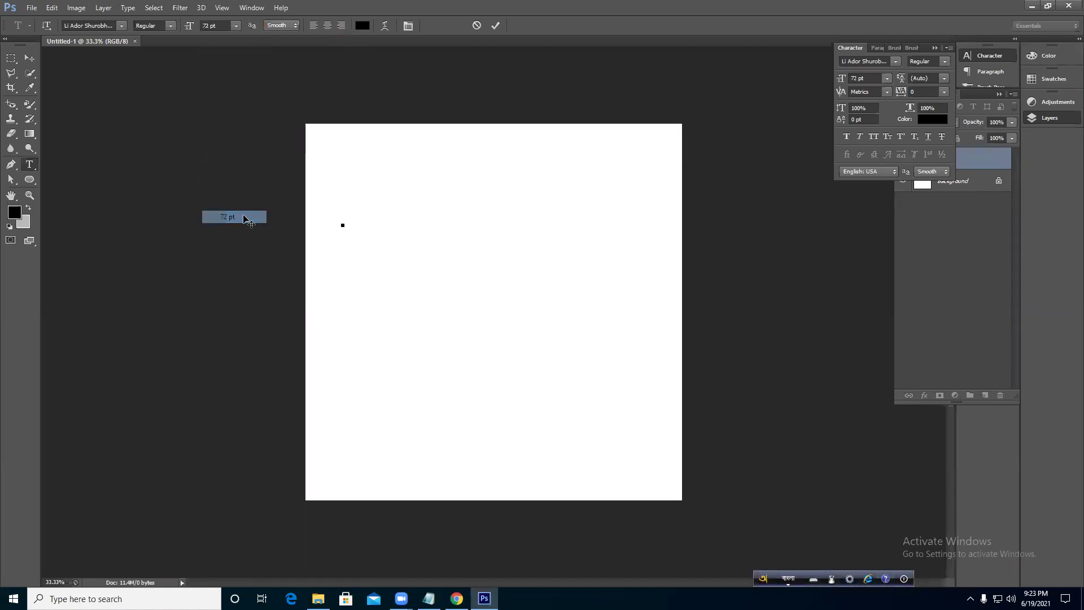
# - Write "আমার সোনার বাংলা আমি তোমায়" on the canvas phonetically with Avro Keyboard
pyautogui.write('ama')
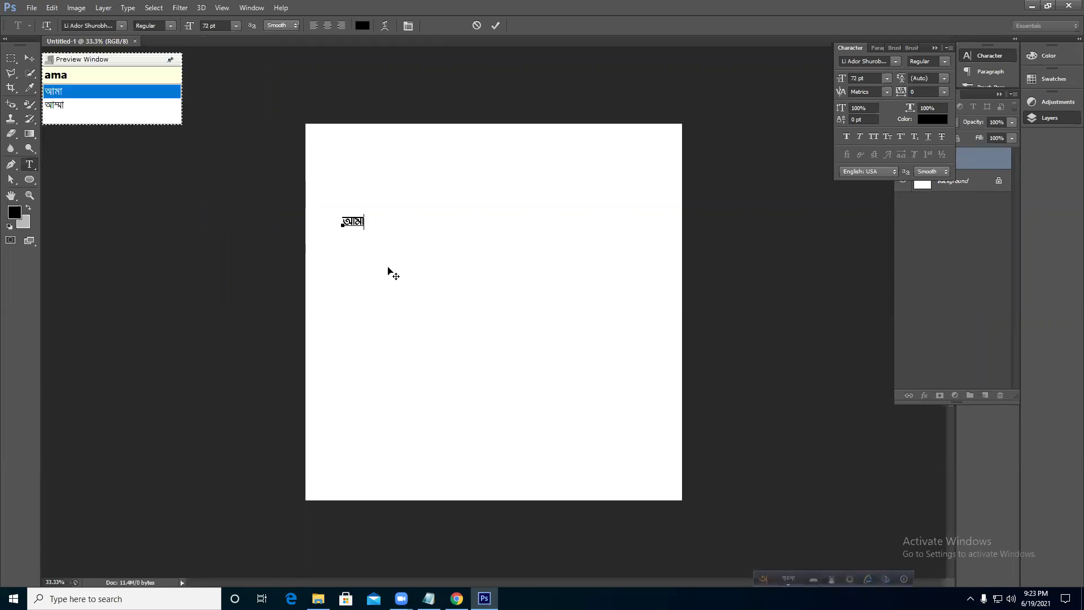
pyautogui.write('r son')
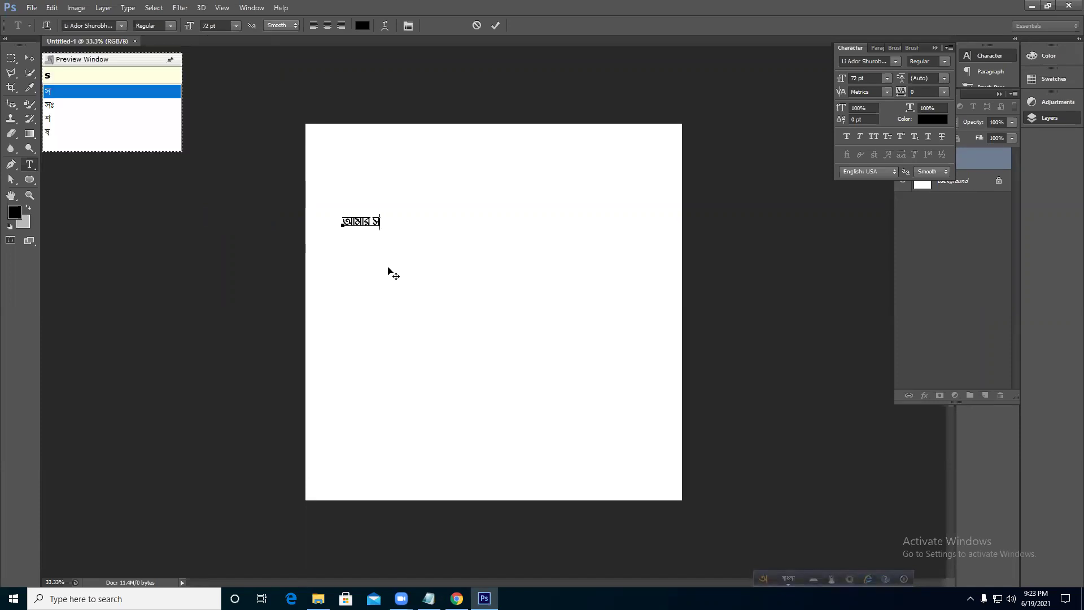
pyautogui.write('ar ')
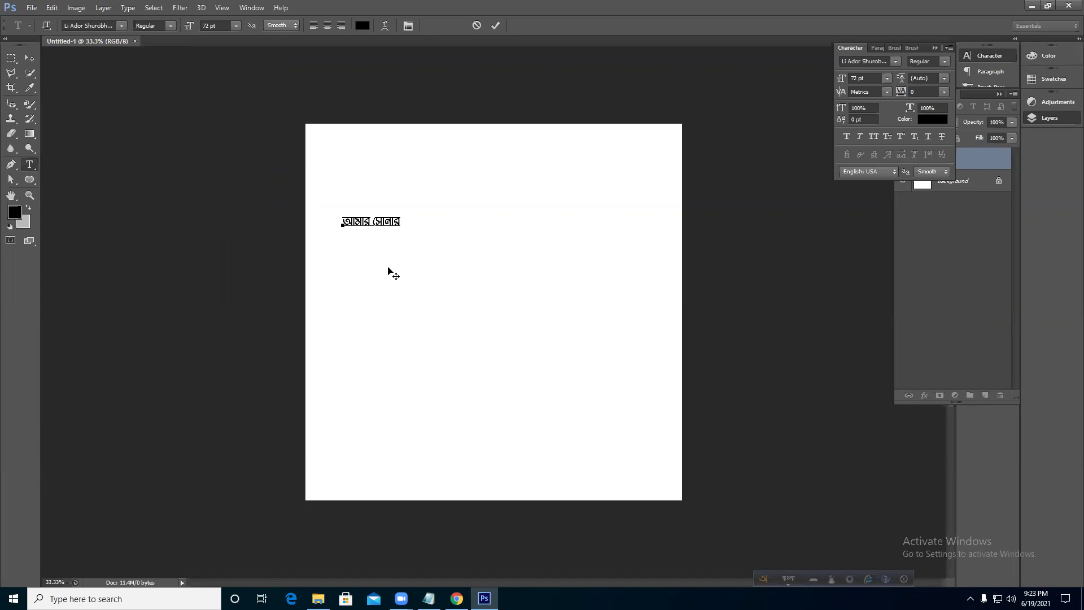
pyautogui.write('bangla ami tomay ')
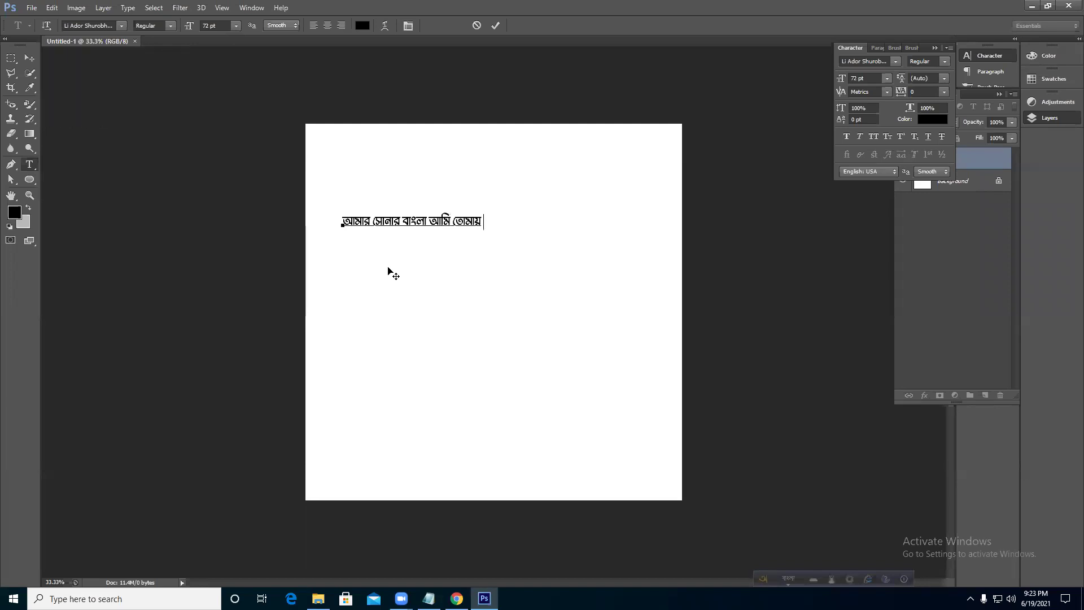
# - Complete the line with "ভালোবাসি", picking the suggested spelling "ভালো" for its first part, and commit the text
pyautogui.write('valo')
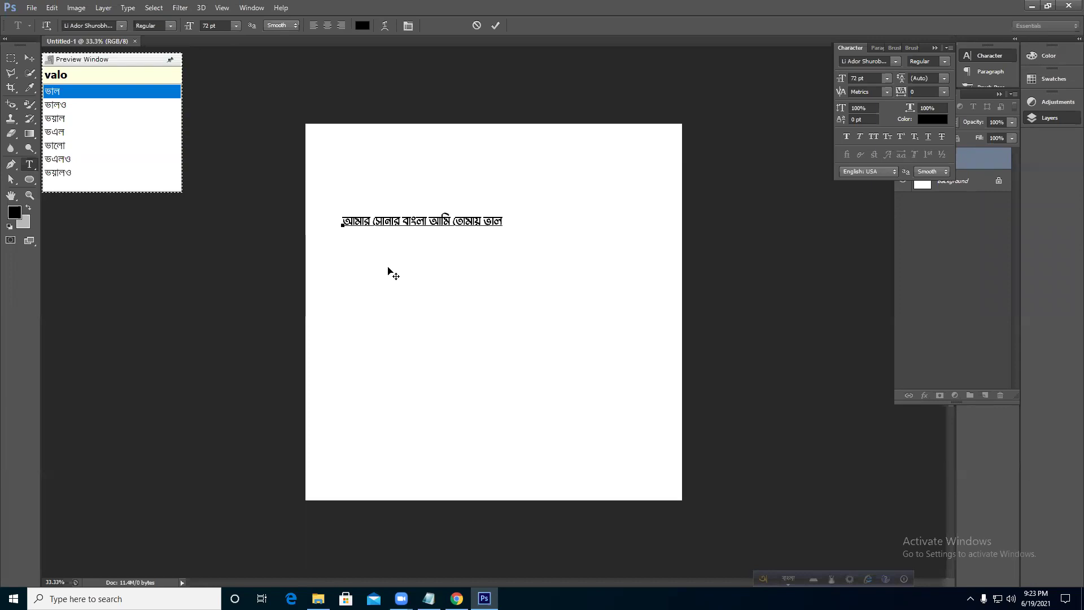
pyautogui.write('O')
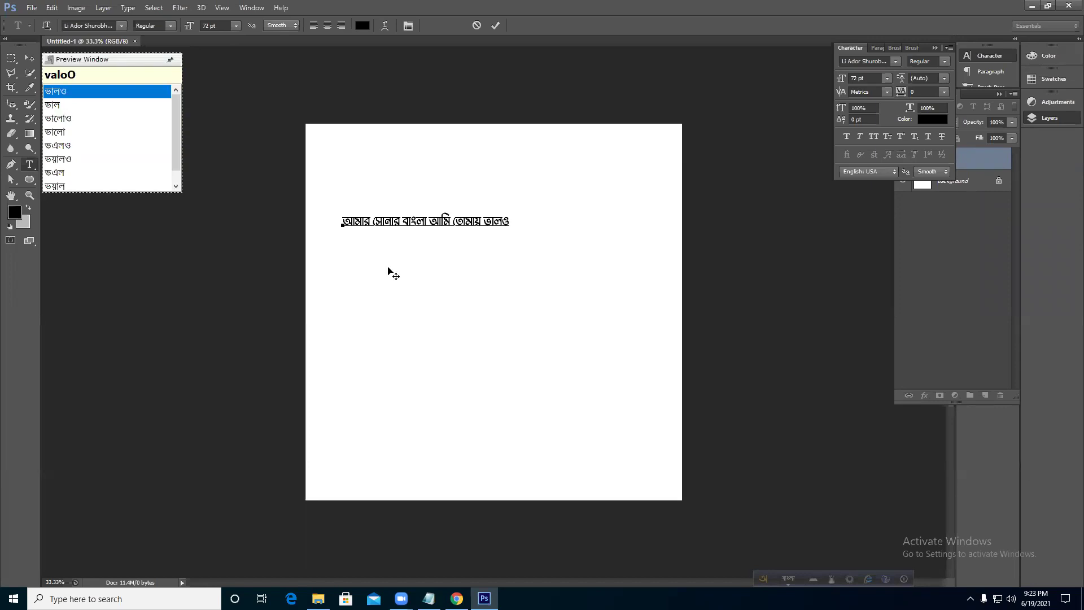
pyautogui.press('Down')
pyautogui.press('Down')
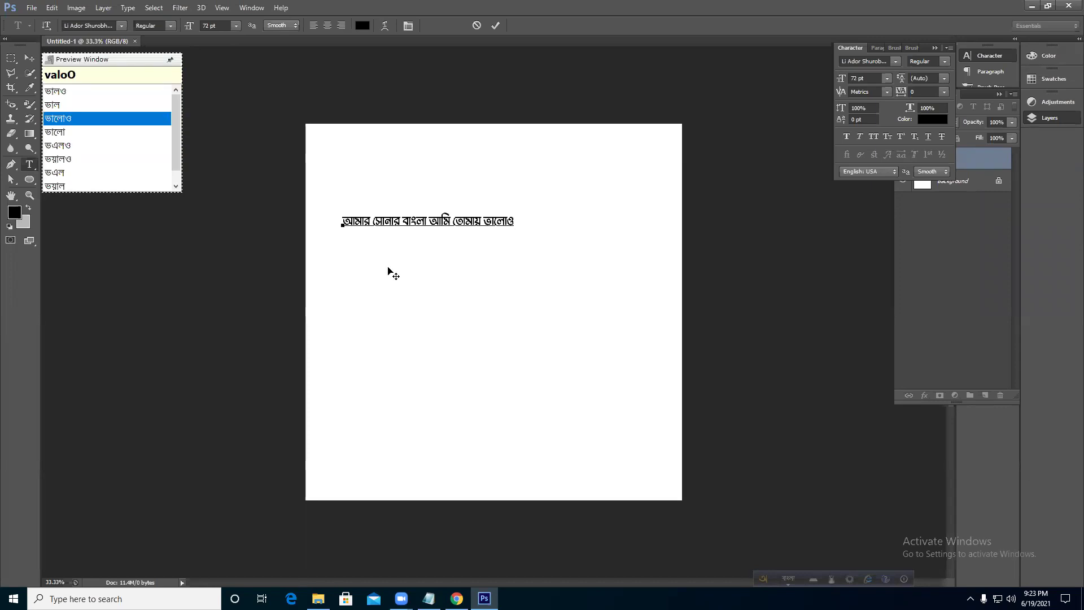
pyautogui.press('Down')
pyautogui.press('Return')
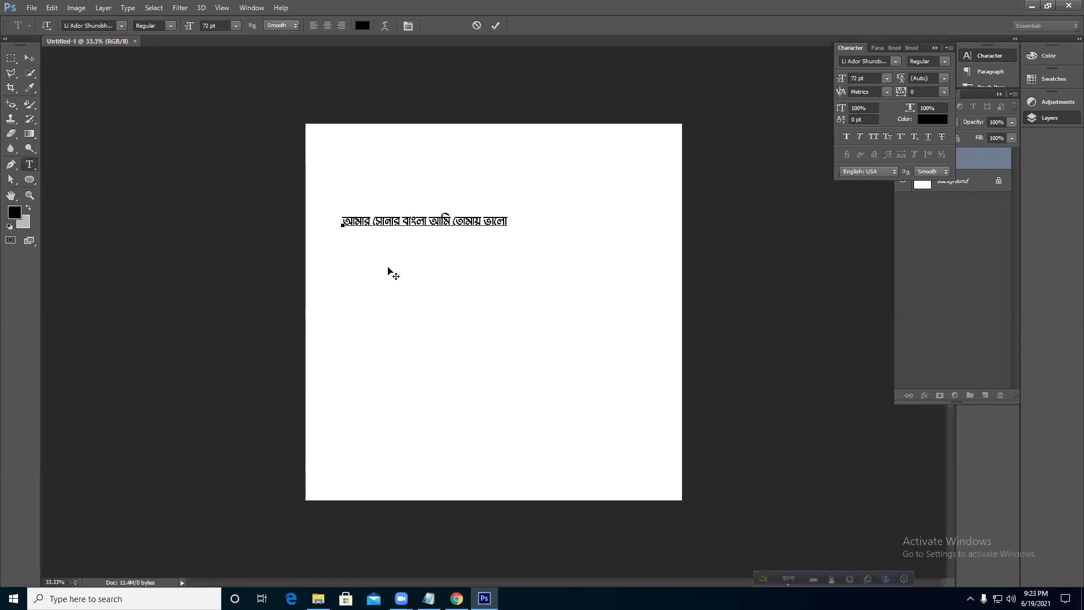
pyautogui.write('ba')
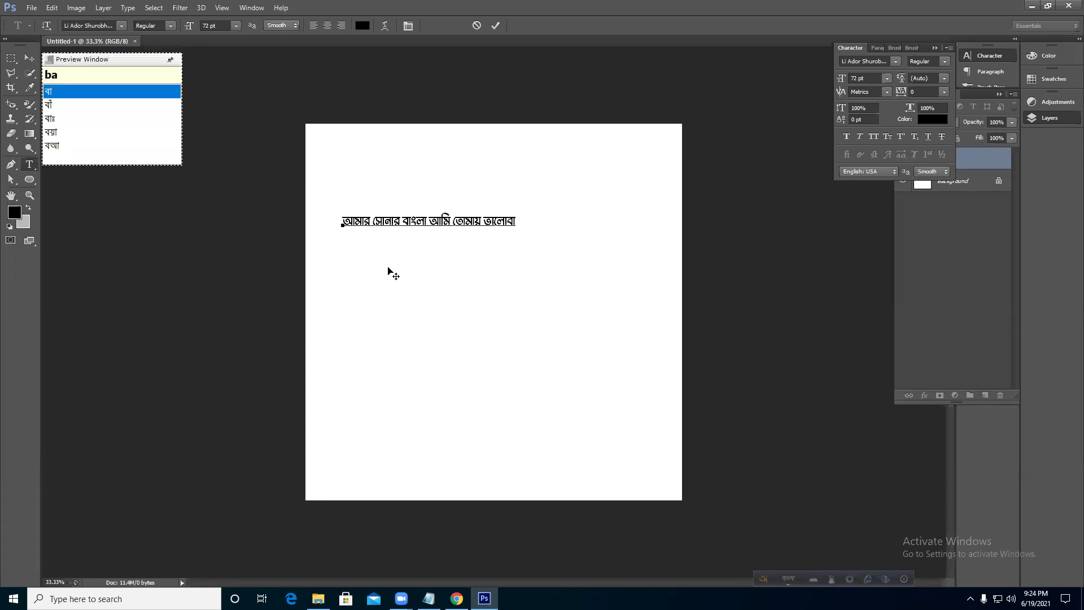
pyautogui.write('si')
pyautogui.press('Return')
pyautogui.press('Return')
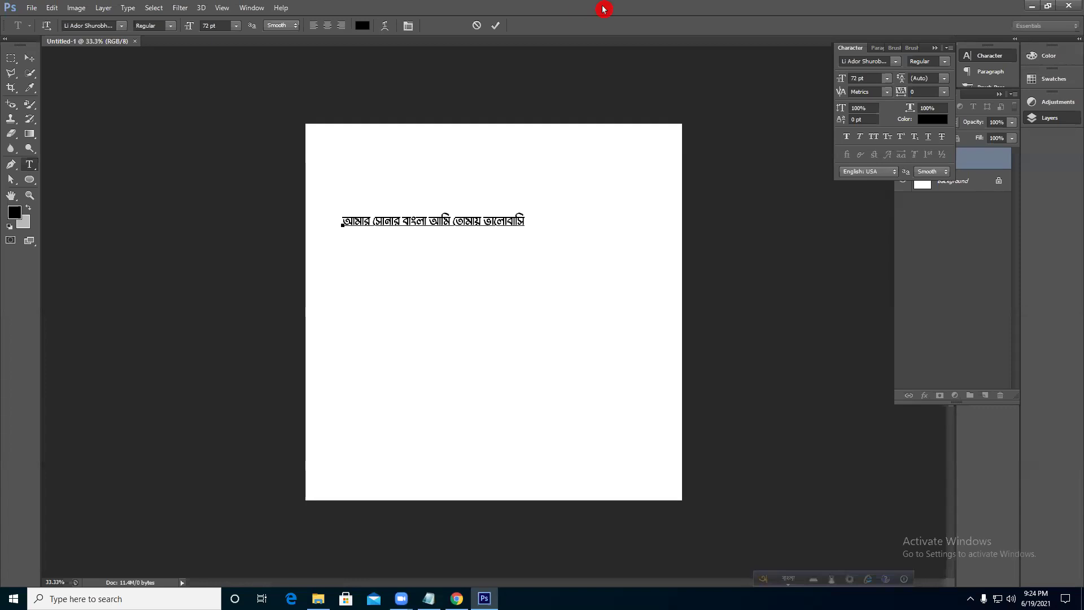
pyautogui.click(495, 26)
# - Select the whole Bangla line and format it in Li Hasan Rongdhonu Unicode at 100 pt
pyautogui.scroll(3, 389, 210)
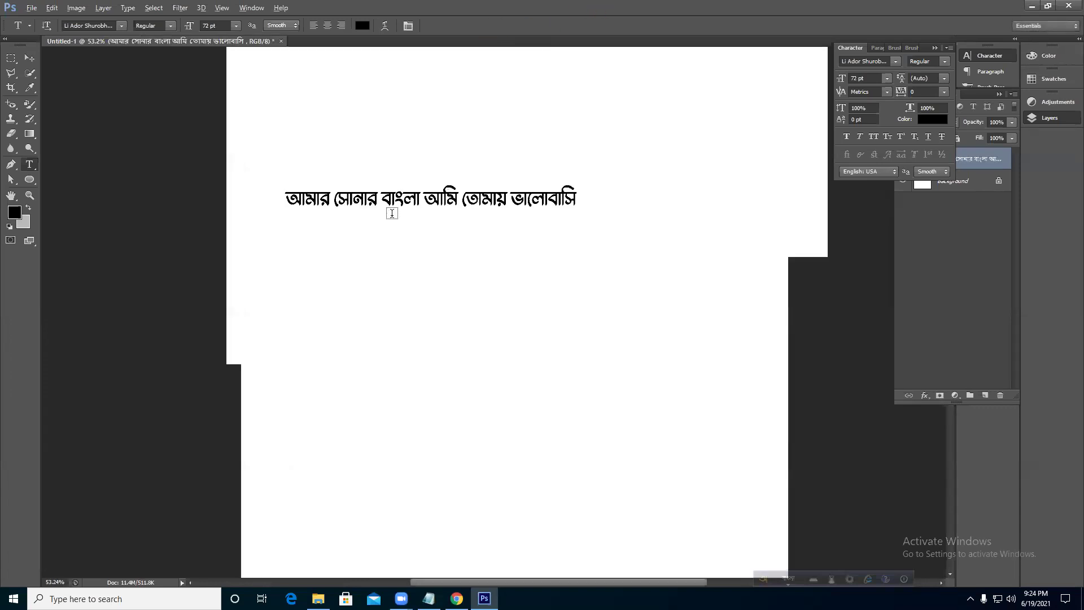
pyautogui.moveTo(279, 196); pyautogui.dragTo(765, 196)
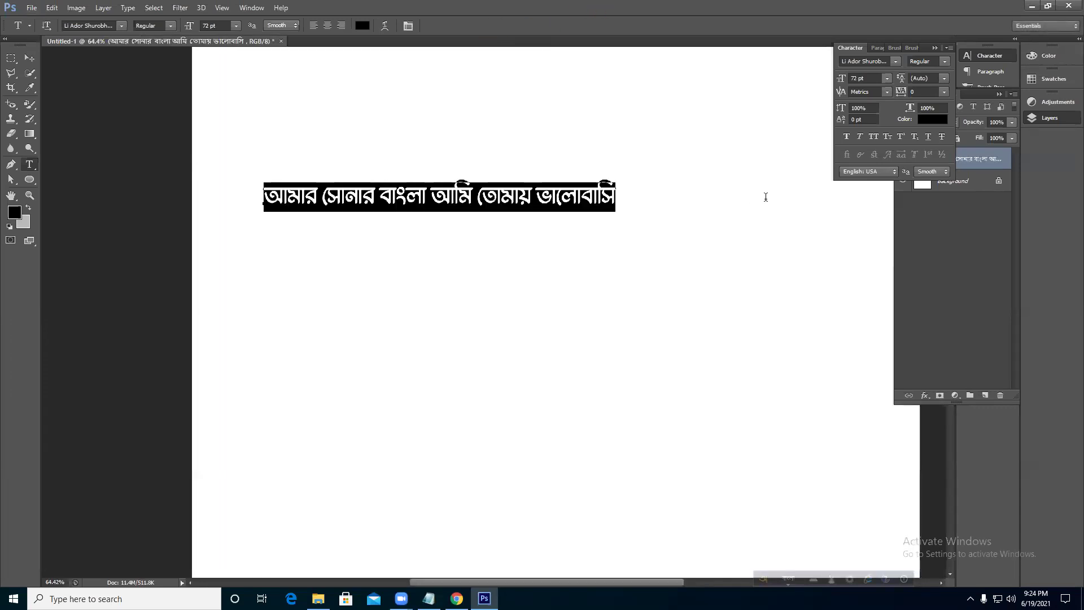
pyautogui.click(899, 61)
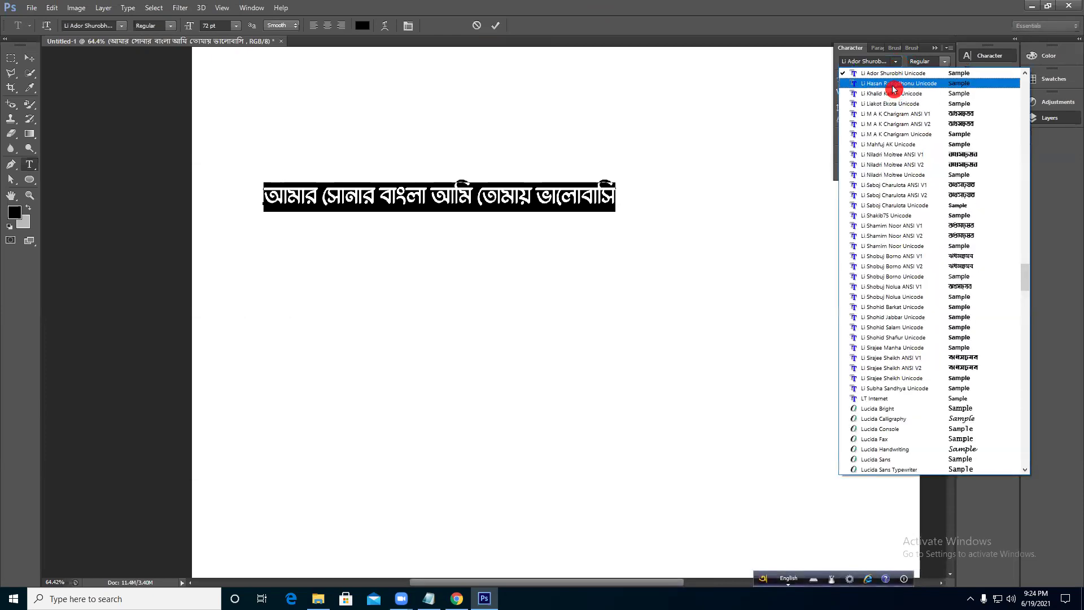
pyautogui.click(894, 90)
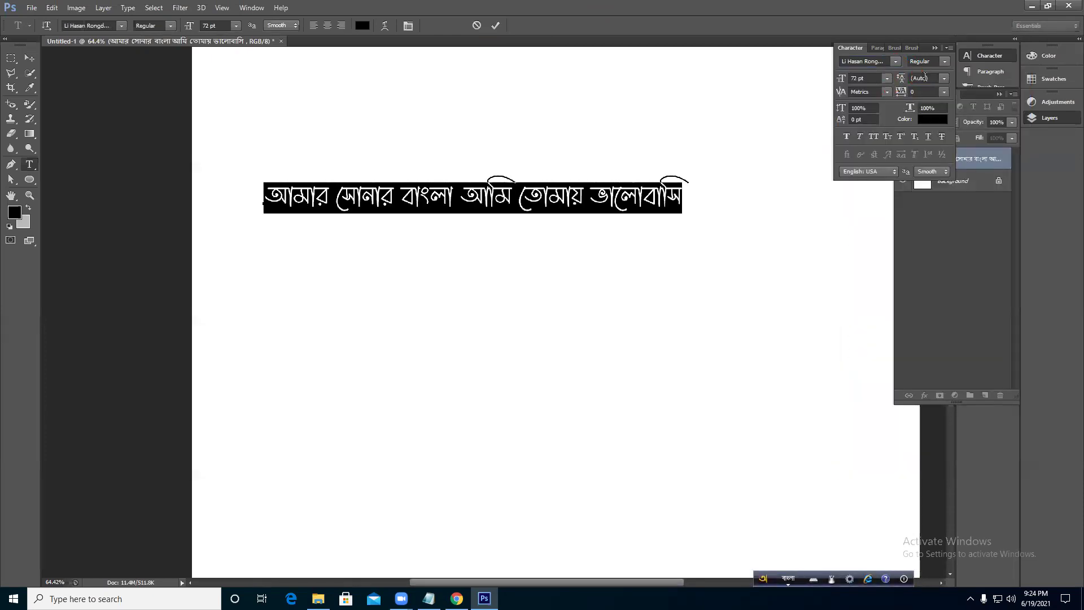
pyautogui.click(874, 78)
pyautogui.write('100')
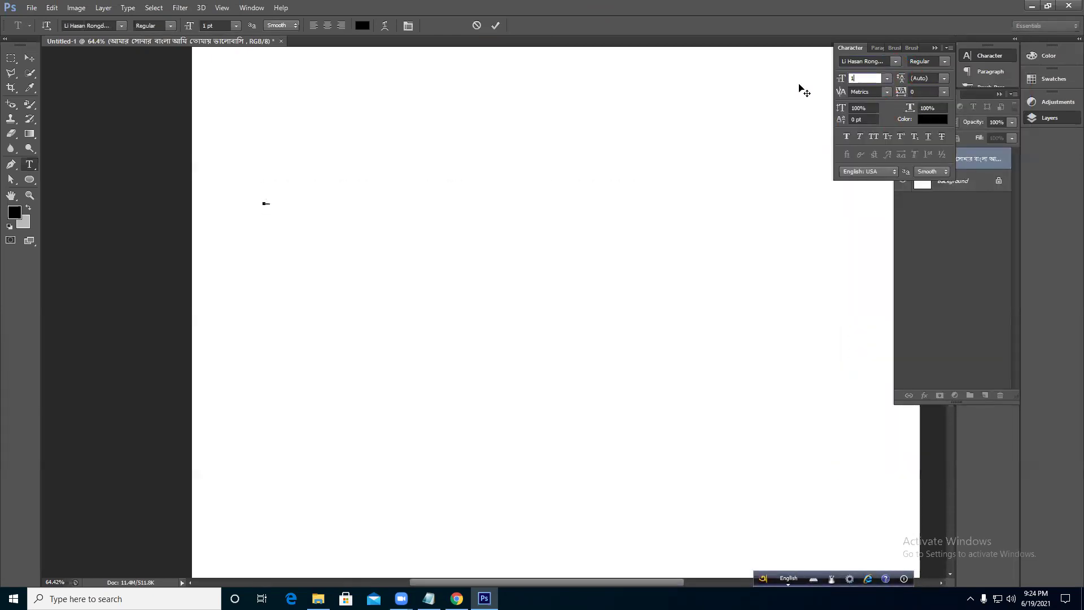
# - Try successive Li fonts on the selected Bangla line and commit it in Li Saboj Charulota Unicode
pyautogui.click(884, 50)
pyautogui.click(869, 58)
pyautogui.press('Down')
pyautogui.press('Down')
pyautogui.press('Down')
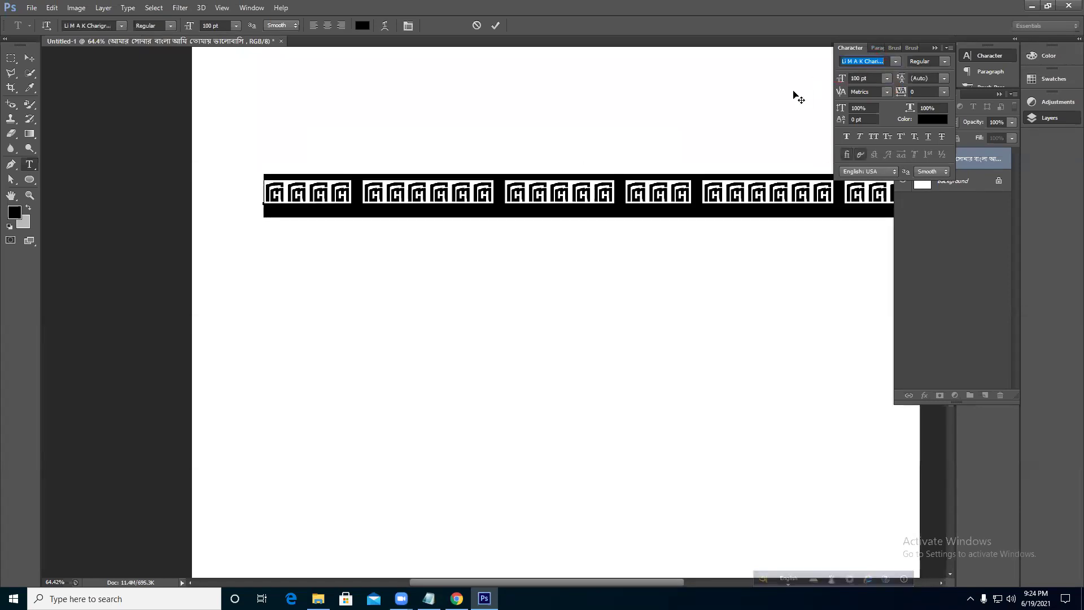
pyautogui.press('Down')
pyautogui.press('Down')
pyautogui.press('Down')
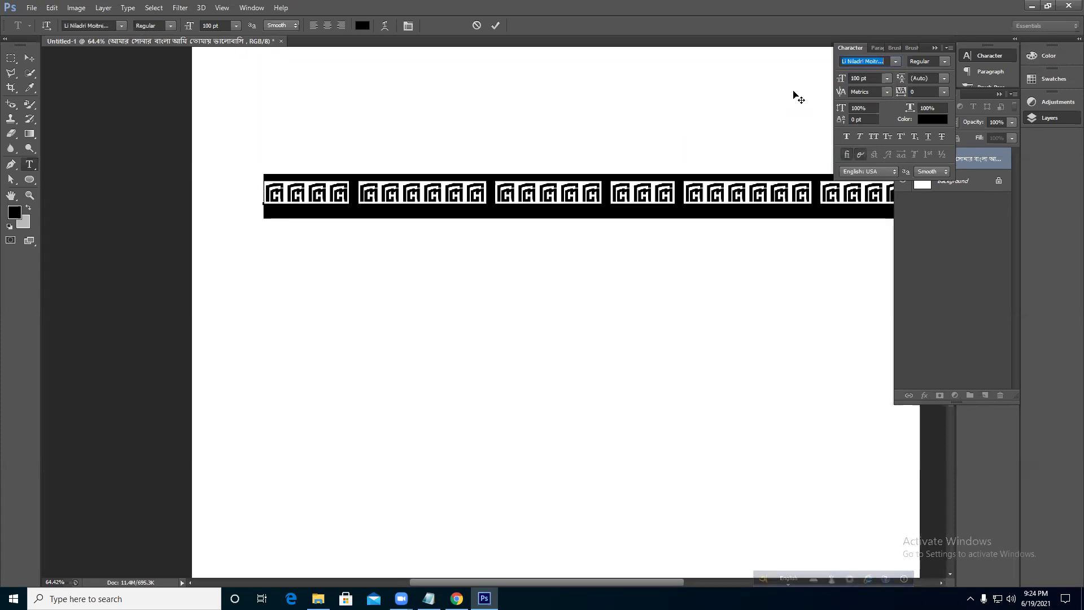
pyautogui.press('Down')
pyautogui.press('Down')
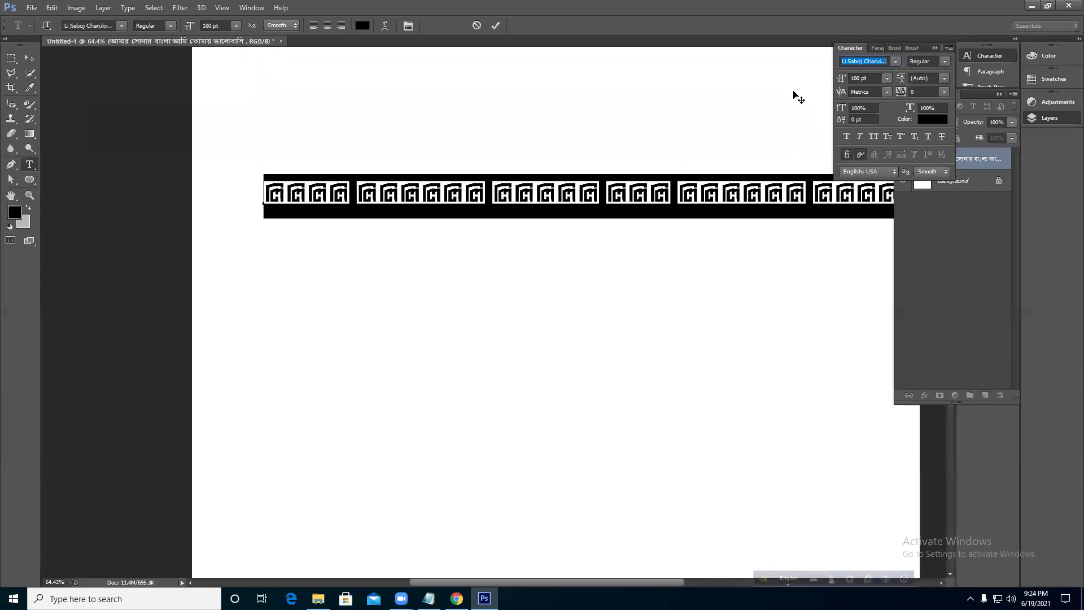
pyautogui.click(497, 26)
# - Move the Bangla line so it fits within the canvas width, and delete its text layer
pyautogui.click(30, 57)
pyautogui.moveTo(407, 192); pyautogui.dragTo(372, 225)
pyautogui.scroll(-4, 473, 237)
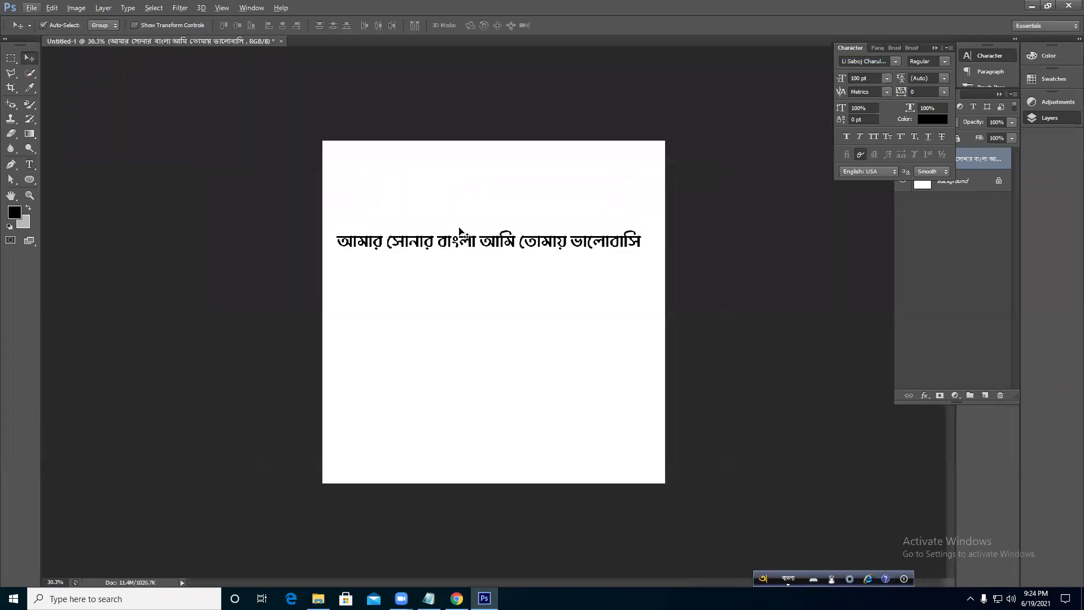
pyautogui.scroll(3, 497, 249)
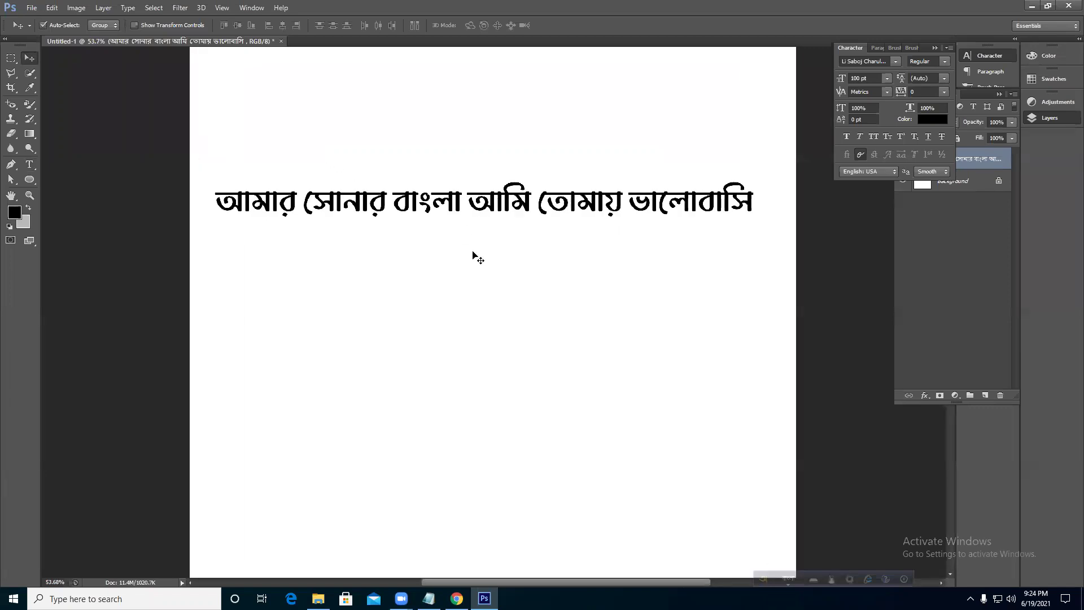
pyautogui.press('Delete')
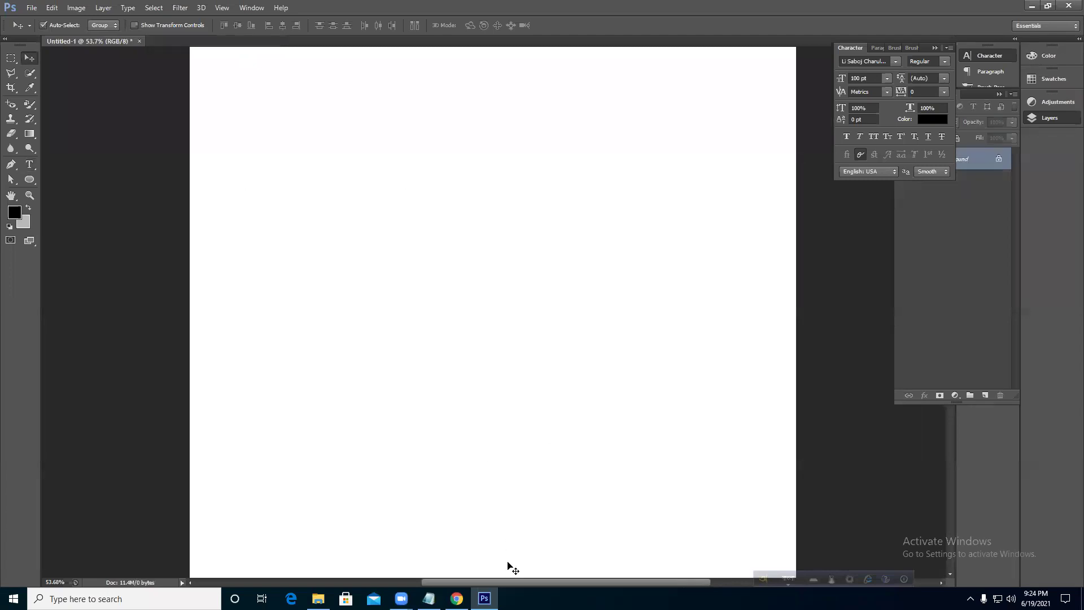
# - Open the image dinera-mug-gray-blue__0642544_PE701242_S5.jpg from the Class 05 folder
pyautogui.click(31, 8)
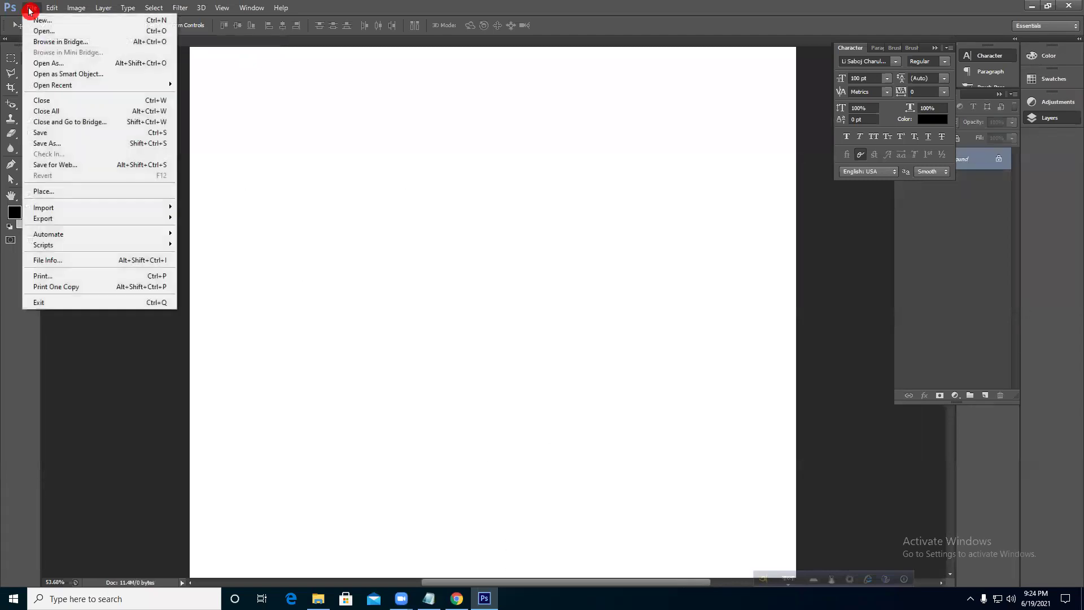
pyautogui.click(48, 32)
pyautogui.click(351, 353)
pyautogui.click(382, 413)
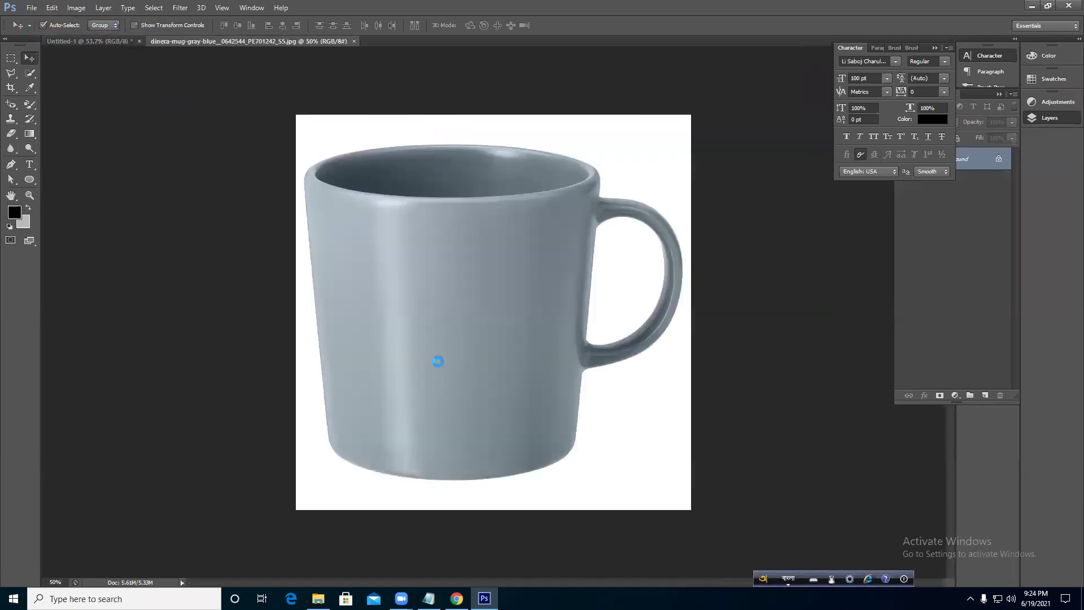
# - Collapse the Character settings and draw a black ellipse about 568 by 534 px on the mug's front
pyautogui.click(936, 49)
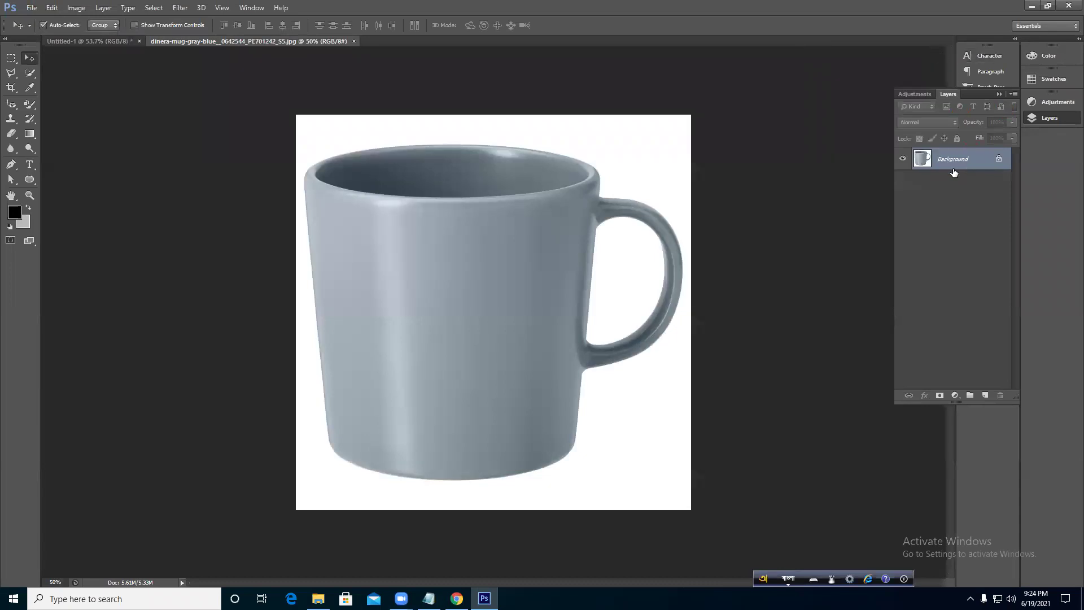
pyautogui.click(29, 180)
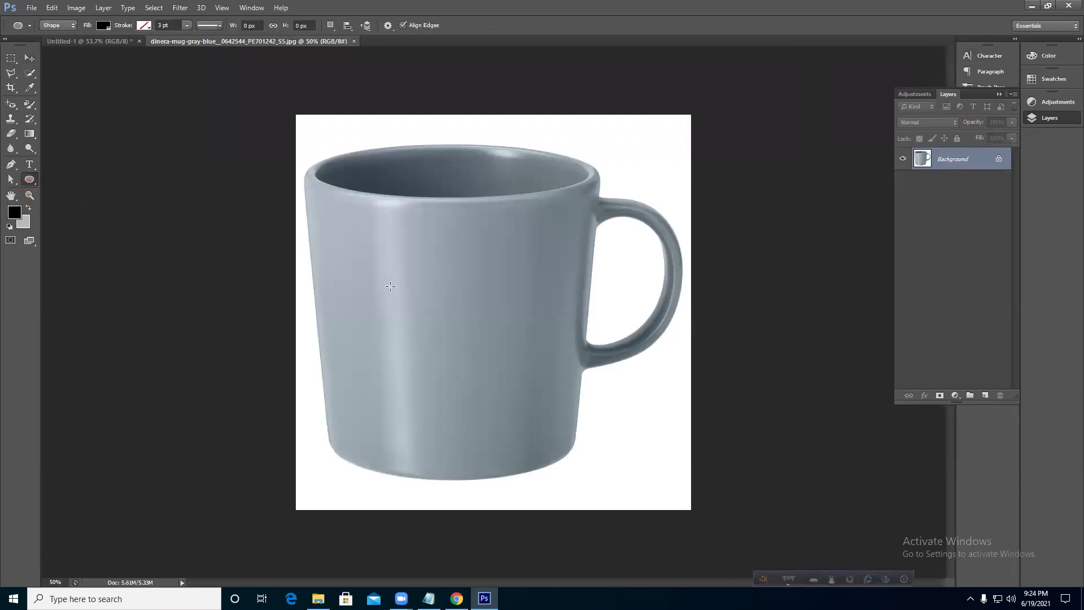
pyautogui.moveTo(386, 278); pyautogui.dragTo(550, 408)
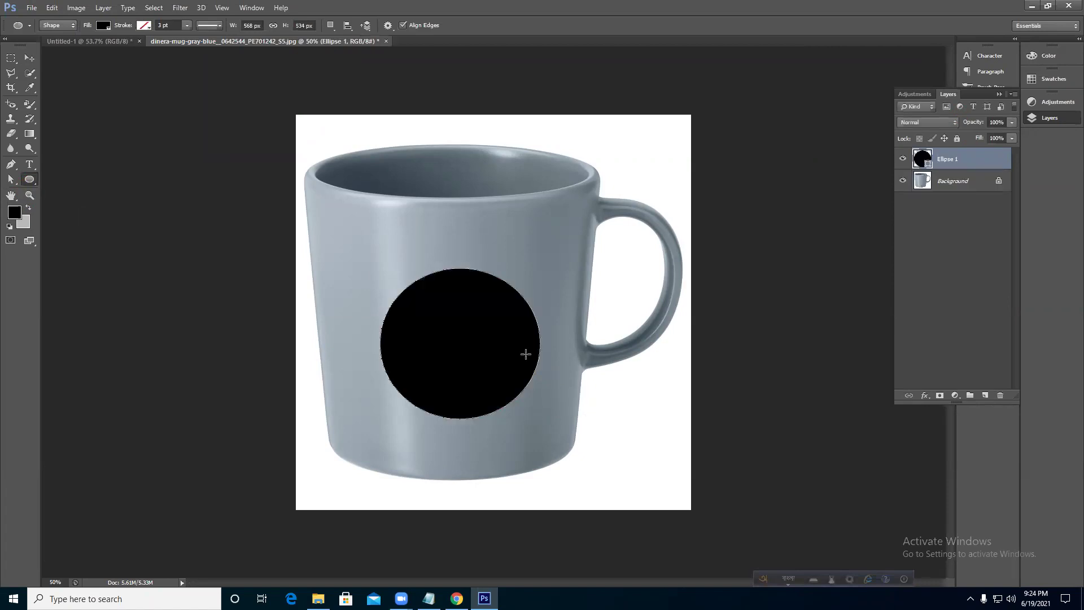
# - Place the sandwich photo from the Class 05 folder into the mug document, centred over the black ellipse
pyautogui.click(32, 8)
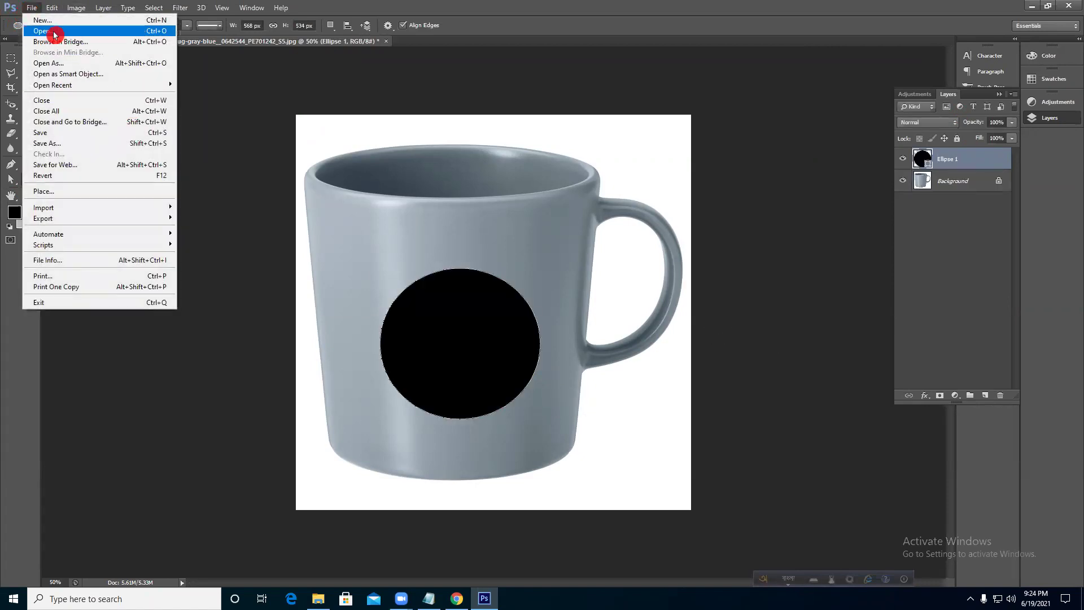
pyautogui.click(61, 194)
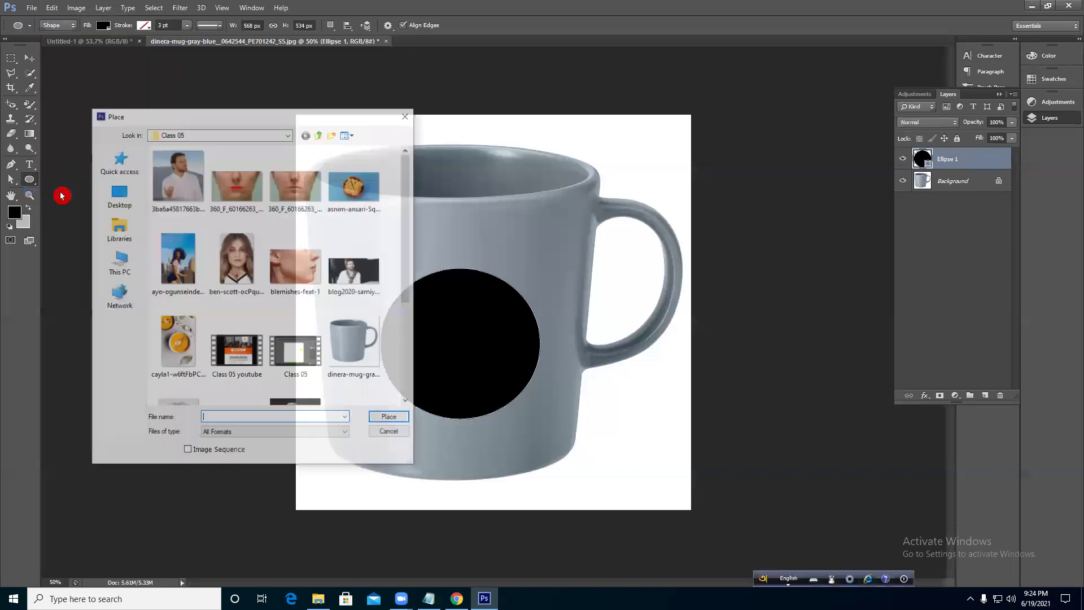
pyautogui.click(357, 196)
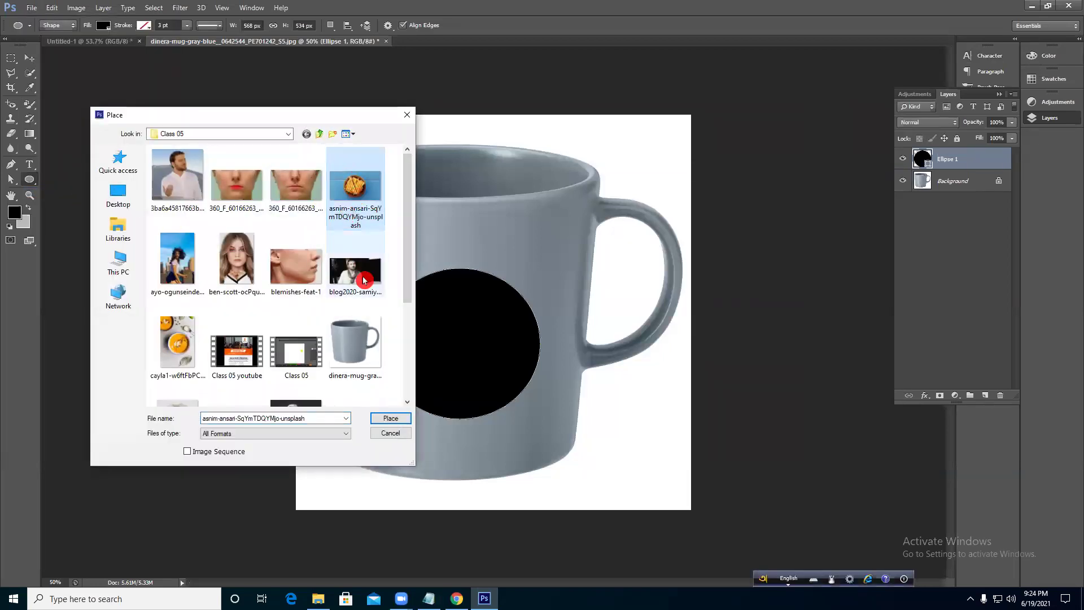
pyautogui.click(388, 418)
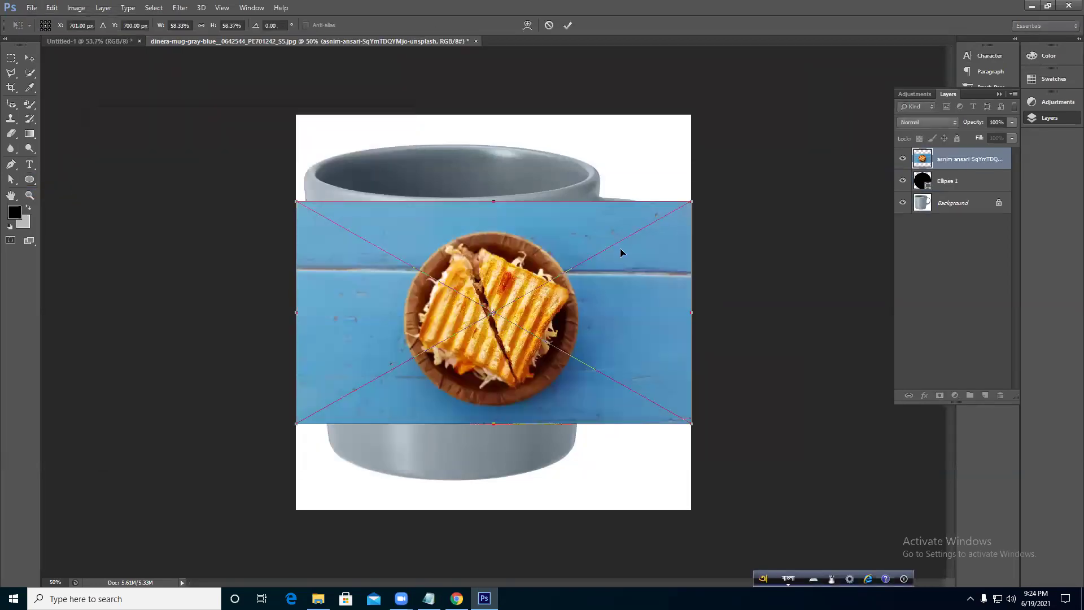
pyautogui.moveTo(555, 262); pyautogui.dragTo(541, 293)
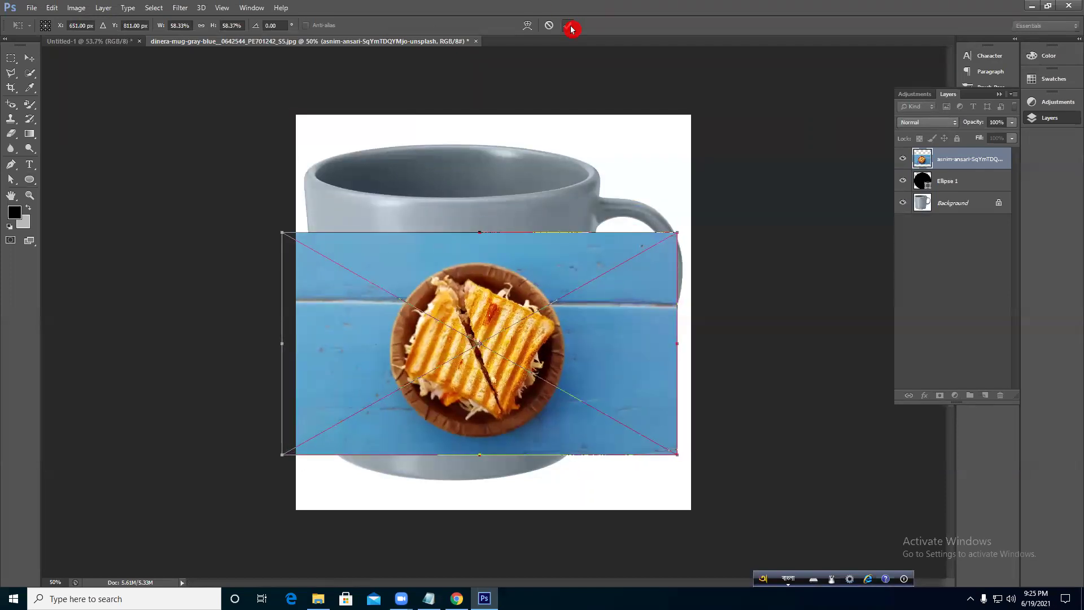
pyautogui.click(570, 26)
# - Clip the sandwich photo to the ellipse layer and move it so the plate fills the circle on the mug
pyautogui.rightClick(975, 157)
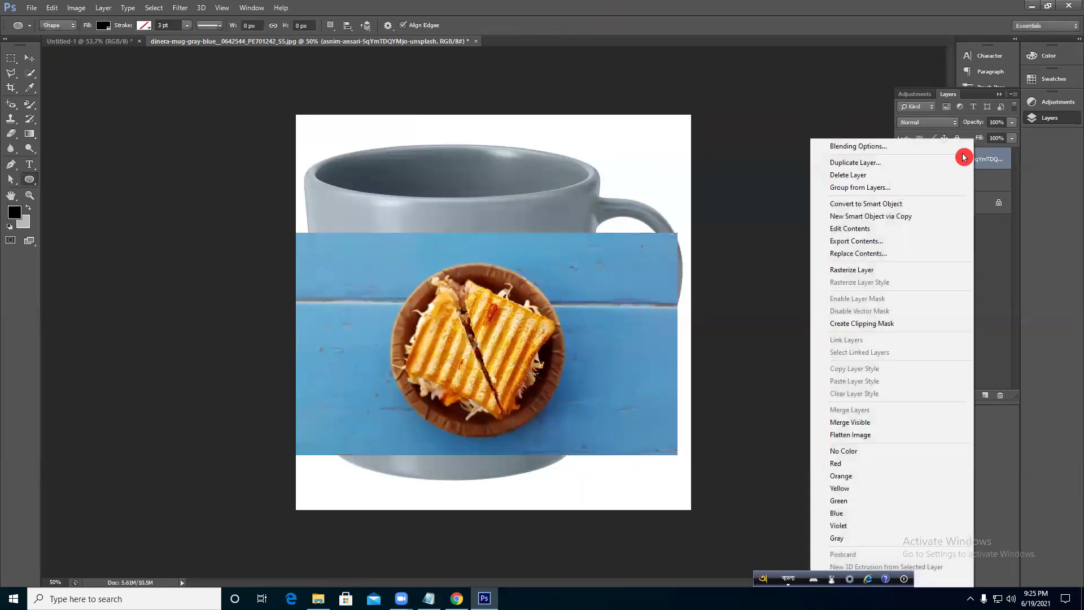
pyautogui.click(882, 318)
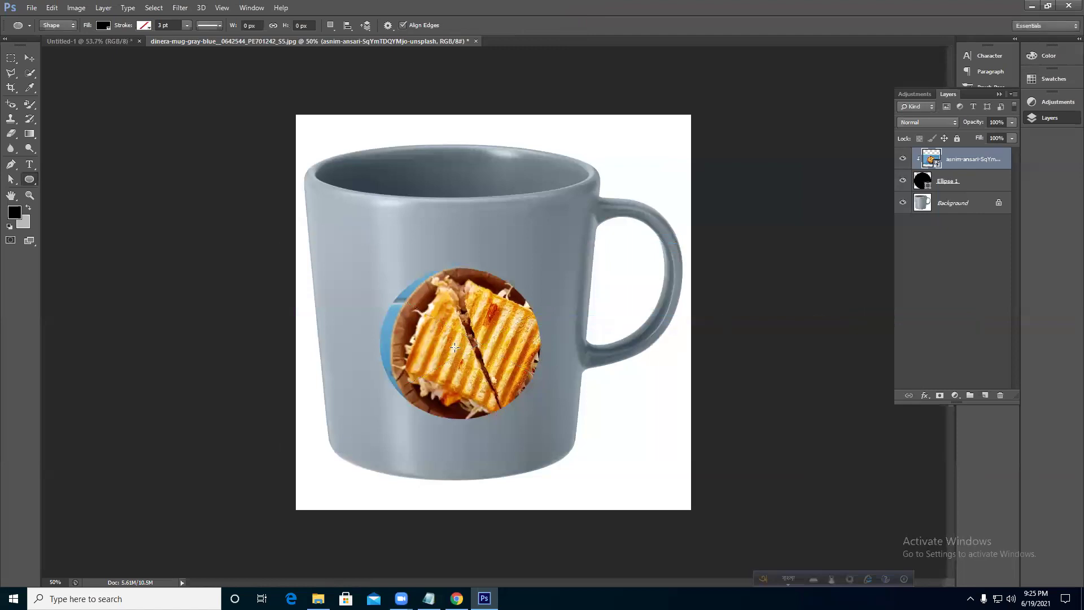
pyautogui.click(321, 114)
pyautogui.click(506, 231)
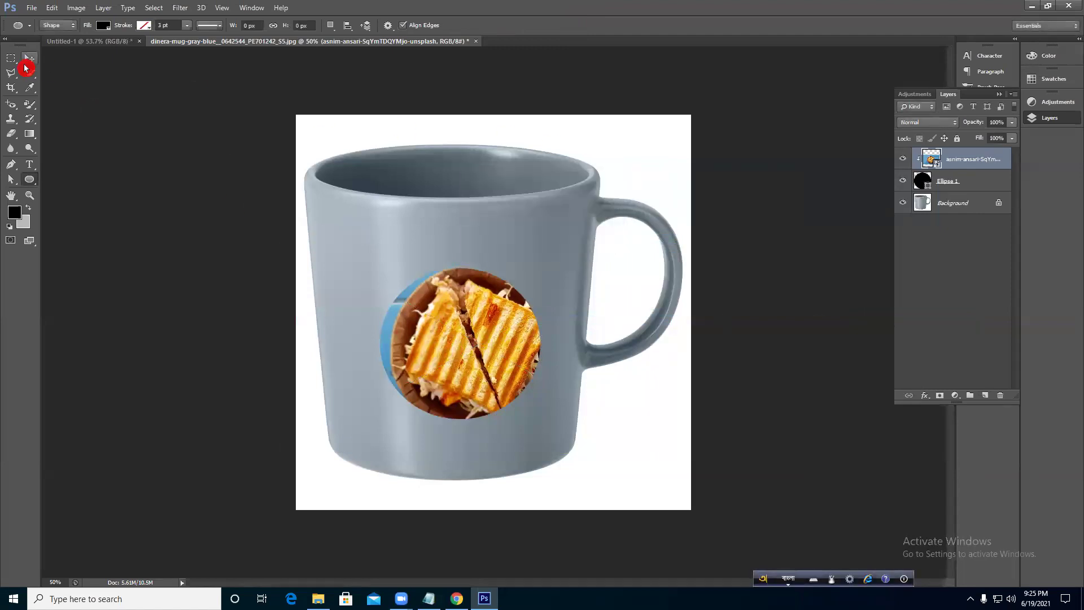
pyautogui.click(28, 58)
pyautogui.moveTo(440, 340)
pyautogui.mouseDown()
pyautogui.moveTo(422, 335)
pyautogui.moveTo(442, 345)
pyautogui.mouseUp()
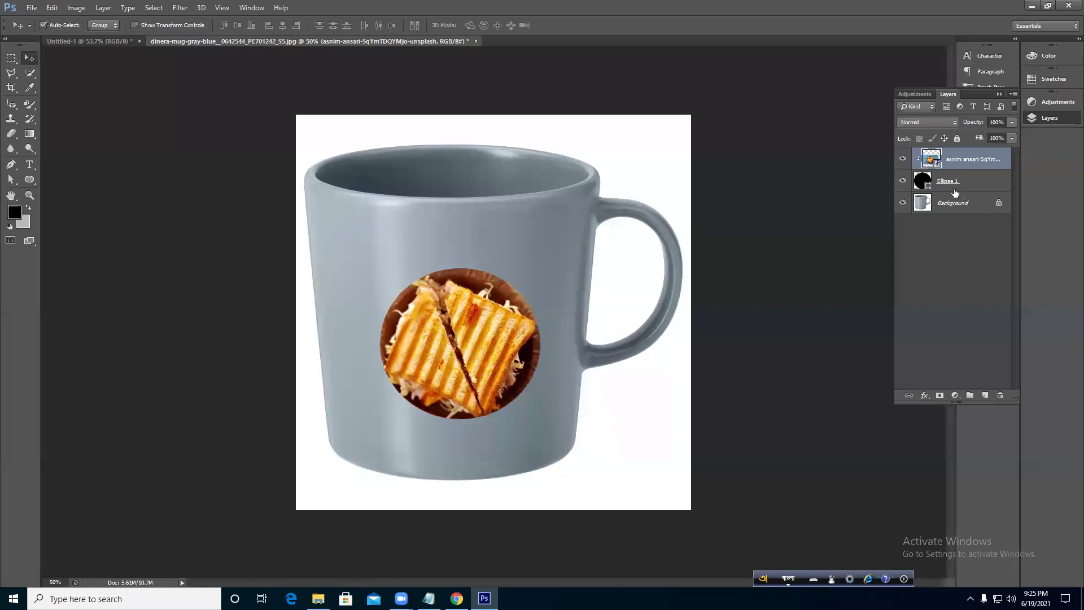
# - Delete the sandwich and ellipse layers from the mug document, and open the sandwich photo as a separate document
pyautogui.press('Delete')
pyautogui.press('Delete')
pyautogui.click(96, 42)
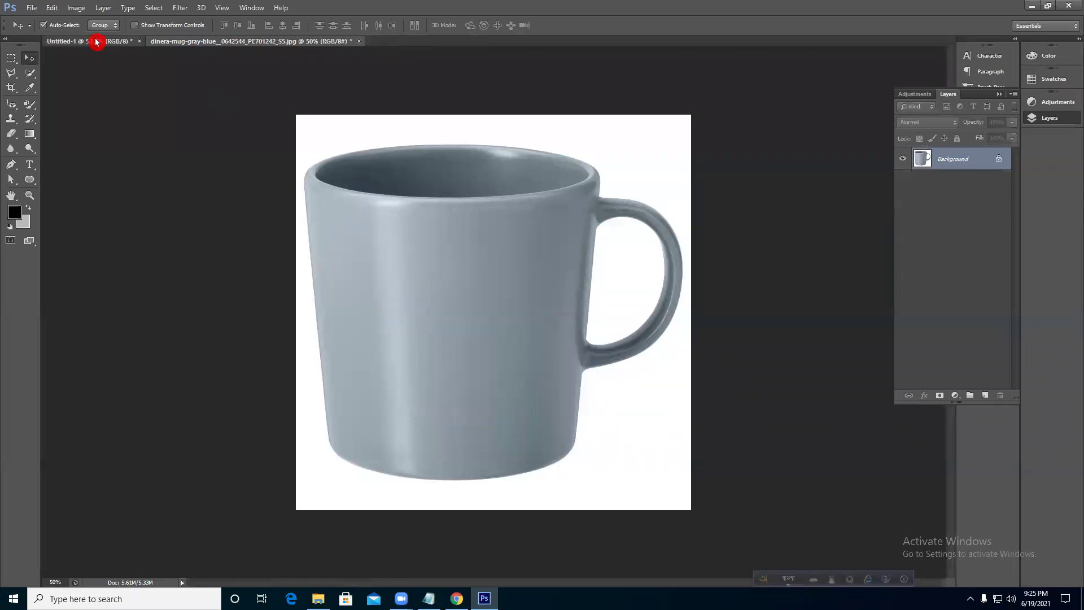
pyautogui.click(34, 7)
pyautogui.click(39, 27)
pyautogui.click(350, 218)
pyautogui.click(390, 412)
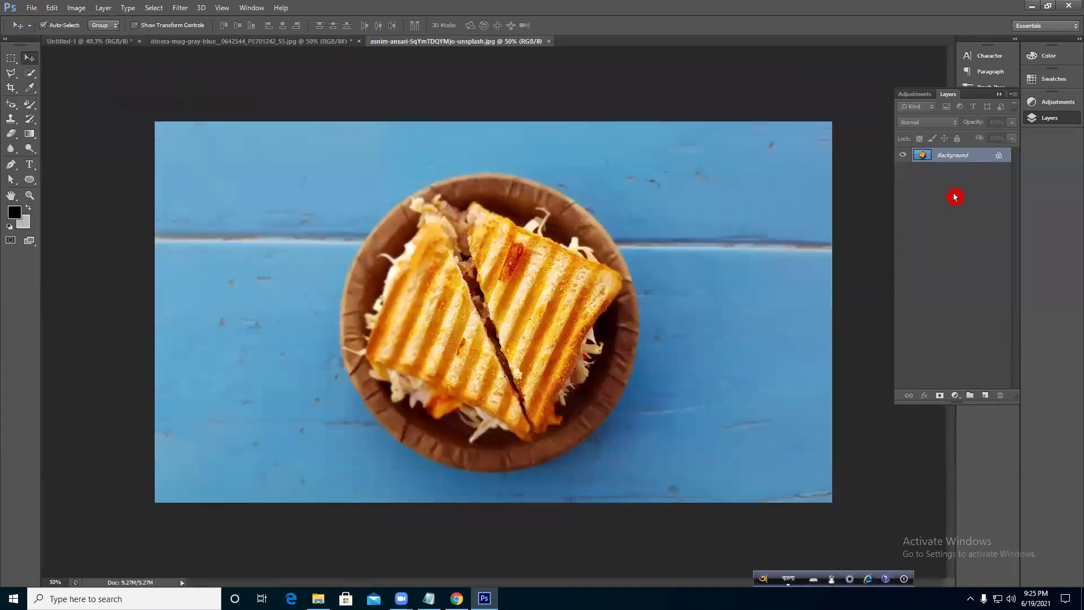
# - Sample the sandwich as the Clone Stamp source and add a new layer to the mug document
pyautogui.click(10, 119)
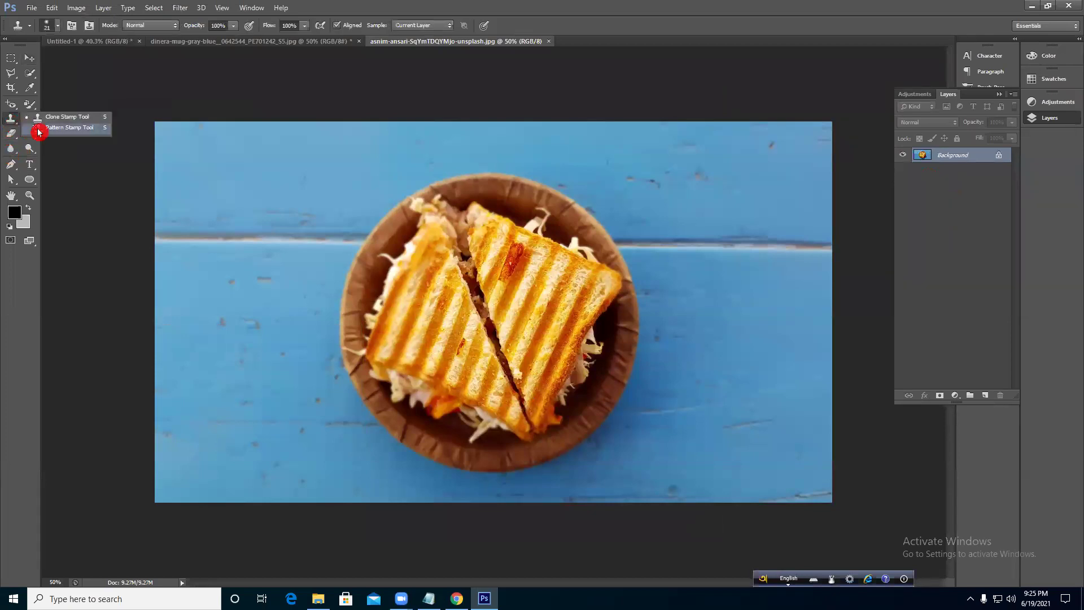
pyautogui.click(47, 121)
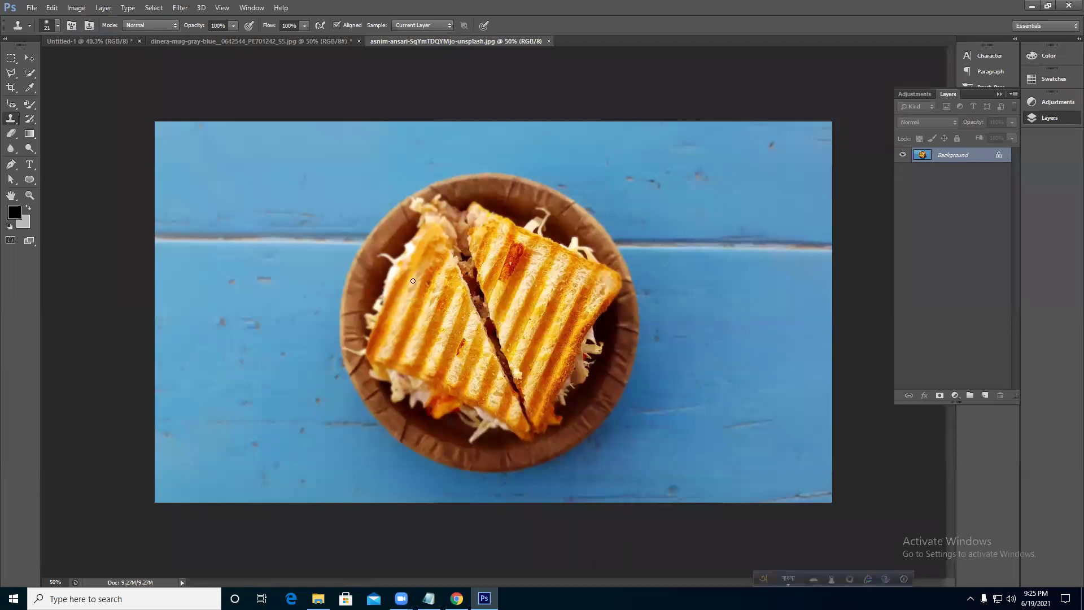
pyautogui.click(261, 41)
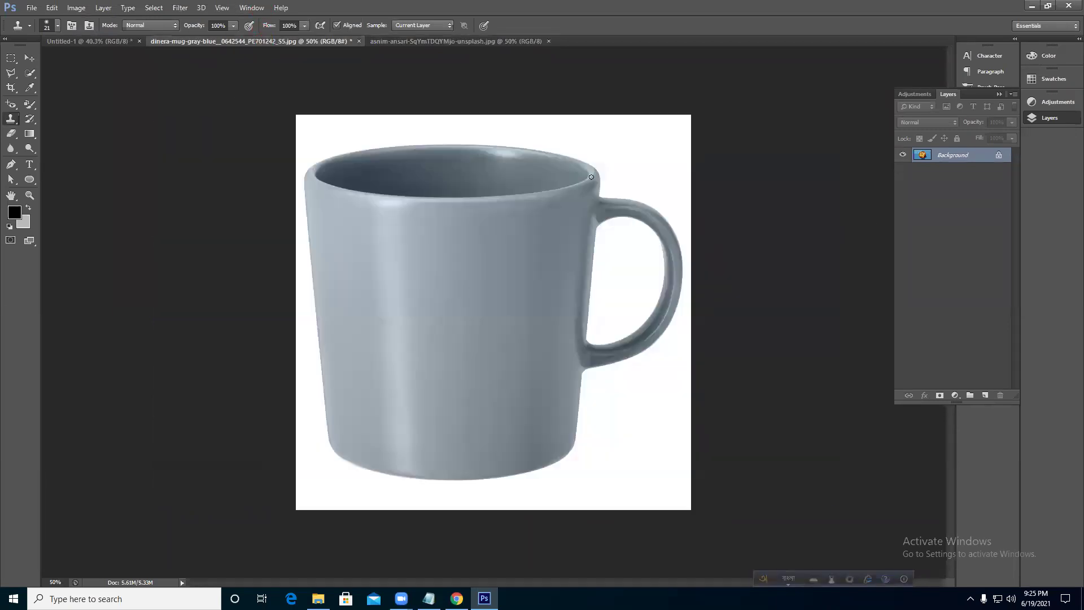
pyautogui.click(992, 398)
# - Clone the sandwich over the mug's front on the new layer with a 400 px brush, and delete that layer
pyautogui.press(']')
pyautogui.press(']')
pyautogui.press(']')
pyautogui.press(']')
pyautogui.press(']')
pyautogui.press(']')
pyautogui.press(']')
pyautogui.press(']')
pyautogui.press(']')
pyautogui.press(']')
pyautogui.press(']')
pyautogui.press(']')
pyautogui.press(']')
pyautogui.press(']')
pyautogui.press(']')
pyautogui.press(']')
pyautogui.press(']')
pyautogui.press(']')
pyautogui.moveTo(512, 325)
pyautogui.mouseDown()
pyautogui.moveTo(478, 310)
pyautogui.moveTo(452, 330)
pyautogui.moveTo(458, 289)
pyautogui.moveTo(428, 288)
pyautogui.moveTo(483, 302)
pyautogui.moveTo(509, 359)
pyautogui.moveTo(382, 368)
pyautogui.moveTo(386, 388)
pyautogui.moveTo(473, 403)
pyautogui.moveTo(454, 409)
pyautogui.moveTo(518, 407)
pyautogui.moveTo(557, 299)
pyautogui.moveTo(536, 255)
pyautogui.moveTo(487, 240)
pyautogui.moveTo(392, 246)
pyautogui.moveTo(339, 305)
pyautogui.mouseUp()
pyautogui.hotkey('ctrl', 'z')
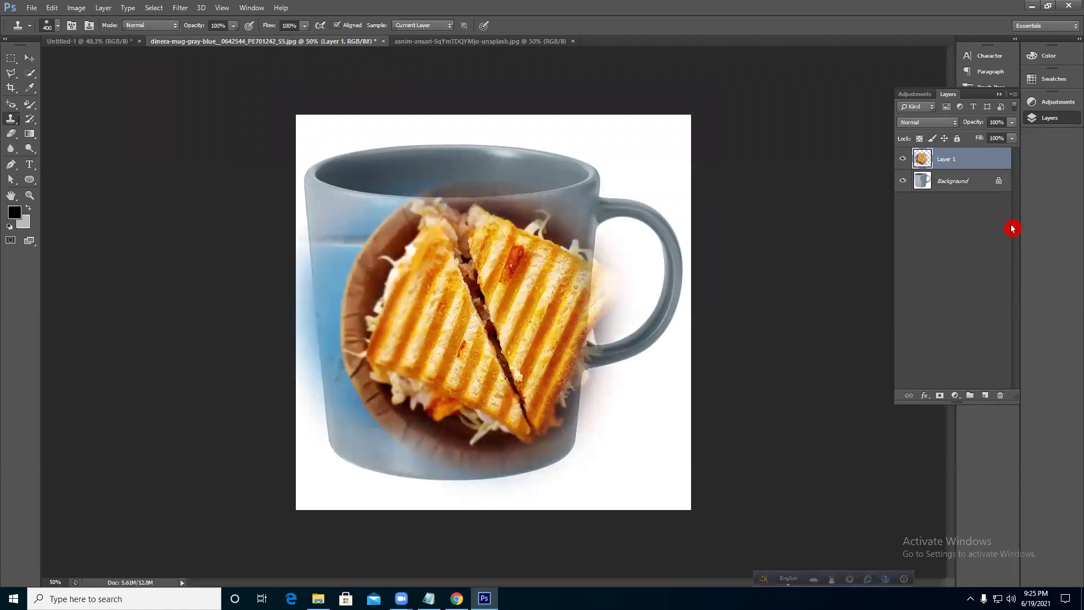
pyautogui.press('Delete')
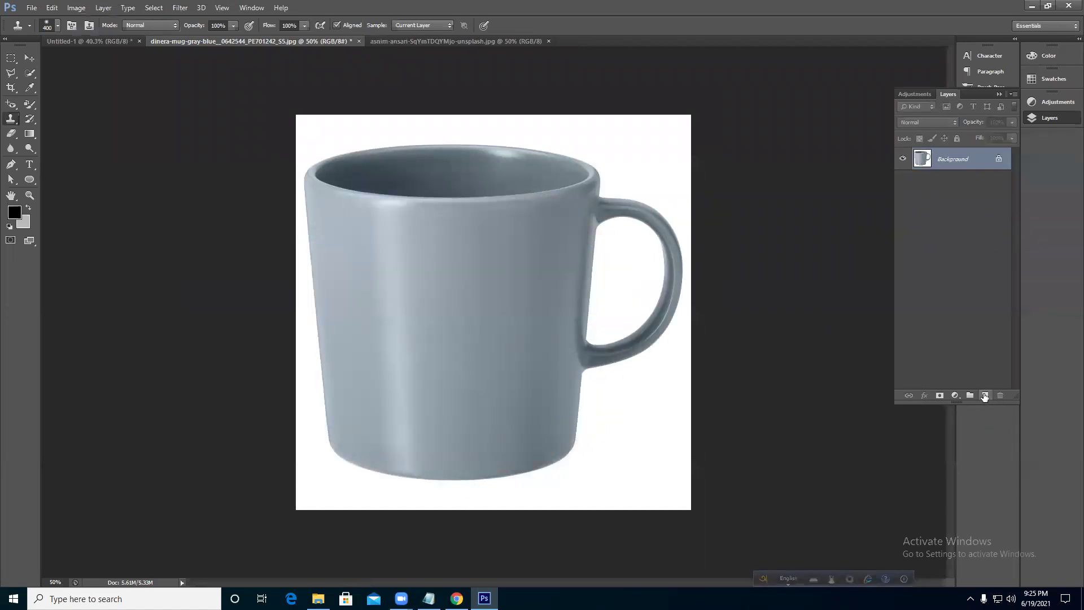
# - Try cloning the sandwich directly onto the mug's Background layer and within the sandwich photo, and undo the cloning
pyautogui.moveTo(503, 356)
pyautogui.mouseDown()
pyautogui.moveTo(492, 390)
pyautogui.moveTo(440, 276)
pyautogui.moveTo(410, 279)
pyautogui.mouseUp()
pyautogui.click(469, 41)
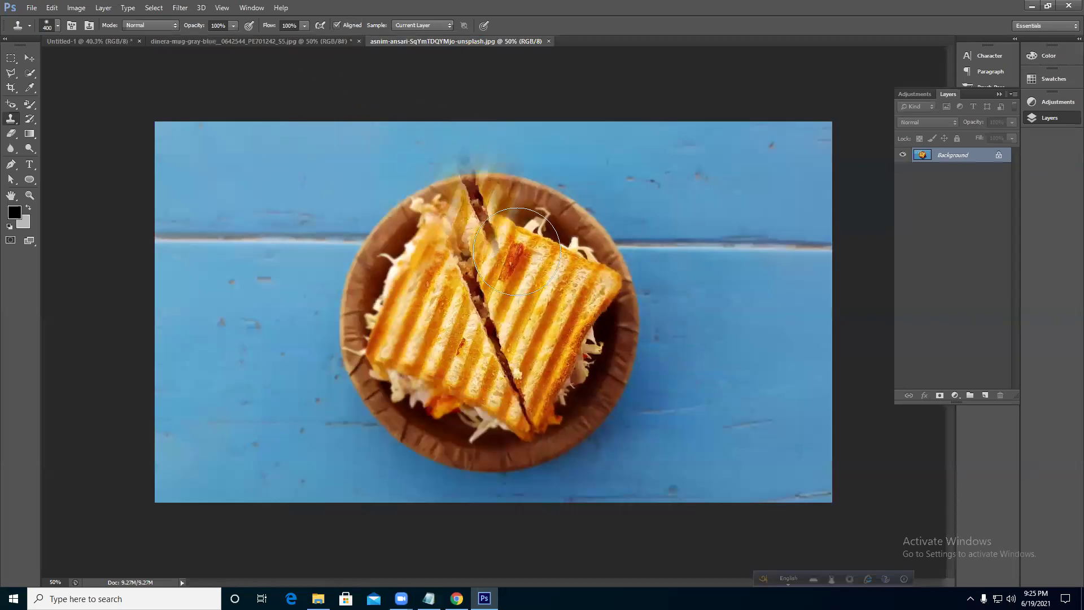
pyautogui.click(254, 41)
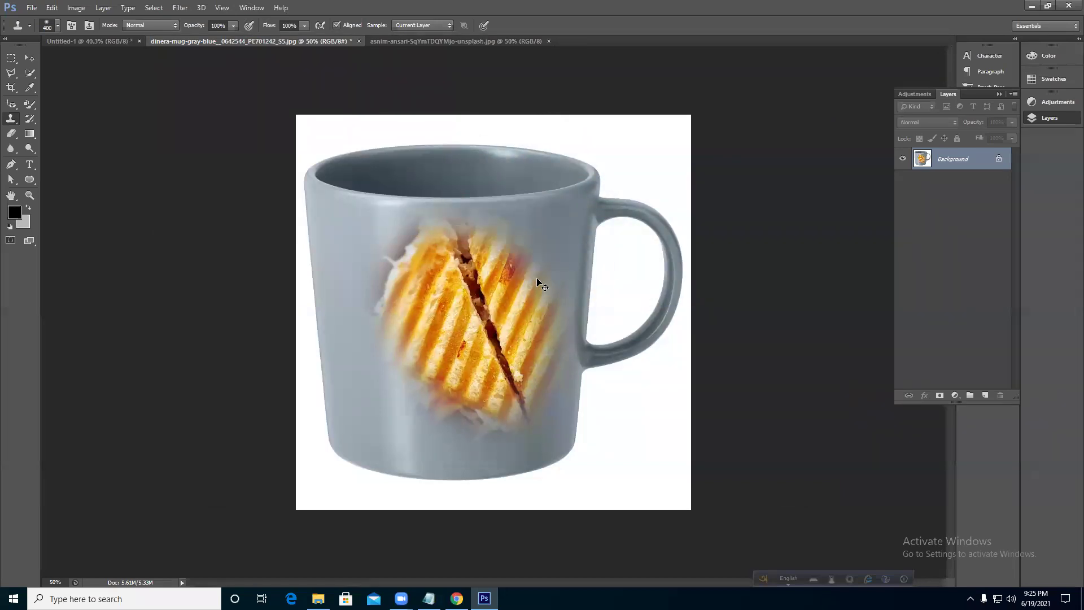
pyautogui.hotkey('ctrl', 'z')
# - Draw an elliptical selection on the mug's front on a new layer, and clone the sandwich inside it
pyautogui.click(985, 396)
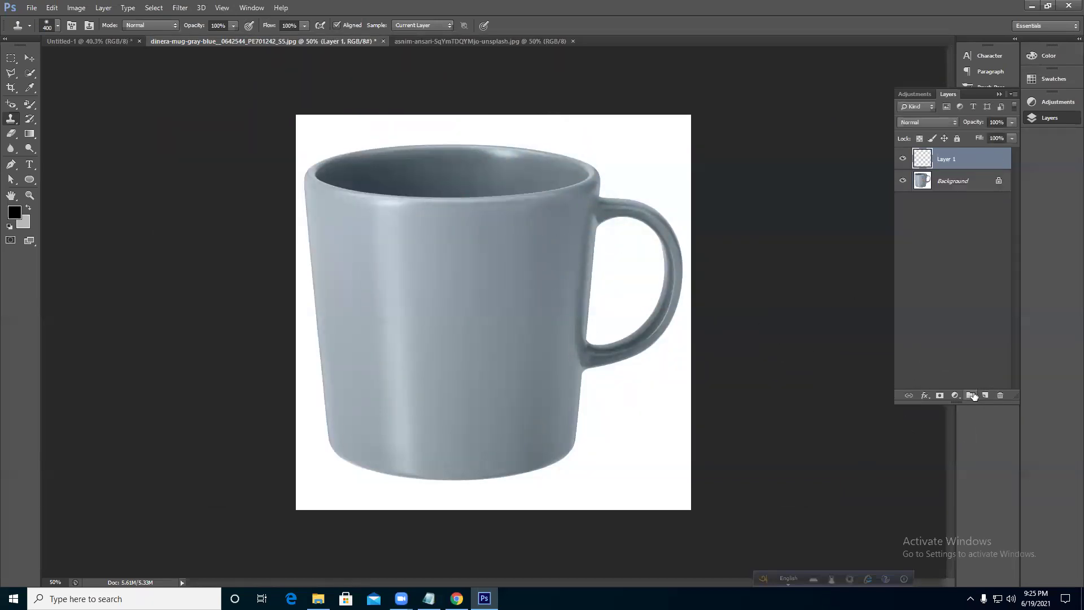
pyautogui.moveTo(11, 57); pyautogui.dragTo(51, 69)
pyautogui.moveTo(350, 263); pyautogui.dragTo(542, 439)
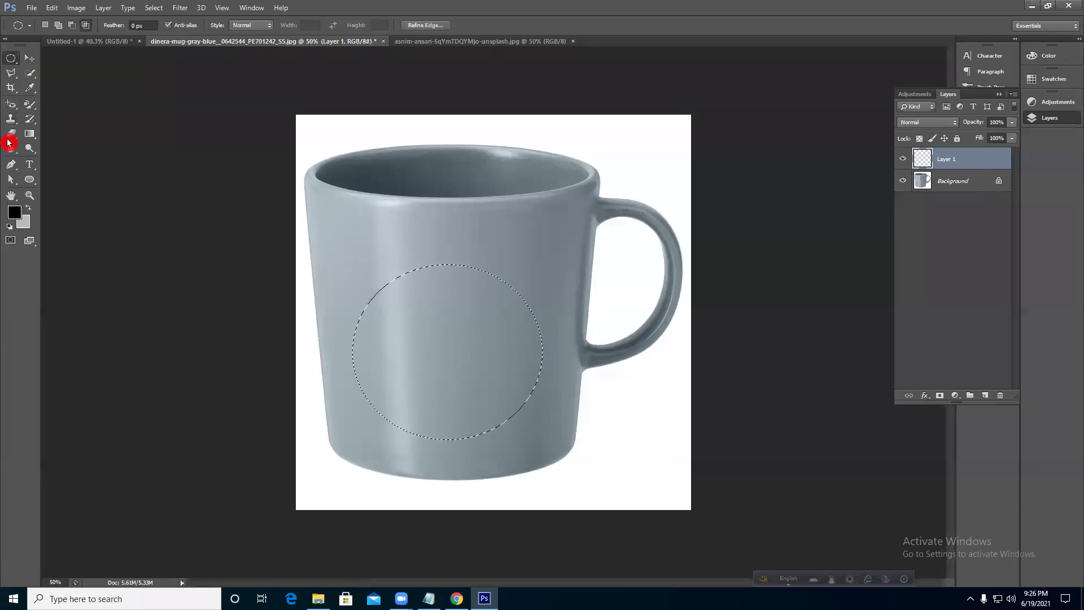
pyautogui.click(10, 120)
pyautogui.moveTo(400, 354)
pyautogui.mouseDown()
pyautogui.moveTo(480, 293)
pyautogui.moveTo(459, 322)
pyautogui.moveTo(431, 412)
pyautogui.moveTo(478, 404)
pyautogui.moveTo(496, 375)
pyautogui.moveTo(458, 296)
pyautogui.mouseUp()
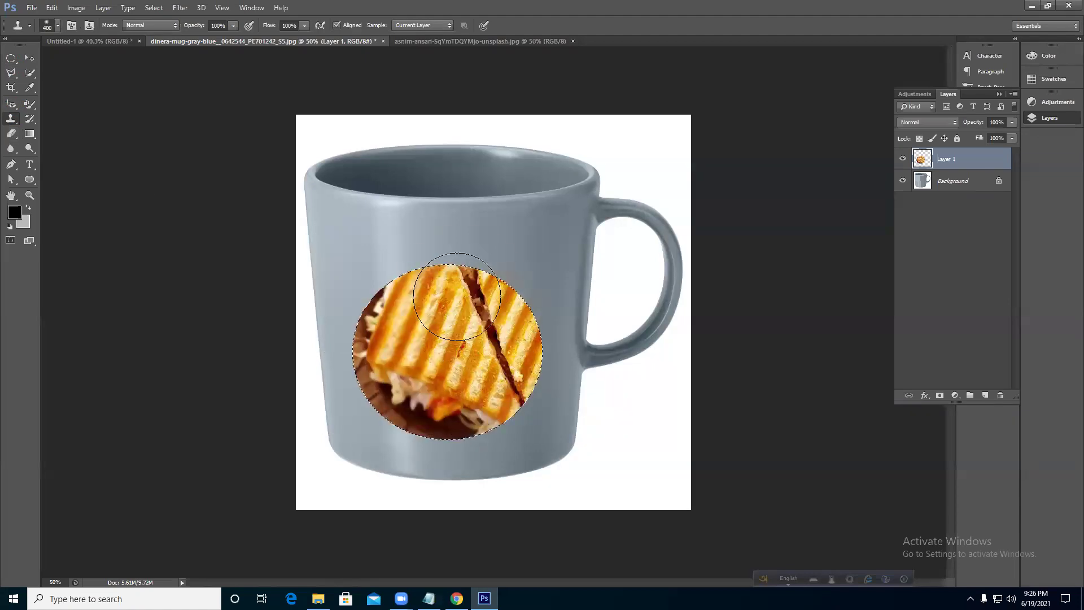
# - Deselect and reposition the cloned sandwich ellipse on the mug's front, and delete its layer
pyautogui.click(29, 57)
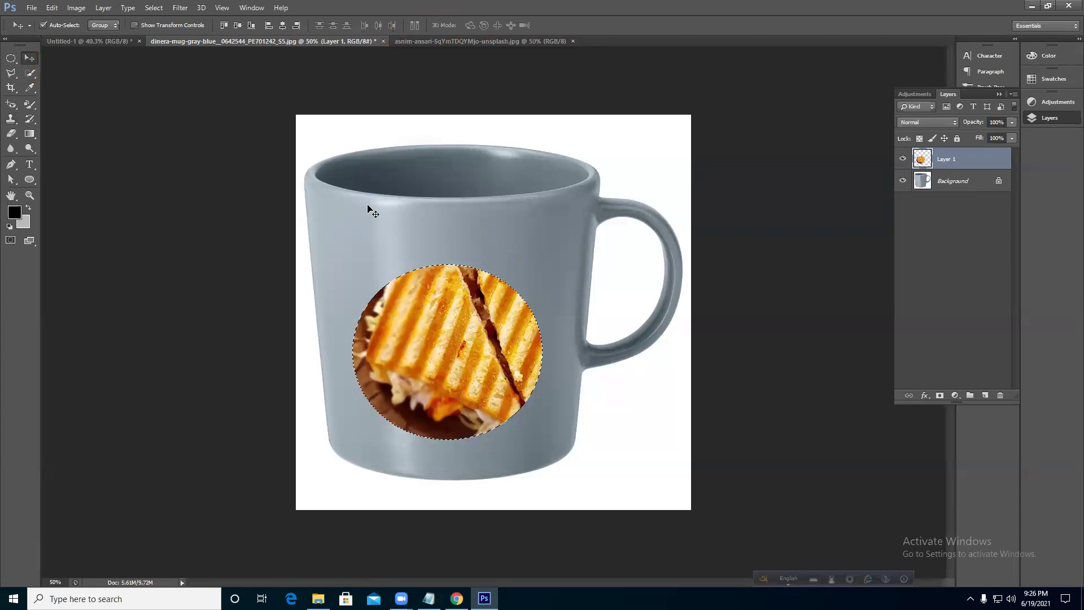
pyautogui.hotkey('ctrl', 'd')
pyautogui.scroll(-1, 538, 290)
pyautogui.moveTo(478, 346); pyautogui.dragTo(500, 317)
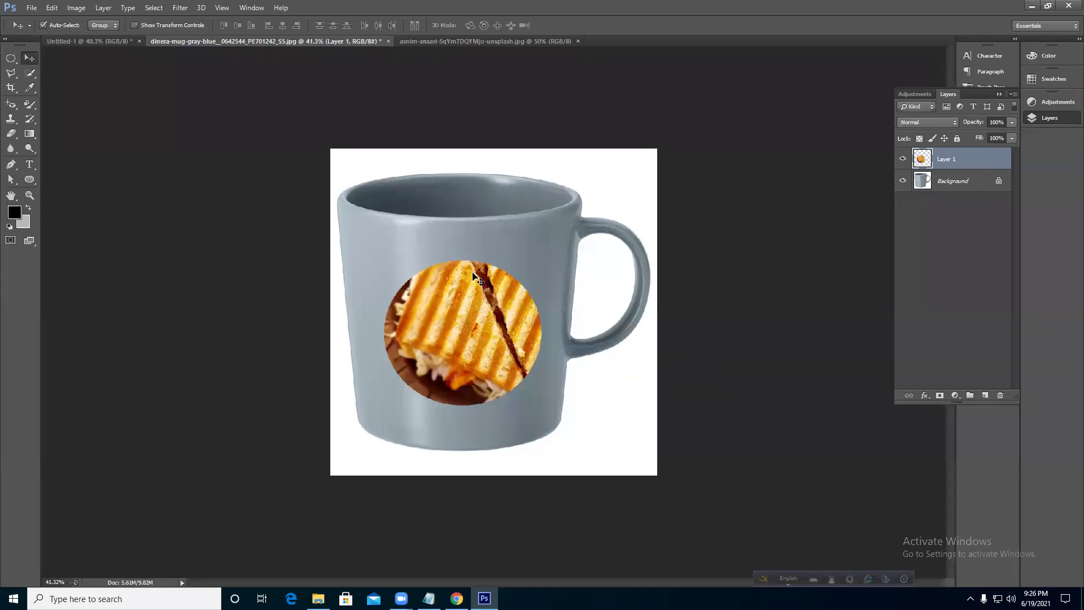
pyautogui.press('Delete')
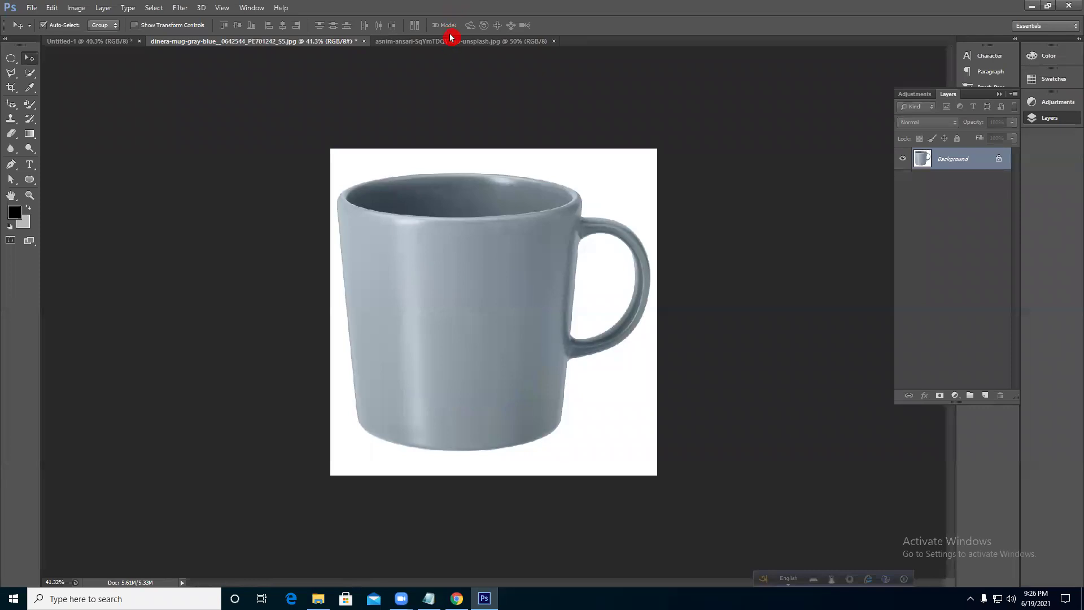
# - Resize the sandwich photo to 1200 pixels wide with proportions constrained
pyautogui.click(450, 41)
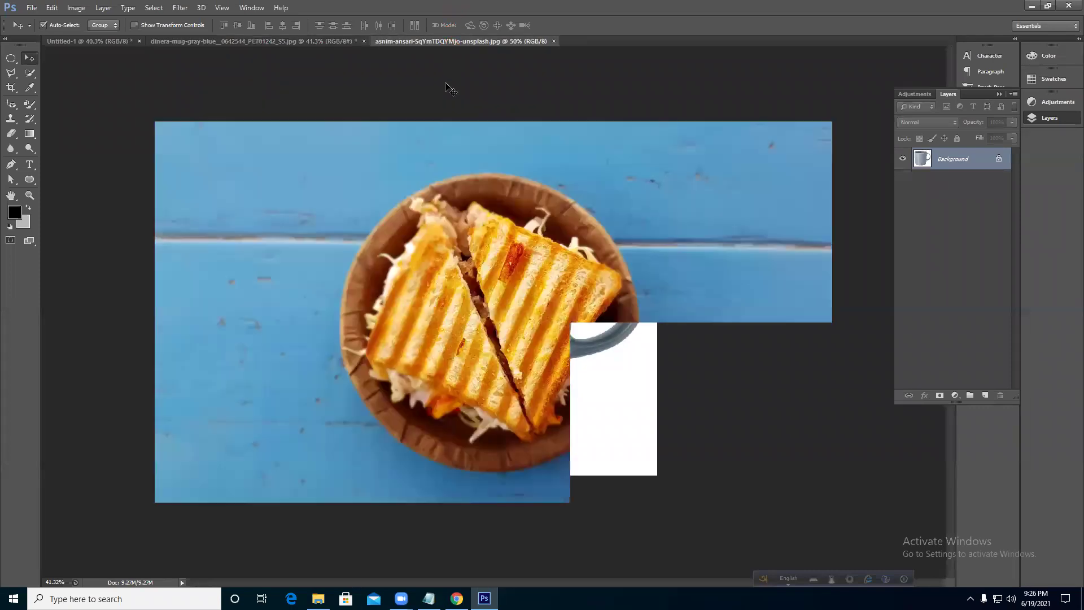
pyautogui.click(82, 9)
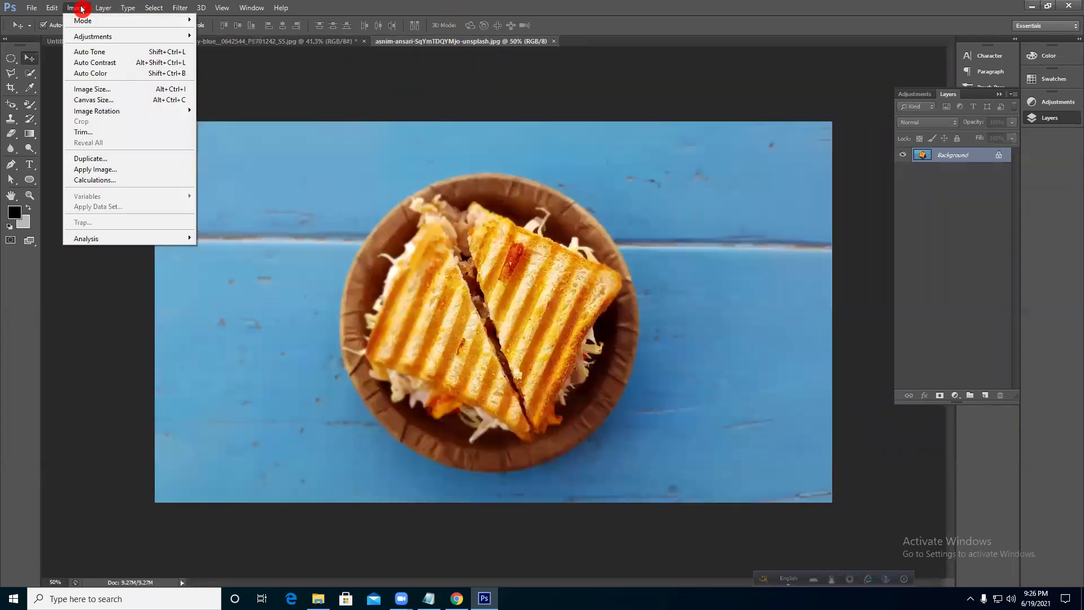
pyautogui.click(101, 90)
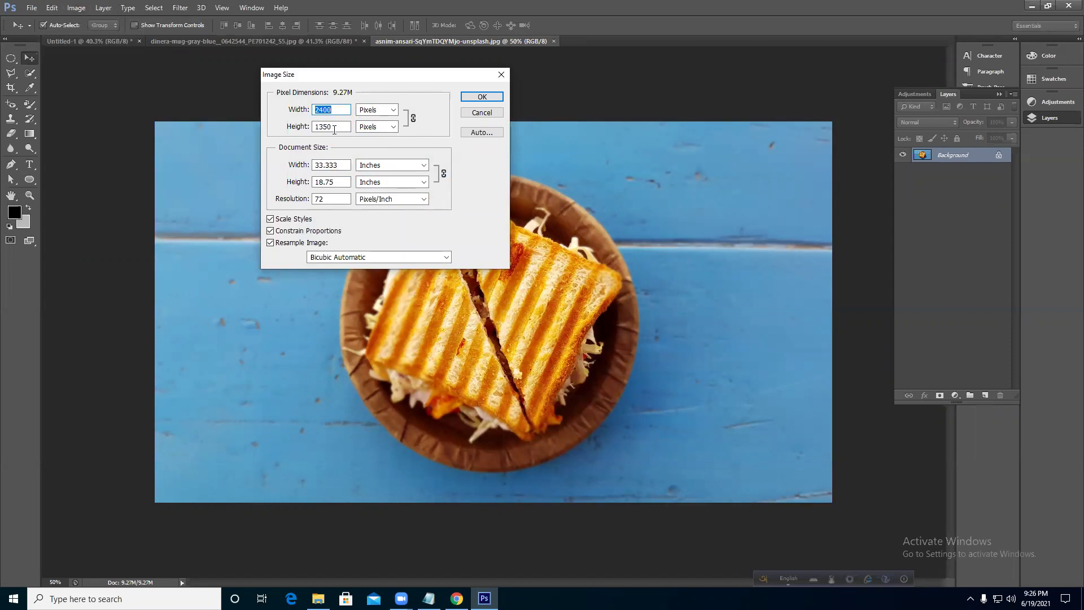
pyautogui.write('1200')
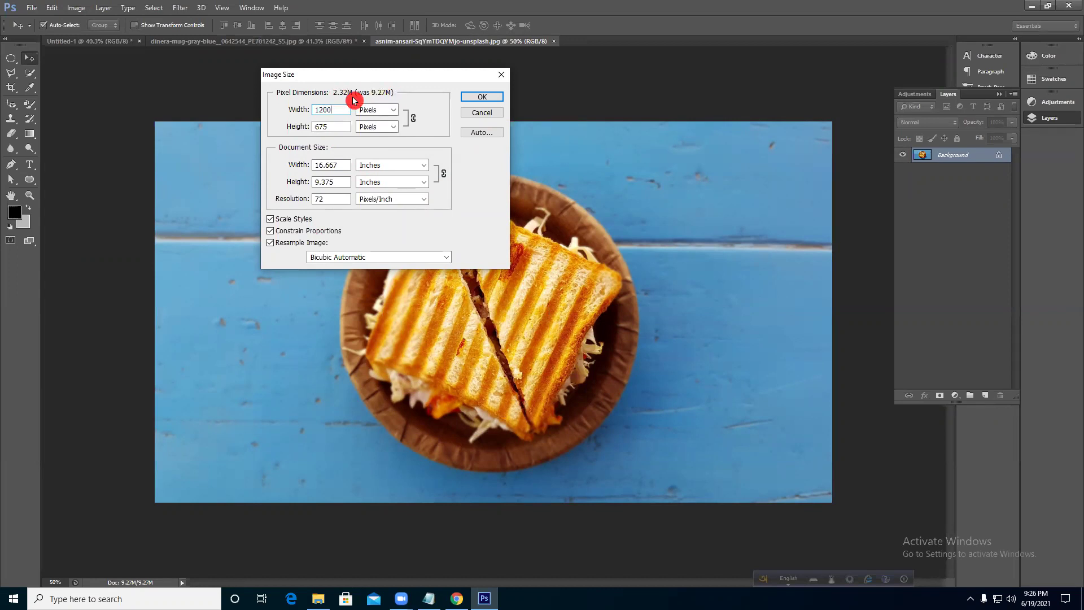
pyautogui.click(483, 98)
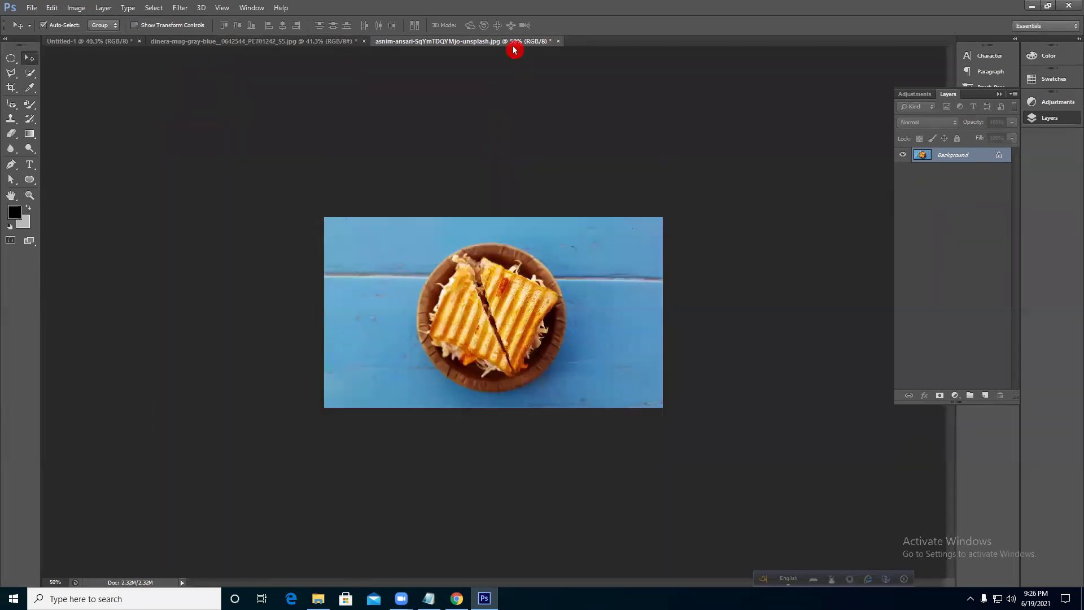
# - Review the sandwich photo's pixel dimensions in the Image Size settings
pyautogui.click(77, 8)
pyautogui.click(92, 94)
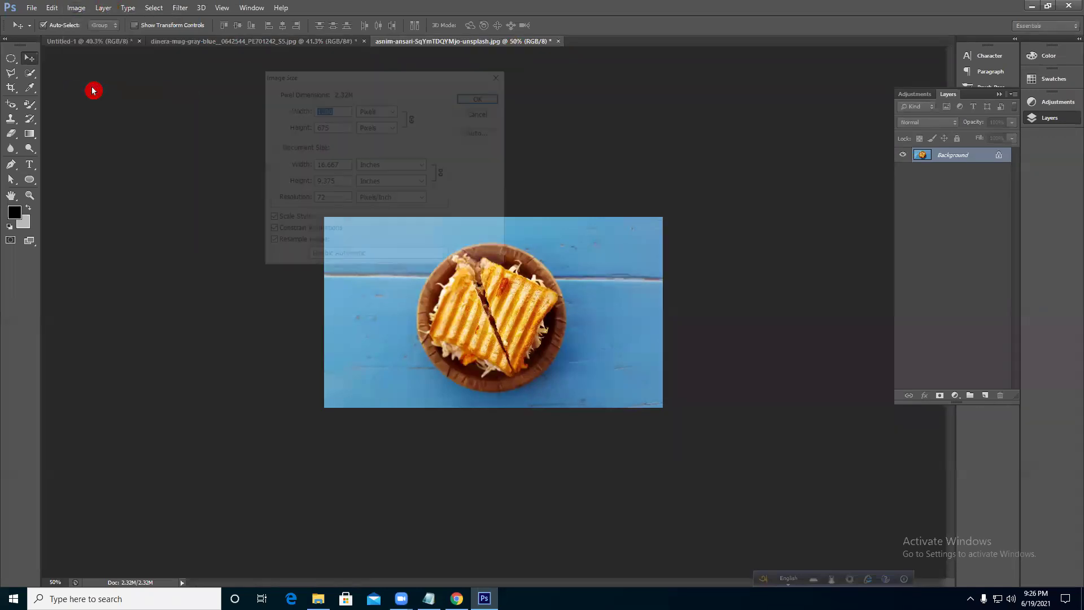
pyautogui.doubleClick(340, 112)
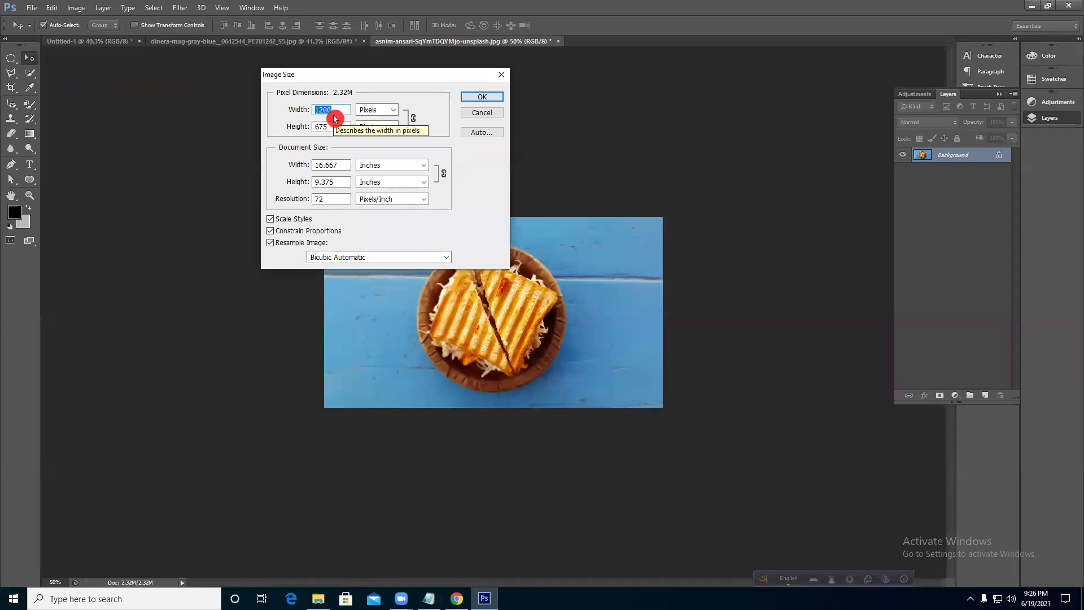
pyautogui.click(489, 96)
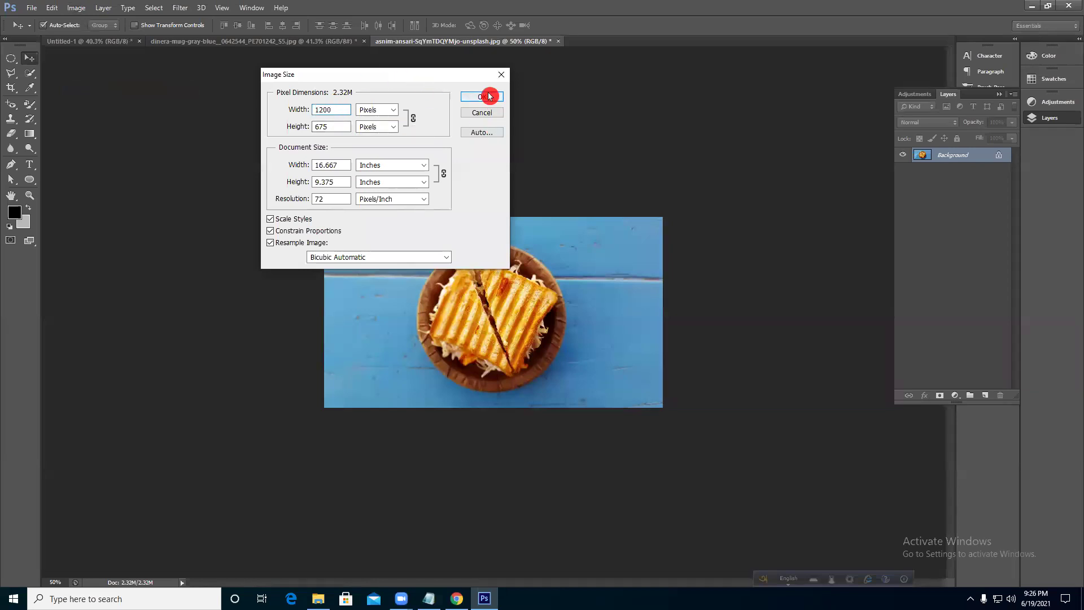
# - Clone the resized sandwich and its plate onto the front of the mug with the 400 px brush
pyautogui.click(12, 118)
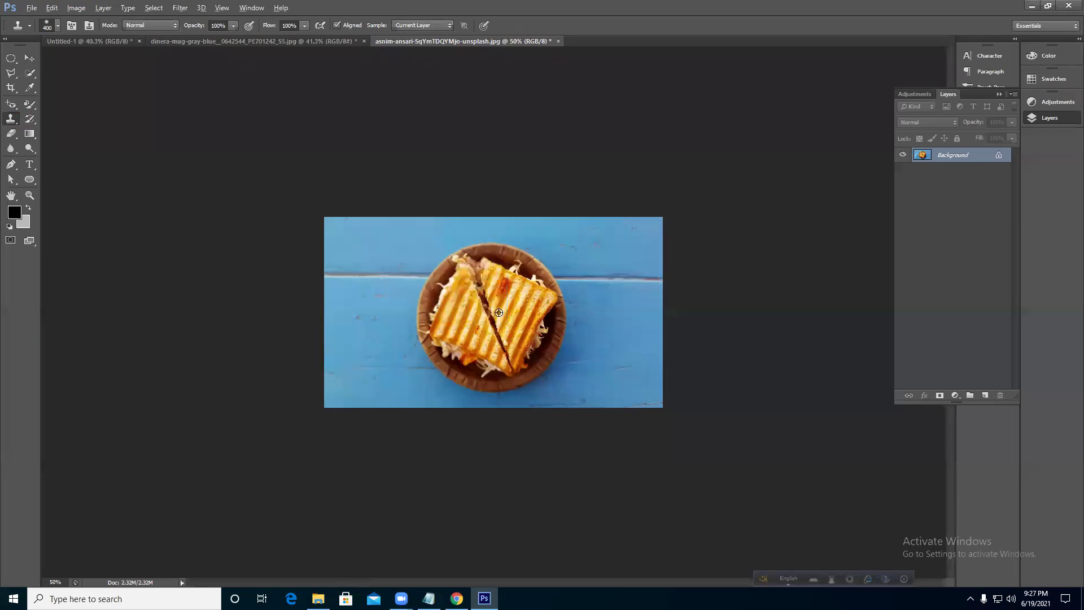
pyautogui.click(283, 41)
pyautogui.moveTo(458, 321)
pyautogui.mouseDown()
pyautogui.moveTo(514, 330)
pyautogui.moveTo(486, 341)
pyautogui.moveTo(436, 333)
pyautogui.moveTo(511, 363)
pyautogui.moveTo(464, 337)
pyautogui.moveTo(474, 328)
pyautogui.moveTo(460, 286)
pyautogui.moveTo(494, 311)
pyautogui.moveTo(446, 282)
pyautogui.moveTo(508, 337)
pyautogui.moveTo(460, 340)
pyautogui.moveTo(502, 325)
pyautogui.moveTo(480, 332)
pyautogui.moveTo(489, 355)
pyautogui.mouseUp()
pyautogui.scroll(5, 489, 355)
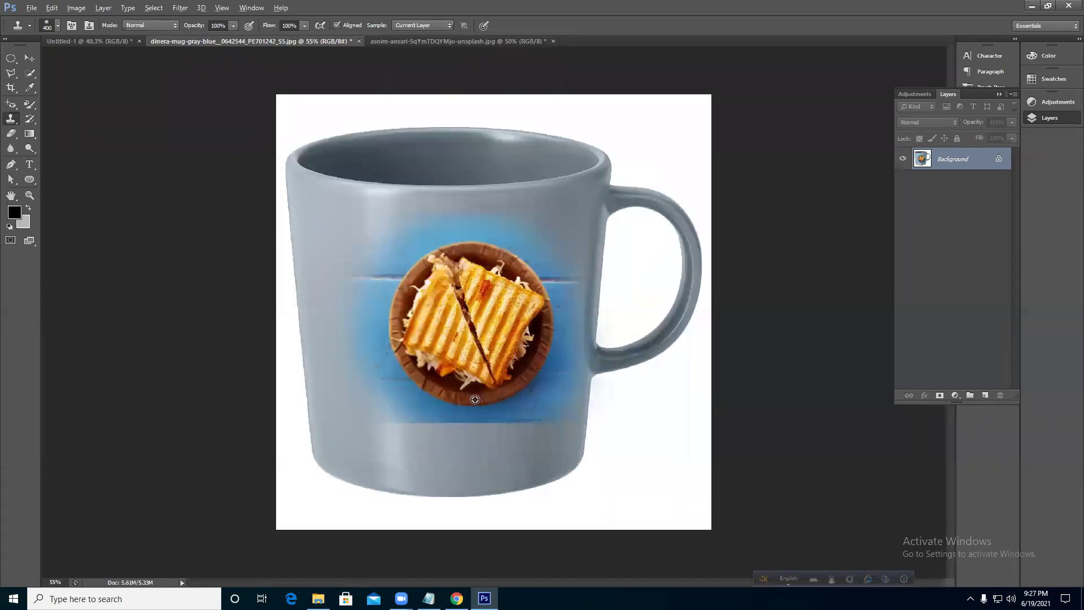
# - Sample the plain mug surface and clone it over the blue area below the plate with a 45 px brush
pyautogui.scroll(-1, 214, 360)
pyautogui.keyDown('alt'); pyautogui.click(399, 458); pyautogui.keyUp('alt')
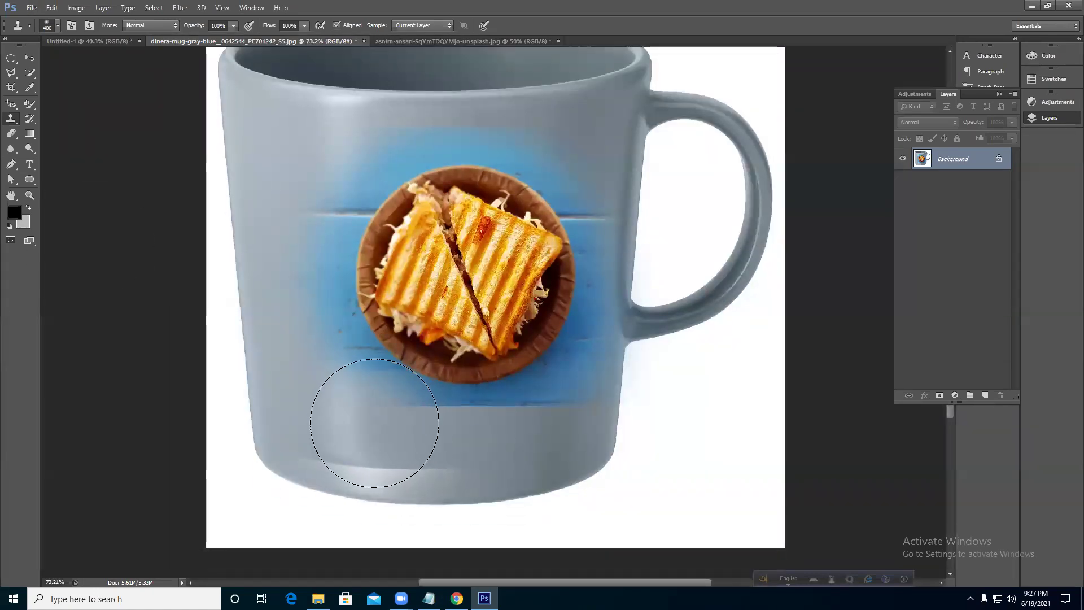
pyautogui.press('[')
pyautogui.press('[')
pyautogui.press('[')
pyautogui.press('[')
pyautogui.press('[')
pyautogui.press('[')
pyautogui.press('[')
pyautogui.press('[')
pyautogui.press('[')
pyautogui.press('[')
pyautogui.press('[')
pyautogui.press('[')
pyautogui.press('[')
pyautogui.moveTo(379, 412)
pyautogui.mouseDown()
pyautogui.moveTo(369, 390)
pyautogui.moveTo(396, 410)
pyautogui.moveTo(359, 367)
pyautogui.moveTo(388, 413)
pyautogui.moveTo(340, 384)
pyautogui.moveTo(382, 411)
pyautogui.moveTo(350, 382)
pyautogui.moveTo(436, 378)
pyautogui.mouseUp()
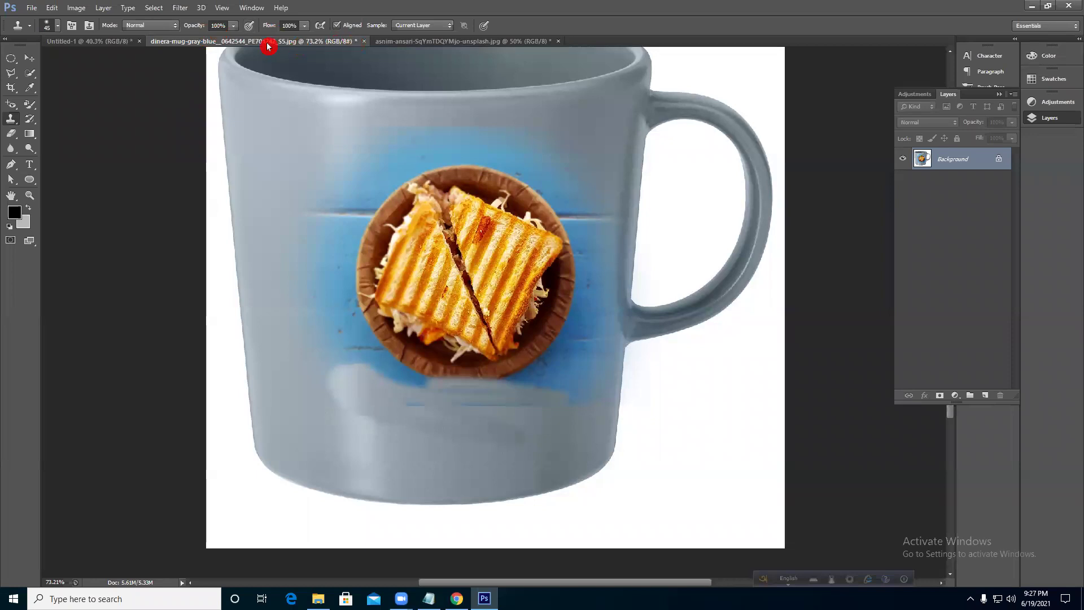
pyautogui.scroll(-4, 383, 274)
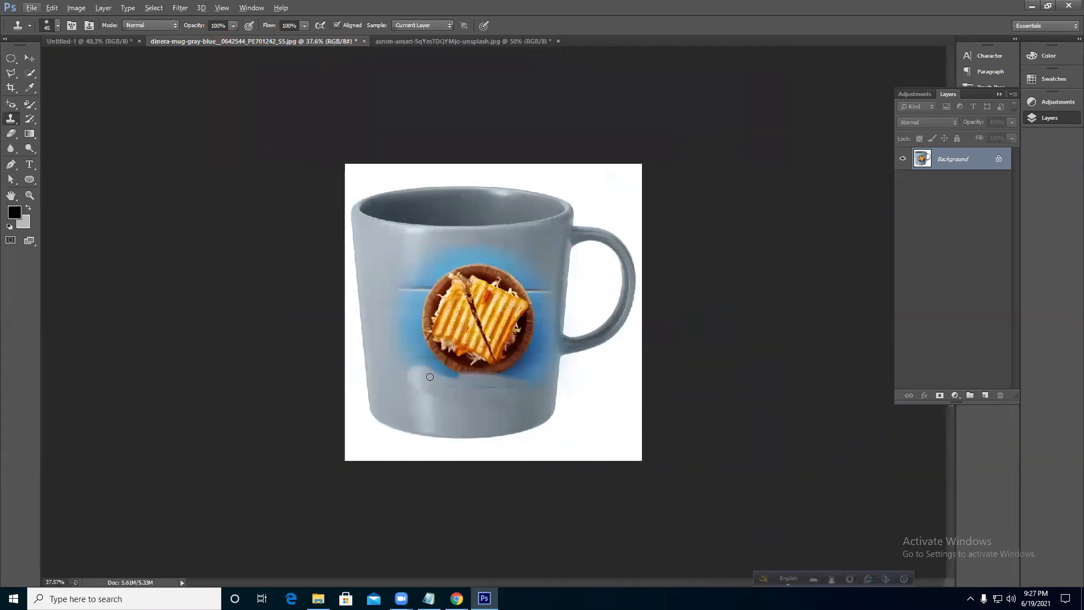
# - Close the sandwich photo and the mug document without saving their changes
pyautogui.click(517, 44)
pyautogui.click(504, 597)
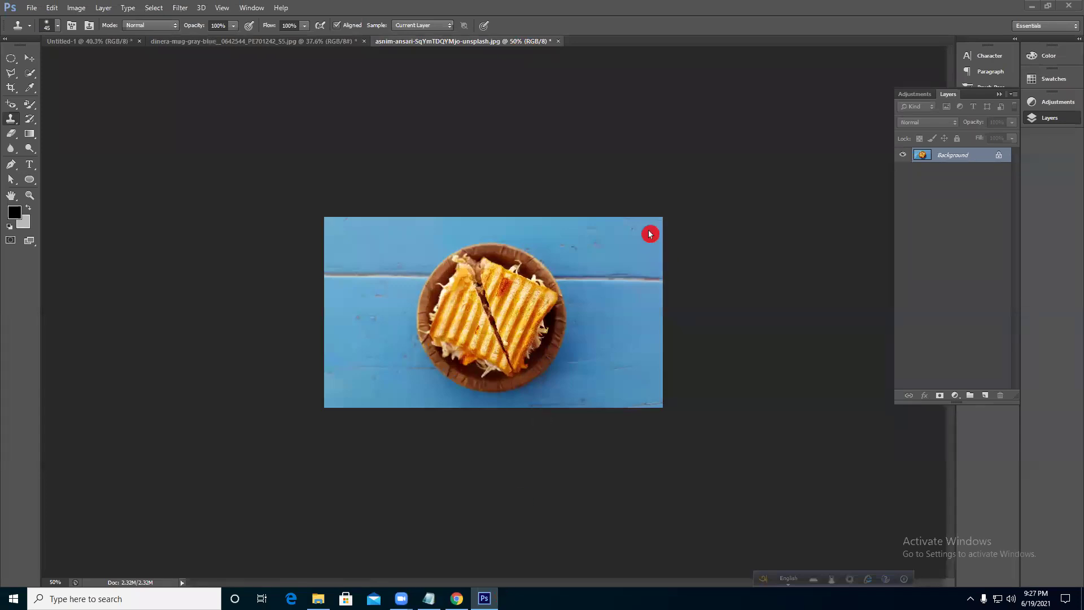
pyautogui.click(558, 42)
pyautogui.click(545, 225)
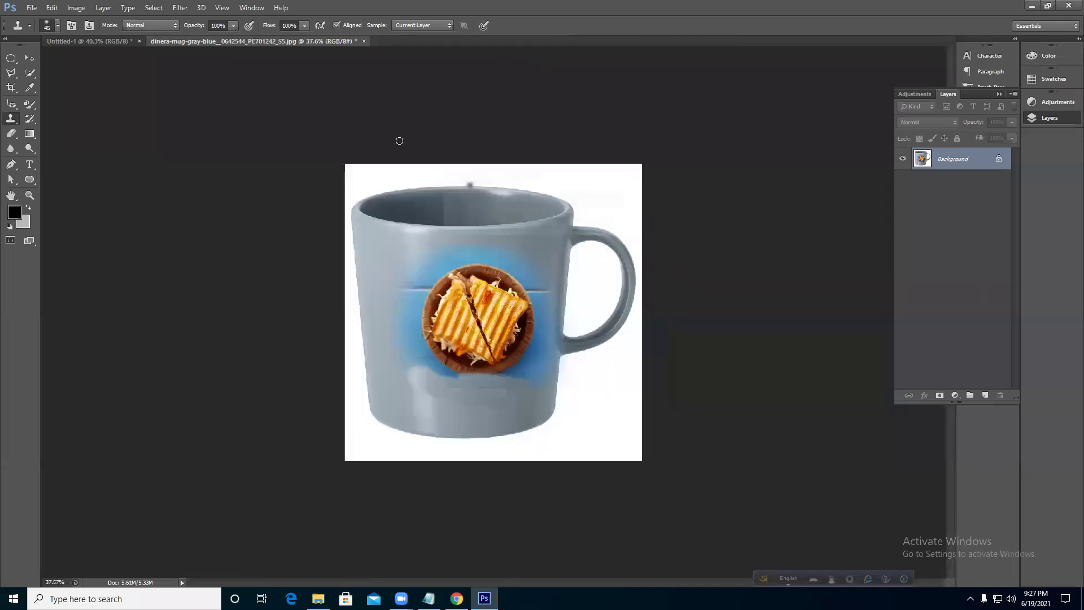
pyautogui.click(364, 42)
pyautogui.click(546, 224)
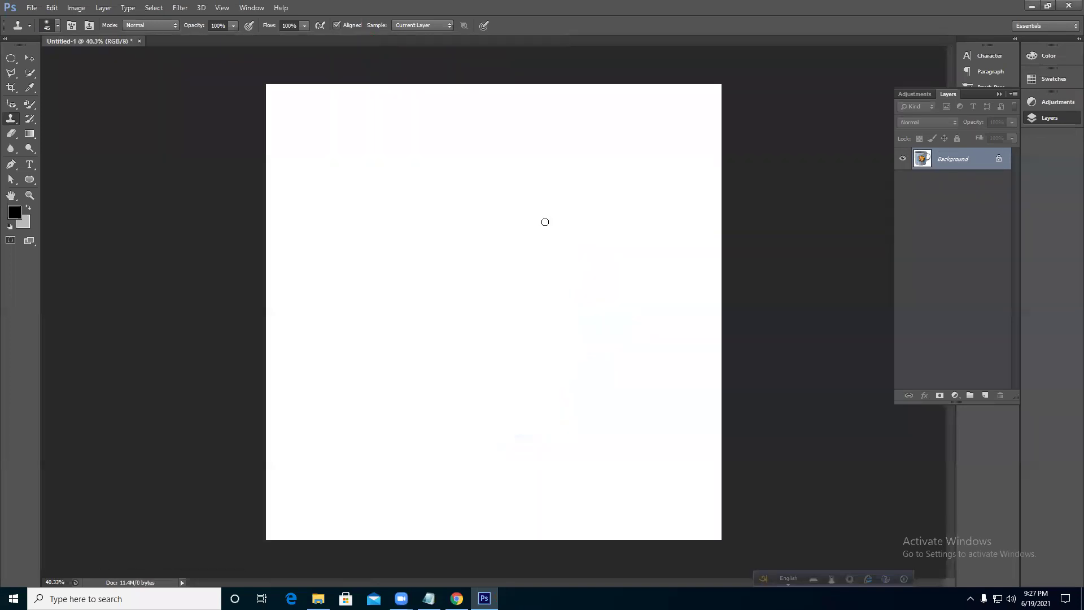
# - Choose the Elliptical Marquee tool and open the women-with-dark-hairs photo from the Class 05 folder
pyautogui.scroll(-3, 445, 282)
pyautogui.click(12, 61)
pyautogui.moveTo(11, 64); pyautogui.dragTo(75, 67)
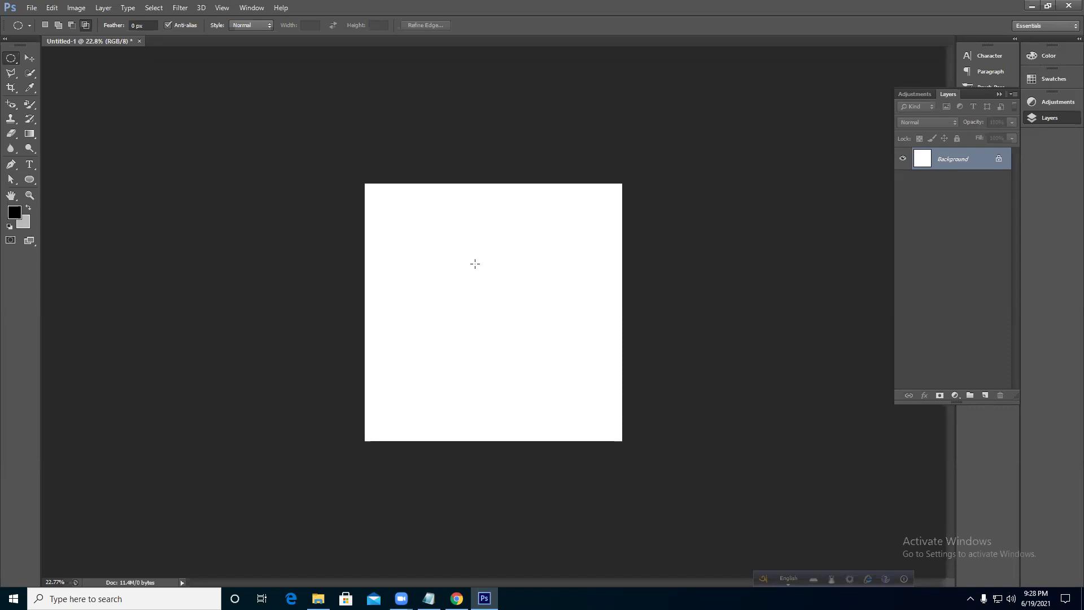
pyautogui.click(32, 8)
pyautogui.click(37, 33)
pyautogui.scroll(-3, 385, 222)
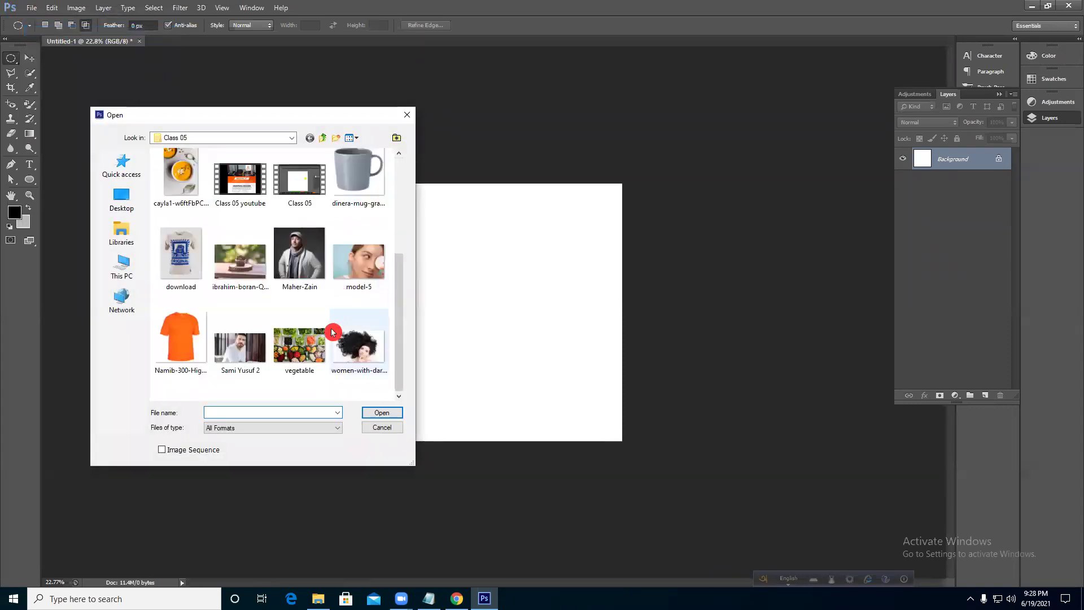
pyautogui.click(377, 357)
pyautogui.click(389, 413)
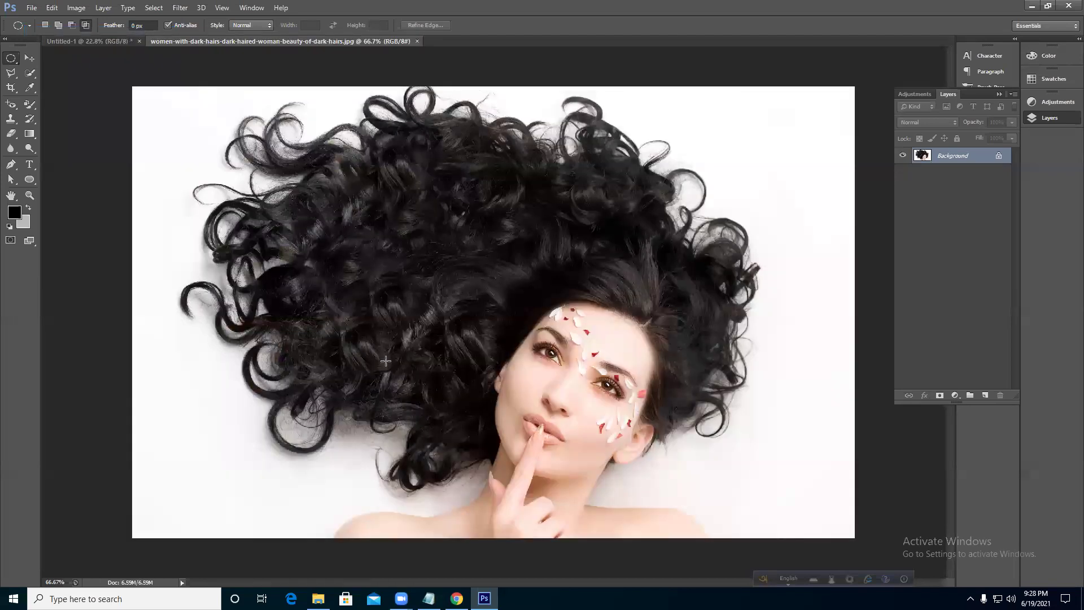
pyautogui.scroll(-2, 385, 360)
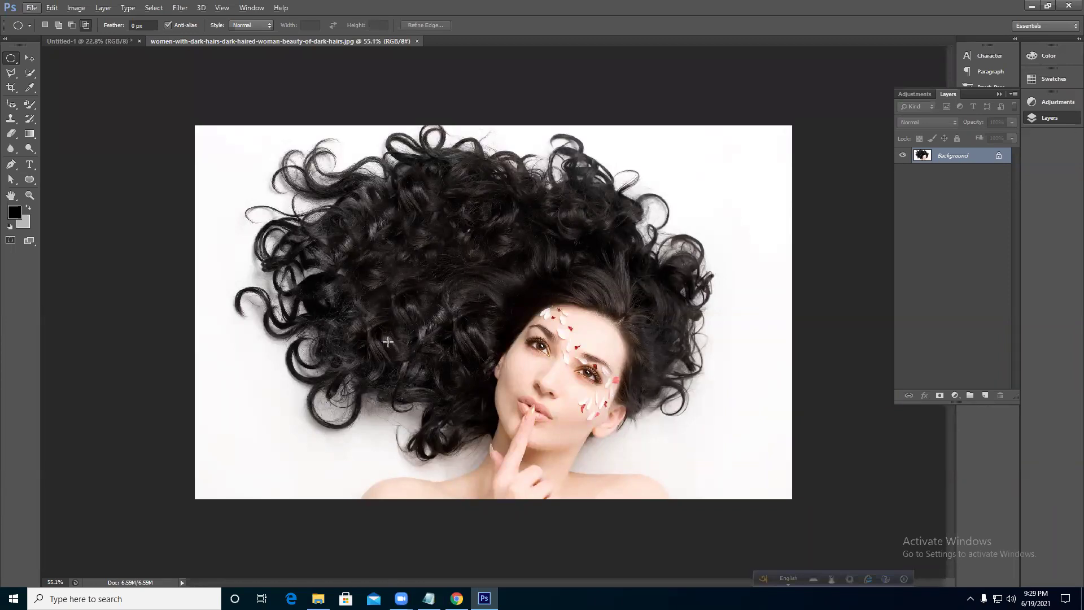
pyautogui.moveTo(11, 58); pyautogui.dragTo(55, 62)
pyautogui.click(15, 62)
pyautogui.click(613, 335)
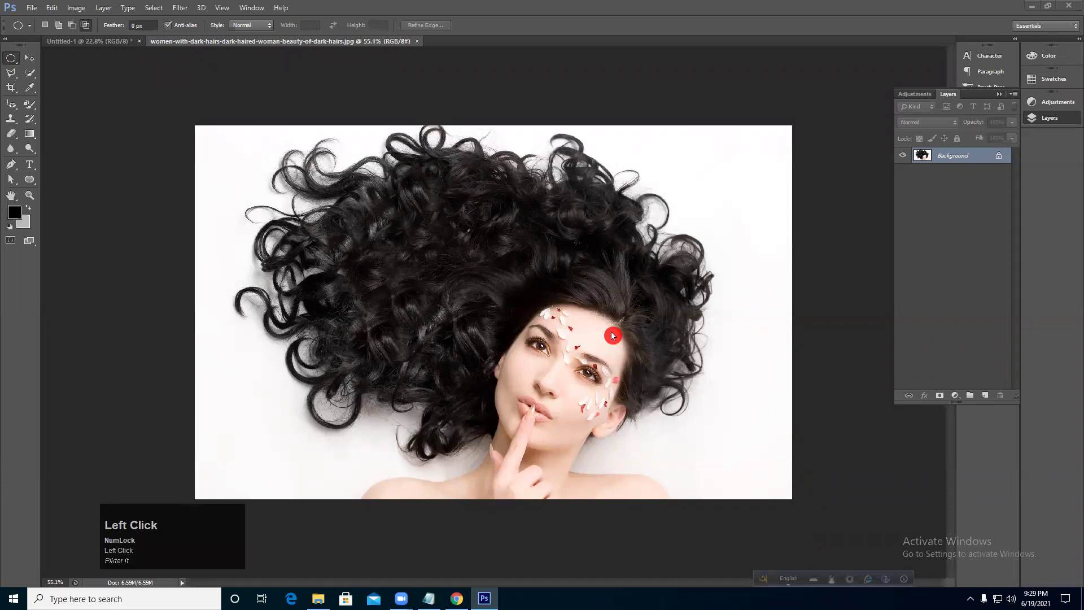
pyautogui.click(911, 366)
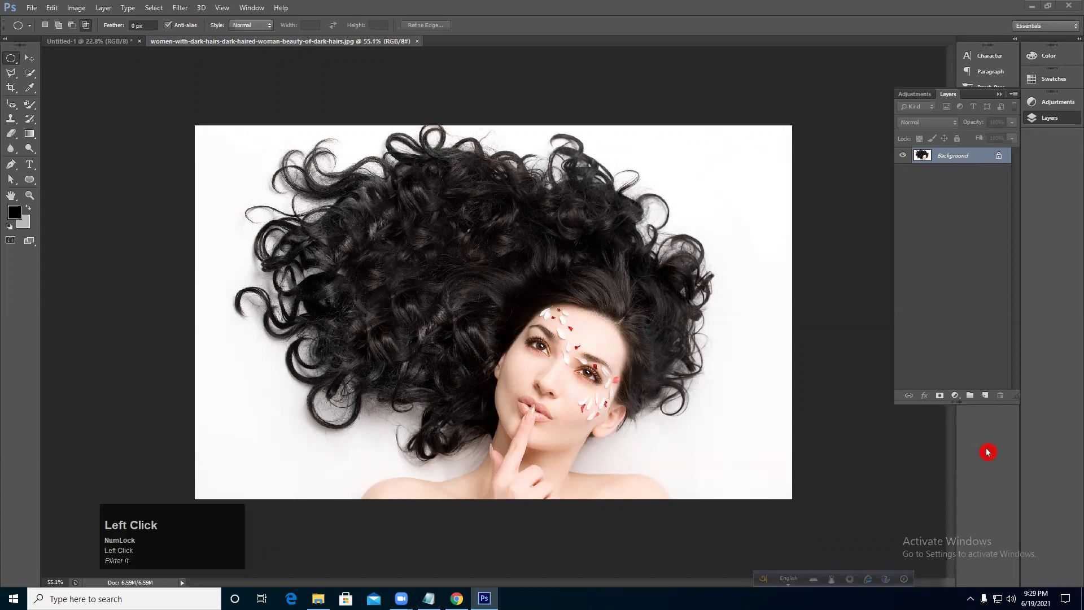
# - Open the close-up portrait of the woman with red eye shadow from the Class 05 folder
pyautogui.click(29, 9)
pyautogui.click(39, 29)
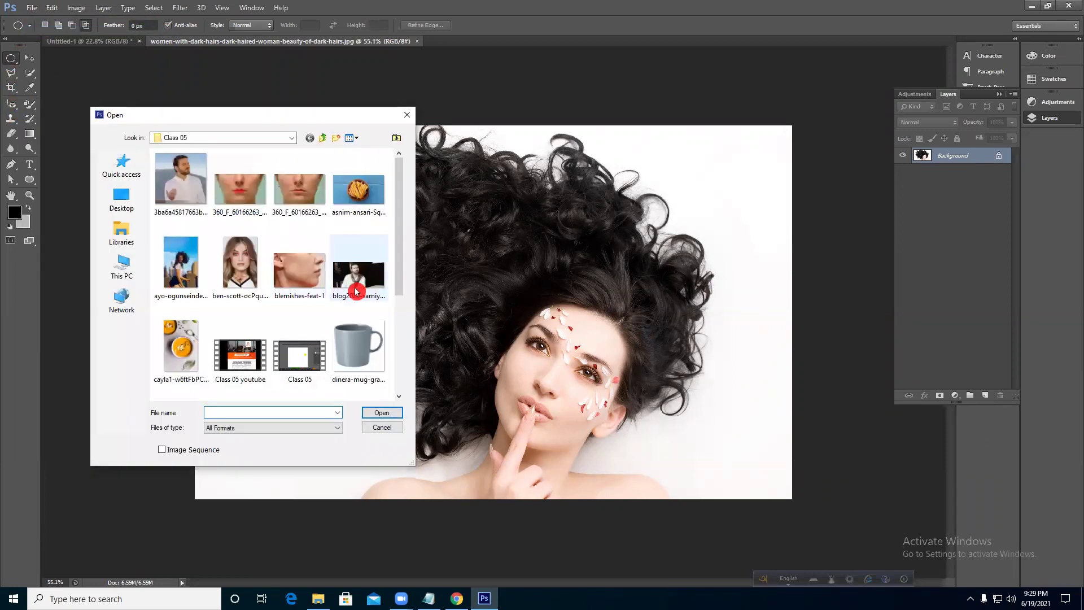
pyautogui.scroll(-3, 355, 291)
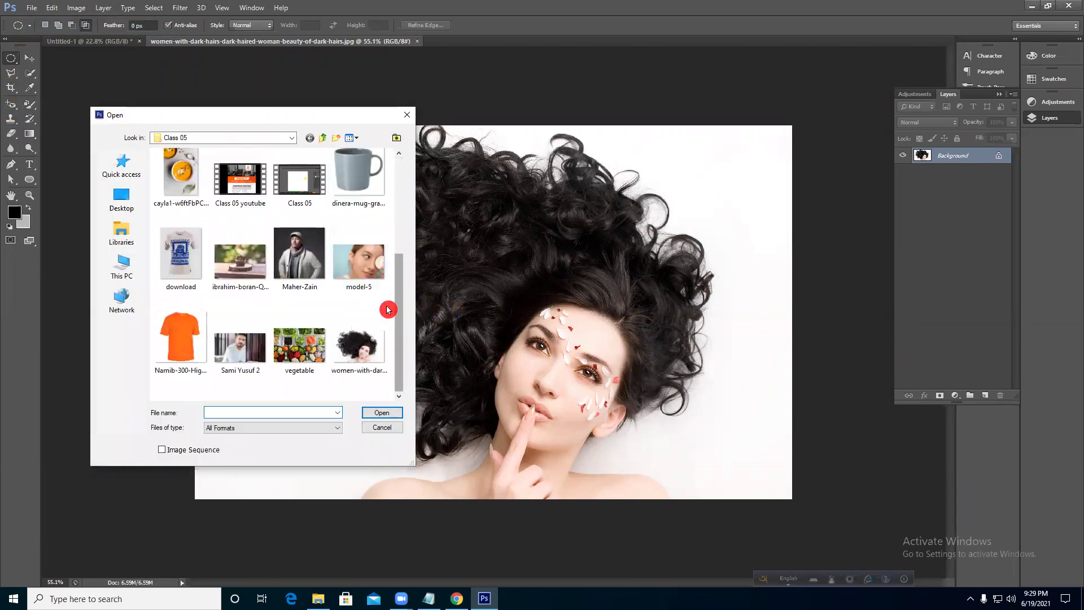
pyautogui.scroll(4, 388, 309)
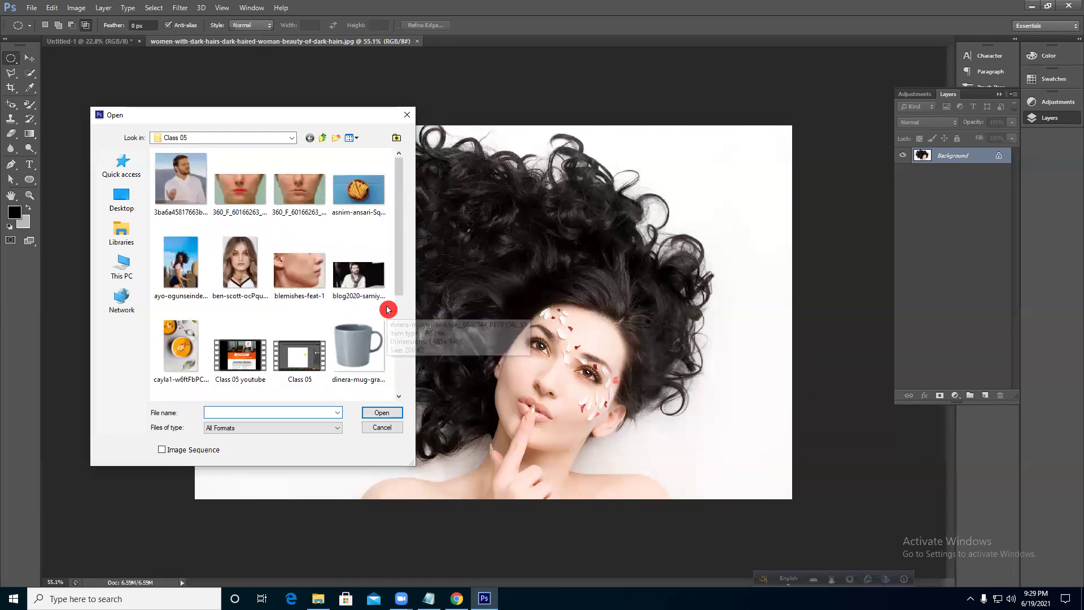
pyautogui.click(256, 282)
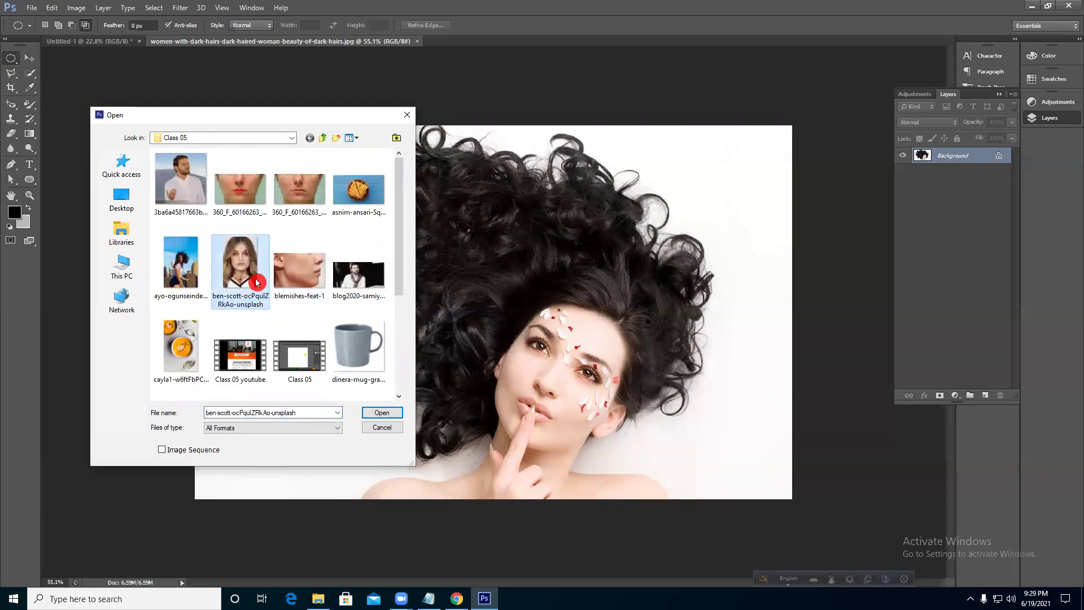
pyautogui.click(297, 195)
pyautogui.click(230, 281)
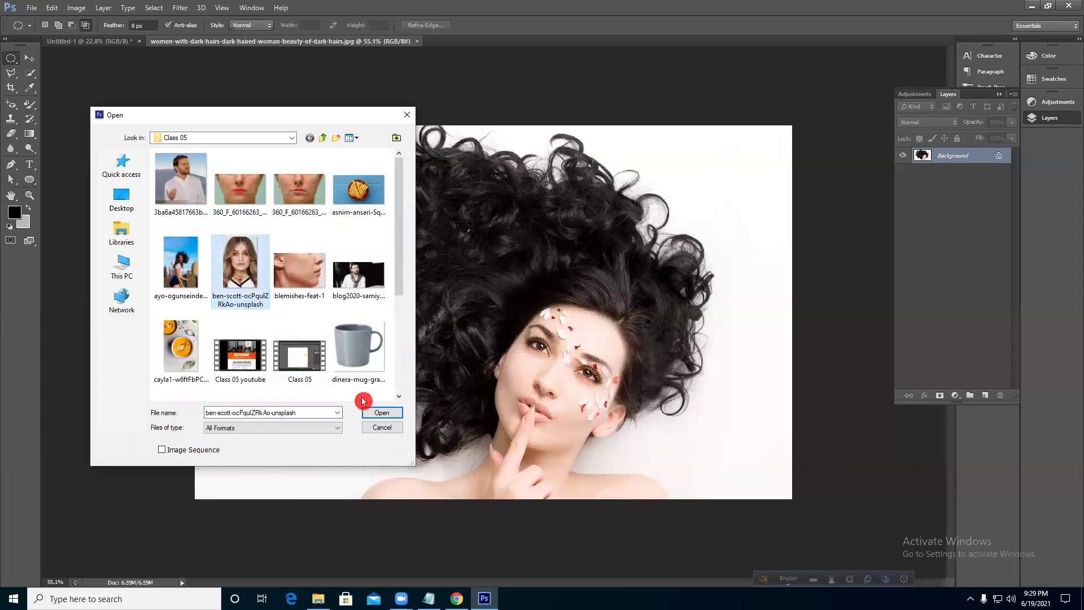
pyautogui.click(382, 413)
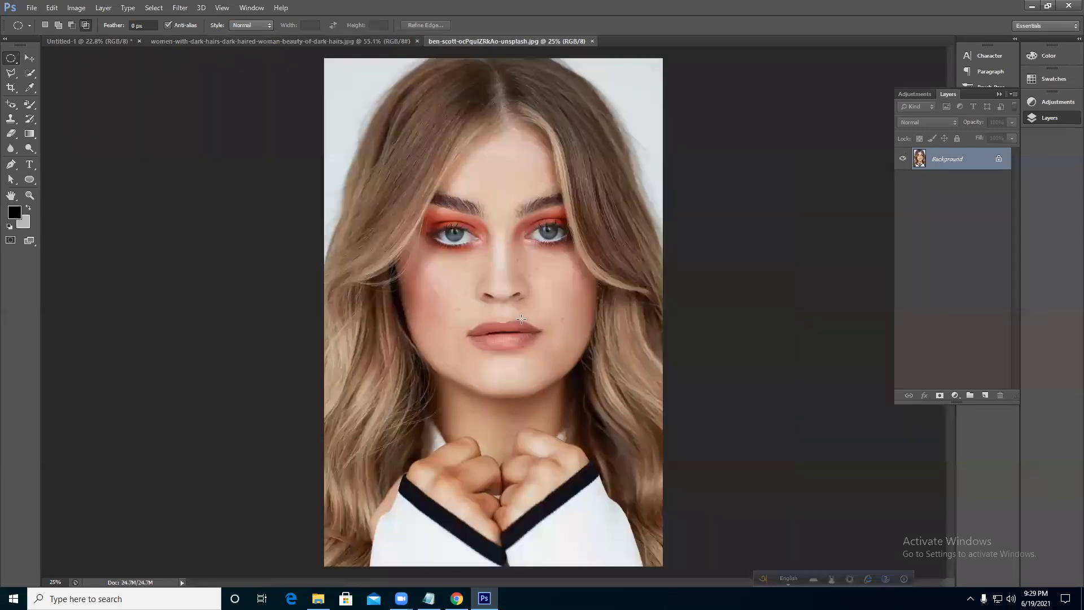
# - Duplicate the portrait's Background layer and invert the colours of the copy
pyautogui.scroll(3, 481, 270)
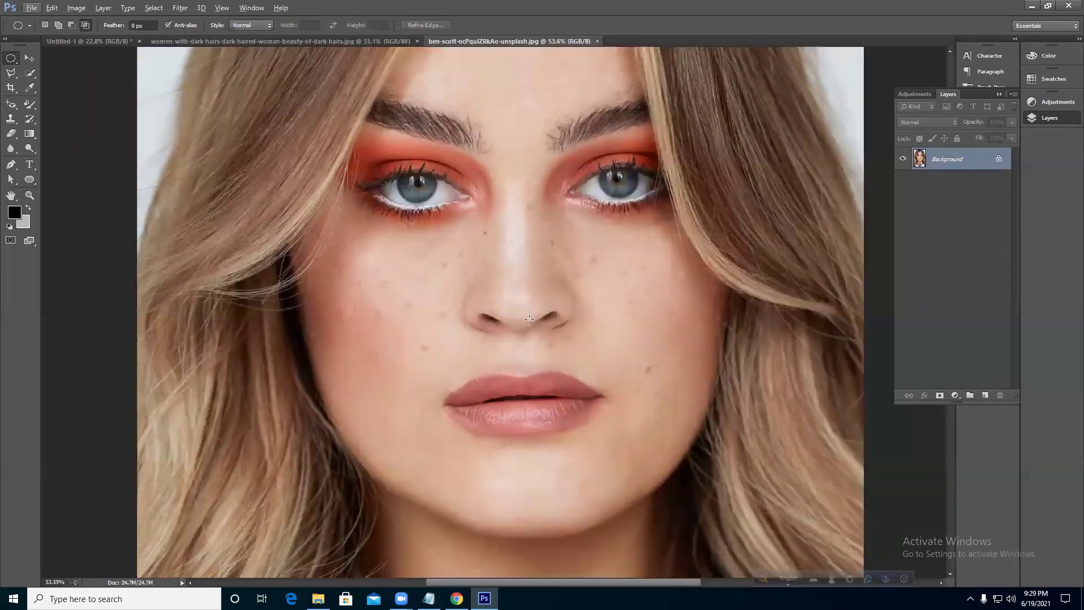
pyautogui.scroll(-2, 534, 331)
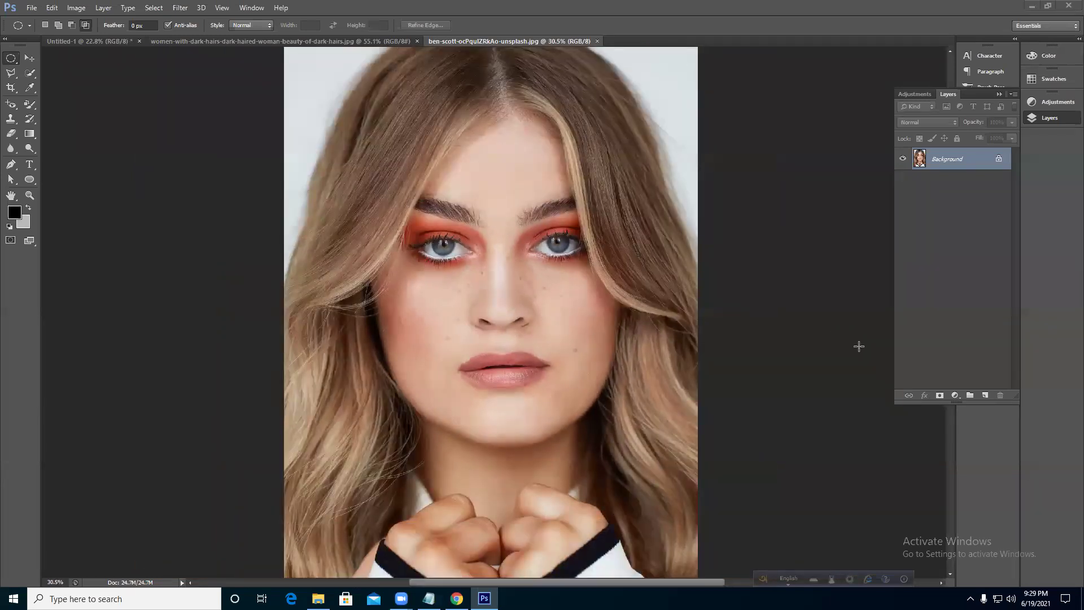
pyautogui.moveTo(958, 161); pyautogui.dragTo(981, 393)
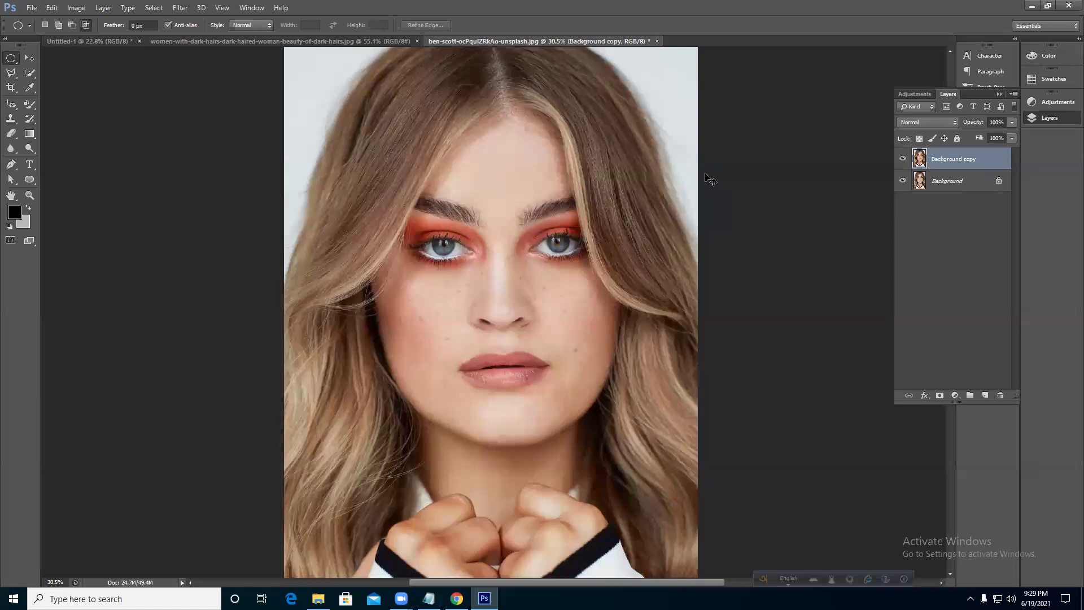
pyautogui.hotkey('ctrl', 'i')
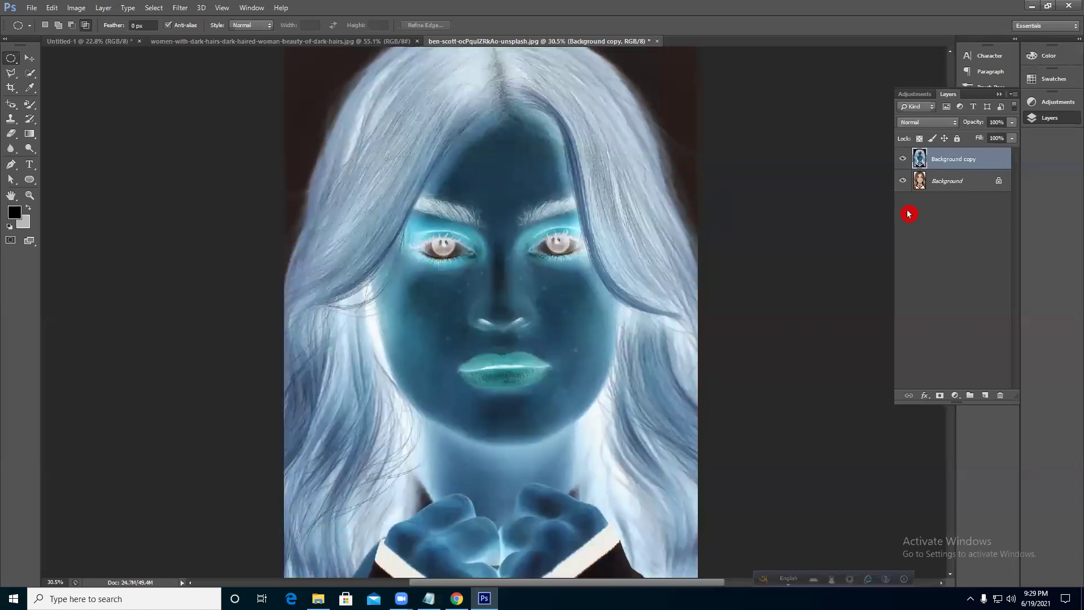
# - Set the inverted copy's blend mode to Vivid Light and apply a High Pass filter with a 10-pixel radius
pyautogui.click(939, 122)
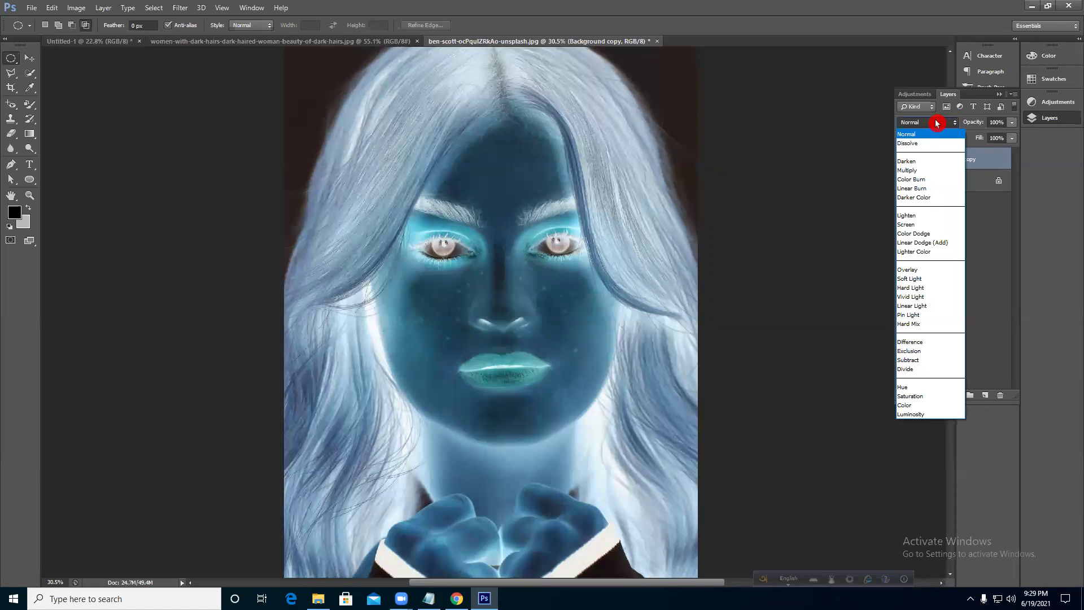
pyautogui.click(915, 297)
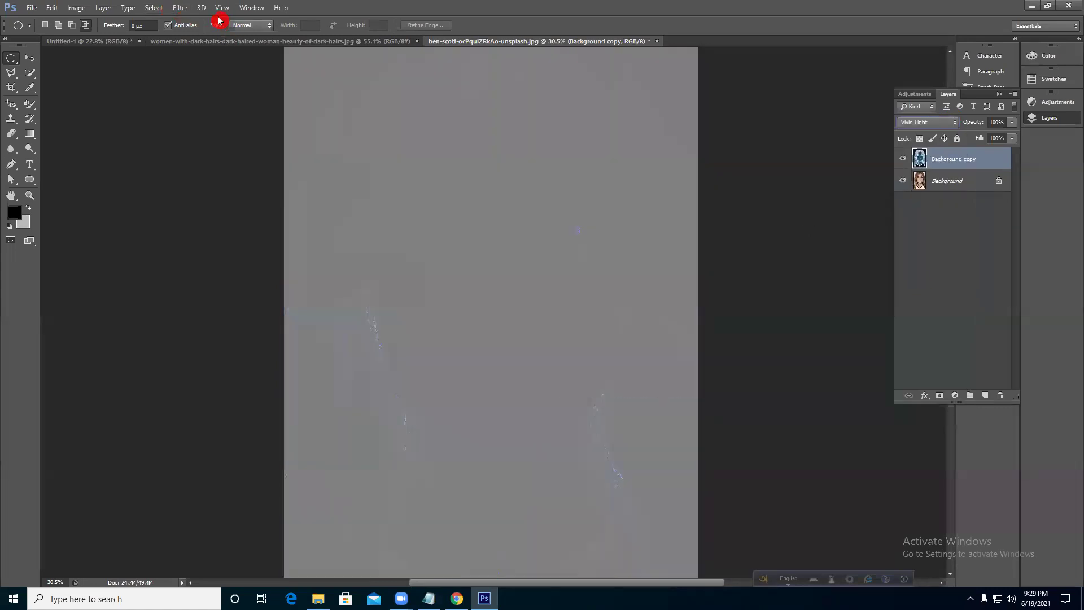
pyautogui.click(181, 8)
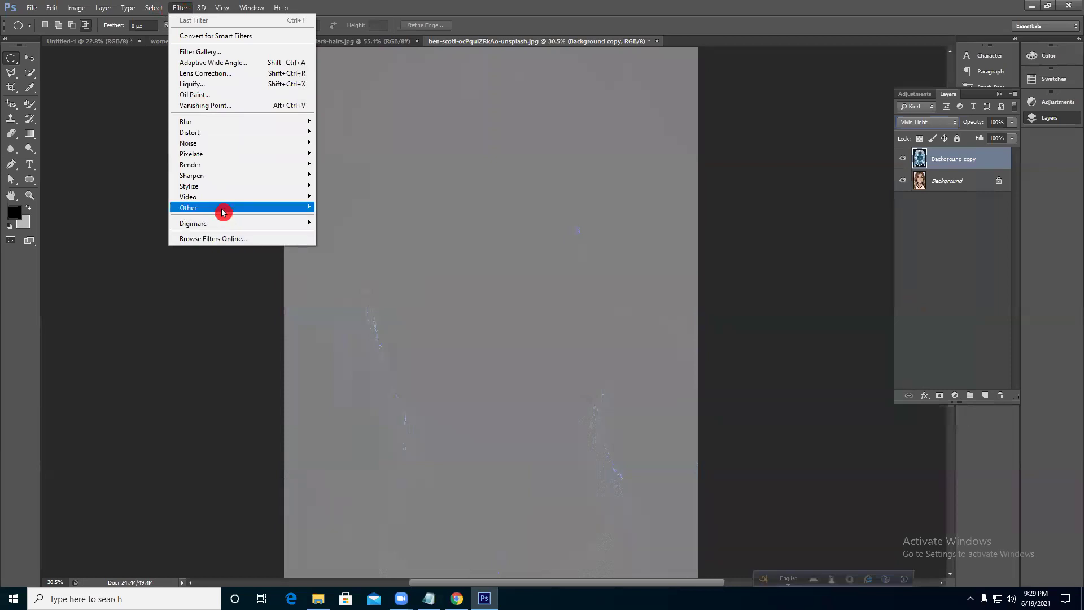
pyautogui.moveTo(223, 213)
pyautogui.click(339, 217)
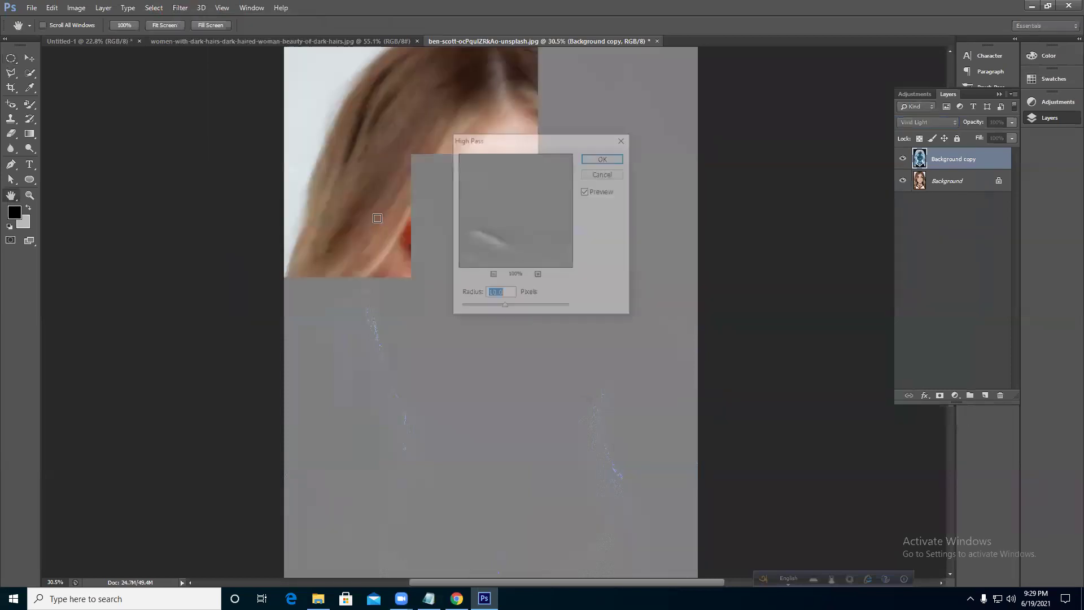
pyautogui.moveTo(535, 148); pyautogui.dragTo(775, 184)
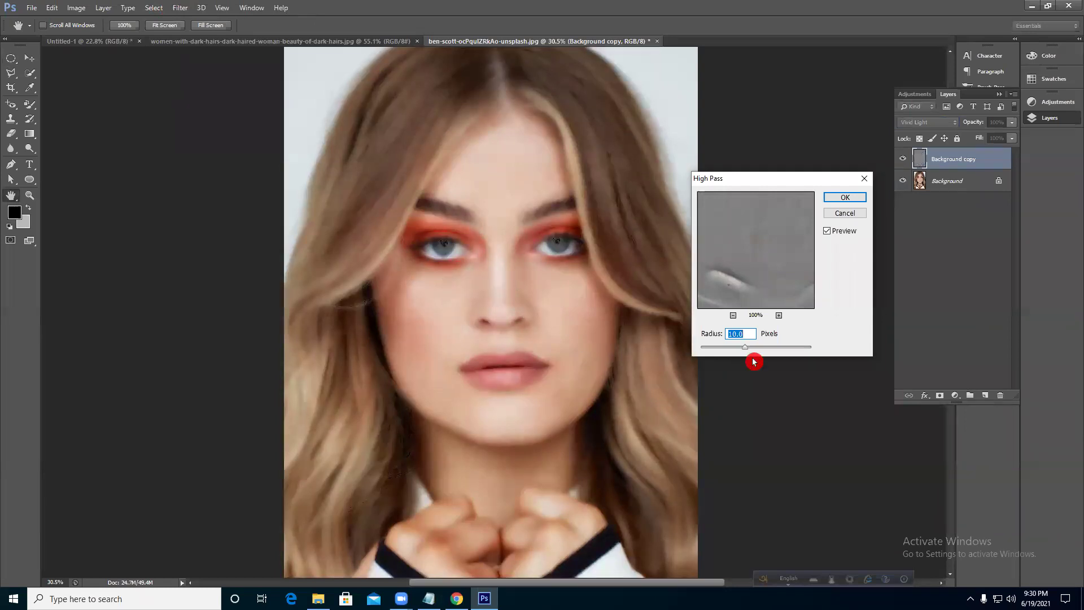
pyautogui.click(451, 323)
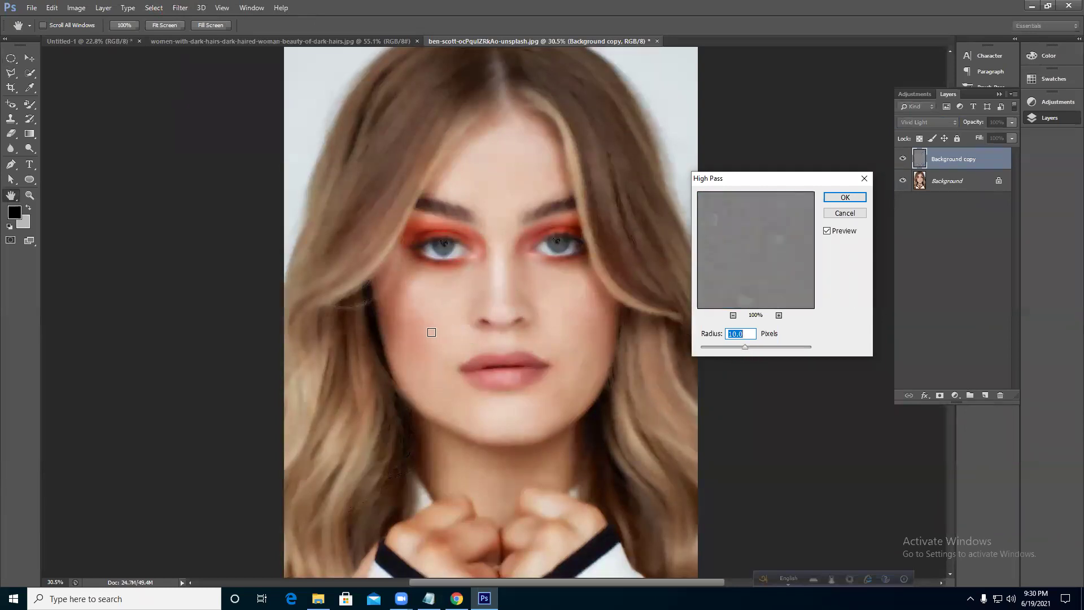
pyautogui.moveTo(745, 349)
pyautogui.mouseDown()
pyautogui.moveTo(723, 351)
pyautogui.moveTo(745, 349)
pyautogui.mouseUp()
pyautogui.click(841, 200)
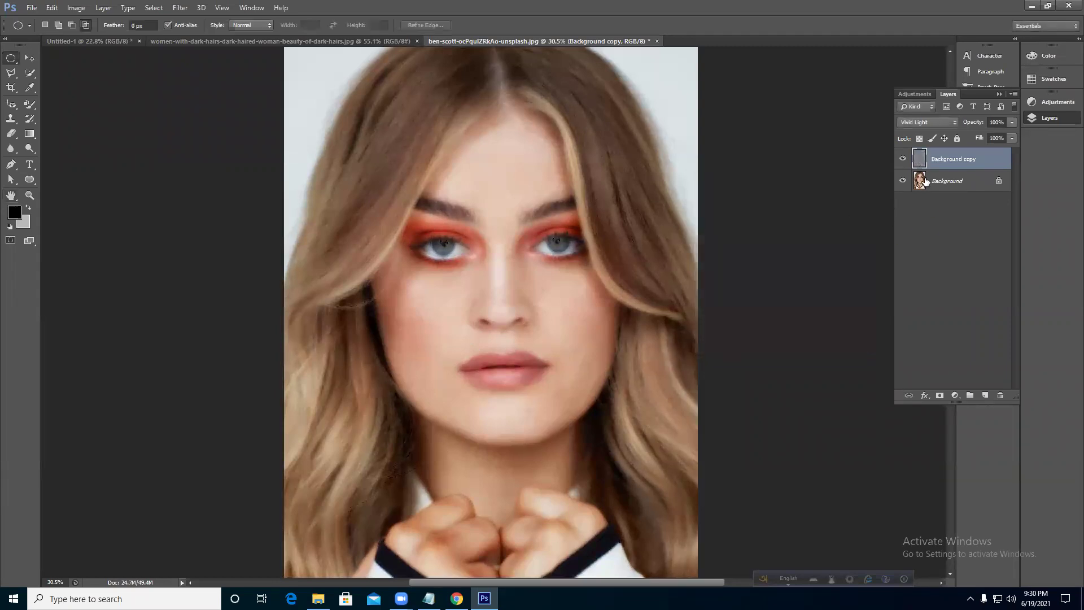
# - Apply a Gaussian Blur with a 3.3-pixel radius to the Background copy layer
pyautogui.click(227, 8)
pyautogui.click(939, 152)
pyautogui.click(181, 8)
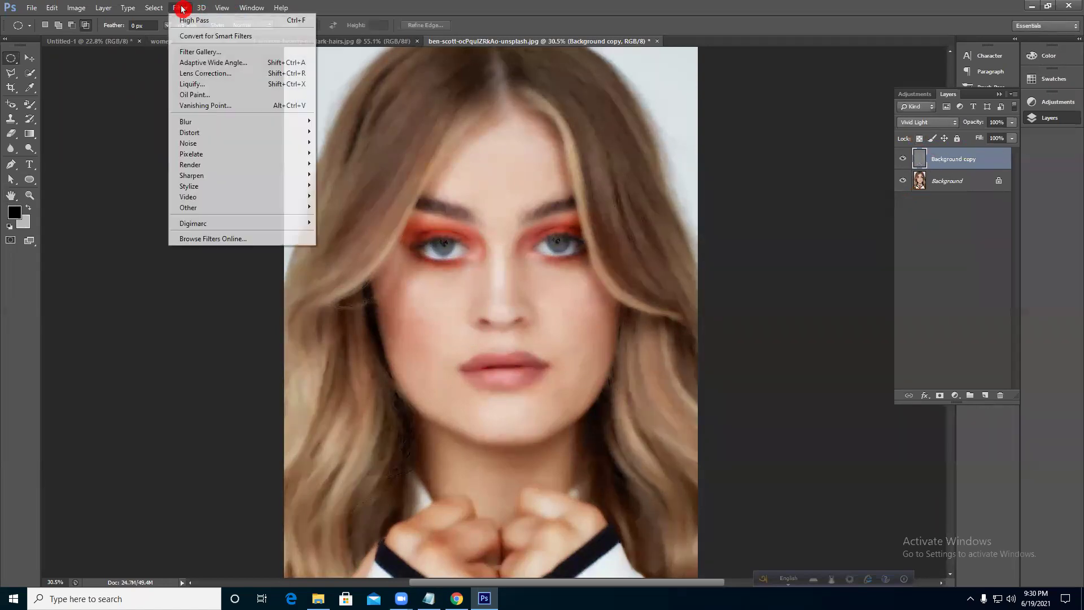
pyautogui.moveTo(192, 122)
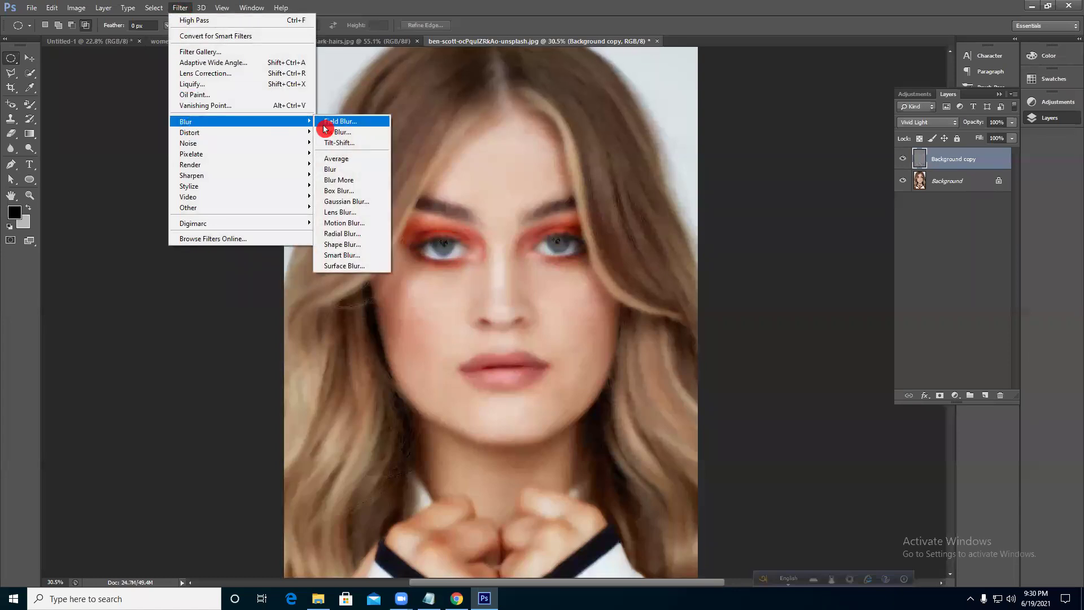
pyautogui.click(354, 205)
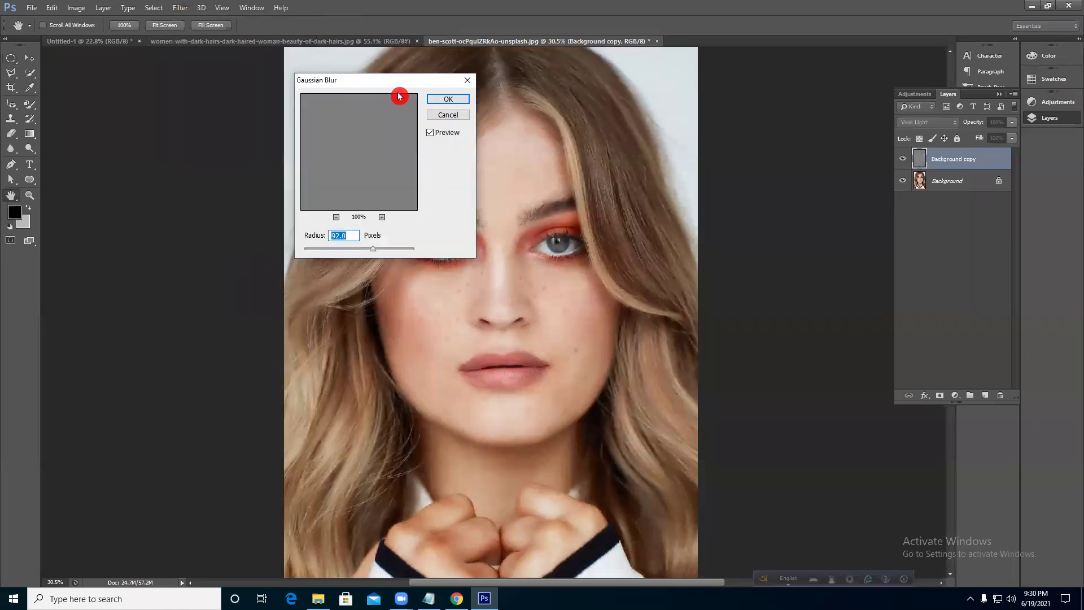
pyautogui.moveTo(411, 95); pyautogui.dragTo(859, 195)
pyautogui.moveTo(830, 354); pyautogui.dragTo(772, 353)
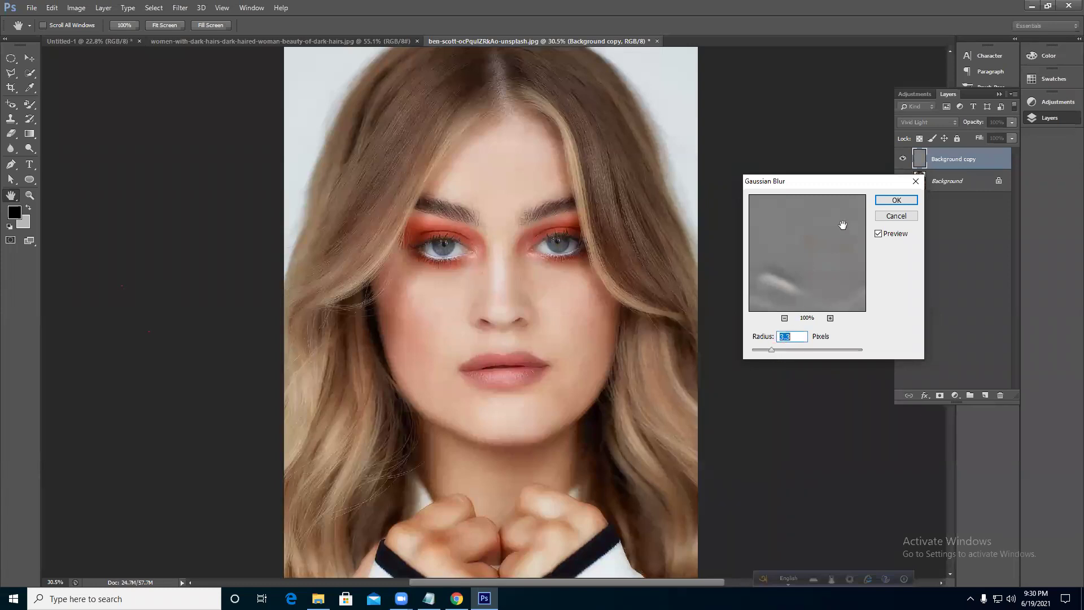
pyautogui.click(886, 202)
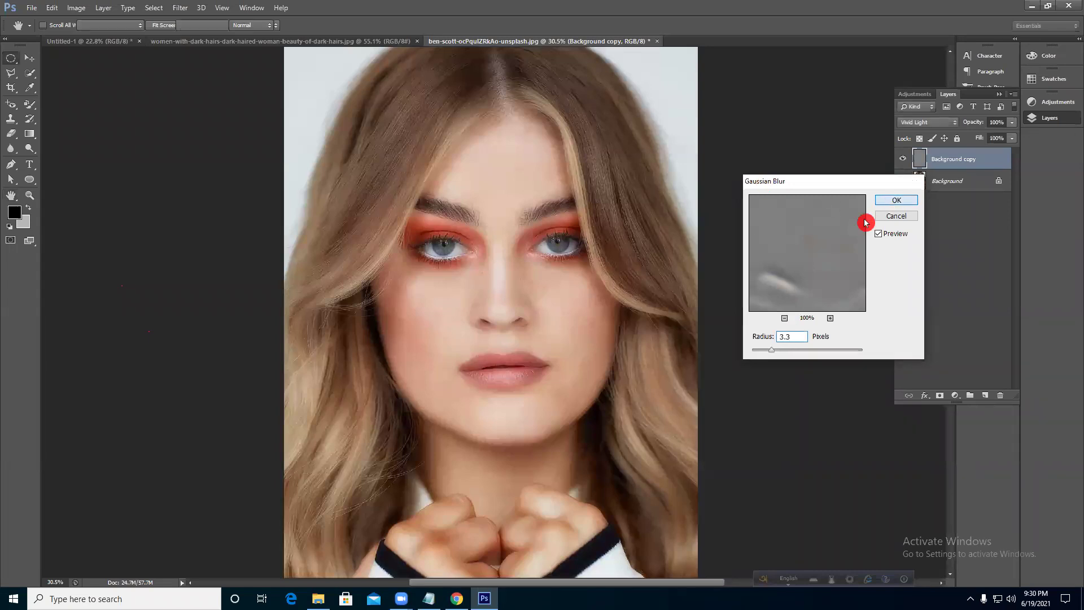
# - Add a white layer mask to the Background copy layer, leaving the layer's image thumbnail active
pyautogui.click(939, 396)
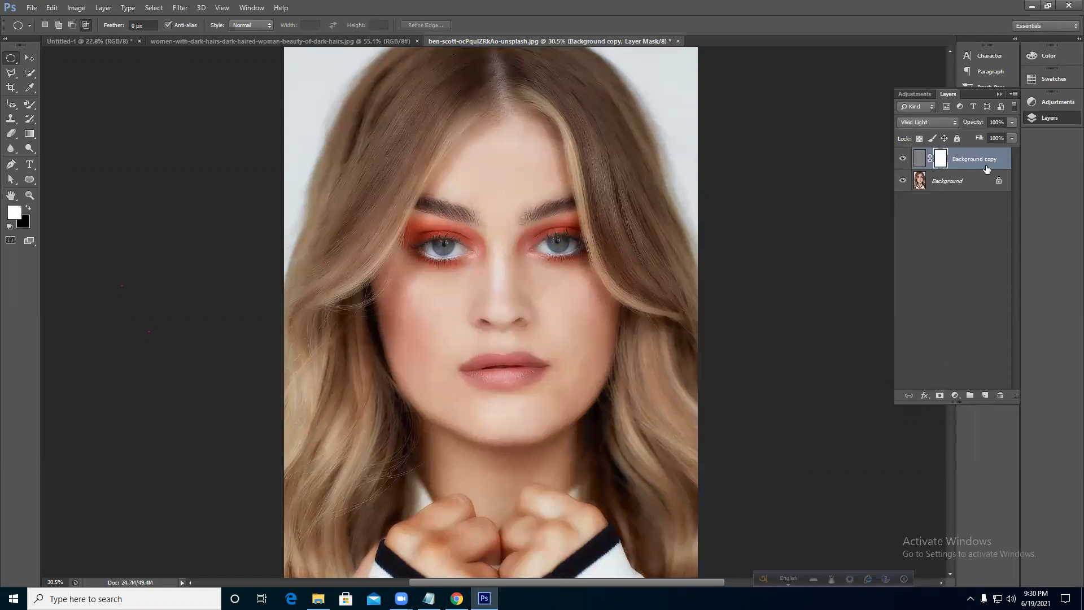
pyautogui.click(918, 161)
pyautogui.click(941, 160)
pyautogui.click(919, 162)
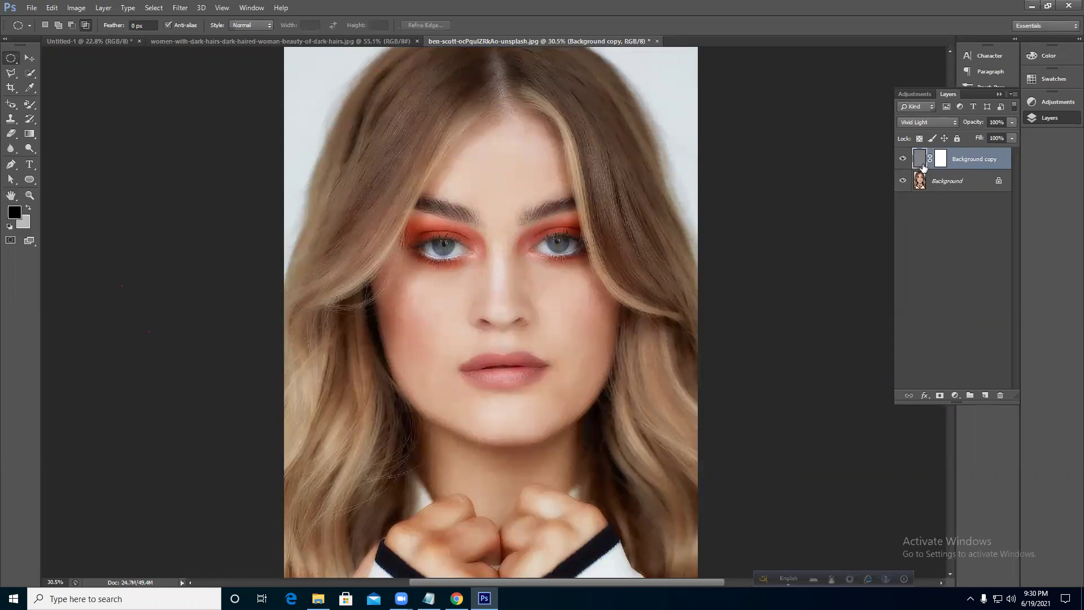
# - Set the foreground colour to orange while the image thumbnail of the Background copy layer is active
pyautogui.click(15, 213)
pyautogui.moveTo(844, 198); pyautogui.dragTo(858, 170)
pyautogui.click(963, 177)
pyautogui.click(26, 224)
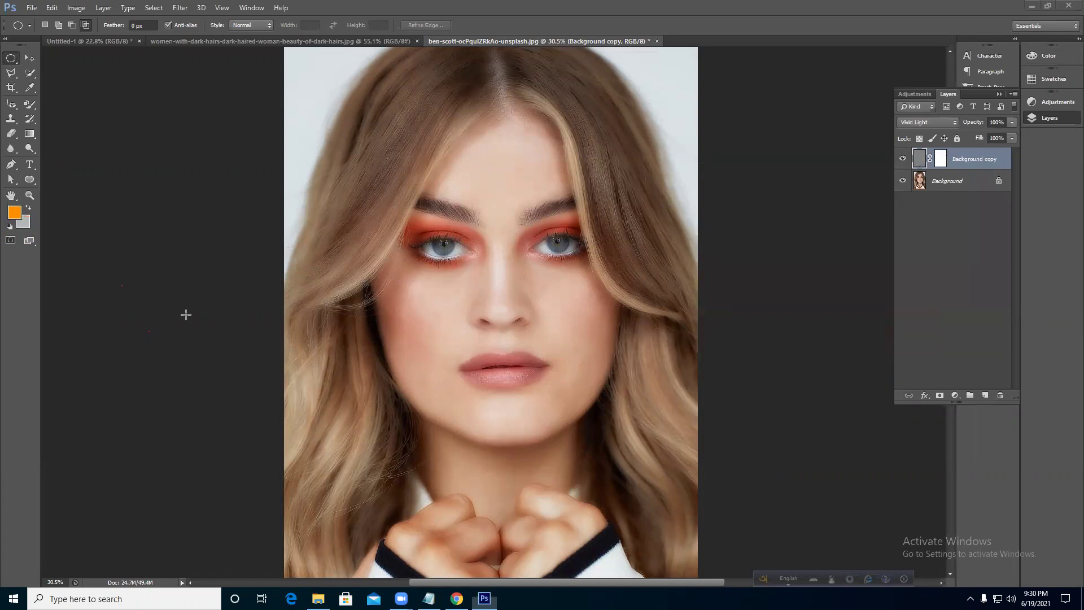
# - Invert the Background copy's layer mask to black and select the Brush tool with white as the foreground colour
pyautogui.click(941, 160)
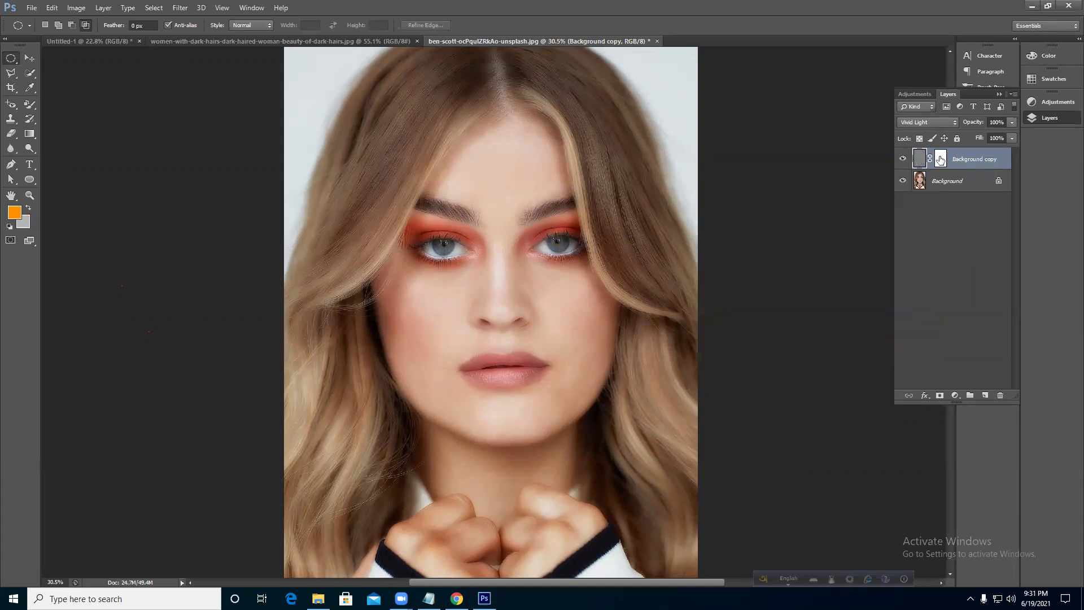
pyautogui.click(15, 214)
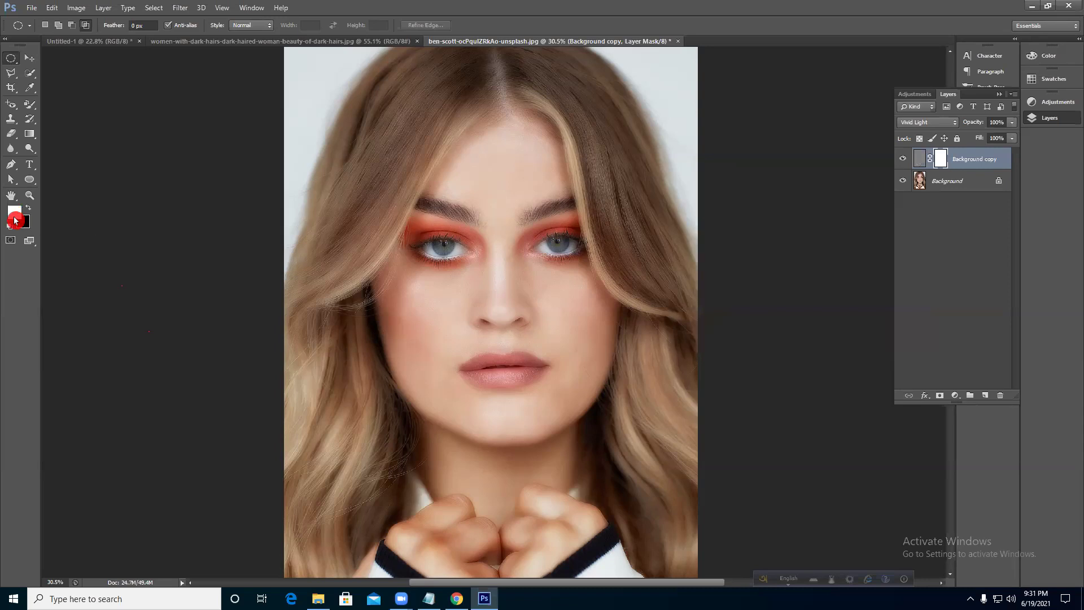
pyautogui.click(27, 209)
pyautogui.click(28, 210)
pyautogui.moveTo(942, 162); pyautogui.dragTo(942, 162)
pyautogui.hotkey('ctrl', 'i')
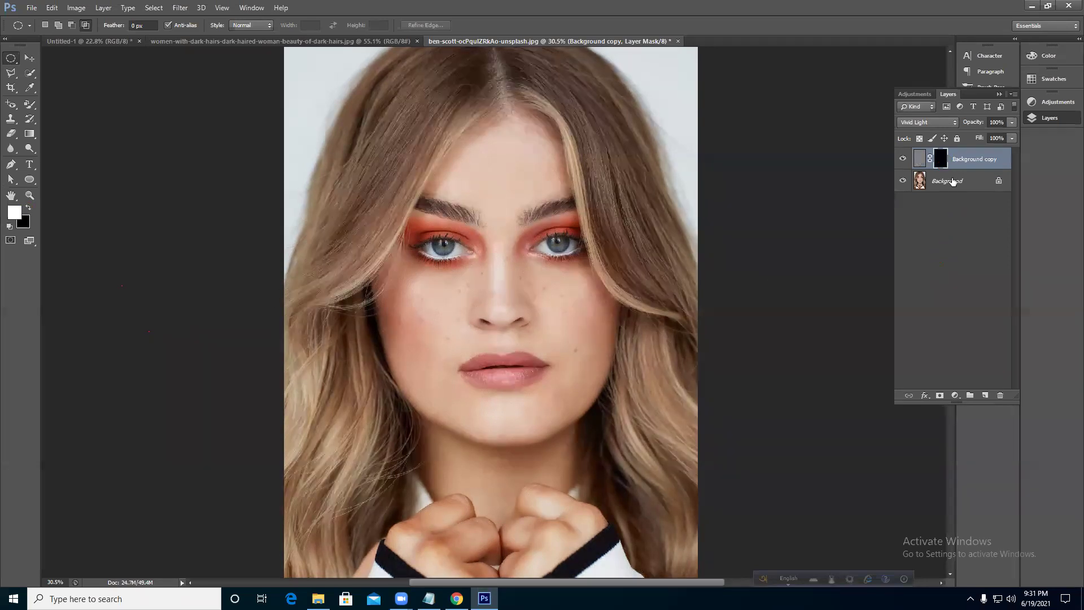
pyautogui.moveTo(31, 106); pyautogui.dragTo(72, 106)
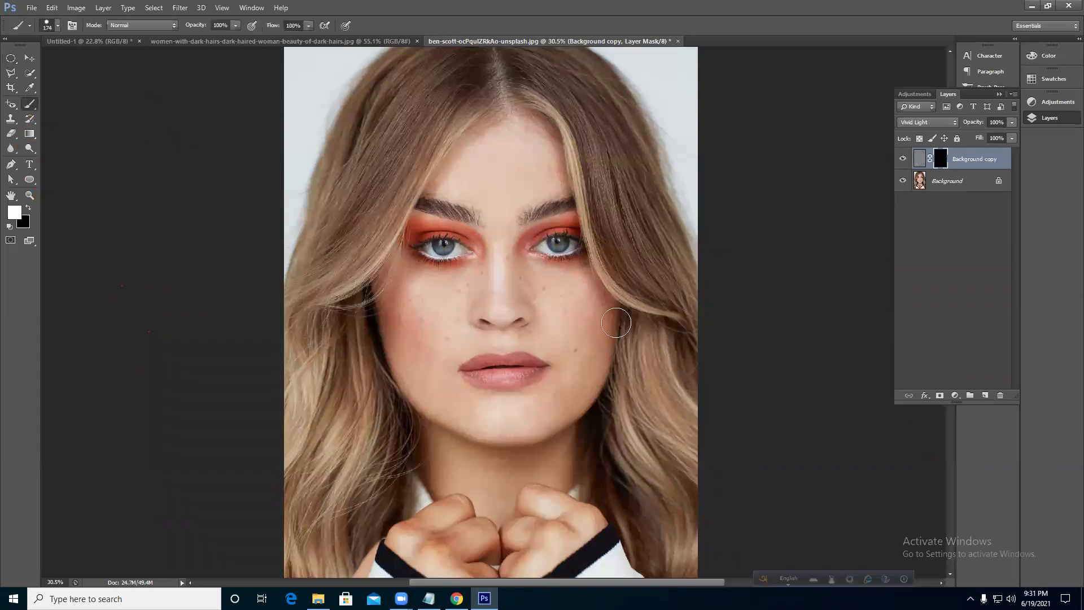
# - Replace the Background copy's layer mask with a new black one and paint it white over the facial skin
pyautogui.moveTo(569, 351)
pyautogui.mouseDown()
pyautogui.moveTo(603, 338)
pyautogui.moveTo(559, 317)
pyautogui.moveTo(545, 293)
pyautogui.moveTo(587, 331)
pyautogui.moveTo(574, 378)
pyautogui.moveTo(553, 396)
pyautogui.moveTo(478, 405)
pyautogui.moveTo(556, 424)
pyautogui.moveTo(497, 418)
pyautogui.moveTo(415, 434)
pyautogui.moveTo(466, 420)
pyautogui.moveTo(433, 390)
pyautogui.mouseUp()
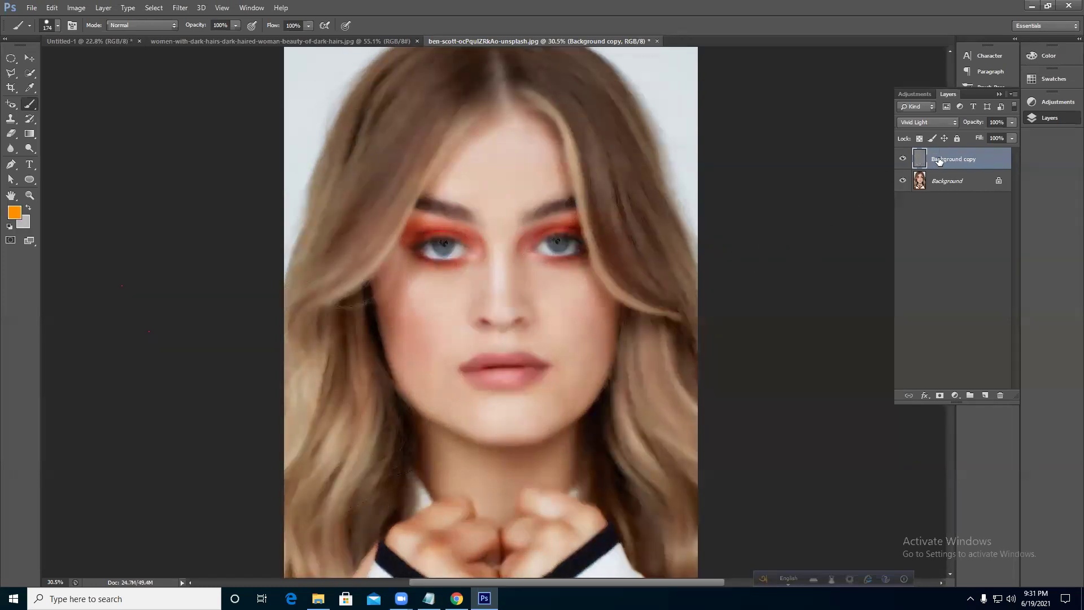
pyautogui.keyDown('alt'); pyautogui.click(940, 397); pyautogui.keyUp('alt')
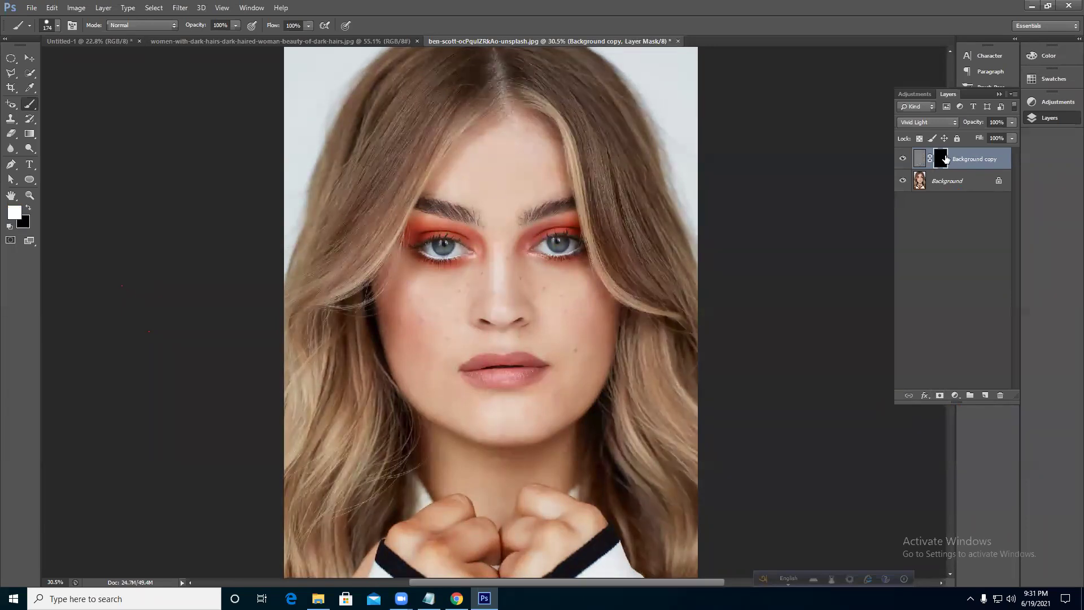
pyautogui.moveTo(571, 320)
pyautogui.mouseDown()
pyautogui.moveTo(573, 365)
pyautogui.moveTo(566, 302)
pyautogui.moveTo(545, 270)
pyautogui.moveTo(566, 335)
pyautogui.moveTo(528, 280)
pyautogui.moveTo(592, 327)
pyautogui.moveTo(593, 375)
pyautogui.moveTo(527, 421)
pyautogui.moveTo(485, 425)
pyautogui.moveTo(473, 414)
pyautogui.moveTo(516, 426)
pyautogui.moveTo(431, 395)
pyautogui.moveTo(409, 305)
pyautogui.moveTo(436, 370)
pyautogui.moveTo(458, 378)
pyautogui.moveTo(423, 276)
pyautogui.moveTo(318, 293)
pyautogui.moveTo(418, 300)
pyautogui.moveTo(434, 329)
pyautogui.moveTo(437, 310)
pyautogui.moveTo(443, 331)
pyautogui.moveTo(461, 294)
pyautogui.moveTo(441, 346)
pyautogui.moveTo(545, 342)
pyautogui.moveTo(499, 342)
pyautogui.moveTo(505, 271)
pyautogui.moveTo(483, 259)
pyautogui.moveTo(477, 282)
pyautogui.moveTo(507, 305)
pyautogui.moveTo(432, 183)
pyautogui.moveTo(423, 197)
pyautogui.moveTo(545, 183)
pyautogui.moveTo(557, 146)
pyautogui.moveTo(602, 188)
pyautogui.moveTo(562, 203)
pyautogui.mouseUp()
pyautogui.hotkey('ctrl', 'z')
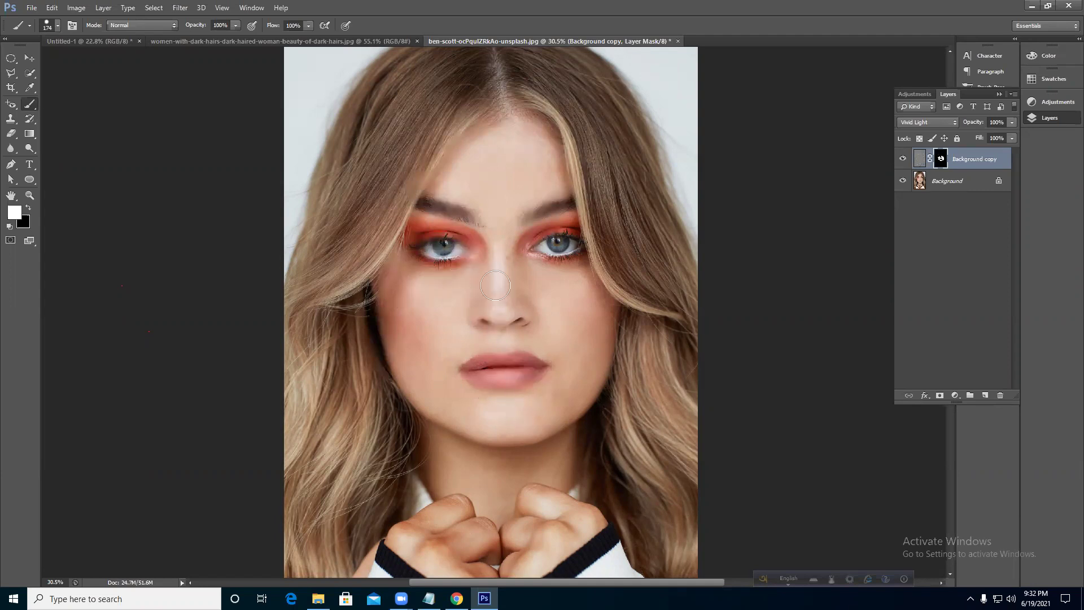
pyautogui.moveTo(429, 234)
pyautogui.mouseDown()
pyautogui.moveTo(434, 261)
pyautogui.moveTo(579, 245)
pyautogui.moveTo(552, 234)
pyautogui.moveTo(607, 235)
pyautogui.mouseUp()
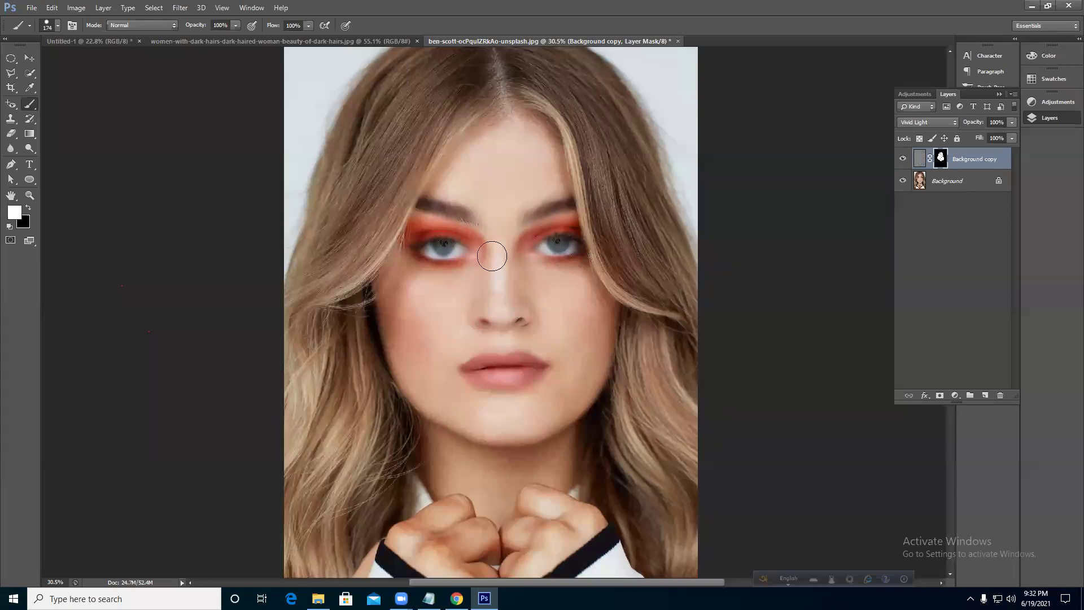
pyautogui.moveTo(492, 362)
pyautogui.mouseDown()
pyautogui.moveTo(436, 344)
pyautogui.moveTo(544, 310)
pyautogui.moveTo(492, 318)
pyautogui.mouseUp()
# - Paint black on the Background copy's mask over both eyes and, with a smaller brush, the lips to restore their detail
pyautogui.click(31, 211)
pyautogui.moveTo(469, 256)
pyautogui.mouseDown()
pyautogui.moveTo(425, 244)
pyautogui.moveTo(464, 244)
pyautogui.moveTo(451, 222)
pyautogui.mouseUp()
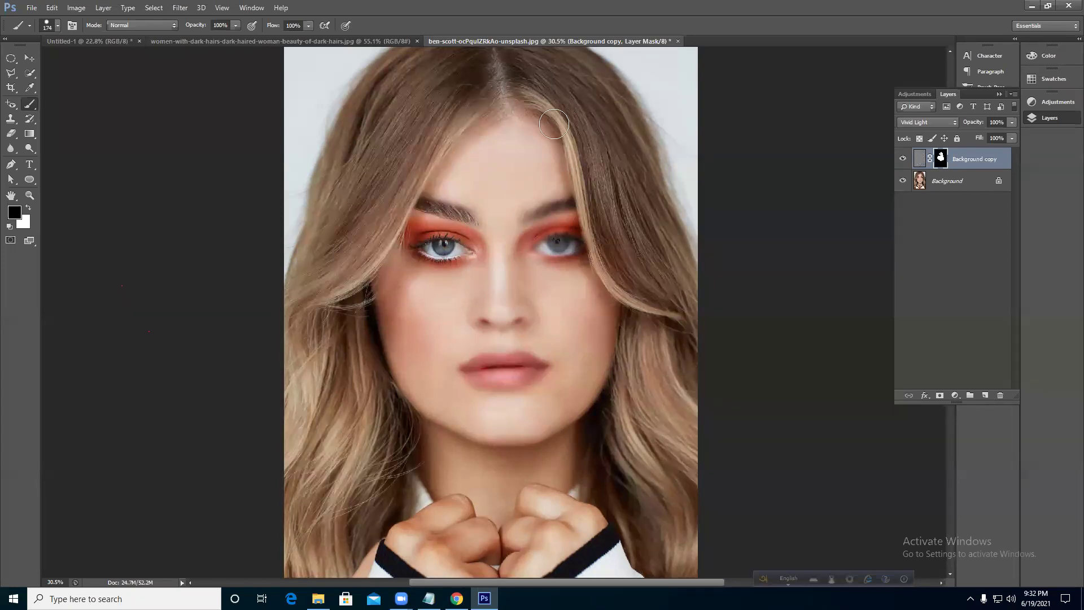
pyautogui.moveTo(564, 240)
pyautogui.mouseDown()
pyautogui.moveTo(546, 247)
pyautogui.moveTo(584, 246)
pyautogui.mouseUp()
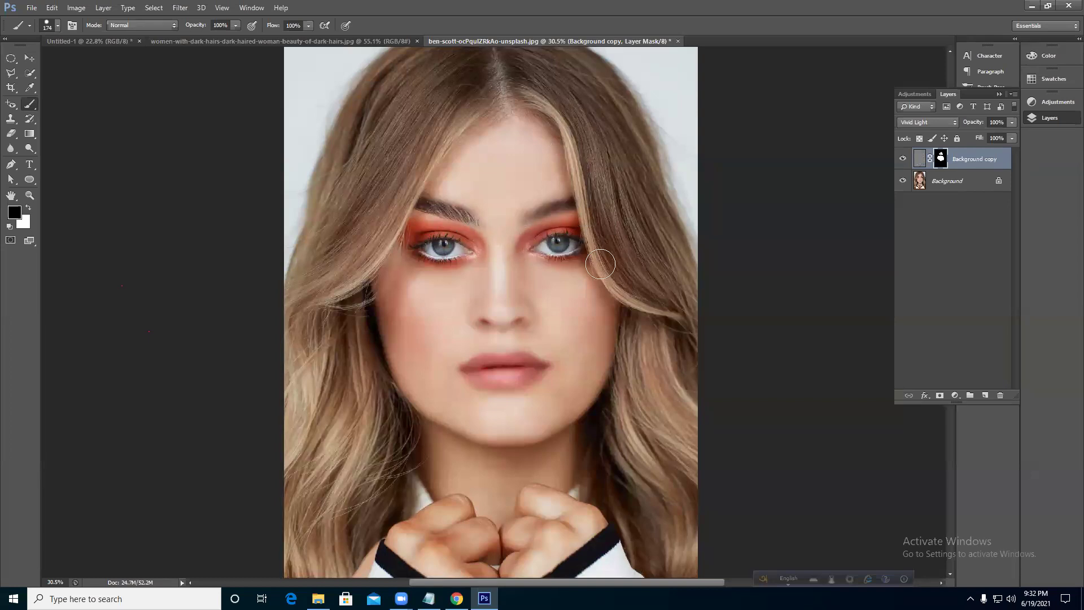
pyautogui.press('[')
pyautogui.press('[')
pyautogui.moveTo(508, 366); pyautogui.dragTo(479, 366)
pyautogui.scroll(-2, 554, 279)
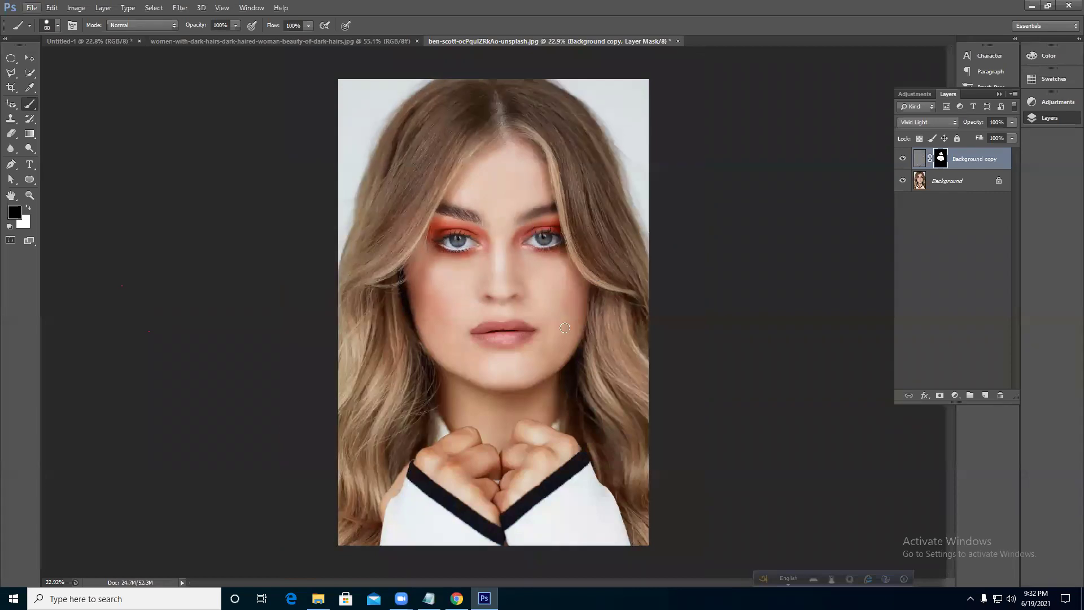
# - Add a new layer, set the foreground colour to red ec1212 and paint over the lips
pyautogui.scroll(3, 568, 330)
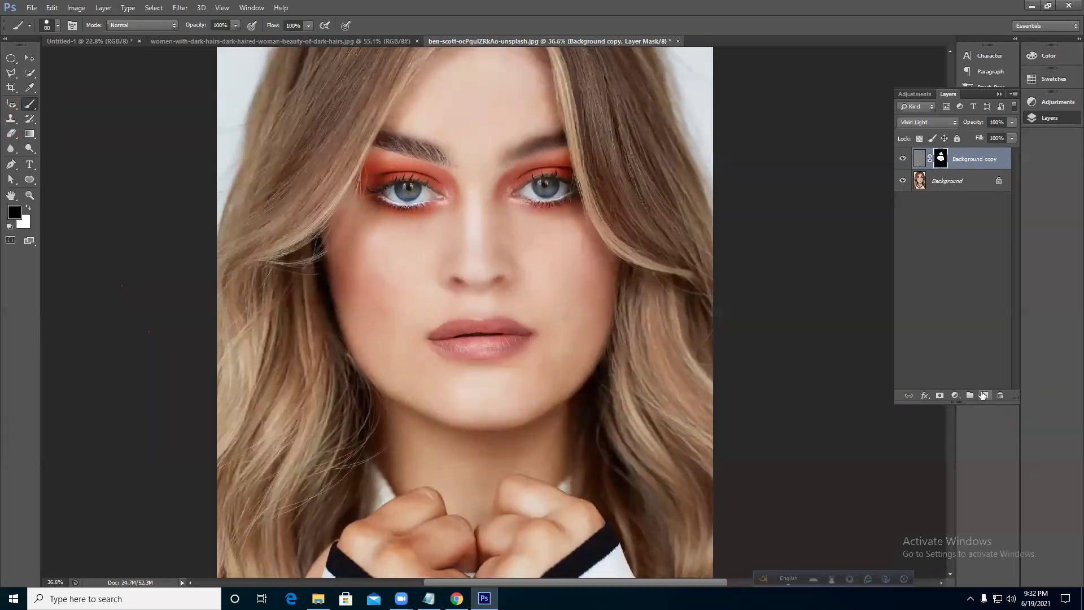
pyautogui.click(983, 395)
pyautogui.click(12, 216)
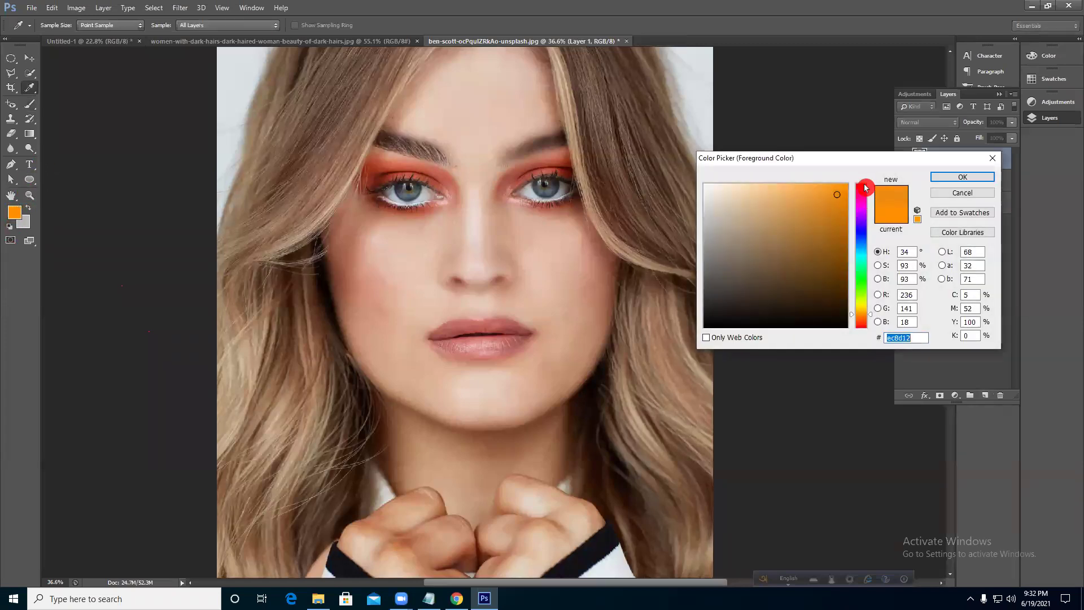
pyautogui.click(864, 183)
pyautogui.click(962, 179)
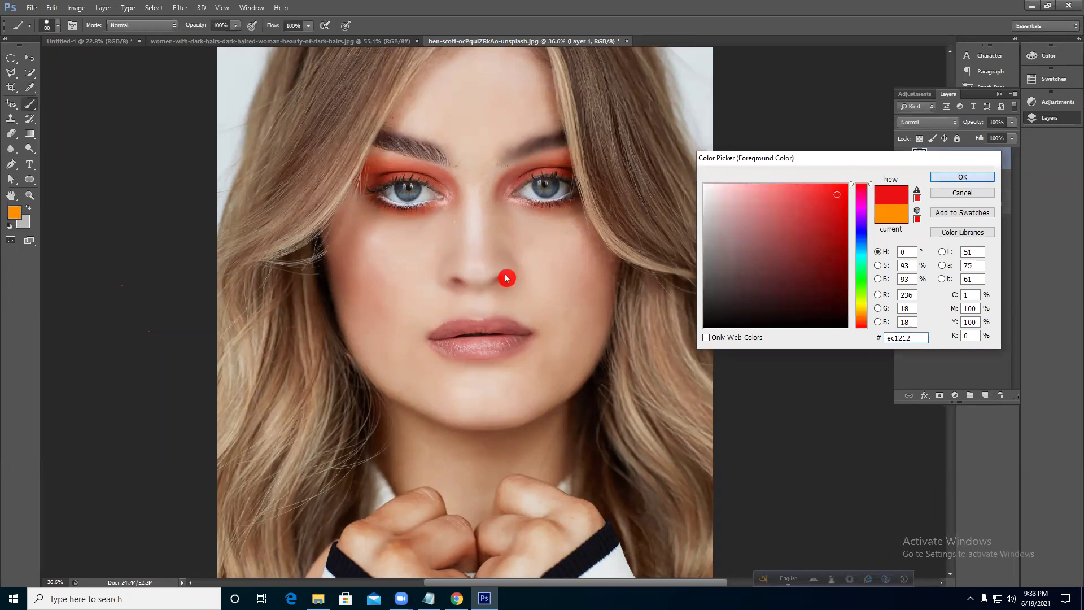
pyautogui.moveTo(431, 341)
pyautogui.mouseDown()
pyautogui.moveTo(489, 335)
pyautogui.moveTo(440, 330)
pyautogui.moveTo(531, 334)
pyautogui.moveTo(452, 357)
pyautogui.moveTo(516, 350)
pyautogui.moveTo(433, 357)
pyautogui.mouseUp()
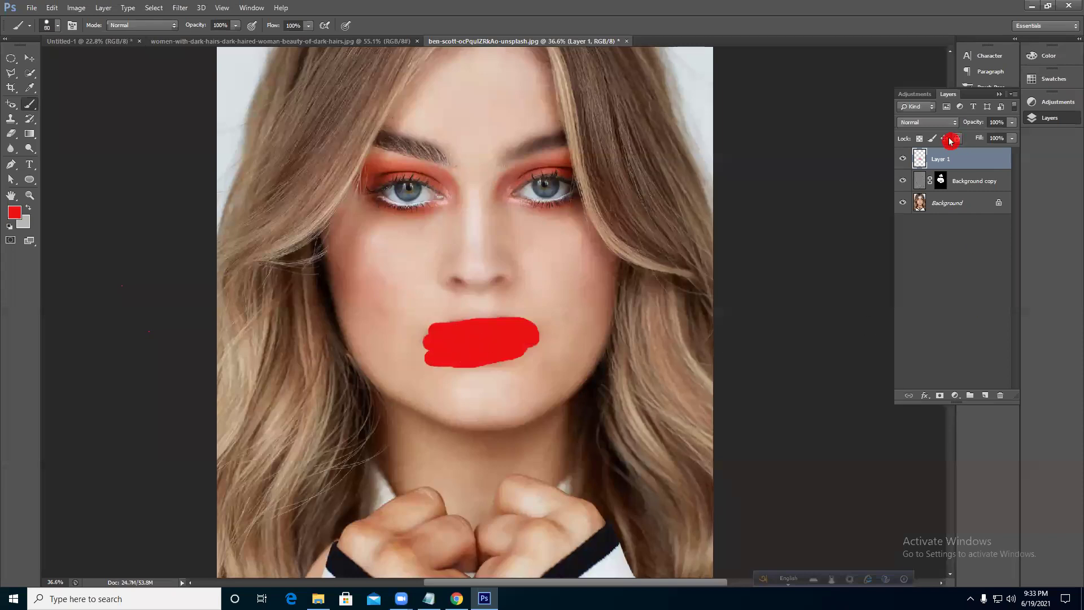
# - Lower Layer 1's opacity to 42% and paint red over the remaining uncovered edges of the lips
pyautogui.moveTo(979, 125)
pyautogui.mouseDown()
pyautogui.moveTo(945, 124)
pyautogui.moveTo(948, 133)
pyautogui.mouseUp()
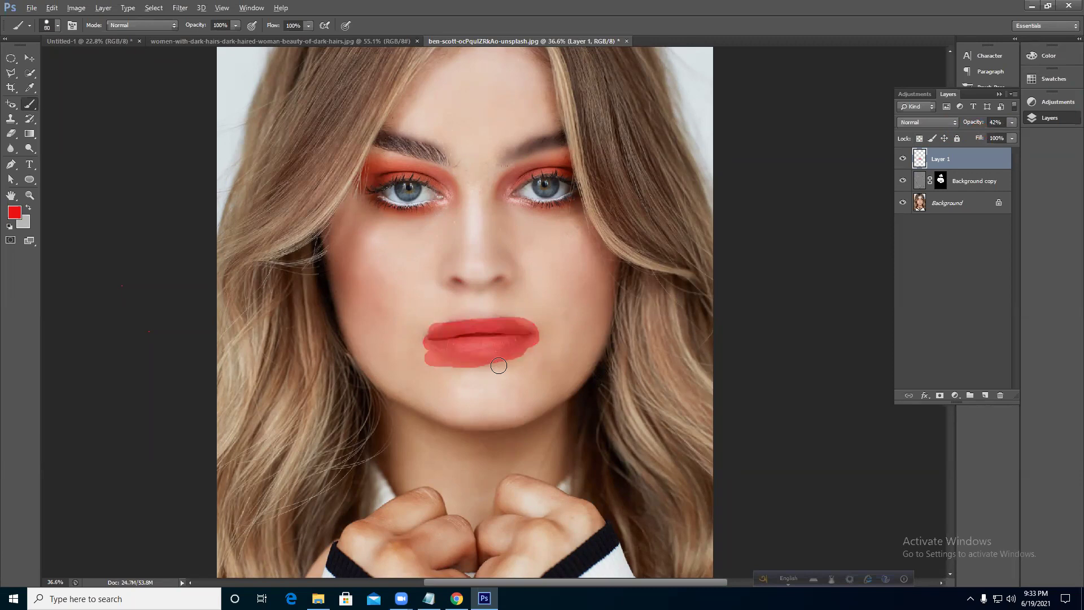
pyautogui.scroll(3, 499, 366)
pyautogui.scroll(4, 455, 383)
pyautogui.moveTo(437, 284)
pyautogui.mouseDown()
pyautogui.moveTo(412, 262)
pyautogui.moveTo(452, 271)
pyautogui.moveTo(537, 262)
pyautogui.moveTo(429, 265)
pyautogui.mouseUp()
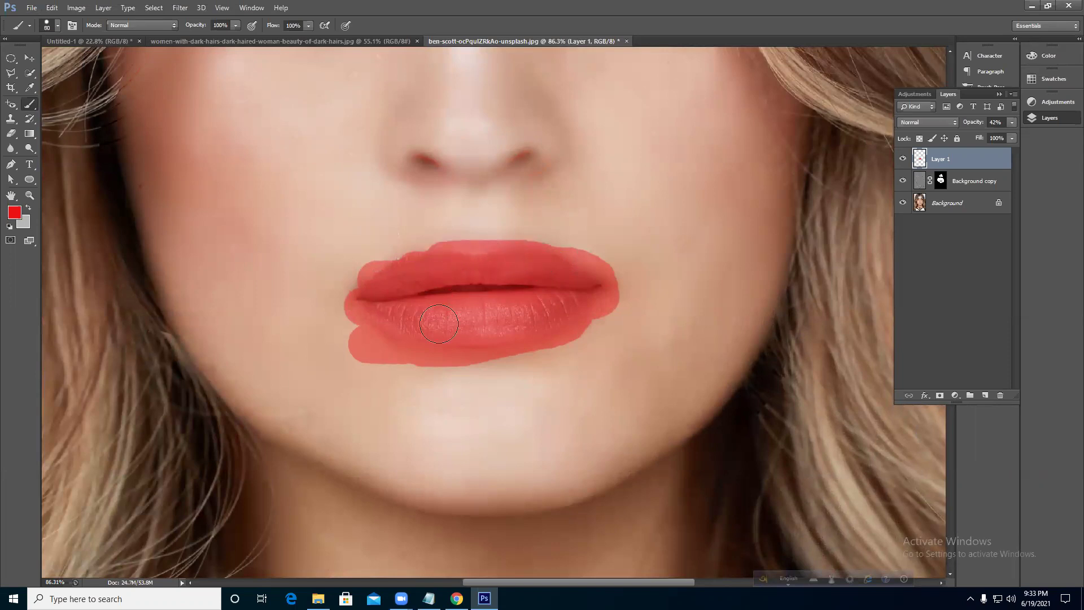
# - Add a layer mask to Layer 1 and paint it black around the lips to hide the red spill
pyautogui.click(940, 397)
pyautogui.moveTo(574, 384)
pyautogui.mouseDown()
pyautogui.moveTo(542, 353)
pyautogui.moveTo(427, 369)
pyautogui.mouseUp()
pyautogui.moveTo(320, 296)
pyautogui.mouseDown()
pyautogui.moveTo(362, 348)
pyautogui.moveTo(420, 370)
pyautogui.mouseUp()
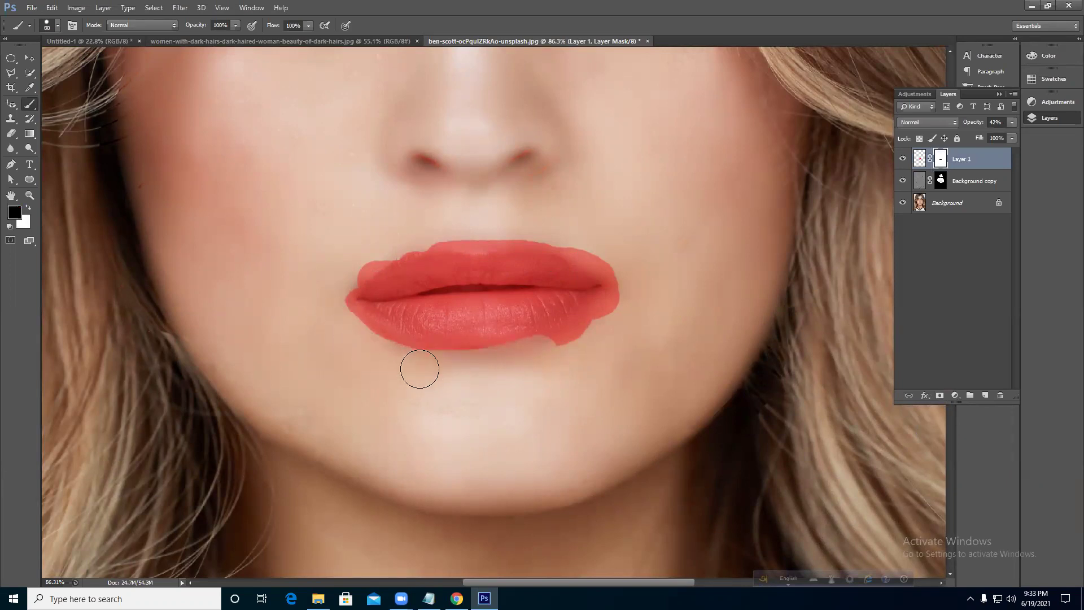
pyautogui.moveTo(553, 359)
pyautogui.mouseDown()
pyautogui.moveTo(622, 315)
pyautogui.moveTo(634, 272)
pyautogui.moveTo(628, 280)
pyautogui.moveTo(551, 234)
pyautogui.moveTo(480, 224)
pyautogui.moveTo(397, 237)
pyautogui.moveTo(331, 299)
pyautogui.moveTo(326, 312)
pyautogui.moveTo(407, 351)
pyautogui.mouseUp()
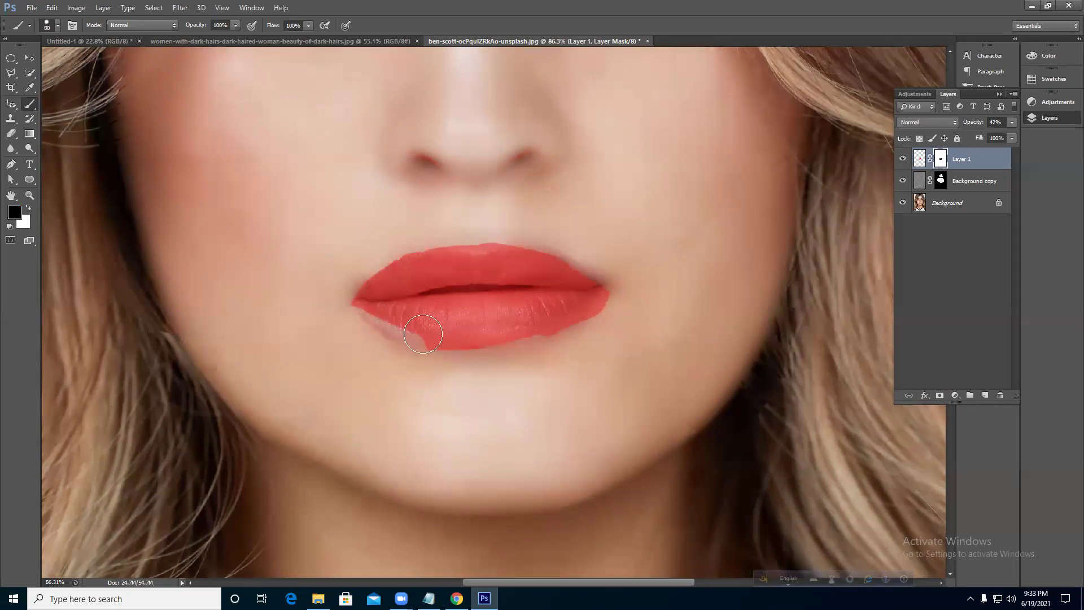
# - Paint white on Layer 1's mask over the lower lip to restore the red colour hidden there
pyautogui.press('x')
pyautogui.press('x')
pyautogui.press('x')
pyautogui.press('x')
pyautogui.press('x')
pyautogui.press('x')
pyautogui.moveTo(374, 316)
pyautogui.mouseDown()
pyautogui.moveTo(419, 329)
pyautogui.moveTo(440, 321)
pyautogui.moveTo(383, 301)
pyautogui.moveTo(417, 325)
pyautogui.moveTo(451, 328)
pyautogui.moveTo(374, 305)
pyautogui.moveTo(499, 327)
pyautogui.mouseUp()
pyautogui.press('x')
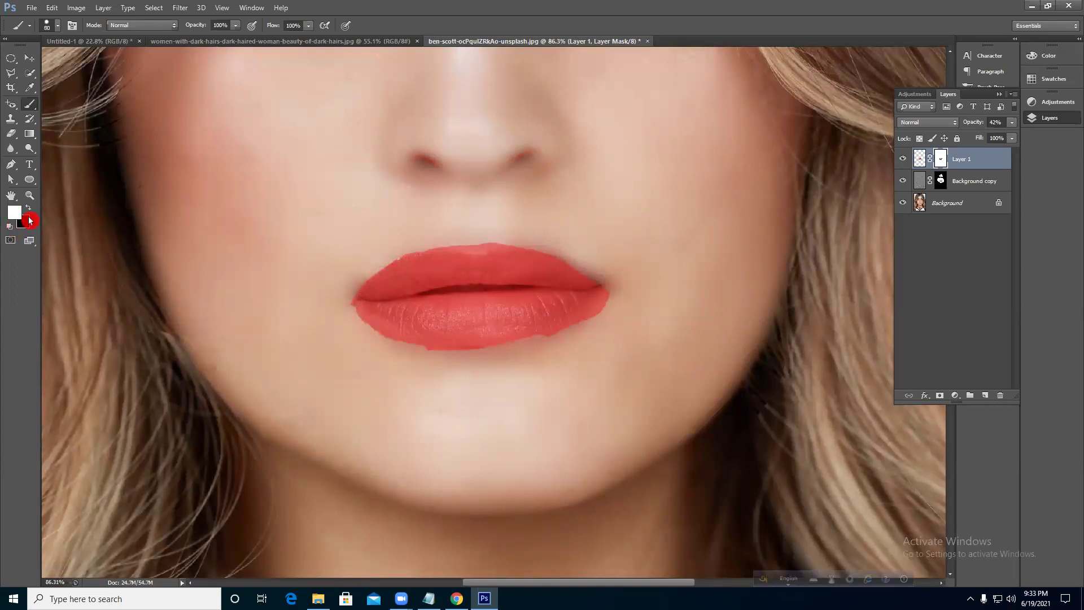
pyautogui.moveTo(420, 314)
pyautogui.mouseDown()
pyautogui.moveTo(549, 317)
pyautogui.moveTo(501, 324)
pyautogui.mouseUp()
# - Refine the upper lip's edge on Layer 1's mask, switching between white and black paint
pyautogui.press('x')
pyautogui.press('x')
pyautogui.moveTo(366, 259); pyautogui.dragTo(422, 250)
pyautogui.press('x')
pyautogui.moveTo(355, 262)
pyautogui.mouseDown()
pyautogui.moveTo(448, 222)
pyautogui.moveTo(430, 219)
pyautogui.moveTo(420, 223)
pyautogui.moveTo(516, 231)
pyautogui.mouseUp()
# - Set Layer 1's blend mode to Multiply and its opacity to 60%
pyautogui.moveTo(974, 122); pyautogui.dragTo(1041, 127)
pyautogui.click(930, 123)
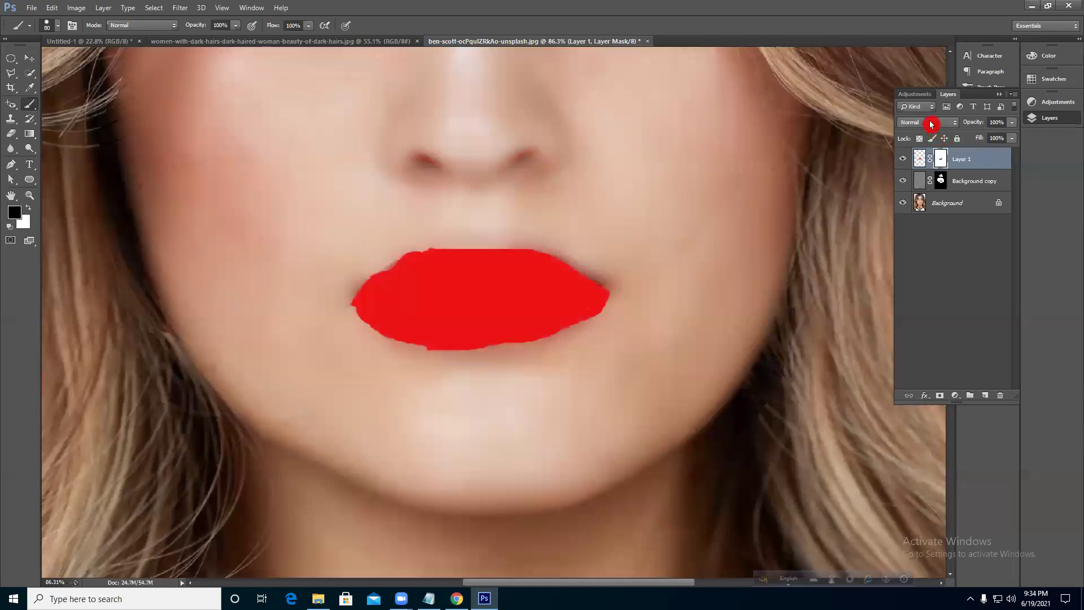
pyautogui.click(910, 170)
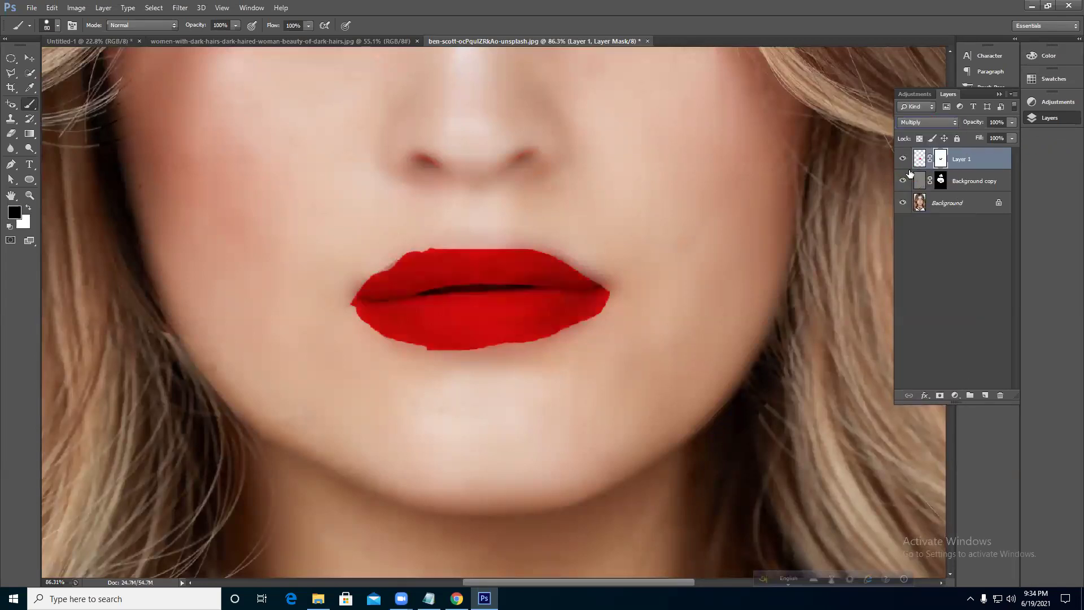
pyautogui.moveTo(974, 122); pyautogui.dragTo(951, 124)
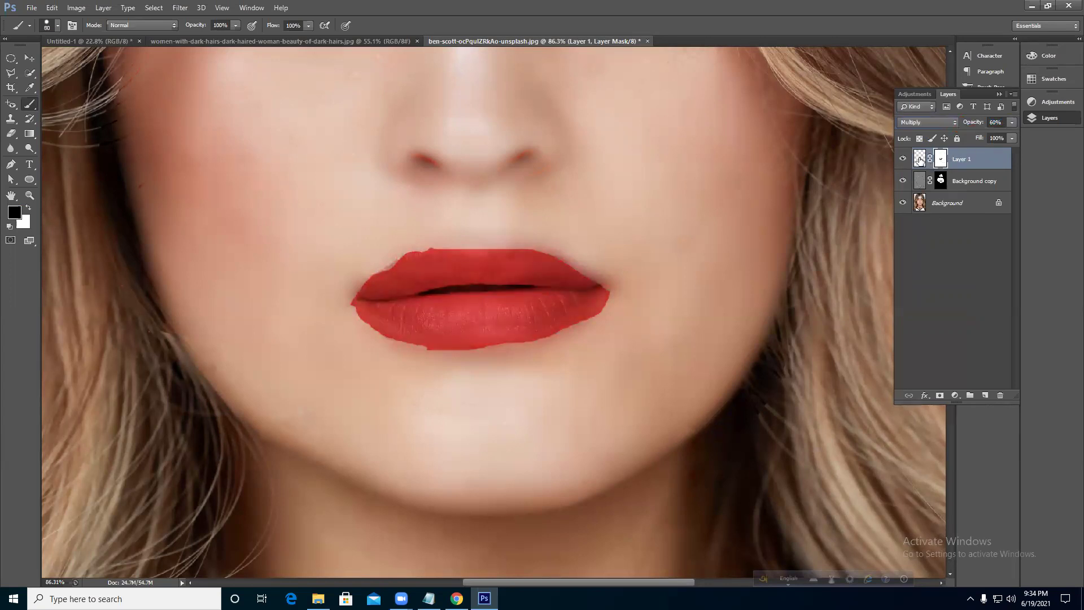
pyautogui.click(920, 161)
pyautogui.moveTo(380, 387)
pyautogui.mouseDown()
pyautogui.moveTo(547, 399)
pyautogui.moveTo(273, 414)
pyautogui.moveTo(528, 370)
pyautogui.moveTo(660, 434)
pyautogui.moveTo(664, 386)
pyautogui.mouseUp()
pyautogui.moveTo(663, 215)
pyautogui.mouseDown()
pyautogui.moveTo(336, 201)
pyautogui.moveTo(291, 229)
pyautogui.mouseUp()
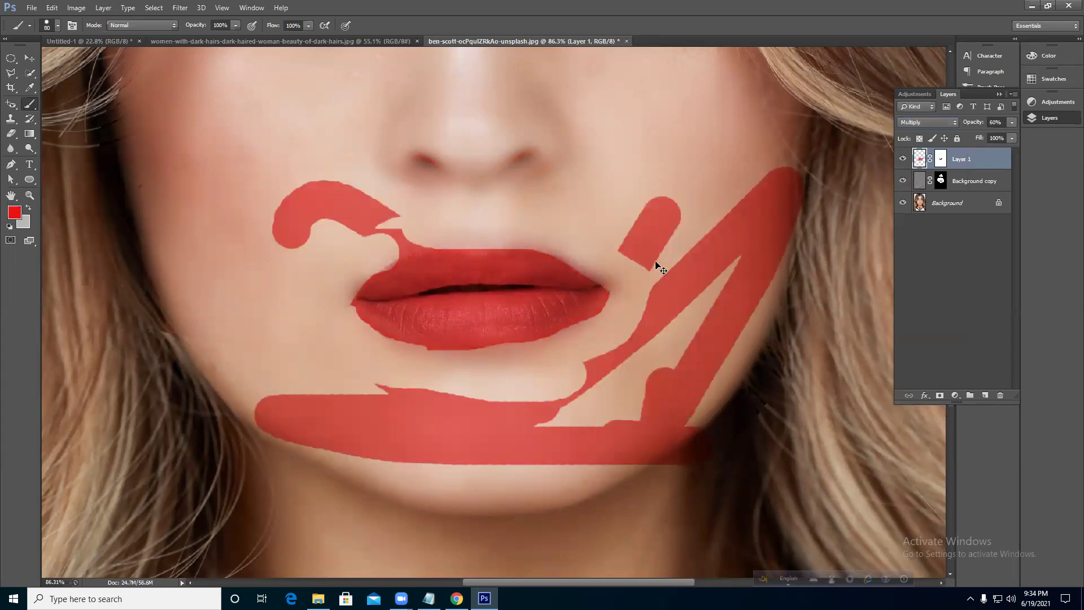
pyautogui.hotkey('ctrl', 'alt', 'z')
pyautogui.hotkey('ctrl', 'alt', 'z')
pyautogui.hotkey('ctrl', 'alt', 'z')
pyautogui.hotkey('ctrl', 'alt', 'z')
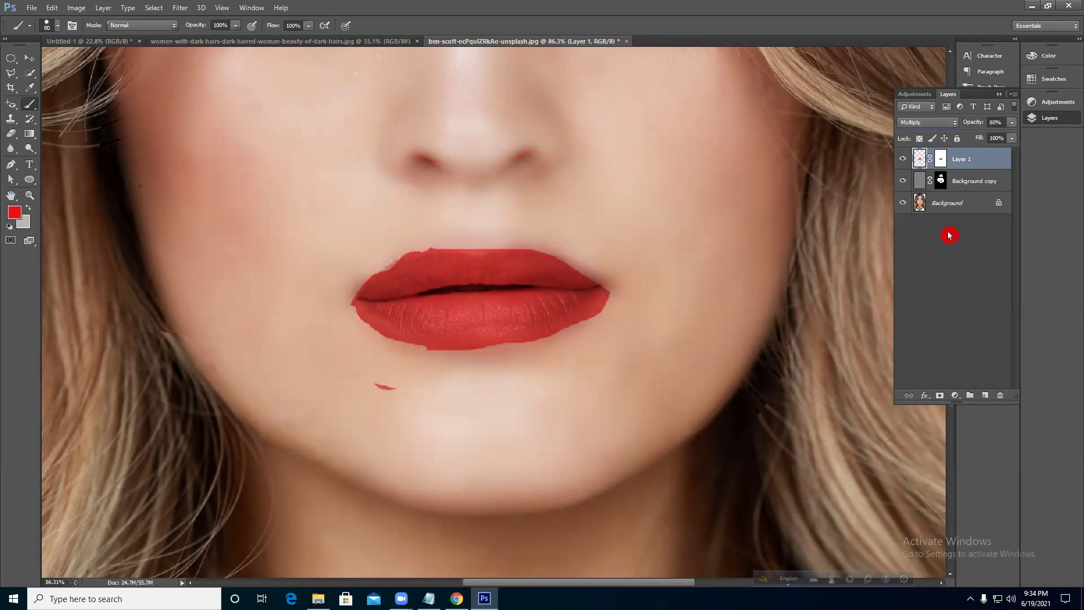
# - Paint black on Layer 1's mask below the lower lip to hide the stray red mark
pyautogui.click(941, 161)
pyautogui.moveTo(419, 368); pyautogui.dragTo(569, 357)
pyautogui.hotkey('ctrl', '0')
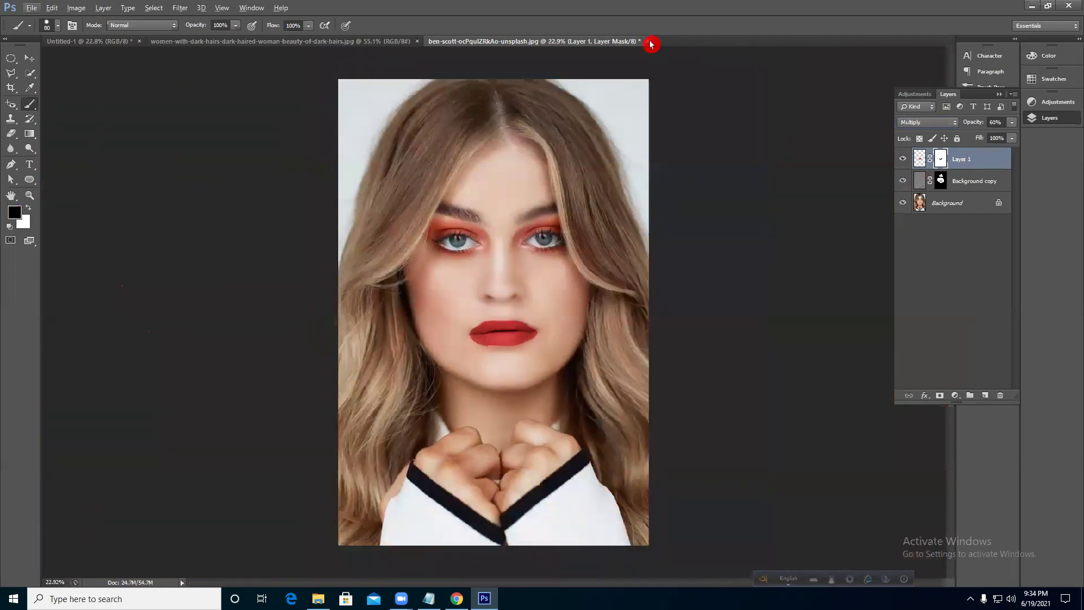
pyautogui.click(650, 43)
pyautogui.click(545, 231)
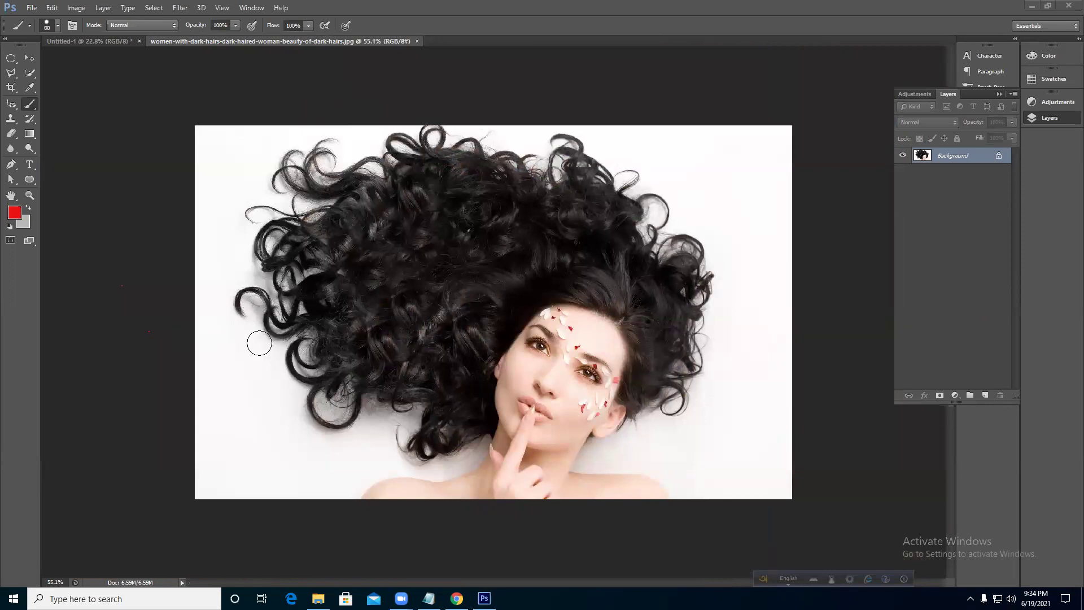
pyautogui.scroll(-1, 500, 248)
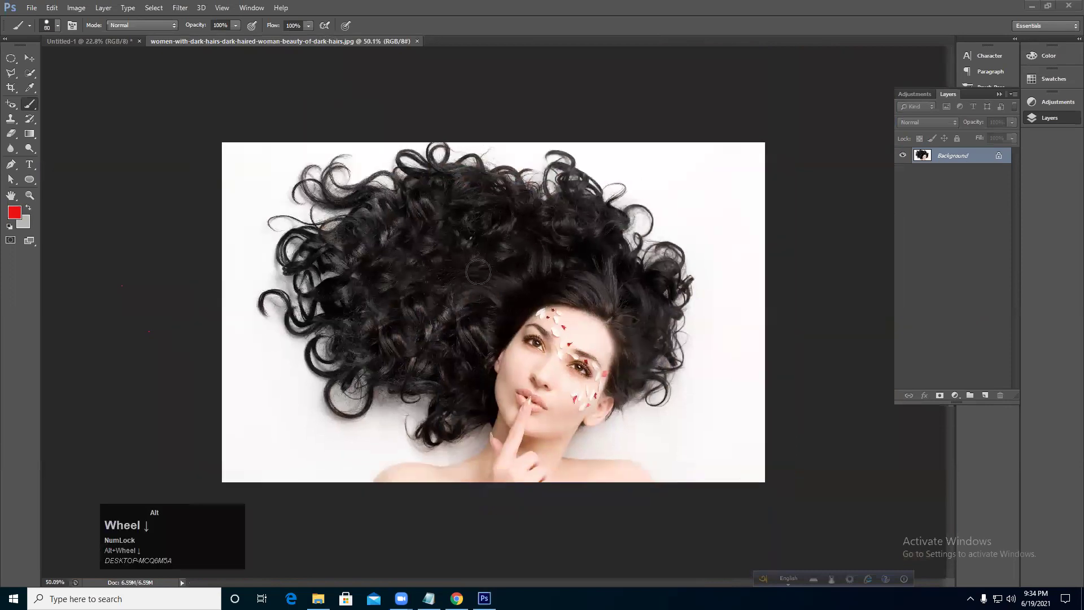
pyautogui.keyDown('alt'); pyautogui.scroll(-3, 353, 336); pyautogui.keyUp('alt')
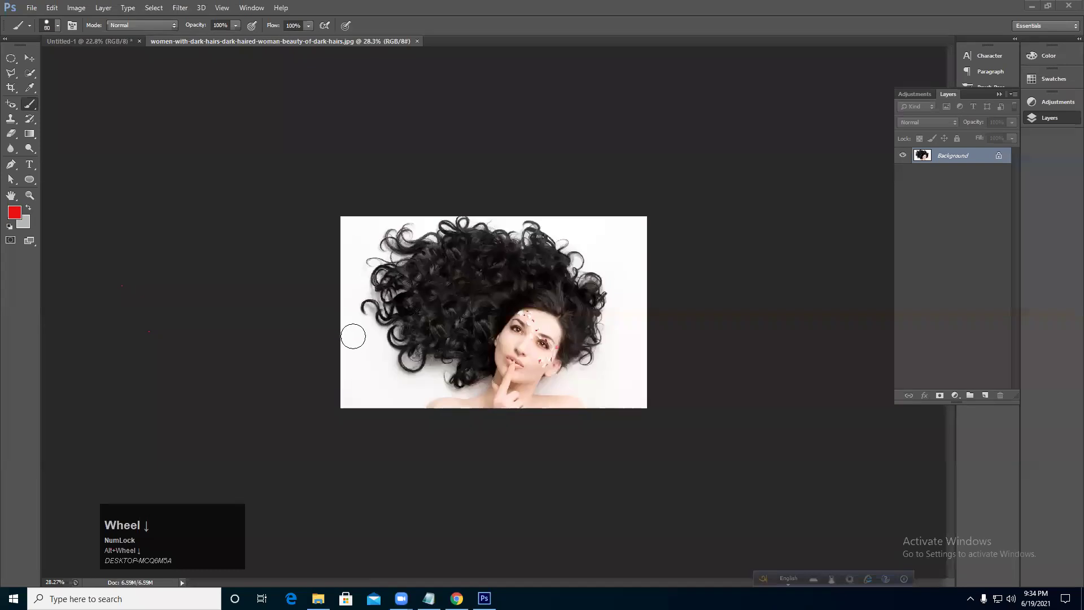
pyautogui.keyDown('alt'); pyautogui.scroll(3, 447, 325); pyautogui.keyUp('alt')
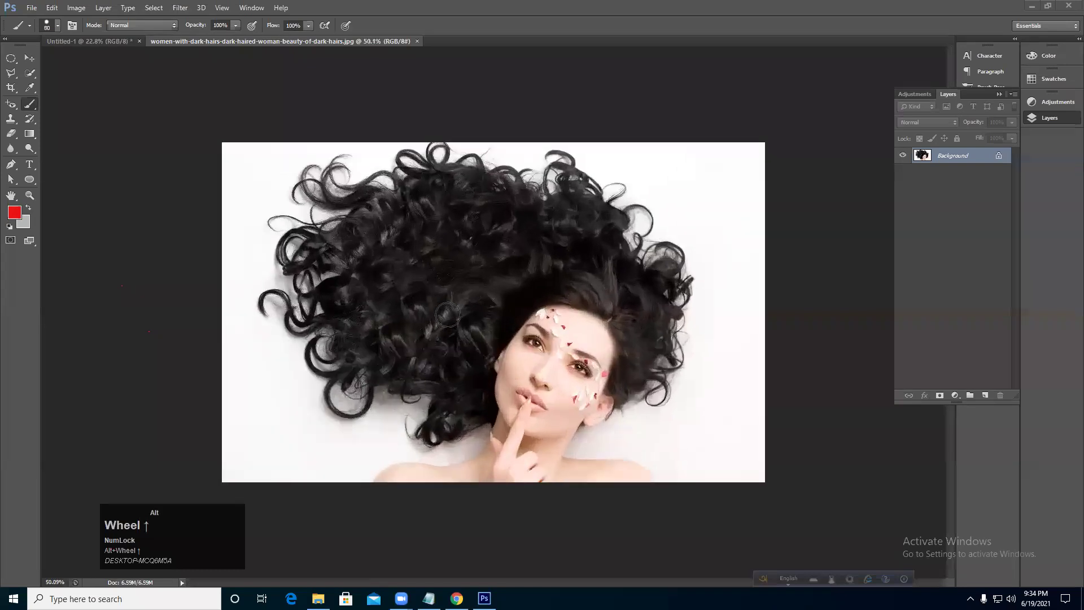
pyautogui.keyDown('alt'); pyautogui.scroll(1, 447, 315); pyautogui.keyUp('alt')
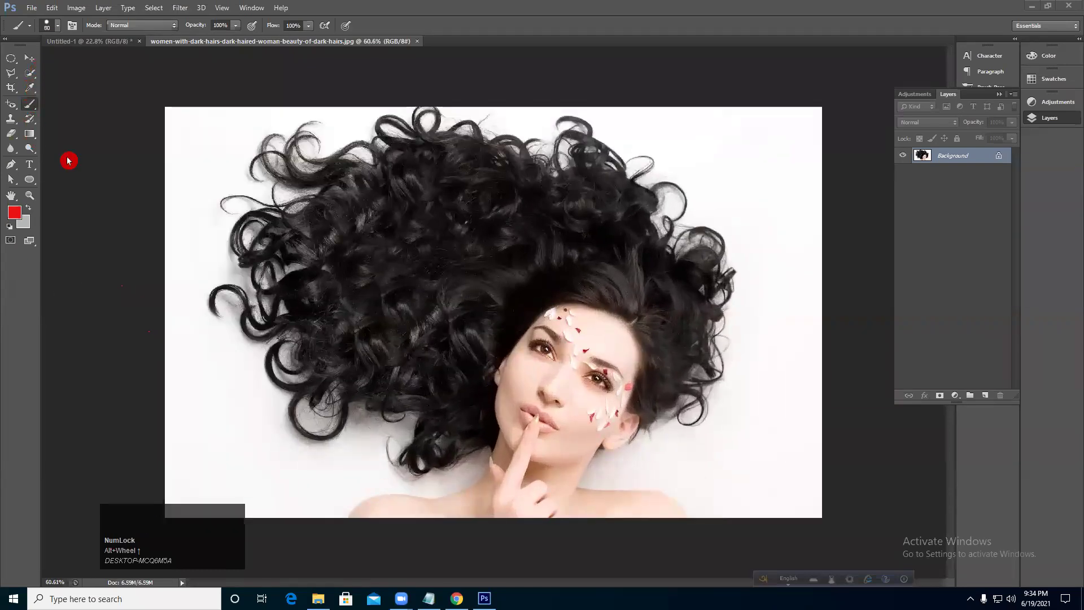
pyautogui.click(27, 80)
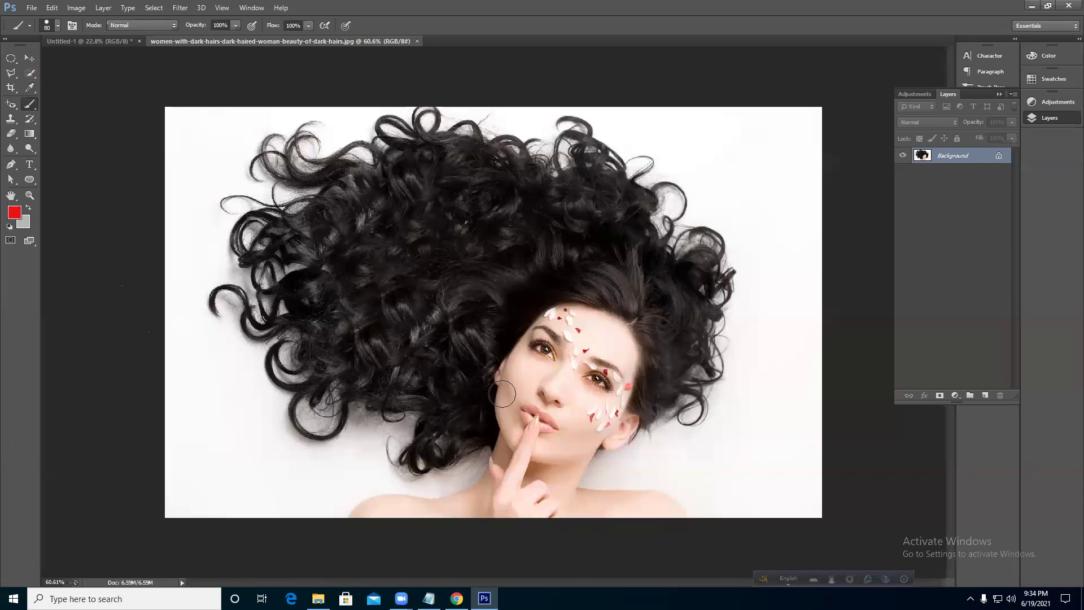
# - Trace a closed Pen tool path around the woman's shoulders and curly hair, leaving a loose margin around the curls
pyautogui.click(11, 164)
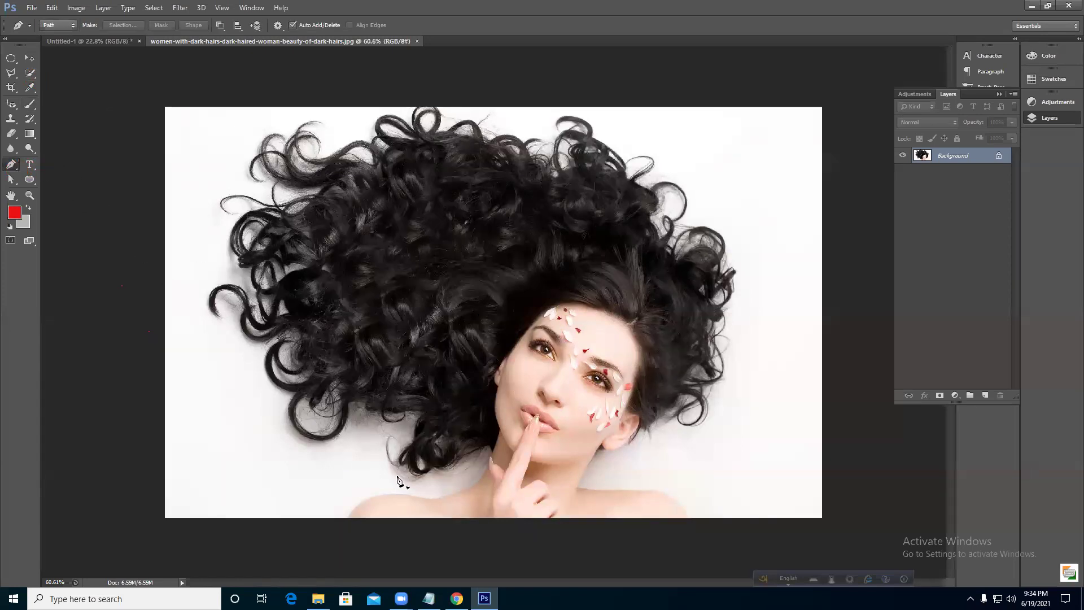
pyautogui.click(348, 516)
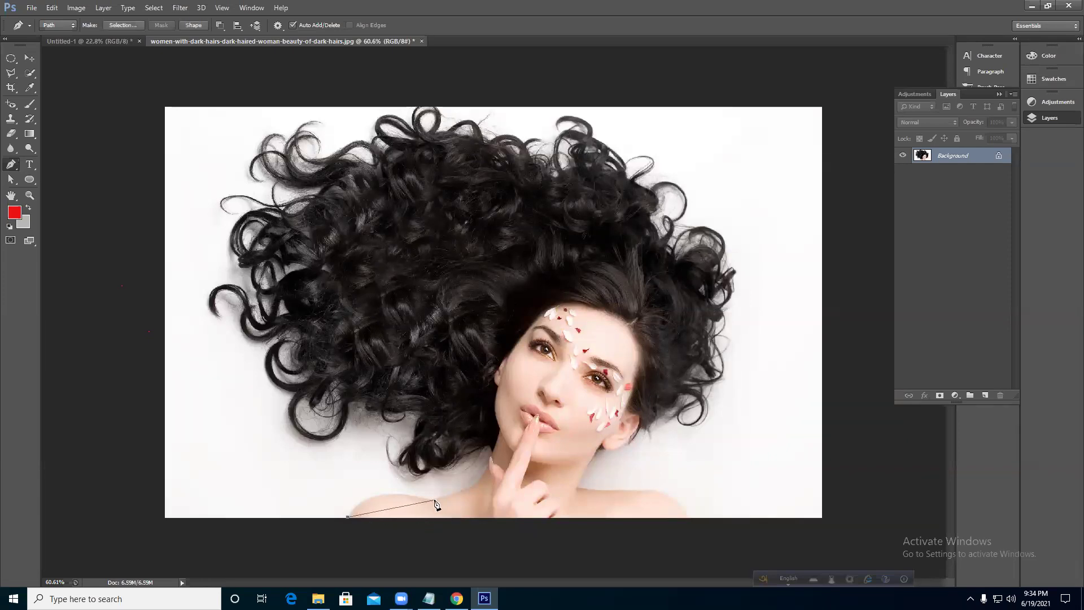
pyautogui.moveTo(433, 499); pyautogui.dragTo(504, 519)
pyautogui.moveTo(453, 485); pyautogui.dragTo(484, 473)
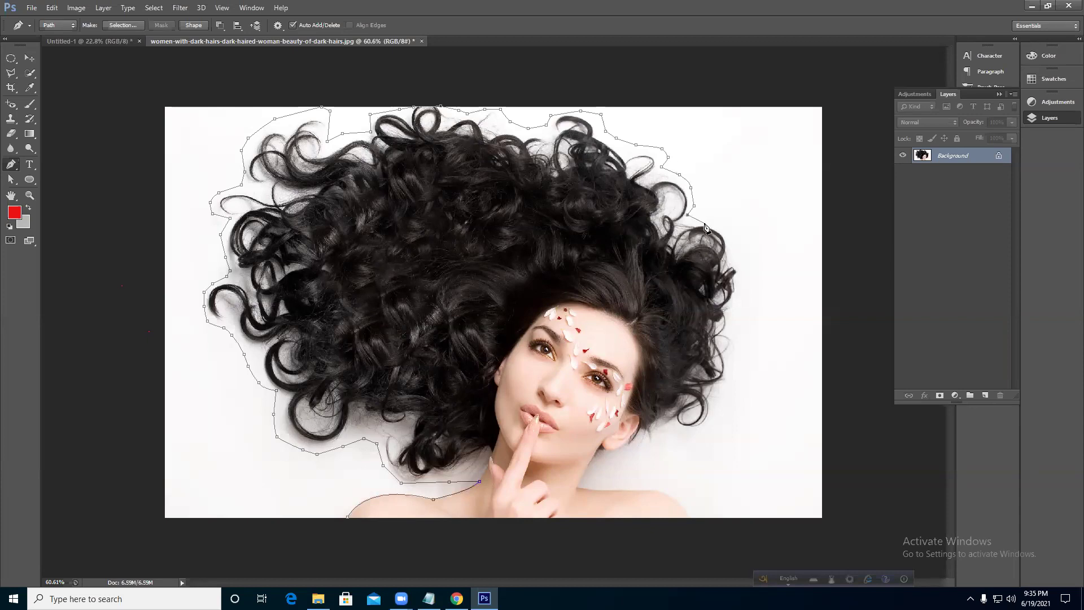
pyautogui.click(739, 303)
pyautogui.click(738, 347)
pyautogui.click(576, 488)
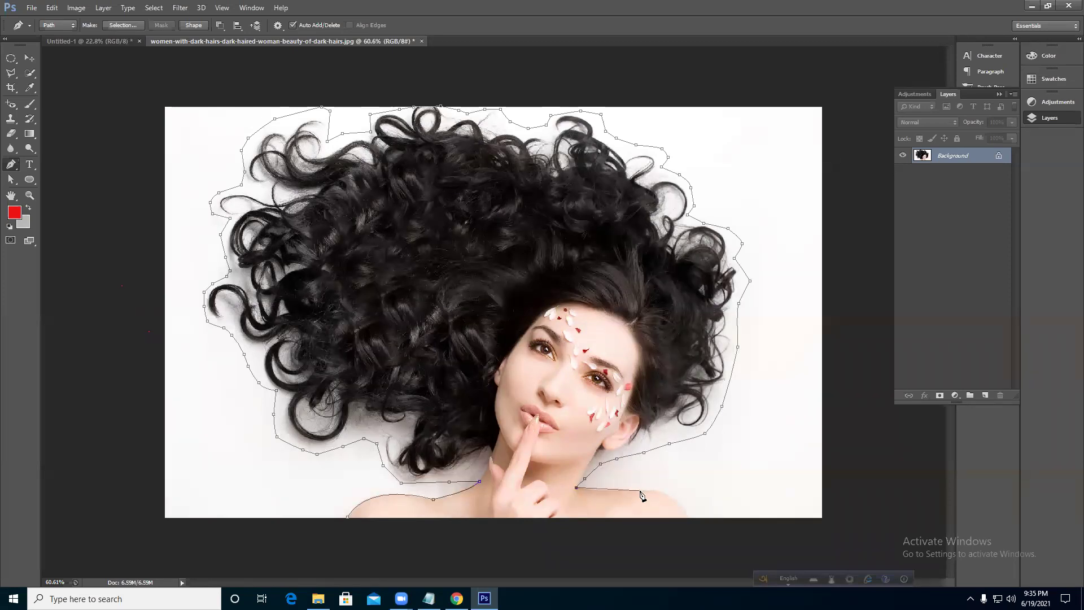
pyautogui.moveTo(673, 489); pyautogui.dragTo(673, 487)
pyautogui.hotkey('ctrl', 'z')
pyautogui.click(348, 516)
# - Convert the closed path around the woman into a selection
pyautogui.scroll(-3, 466, 495)
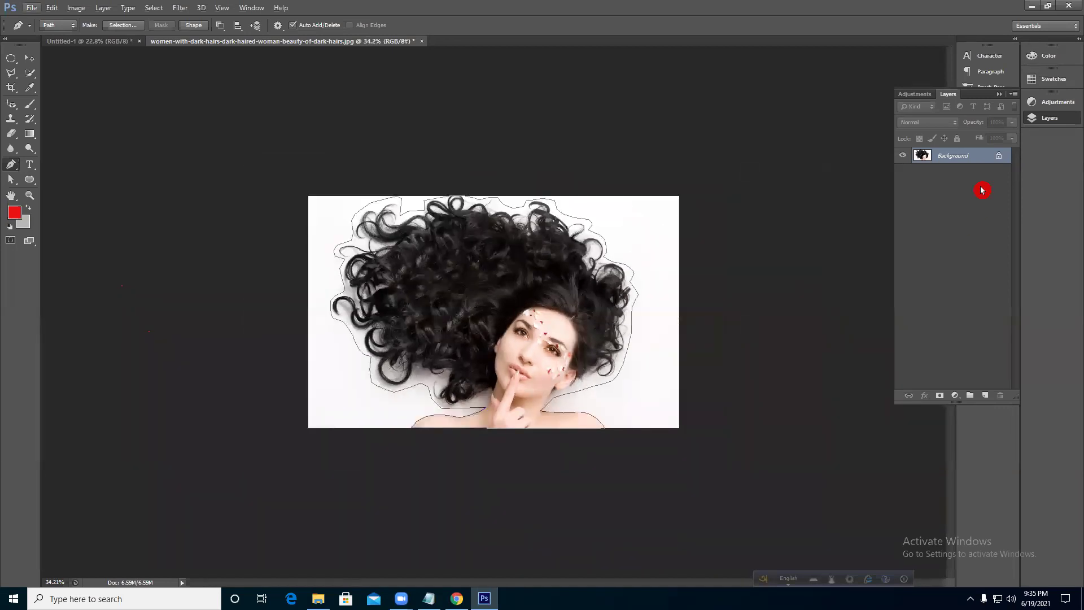
pyautogui.hotkey('ctrl', 'Return')
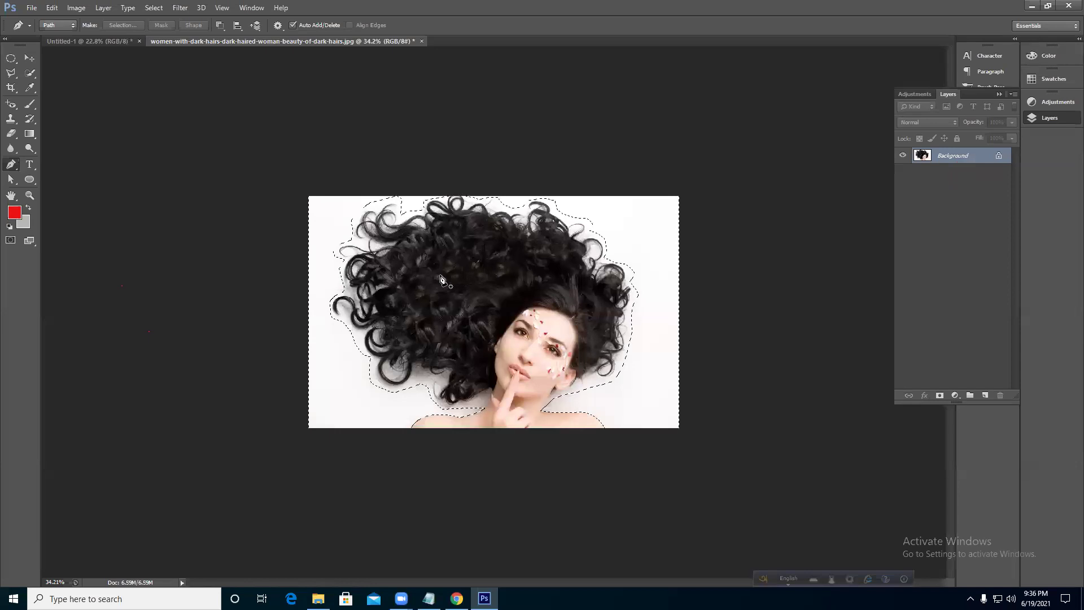
pyautogui.scroll(3, 443, 279)
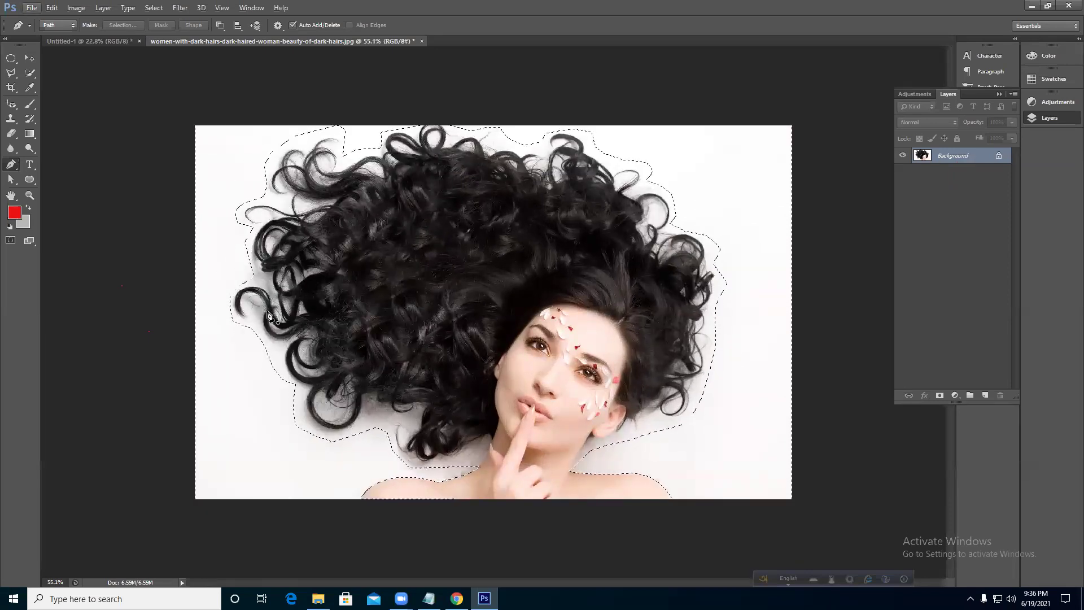
# - Invert the selection so that it covers the woman and her hair instead of the surrounding background
pyautogui.click(153, 8)
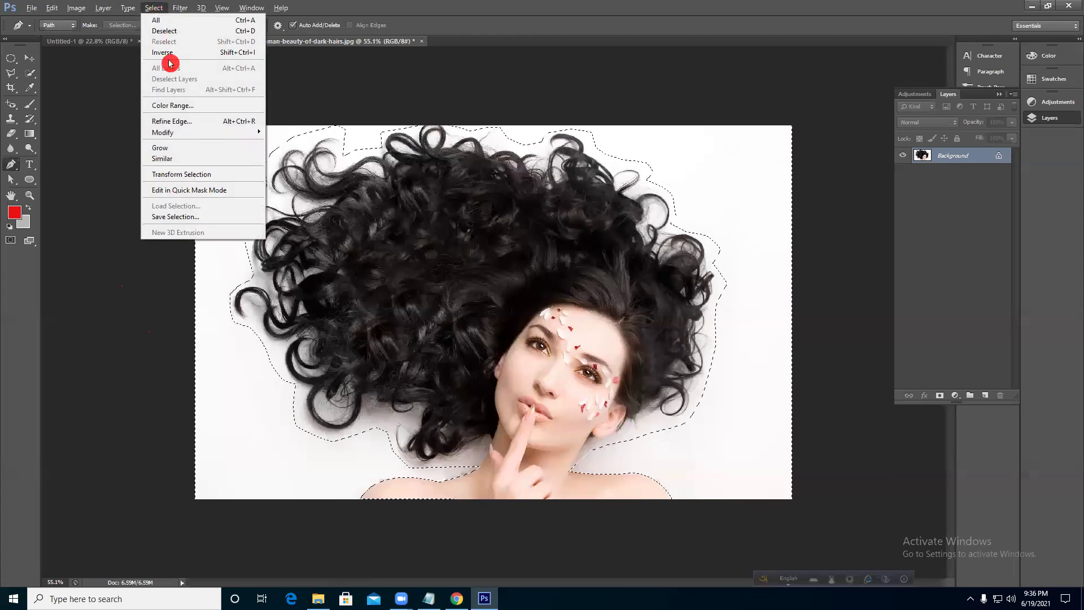
pyautogui.click(151, 8)
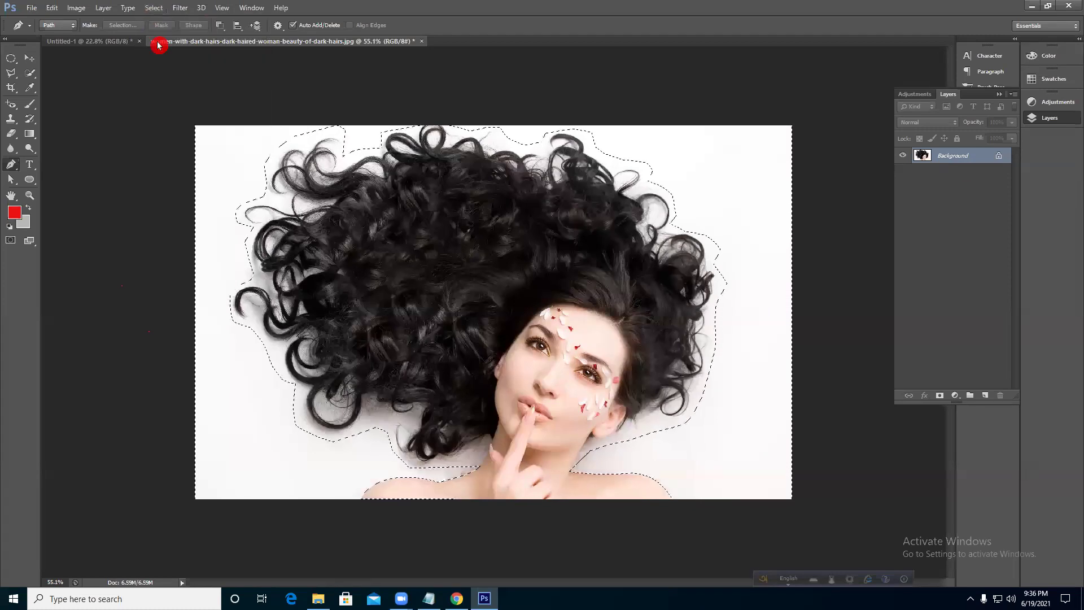
pyautogui.hotkey('ctrl', 'shift', 'i')
pyautogui.hotkey('ctrl', 'shift', 'i')
pyautogui.hotkey('ctrl', 'shift', 'i')
pyautogui.keyDown('ctrl'); pyautogui.click(429, 221); pyautogui.keyUp('ctrl')
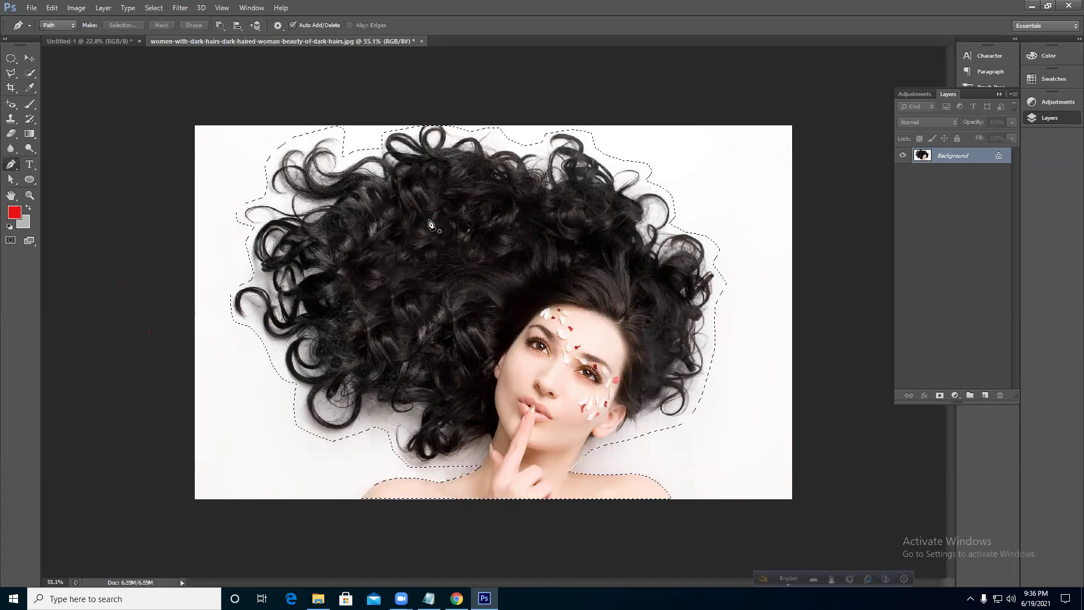
# - Duplicate the Background layer and check the copy with the original layer hidden and shown
pyautogui.scroll(-1, 547, 386)
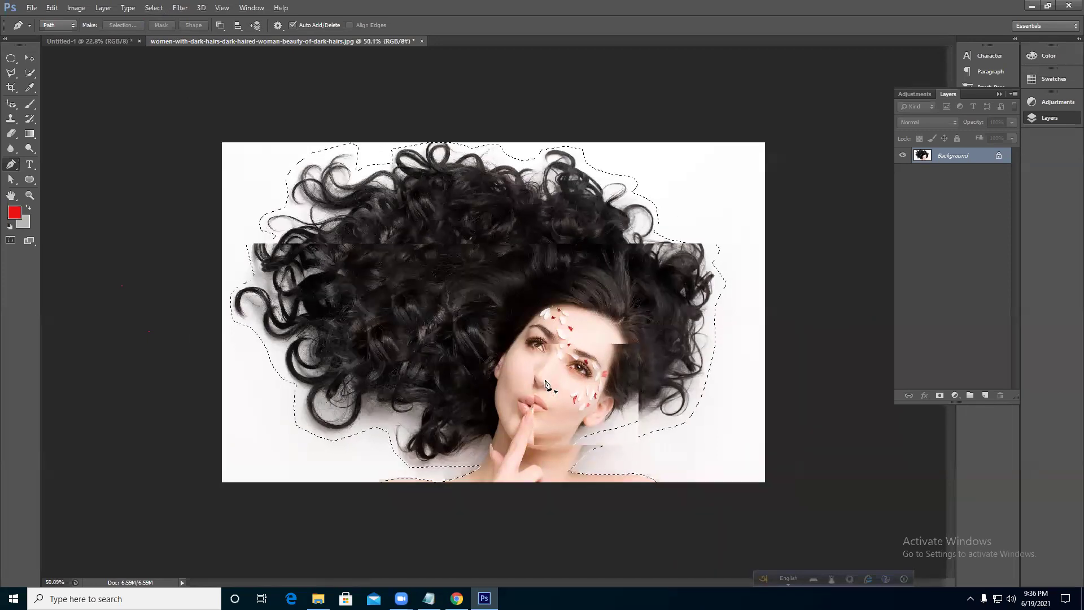
pyautogui.scroll(-3, 547, 386)
pyautogui.click(967, 152)
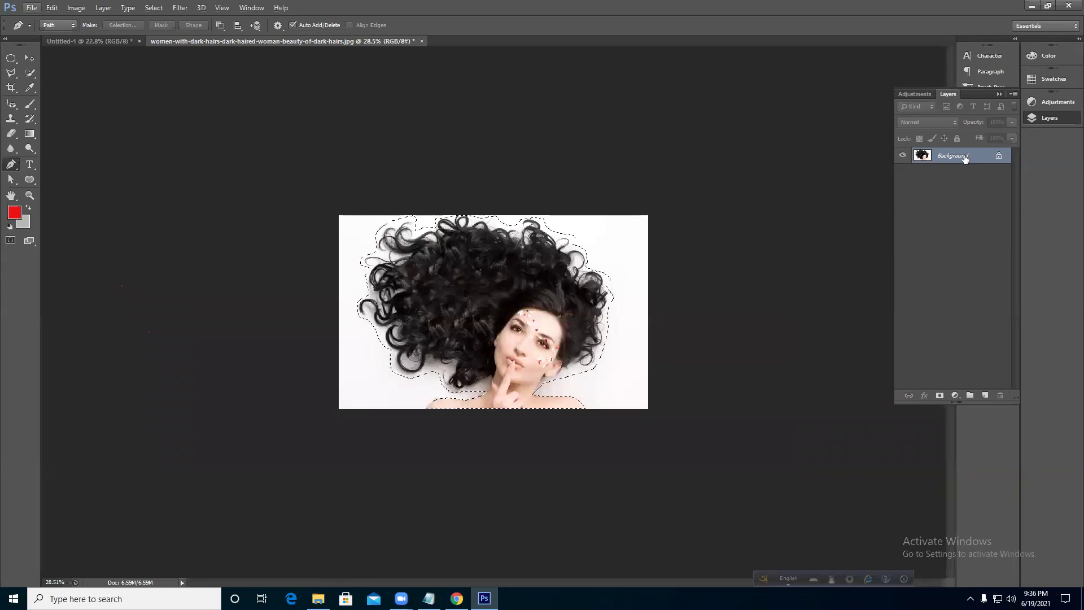
pyautogui.moveTo(966, 158); pyautogui.dragTo(985, 395)
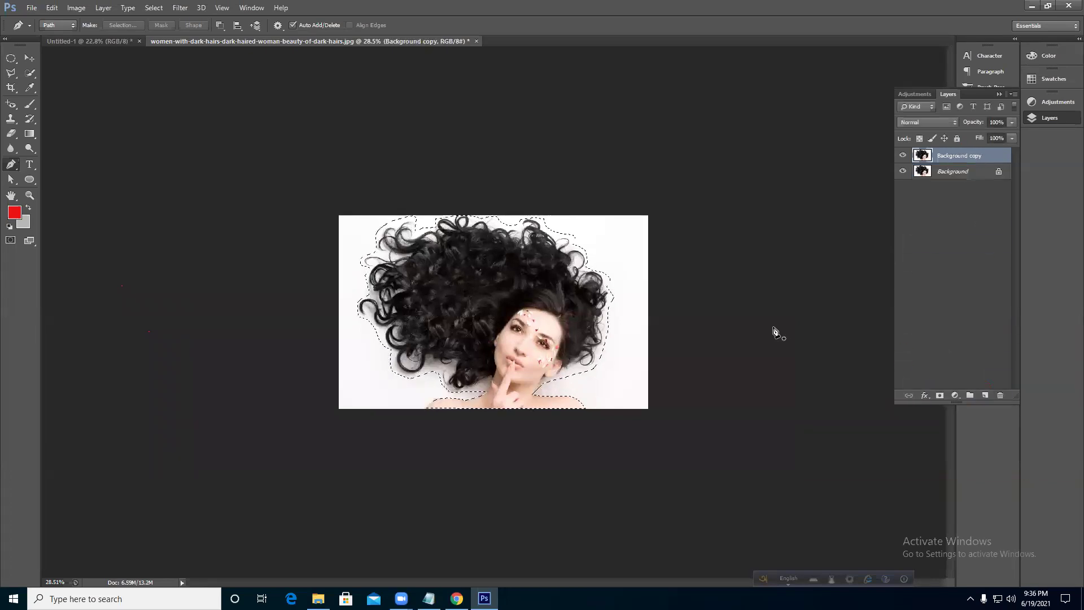
pyautogui.click(903, 171)
pyautogui.click(904, 171)
pyautogui.scroll(1, 503, 323)
pyautogui.scroll(1, 503, 324)
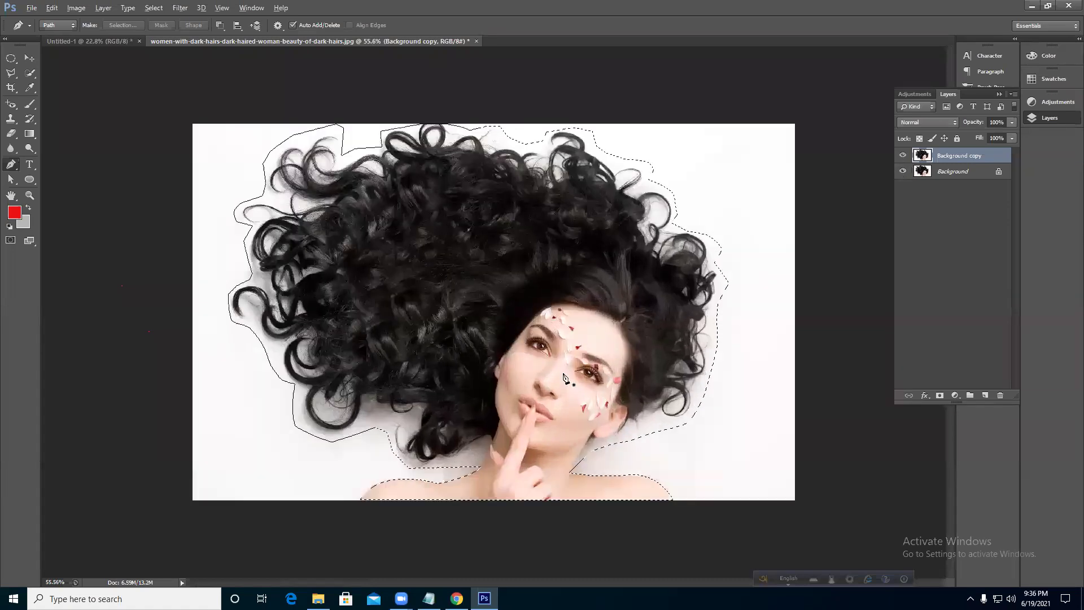
pyautogui.scroll(1, 474, 305)
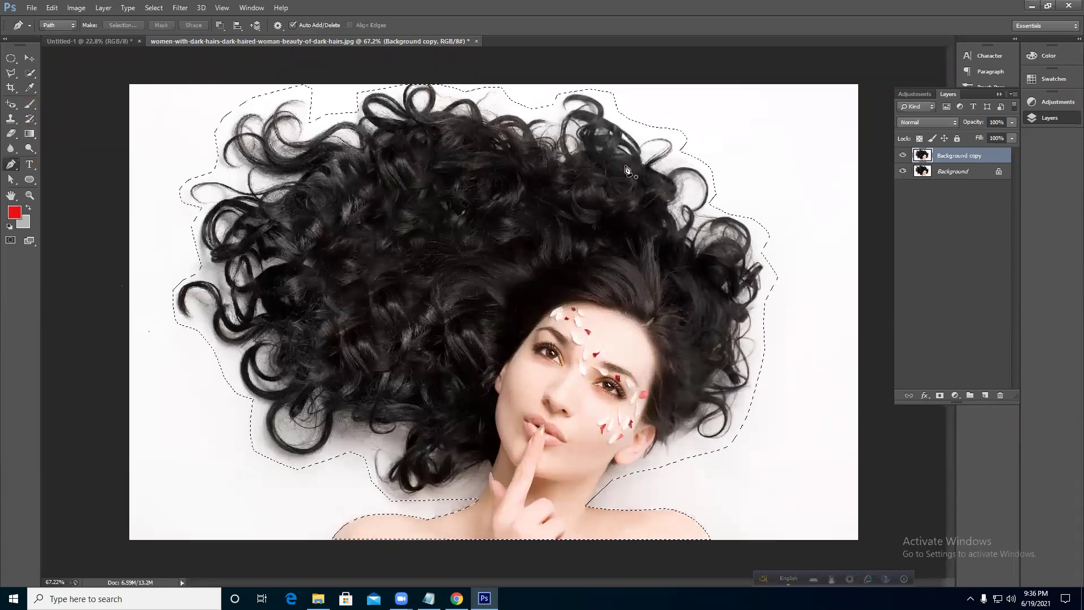
pyautogui.scroll(-2, 622, 169)
pyautogui.click(154, 8)
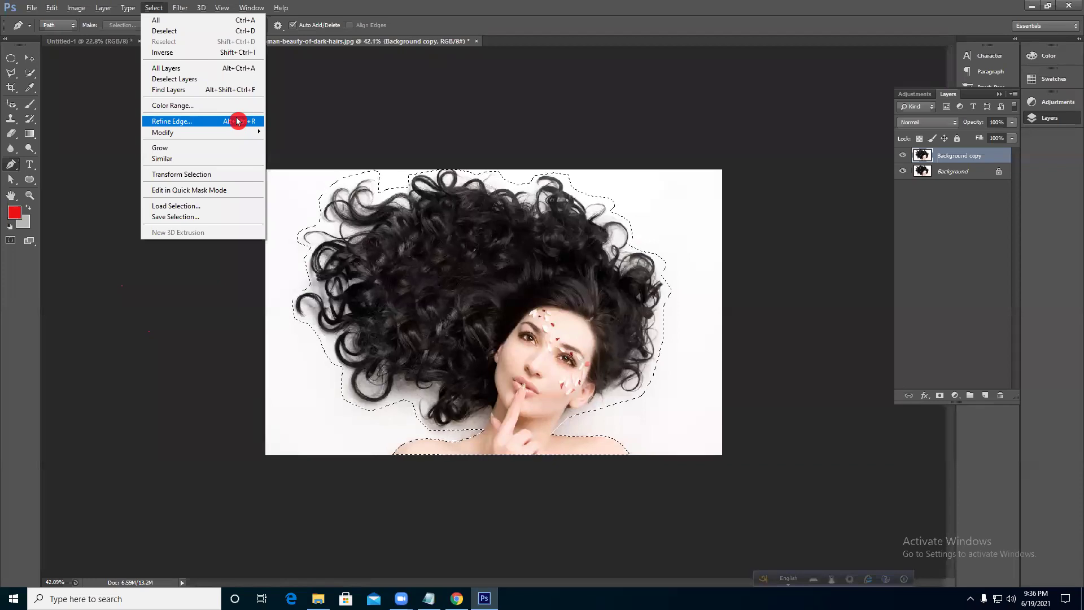
pyautogui.click(30, 73)
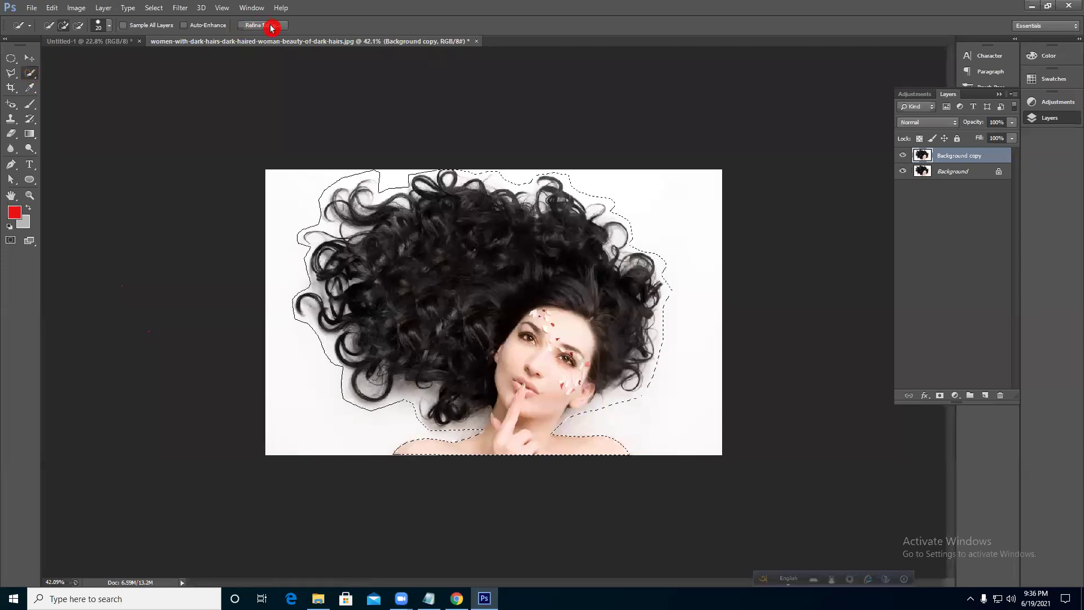
pyautogui.click(10, 164)
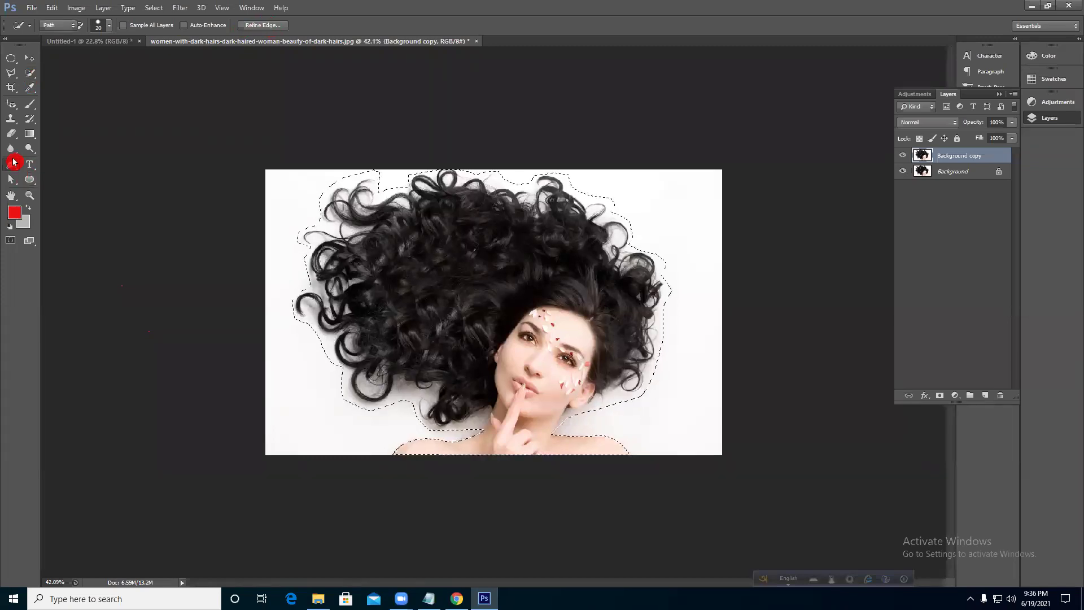
pyautogui.click(30, 73)
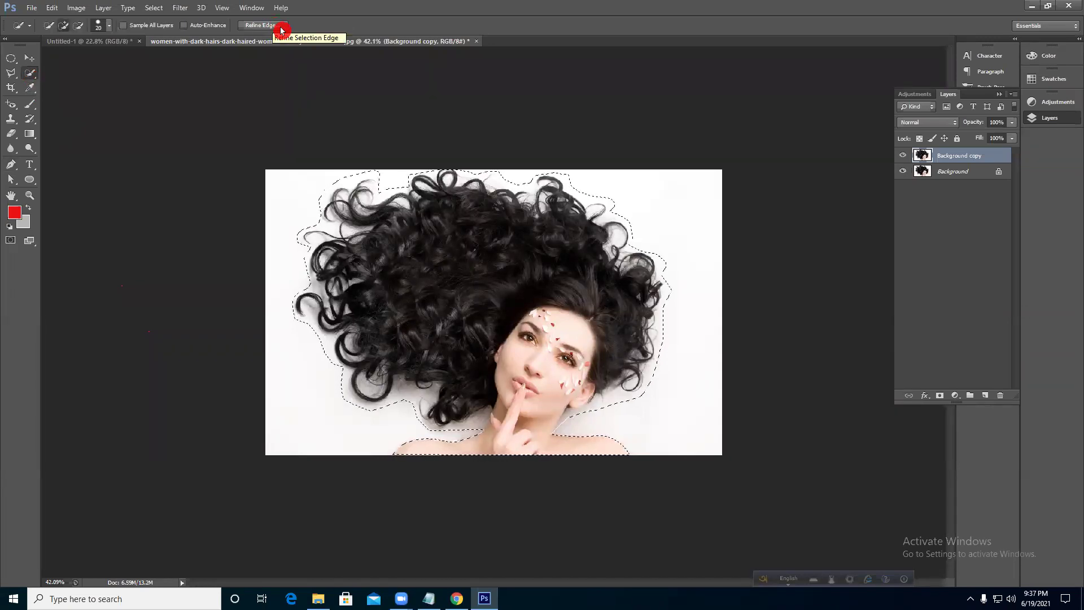
pyautogui.click(13, 164)
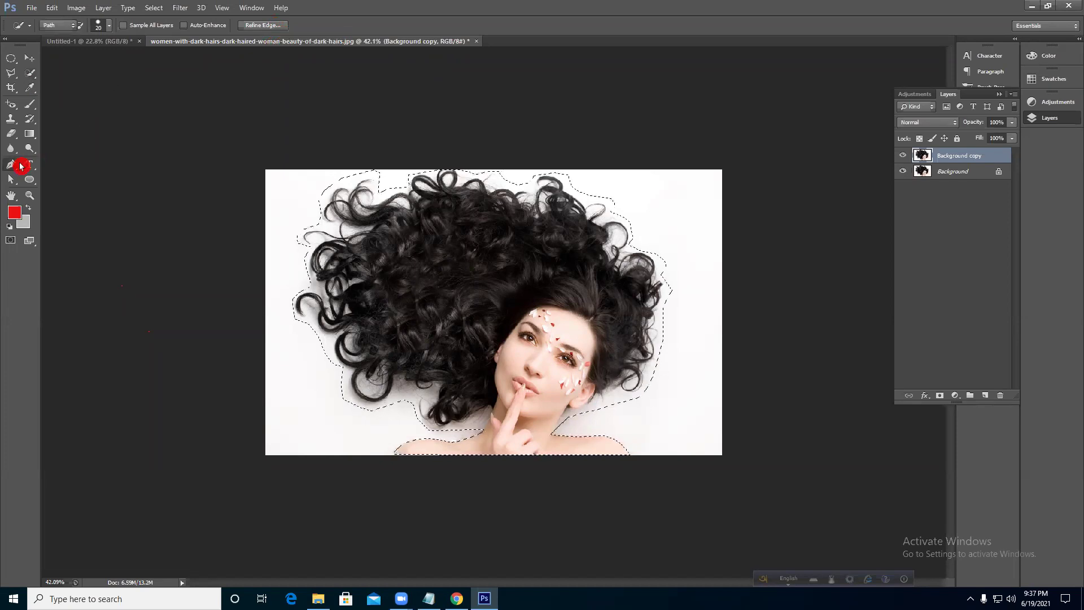
pyautogui.click(153, 7)
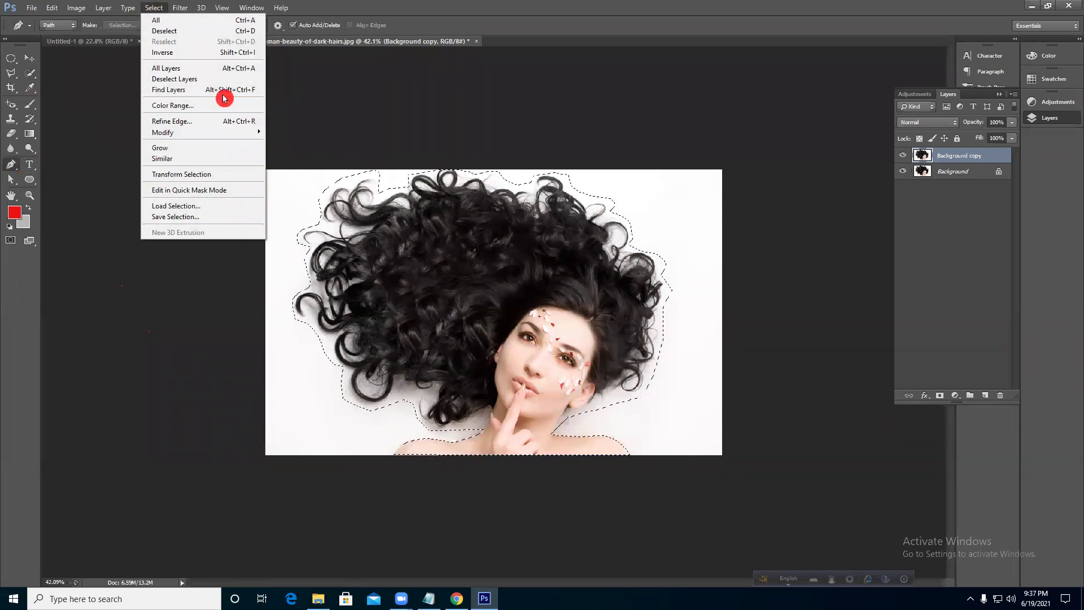
pyautogui.moveTo(252, 131)
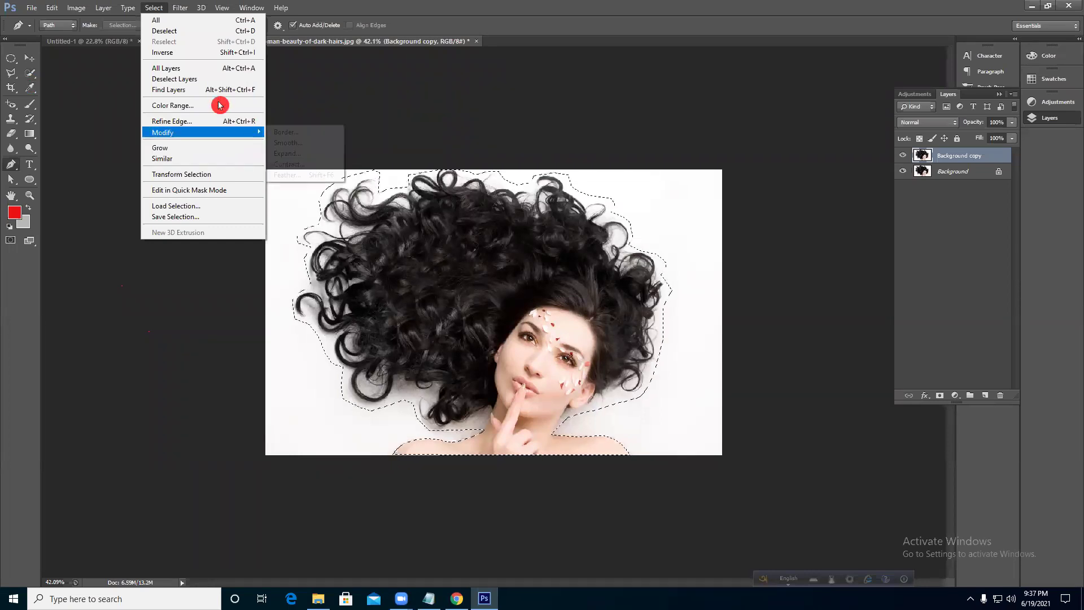
pyautogui.click(154, 10)
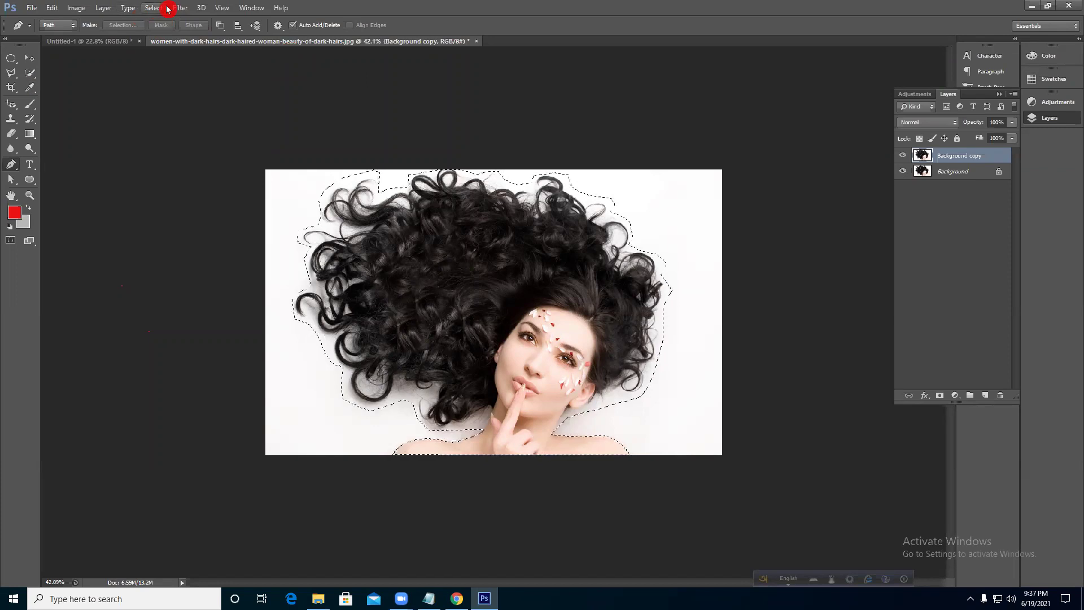
pyautogui.click(284, 158)
pyautogui.hotkey('ctrl', 'shift', 'r')
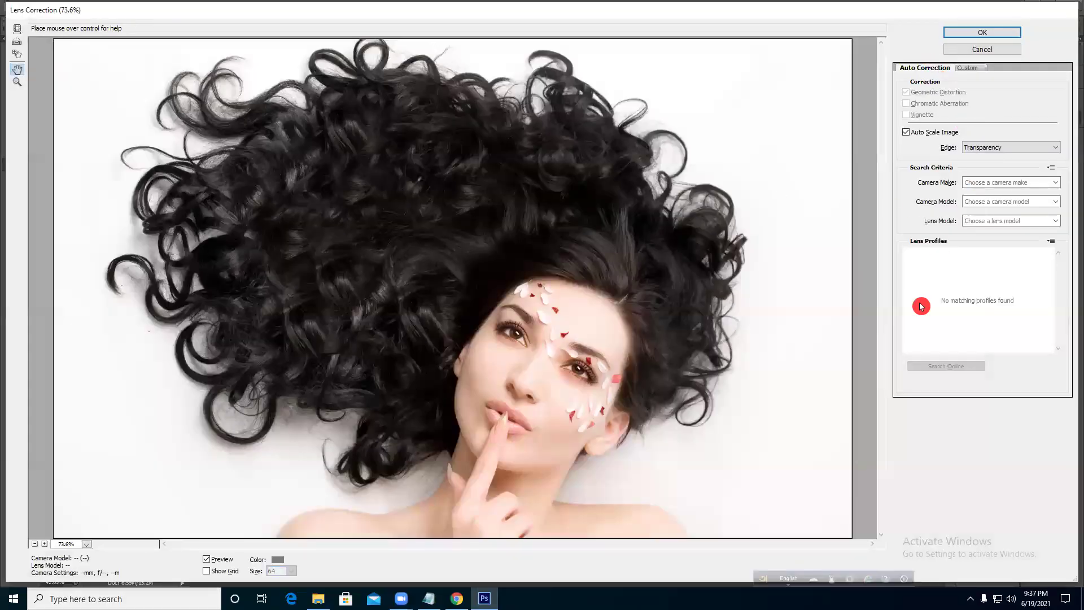
pyautogui.click(988, 49)
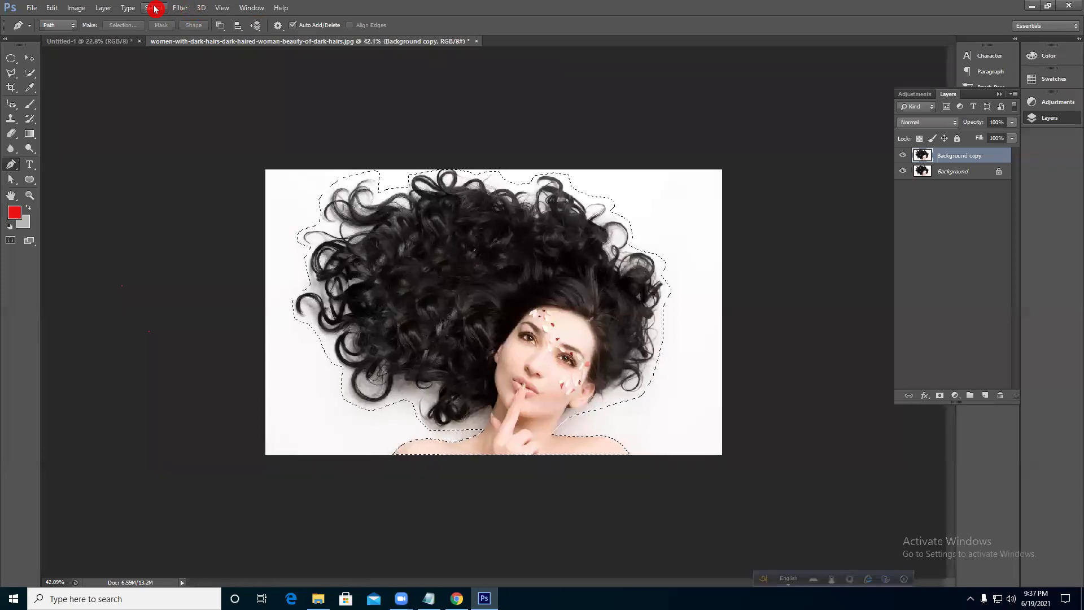
# - Open Refine Edge for the selection around the woman and set its view mode to Overlay
pyautogui.hotkey('ctrl', 'alt', 'r')
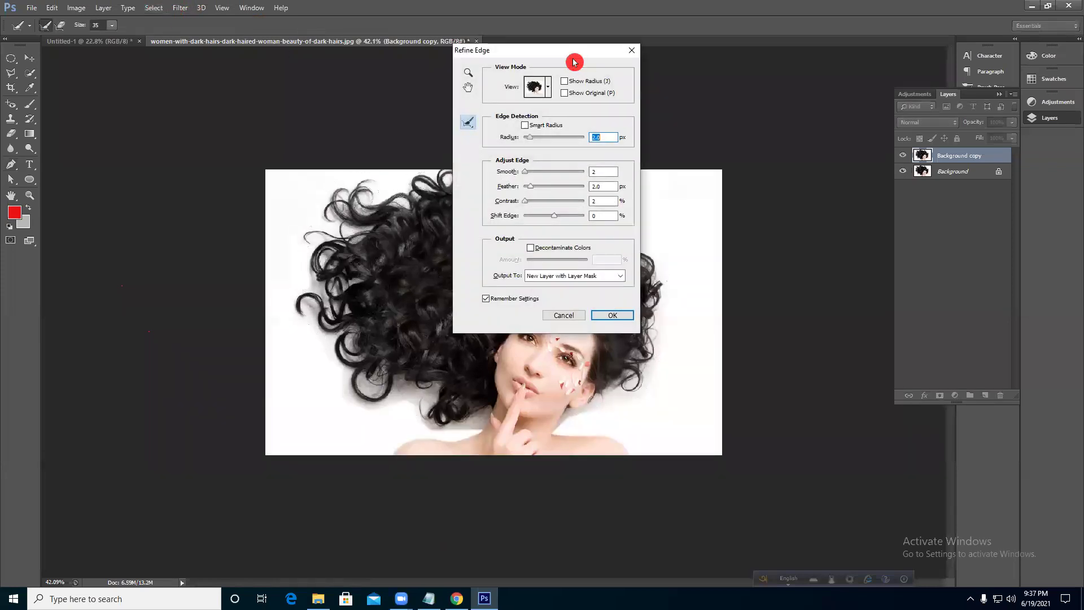
pyautogui.moveTo(546, 54); pyautogui.dragTo(745, 93)
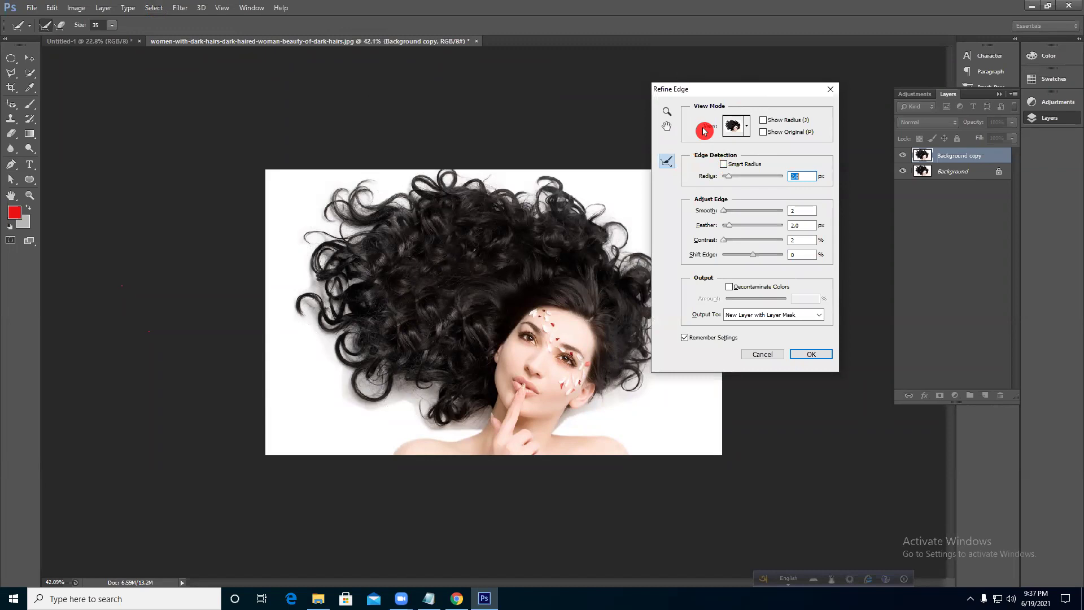
pyautogui.moveTo(733, 97); pyautogui.dragTo(792, 104)
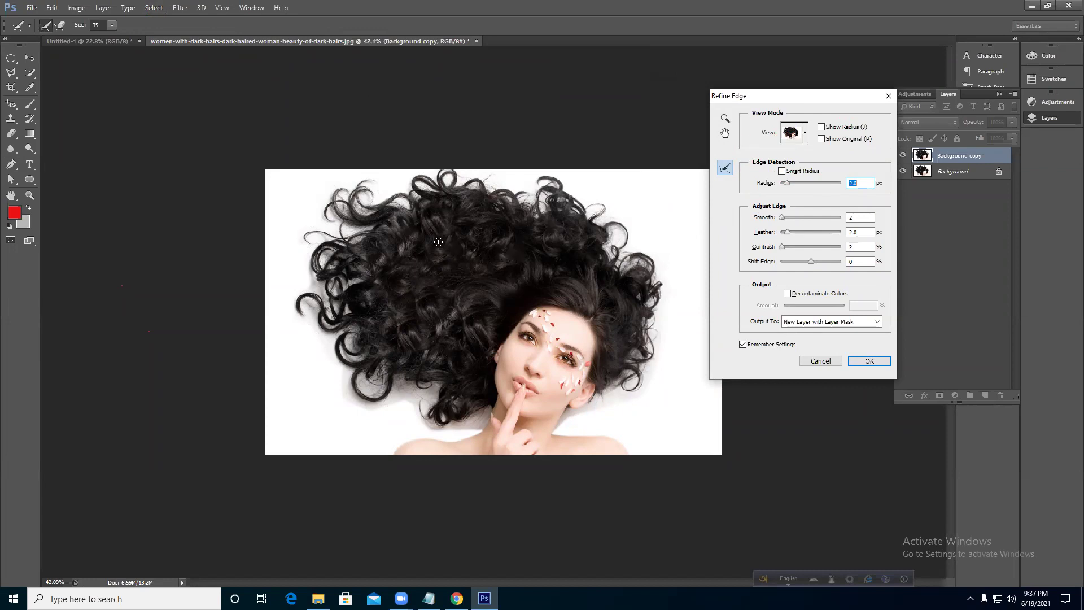
pyautogui.click(805, 132)
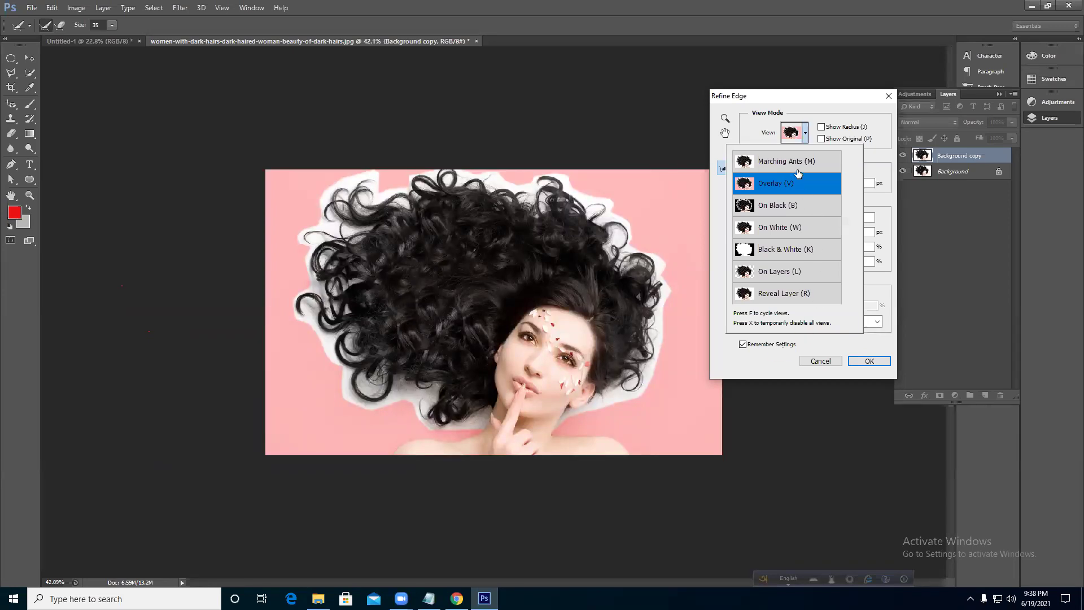
pyautogui.click(779, 204)
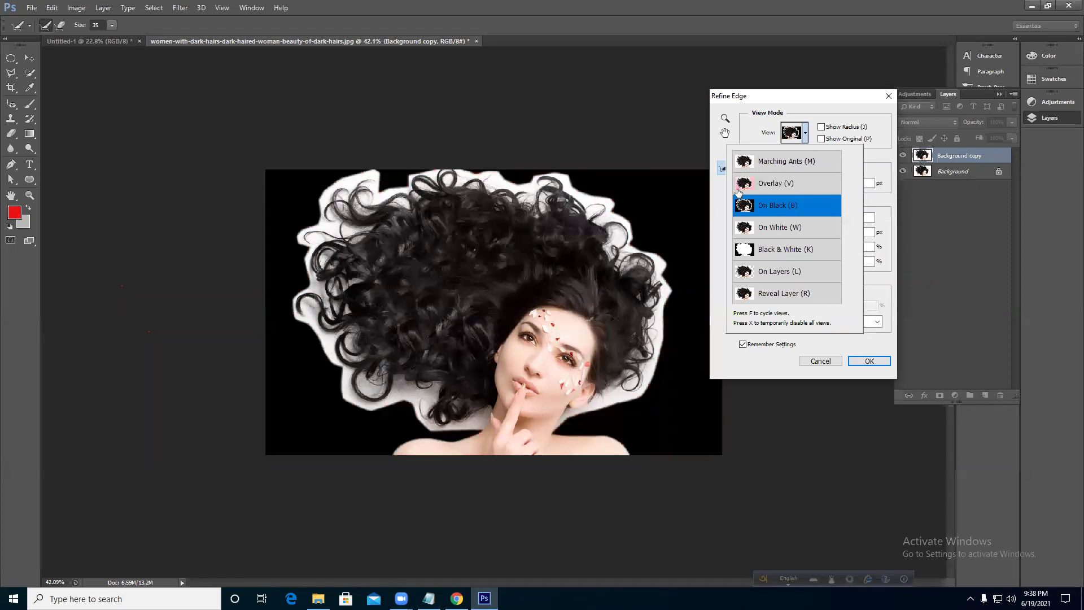
pyautogui.click(805, 134)
pyautogui.click(805, 134)
pyautogui.click(776, 183)
pyautogui.click(808, 135)
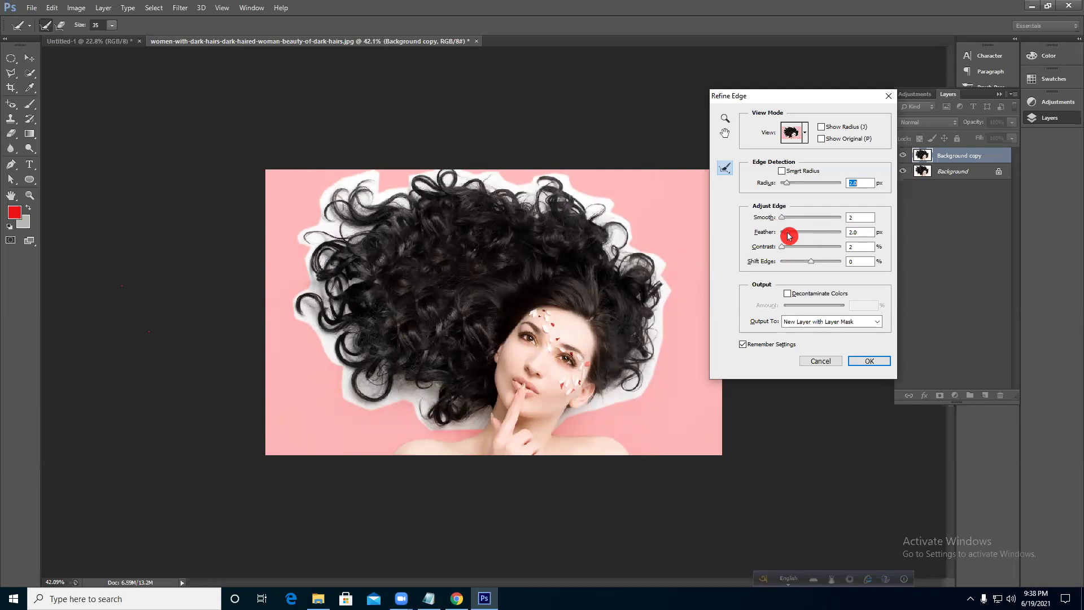
# - Set the selection edge's feather to 0.7 px and its contrast to 7%
pyautogui.moveTo(789, 234); pyautogui.dragTo(785, 236)
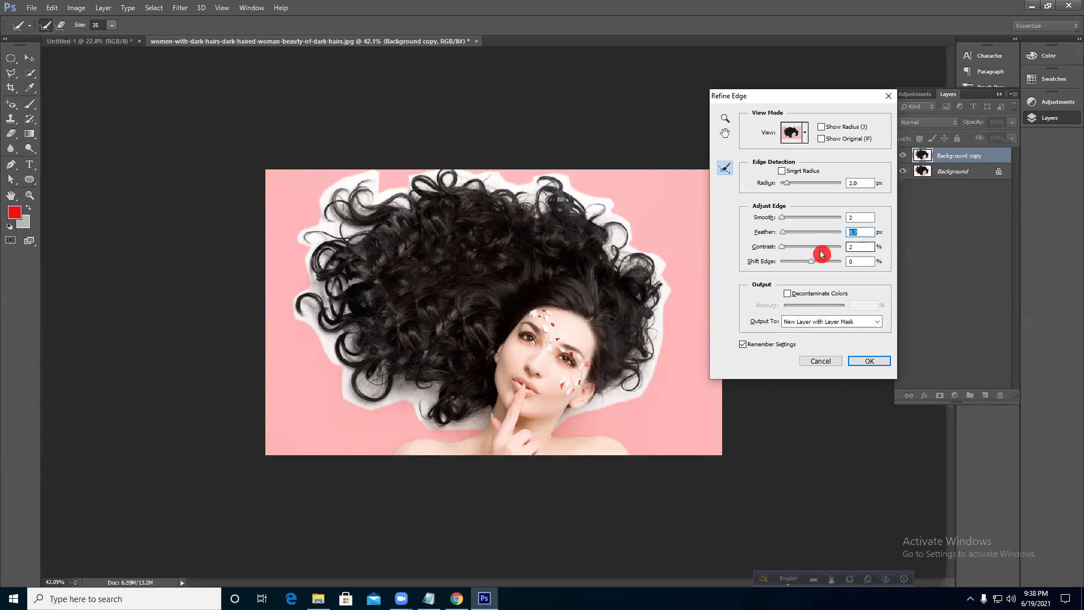
pyautogui.moveTo(784, 250); pyautogui.dragTo(841, 259)
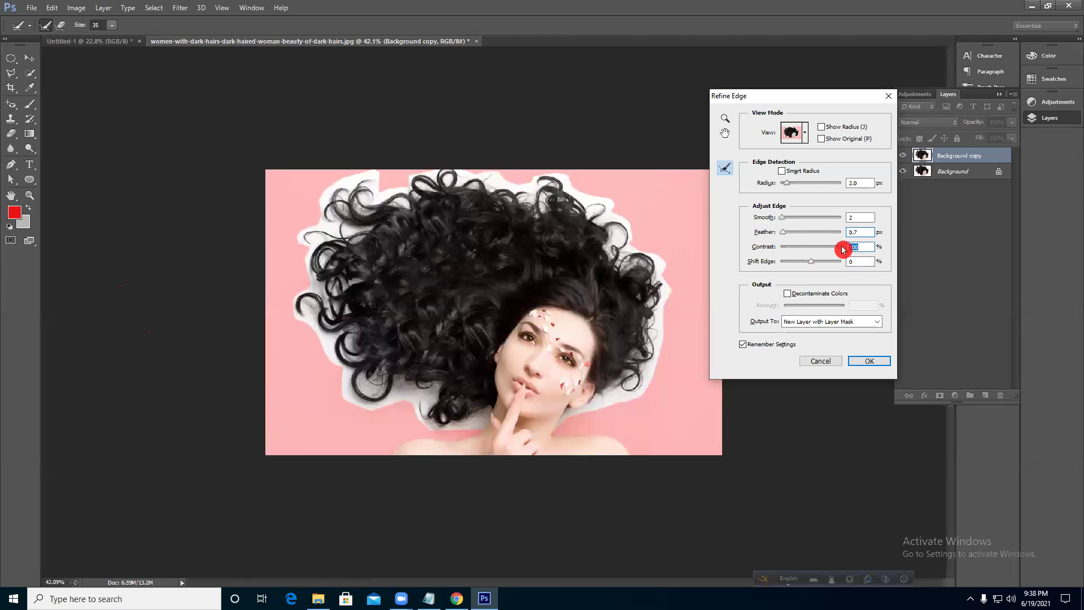
pyautogui.moveTo(841, 247); pyautogui.dragTo(790, 245)
# - Try Decontaminate Colors with an amount of 50% and switch the option back off
pyautogui.click(788, 293)
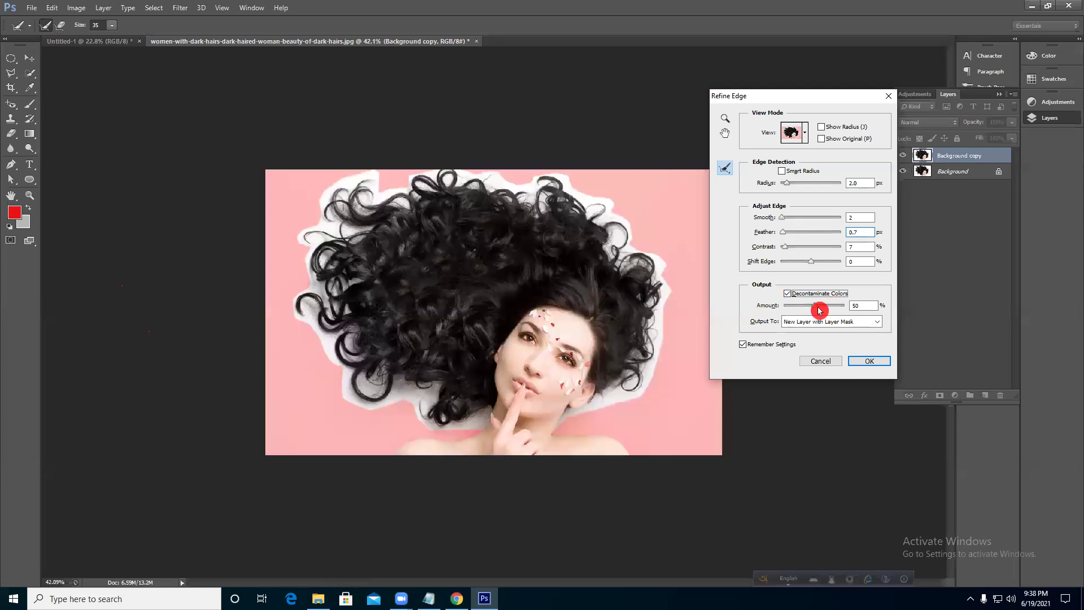
pyautogui.moveTo(816, 308)
pyautogui.mouseDown()
pyautogui.moveTo(787, 314)
pyautogui.moveTo(859, 309)
pyautogui.moveTo(806, 308)
pyautogui.mouseUp()
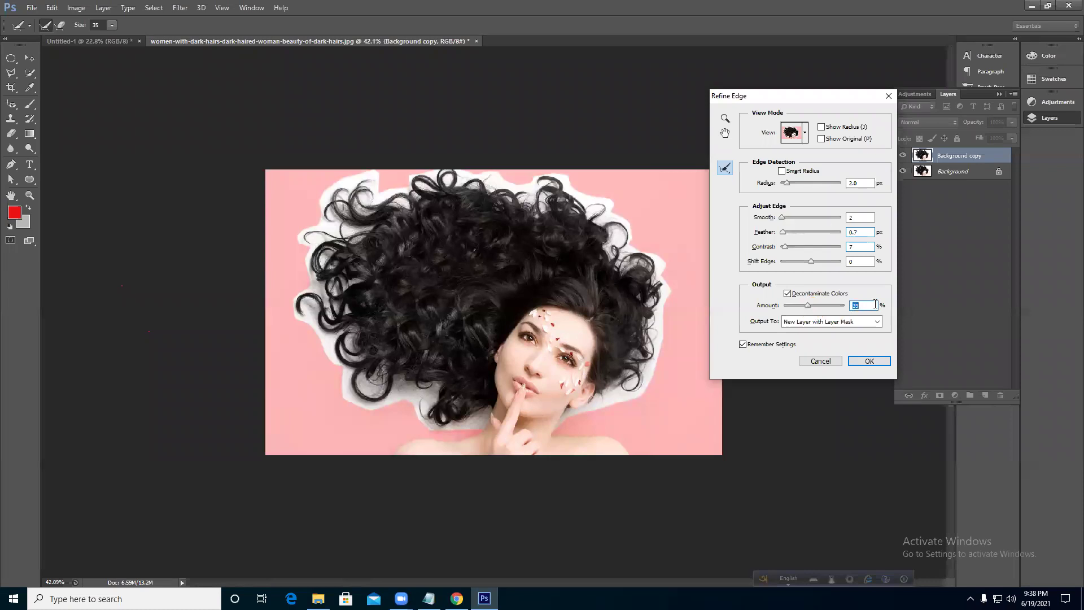
pyautogui.write('5')
pyautogui.moveTo(797, 93); pyautogui.dragTo(796, 78)
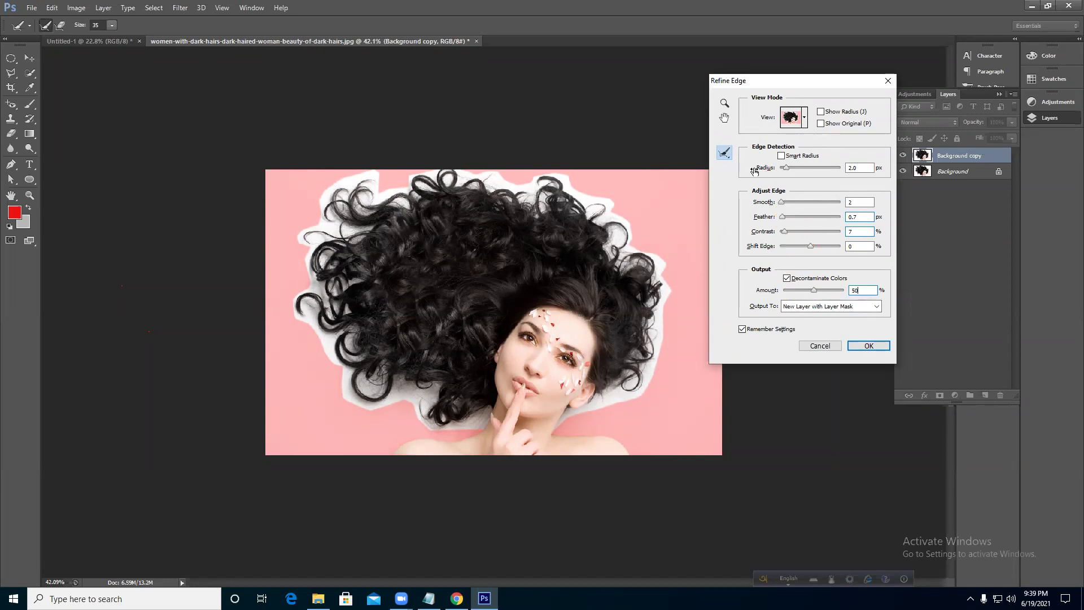
pyautogui.click(787, 278)
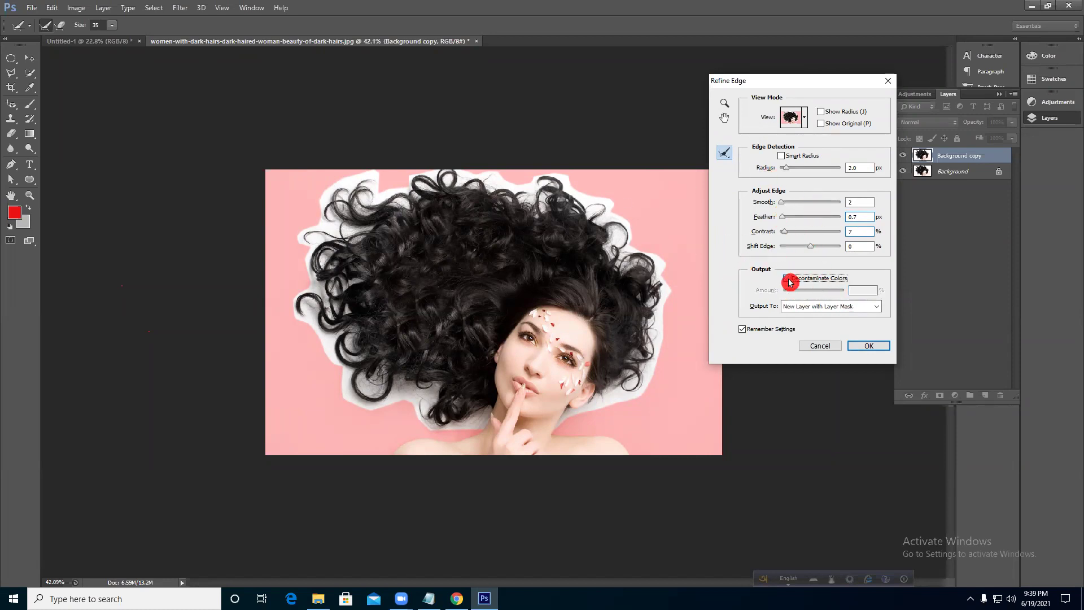
# - Brush around the woman's outer hair edge with the Refine Radius tool at size 90
pyautogui.click(729, 158)
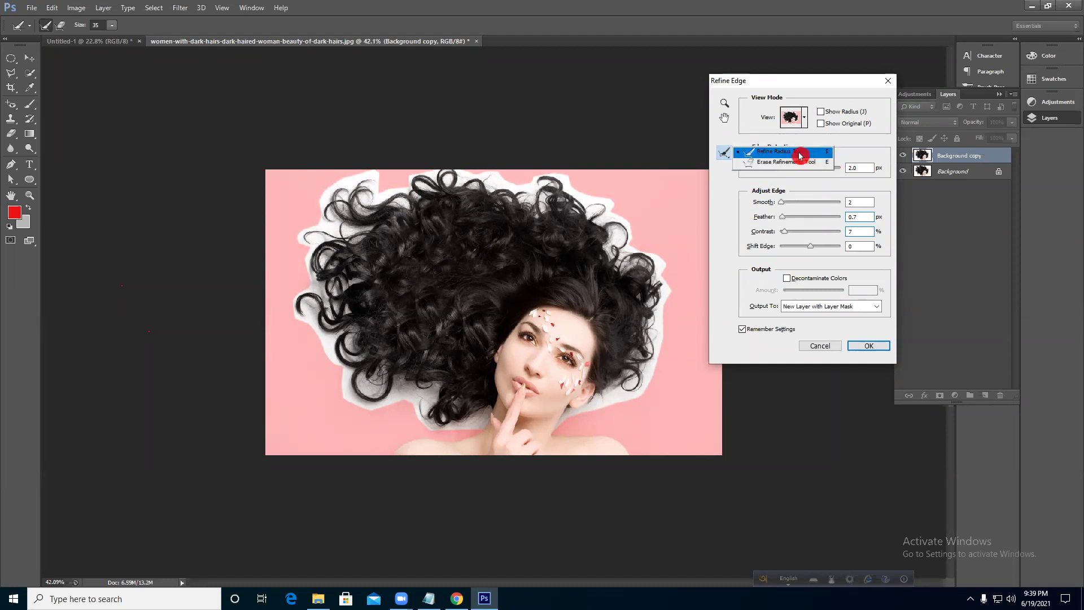
pyautogui.click(799, 155)
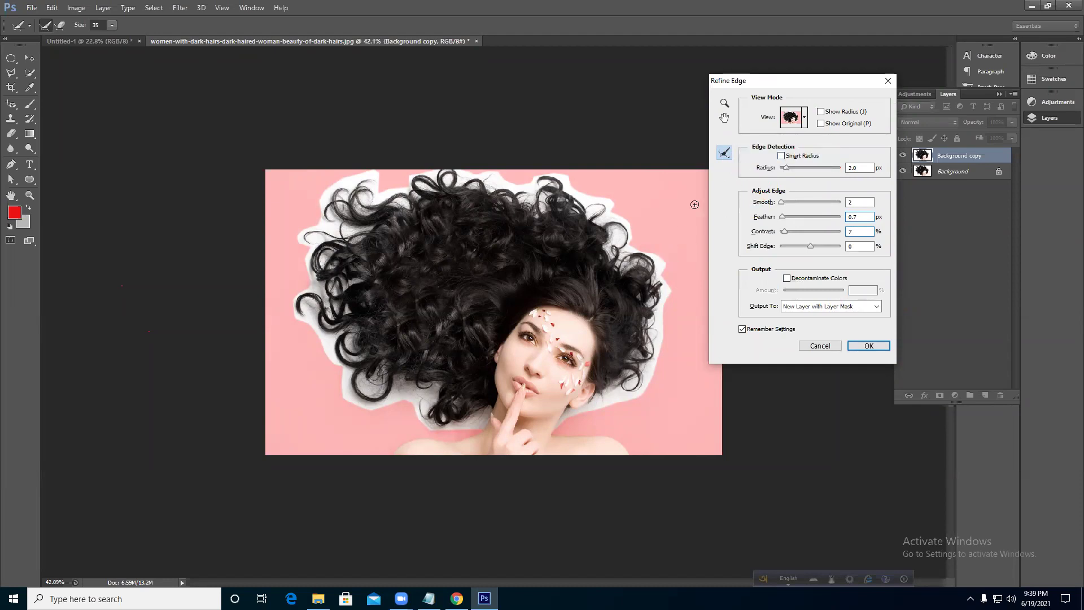
pyautogui.click(113, 26)
pyautogui.moveTo(123, 38)
pyautogui.mouseDown()
pyautogui.moveTo(204, 49)
pyautogui.moveTo(174, 39)
pyautogui.moveTo(140, 48)
pyautogui.mouseUp()
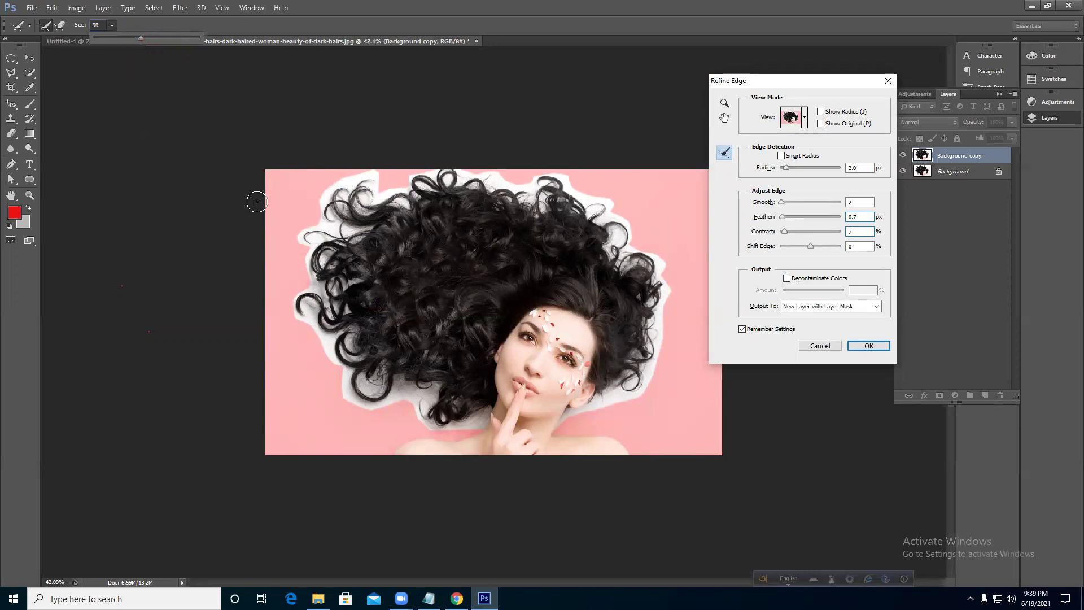
pyautogui.click(112, 24)
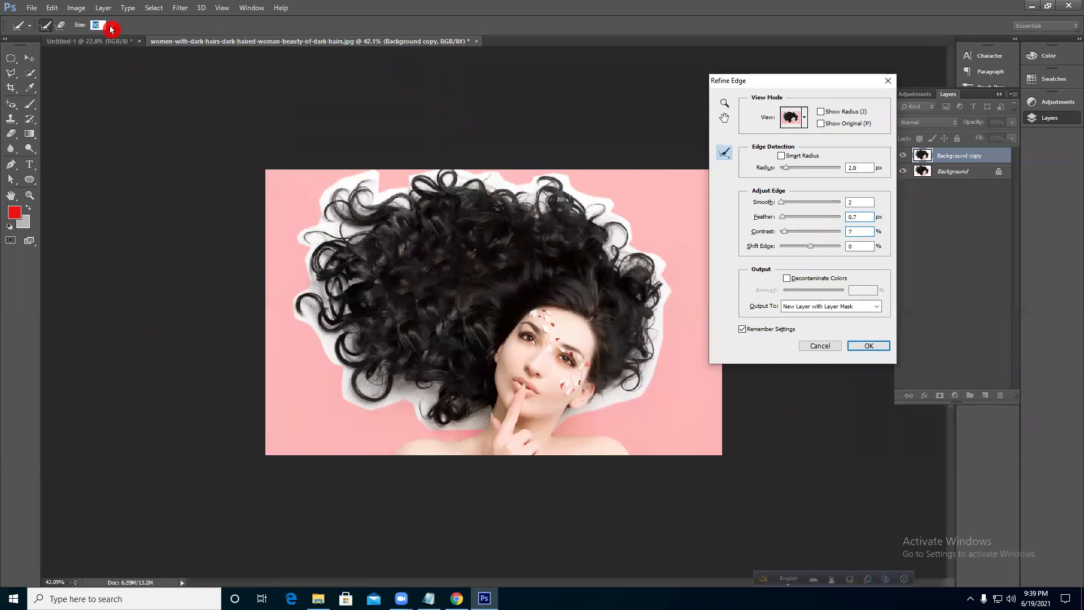
pyautogui.moveTo(367, 412)
pyautogui.mouseDown()
pyautogui.moveTo(342, 384)
pyautogui.moveTo(341, 359)
pyautogui.moveTo(349, 398)
pyautogui.moveTo(337, 346)
pyautogui.moveTo(332, 365)
pyautogui.moveTo(301, 304)
pyautogui.moveTo(305, 336)
pyautogui.moveTo(342, 331)
pyautogui.moveTo(331, 310)
pyautogui.mouseUp()
pyautogui.moveTo(323, 266)
pyautogui.mouseDown()
pyautogui.moveTo(314, 229)
pyautogui.moveTo(333, 202)
pyautogui.moveTo(441, 202)
pyautogui.moveTo(362, 191)
pyautogui.moveTo(387, 180)
pyautogui.moveTo(372, 185)
pyautogui.moveTo(508, 181)
pyautogui.moveTo(497, 155)
pyautogui.moveTo(590, 221)
pyautogui.moveTo(585, 189)
pyautogui.moveTo(620, 221)
pyautogui.moveTo(615, 242)
pyautogui.moveTo(553, 182)
pyautogui.moveTo(601, 220)
pyautogui.moveTo(641, 285)
pyautogui.moveTo(621, 249)
pyautogui.moveTo(650, 260)
pyautogui.moveTo(668, 306)
pyautogui.moveTo(651, 402)
pyautogui.moveTo(650, 370)
pyautogui.mouseUp()
pyautogui.moveTo(660, 321)
pyautogui.mouseDown()
pyautogui.moveTo(637, 384)
pyautogui.moveTo(661, 359)
pyautogui.moveTo(657, 348)
pyautogui.moveTo(613, 411)
pyautogui.moveTo(598, 399)
pyautogui.moveTo(568, 410)
pyautogui.moveTo(573, 421)
pyautogui.moveTo(593, 394)
pyautogui.mouseUp()
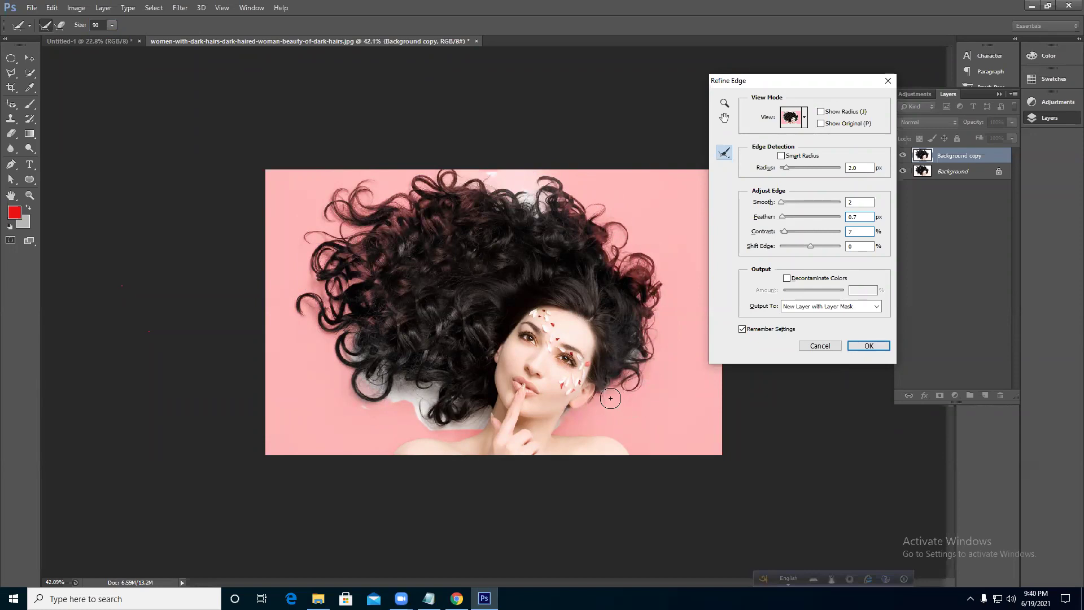
pyautogui.moveTo(633, 389)
pyautogui.mouseDown()
pyautogui.moveTo(656, 301)
pyautogui.moveTo(665, 359)
pyautogui.moveTo(677, 357)
pyautogui.moveTo(637, 245)
pyautogui.moveTo(656, 288)
pyautogui.moveTo(549, 189)
pyautogui.moveTo(482, 173)
pyautogui.mouseUp()
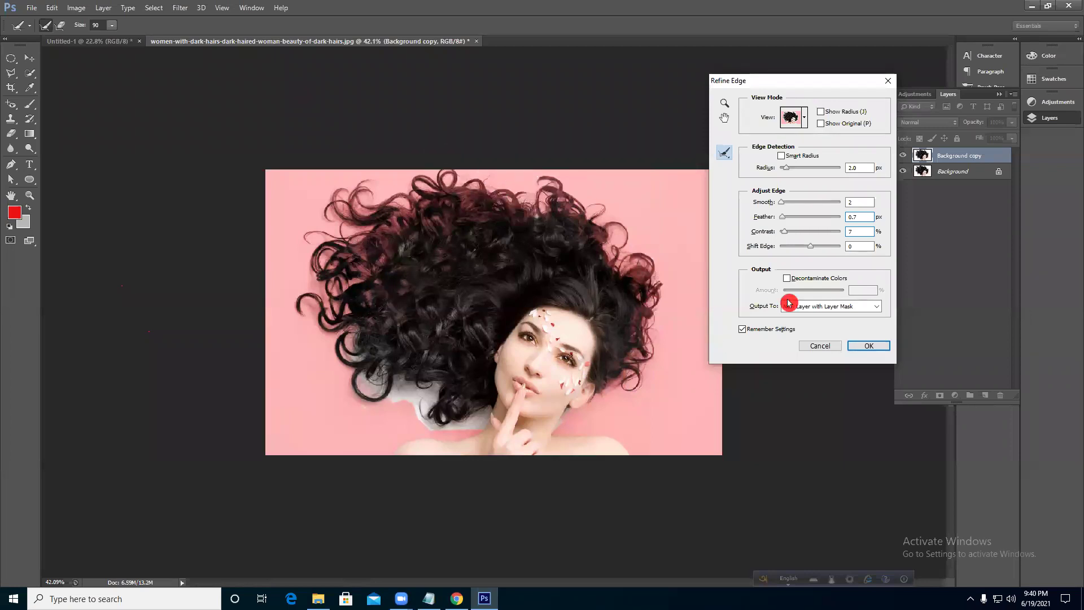
# - Set the edge shift to 0% and brush the Refine Radius tool along the lower hair edge
pyautogui.moveTo(810, 246)
pyautogui.mouseDown()
pyautogui.moveTo(787, 246)
pyautogui.moveTo(804, 247)
pyautogui.mouseUp()
pyautogui.write('0')
pyautogui.moveTo(444, 424)
pyautogui.mouseDown()
pyautogui.moveTo(406, 378)
pyautogui.moveTo(423, 423)
pyautogui.moveTo(383, 357)
pyautogui.mouseUp()
pyautogui.moveTo(411, 407)
pyautogui.mouseDown()
pyautogui.moveTo(346, 366)
pyautogui.moveTo(383, 413)
pyautogui.moveTo(367, 404)
pyautogui.moveTo(434, 424)
pyautogui.moveTo(493, 408)
pyautogui.mouseUp()
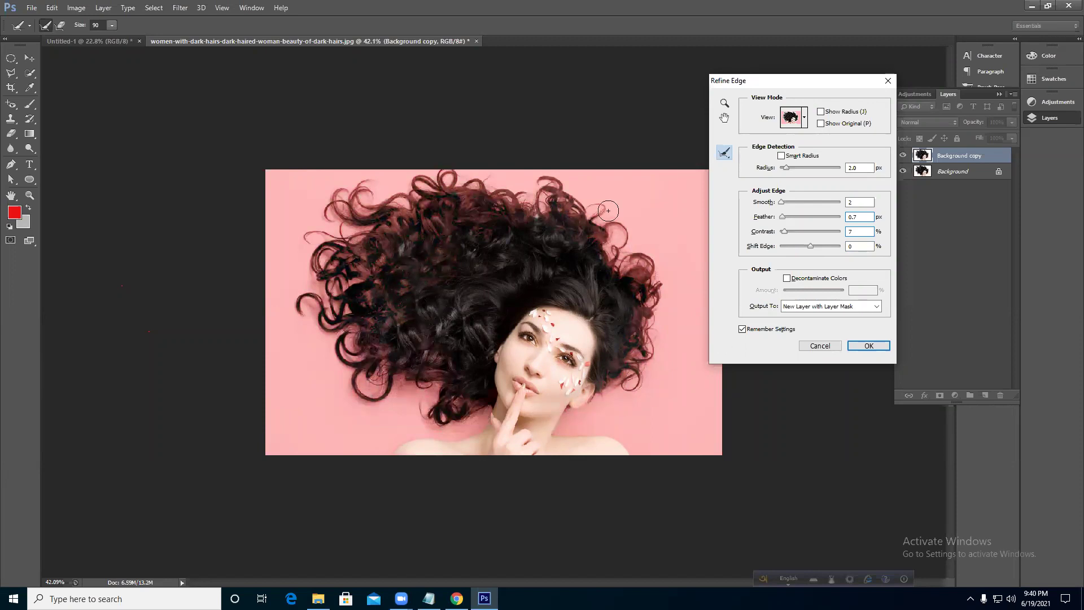
# - Shift the selection edge to +27% and refine the curls along the upper and left side of the hair
pyautogui.moveTo(812, 249); pyautogui.dragTo(819, 249)
pyautogui.moveTo(524, 183)
pyautogui.mouseDown()
pyautogui.moveTo(539, 223)
pyautogui.moveTo(577, 242)
pyautogui.moveTo(496, 197)
pyautogui.moveTo(418, 182)
pyautogui.mouseUp()
pyautogui.moveTo(447, 192)
pyautogui.mouseDown()
pyautogui.moveTo(423, 184)
pyautogui.moveTo(376, 198)
pyautogui.mouseUp()
pyautogui.moveTo(348, 254)
pyautogui.mouseDown()
pyautogui.moveTo(363, 238)
pyautogui.moveTo(300, 238)
pyautogui.mouseUp()
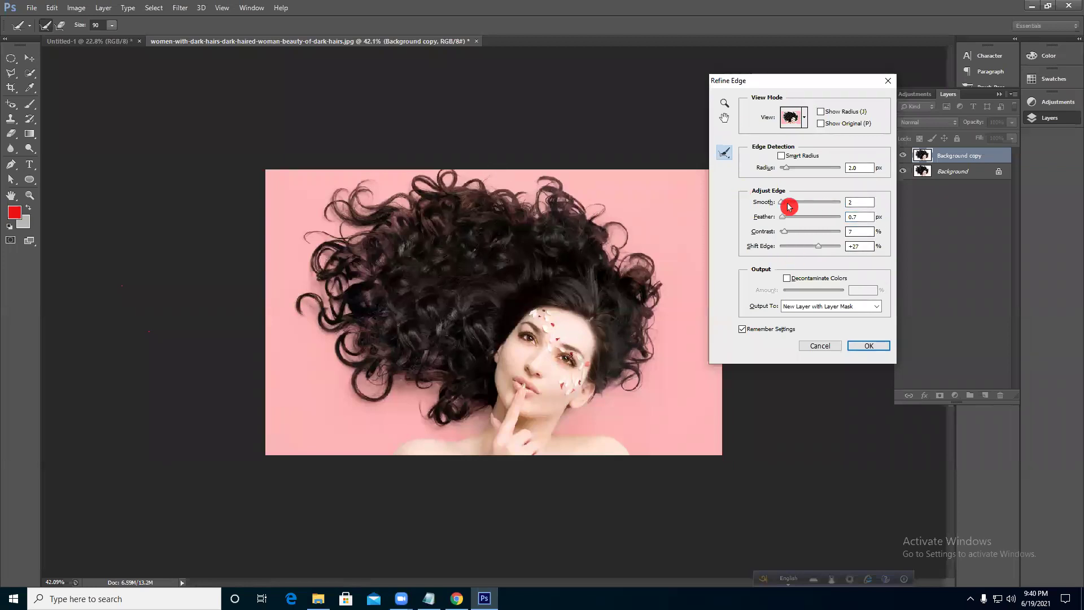
# - Enable Decontaminate Colors at 70% and set the selection's edge shift to +33% and its contrast to 5%
pyautogui.click(791, 279)
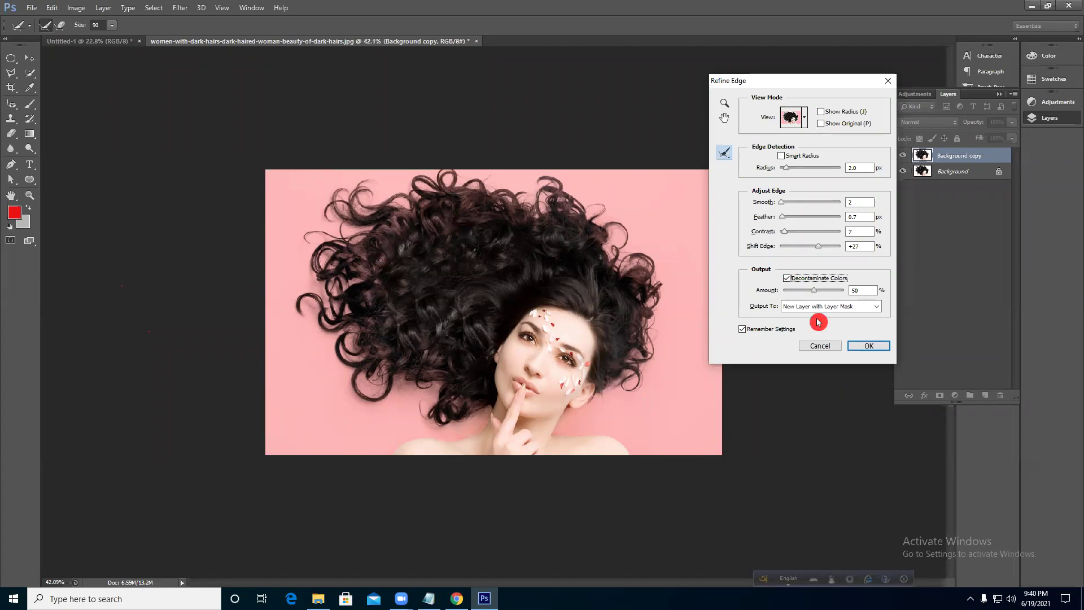
pyautogui.moveTo(815, 292); pyautogui.dragTo(825, 292)
pyautogui.moveTo(822, 251); pyautogui.dragTo(822, 251)
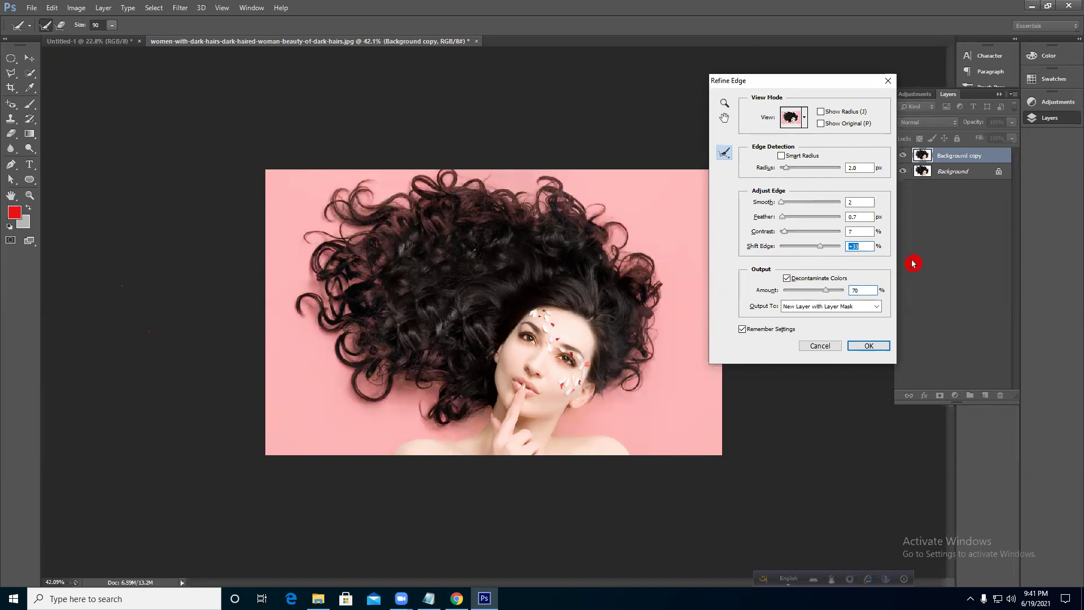
pyautogui.moveTo(783, 233); pyautogui.dragTo(774, 233)
pyautogui.click(784, 237)
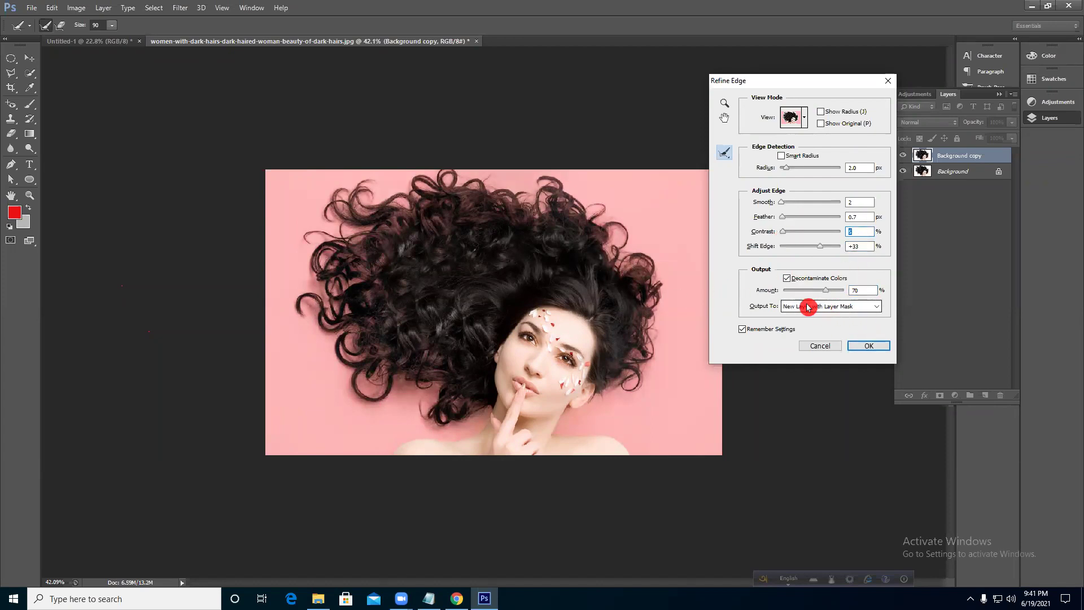
# - Output the refined selection to a new layer with layer mask and hide the Background layer
pyautogui.moveTo(824, 82); pyautogui.dragTo(340, 104)
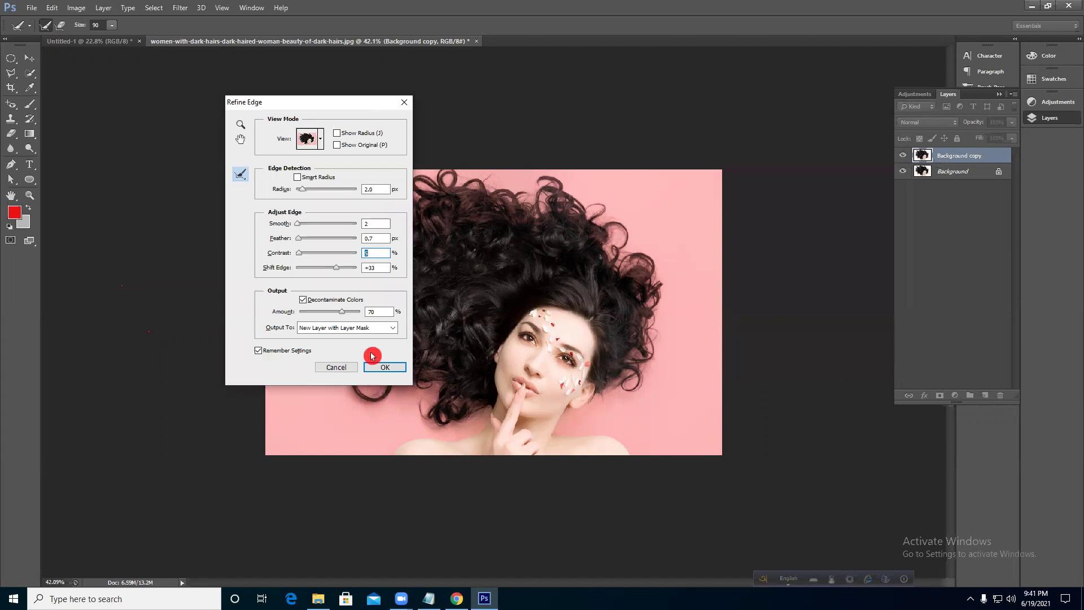
pyautogui.click(334, 328)
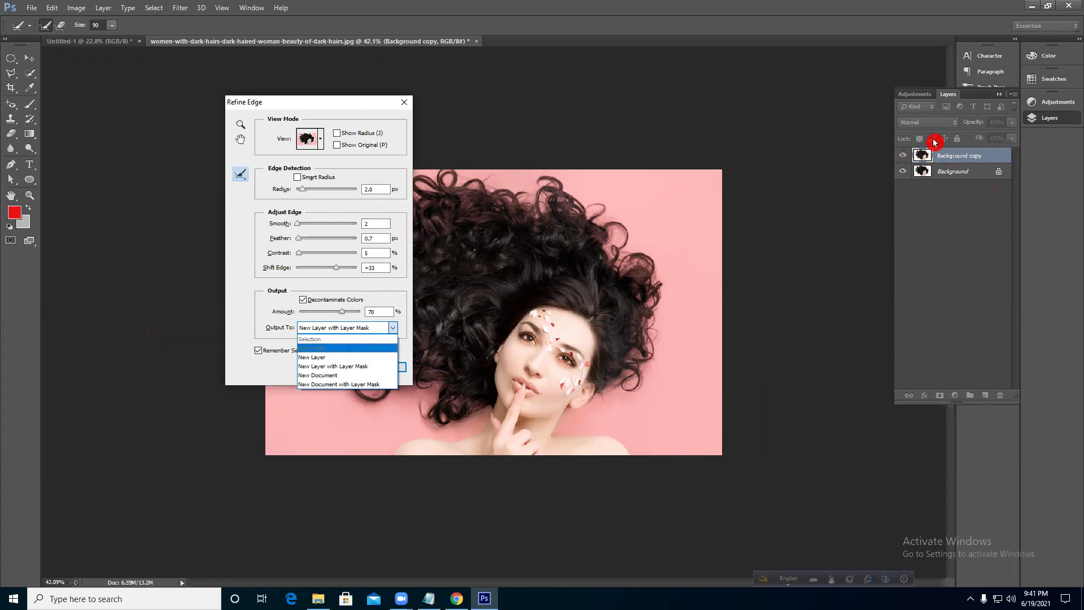
pyautogui.click(347, 366)
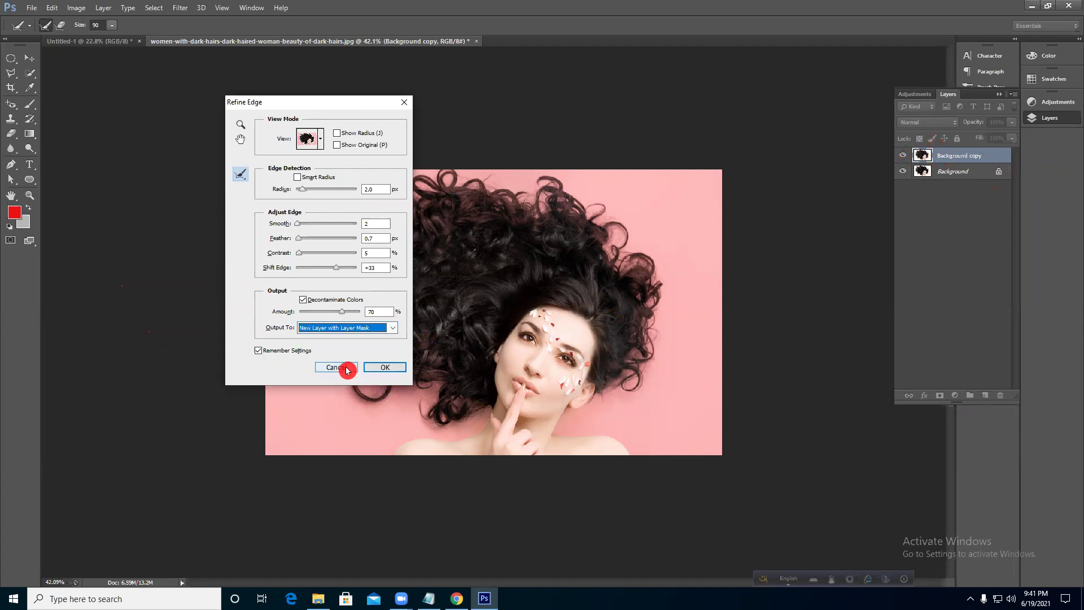
pyautogui.click(389, 369)
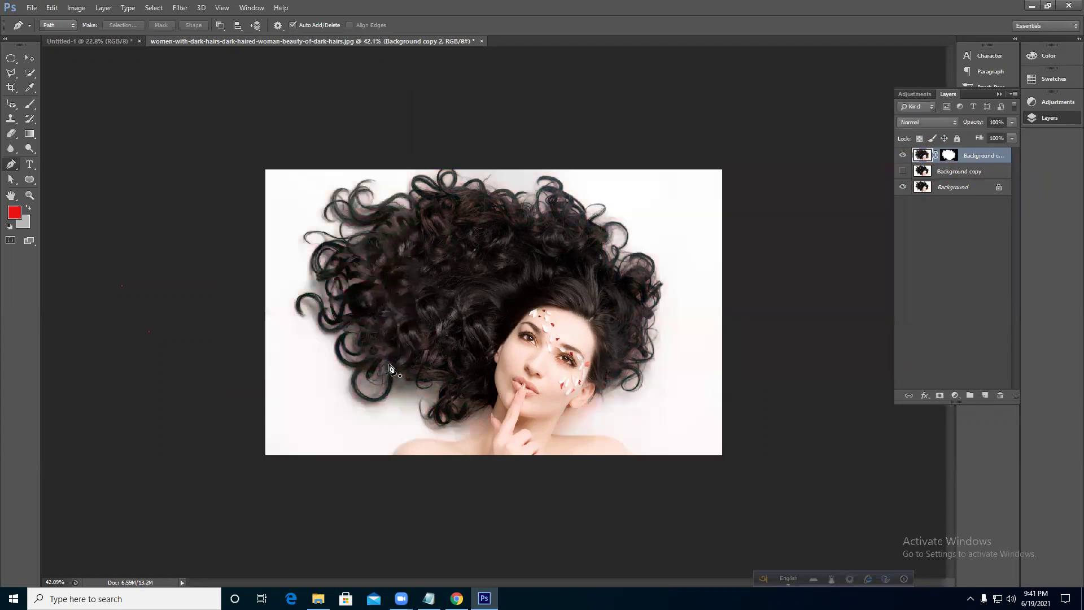
pyautogui.click(903, 187)
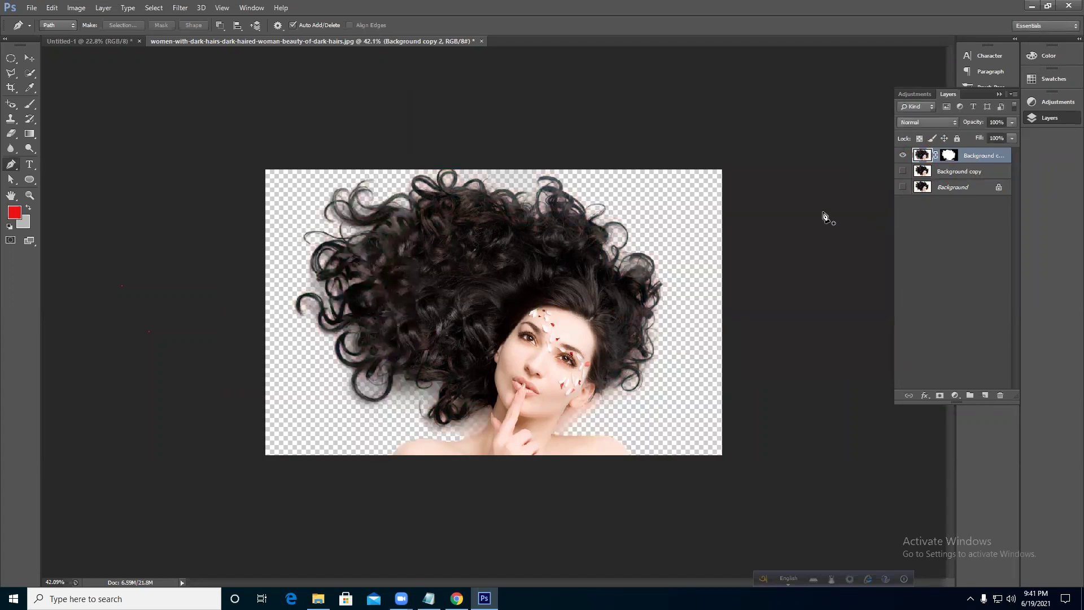
# - Try brushing black and white on the cutout's layer mask along the right-hand curls, undoing each stroke
pyautogui.click(949, 155)
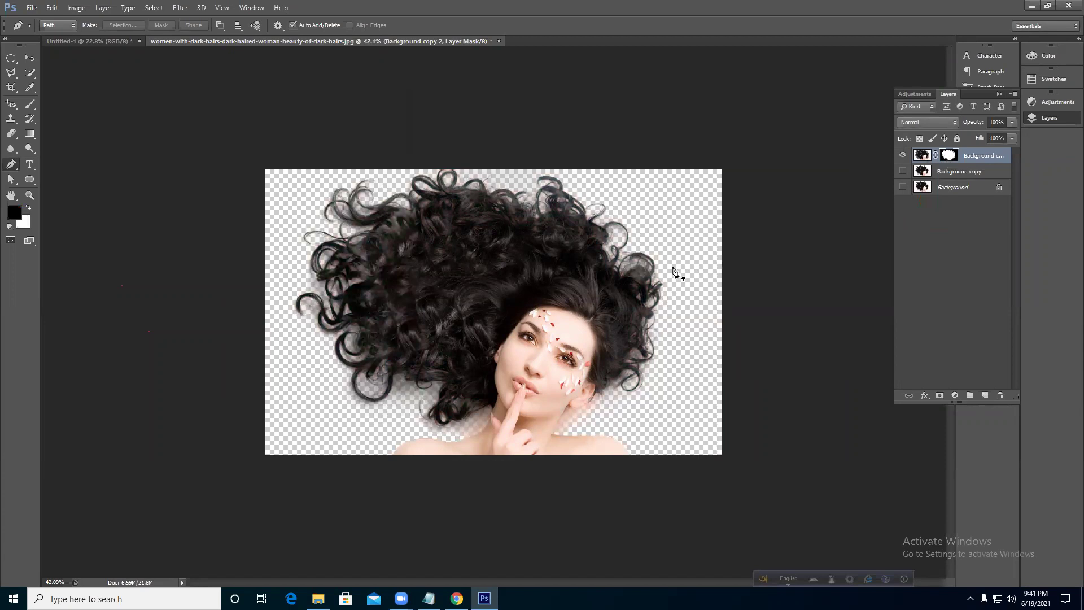
pyautogui.click(30, 104)
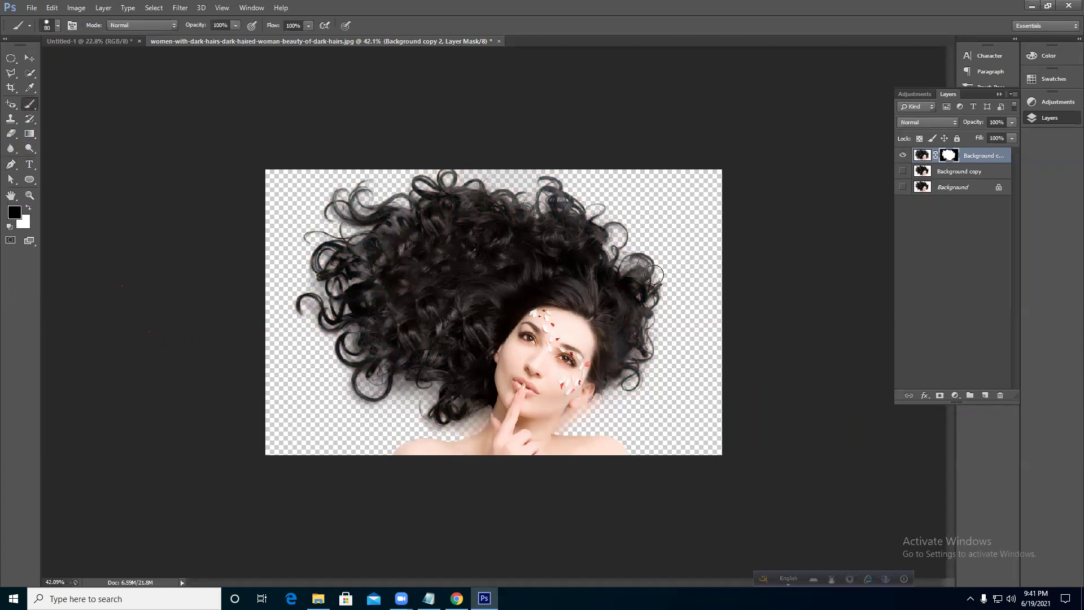
pyautogui.moveTo(654, 275); pyautogui.dragTo(634, 260)
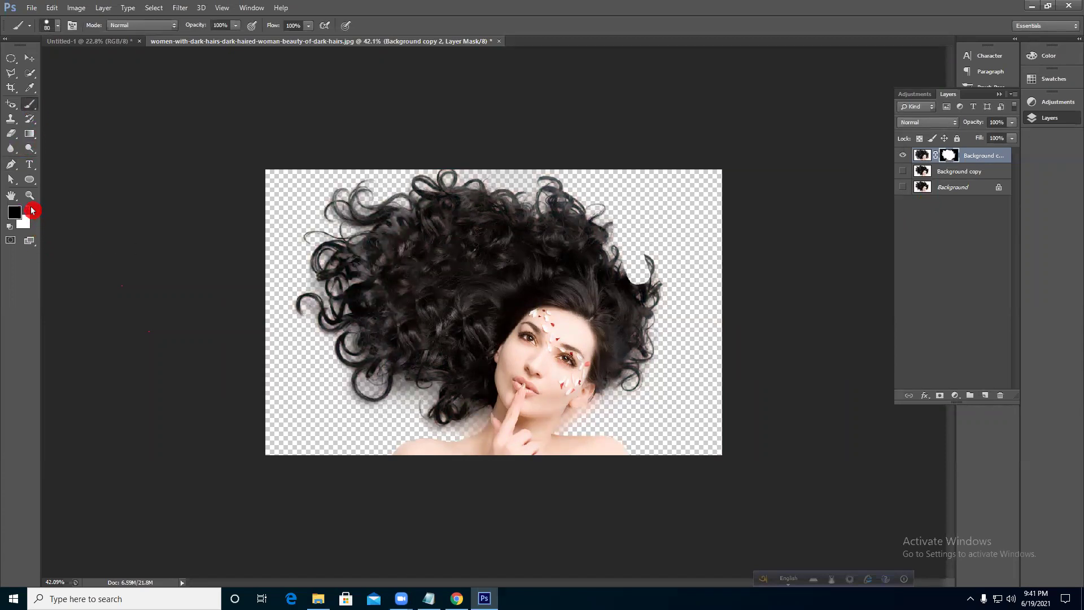
pyautogui.hotkey('ctrl', 'z')
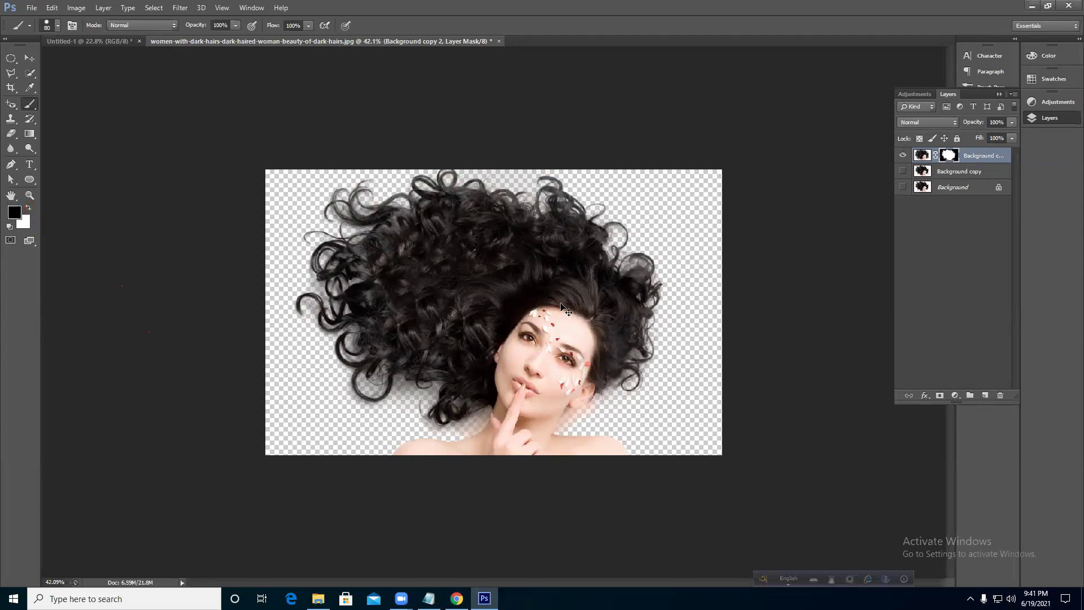
pyautogui.click(30, 212)
pyautogui.moveTo(649, 257)
pyautogui.mouseDown()
pyautogui.moveTo(647, 201)
pyautogui.moveTo(618, 233)
pyautogui.moveTo(569, 207)
pyautogui.moveTo(599, 183)
pyautogui.mouseUp()
pyautogui.hotkey('ctrl', 'z')
# - Lighten the left and lower curls on the cutout layer using the Dodge tool with Midtones range and 100% exposure
pyautogui.scroll(5, 686, 189)
pyautogui.scroll(-1, 682, 179)
pyautogui.scroll(-1, 682, 179)
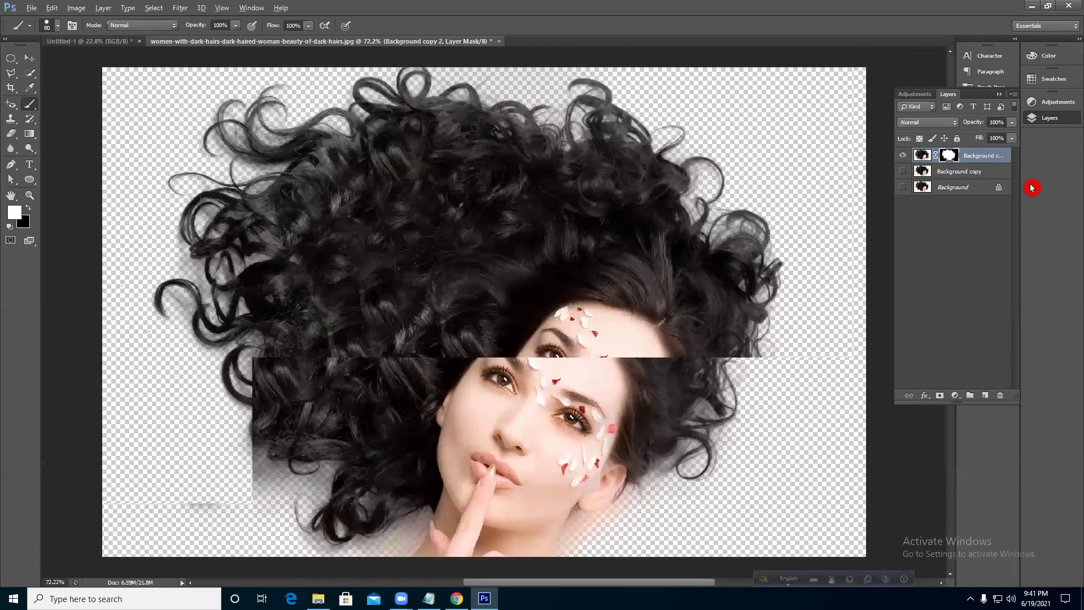
pyautogui.click(923, 155)
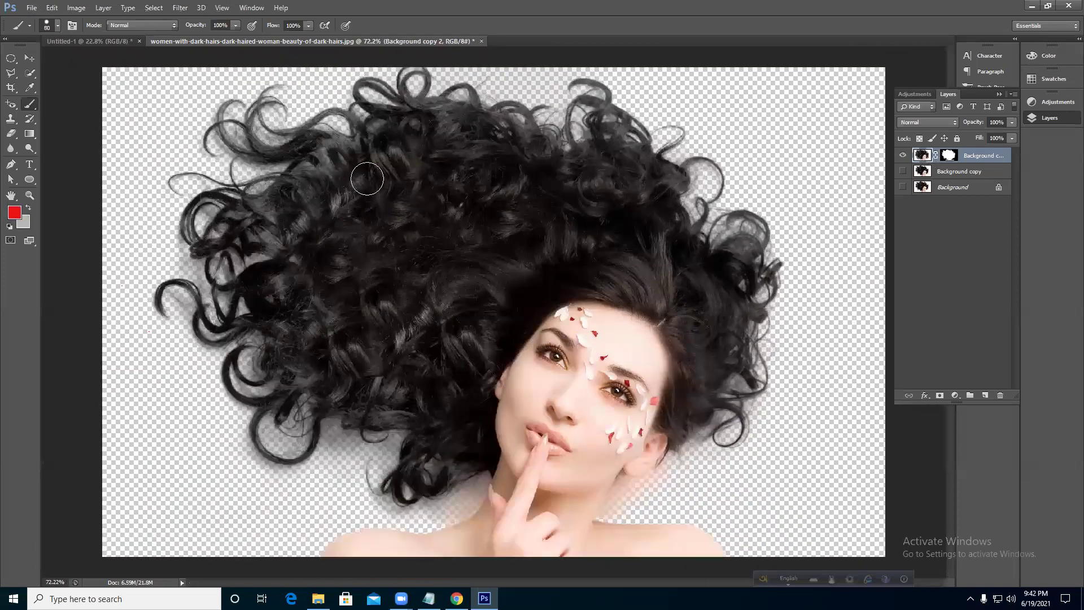
pyautogui.scroll(4, 276, 220)
pyautogui.scroll(-4, 345, 141)
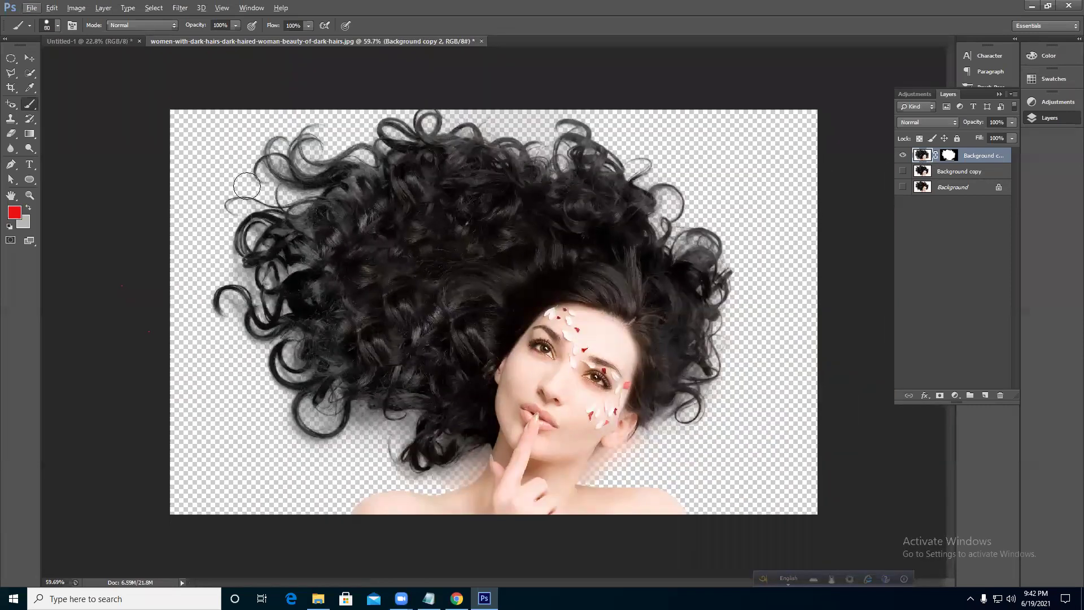
pyautogui.moveTo(29, 148); pyautogui.dragTo(78, 148)
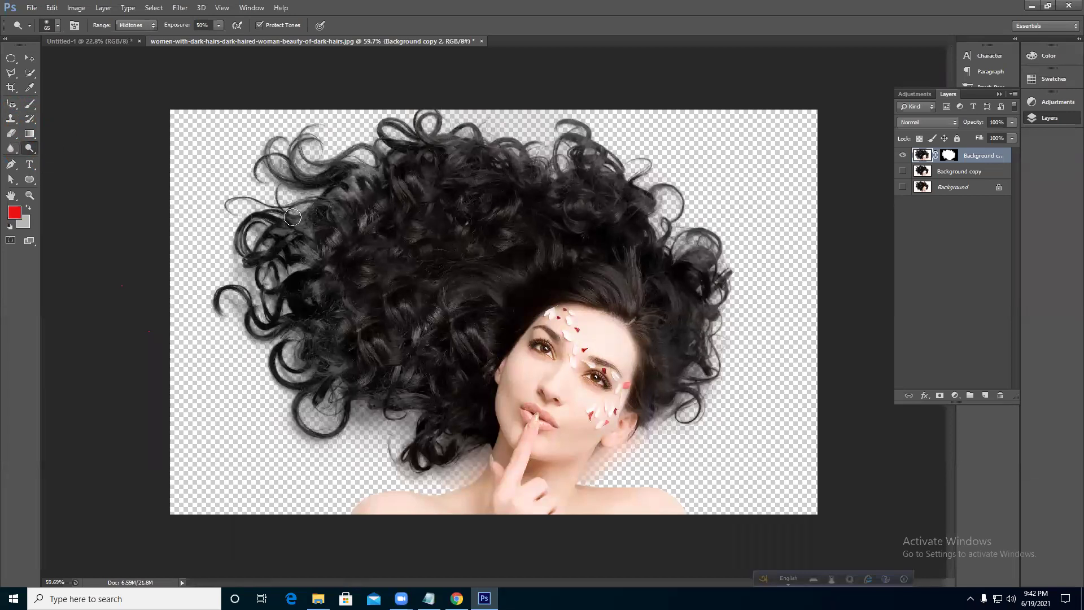
pyautogui.moveTo(216, 25); pyautogui.dragTo(302, 49)
pyautogui.moveTo(354, 174)
pyautogui.mouseDown()
pyautogui.moveTo(314, 171)
pyautogui.moveTo(375, 208)
pyautogui.moveTo(311, 211)
pyautogui.mouseUp()
pyautogui.moveTo(319, 261)
pyautogui.mouseDown()
pyautogui.moveTo(289, 301)
pyautogui.moveTo(253, 300)
pyautogui.moveTo(266, 318)
pyautogui.moveTo(249, 317)
pyautogui.moveTo(296, 325)
pyautogui.moveTo(337, 350)
pyautogui.mouseUp()
pyautogui.moveTo(320, 404)
pyautogui.mouseDown()
pyautogui.moveTo(357, 387)
pyautogui.moveTo(345, 381)
pyautogui.moveTo(423, 412)
pyautogui.moveTo(380, 388)
pyautogui.moveTo(435, 389)
pyautogui.moveTo(413, 397)
pyautogui.mouseUp()
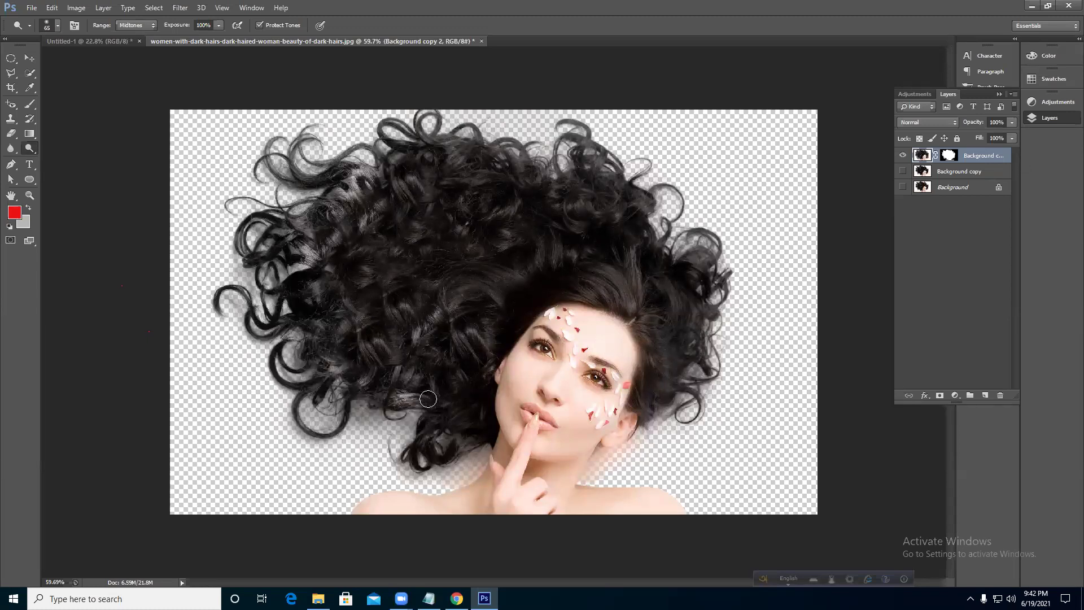
# - Switch to the Sponge tool in Desaturate mode and set its flow to 100%
pyautogui.click(25, 147)
pyautogui.rightClick(29, 148)
pyautogui.click(73, 170)
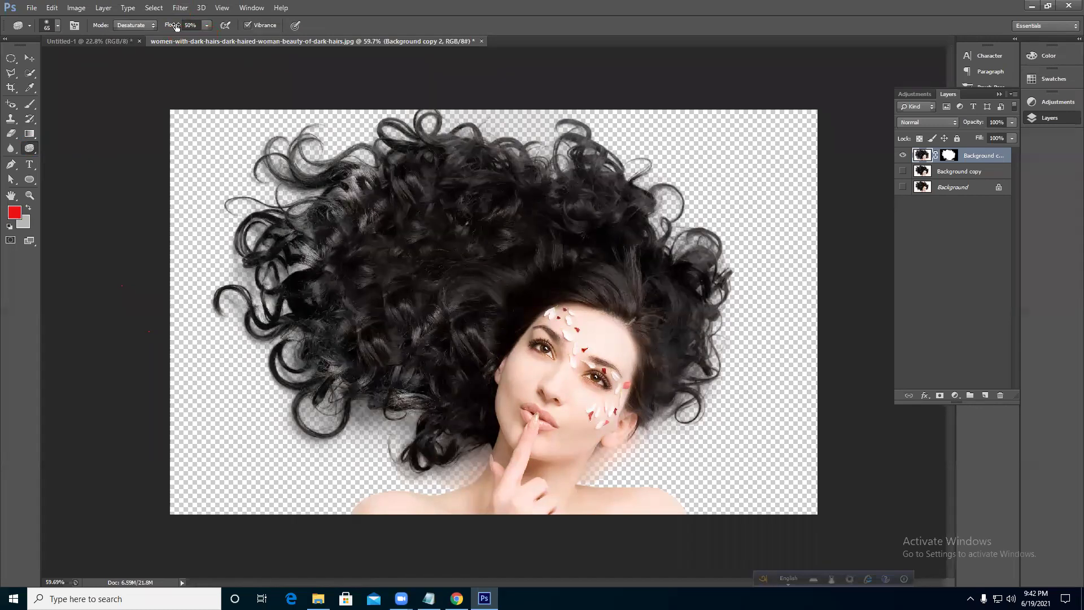
pyautogui.moveTo(168, 26); pyautogui.dragTo(318, 148)
# - Close the curly-haired woman's photo without saving the changes
pyautogui.scroll(-3, 593, 192)
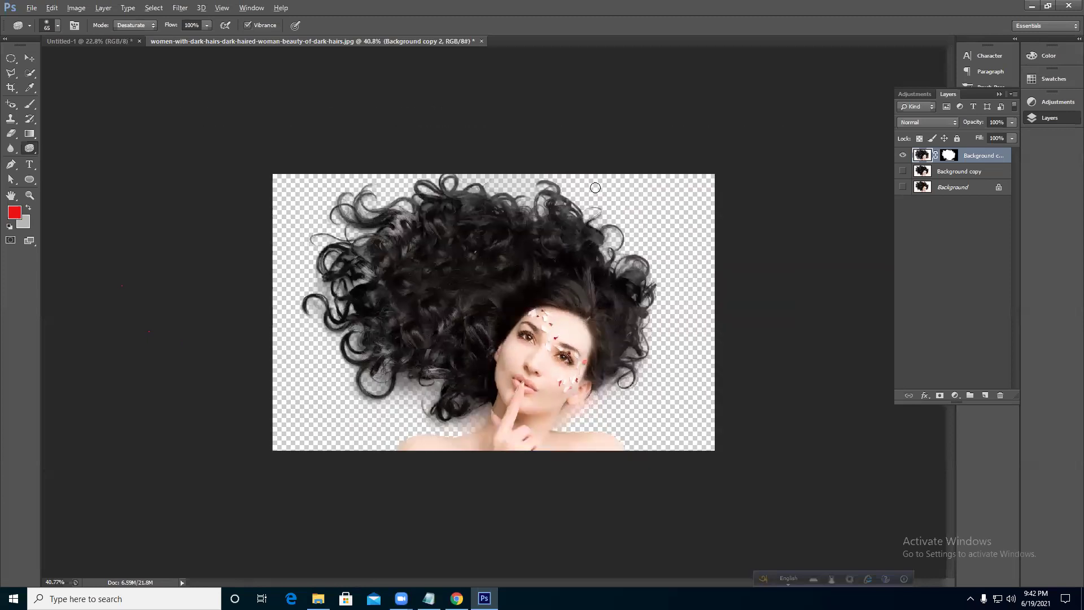
pyautogui.click(482, 42)
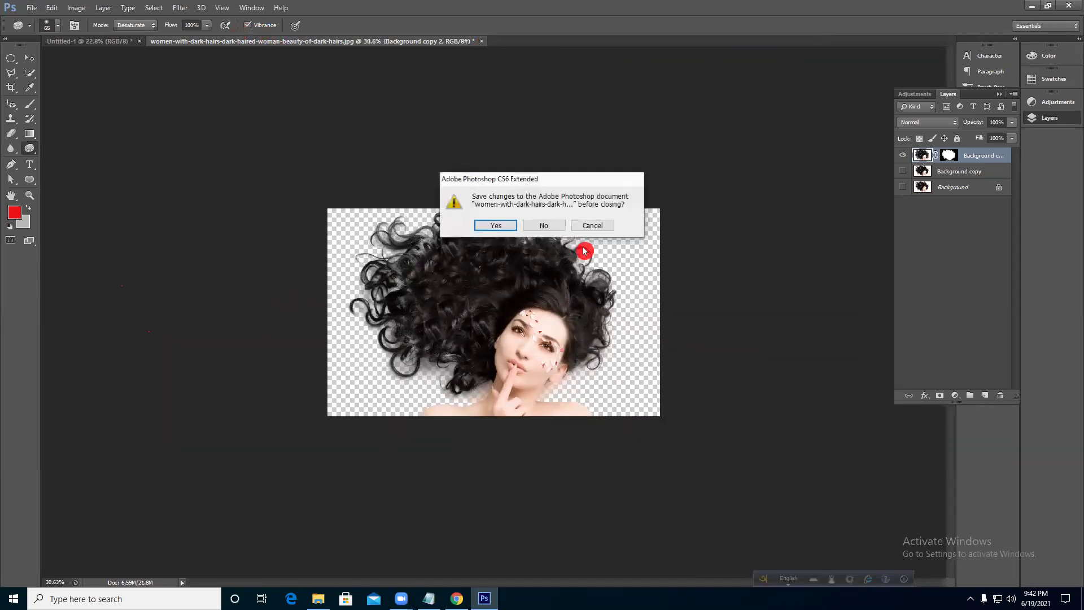
pyautogui.click(545, 225)
pyautogui.click(340, 338)
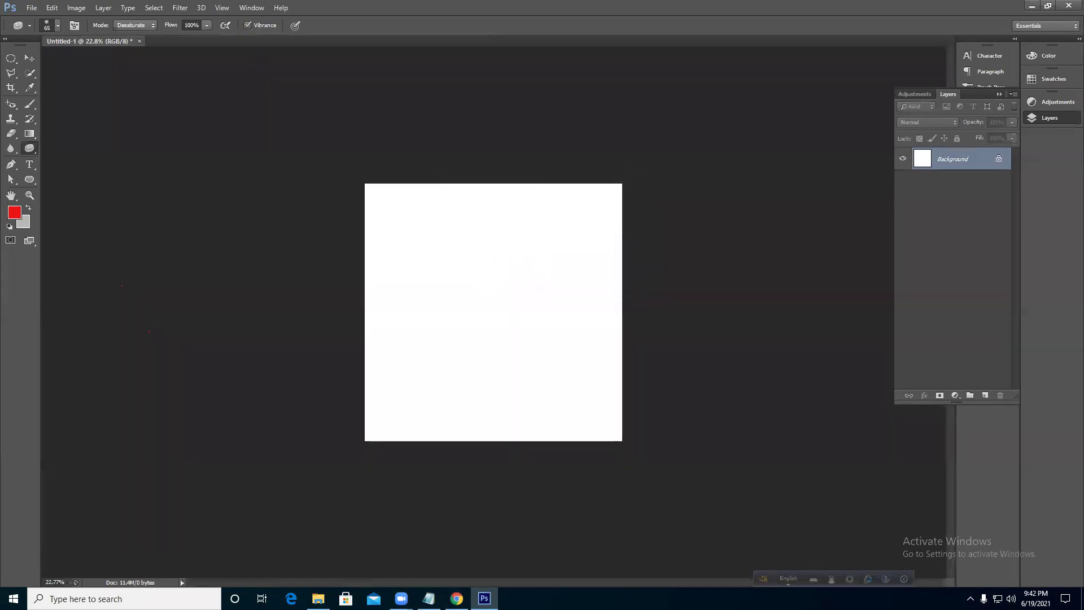
pyautogui.click(201, 517)
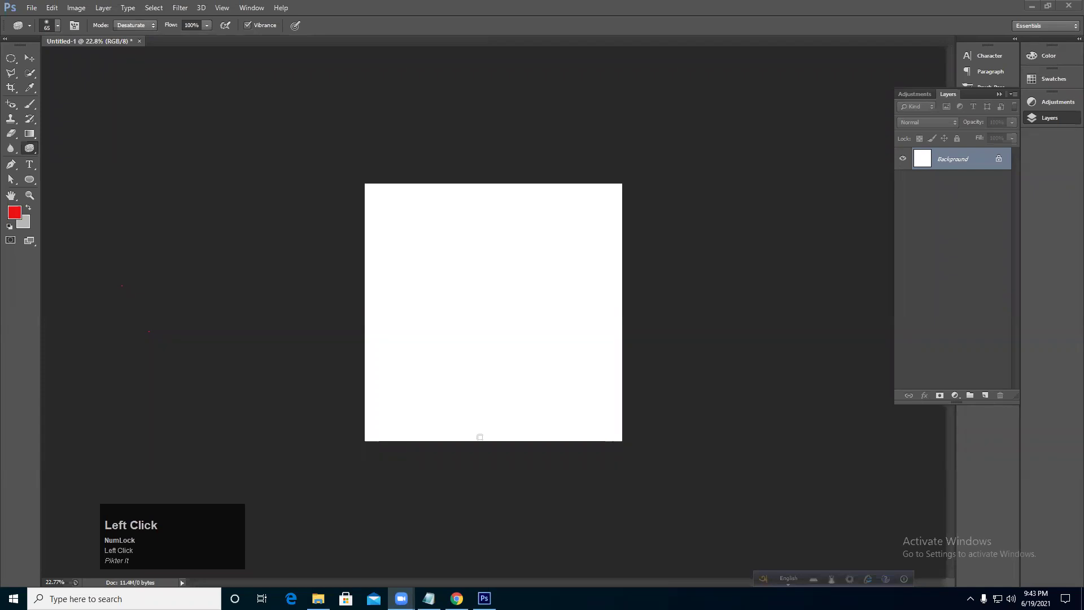
pyautogui.click(796, 249)
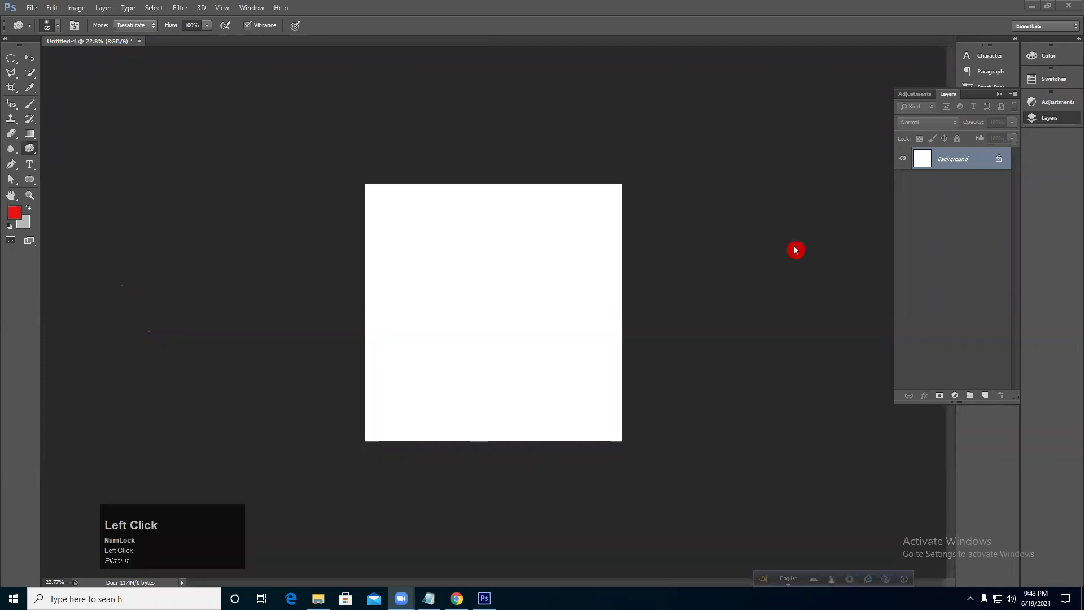
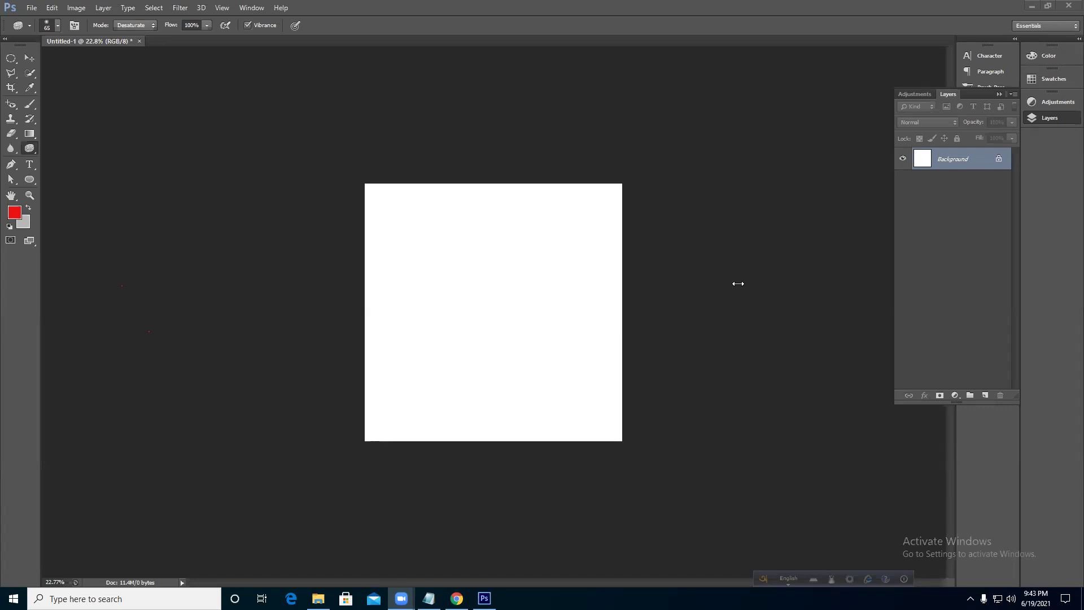
# - Activate the Pen tool, list the shape tool variants and switch to the Rectangle tool
pyautogui.click(25, 180)
pyautogui.moveTo(17, 170); pyautogui.dragTo(49, 168)
pyautogui.click(49, 168)
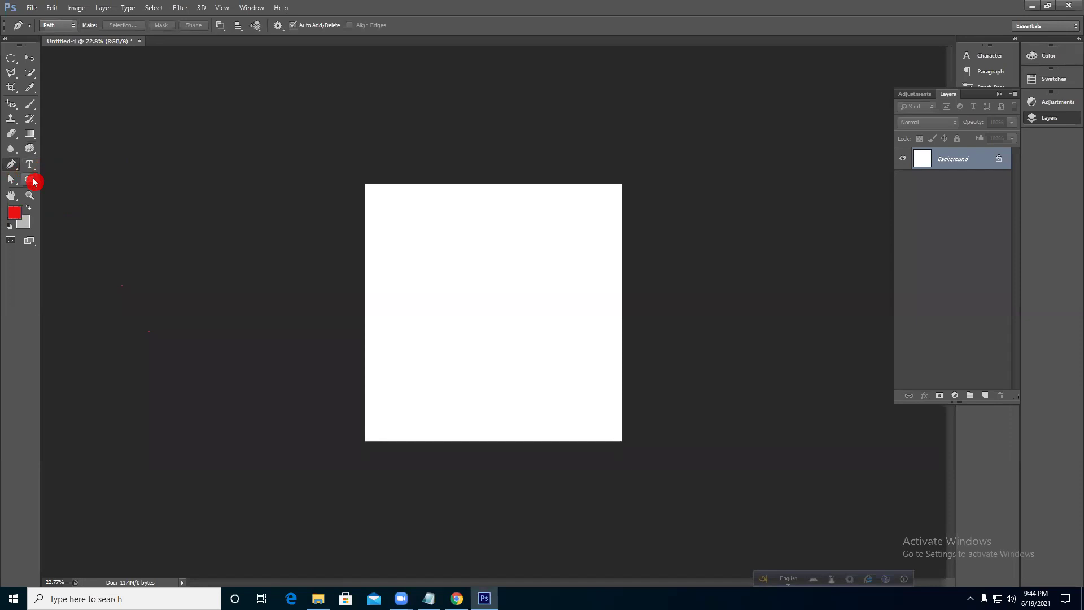
pyautogui.moveTo(33, 182); pyautogui.dragTo(76, 182)
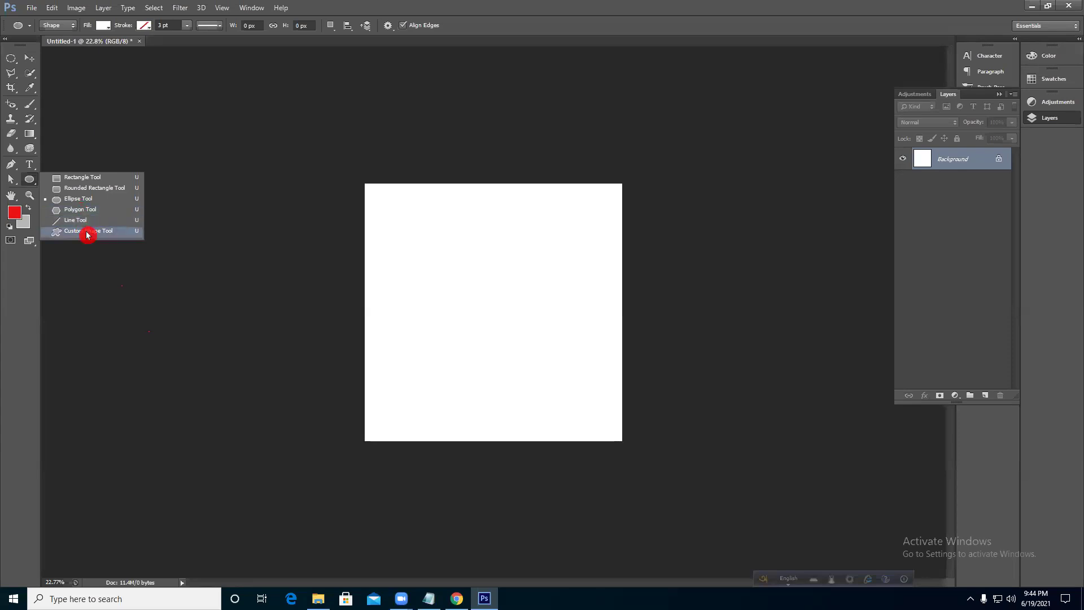
pyautogui.click(73, 179)
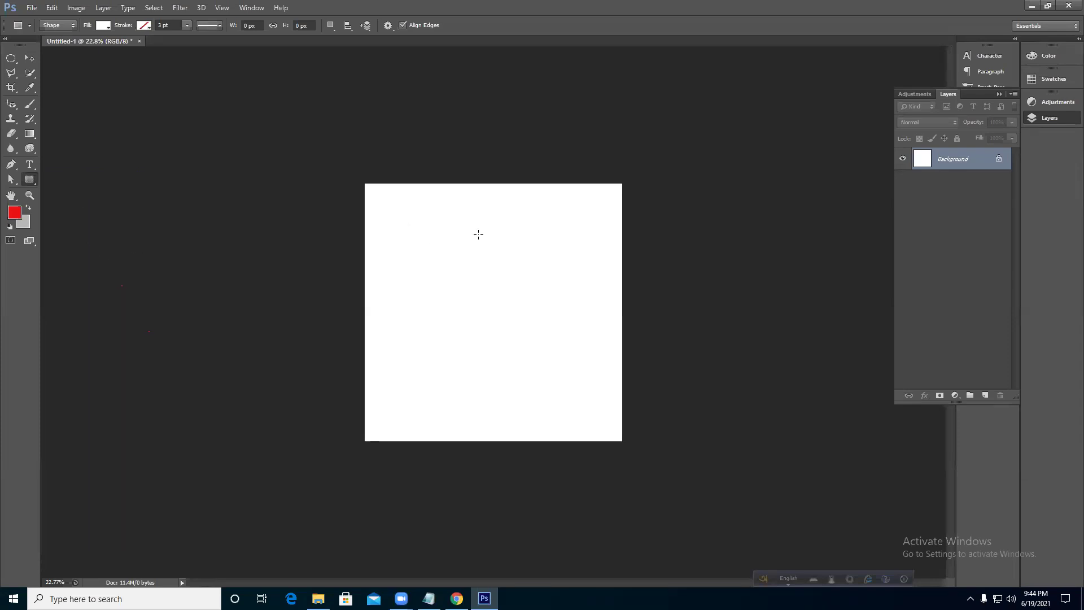
# - Draw a rectangle about 1628 by 702 px in the canvas's upper half and undo it
pyautogui.moveTo(388, 209); pyautogui.dragTo(598, 301)
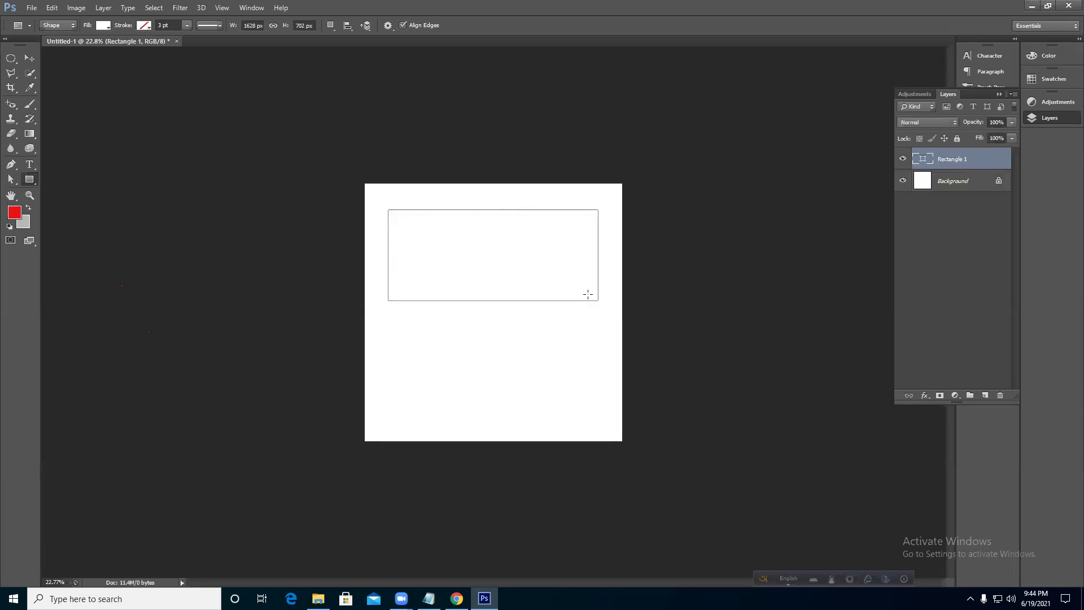
pyautogui.hotkey('ctrl', 'z')
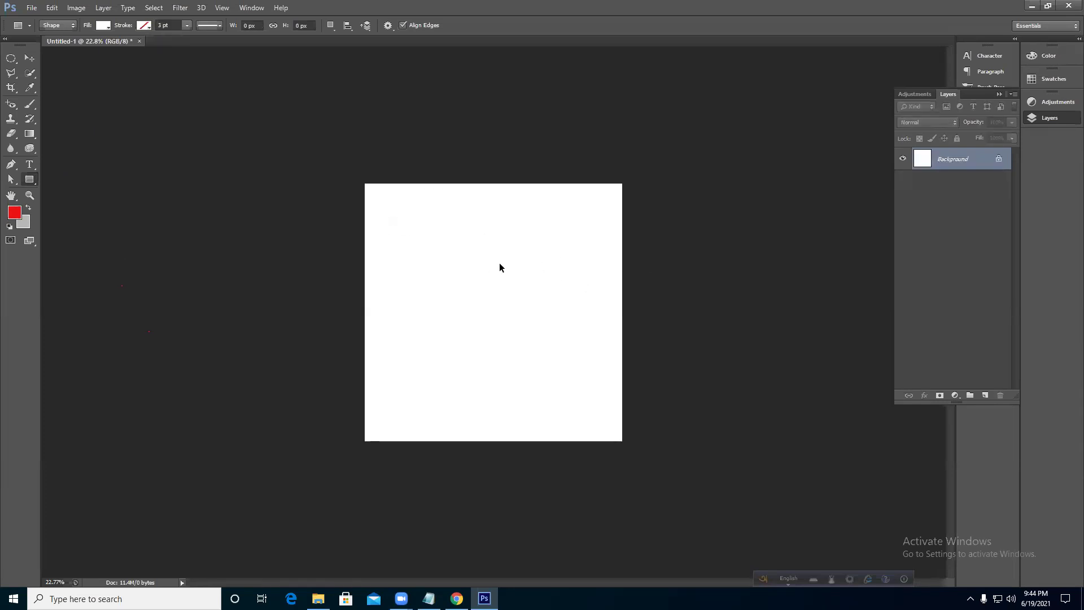
# - Keep the Rectangle tool in Shape mode and set its fill to red with no stroke
pyautogui.click(67, 25)
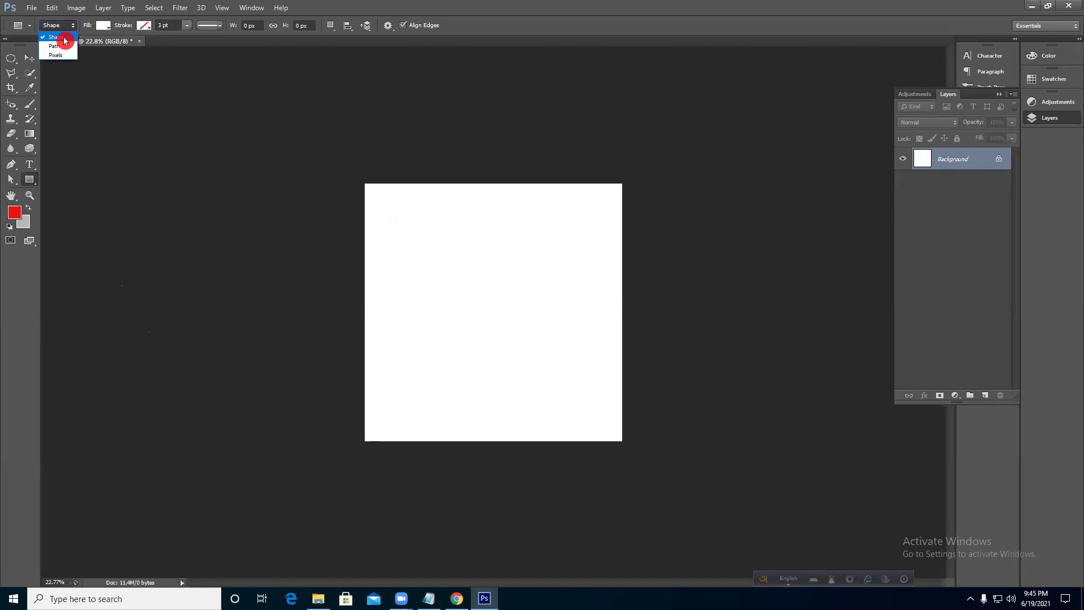
pyautogui.click(65, 41)
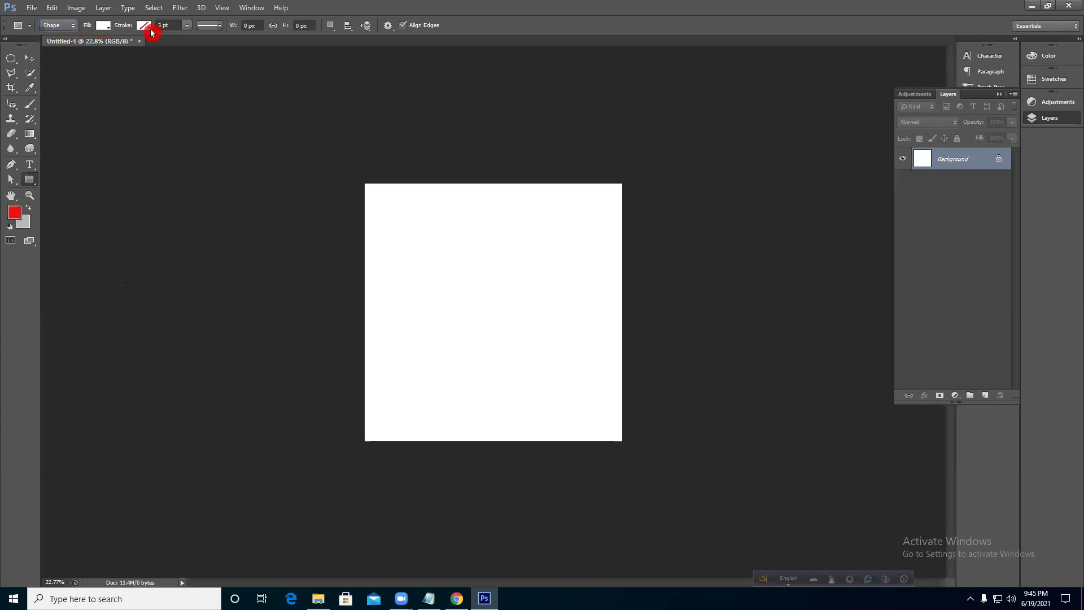
pyautogui.click(104, 26)
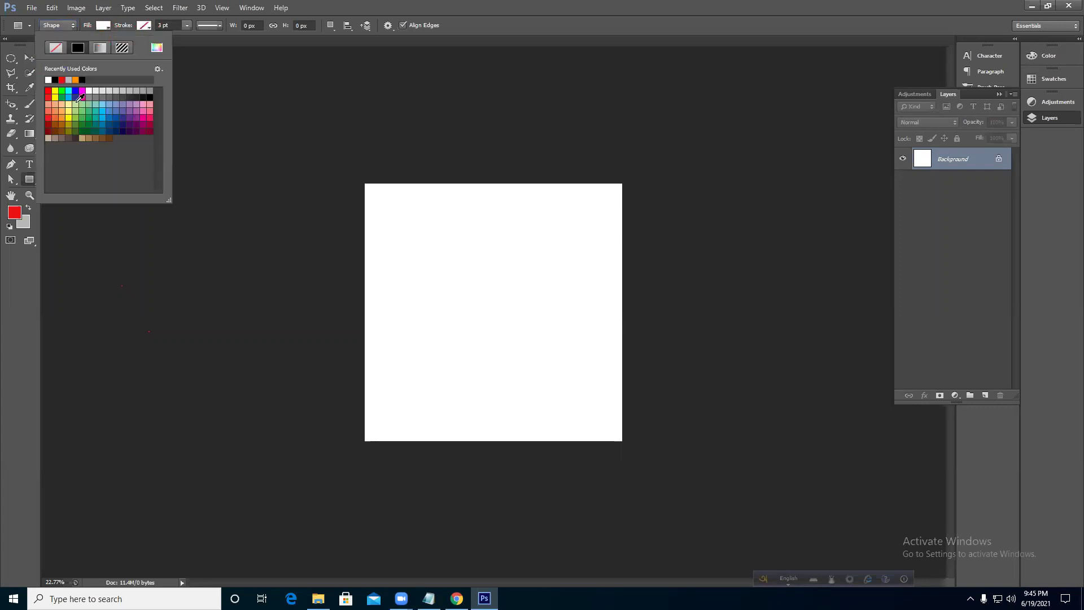
pyautogui.click(62, 80)
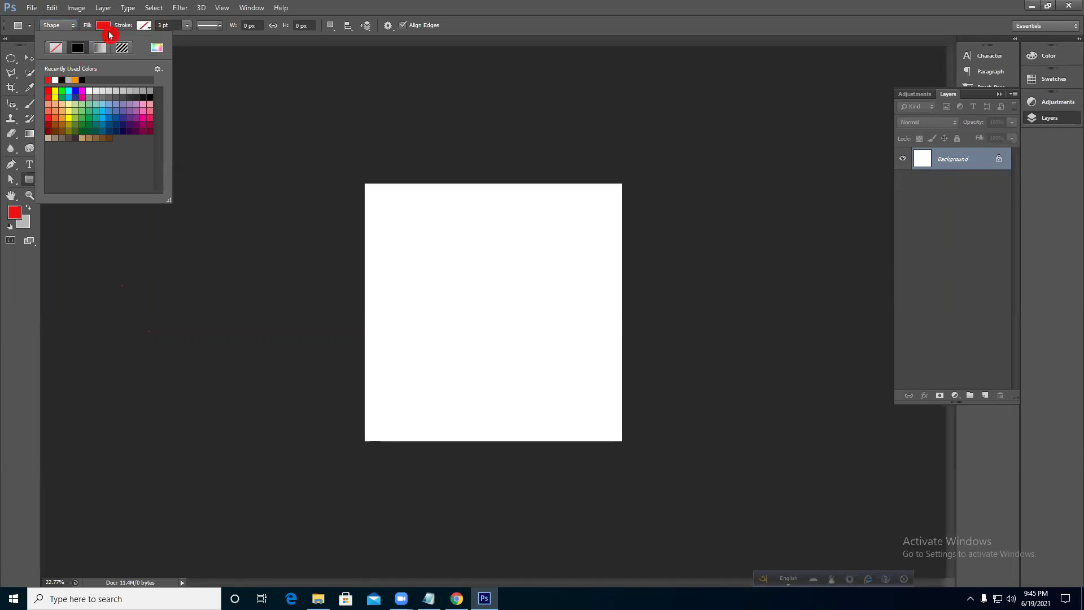
pyautogui.click(145, 26)
pyautogui.click(145, 26)
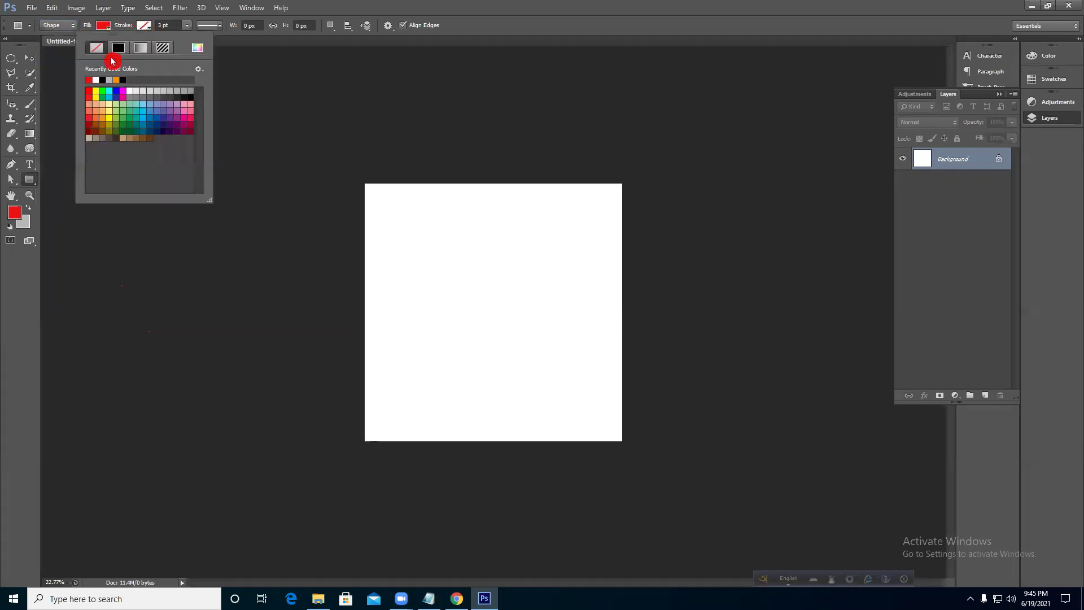
pyautogui.click(144, 26)
pyautogui.moveTo(378, 217); pyautogui.dragTo(613, 351)
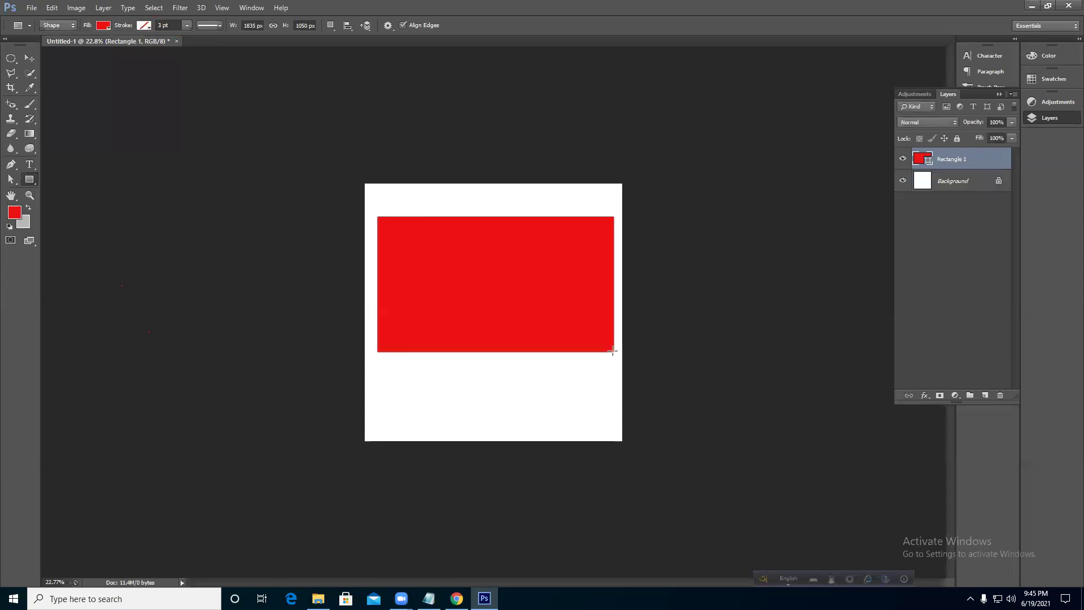
pyautogui.click(29, 58)
pyautogui.moveTo(539, 284); pyautogui.dragTo(521, 298)
pyautogui.press('Delete')
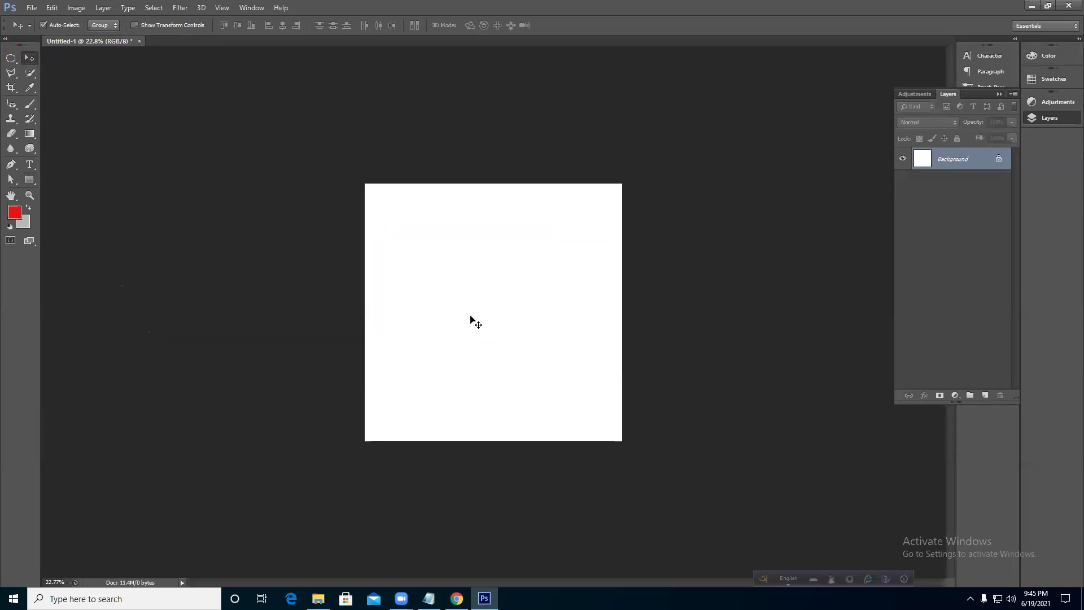
# - Draw a red rectangle shape about 1642 by 492 px across the upper part of the canvas
pyautogui.click(34, 183)
pyautogui.moveTo(391, 202); pyautogui.dragTo(603, 266)
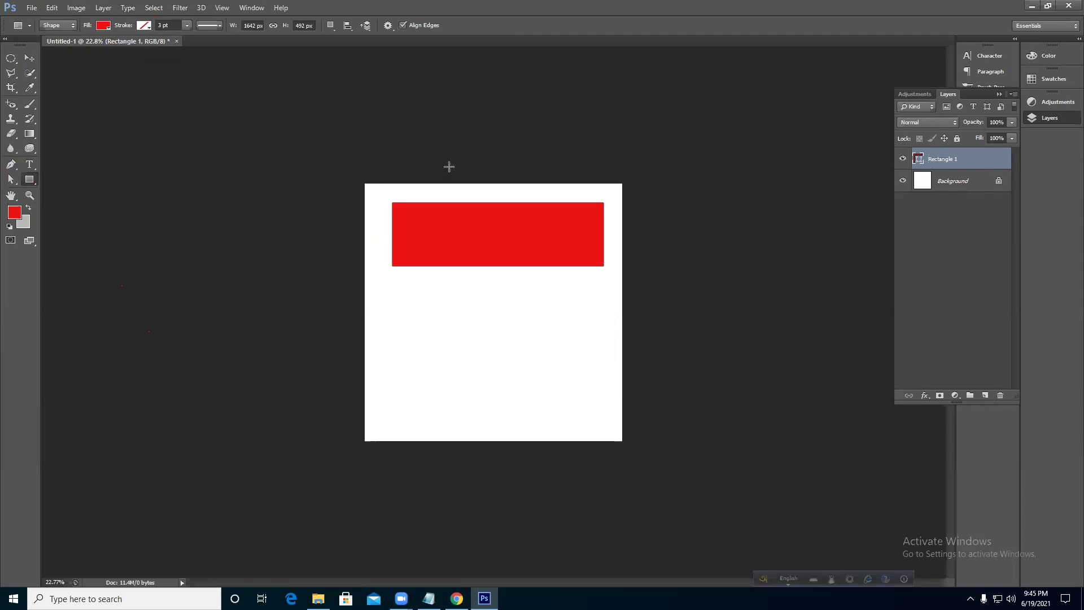
# - Fill a rectangular marquee selection below the shape with the red foreground colour on a new layer, deselect, and align the block under the upper rectangle
pyautogui.click(13, 61)
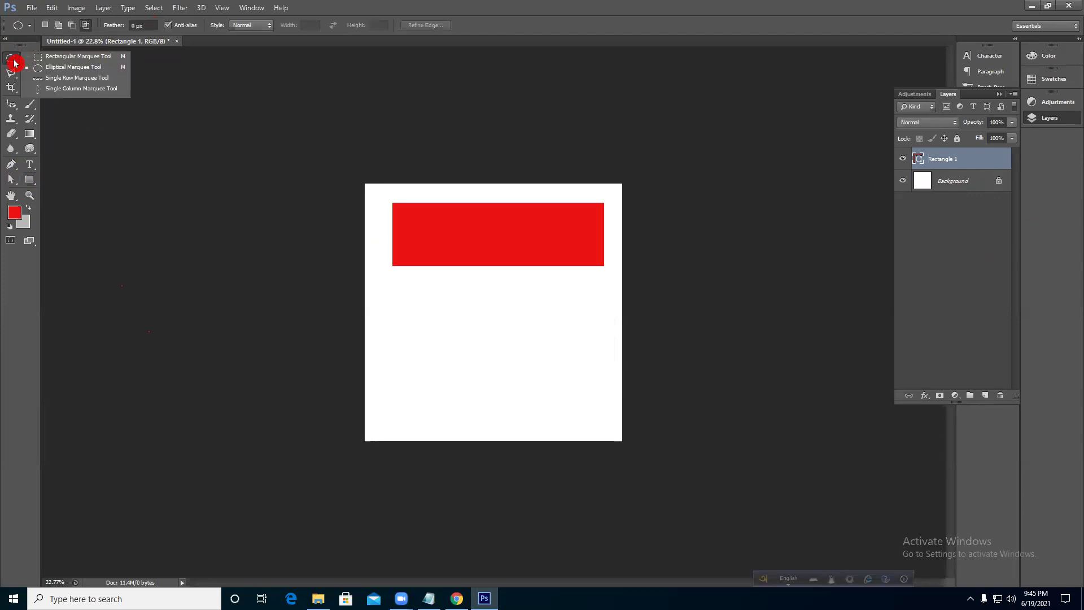
pyautogui.click(54, 56)
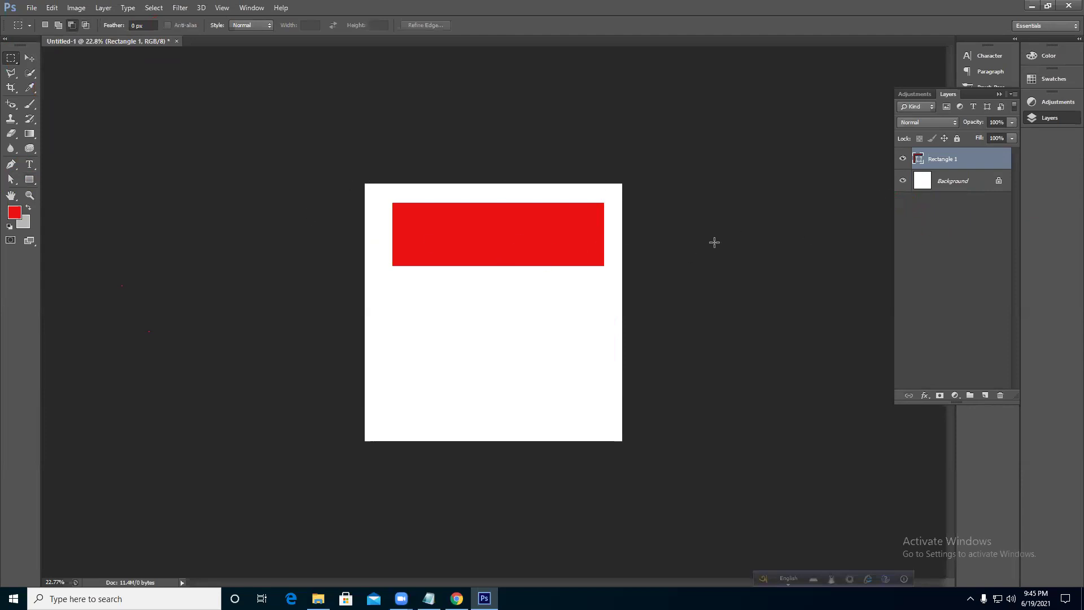
pyautogui.moveTo(396, 305); pyautogui.dragTo(609, 365)
pyautogui.click(986, 395)
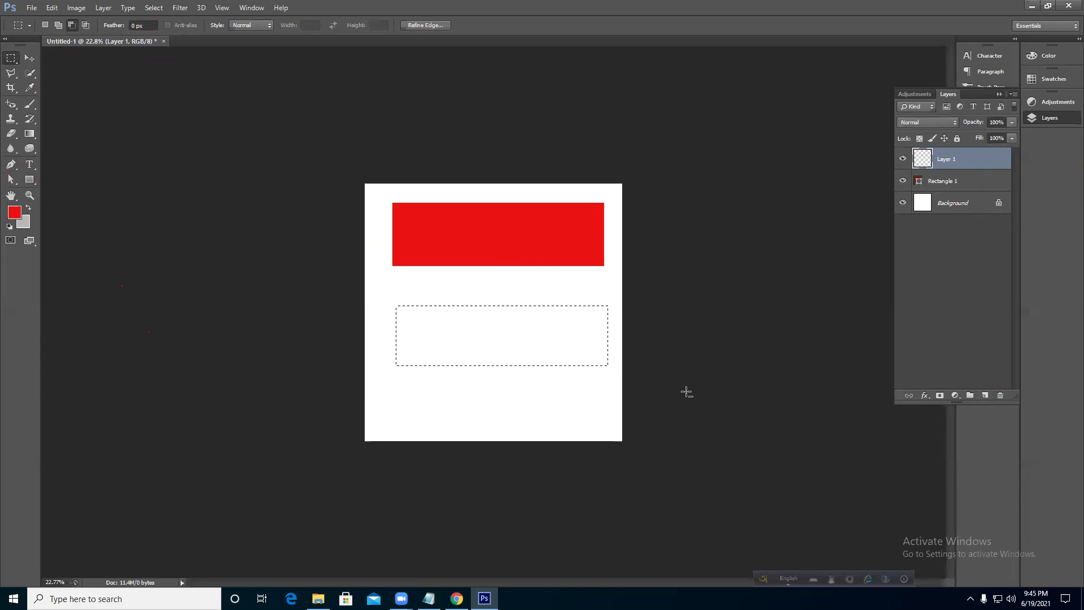
pyautogui.hotkey('alt', 'BackSpace')
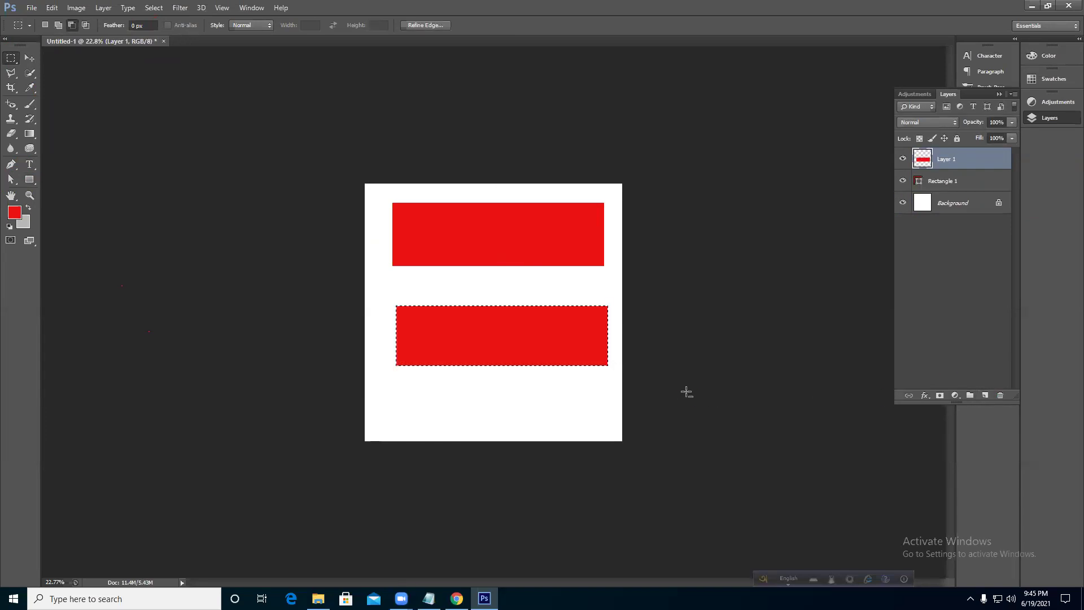
pyautogui.hotkey('ctrl', 'z')
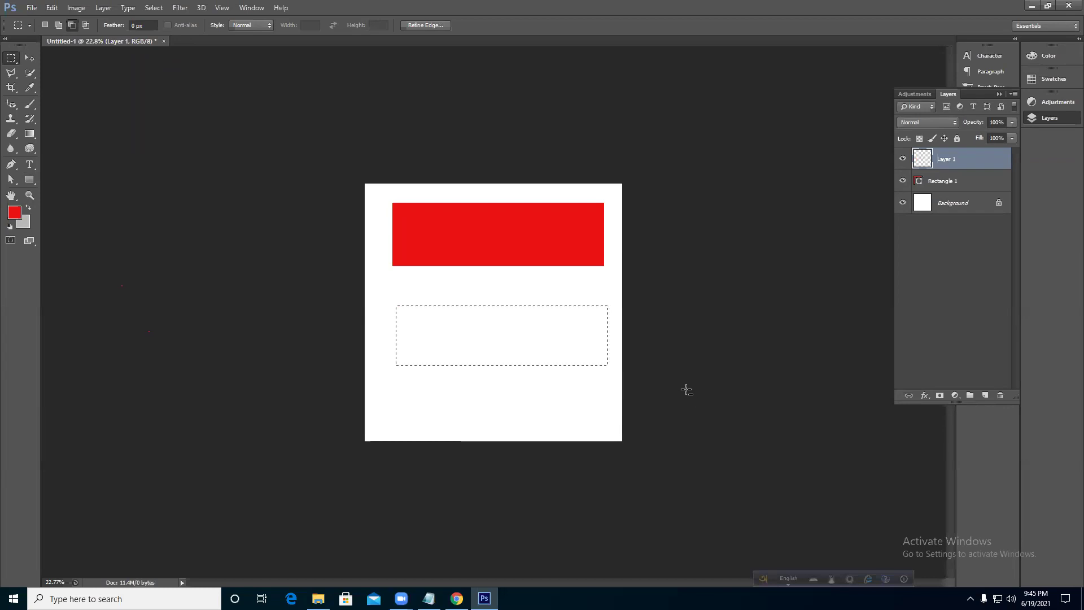
pyautogui.hotkey('ctrl', 'z')
pyautogui.click(421, 308)
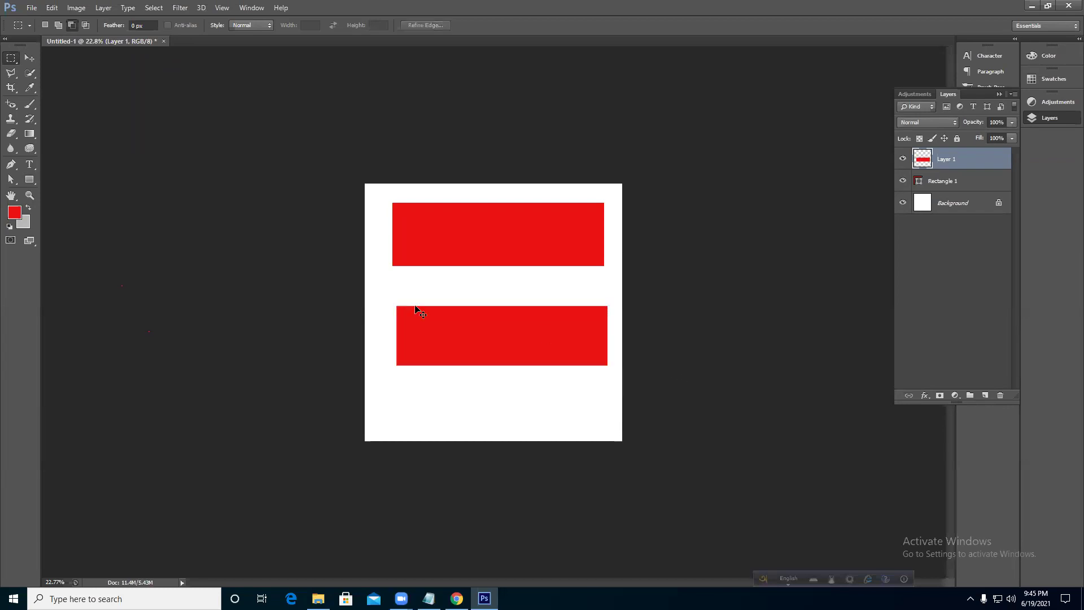
pyautogui.click(31, 58)
pyautogui.moveTo(529, 334); pyautogui.dragTo(525, 343)
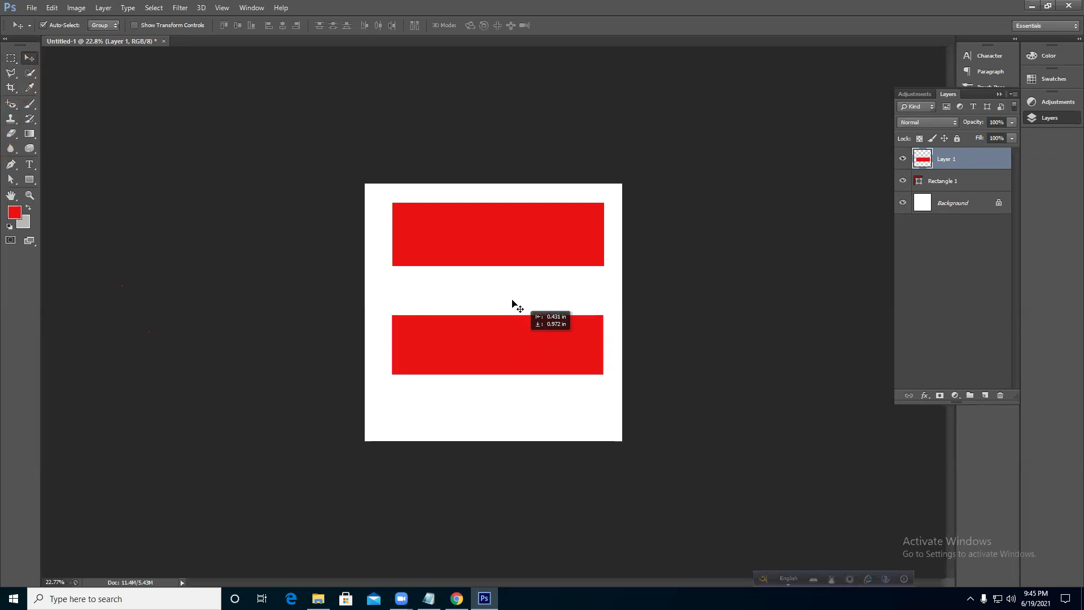
# - Recolour the upper rectangle shape orange through its layer's solid colour fill
pyautogui.click(509, 252)
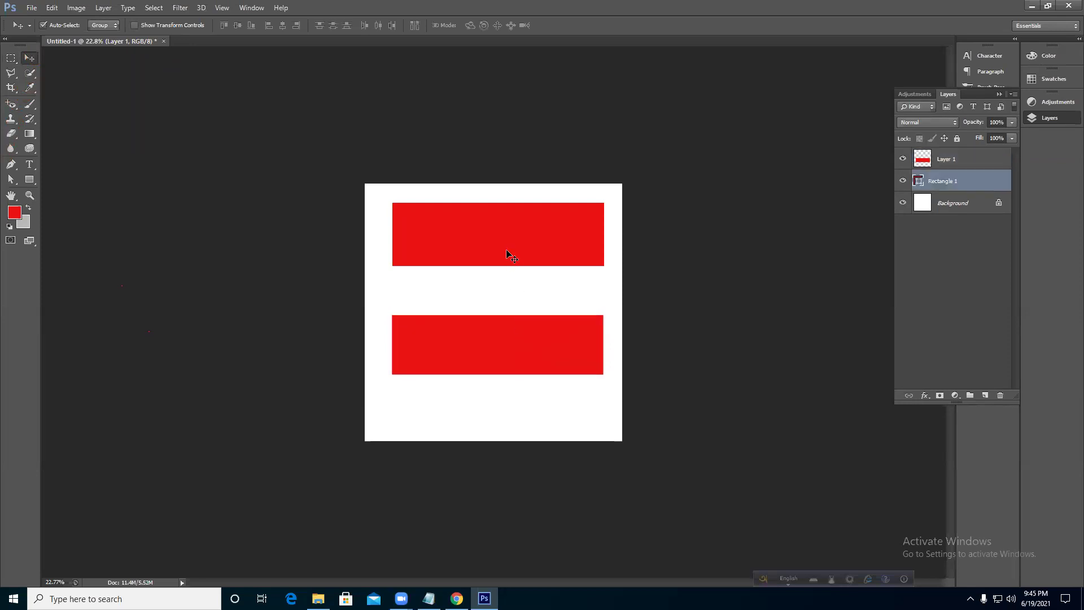
pyautogui.doubleClick(919, 182)
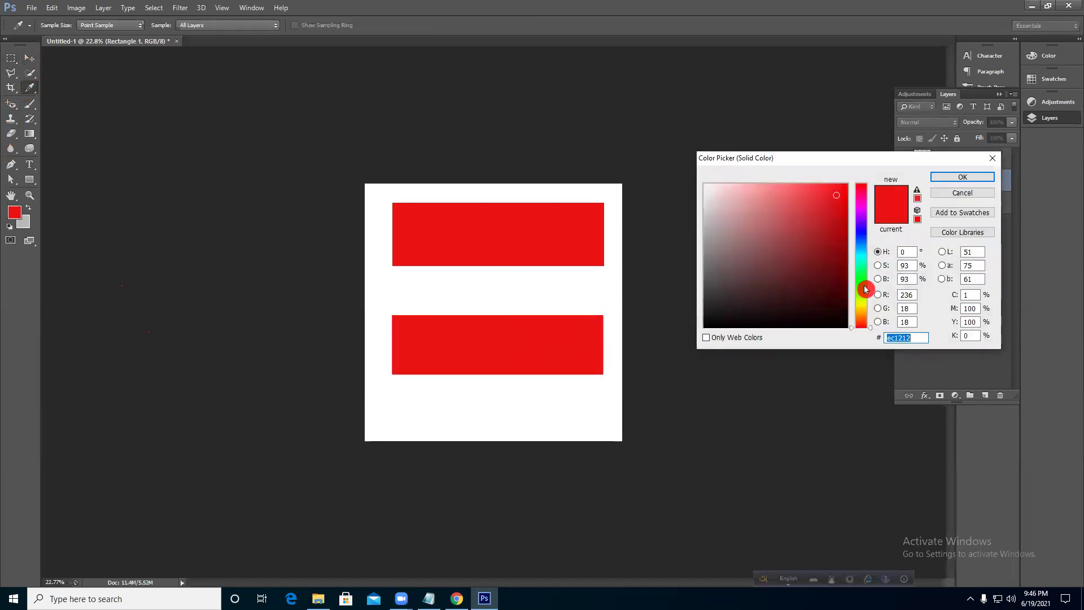
pyautogui.moveTo(861, 286); pyautogui.dragTo(862, 319)
pyautogui.click(962, 177)
# - Move the lower red block slightly up and apply a dark blue Color Overlay (00005f) to its layer
pyautogui.moveTo(458, 365); pyautogui.dragTo(472, 341)
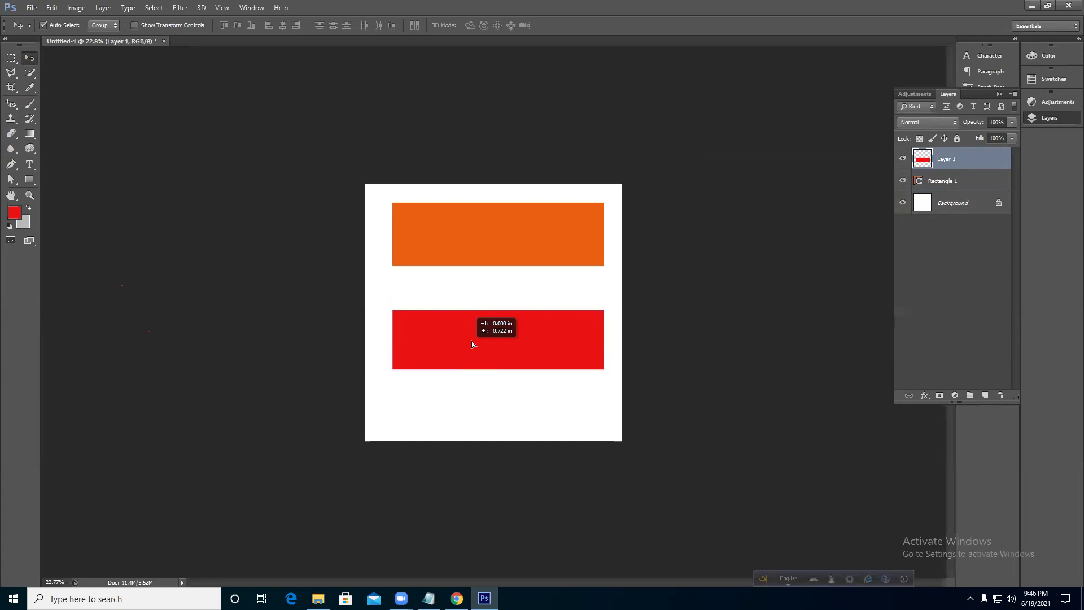
pyautogui.doubleClick(924, 160)
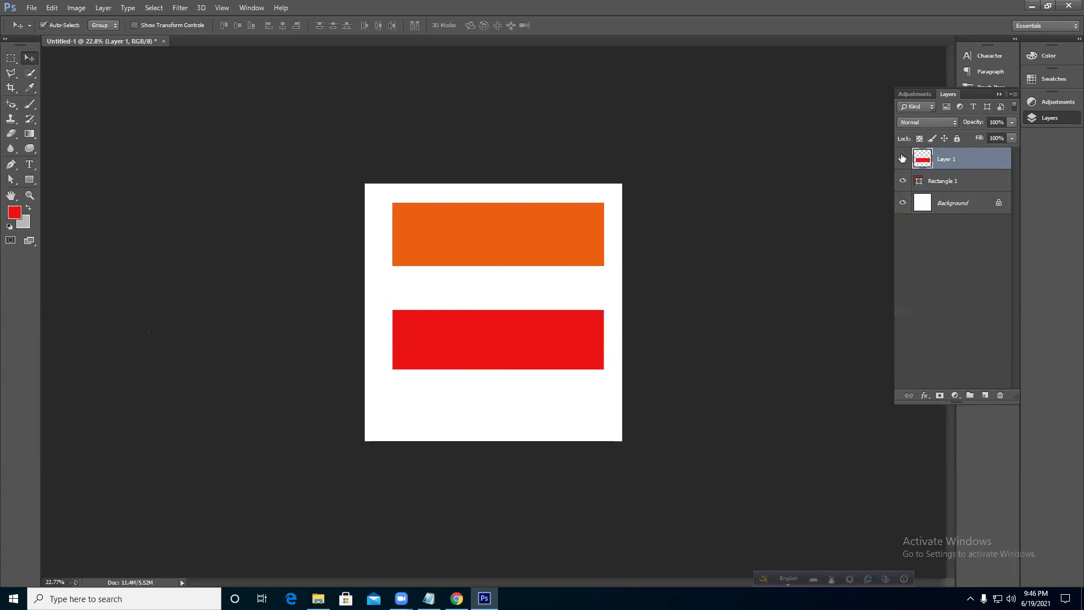
pyautogui.moveTo(800, 136); pyautogui.dragTo(730, 164)
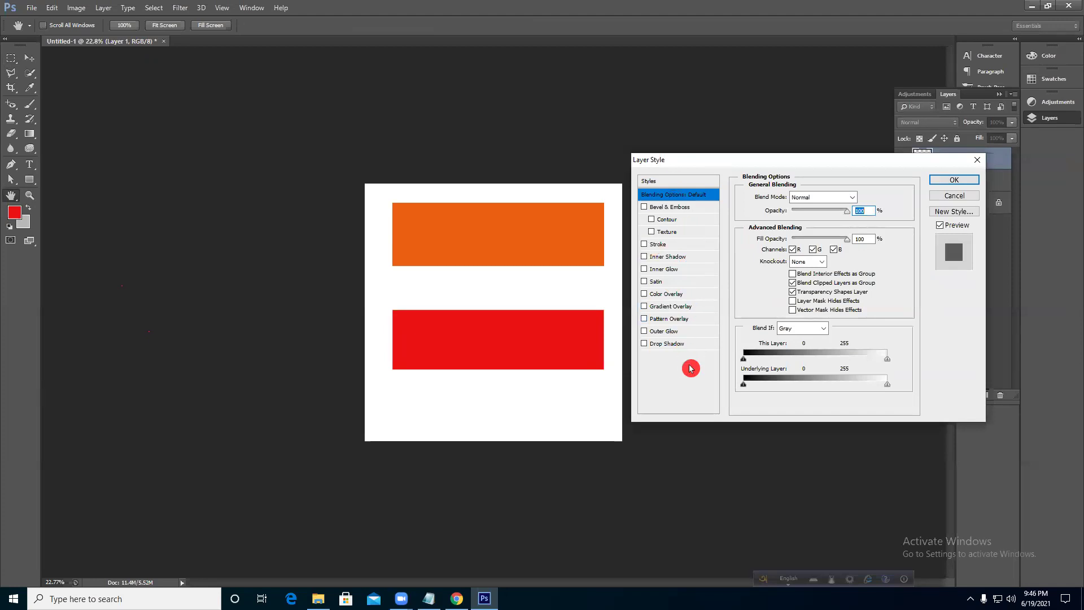
pyautogui.click(669, 294)
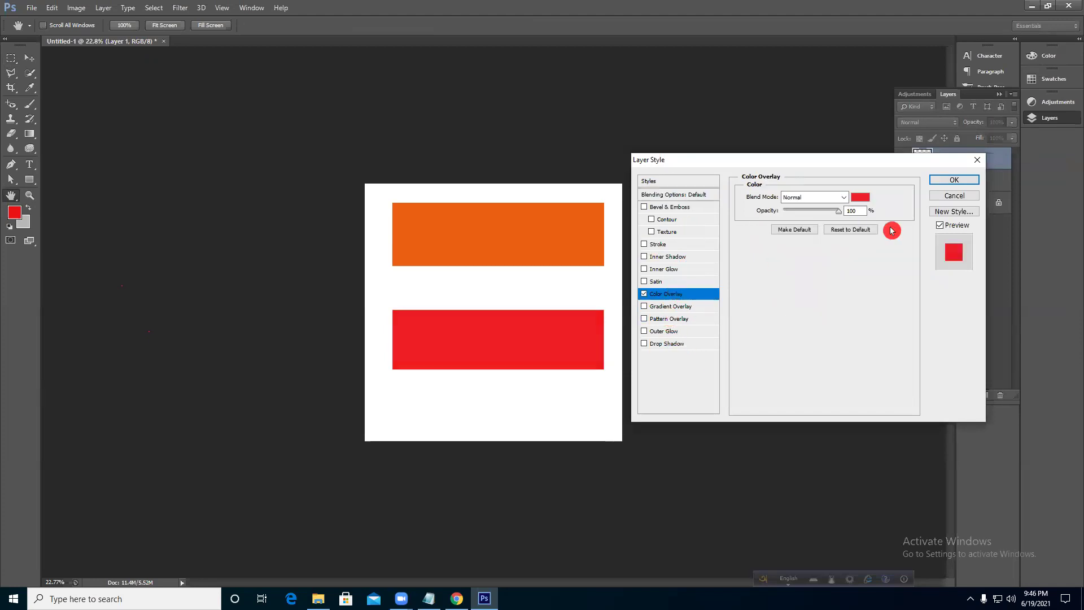
pyautogui.click(861, 197)
pyautogui.click(847, 274)
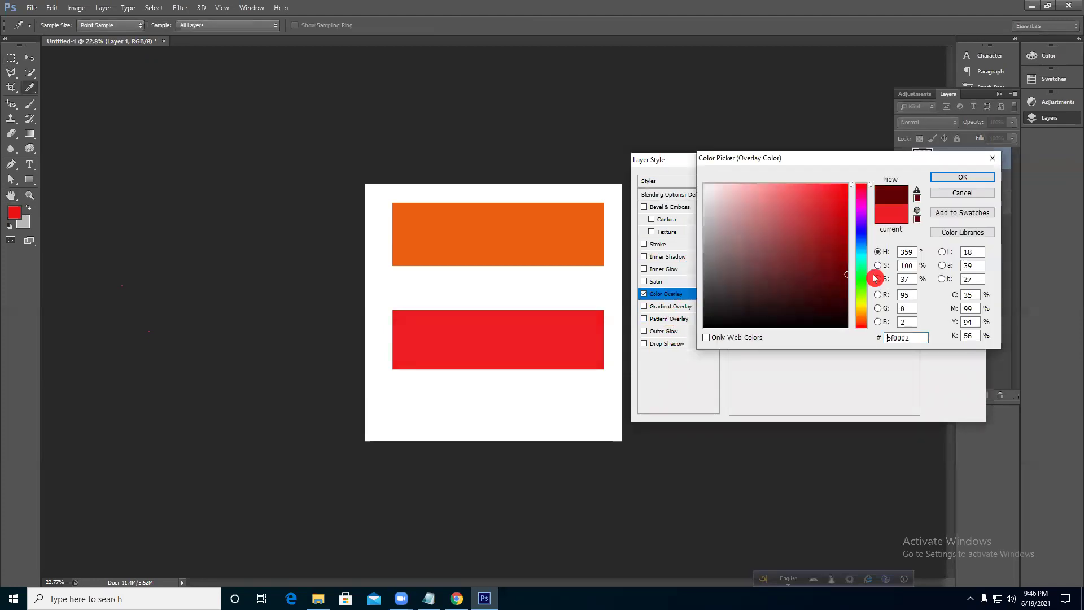
pyautogui.moveTo(856, 254); pyautogui.dragTo(860, 232)
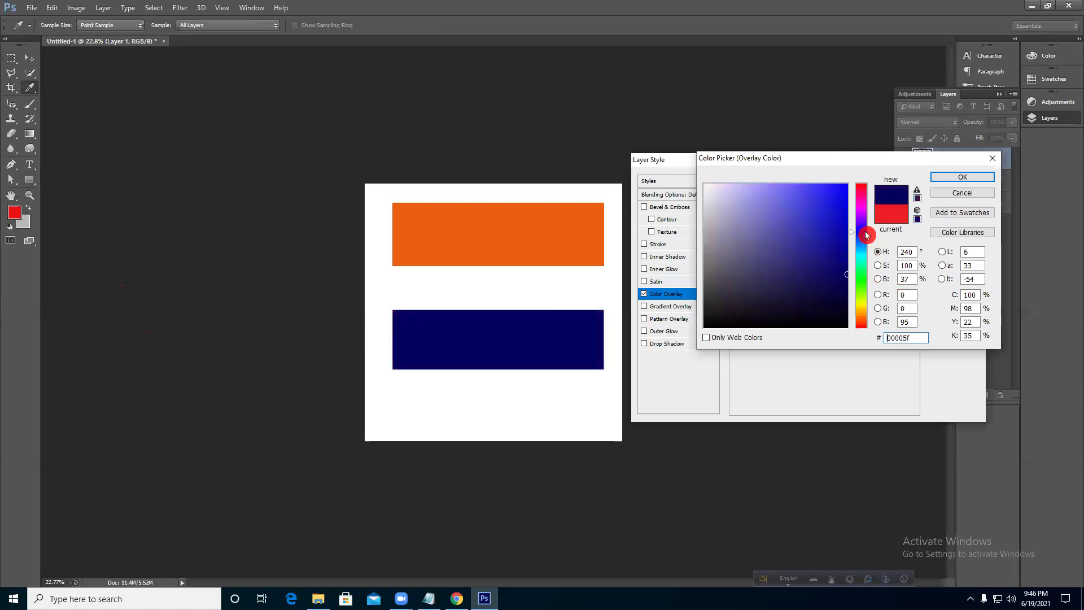
pyautogui.click(969, 180)
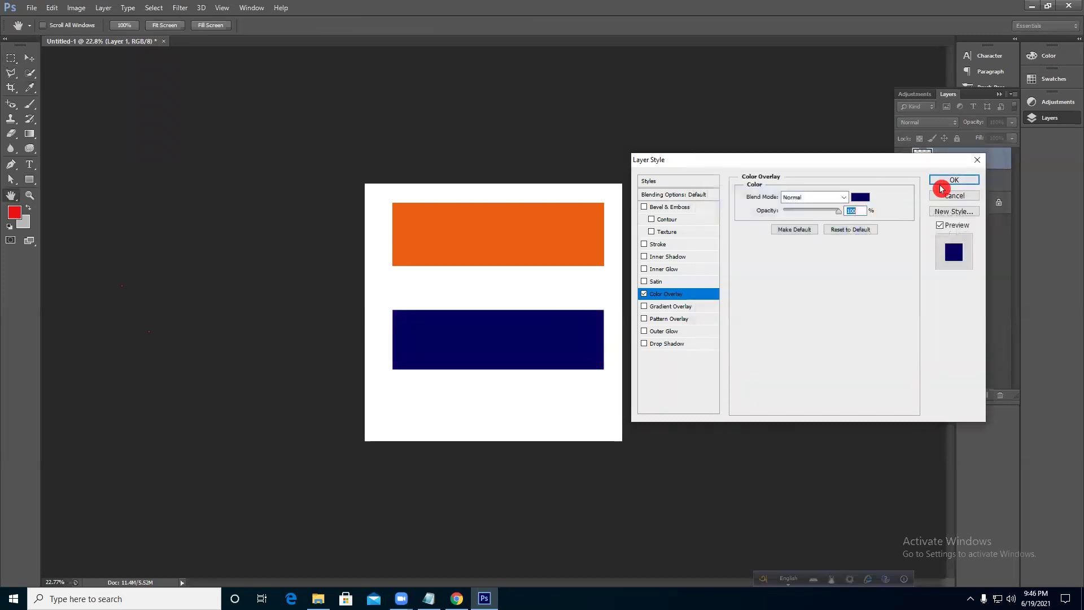
pyautogui.click(956, 177)
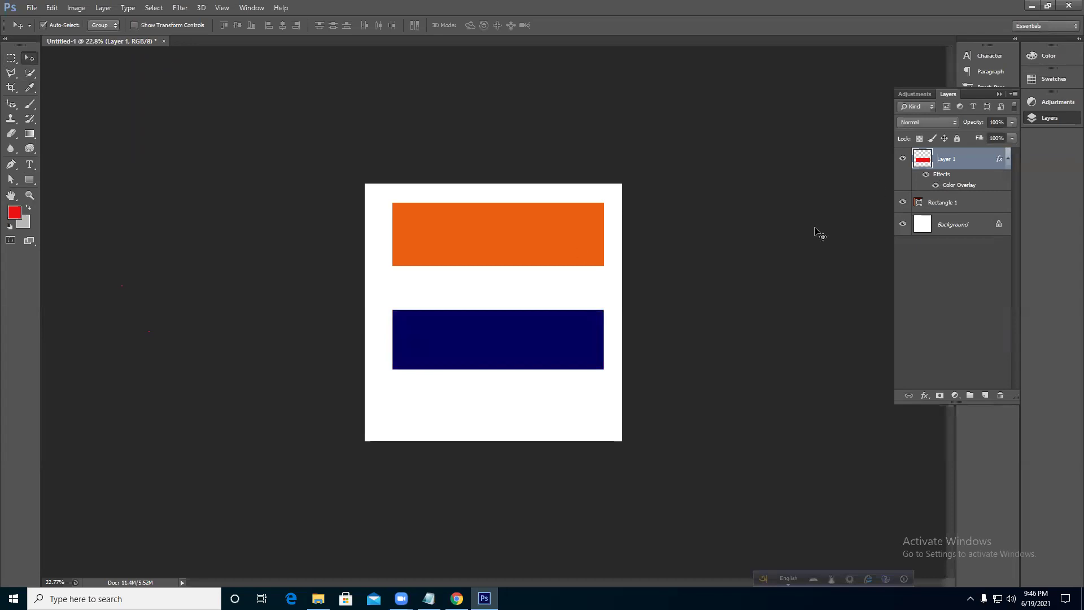
# - Hide the lower block's layer effects, load its outline as a selection and fill it with a bright blue foreground colour
pyautogui.click(928, 175)
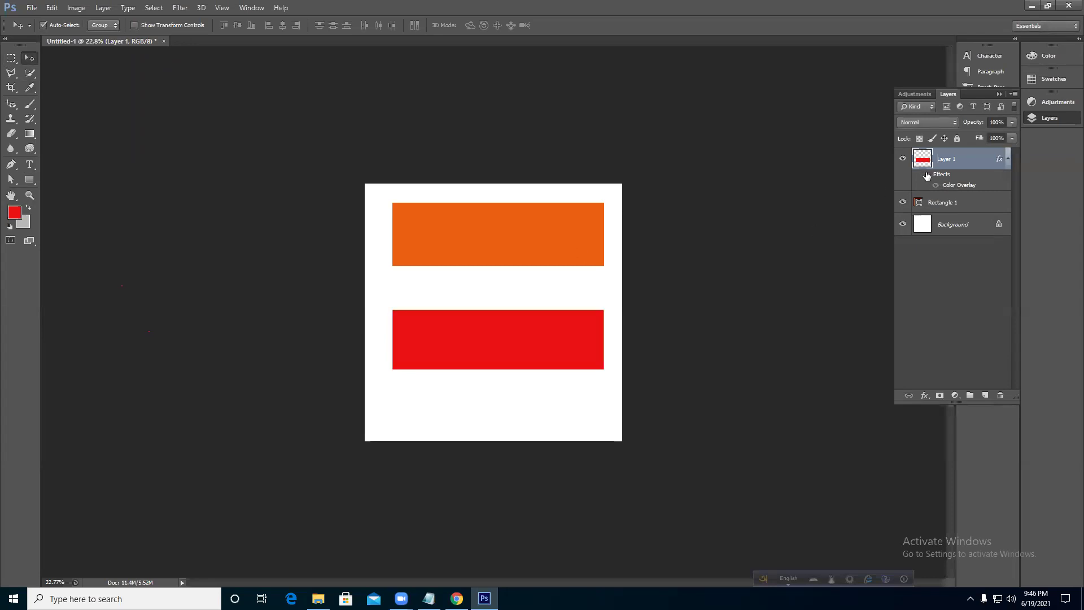
pyautogui.keyDown('ctrl'); pyautogui.click(926, 162); pyautogui.keyUp('ctrl')
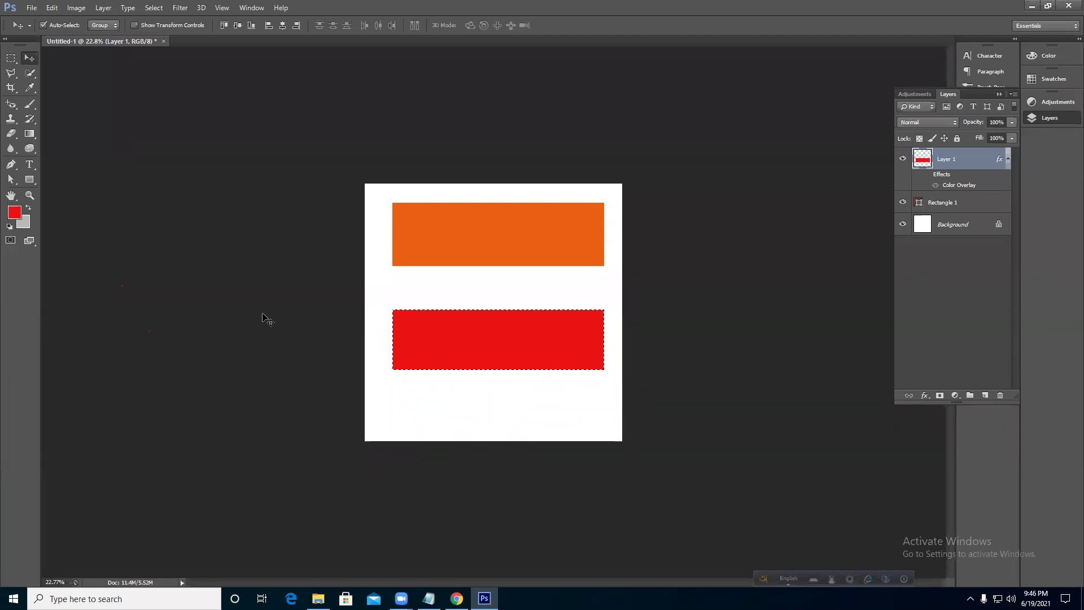
pyautogui.press('i')
pyautogui.click(15, 214)
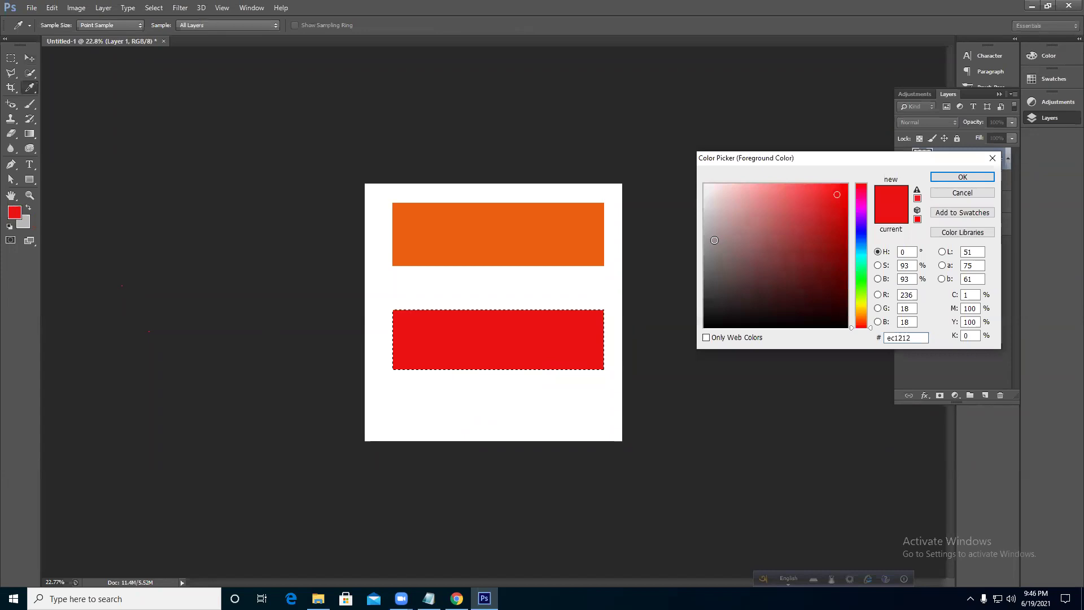
pyautogui.click(862, 232)
pyautogui.click(962, 177)
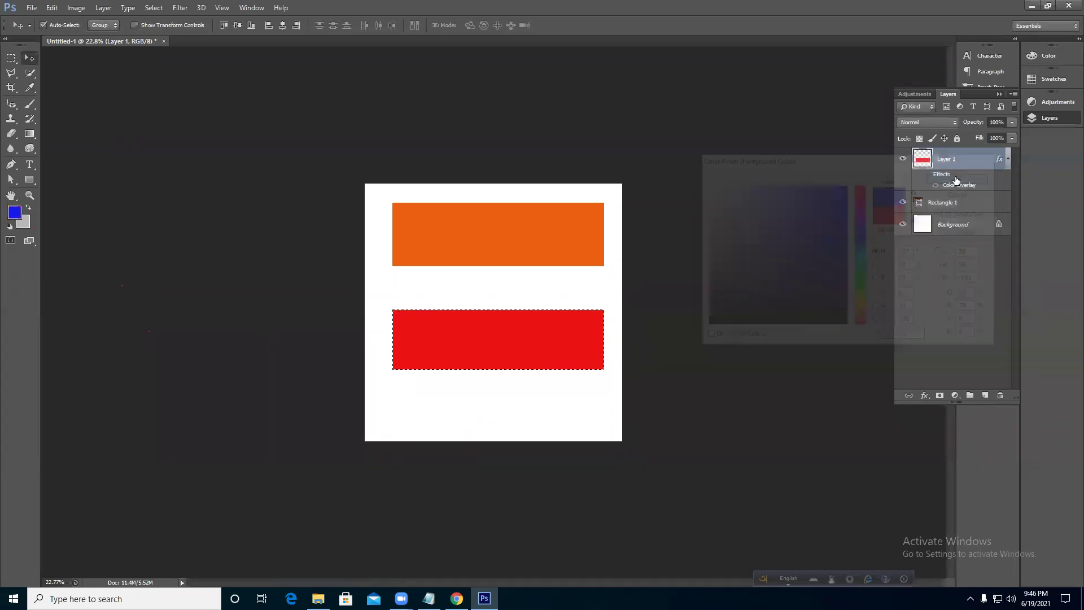
pyautogui.hotkey('alt', 'BackSpace')
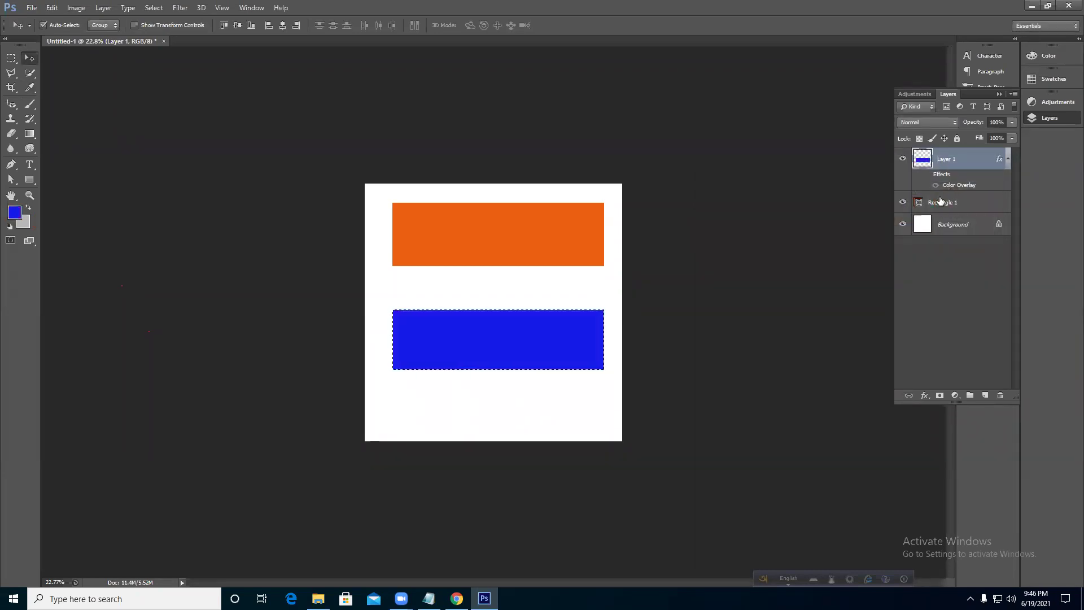
pyautogui.hotkey('ctrl', 'z')
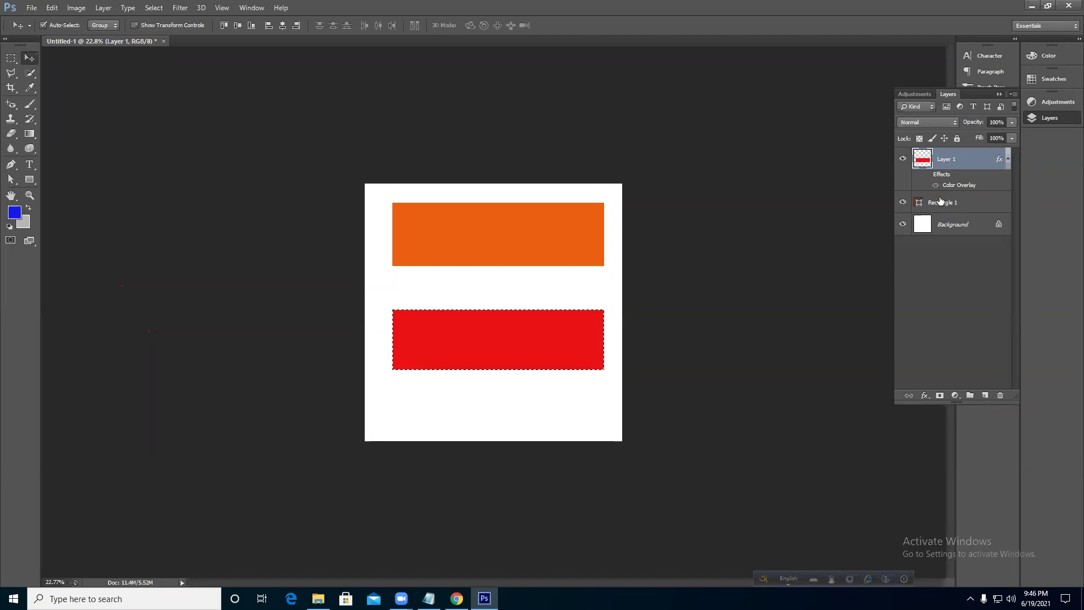
pyautogui.hotkey('alt', 'BackSpace')
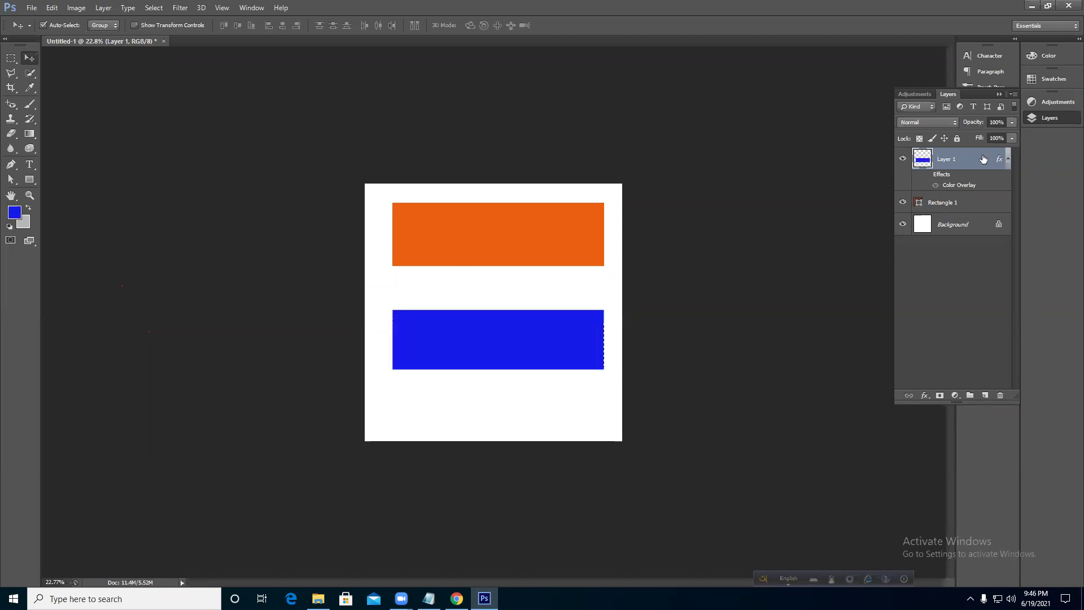
# - Delete the blue block's layer and move the orange rectangle down into the lower half of the canvas
pyautogui.press('Delete')
pyautogui.moveTo(467, 247); pyautogui.dragTo(518, 338)
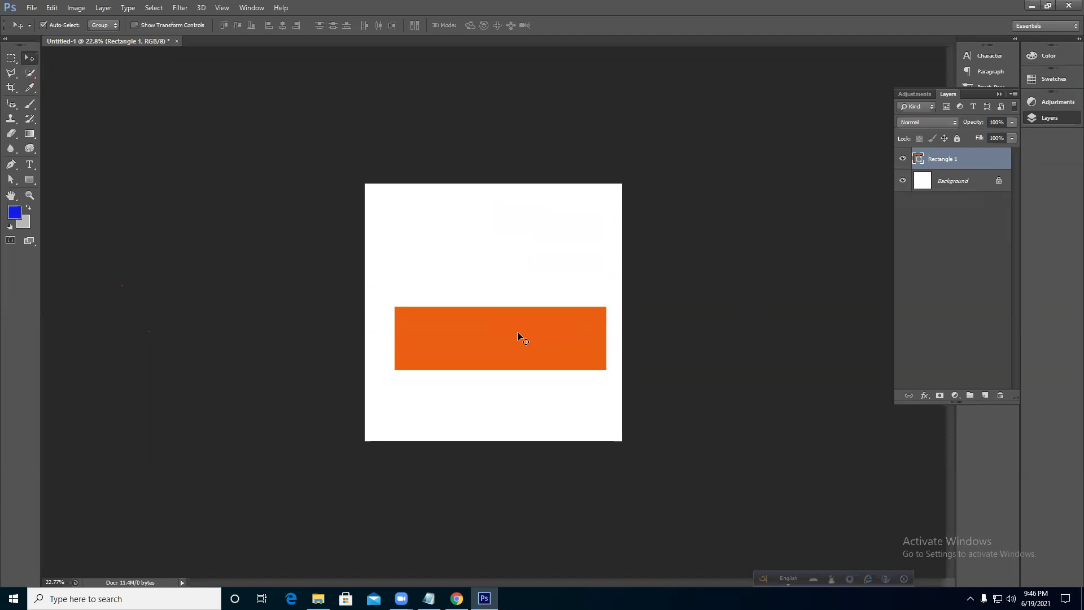
# - Move the orange rectangle down and slightly left, toward the bottom edge of the canvas
pyautogui.moveTo(516, 330); pyautogui.dragTo(500, 371)
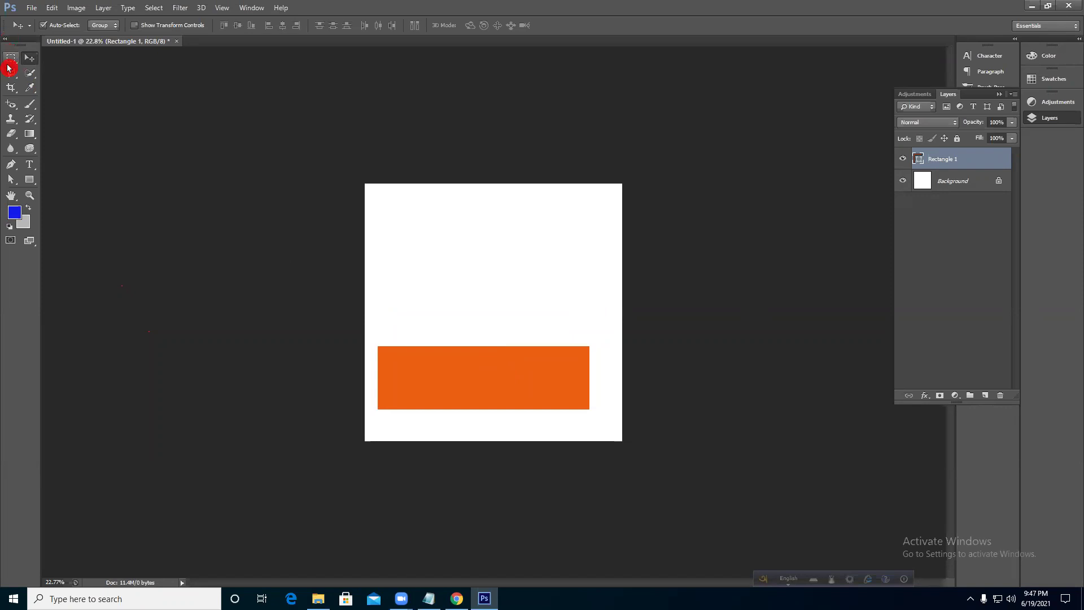
pyautogui.click(29, 180)
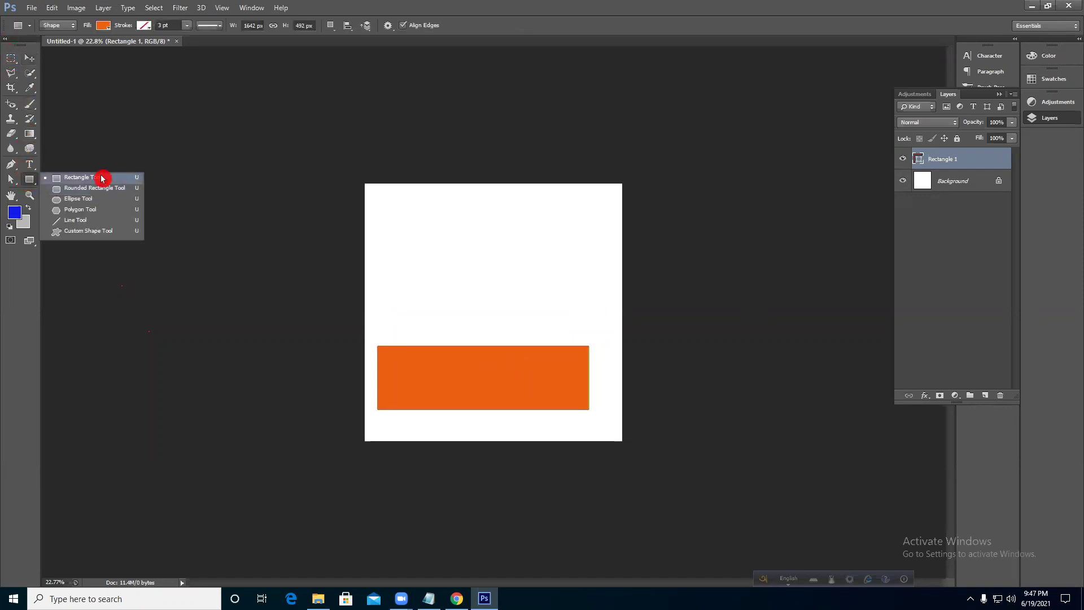
pyautogui.click(45, 177)
# - Draw a rectangular marquee selection in the blank area above the orange rectangle and deselect it
pyautogui.click(16, 66)
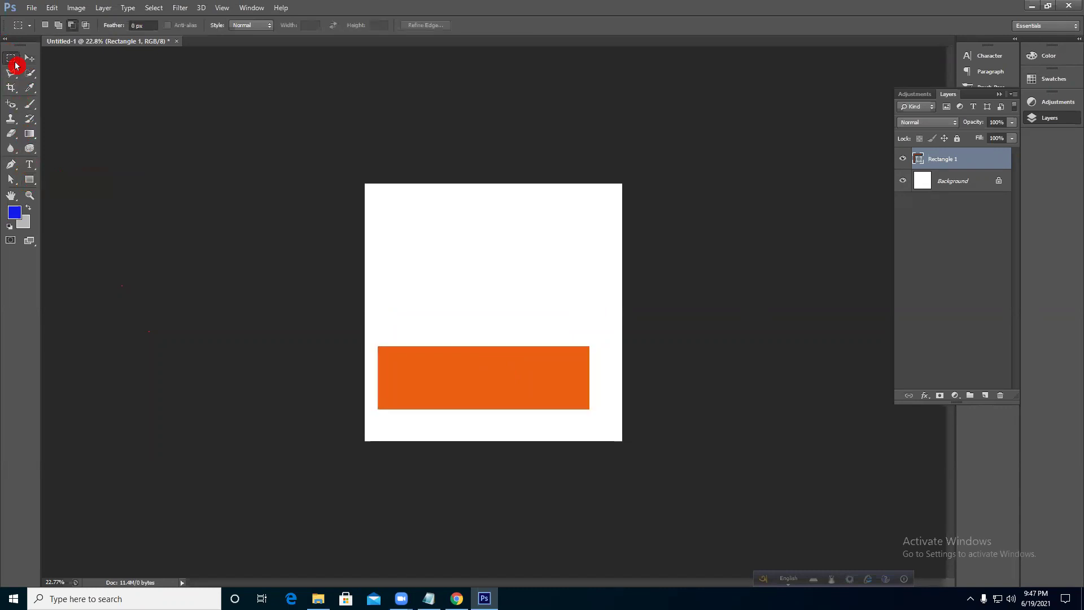
pyautogui.click(15, 66)
pyautogui.click(9, 57)
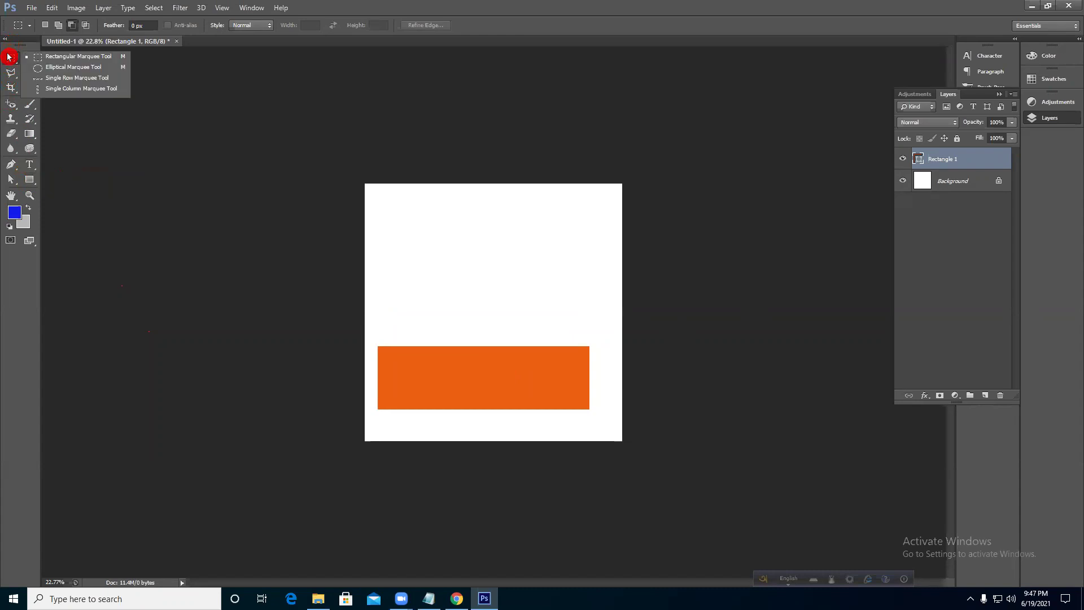
pyautogui.click(70, 60)
pyautogui.moveTo(410, 212); pyautogui.dragTo(520, 280)
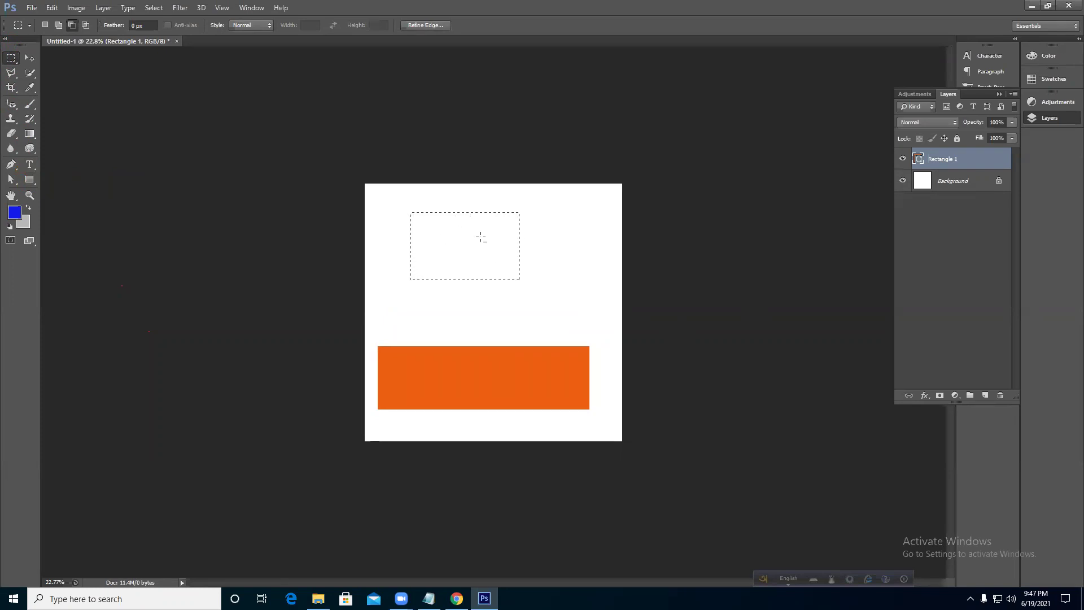
pyautogui.click(484, 242)
# - Add the blue Bengali text "আমার সোনার বাংলা" on the white area above the orange rectangle
pyautogui.scroll(9, 427, 270)
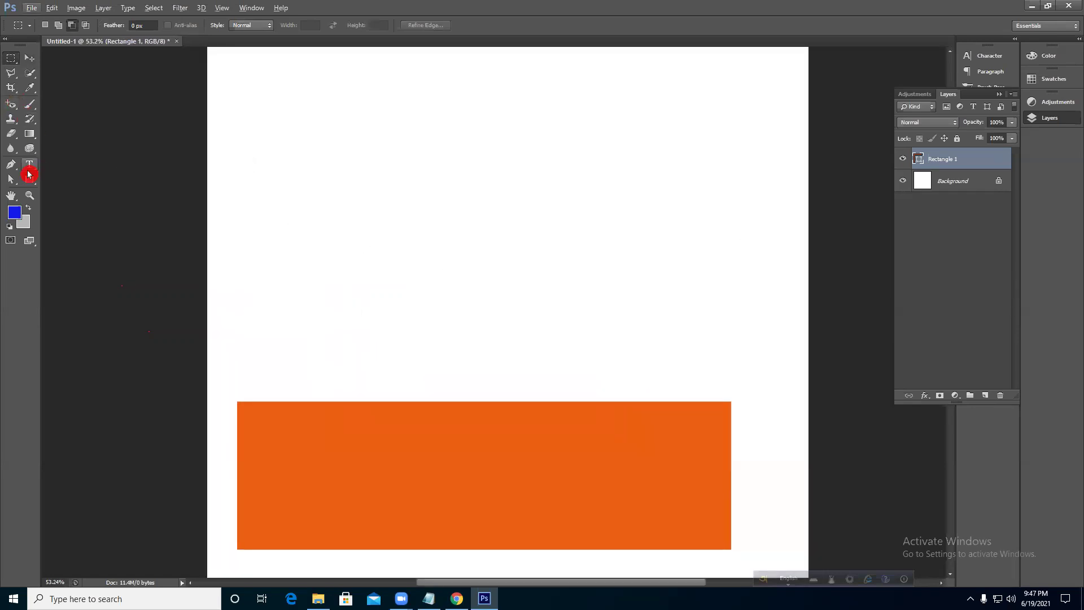
pyautogui.click(29, 165)
pyautogui.click(323, 215)
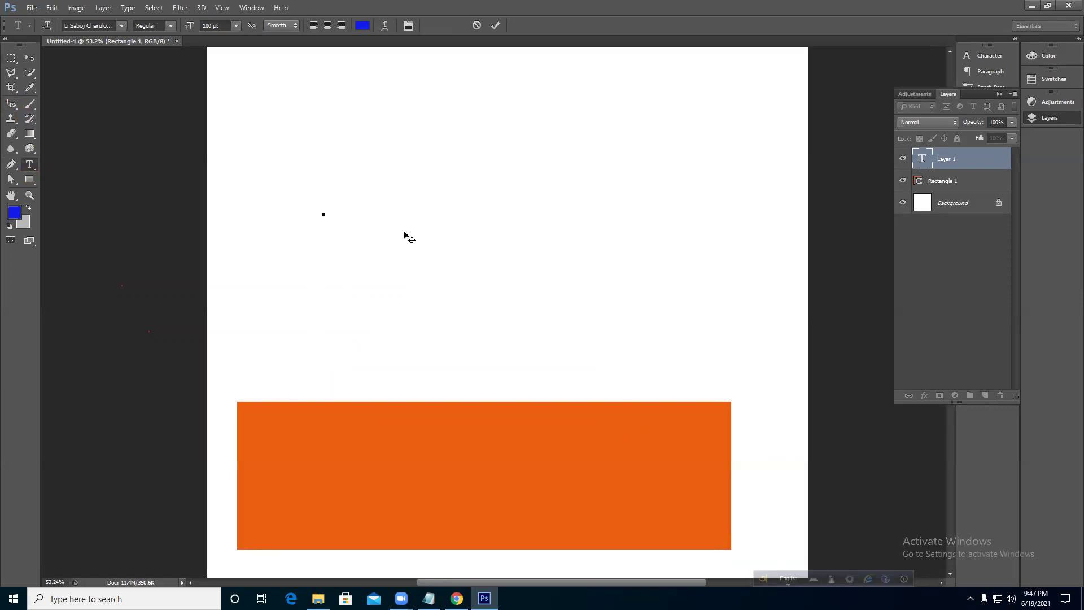
pyautogui.press('F12')
pyautogui.write('amar d')
pyautogui.press('BackSpace')
pyautogui.write('sonar bang')
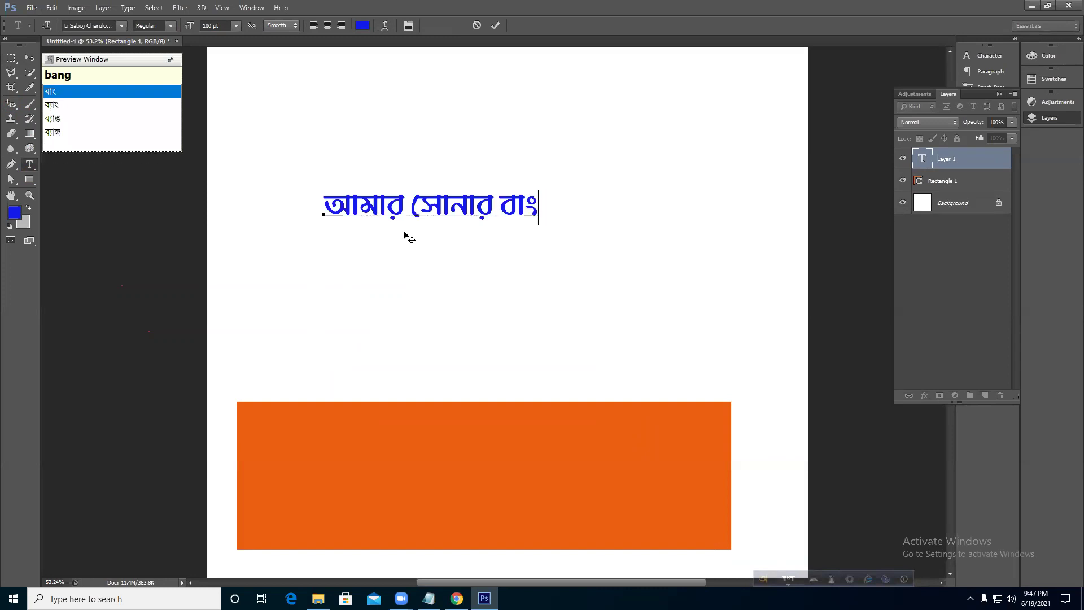
pyautogui.write('la')
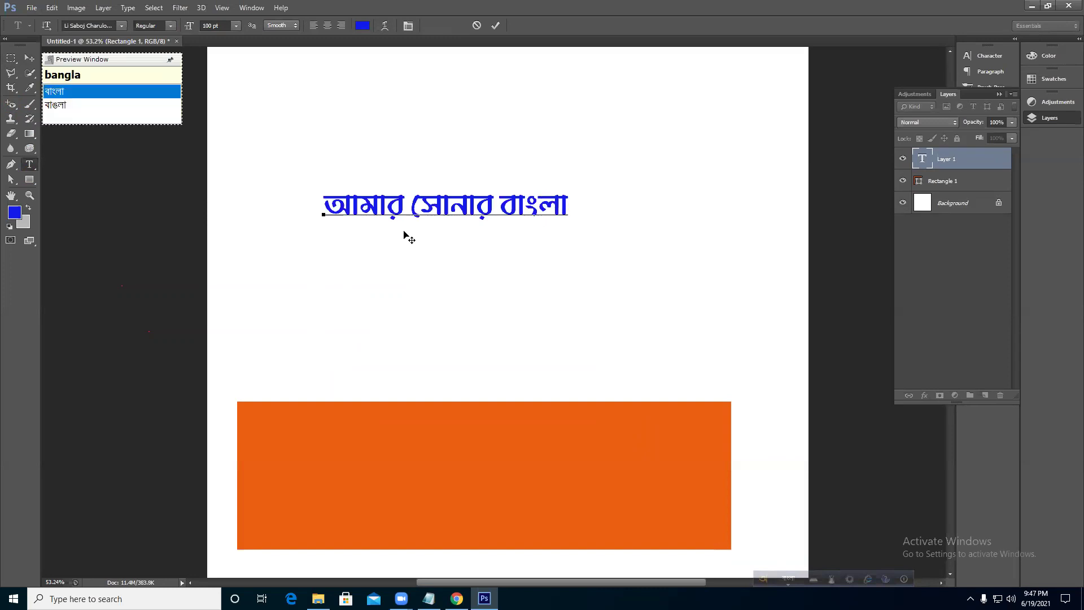
pyautogui.click(493, 26)
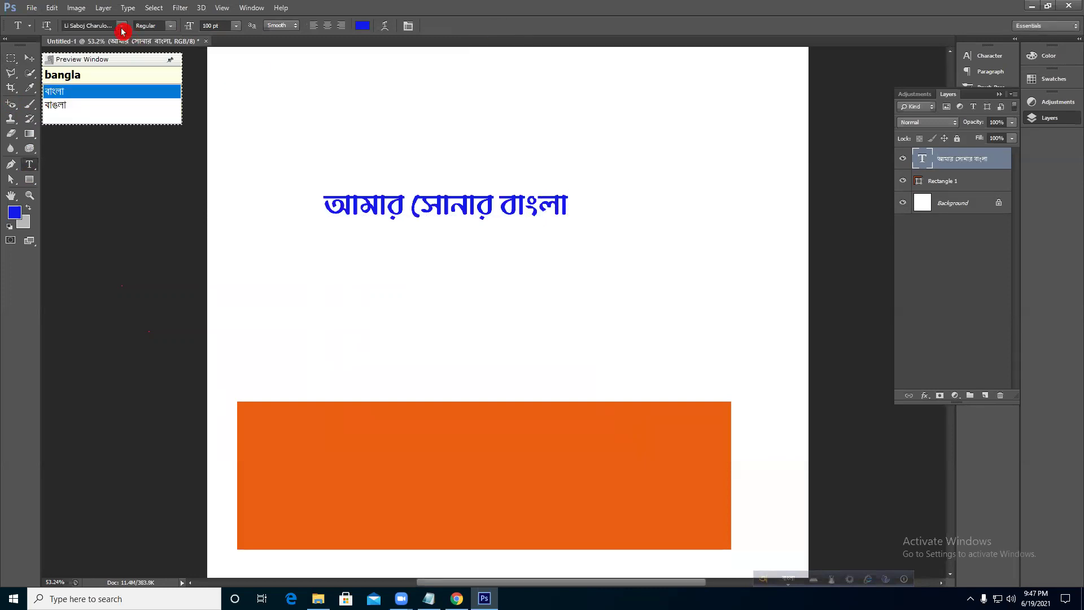
# - Try to apply the Li Shamim Noor ANSI V1 font to the Bengali text
pyautogui.click(985, 57)
pyautogui.click(899, 63)
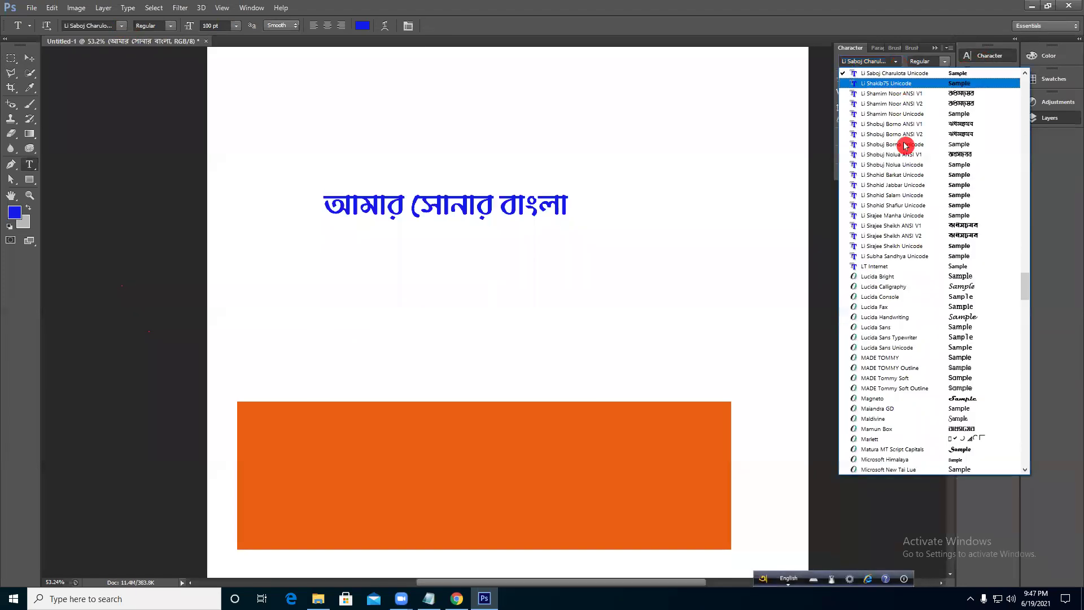
pyautogui.click(900, 94)
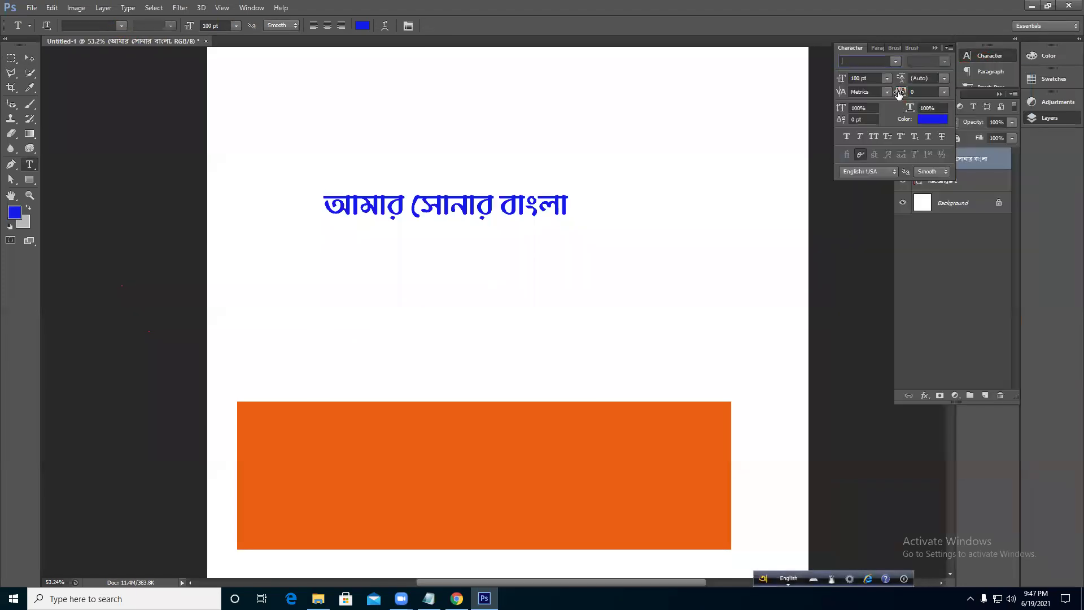
# - Look through the Li Unicode and ANSI Bengali fonts available for the text
pyautogui.click(895, 62)
pyautogui.scroll(1, 944, 247)
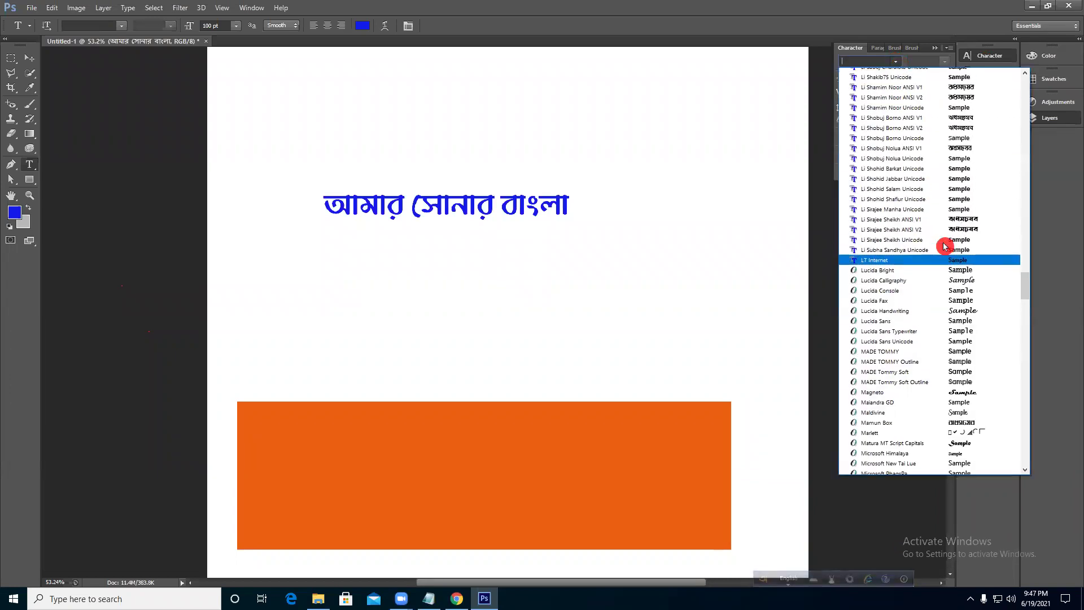
pyautogui.scroll(2, 945, 247)
pyautogui.scroll(1, 944, 246)
pyautogui.scroll(3, 944, 247)
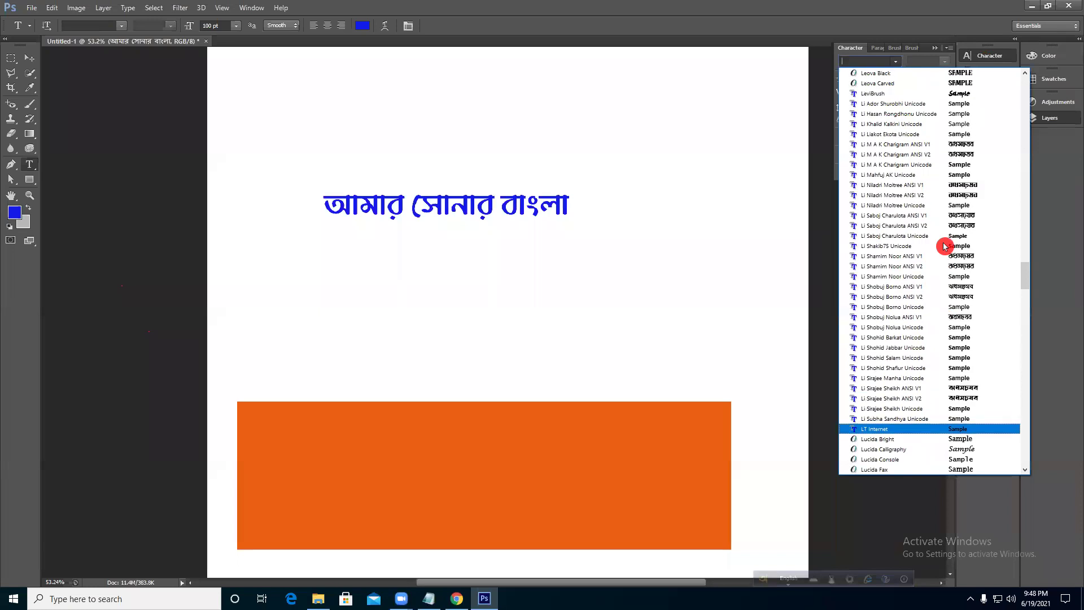
pyautogui.scroll(-2, 944, 247)
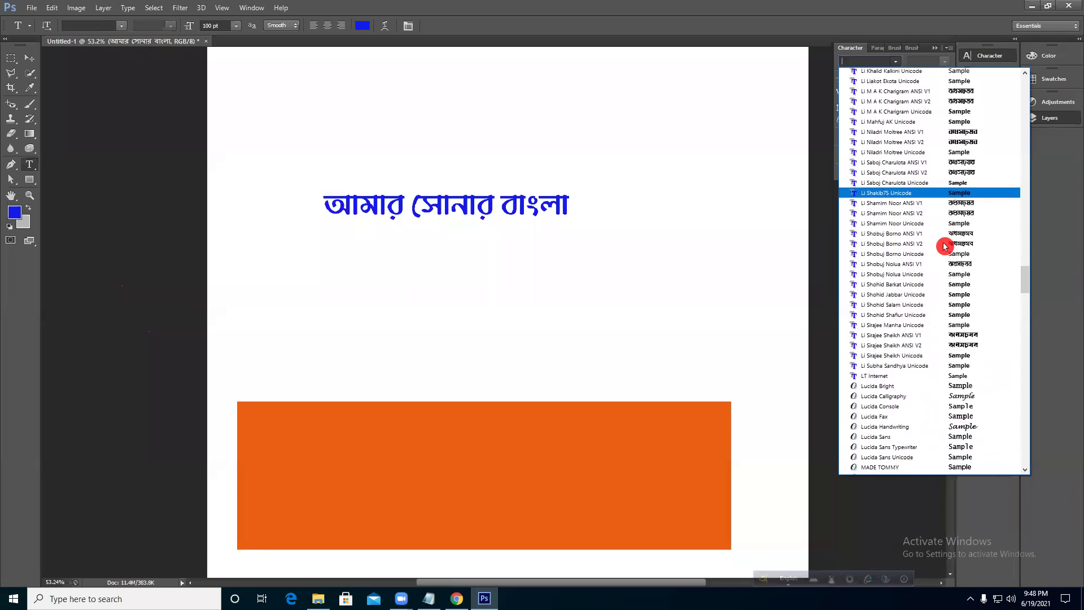
pyautogui.scroll(-3, 945, 246)
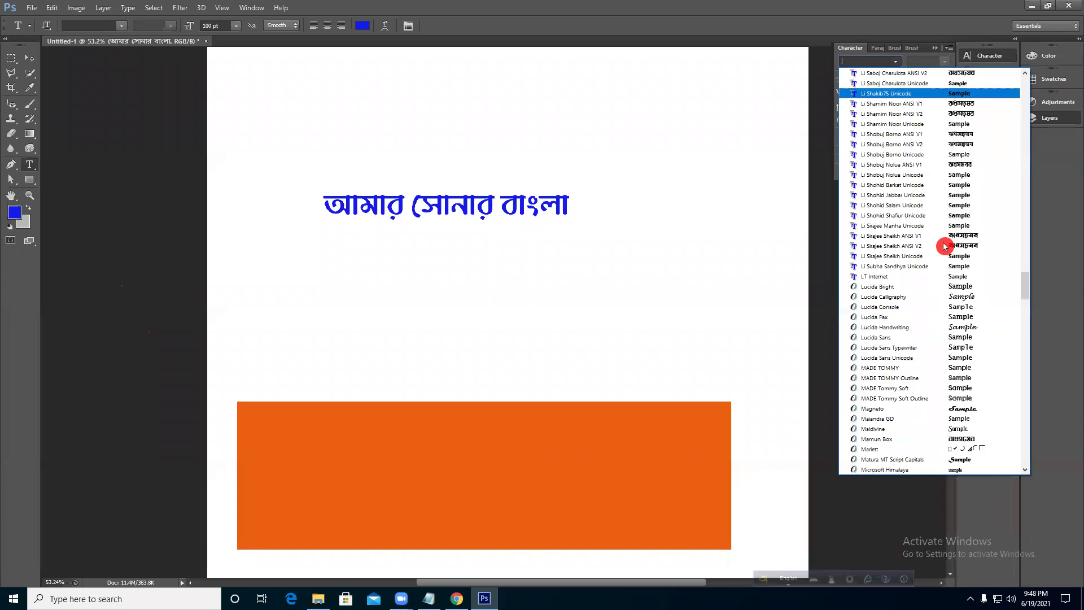
# - Set the Bengali text to the Akhand Bengali font in the BLack style
pyautogui.click(865, 62)
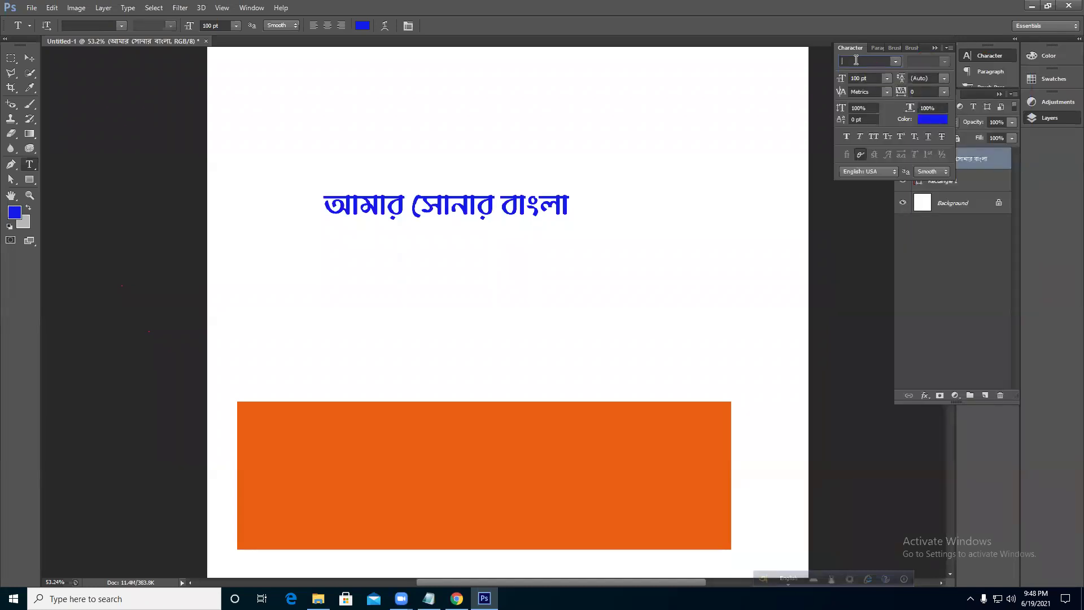
pyautogui.press('F12')
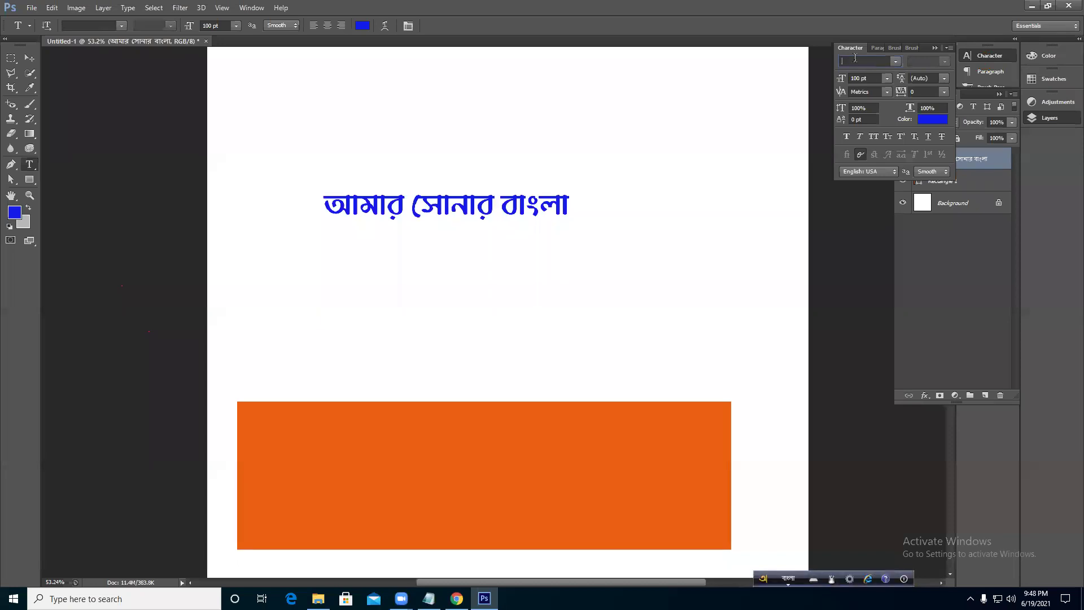
pyautogui.write('a')
pyautogui.press('F12')
pyautogui.click(895, 61)
pyautogui.scroll(2, 931, 191)
pyautogui.scroll(1, 932, 191)
pyautogui.moveTo(1026, 230); pyautogui.dragTo(1058, 89)
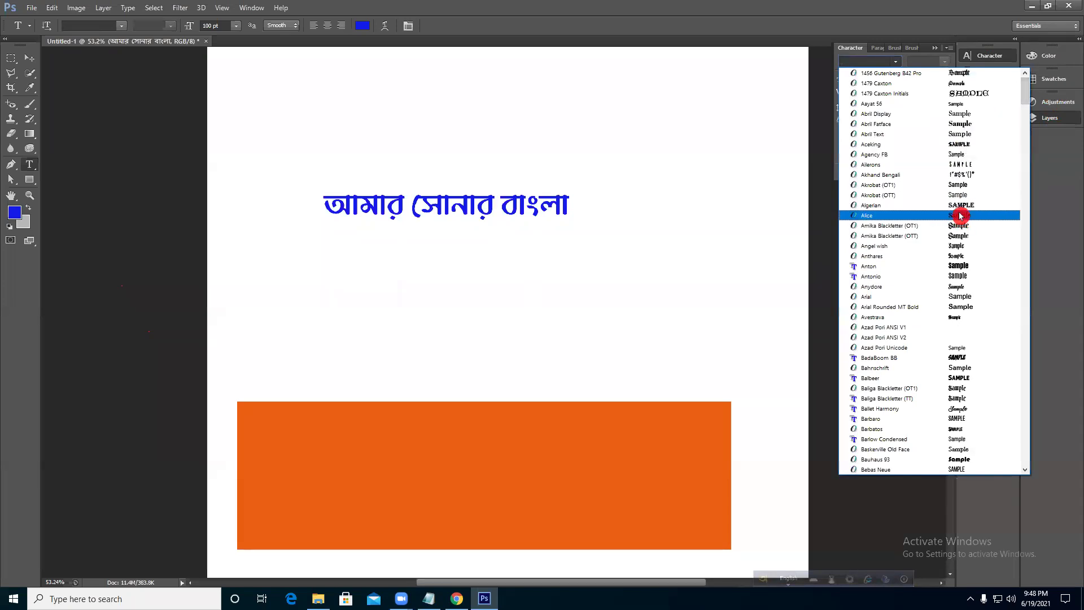
pyautogui.click(912, 175)
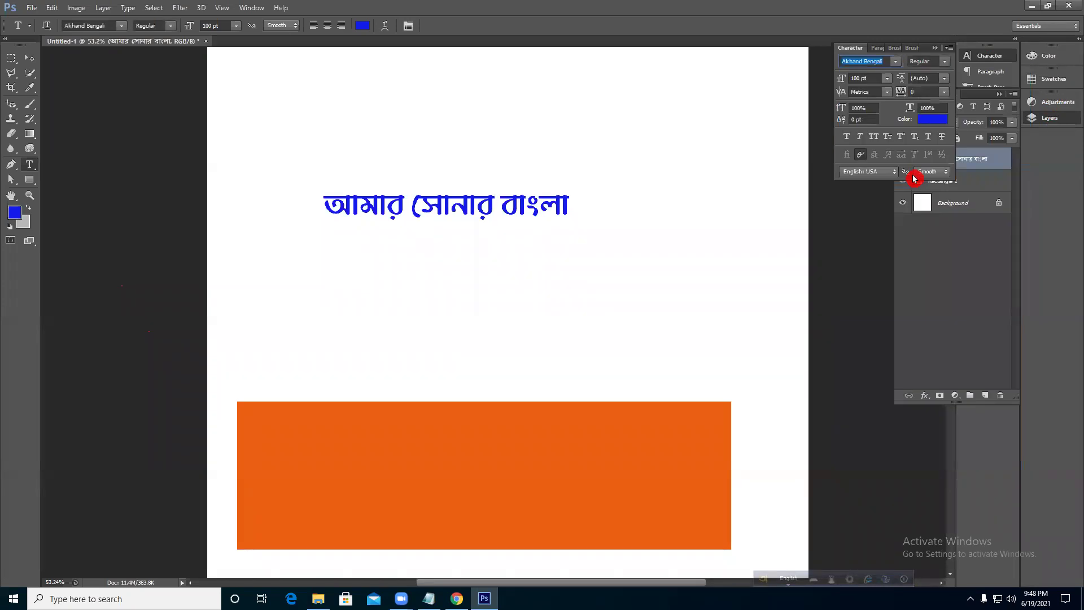
pyautogui.click(943, 68)
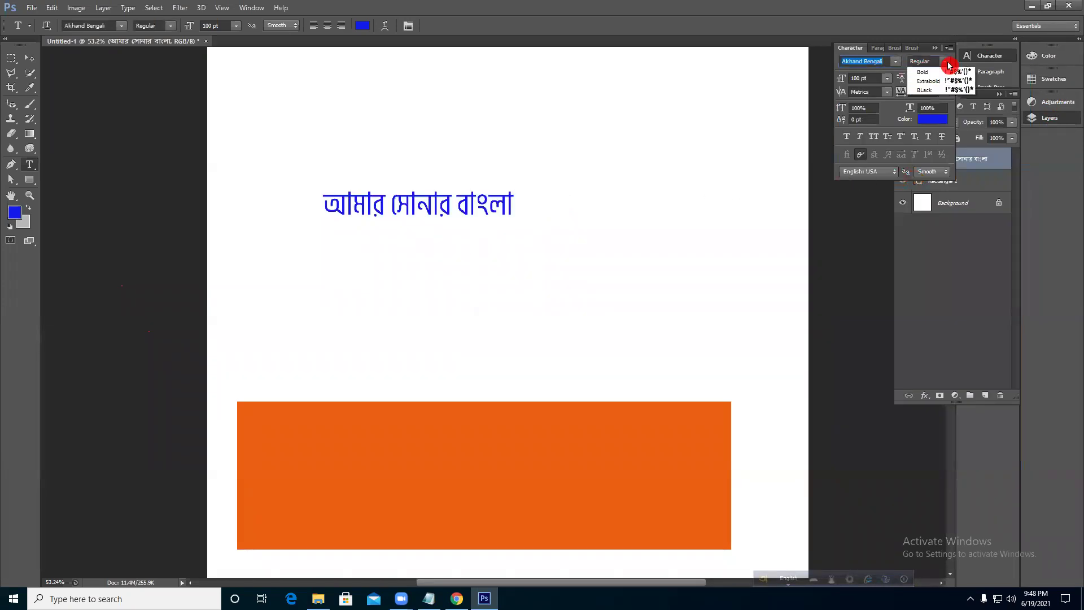
pyautogui.click(925, 137)
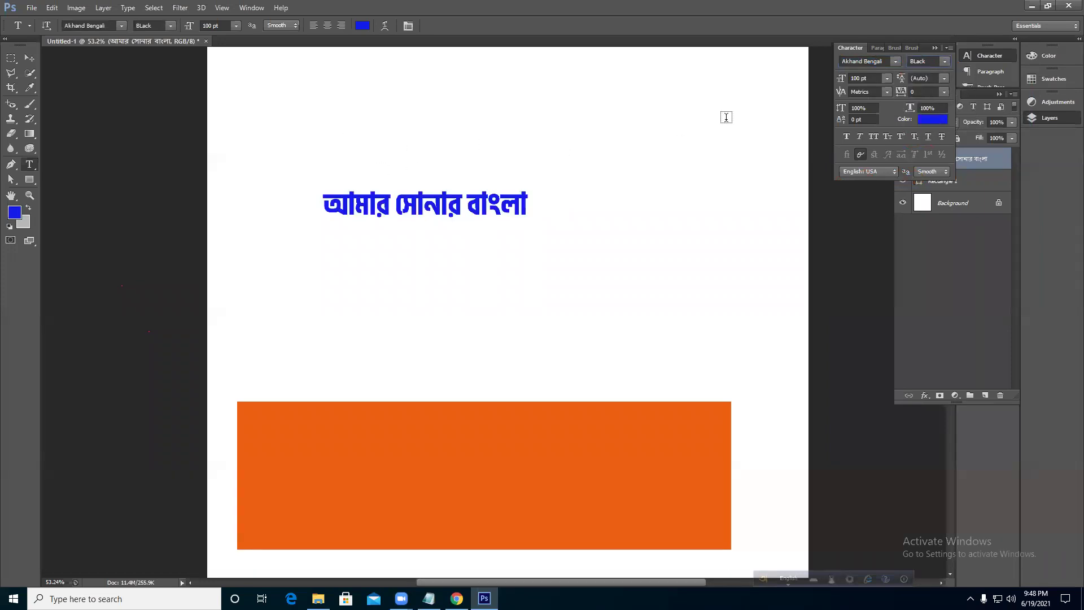
# - Apply the Li Niladri Moitree ANSI V2 font to the Bengali text
pyautogui.click(893, 65)
pyautogui.scroll(-10, 933, 351)
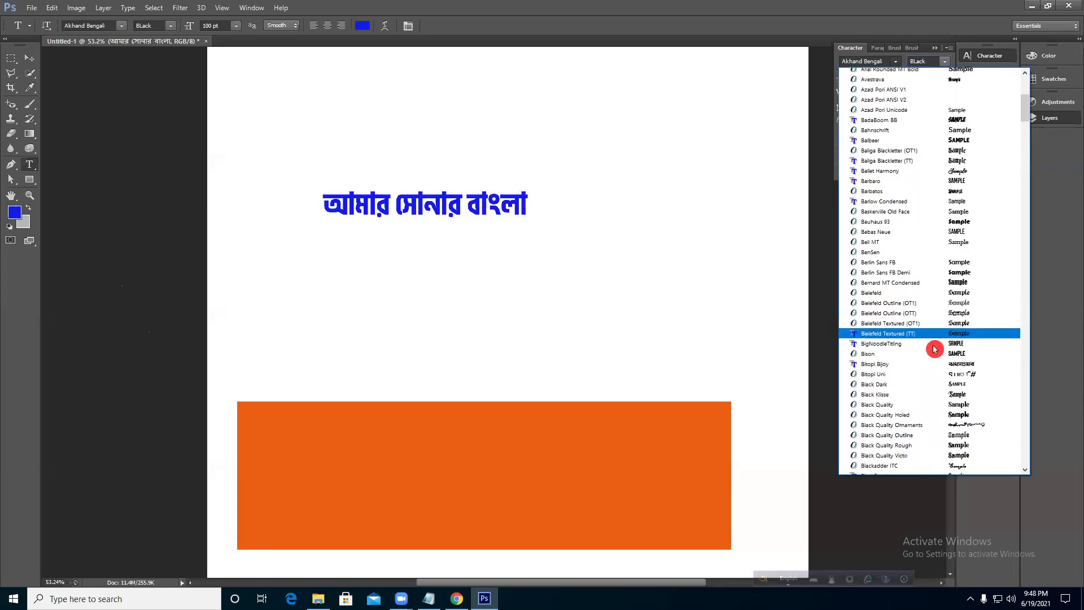
pyautogui.scroll(-15, 935, 347)
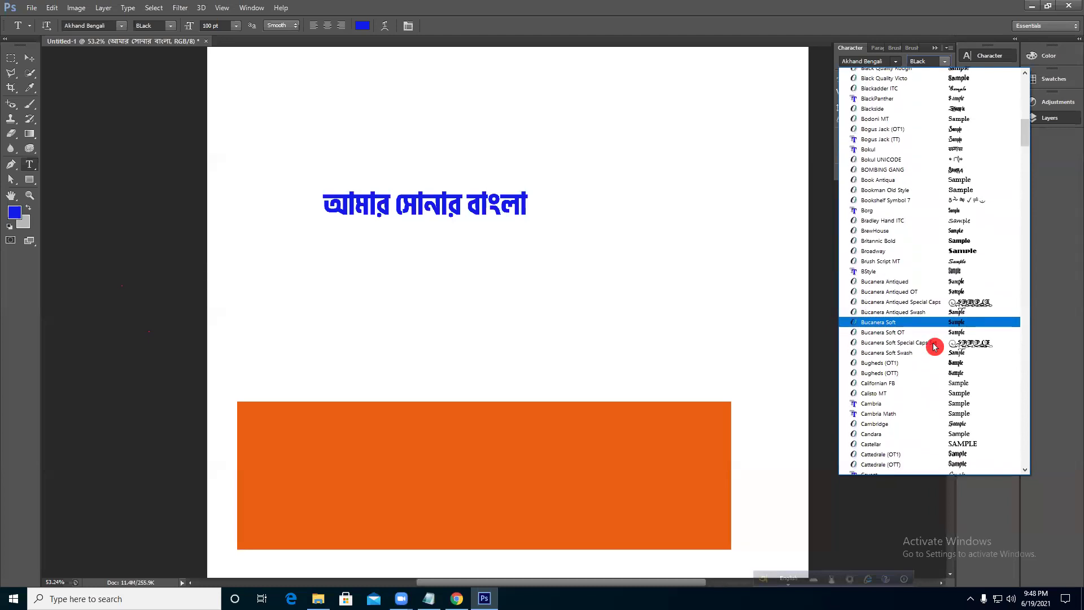
pyautogui.scroll(-8, 935, 347)
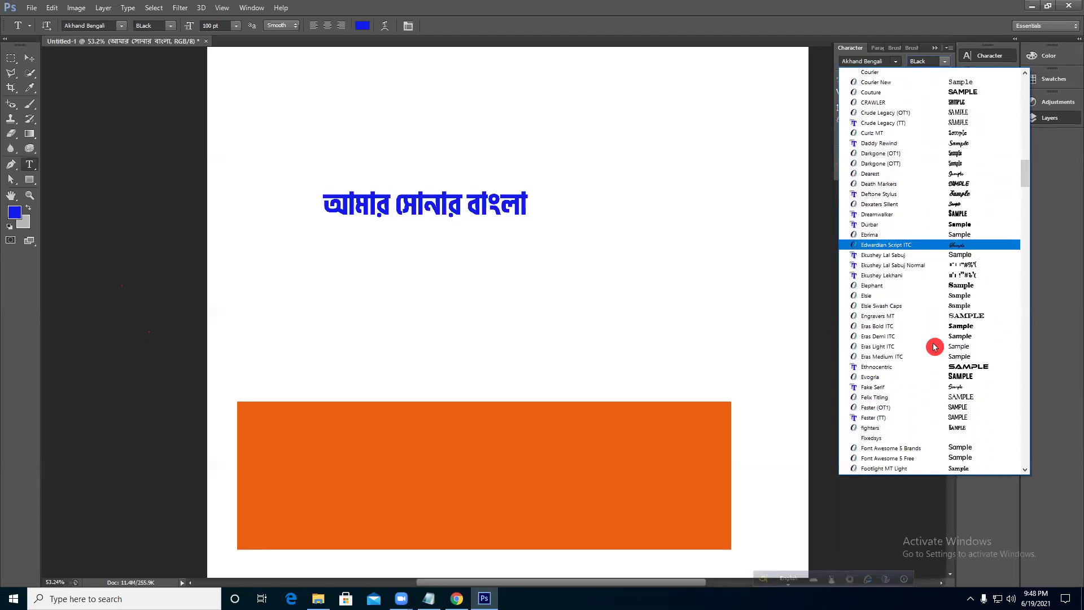
pyautogui.scroll(-10, 935, 347)
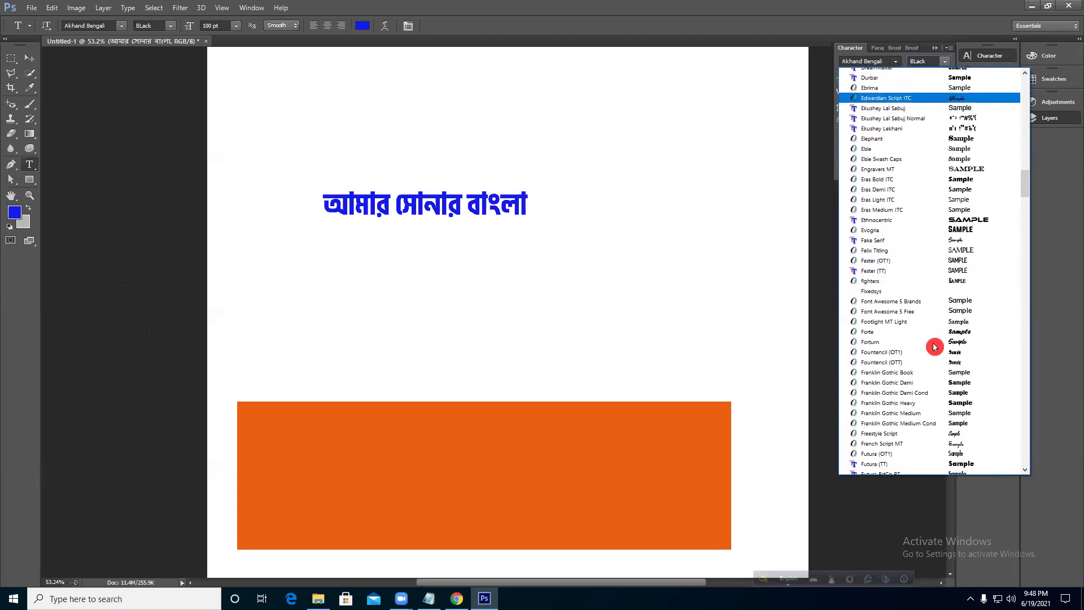
pyautogui.scroll(-12, 935, 348)
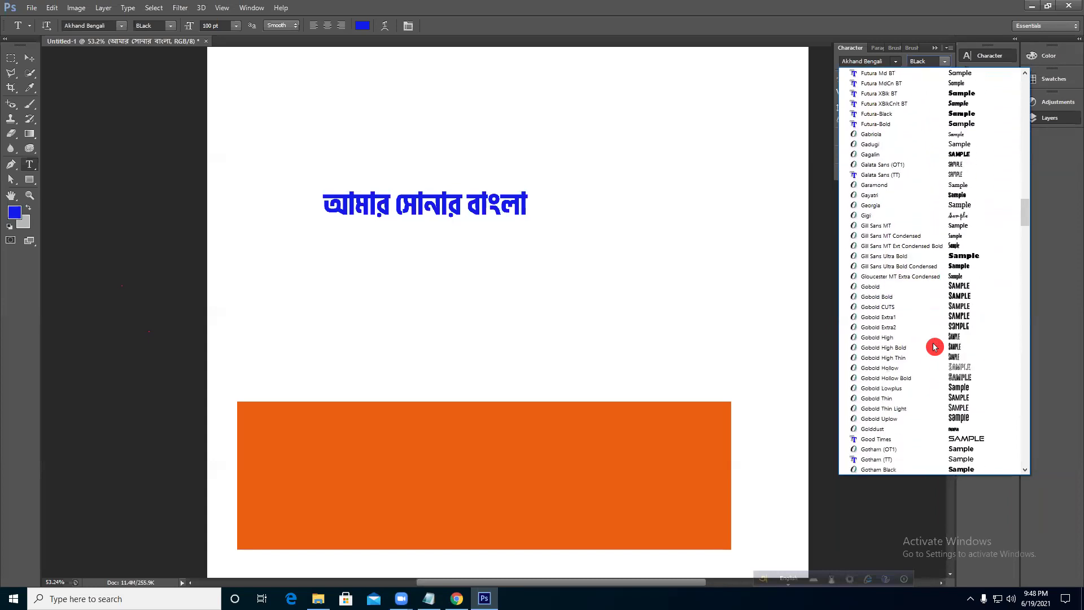
pyautogui.scroll(-10, 935, 348)
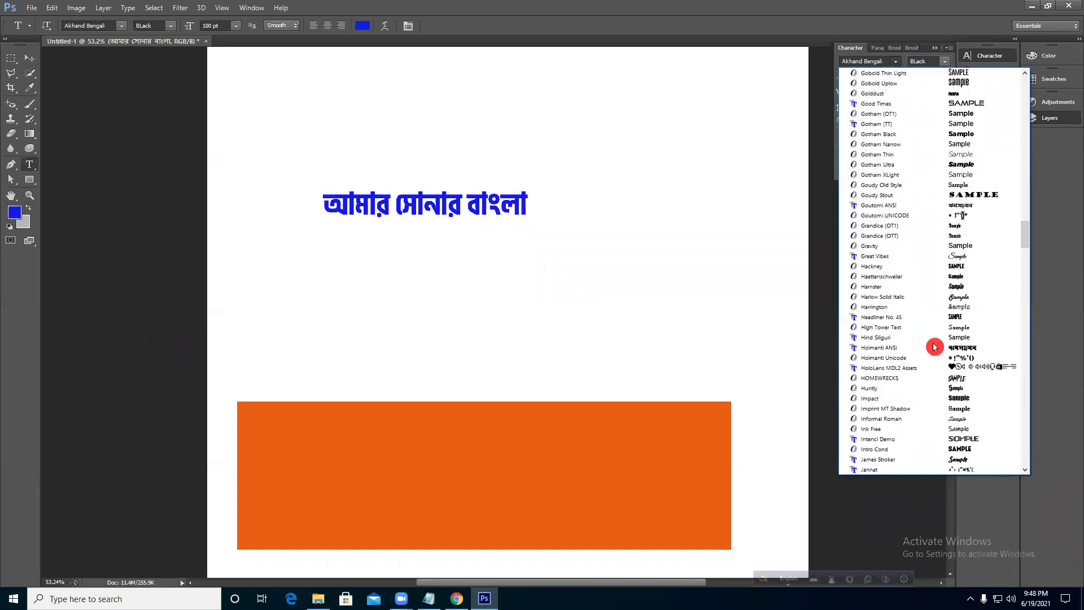
pyautogui.scroll(-6, 935, 348)
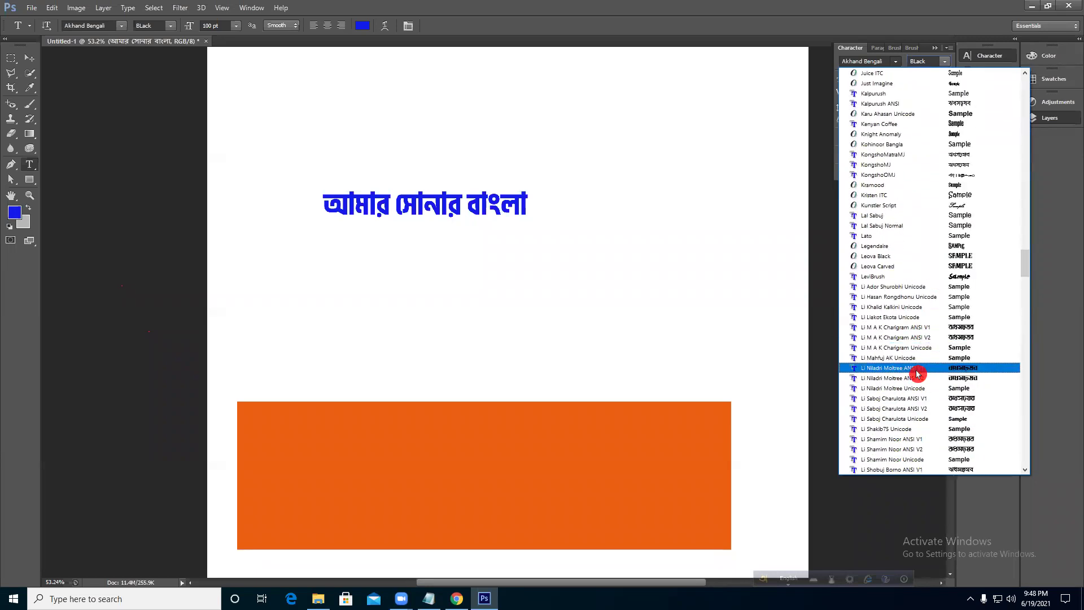
pyautogui.click(920, 378)
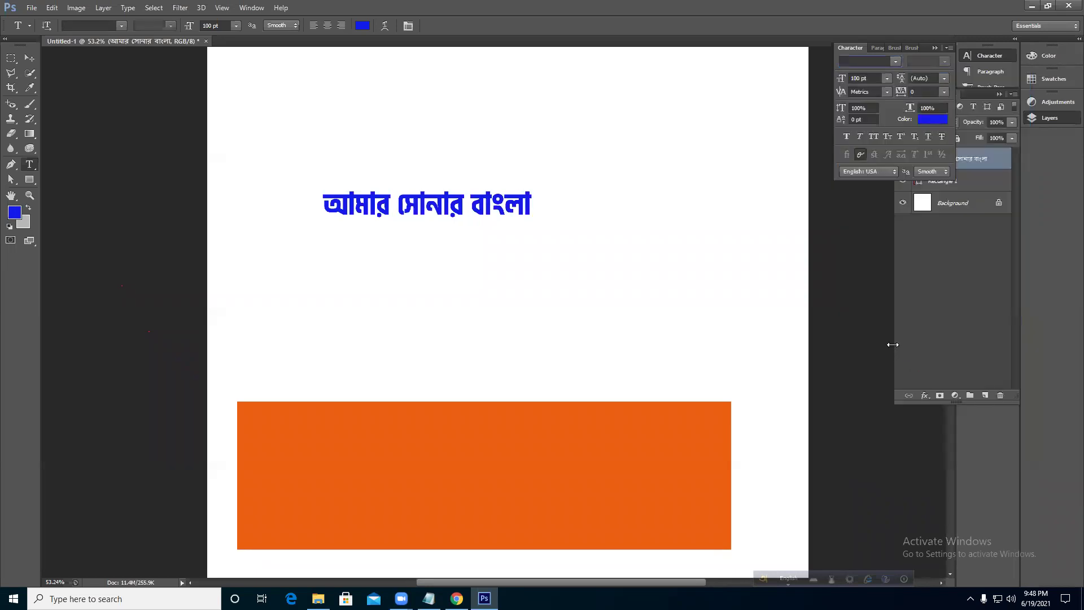
# - Scale the Bengali text up to about 249 pt and position it across the upper part of the canvas
pyautogui.click(29, 58)
pyautogui.moveTo(512, 209); pyautogui.dragTo(557, 217)
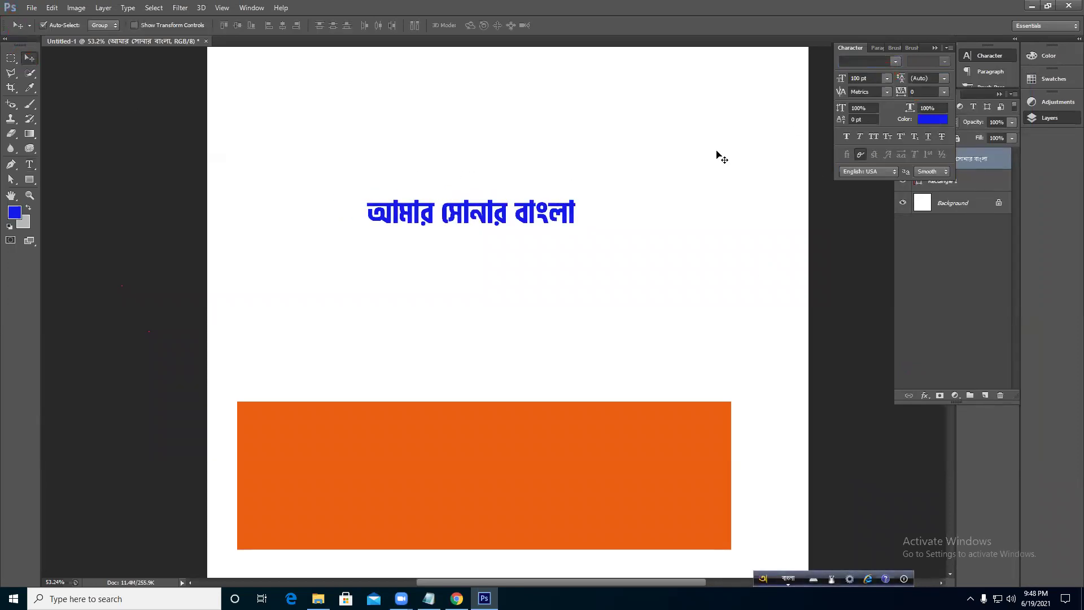
pyautogui.hotkey('ctrl', 't')
pyautogui.moveTo(573, 235); pyautogui.dragTo(727, 278)
pyautogui.click(568, 25)
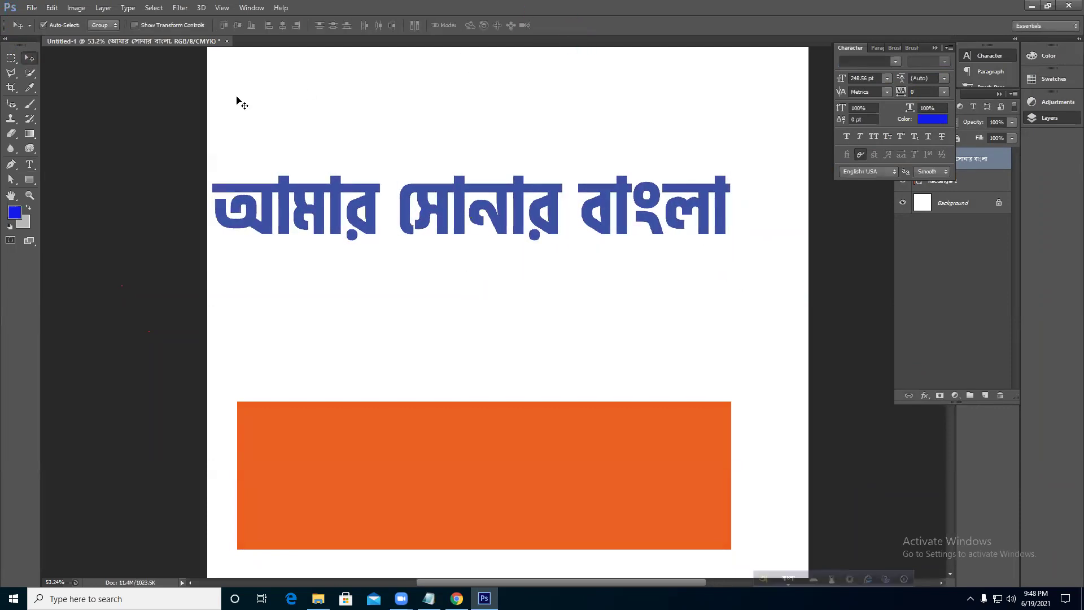
pyautogui.moveTo(292, 192); pyautogui.dragTo(342, 180)
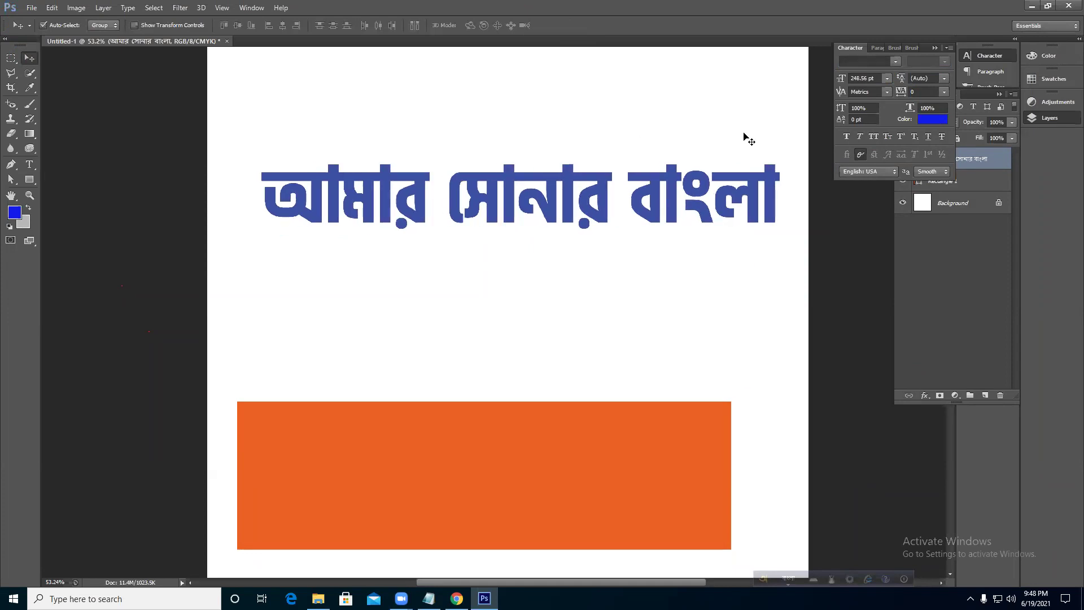
# - Set the Bengali text's color to pure bright blue, #000cff
pyautogui.click(930, 122)
pyautogui.click(852, 182)
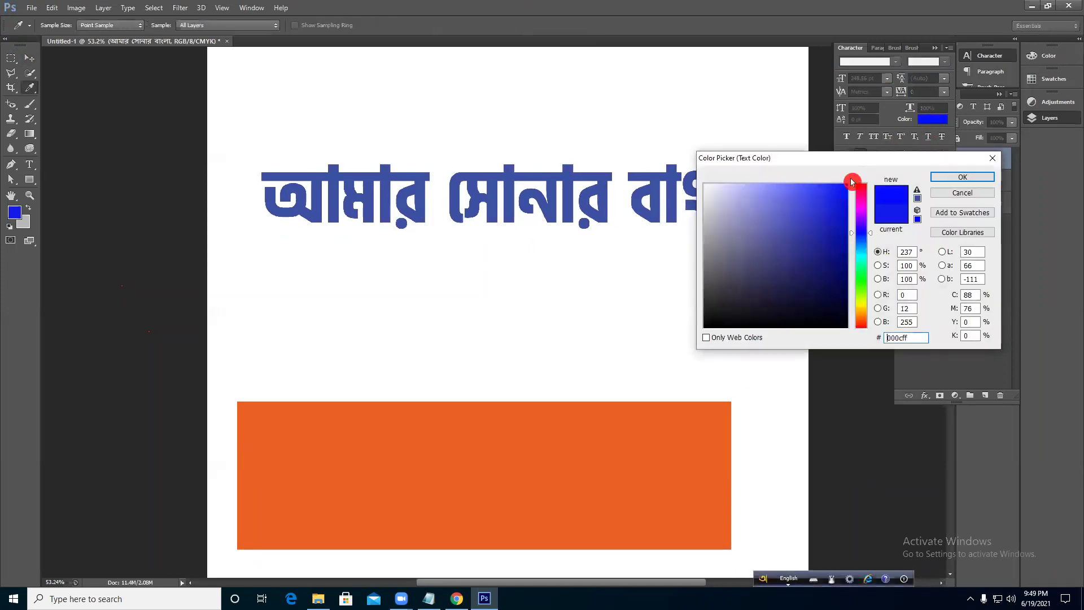
pyautogui.click(961, 176)
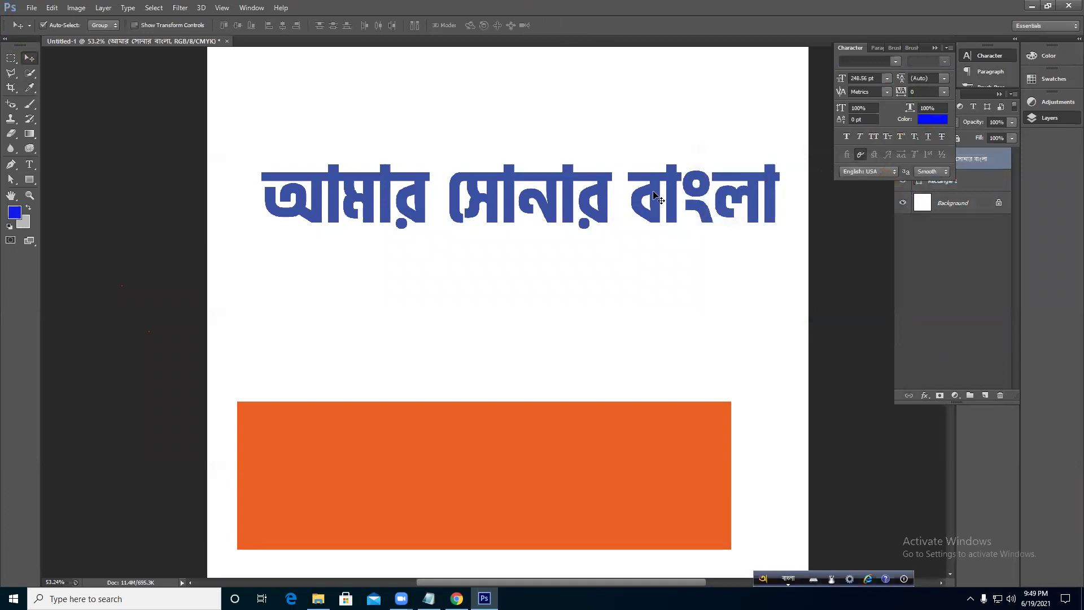
# - Move the Bengali text slightly down and toward the canvas's left edge and rasterize its type layer
pyautogui.moveTo(675, 199); pyautogui.dragTo(654, 206)
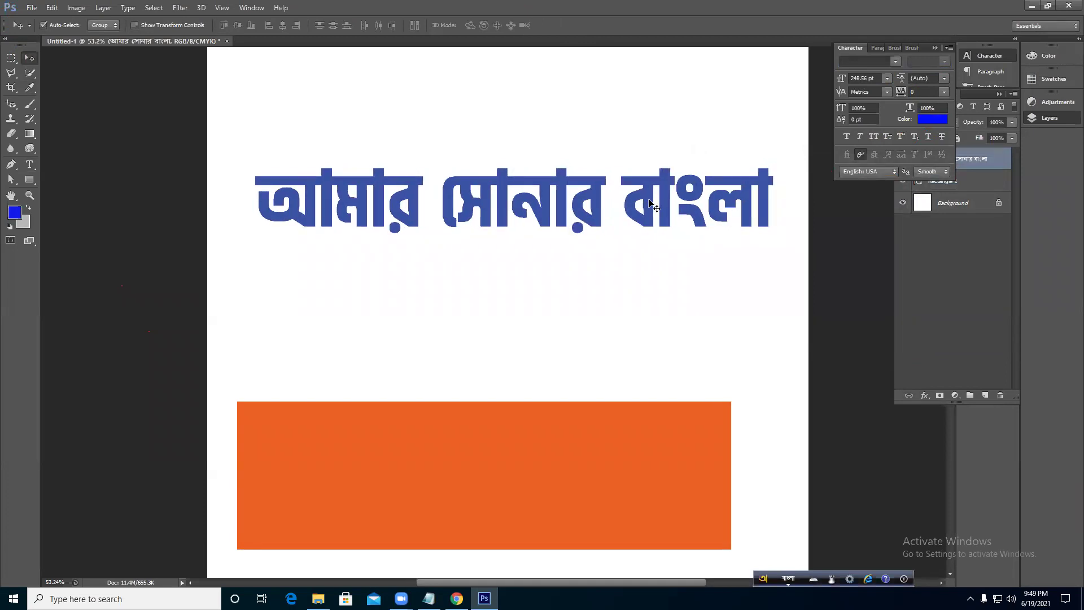
pyautogui.click(934, 48)
pyautogui.rightClick(973, 158)
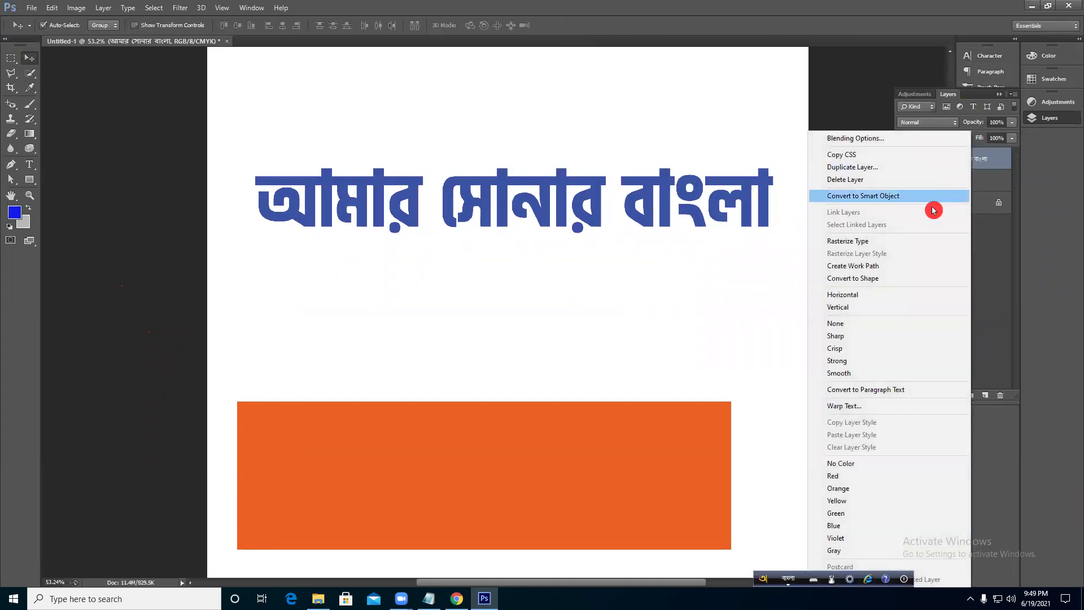
pyautogui.click(993, 159)
pyautogui.rightClick(1001, 158)
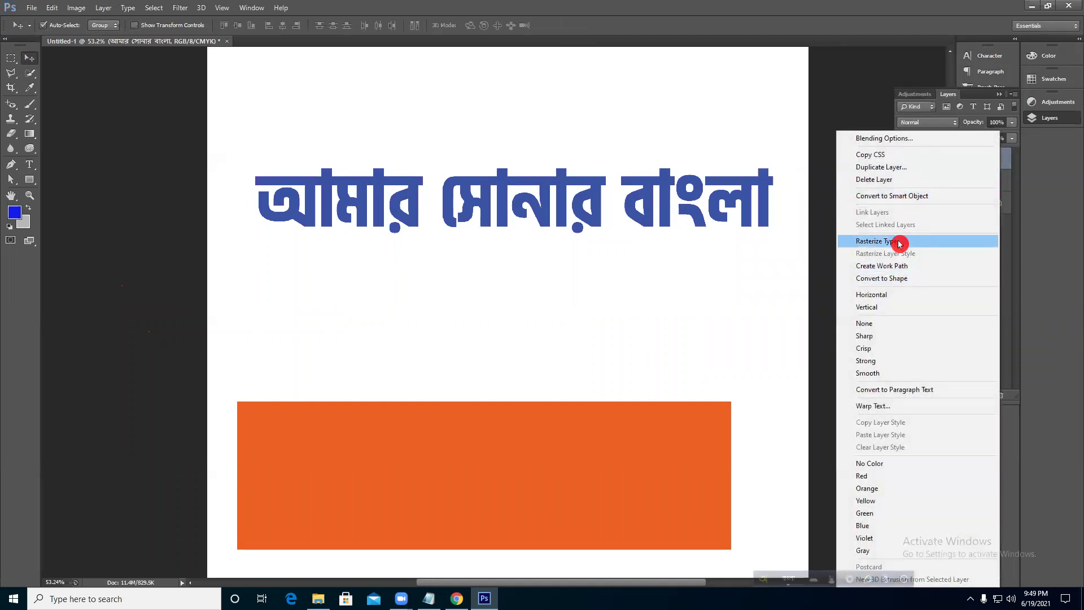
pyautogui.click(899, 243)
# - Copy a thin horizontal strip across the middle of the Bengali text to a new layer and check it with the original text hidden
pyautogui.click(11, 58)
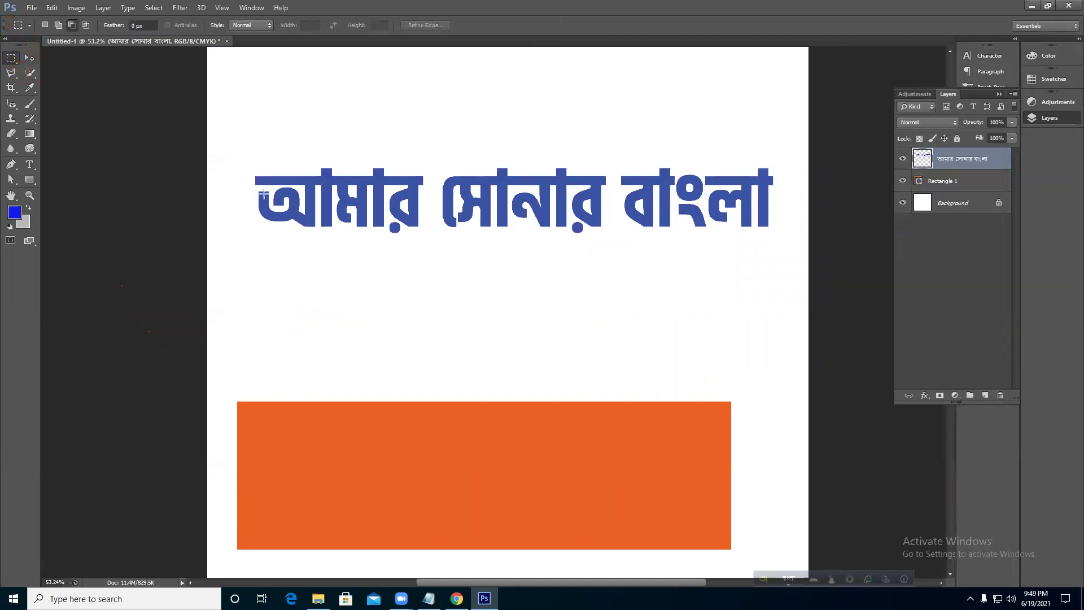
pyautogui.moveTo(252, 194); pyautogui.dragTo(776, 206)
pyautogui.hotkey('ctrl', 'j')
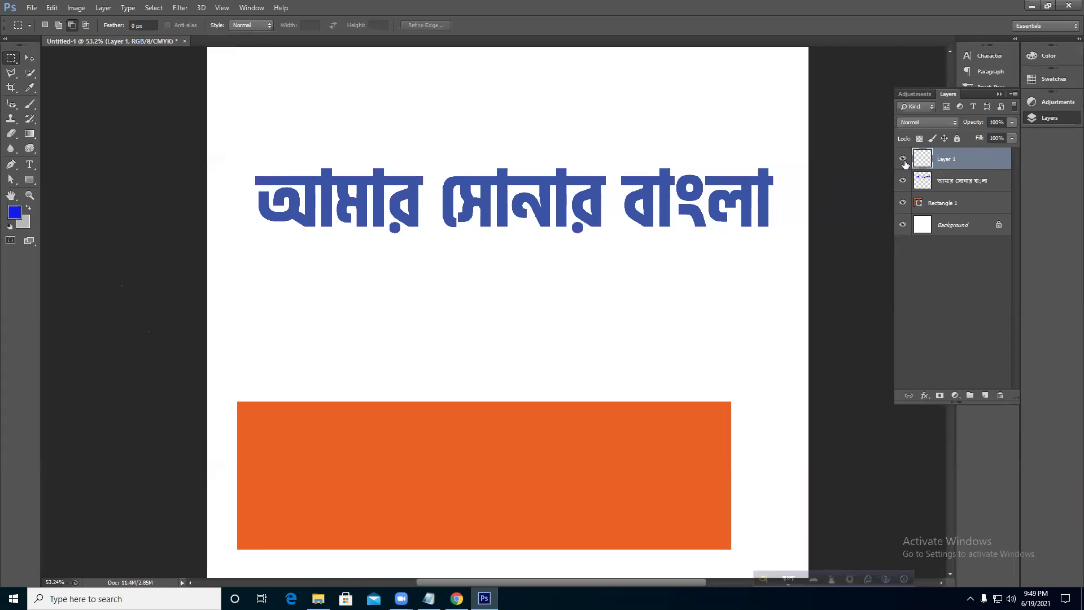
pyautogui.click(903, 181)
pyautogui.click(904, 182)
pyautogui.click(903, 181)
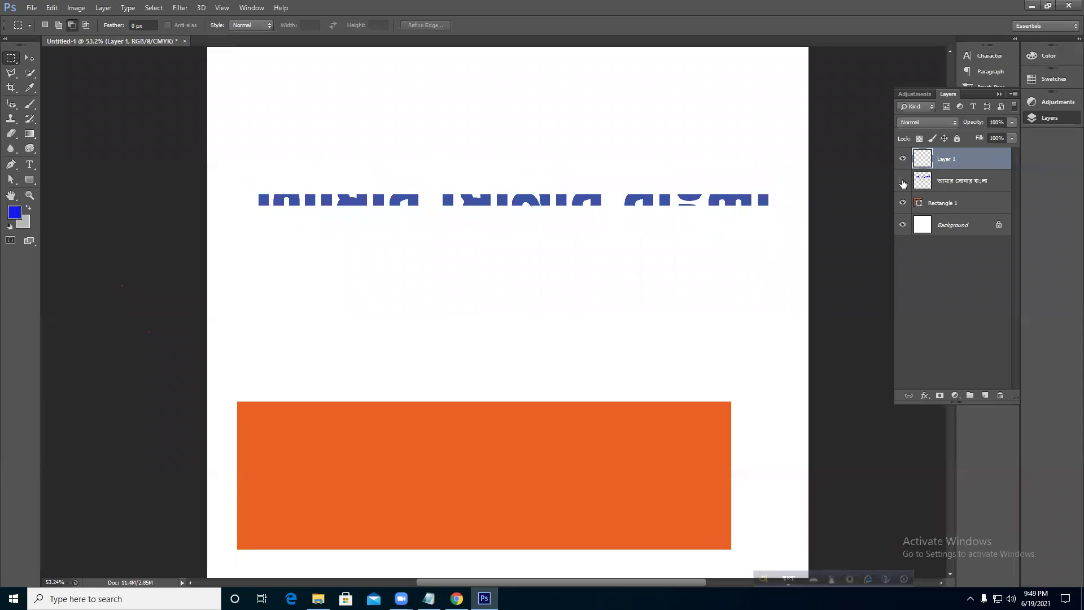
pyautogui.click(903, 182)
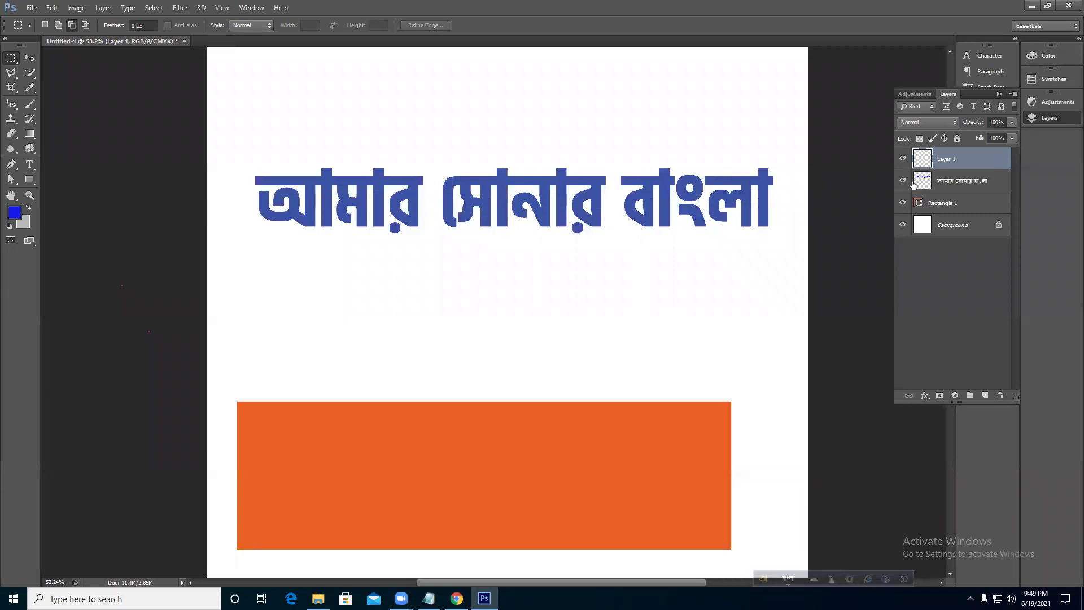
# - Try nudging the copied strip and merge its layer down into the Bengali text layer
pyautogui.click(29, 58)
pyautogui.moveTo(361, 205)
pyautogui.mouseDown()
pyautogui.moveTo(394, 199)
pyautogui.moveTo(362, 198)
pyautogui.mouseUp()
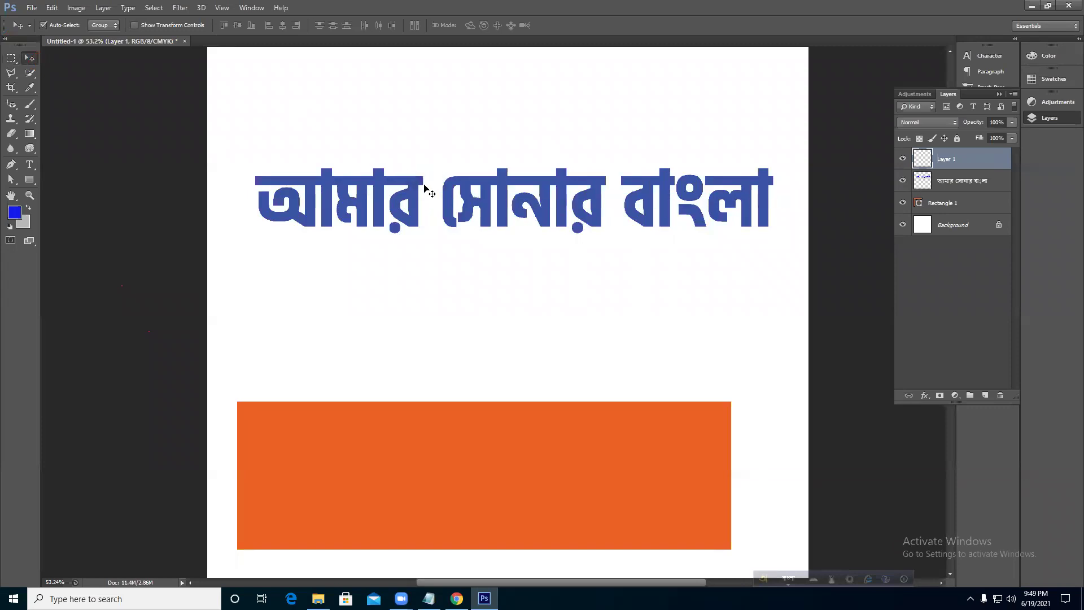
pyautogui.hotkey('ctrl', 'e')
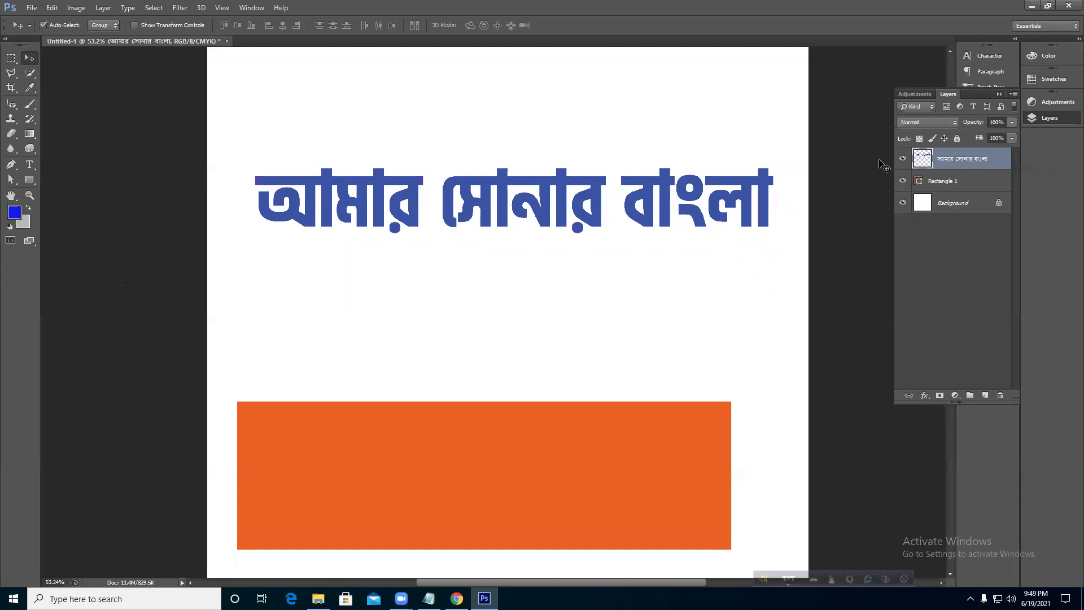
# - Select a thin horizontal strip through the middle of the Bengali text, shift it slightly left and deselect it
pyautogui.click(11, 58)
pyautogui.moveTo(249, 196); pyautogui.dragTo(798, 205)
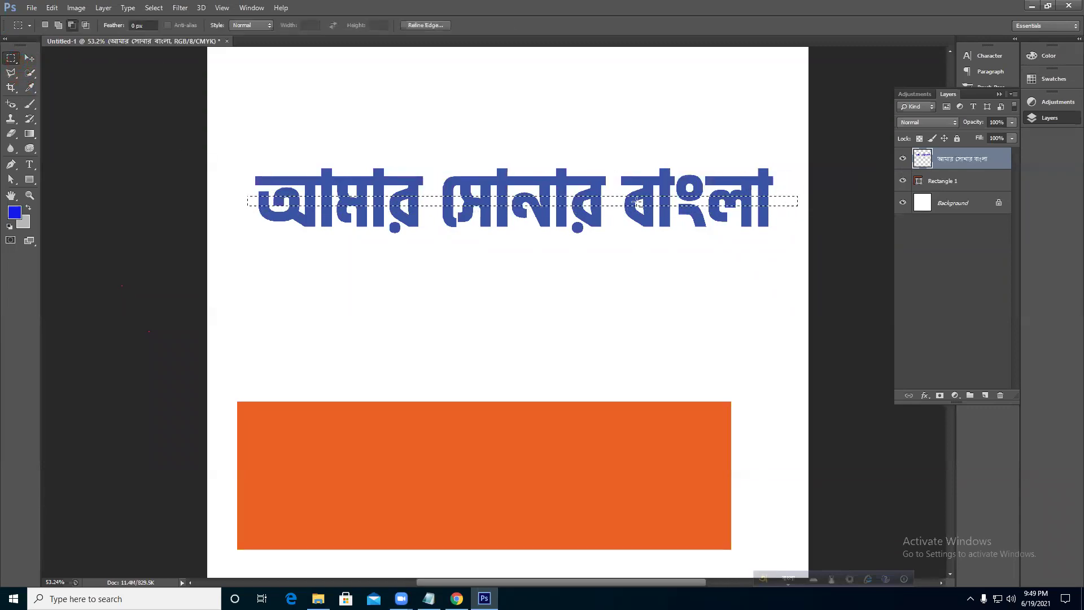
pyautogui.click(30, 58)
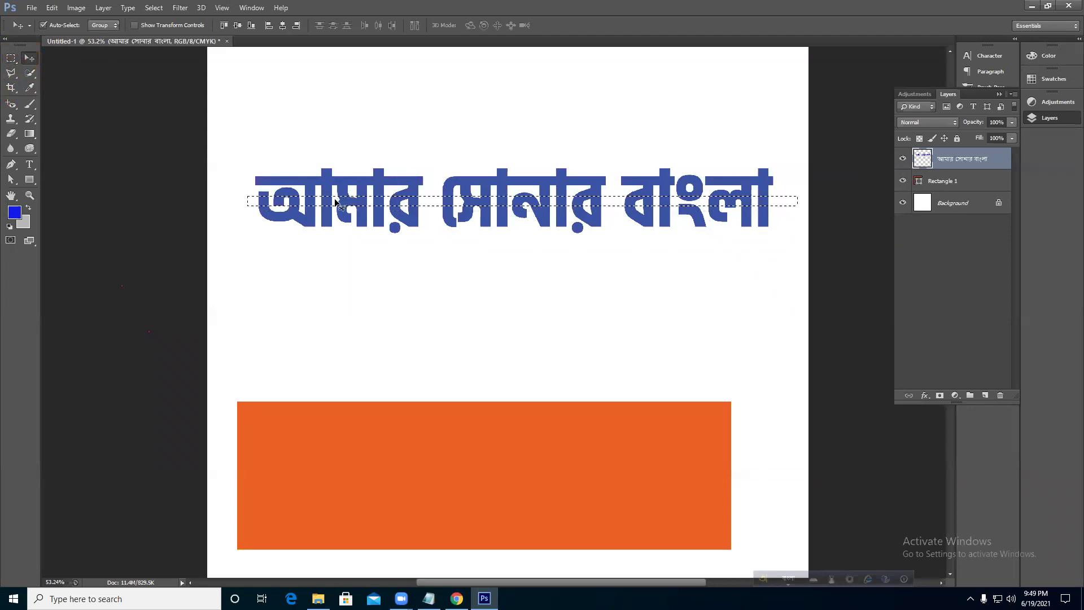
pyautogui.moveTo(335, 202)
pyautogui.mouseDown()
pyautogui.moveTo(320, 199)
pyautogui.moveTo(329, 202)
pyautogui.mouseUp()
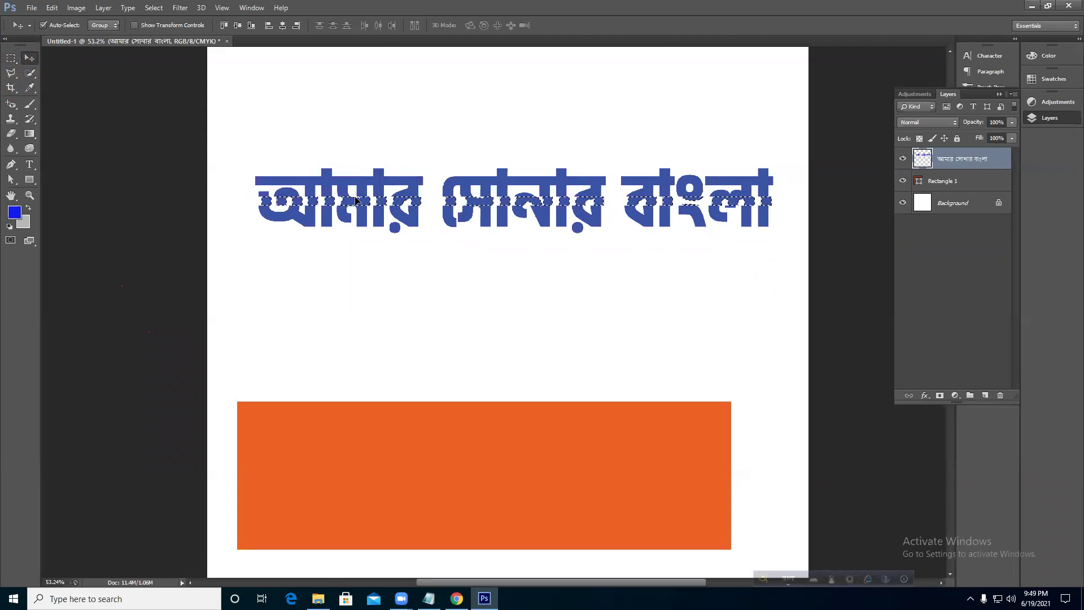
pyautogui.click(8, 131)
pyautogui.hotkey('ctrl', 'd')
pyautogui.click(9, 100)
# - Select the lower edge of the Bengali text with a rectangular marquee and offset it slightly downward
pyautogui.click(11, 58)
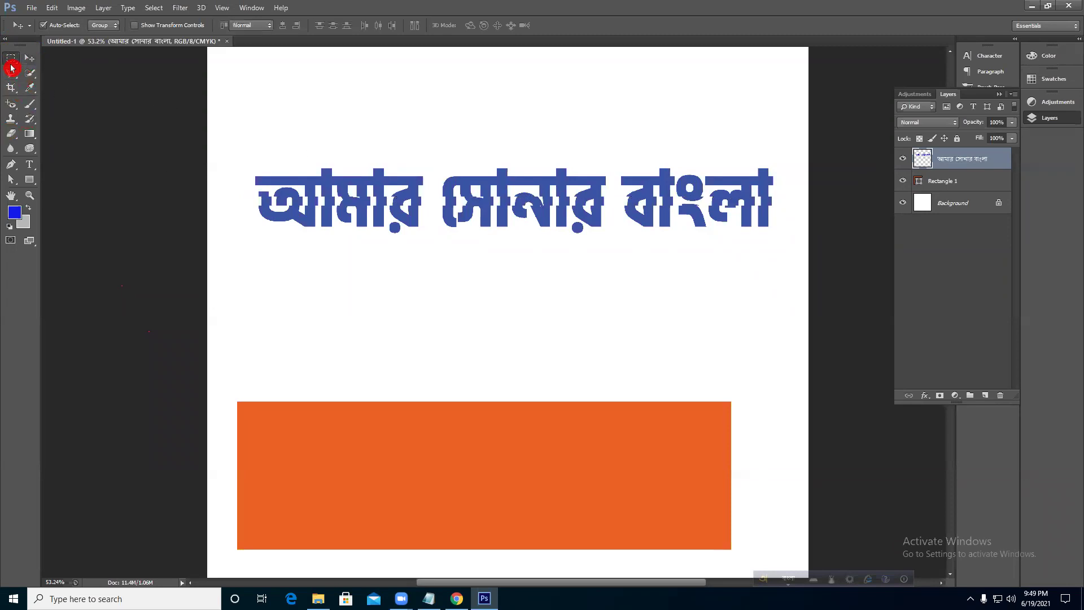
pyautogui.moveTo(292, 221); pyautogui.dragTo(795, 255)
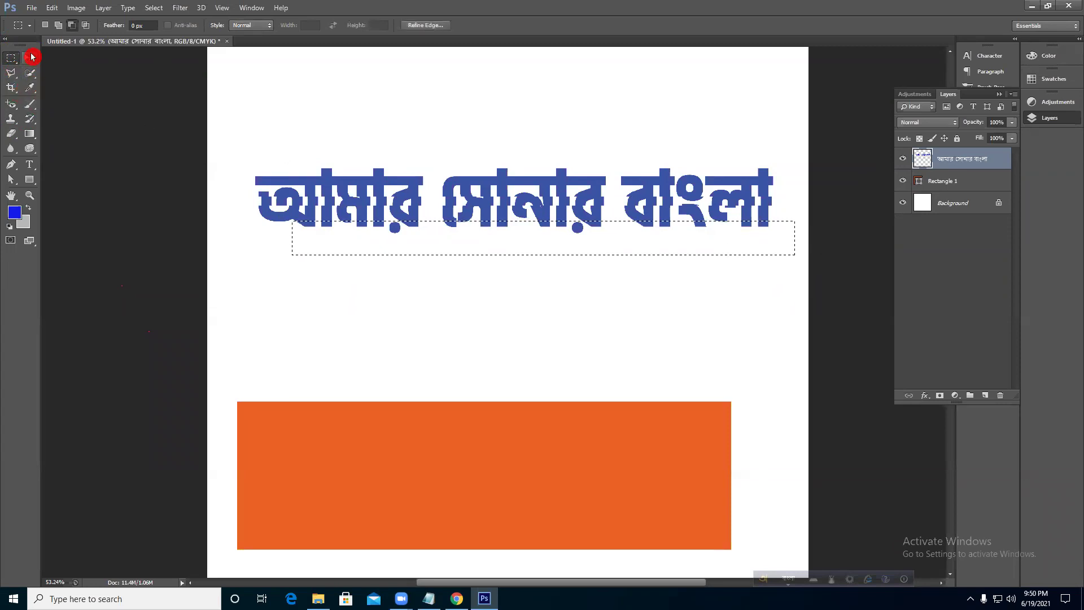
pyautogui.click(29, 58)
pyautogui.moveTo(417, 229); pyautogui.dragTo(418, 227)
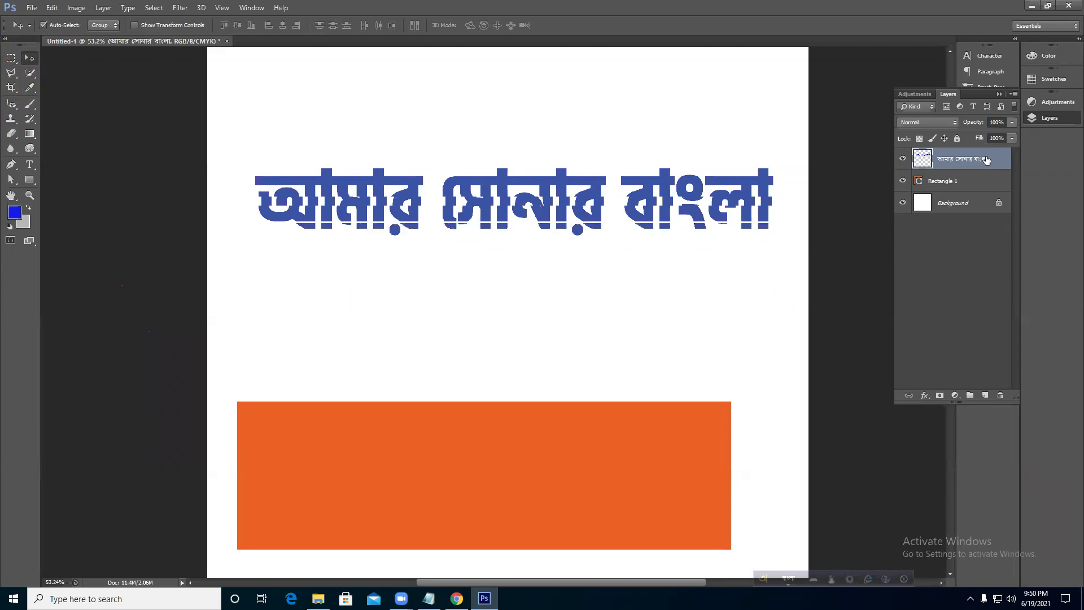
# - Delete the Bengali text layer and the orange rectangle layer, leaving only the white background
pyautogui.press('Delete')
pyautogui.press('Delete')
pyautogui.scroll(-4, 365, 317)
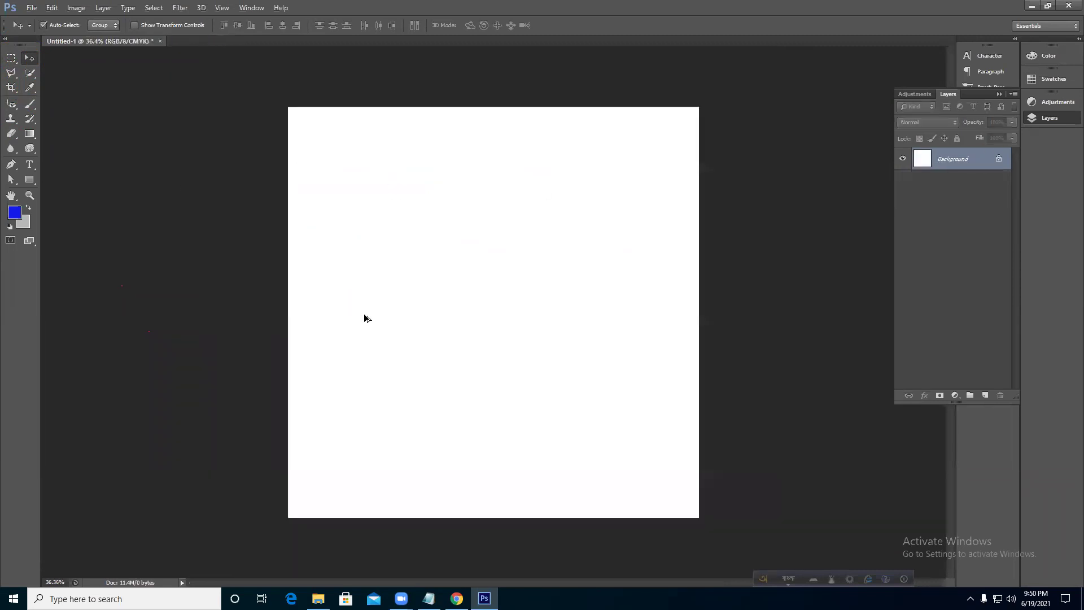
pyautogui.scroll(2, 190, 128)
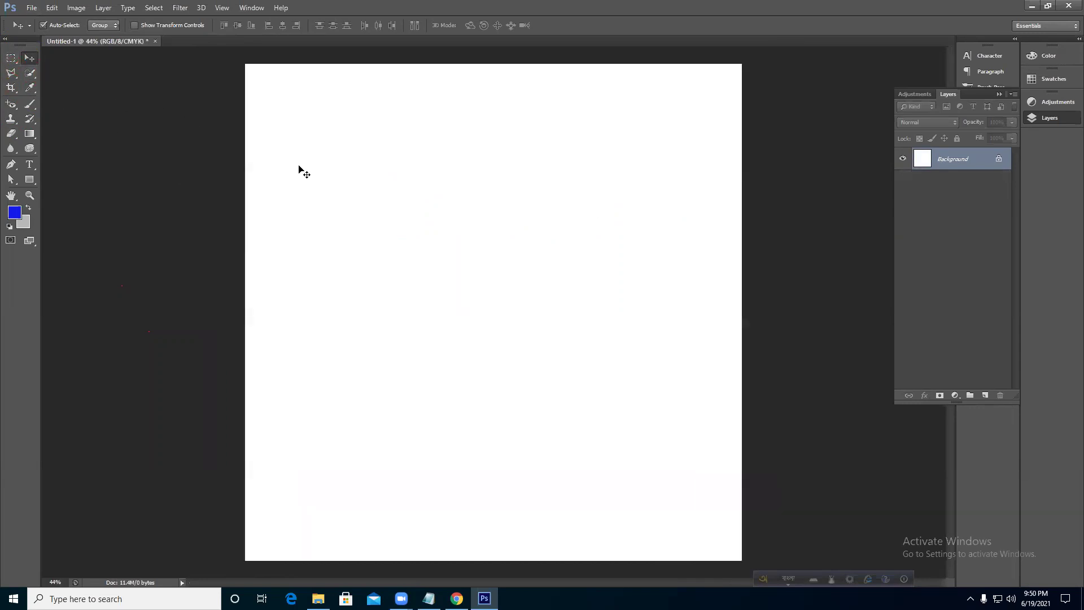
pyautogui.scroll(-1, 299, 168)
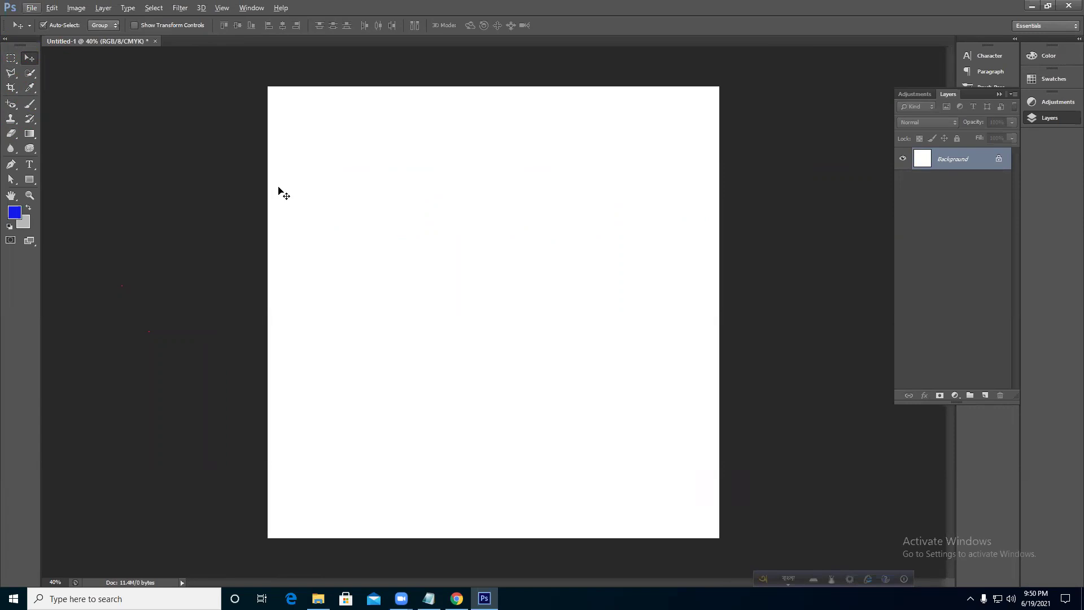
# - Draw a blue rectangle about 1520 × 868 px and cross it with a tall rectangle using Exclude Overlapping Shapes
pyautogui.click(29, 180)
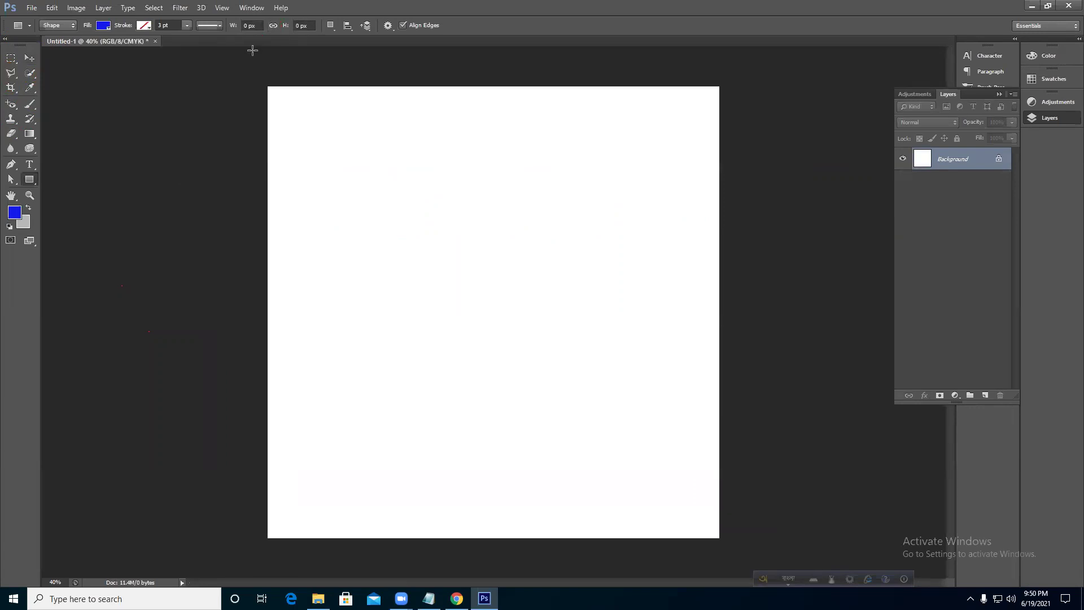
pyautogui.moveTo(310, 164); pyautogui.dragTo(652, 359)
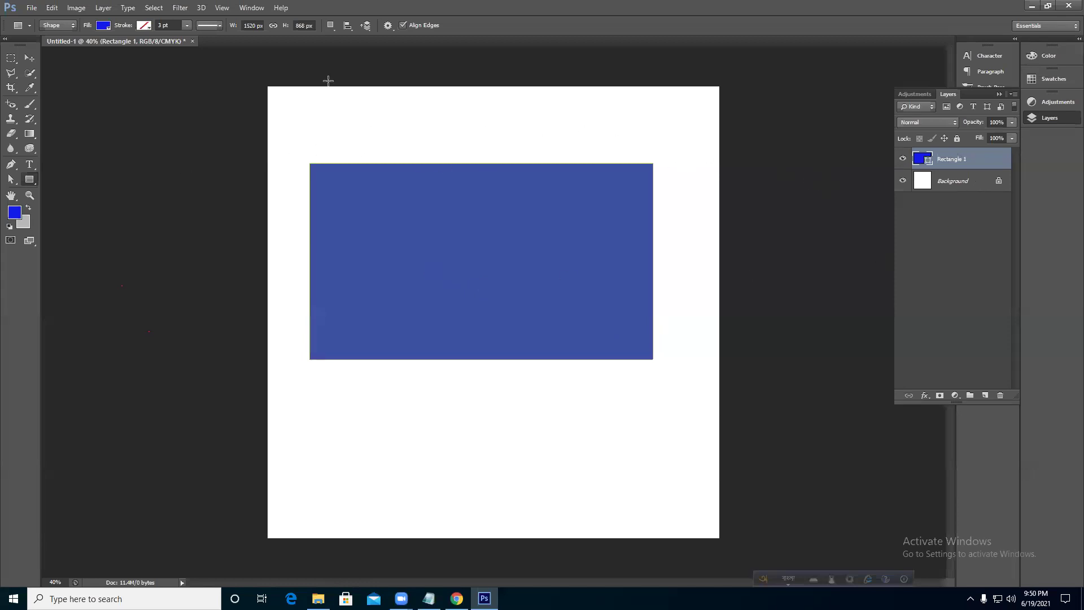
pyautogui.click(331, 25)
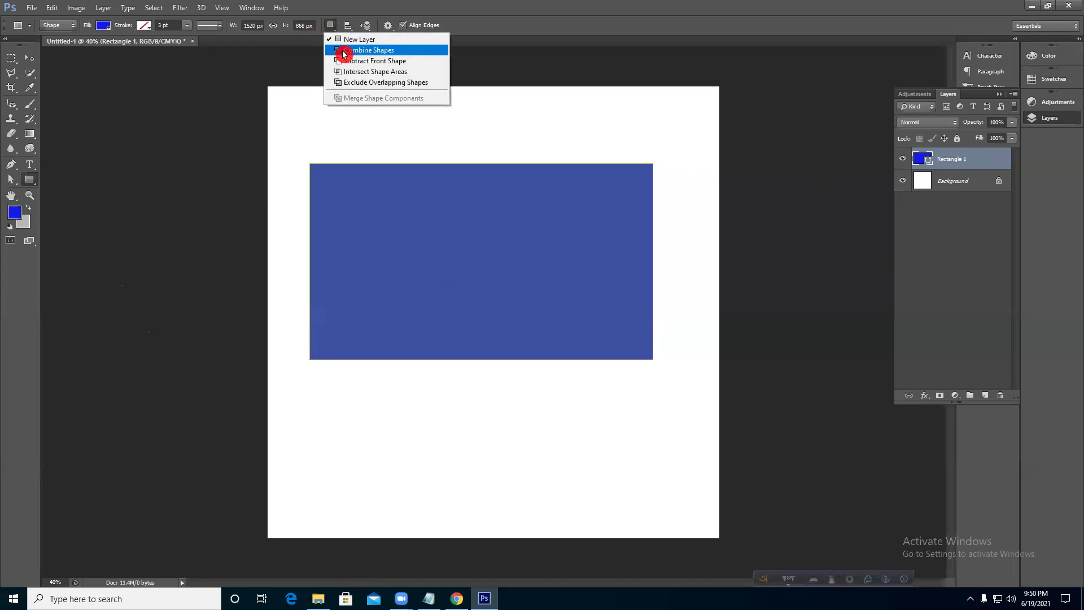
pyautogui.click(395, 82)
pyautogui.moveTo(407, 152); pyautogui.dragTo(511, 456)
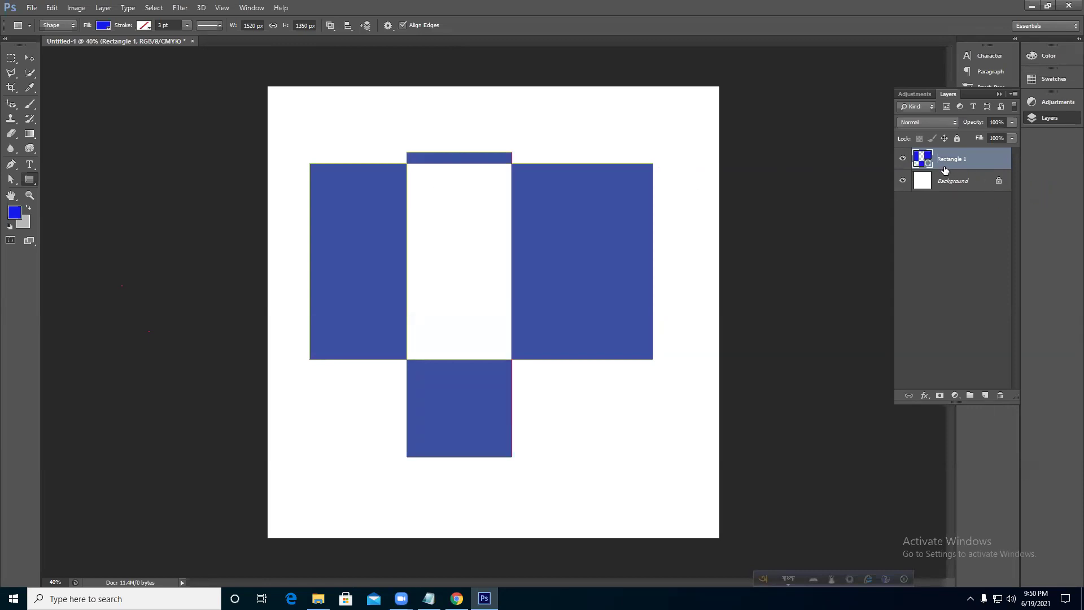
# - Delete the blue combined shape and set the Rectangle tool's fill color to red
pyautogui.press('Delete')
pyautogui.click(102, 26)
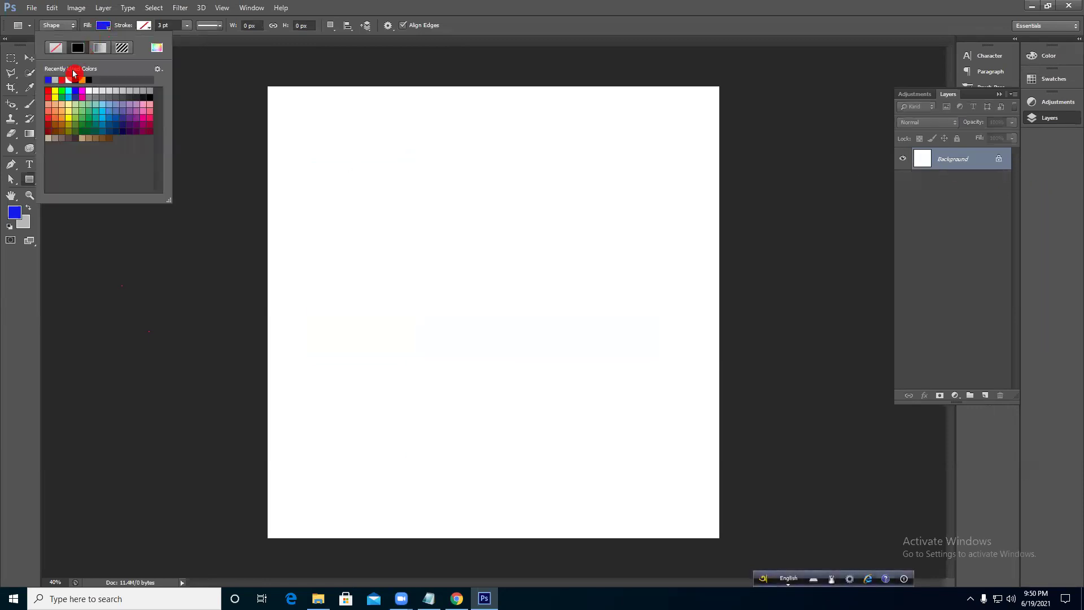
pyautogui.click(103, 26)
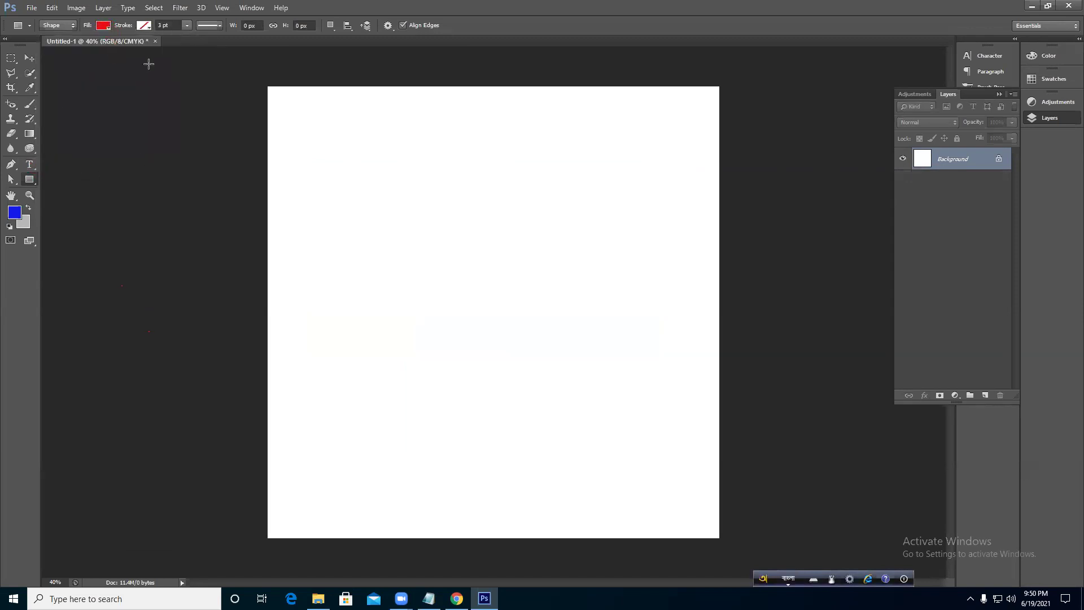
pyautogui.click(30, 182)
pyautogui.moveTo(407, 165); pyautogui.dragTo(670, 371)
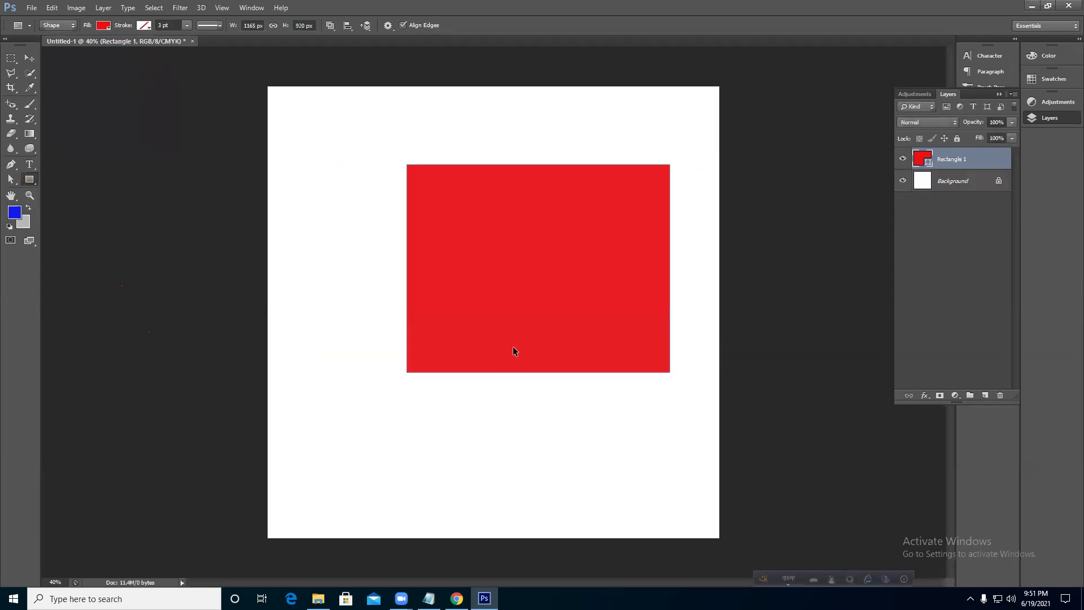
pyautogui.hotkey('ctrl', 'z')
# - Create a red rectangle with an exact width and height of 2000 px
pyautogui.click(444, 234)
pyautogui.click(741, 177)
pyautogui.moveTo(742, 177); pyautogui.dragTo(527, 177)
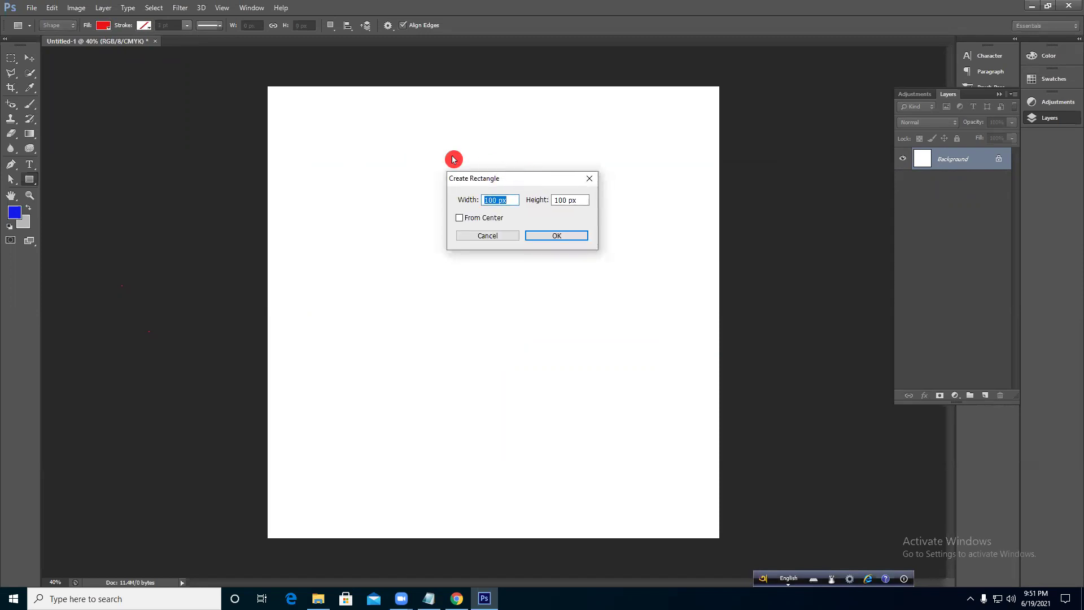
pyautogui.write('2000')
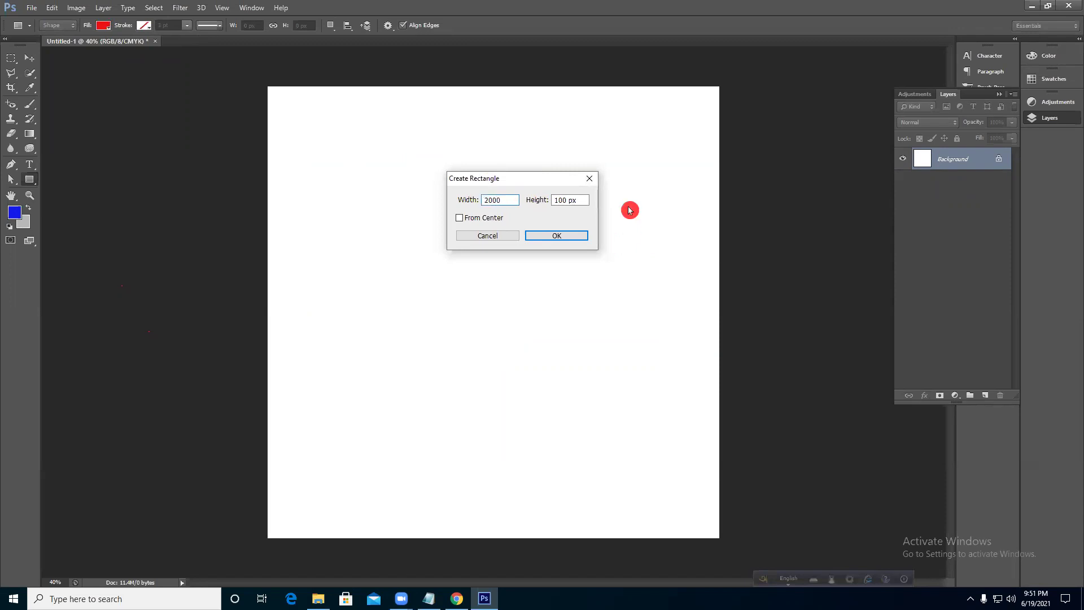
pyautogui.press('Tab')
pyautogui.write('2000')
pyautogui.click(562, 237)
# - Move the red 2000 px square to cover the whole canvas, inspect its edge alignment and delete it
pyautogui.click(30, 57)
pyautogui.moveTo(452, 332); pyautogui.dragTo(284, 187)
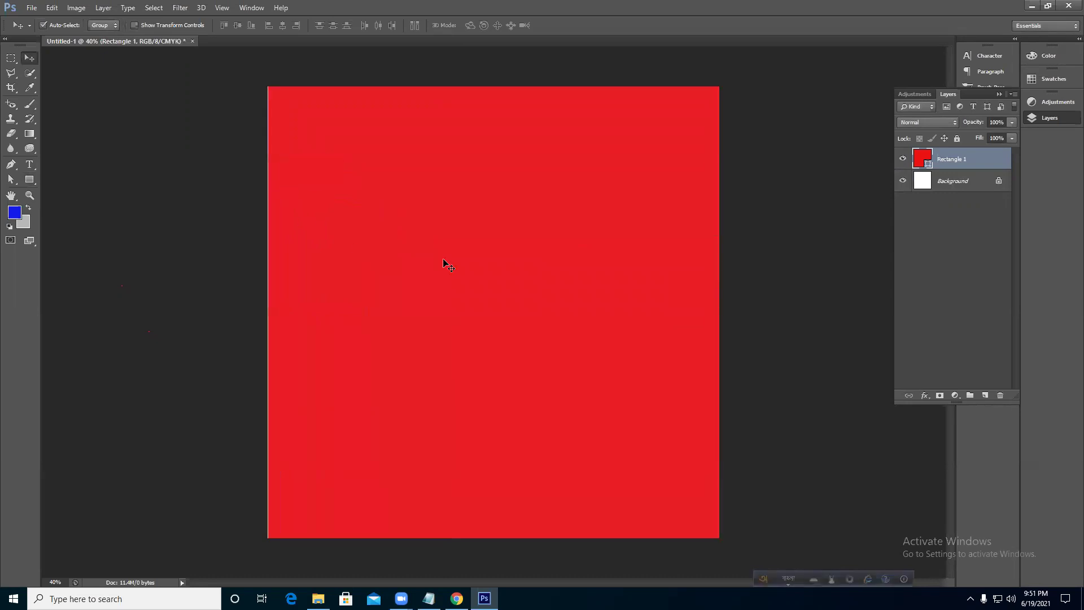
pyautogui.scroll(8, 201, 293)
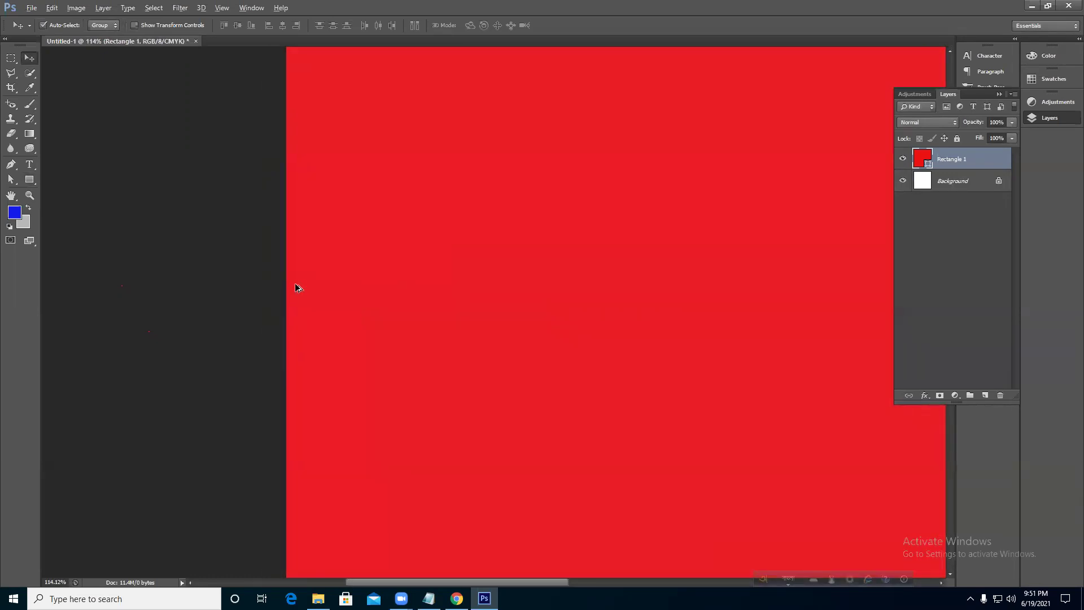
pyautogui.scroll(-3, 295, 283)
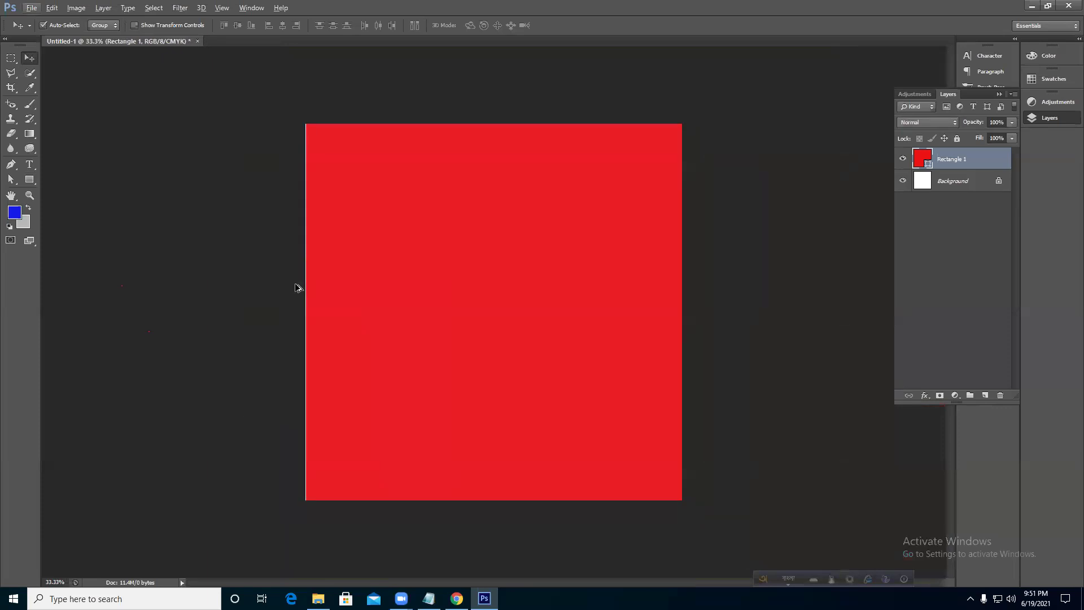
pyautogui.press('Delete')
pyautogui.click(29, 180)
pyautogui.moveTo(409, 209); pyautogui.dragTo(581, 326)
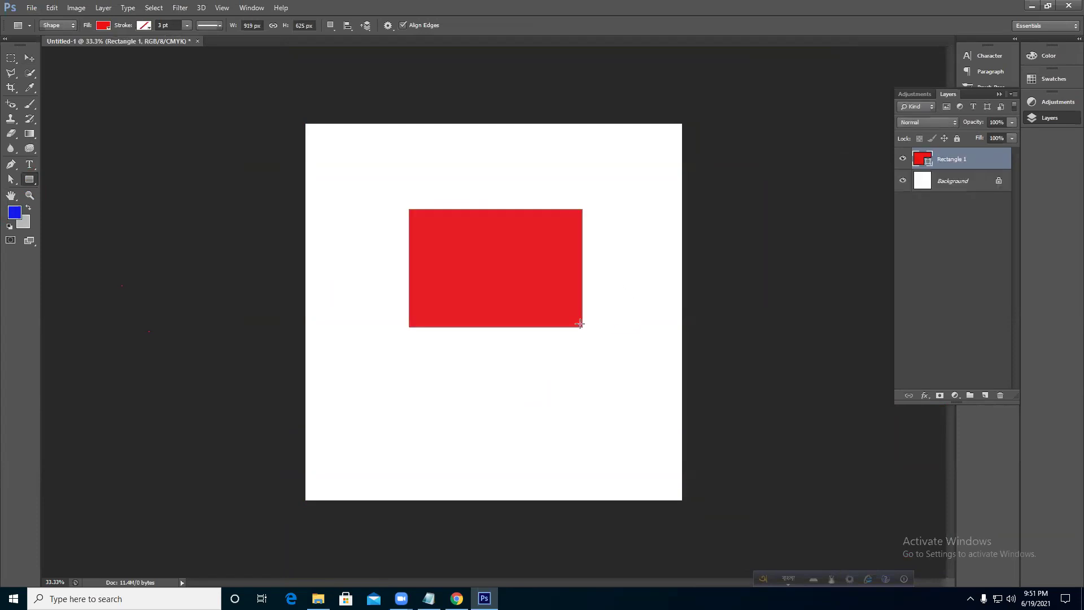
pyautogui.press('Delete')
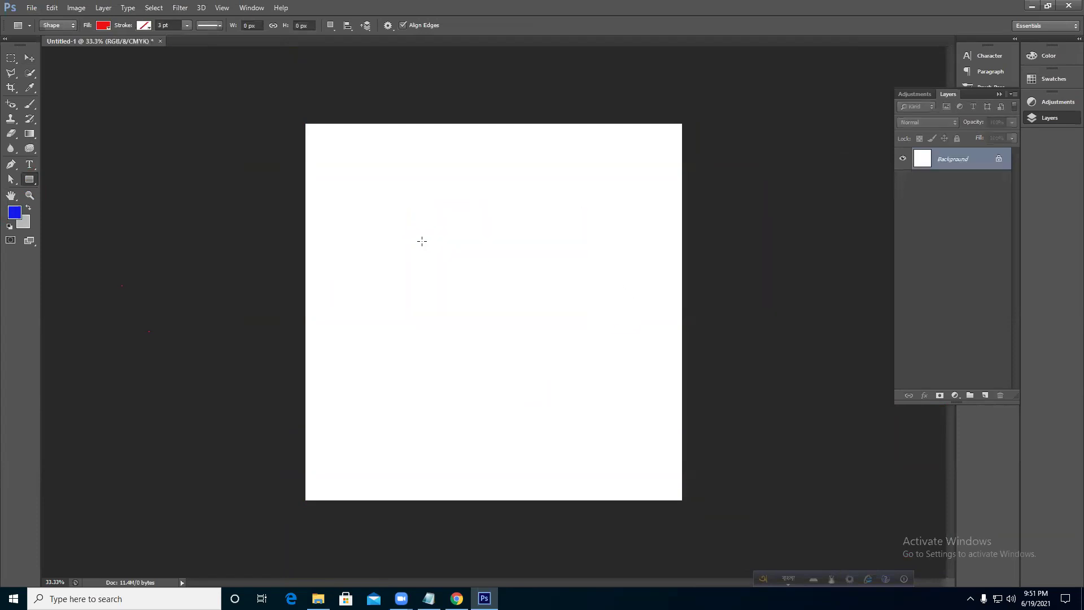
# - Create a red rectangle with an exact width and height of 500 px
pyautogui.click(421, 240)
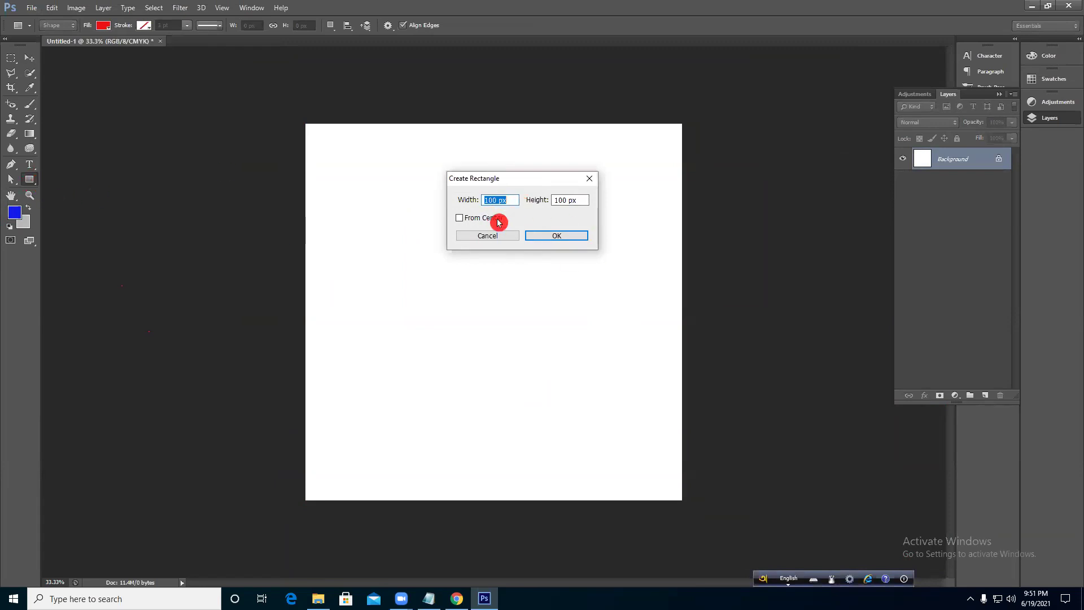
pyautogui.write('500')
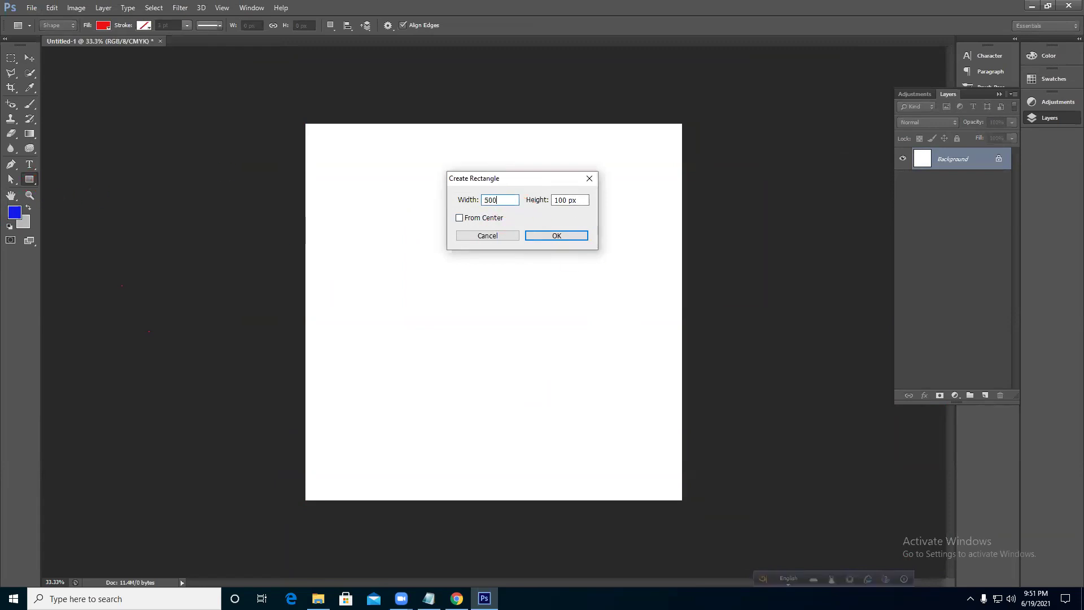
pyautogui.write('0')
pyautogui.press('BackSpace')
pyautogui.moveTo(587, 201); pyautogui.dragTo(514, 202)
pyautogui.write('500')
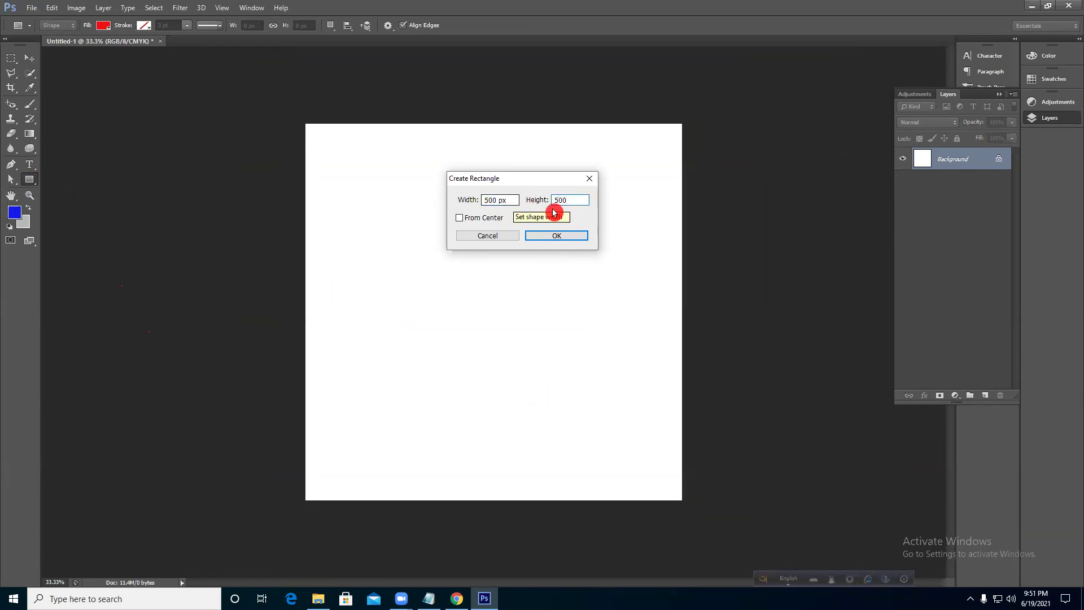
pyautogui.click(557, 236)
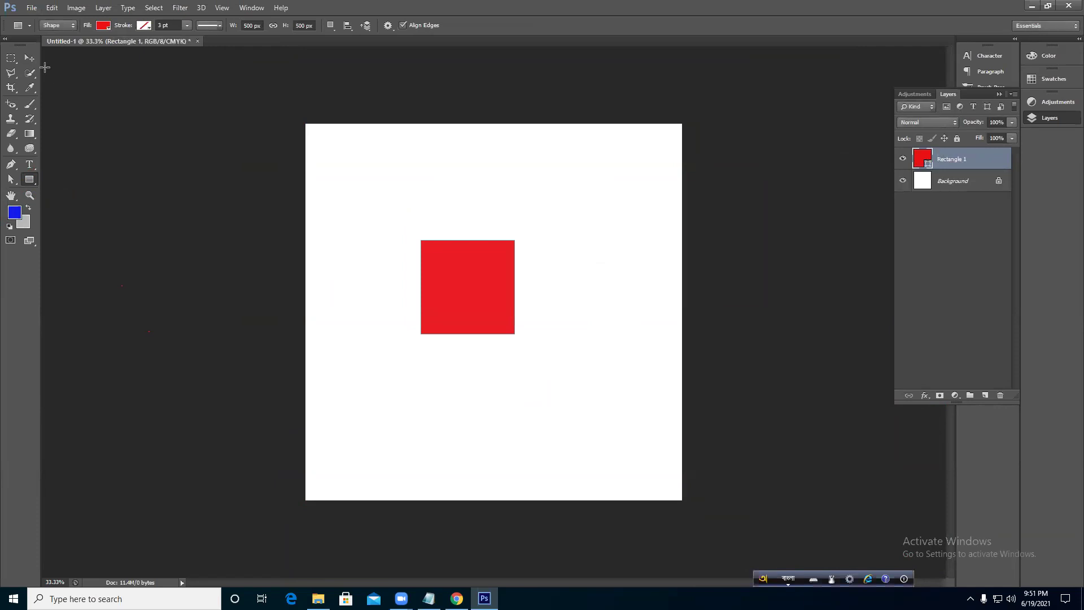
# - Move the red 500 px square toward the canvas's horizontal center and delete it
pyautogui.click(29, 57)
pyautogui.moveTo(482, 309); pyautogui.dragTo(515, 296)
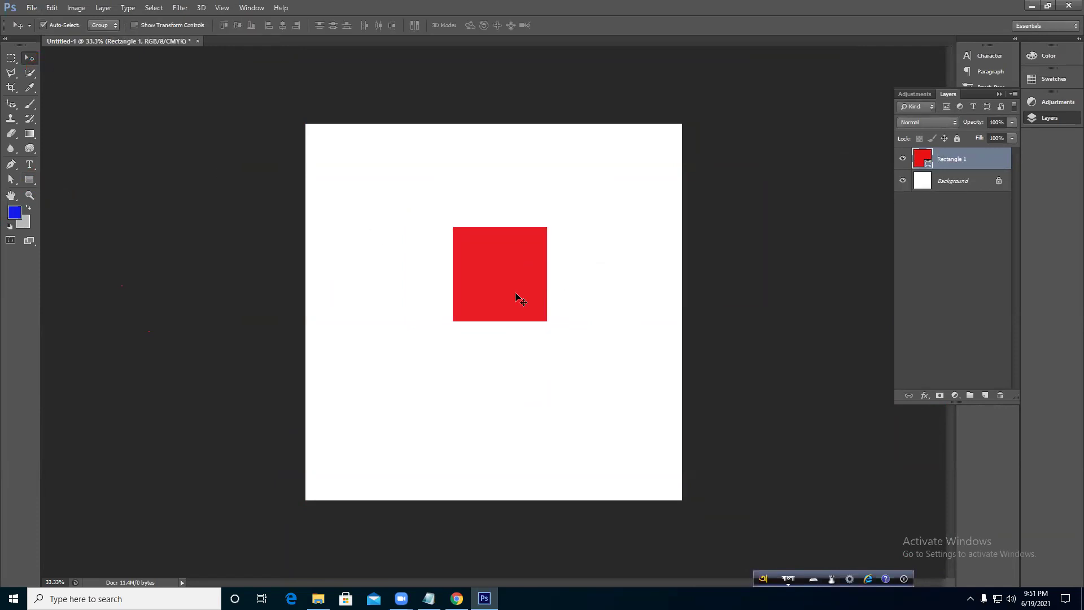
pyautogui.press('Delete')
# - Draw a red rounded rectangle about 1873 × 898 px across the canvas and inspect its corners up close
pyautogui.moveTo(30, 180); pyautogui.dragTo(86, 195)
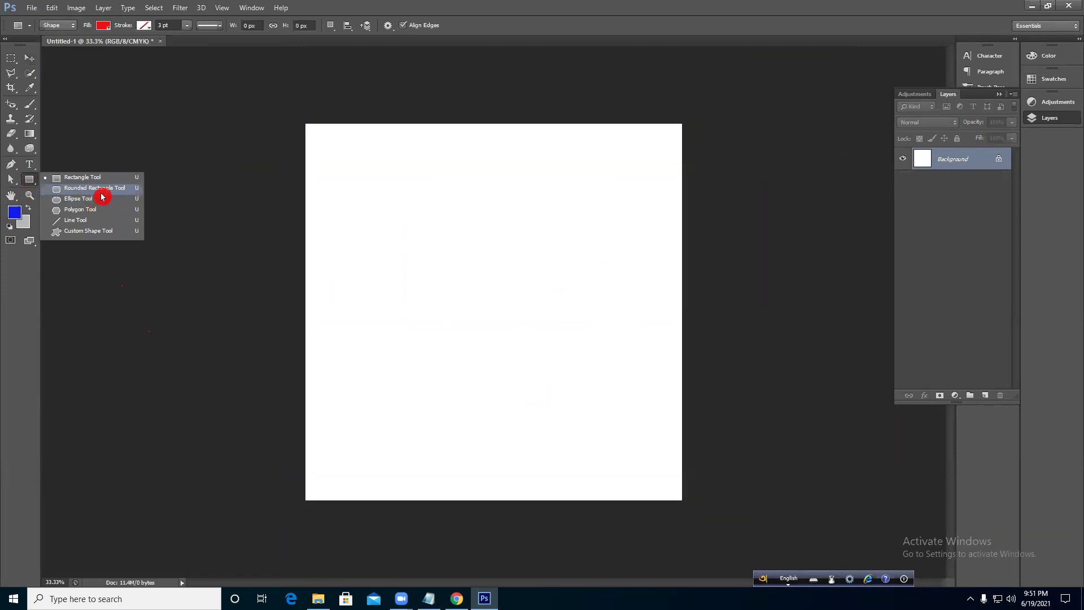
pyautogui.click(100, 189)
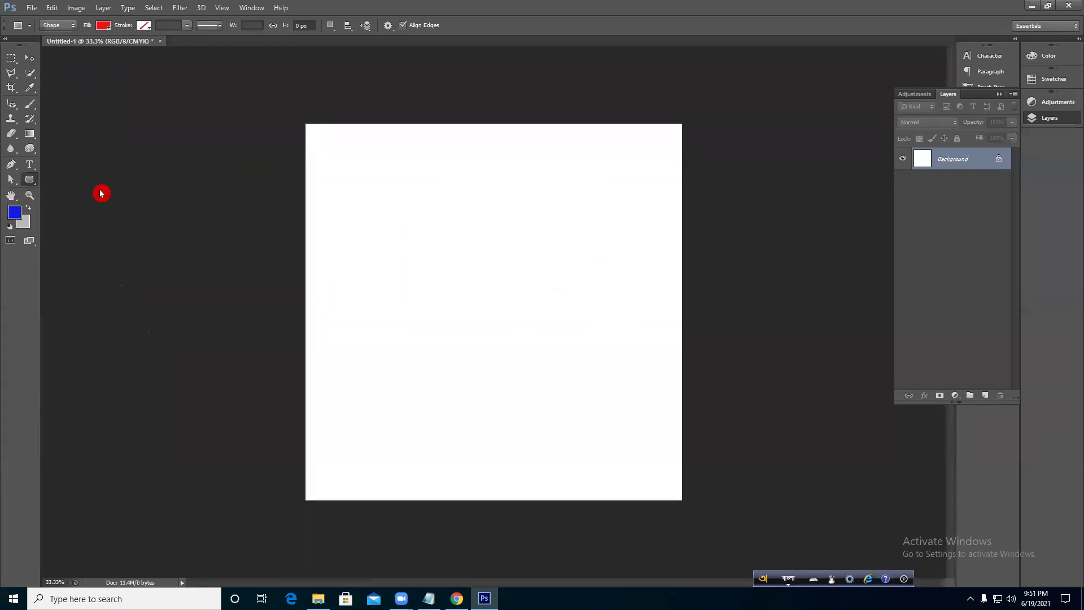
pyautogui.moveTo(313, 200); pyautogui.dragTo(666, 369)
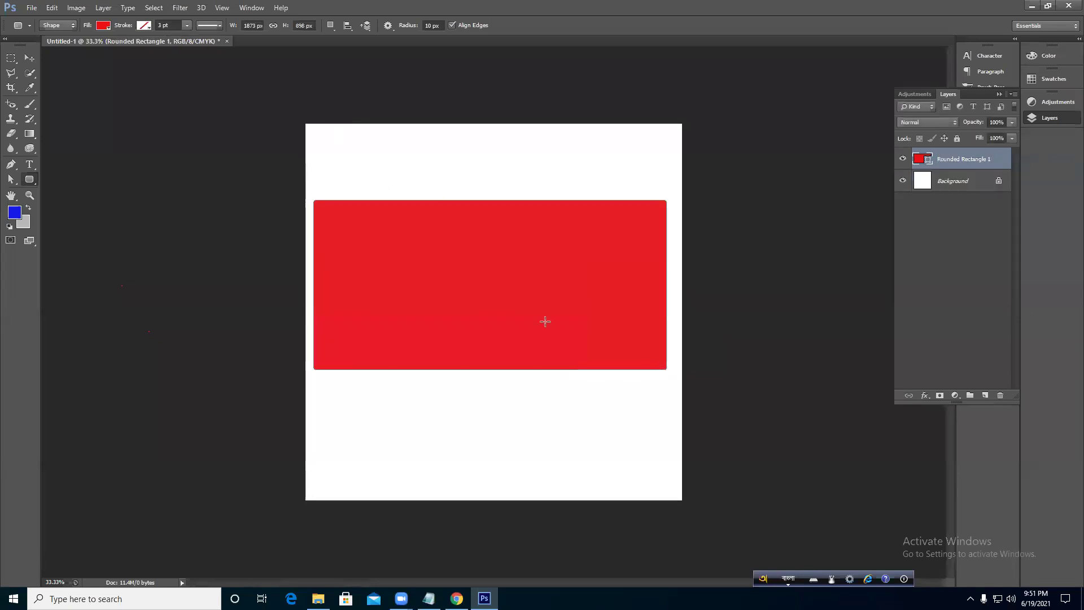
pyautogui.scroll(12, 291, 195)
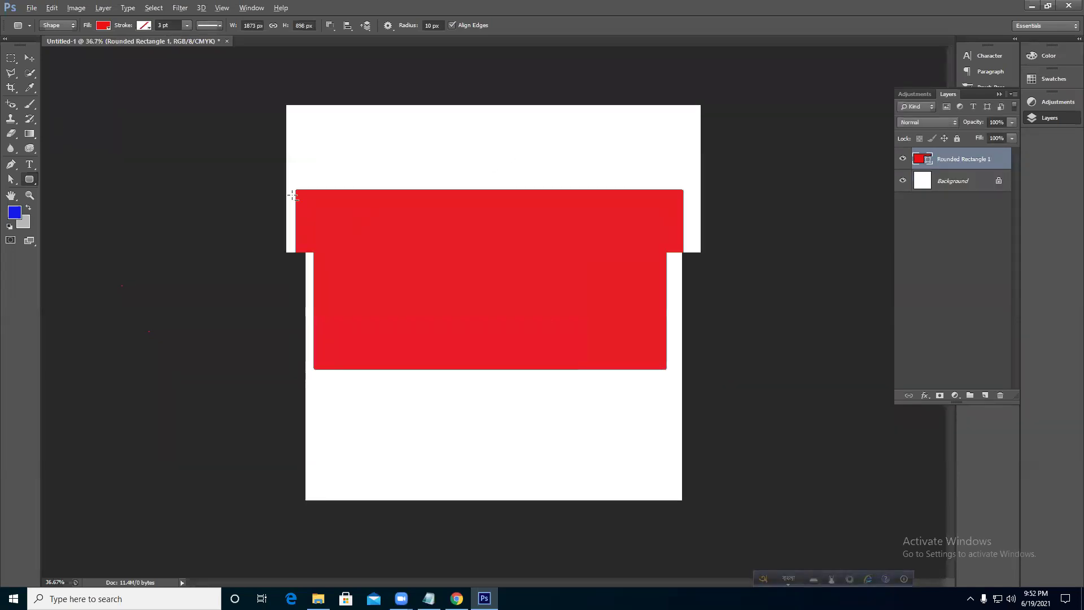
pyautogui.scroll(5, 239, 182)
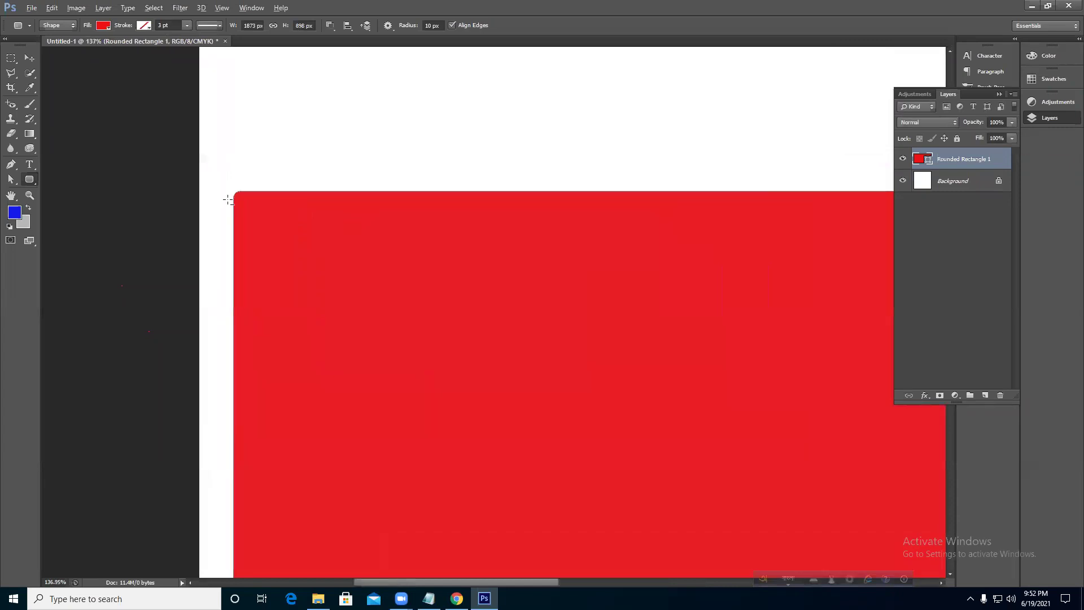
pyautogui.scroll(-15, 266, 168)
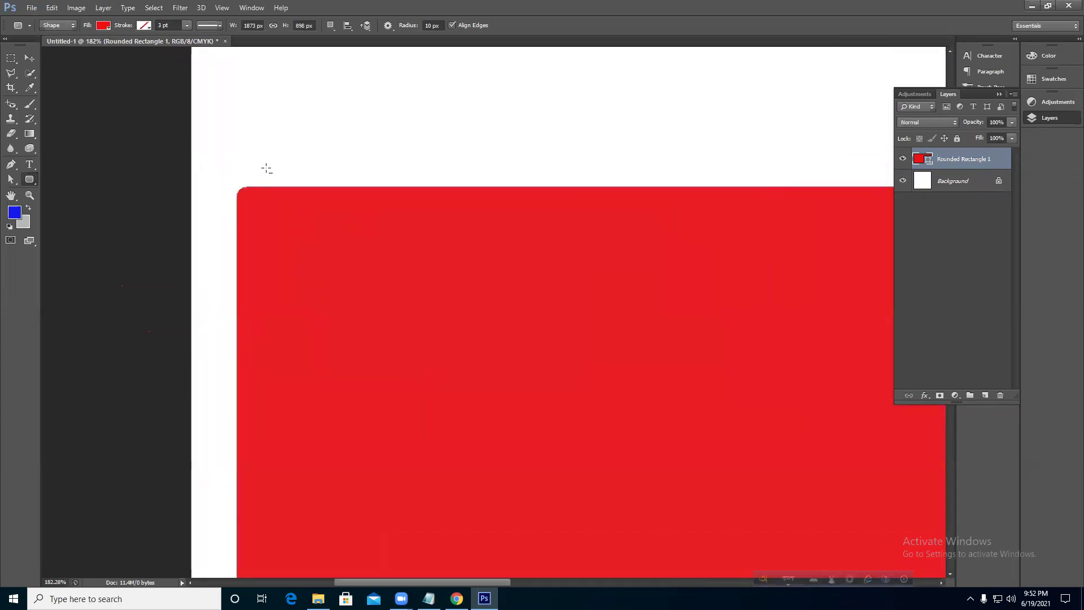
pyautogui.scroll(-2, 265, 169)
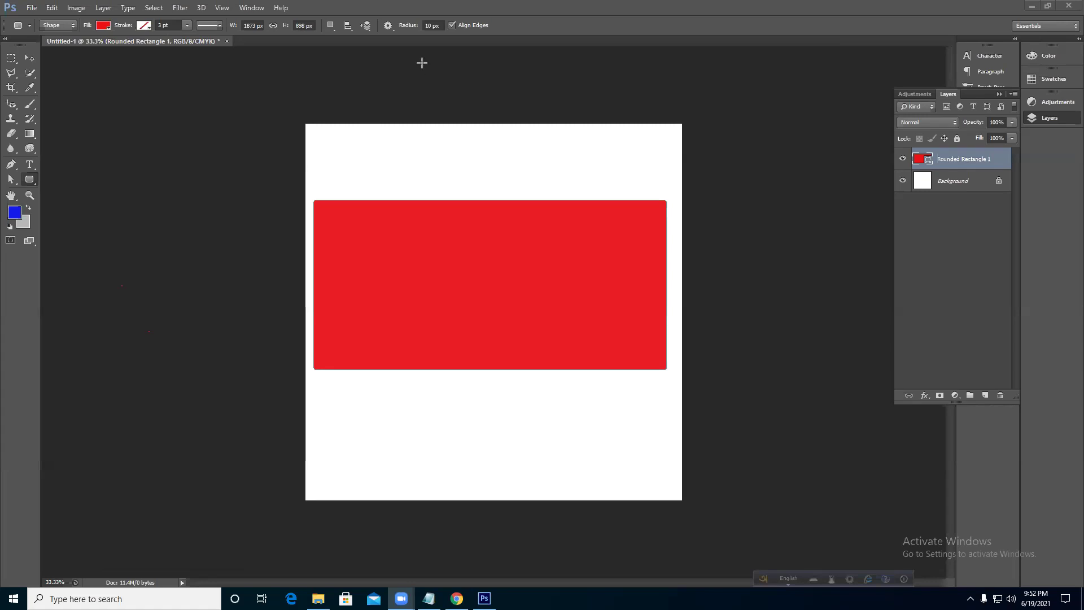
# - Delete the red rounded rectangle with the 10 px corner radius
pyautogui.keyDown('alt'); pyautogui.scroll(3, 358, 242); pyautogui.keyUp('alt')
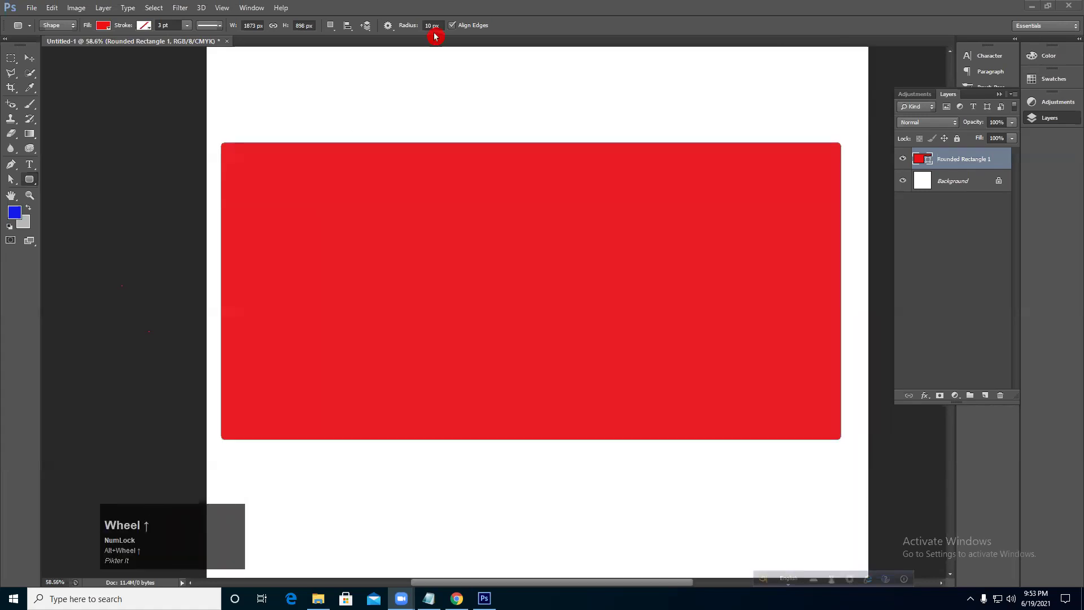
pyautogui.click(29, 58)
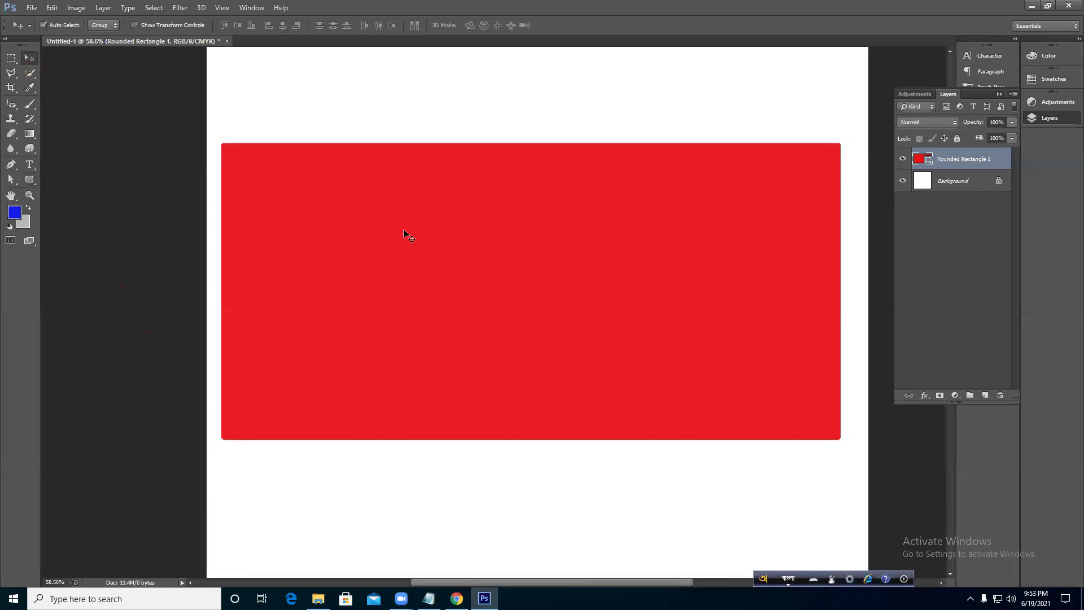
pyautogui.moveTo(401, 233); pyautogui.dragTo(405, 270)
pyautogui.press('Delete')
# - Set the Rounded Rectangle tool's corner radius to 100 px and draw a wide red rounded rectangle across the canvas
pyautogui.click(30, 179)
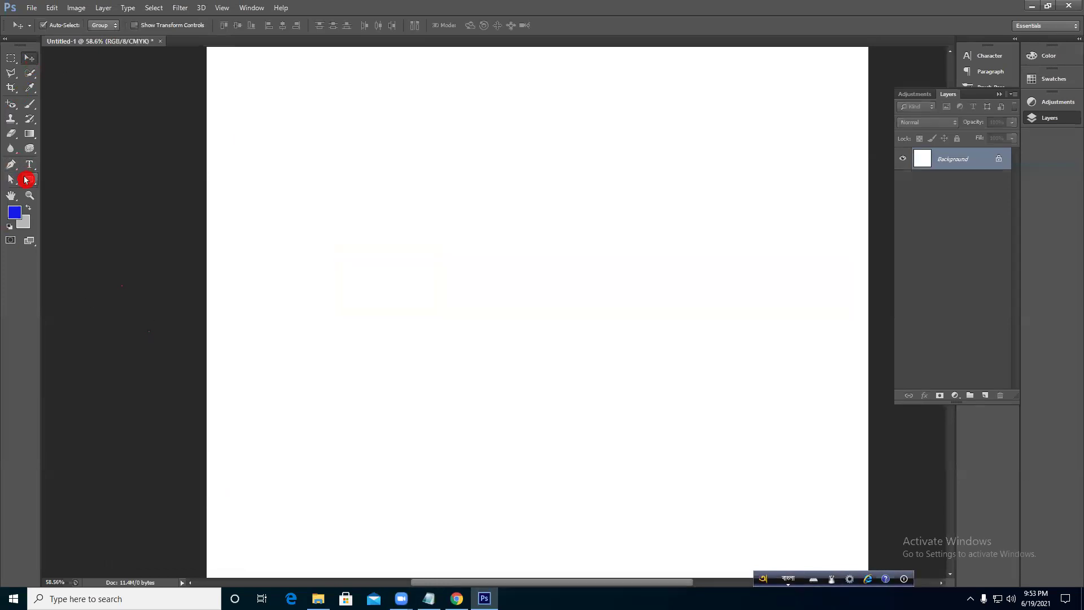
pyautogui.click(437, 26)
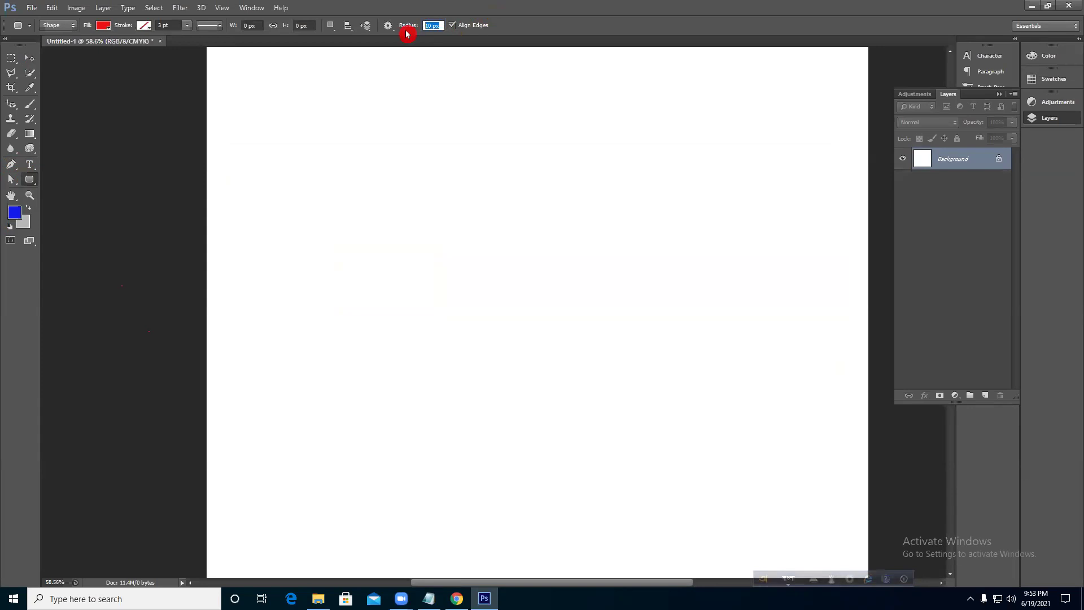
pyautogui.write('100')
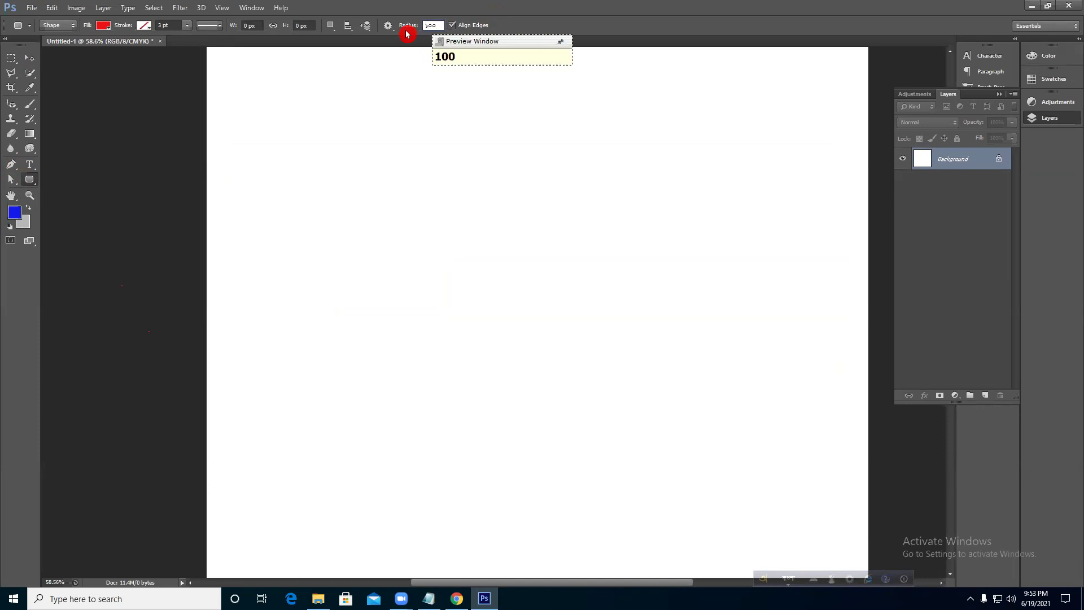
pyautogui.press('BackSpace')
pyautogui.press('BackSpace')
pyautogui.press('BackSpace')
pyautogui.hotkey('alt', 'shift')
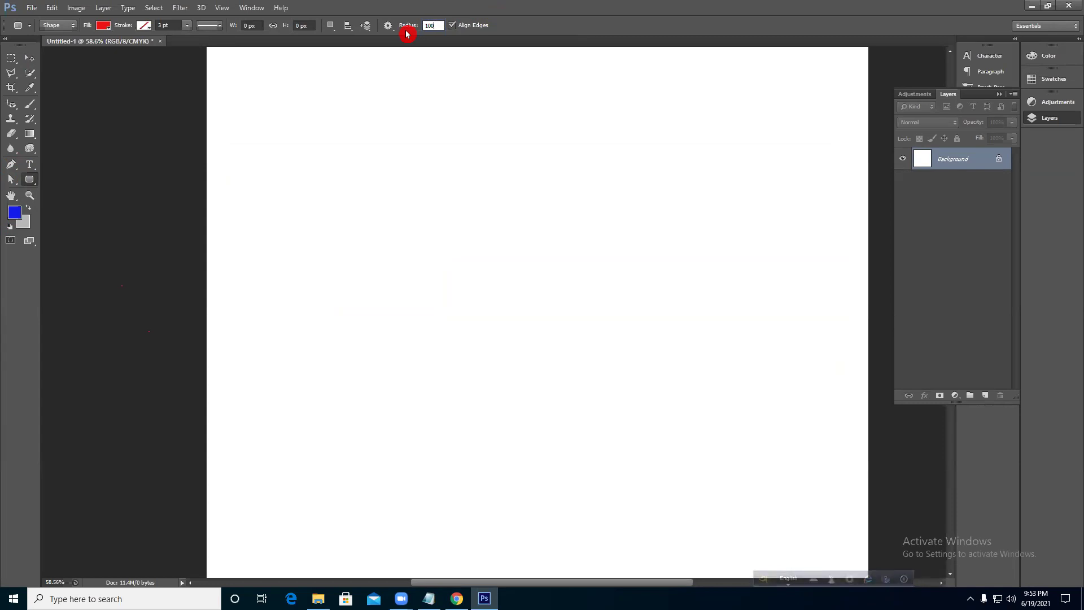
pyautogui.press('Return')
pyautogui.moveTo(268, 168); pyautogui.dragTo(797, 402)
# - Delete the wide red rounded rectangle with the 100 px corner radius
pyautogui.press('v')
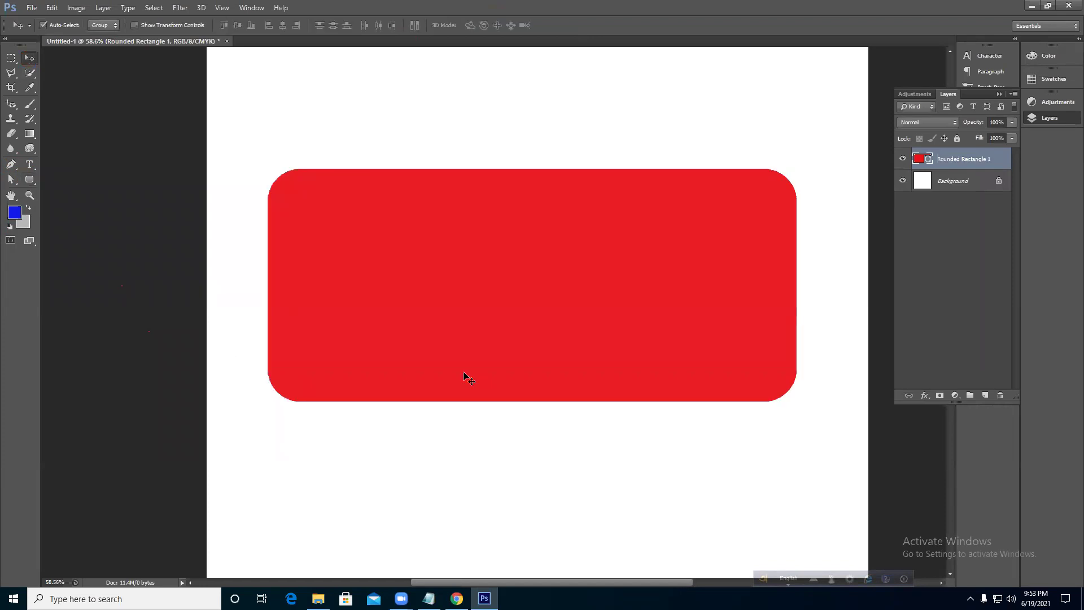
pyautogui.scroll(-1, 466, 373)
pyautogui.press('Delete')
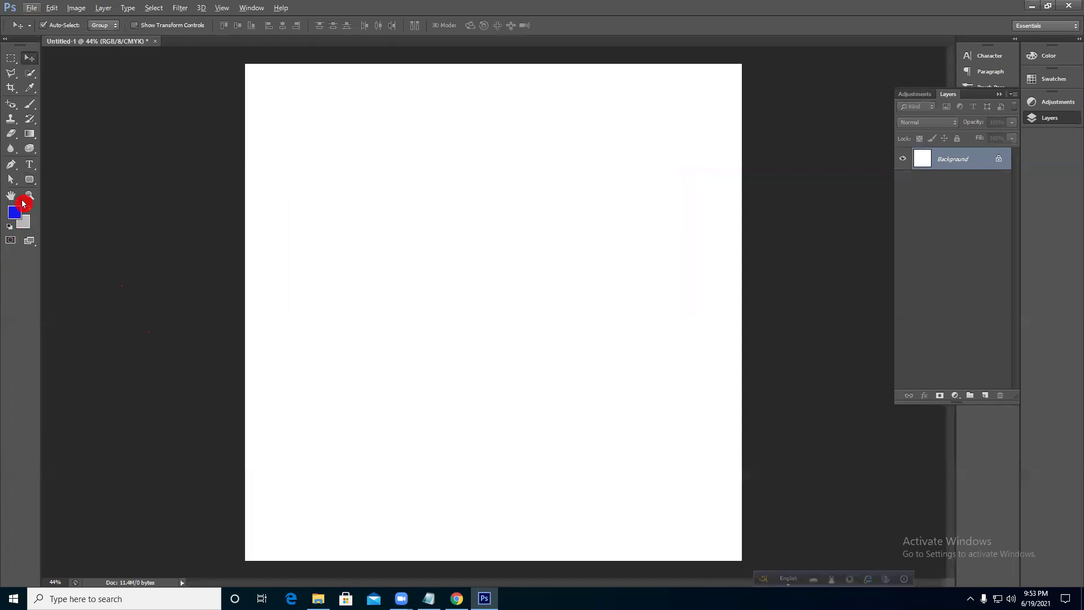
# - Create a red rounded rectangle with an exact width and height of 1000 px and a 100 px corner radius
pyautogui.click(27, 182)
pyautogui.moveTo(27, 185); pyautogui.dragTo(80, 190)
pyautogui.click(375, 226)
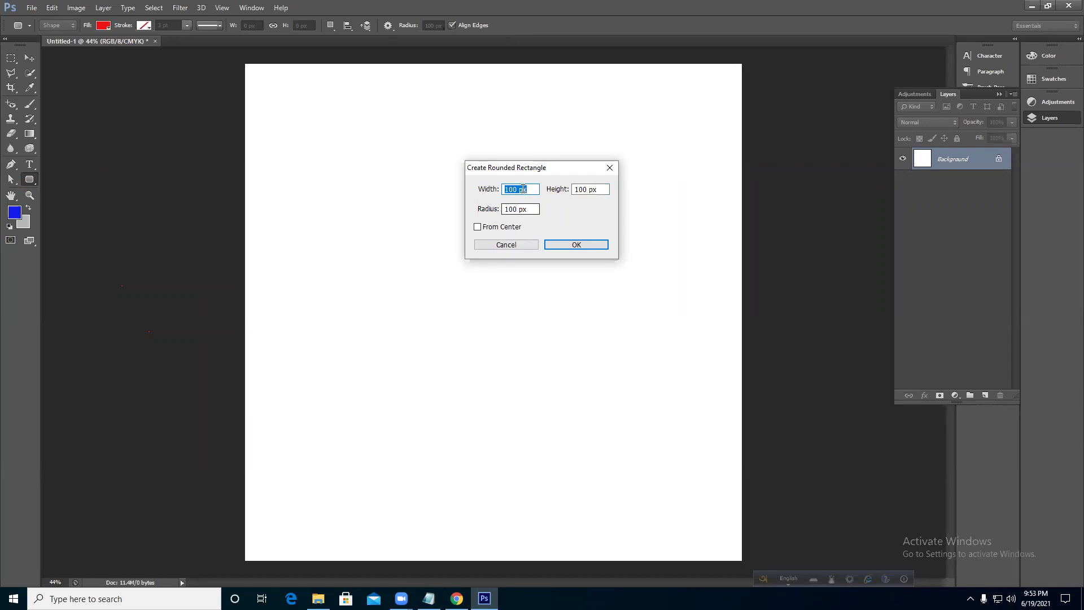
pyautogui.moveTo(557, 171)
pyautogui.mouseDown()
pyautogui.moveTo(527, 202)
pyautogui.moveTo(571, 186)
pyautogui.mouseUp()
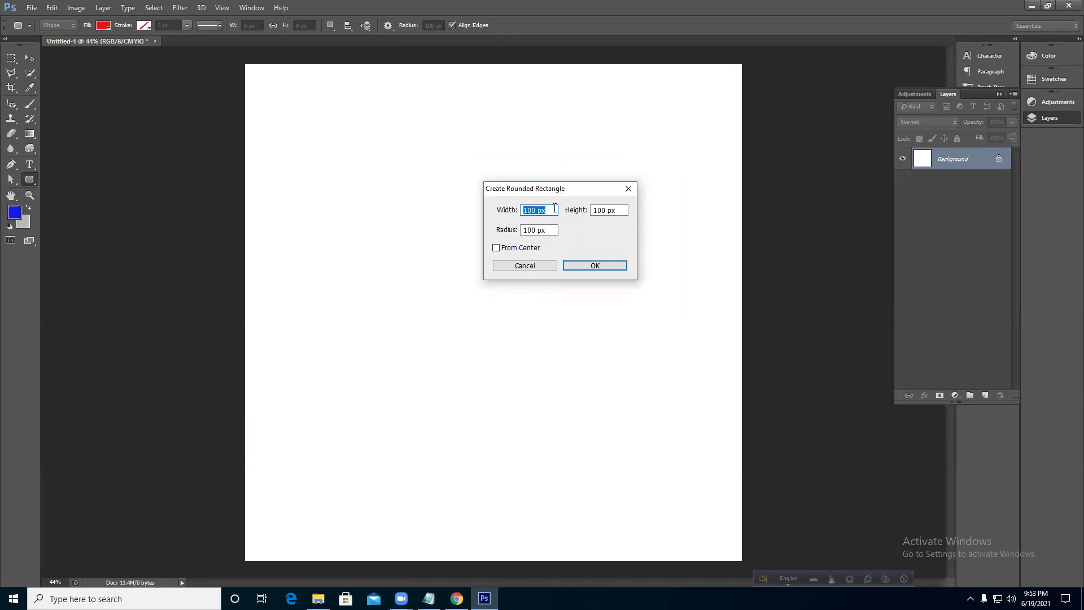
pyautogui.click(473, 223)
pyautogui.write('1000')
pyautogui.click(608, 210)
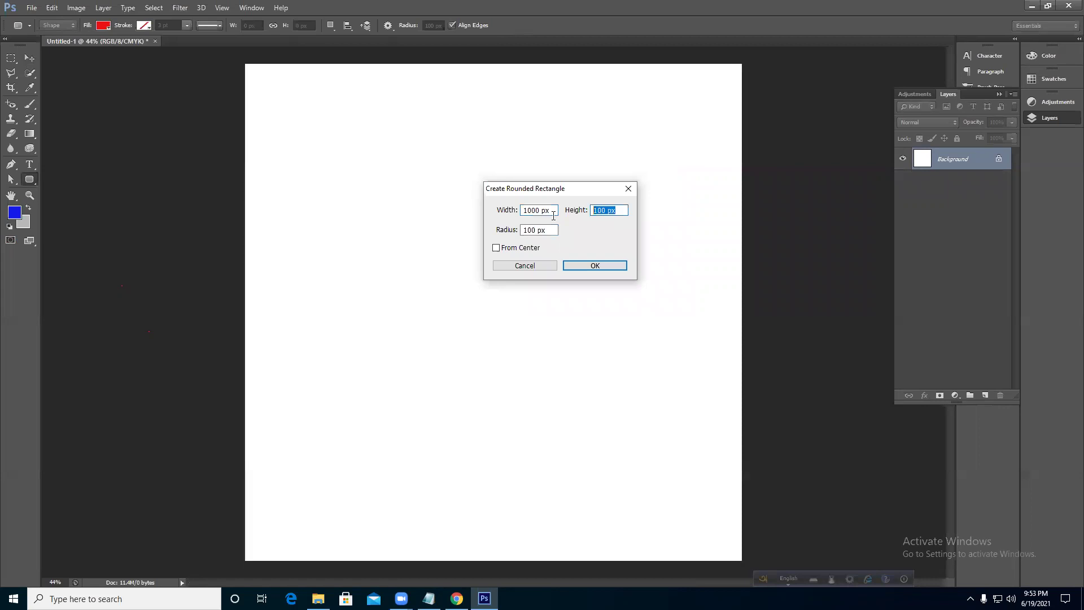
pyautogui.write('1000')
pyautogui.click(581, 266)
# - Move the 1000 px rounded square toward the middle of the canvas and delete it
pyautogui.click(28, 62)
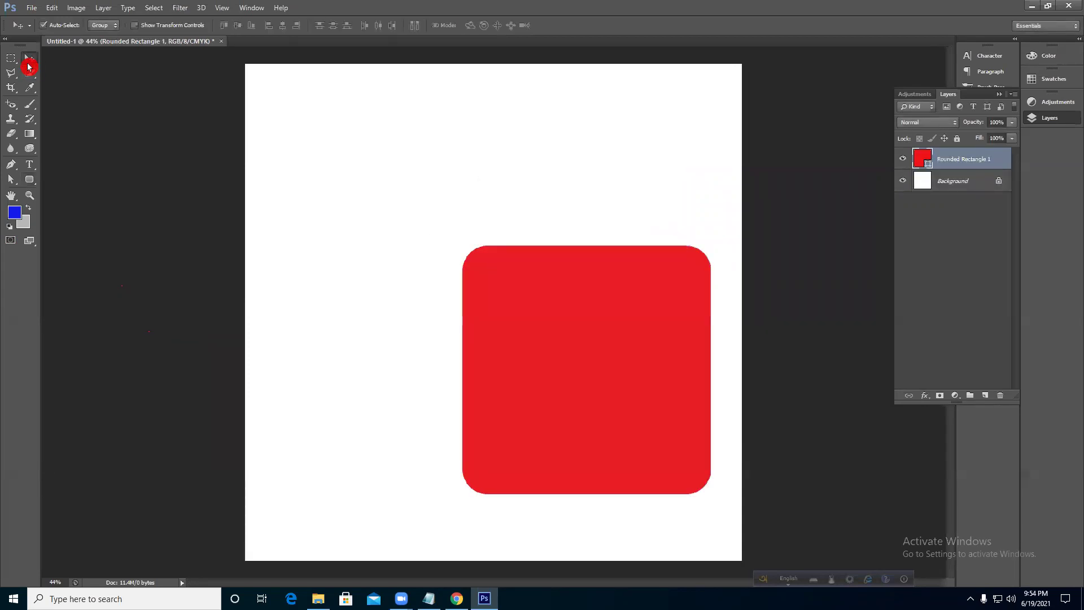
pyautogui.moveTo(487, 362); pyautogui.dragTo(423, 312)
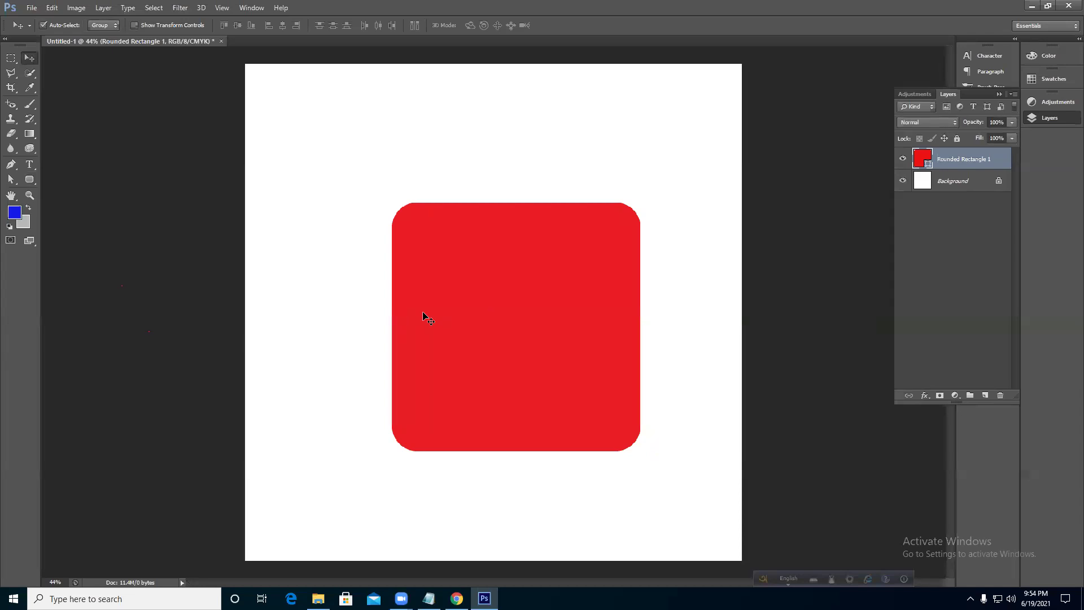
pyautogui.press('Delete')
# - Draw a red sharp-cornered rectangle about 1583 × 883 px on the canvas with the Rectangle tool
pyautogui.click(33, 181)
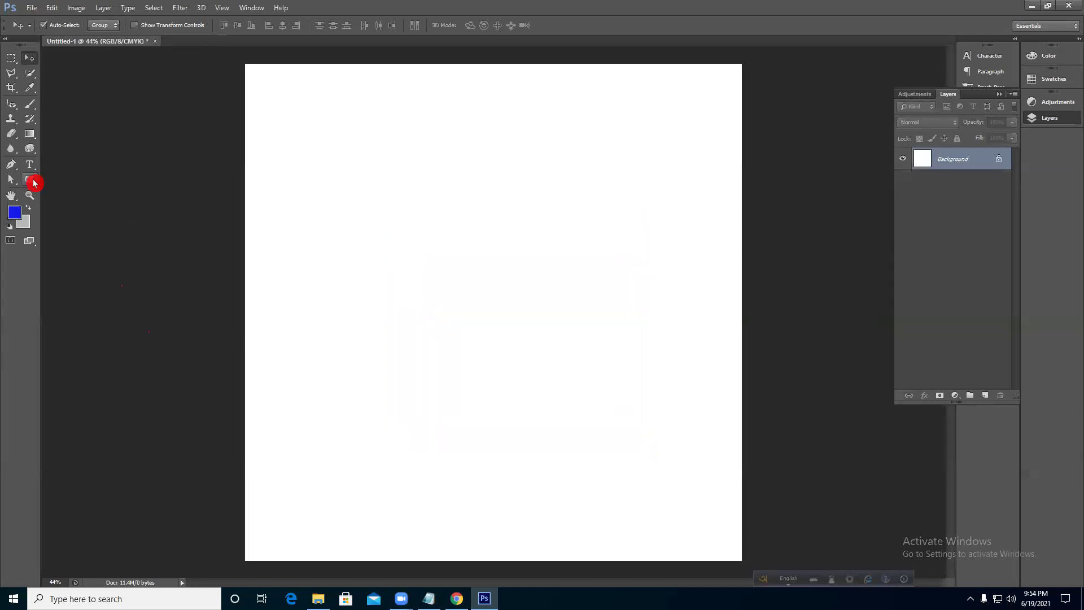
pyautogui.click(63, 180)
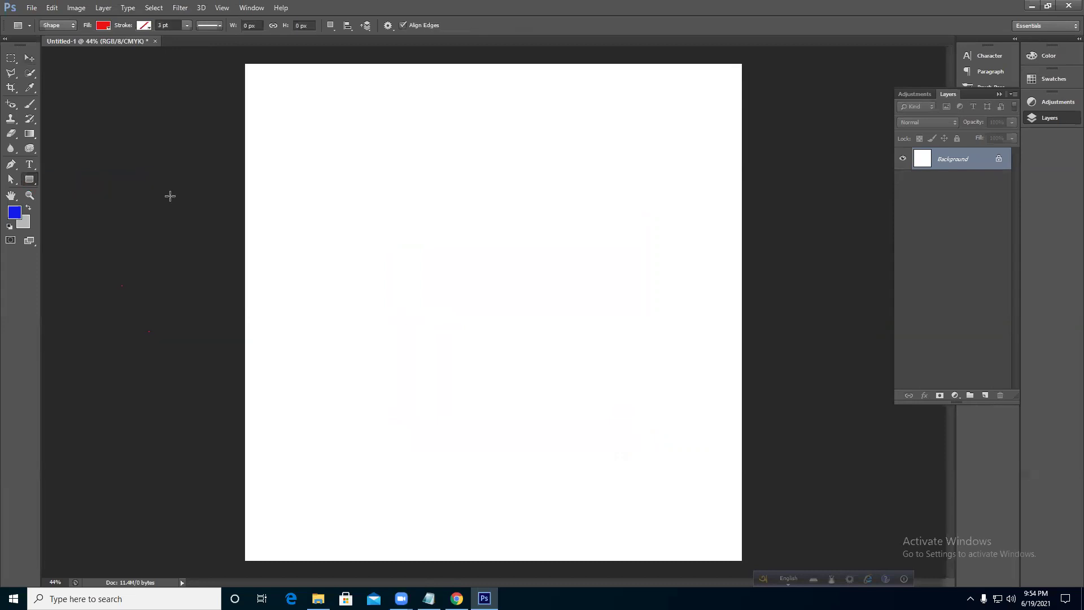
pyautogui.moveTo(318, 164); pyautogui.dragTo(690, 384)
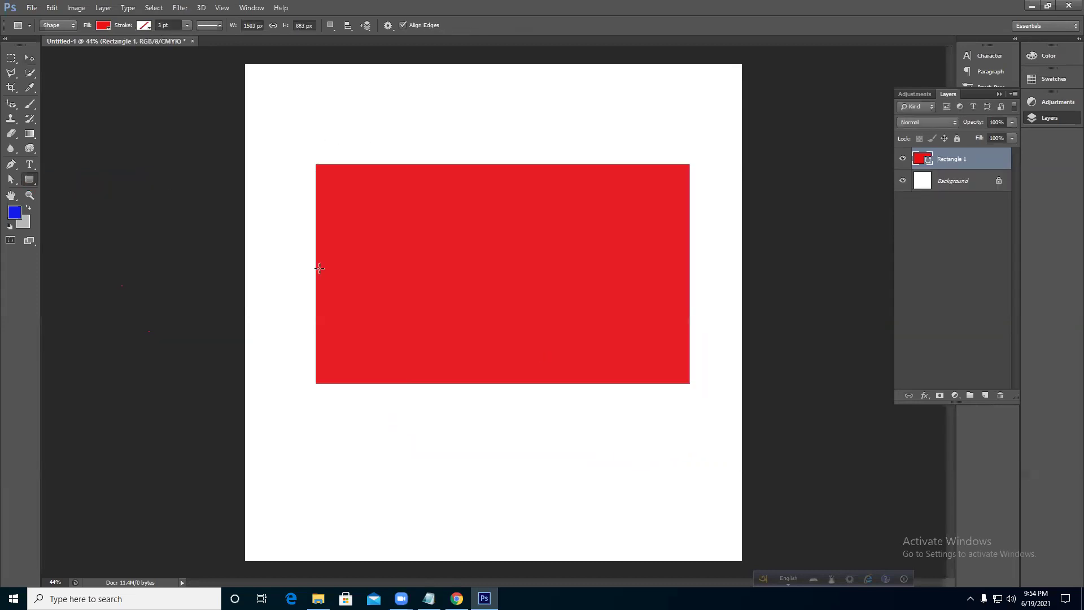
# - Try drawing a 100 px radius rounded rectangle inside the red rectangle using Intersect Shape Areas, and undo it
pyautogui.click(31, 181)
pyautogui.click(75, 192)
pyautogui.click(331, 27)
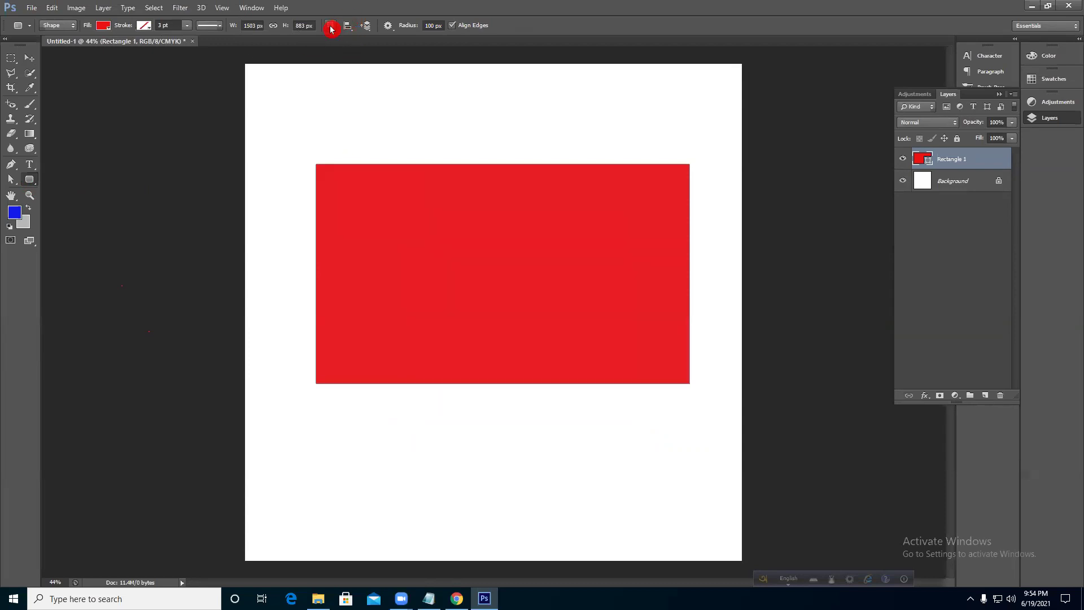
pyautogui.click(346, 63)
pyautogui.moveTo(329, 176); pyautogui.dragTo(677, 367)
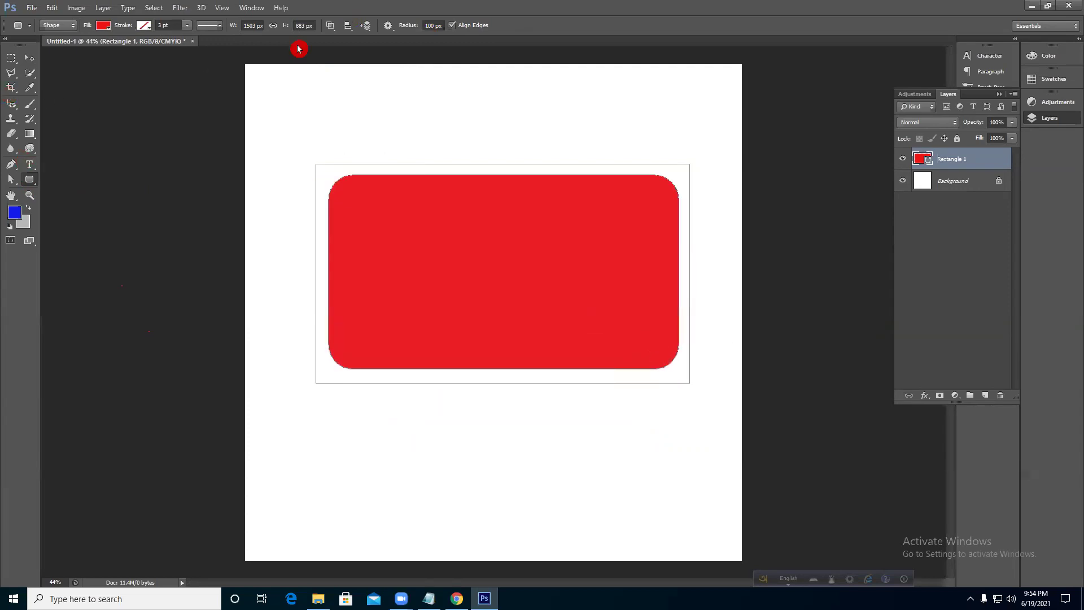
pyautogui.hotkey('ctrl', 'z')
# - Try cutting a rounded rectangle out of the red rectangle with Subtract Front Shape, and undo it
pyautogui.click(331, 26)
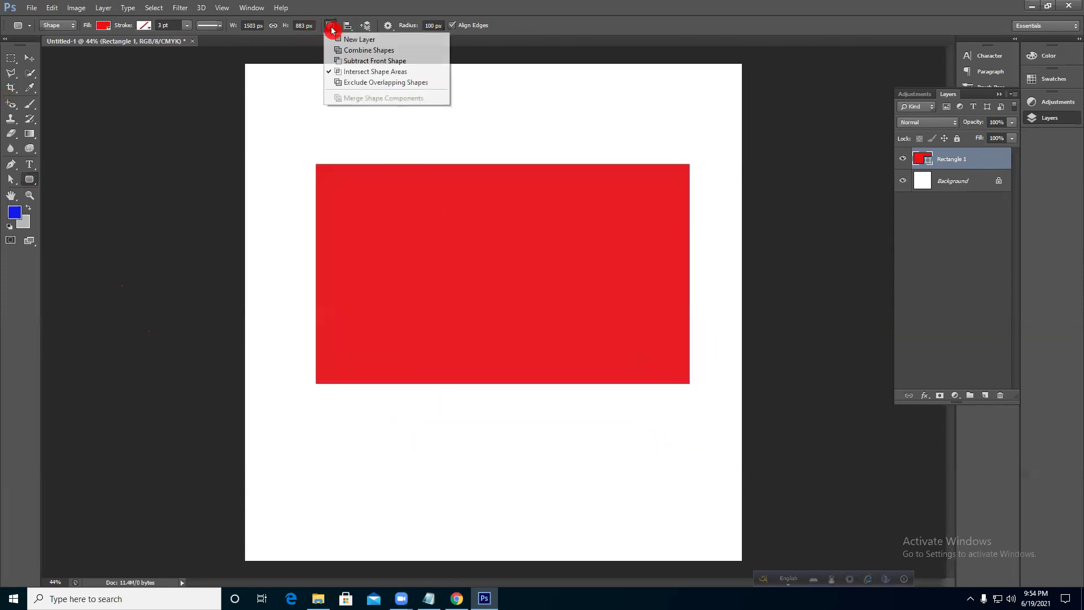
pyautogui.click(344, 63)
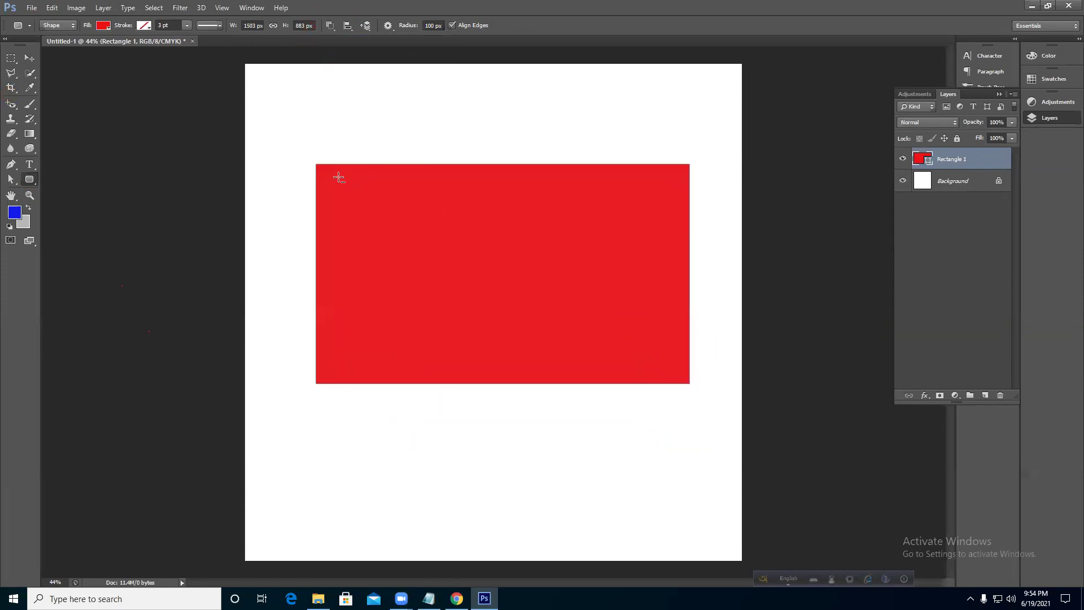
pyautogui.moveTo(331, 179); pyautogui.dragTo(672, 368)
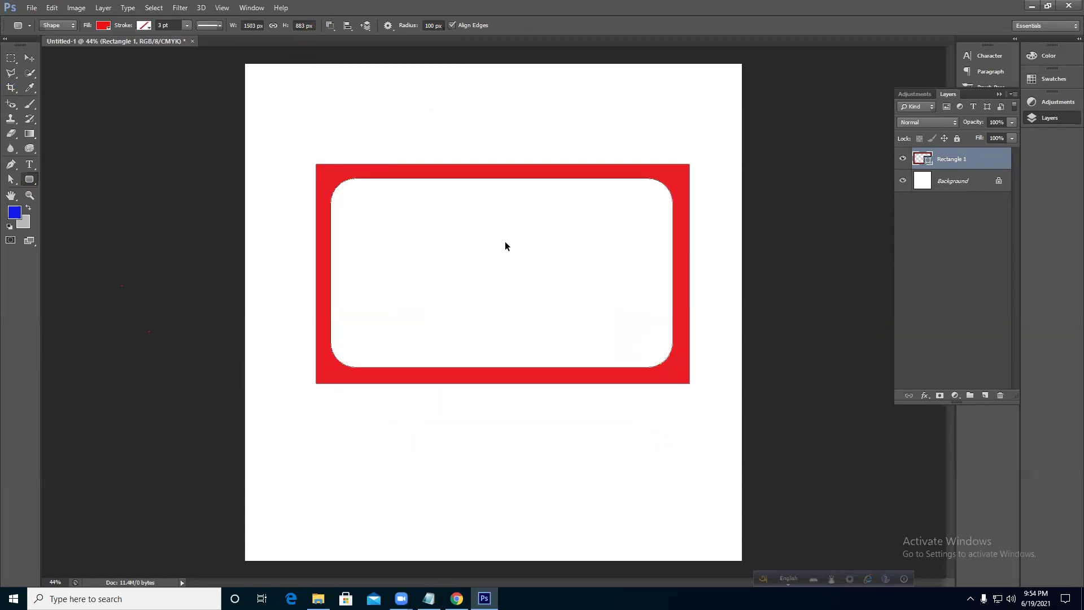
pyautogui.hotkey('ctrl', 'z')
# - Draw a 100 px radius rounded rectangle just inside the red rectangle's edges using Intersect Shape Areas
pyautogui.click(329, 25)
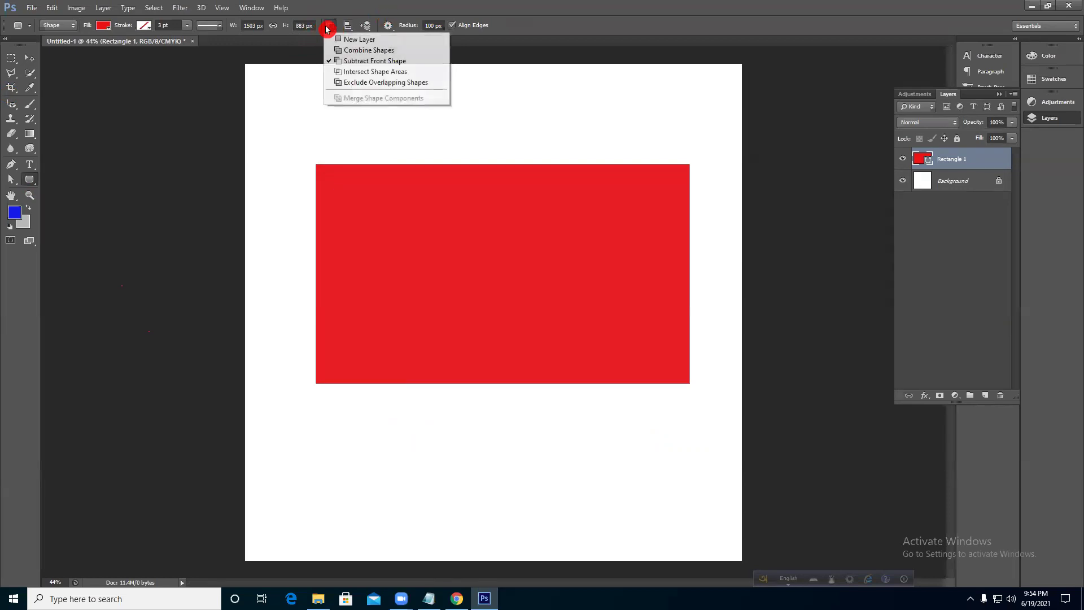
pyautogui.click(359, 73)
pyautogui.moveTo(329, 174); pyautogui.dragTo(679, 373)
pyautogui.click(31, 59)
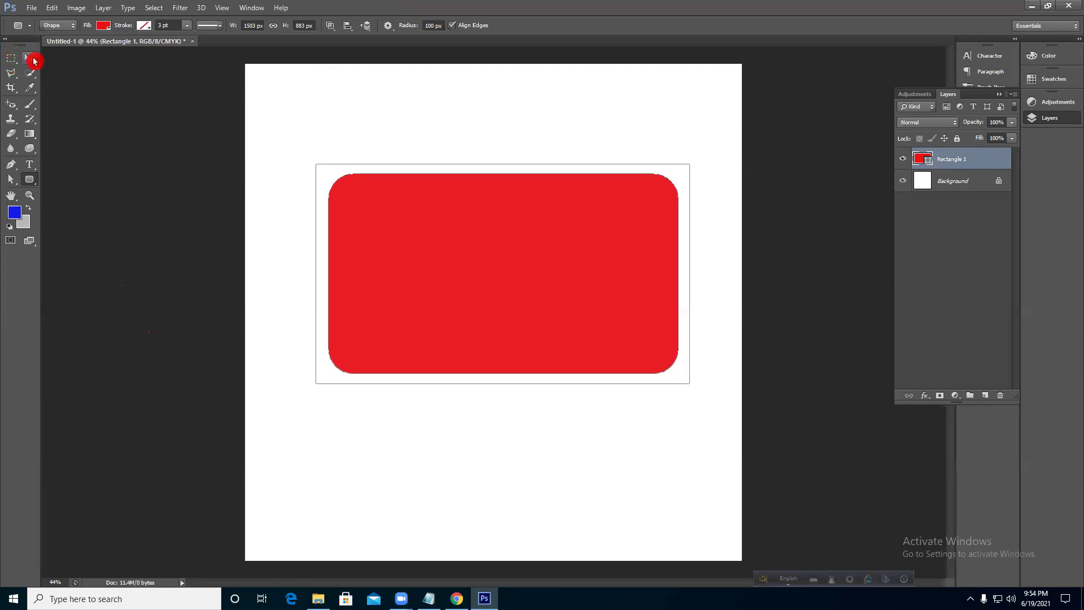
# - Move the red rounded rectangle around the canvas with the Move tool, and delete it
pyautogui.moveTo(438, 220); pyautogui.dragTo(427, 191)
pyautogui.scroll(-4, 430, 181)
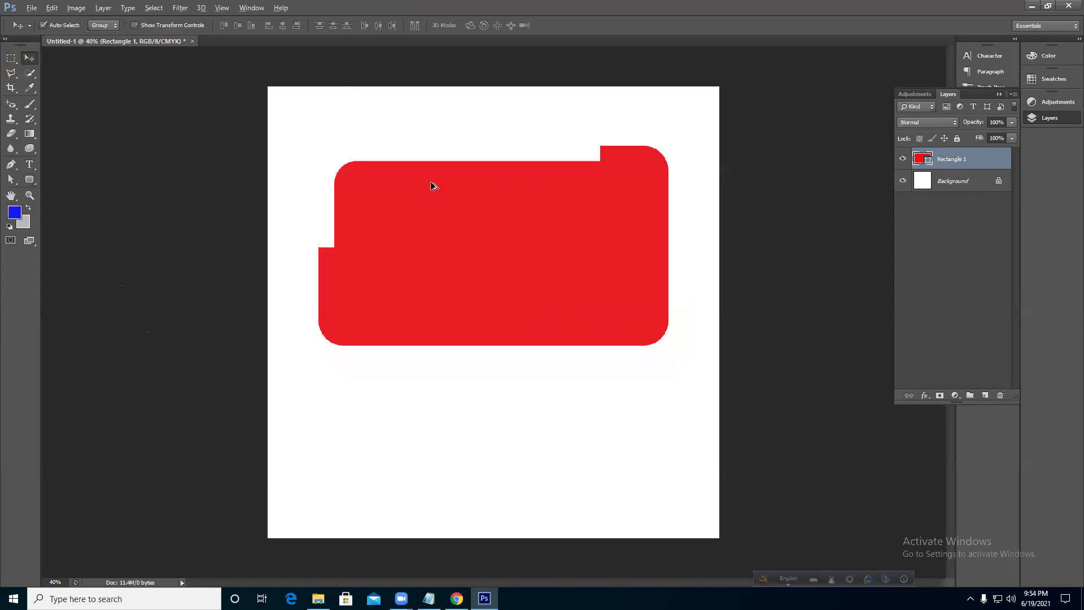
pyautogui.moveTo(364, 171); pyautogui.dragTo(655, 346)
pyautogui.moveTo(519, 299); pyautogui.dragTo(517, 356)
pyautogui.moveTo(489, 274); pyautogui.dragTo(486, 247)
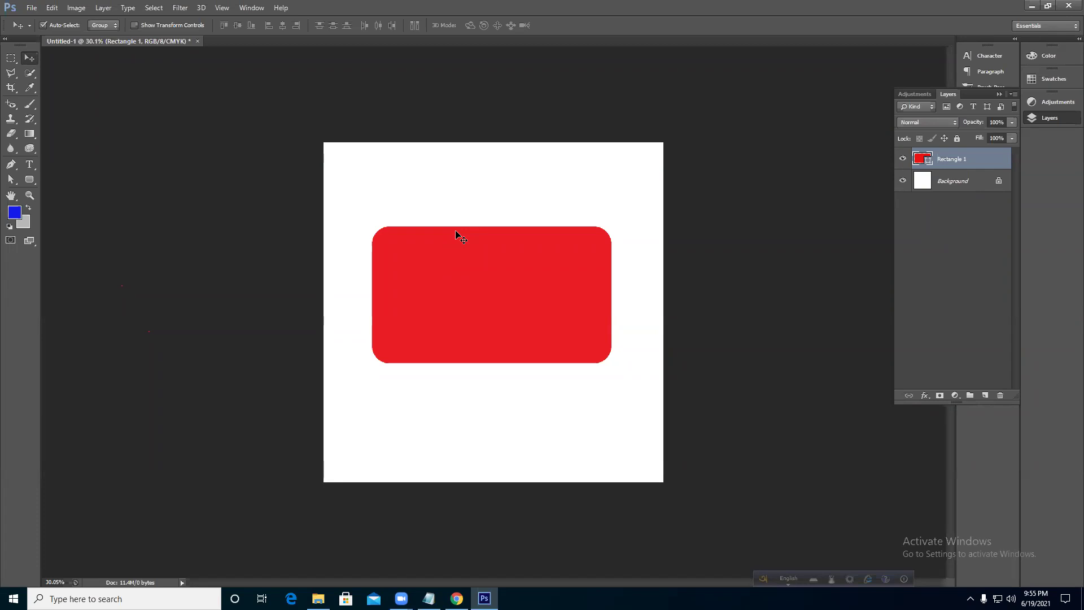
pyautogui.press('Delete')
# - Try drawing red squares with the Rectangle tool, the first about 1296 px wide, and undo each one
pyautogui.click(31, 182)
pyautogui.moveTo(31, 182); pyautogui.dragTo(90, 180)
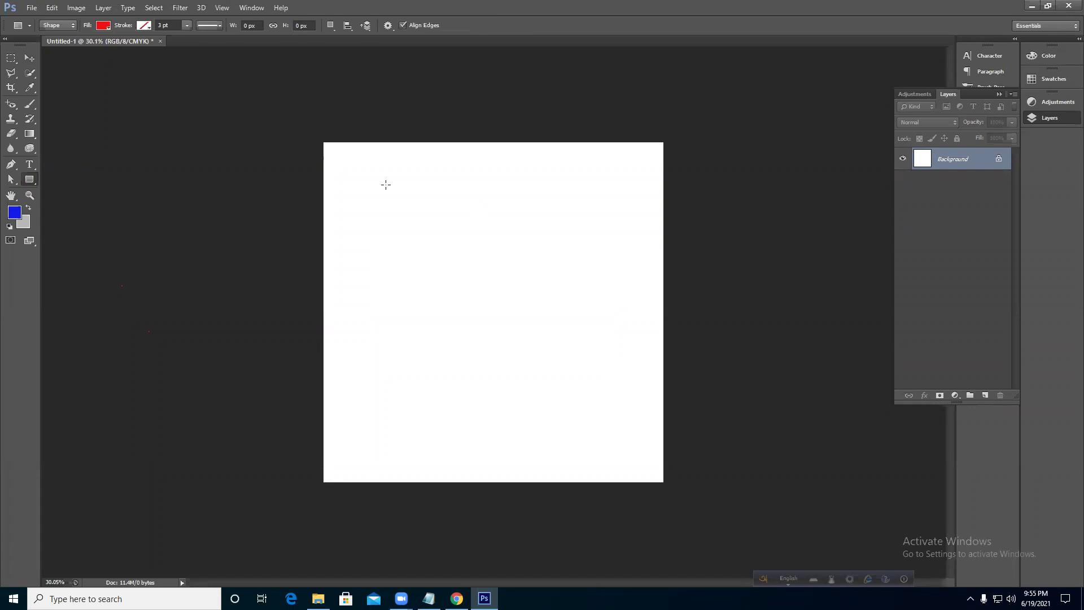
pyautogui.moveTo(386, 184); pyautogui.dragTo(604, 427)
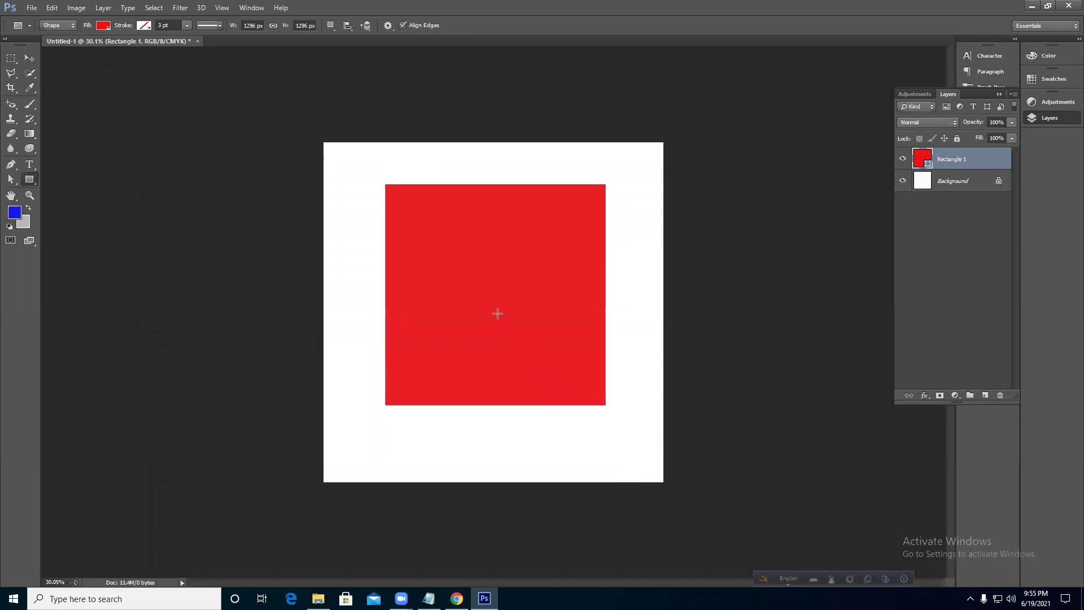
pyautogui.hotkey('ctrl', 'z')
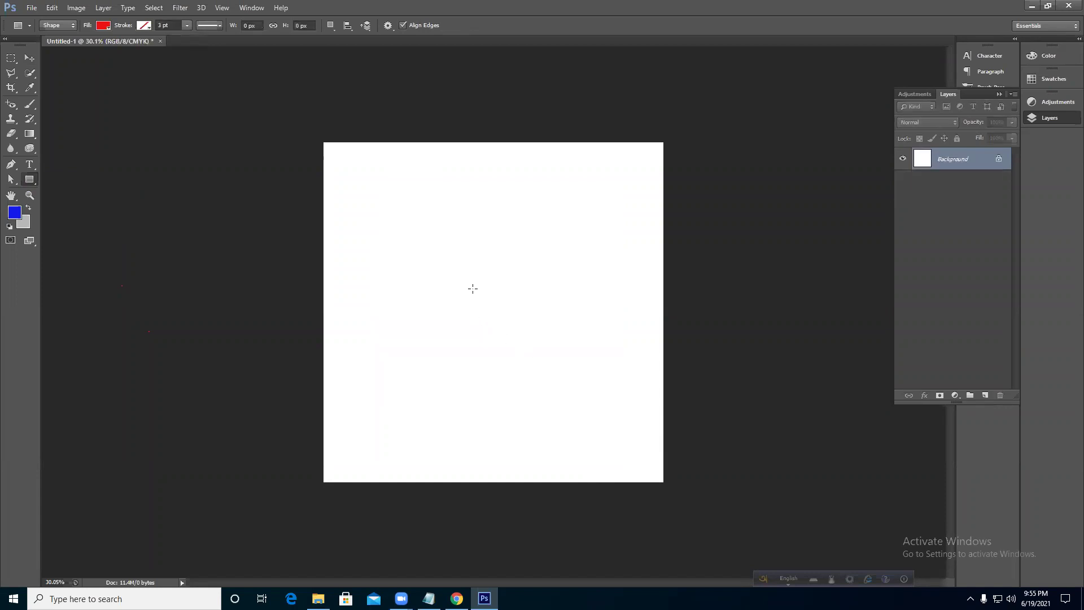
pyautogui.moveTo(475, 279); pyautogui.dragTo(547, 362)
pyautogui.hotkey('ctrl', 'z')
# - Set the shape fill back to red and draw a square about 684 px wide in the canvas's upper-left area
pyautogui.keyDown('alt'); pyautogui.click(505, 324); pyautogui.keyUp('alt')
pyautogui.click(105, 26)
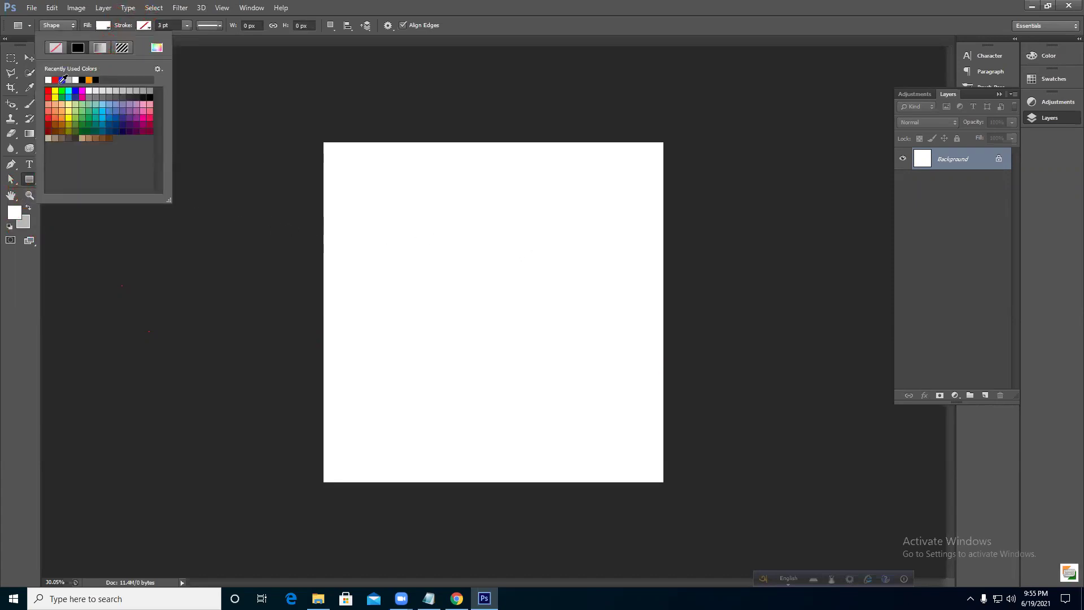
pyautogui.click(105, 26)
pyautogui.moveTo(419, 250); pyautogui.dragTo(536, 361)
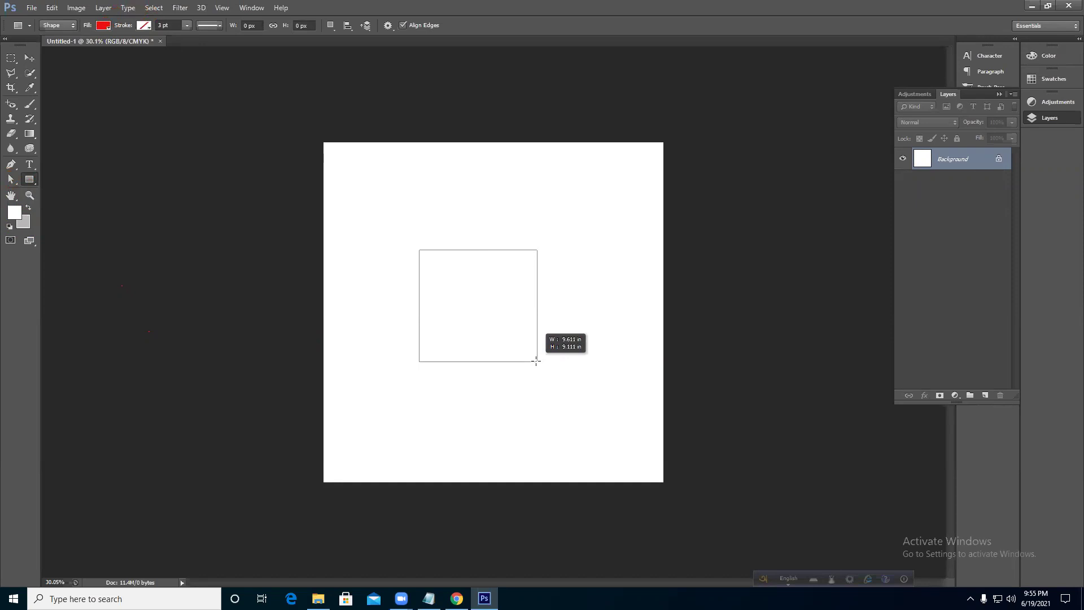
pyautogui.moveTo(537, 362)
pyautogui.mouseDown()
pyautogui.moveTo(557, 380)
pyautogui.moveTo(418, 283)
pyautogui.moveTo(636, 429)
pyautogui.moveTo(477, 327)
pyautogui.mouseUp()
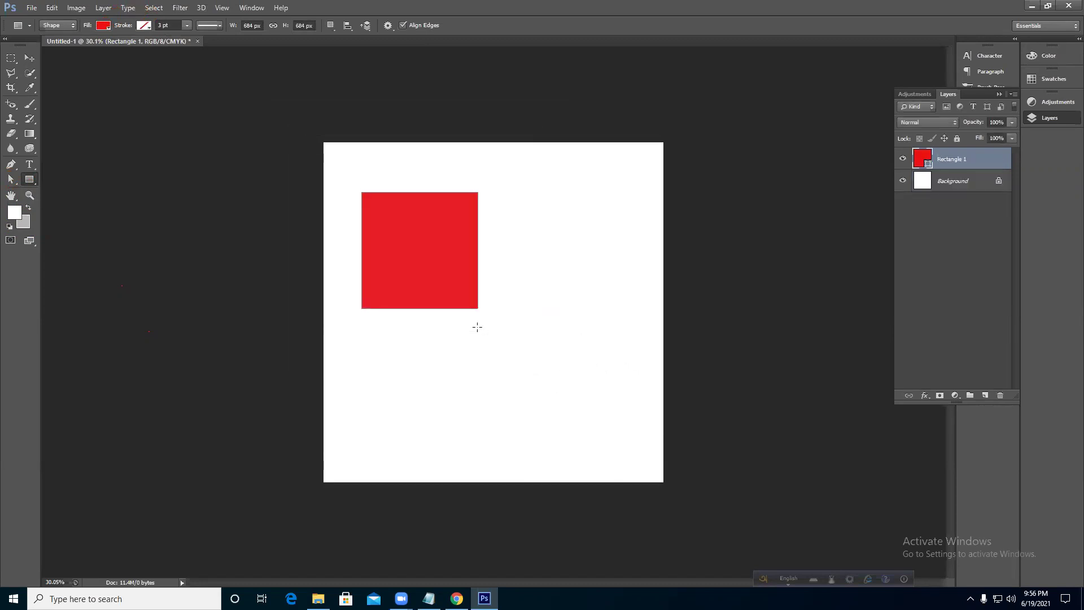
# - Move the 684 px red square with the Move tool, and delete it
pyautogui.click(29, 58)
pyautogui.moveTo(394, 222); pyautogui.dragTo(463, 252)
pyautogui.press('Delete')
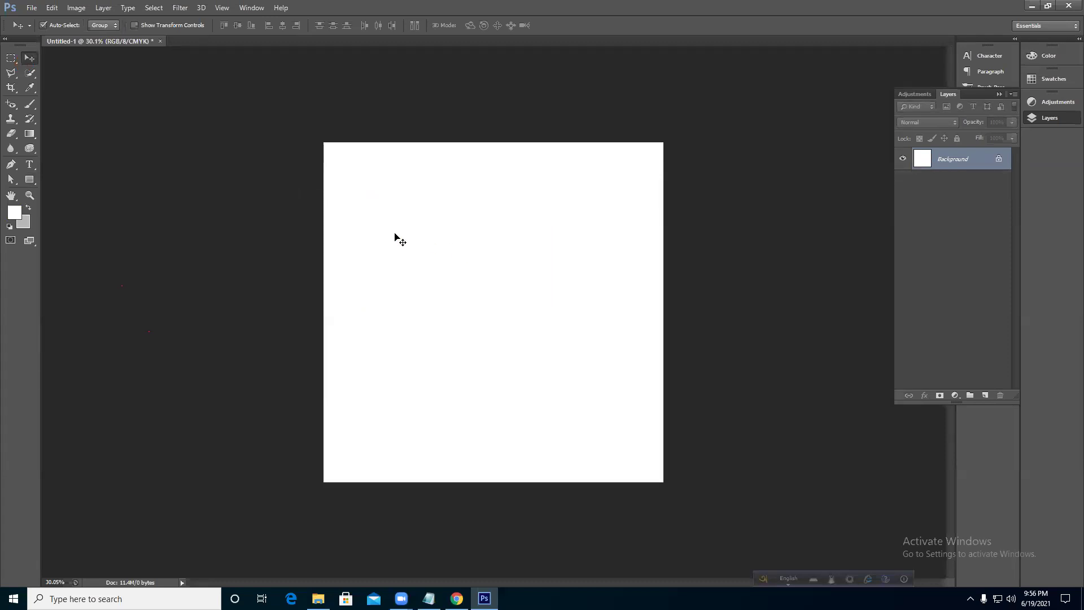
# - Try the Ellipse tool with a tall ellipse about 550 × 1230 px, a second ellipse and a circle about 1262 px wide, undoing each
pyautogui.moveTo(30, 180); pyautogui.dragTo(90, 202)
pyautogui.moveTo(428, 225); pyautogui.dragTo(522, 435)
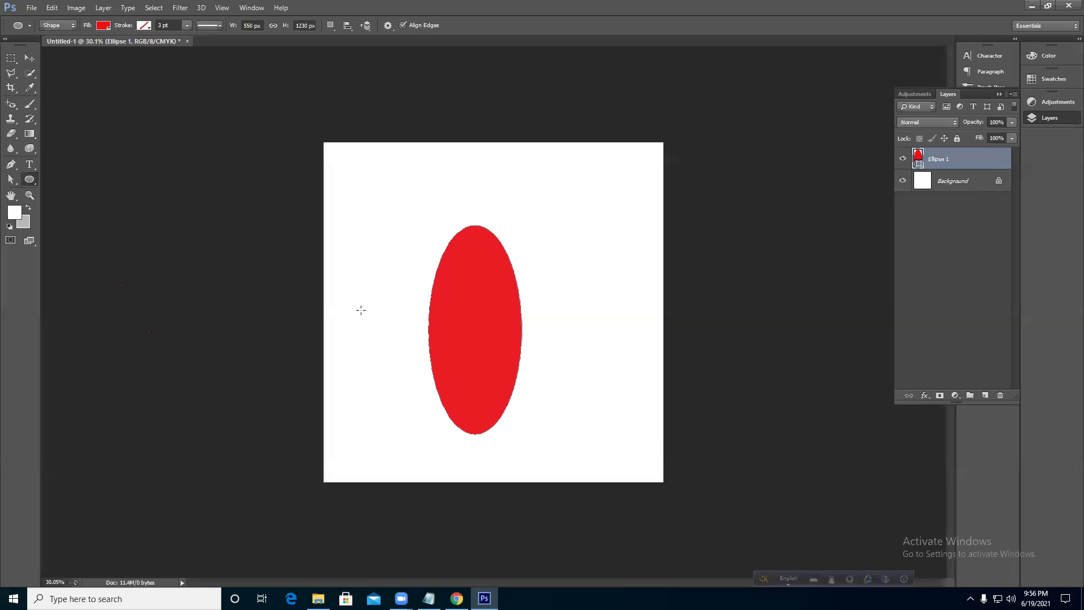
pyautogui.hotkey('ctrl', 'z')
pyautogui.moveTo(436, 224); pyautogui.dragTo(594, 443)
pyautogui.hotkey('ctrl', 'z')
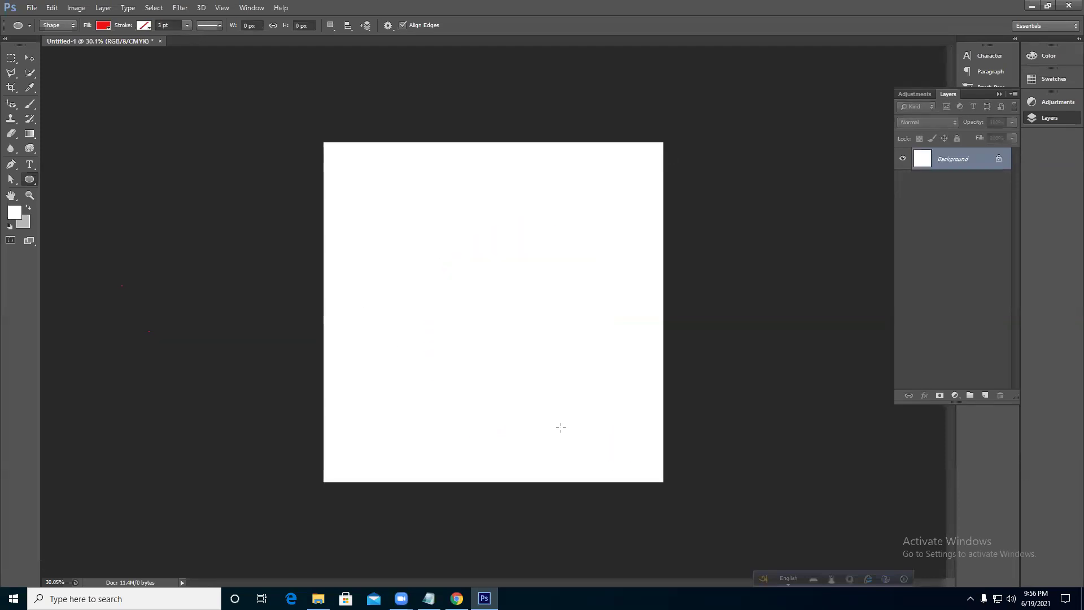
pyautogui.moveTo(481, 296); pyautogui.dragTo(604, 395)
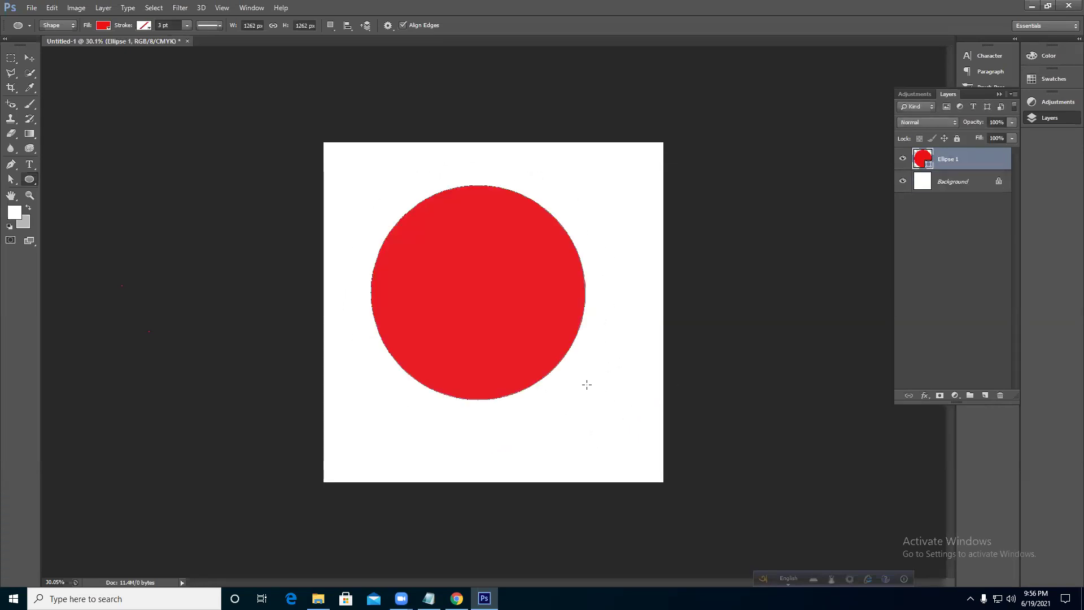
pyautogui.hotkey('ctrl', 'z')
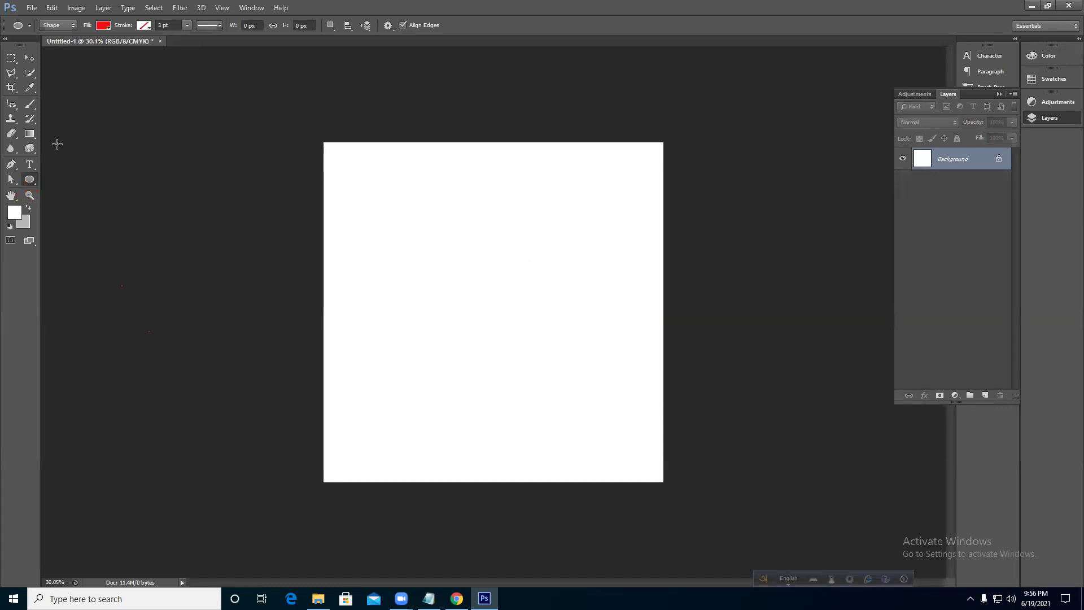
# - Try drawing a five-sided shape with the Polygon tool, and undo it
pyautogui.rightClick(29, 180)
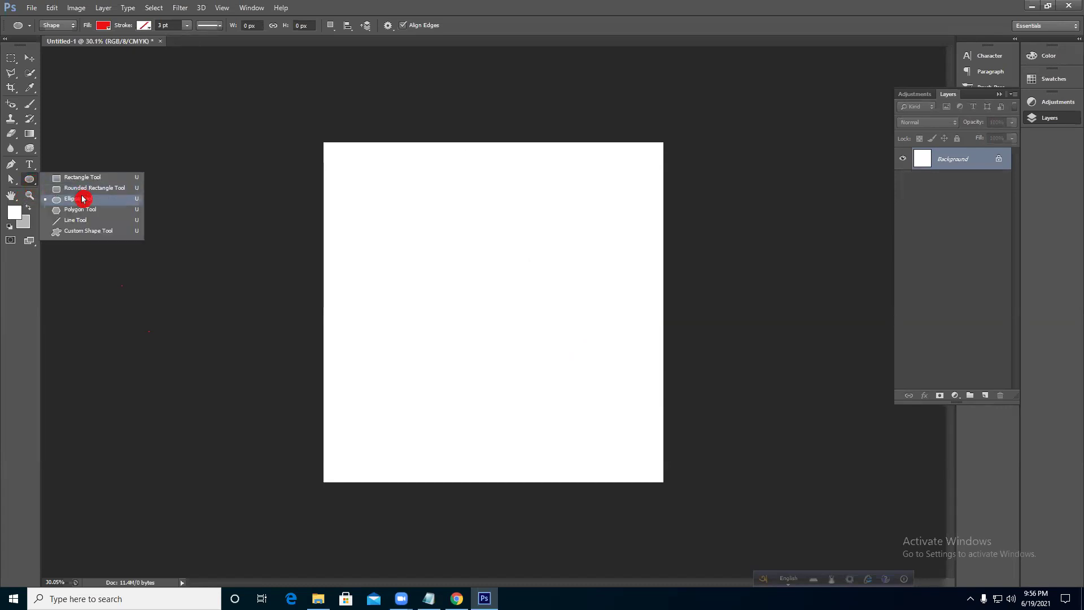
pyautogui.click(85, 210)
pyautogui.moveTo(462, 271); pyautogui.dragTo(567, 366)
pyautogui.hotkey('ctrl', 'z')
# - Try drawing a 1 px diagonal line with the Line tool, and undo it
pyautogui.rightClick(26, 181)
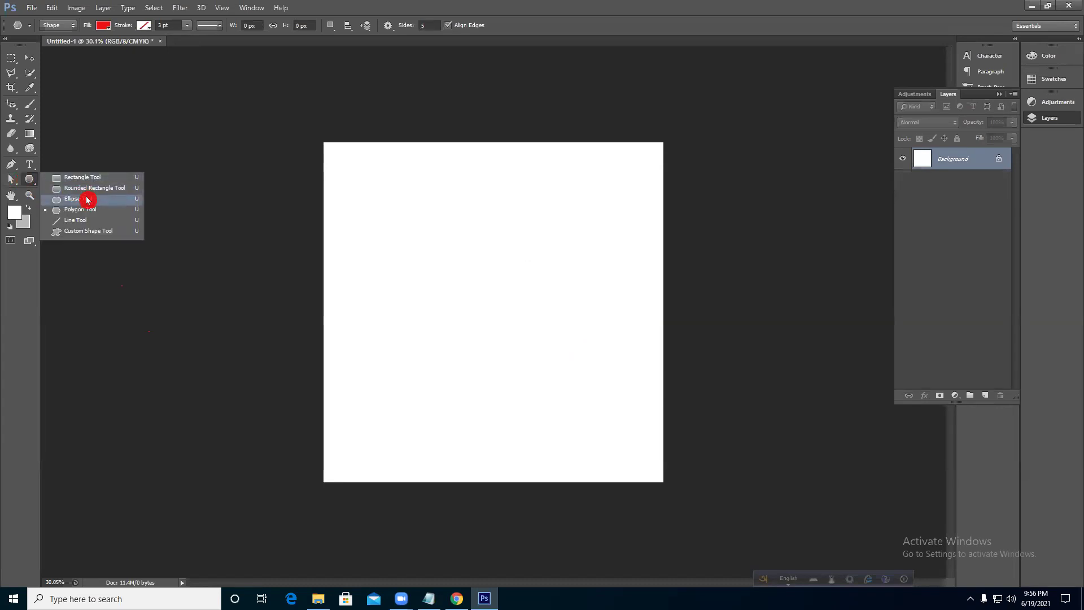
pyautogui.click(85, 223)
pyautogui.moveTo(452, 258); pyautogui.dragTo(533, 340)
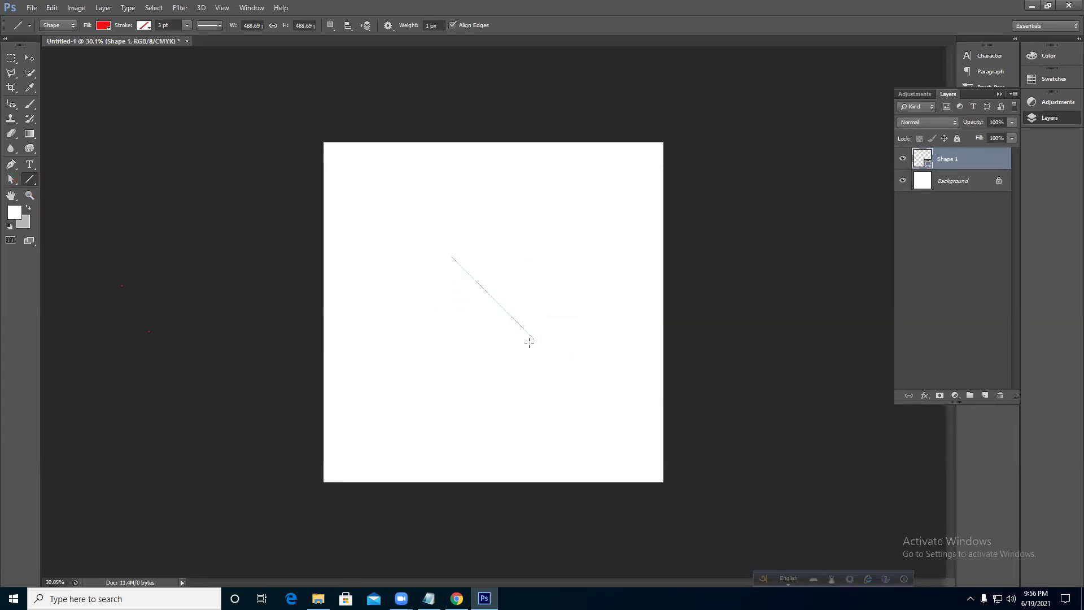
pyautogui.hotkey('ctrl', 'z')
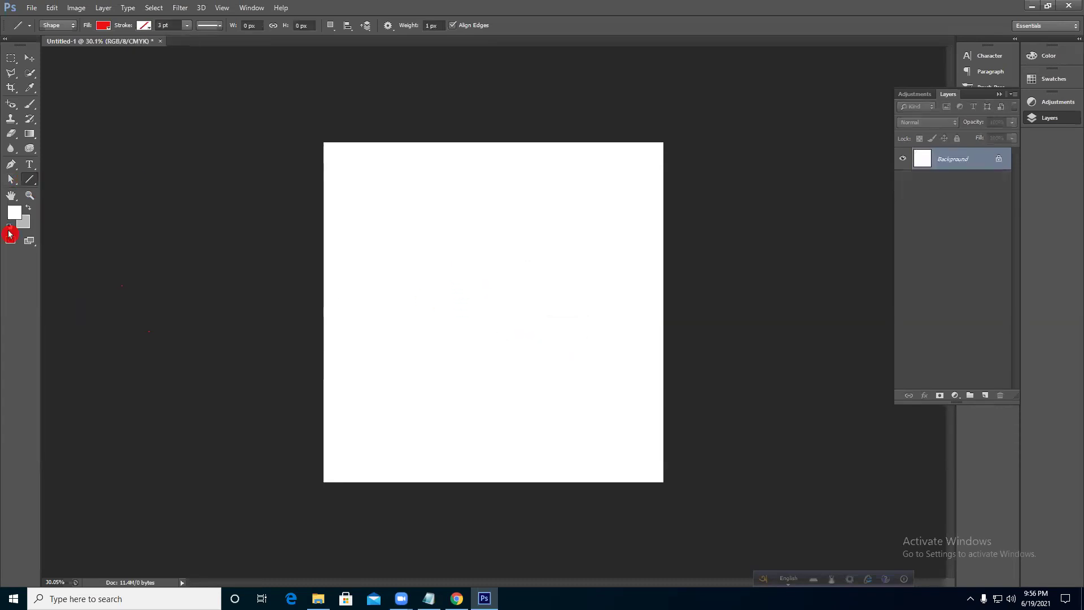
# - Draw a red circle about 907 px wide with the Ellipse tool near the canvas centre
pyautogui.rightClick(30, 182)
pyautogui.click(79, 198)
pyautogui.moveTo(398, 257); pyautogui.dragTo(599, 404)
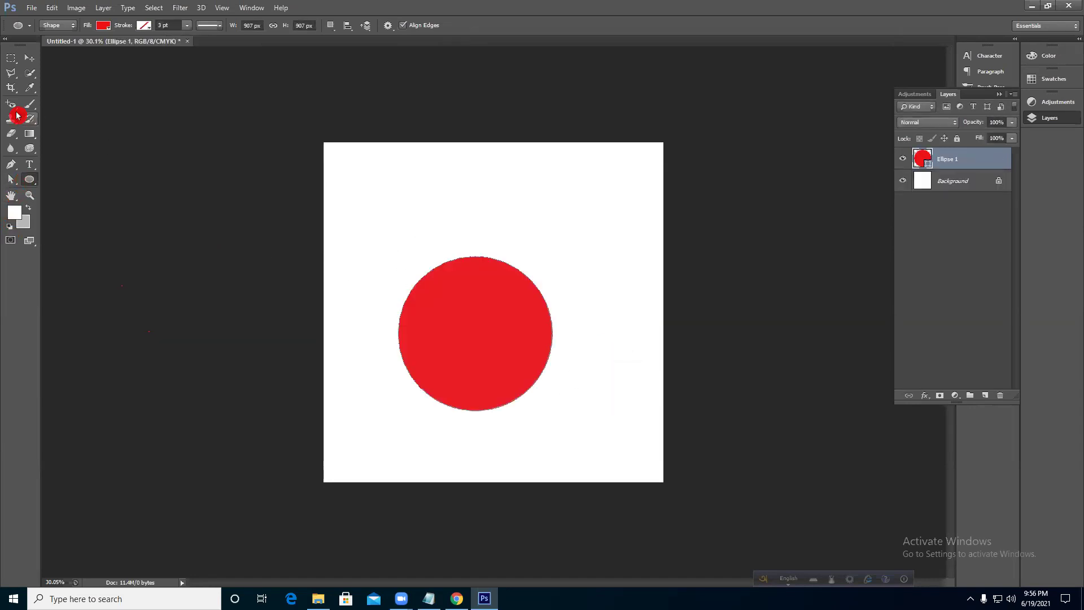
# - Cut off the upper part of the red circle with a rectangle using Subtract Front Shape
pyautogui.click(33, 182)
pyautogui.click(74, 179)
pyautogui.click(332, 25)
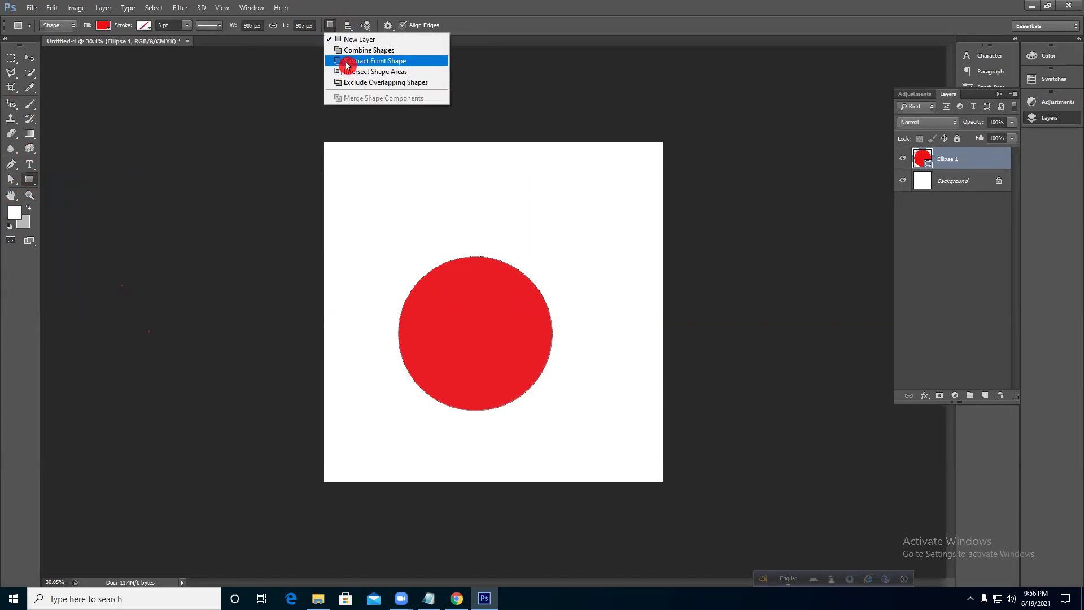
pyautogui.click(369, 60)
pyautogui.moveTo(343, 205); pyautogui.dragTo(641, 324)
# - Move the cut circle upward with the Move tool, and delete it
pyautogui.click(30, 58)
pyautogui.moveTo(512, 324); pyautogui.dragTo(495, 280)
pyautogui.moveTo(459, 311); pyautogui.dragTo(448, 295)
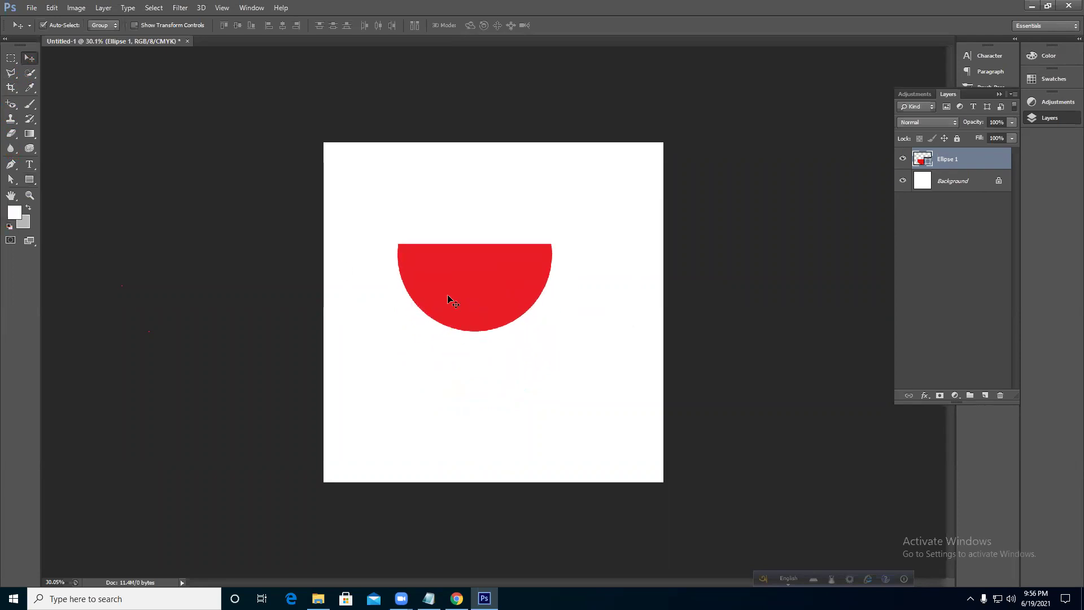
pyautogui.press('Delete')
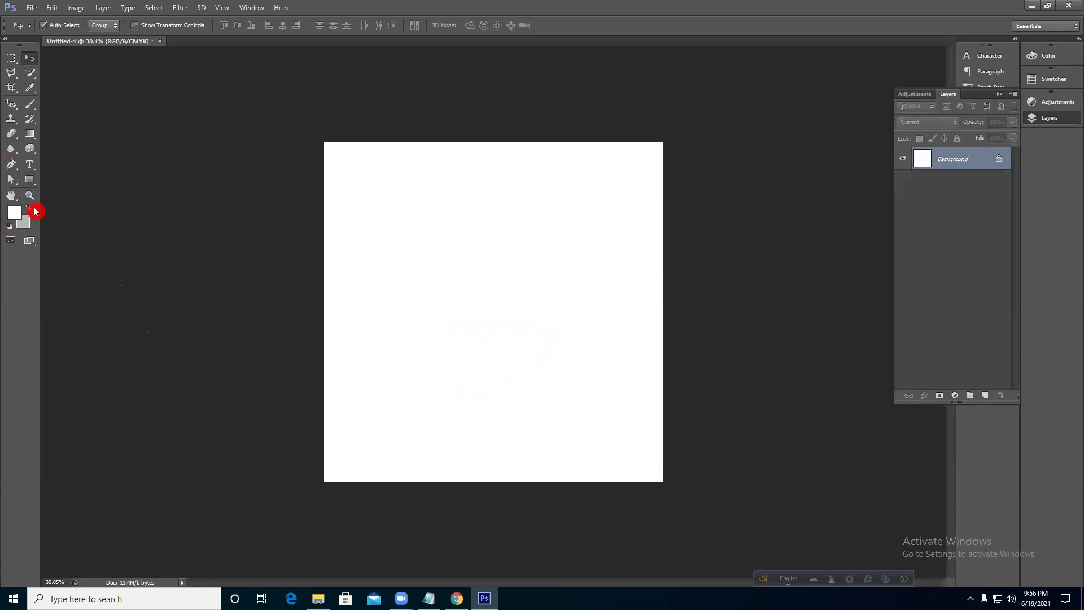
# - Draw a red five-sided polygon about 657 × 637 px, and move it to the middle of the canvas
pyautogui.click(34, 183)
pyautogui.click(70, 209)
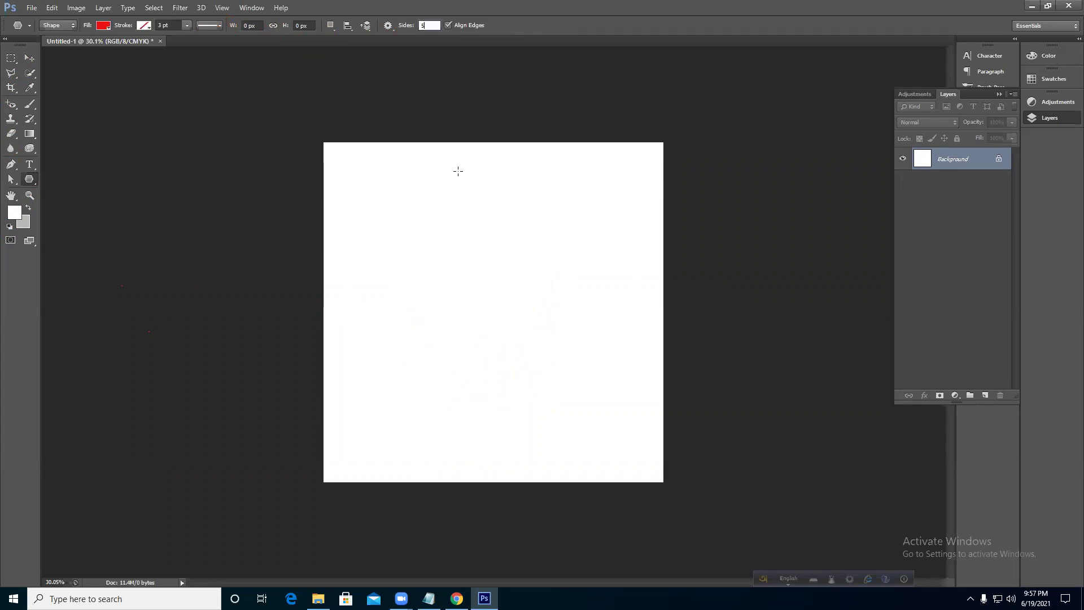
pyautogui.moveTo(442, 226)
pyautogui.mouseDown()
pyautogui.moveTo(533, 307)
pyautogui.moveTo(501, 235)
pyautogui.moveTo(492, 238)
pyautogui.mouseUp()
pyautogui.click(29, 57)
pyautogui.moveTo(417, 229); pyautogui.dragTo(506, 291)
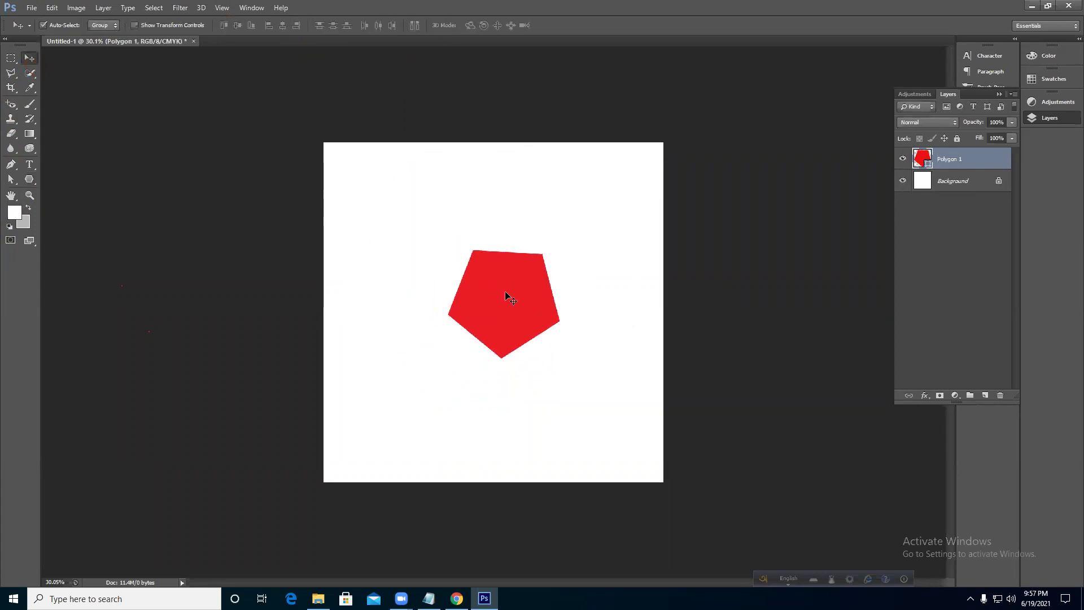
pyautogui.scroll(3, 505, 273)
pyautogui.scroll(1, 504, 273)
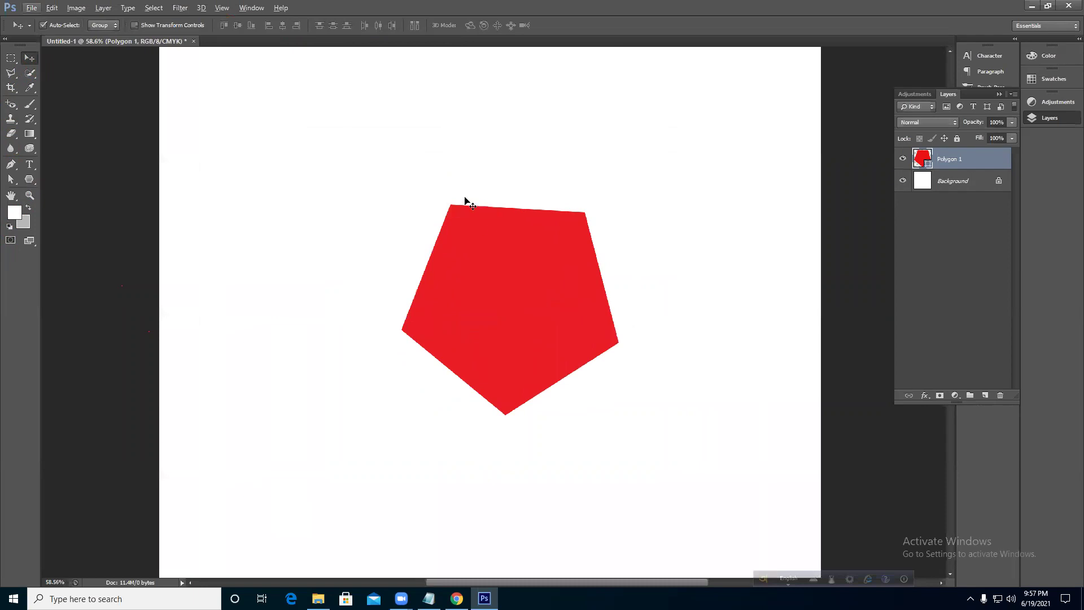
pyautogui.moveTo(518, 351); pyautogui.dragTo(508, 344)
# - Pull the pentagon's upper-left corner outward up and to the left with the Direct Selection tool
pyautogui.click(11, 180)
pyautogui.click(66, 192)
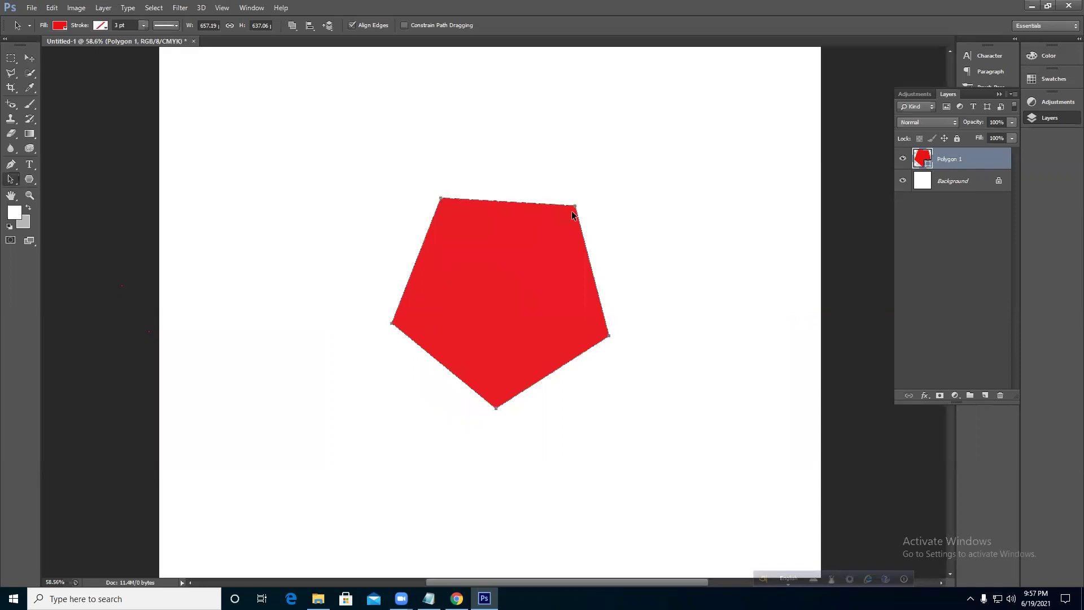
pyautogui.rightClick(11, 181)
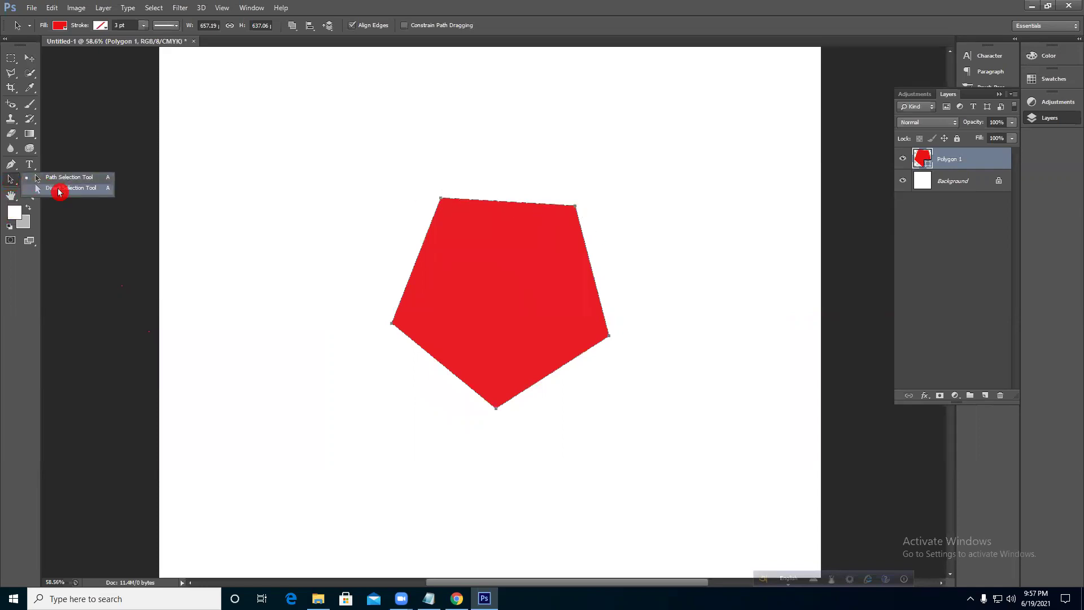
pyautogui.click(60, 191)
pyautogui.moveTo(400, 177); pyautogui.dragTo(495, 236)
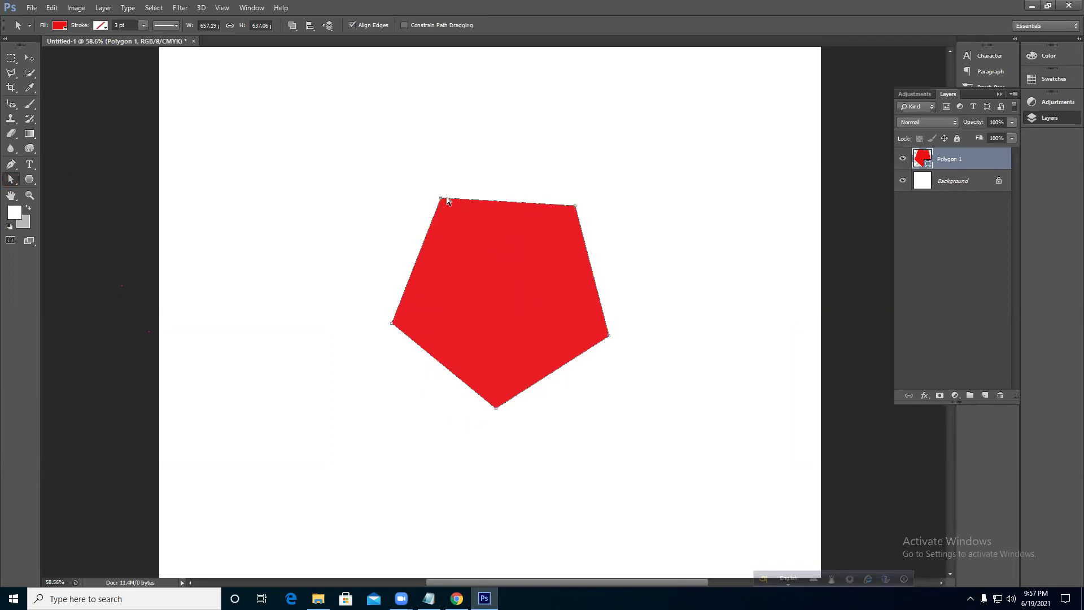
pyautogui.moveTo(440, 199); pyautogui.dragTo(362, 119)
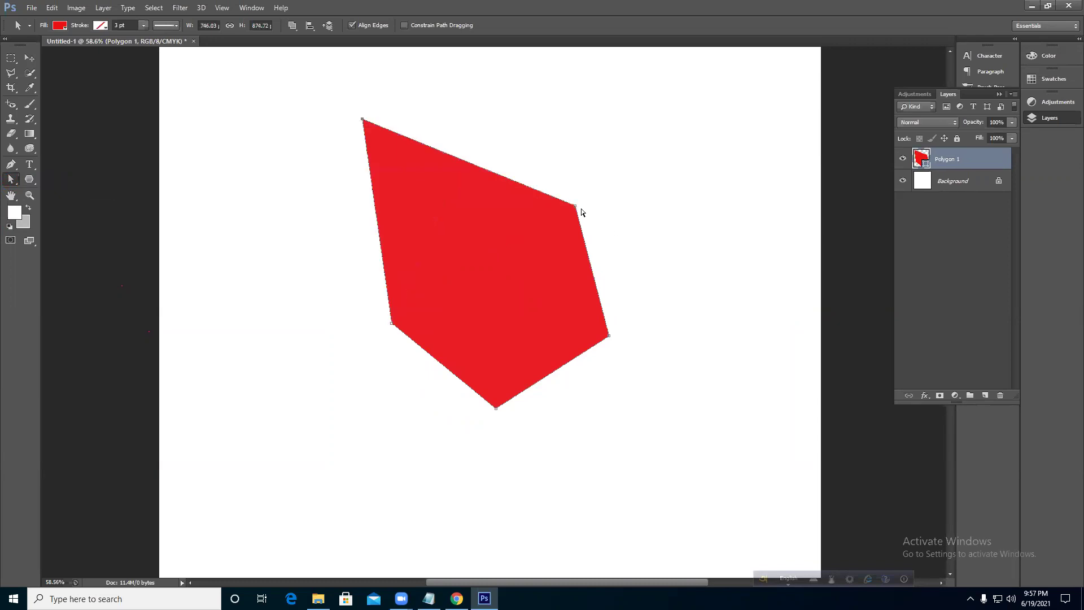
# - Delete the polygon's two upper anchor points to leave a triangle, and delete the triangle
pyautogui.moveTo(348, 106); pyautogui.dragTo(405, 150)
pyautogui.press('Delete')
pyautogui.moveTo(561, 179); pyautogui.dragTo(633, 257)
pyautogui.press('Delete')
pyautogui.click(30, 58)
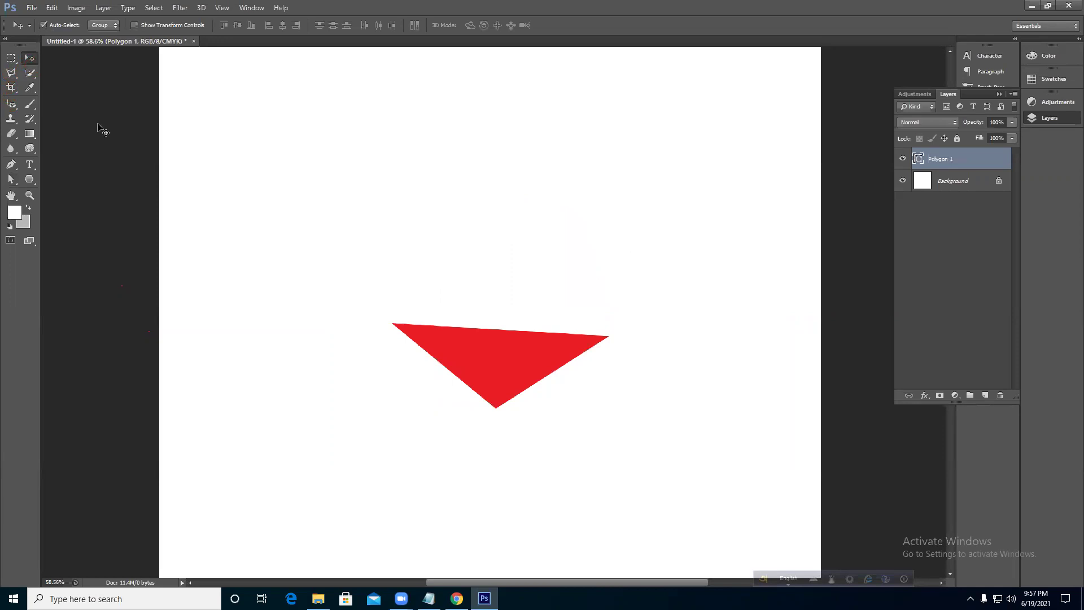
pyautogui.press('Delete')
# - Draw a red square about 474 px wide, and delete its upper-right anchor point with the Direct Selection tool
pyautogui.moveTo(30, 179); pyautogui.dragTo(88, 180)
pyautogui.moveTo(358, 199); pyautogui.dragTo(439, 278)
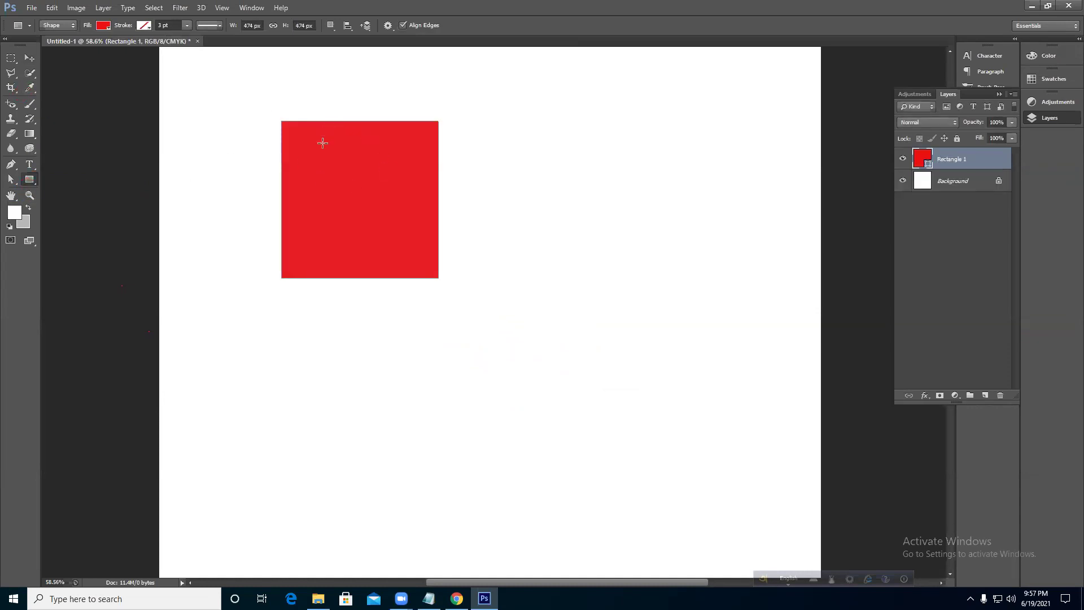
pyautogui.moveTo(11, 178); pyautogui.dragTo(51, 191)
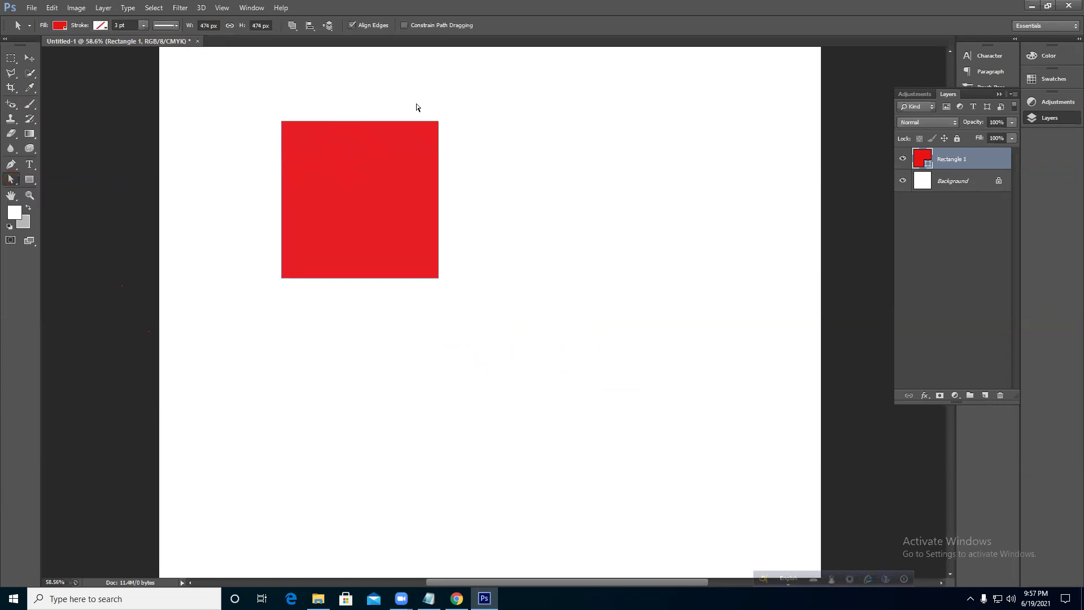
pyautogui.moveTo(405, 90); pyautogui.dragTo(457, 151)
pyautogui.moveTo(433, 94); pyautogui.dragTo(521, 260)
pyautogui.press('Delete')
# - Move the shape left from the square with the Move tool, and delete it
pyautogui.click(29, 58)
pyautogui.moveTo(329, 211); pyautogui.dragTo(438, 254)
pyautogui.press('Delete')
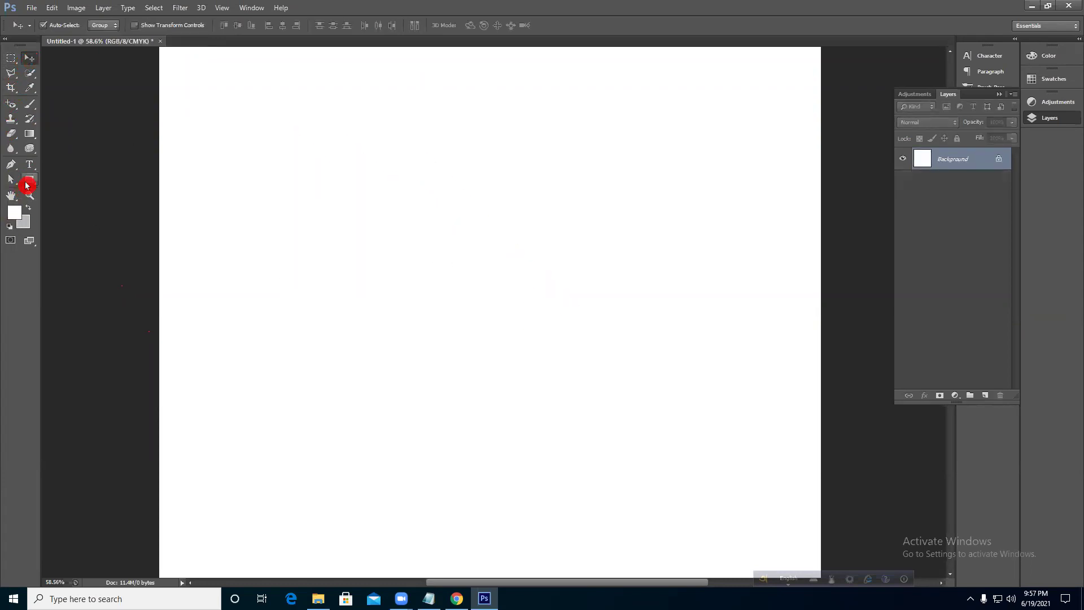
# - Set the Polygon tool to draw shapes with 10 sides
pyautogui.click(25, 182)
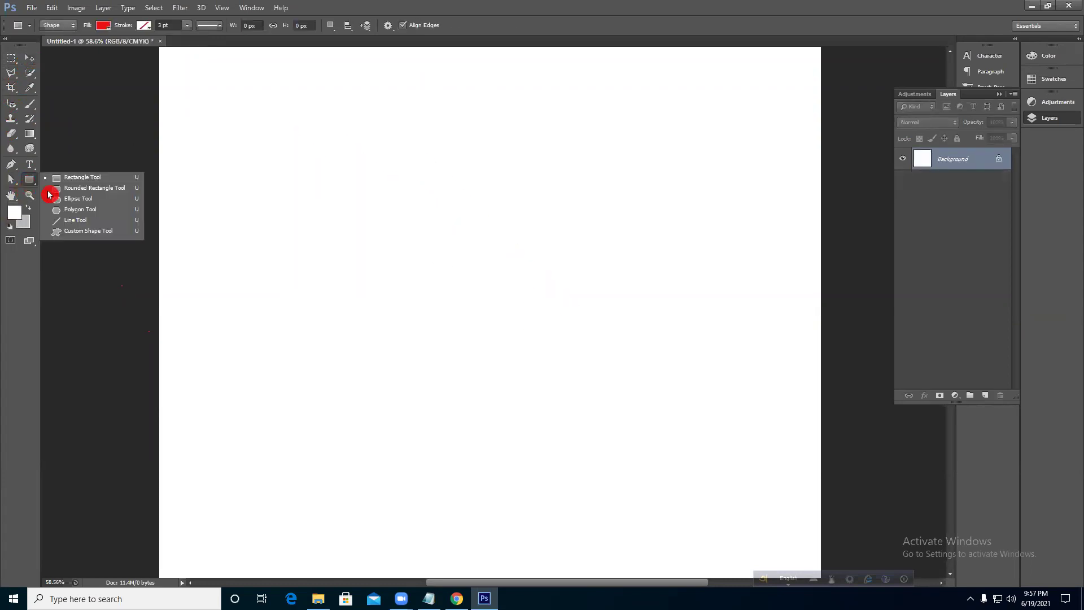
pyautogui.click(80, 209)
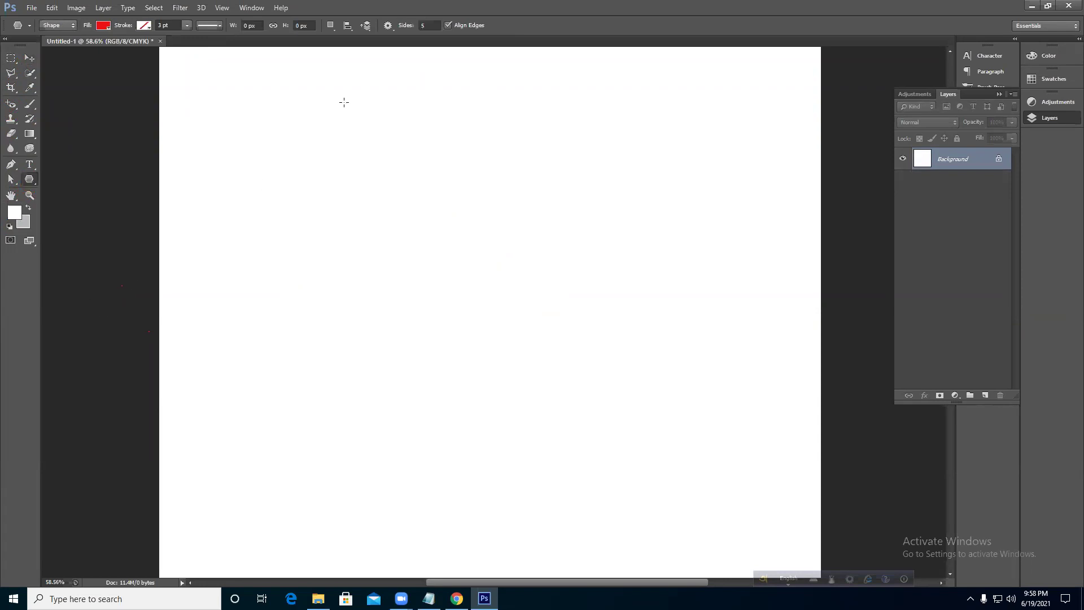
pyautogui.click(426, 27)
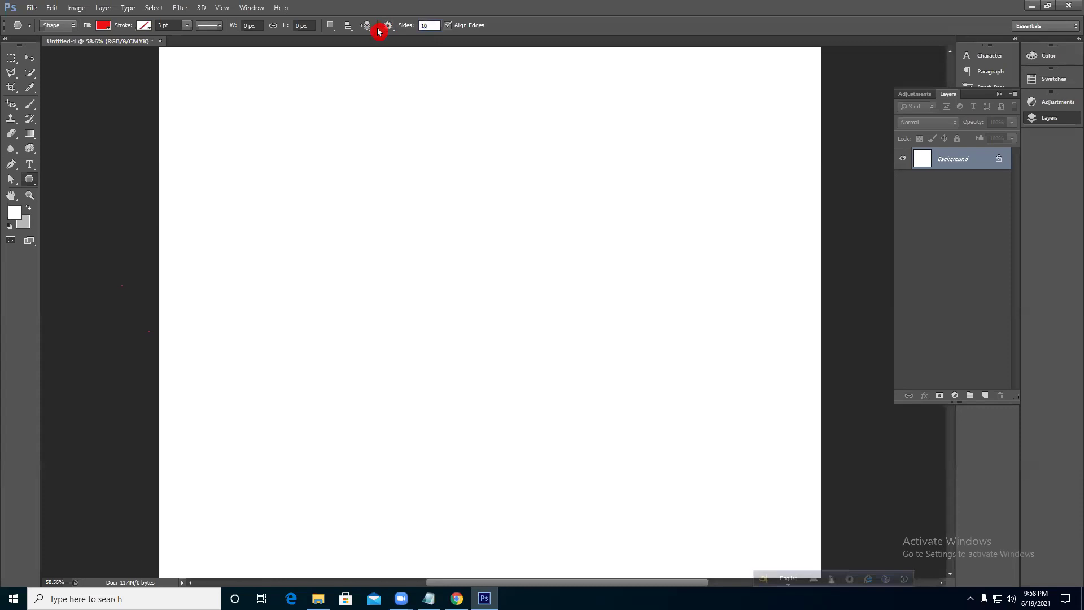
# - Draw a red ten-sided polygon about 579 px wide in the upper-left part of the canvas, and undo it
pyautogui.press('Return')
pyautogui.moveTo(323, 230)
pyautogui.mouseDown()
pyautogui.moveTo(389, 304)
pyautogui.moveTo(365, 150)
pyautogui.mouseUp()
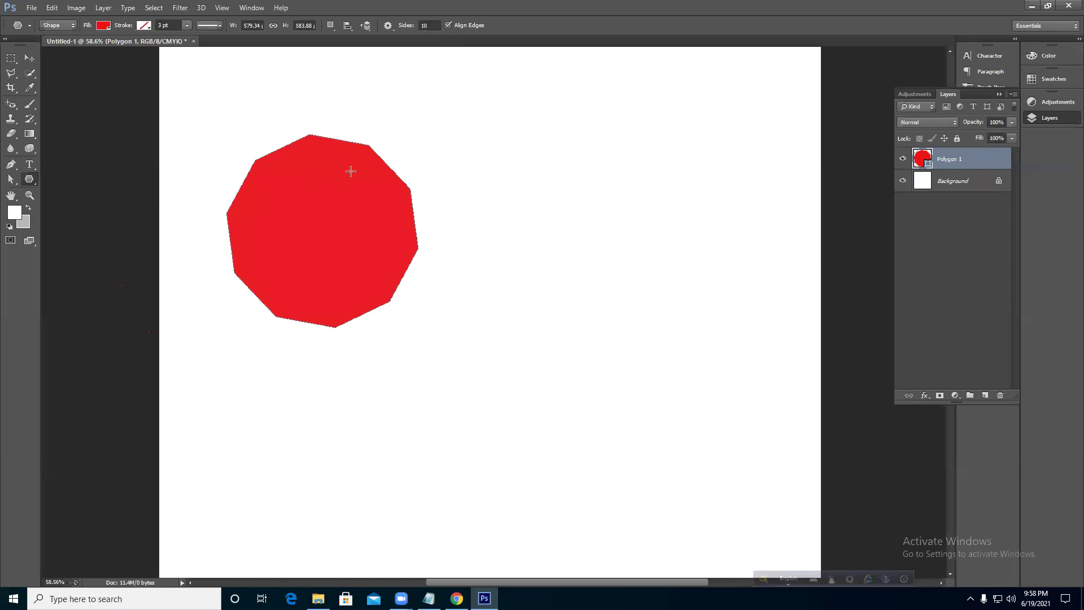
pyautogui.hotkey('ctrl', 'z')
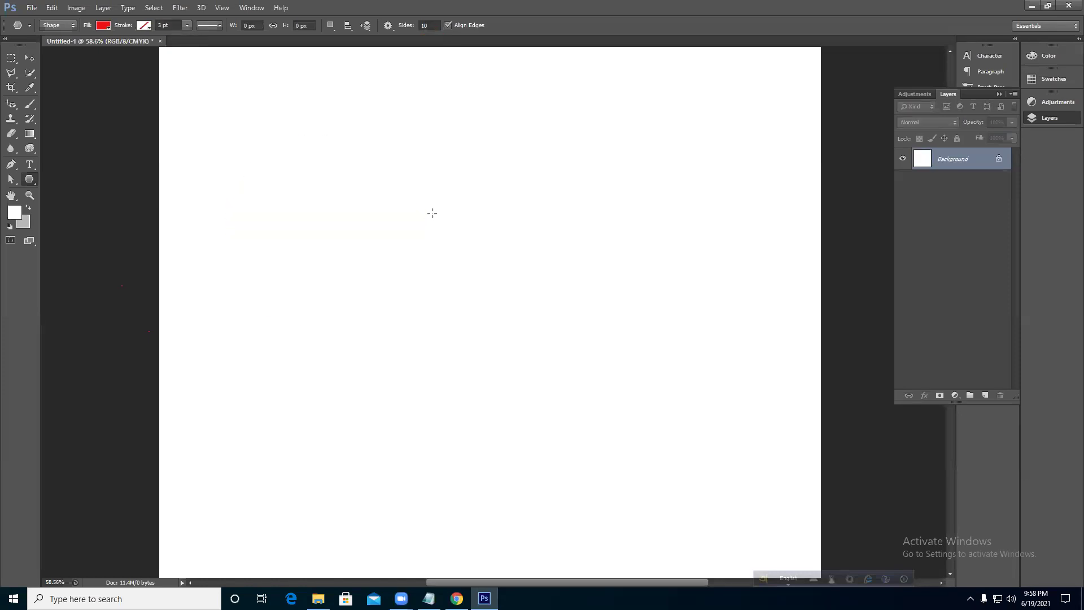
# - Create a polygon with exact dimensions of 1000 px width, 1000 px height and 20 sides
pyautogui.click(432, 213)
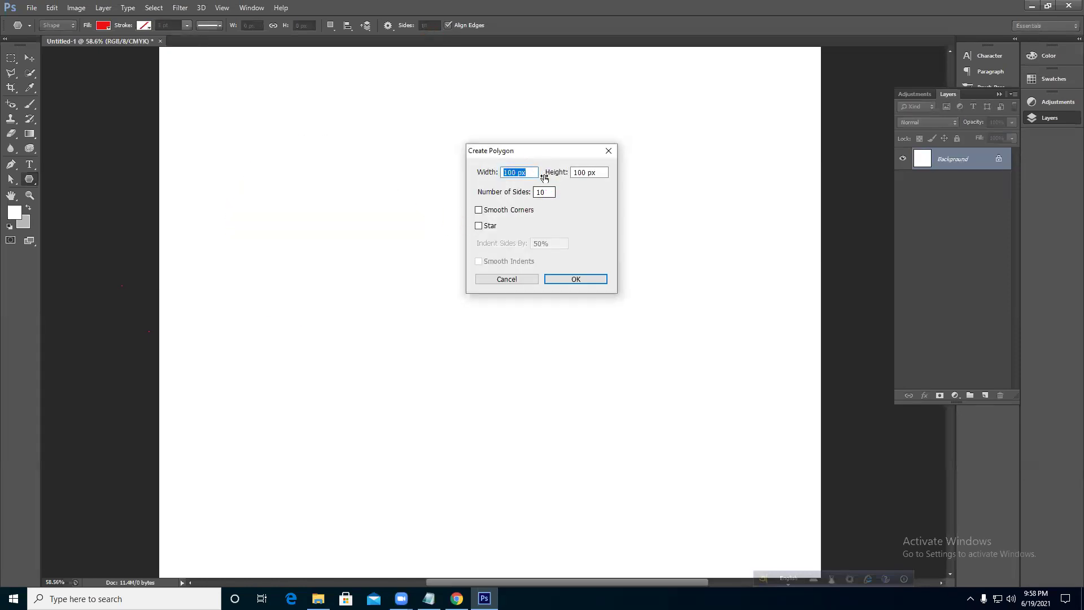
pyautogui.write('1000')
pyautogui.press('Tab')
pyautogui.write('1000')
pyautogui.press('Tab')
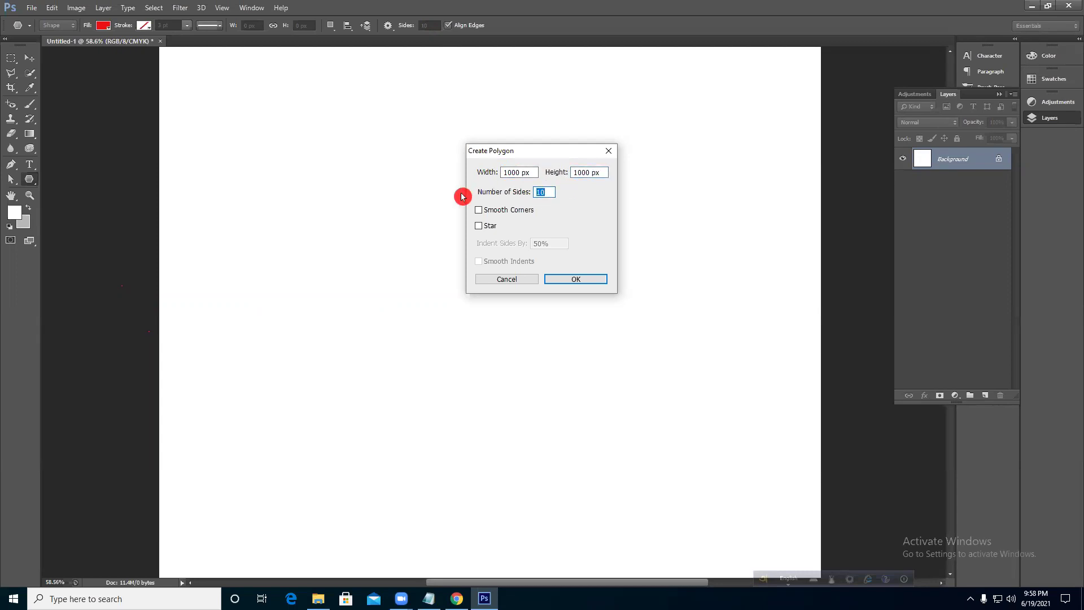
pyautogui.write('20')
pyautogui.click(574, 281)
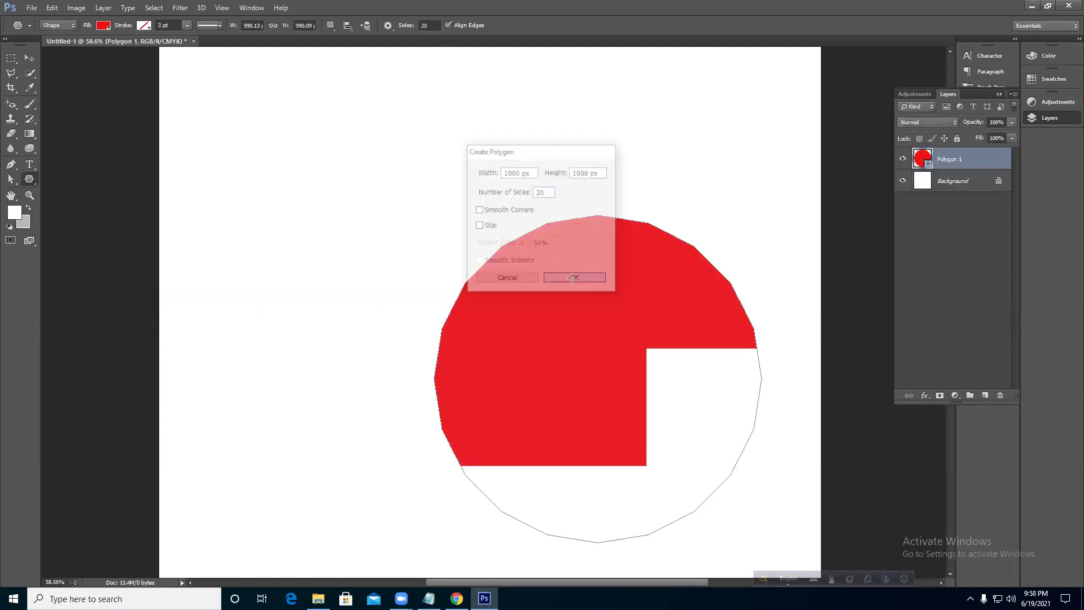
# - Move the 20-sided polygon up and left with the Move tool, and delete it
pyautogui.click(29, 58)
pyautogui.moveTo(537, 346); pyautogui.dragTo(475, 312)
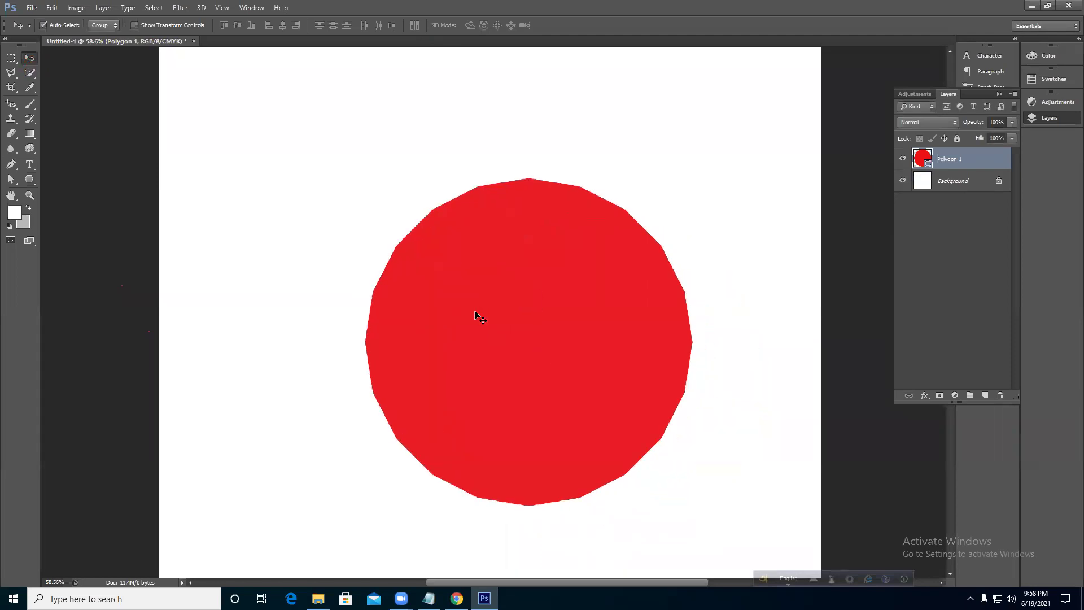
pyautogui.moveTo(473, 293); pyautogui.dragTo(457, 278)
pyautogui.press('Delete')
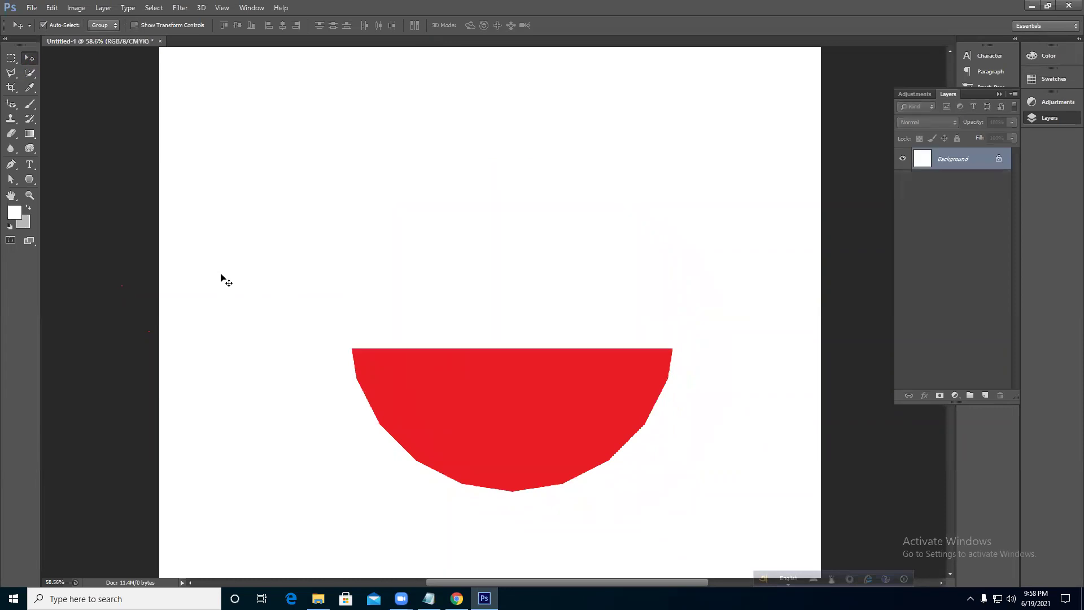
# - Draw four slanted red lines of 1 px weight at different places on the canvas with the Line tool
pyautogui.moveTo(29, 179); pyautogui.dragTo(113, 221)
pyautogui.scroll(-3, 229, 245)
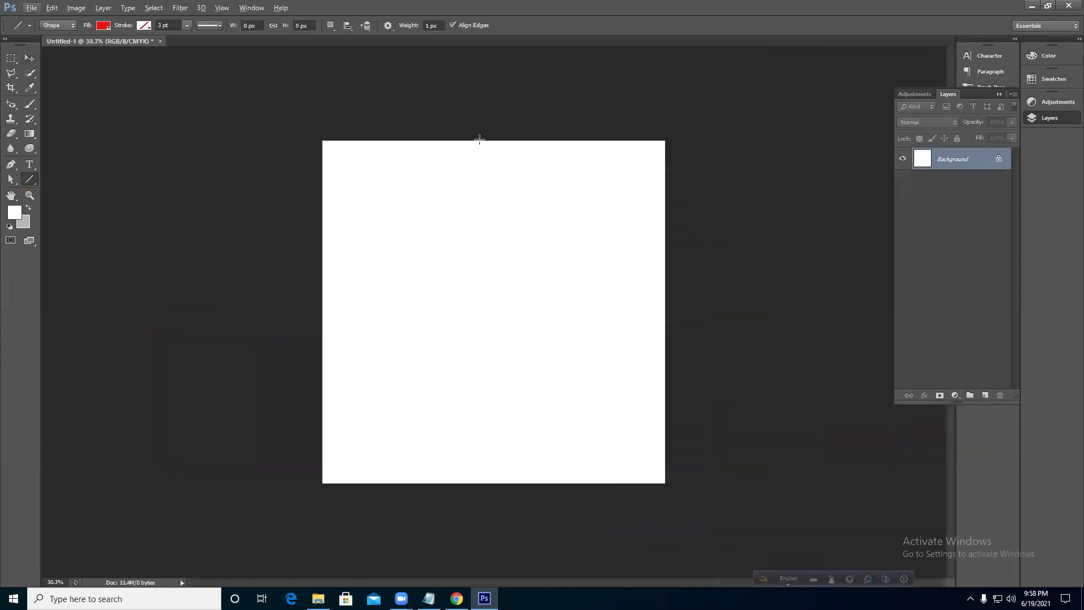
pyautogui.moveTo(471, 141); pyautogui.dragTo(477, 346)
pyautogui.moveTo(388, 325); pyautogui.dragTo(648, 379)
pyautogui.moveTo(521, 407); pyautogui.dragTo(325, 433)
pyautogui.moveTo(606, 307); pyautogui.dragTo(598, 223)
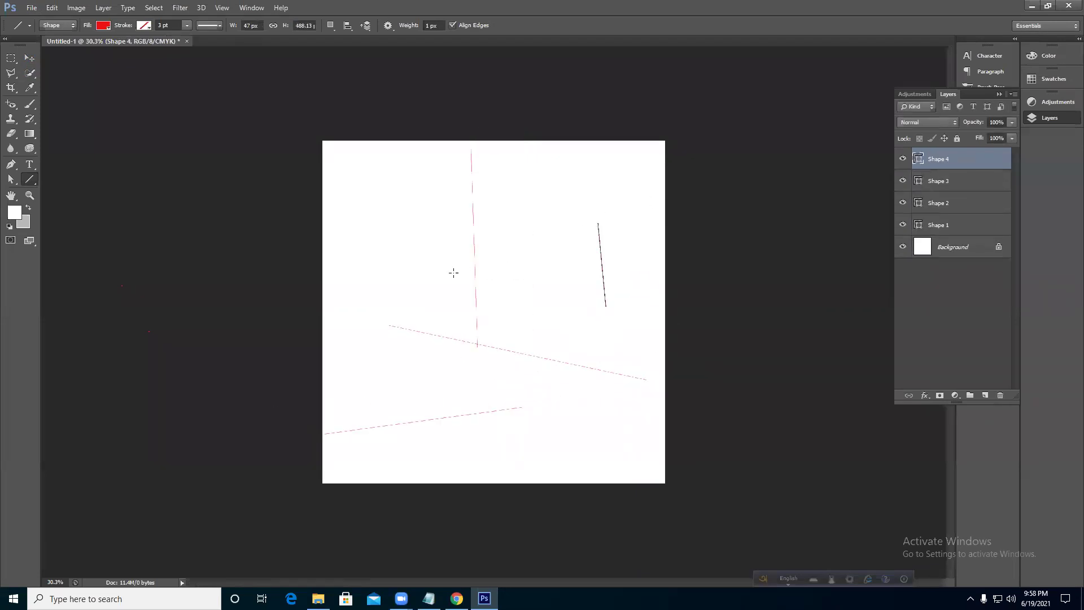
# - Add a perfectly horizontal line about 1559 px long and two perfectly vertical lines to the last line's shape layer
pyautogui.moveTo(341, 234); pyautogui.dragTo(608, 233)
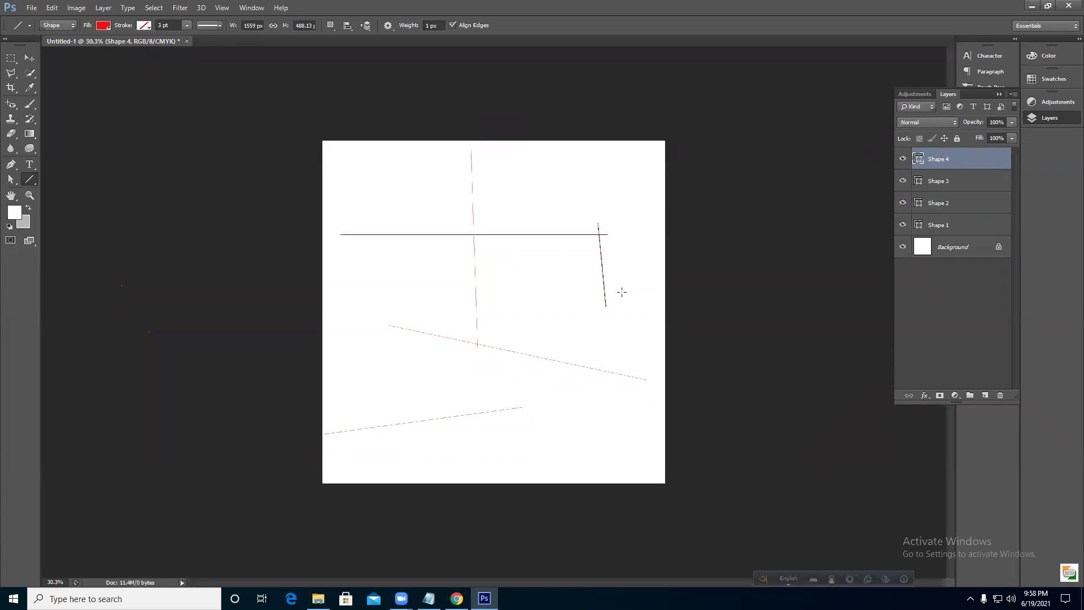
pyautogui.moveTo(545, 171); pyautogui.dragTo(551, 382)
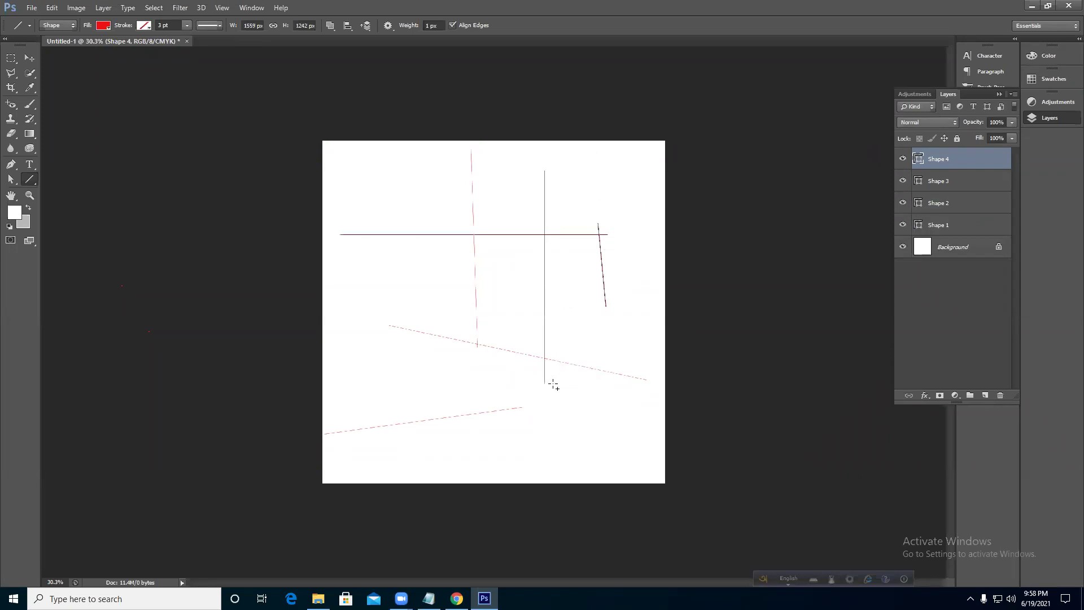
pyautogui.moveTo(418, 304); pyautogui.dragTo(446, 446)
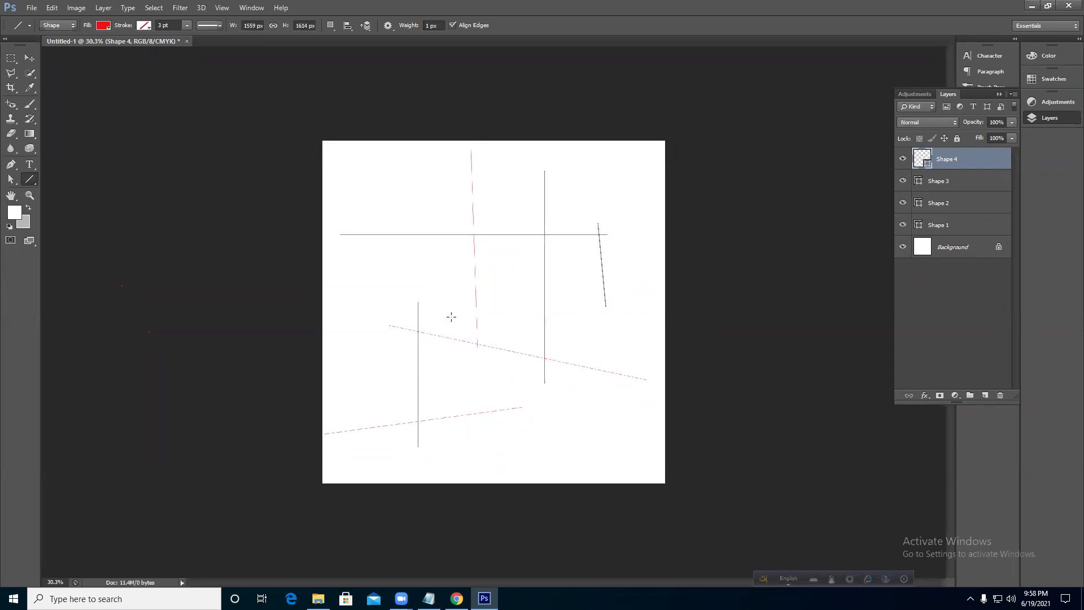
# - Select all the drawn lines together with the Move tool, and delete them
pyautogui.click(29, 58)
pyautogui.click(392, 263)
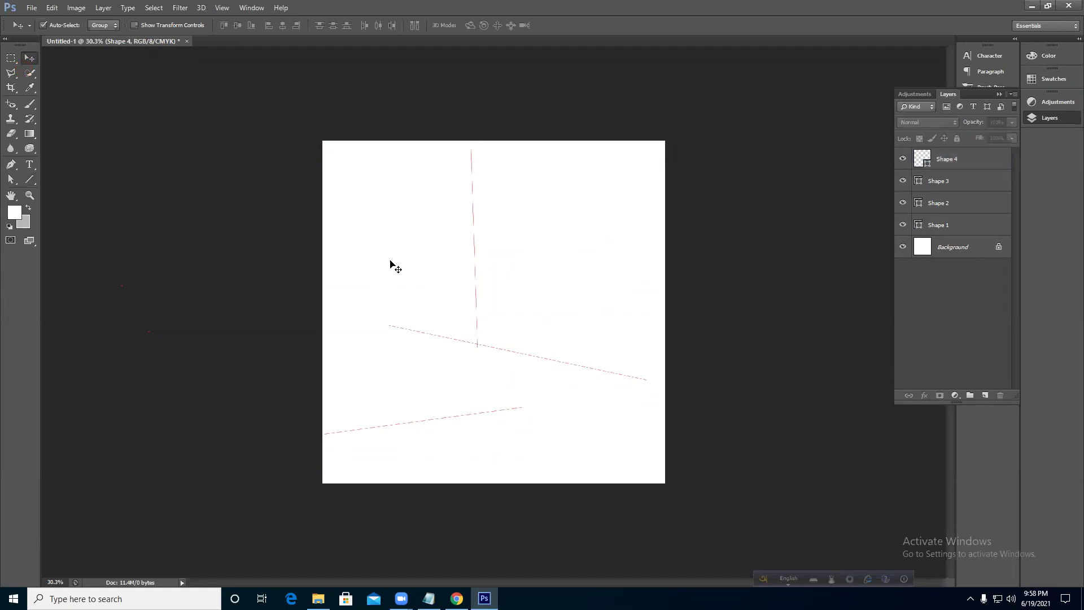
pyautogui.scroll(5, 534, 275)
pyautogui.moveTo(242, 228); pyautogui.dragTo(654, 566)
pyautogui.press('Delete')
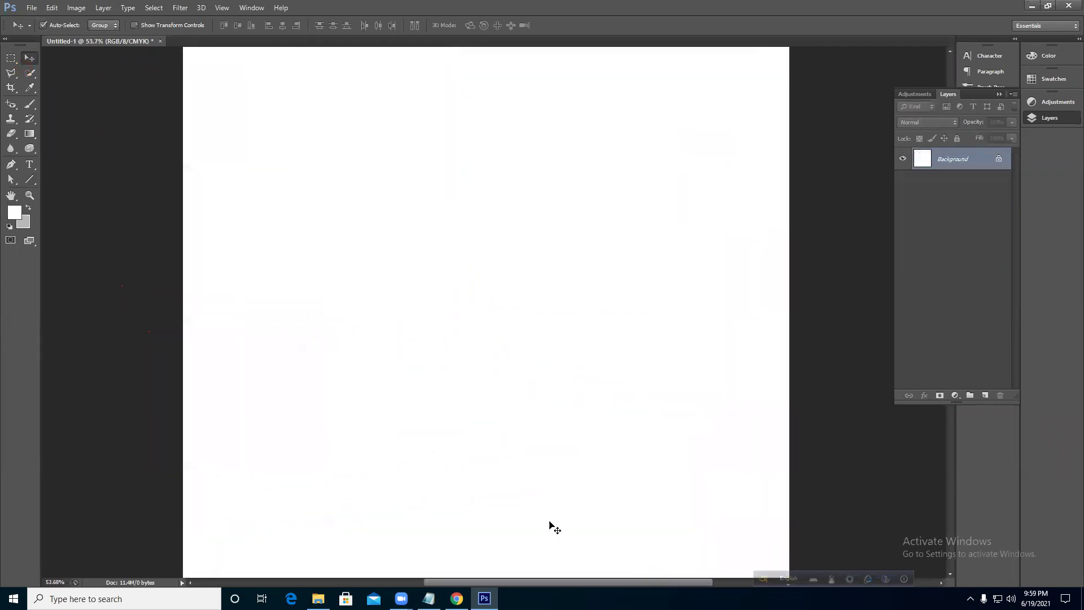
# - Draw a horizontal line of 1 px weight and about 1942 px long across the canvas, and deselect it
pyautogui.click(29, 180)
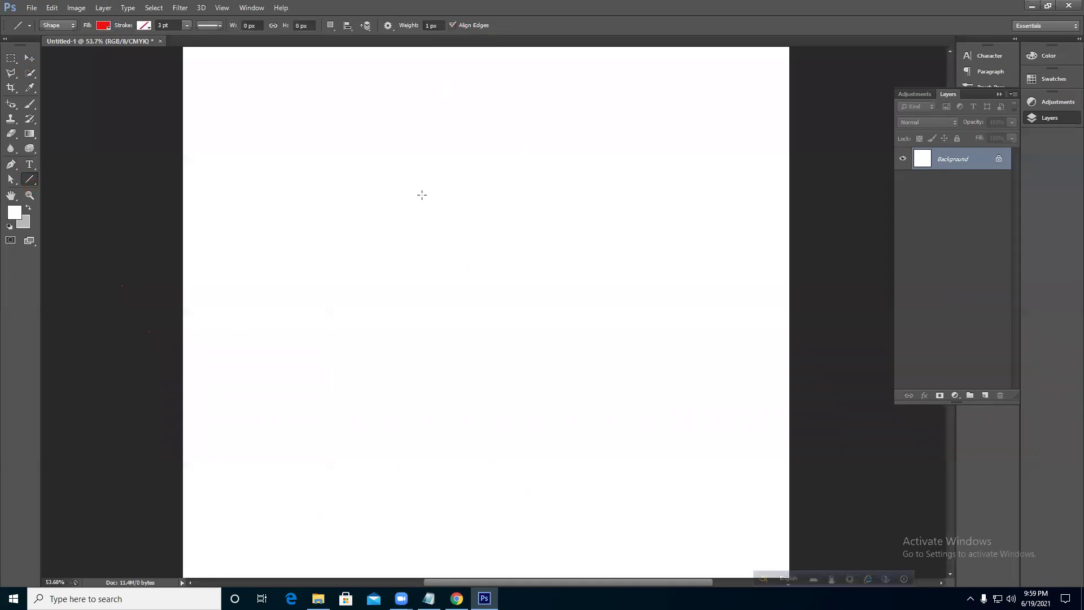
pyautogui.moveTo(197, 241); pyautogui.dragTo(786, 251)
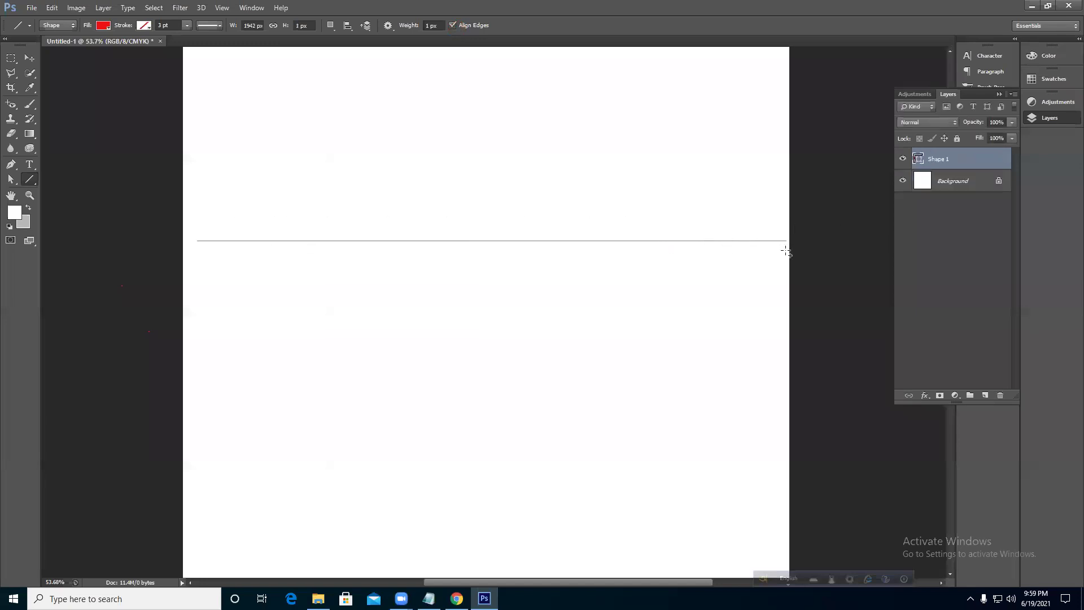
pyautogui.click(29, 58)
pyautogui.click(447, 229)
# - Inspect the horizontal line's thickness up close, and delete the line
pyautogui.scroll(8, 436, 219)
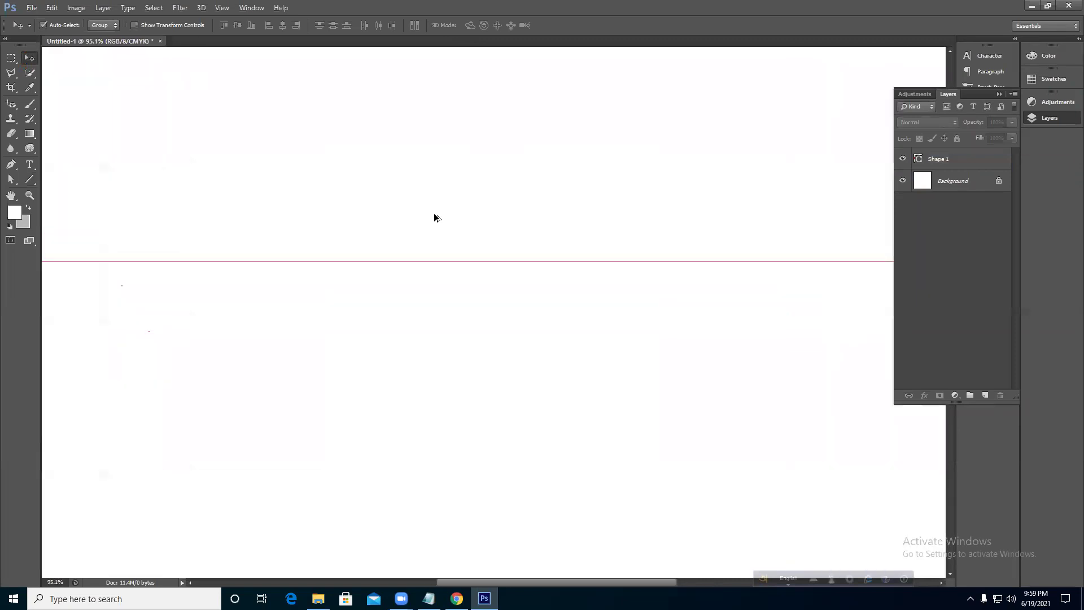
pyautogui.scroll(9, 412, 255)
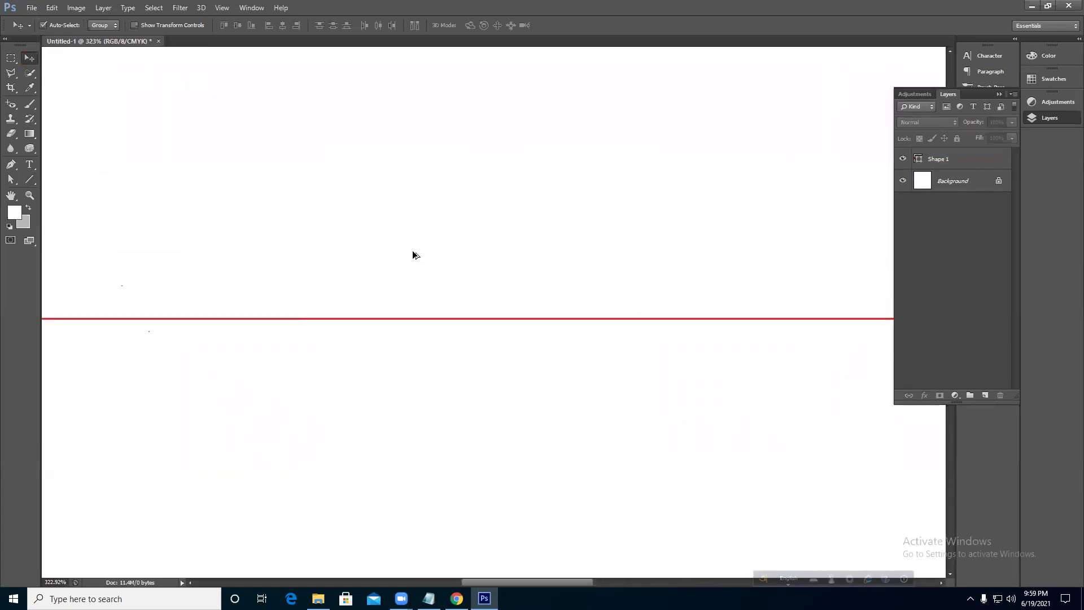
pyautogui.scroll(4, 419, 373)
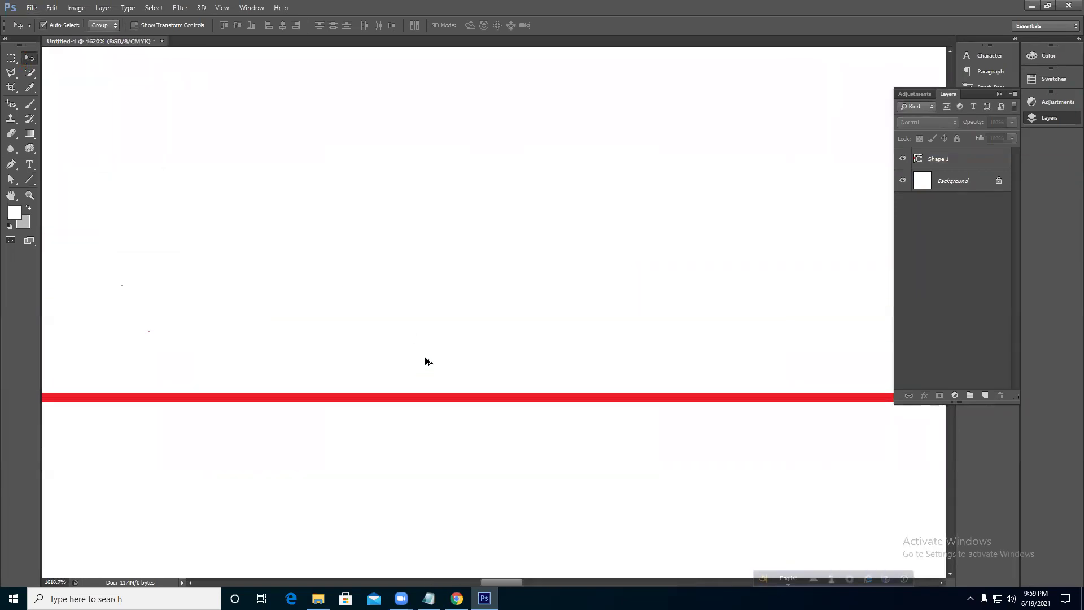
pyautogui.scroll(-7, 431, 356)
pyautogui.scroll(-10, 435, 331)
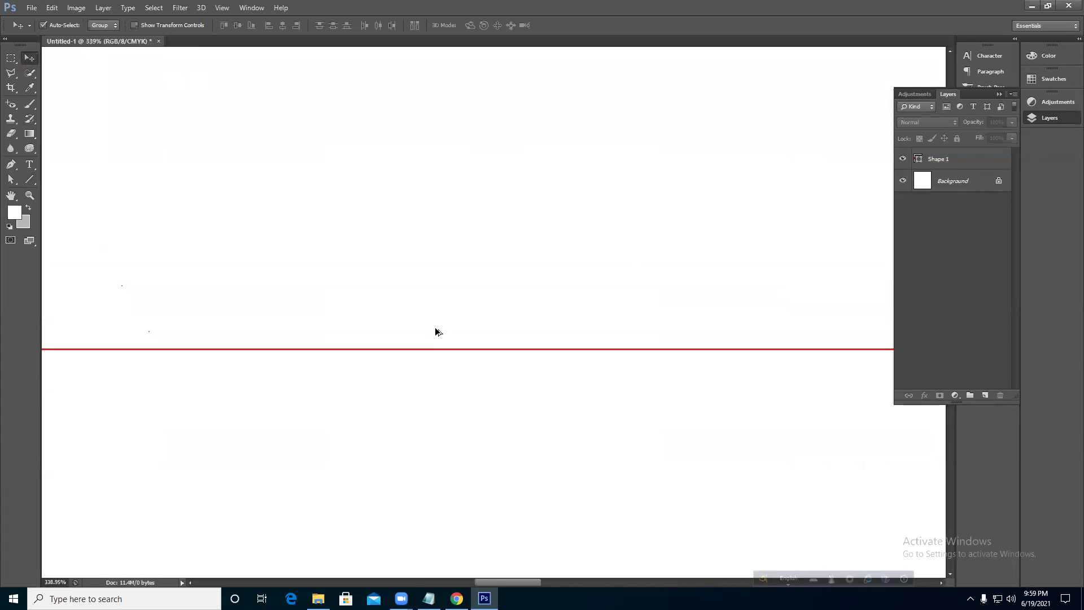
pyautogui.scroll(-3, 436, 332)
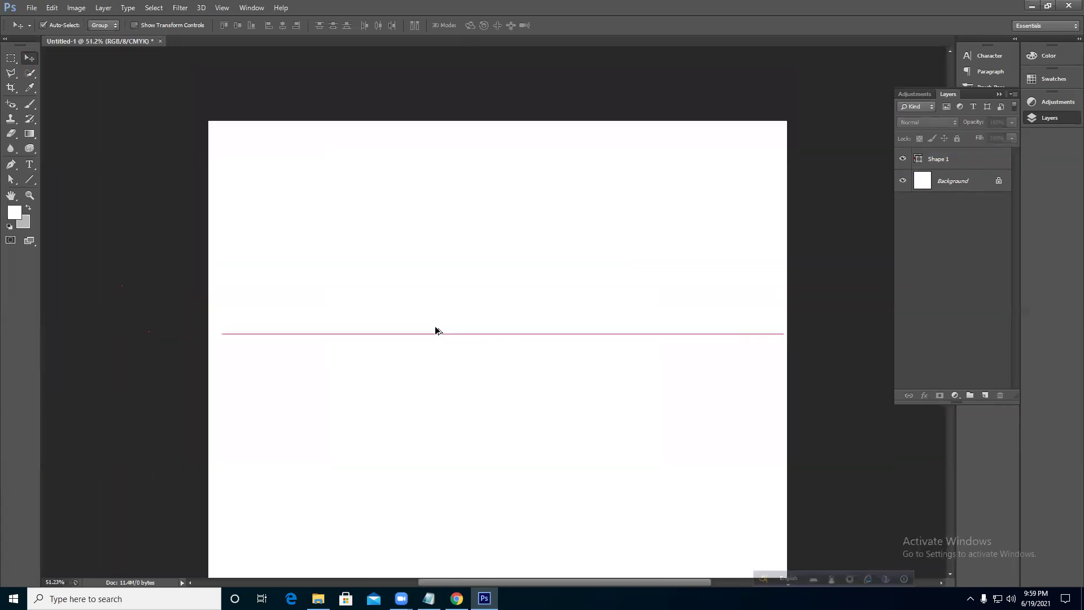
pyautogui.moveTo(360, 206); pyautogui.dragTo(424, 356)
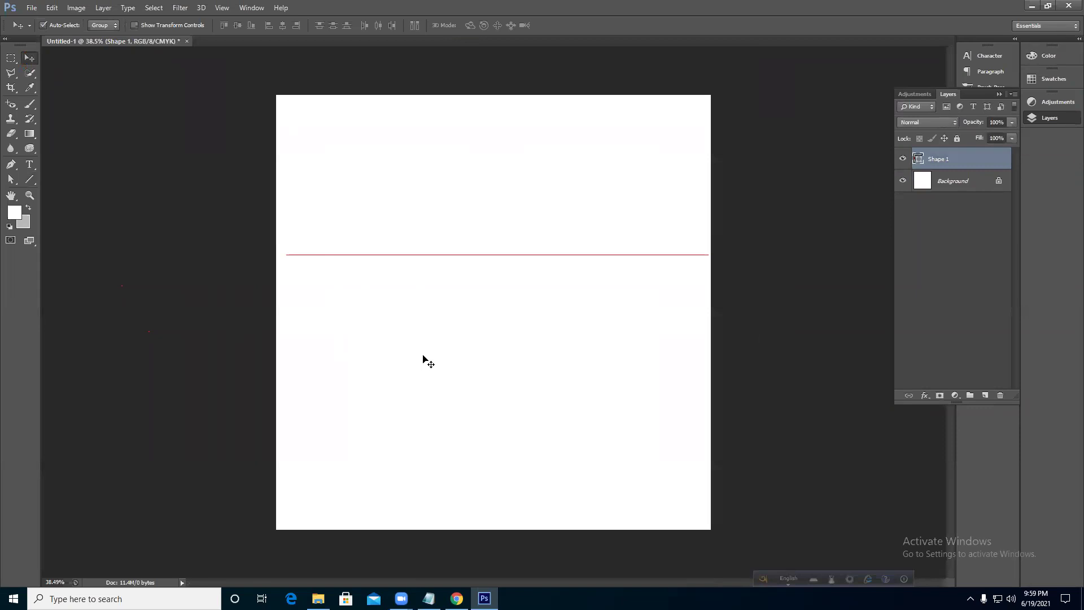
pyautogui.press('Delete')
# - Set the line weight to 5 px, and draw a vertical line about 1559 px long on the canvas
pyautogui.click(30, 179)
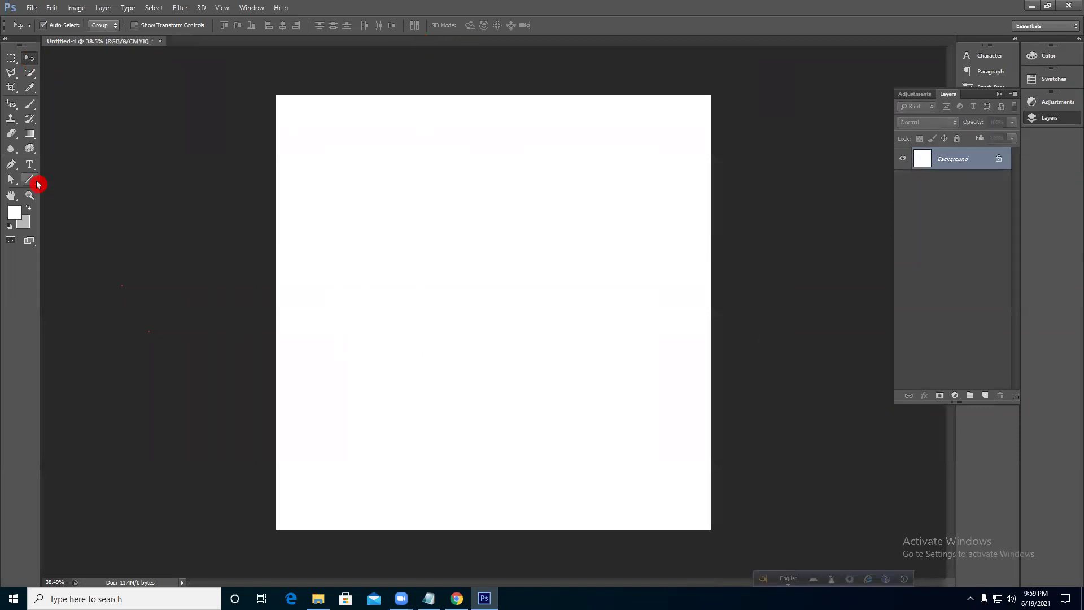
pyautogui.click(443, 25)
pyautogui.click(378, 26)
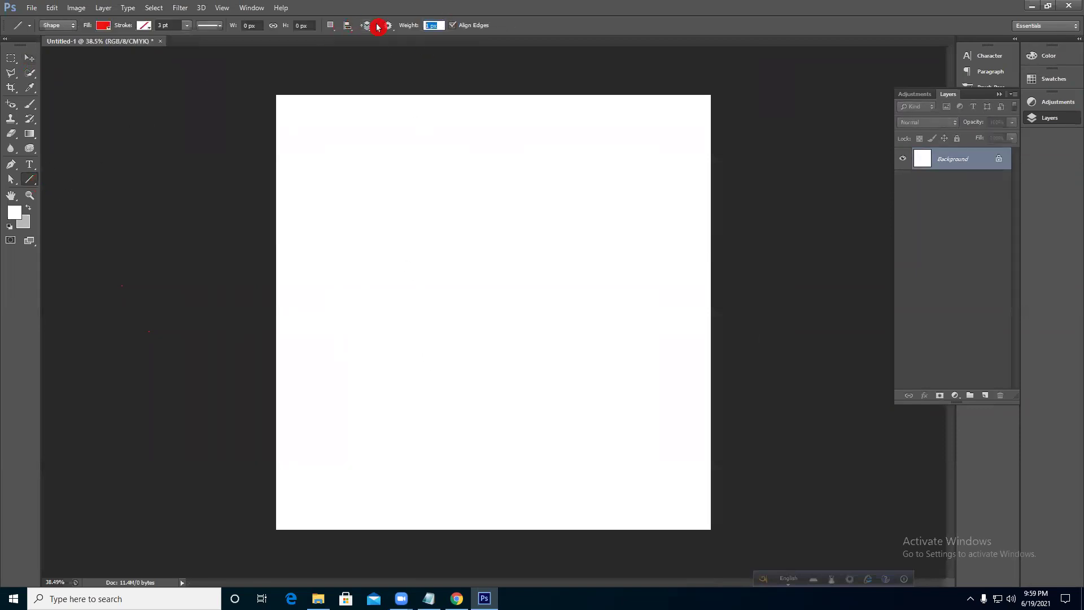
pyautogui.moveTo(518, 173); pyautogui.dragTo(518, 511)
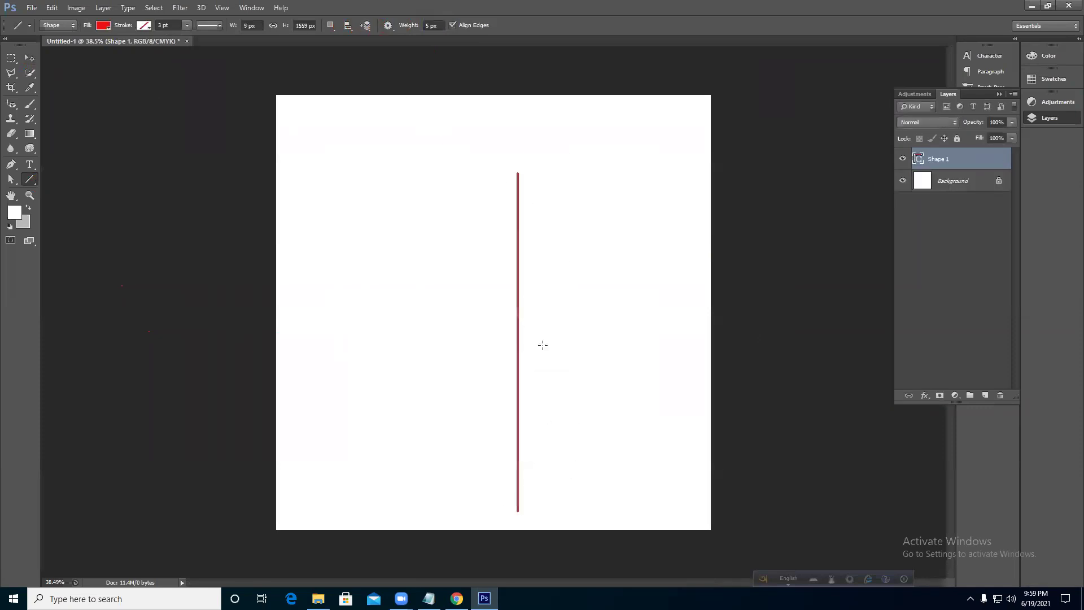
# - Inspect the 5 px vertical line's thickness up close, and delete the line
pyautogui.click(27, 56)
pyautogui.click(463, 199)
pyautogui.scroll(15, 514, 224)
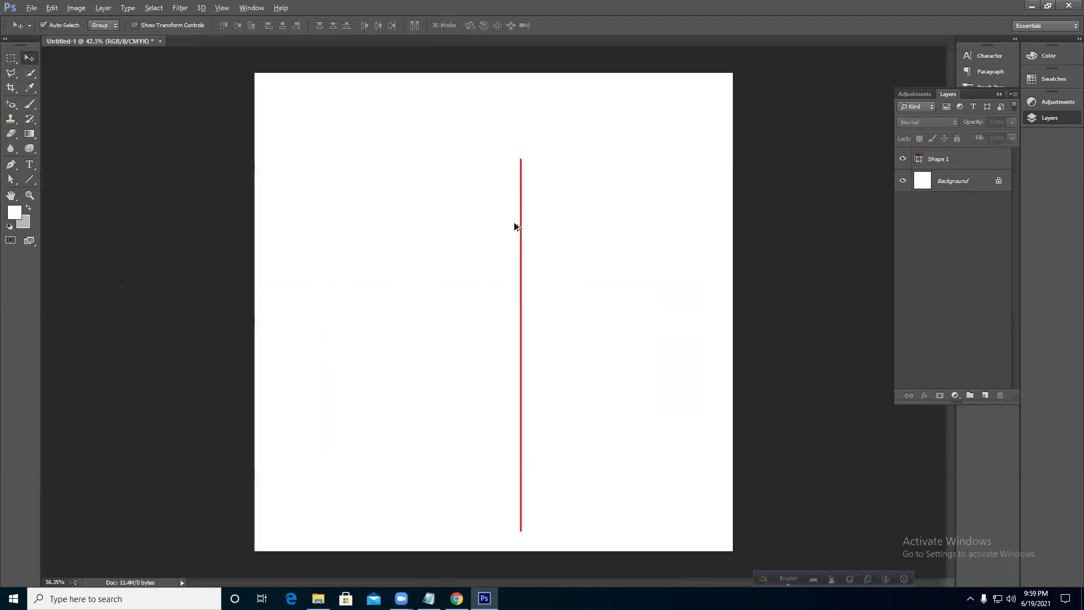
pyautogui.scroll(20, 546, 234)
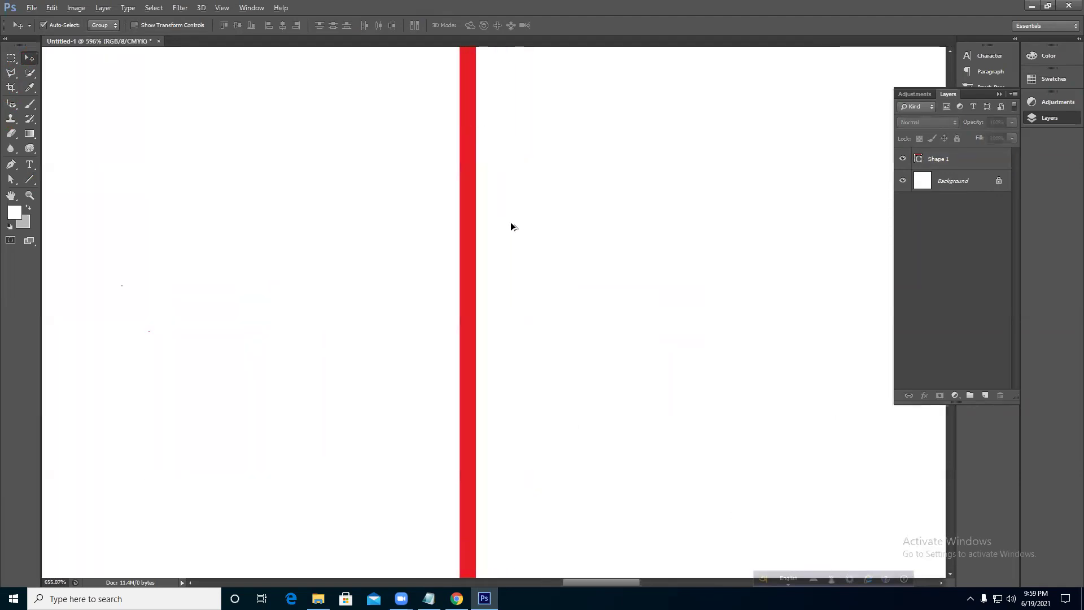
pyautogui.scroll(-10, 447, 229)
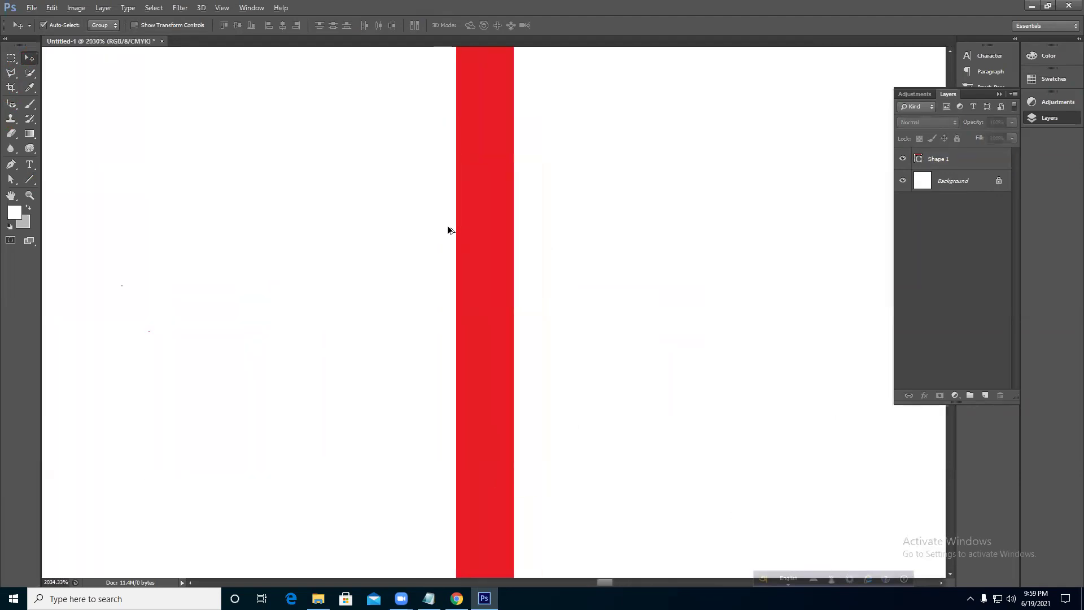
pyautogui.scroll(-12, 447, 229)
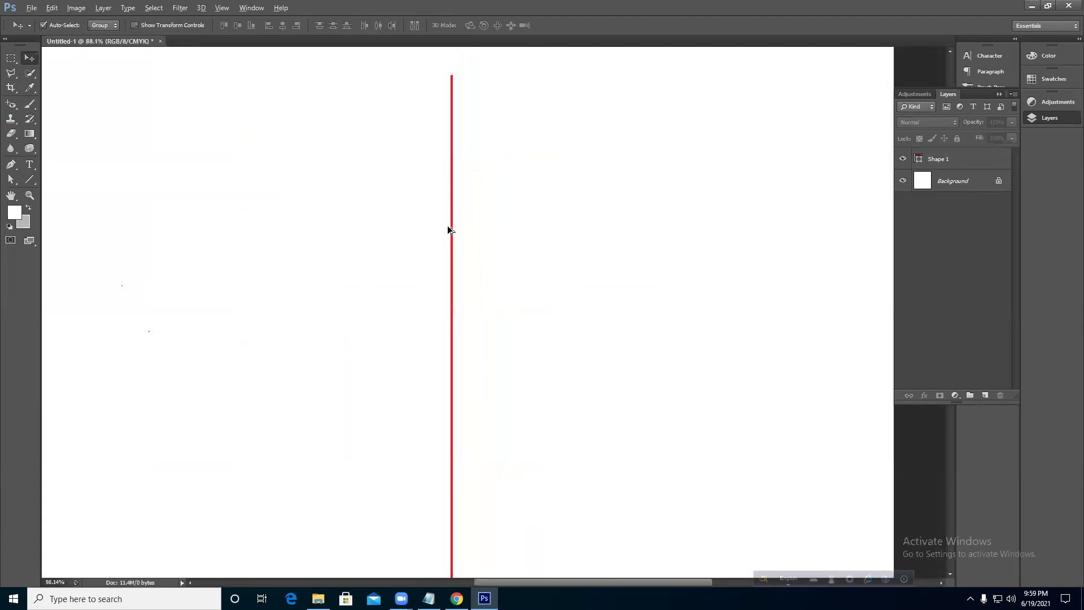
pyautogui.moveTo(447, 226); pyautogui.dragTo(592, 279)
pyautogui.press('Delete')
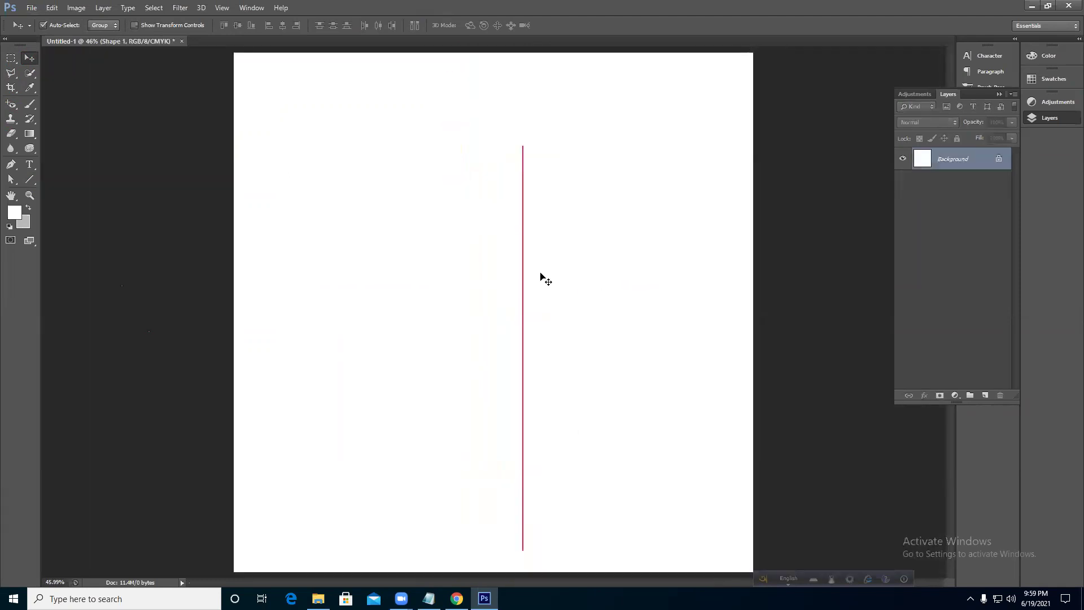
# - Draw a vertical line of 20 px weight and about 1522 px long near the canvas centre, and move it slightly right
pyautogui.click(29, 179)
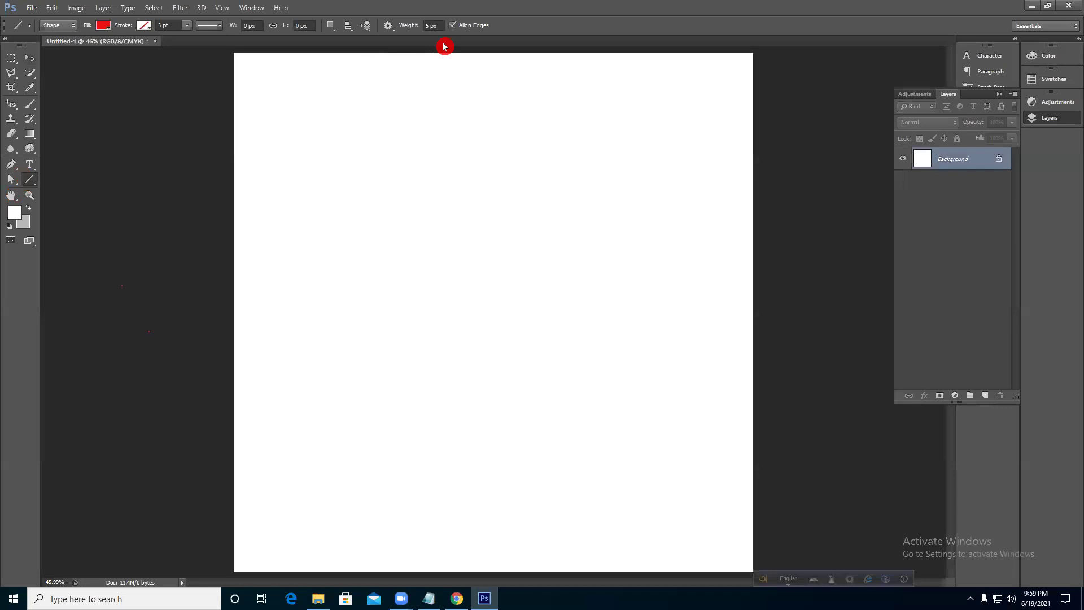
pyautogui.click(433, 25)
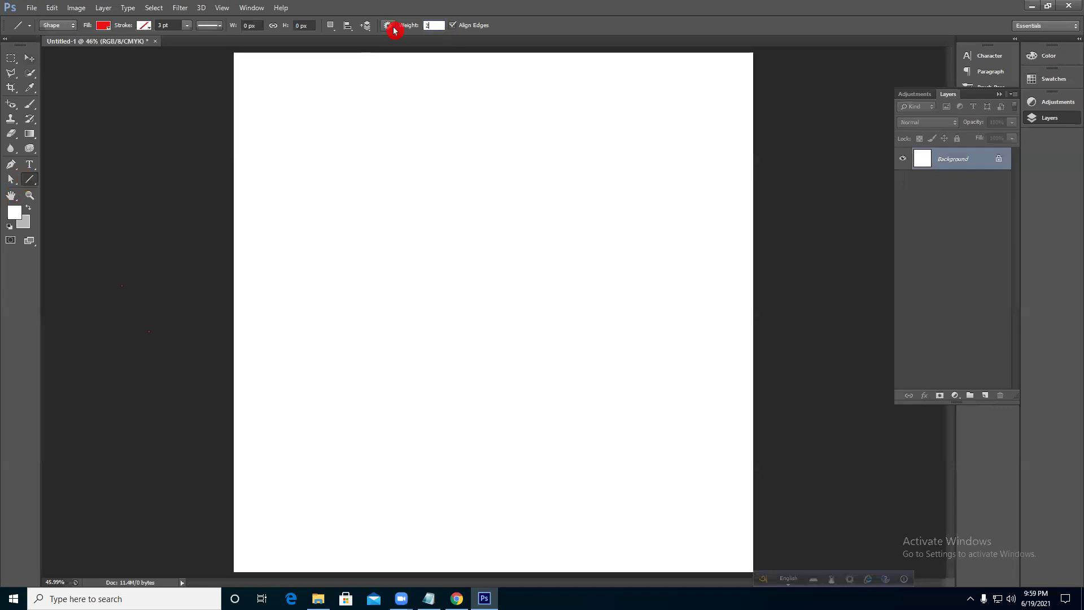
pyautogui.moveTo(486, 116); pyautogui.dragTo(486, 511)
pyautogui.click(29, 58)
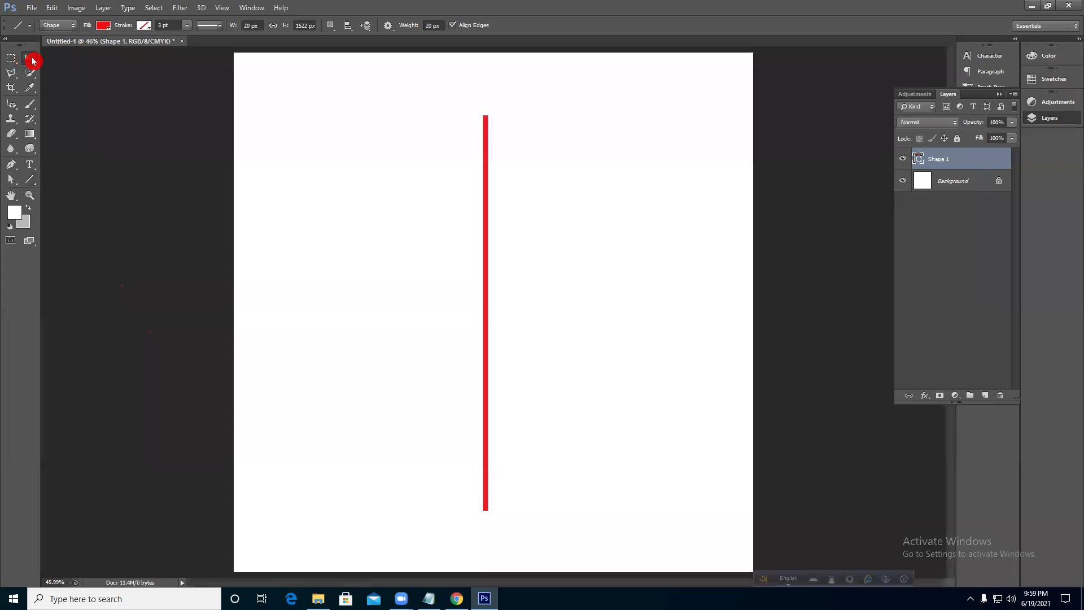
pyautogui.moveTo(366, 159); pyautogui.dragTo(509, 221)
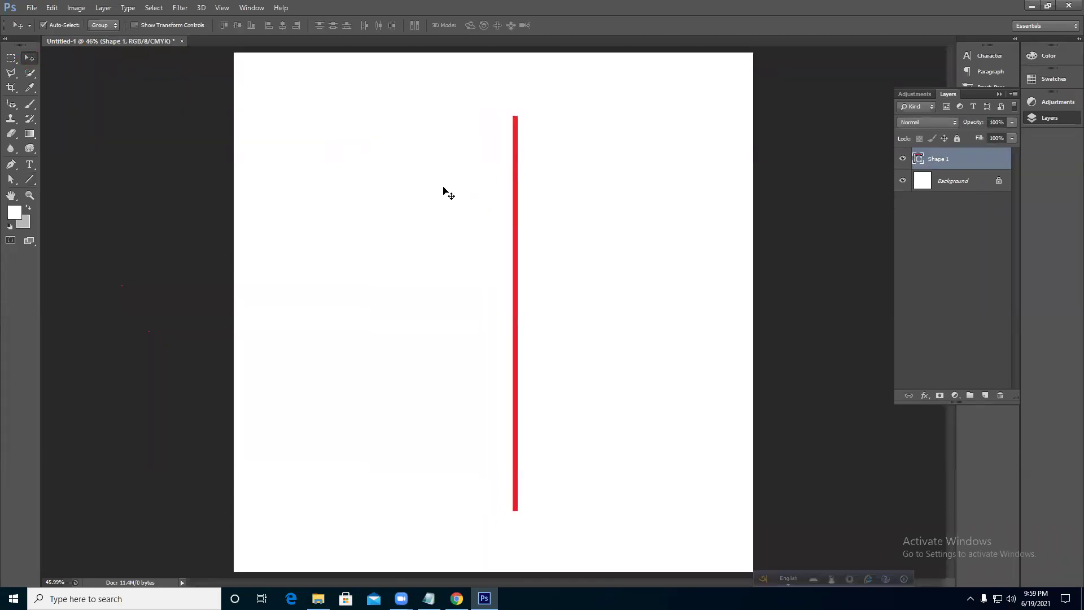
# - Draw three more slanted lines of 20 px weight, one left of the vertical line and two crossing it
pyautogui.moveTo(10, 179)
pyautogui.mouseDown()
pyautogui.moveTo(34, 177)
pyautogui.moveTo(102, 216)
pyautogui.mouseUp()
pyautogui.moveTo(32, 181); pyautogui.dragTo(68, 223)
pyautogui.moveTo(397, 136); pyautogui.dragTo(297, 347)
pyautogui.moveTo(378, 304); pyautogui.dragTo(666, 266)
pyautogui.moveTo(569, 358); pyautogui.dragTo(670, 423)
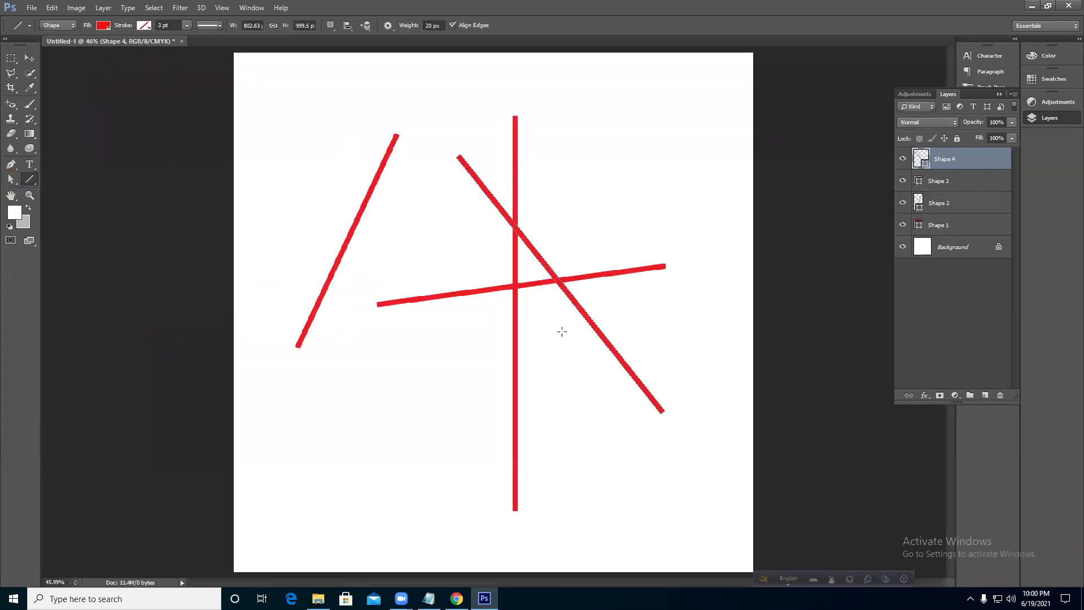
# - Select all four lines on the canvas together and delete them
pyautogui.click(29, 58)
pyautogui.moveTo(269, 140); pyautogui.dragTo(664, 334)
pyautogui.press('Delete')
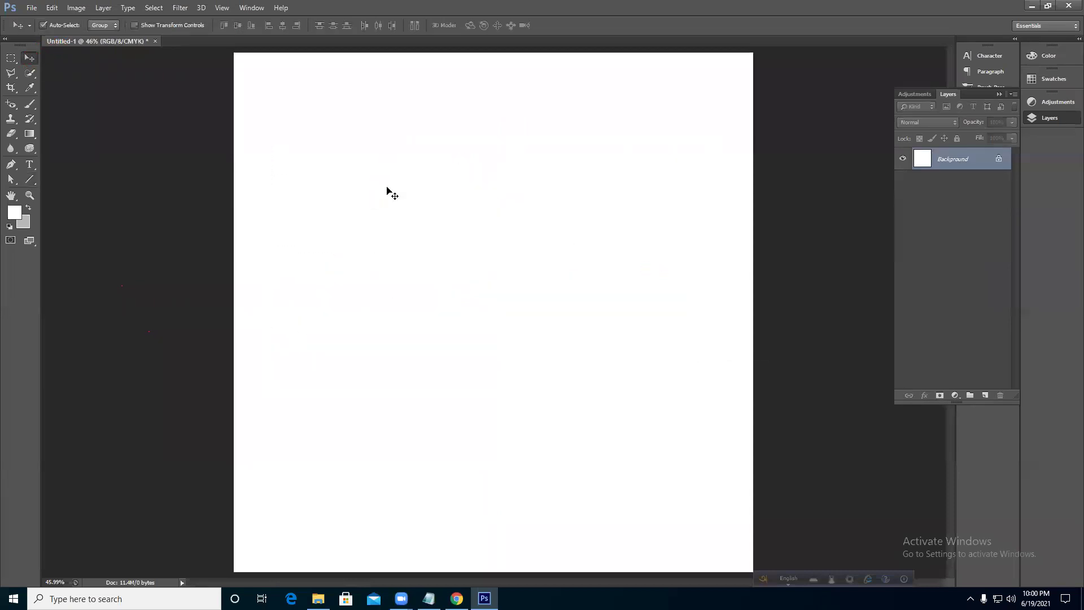
# - Draw a light bulb custom shape about 525 by 777 px on the canvas, and undo it
pyautogui.click(30, 180)
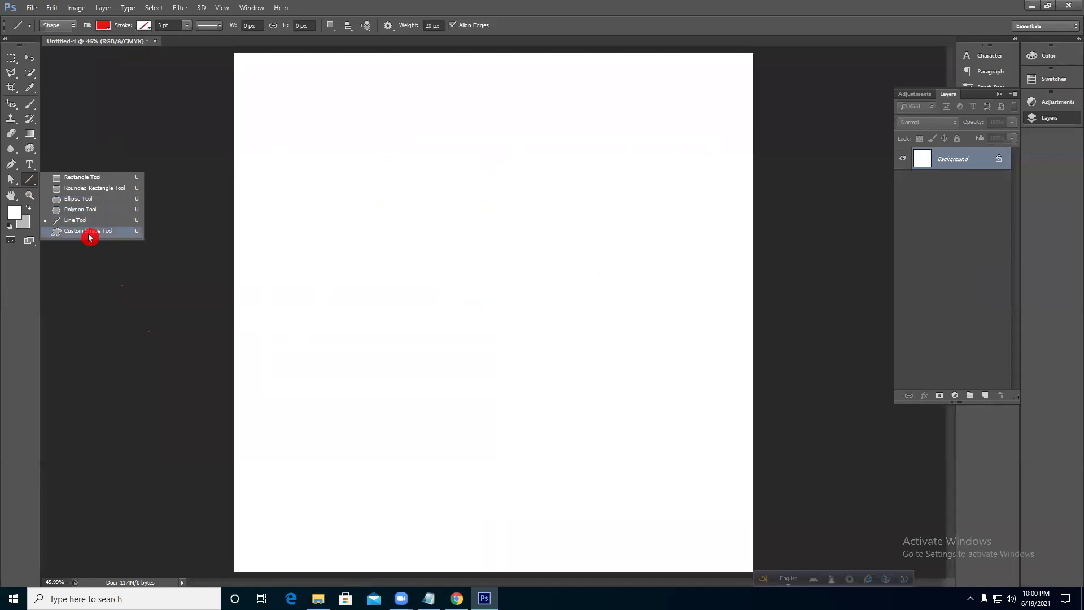
pyautogui.click(90, 236)
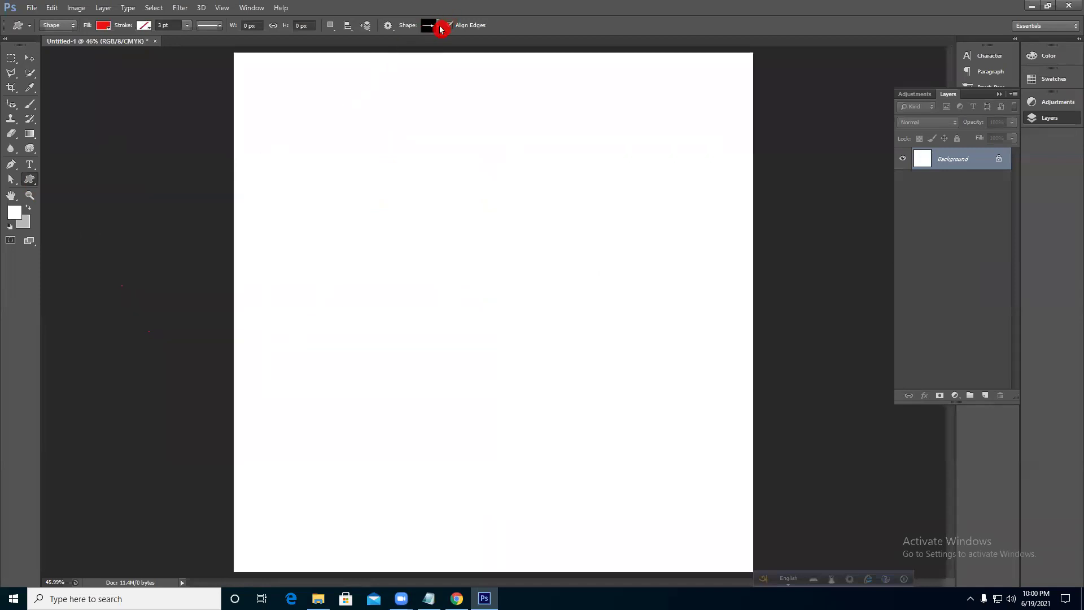
pyautogui.click(440, 25)
pyautogui.scroll(-3, 450, 90)
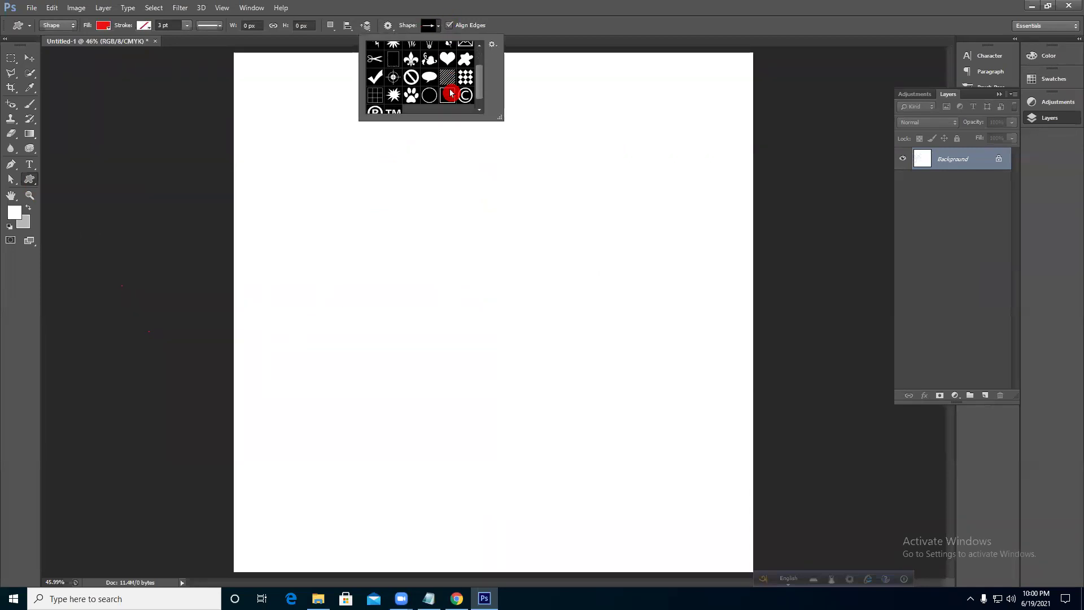
pyautogui.scroll(3, 449, 89)
pyautogui.click(430, 68)
pyautogui.click(346, 195)
pyautogui.moveTo(346, 195); pyautogui.dragTo(483, 395)
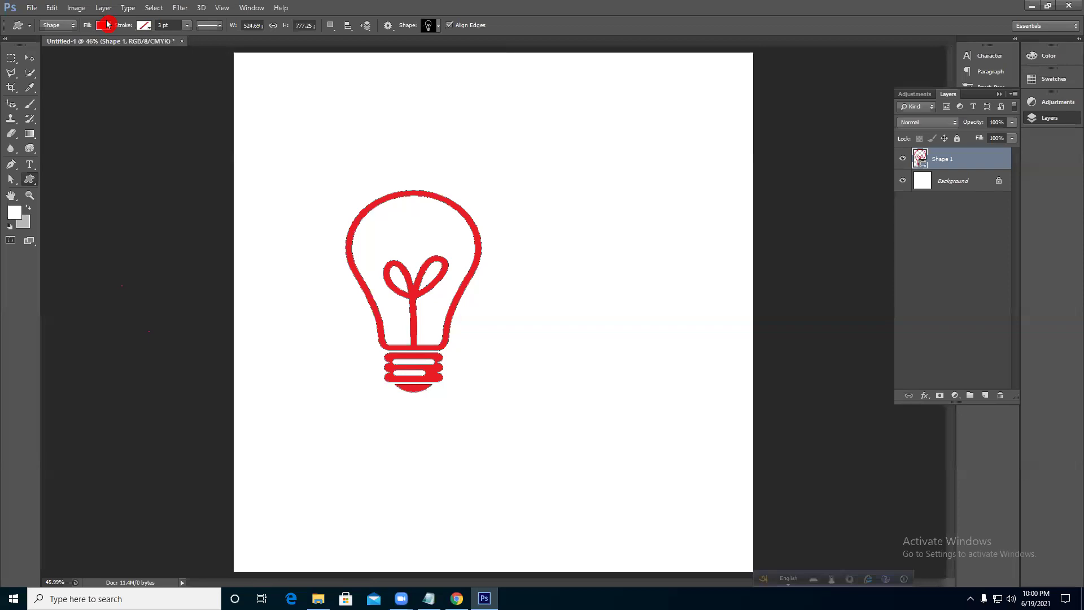
pyautogui.hotkey('ctrl', 'z')
# - Draw the music note custom shape three times at different sizes and proportions, undoing each one
pyautogui.click(438, 26)
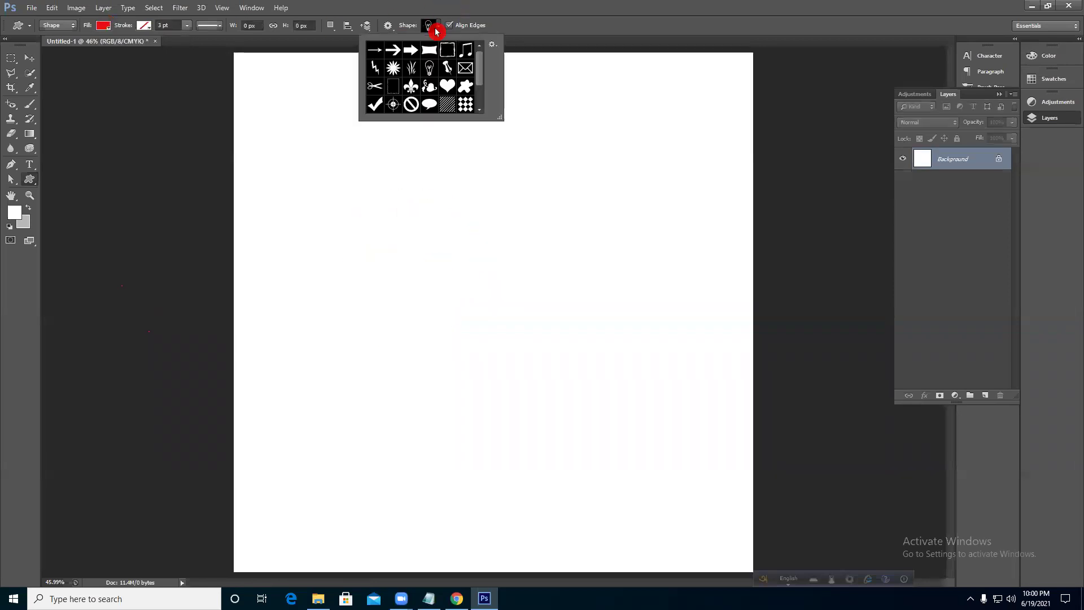
pyautogui.moveTo(368, 190); pyautogui.dragTo(502, 397)
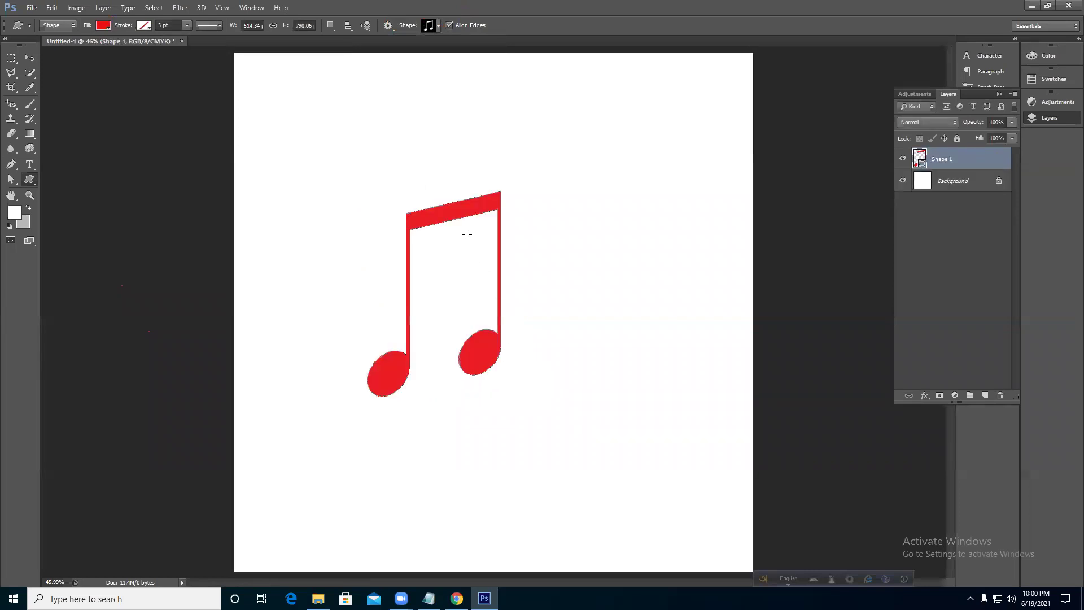
pyautogui.hotkey('ctrl', 'z')
pyautogui.moveTo(449, 200); pyautogui.dragTo(647, 434)
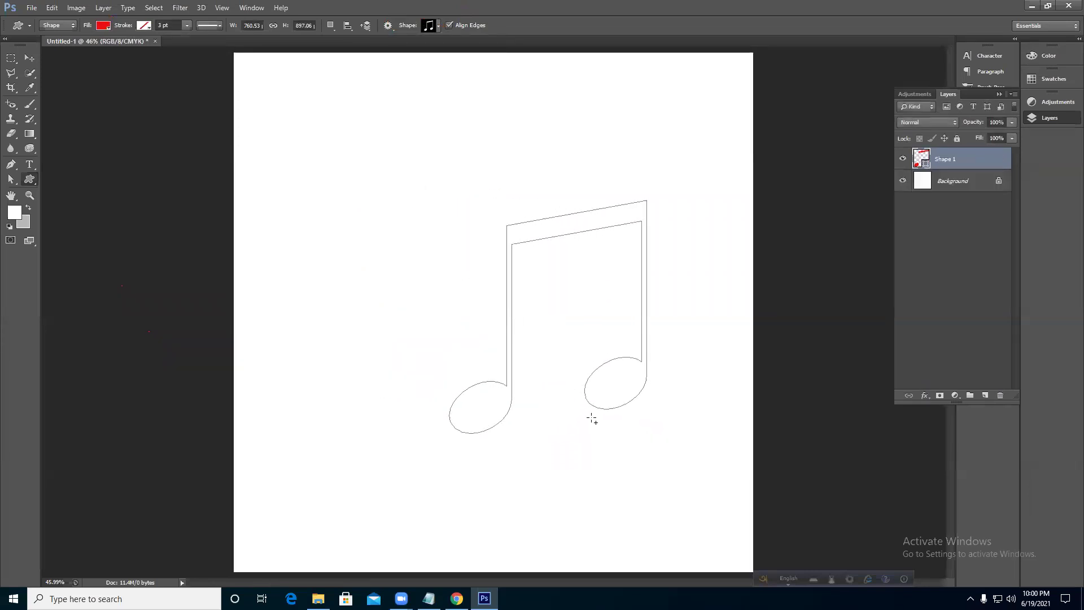
pyautogui.hotkey('ctrl', 'z')
pyautogui.moveTo(481, 249); pyautogui.dragTo(608, 377)
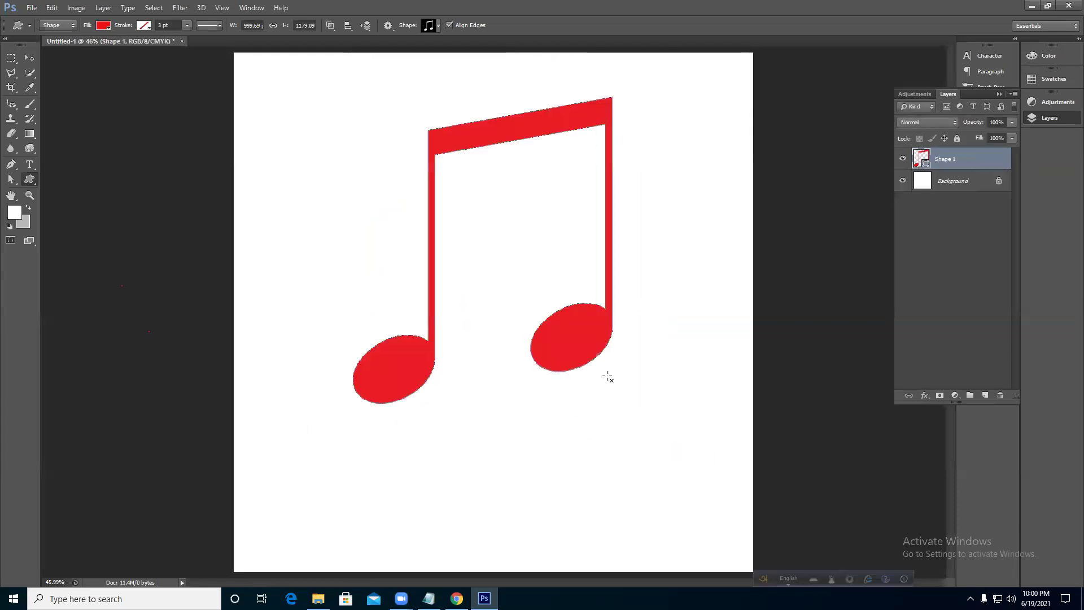
pyautogui.hotkey('ctrl', 'z')
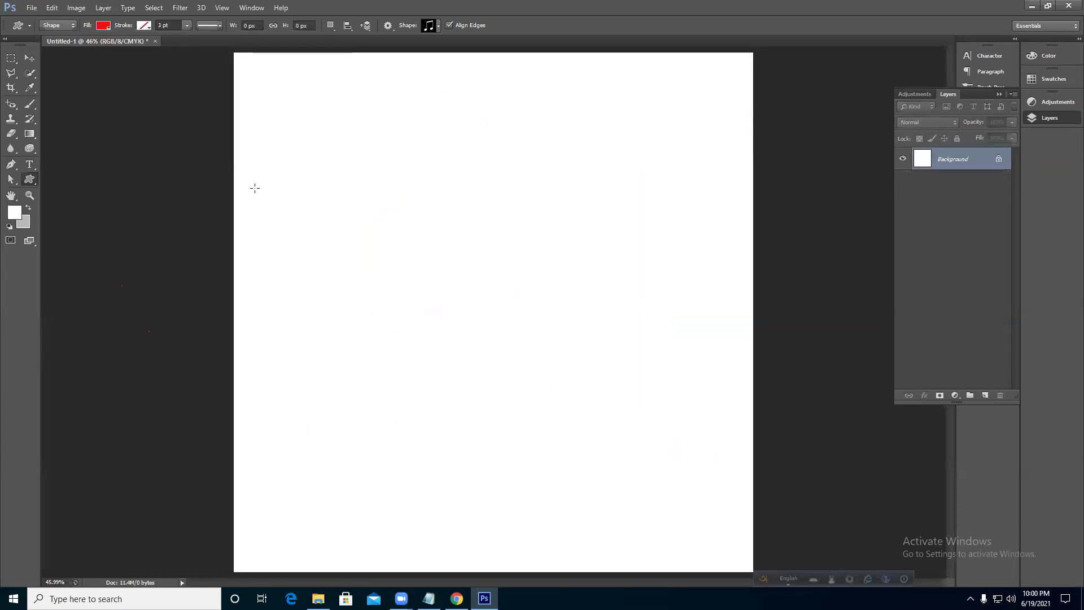
# - Draw the diagonal stripe custom shape about 1090 by 1177 px across the canvas centre, and undo it
pyautogui.click(437, 25)
pyautogui.click(447, 104)
pyautogui.moveTo(352, 144)
pyautogui.mouseDown()
pyautogui.moveTo(512, 362)
pyautogui.moveTo(636, 451)
pyautogui.mouseUp()
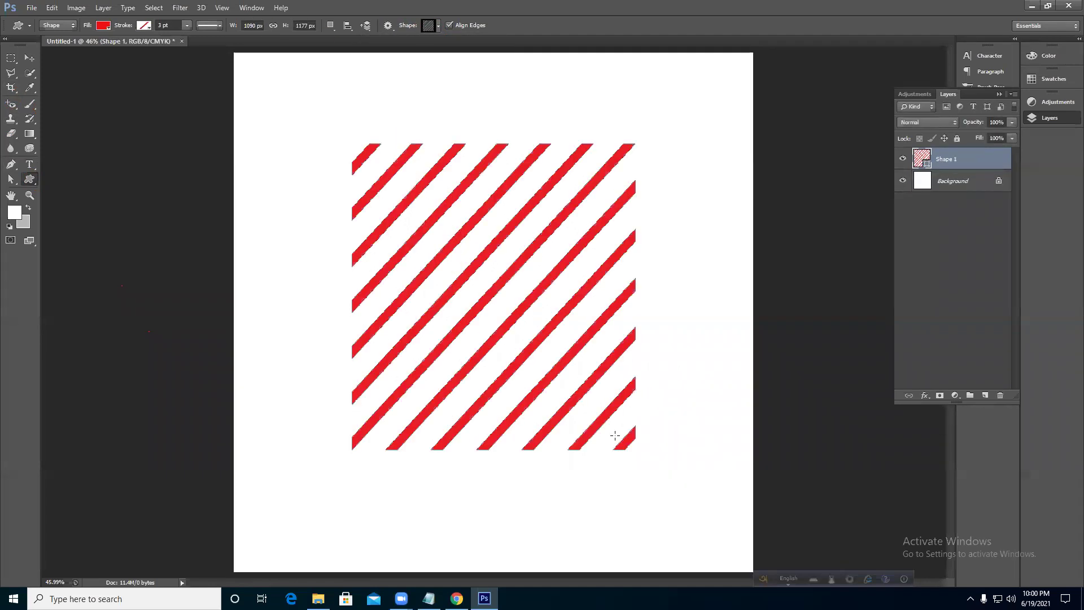
pyautogui.scroll(-3, 619, 376)
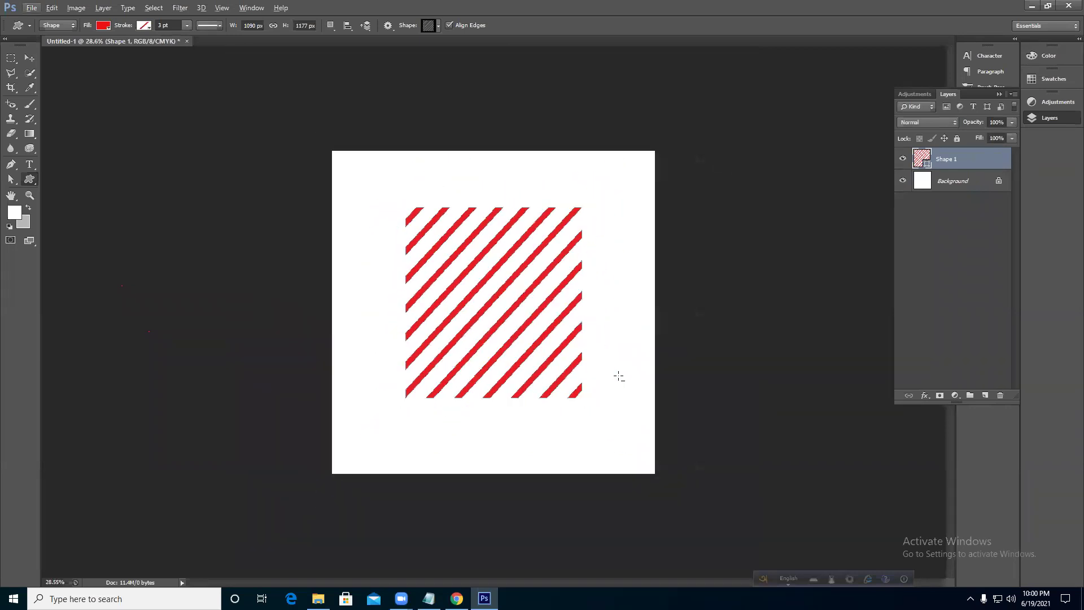
pyautogui.hotkey('ctrl', 'z')
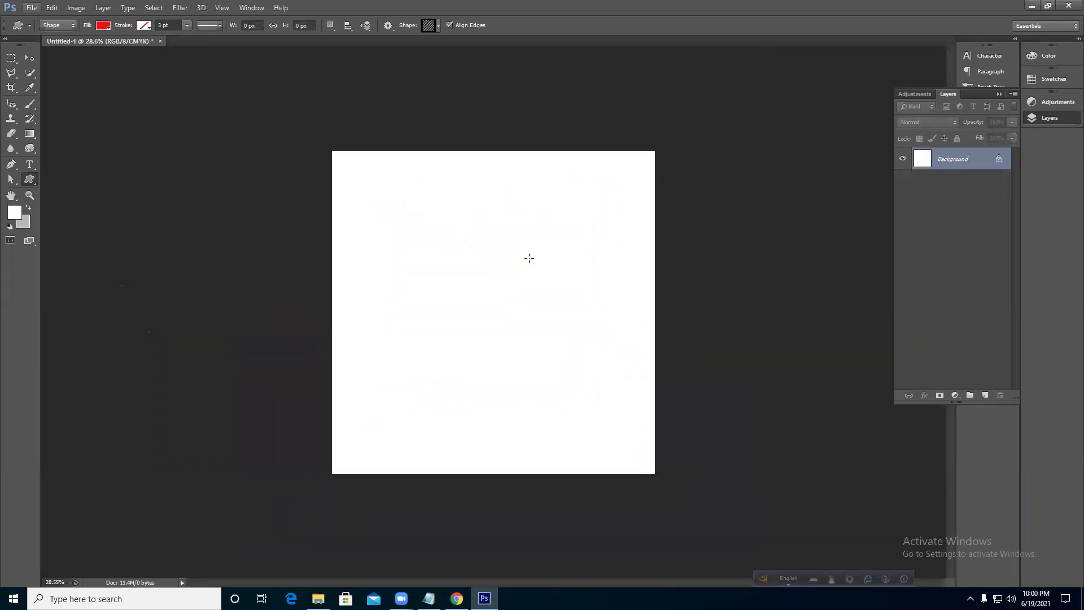
# - Append the Symbols shape set to the custom shape library
pyautogui.scroll(4, 503, 235)
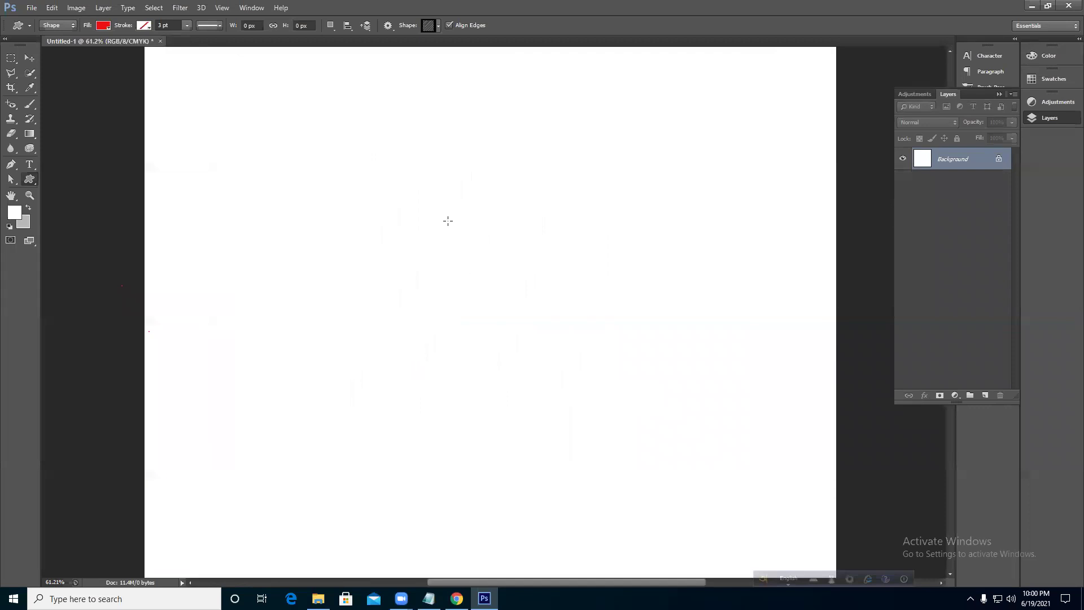
pyautogui.scroll(-4, 449, 237)
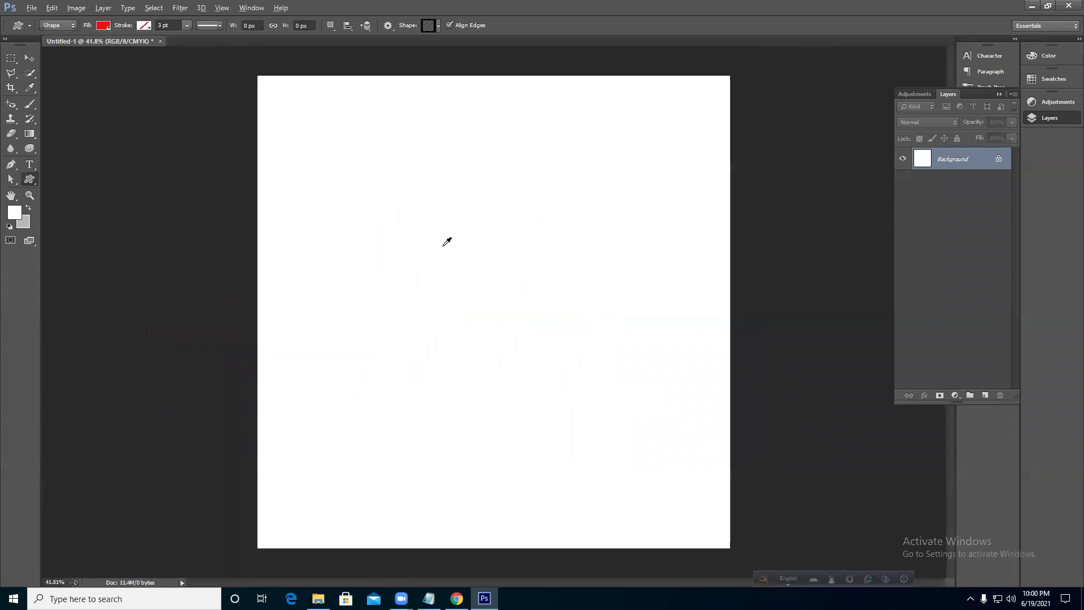
pyautogui.click(433, 28)
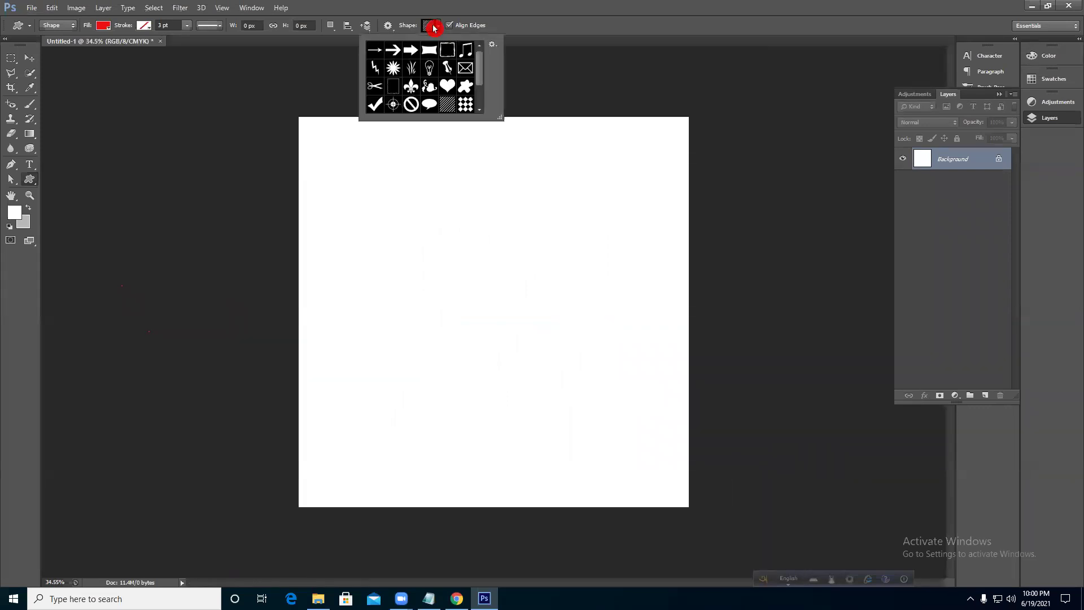
pyautogui.click(493, 48)
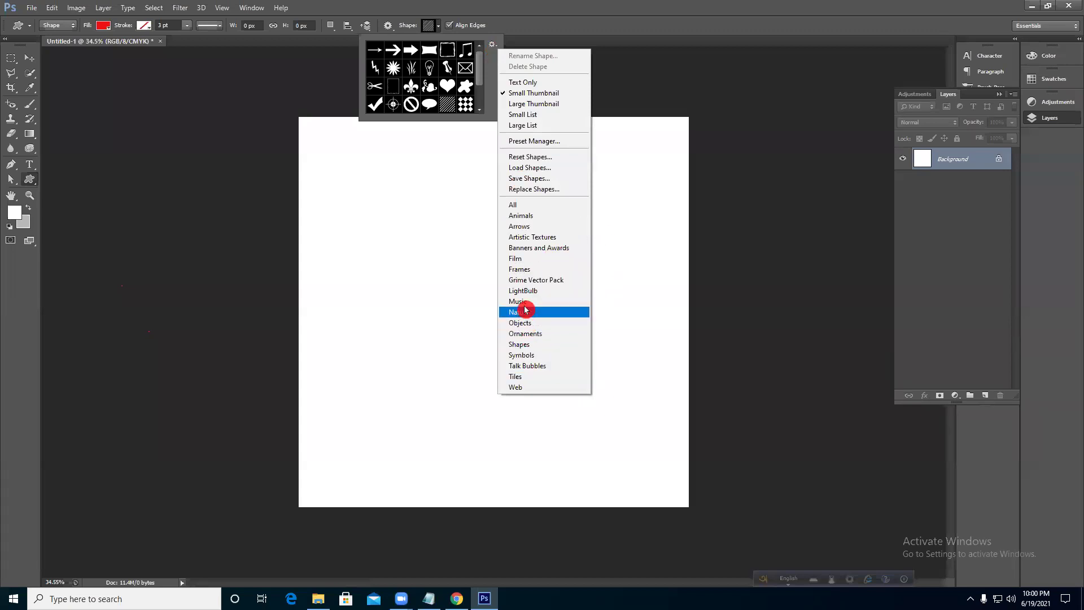
pyautogui.click(523, 356)
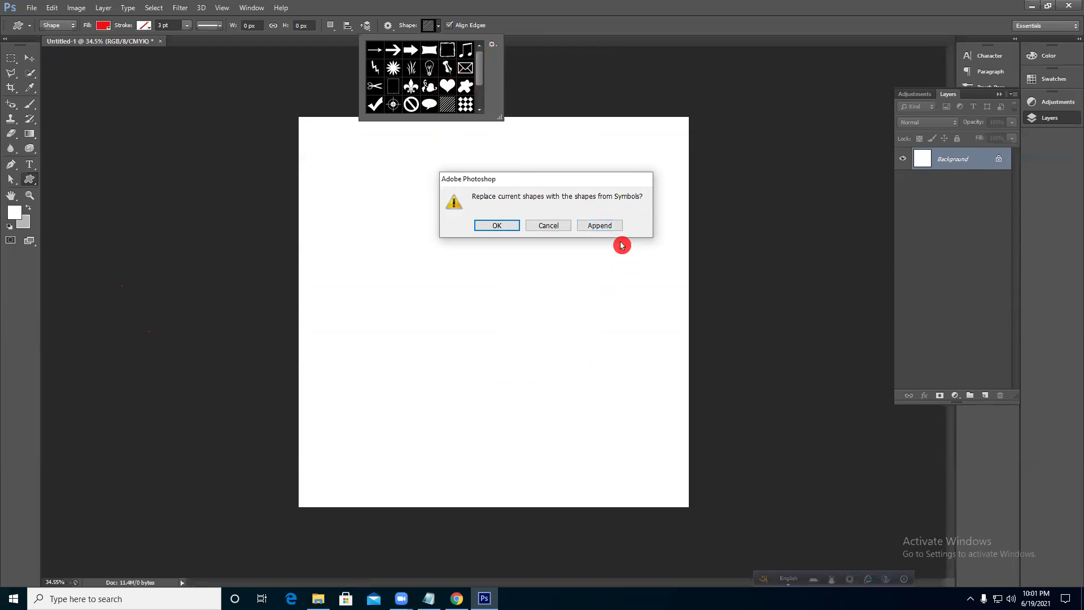
pyautogui.click(612, 228)
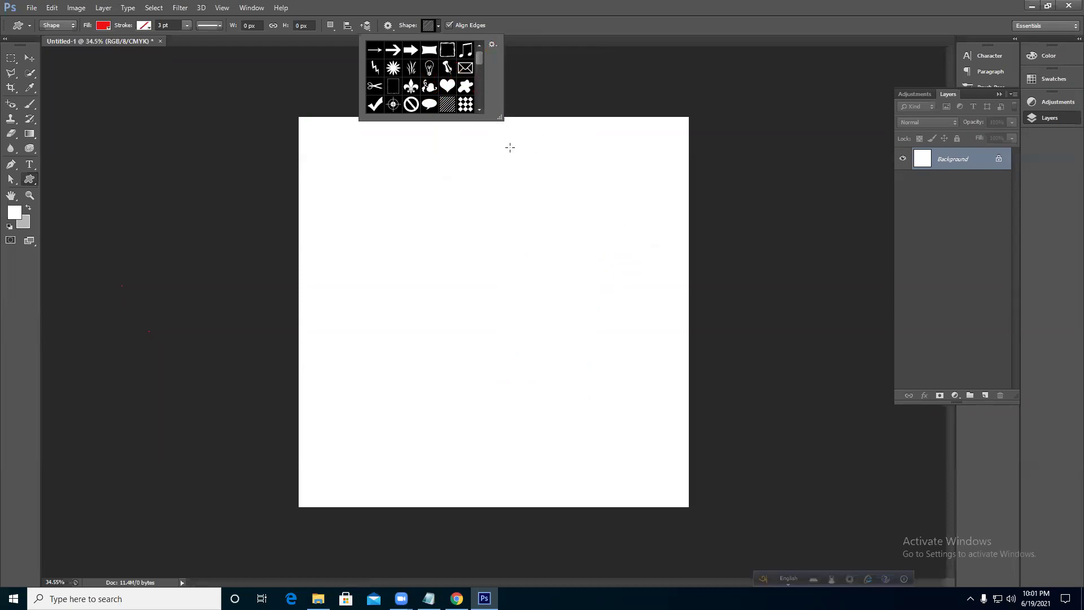
# - Draw a yin-yang custom shape about 840 px wide in the canvas's upper left, and undo it
pyautogui.scroll(-5, 403, 73)
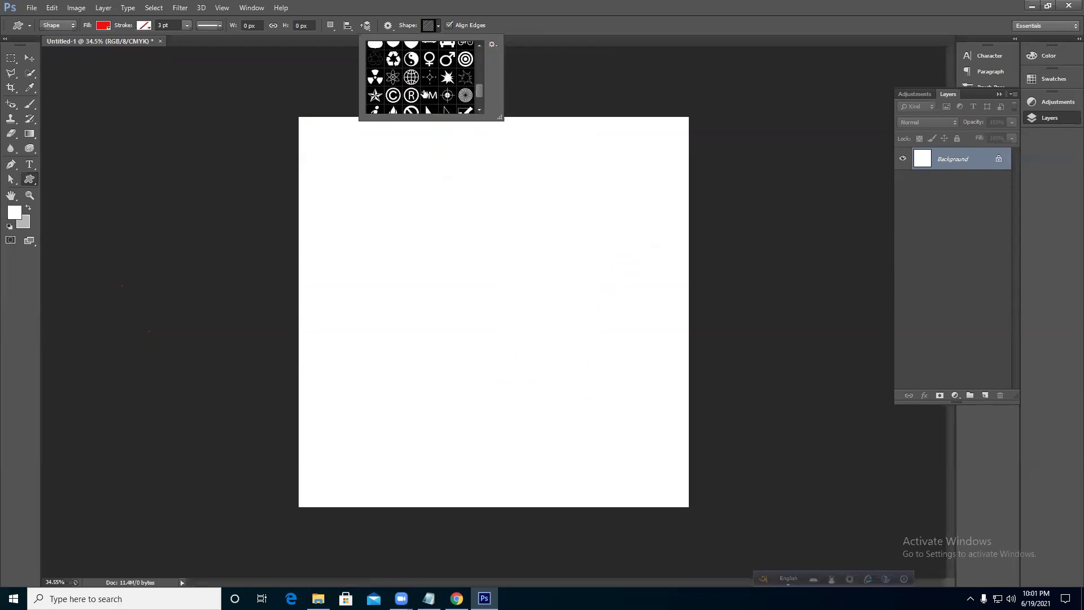
pyautogui.moveTo(406, 237); pyautogui.dragTo(489, 331)
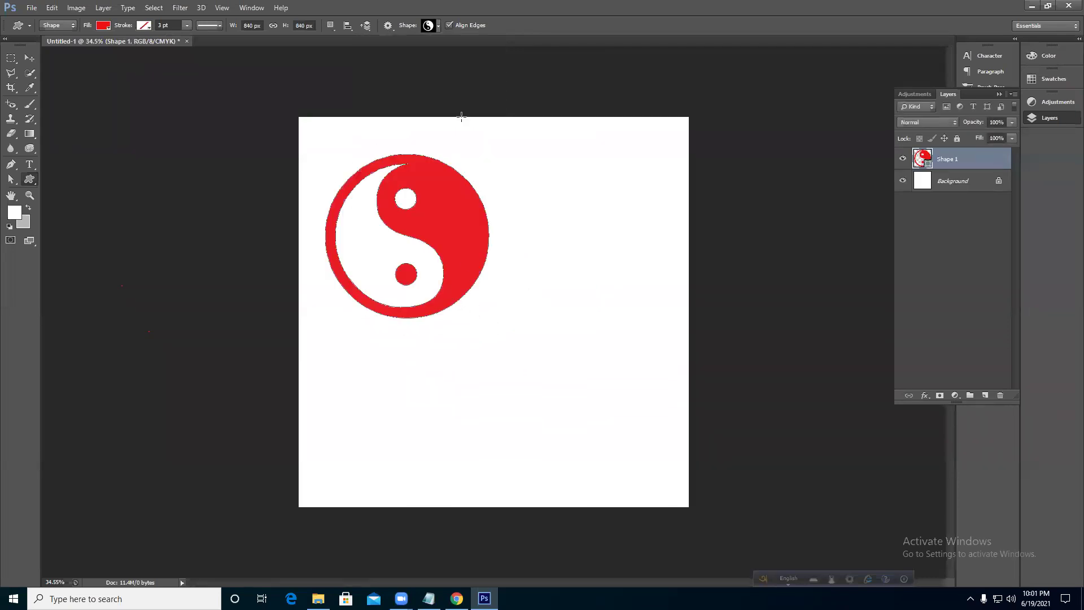
pyautogui.hotkey('ctrl', 'z')
# - Draw the prohibition sign custom shape near the canvas centre, and undo it
pyautogui.click(439, 26)
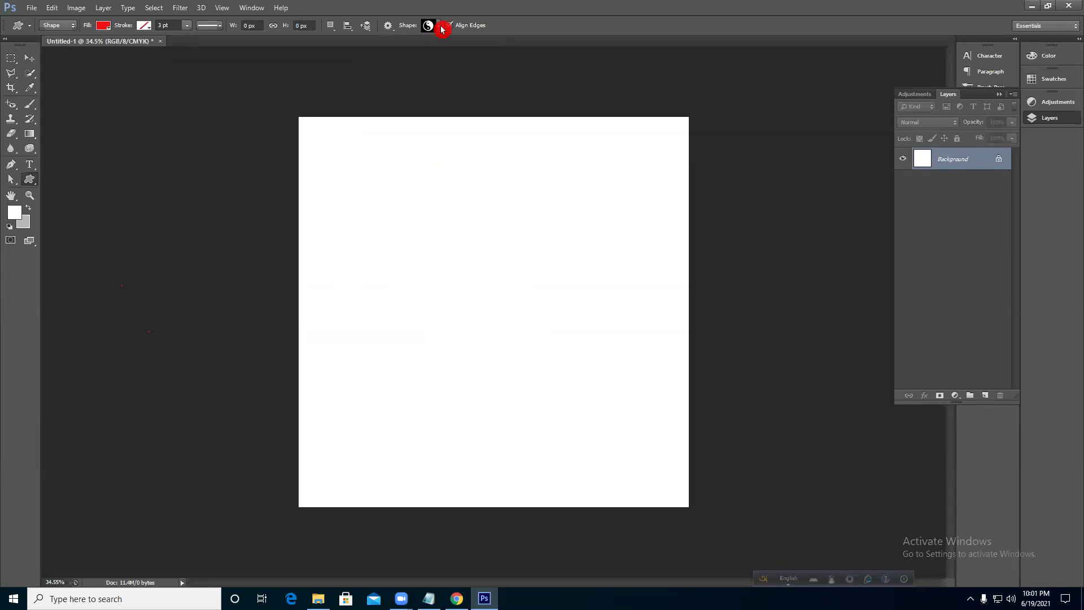
pyautogui.scroll(-1, 457, 99)
pyautogui.click(451, 97)
pyautogui.click(413, 89)
pyautogui.moveTo(426, 190); pyautogui.dragTo(558, 385)
pyautogui.hotkey('ctrl', 'z')
# - Draw the campfire custom shape near the canvas centre, and undo it
pyautogui.click(429, 26)
pyautogui.click(400, 93)
pyautogui.moveTo(436, 252); pyautogui.dragTo(555, 440)
pyautogui.hotkey('ctrl', 'z')
# - Append the All shape set to the custom shape library and browse through the shapes
pyautogui.click(439, 25)
pyautogui.click(492, 44)
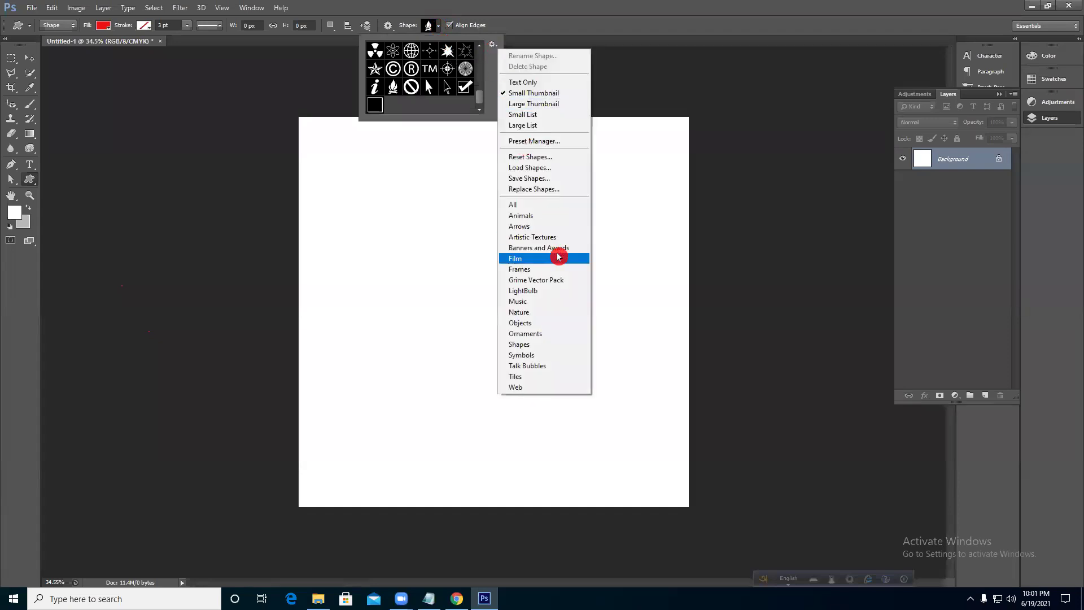
pyautogui.click(537, 204)
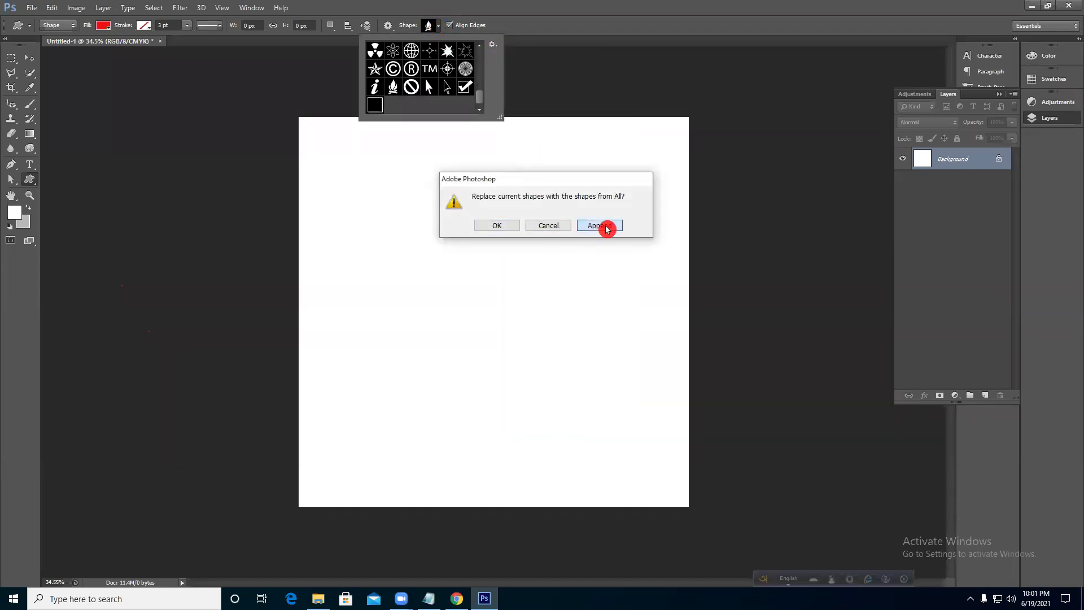
pyautogui.click(600, 225)
pyautogui.scroll(-10, 436, 80)
pyautogui.scroll(-12, 436, 84)
pyautogui.scroll(-12, 435, 85)
pyautogui.scroll(-12, 436, 84)
pyautogui.moveTo(483, 101); pyautogui.dragTo(492, 44)
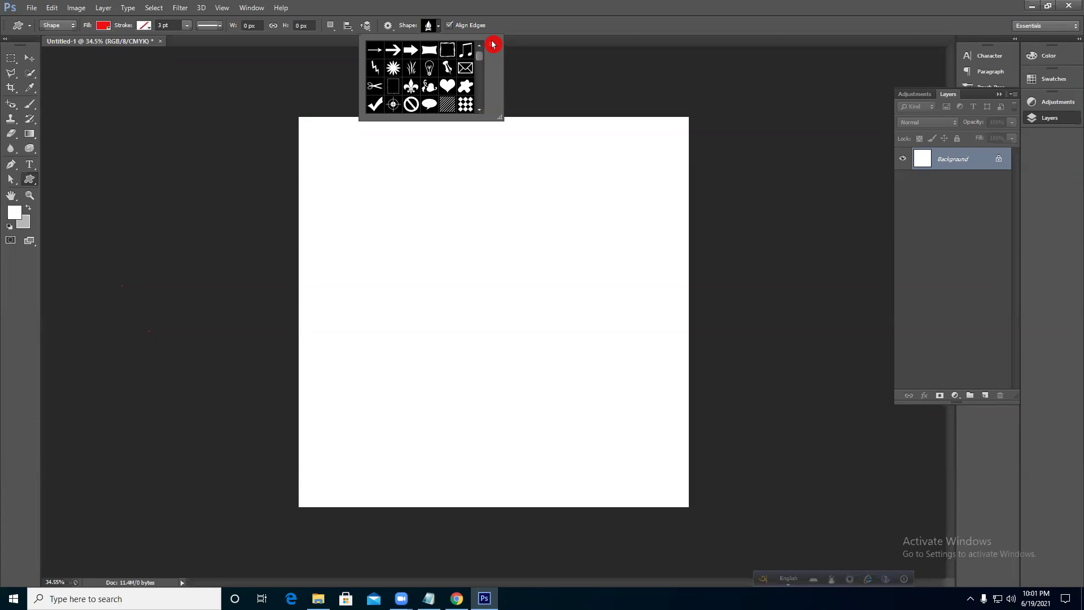
# - Draw a red circle about 798 px in diameter with the Ellipse tool, and move it to just below the canvas centre
pyautogui.moveTo(28, 185); pyautogui.dragTo(87, 201)
pyautogui.moveTo(403, 249); pyautogui.dragTo(505, 338)
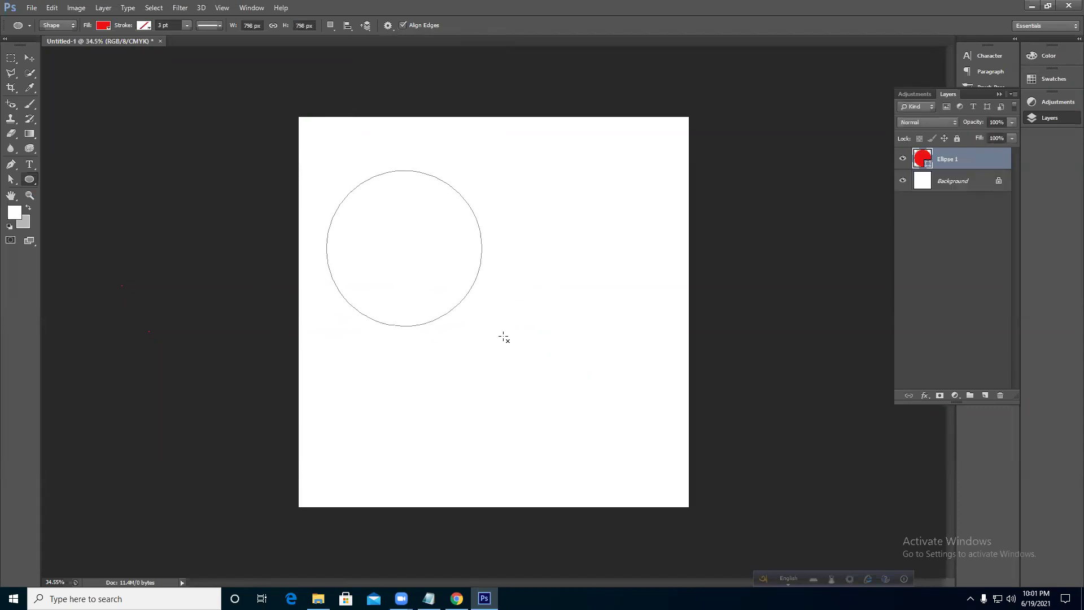
pyautogui.click(29, 57)
pyautogui.moveTo(365, 242); pyautogui.dragTo(459, 332)
# - Try intersecting the red circle with an overlapping ellipse using Intersect Shape Areas, and undo it
pyautogui.click(29, 179)
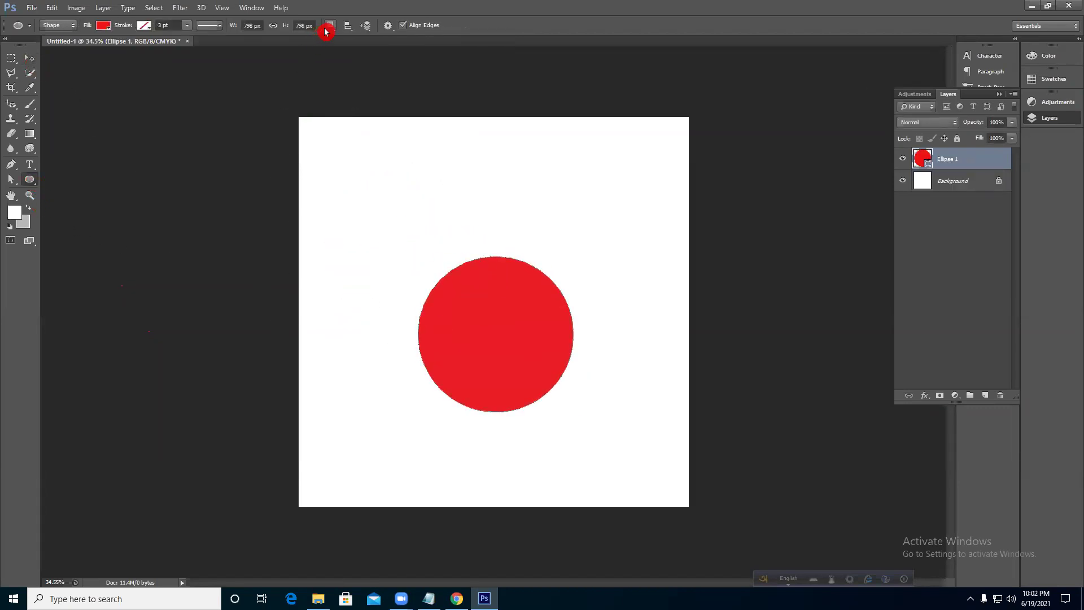
pyautogui.click(326, 31)
pyautogui.click(361, 66)
pyautogui.moveTo(486, 227); pyautogui.dragTo(616, 451)
pyautogui.hotkey('ctrl', 'z')
pyautogui.moveTo(454, 243); pyautogui.dragTo(603, 396)
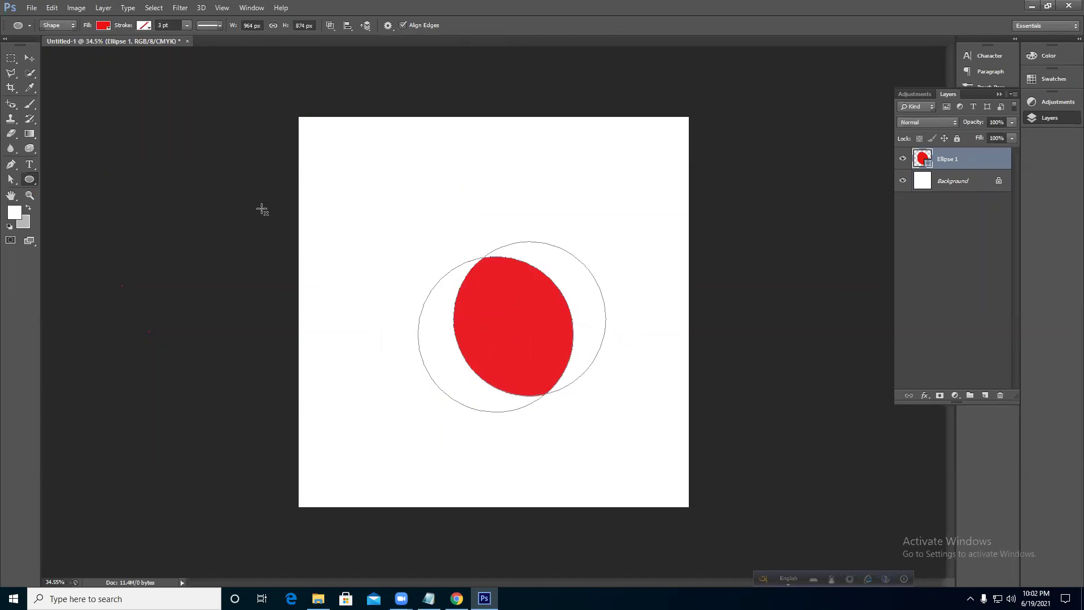
pyautogui.hotkey('ctrl', 'z')
# - Cut an overlapping ellipse from the circle's upper right with Subtract Front Shape to form a crescent, and move the crescent slightly up
pyautogui.click(323, 28)
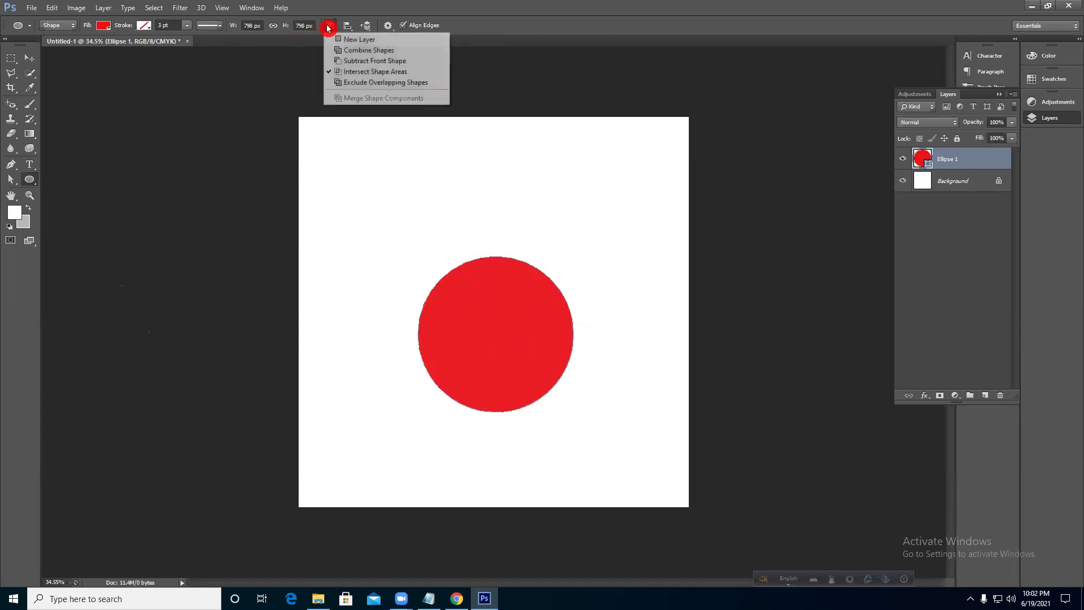
pyautogui.click(356, 61)
pyautogui.moveTo(465, 245); pyautogui.dragTo(607, 398)
pyautogui.click(30, 61)
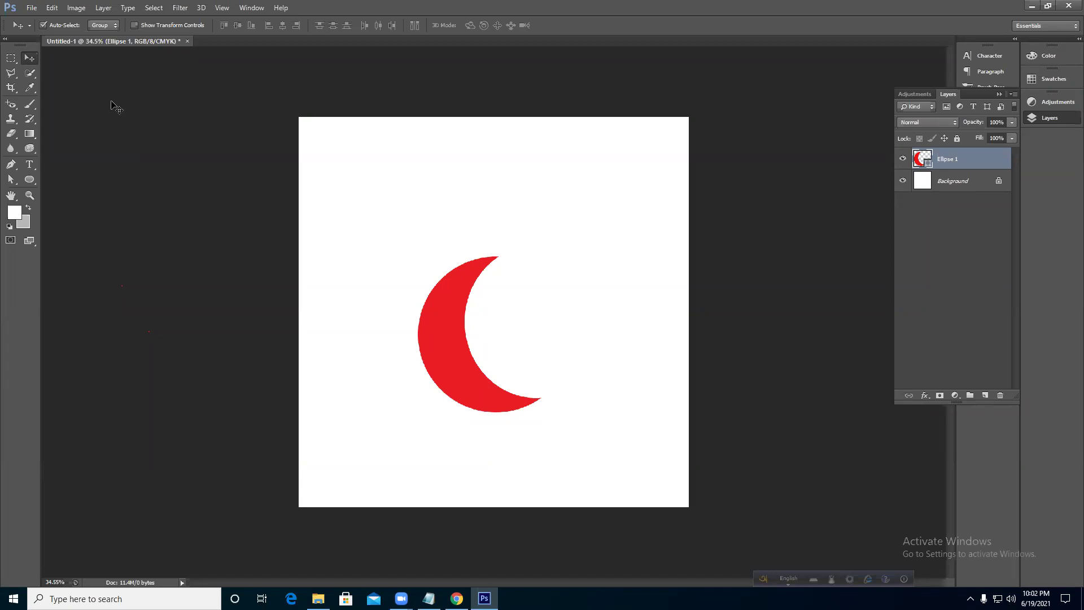
pyautogui.moveTo(435, 327); pyautogui.dragTo(443, 302)
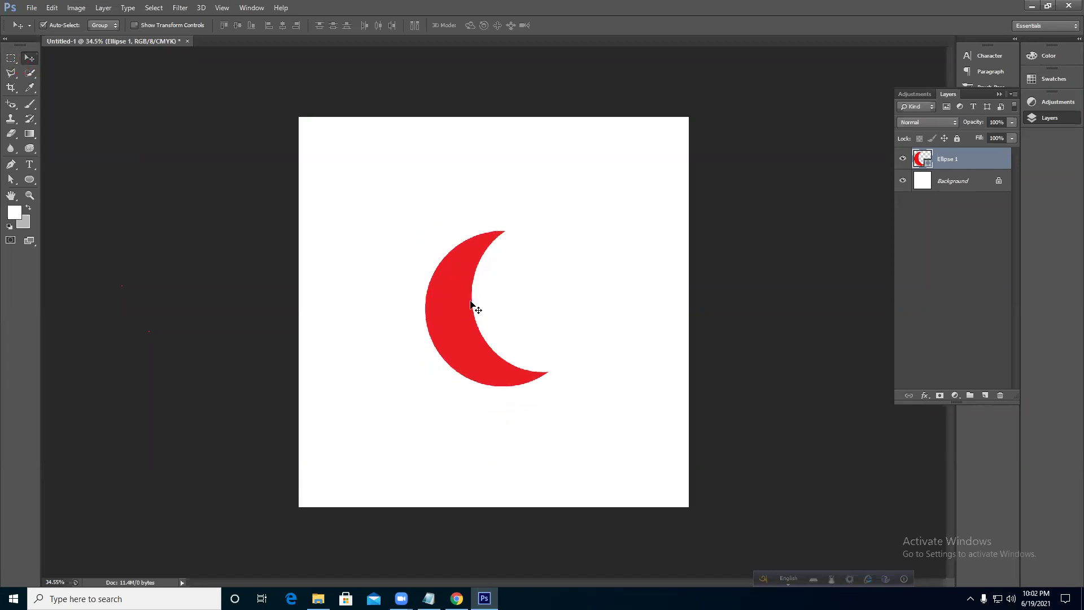
# - Define the crescent as a custom shape under the default name, and move the crescent slightly up on the canvas
pyautogui.click(1011, 157)
pyautogui.click(52, 9)
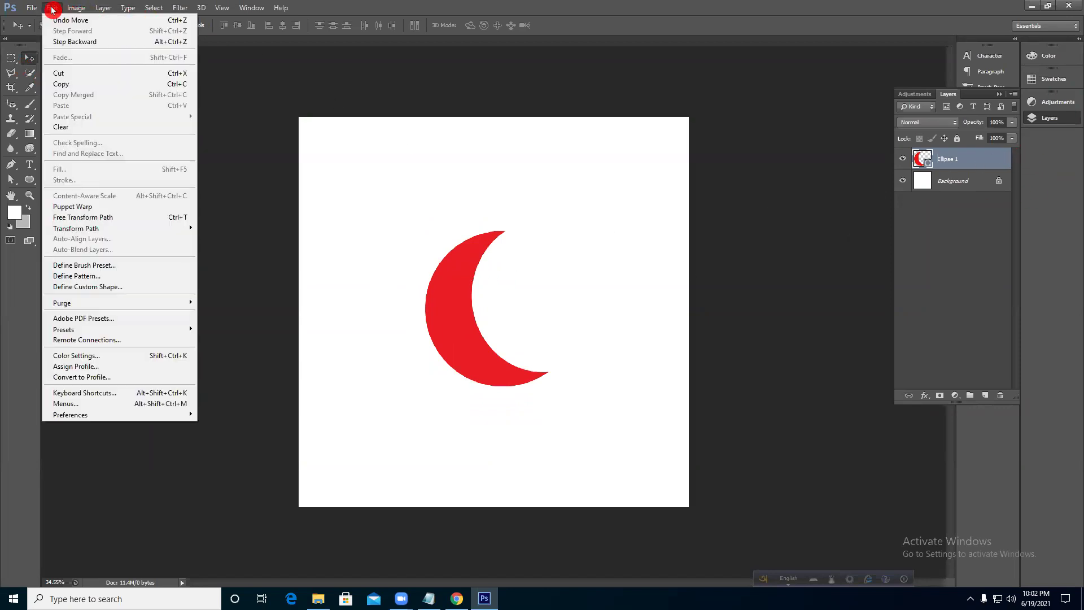
pyautogui.click(90, 286)
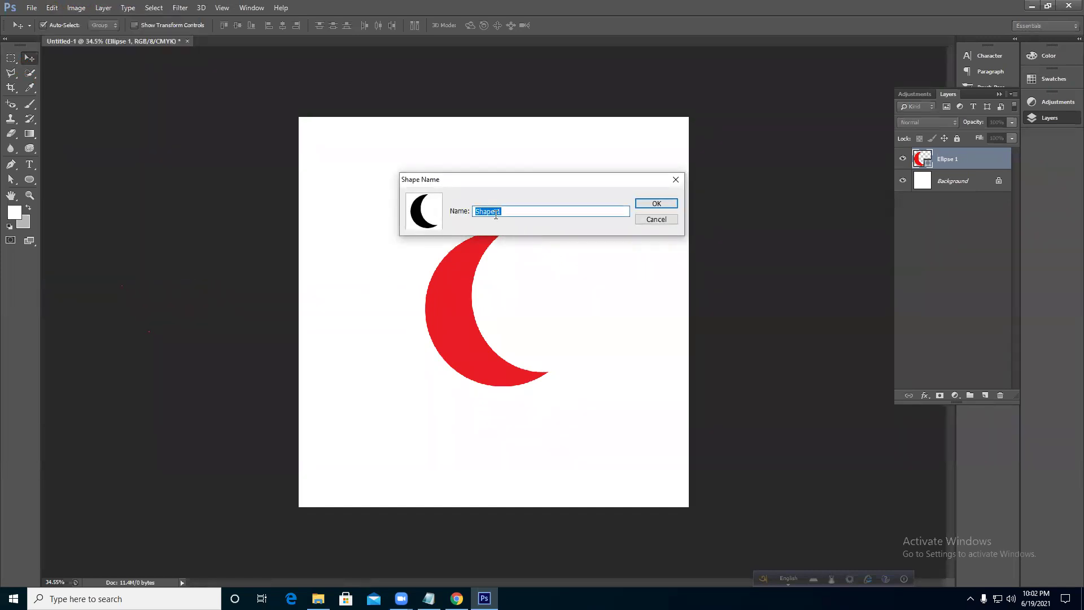
pyautogui.click(664, 204)
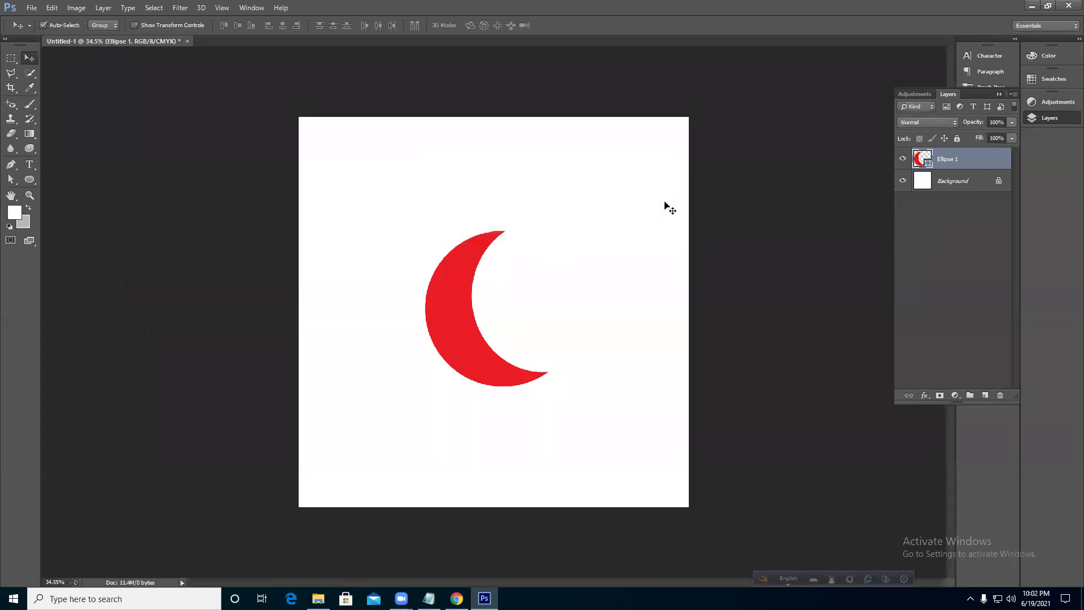
pyautogui.moveTo(455, 314); pyautogui.dragTo(468, 295)
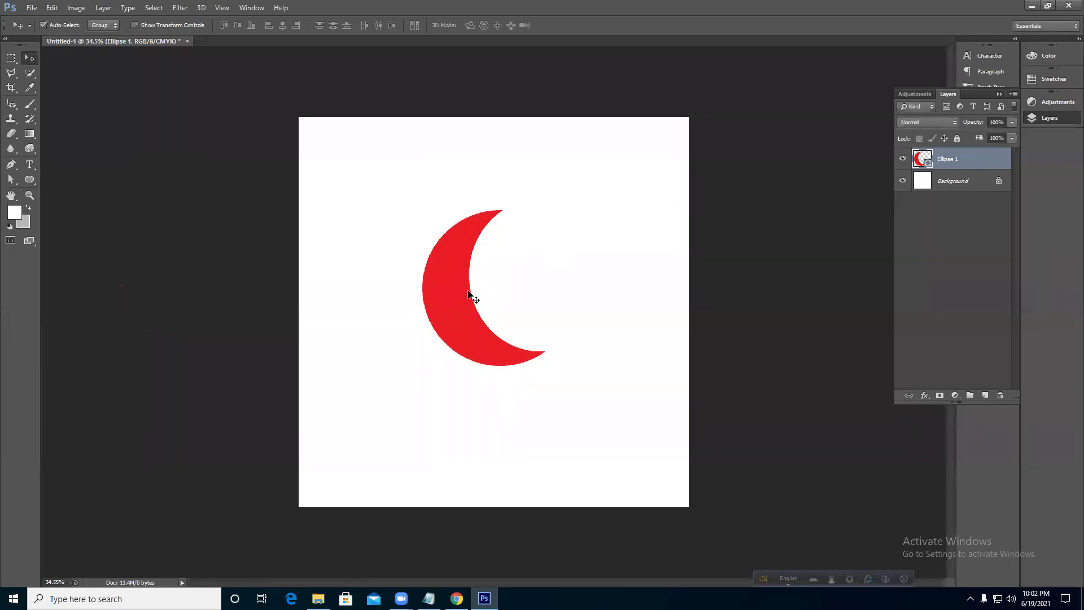
# - Delete the crescent from the canvas, and reset the custom shape library to its defaults without saving the current shapes
pyautogui.press('Delete')
pyautogui.click(29, 180)
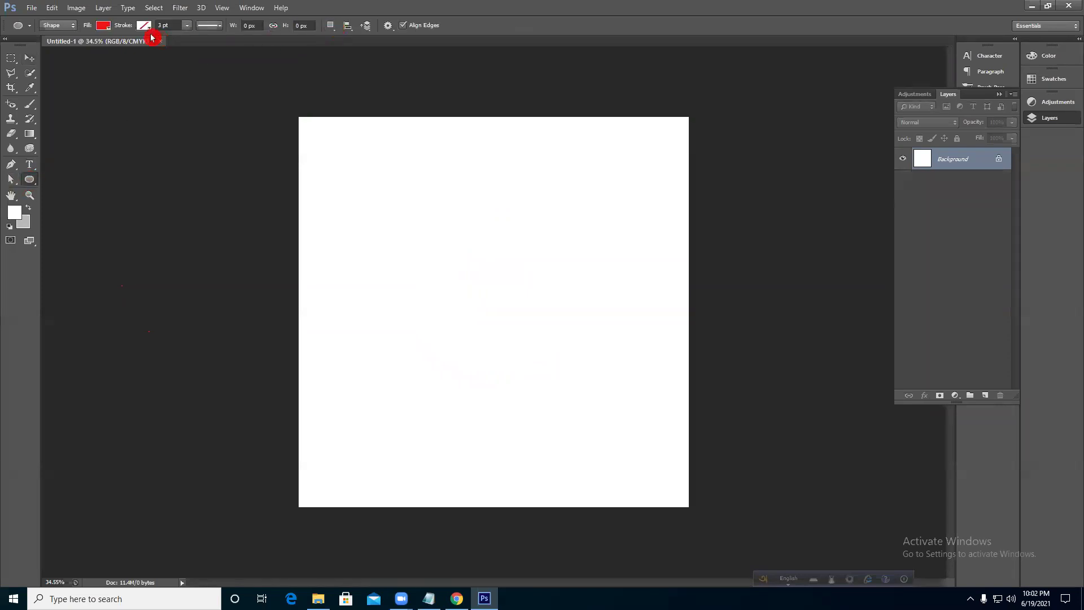
pyautogui.rightClick(30, 181)
pyautogui.click(85, 232)
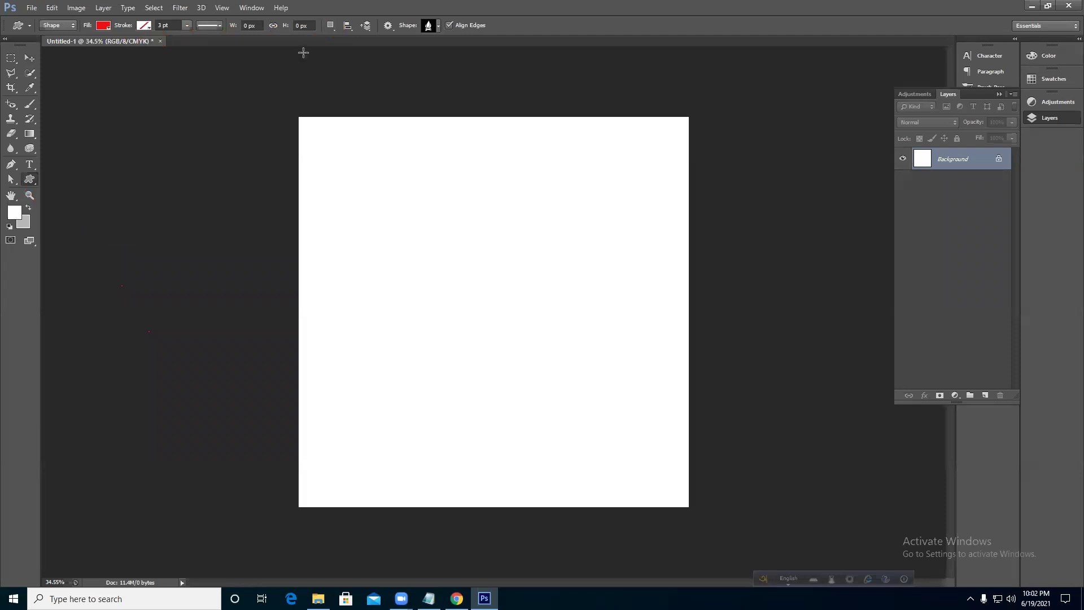
pyautogui.click(439, 26)
pyautogui.scroll(-5, 442, 69)
pyautogui.scroll(-8, 442, 69)
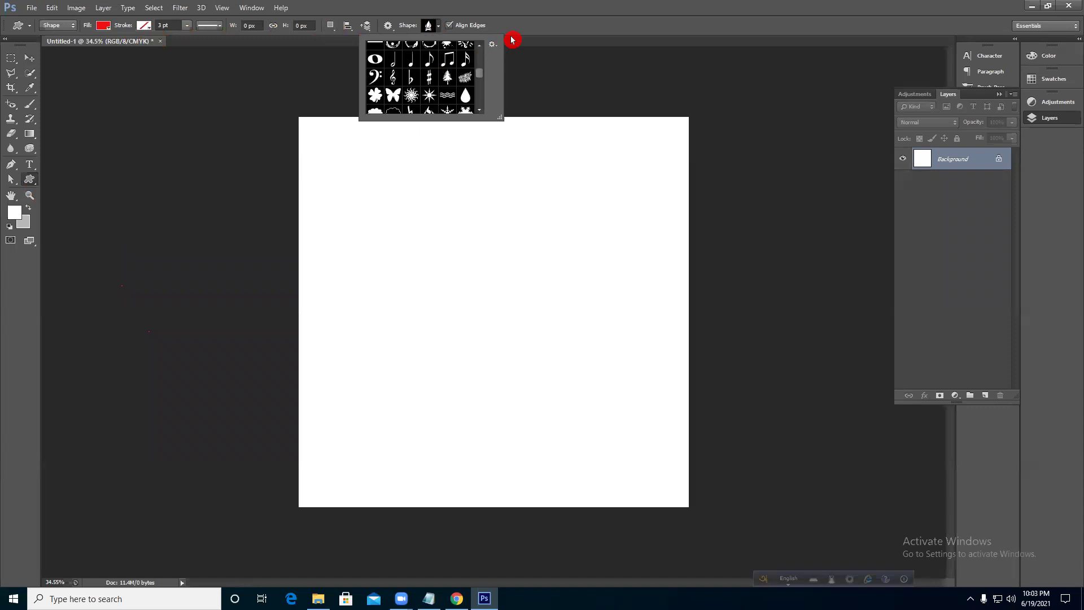
pyautogui.click(492, 44)
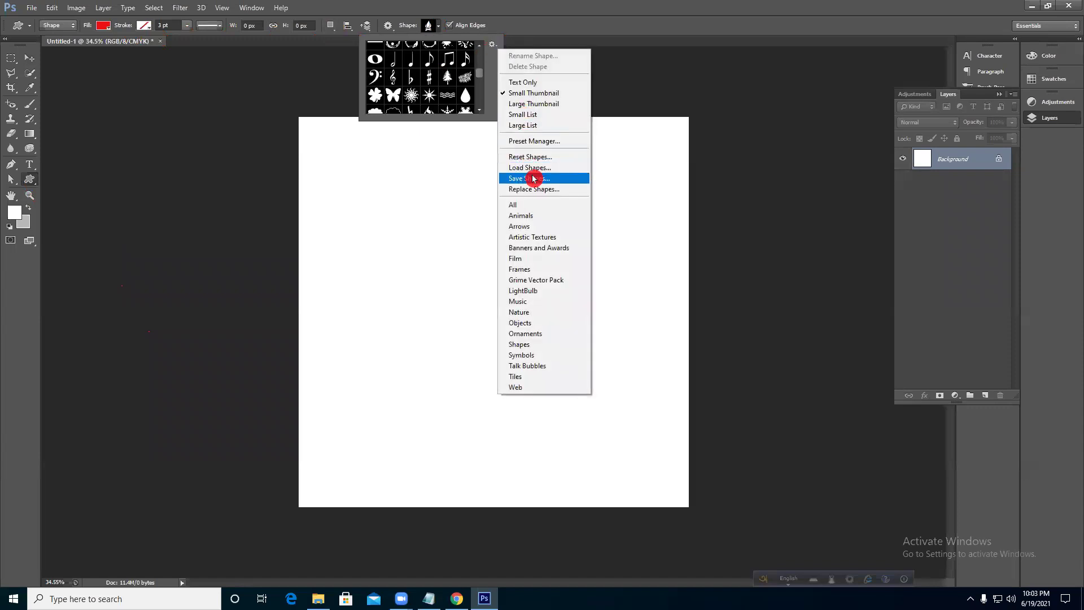
pyautogui.click(526, 157)
pyautogui.click(494, 226)
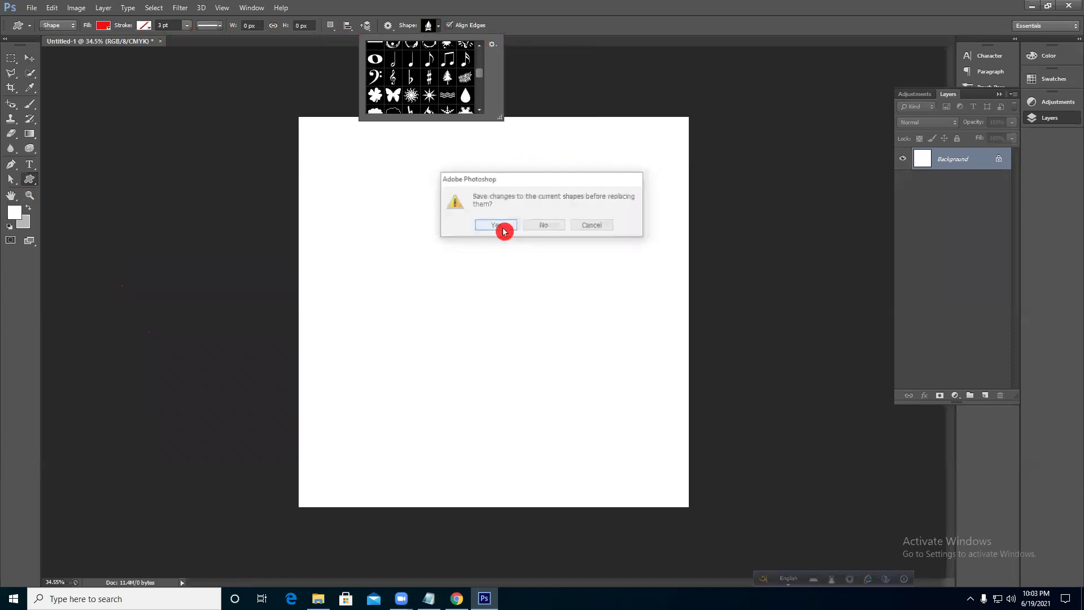
pyautogui.click(551, 227)
pyautogui.scroll(3, 427, 94)
pyautogui.scroll(-3, 426, 93)
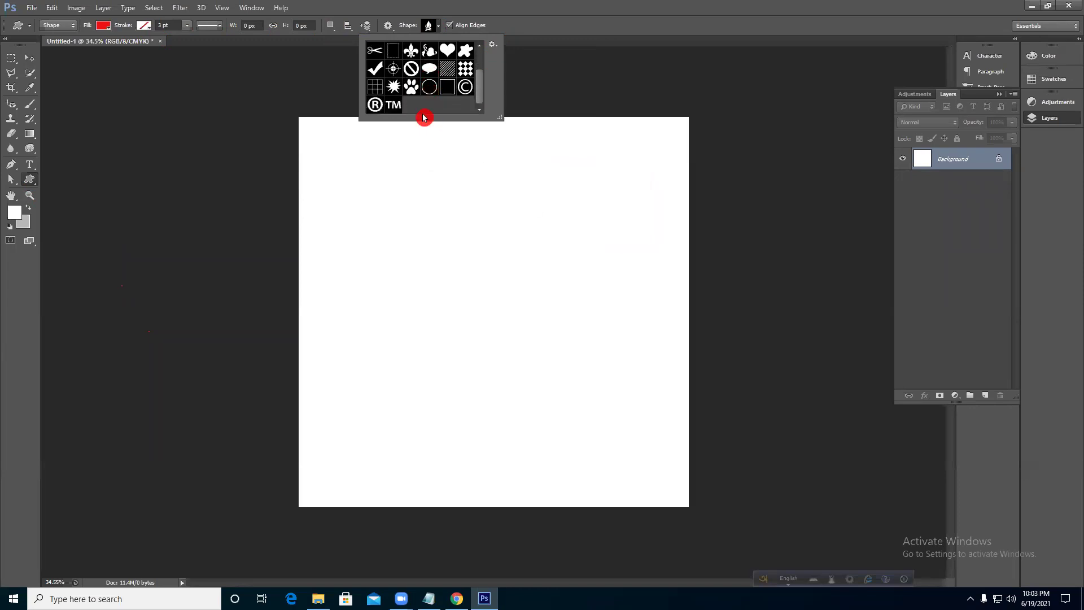
# - Try drawing a red campfire custom shape and a 20-sided polygon on the canvas, undoing each one
pyautogui.moveTo(410, 214); pyautogui.dragTo(535, 319)
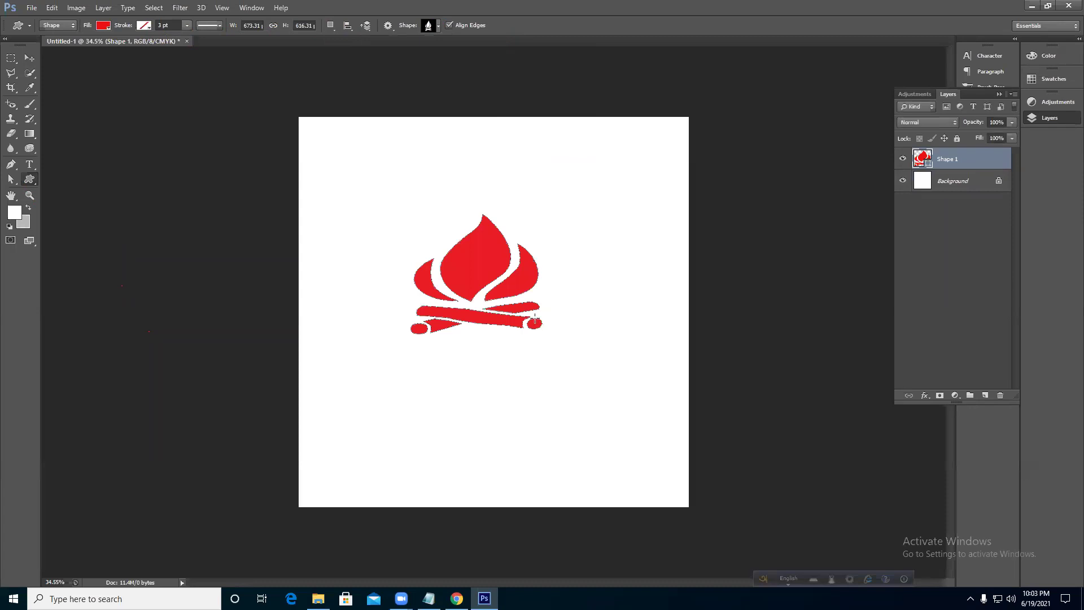
pyautogui.hotkey('ctrl', 'z')
pyautogui.rightClick(29, 179)
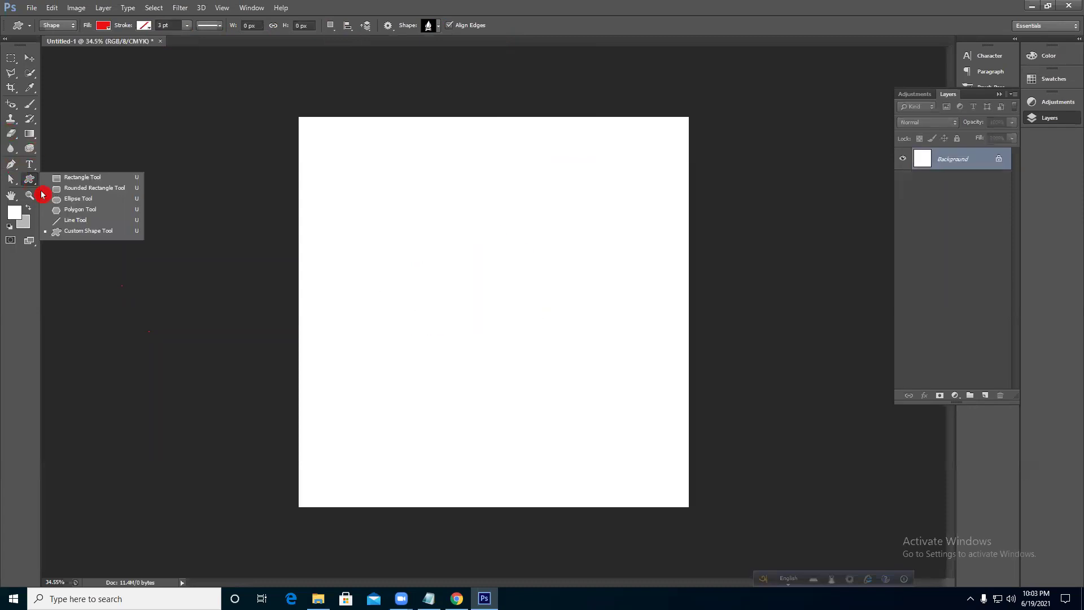
pyautogui.click(79, 208)
pyautogui.moveTo(465, 238); pyautogui.dragTo(524, 283)
pyautogui.hotkey('ctrl', 'z')
pyautogui.rightClick(33, 184)
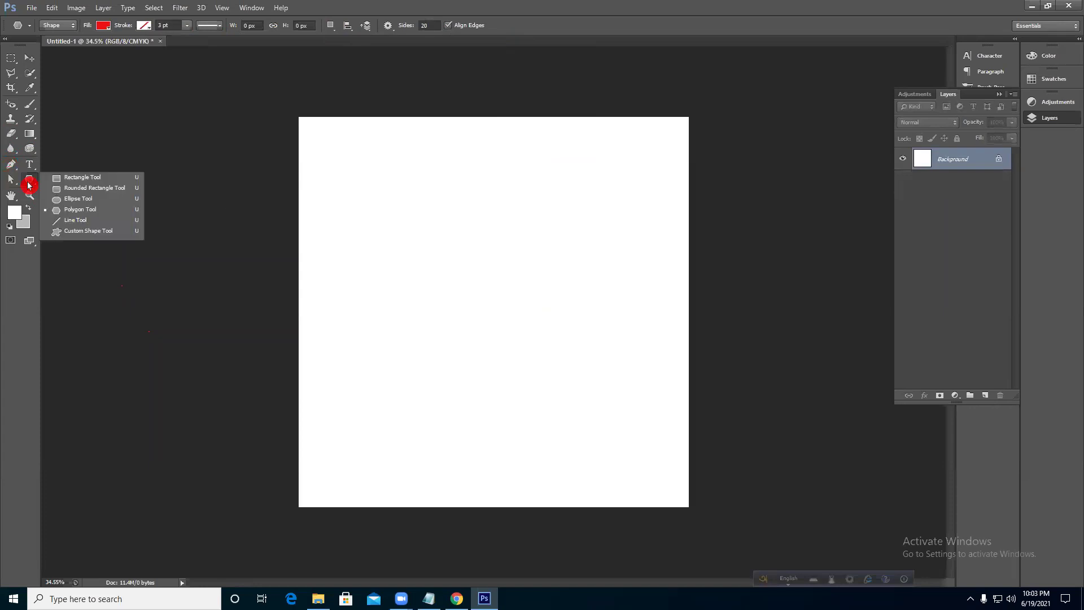
pyautogui.click(82, 208)
pyautogui.moveTo(423, 231); pyautogui.dragTo(514, 300)
pyautogui.hotkey('ctrl', 'z')
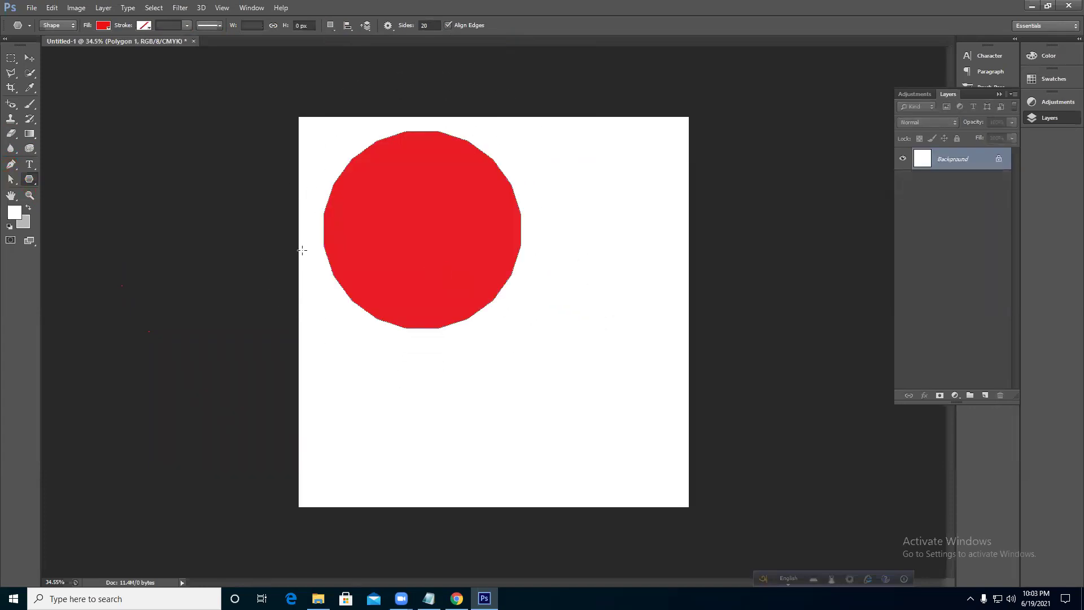
# - Draw a red circle about 1100 px in diameter in the upper part of the canvas with the Ellipse tool
pyautogui.moveTo(27, 184); pyautogui.dragTo(88, 202)
pyautogui.moveTo(454, 260); pyautogui.dragTo(610, 366)
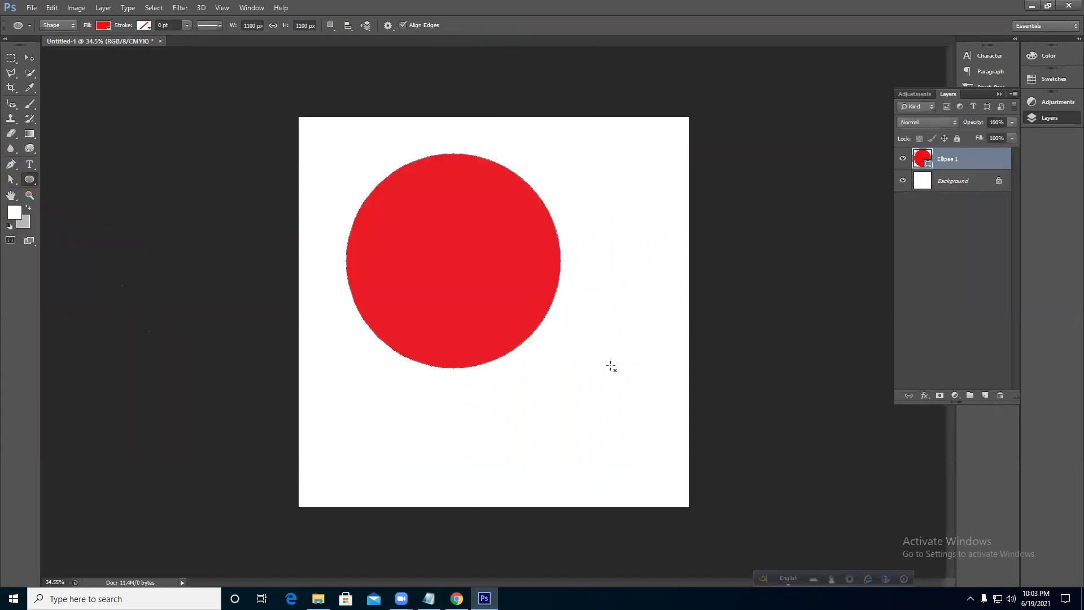
# - Try intersecting the red circle with an overlapping ellipse using Intersect Shape Areas, and undo it
pyautogui.click(334, 26)
pyautogui.click(361, 71)
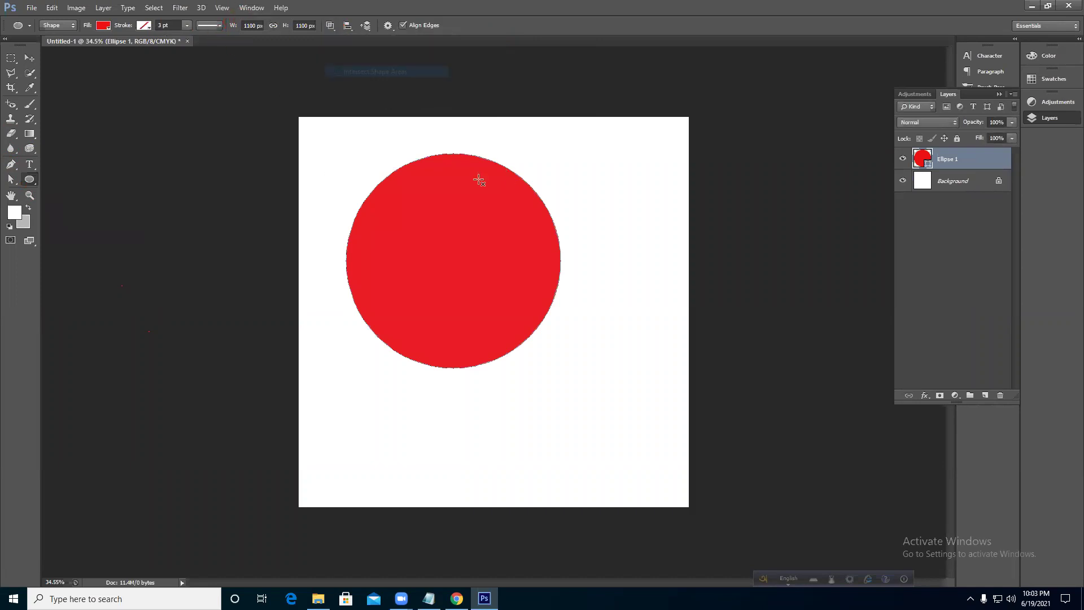
pyautogui.moveTo(398, 152); pyautogui.dragTo(610, 355)
pyautogui.hotkey('ctrl', 'z')
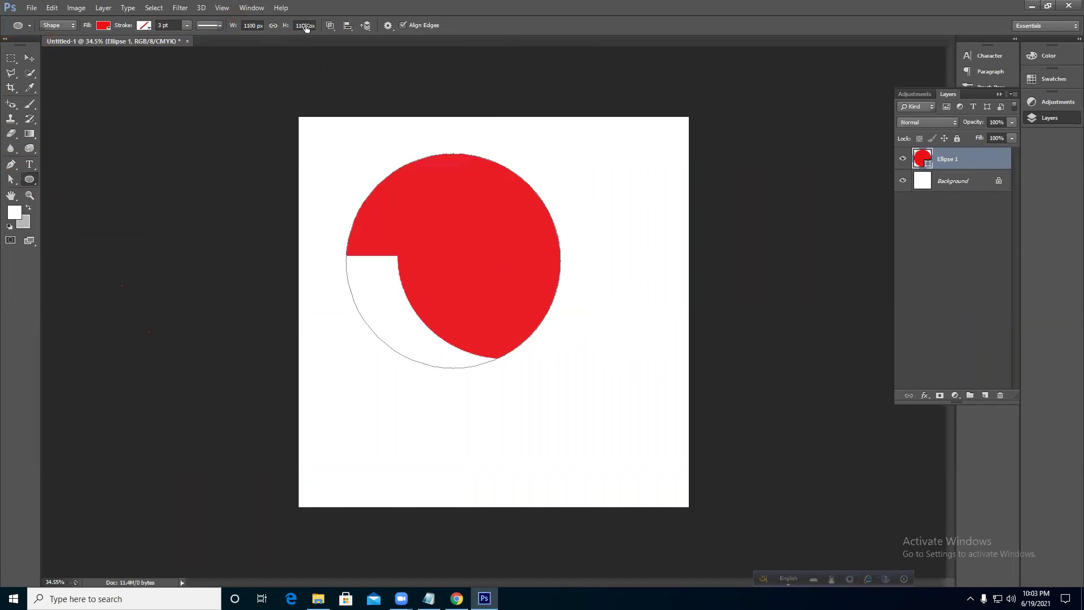
# - Cut an overlapping ellipse from the circle's right side with Subtract Front Shape, and move the resulting crescent near the canvas centre
pyautogui.click(330, 25)
pyautogui.click(340, 61)
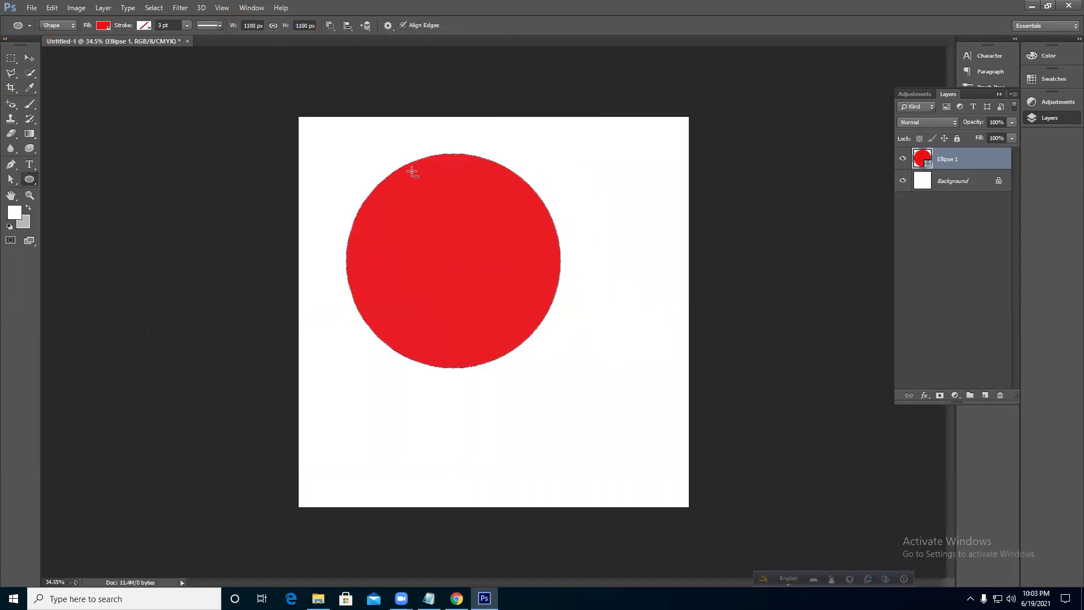
pyautogui.moveTo(410, 154); pyautogui.dragTo(561, 310)
pyautogui.hotkey('ctrl', 'z')
pyautogui.moveTo(398, 136); pyautogui.dragTo(610, 366)
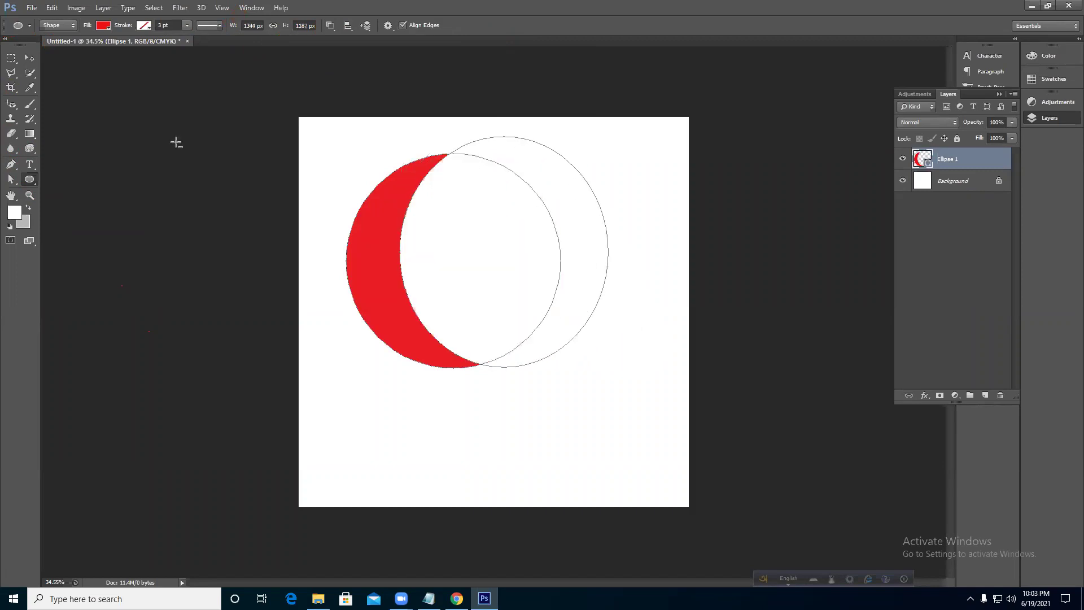
pyautogui.click(25, 56)
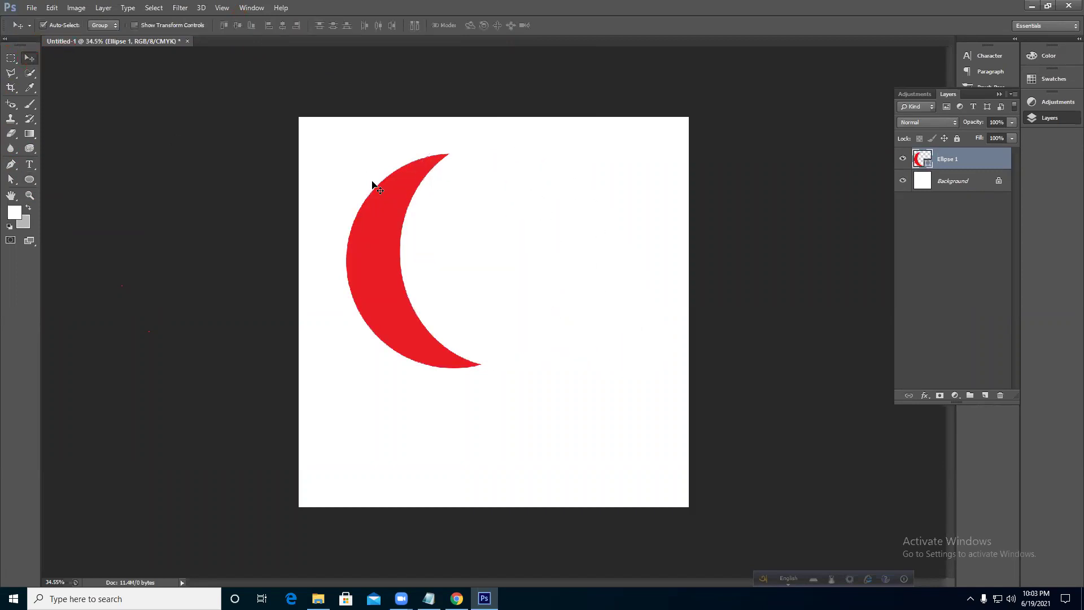
pyautogui.moveTo(373, 183); pyautogui.dragTo(434, 177)
pyautogui.moveTo(479, 208); pyautogui.dragTo(471, 214)
# - Define the new crescent as a custom shape, keeping the default name Shape 1
pyautogui.click(121, 26)
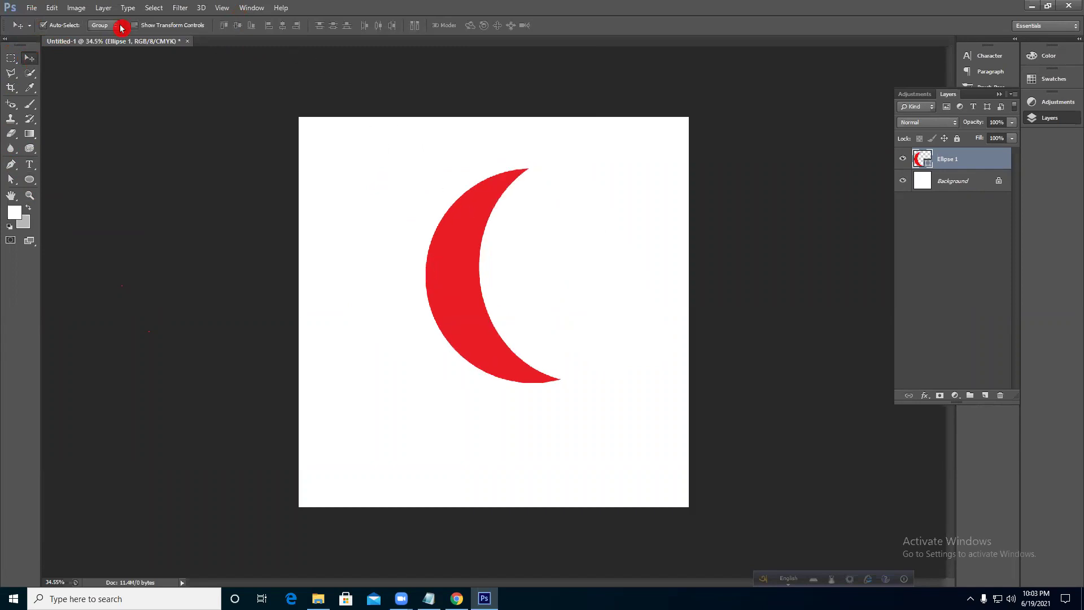
pyautogui.click(53, 12)
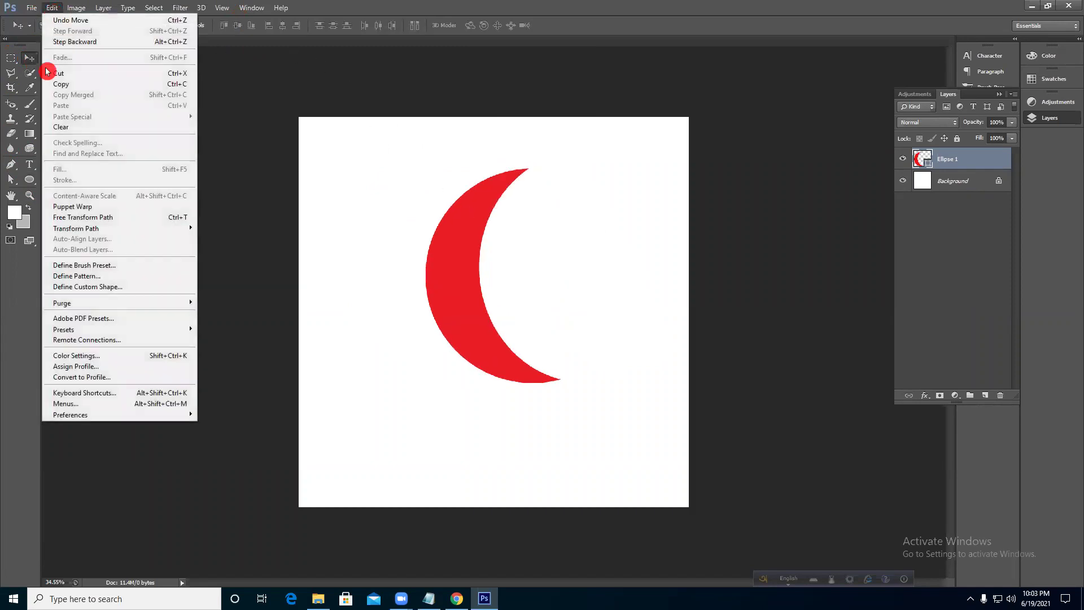
pyautogui.click(98, 289)
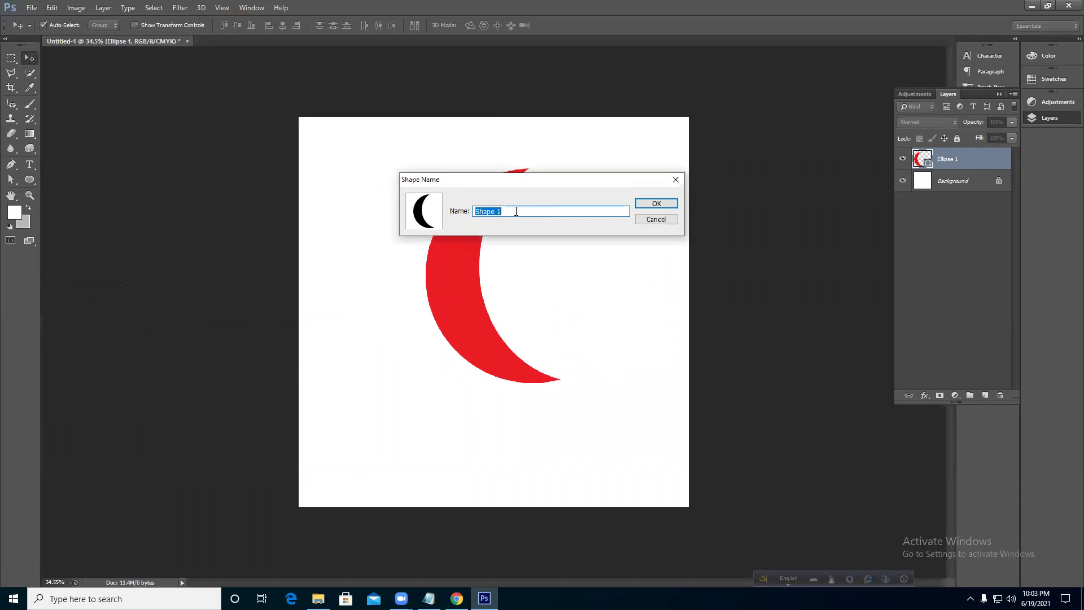
pyautogui.click(655, 206)
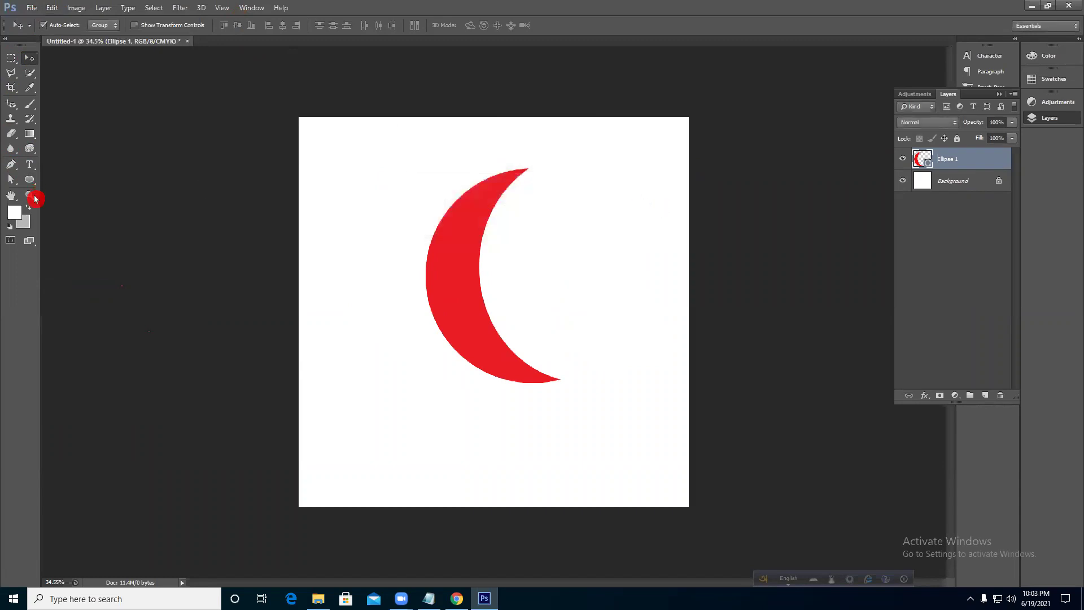
# - Delete the original crescent, and draw the saved crescent custom shape about 687 by 1089 px near the canvas centre
pyautogui.moveTo(24, 187); pyautogui.dragTo(94, 235)
pyautogui.press('Delete')
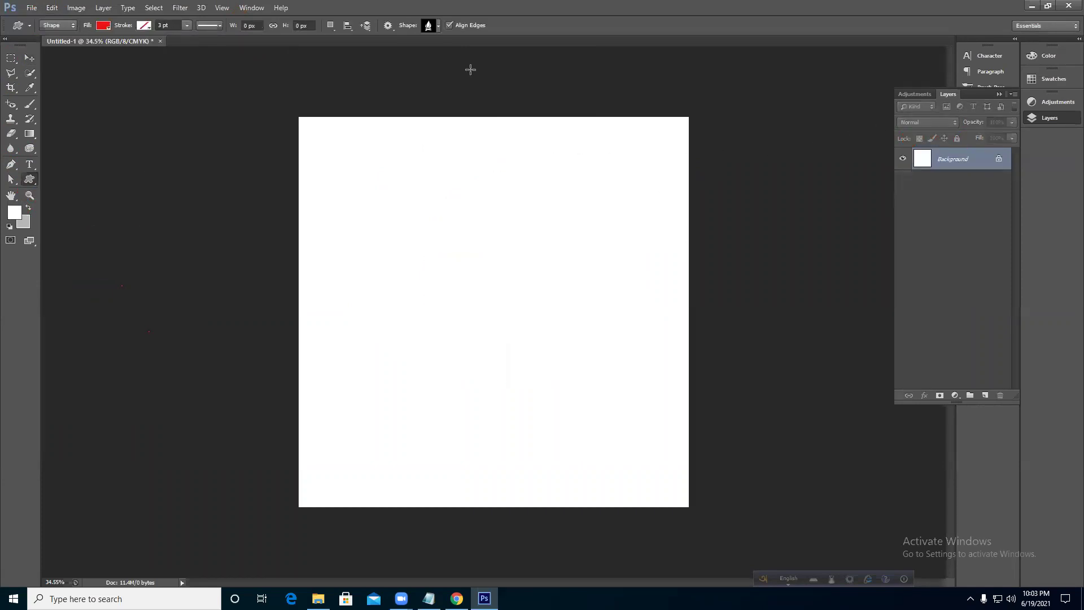
pyautogui.click(428, 28)
pyautogui.click(415, 148)
pyautogui.moveTo(401, 187); pyautogui.dragTo(566, 394)
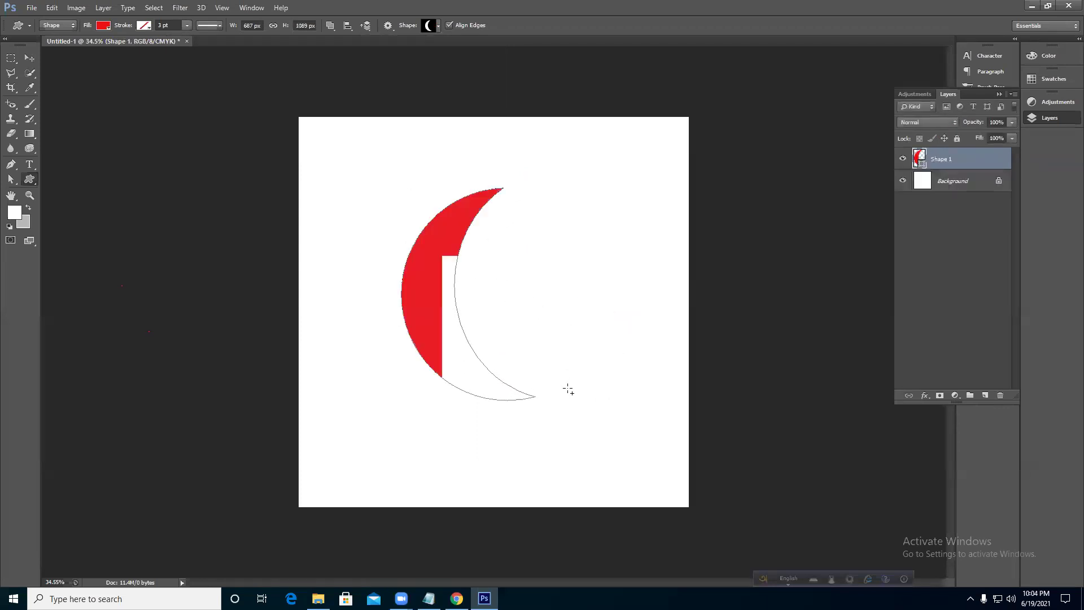
# - Change the placed crescent's fill to orange from the recently used colors
pyautogui.click(103, 26)
pyautogui.click(89, 80)
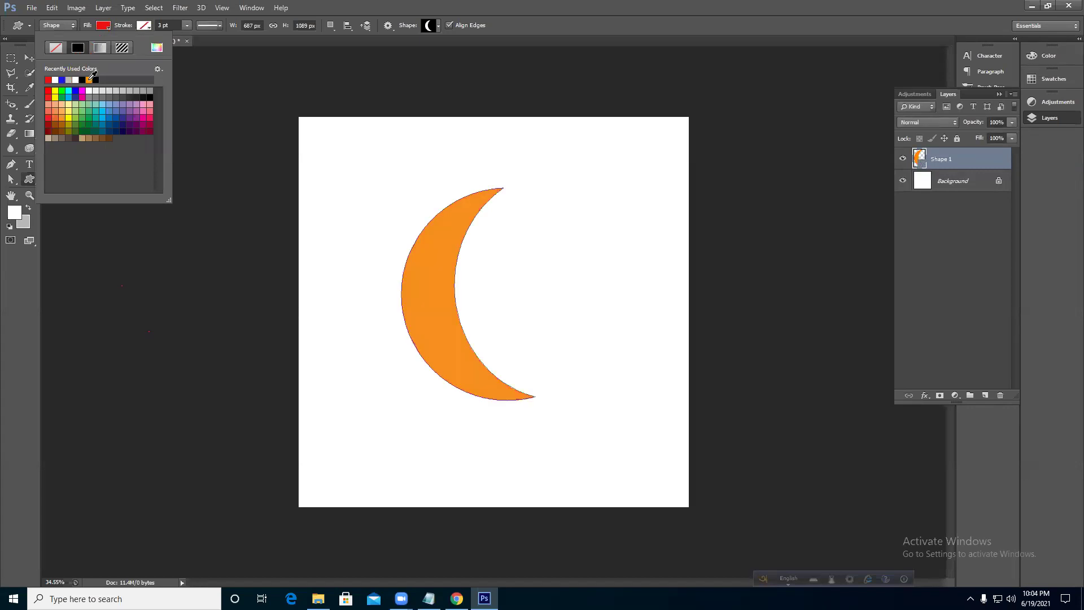
pyautogui.click(103, 29)
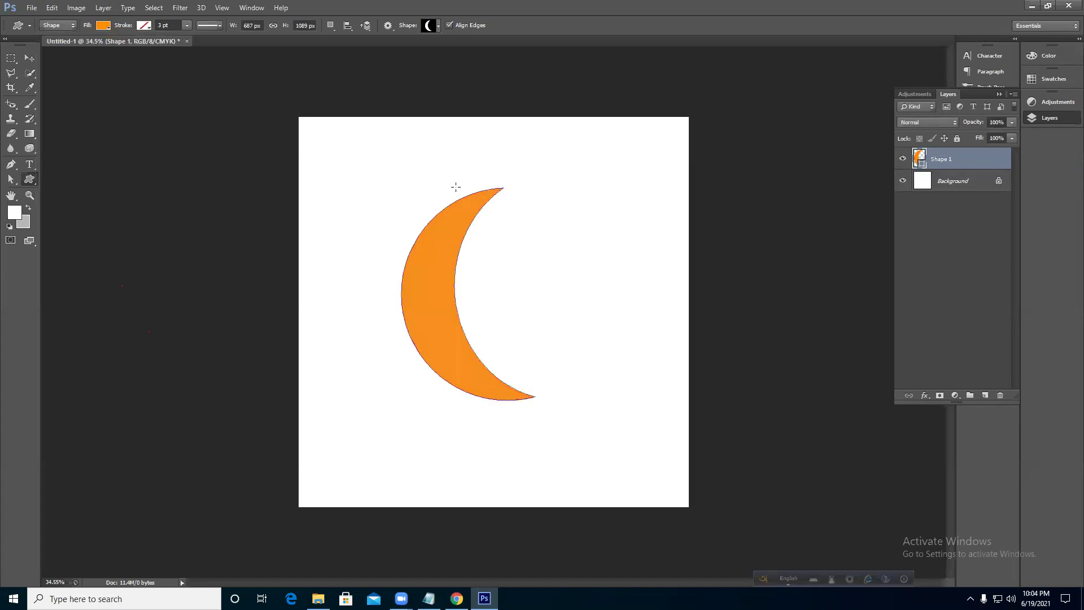
# - Delete the crescent, and draw a red horizontal rectangle about 1390 by 192 px across the canvas with the Rectangle tool
pyautogui.press('Delete')
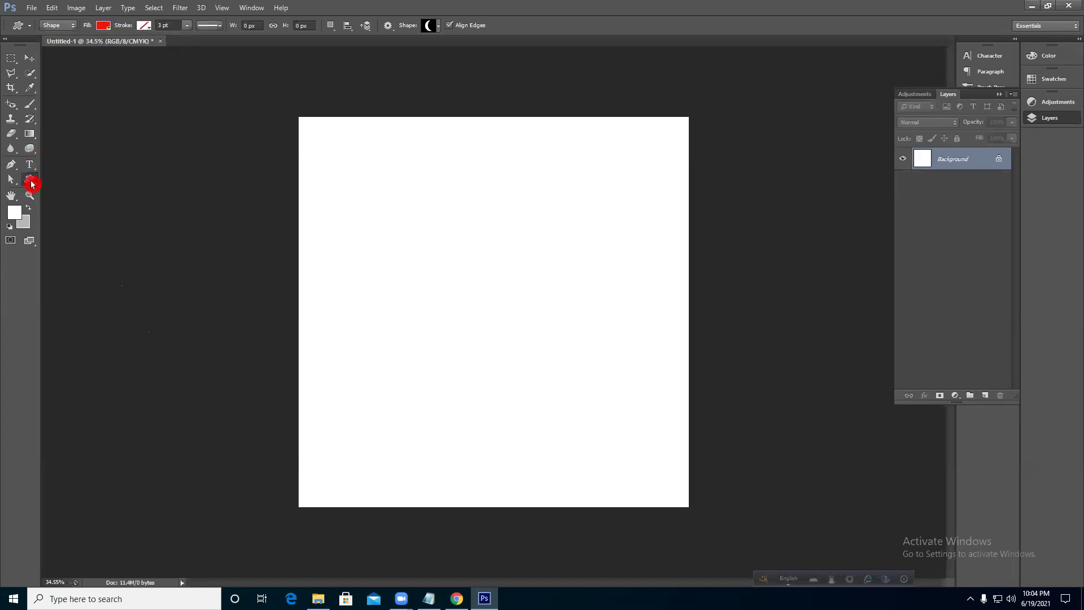
pyautogui.rightClick(32, 184)
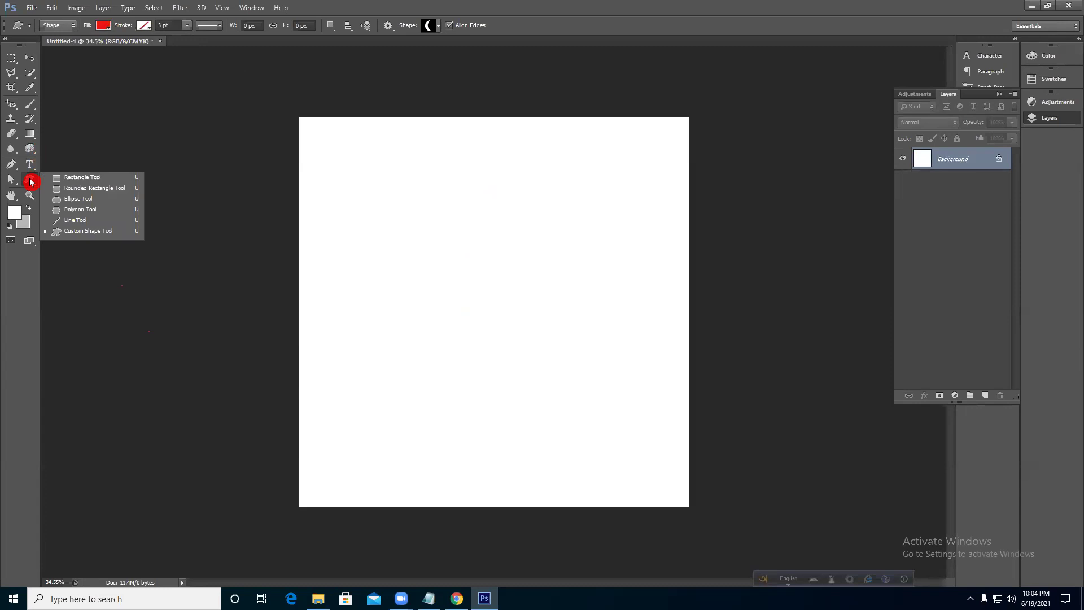
pyautogui.click(79, 178)
pyautogui.moveTo(374, 259); pyautogui.dragTo(645, 295)
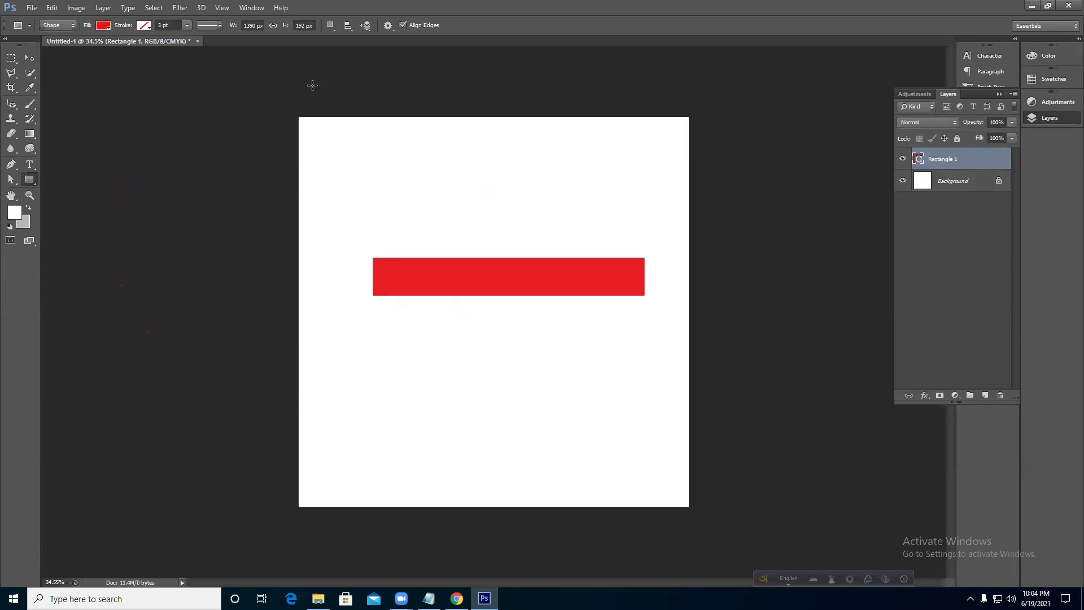
# - Add a vertical rectangle about 1329 px tall across the horizontal bar with Combine Shapes to form a cross
pyautogui.click(331, 30)
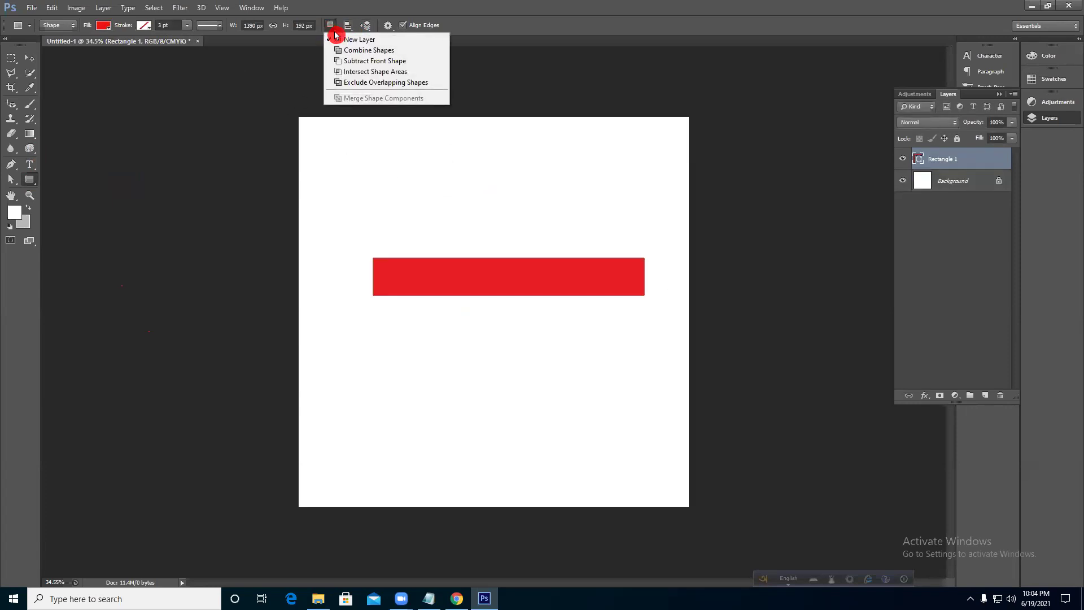
pyautogui.click(359, 48)
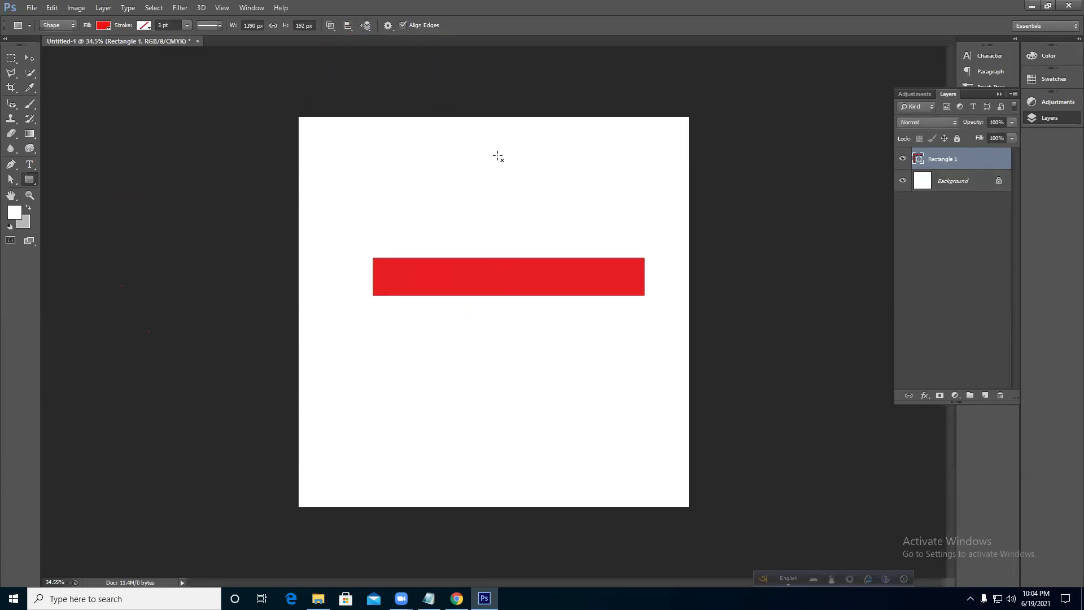
pyautogui.moveTo(498, 156); pyautogui.dragTo(538, 405)
pyautogui.hotkey('ctrl', 'z')
pyautogui.moveTo(330, 26); pyautogui.dragTo(340, 54)
pyautogui.moveTo(478, 176); pyautogui.dragTo(523, 407)
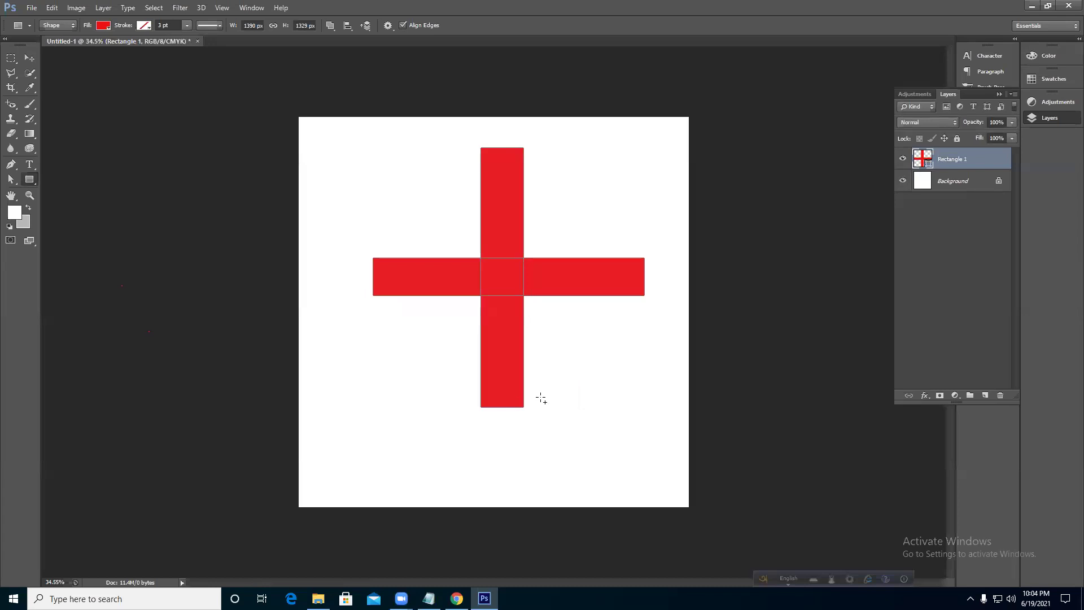
# - Define the cross as a custom shape, keeping the default name Shape 2, and delete it from the canvas
pyautogui.click(27, 58)
pyautogui.click(35, 8)
pyautogui.moveTo(52, 8)
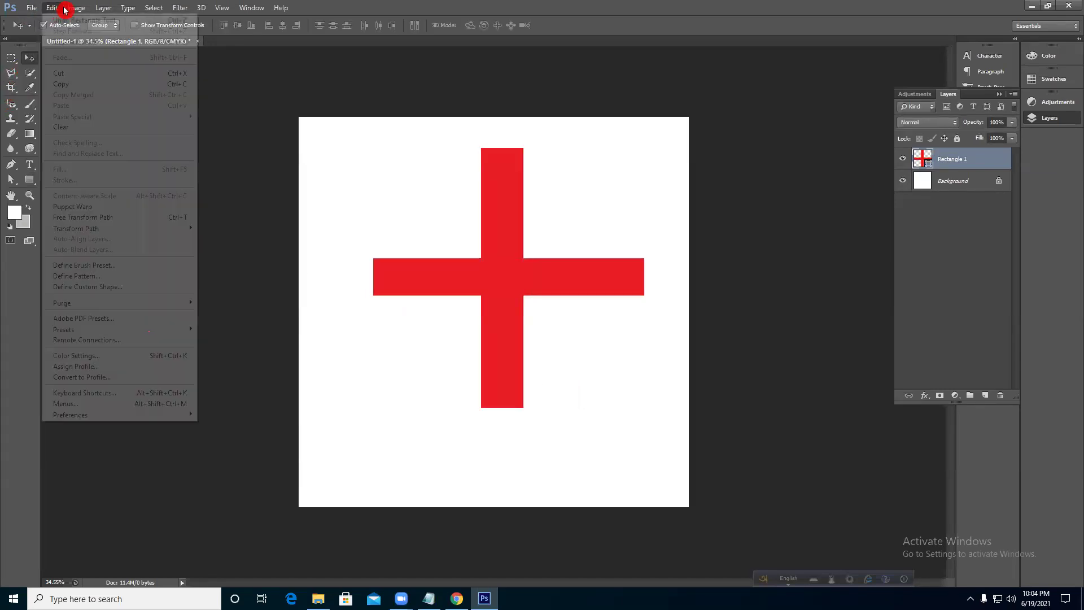
pyautogui.click(98, 287)
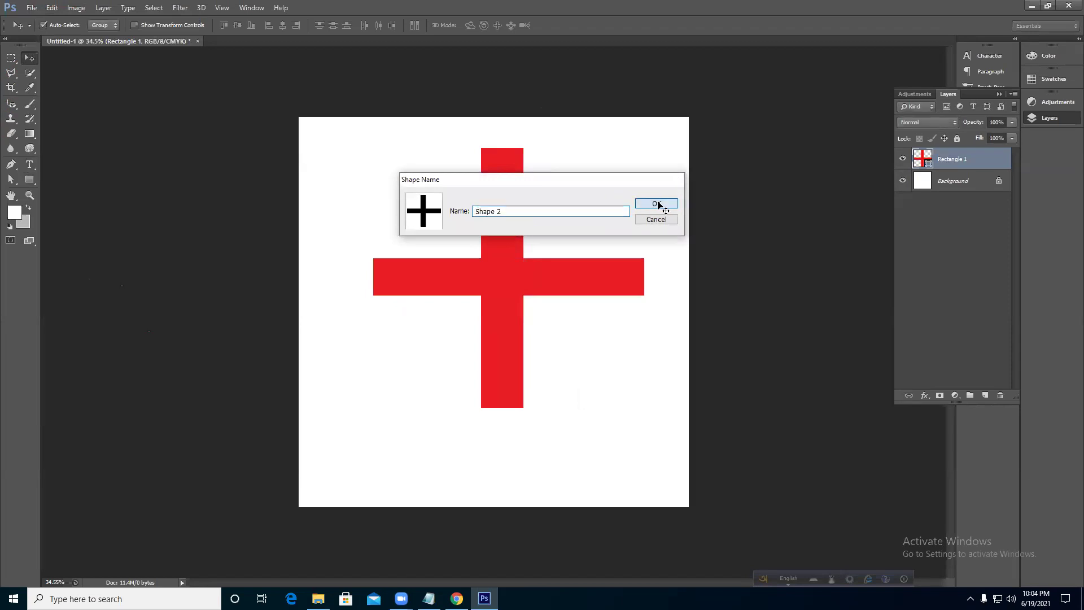
pyautogui.click(656, 204)
pyautogui.press('Delete')
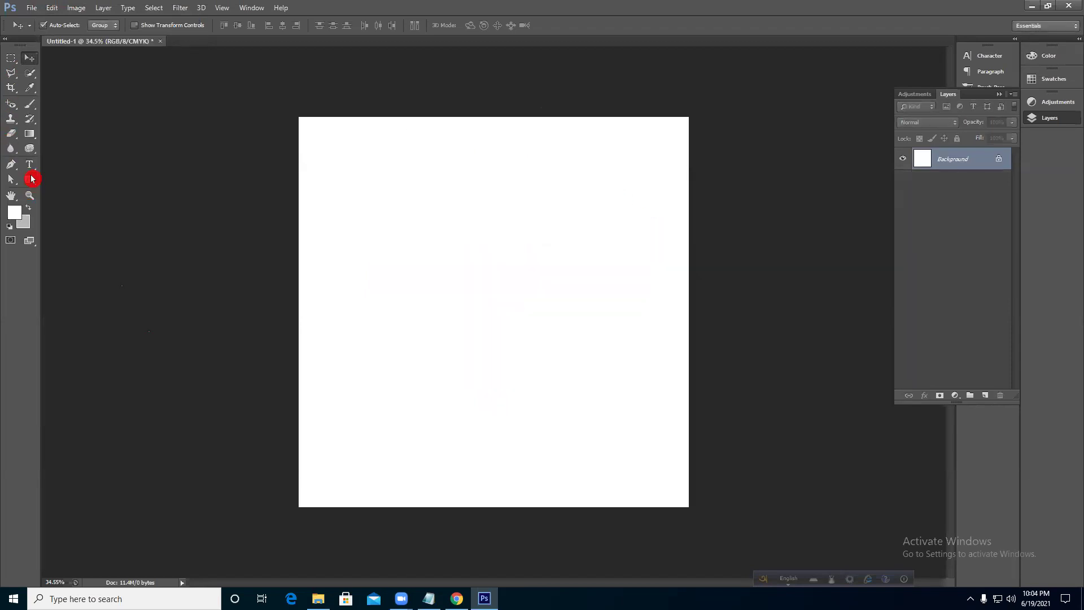
# - Try drawing the saved cross custom shape near the canvas centre with the Custom Shape tool, and undo it
pyautogui.moveTo(31, 184); pyautogui.dragTo(76, 232)
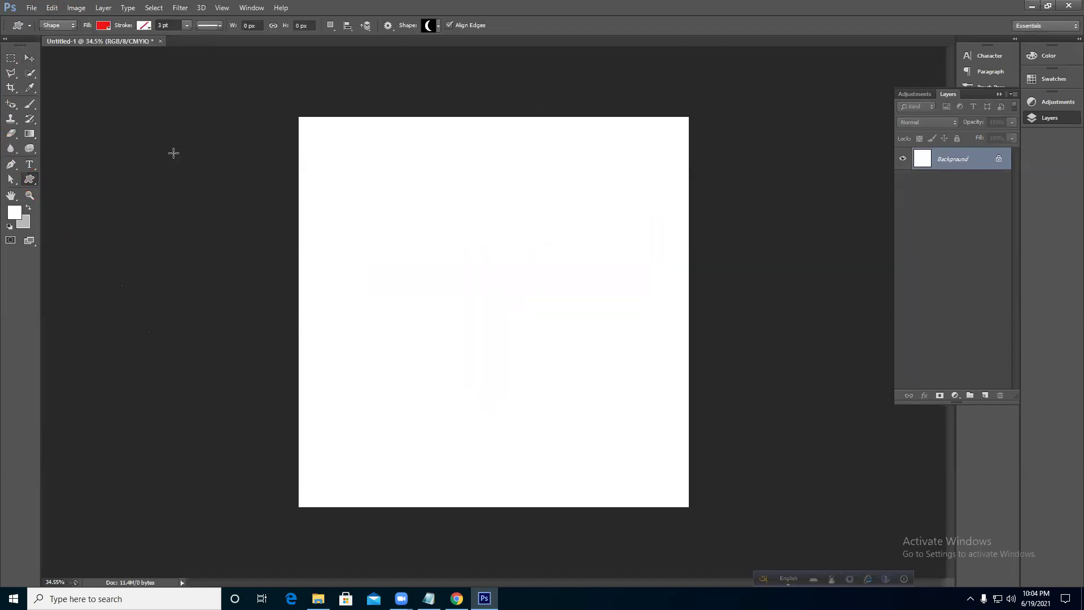
pyautogui.click(437, 29)
pyautogui.doubleClick(431, 105)
pyautogui.moveTo(408, 195); pyautogui.dragTo(540, 351)
pyautogui.hotkey('ctrl', 'z')
pyautogui.scroll(-1, 526, 280)
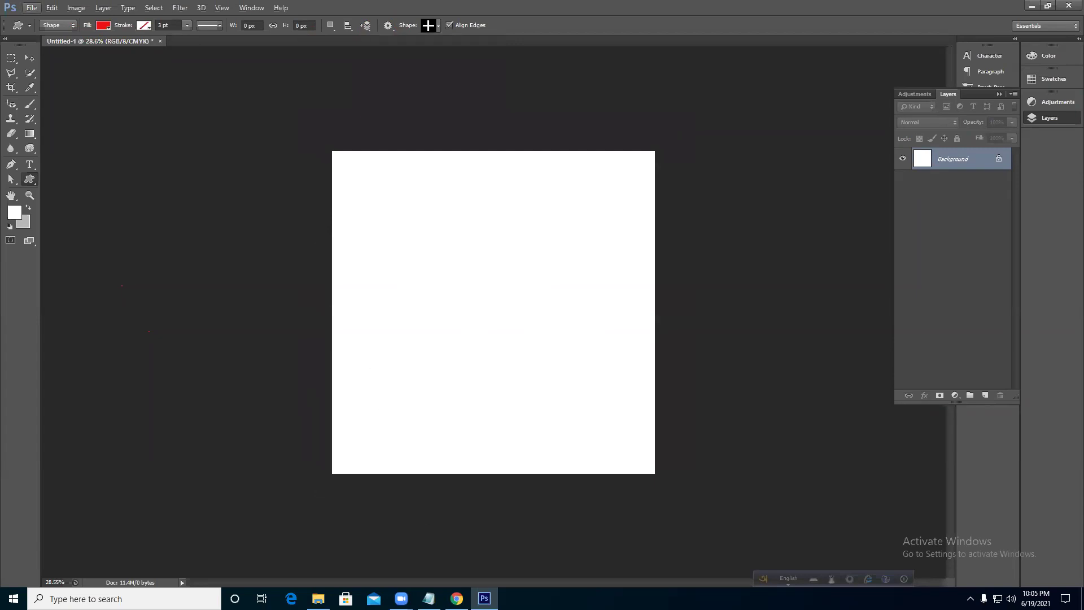
# - Switch to Chrome and run a Google search for "cloud custom shape photoshop"
pyautogui.hotkey('alt', 'Tab')
pyautogui.click(311, 11)
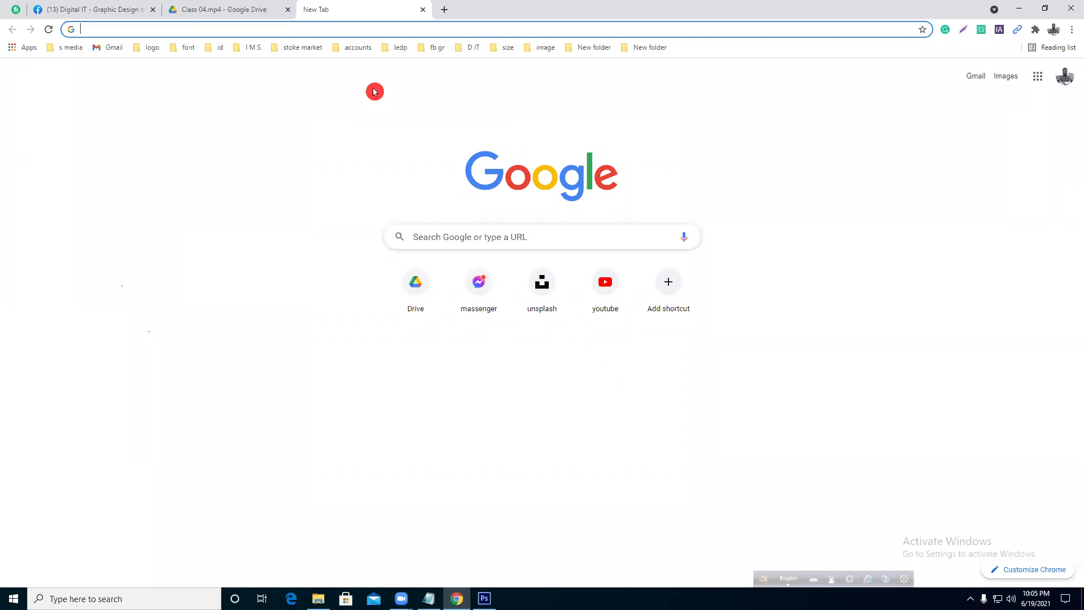
pyautogui.write('clo')
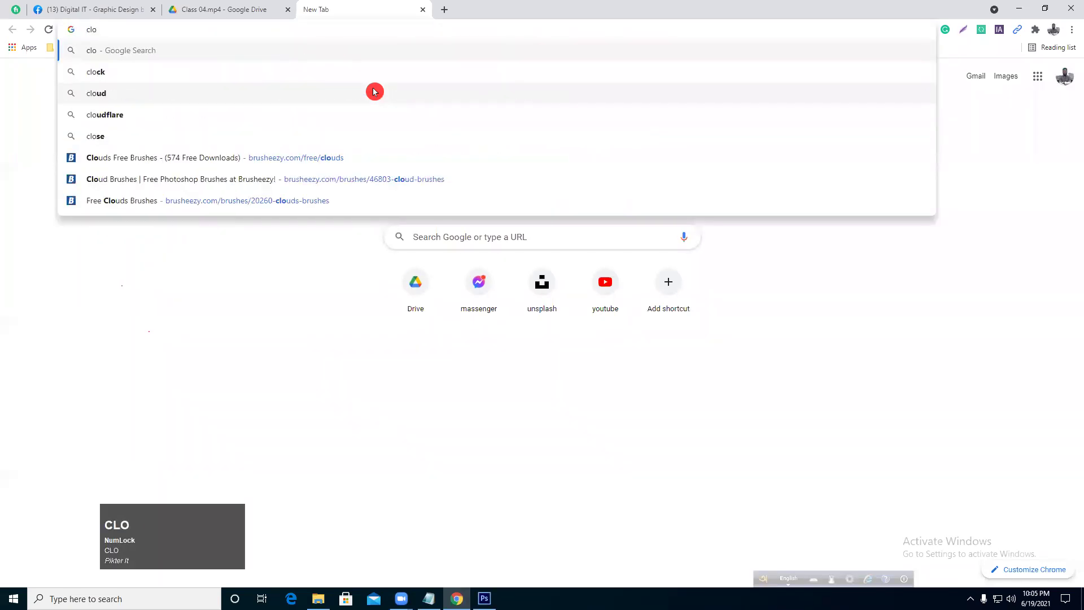
pyautogui.write('ud c')
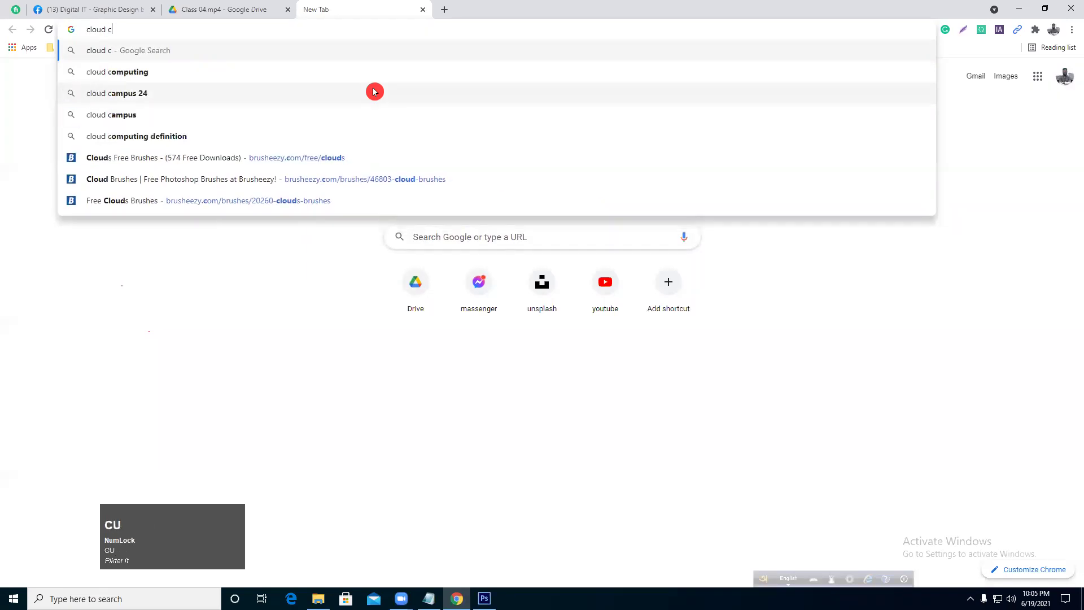
pyautogui.write('usto')
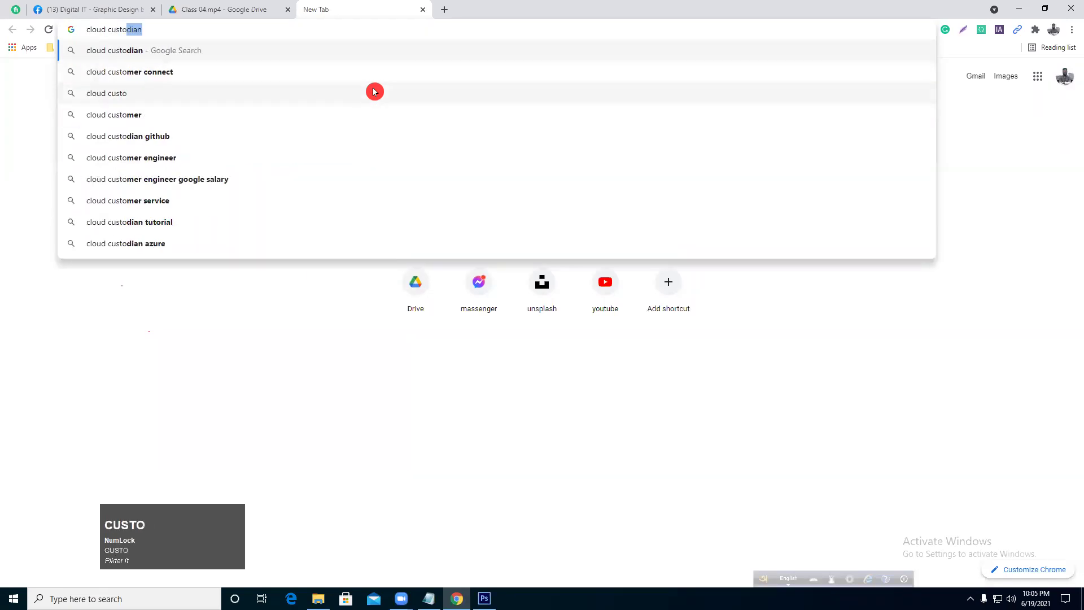
pyautogui.write('m')
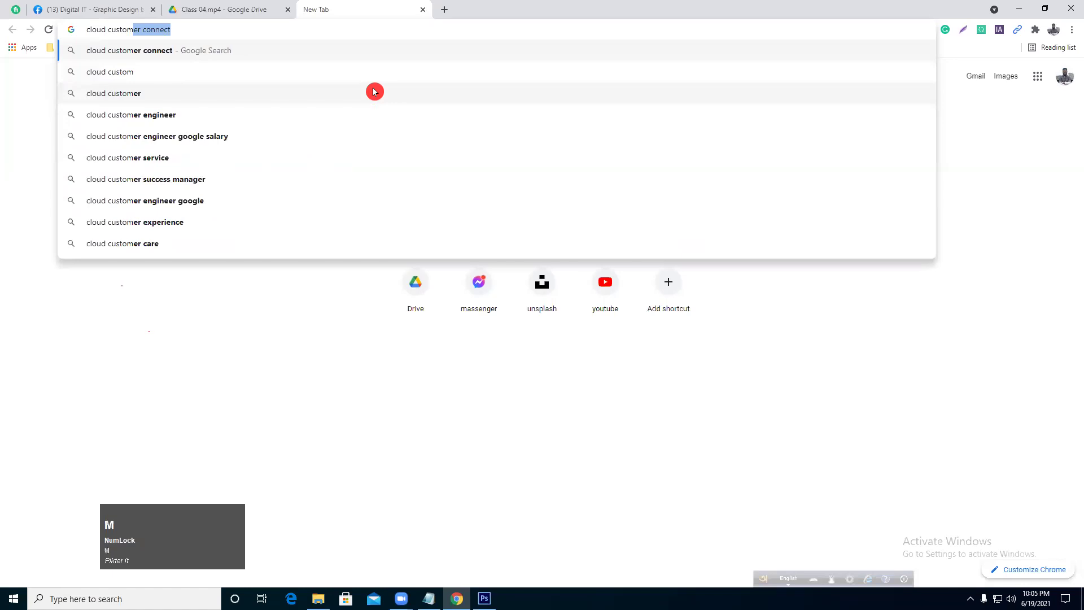
pyautogui.write(' sha')
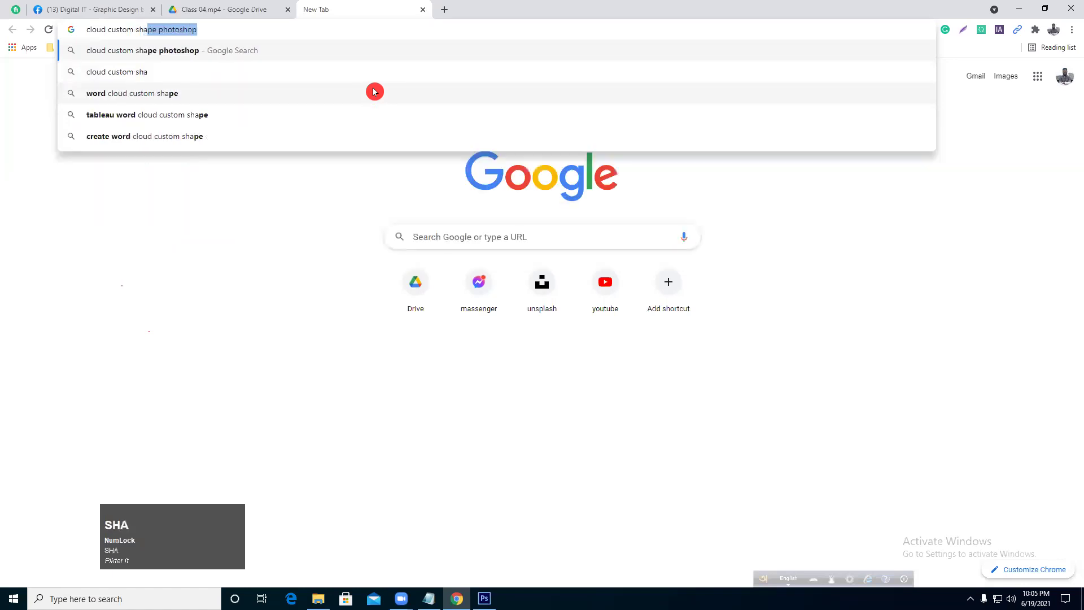
pyautogui.write('pe')
pyautogui.press('Return')
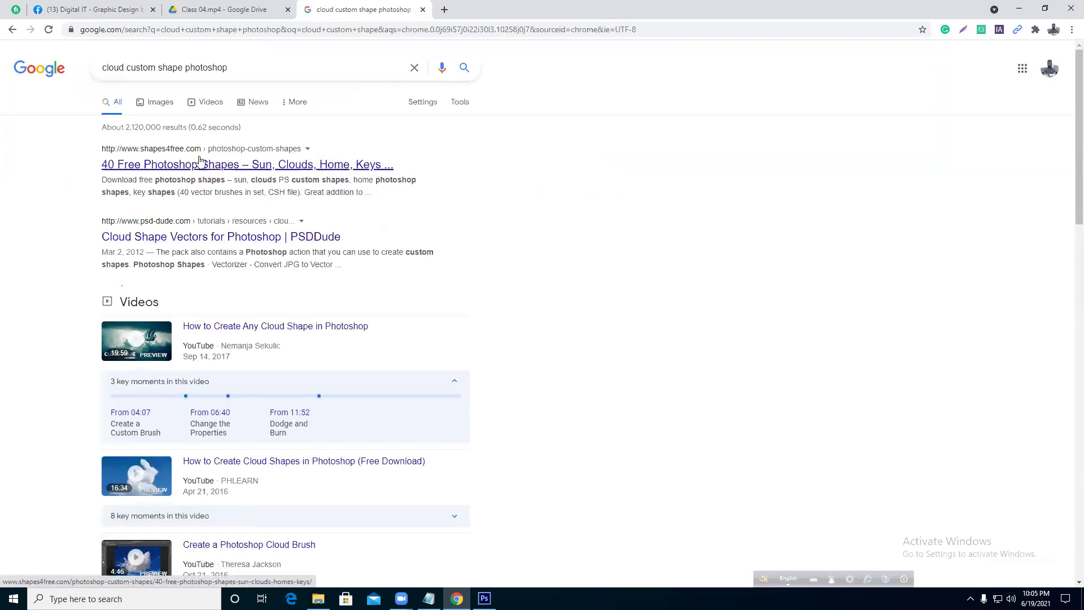
# - Show the image results, open the Brusheezy "24 Clouds" page, and look through it
pyautogui.click(147, 100)
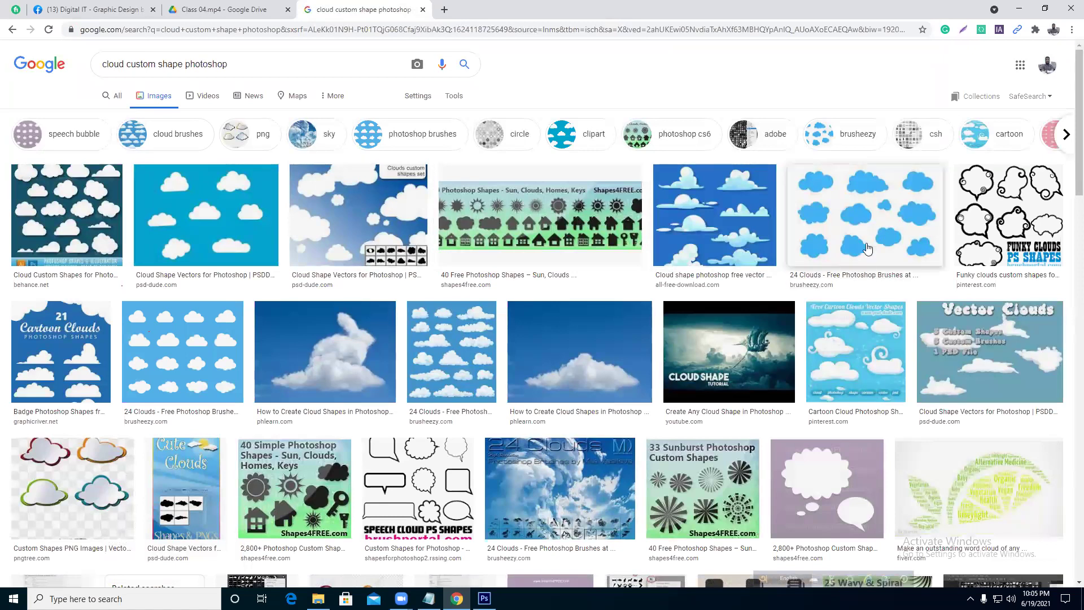
pyautogui.click(844, 274)
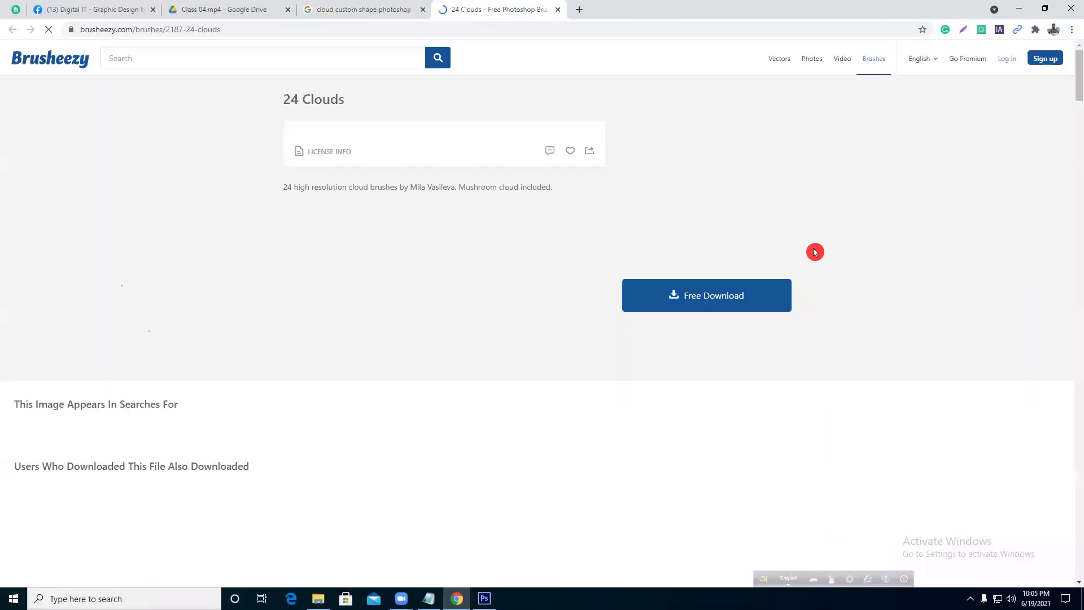
pyautogui.scroll(-6, 589, 235)
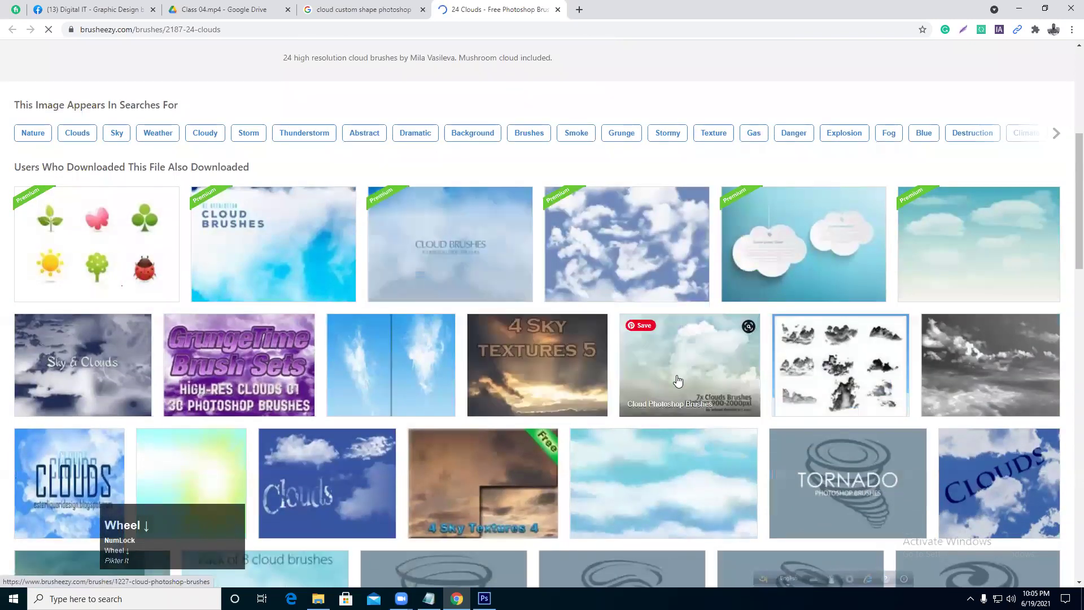
pyautogui.scroll(-3, 678, 380)
pyautogui.scroll(6, 678, 378)
pyautogui.scroll(3, 648, 366)
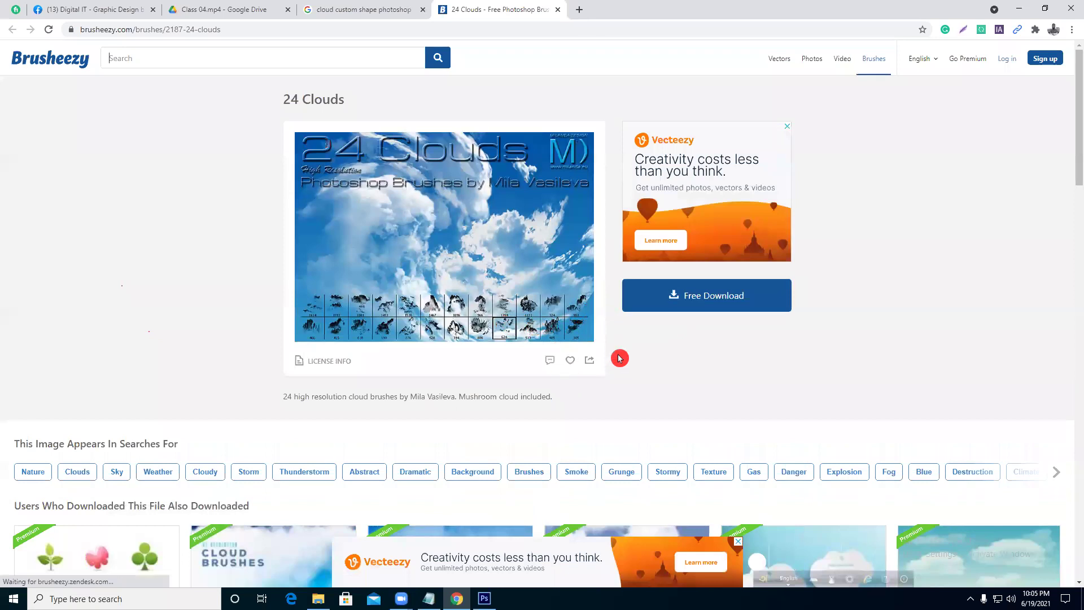
pyautogui.scroll(1, 674, 307)
# - Return to the web results and open the PSDDude cloud shapes page and the Brushez "40 Free Photoshop Shapes" page in new tabs
pyautogui.click(381, 9)
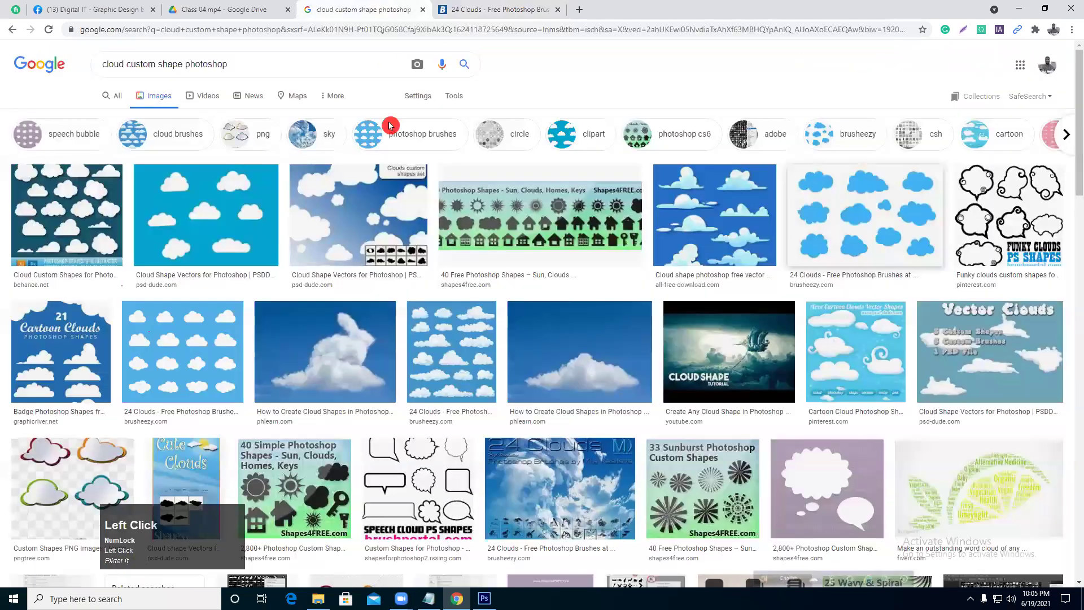
pyautogui.click(124, 98)
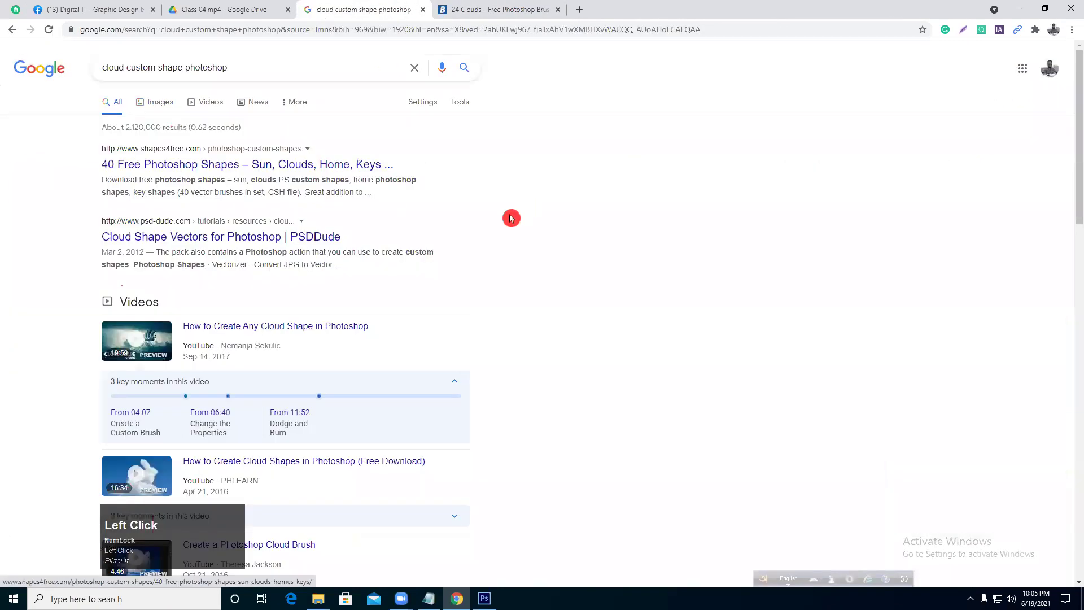
pyautogui.rightClick(277, 242)
pyautogui.click(299, 247)
pyautogui.scroll(-8, 243, 217)
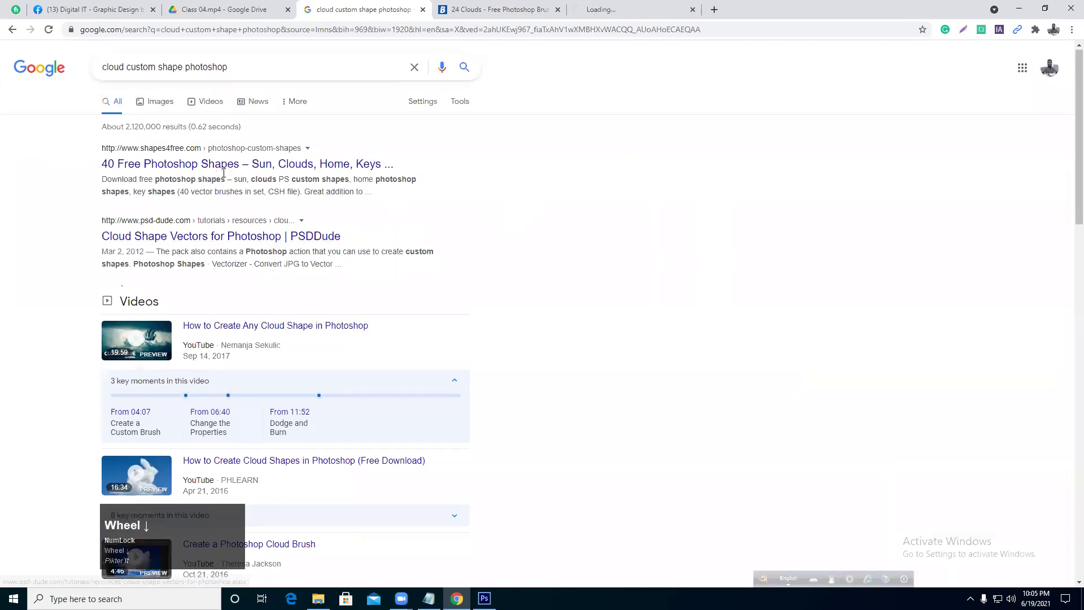
pyautogui.scroll(-1, 491, 283)
pyautogui.rightClick(301, 177)
pyautogui.click(340, 188)
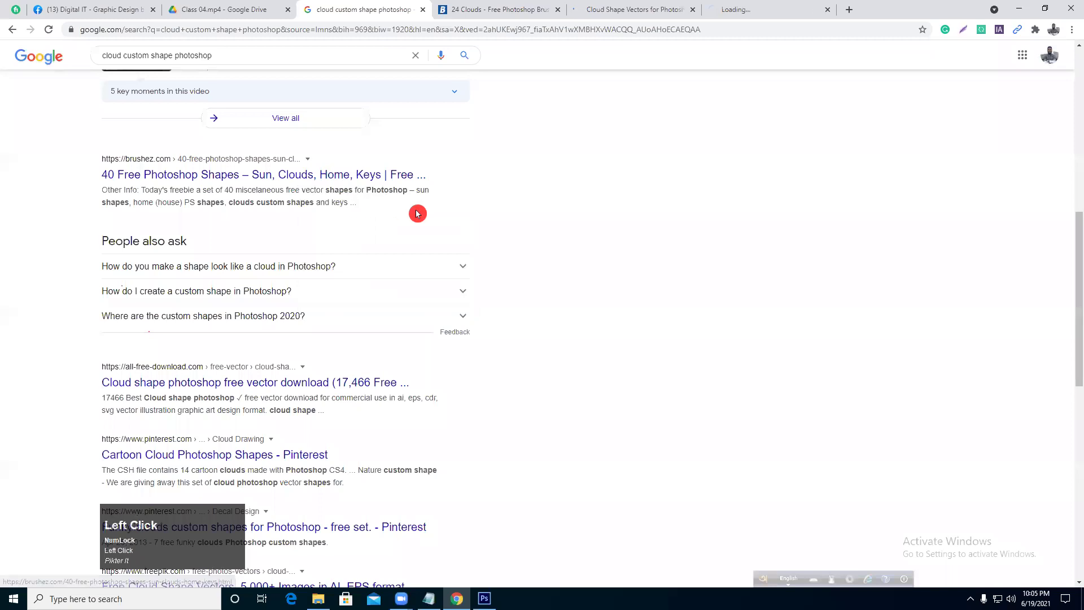
pyautogui.scroll(-4, 488, 202)
pyautogui.click(564, 160)
pyautogui.click(761, 9)
# - Examine the cloud shape sets listed on the PSDDude "Cloud Shape Vectors For Photoshop" page
pyautogui.click(626, 10)
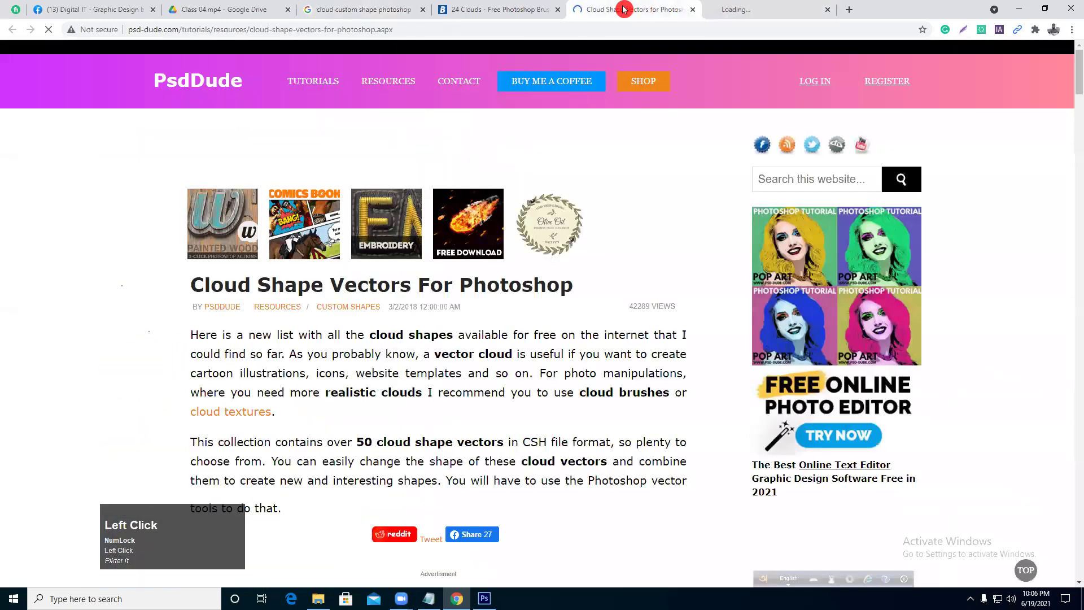
pyautogui.scroll(-3, 665, 188)
pyautogui.scroll(-10, 666, 189)
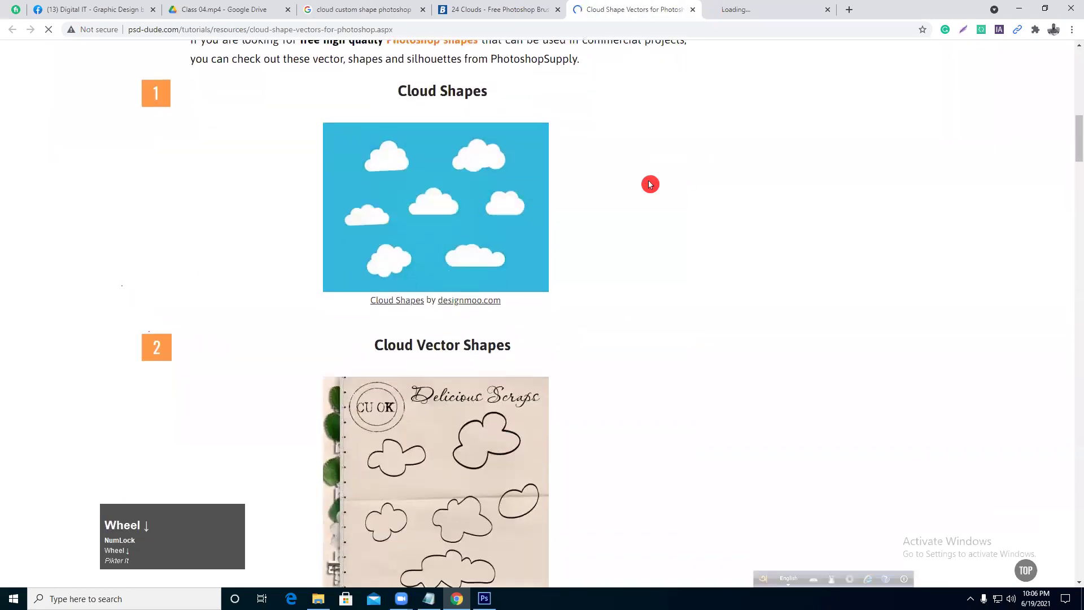
pyautogui.scroll(-12, 472, 250)
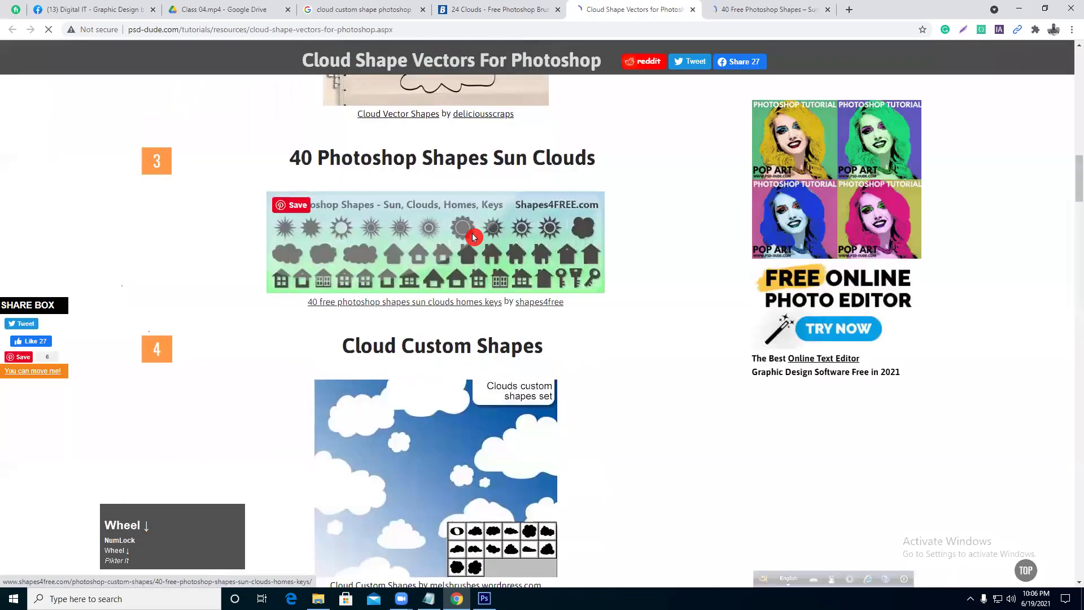
pyautogui.scroll(-8, 473, 238)
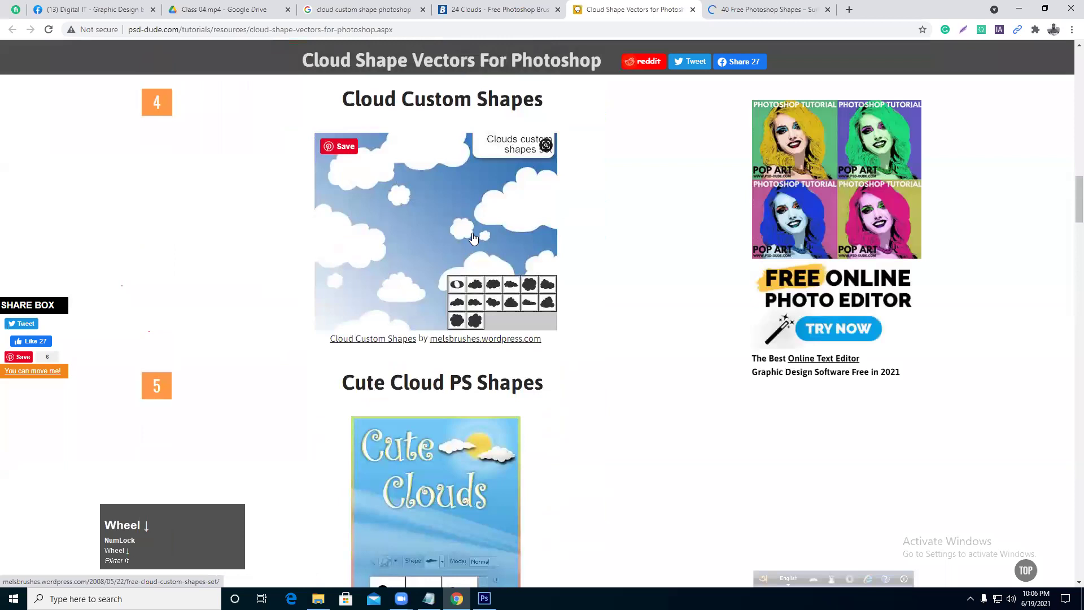
pyautogui.scroll(-5, 474, 238)
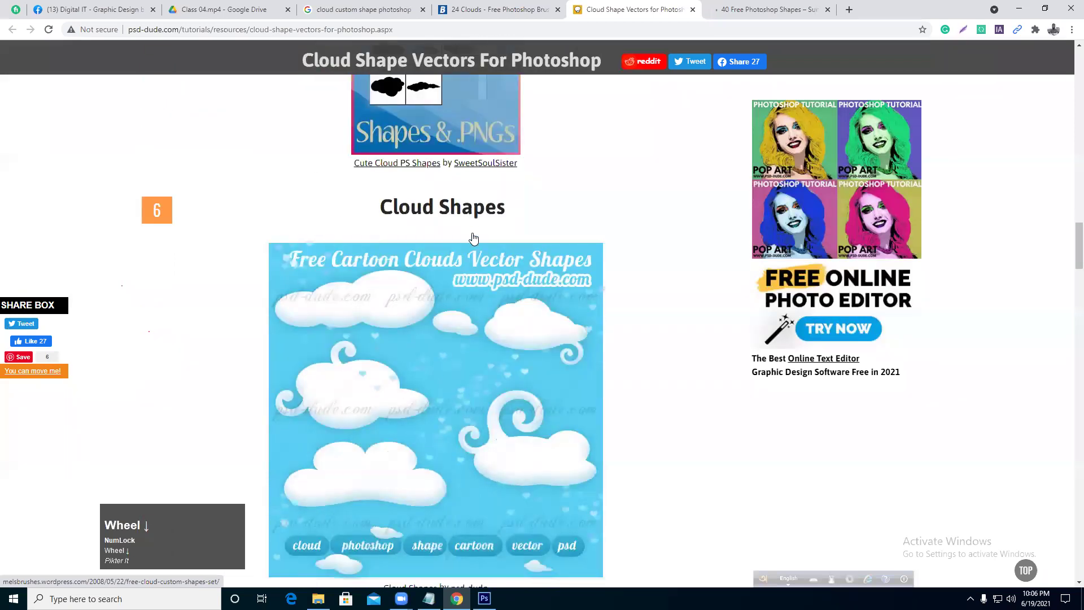
pyautogui.scroll(-12, 635, 275)
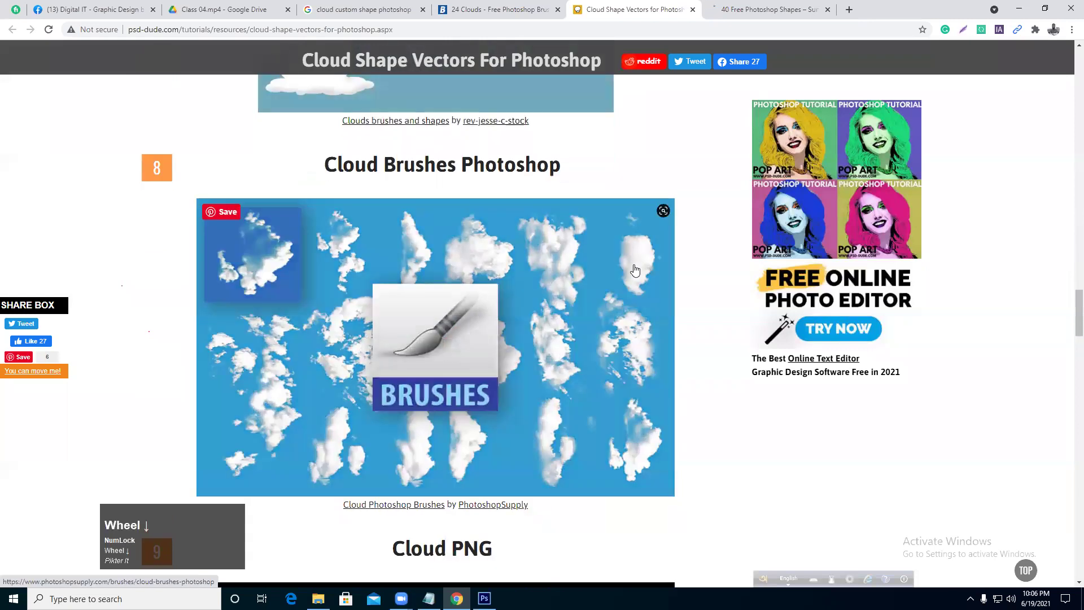
pyautogui.scroll(7, 635, 270)
# - Download Shapes4FREE-40-sun-clouds-homes-keys as a ZIP archive from the Brushez page to the Desktop
pyautogui.click(713, 9)
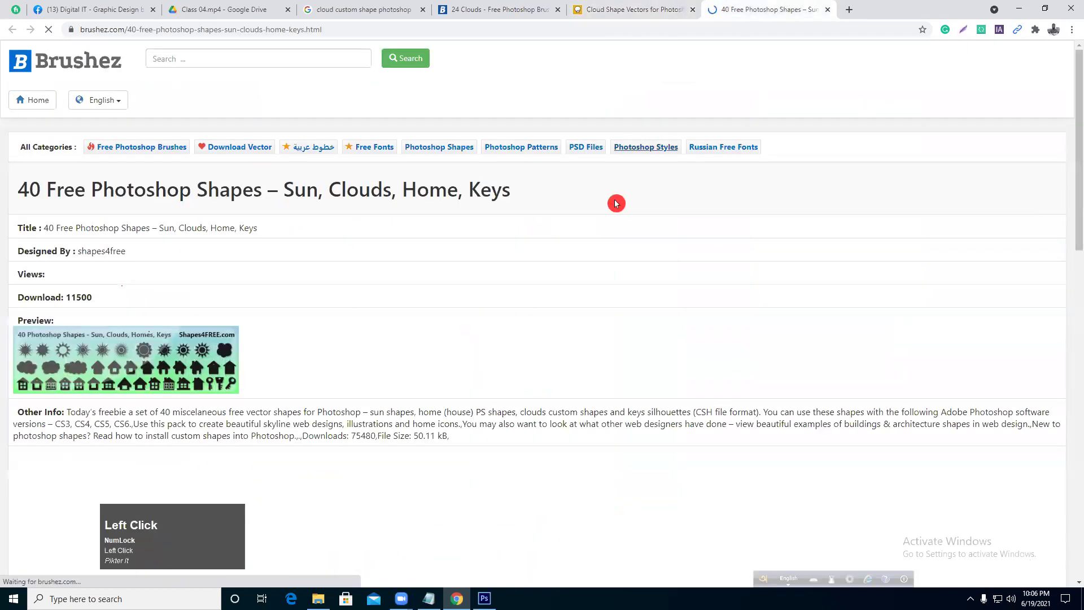
pyautogui.scroll(-1, 511, 225)
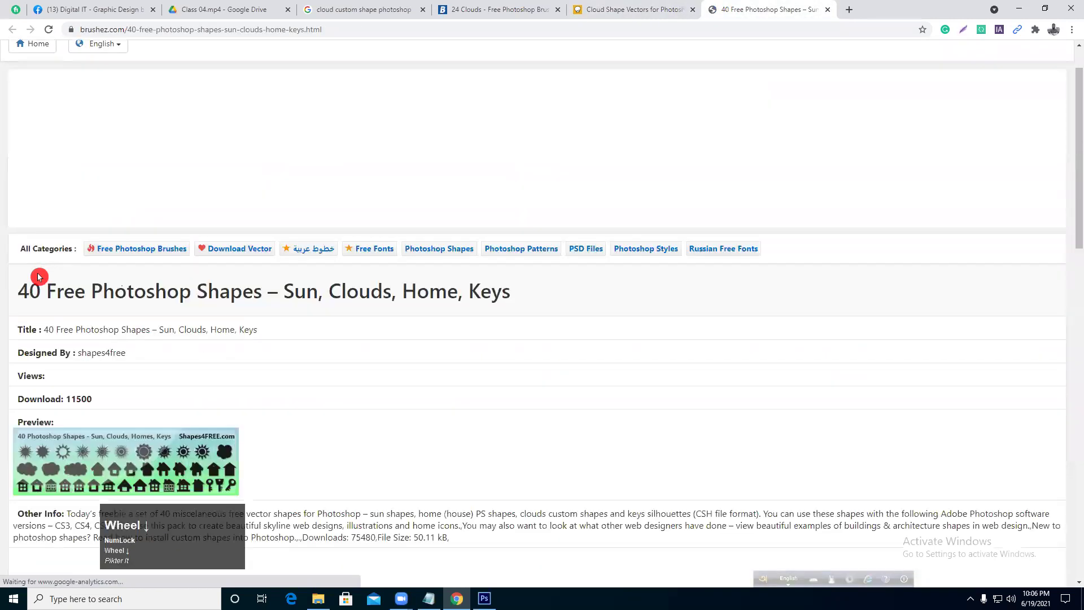
pyautogui.scroll(-2, 154, 404)
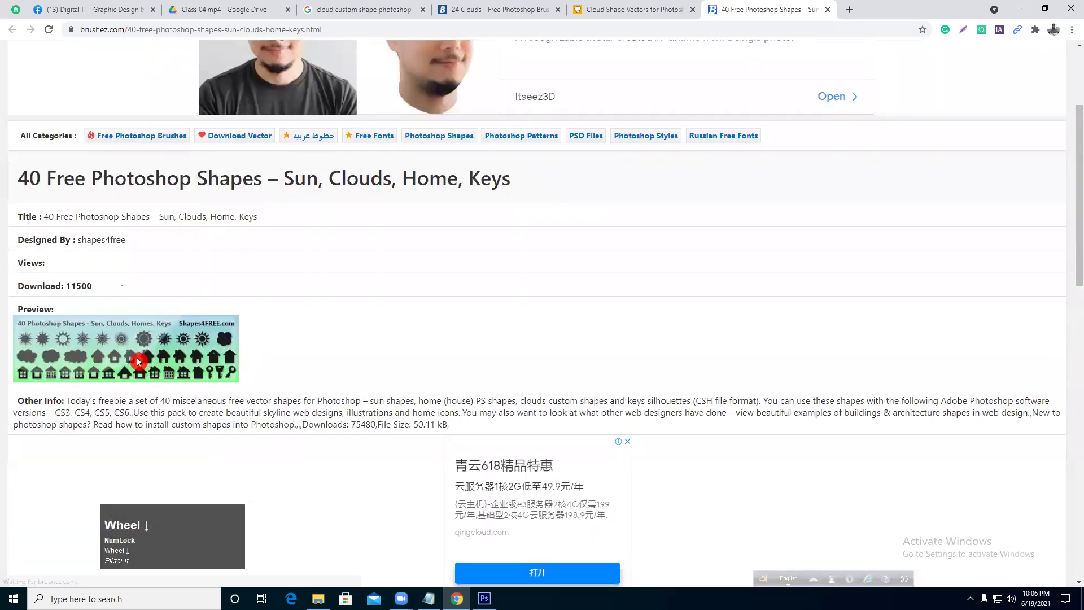
pyautogui.scroll(-1, 266, 382)
pyautogui.scroll(-7, 266, 382)
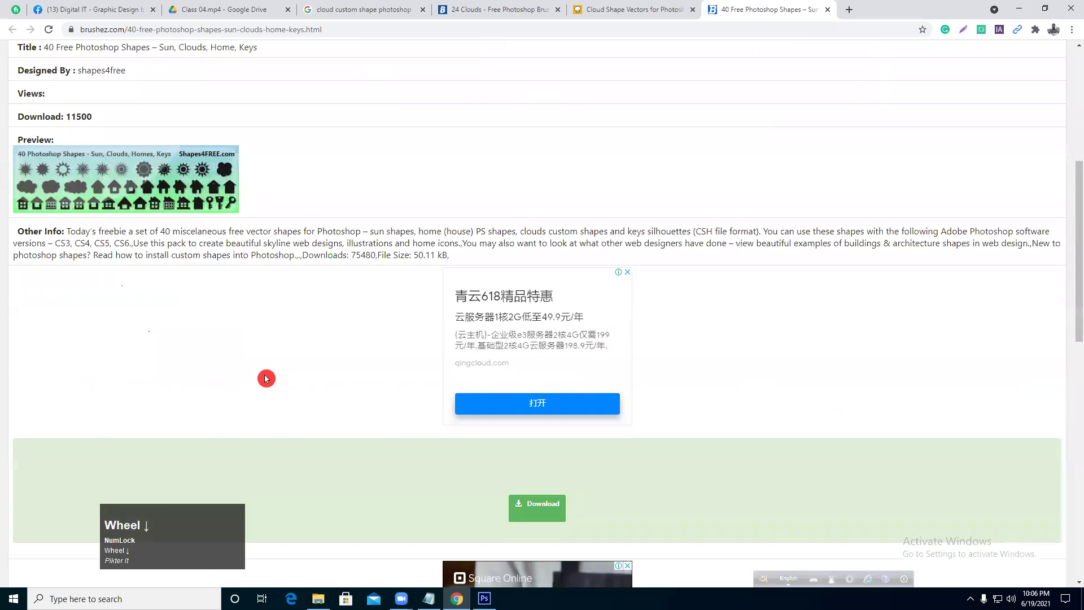
pyautogui.click(533, 285)
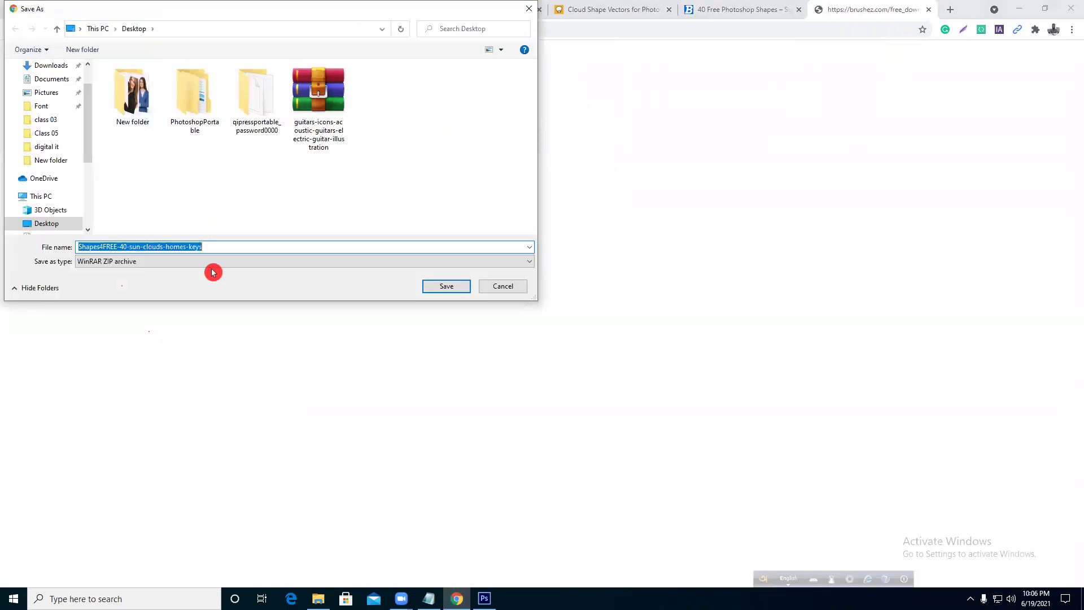
pyautogui.click(437, 286)
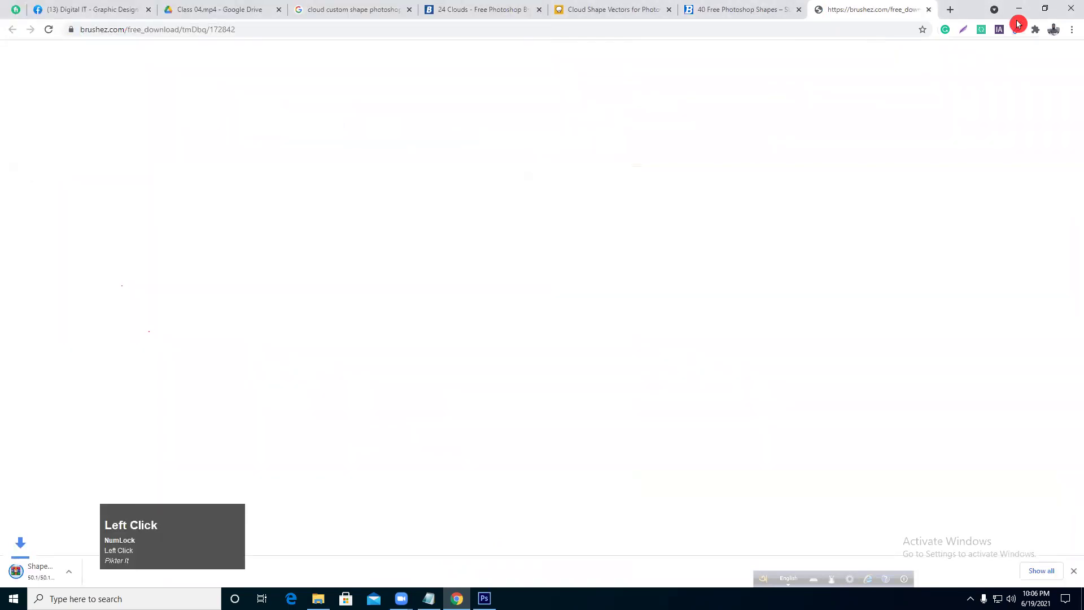
# - Go to the desktop, move the downloaded Shapes4FREE archive to an empty area, and extract it into its own folder
pyautogui.click(1020, 10)
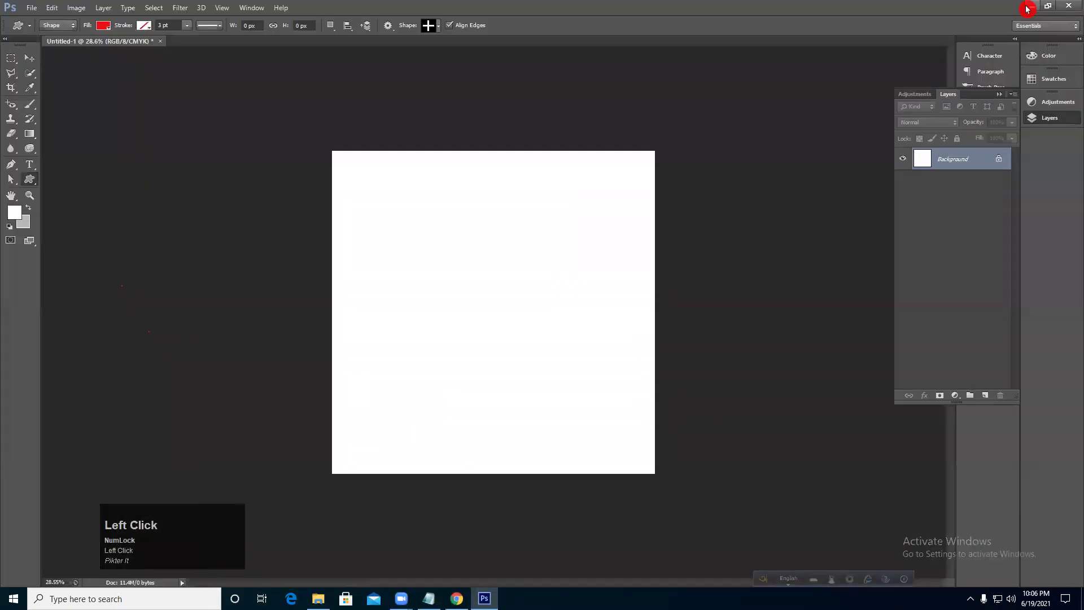
pyautogui.click(1026, 8)
pyautogui.click(1025, 9)
pyautogui.moveTo(64, 421); pyautogui.dragTo(585, 75)
pyautogui.rightClick(586, 76)
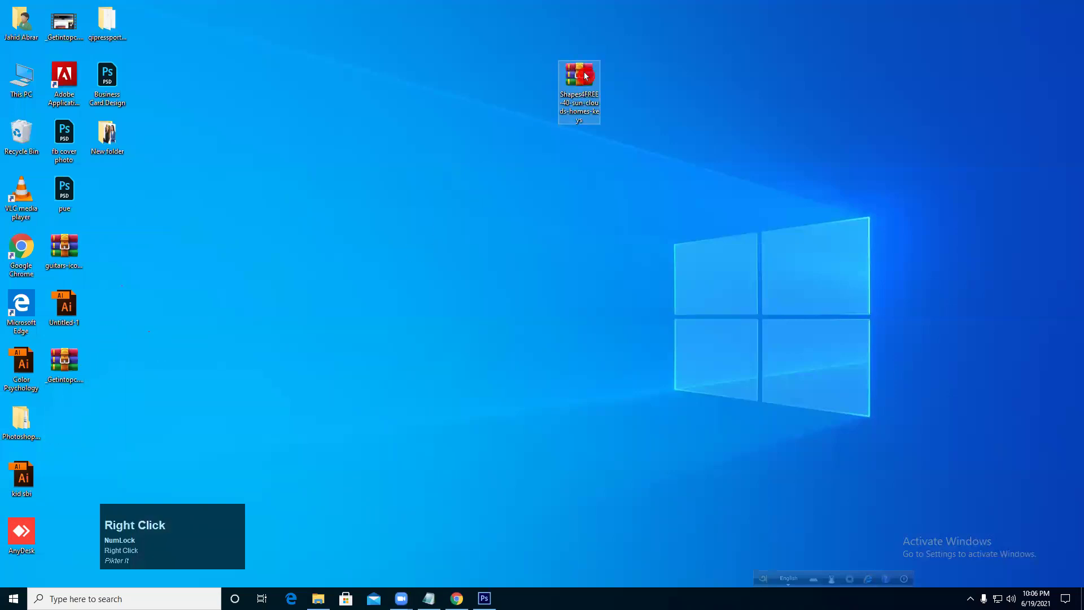
pyautogui.click(635, 146)
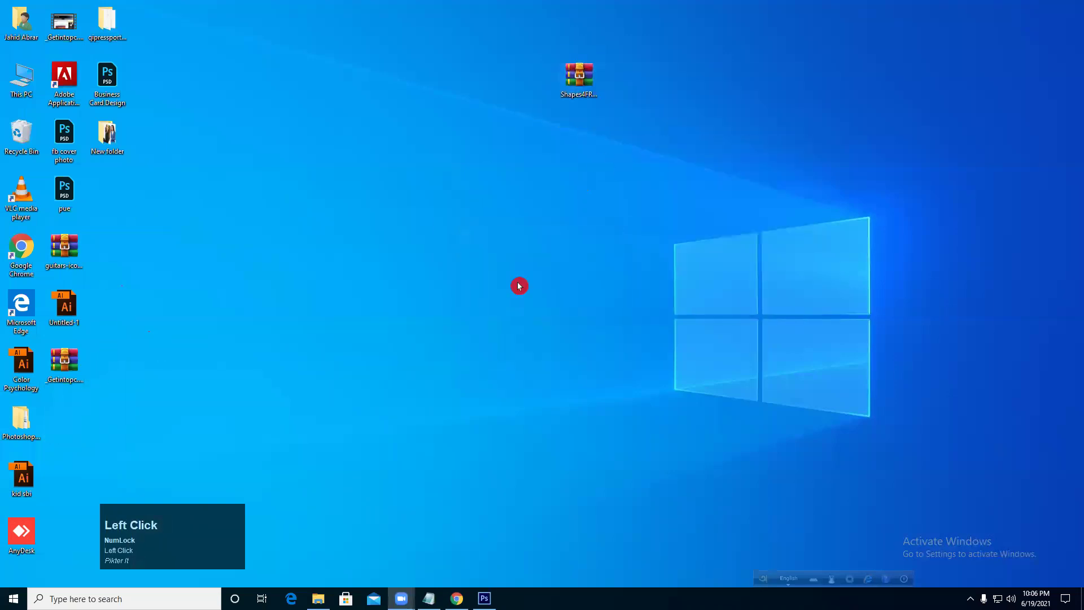
# - Move the extracted folder to an empty area of the desktop and open its 40-sun-clouds-homes-keys subfolder
pyautogui.moveTo(66, 422); pyautogui.dragTo(370, 188)
pyautogui.doubleClick(370, 189)
pyautogui.doubleClick(197, 74)
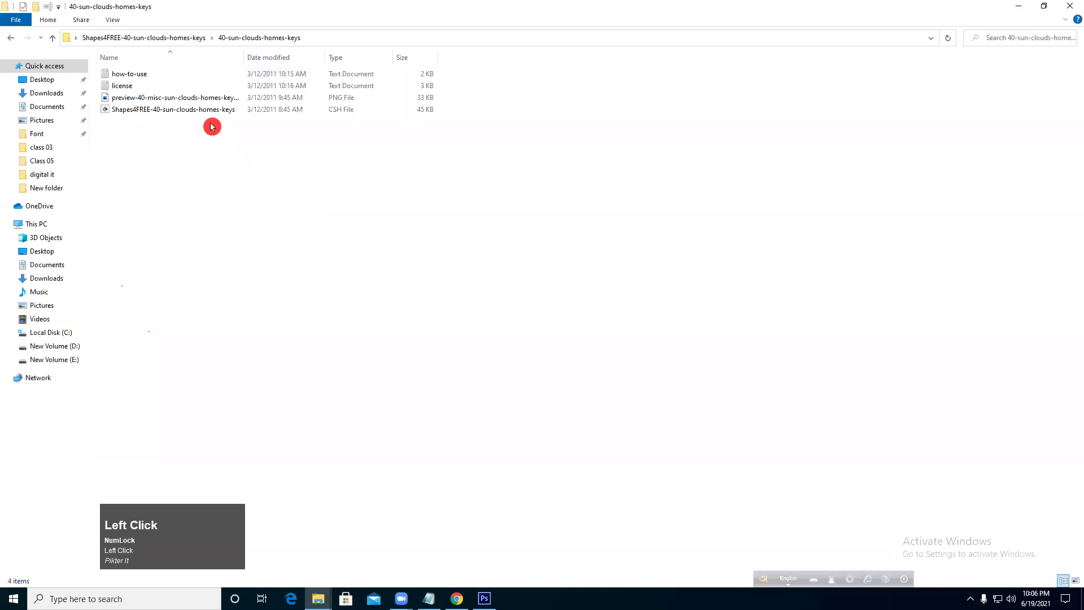
# - Locate the CSH shapes file and view the pack's preview PNG, closing the image when done
pyautogui.click(193, 111)
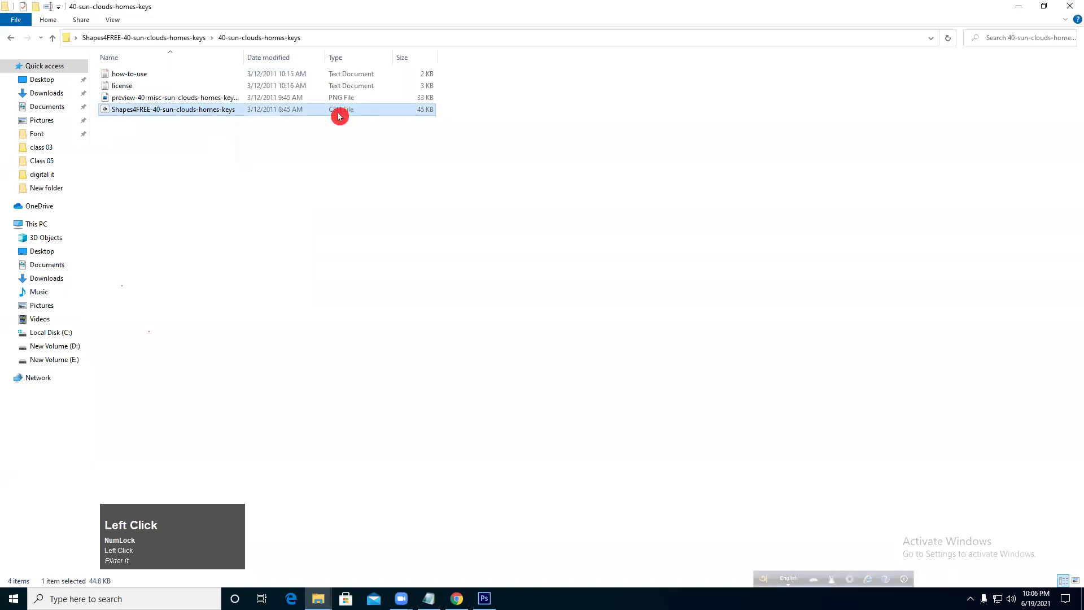
pyautogui.doubleClick(186, 97)
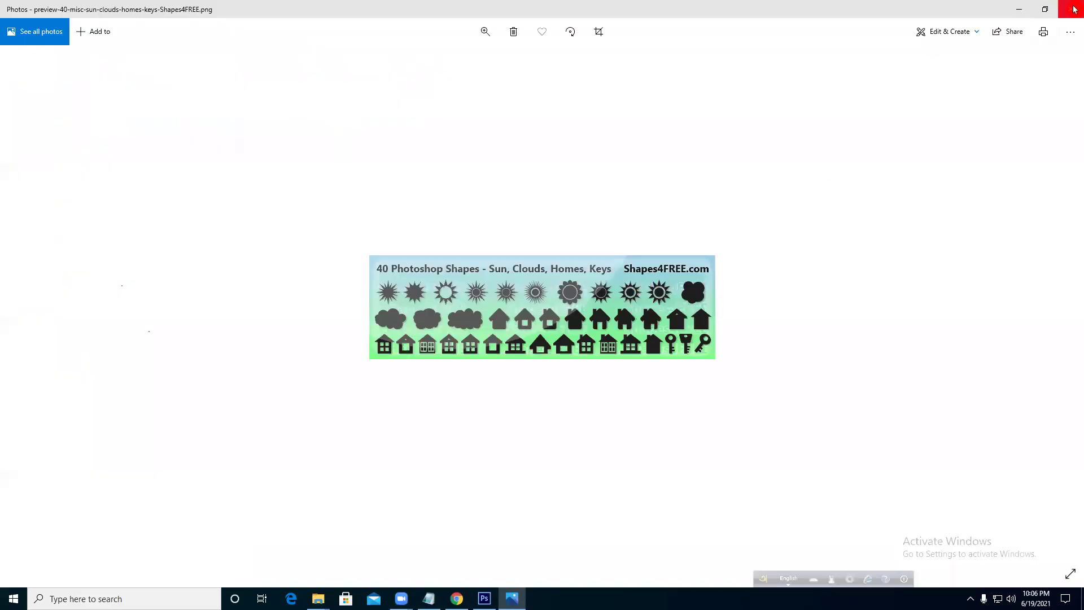
pyautogui.click(1073, 9)
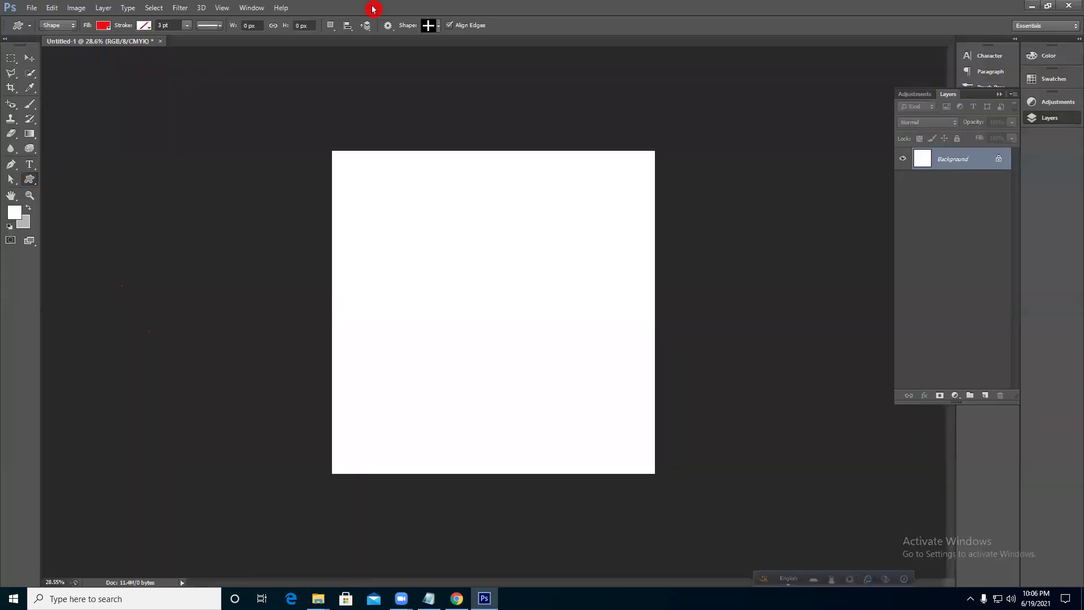
# - Load the Shapes4FREE-40-sun-clouds-homes-keys CSH file from its 40-sun-clouds-homes-keys folder on the Desktop into the custom shape library
pyautogui.click(439, 27)
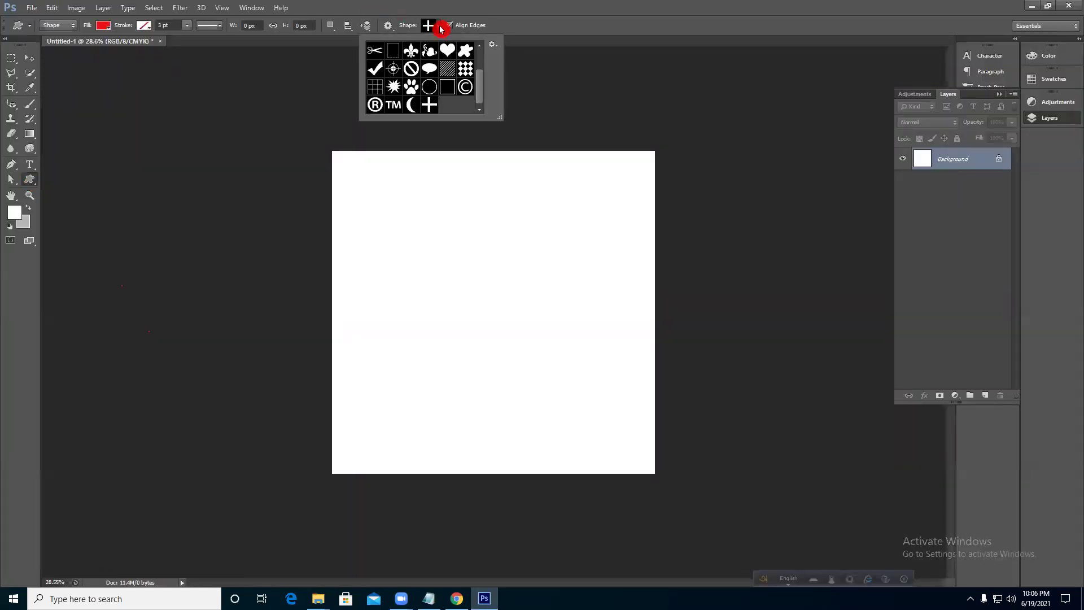
pyautogui.click(492, 45)
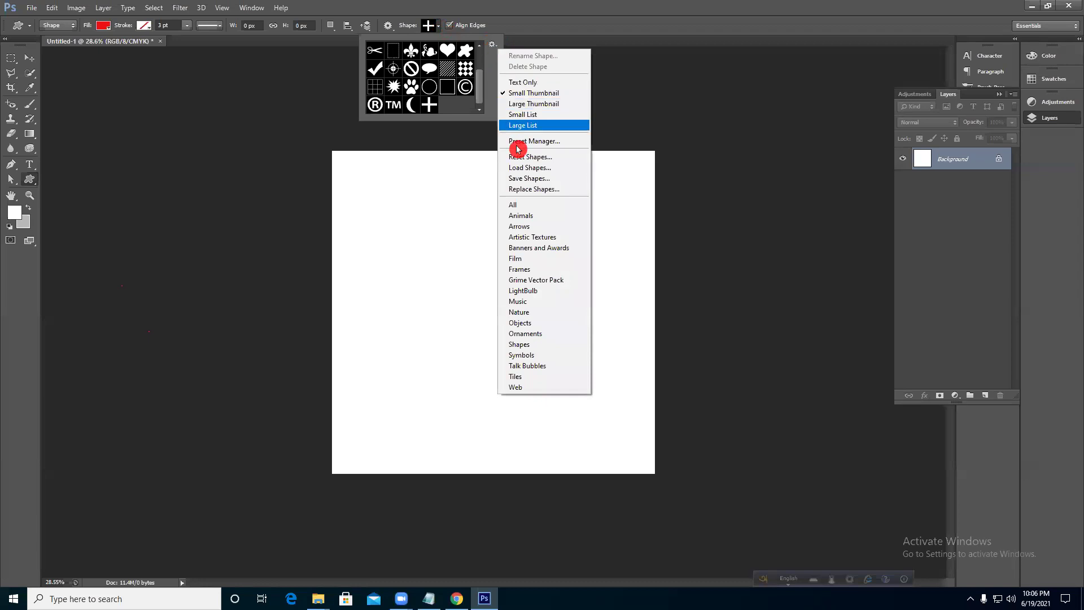
pyautogui.click(524, 169)
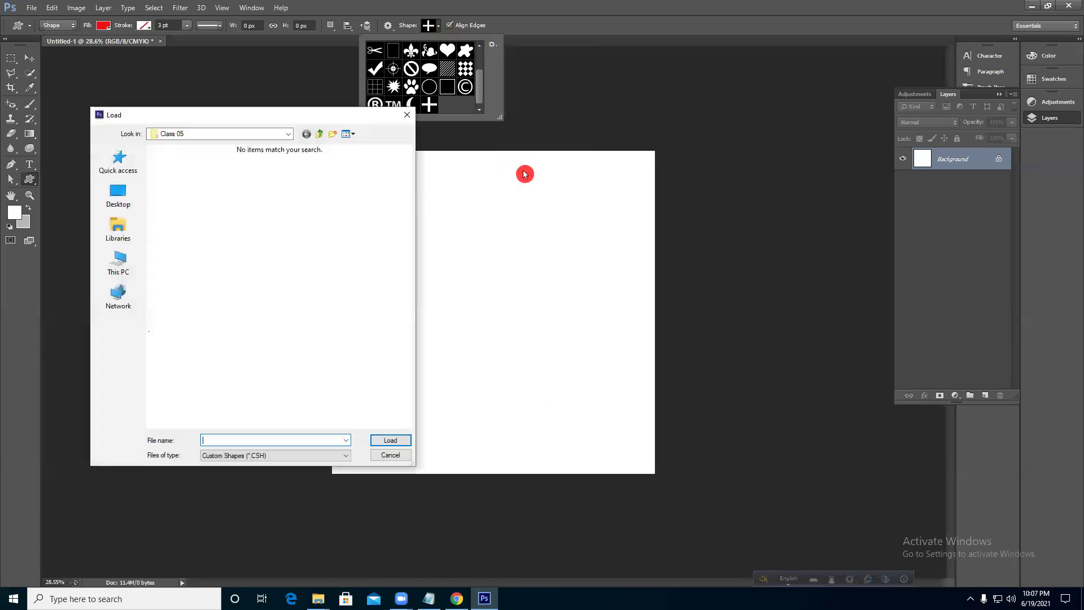
pyautogui.click(120, 199)
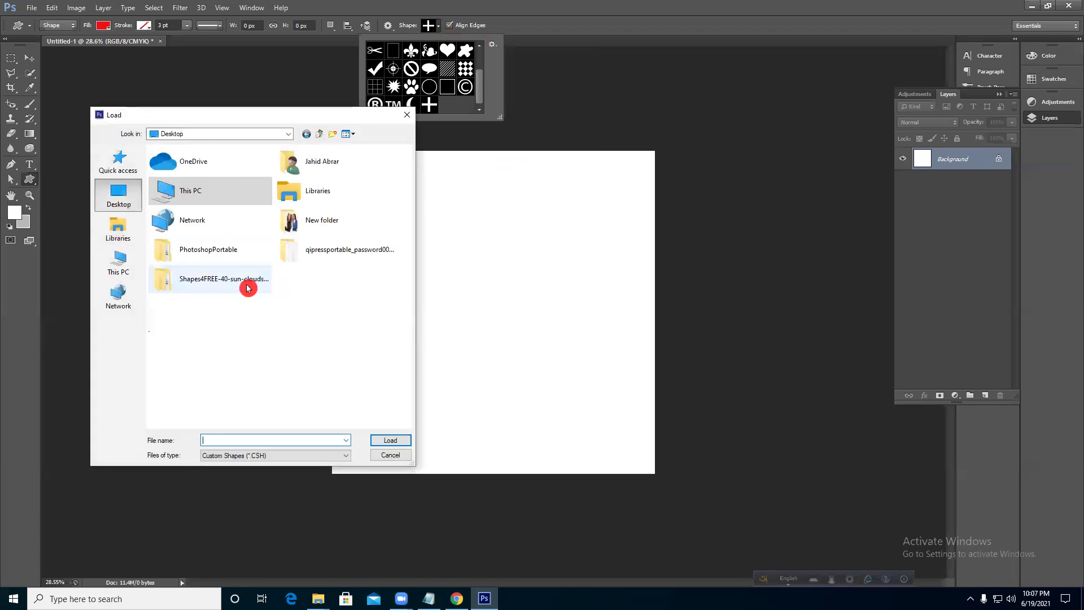
pyautogui.doubleClick(218, 283)
pyautogui.doubleClick(197, 164)
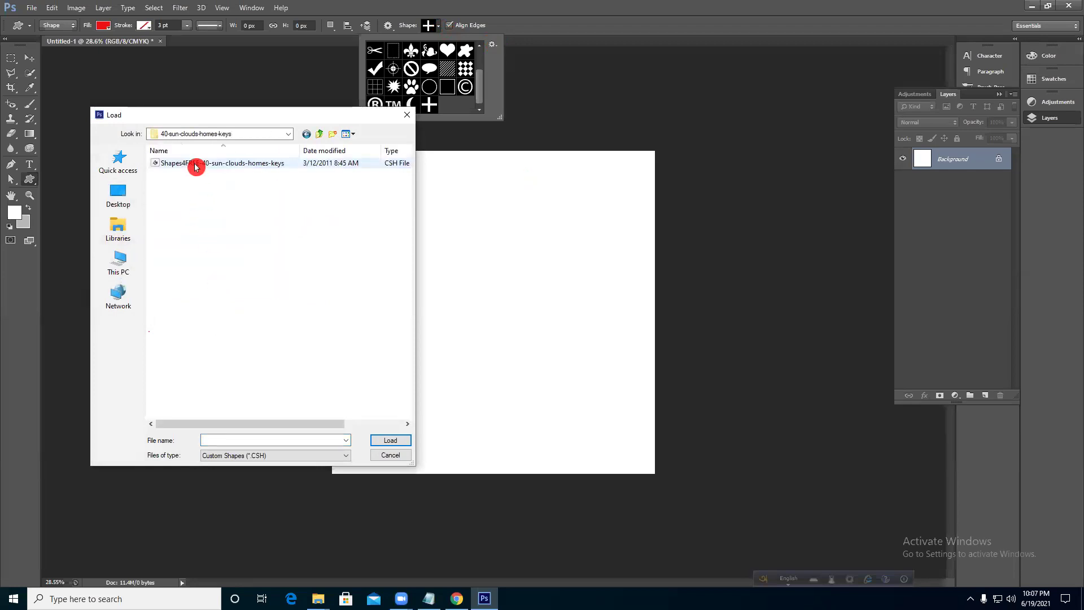
pyautogui.click(195, 164)
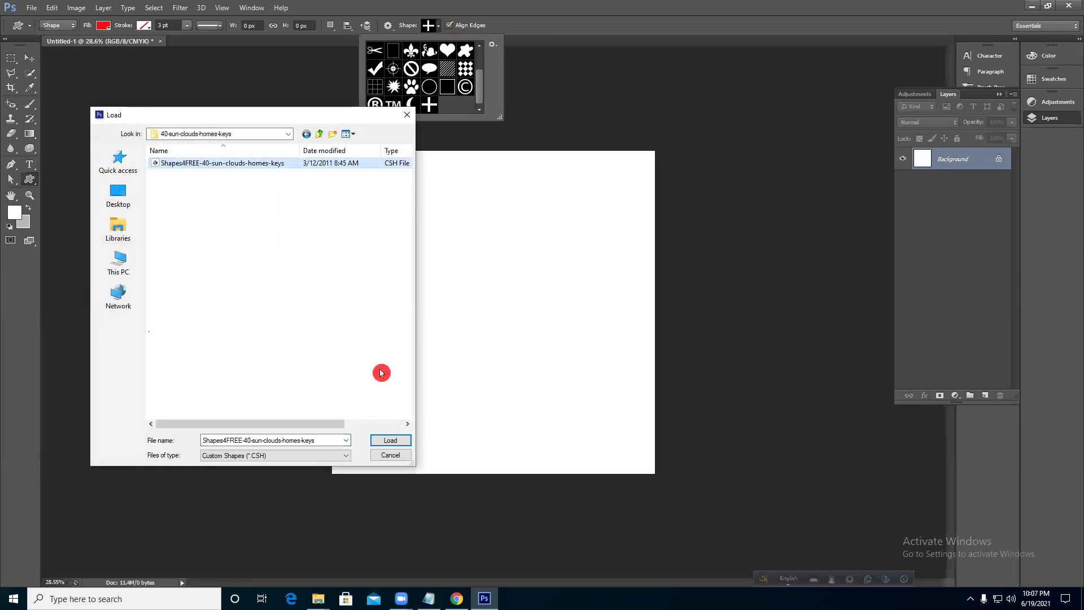
pyautogui.click(390, 440)
# - Draw a red cloud about 1255 by 840 px from the loaded shapes and reposition it in the upper half of the canvas
pyautogui.scroll(-5, 484, 86)
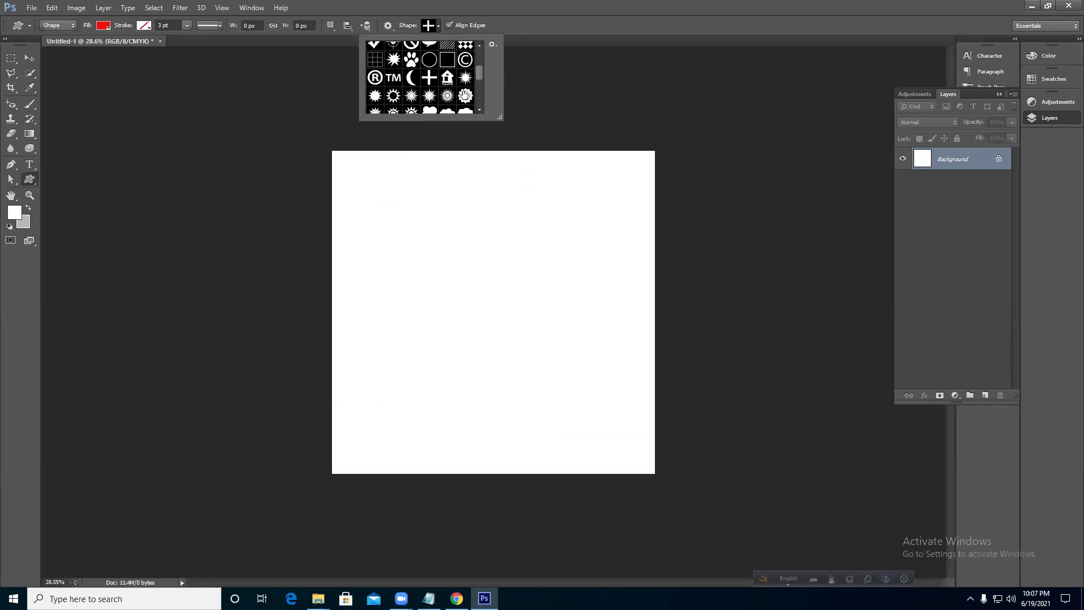
pyautogui.click(447, 70)
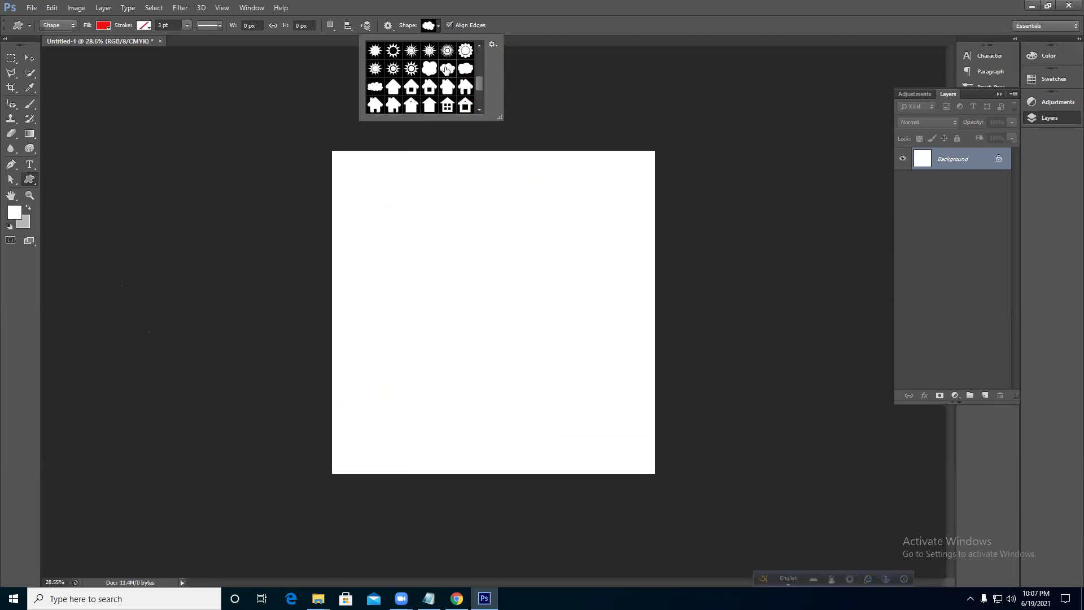
pyautogui.moveTo(390, 198); pyautogui.dragTo(589, 334)
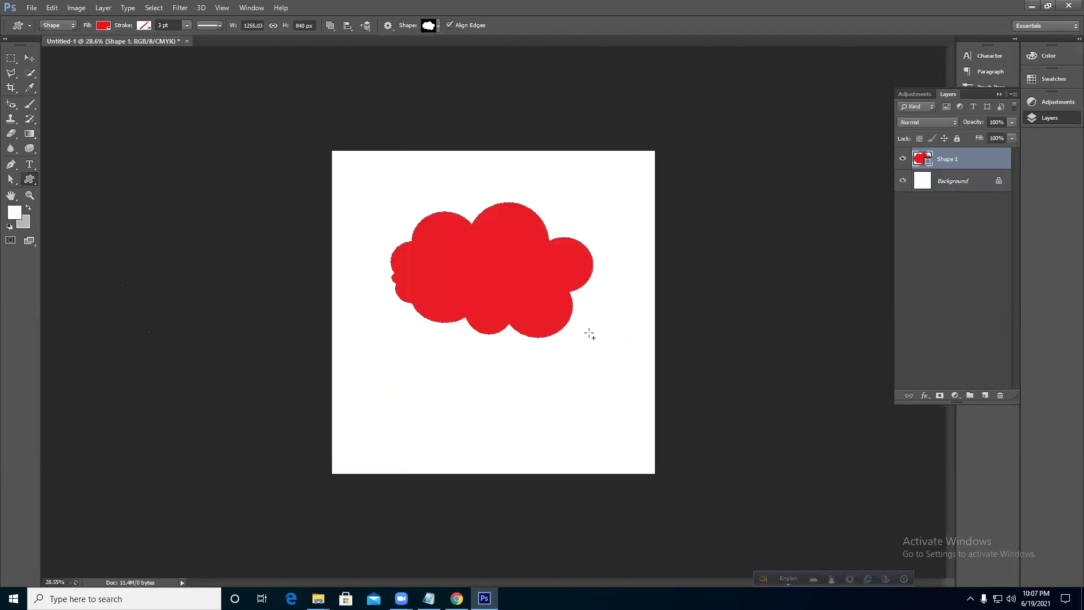
pyautogui.click(29, 58)
pyautogui.moveTo(505, 254); pyautogui.dragTo(508, 230)
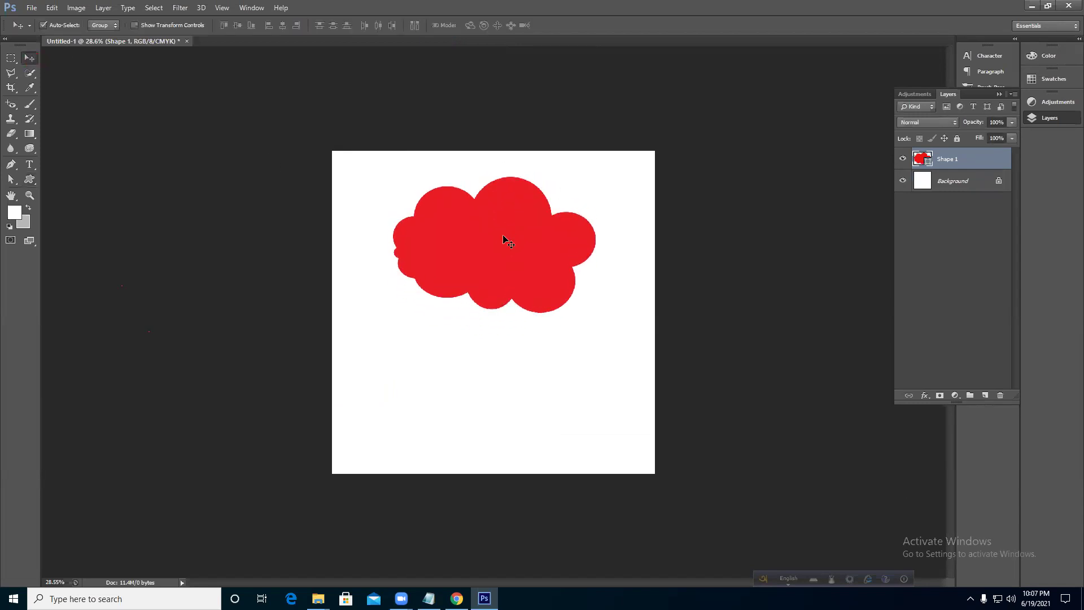
pyautogui.moveTo(545, 236); pyautogui.dragTo(528, 269)
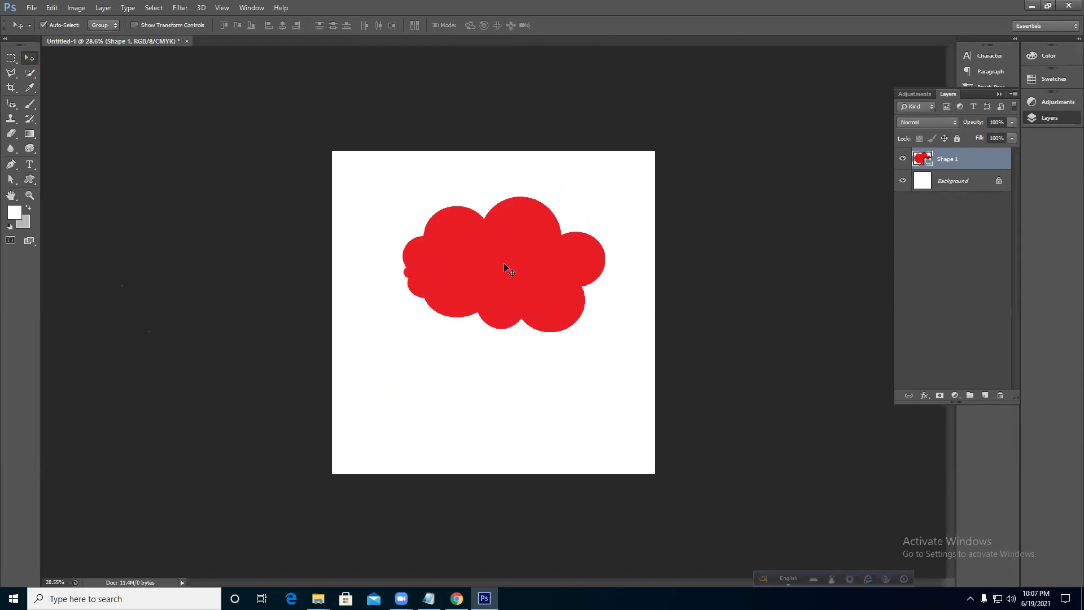
pyautogui.moveTo(502, 262); pyautogui.dragTo(490, 260)
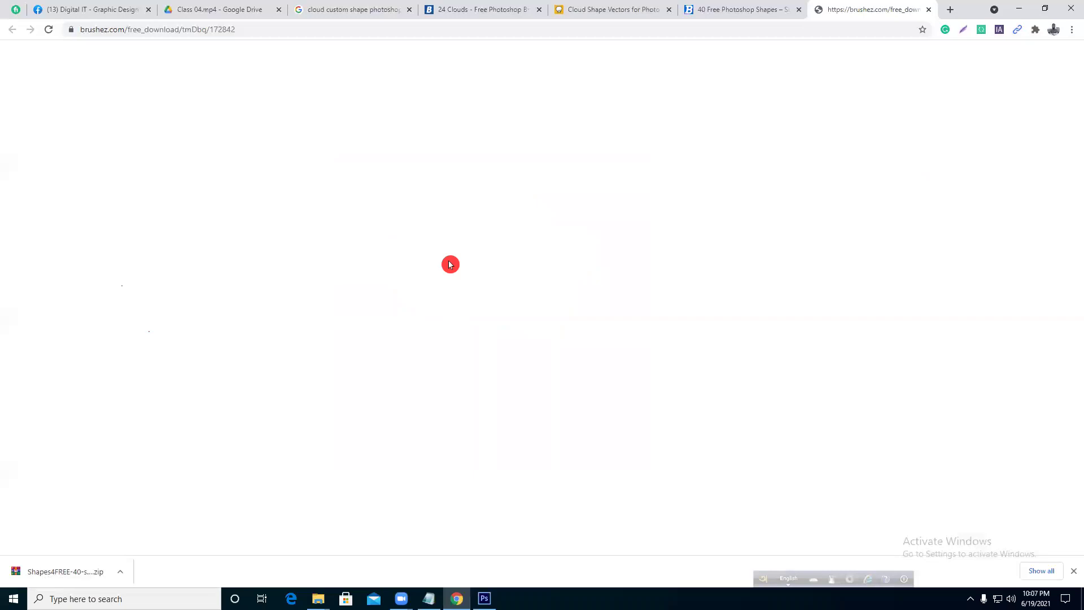
# - Switch to Chrome and run a Google image search for "custom shape photoshop"
pyautogui.click(418, 9)
pyautogui.click(130, 61)
pyautogui.doubleClick(124, 55)
pyautogui.press('BackSpace')
pyautogui.press('Return')
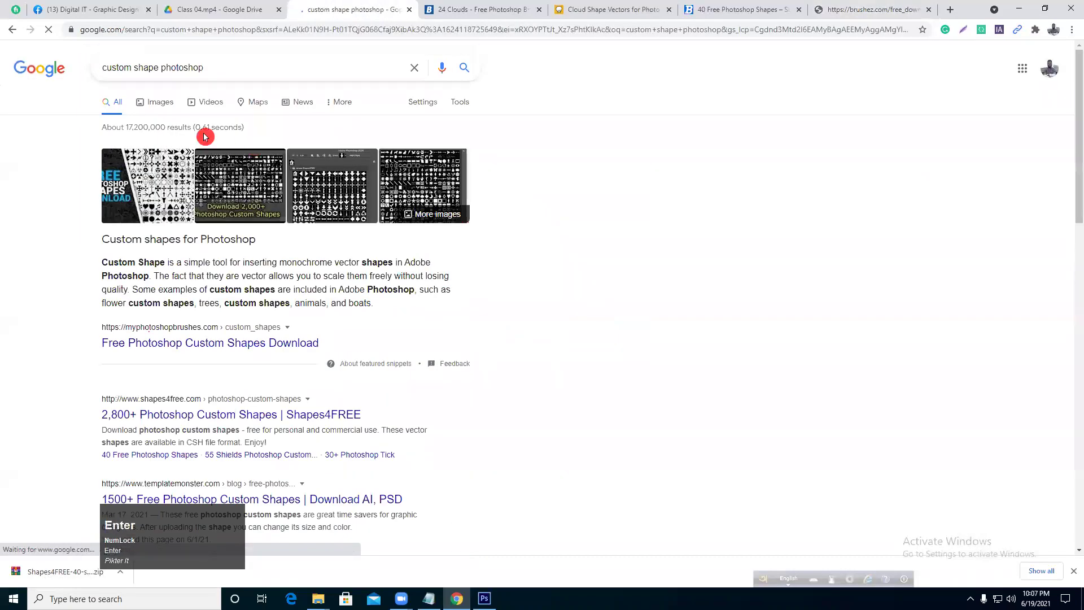
pyautogui.click(154, 102)
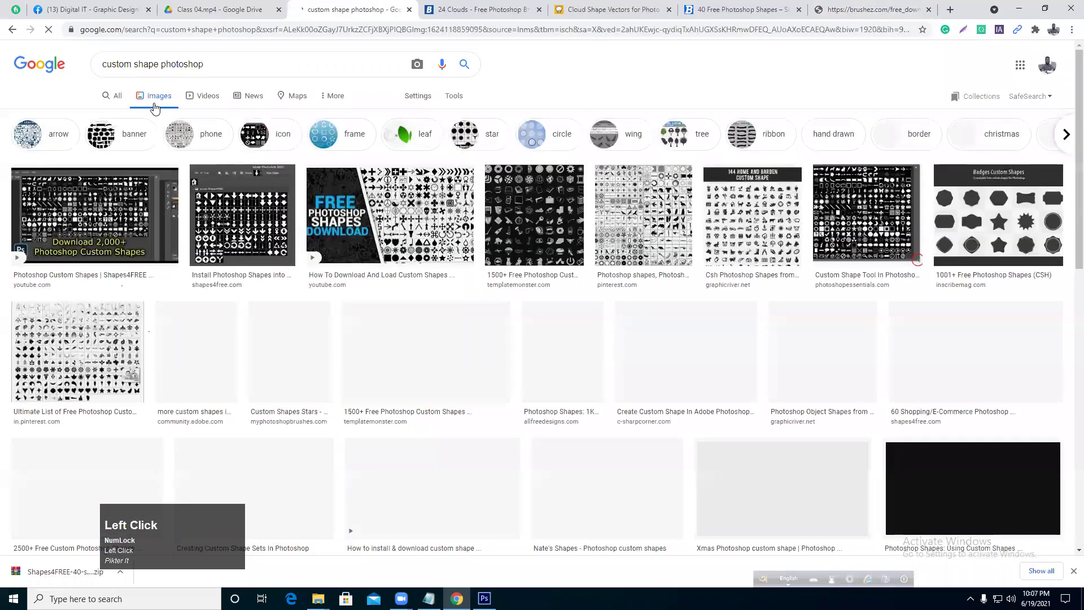
# - Browse the image results for the variety of free Photoshop custom shape packs, and return to Photoshop when done
pyautogui.scroll(-1, 666, 319)
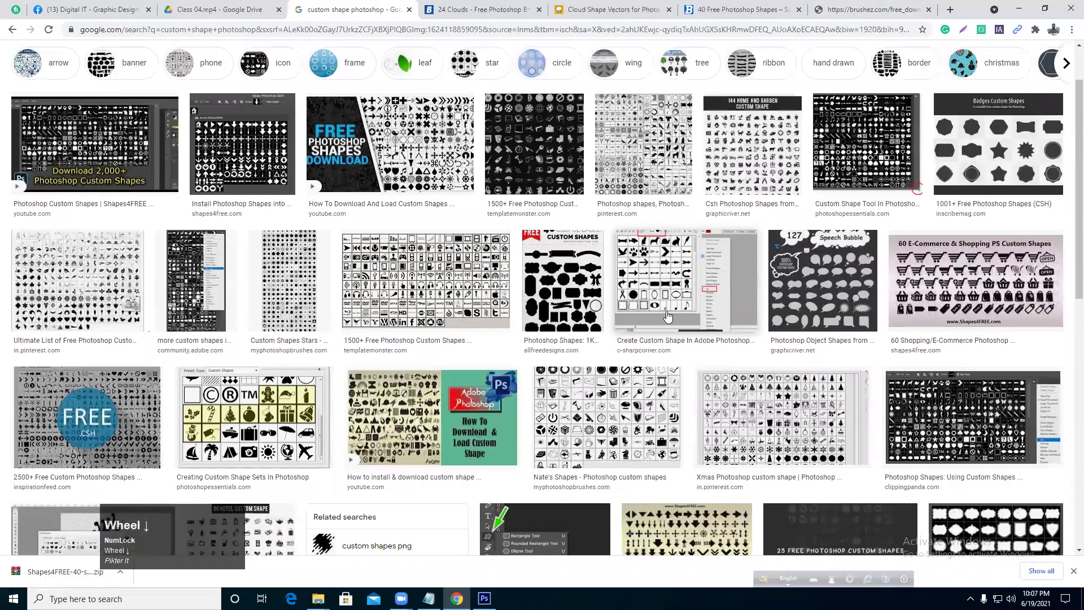
pyautogui.scroll(-1, 561, 258)
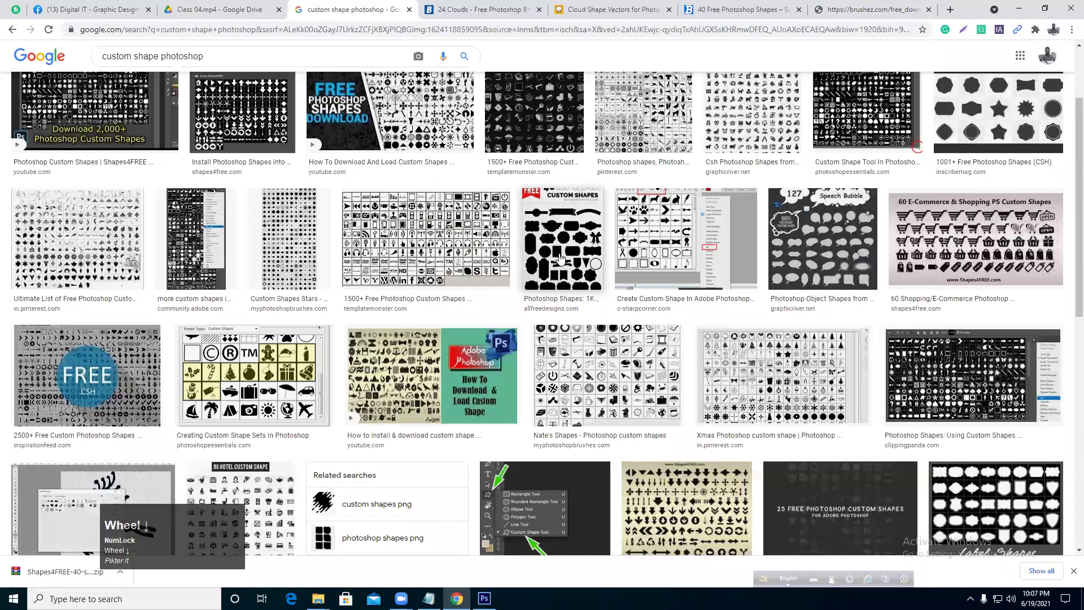
pyautogui.scroll(-4, 561, 258)
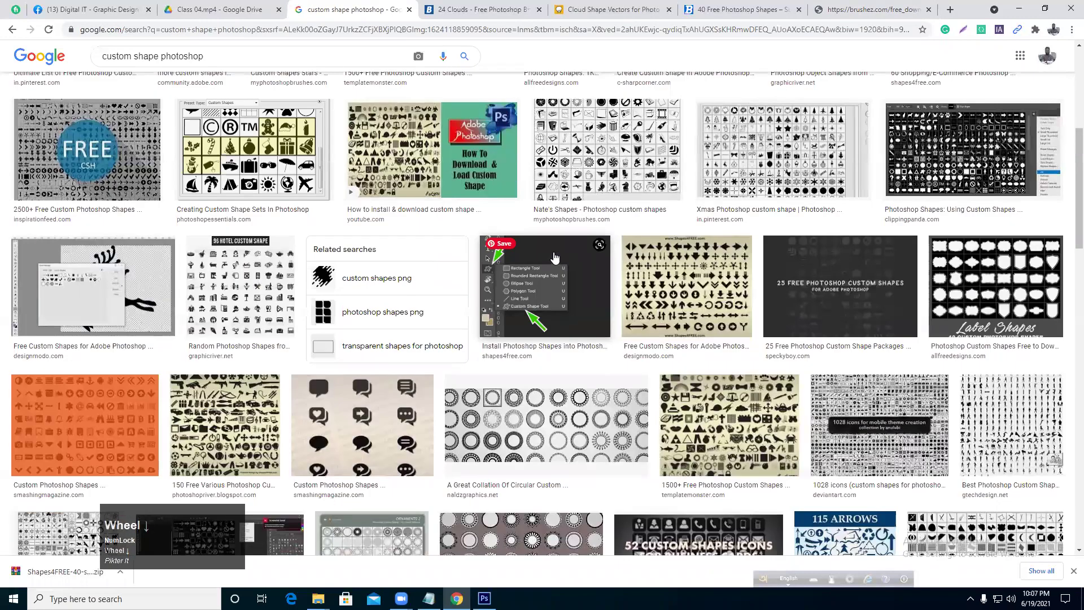
pyautogui.scroll(-3, 552, 258)
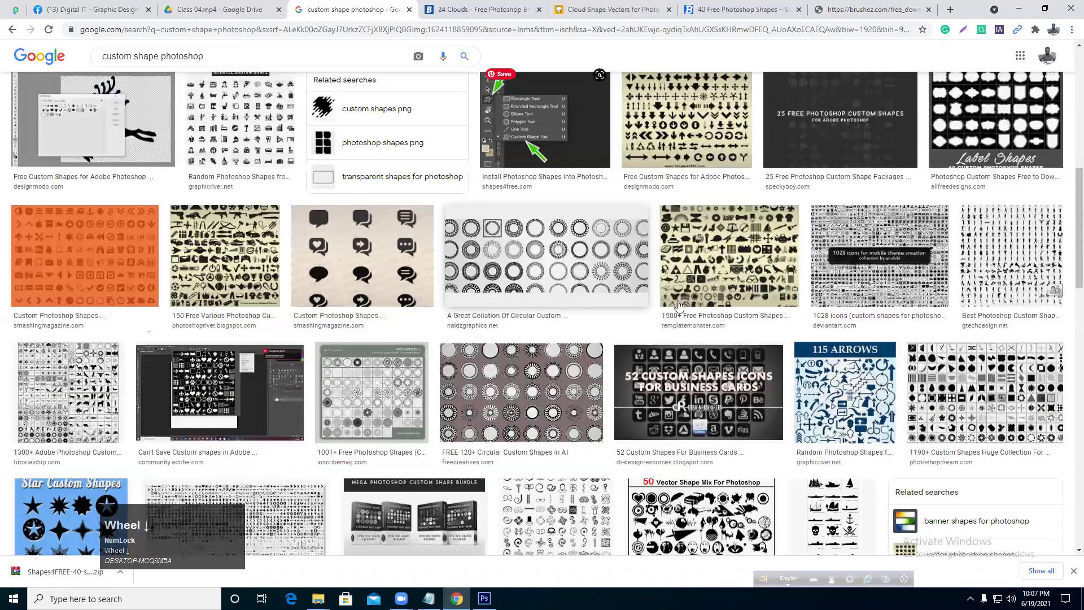
pyautogui.scroll(-2, 587, 314)
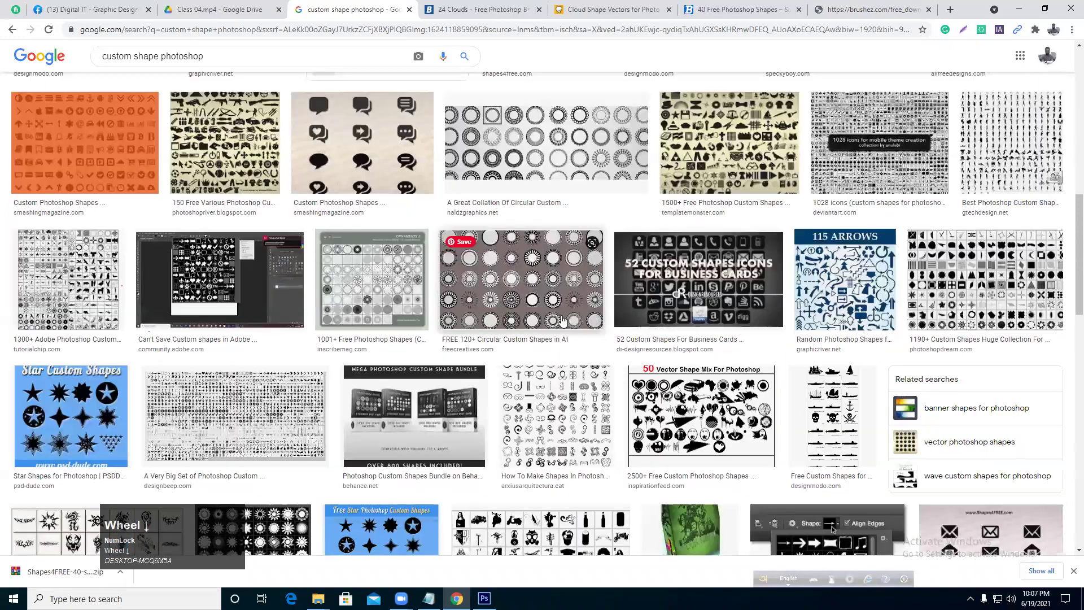
pyautogui.scroll(-3, 562, 314)
pyautogui.scroll(-2, 558, 314)
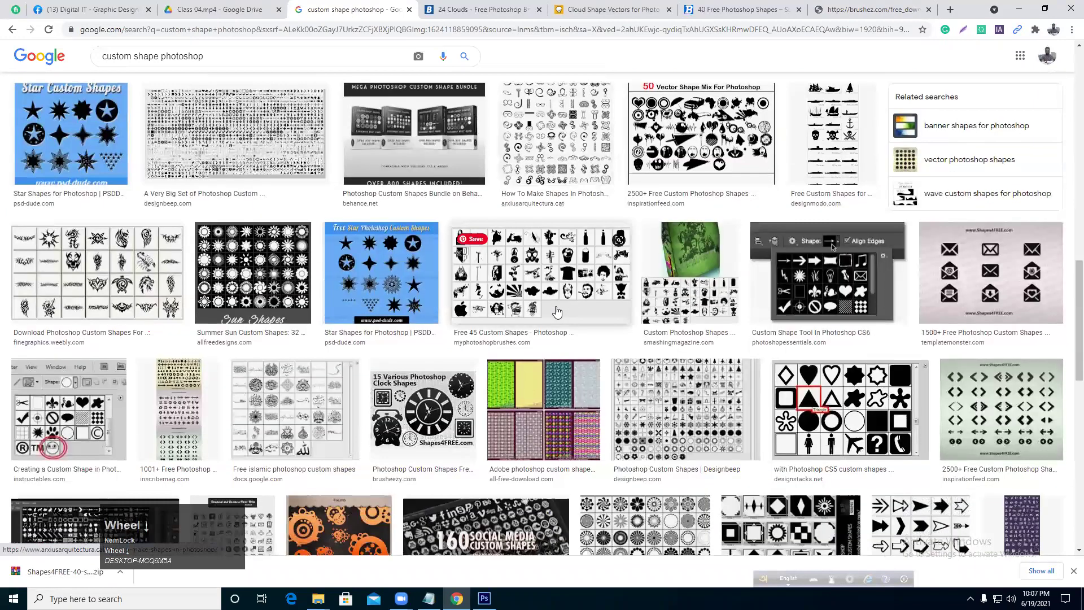
pyautogui.scroll(-4, 554, 306)
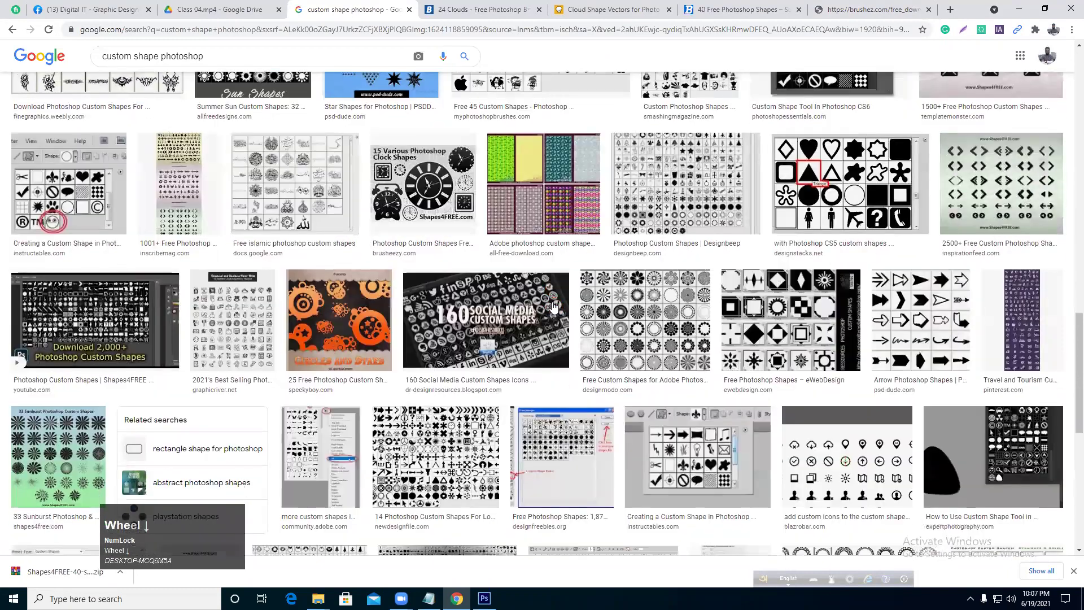
pyautogui.moveTo(554, 306)
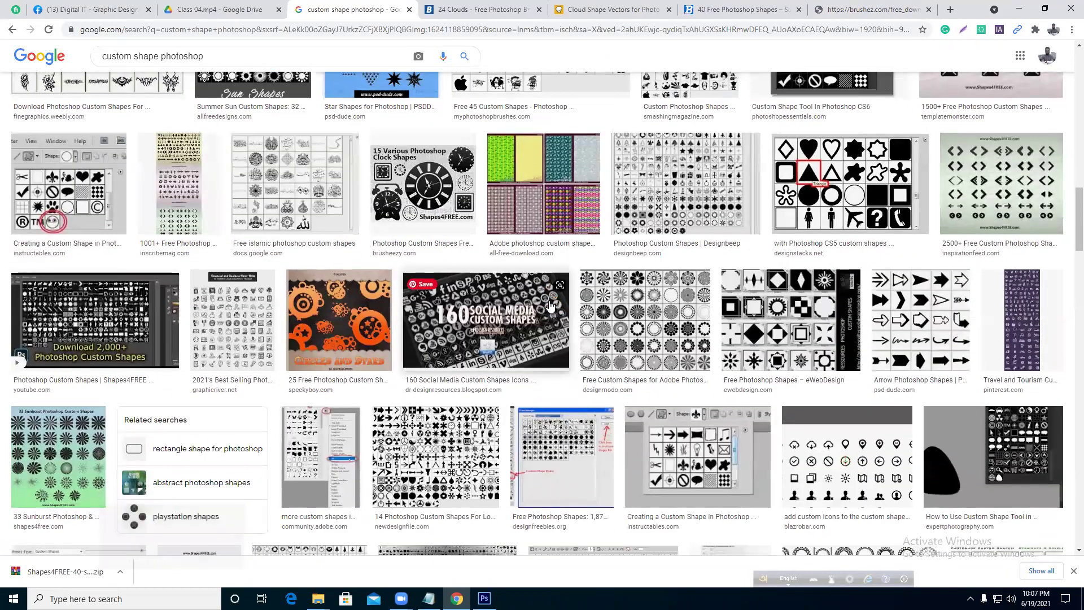
pyautogui.scroll(-5, 551, 305)
pyautogui.scroll(-3, 550, 306)
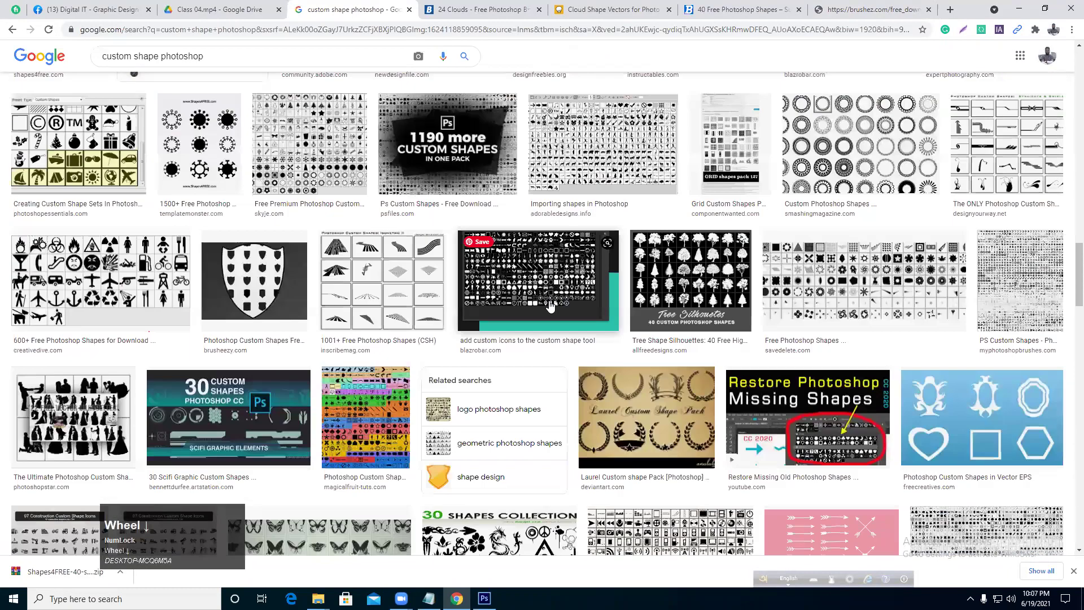
pyautogui.scroll(-8, 550, 305)
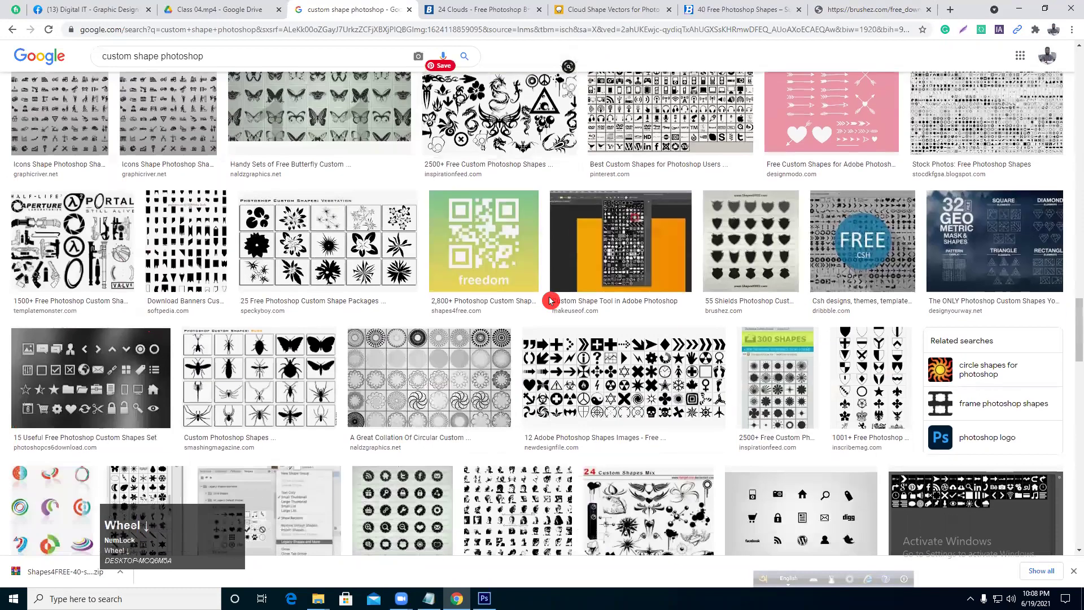
pyautogui.scroll(5, 551, 299)
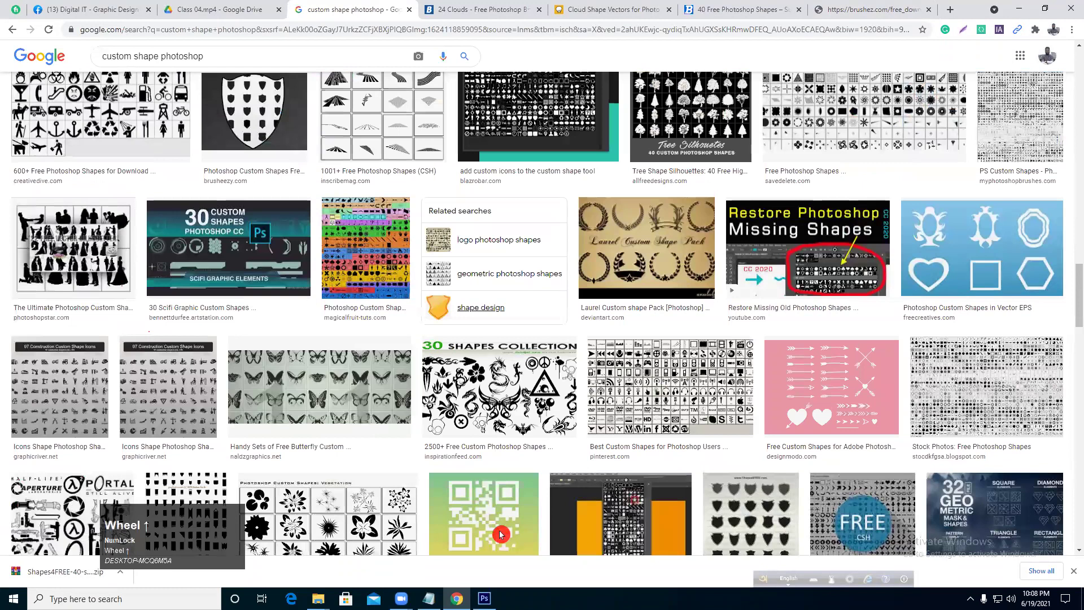
pyautogui.scroll(5, 497, 533)
pyautogui.click(484, 599)
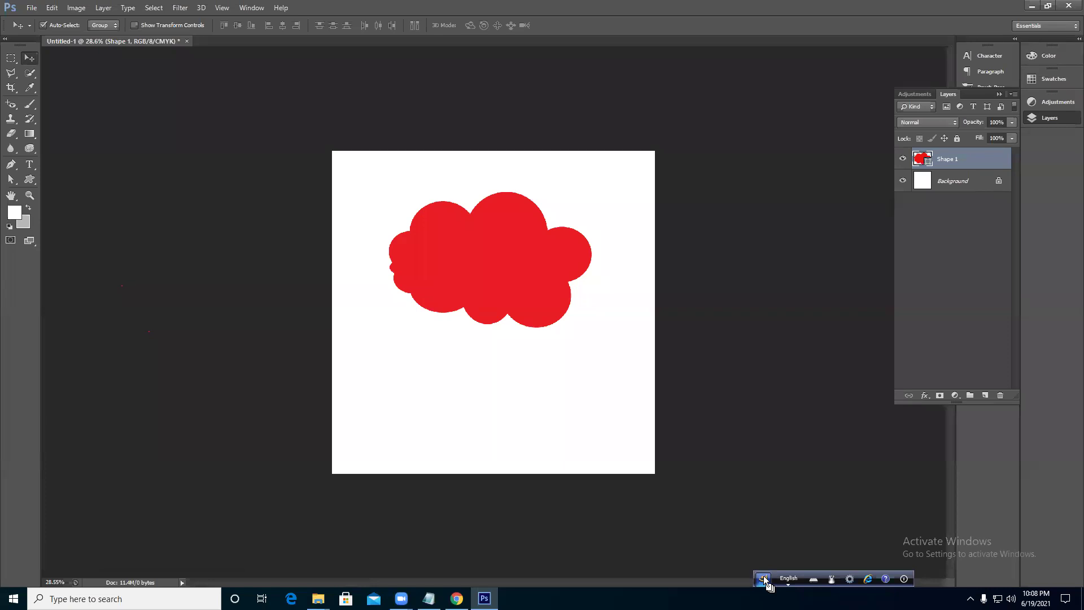
pyautogui.click(777, 406)
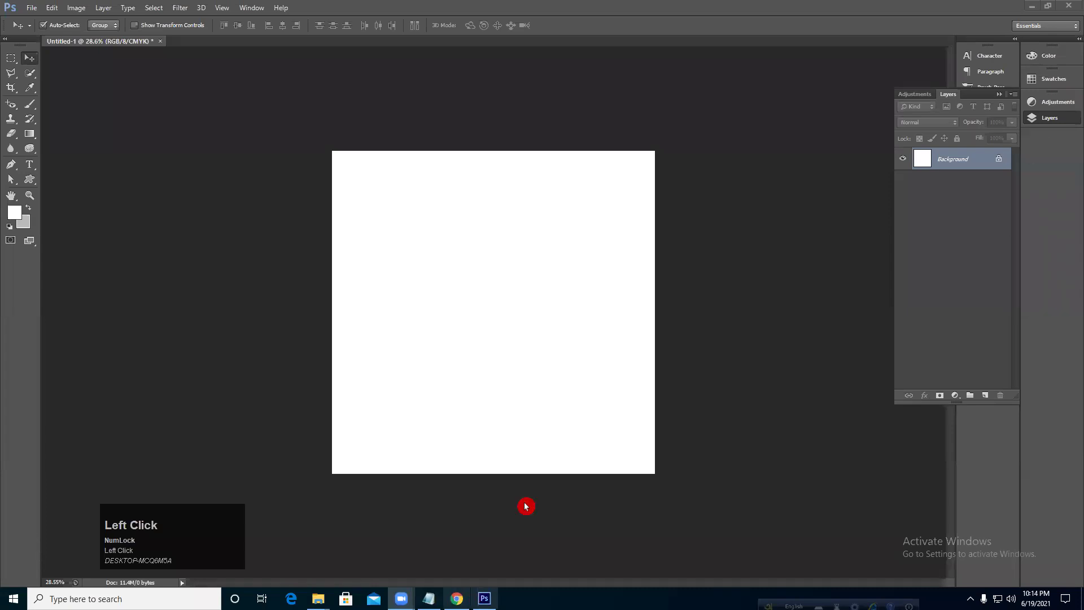
pyautogui.click(637, 351)
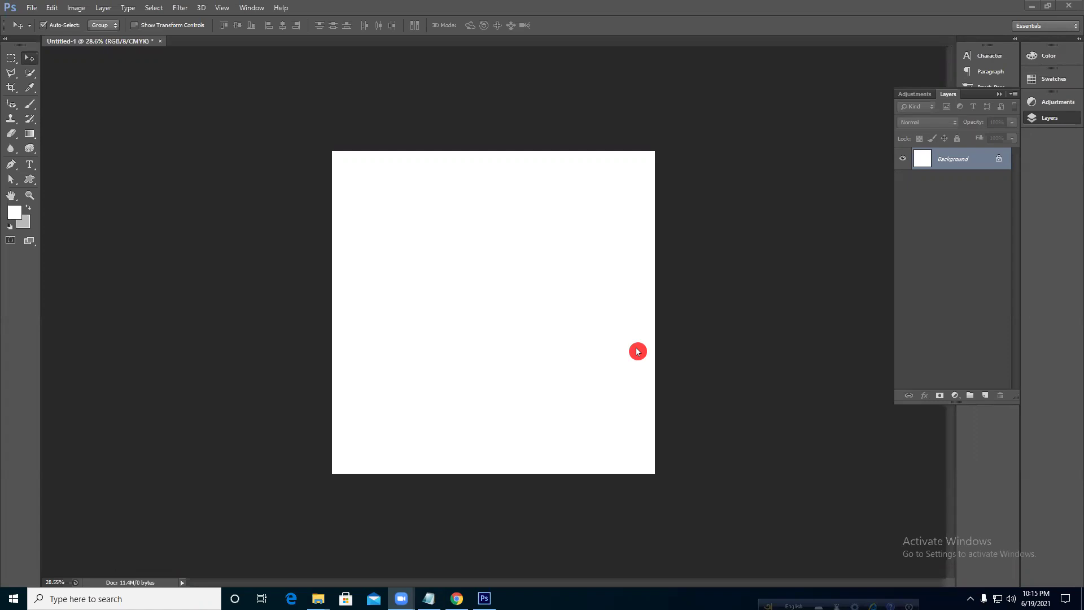
pyautogui.click(638, 352)
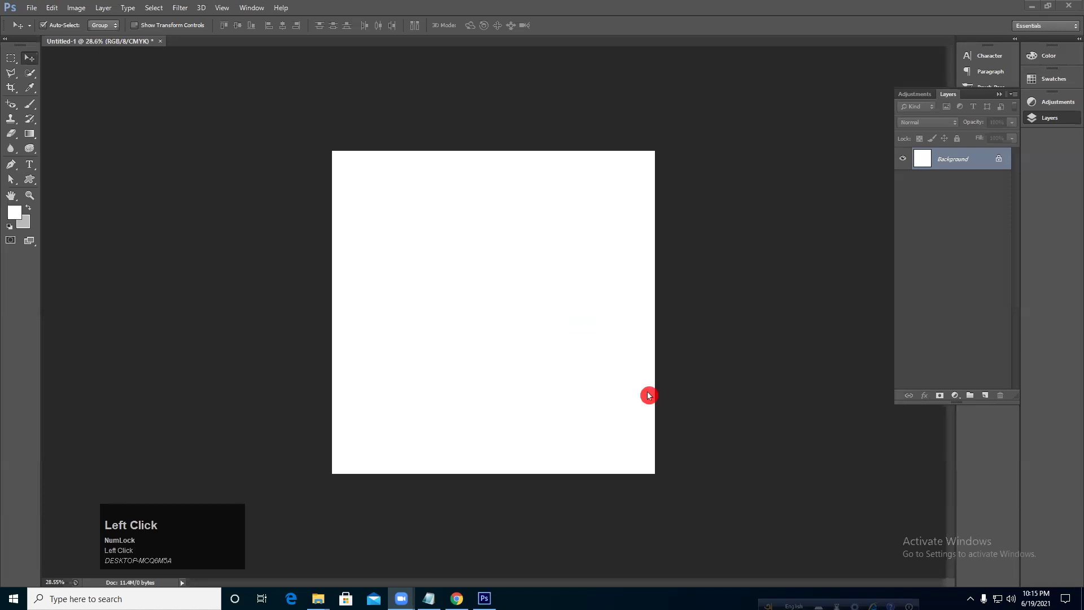
pyautogui.click(894, 489)
# - Activate the Pen tool, set its drawing mode to Shape, and open the stroke options
pyautogui.click(11, 171)
pyautogui.click(13, 168)
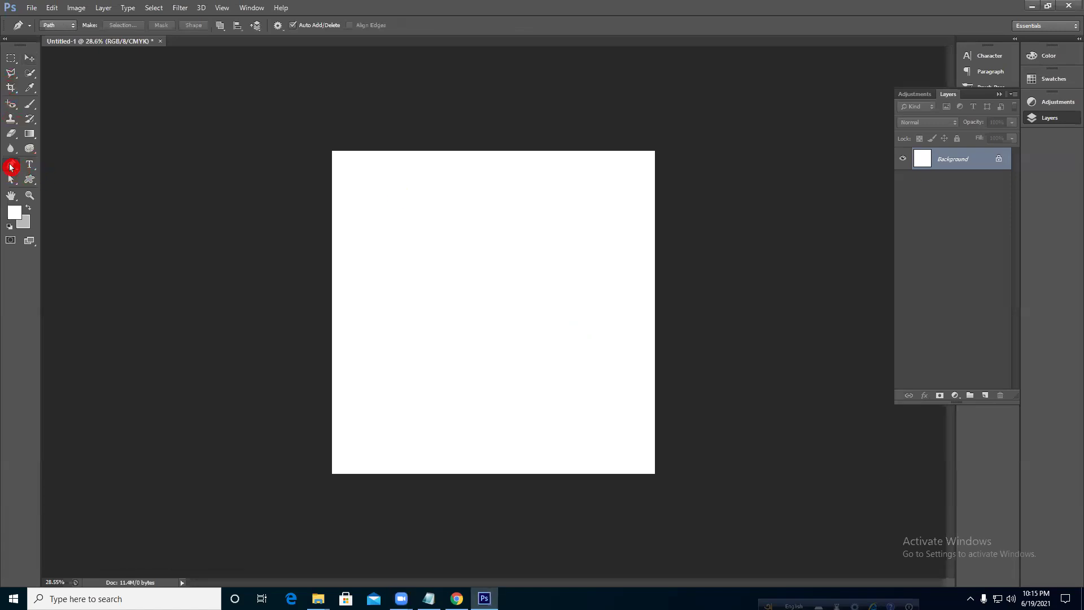
pyautogui.click(70, 30)
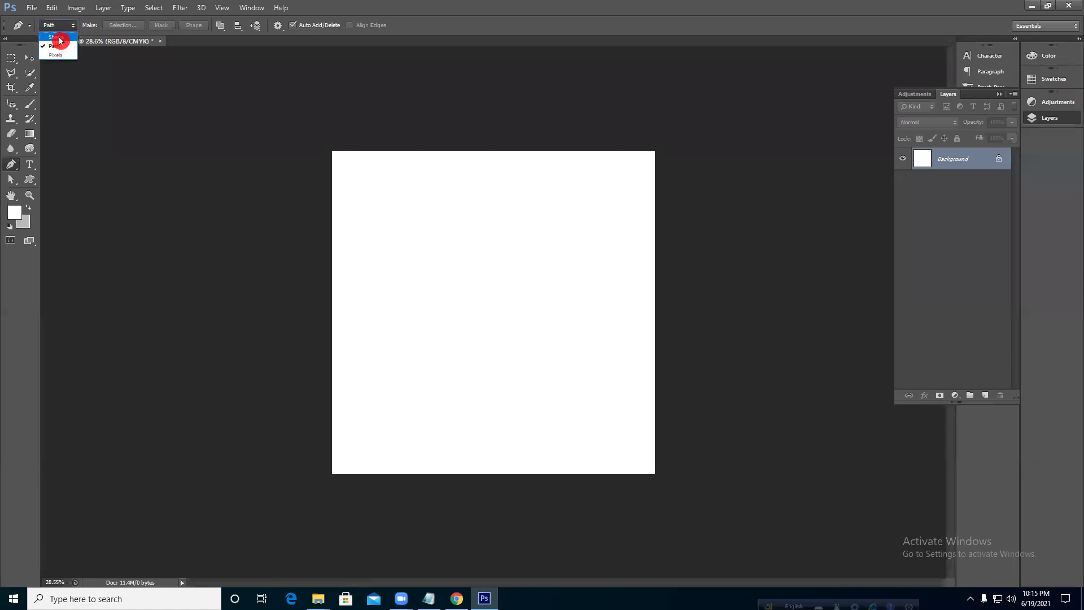
pyautogui.click(59, 37)
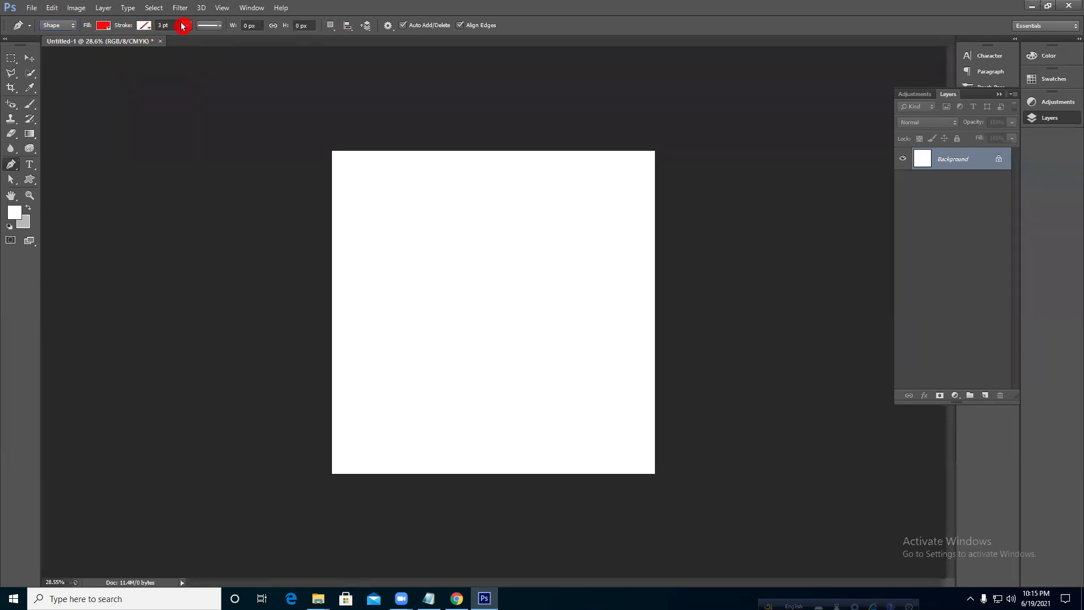
pyautogui.click(218, 27)
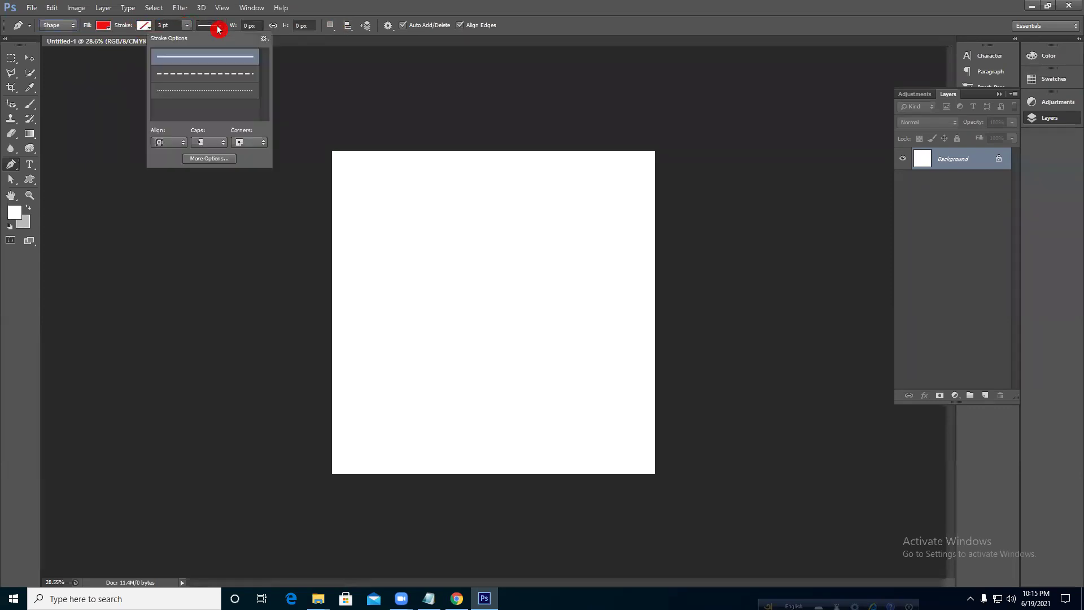
pyautogui.click(218, 27)
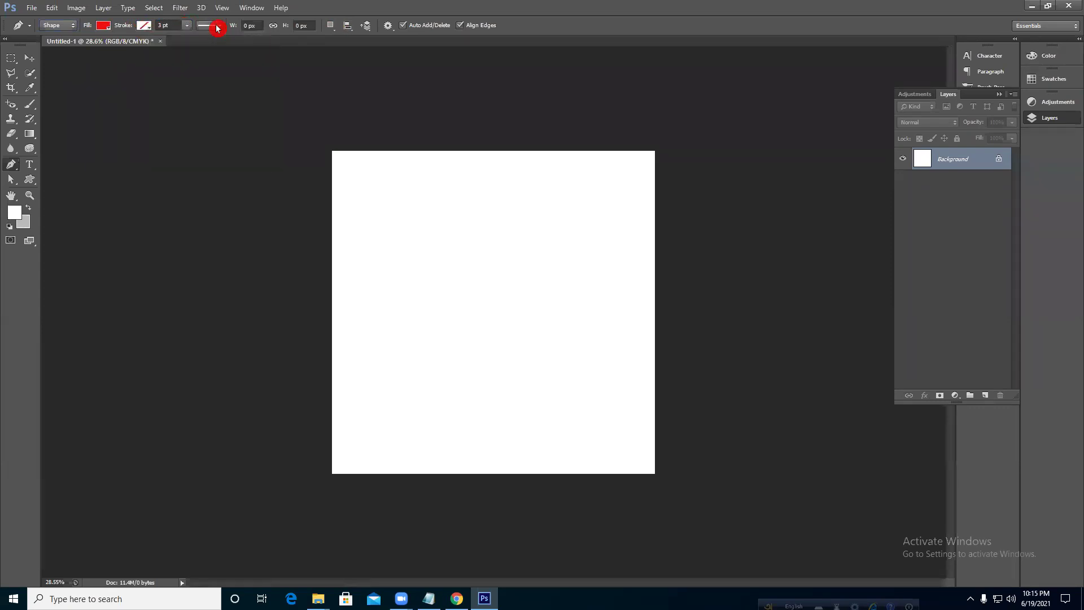
pyautogui.click(332, 26)
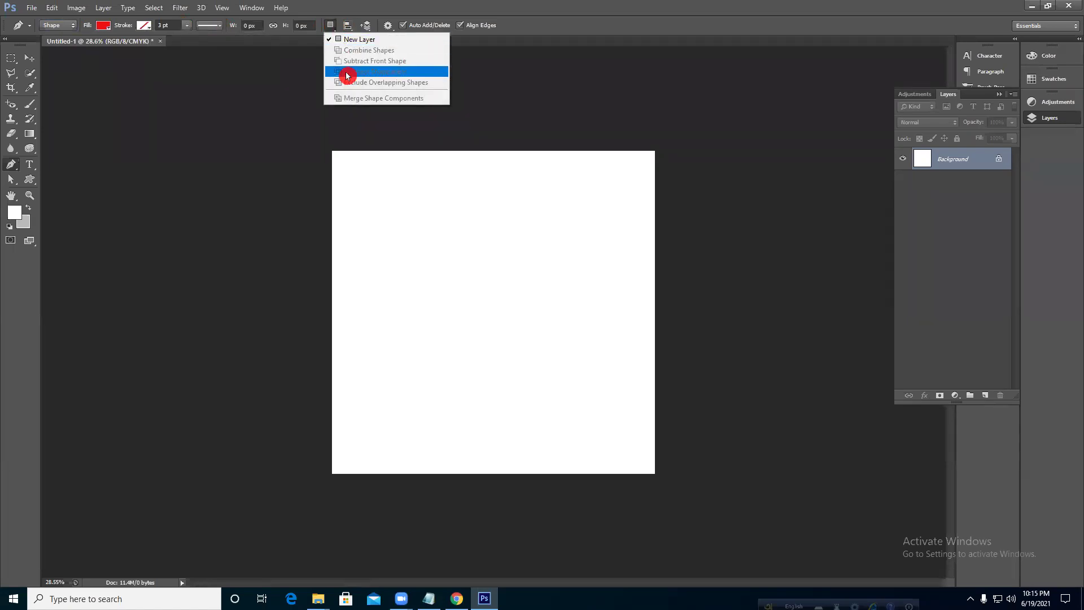
pyautogui.click(332, 26)
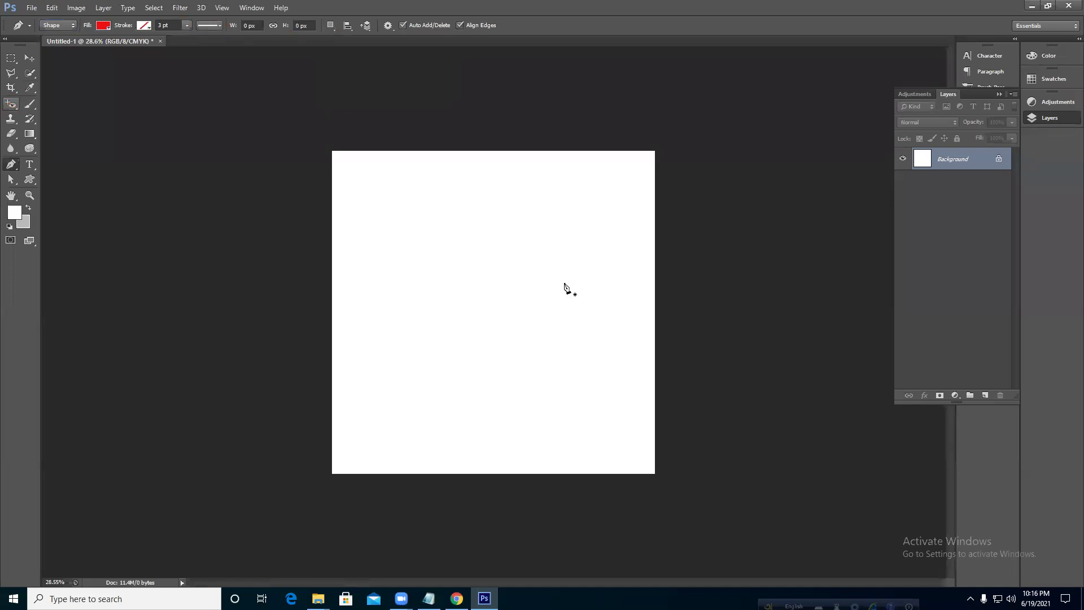
# - Draw a red straight-sided polygon of seven anchor points, about 1171 by 972 px, on the canvas with the Pen tool
pyautogui.click(377, 246)
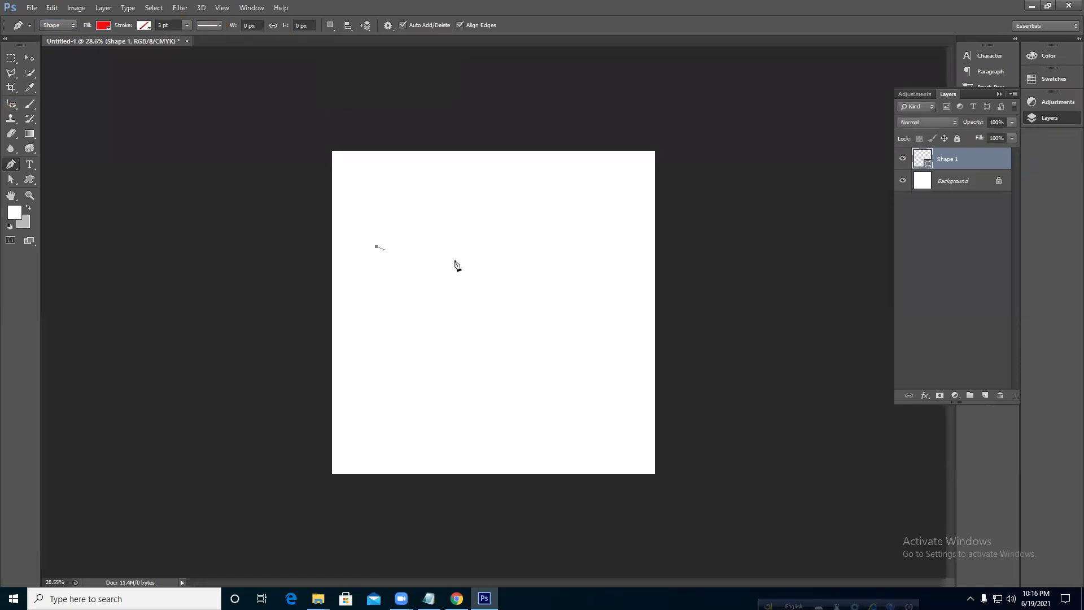
pyautogui.click(465, 201)
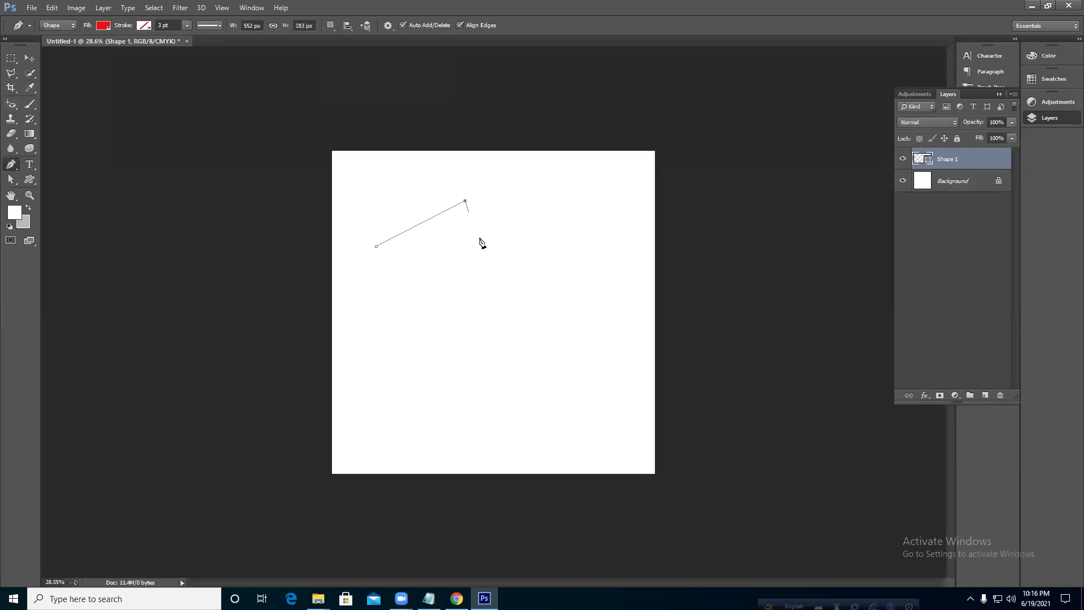
pyautogui.click(561, 253)
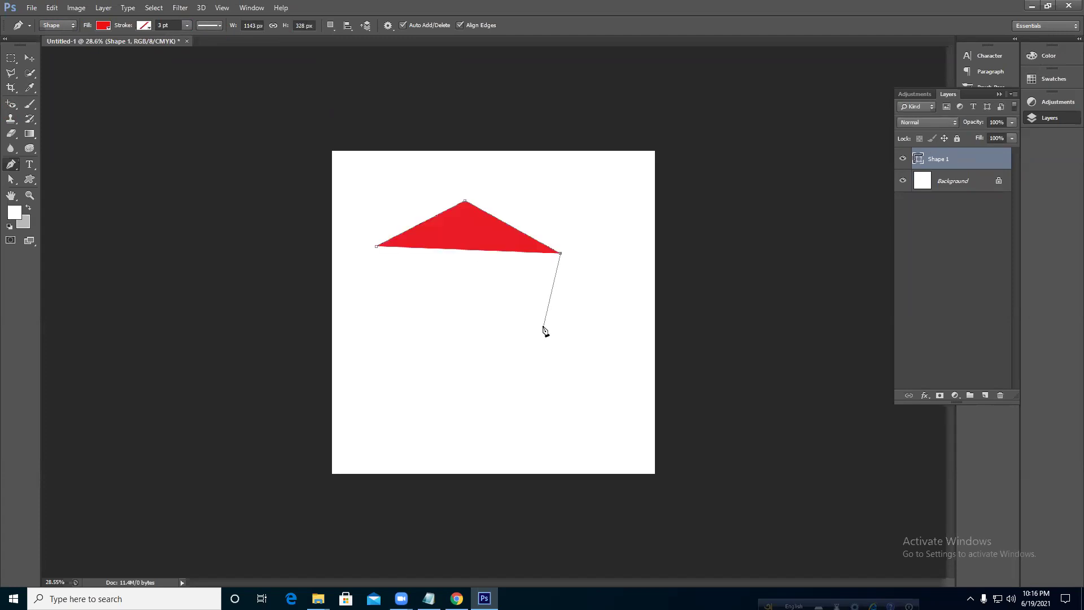
pyautogui.click(544, 327)
pyautogui.click(440, 357)
pyautogui.click(401, 357)
pyautogui.click(372, 313)
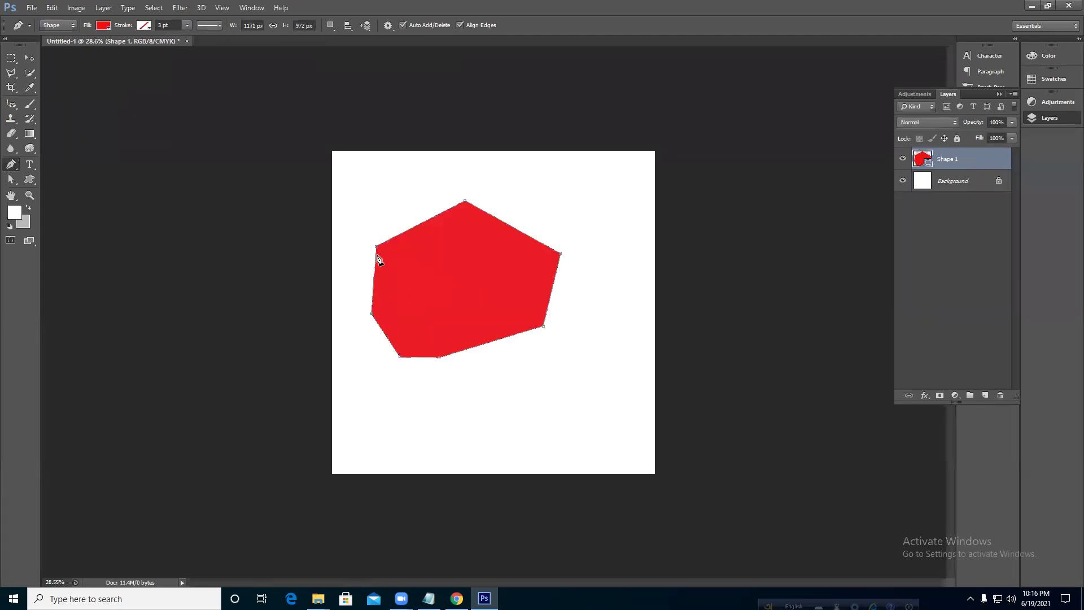
# - Nudge the red polygon with the Move tool and delete it from the canvas
pyautogui.click(29, 58)
pyautogui.moveTo(403, 199); pyautogui.dragTo(467, 285)
pyautogui.moveTo(467, 201); pyautogui.dragTo(456, 230)
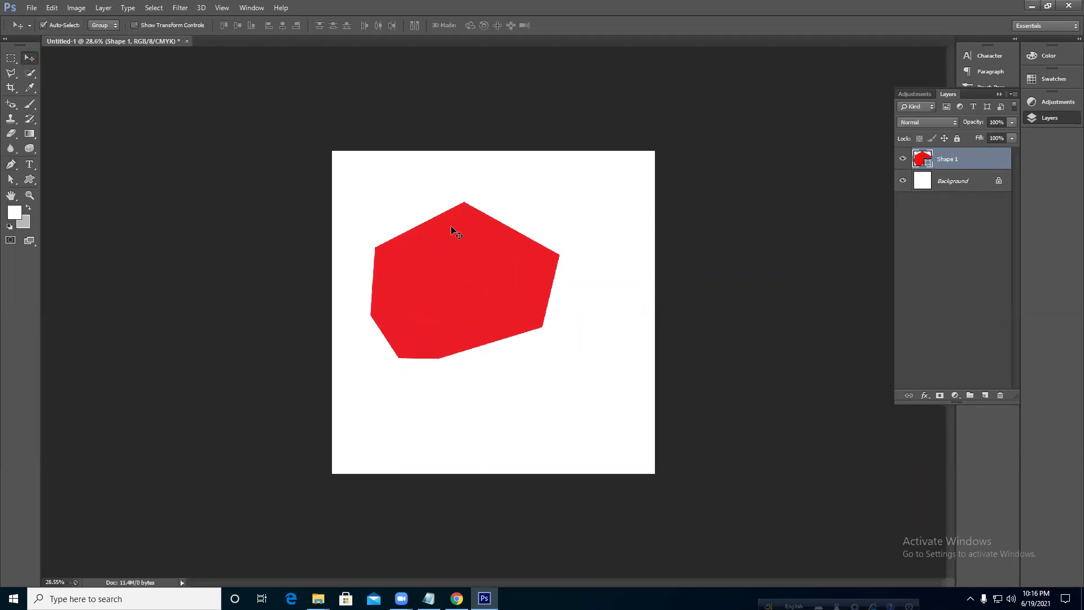
pyautogui.press('Delete')
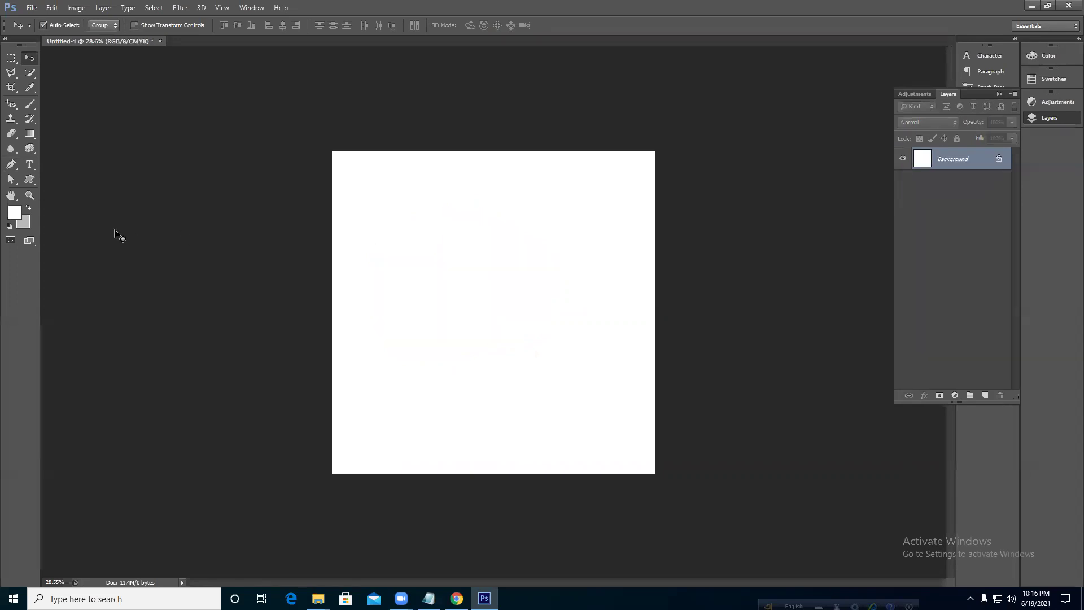
# - Start a new Pen tool path in the canvas's upper-left area and try out curved second anchors, undoing each attempt
pyautogui.click(11, 164)
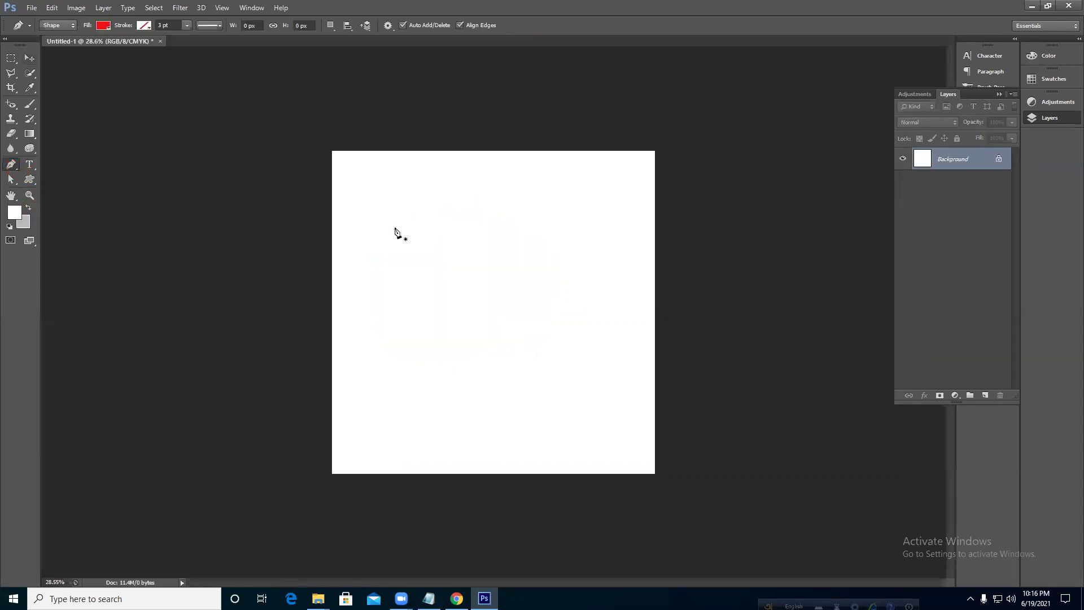
pyautogui.click(392, 229)
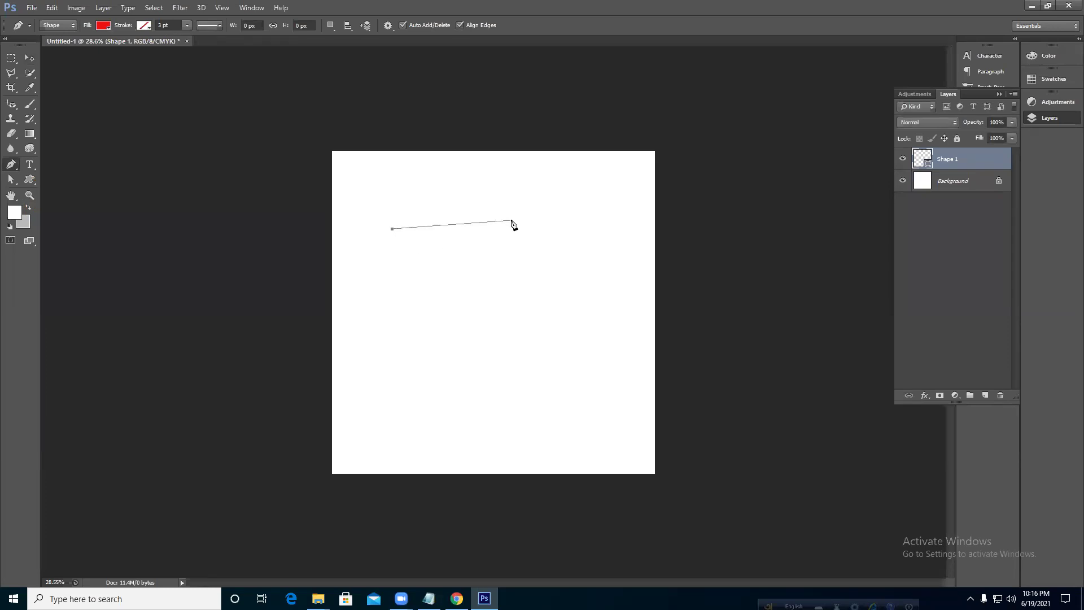
pyautogui.moveTo(522, 214); pyautogui.dragTo(565, 288)
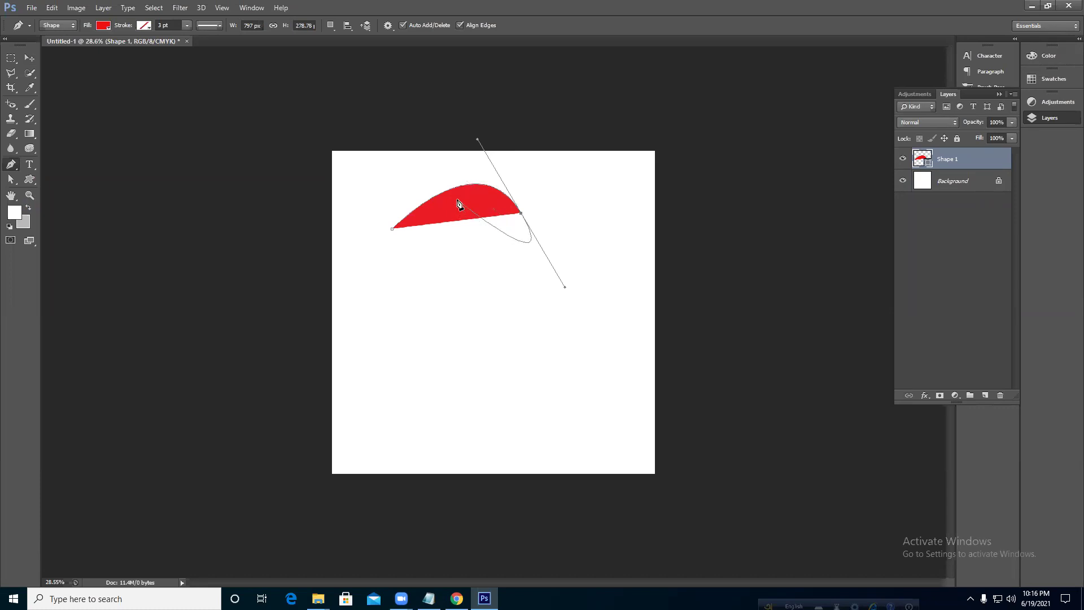
pyautogui.hotkey('ctrl', 'z')
pyautogui.moveTo(489, 196); pyautogui.dragTo(519, 133)
pyautogui.moveTo(478, 108); pyautogui.dragTo(464, 104)
pyautogui.hotkey('ctrl', 'z')
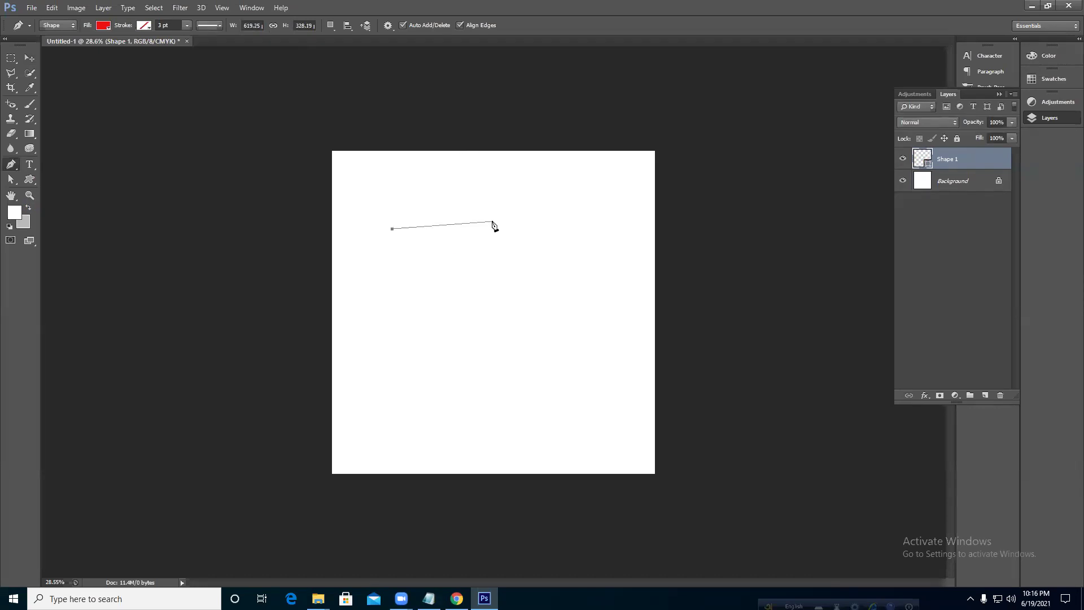
# - Complete the path as a closed red shape with a wavy upper edge and straight sides, about 1595 by 776 px
pyautogui.moveTo(528, 221); pyautogui.dragTo(596, 266)
pyautogui.moveTo(650, 217); pyautogui.dragTo(644, 271)
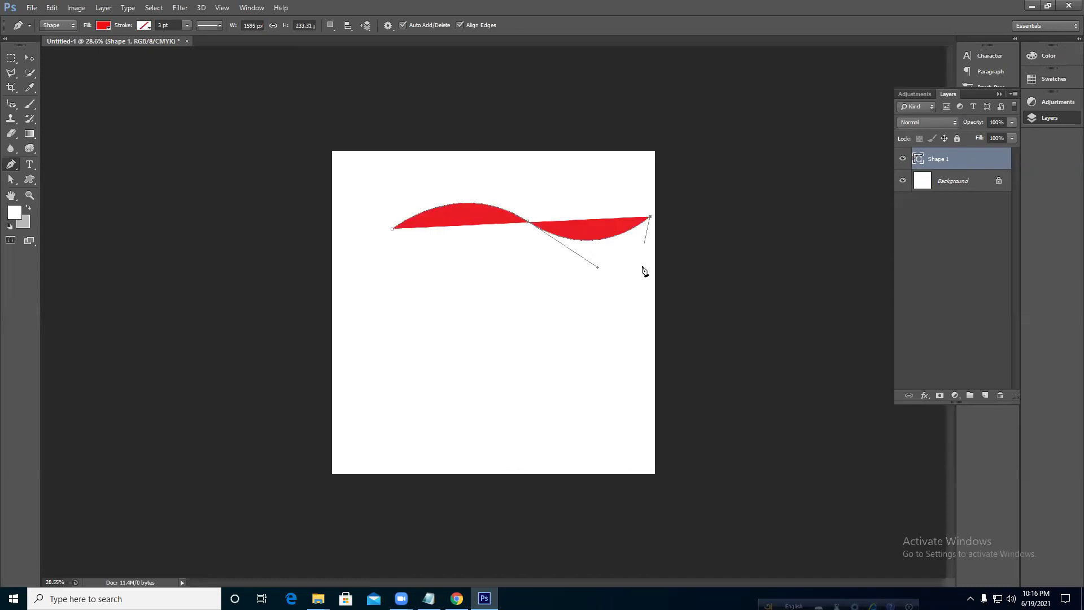
pyautogui.click(650, 328)
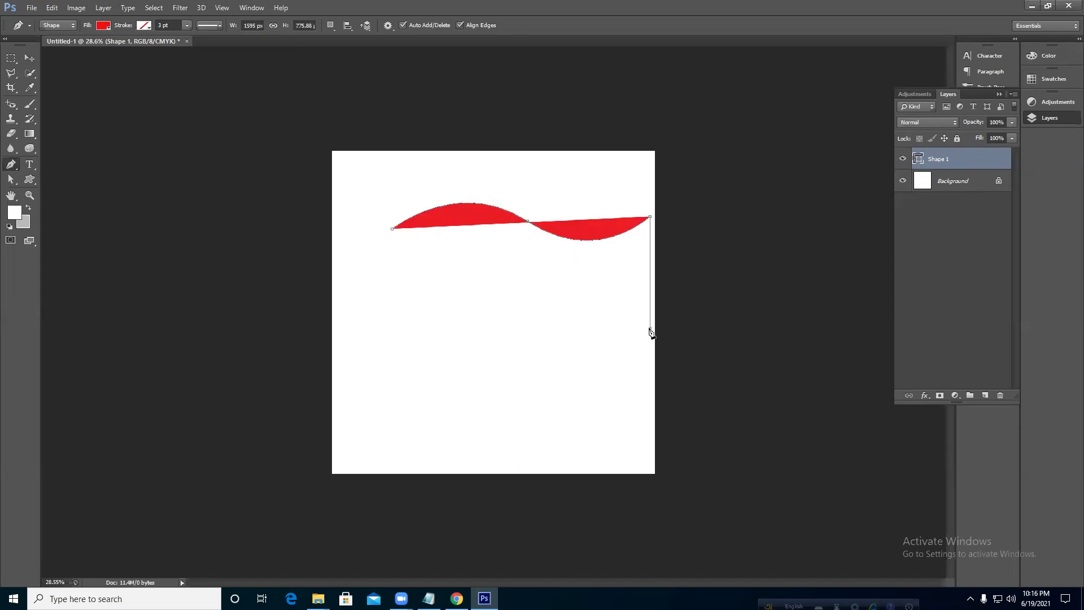
pyautogui.click(394, 328)
pyautogui.click(393, 228)
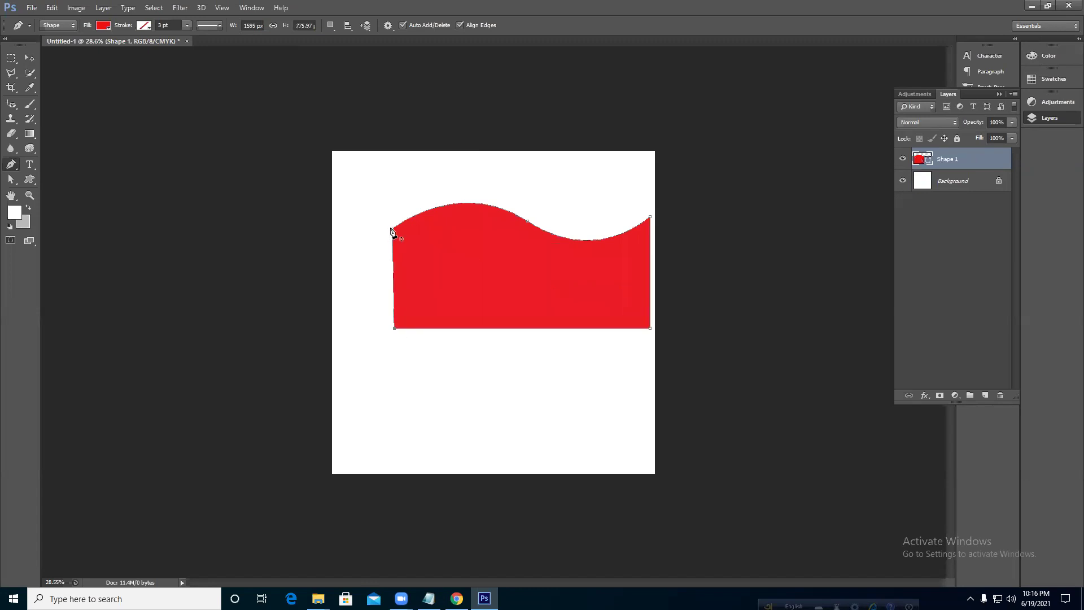
# - Shift the wavy red shape with the Move tool and delete it
pyautogui.click(29, 58)
pyautogui.moveTo(484, 264); pyautogui.dragTo(454, 278)
pyautogui.press('Delete')
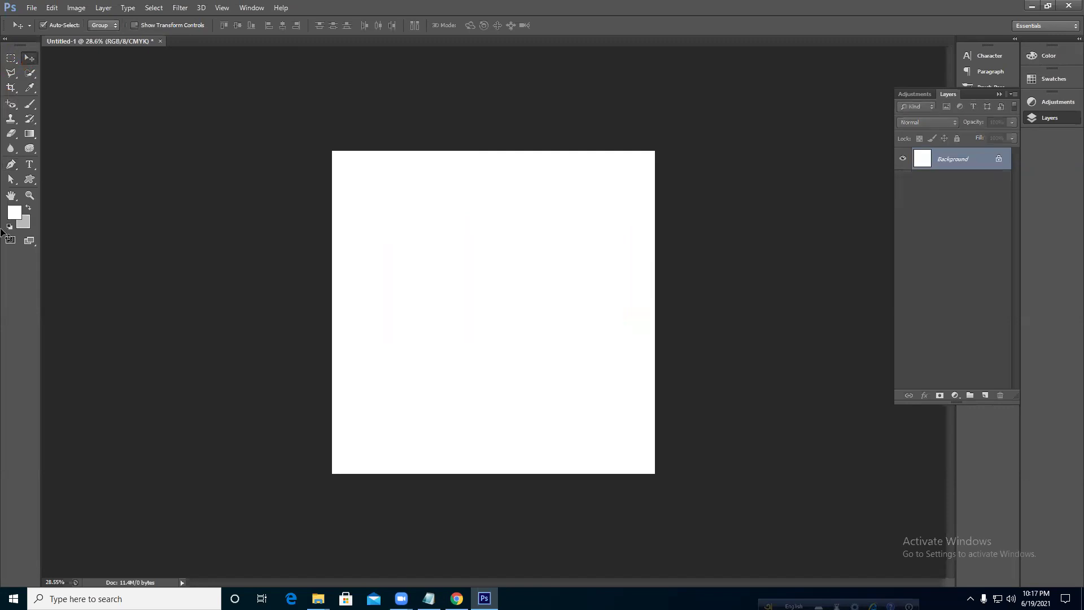
# - Draw a closed red Pen tool shape of two downward-bulging curves joined in the middle, about 1430 by 302 px
pyautogui.click(10, 164)
pyautogui.click(398, 272)
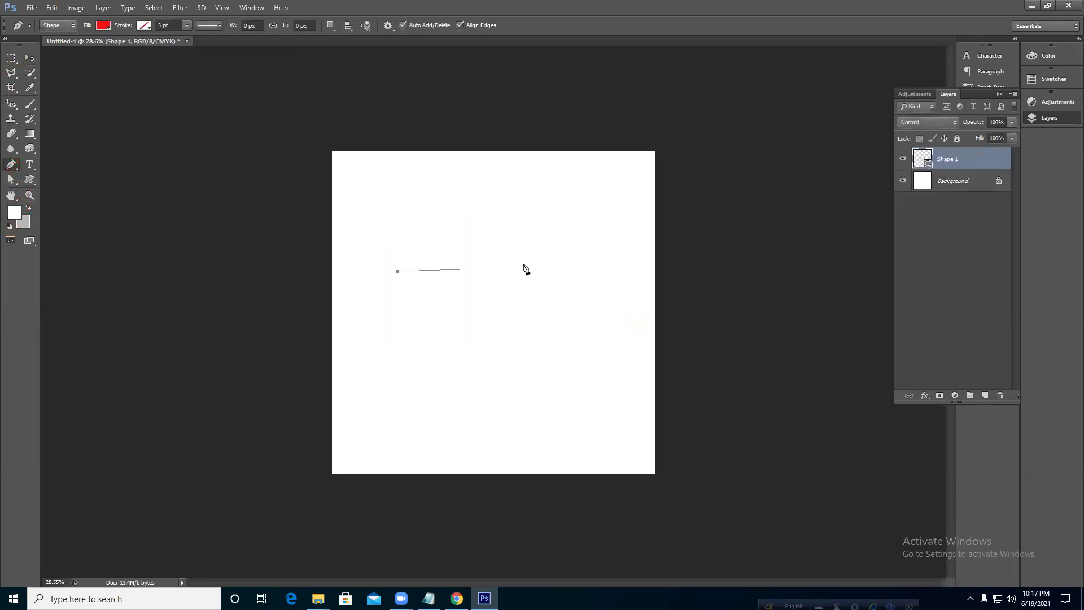
pyautogui.moveTo(521, 240); pyautogui.dragTo(538, 179)
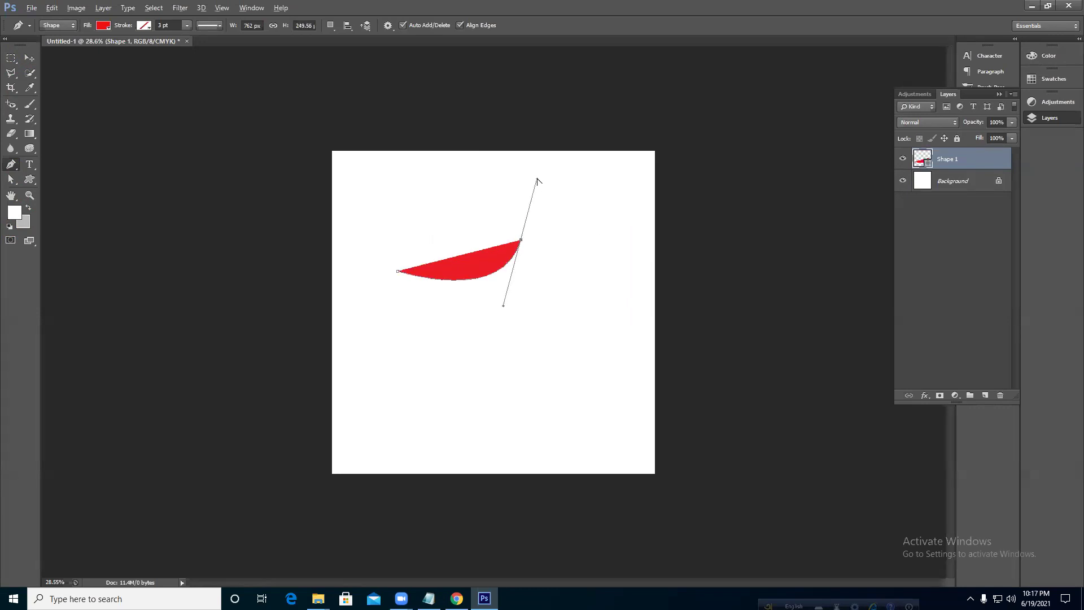
pyautogui.moveTo(539, 188); pyautogui.dragTo(560, 272)
pyautogui.click(629, 232)
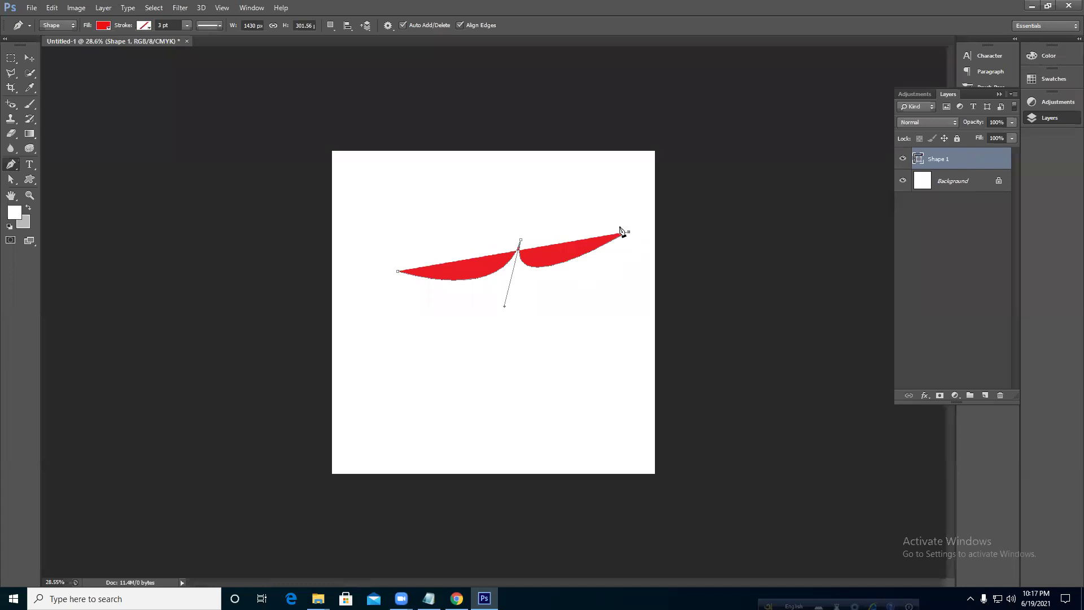
pyautogui.click(399, 272)
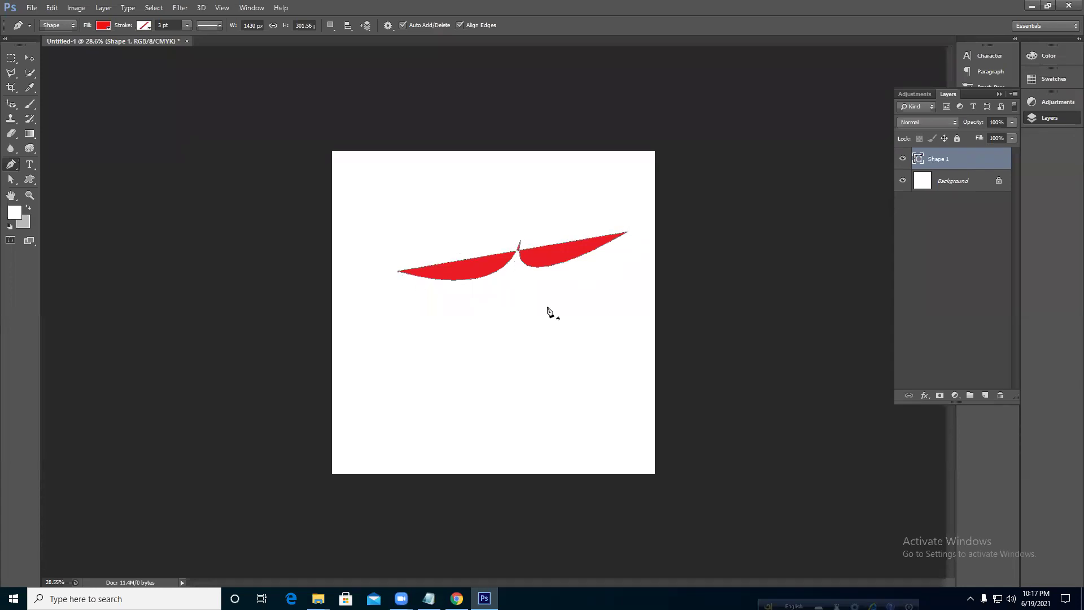
# - Move the double-curved red shape down and to the left, and delete it
pyautogui.click(29, 58)
pyautogui.moveTo(436, 265); pyautogui.dragTo(413, 283)
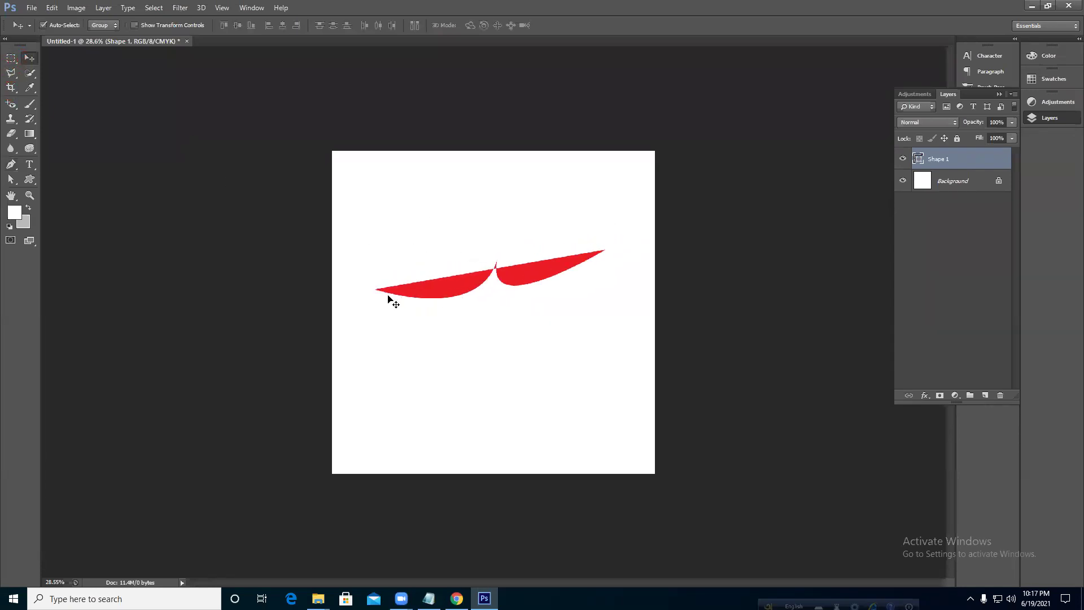
pyautogui.press('Delete')
# - Draw an arched Pen tool segment across the canvas and swing its outgoing direction handle upward independently of the incoming one
pyautogui.click(11, 163)
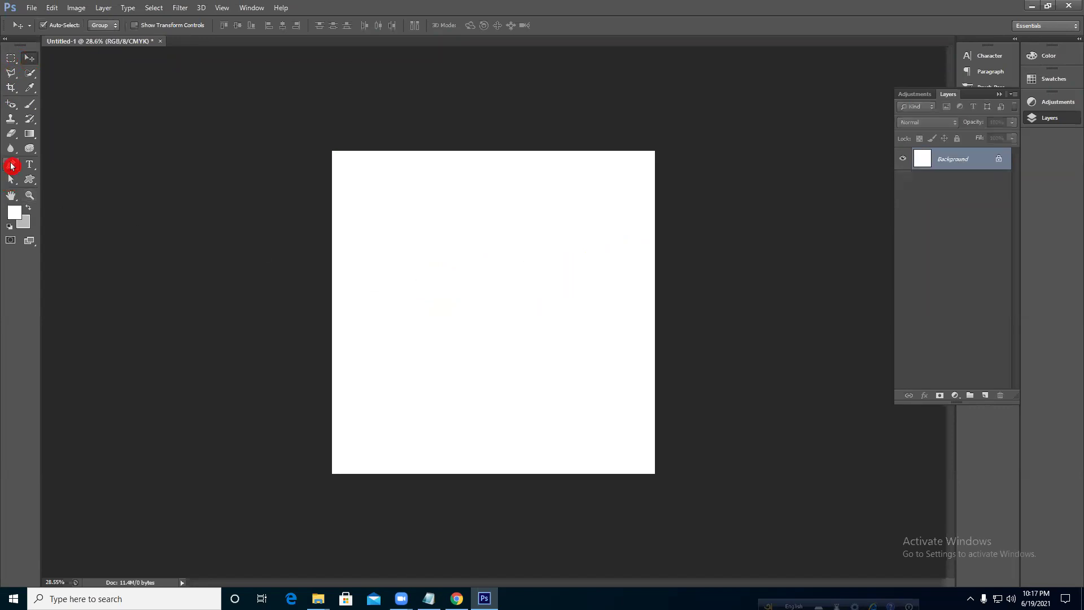
pyautogui.click(384, 251)
pyautogui.moveTo(548, 250); pyautogui.dragTo(618, 326)
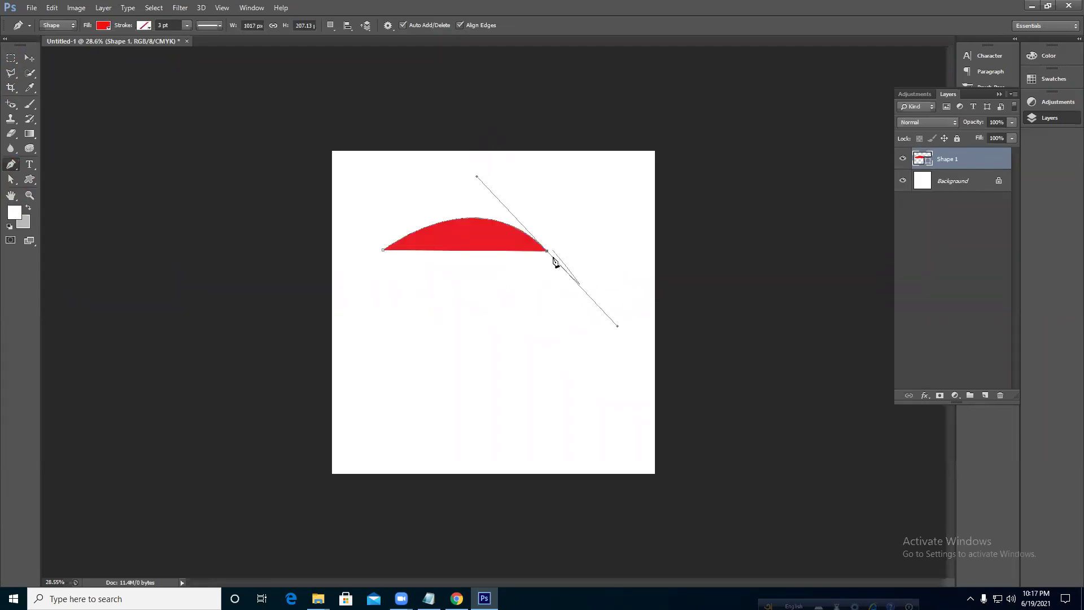
pyautogui.moveTo(618, 327); pyautogui.dragTo(634, 232)
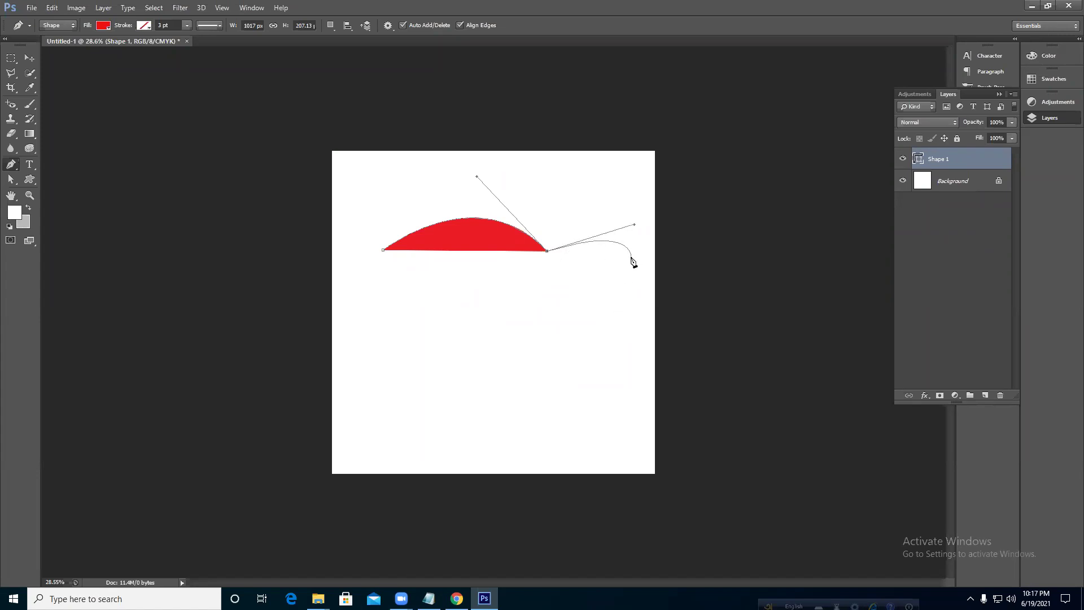
# - Remove the outgoing handle from the arch's end anchor and close the shape with straight edges through a lower-left point
pyautogui.click(547, 252)
pyautogui.click(370, 364)
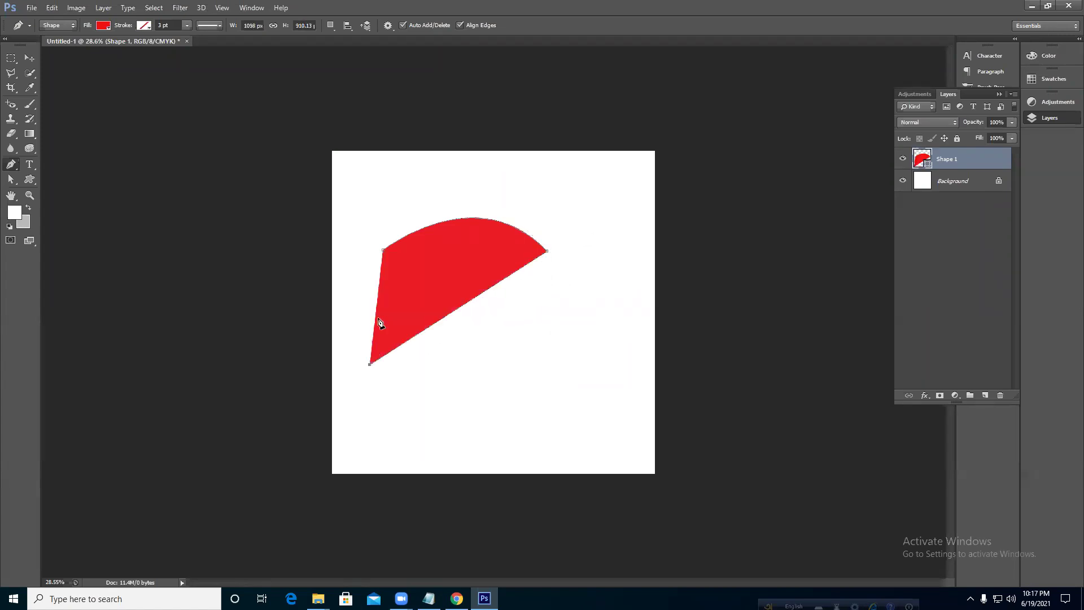
pyautogui.click(383, 251)
# - Move the closed arched shape with the Move tool and delete it from the canvas
pyautogui.click(30, 58)
pyautogui.moveTo(459, 270); pyautogui.dragTo(503, 318)
pyautogui.press('Delete')
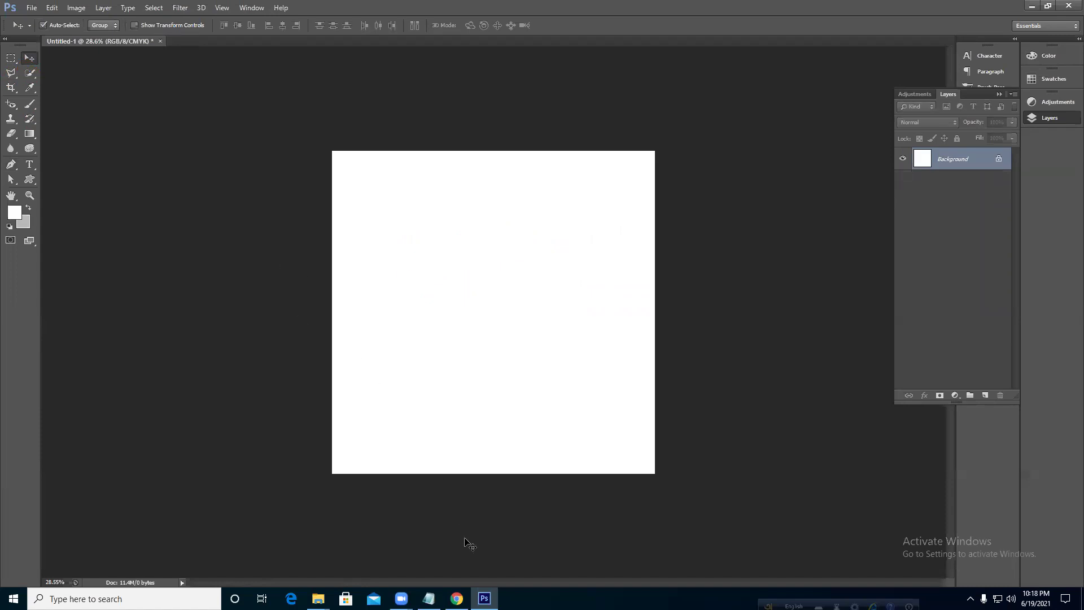
# - Switch to Chrome and look over the banner and suggested gigs on the Fiverr home page
pyautogui.click(457, 597)
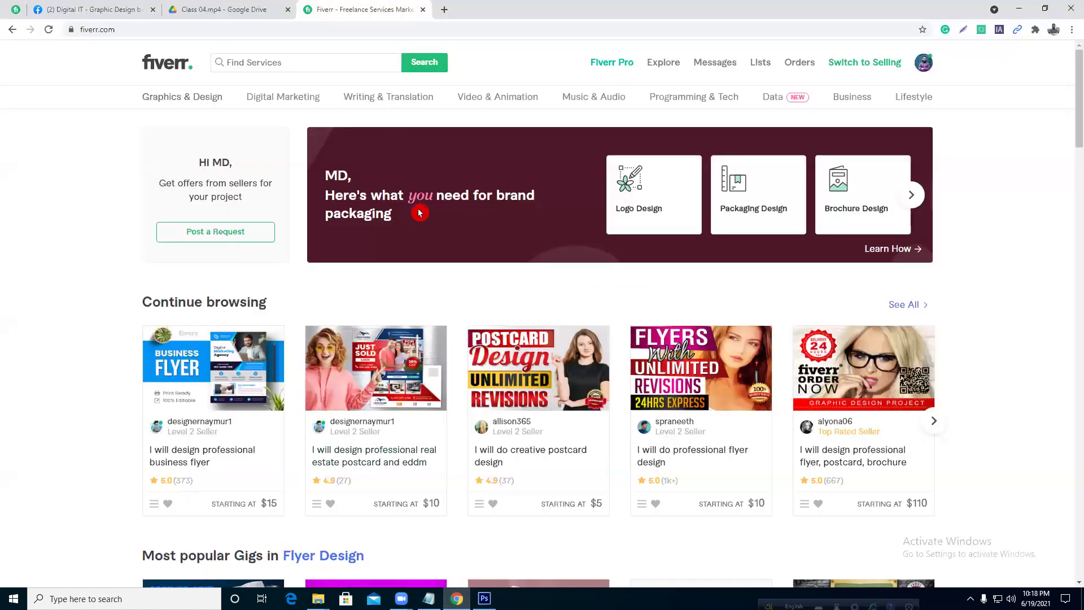
pyautogui.scroll(-1, 420, 213)
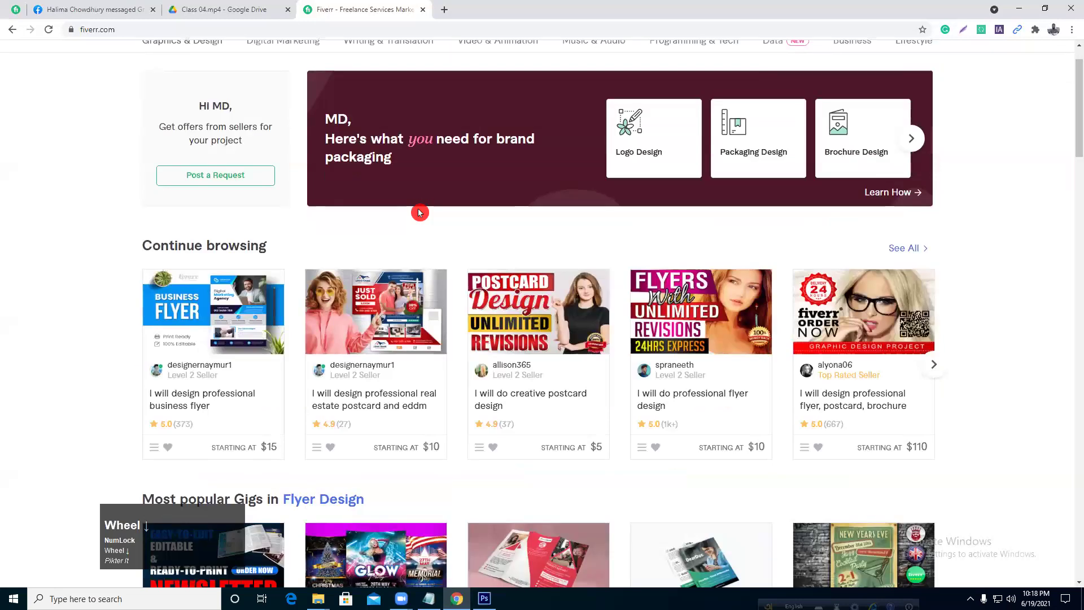
pyautogui.scroll(1, 420, 213)
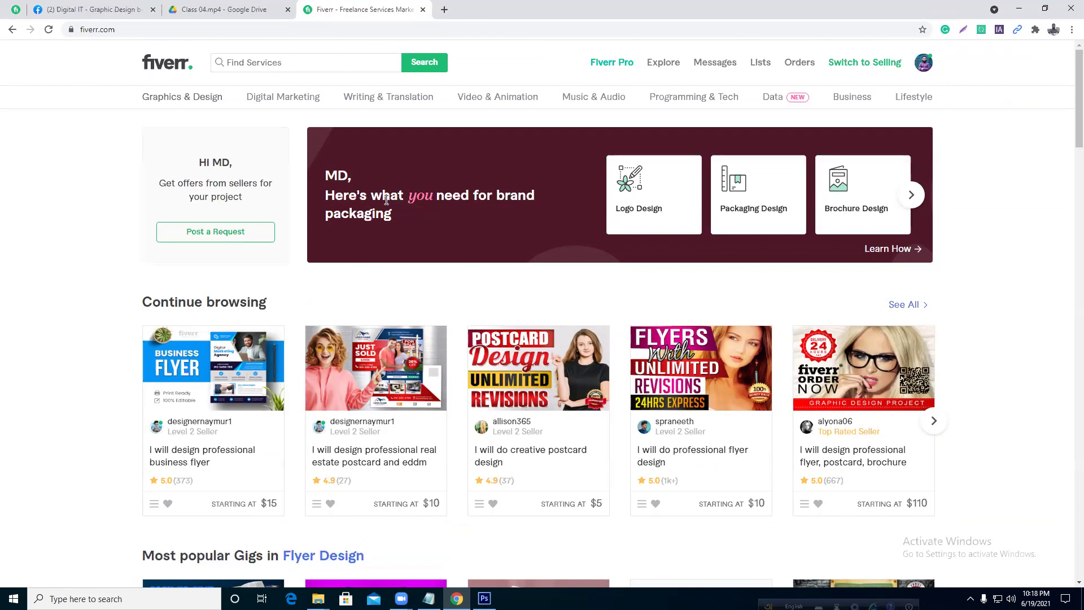
pyautogui.click(94, 204)
# - Examine the services listed under Fiverr's Graphics & Design, Digital Marketing, Video & Animation and Lifestyle categories
pyautogui.moveTo(194, 105)
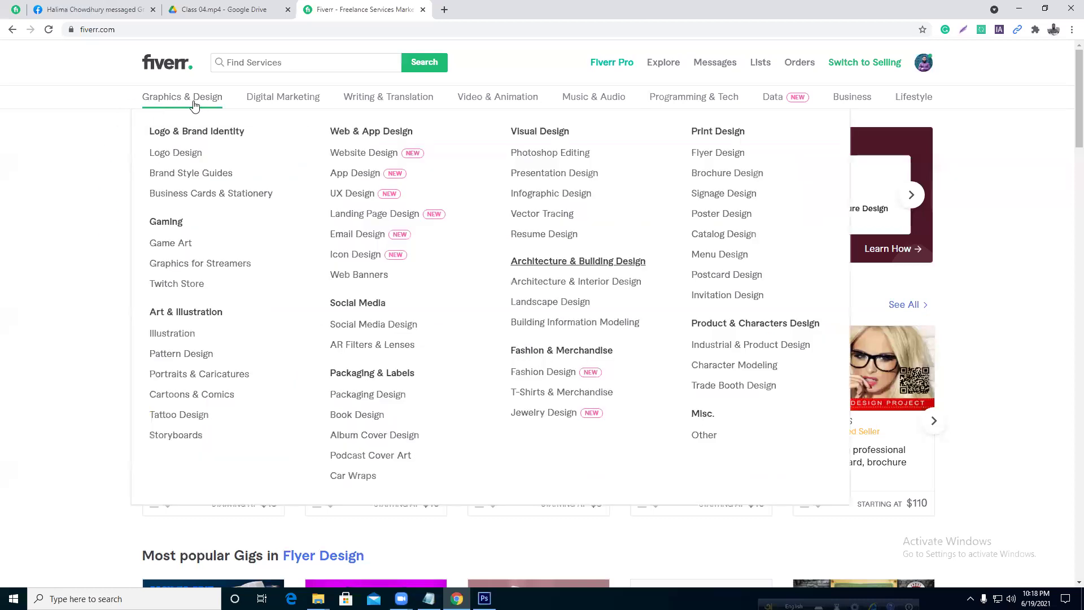
pyautogui.moveTo(272, 107)
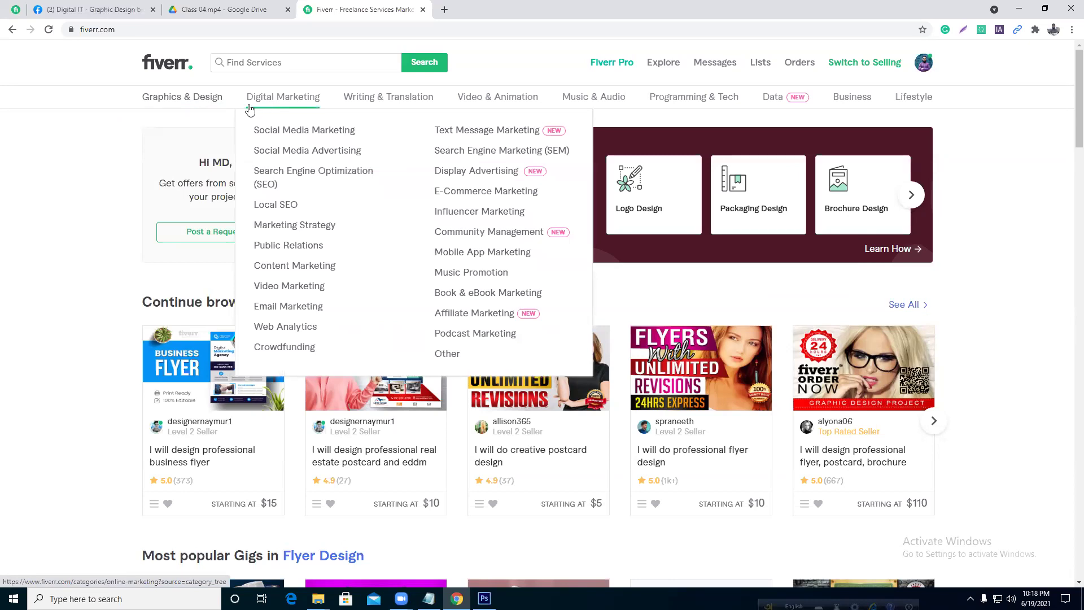
pyautogui.click(113, 145)
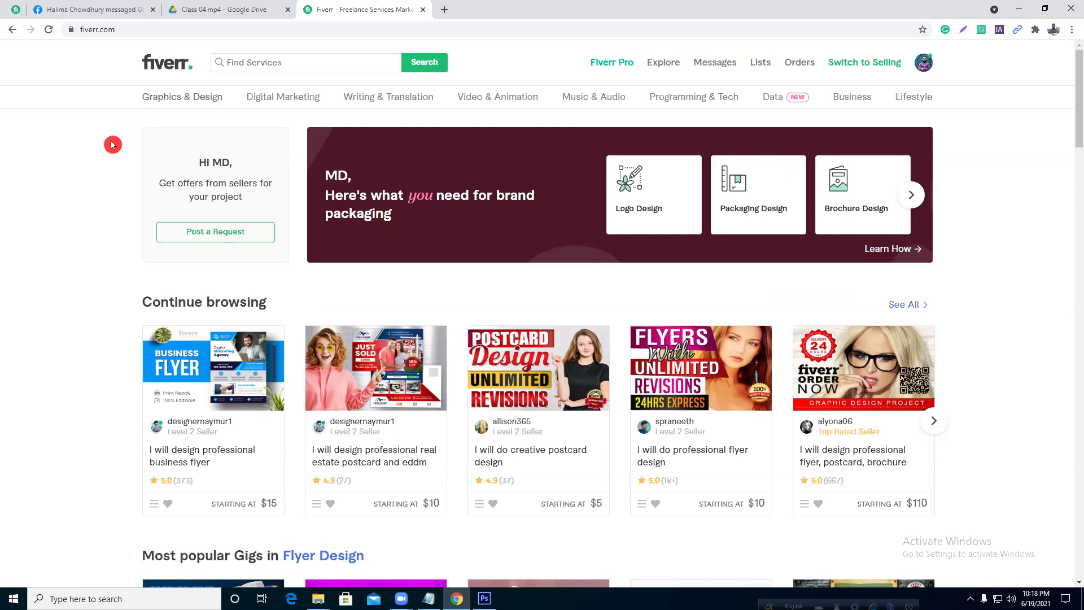
pyautogui.moveTo(377, 107)
pyautogui.click(474, 119)
pyautogui.click(502, 112)
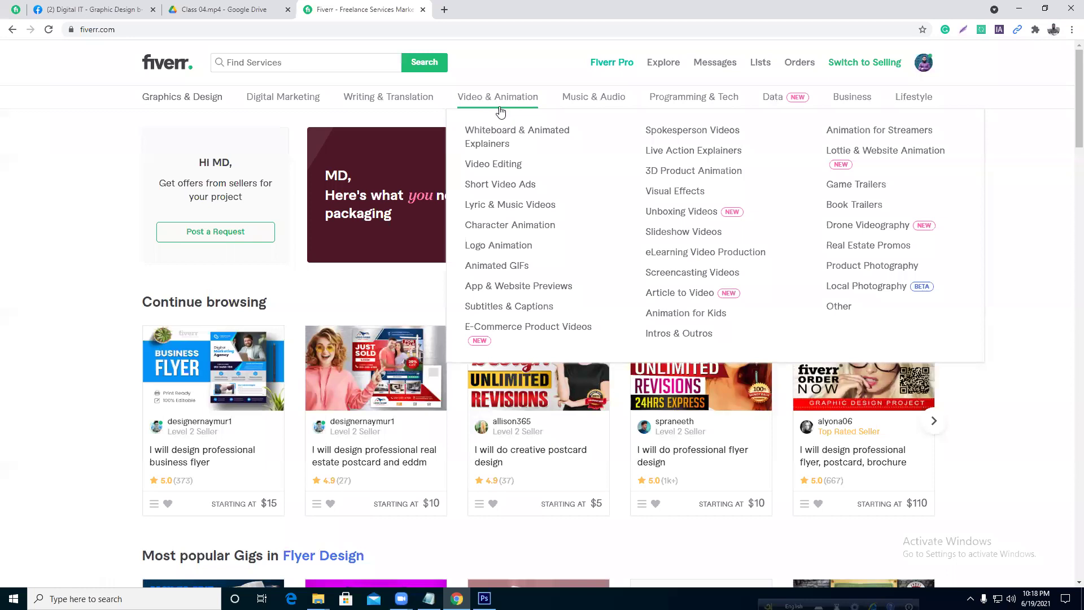
pyautogui.moveTo(918, 102)
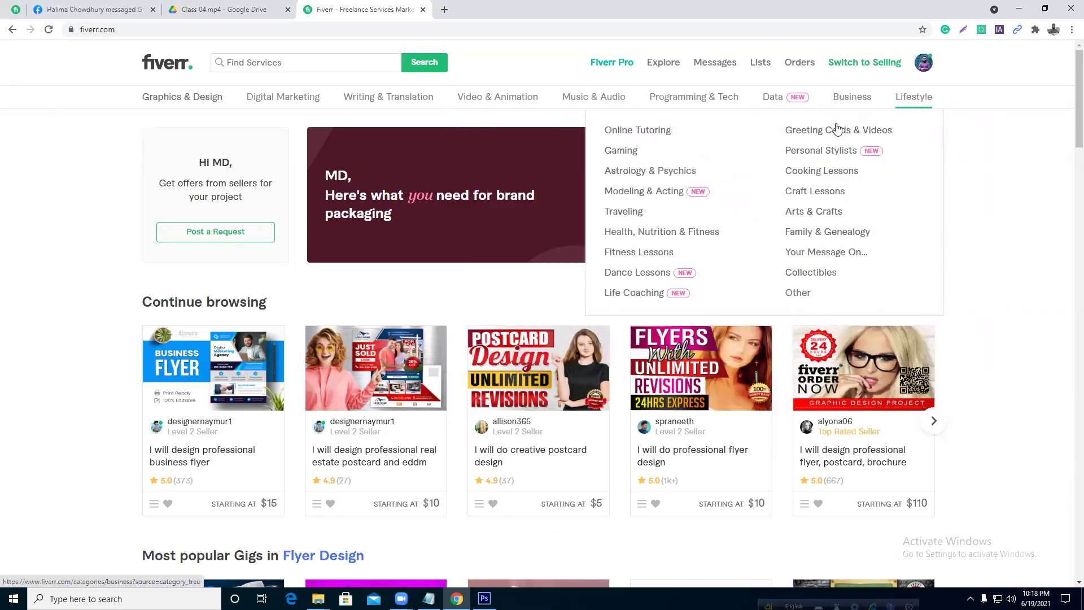
# - Examine the home page gigs listed under Continue browsing, Most popular Gigs in Flyer Design and Gigs you may like
pyautogui.moveTo(956, 248); pyautogui.dragTo(1038, 192)
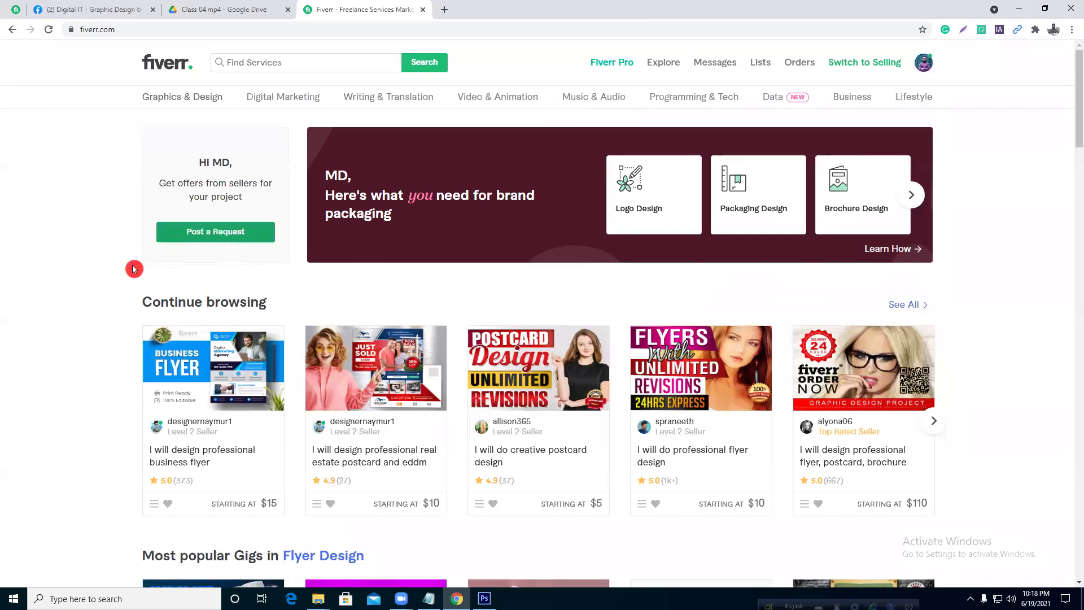
pyautogui.scroll(-4, 83, 265)
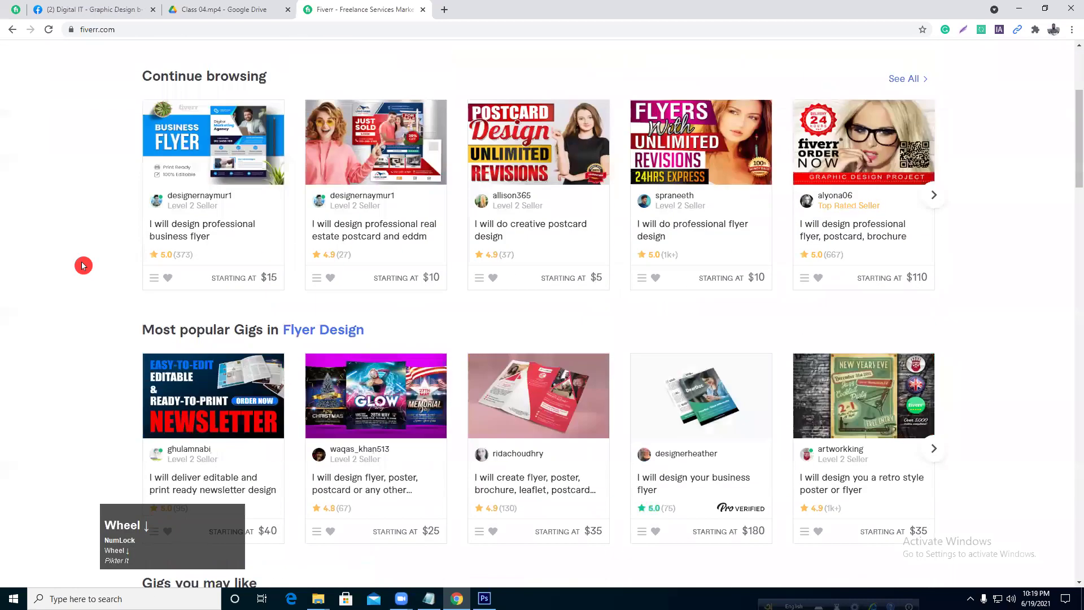
pyautogui.scroll(3, 83, 264)
pyautogui.scroll(1, 84, 265)
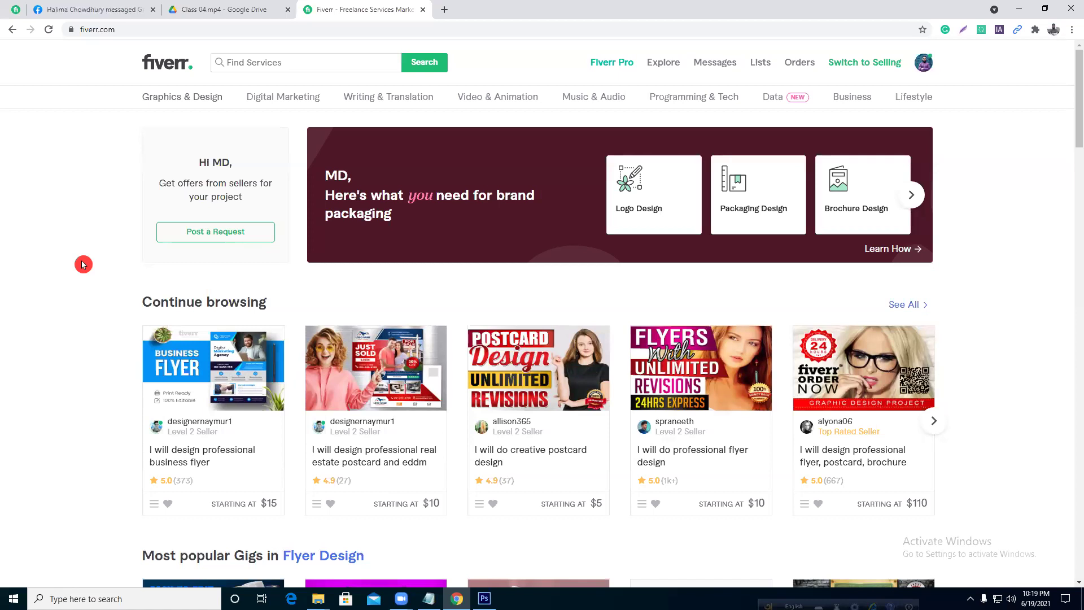
pyautogui.scroll(-3, 86, 263)
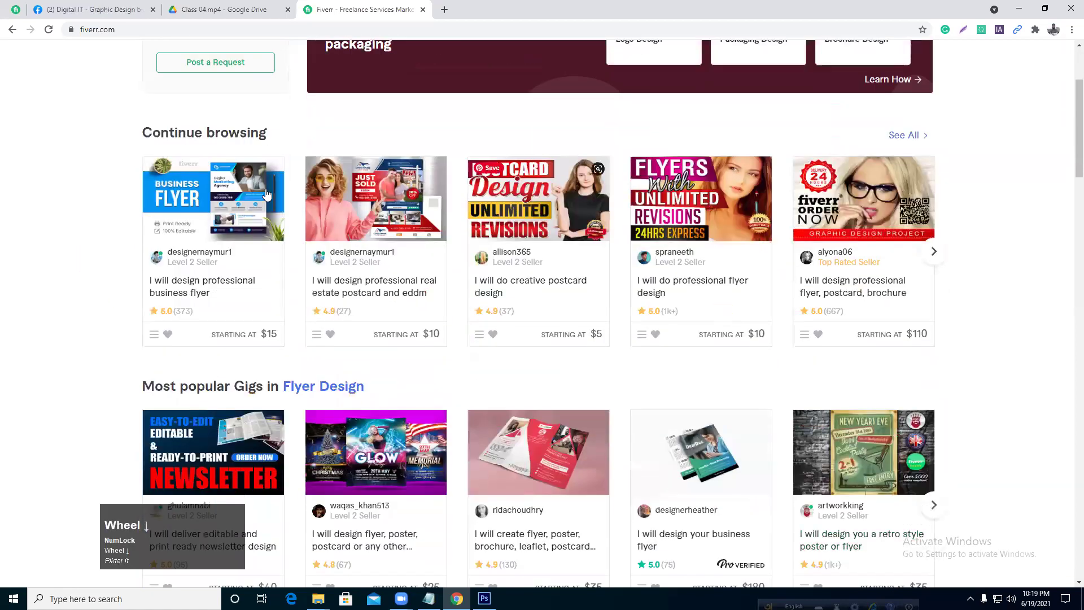
pyautogui.scroll(-2, 434, 400)
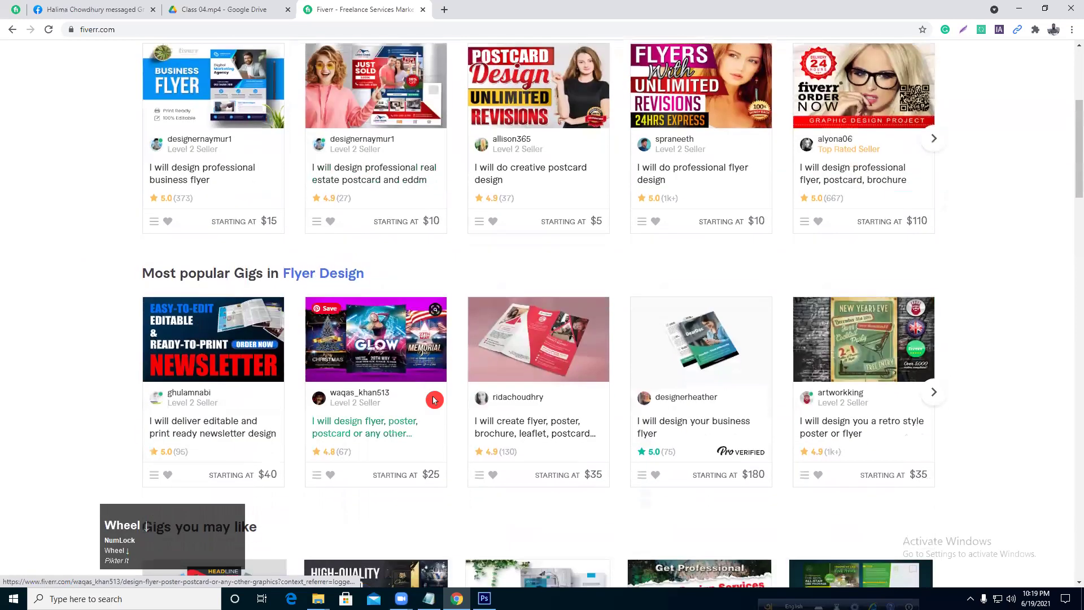
pyautogui.scroll(-4, 435, 399)
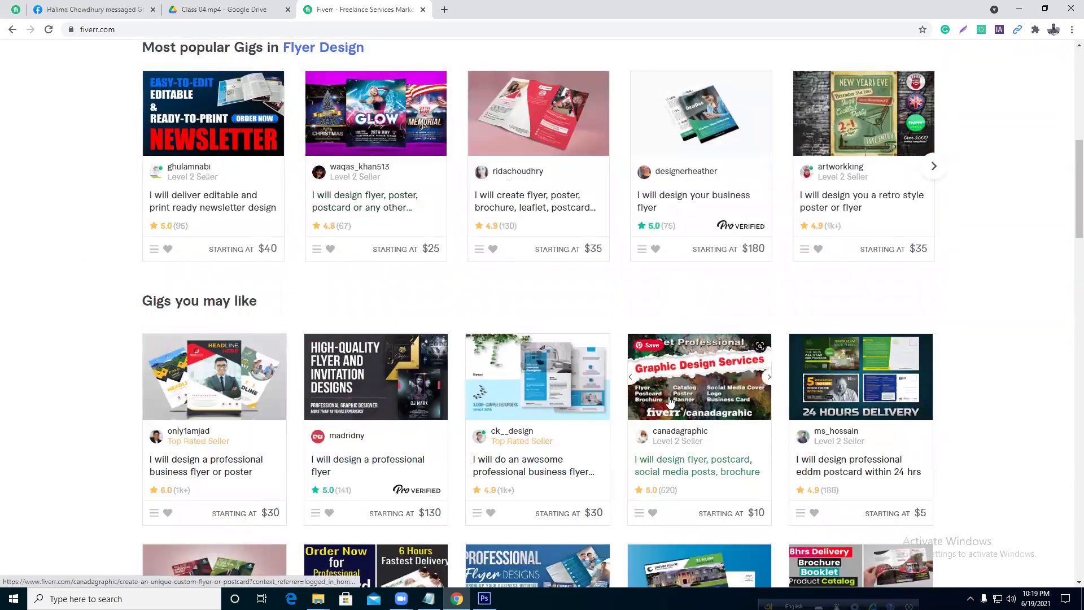
pyautogui.click(785, 418)
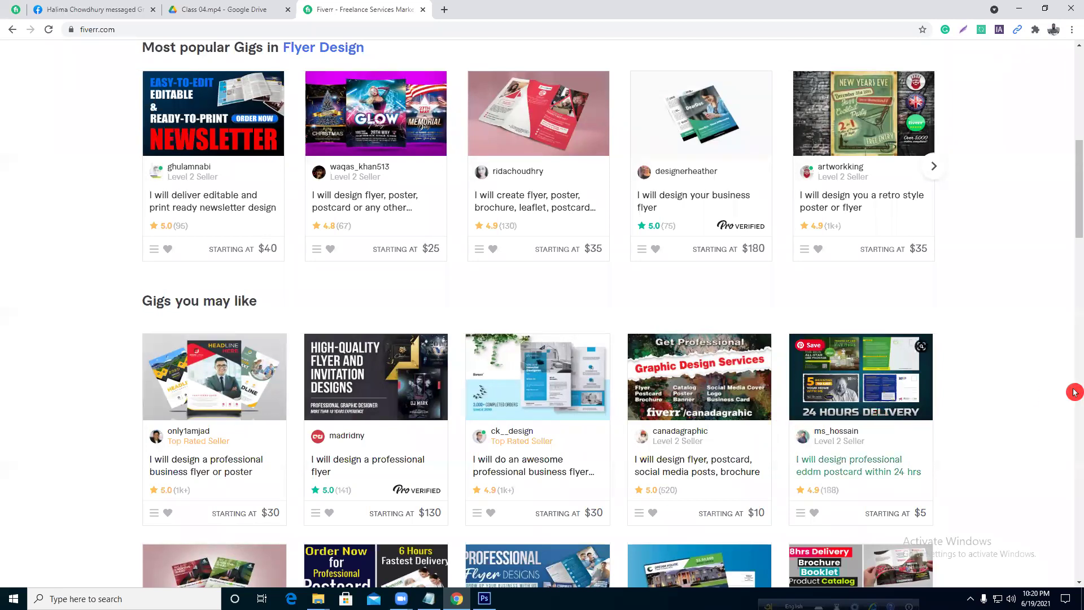
pyautogui.scroll(4, 1069, 389)
pyautogui.scroll(5, 1068, 390)
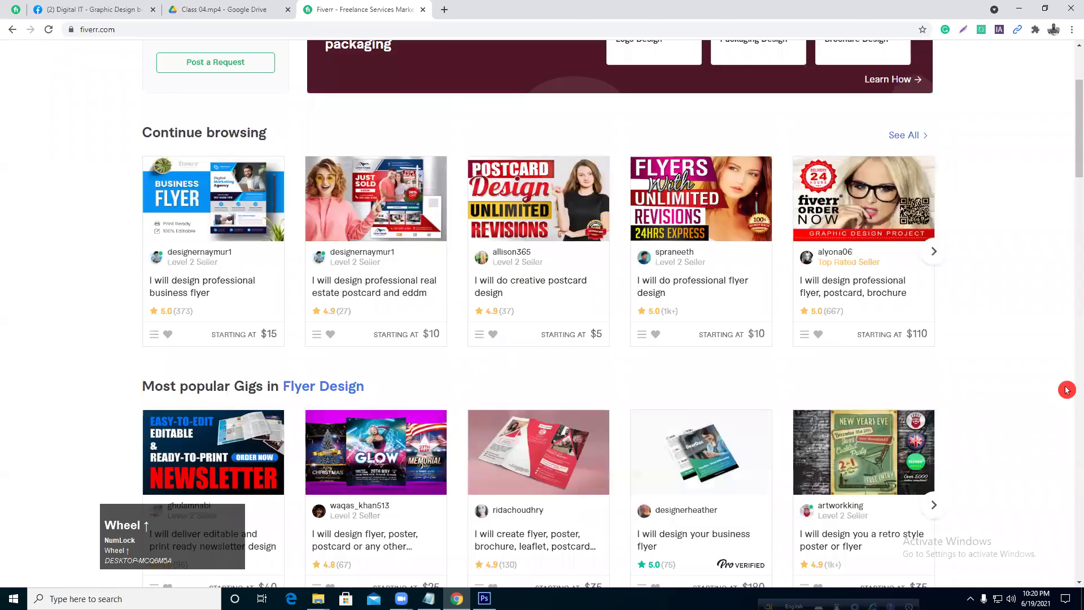
pyautogui.scroll(-1, 1067, 390)
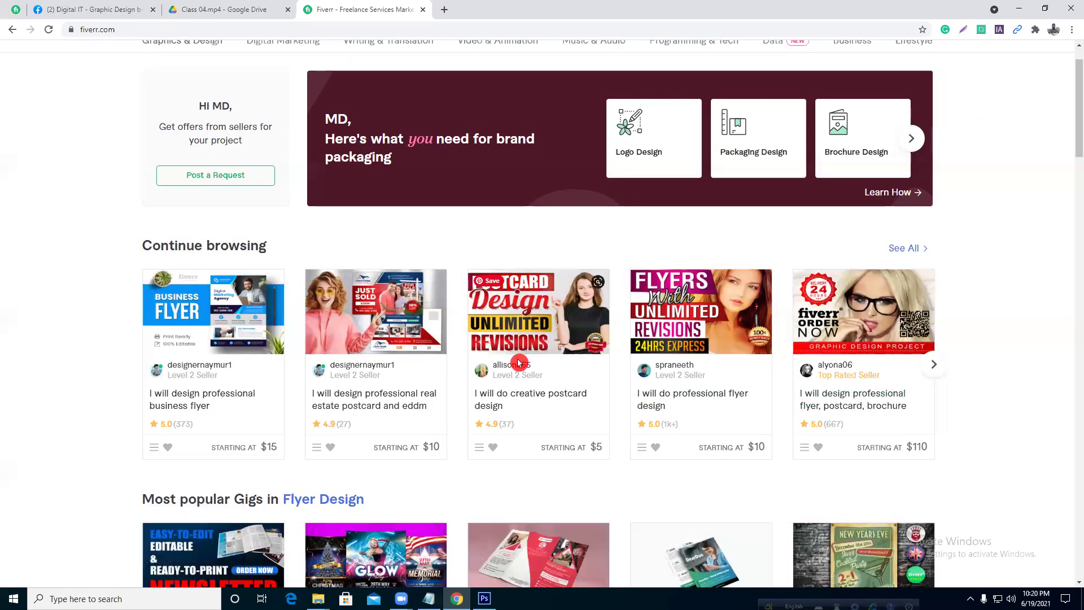
# - Open the flyer, poster and postcard gig from Most popular Gigs in Flyer Design in a new browser tab
pyautogui.scroll(-3, 525, 390)
pyautogui.scroll(-3, 524, 390)
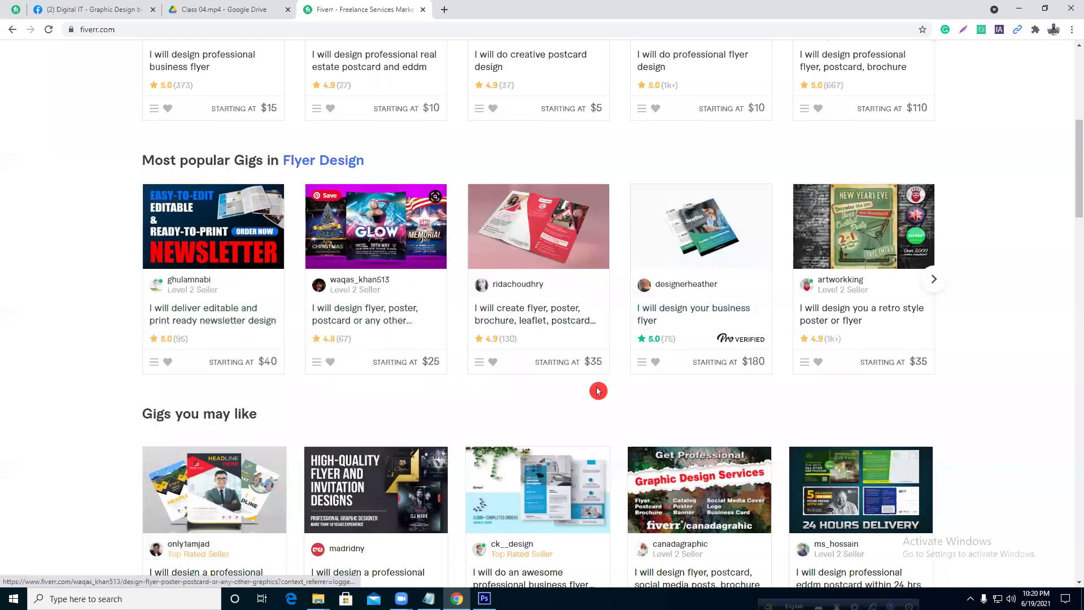
pyautogui.rightClick(389, 215)
pyautogui.click(409, 226)
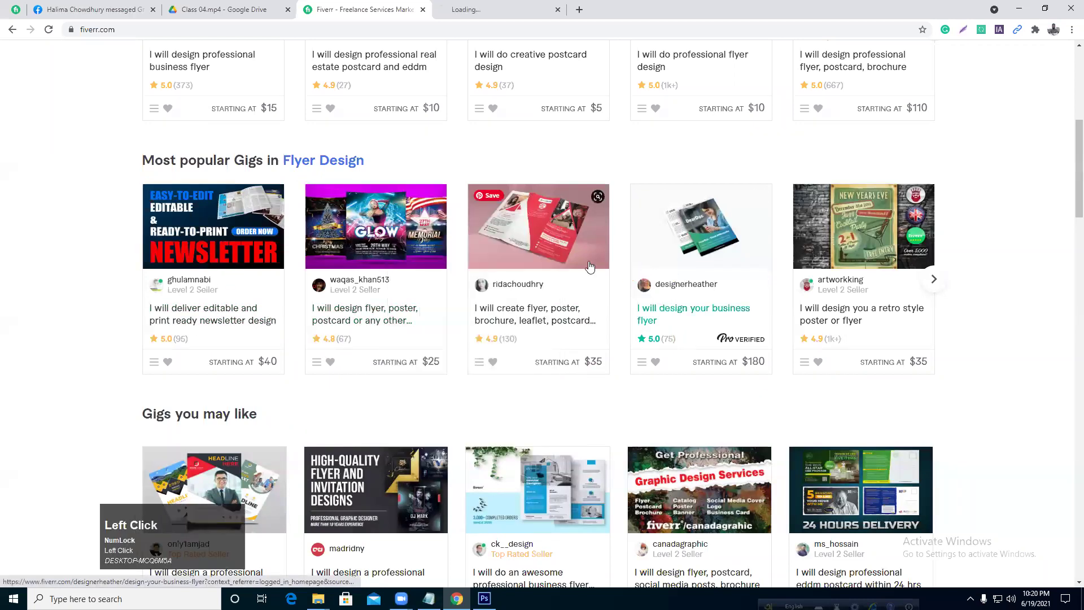
# - Look over the remaining gig sections of the Fiverr home page down to the footer and return to its beginning
pyautogui.scroll(-10, 579, 266)
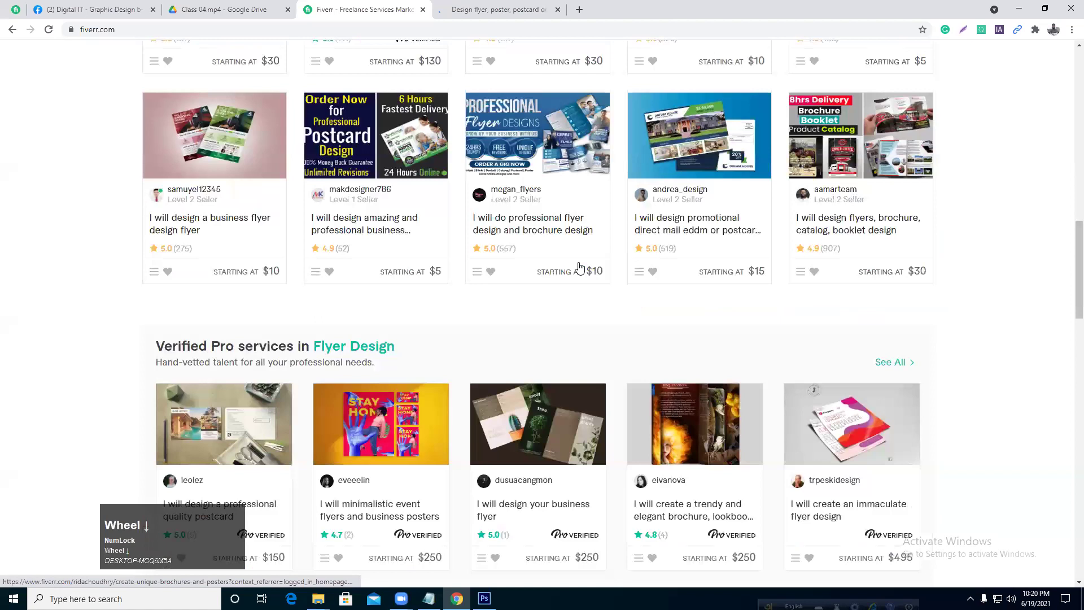
pyautogui.scroll(-15, 579, 266)
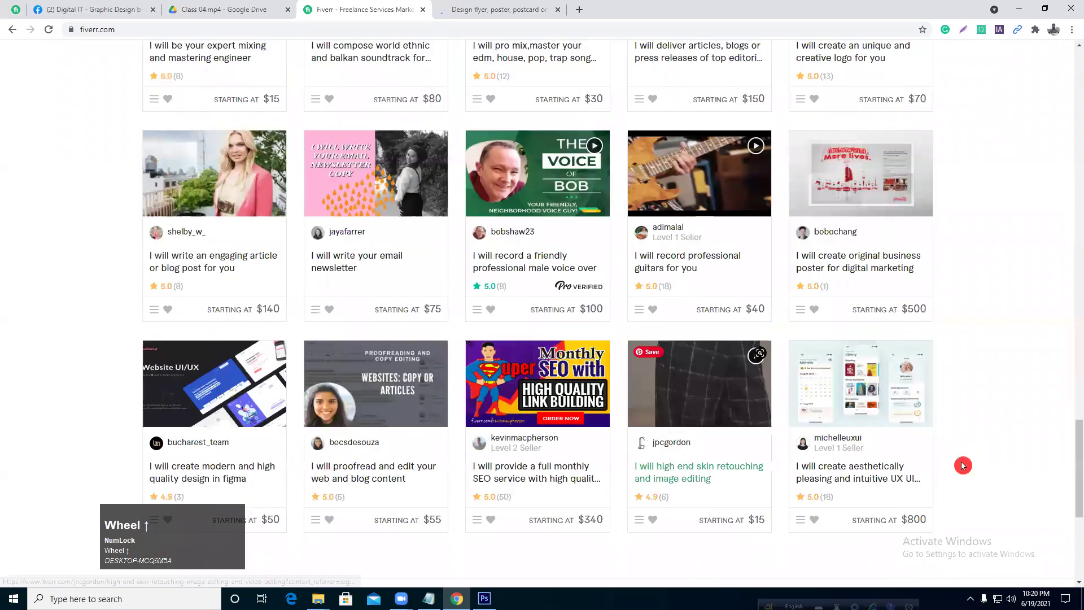
pyautogui.scroll(-7, 960, 444)
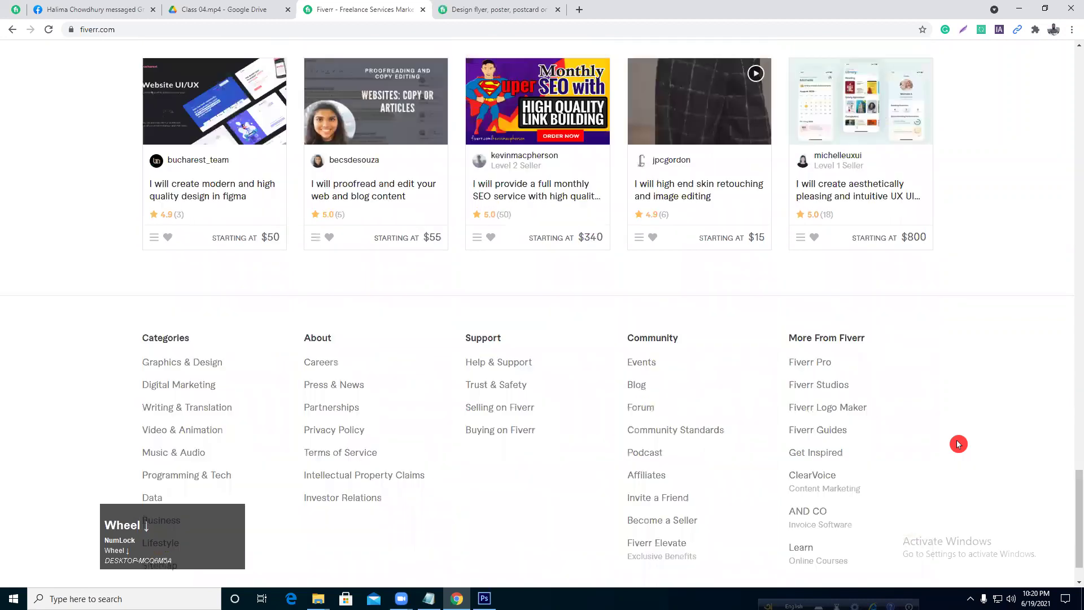
pyautogui.scroll(-1, 972, 410)
pyautogui.moveTo(1074, 501); pyautogui.dragTo(1075, 174)
pyautogui.scroll(10, 1058, 228)
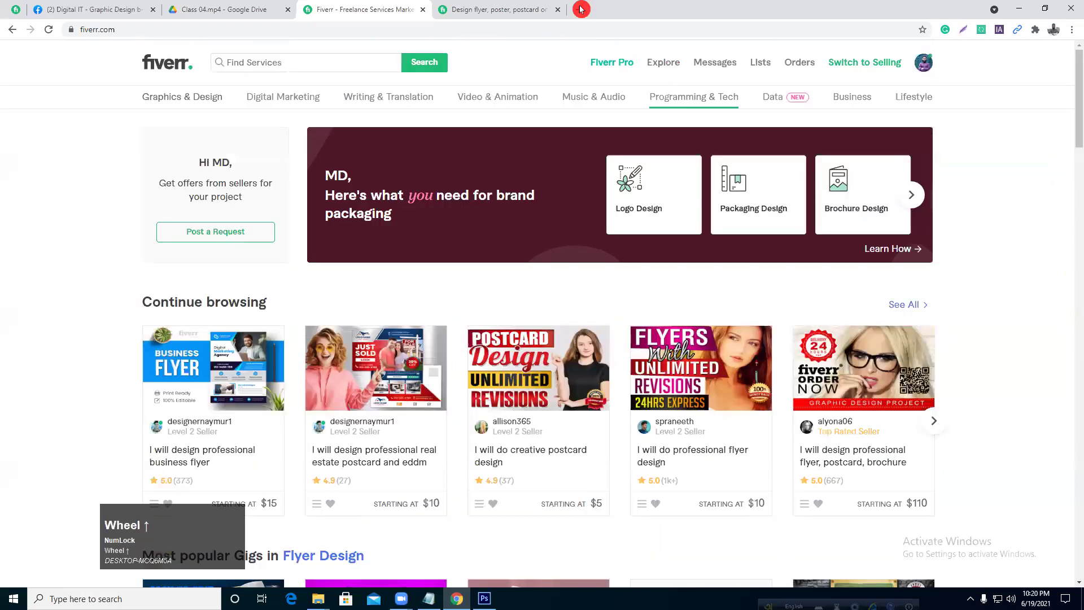
# - View the opened flyer, poster and postcard gig page, close it and return to the Fiverr home page
pyautogui.click(496, 9)
pyautogui.click(639, 368)
pyautogui.click(519, 16)
pyautogui.click(558, 10)
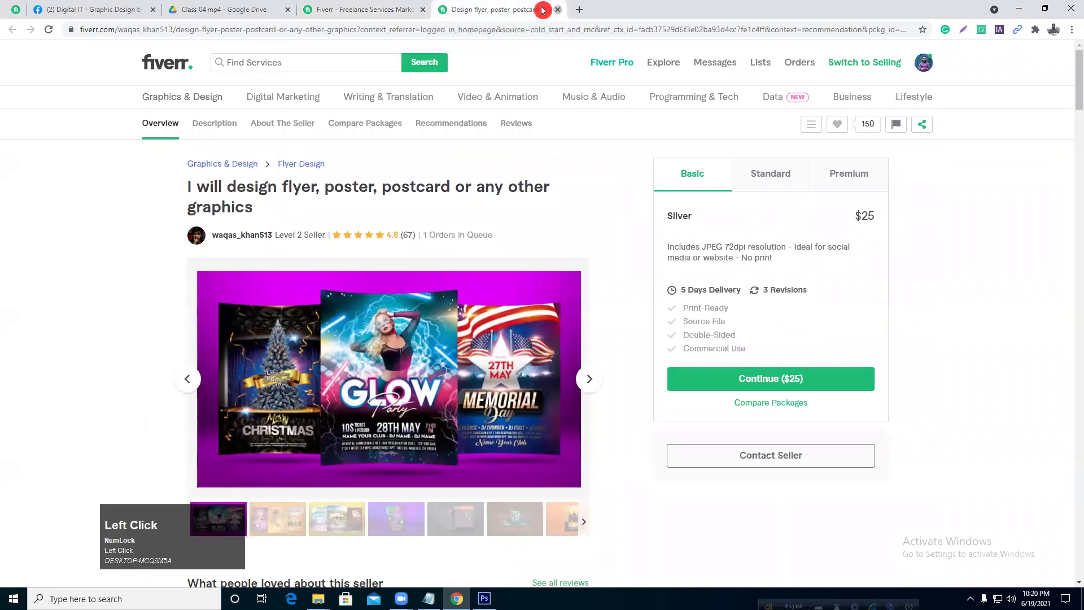
pyautogui.click(358, 9)
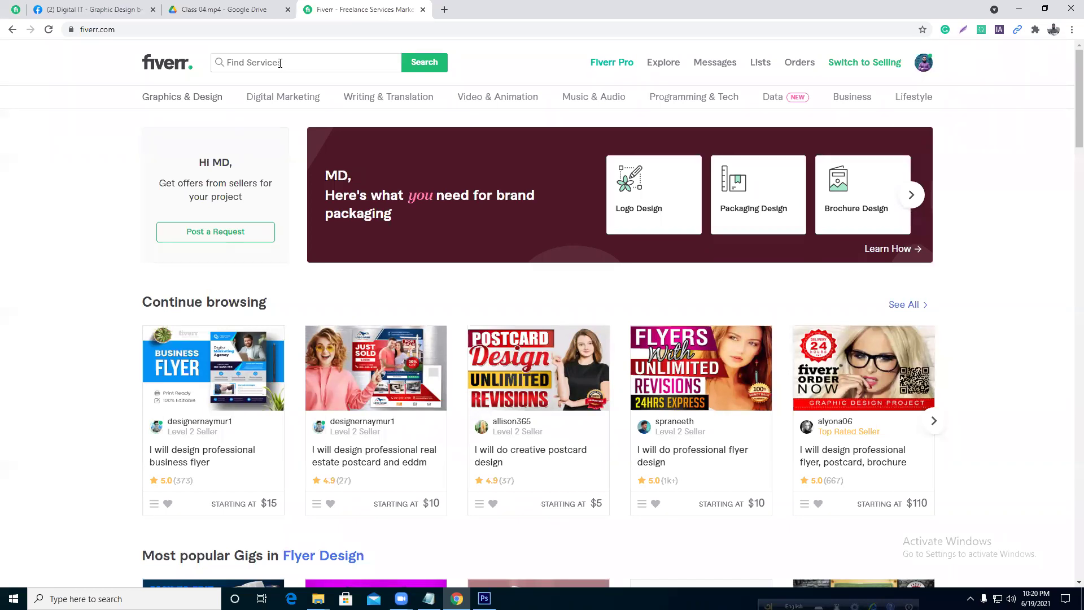
# - Search Fiverr's services for "flyer design"
pyautogui.write('fl')
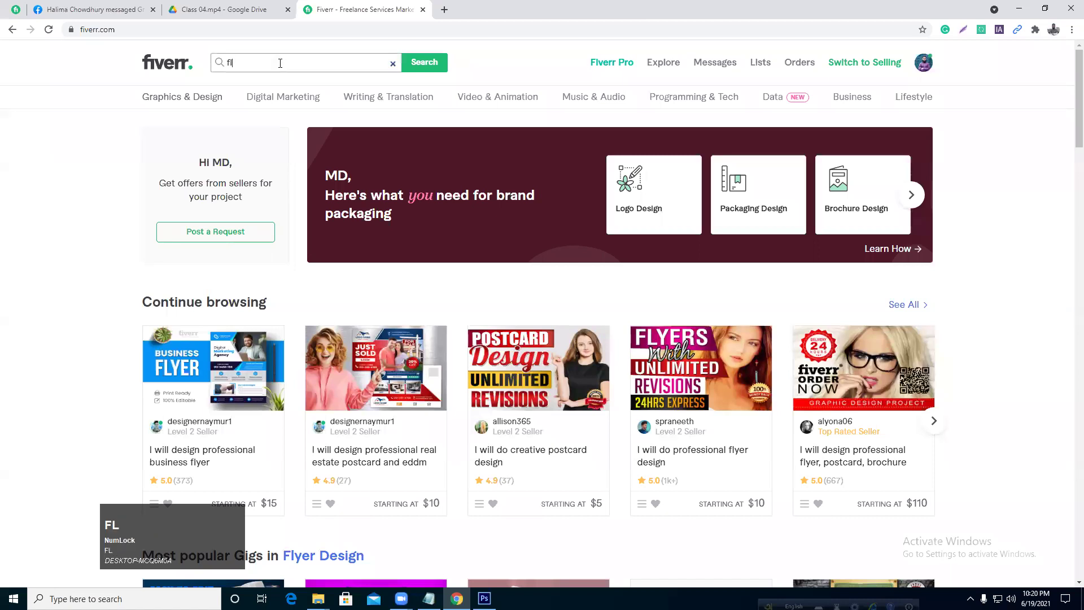
pyautogui.write('yer ')
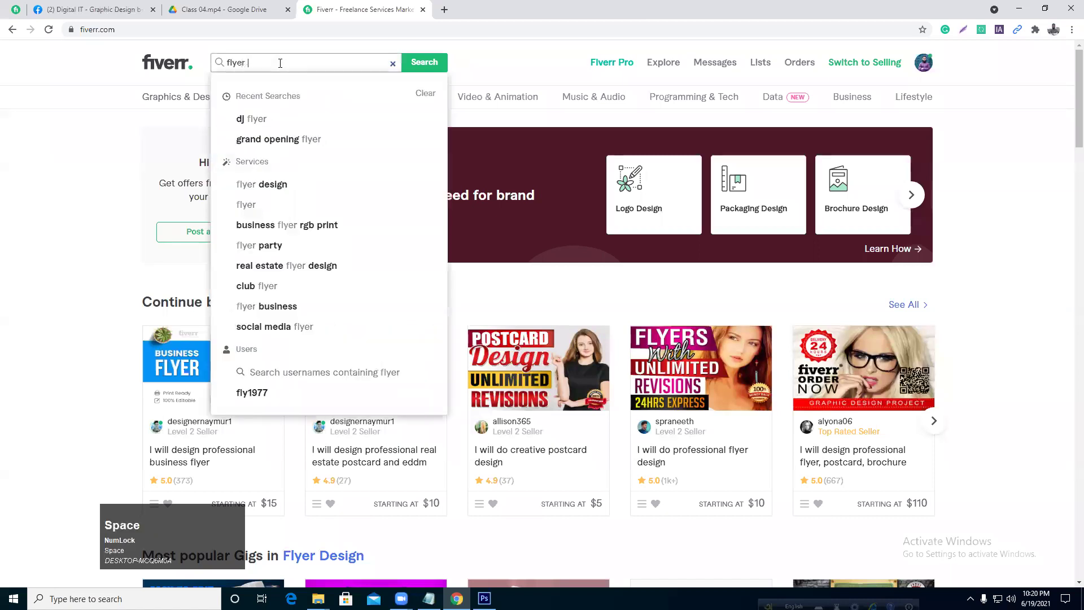
pyautogui.write('desi')
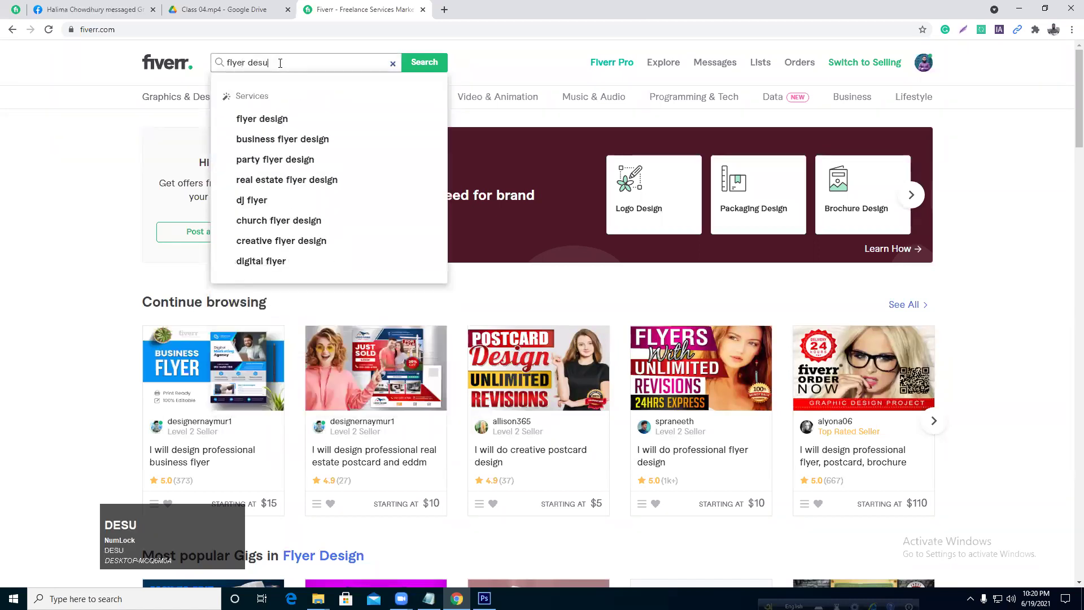
pyautogui.write('gn')
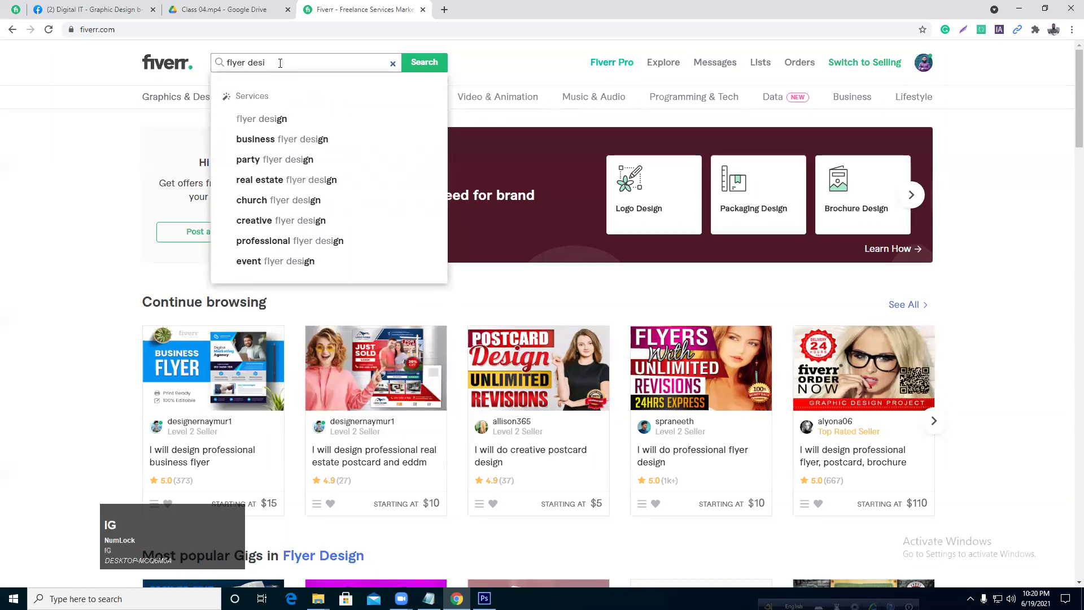
pyautogui.press('Return')
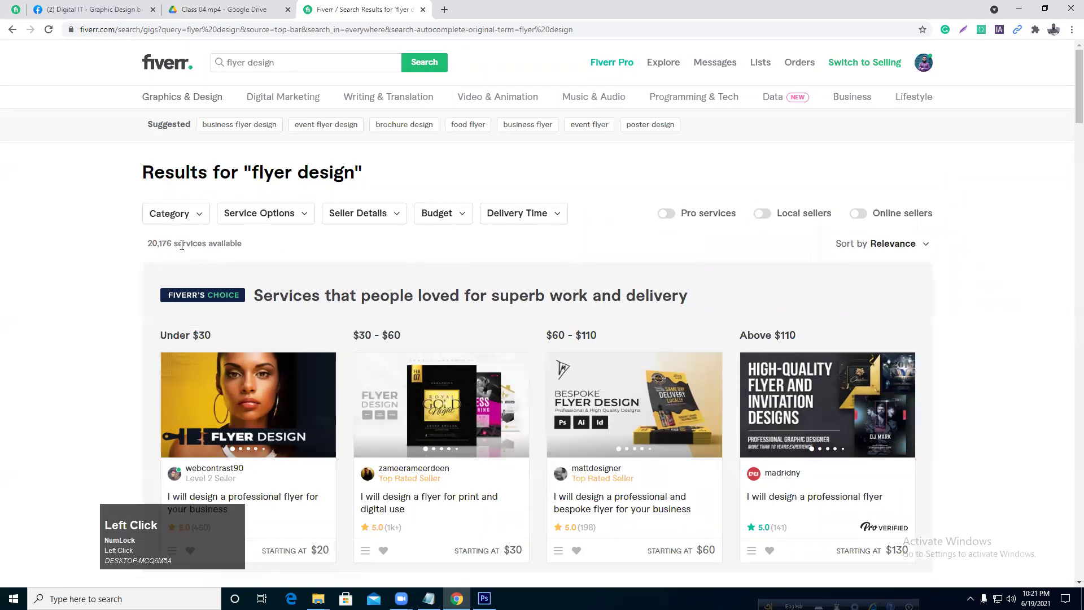
# - Shorten the search to "flyer" and run it, followed by the suggested "business flyer" search
pyautogui.click(248, 62)
pyautogui.doubleClick(257, 62)
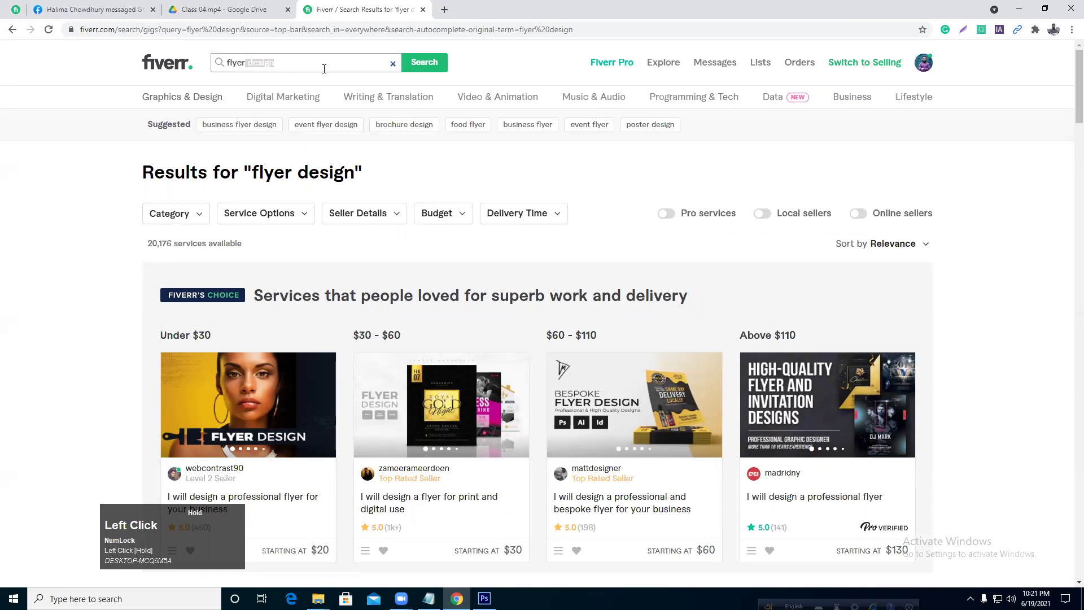
pyautogui.press('BackSpace')
pyautogui.press('Return')
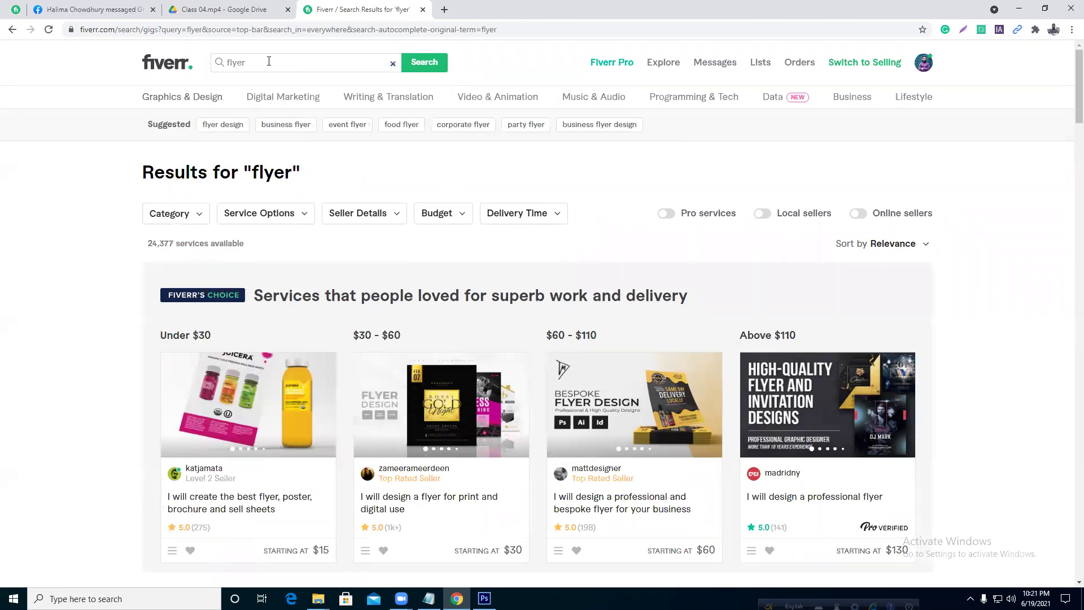
pyautogui.click(290, 135)
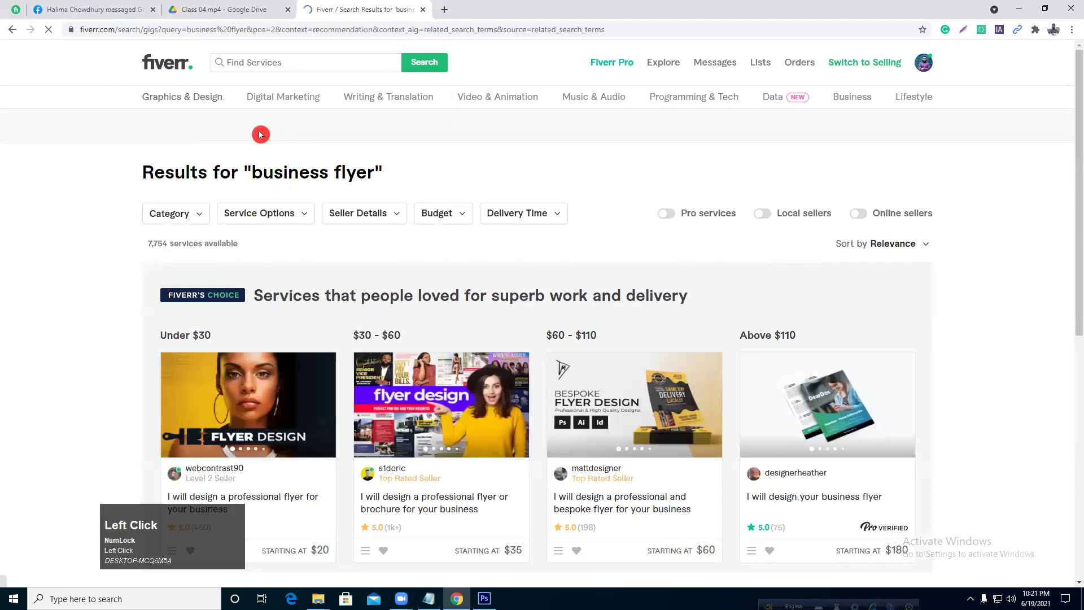
# - Replace the "business flyer" query with "flyer design" and run the search again
pyautogui.moveTo(302, 64); pyautogui.dragTo(187, 69)
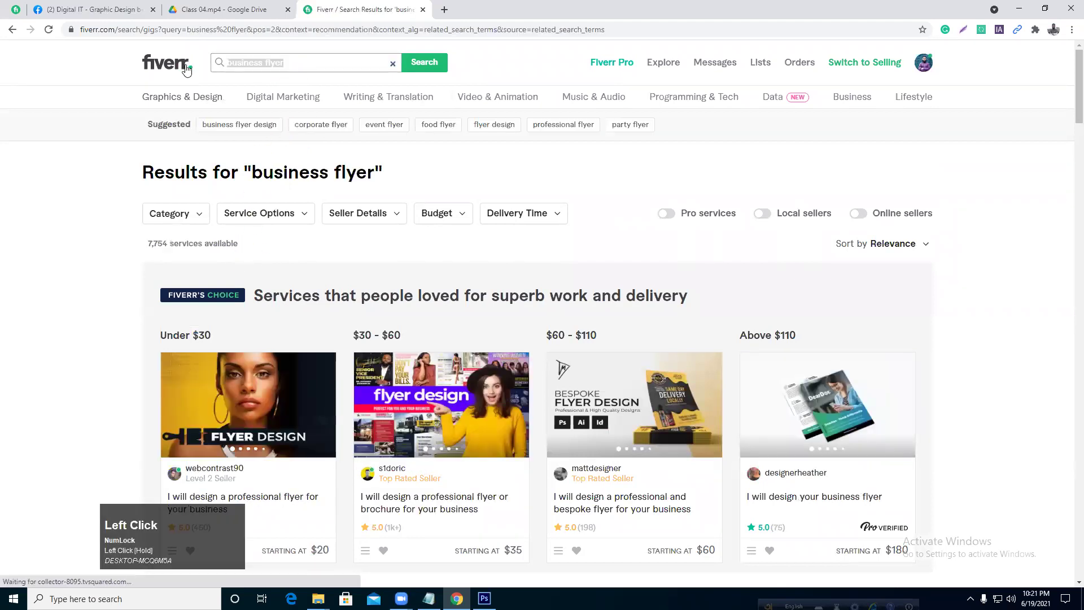
pyautogui.write('fl')
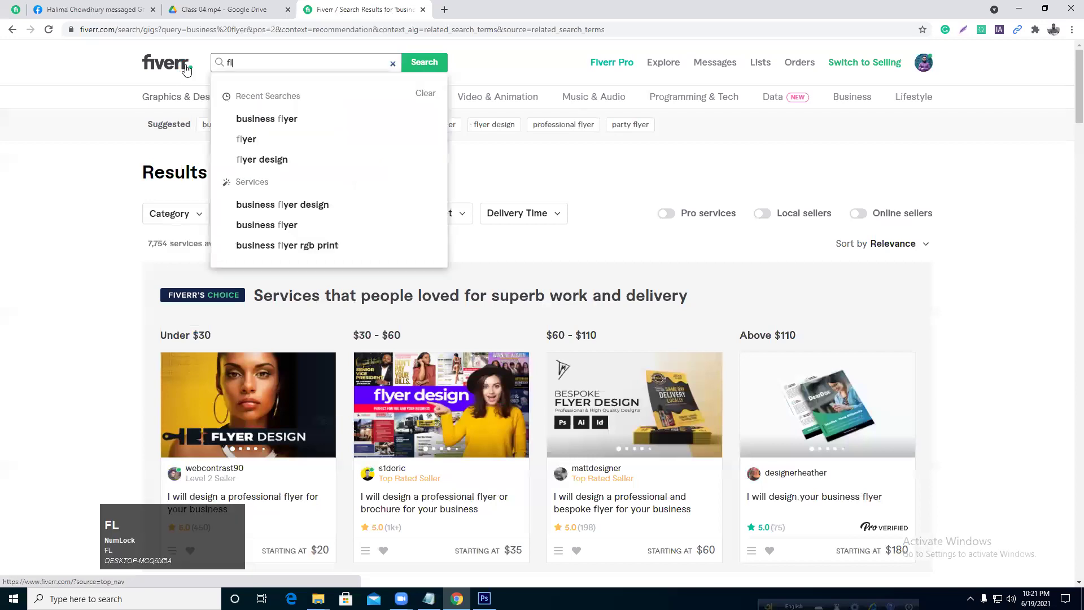
pyautogui.write('yer design')
pyautogui.press('Return')
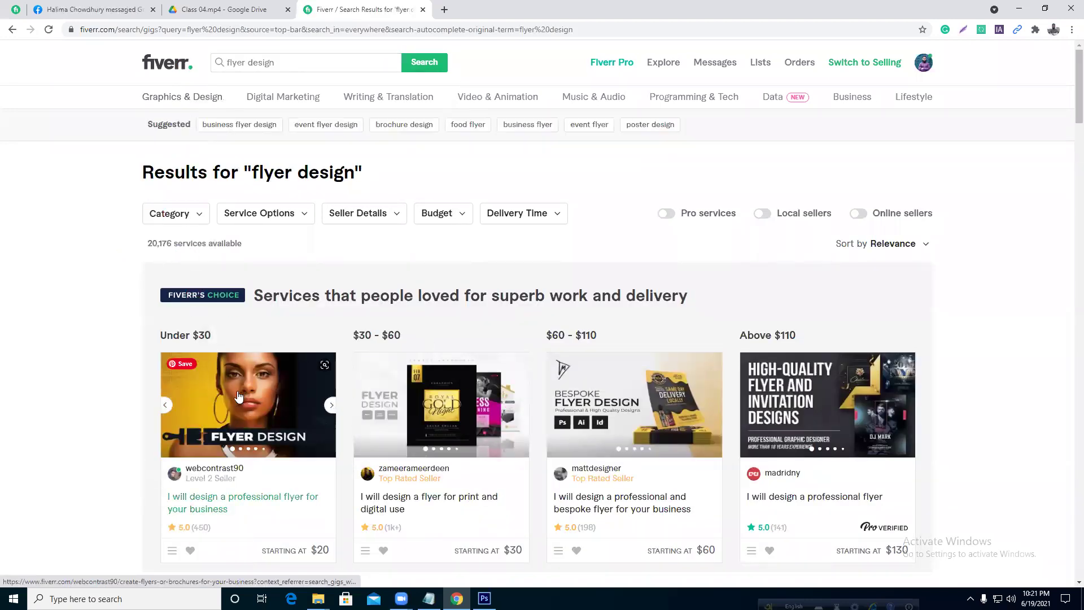
# - Examine the gigs in the "flyer design" search results, including their sample designs, seller levels and starting prices
pyautogui.scroll(-2, 436, 356)
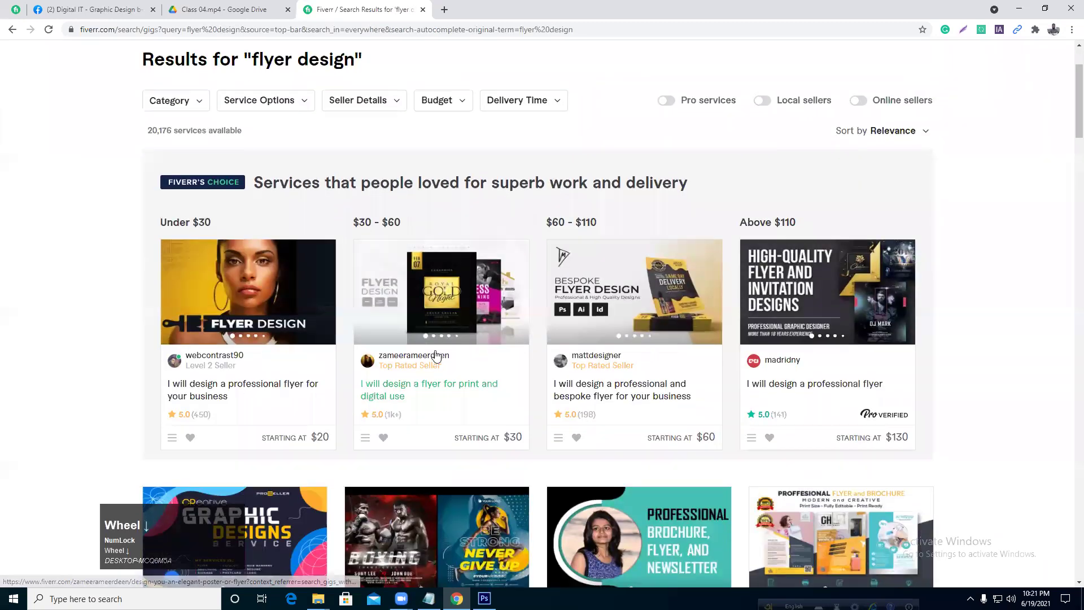
pyautogui.scroll(-4, 415, 356)
pyautogui.scroll(-5, 413, 355)
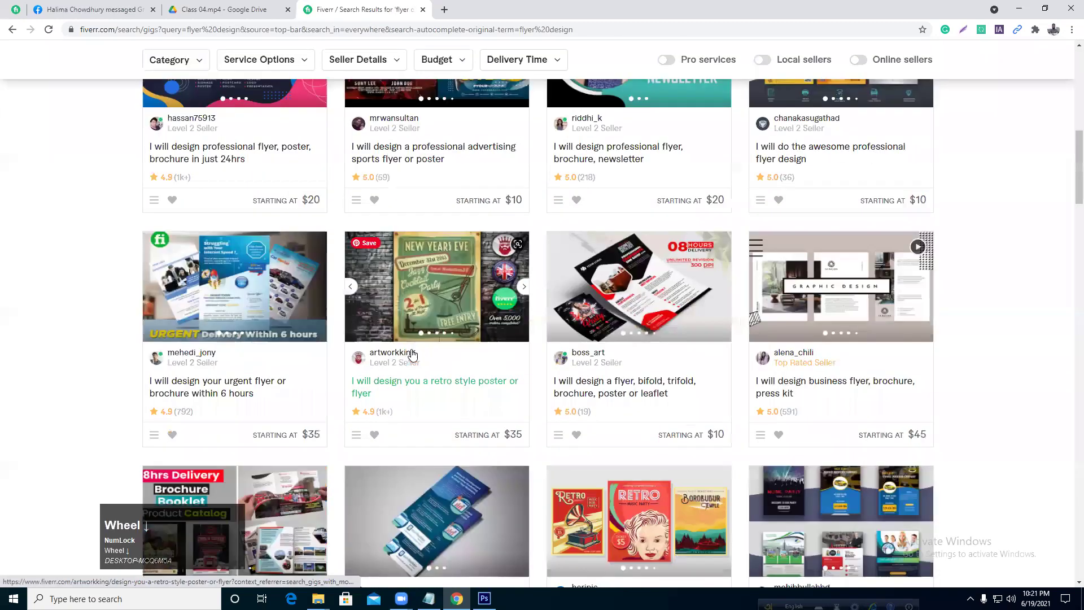
pyautogui.scroll(-4, 412, 354)
pyautogui.scroll(-4, 412, 351)
pyautogui.scroll(-4, 413, 348)
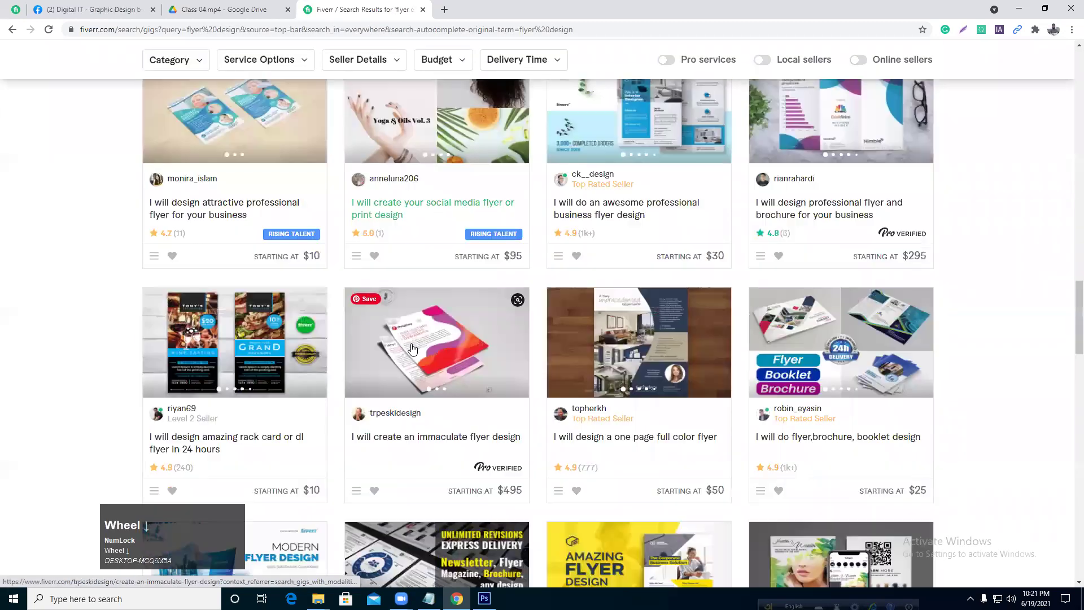
pyautogui.scroll(12, 413, 349)
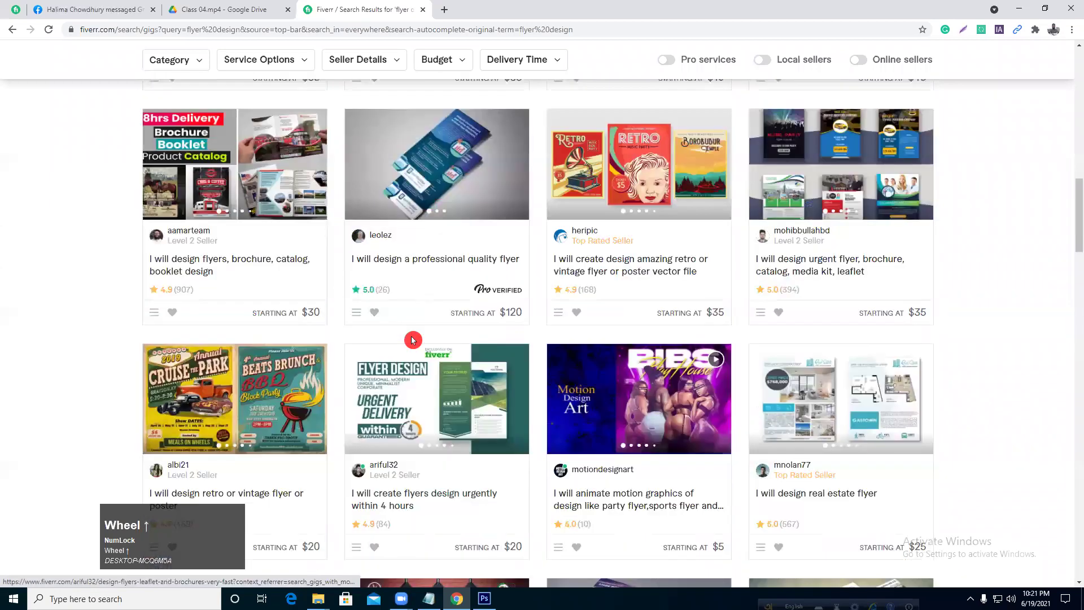
pyautogui.scroll(4, 413, 339)
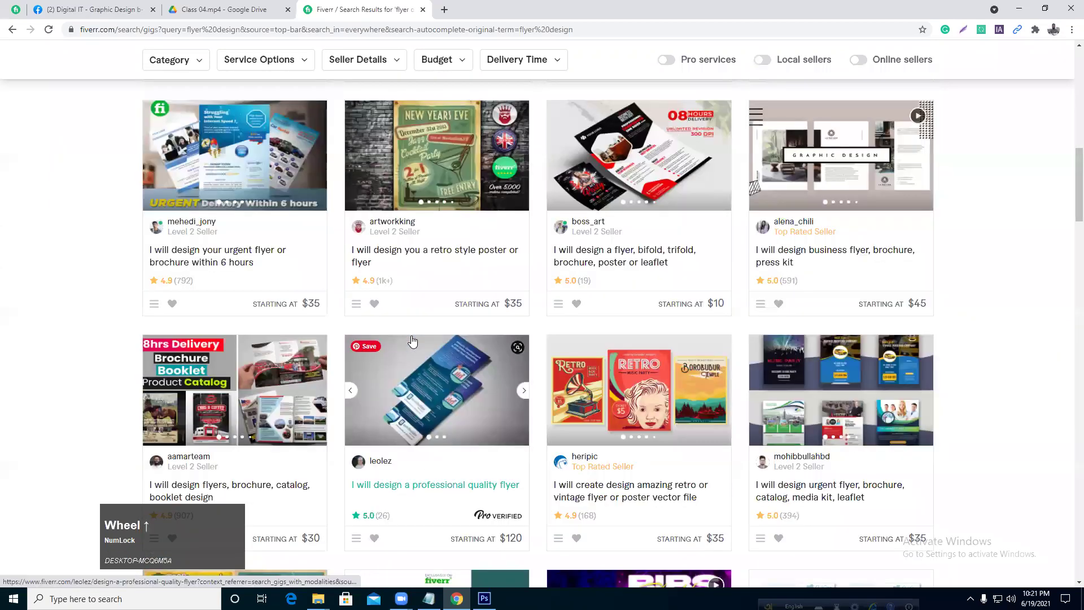
pyautogui.scroll(3, 413, 339)
pyautogui.scroll(6, 413, 340)
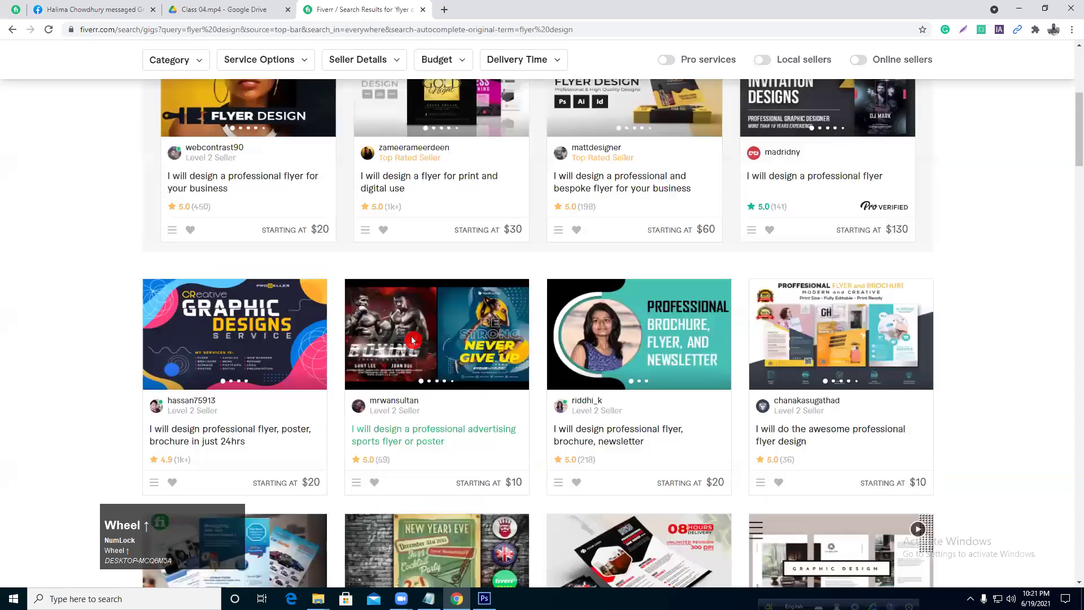
pyautogui.scroll(3, 413, 339)
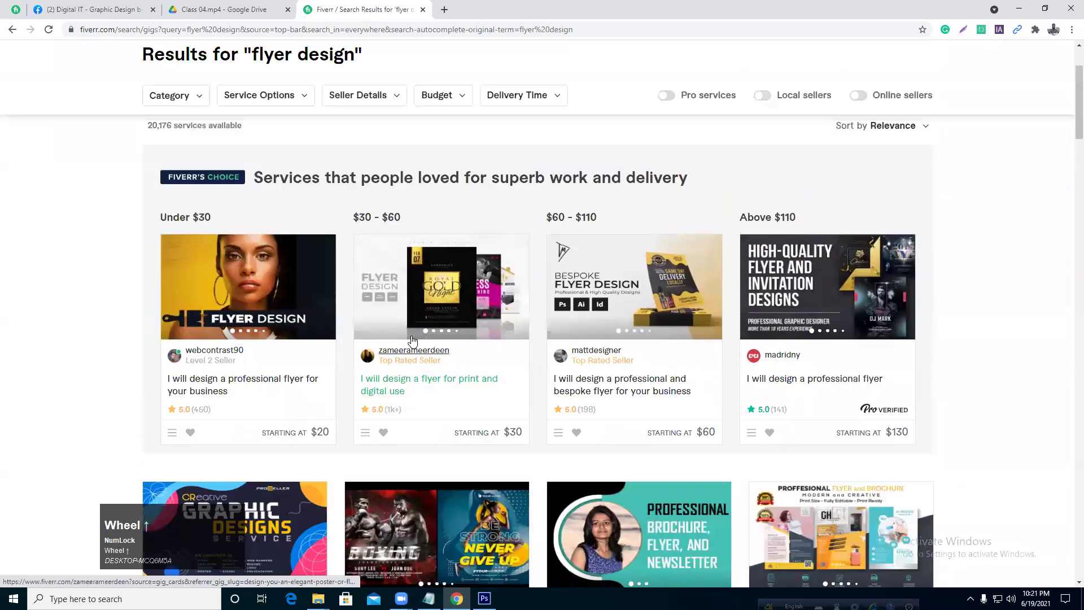
# - Compare the Fiverr's Choice gigs in each price range with the regular flyer listings below them
pyautogui.scroll(1, 413, 339)
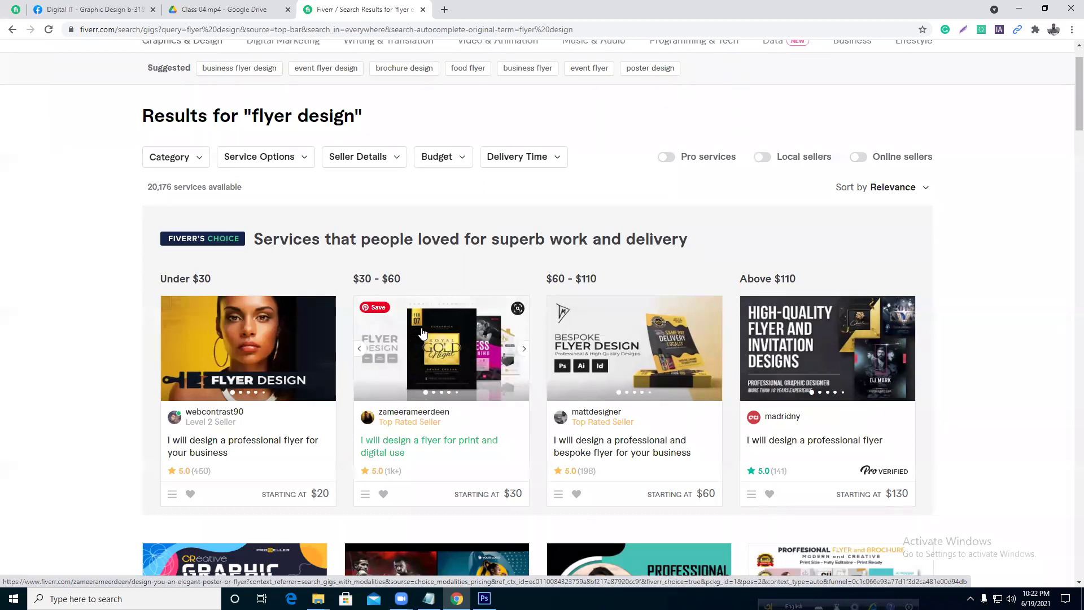
pyautogui.click(648, 177)
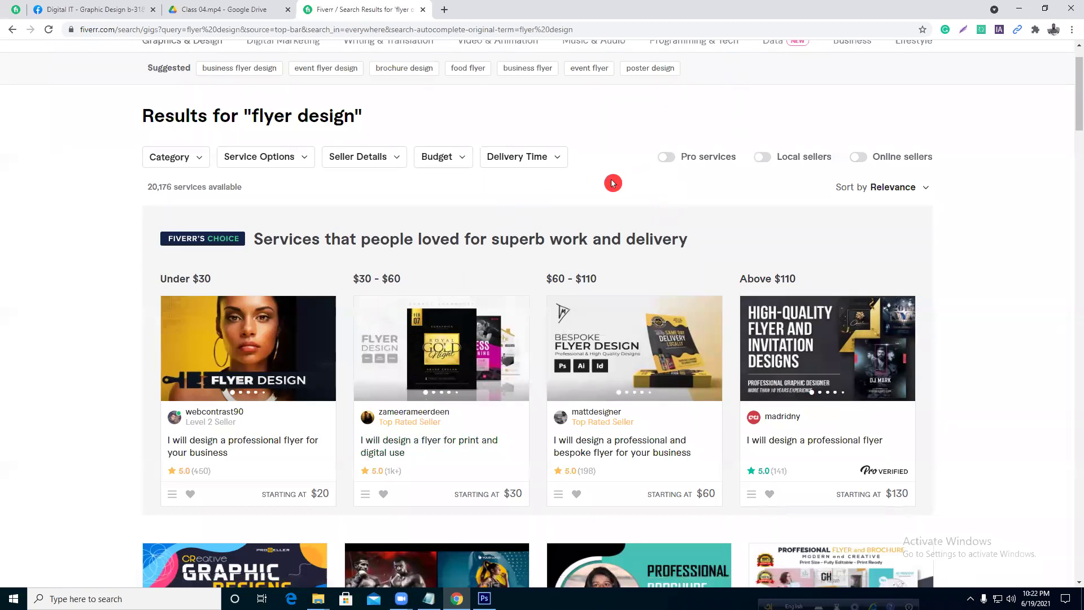
pyautogui.scroll(1, 613, 183)
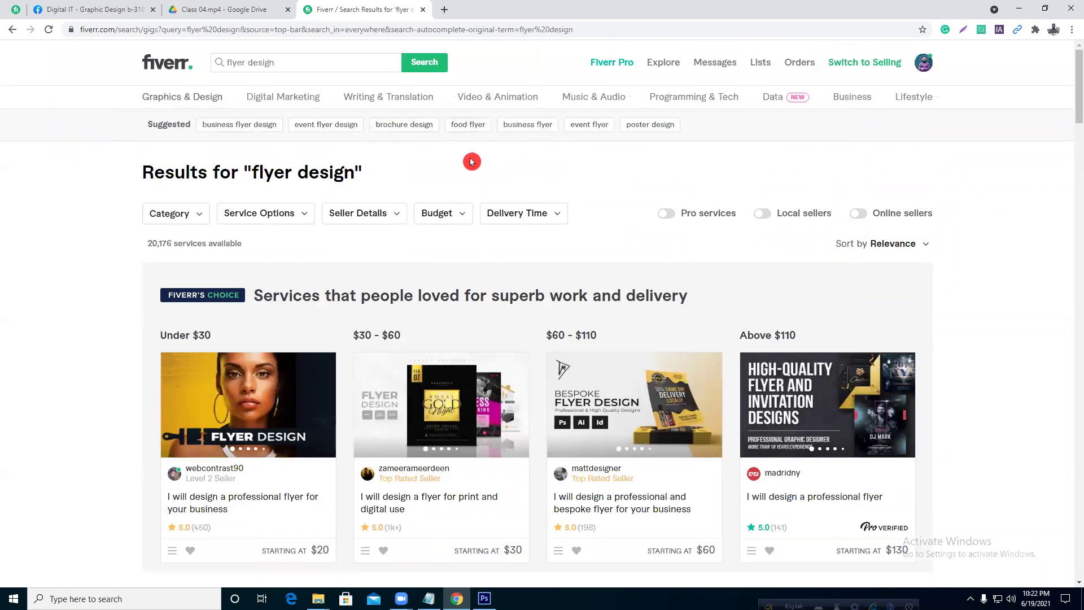
pyautogui.scroll(-5, 463, 156)
pyautogui.scroll(-3, 461, 156)
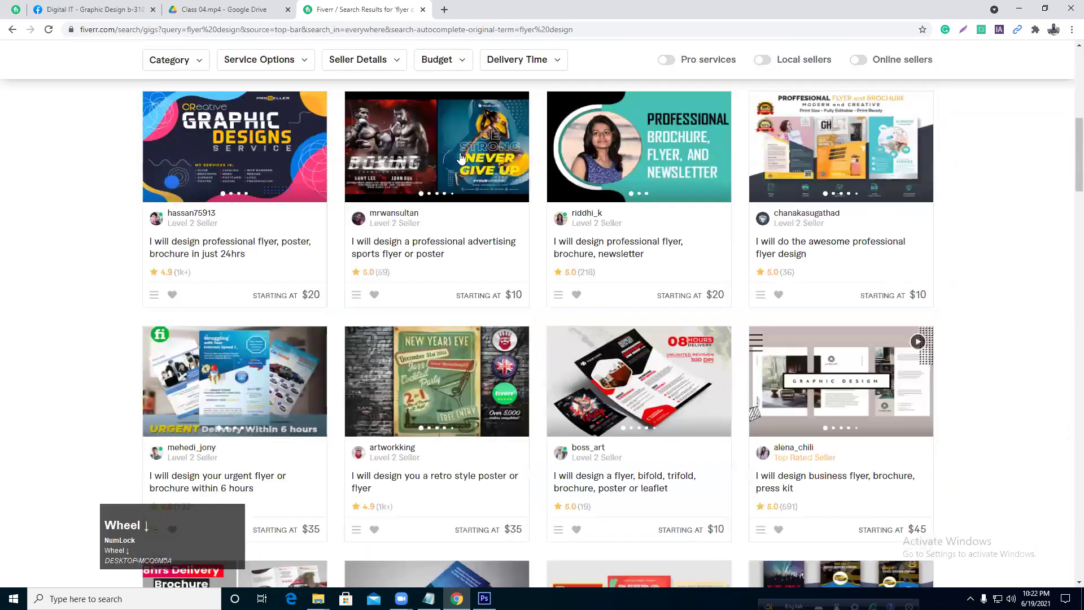
pyautogui.scroll(8, 460, 154)
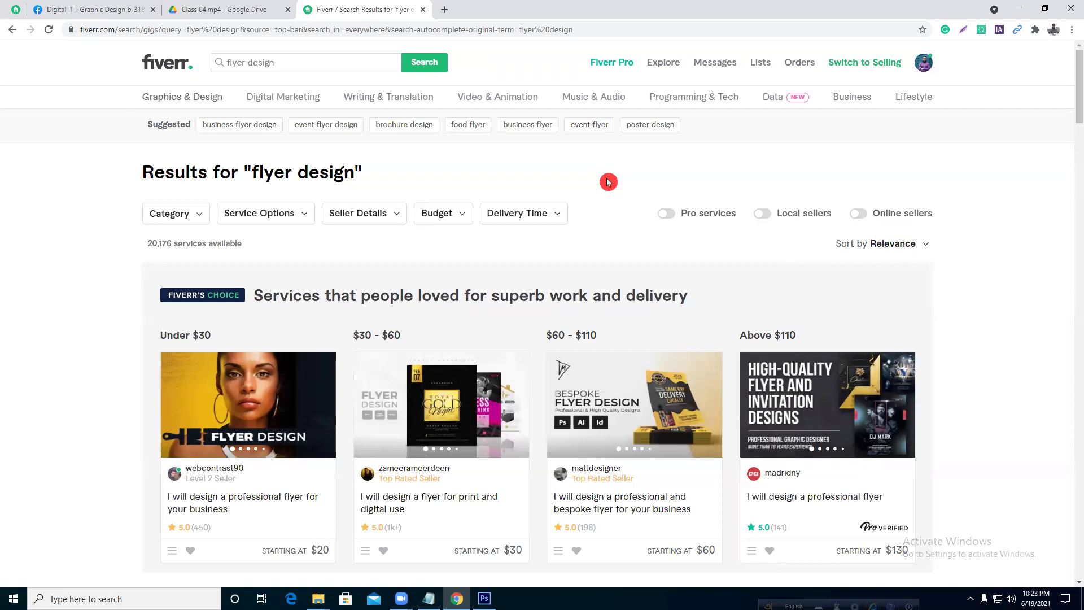
pyautogui.scroll(-5, 609, 182)
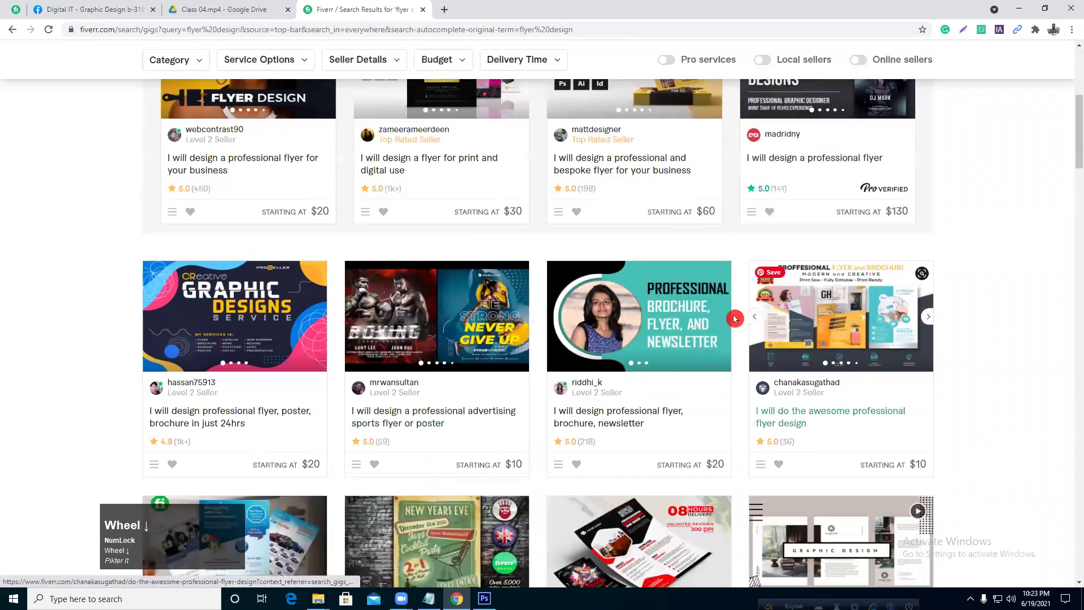
pyautogui.scroll(-1, 728, 339)
pyautogui.scroll(3, 710, 266)
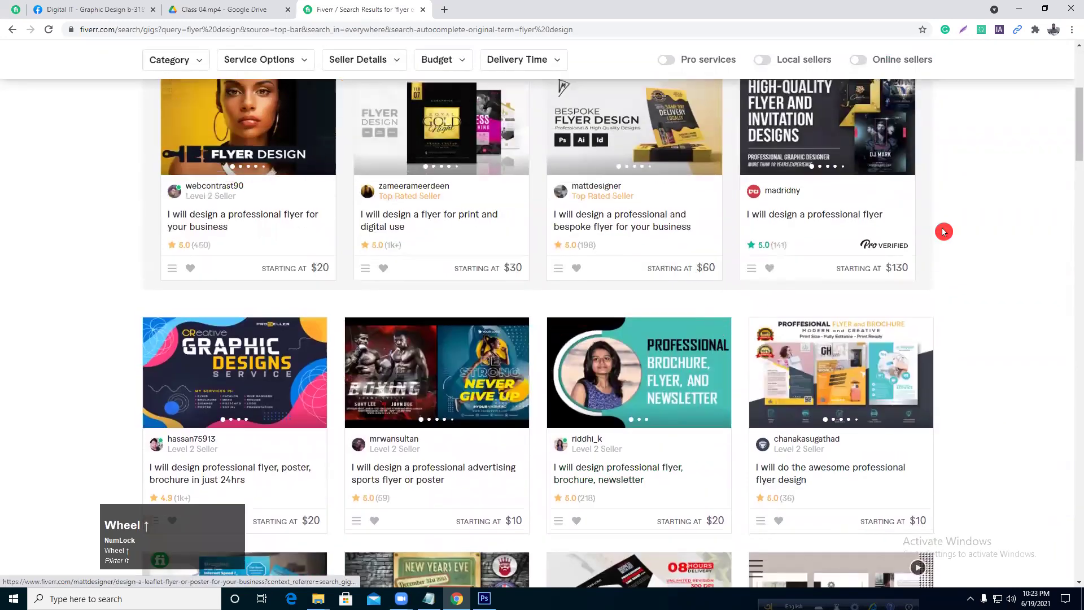
pyautogui.scroll(2, 513, 245)
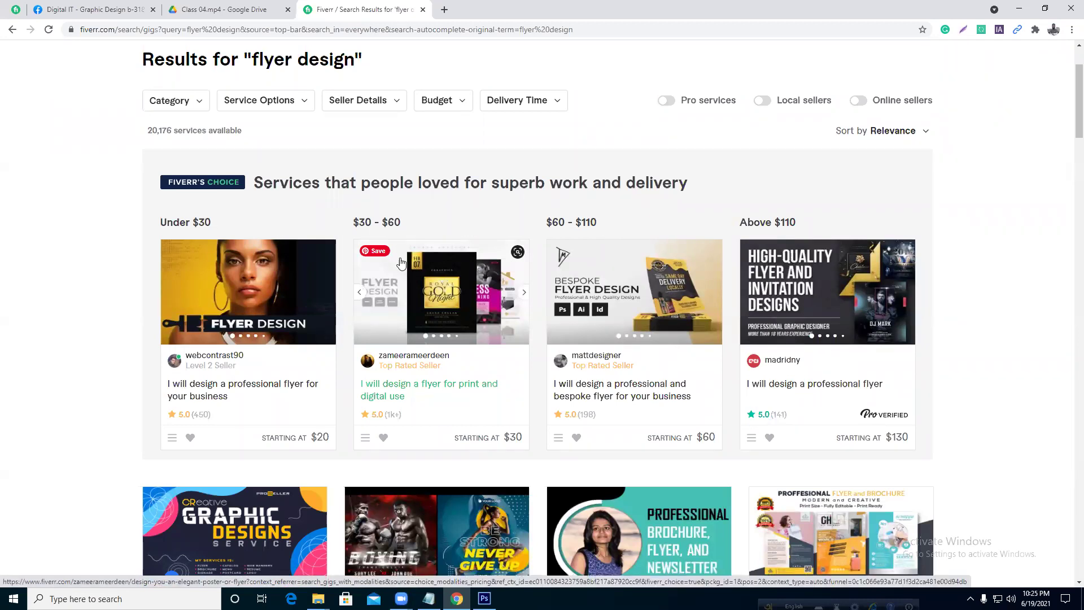
# - Open the Fiverr's Choice gigs under $30 and at $30 - $60 in separate new tabs
pyautogui.rightClick(253, 281)
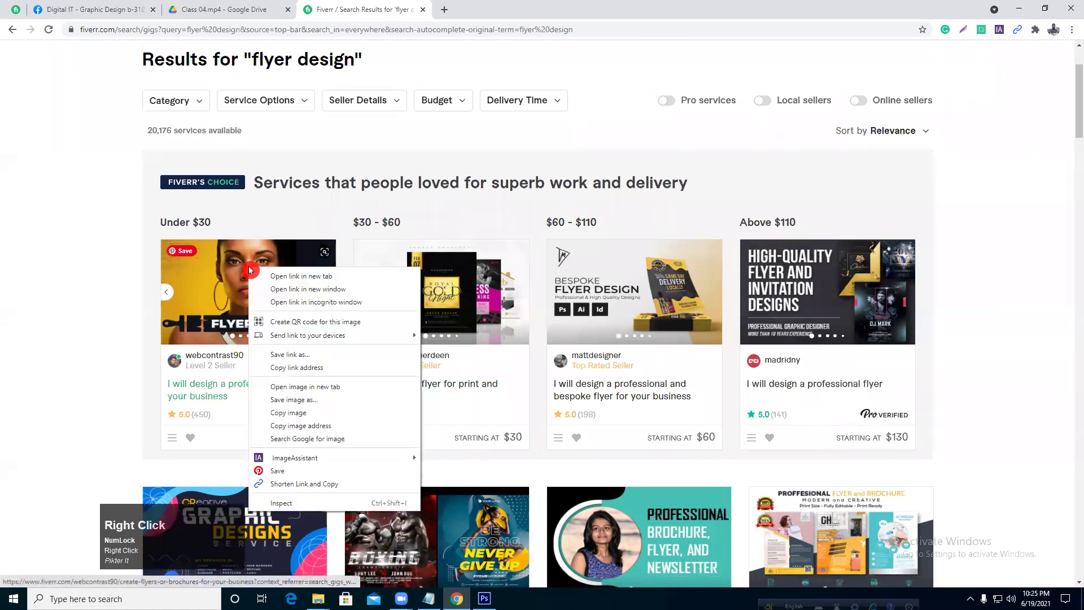
pyautogui.click(276, 282)
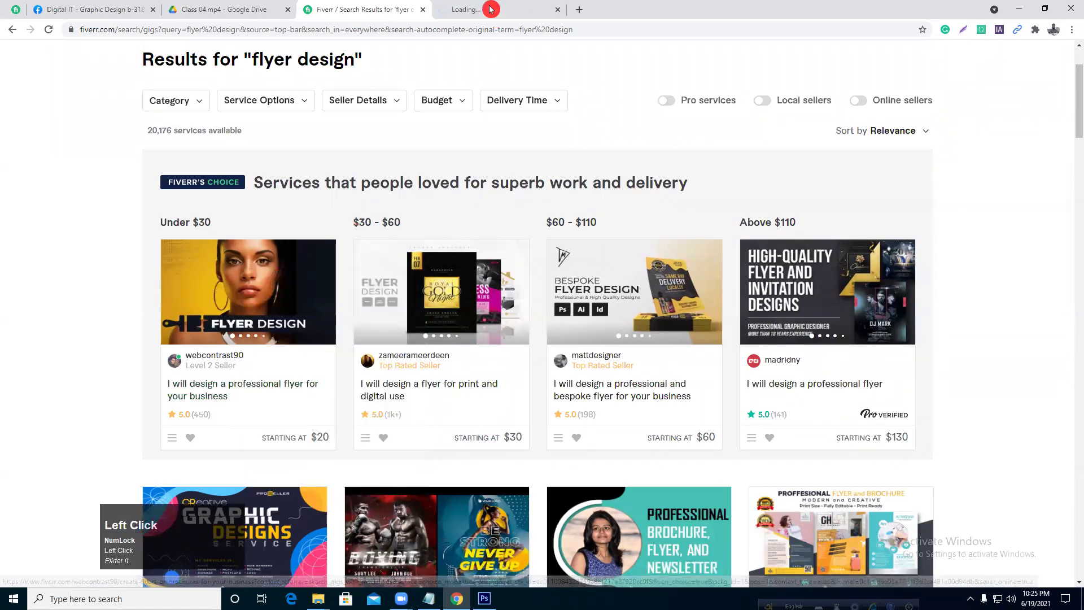
pyautogui.rightClick(447, 287)
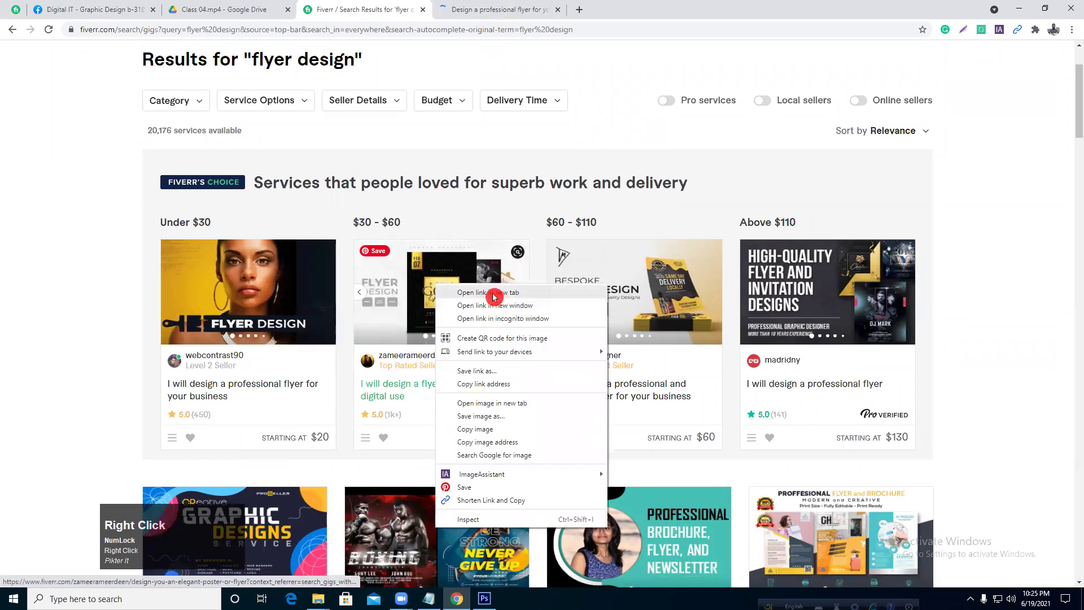
pyautogui.click(449, 292)
# - Browse further through the flyer gig listings, checking their sample designs, ratings, seller badges and starting prices
pyautogui.scroll(-4, 453, 303)
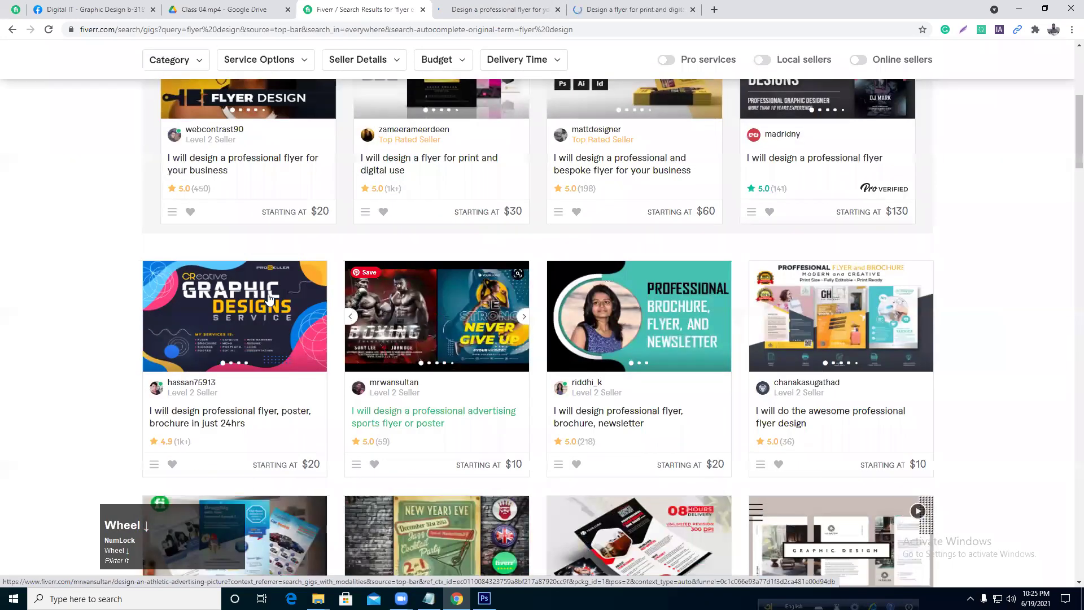
pyautogui.scroll(-5, 432, 310)
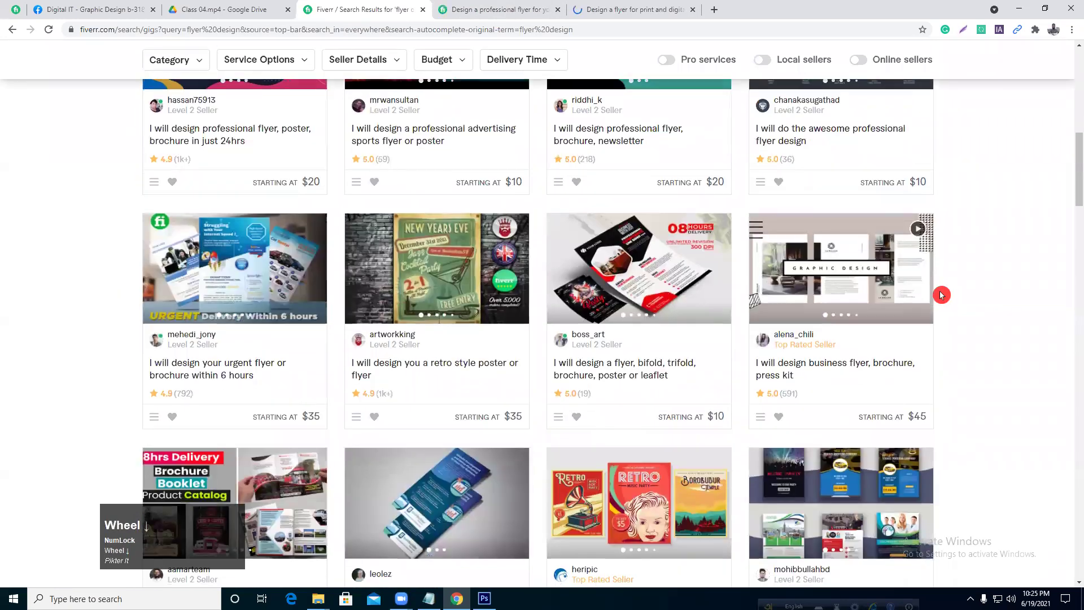
pyautogui.scroll(-1, 881, 305)
pyautogui.scroll(-2, 376, 280)
pyautogui.scroll(-2, 376, 277)
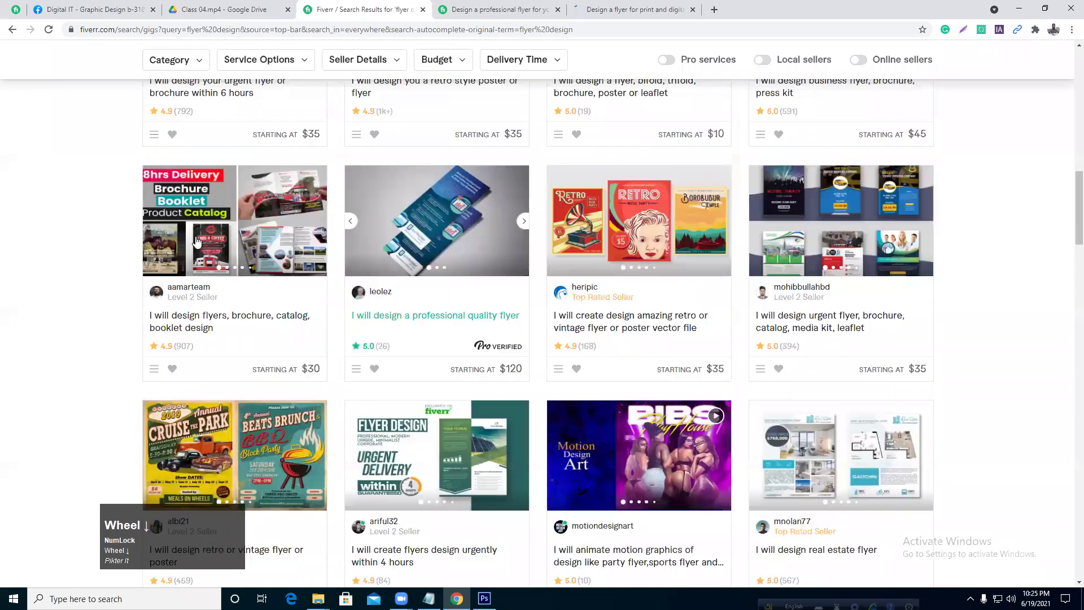
pyautogui.scroll(-3, 911, 293)
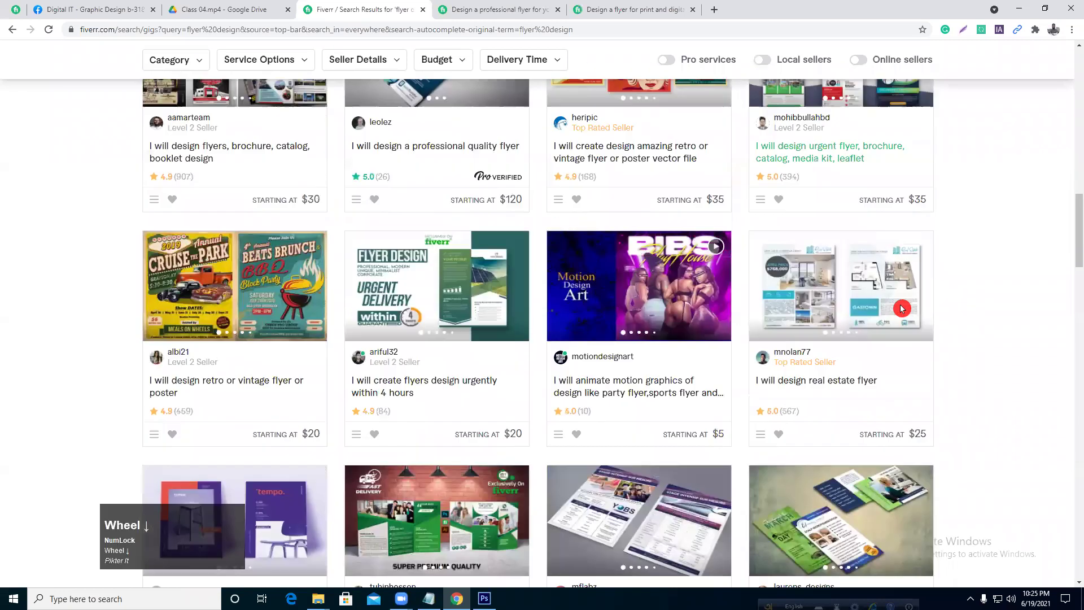
pyautogui.scroll(-2, 940, 333)
pyautogui.scroll(-5, 983, 351)
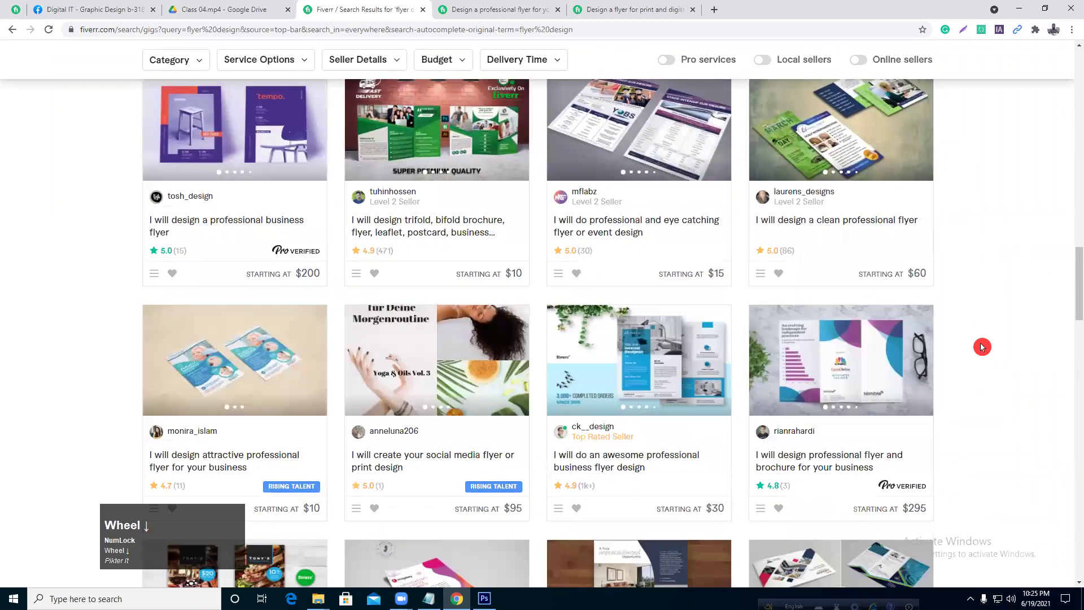
pyautogui.scroll(-1, 981, 345)
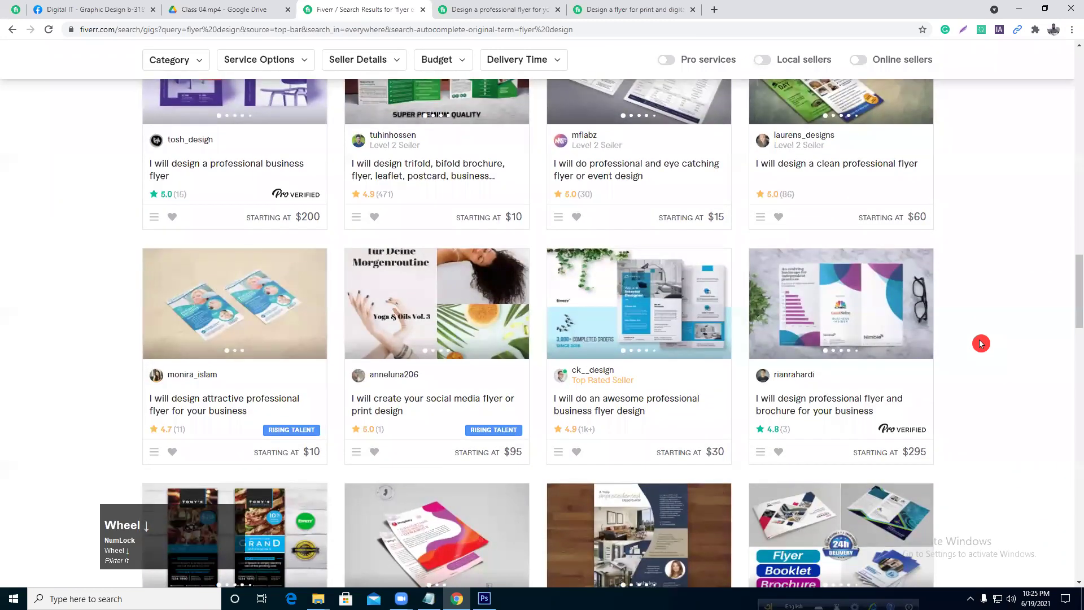
pyautogui.scroll(-2, 381, 317)
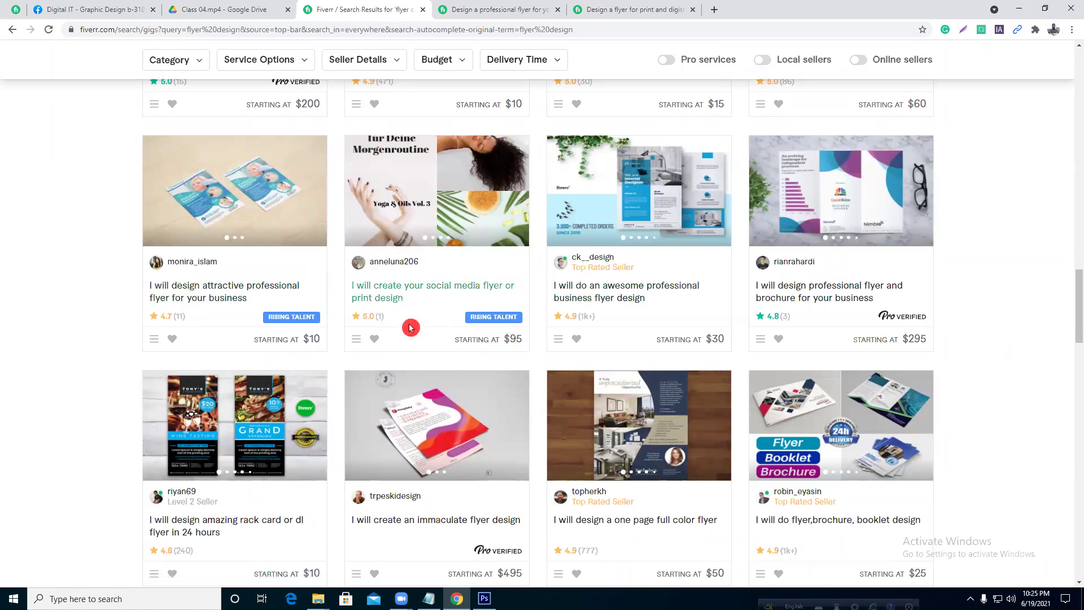
pyautogui.rightClick(251, 212)
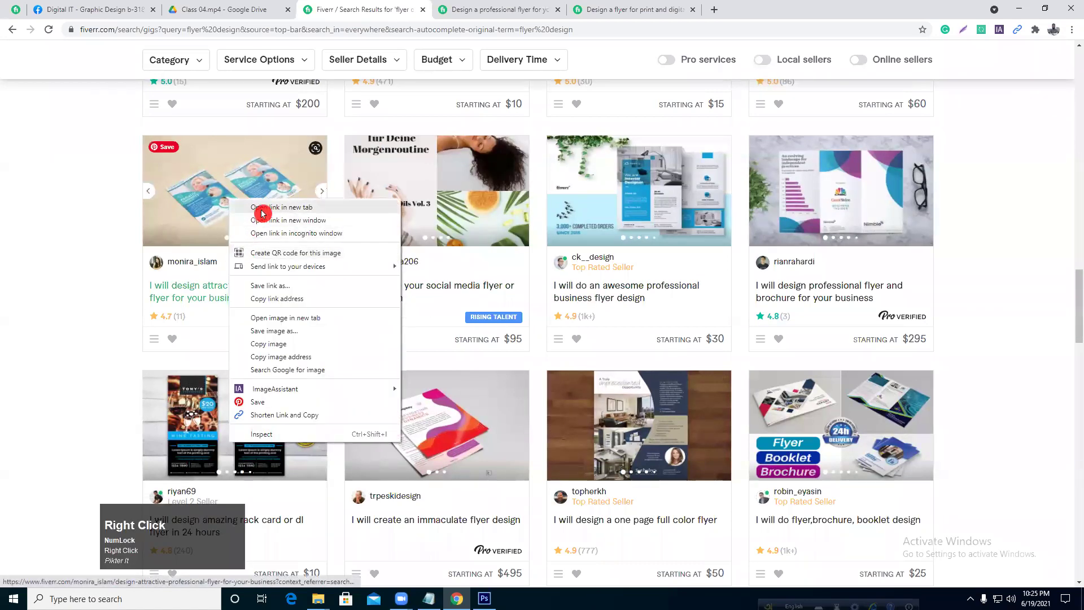
pyautogui.click(260, 220)
pyautogui.click(1071, 8)
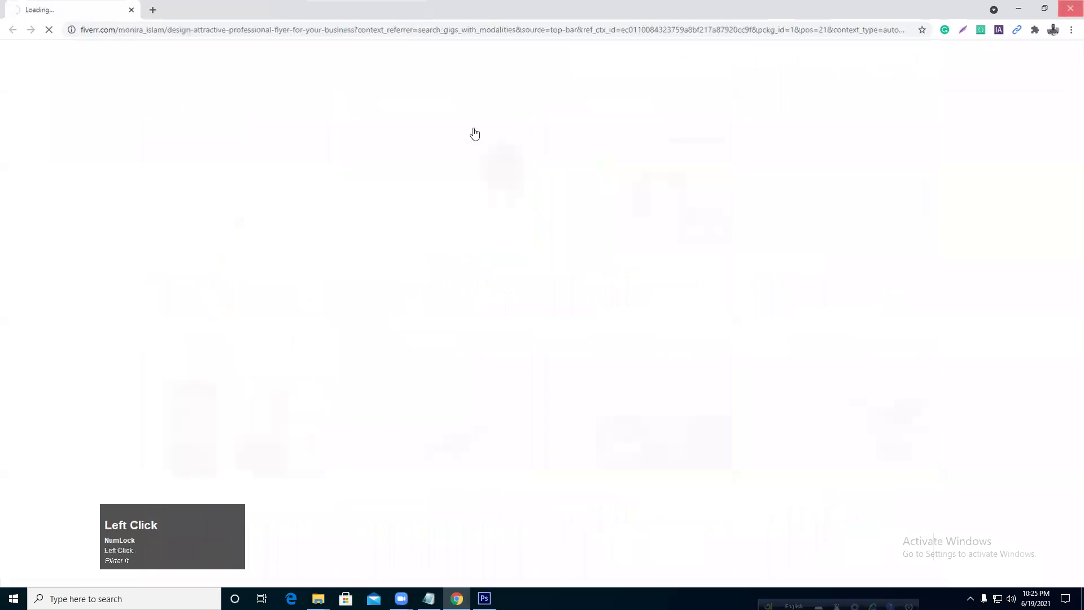
# - Open the "I will design attractive professional flyer for your business" and "I will design a creative flyer or poster for your business" gigs in new tabs
pyautogui.rightClick(258, 185)
pyautogui.click(290, 192)
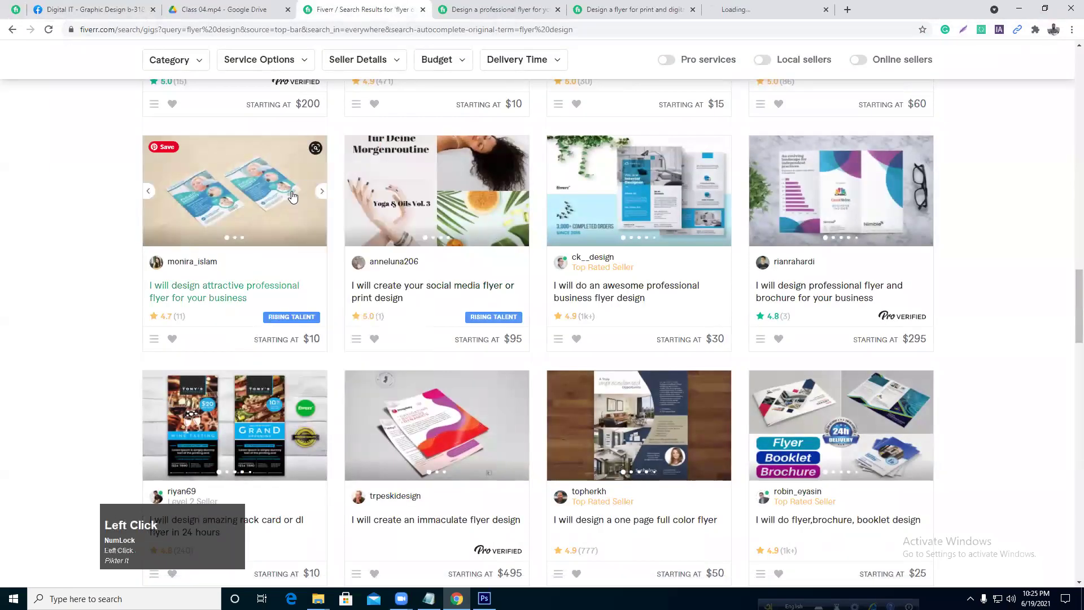
pyautogui.scroll(-3, 392, 289)
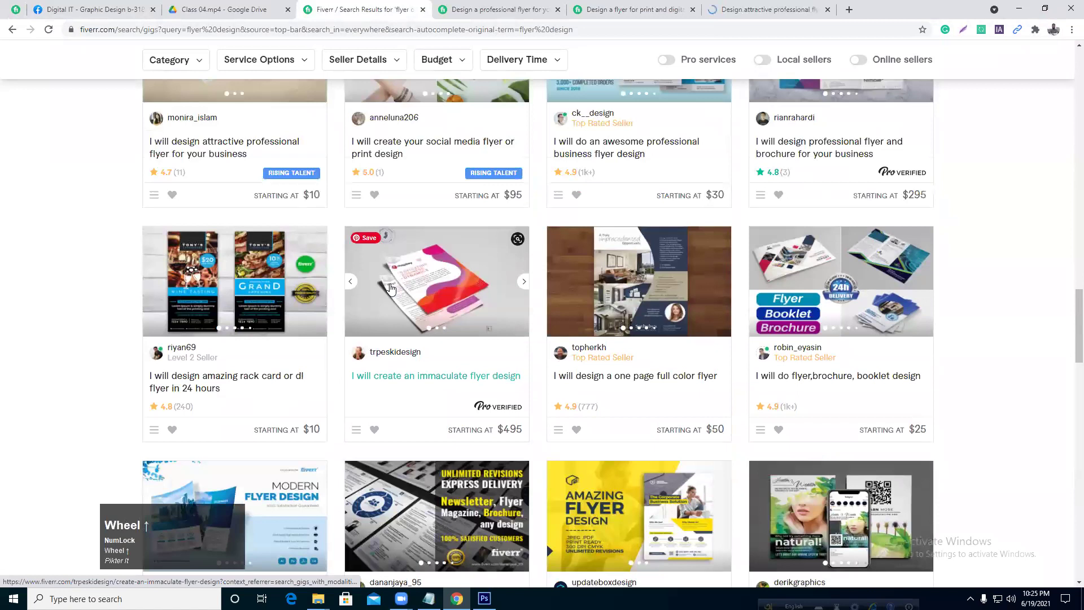
pyautogui.scroll(-3, 391, 289)
pyautogui.scroll(-4, 392, 289)
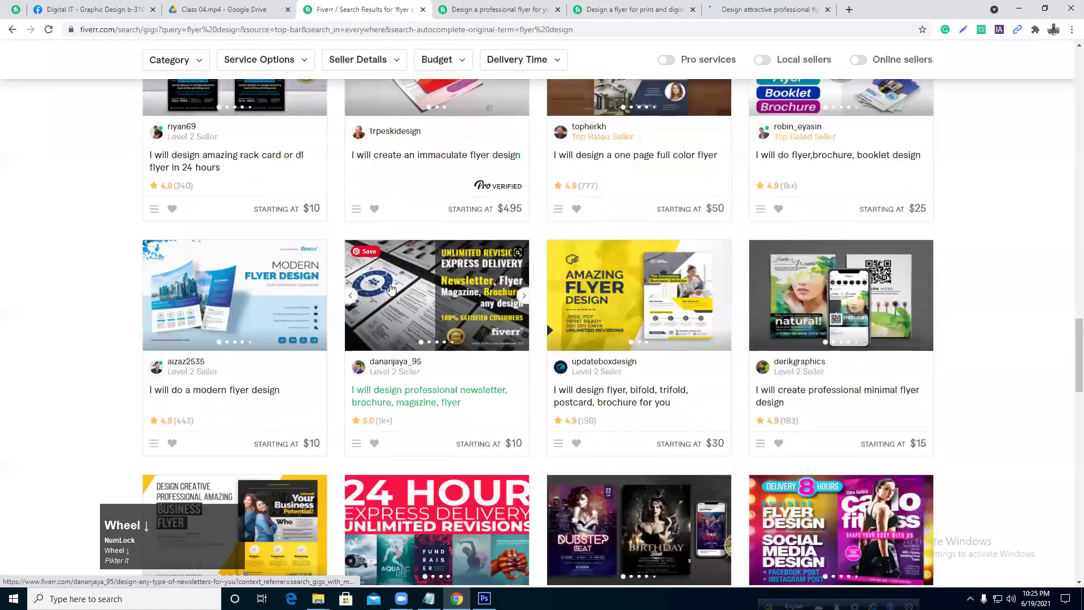
pyautogui.scroll(-1, 798, 345)
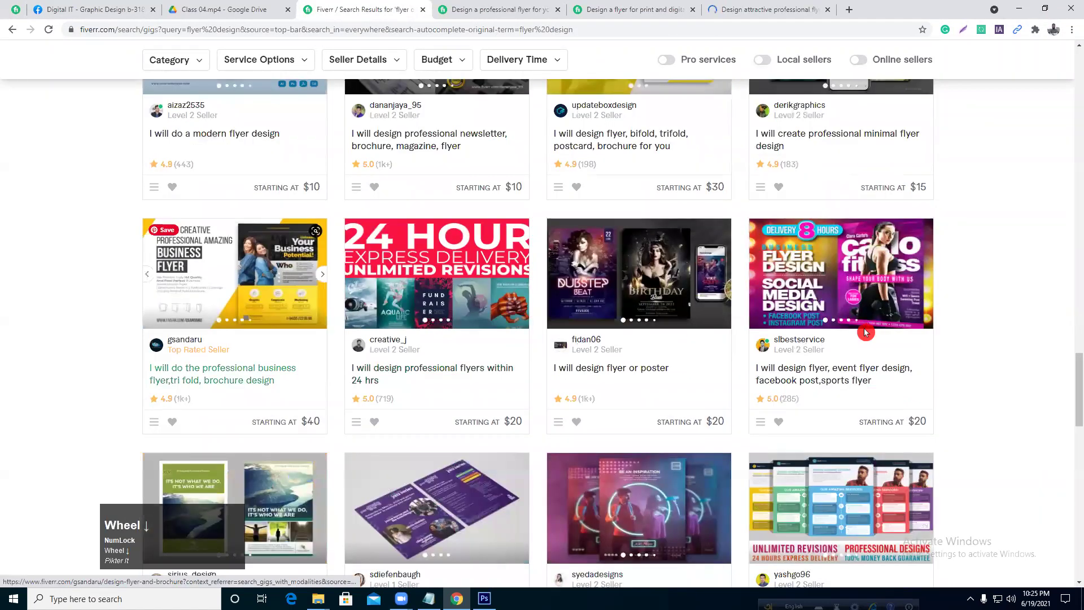
pyautogui.scroll(-3, 864, 333)
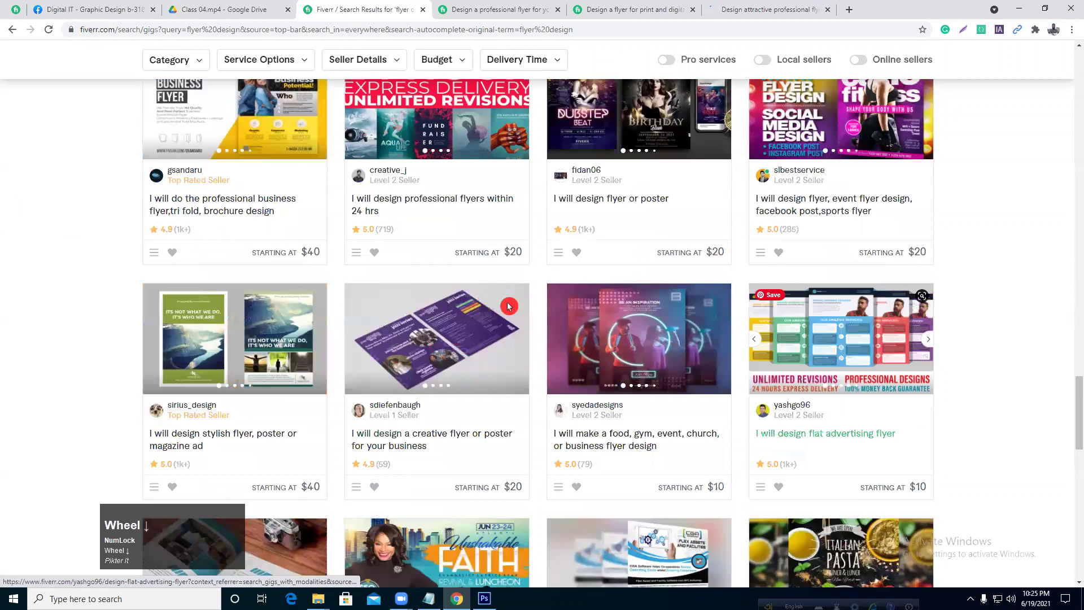
pyautogui.scroll(-2, 436, 268)
pyautogui.rightClick(427, 215)
pyautogui.click(449, 224)
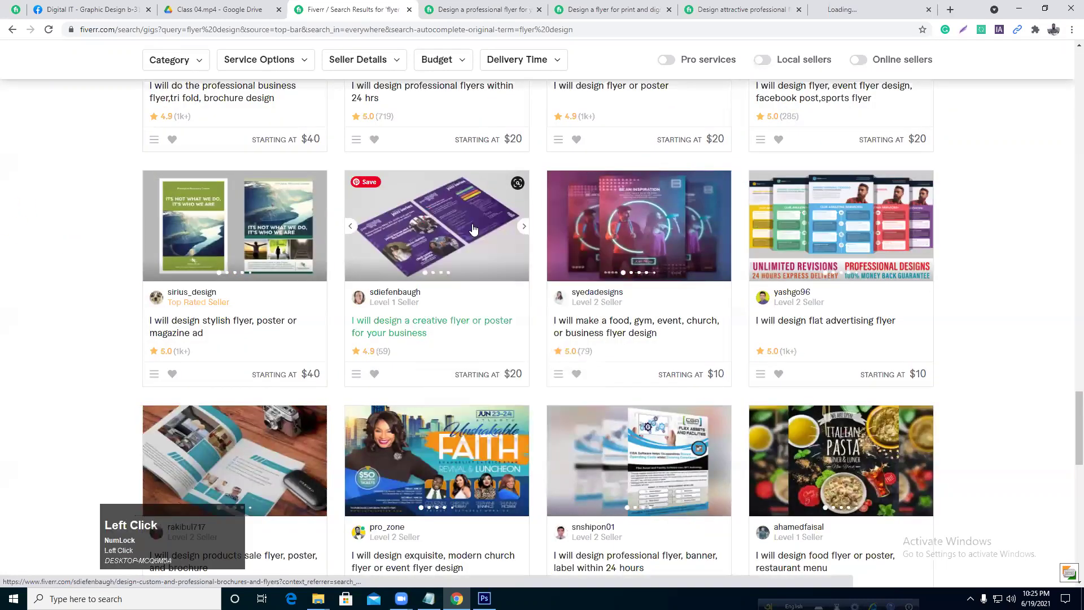
# - Review the results page down to its page numbers and back, examining the Pro Verified and Level 2 Seller badge explanations
pyautogui.moveTo(1074, 435); pyautogui.dragTo(475, 527)
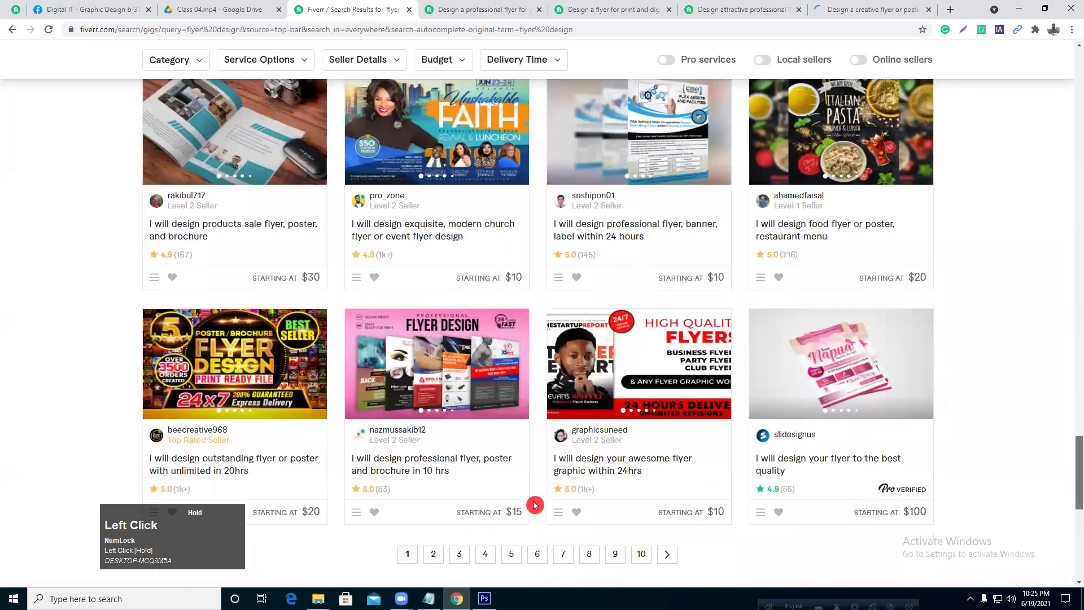
pyautogui.scroll(-1, 621, 500)
pyautogui.moveTo(1075, 504); pyautogui.dragTo(1045, 146)
pyautogui.scroll(-3, 994, 246)
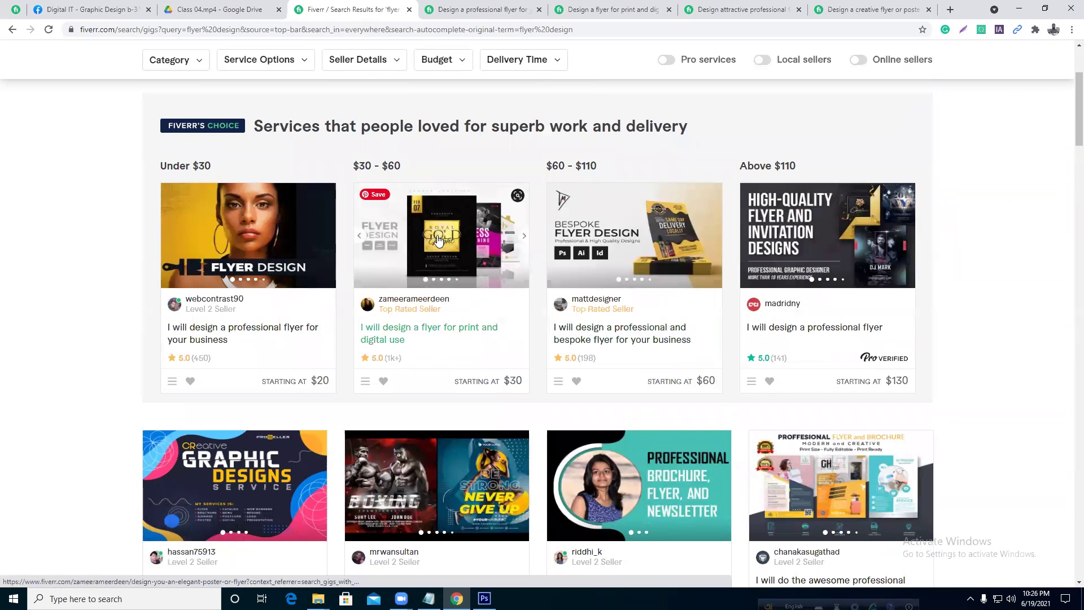
pyautogui.scroll(-2, 440, 240)
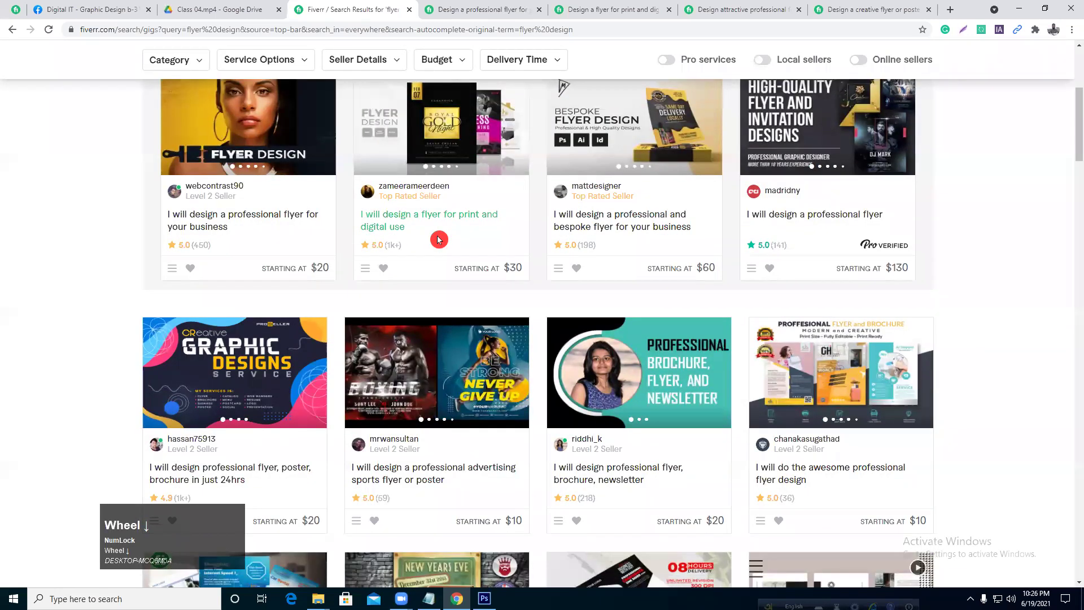
pyautogui.moveTo(902, 254)
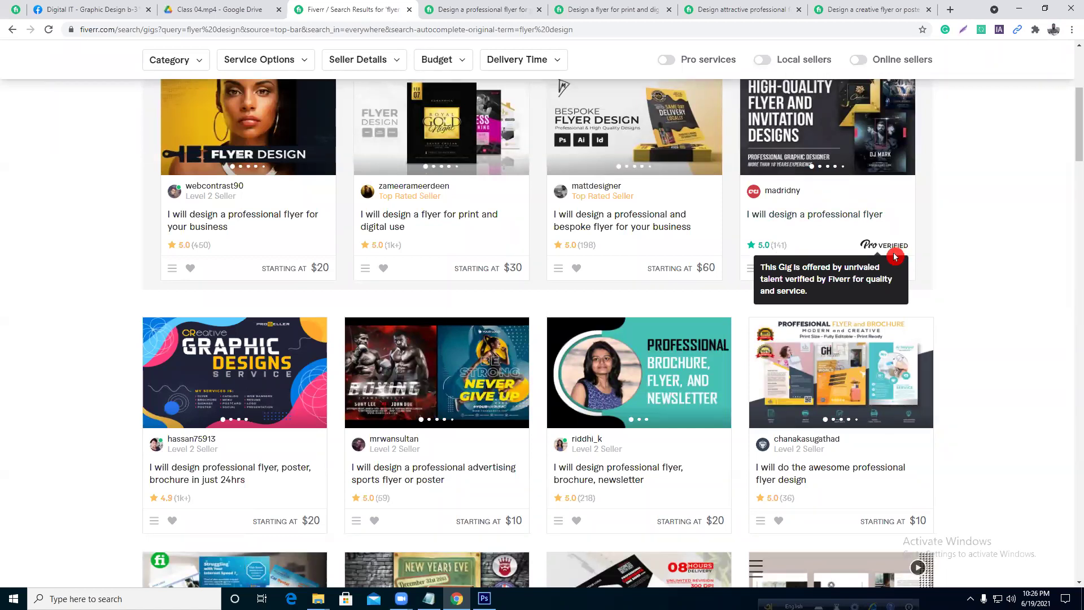
pyautogui.scroll(-2, 582, 361)
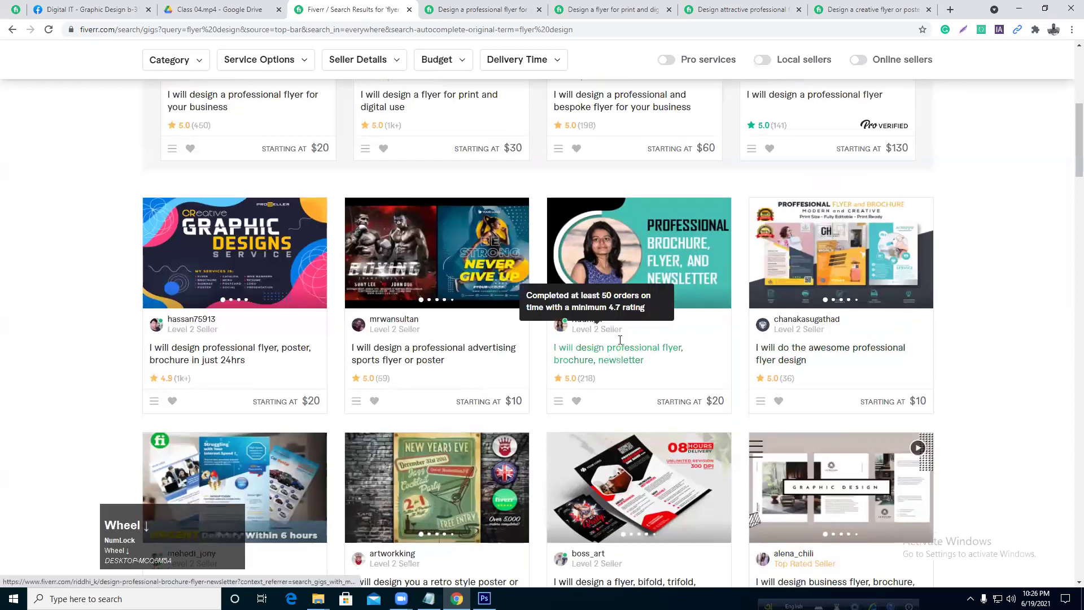
pyautogui.scroll(-3, 616, 351)
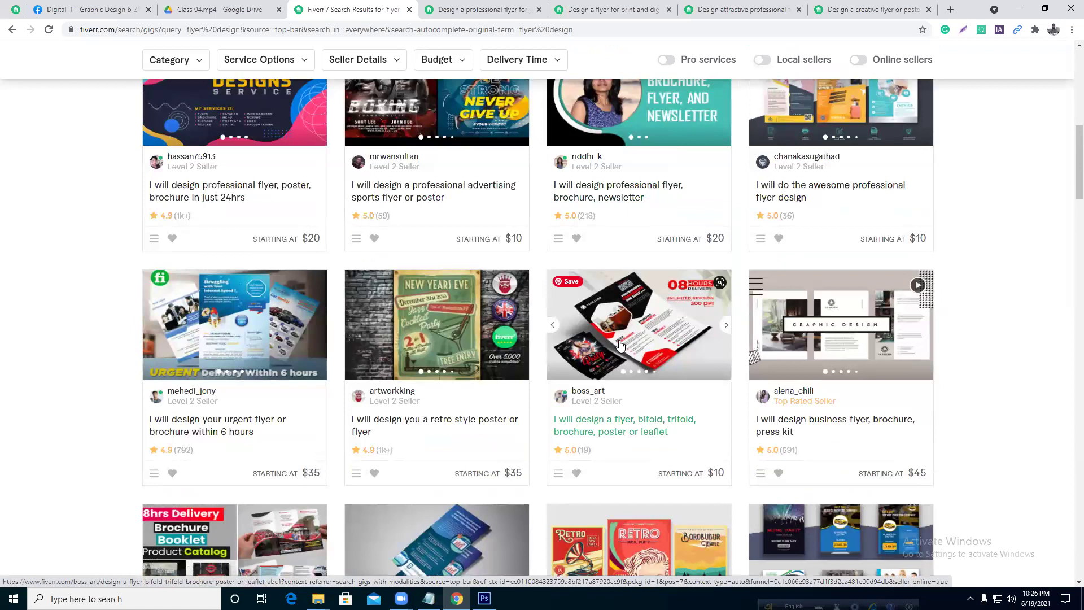
pyautogui.click(442, 247)
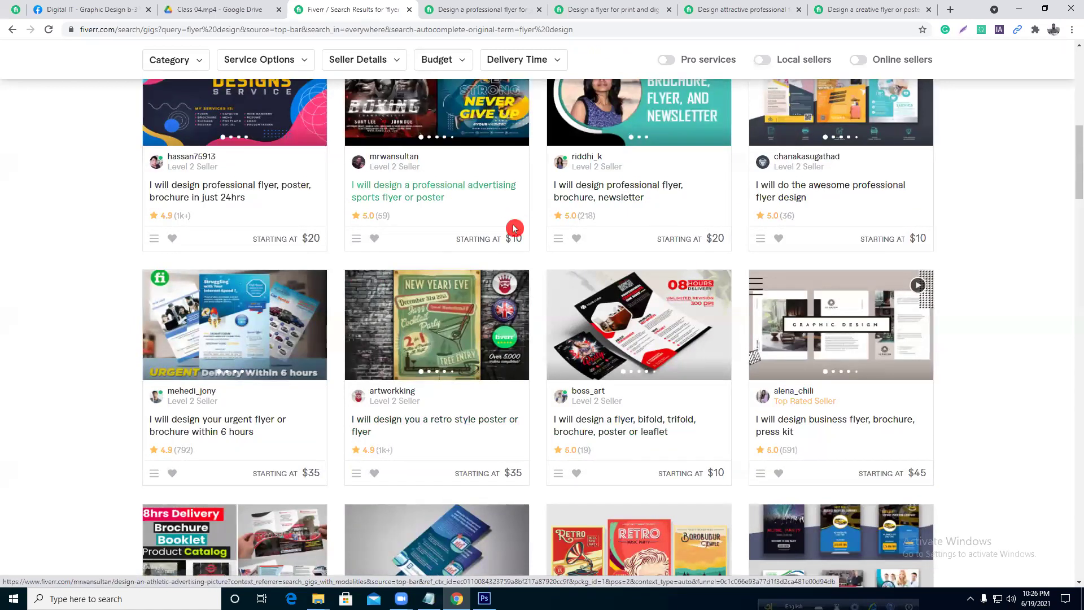
# - Switch to the opened "I will design a professional flyer for your business" gig and open its seller's profile in a new tab
pyautogui.click(463, 9)
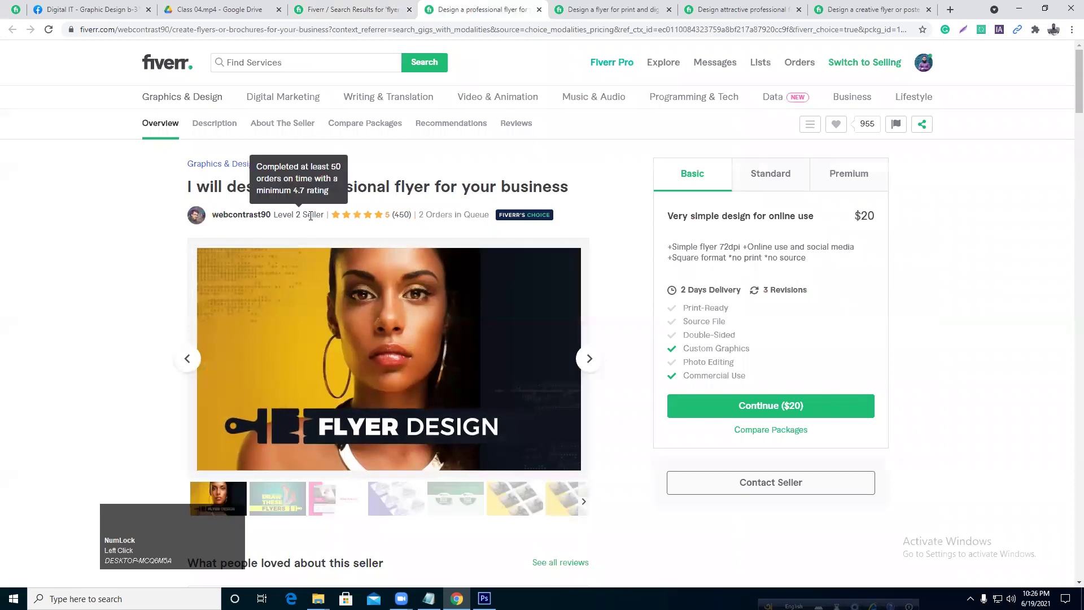
pyautogui.rightClick(241, 218)
pyautogui.click(272, 225)
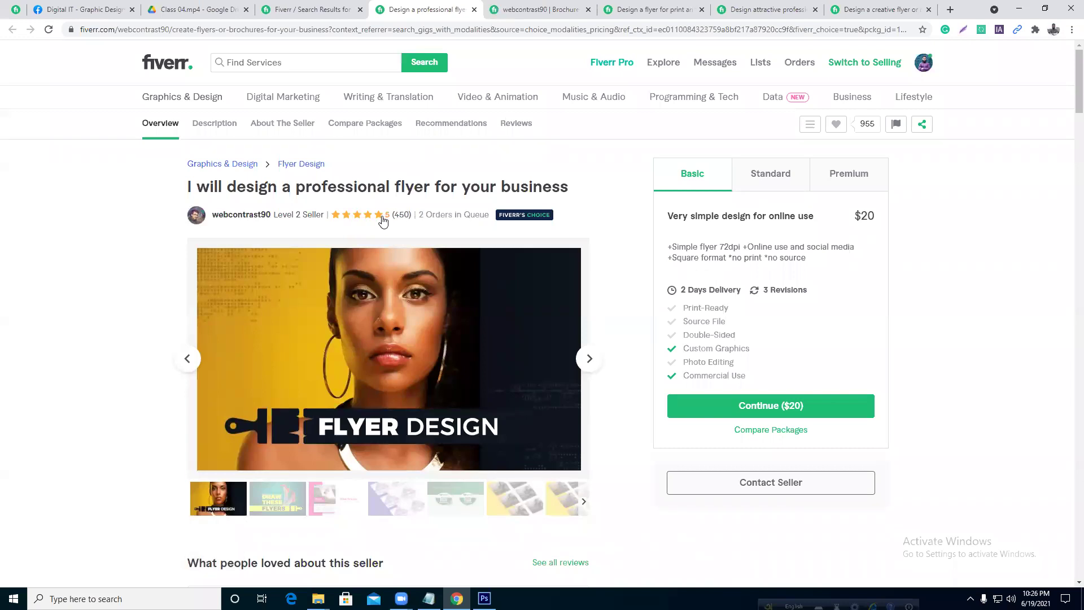
# - Check the professional flyer gig's orders in queue, and review its seller's profile details, gig listings, ratings and starting prices
pyautogui.moveTo(419, 216); pyautogui.dragTo(469, 222)
pyautogui.click(450, 217)
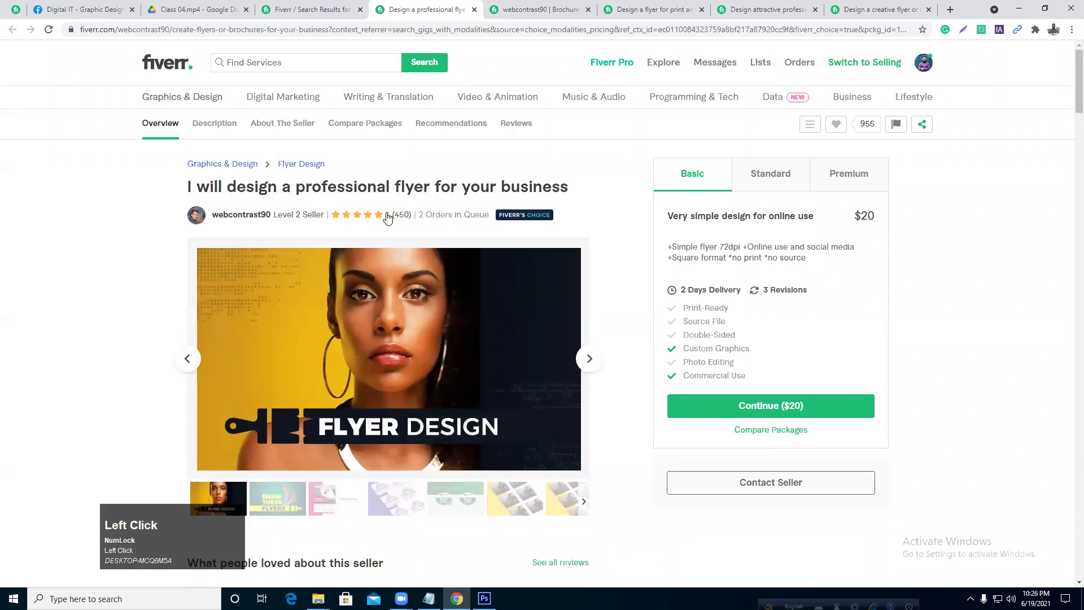
pyautogui.click(605, 230)
pyautogui.click(535, 21)
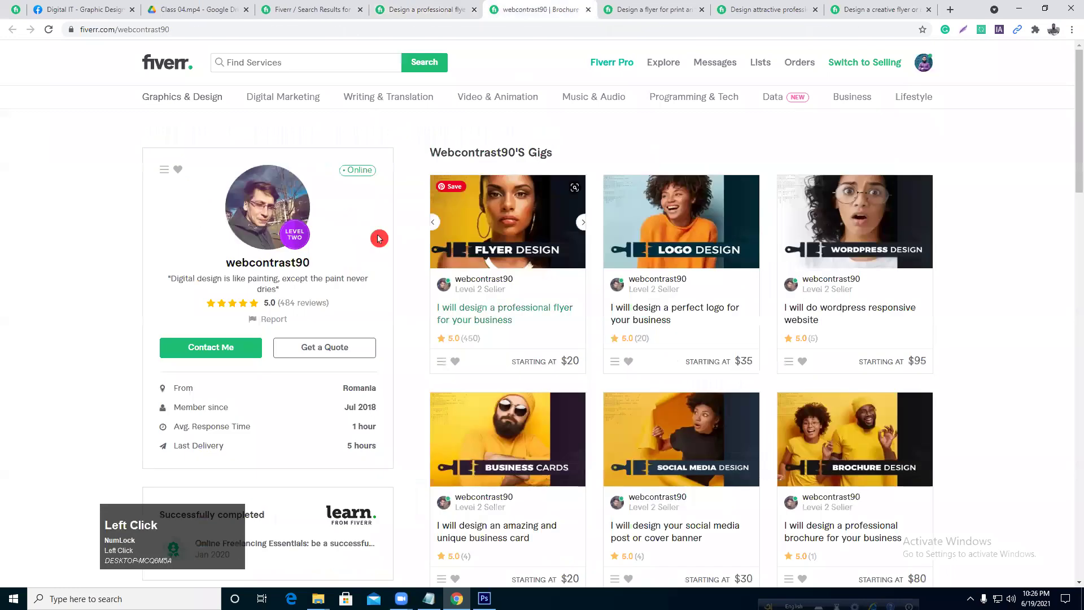
pyautogui.scroll(-3, 951, 363)
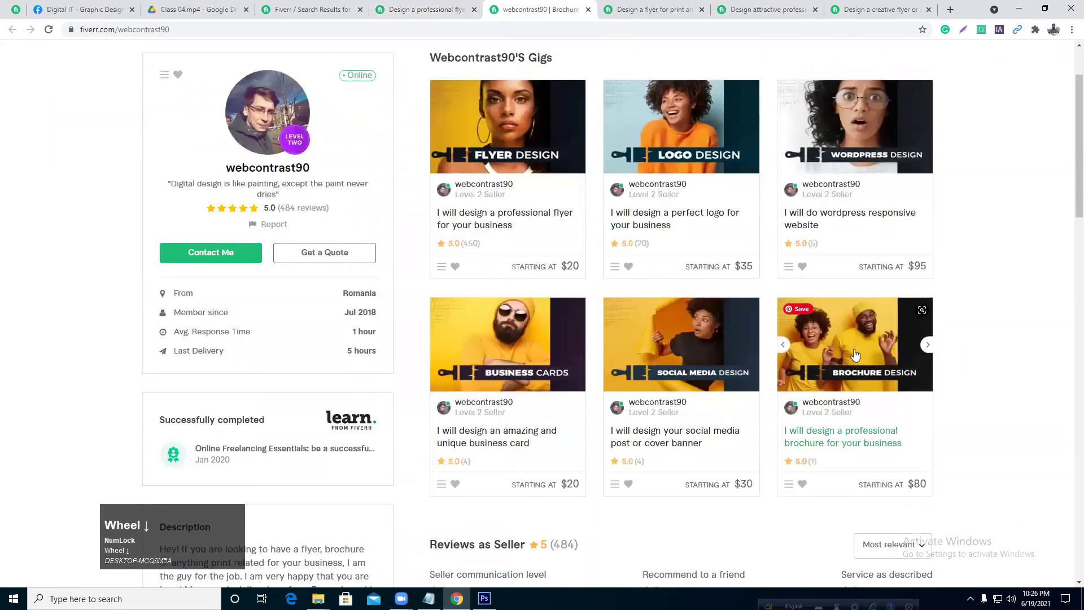
pyautogui.scroll(2, 727, 401)
pyautogui.scroll(1, 727, 401)
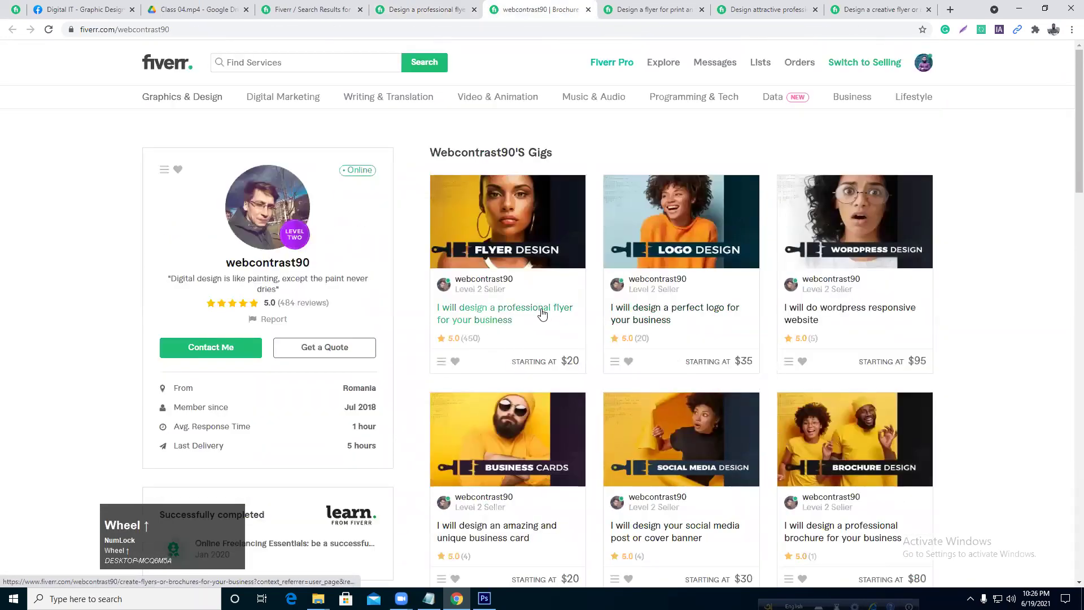
pyautogui.scroll(-1, 509, 345)
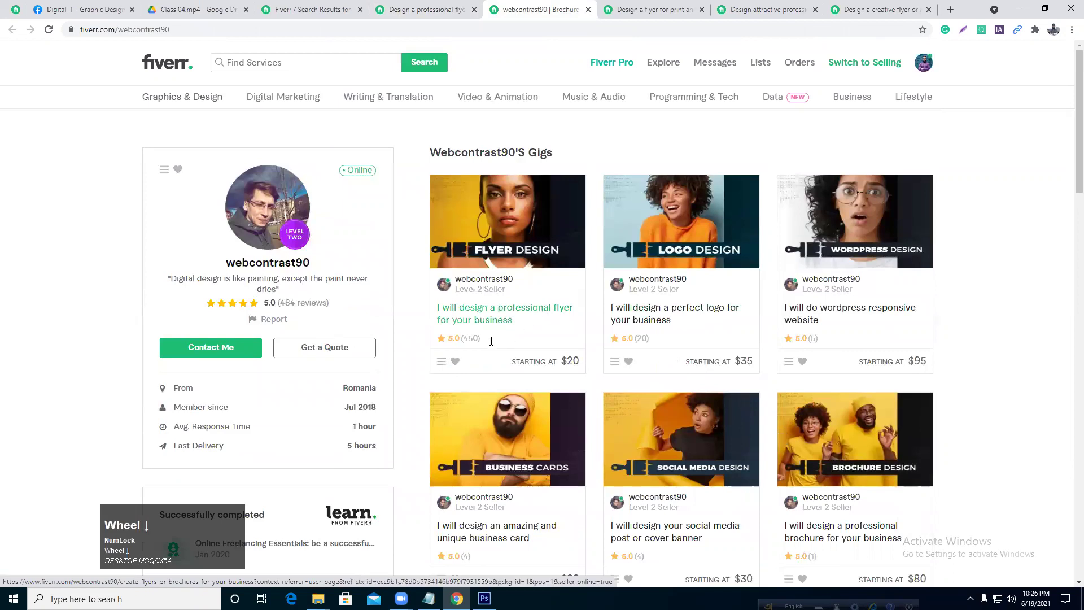
pyautogui.scroll(-4, 491, 341)
pyautogui.scroll(2, 531, 181)
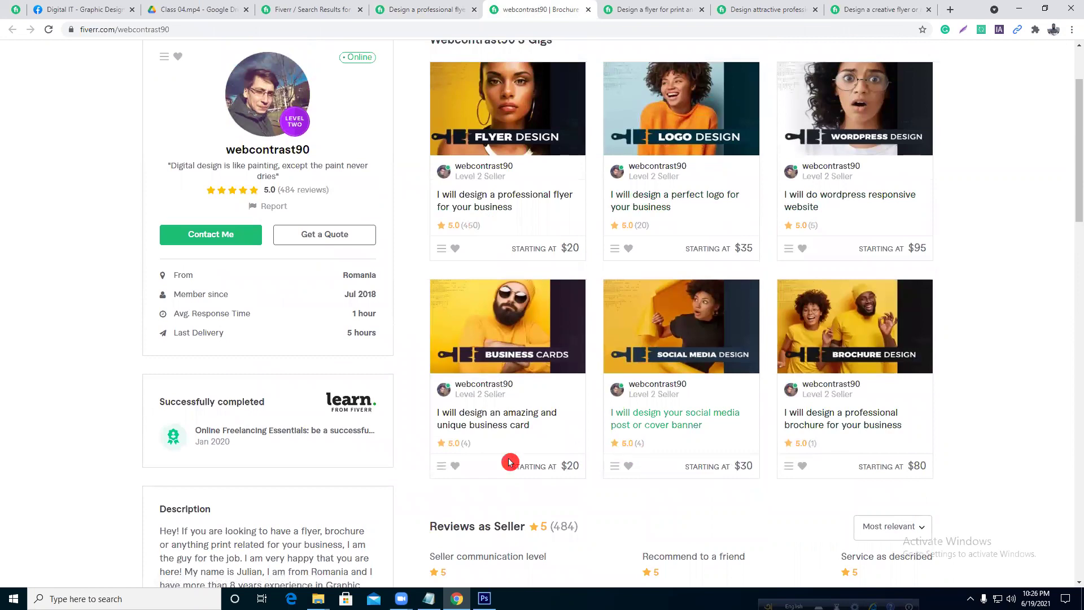
pyautogui.scroll(1, 600, 389)
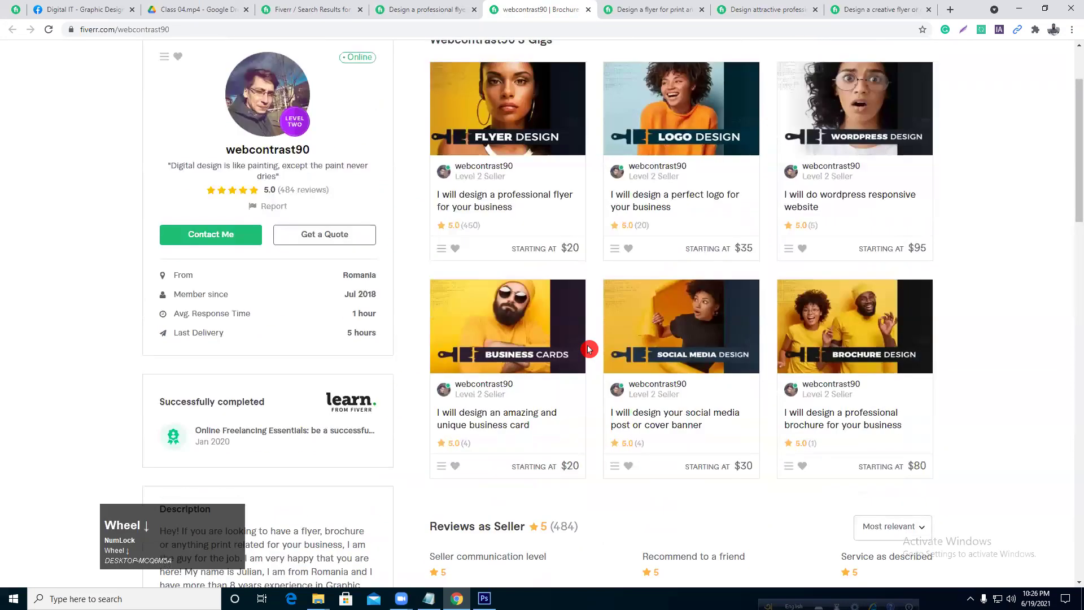
pyautogui.scroll(1, 588, 345)
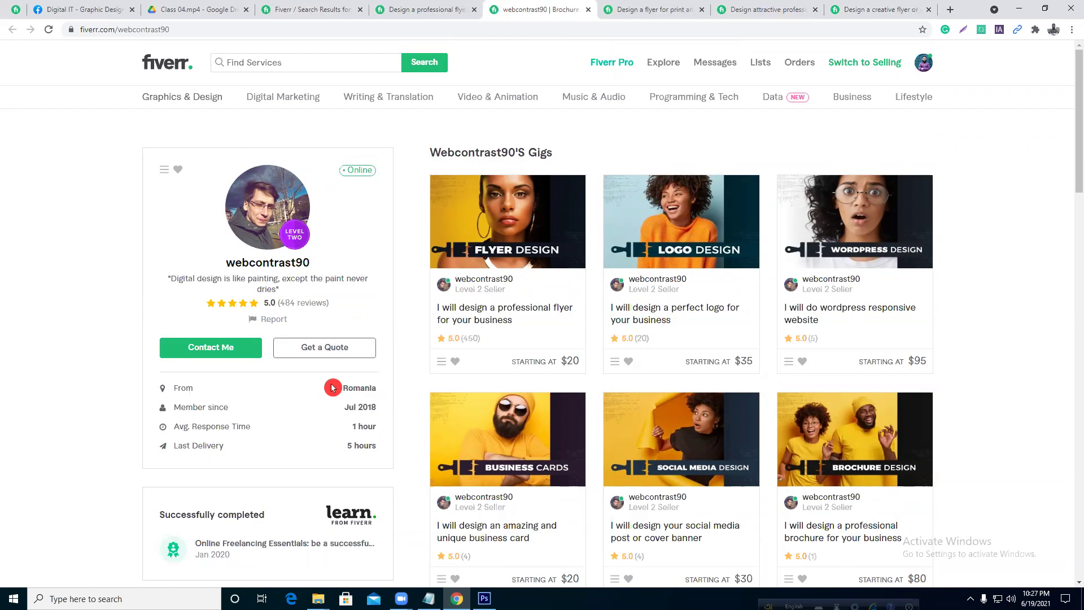
# - Open the seller's profile from the "I will design a flyer for print and digital use" gig in a new tab and check its order queue
pyautogui.click(655, 10)
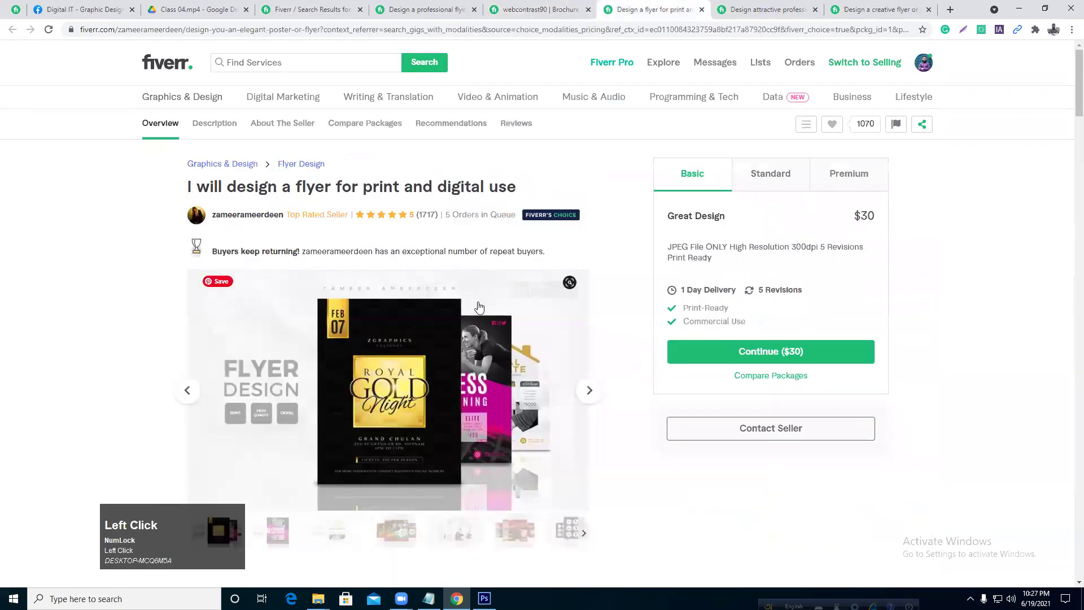
pyautogui.rightClick(315, 217)
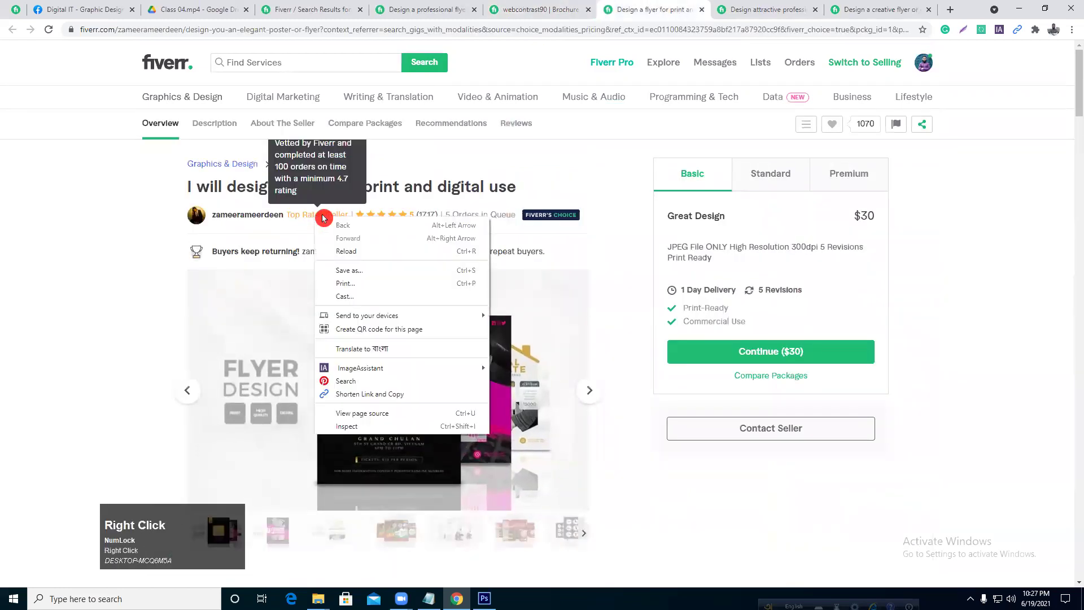
pyautogui.rightClick(250, 218)
pyautogui.click(281, 231)
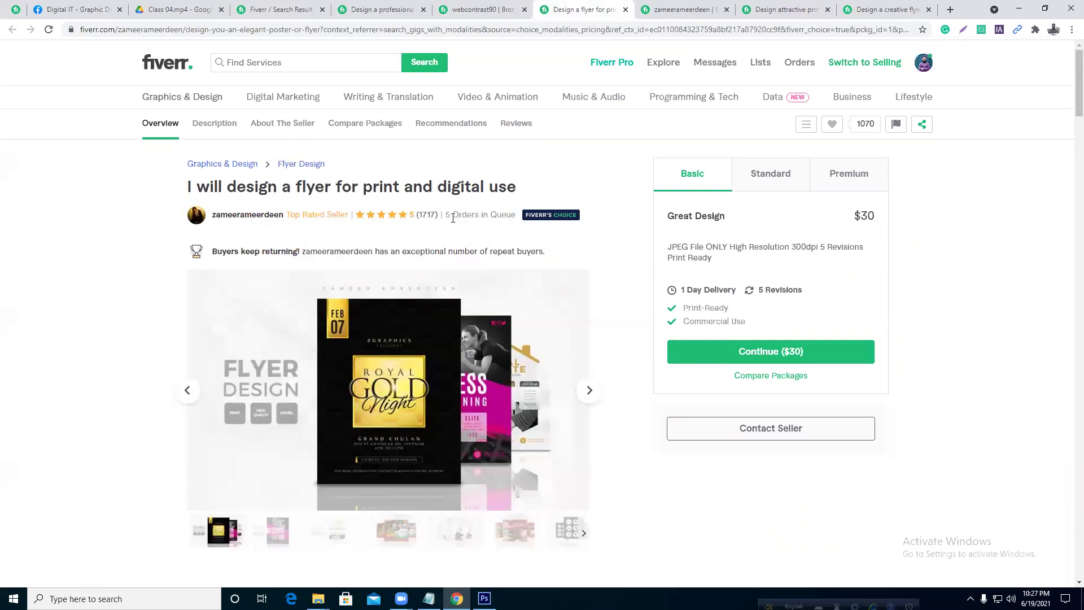
pyautogui.moveTo(446, 216); pyautogui.dragTo(462, 218)
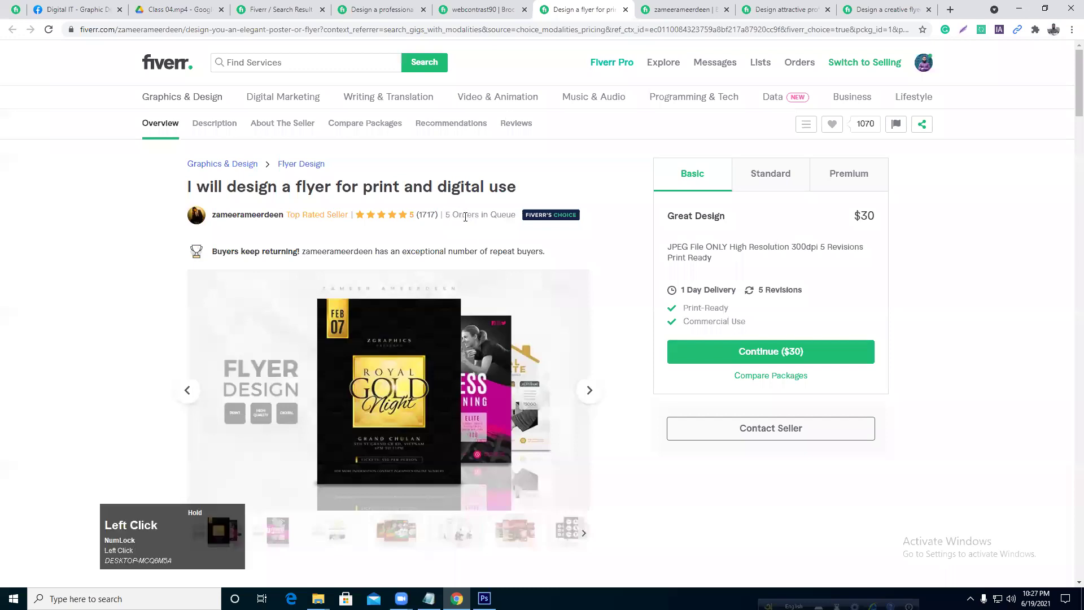
# - Review the Top Rated seller's profile, comparing the ratings, review counts and starting prices across all the listed gigs
pyautogui.click(671, 9)
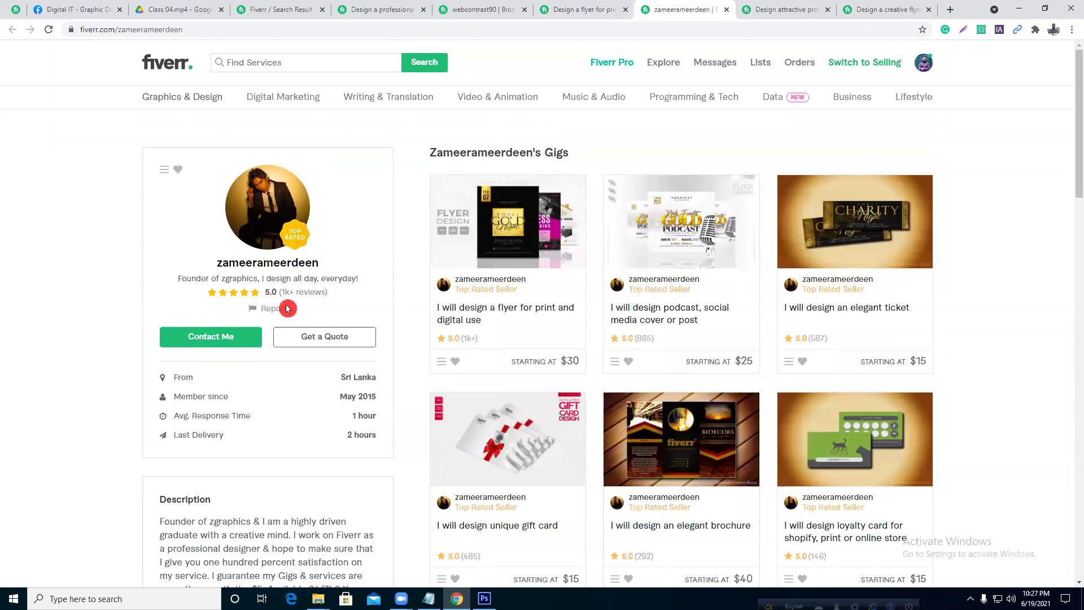
pyautogui.scroll(-1, 656, 258)
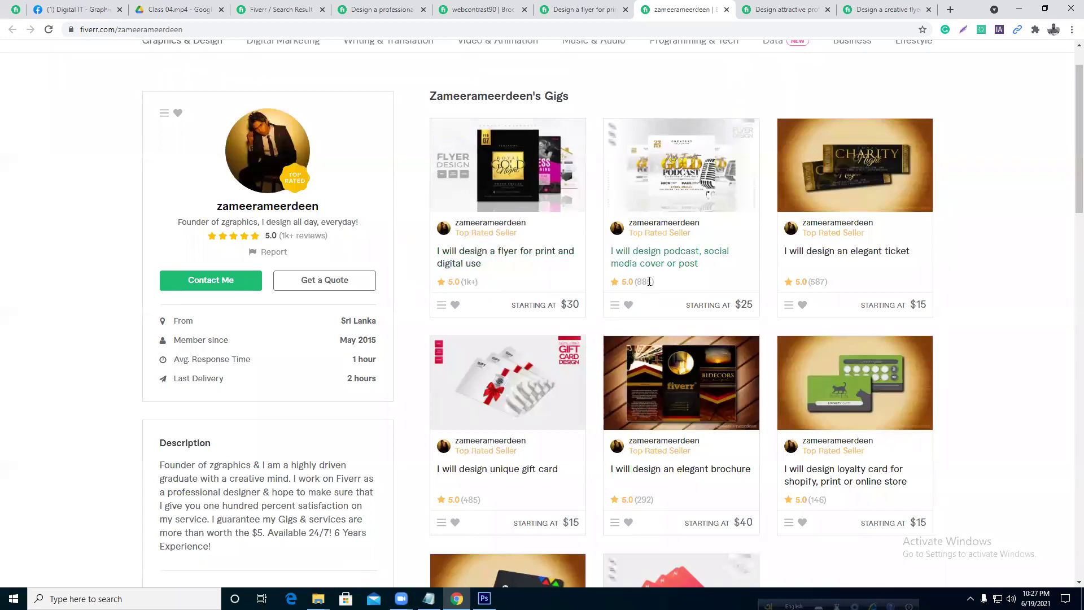
pyautogui.scroll(-5, 711, 363)
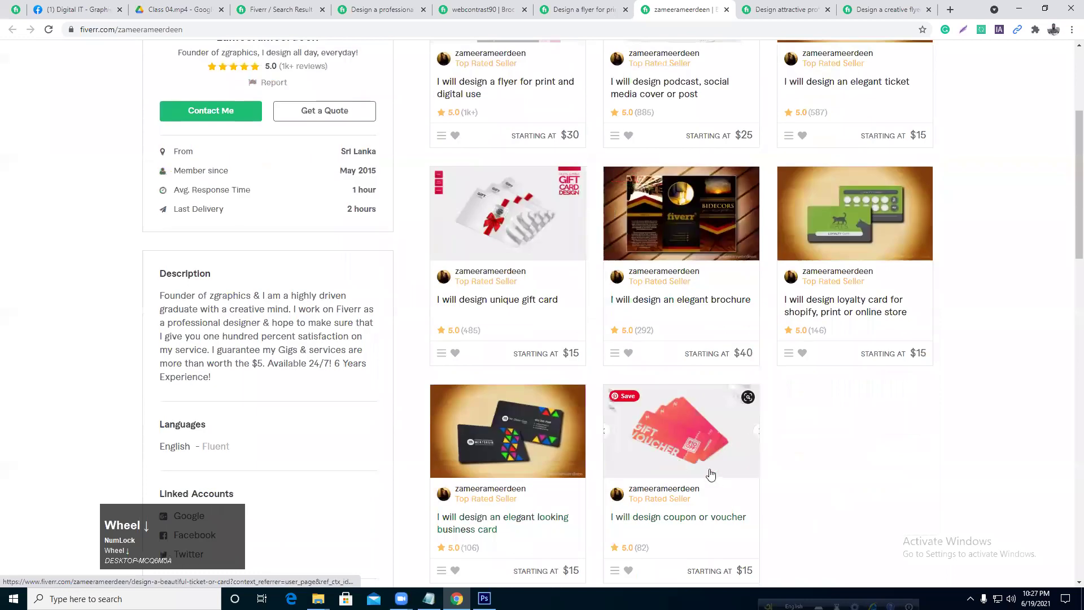
pyautogui.scroll(4, 609, 438)
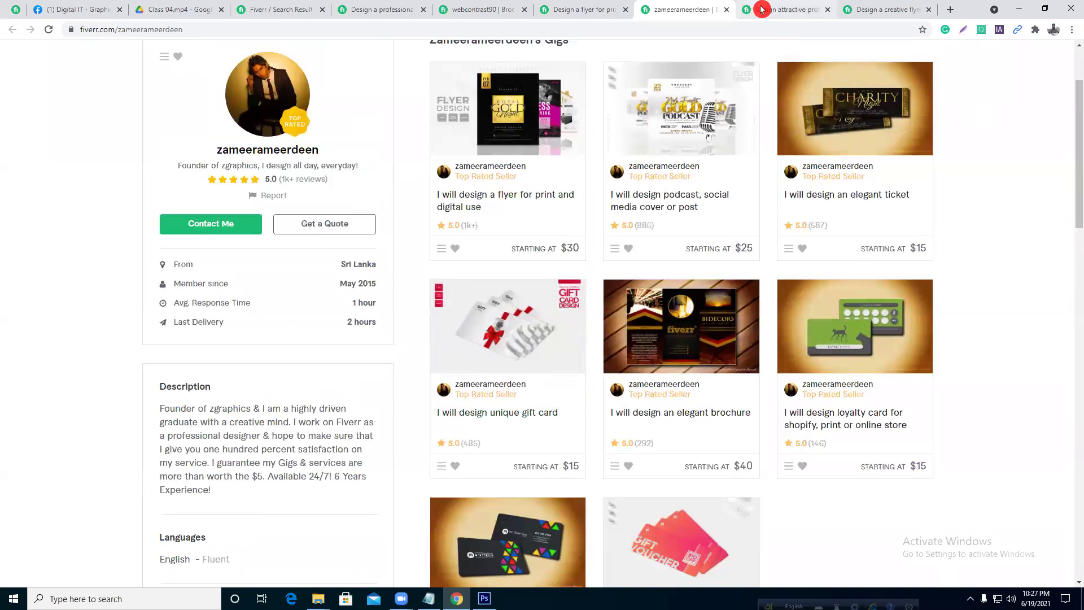
# - Compare the opened seller pages, and read the Top Rated seller's membership date, description and languages
pyautogui.click(785, 9)
pyautogui.click(481, 10)
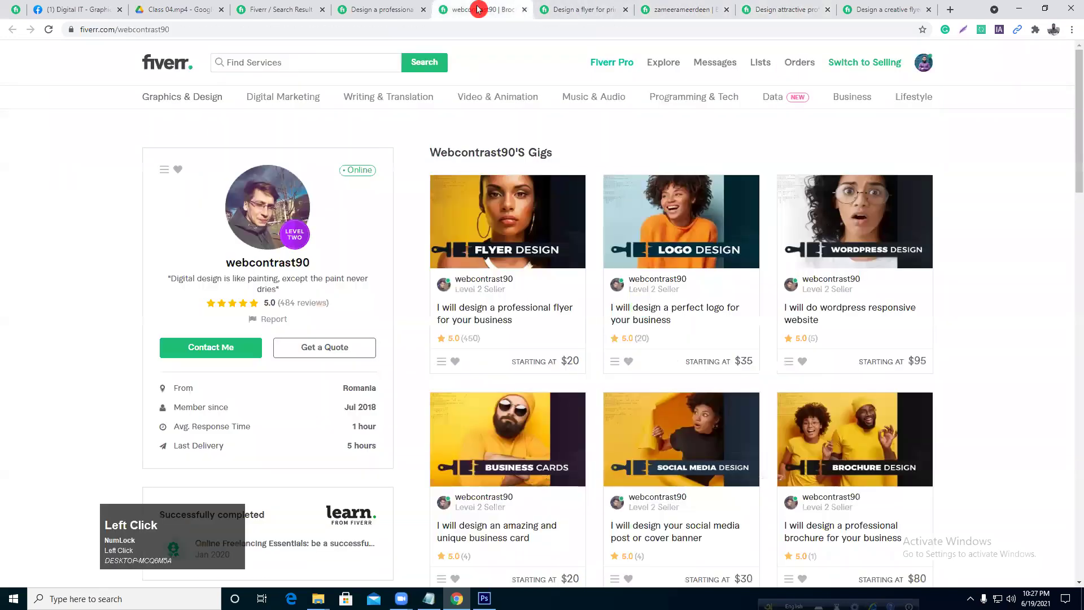
pyautogui.click(608, 9)
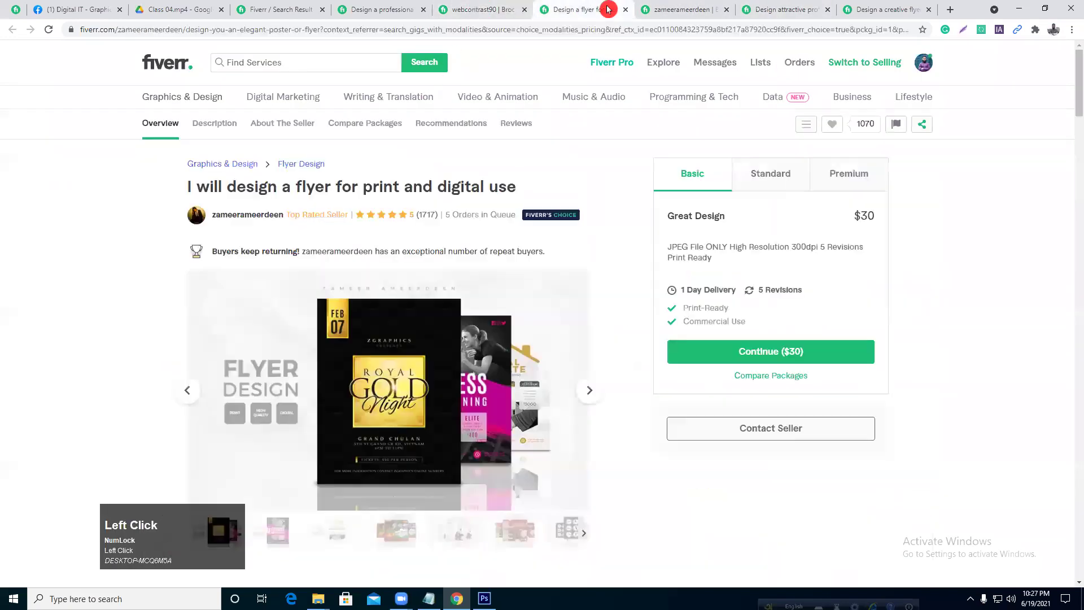
pyautogui.click(661, 9)
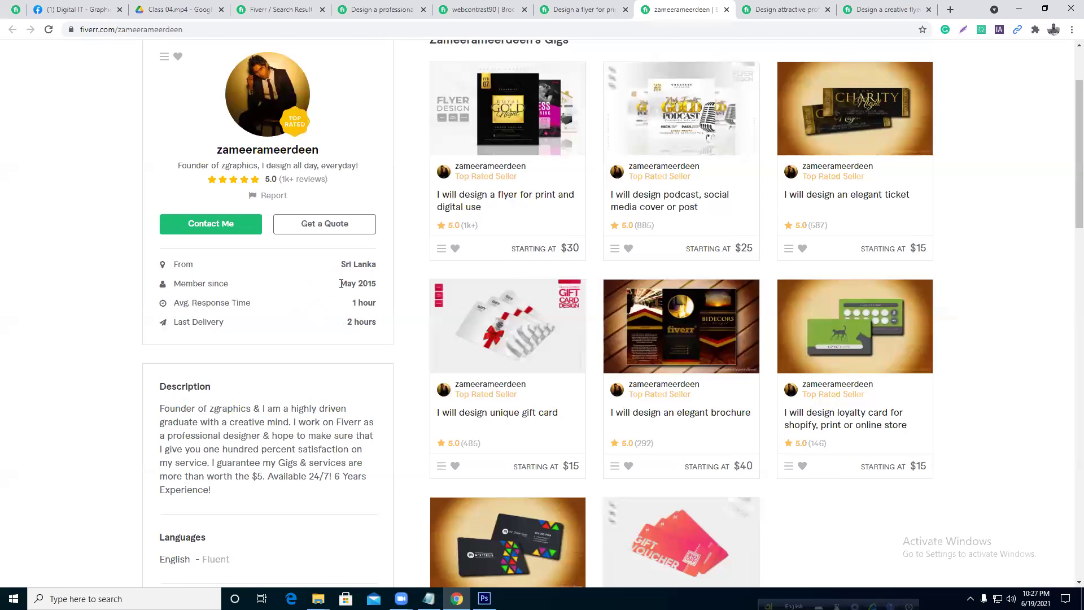
pyautogui.moveTo(341, 284); pyautogui.dragTo(360, 283)
pyautogui.scroll(-2, 312, 410)
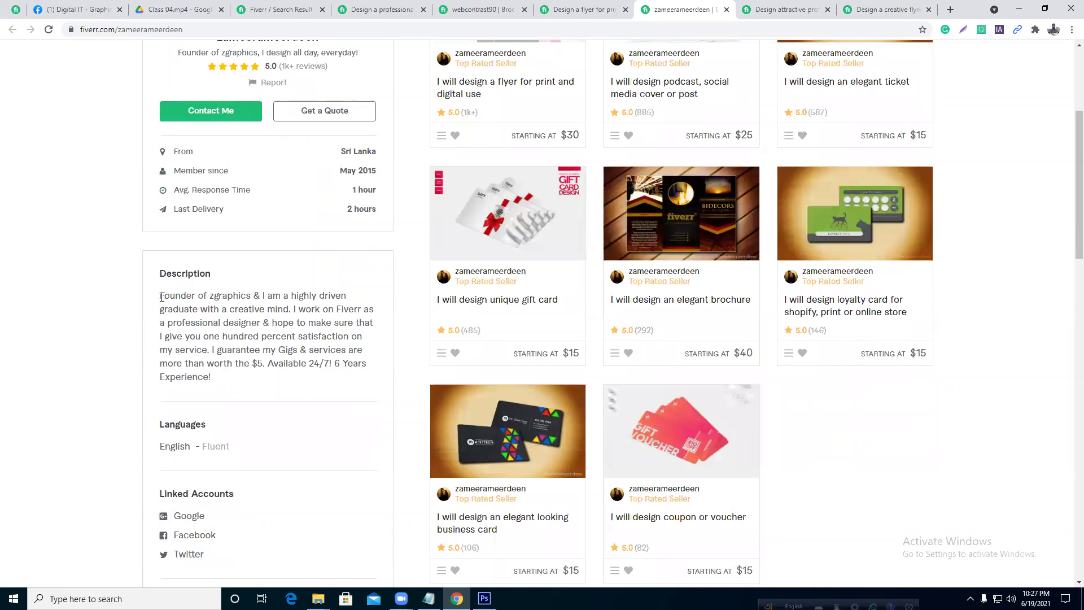
pyautogui.moveTo(162, 297); pyautogui.dragTo(246, 309)
pyautogui.click(248, 309)
pyautogui.click(185, 319)
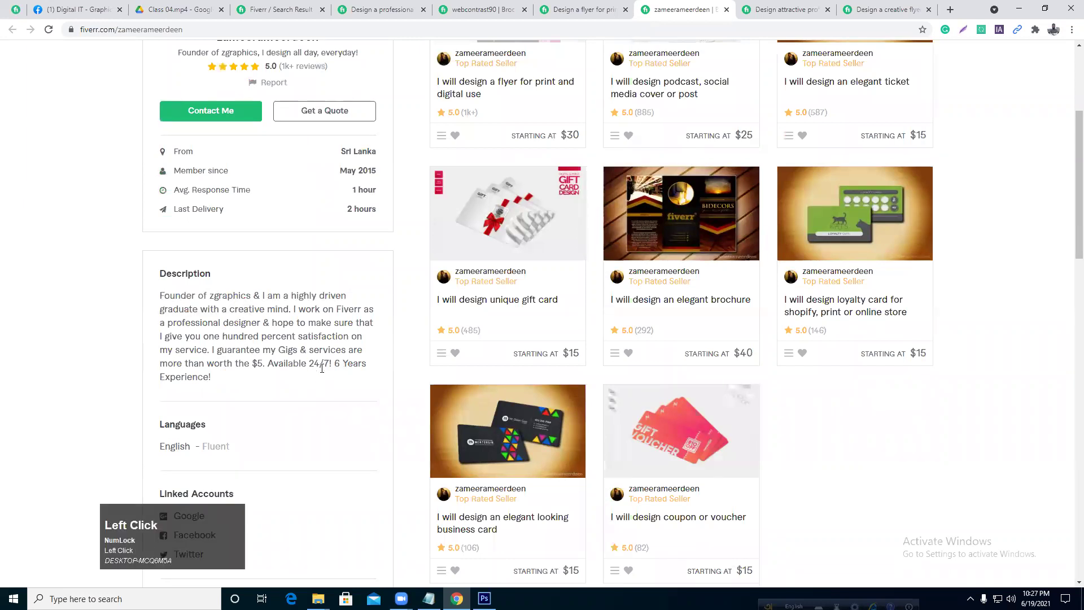
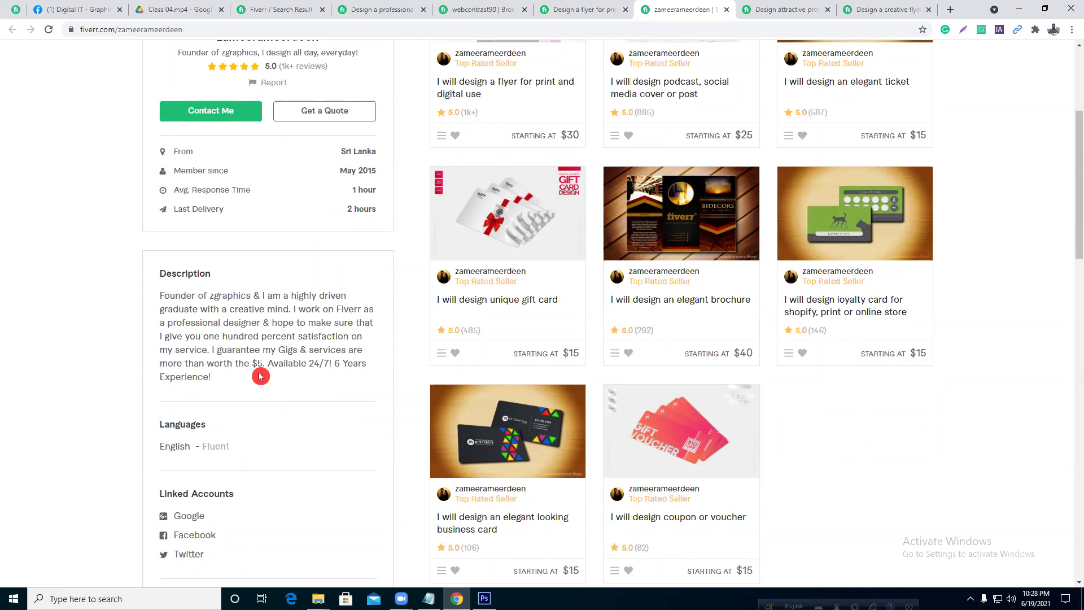
pyautogui.moveTo(208, 315); pyautogui.dragTo(237, 334)
pyautogui.click(225, 319)
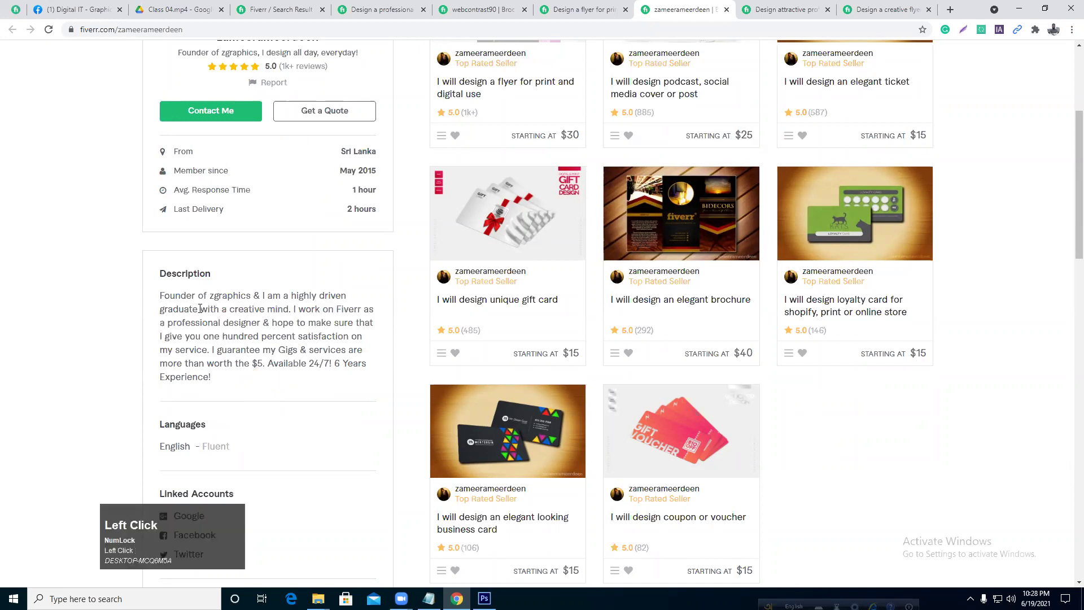
pyautogui.click(224, 347)
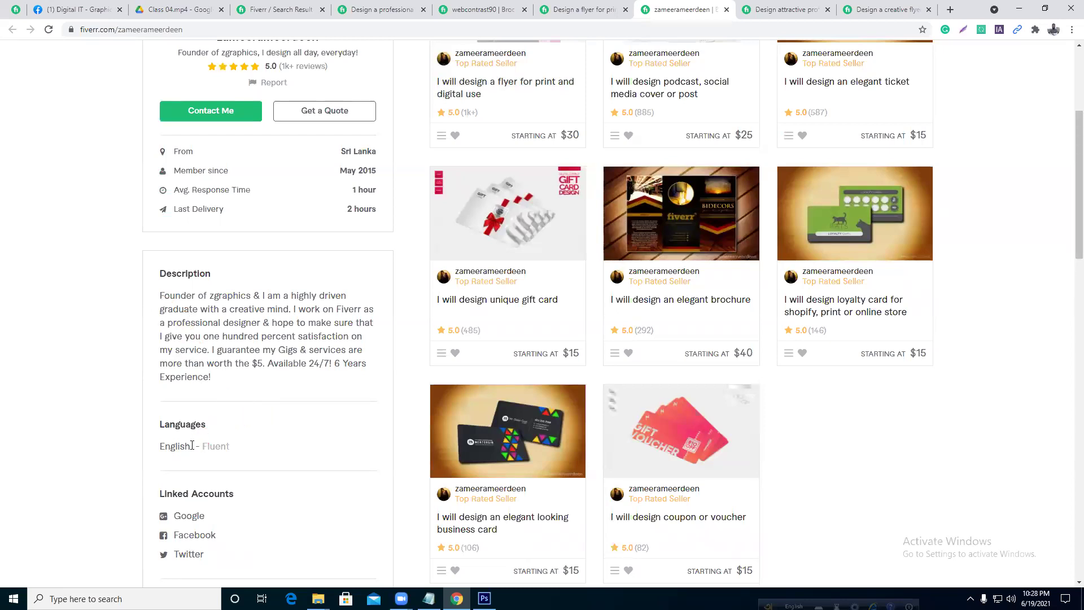
# - Return to the Level 2 seller's profile from the professional flyer gig and examine its completed course and description
pyautogui.click(602, 9)
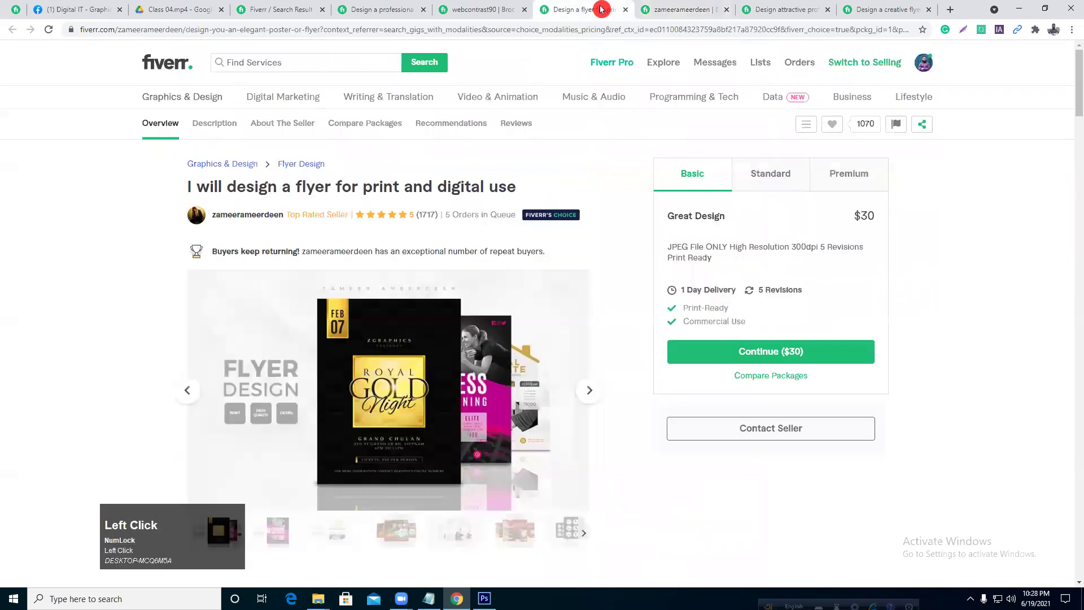
pyautogui.click(483, 10)
pyautogui.scroll(-10, 342, 346)
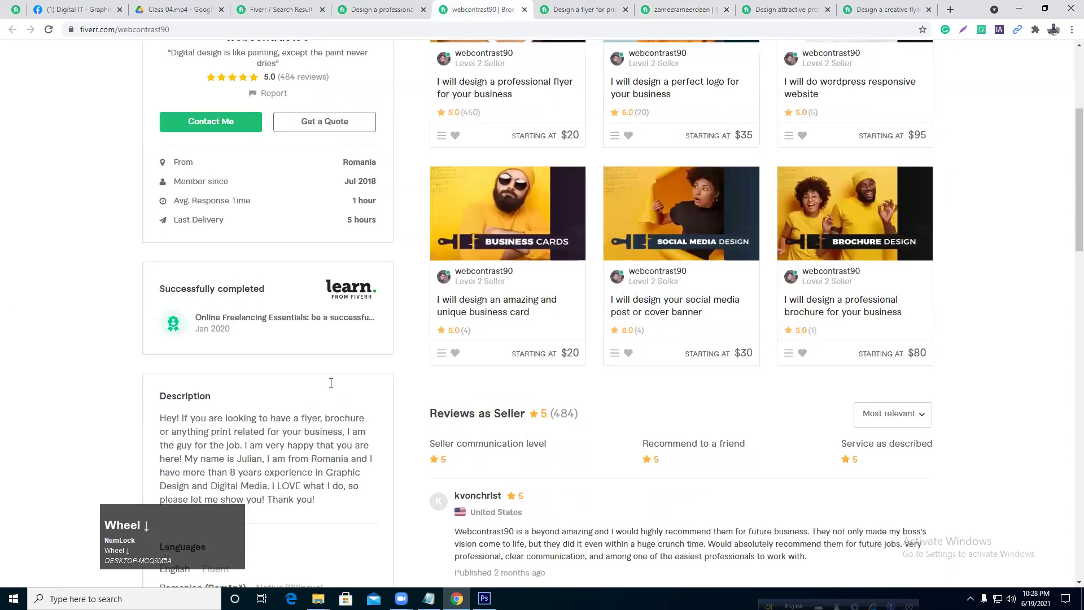
# - Open the seller's profile from the "I will design attractive professional flyer for your business" gig in a new tab
pyautogui.click(791, 13)
pyautogui.rightClick(226, 237)
pyautogui.click(257, 244)
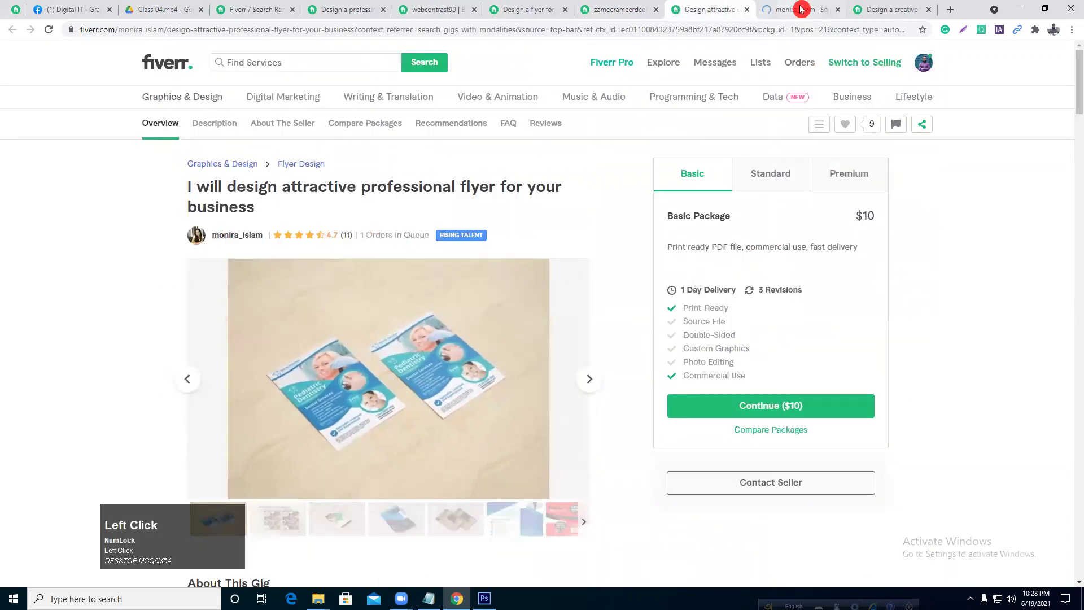
# - Review the attractive flyer gig seller's profile, including membership date, gigs, description, languages and skills
pyautogui.click(803, 9)
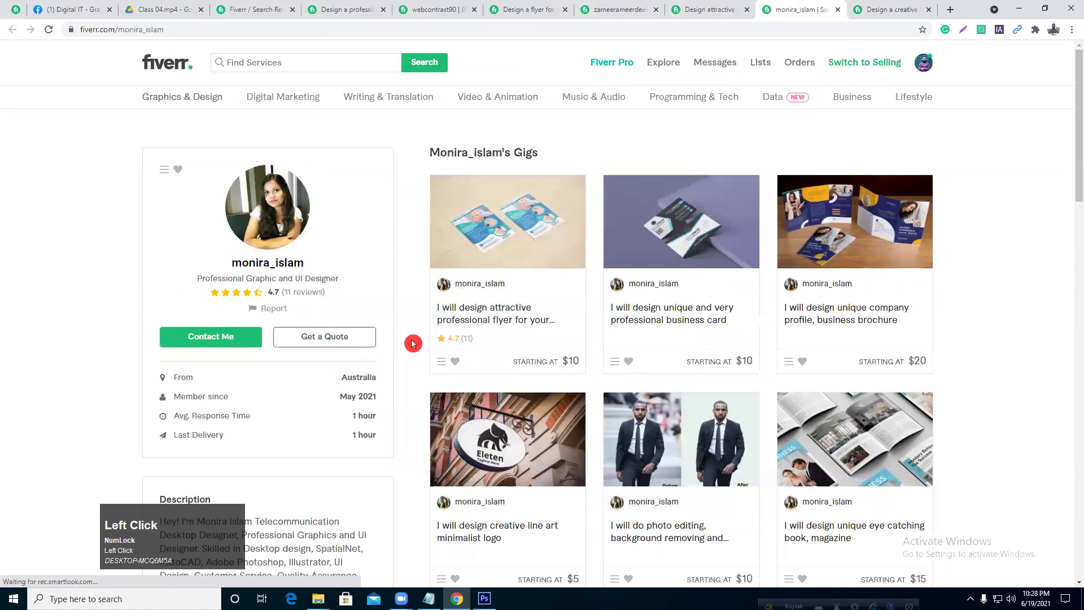
pyautogui.scroll(-2, 411, 338)
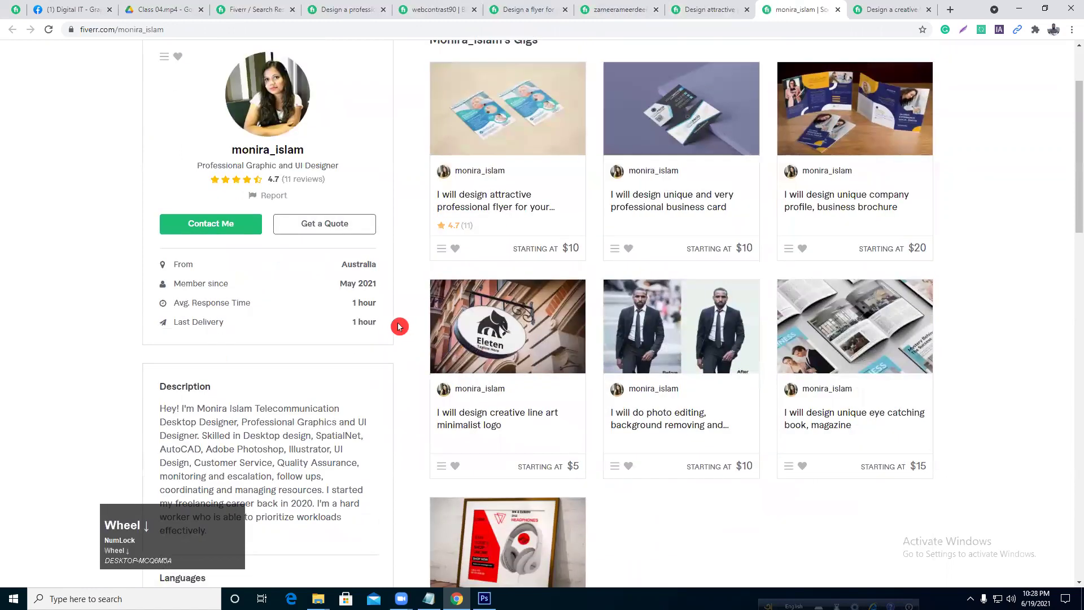
pyautogui.scroll(-5, 399, 326)
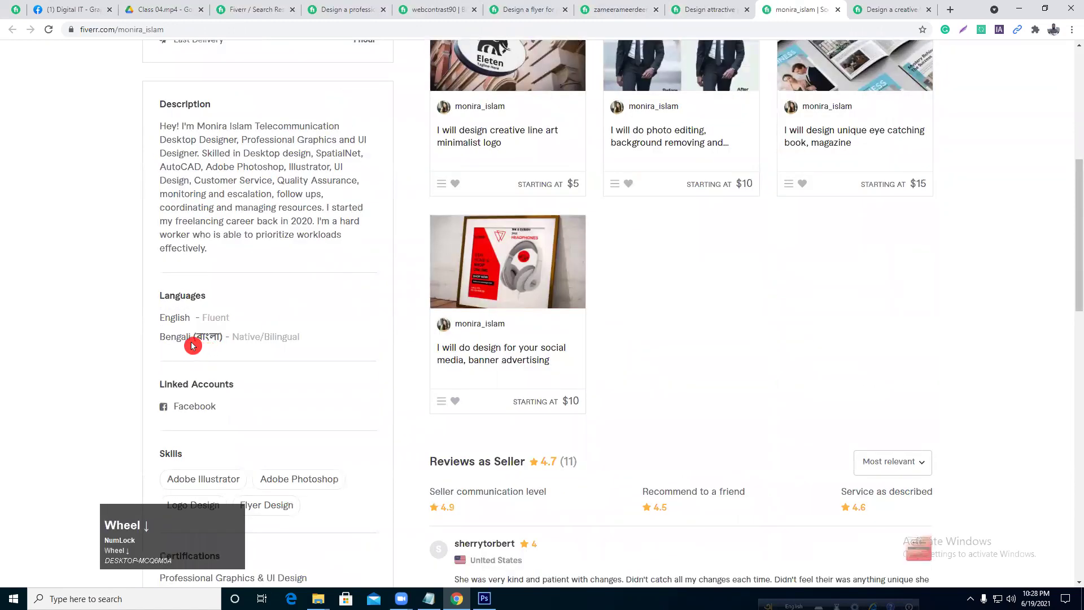
pyautogui.scroll(5, 209, 350)
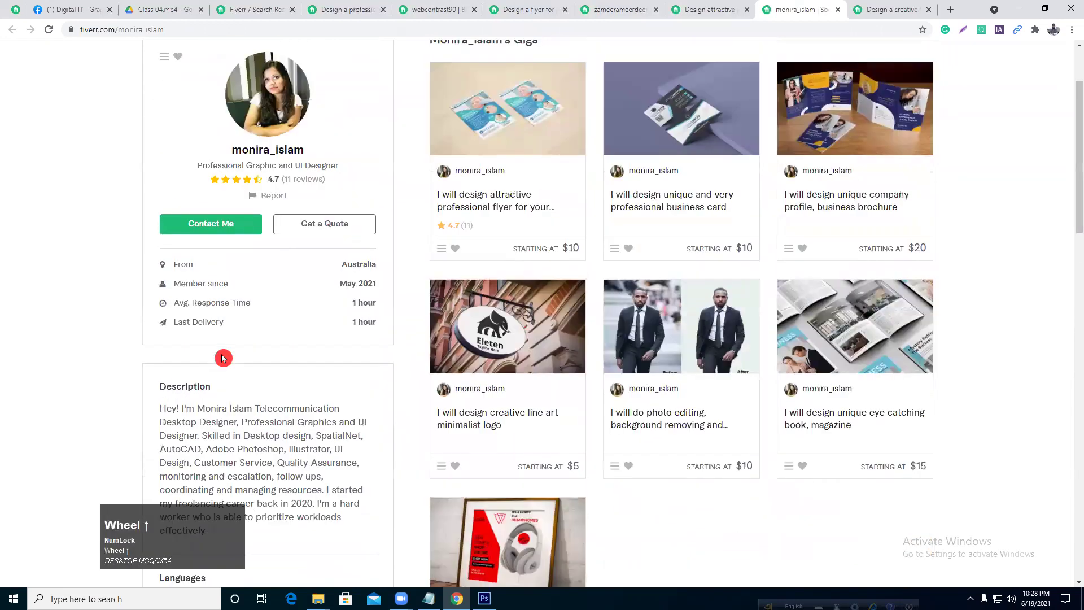
# - Open the seller's profile from the "I will design a creative flyer or poster for your business" gig in a new tab
pyautogui.click(886, 9)
pyautogui.rightClick(246, 244)
pyautogui.click(269, 253)
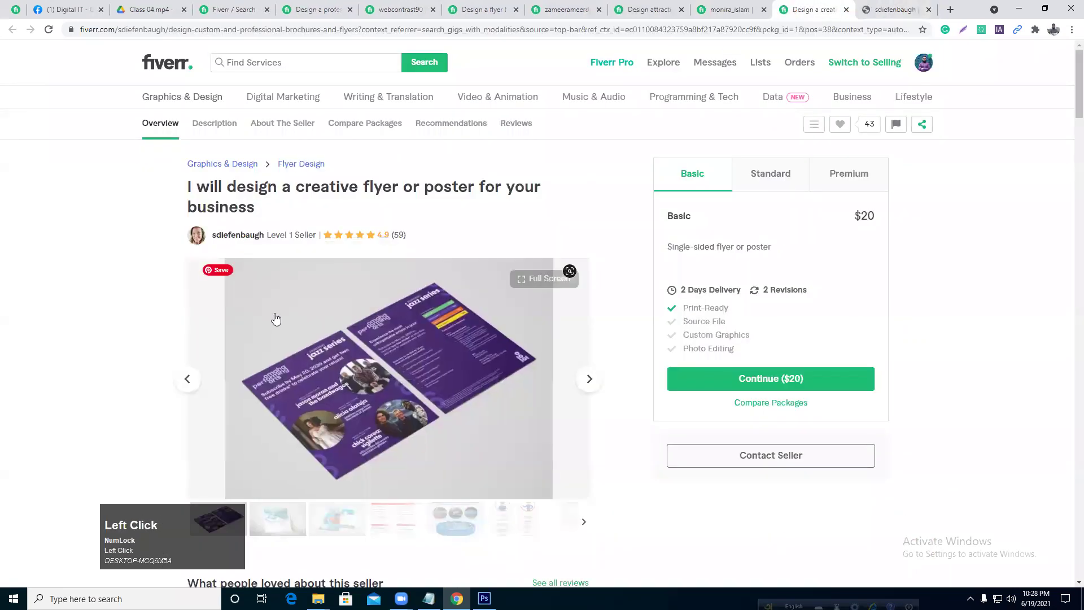
pyautogui.scroll(-5, 273, 317)
# - Review the Level 1 seller's profile, including the gigs, description, languages, linked accounts, skills and buyer reviews
pyautogui.click(726, 9)
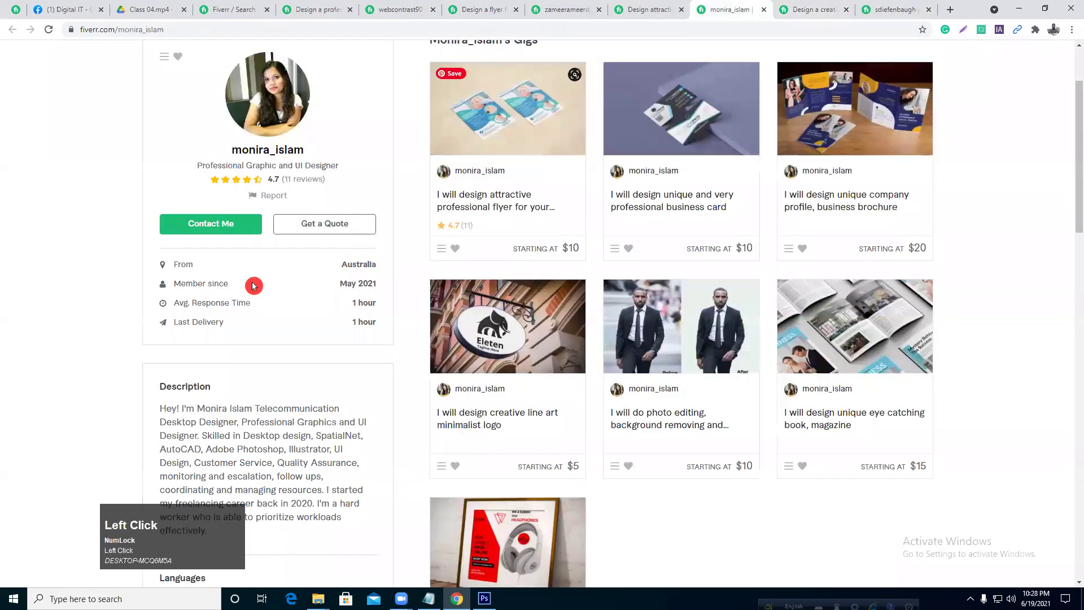
pyautogui.click(895, 9)
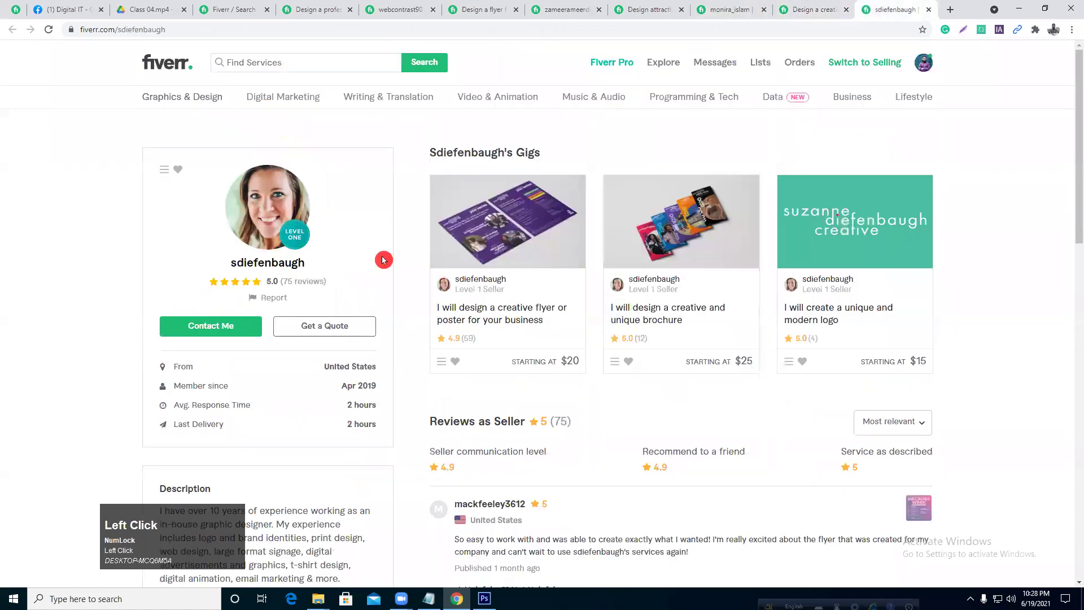
pyautogui.scroll(-4, 340, 310)
pyautogui.scroll(-4, 340, 310)
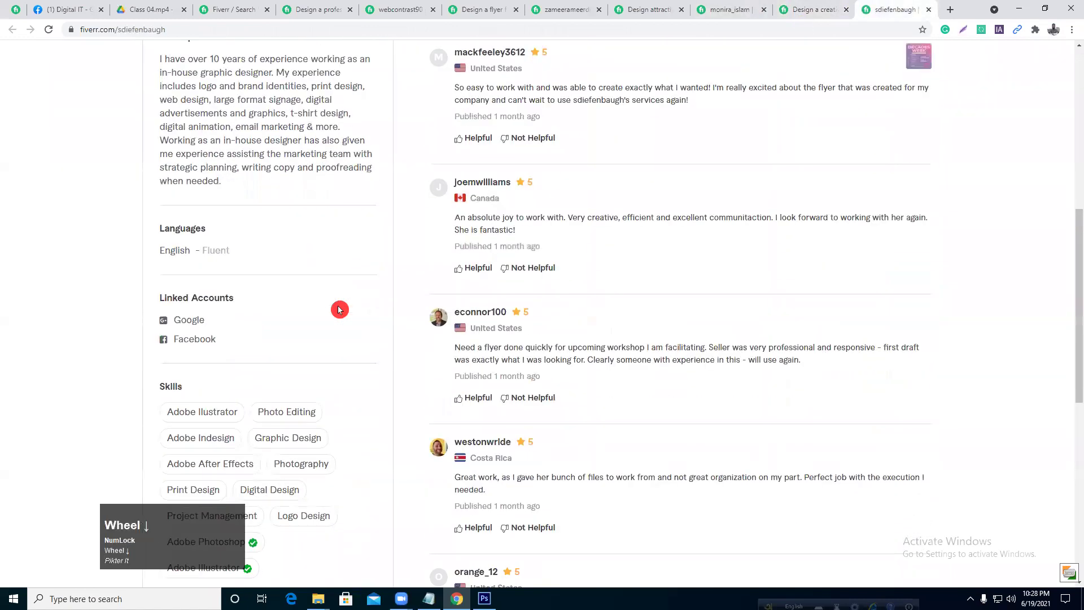
# - Recheck the languages, linked accounts and full skills list on the Level 1 seller's profile
pyautogui.scroll(1, 331, 313)
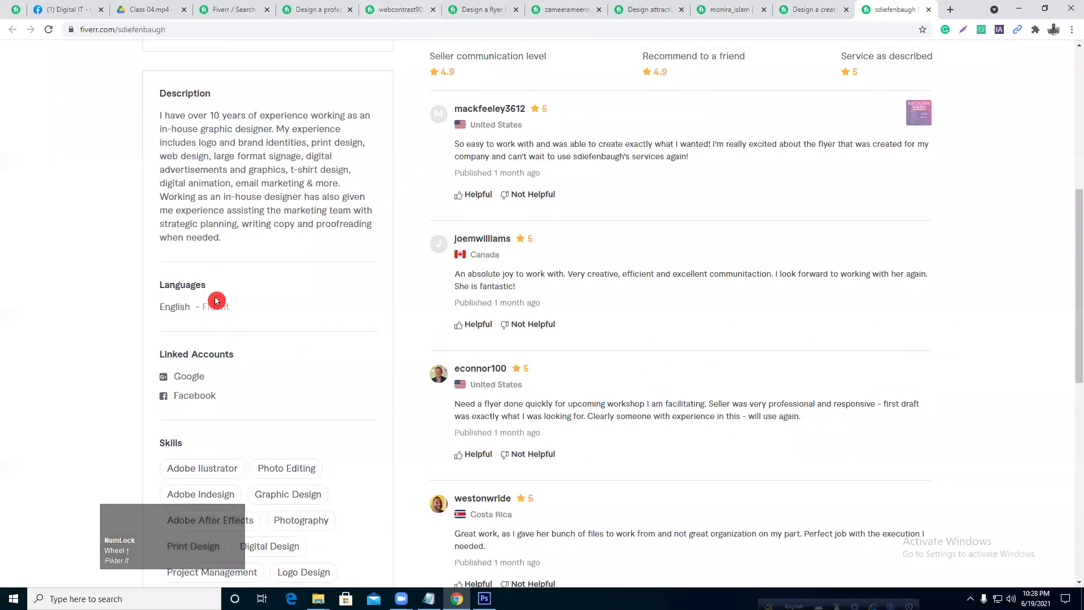
pyautogui.scroll(-4, 246, 432)
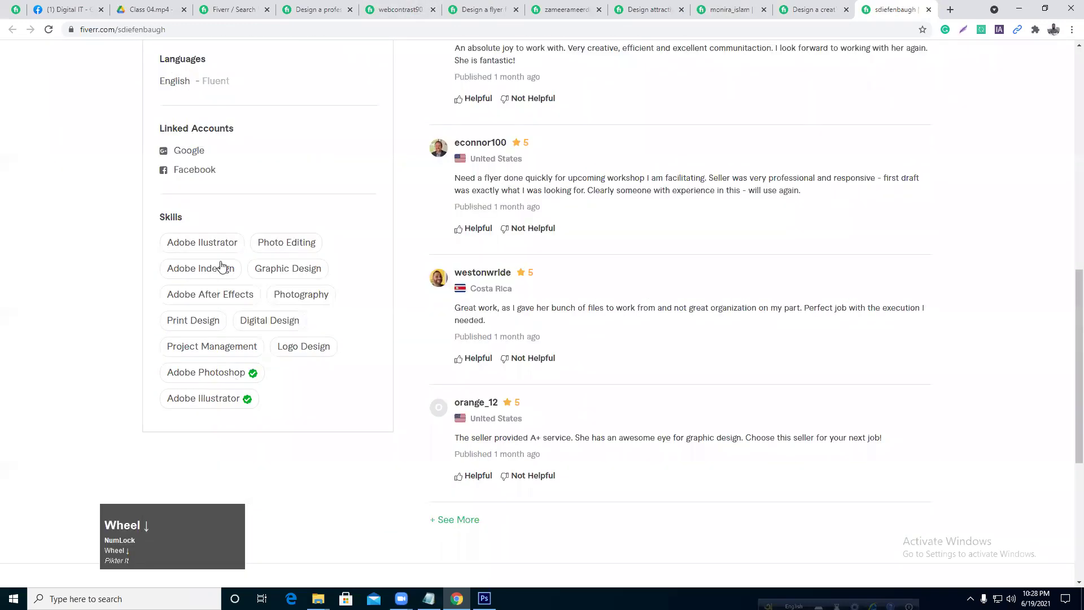
pyautogui.scroll(-1, 285, 361)
pyautogui.scroll(2, 270, 338)
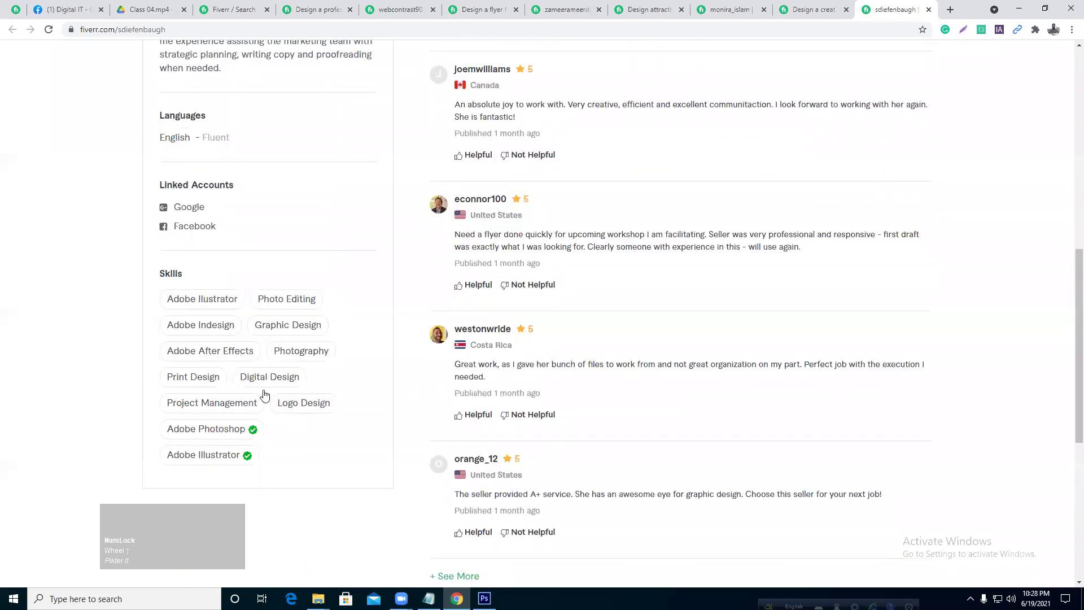
# - Go back to the "I will design a professional flyer for your business" gig and examine its title and seller level
pyautogui.click(817, 9)
pyautogui.click(649, 9)
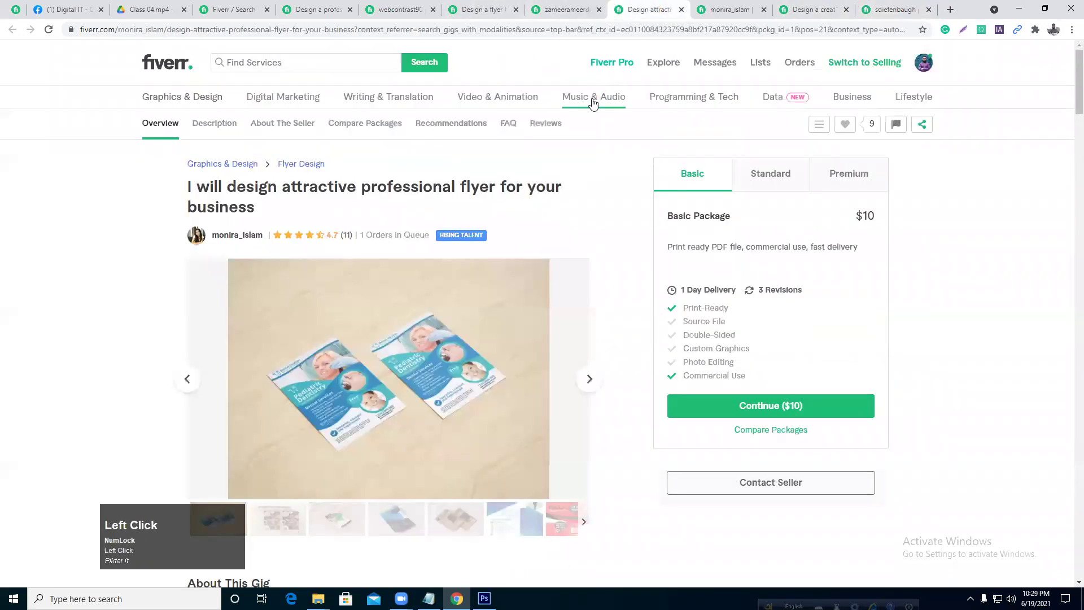
pyautogui.click(388, 9)
pyautogui.click(343, 9)
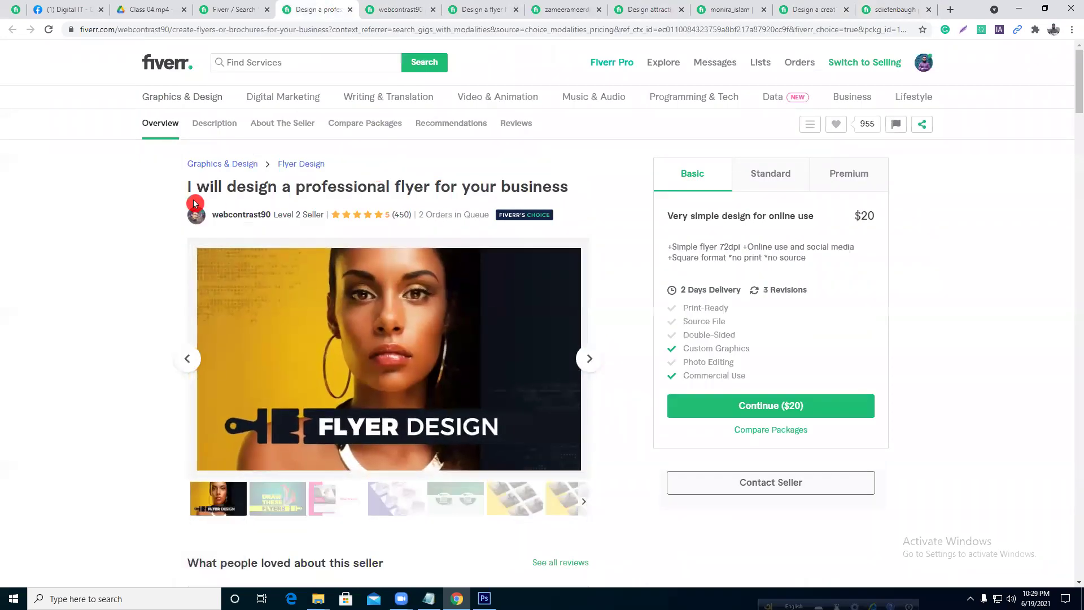
pyautogui.moveTo(189, 185); pyautogui.dragTo(623, 188)
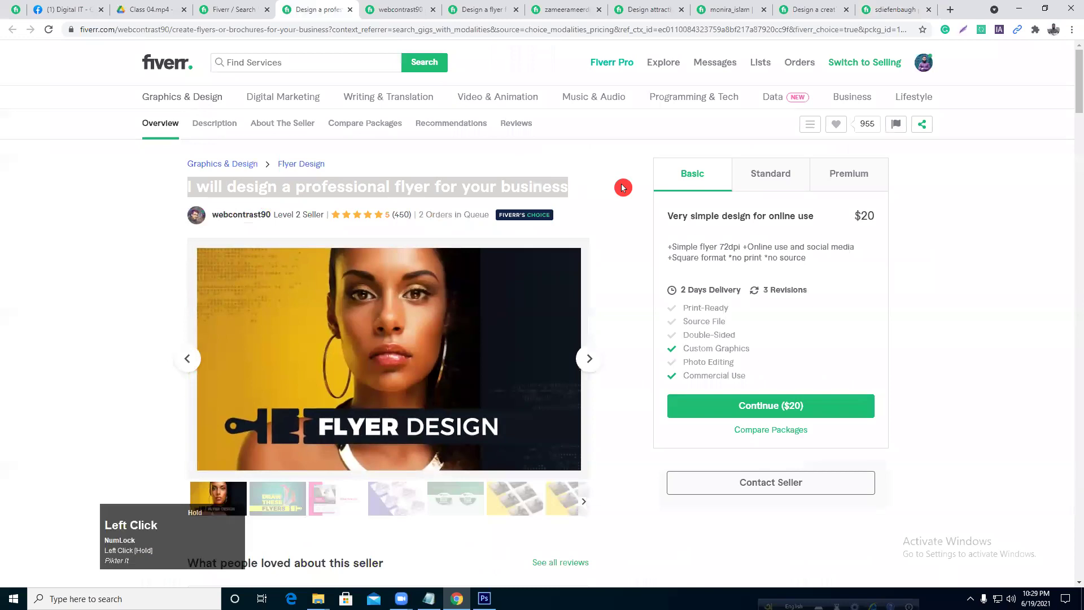
pyautogui.click(553, 188)
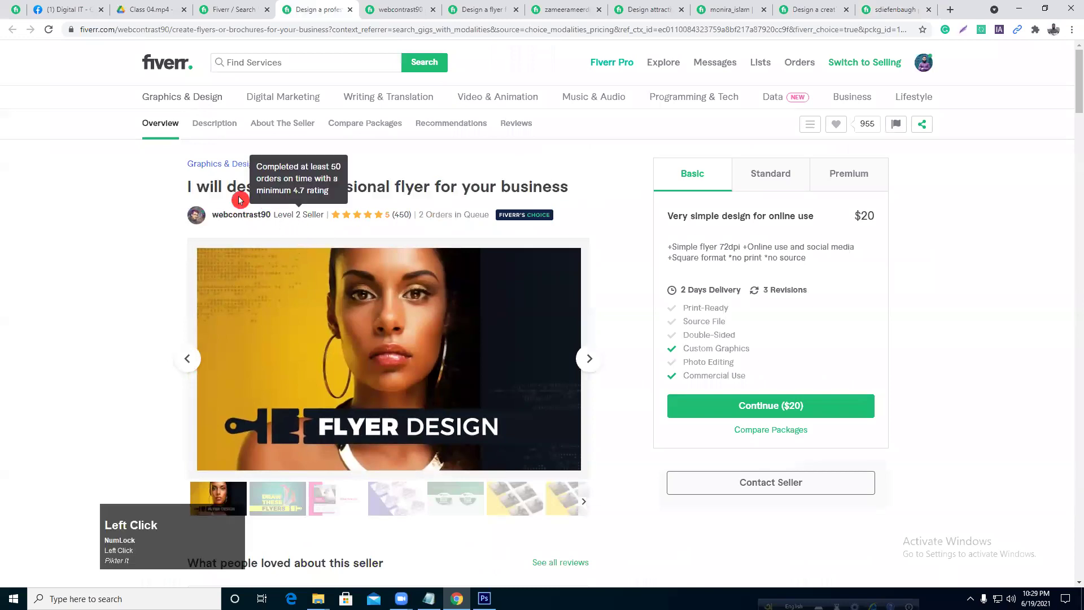
pyautogui.doubleClick(398, 186)
# - Compare the professional flyer gig's title with the beginning of the "flyer design" search results
pyautogui.click(229, 14)
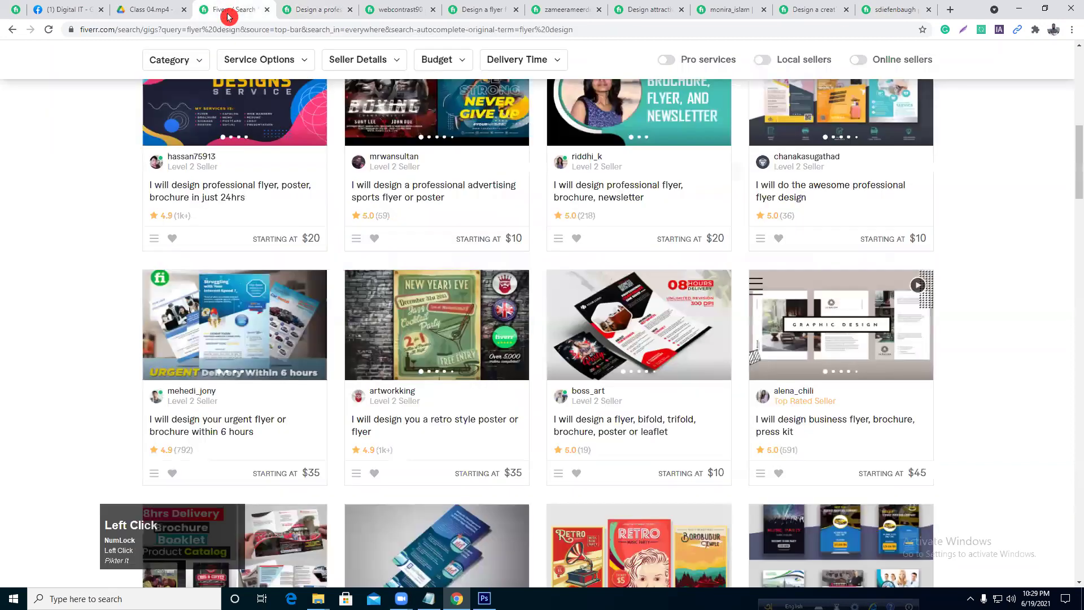
pyautogui.scroll(10, 282, 73)
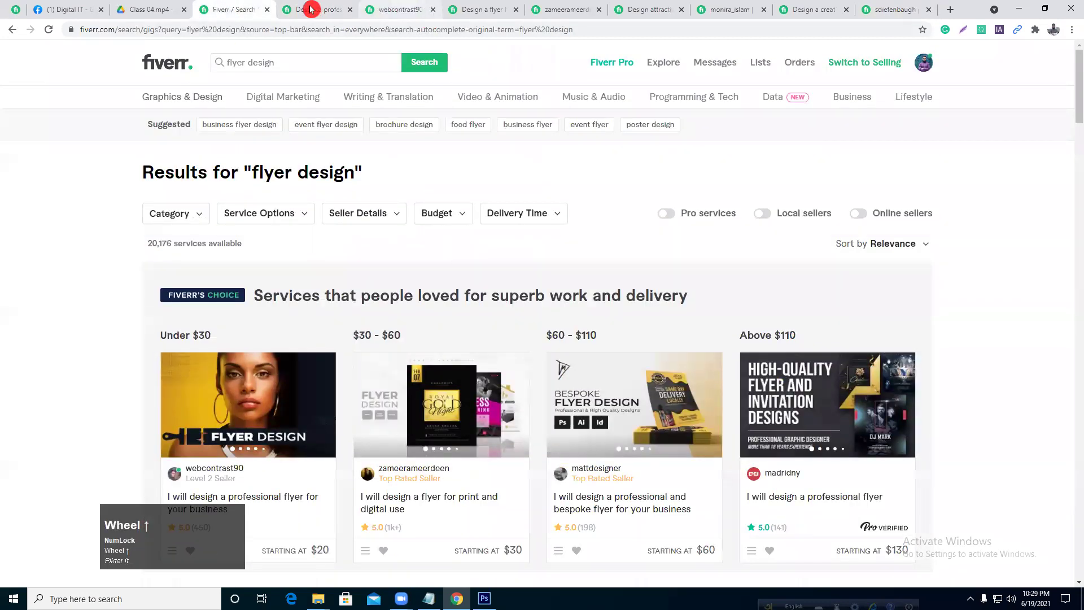
pyautogui.click(313, 9)
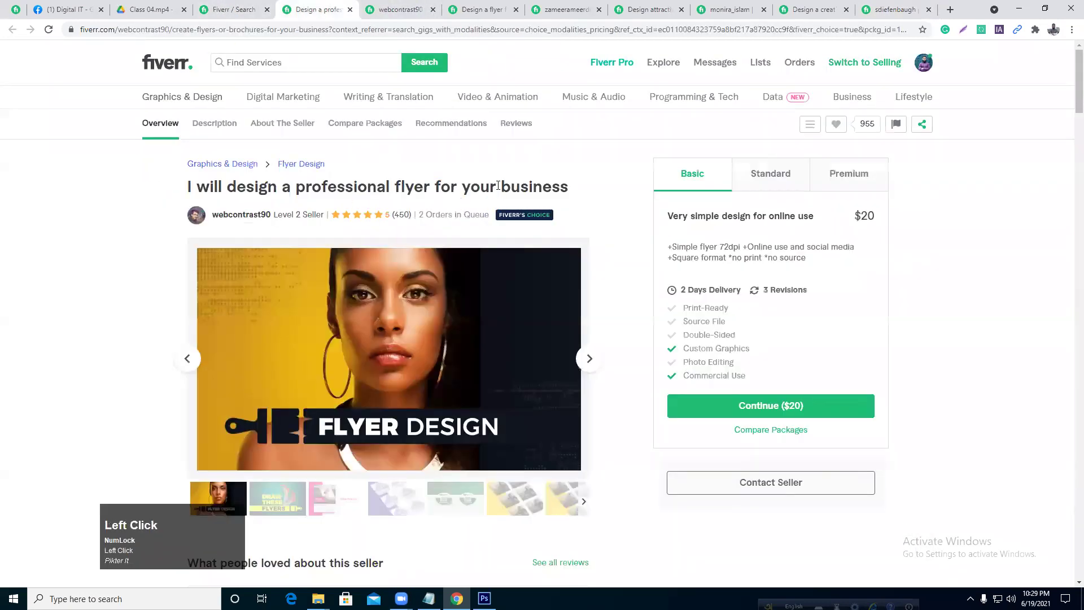
pyautogui.moveTo(498, 185); pyautogui.dragTo(582, 190)
pyautogui.click(507, 159)
pyautogui.click(229, 10)
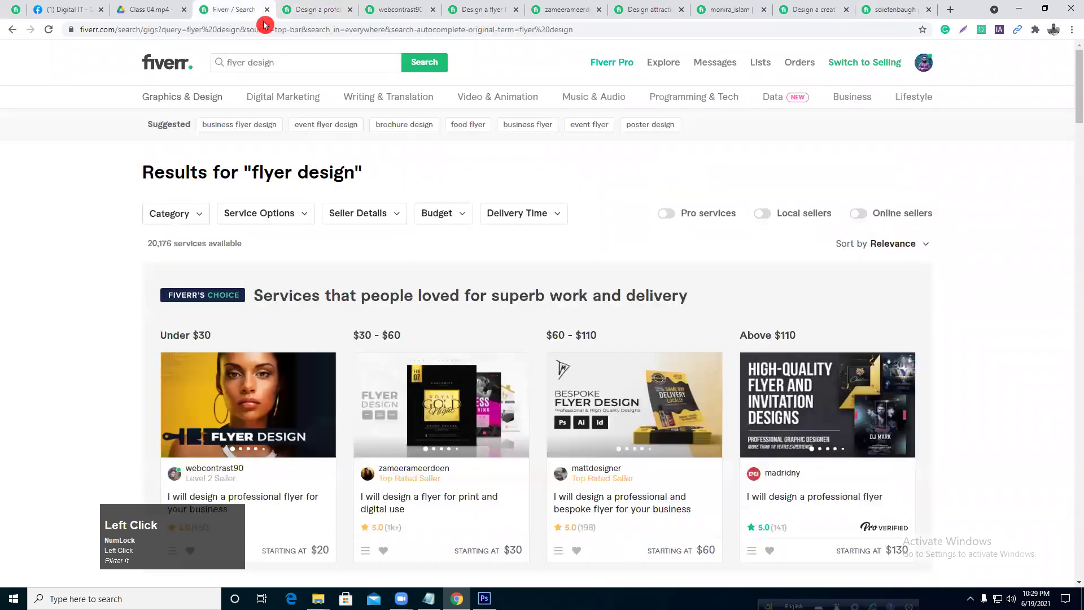
pyautogui.scroll(2, 320, 207)
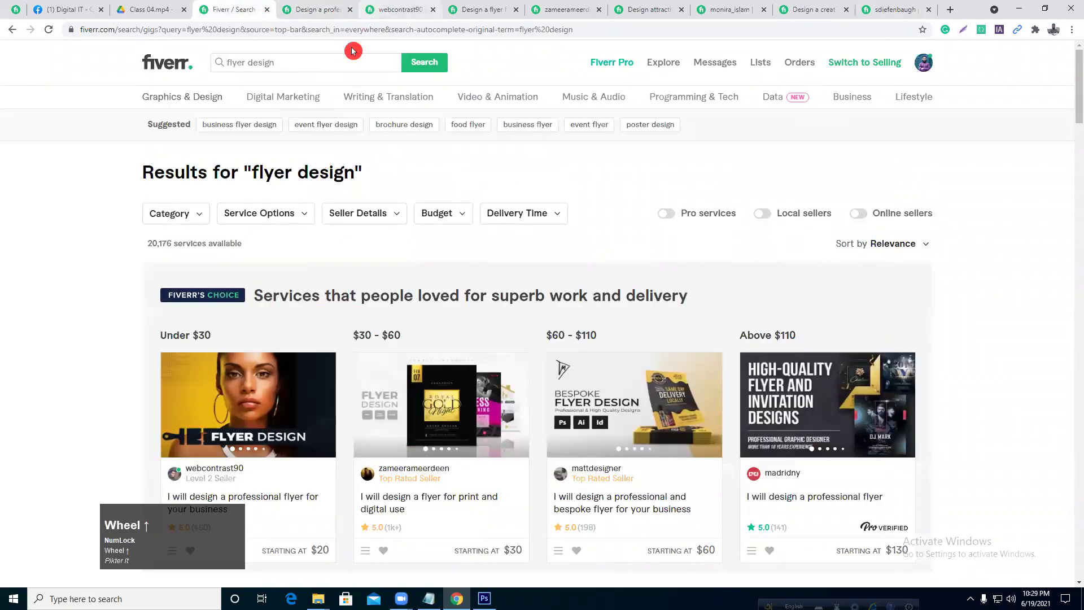
# - Highlight the keywords "professional flyer" and "design" in the title of the professional flyer gig
pyautogui.click(318, 10)
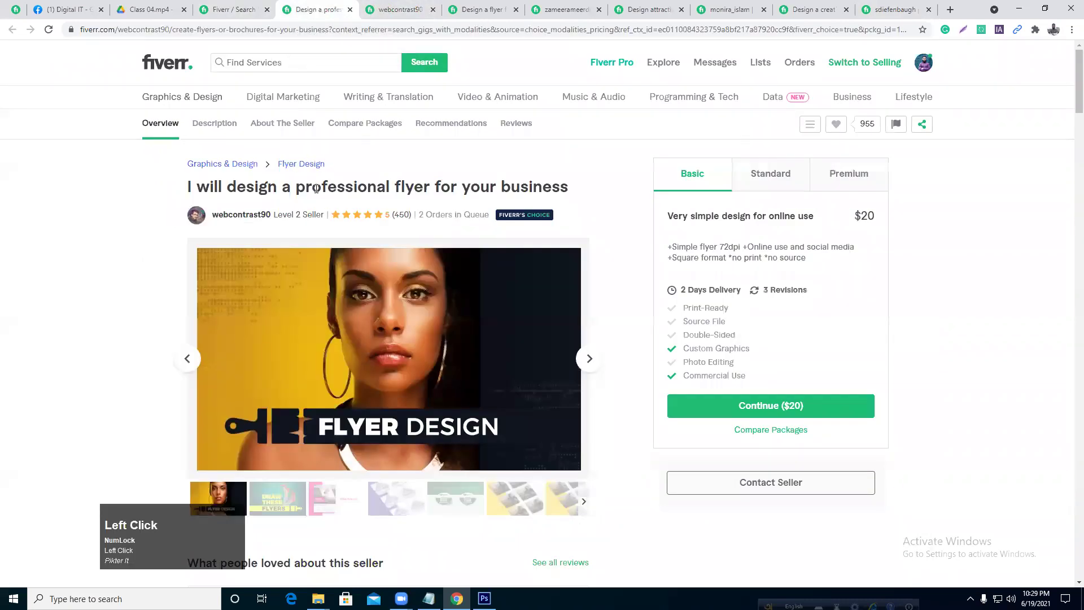
pyautogui.moveTo(298, 184); pyautogui.dragTo(449, 183)
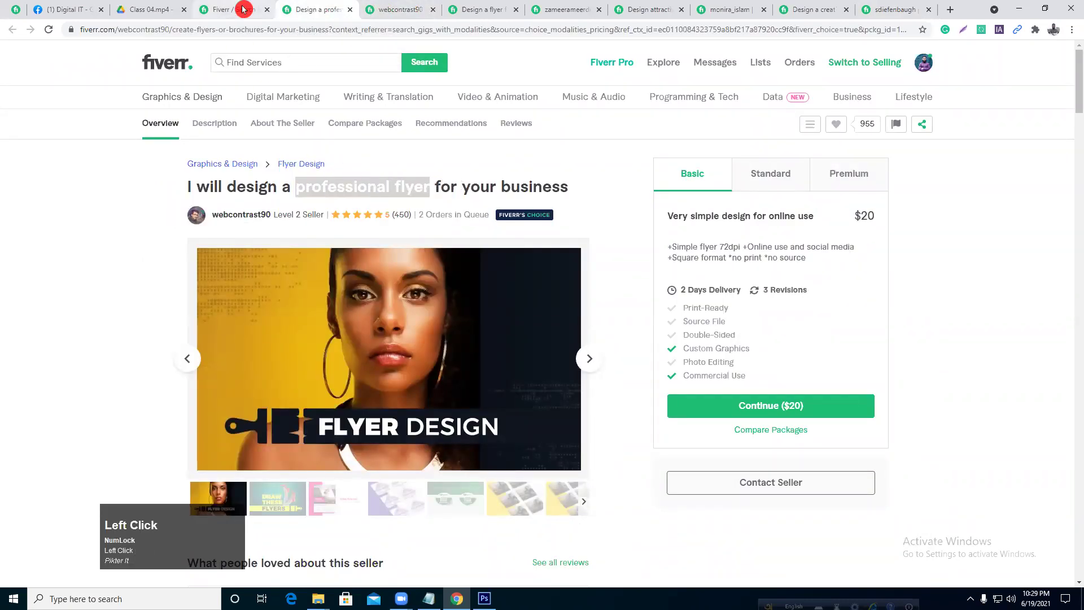
pyautogui.moveTo(227, 187); pyautogui.dragTo(269, 190)
pyautogui.click(279, 192)
# - Browse the gig titles in the "flyer design" search results to compare their wording
pyautogui.click(231, 9)
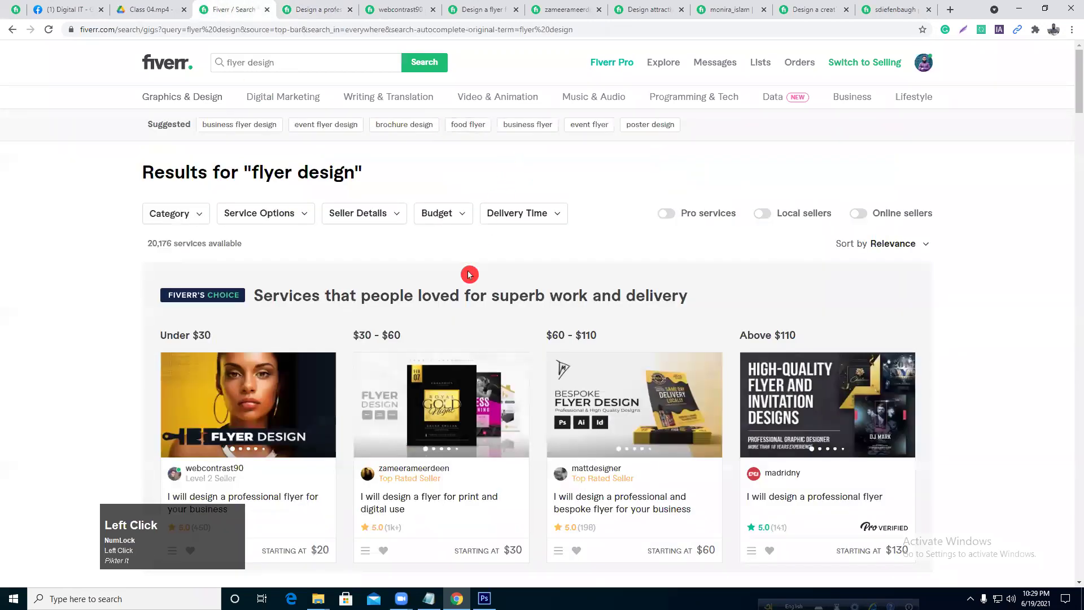
pyautogui.scroll(-5, 468, 275)
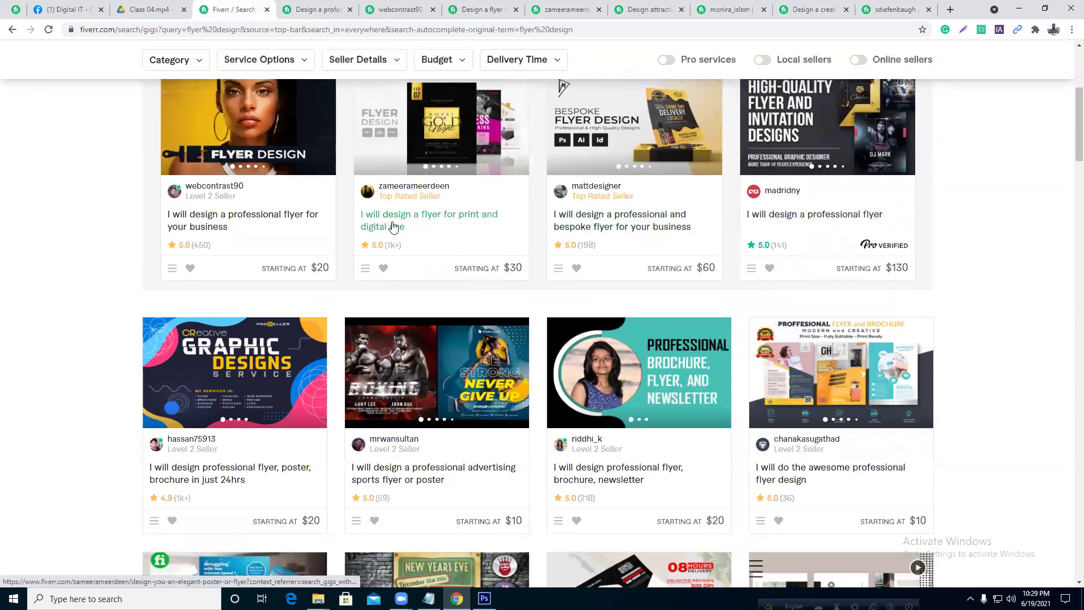
pyautogui.scroll(-3, 394, 226)
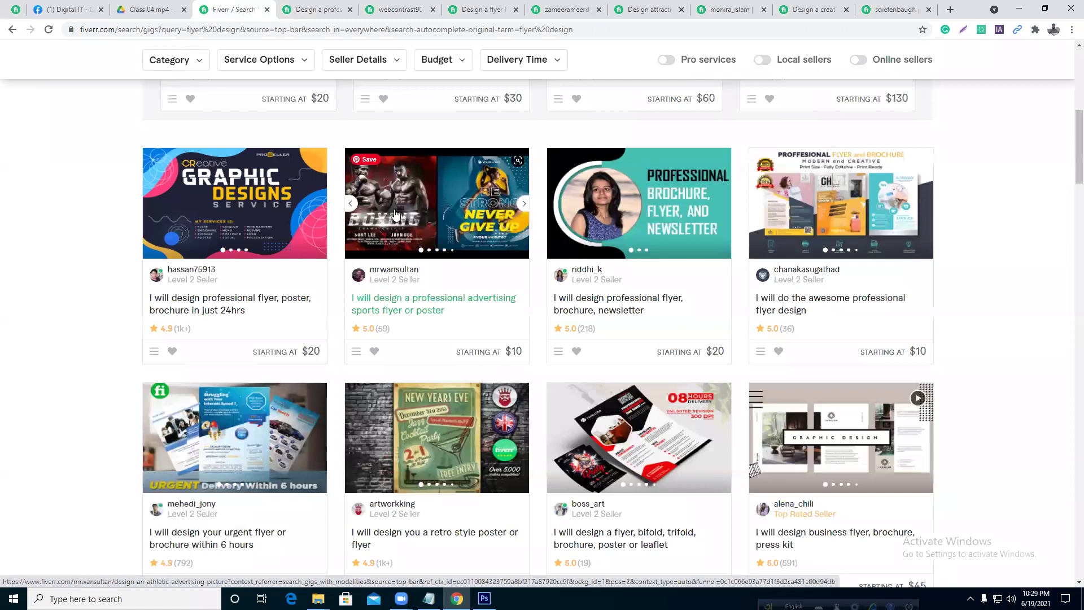
pyautogui.scroll(2, 394, 213)
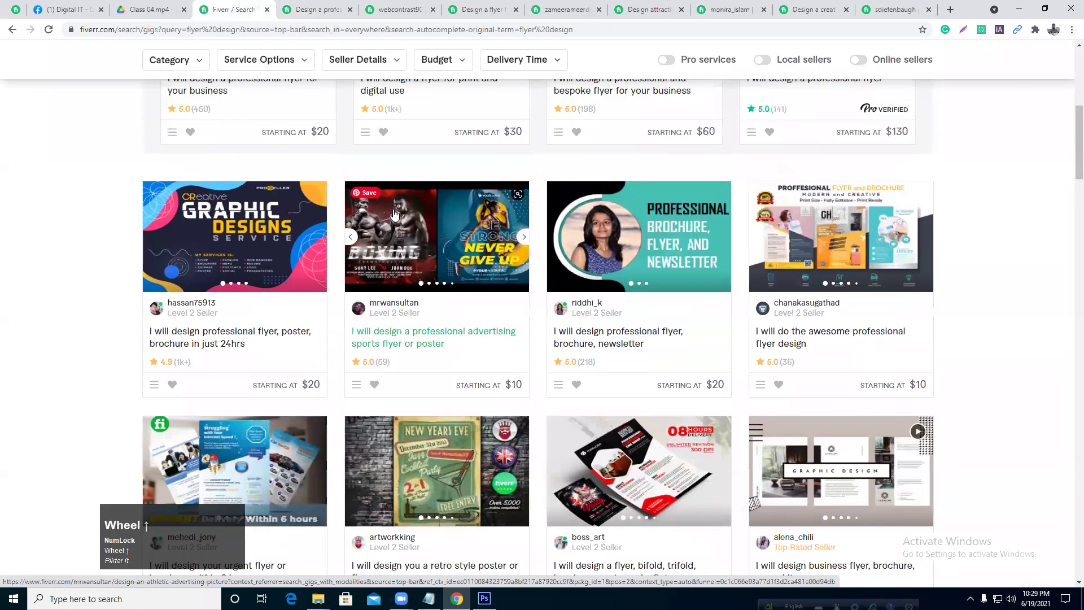
# - Reopen the professional flyer gig and browse its gallery images forward to the orange trifold brochure
pyautogui.click(293, 10)
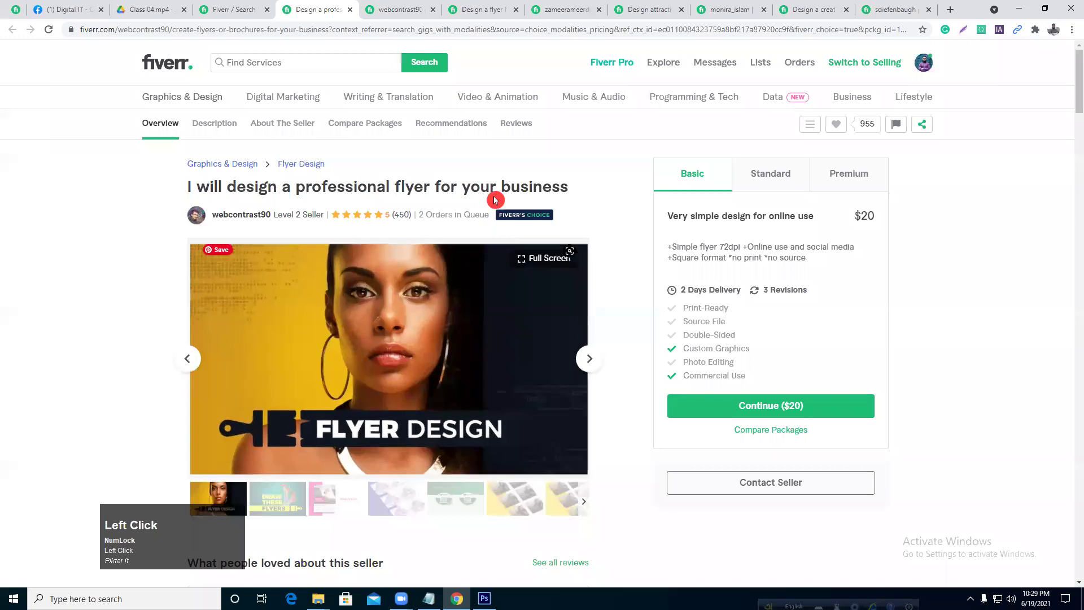
pyautogui.scroll(-6, 496, 342)
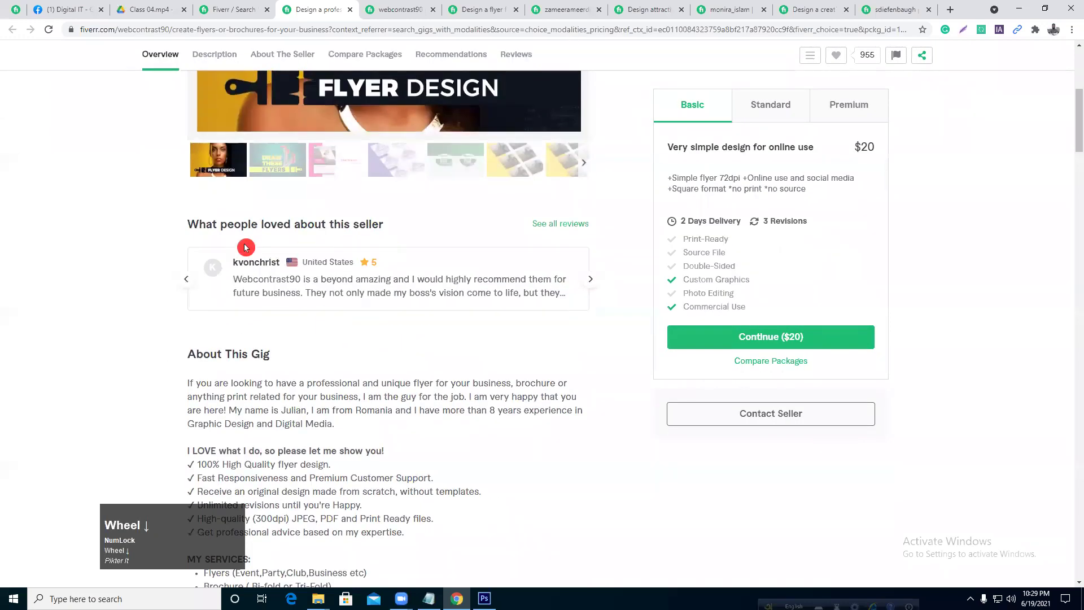
pyautogui.scroll(5, 433, 317)
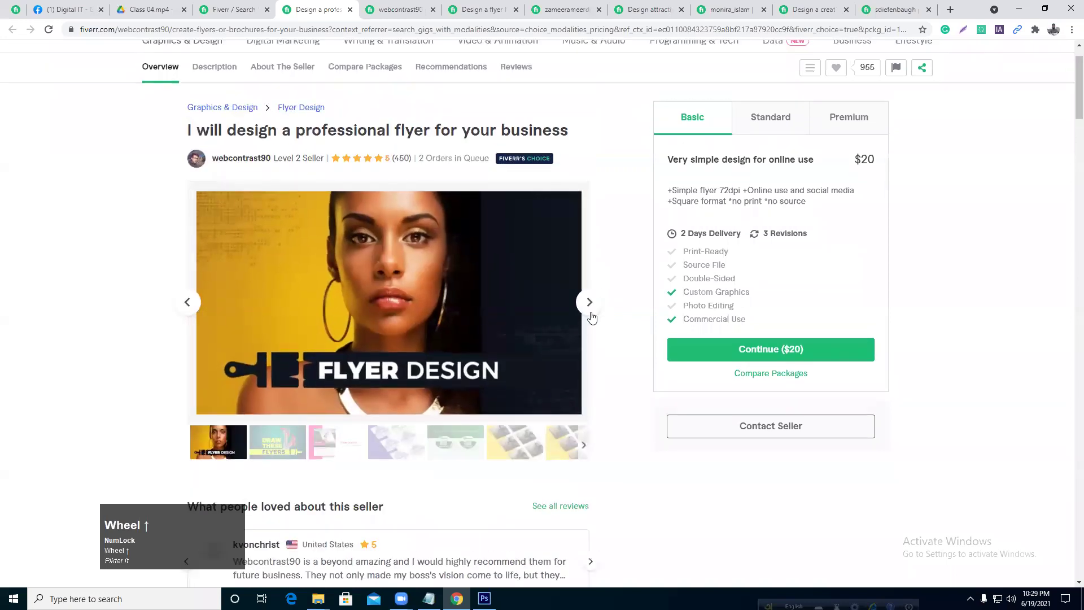
pyautogui.click(345, 427)
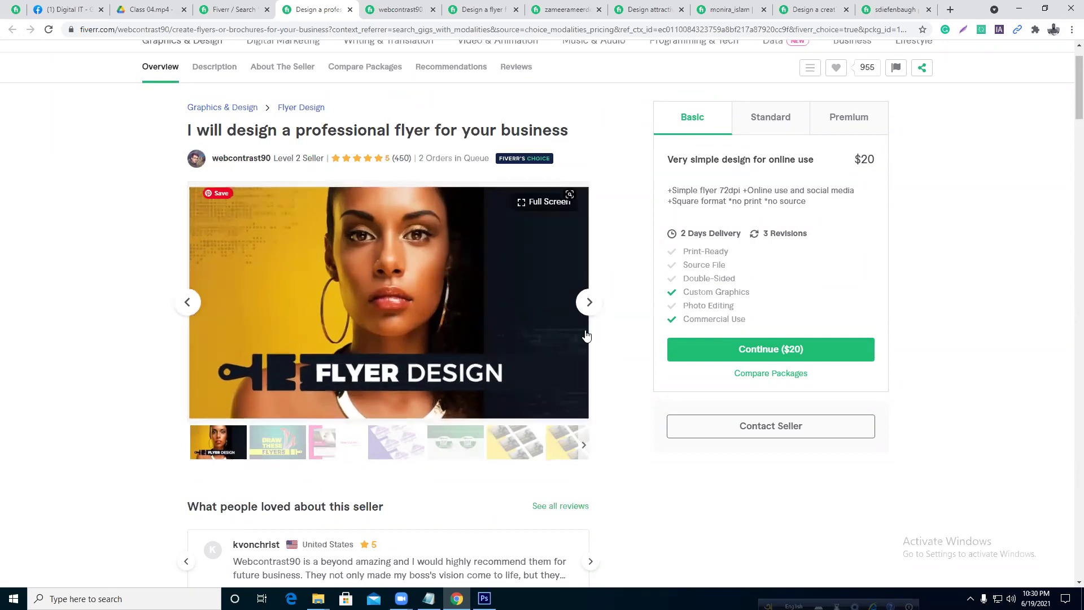
pyautogui.click(589, 304)
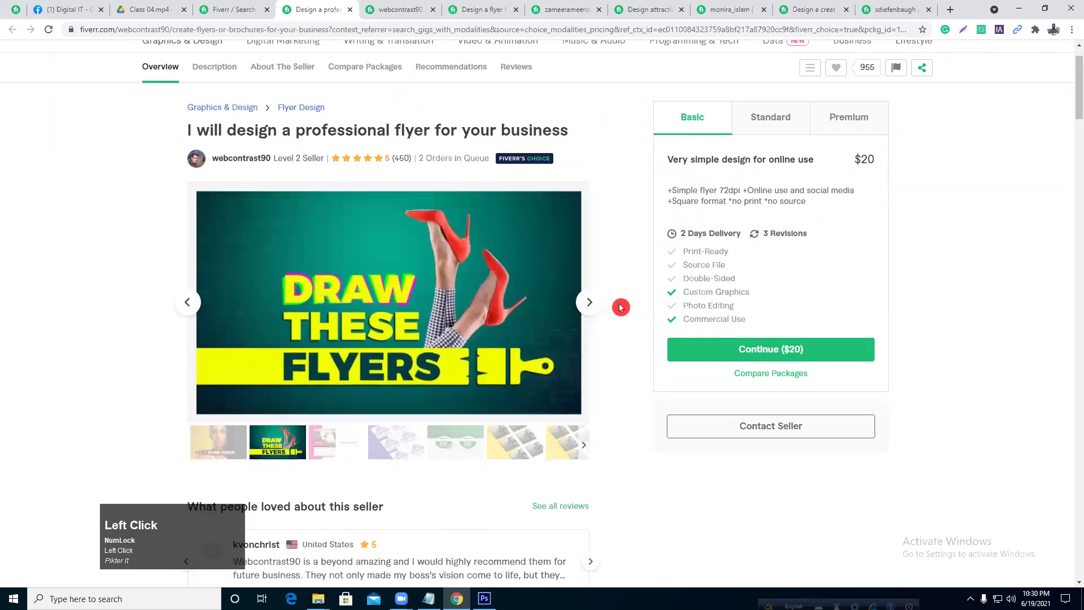
pyautogui.click(589, 303)
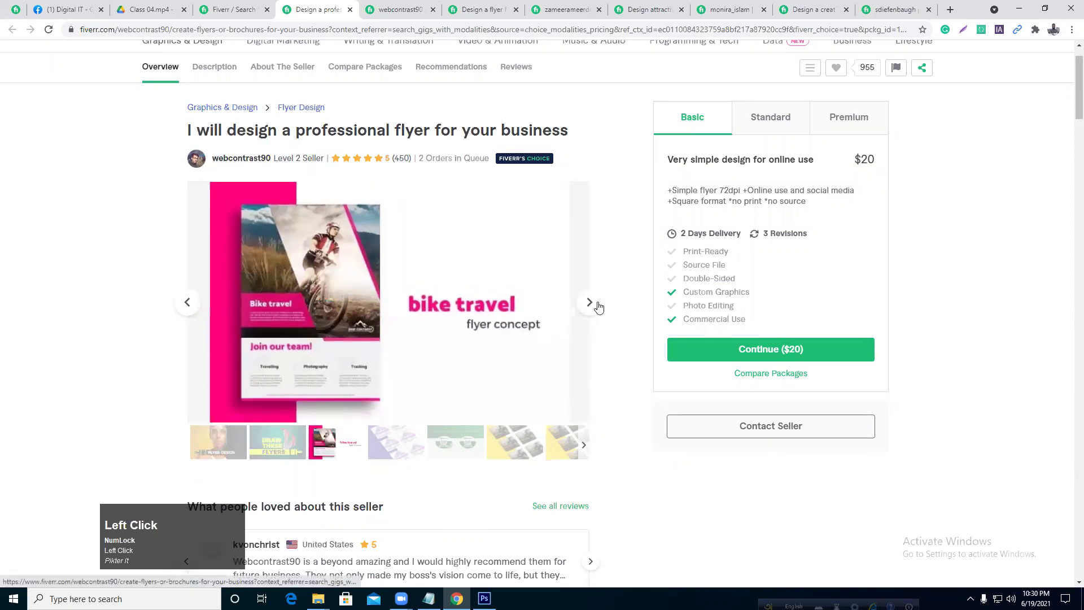
pyautogui.click(589, 303)
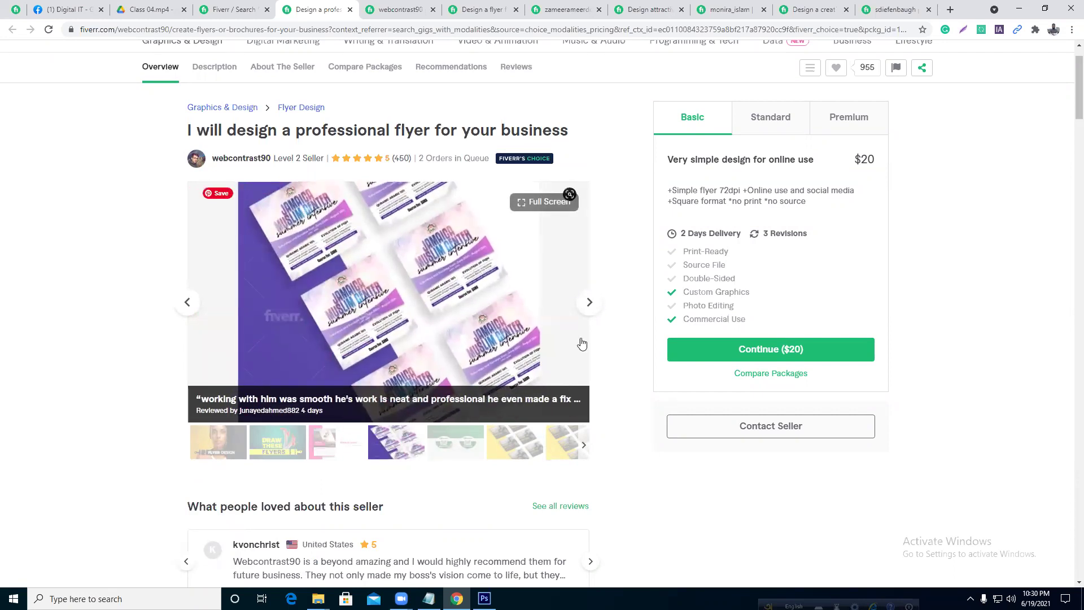
pyautogui.click(599, 306)
pyautogui.click(600, 307)
pyautogui.click(600, 307)
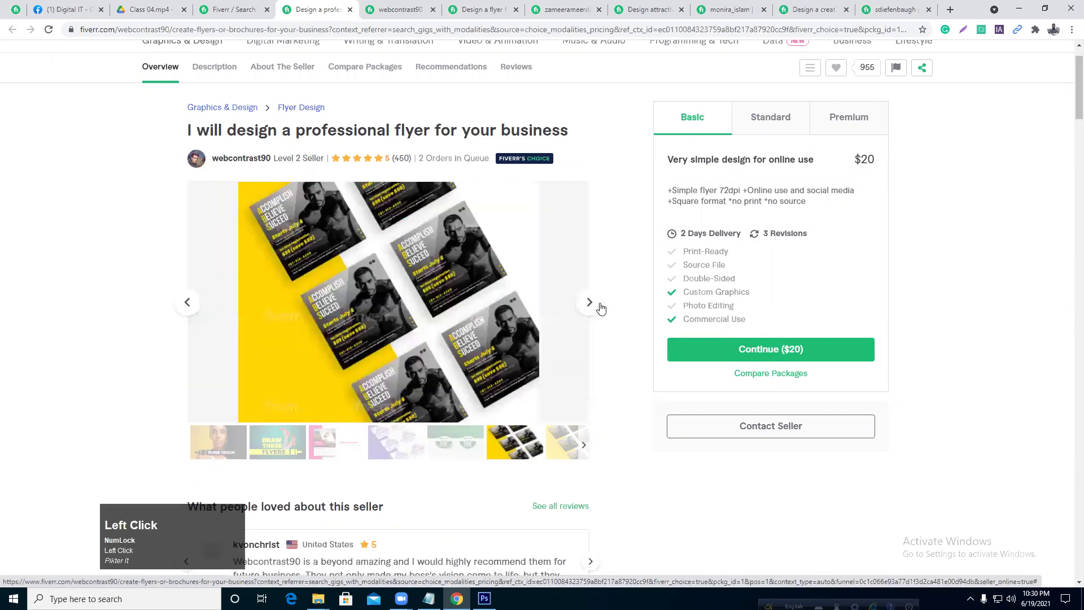
pyautogui.click(600, 307)
pyautogui.click(600, 307)
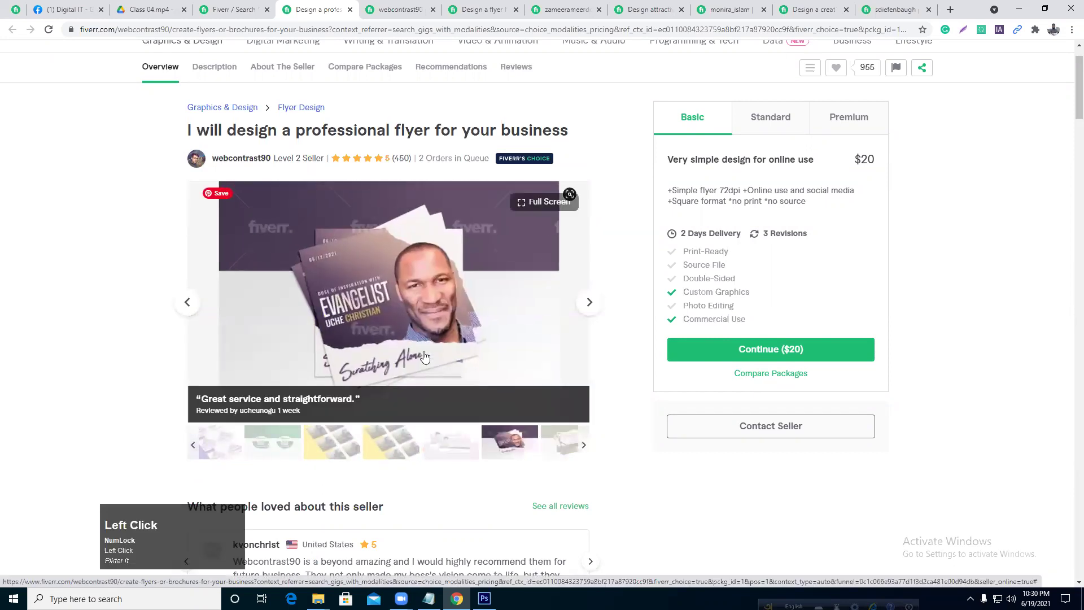
pyautogui.click(590, 307)
pyautogui.click(591, 306)
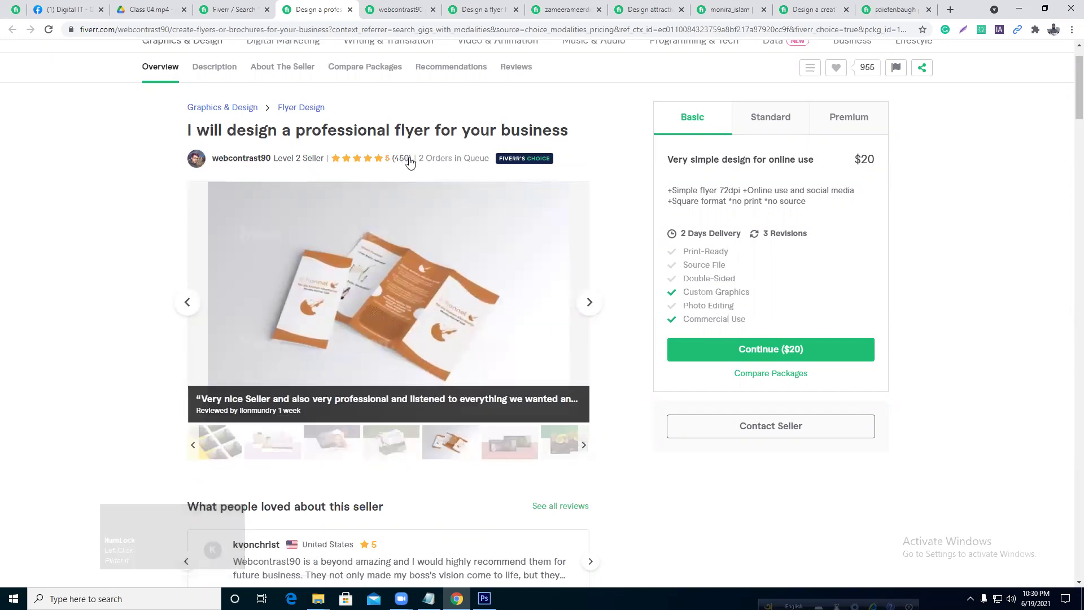
# - Examine the seller level, star rating and review count on the professional flyer gig
pyautogui.moveTo(415, 162); pyautogui.dragTo(86, 187)
pyautogui.click(86, 187)
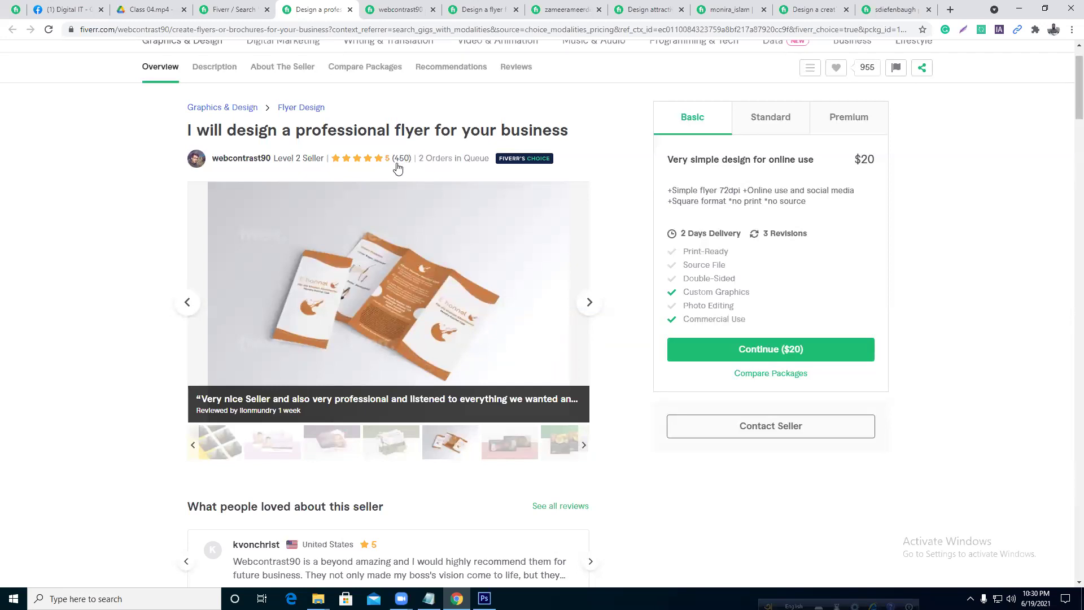
pyautogui.click(263, 8)
pyautogui.click(627, 119)
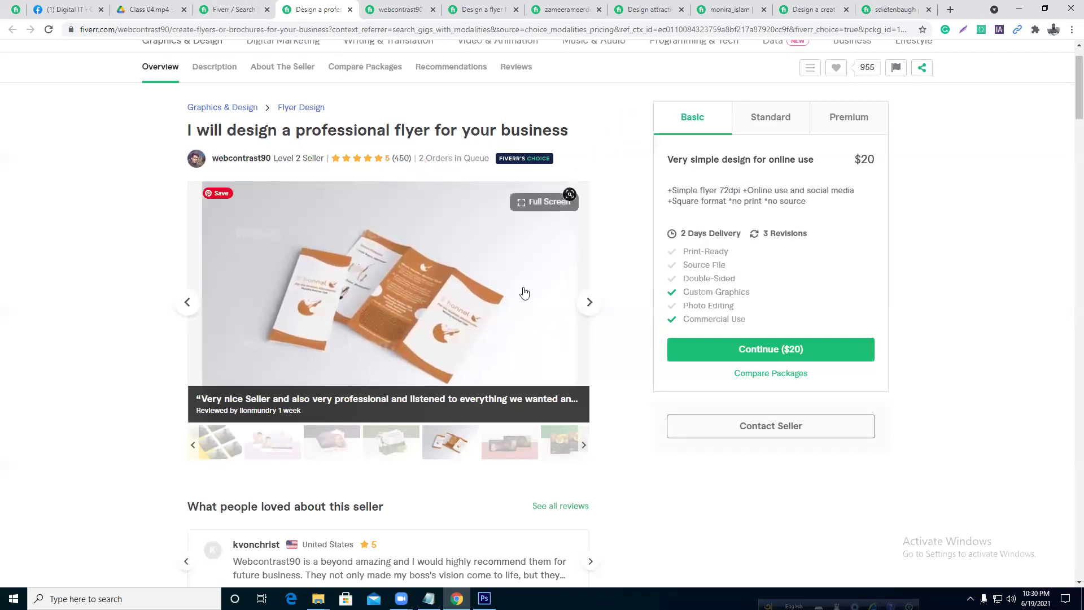
# - Glance at the search results, return to the professional flyer gig and step its gallery back to the yellow "Door-to-Door ABS" flyers
pyautogui.click(244, 9)
pyautogui.click(314, 9)
pyautogui.click(183, 303)
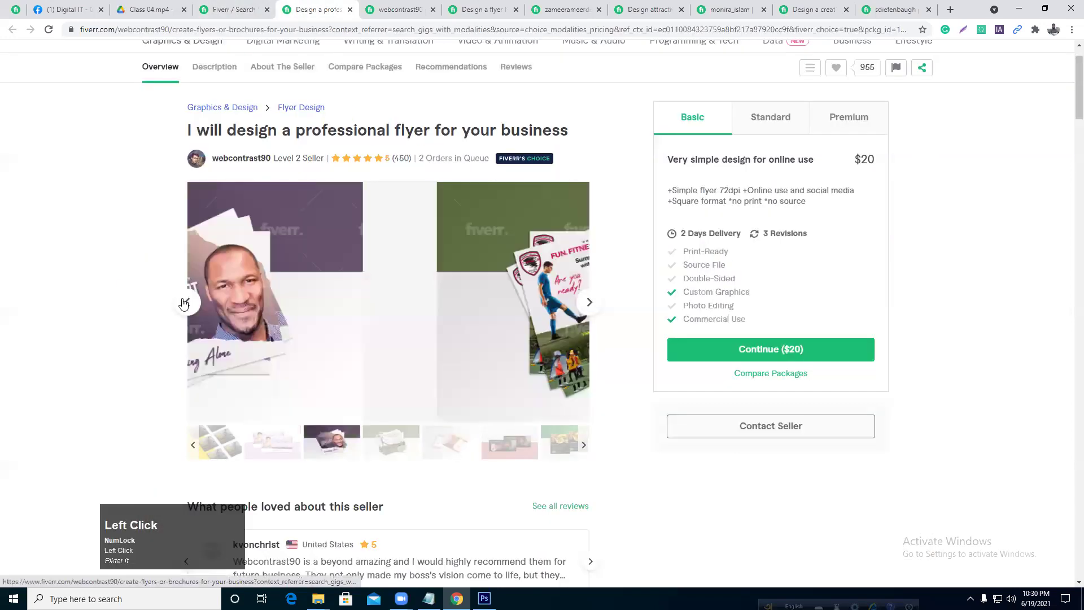
pyautogui.click(183, 303)
pyautogui.click(183, 304)
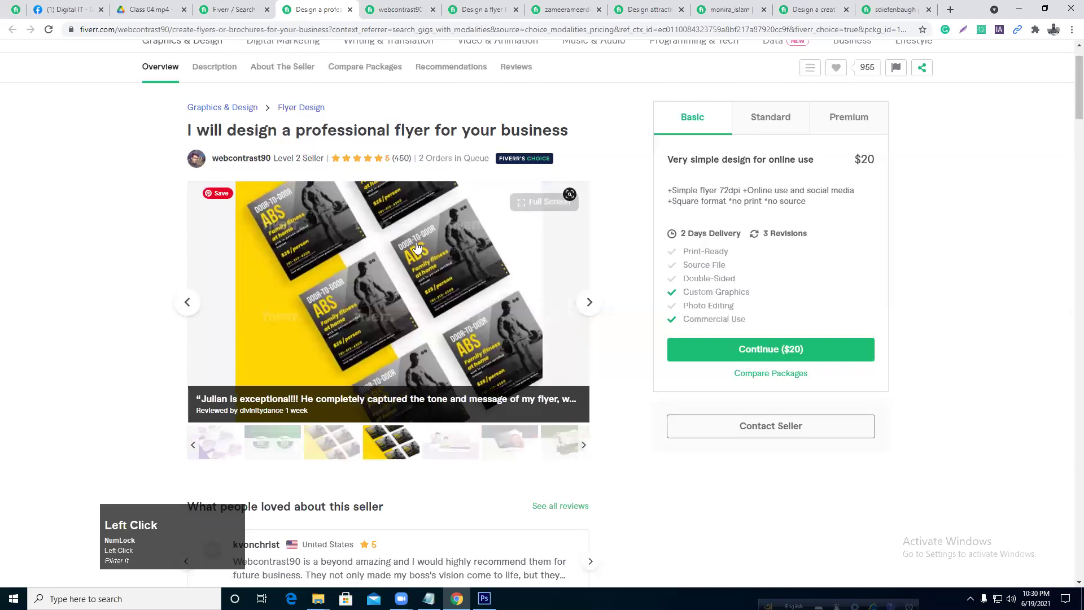
# - View the gallery images of the "I will design a flyer for print and digital use" gig, and return to the search results
pyautogui.click(432, 9)
pyautogui.click(484, 10)
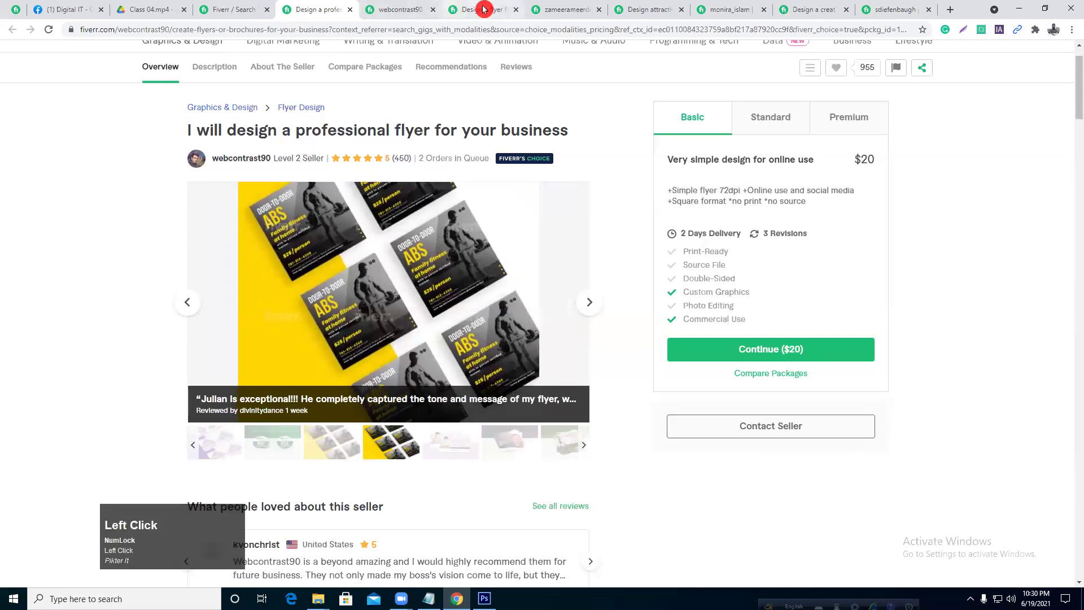
pyautogui.scroll(-2, 470, 318)
pyautogui.click(591, 281)
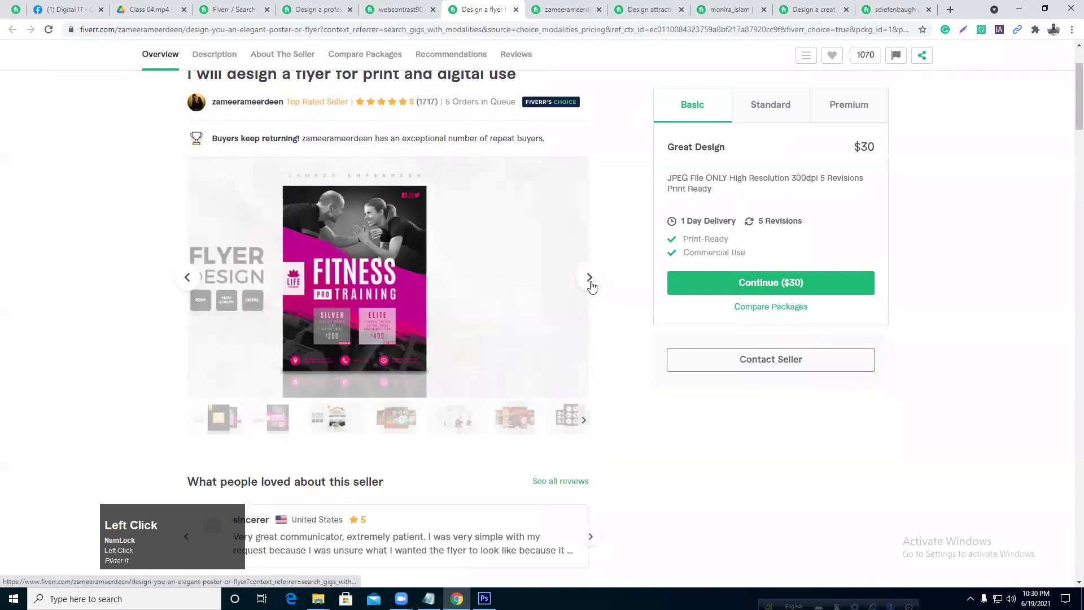
pyautogui.click(590, 280)
pyautogui.click(257, 10)
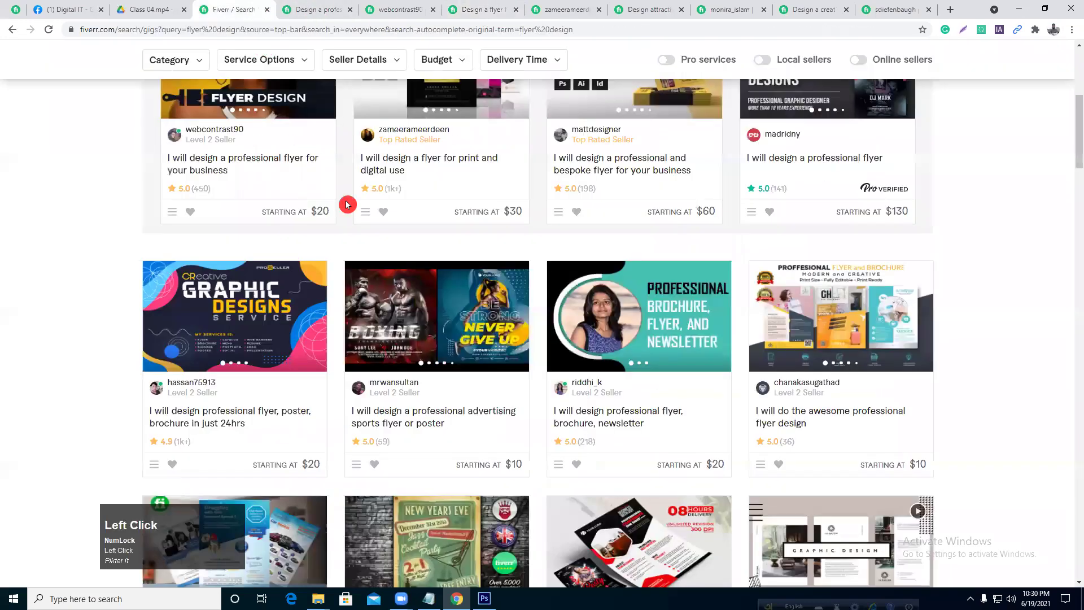
# - Look through the "flyer design" search results, comparing titles, seller levels and starting prices, and return to the Fiverr's Choice gigs
pyautogui.scroll(1, 723, 372)
pyautogui.scroll(3, 723, 372)
pyautogui.scroll(-3, 376, 246)
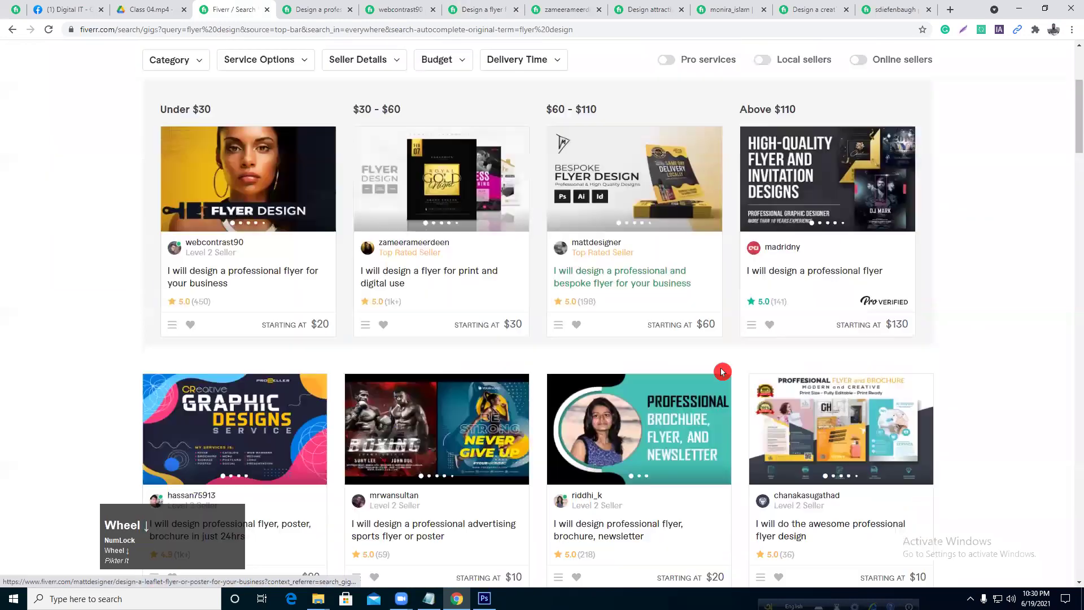
pyautogui.scroll(4, 376, 246)
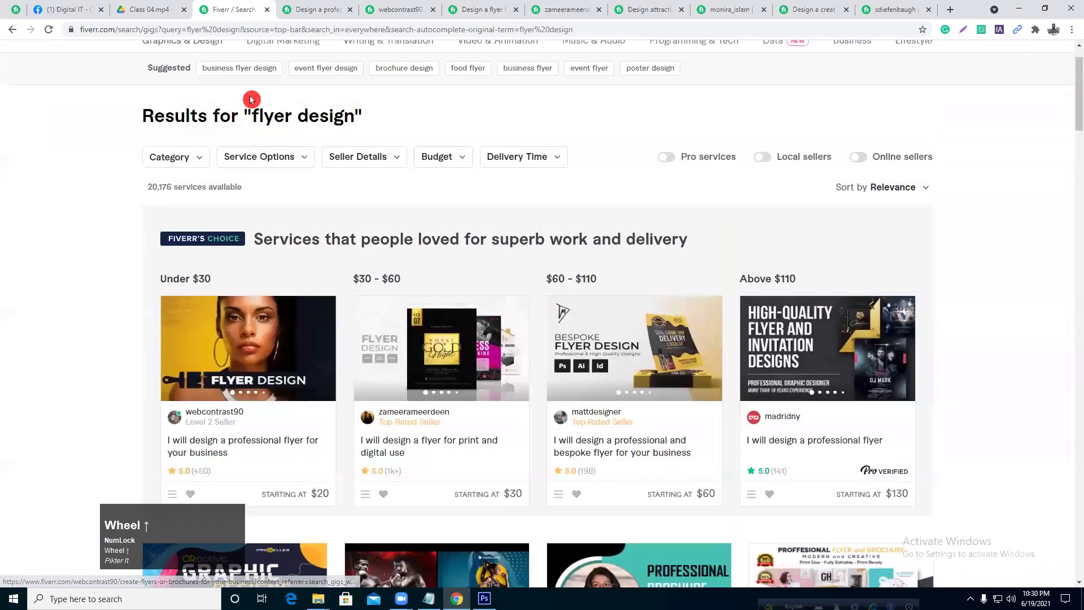
pyautogui.scroll(-1, 266, 368)
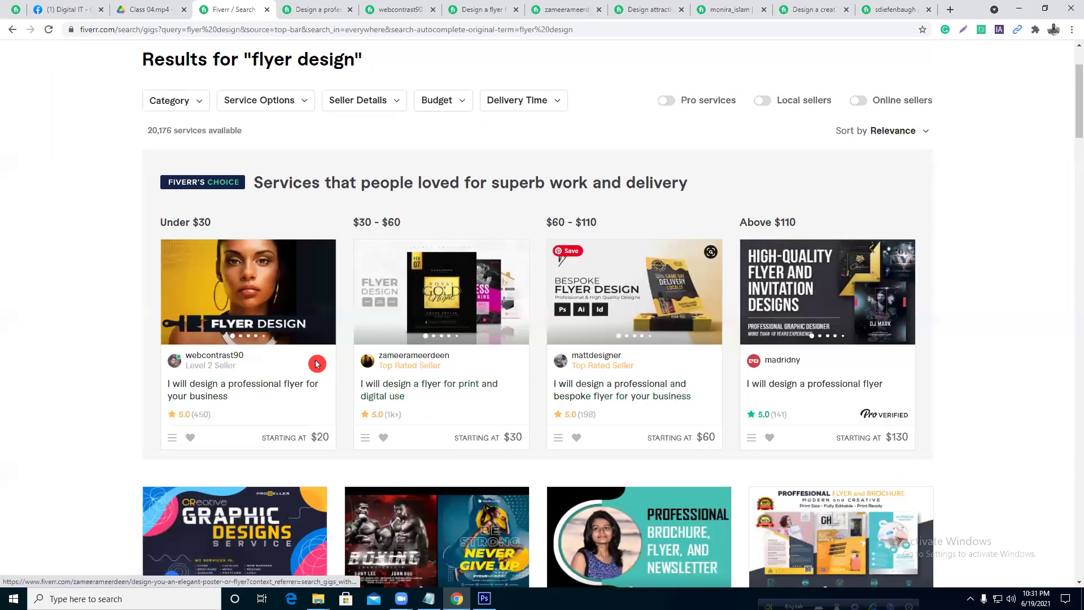
pyautogui.scroll(-8, 242, 316)
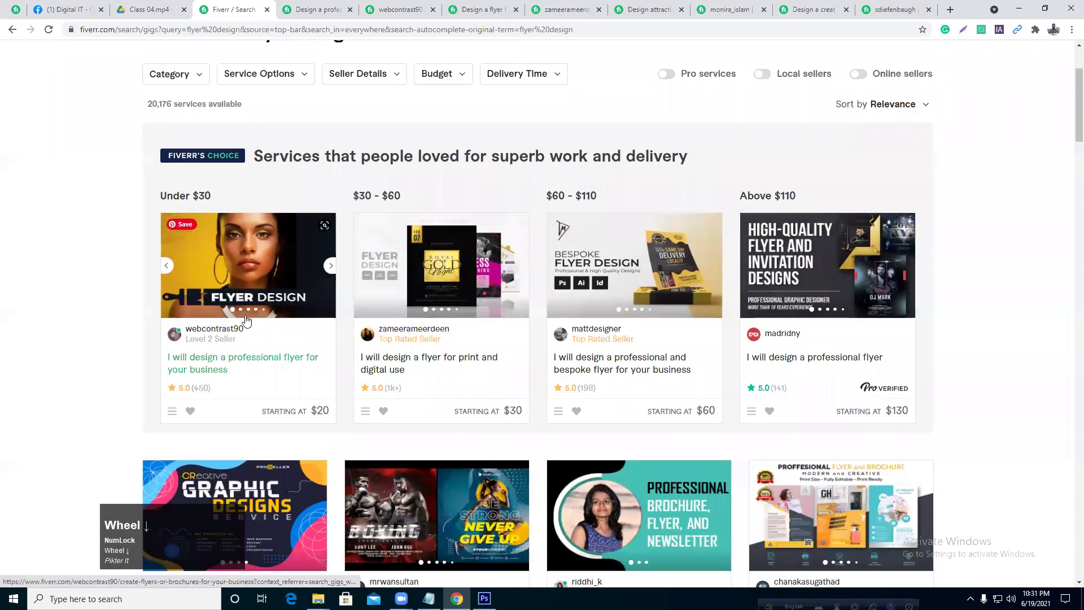
pyautogui.scroll(-11, 247, 321)
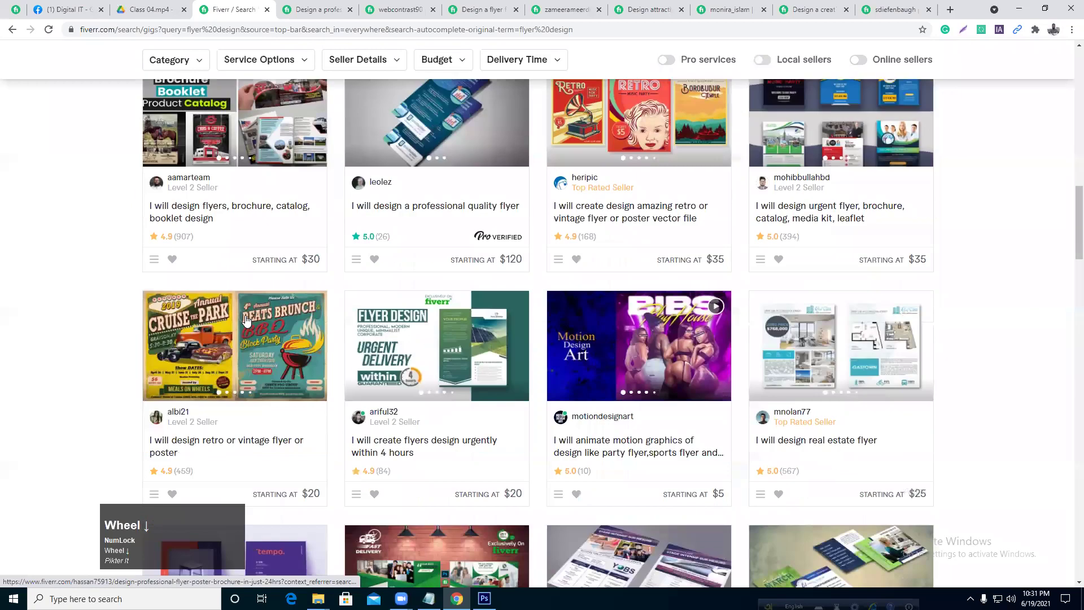
pyautogui.scroll(-12, 246, 321)
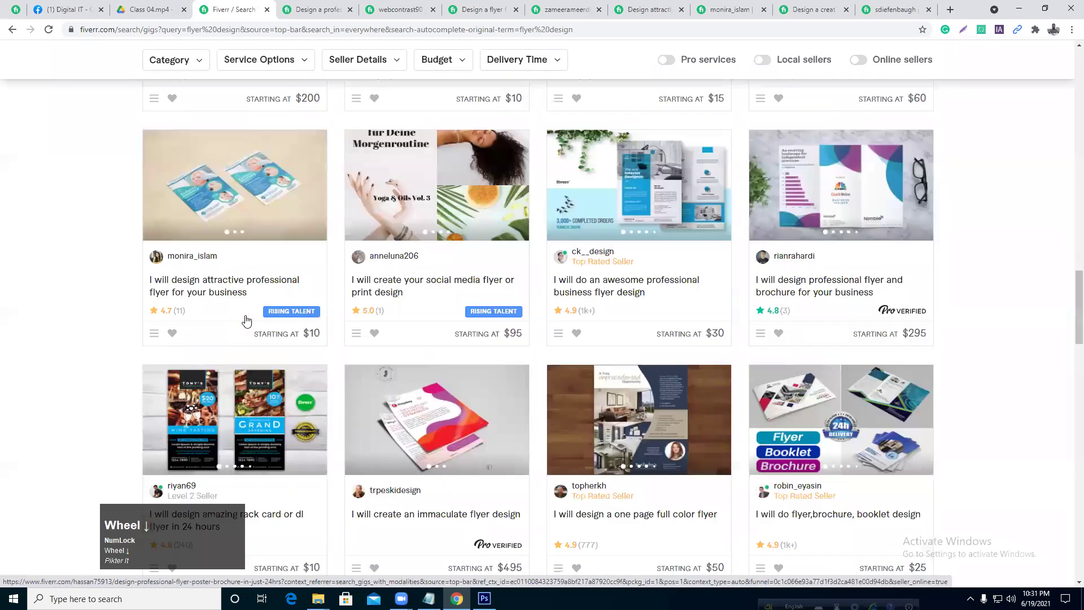
pyautogui.moveTo(1073, 293); pyautogui.dragTo(947, 55)
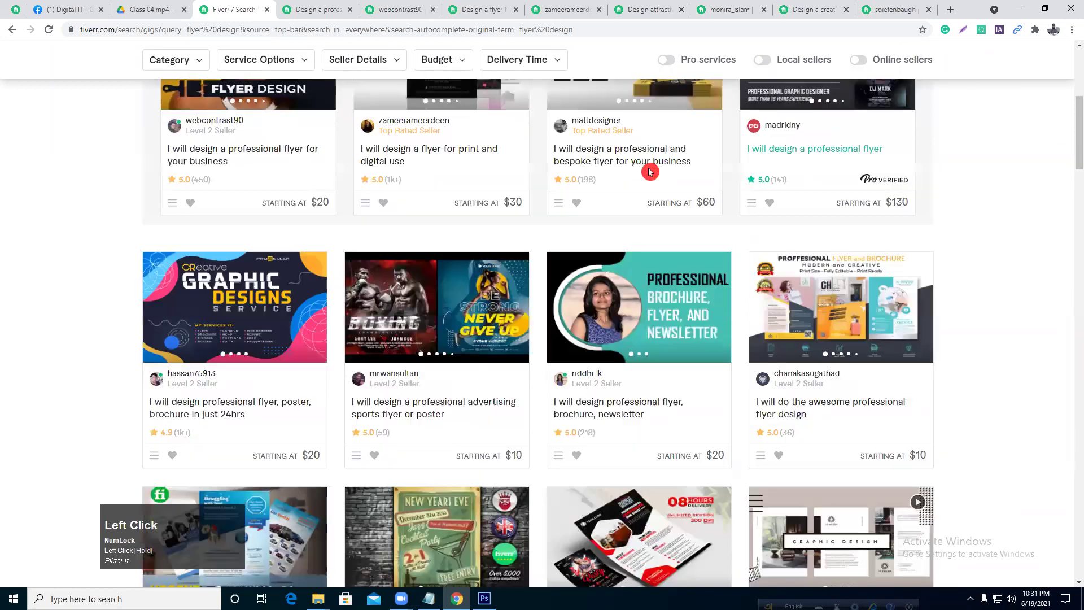
# - Leaf through the opened seller profiles and flyer gigs, ending on the "I will design a flyer for print and digital use" gig
pyautogui.click(407, 9)
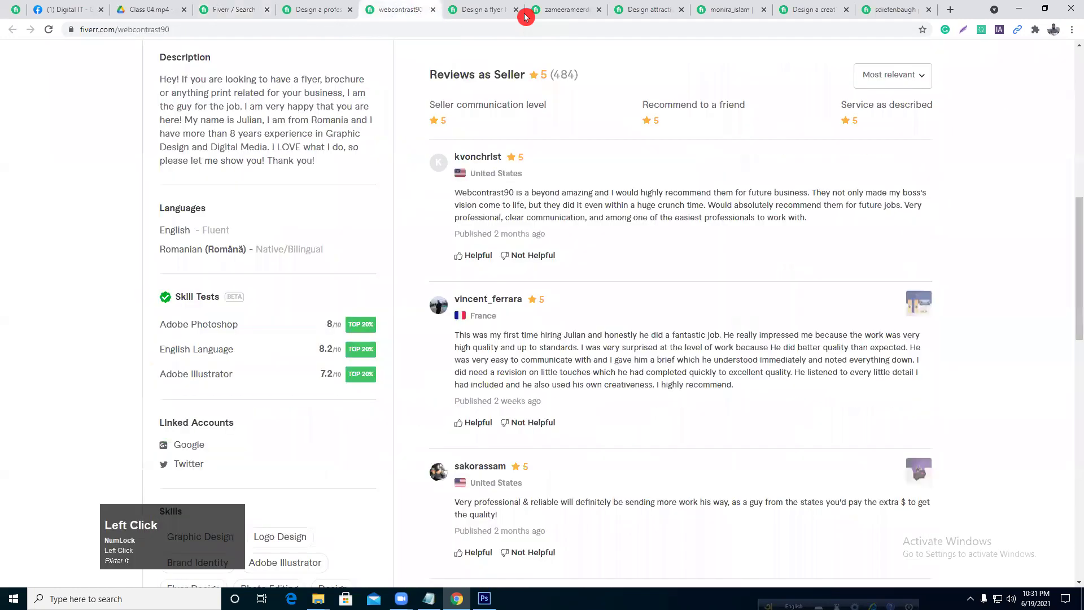
pyautogui.click(883, 8)
pyautogui.click(834, 9)
pyautogui.click(731, 9)
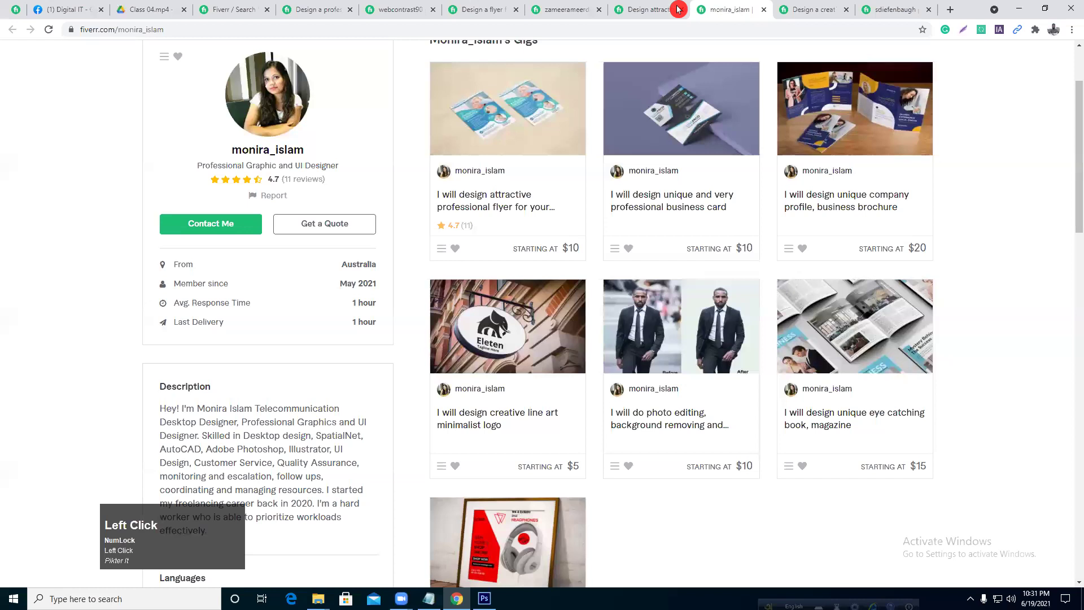
pyautogui.click(648, 9)
pyautogui.click(556, 9)
pyautogui.click(481, 9)
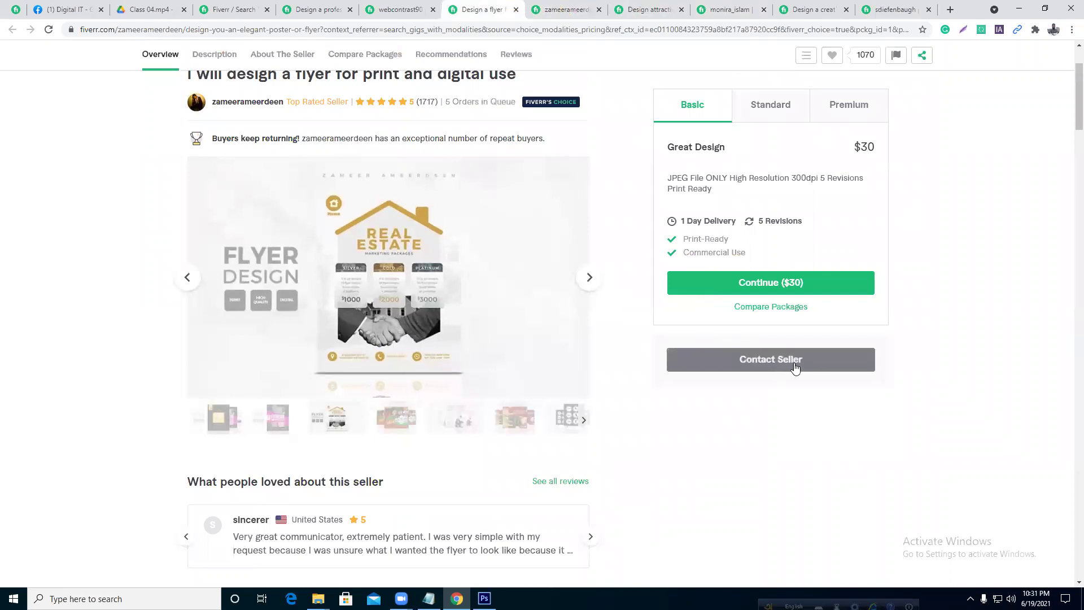
pyautogui.click(316, 9)
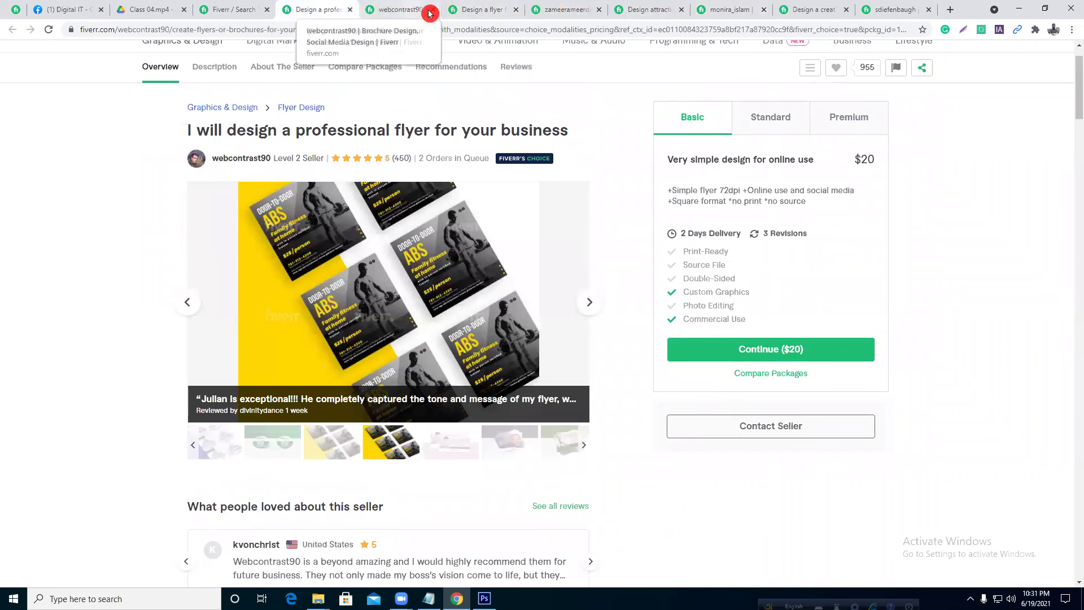
pyautogui.click(489, 9)
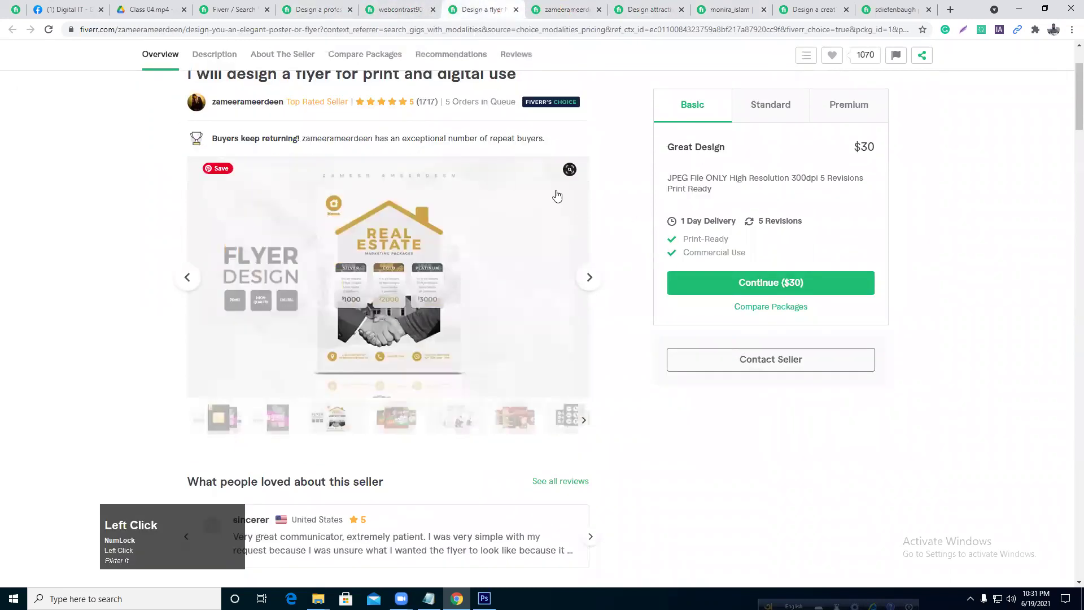
# - Browse the print and digital flyer gig's gallery backward and forward, ending on the "Royal Gold Night" flyer
pyautogui.click(188, 278)
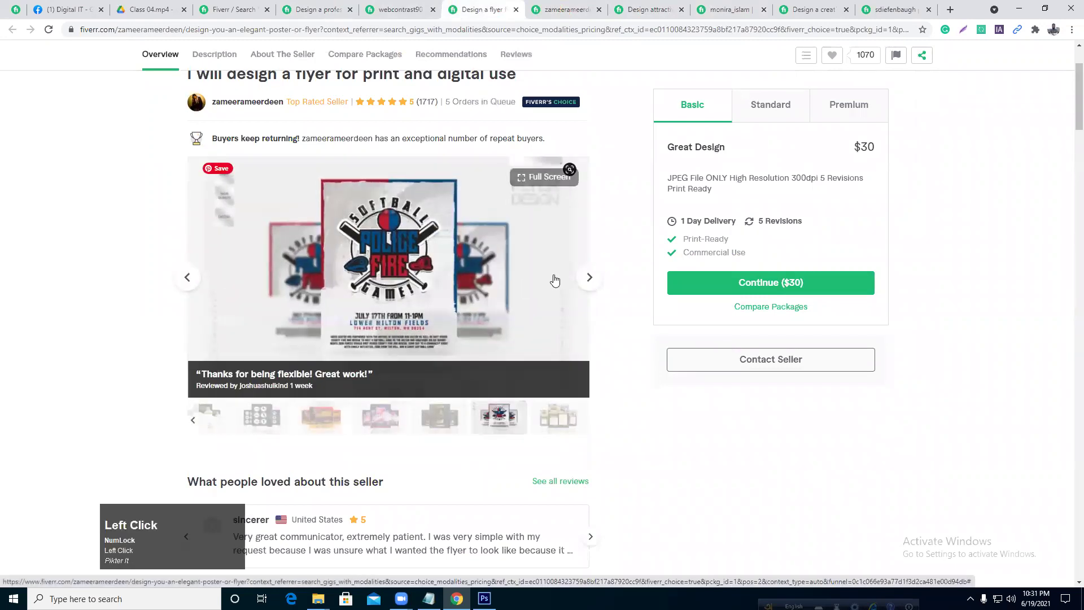
pyautogui.click(590, 277)
pyautogui.click(175, 280)
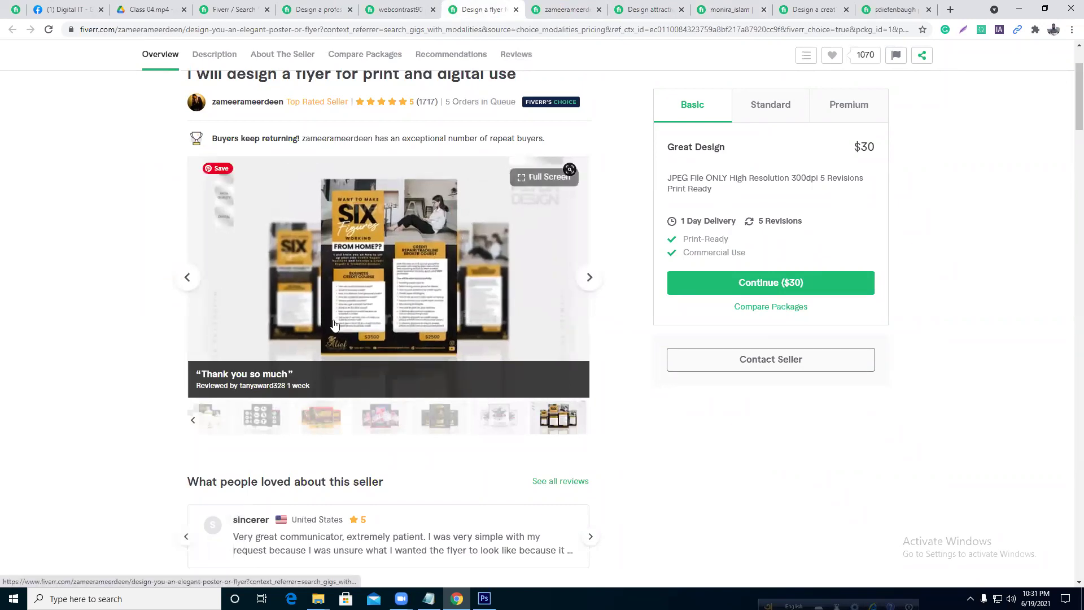
pyautogui.click(591, 286)
pyautogui.click(590, 282)
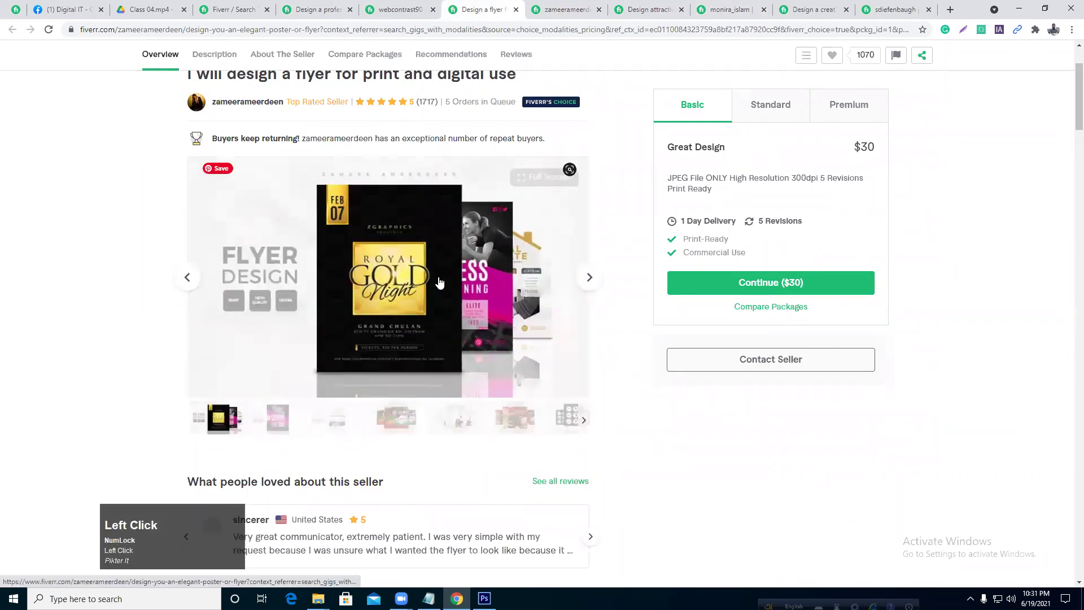
# - Return to the flyer design search results and compare the thumbnails and titles of the Level 2 sellers' gigs
pyautogui.click(241, 10)
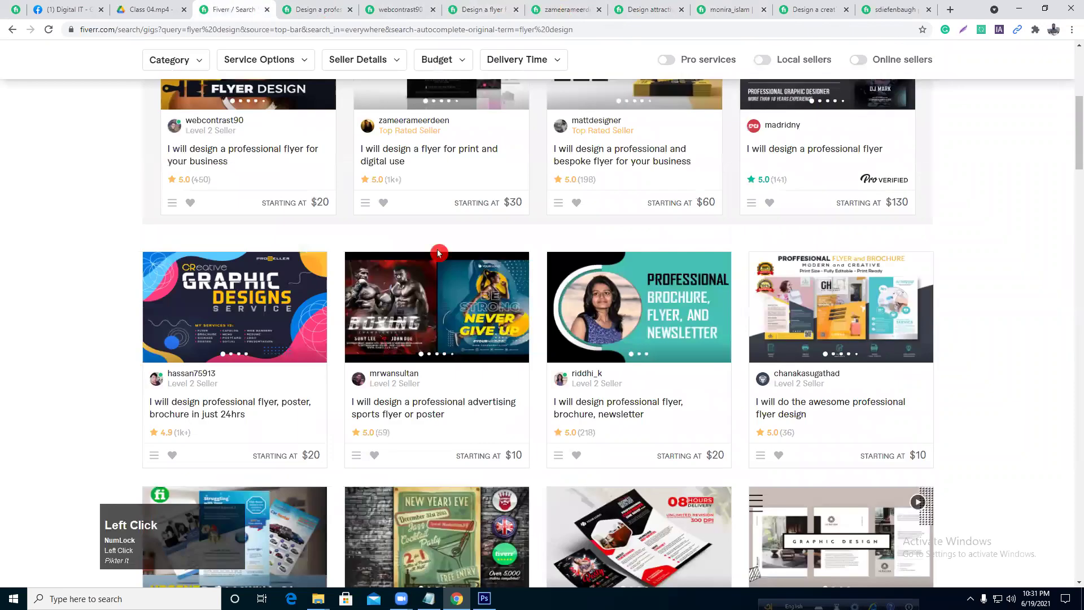
pyautogui.scroll(-2, 1043, 365)
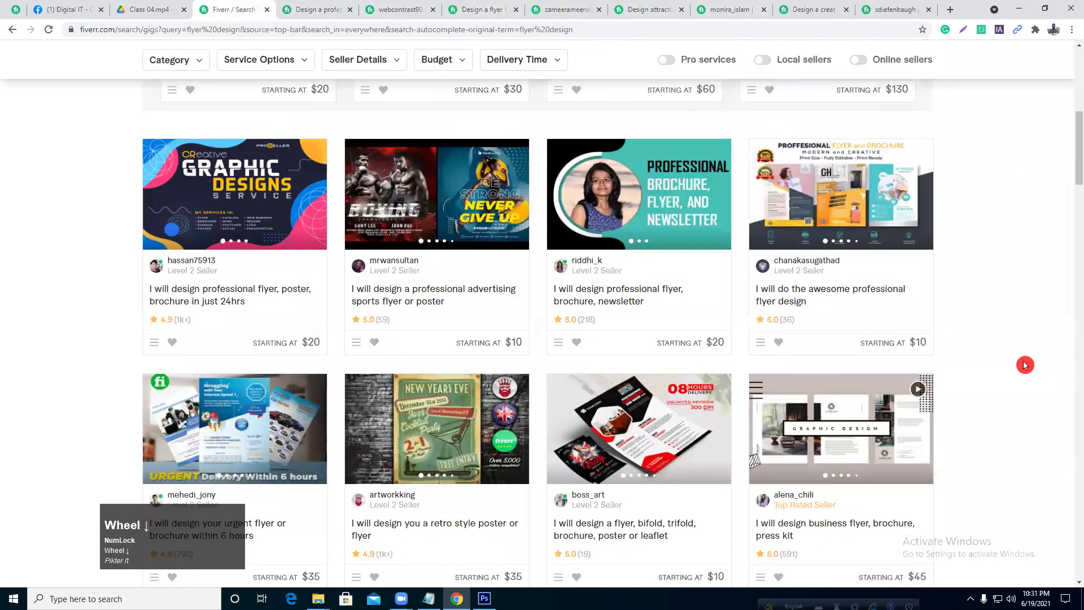
pyautogui.scroll(2, 1025, 365)
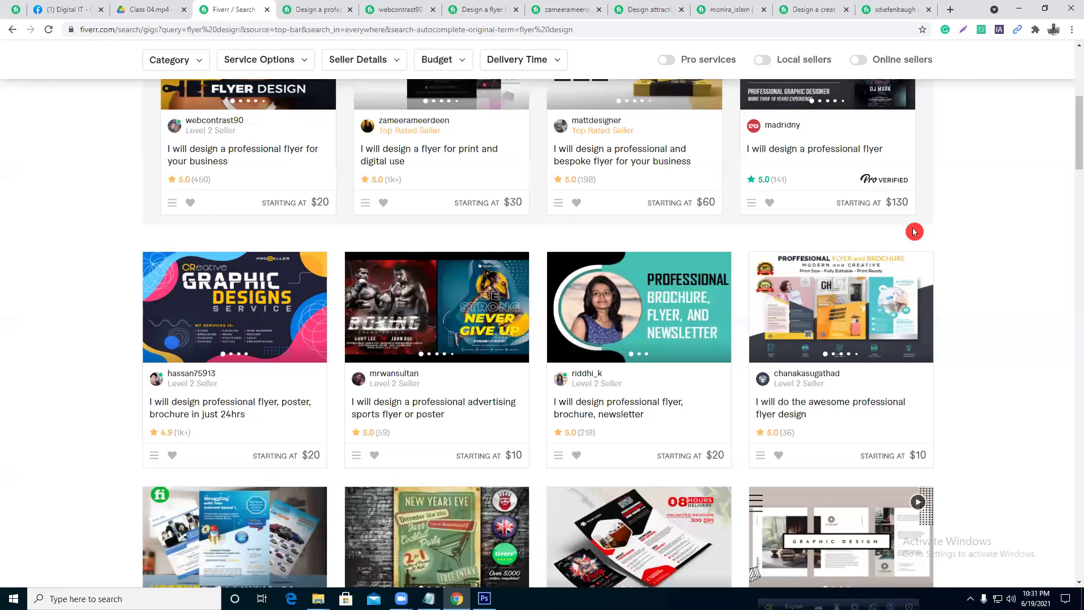
# - Reopen the print and digital flyer gig and read its About This Gig description, including the deliverables and client requirements
pyautogui.click(492, 16)
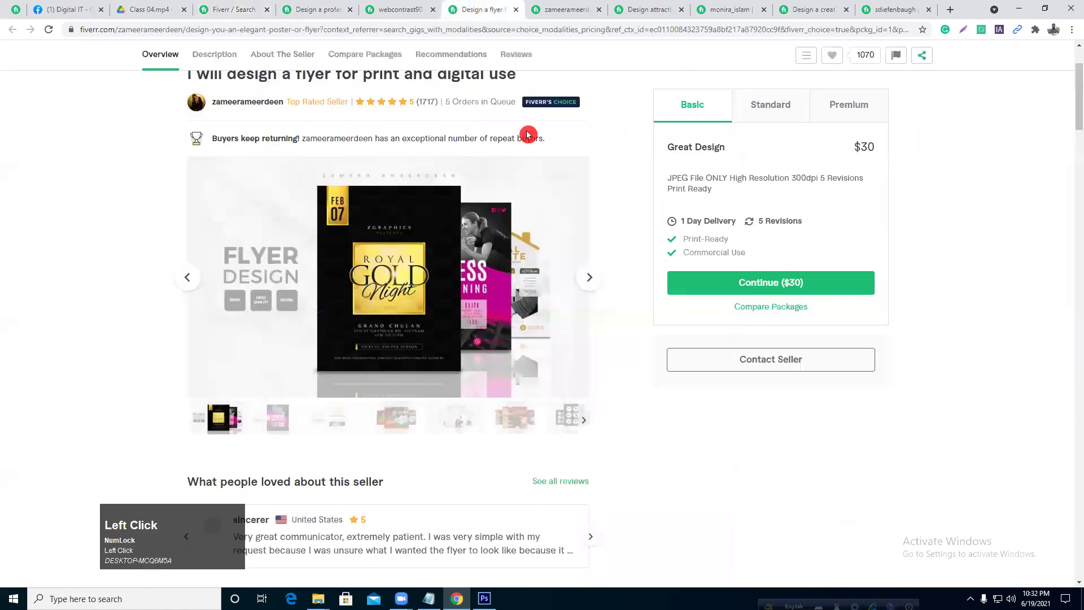
pyautogui.scroll(-2, 667, 299)
pyautogui.scroll(-5, 665, 299)
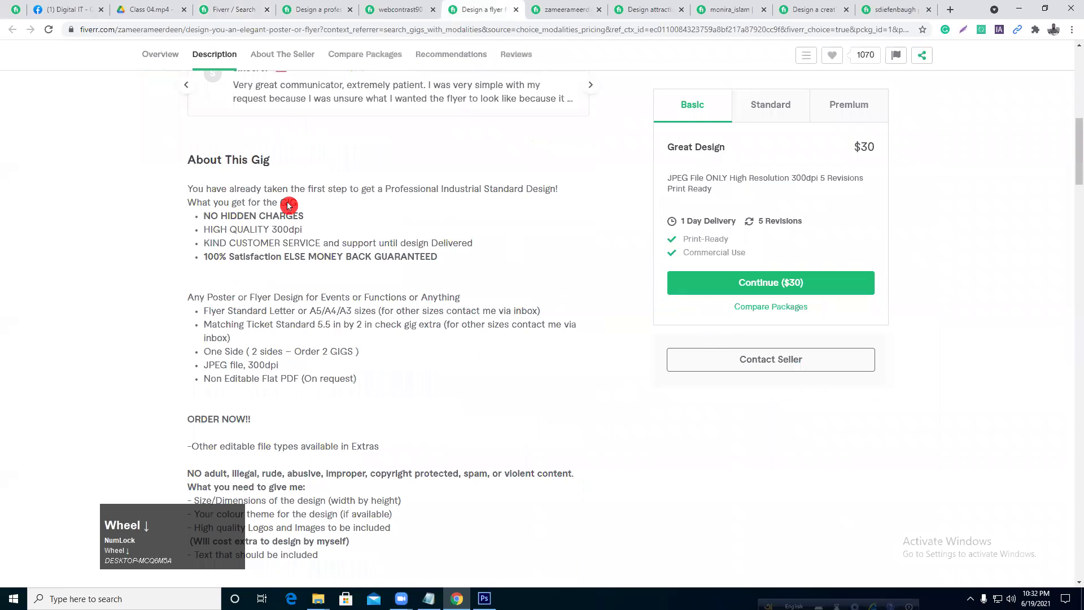
pyautogui.moveTo(191, 188); pyautogui.dragTo(315, 310)
pyautogui.scroll(-3, 423, 378)
pyautogui.scroll(1, 305, 319)
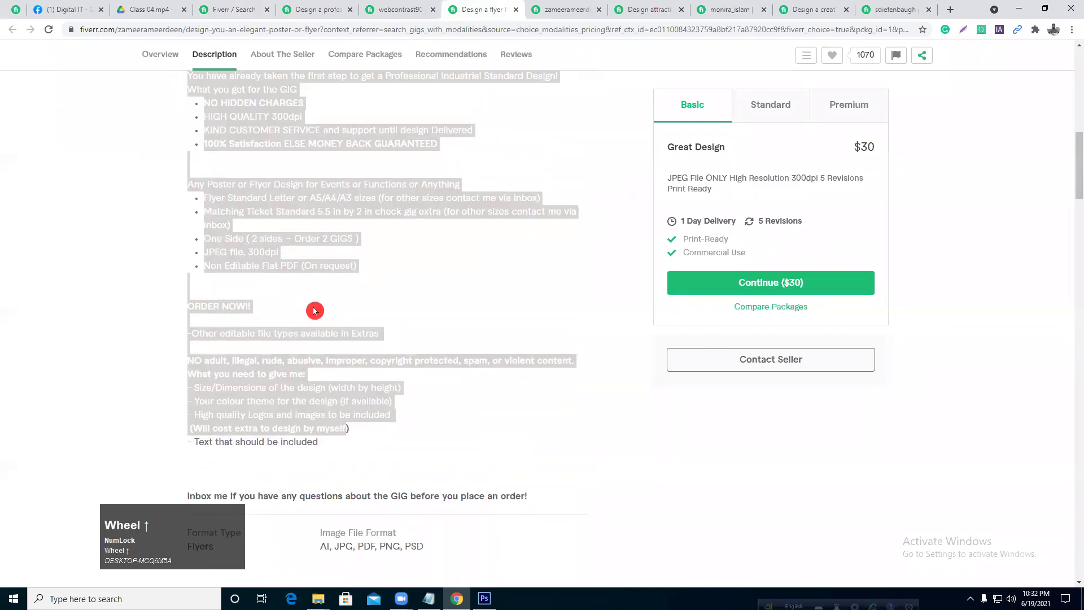
pyautogui.click(417, 280)
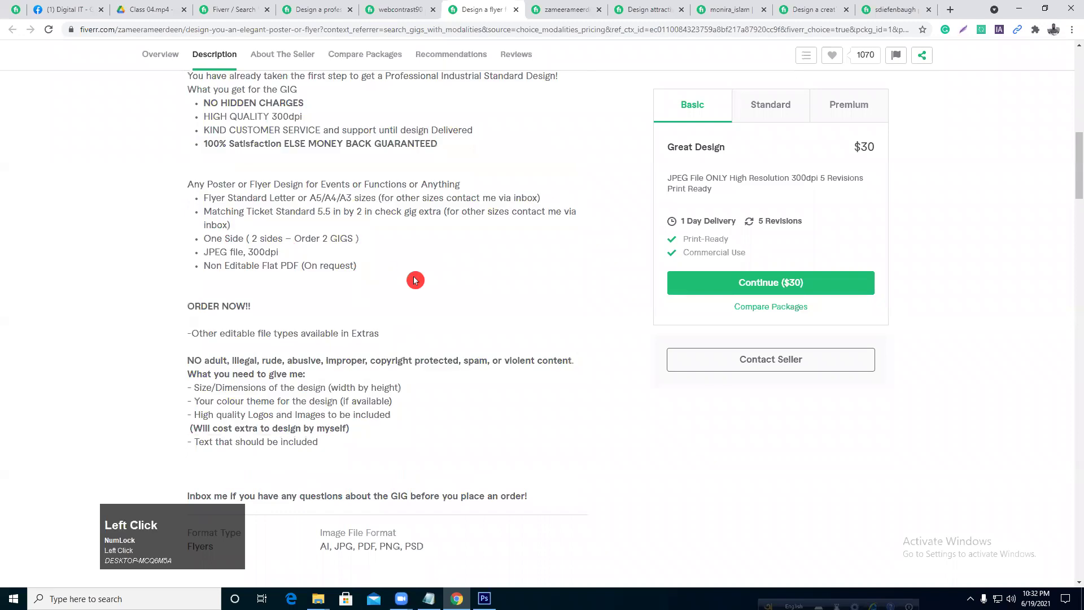
pyautogui.scroll(2, 450, 313)
pyautogui.scroll(-2, 412, 295)
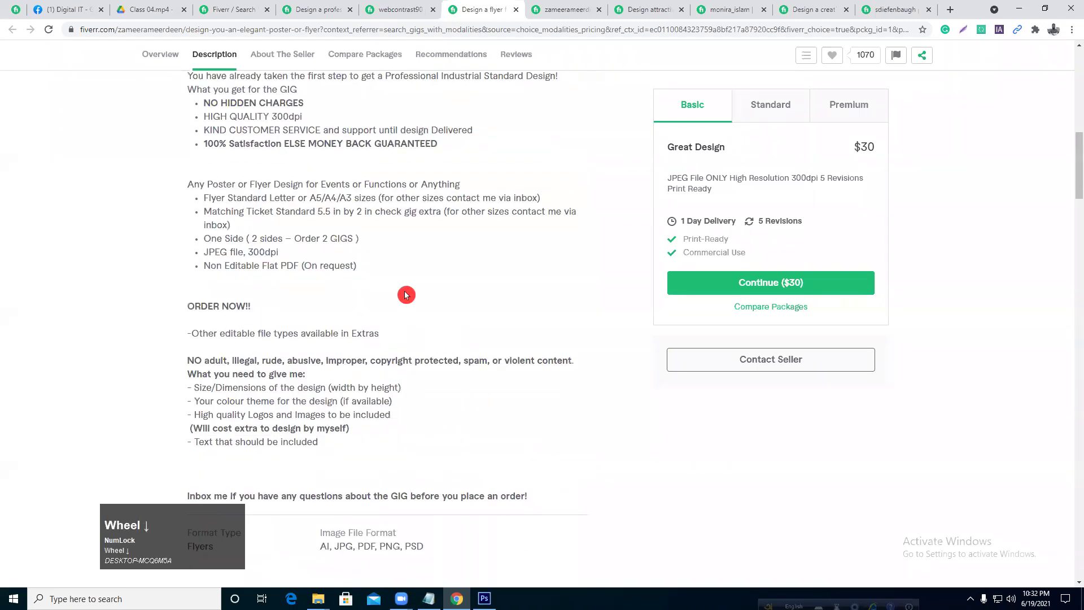
pyautogui.scroll(1, 373, 239)
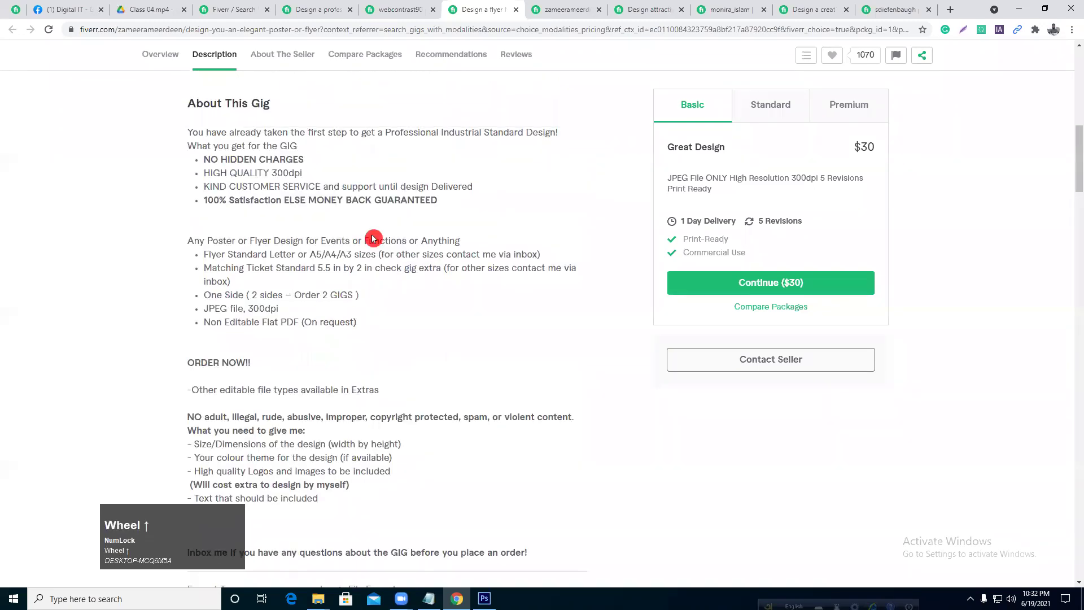
pyautogui.click(455, 266)
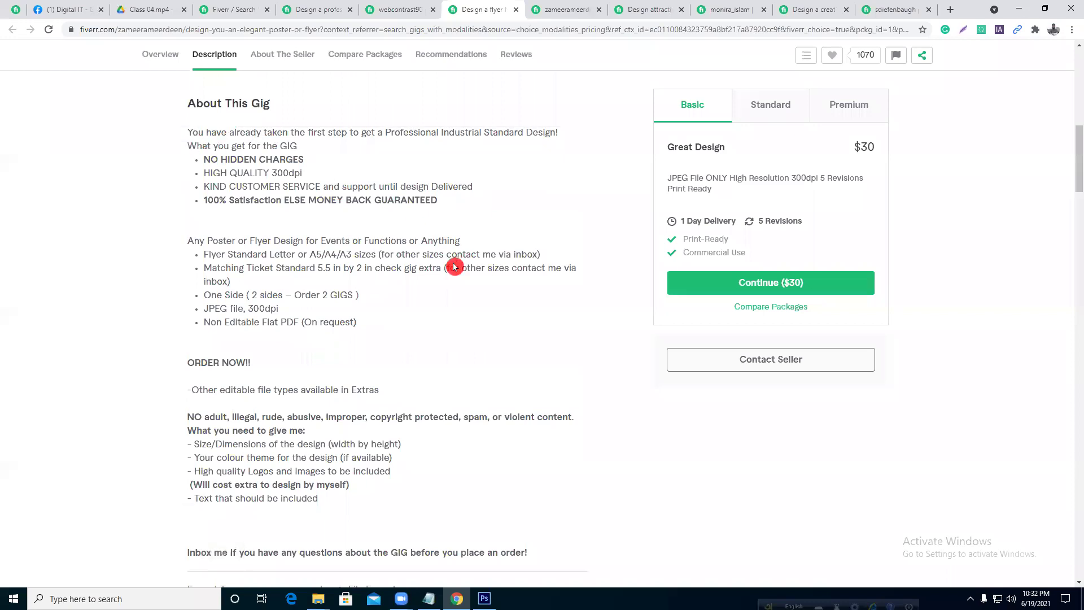
# - Switch to the creative flyer gig with the $20 Basic package and read its About This Gig description
pyautogui.click(701, 9)
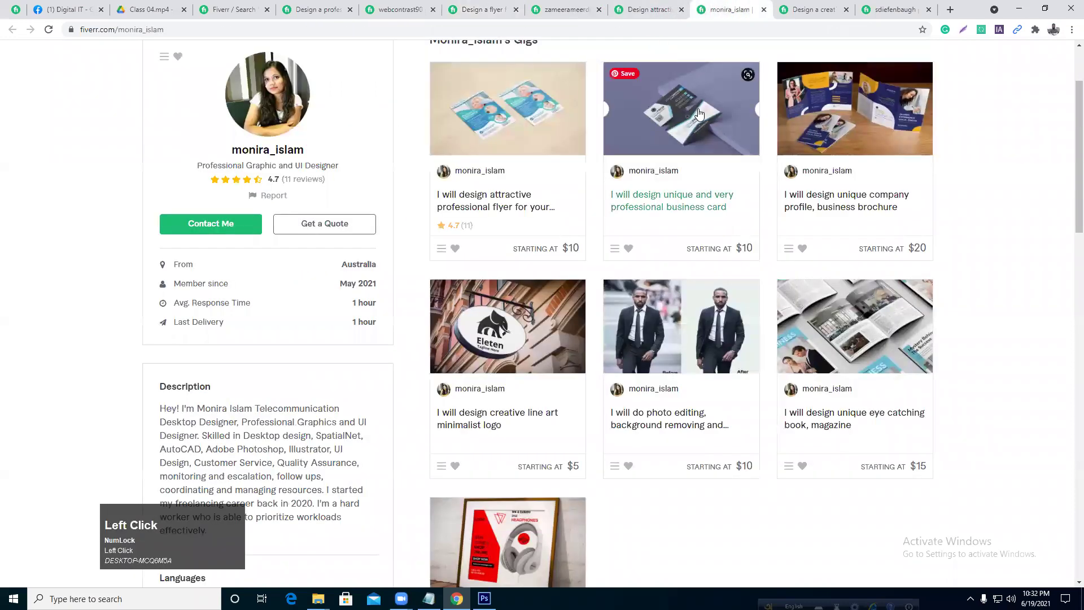
pyautogui.click(793, 10)
pyautogui.scroll(-4, 540, 294)
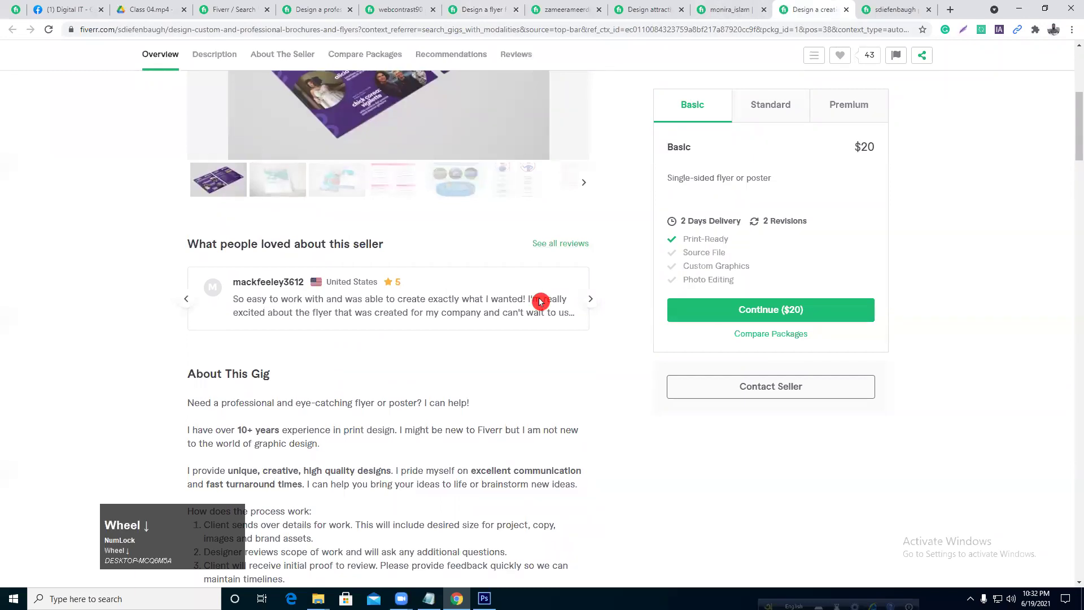
pyautogui.scroll(-2, 539, 294)
pyautogui.scroll(2, 301, 233)
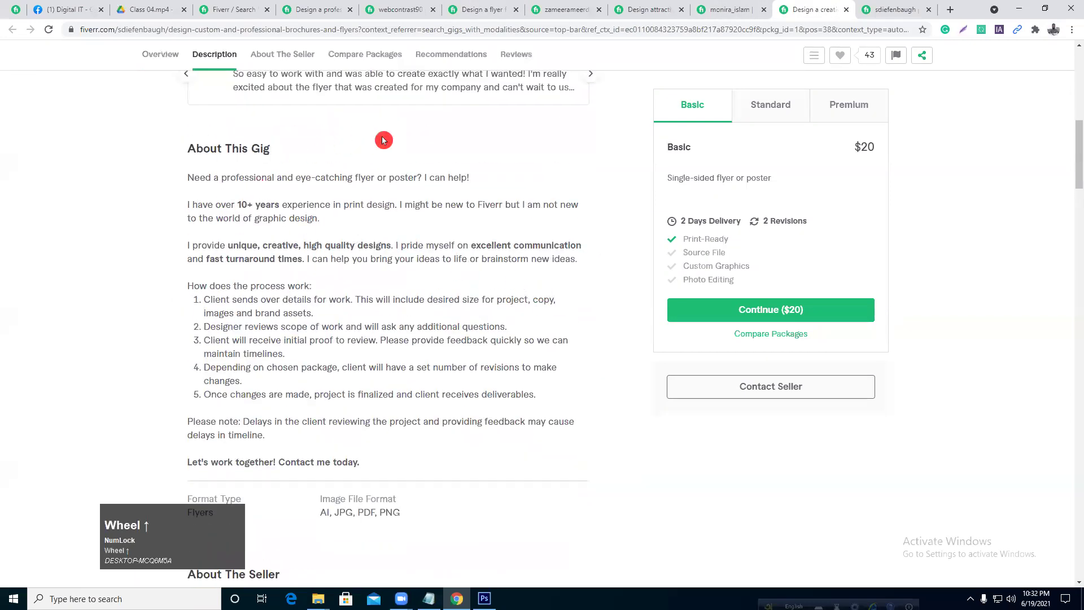
# - Glance at the profile and reviews of the creative flyer gig's seller, and close that profile page
pyautogui.click(895, 10)
pyautogui.scroll(2, 496, 220)
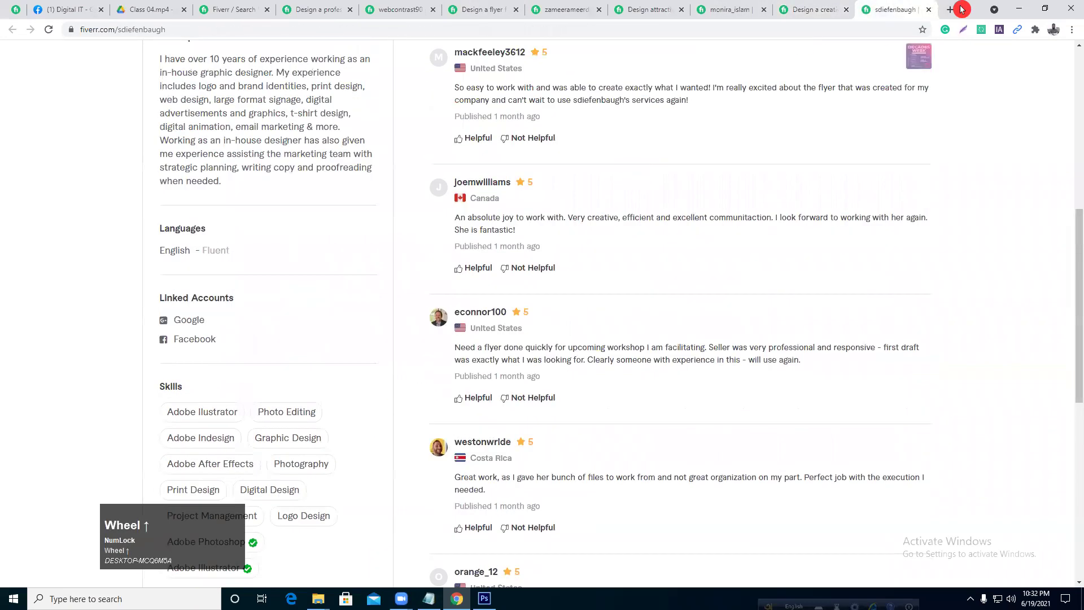
pyautogui.click(931, 10)
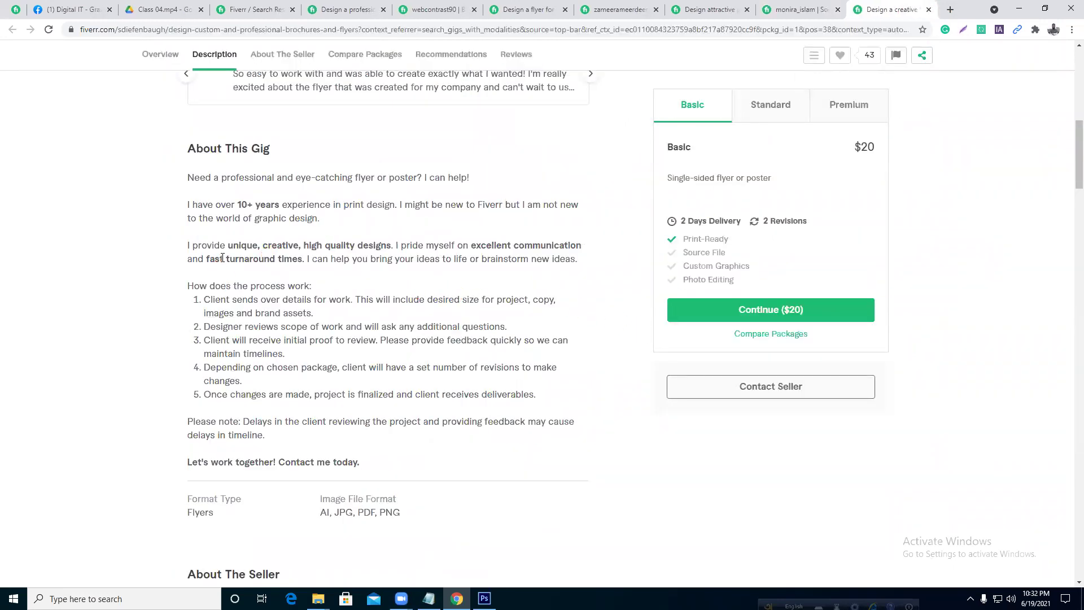
# - Compare the creative flyer gig's description text with the description on the print and digital flyer gig
pyautogui.moveTo(188, 177); pyautogui.dragTo(419, 352)
pyautogui.click(419, 352)
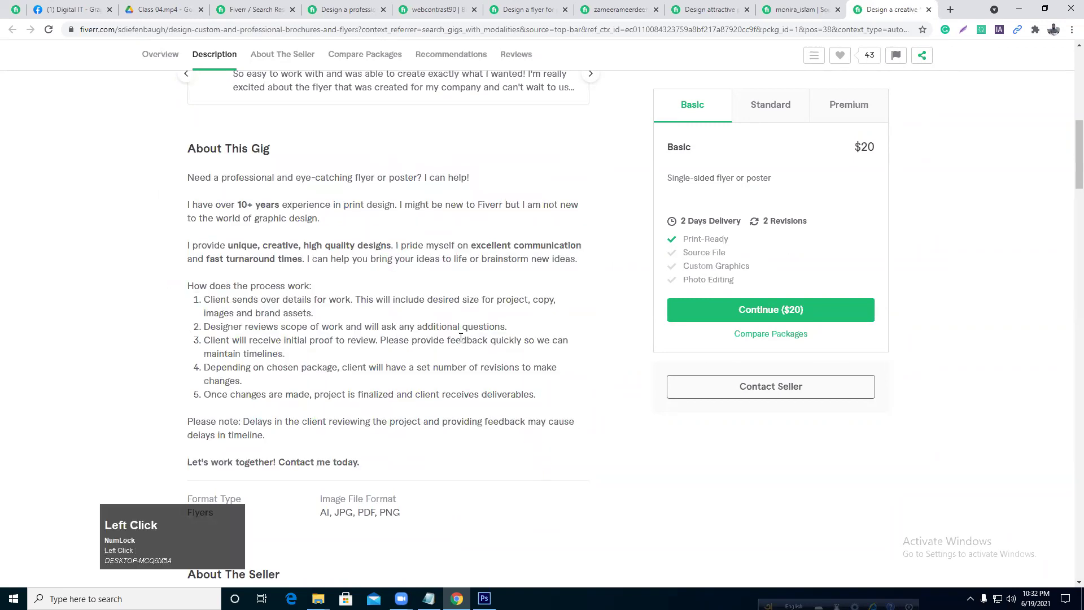
pyautogui.click(558, 10)
pyautogui.scroll(-2, 335, 322)
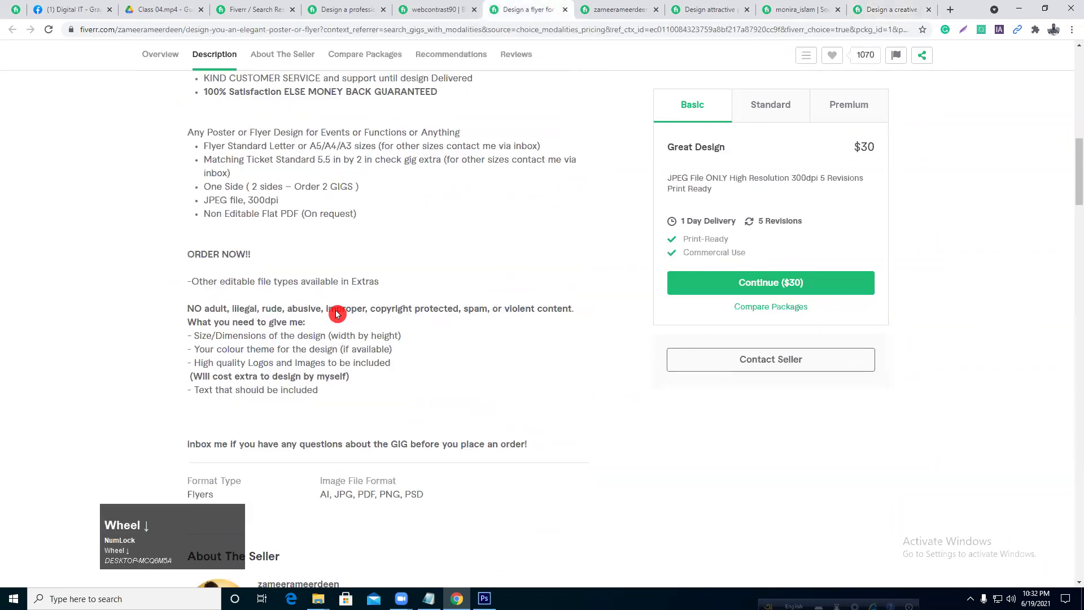
pyautogui.scroll(2, 372, 400)
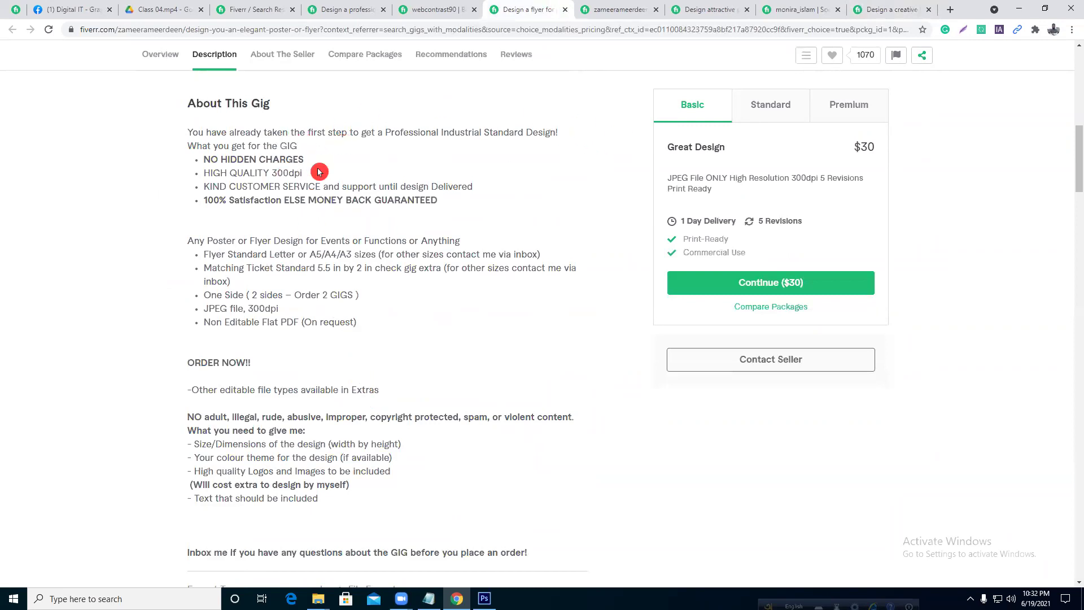
# - Close the profile page of the professional flyer gig's seller and return to the print and digital flyer gig
pyautogui.click(433, 10)
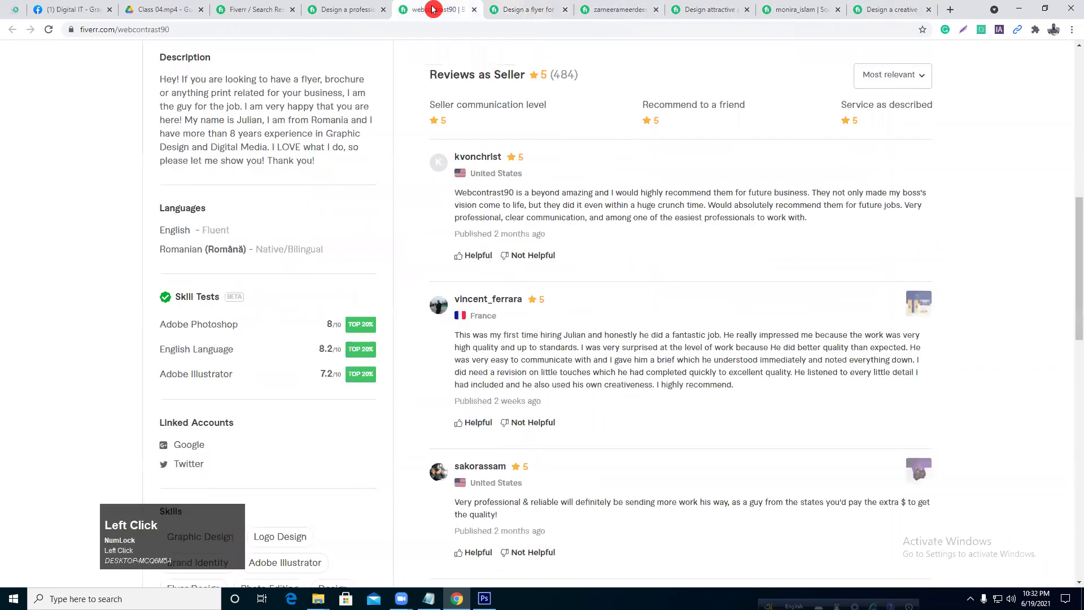
pyautogui.click(473, 11)
pyautogui.scroll(5, 485, 237)
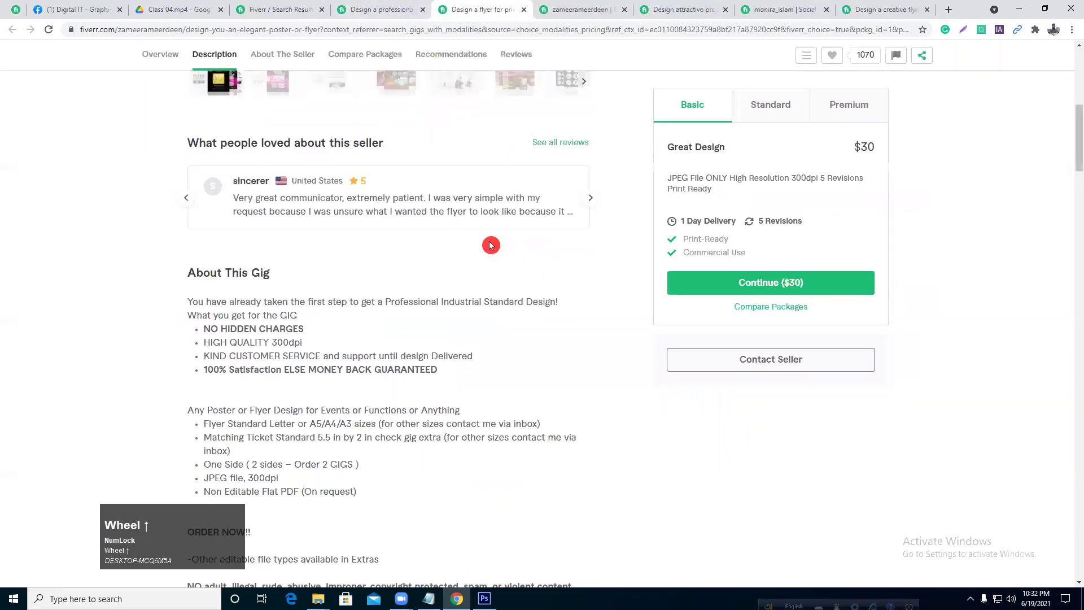
# - Skim the print and digital flyer gig's gallery and description, with a brief look at the professional flyer gig for comparison
pyautogui.scroll(2, 481, 236)
pyautogui.scroll(-8, 486, 271)
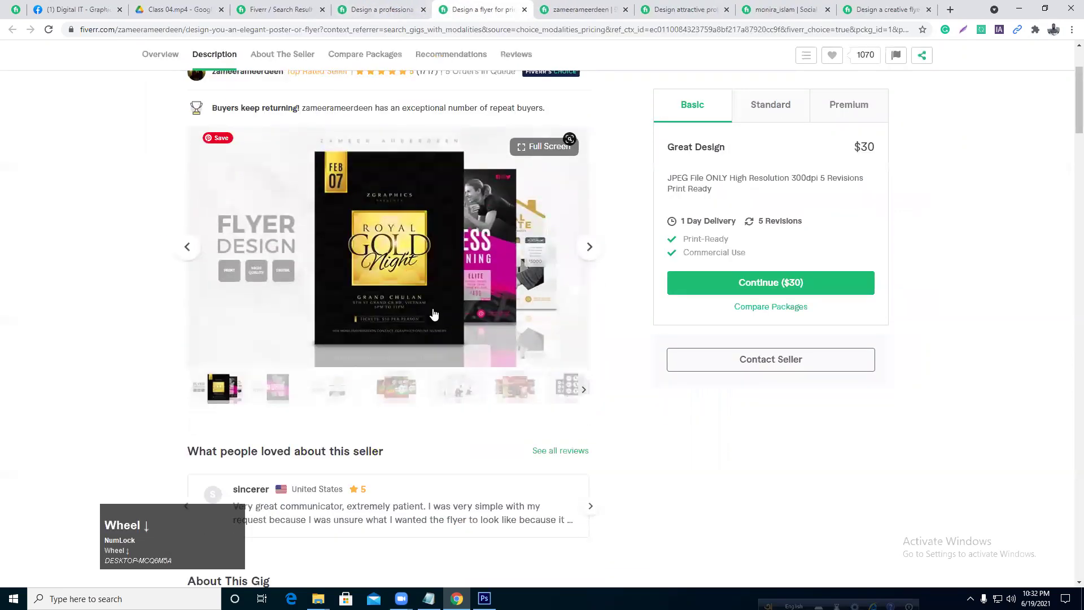
pyautogui.scroll(-8, 501, 325)
pyautogui.scroll(4, 598, 283)
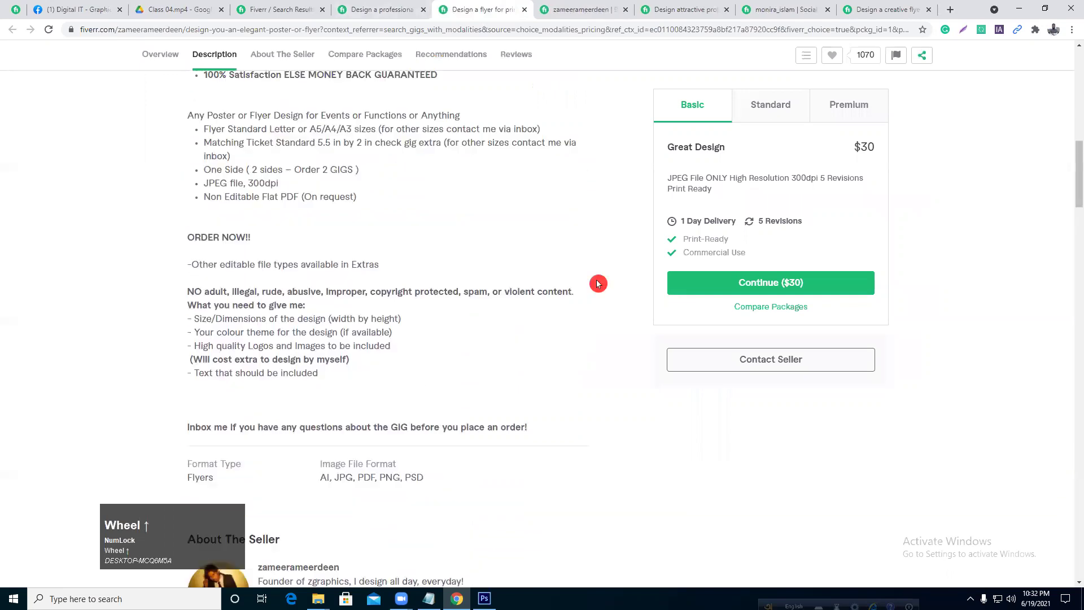
pyautogui.click(398, 9)
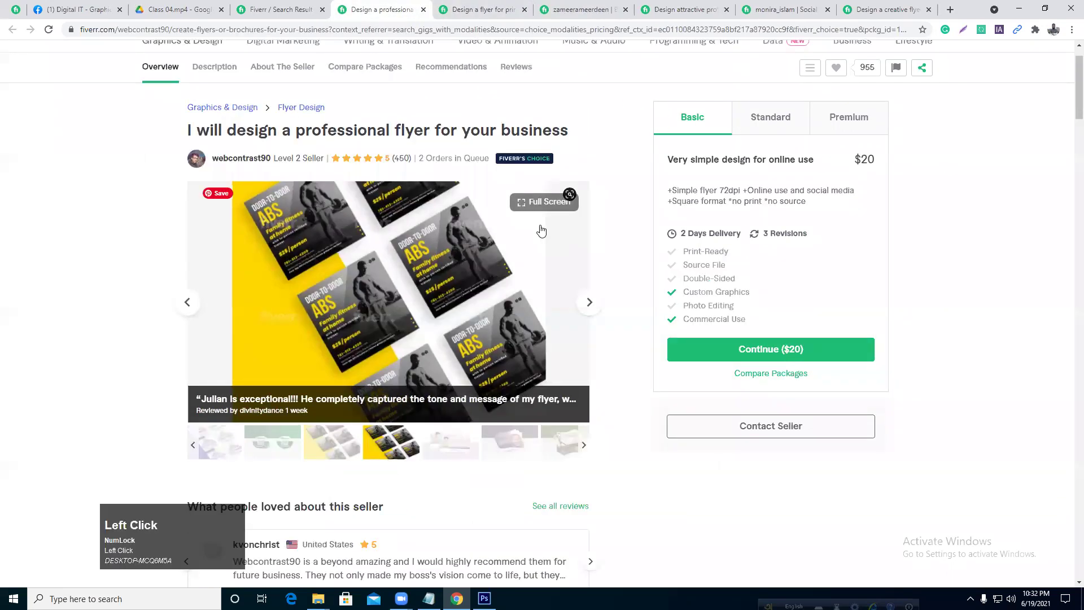
pyautogui.click(497, 10)
pyautogui.scroll(9, 551, 259)
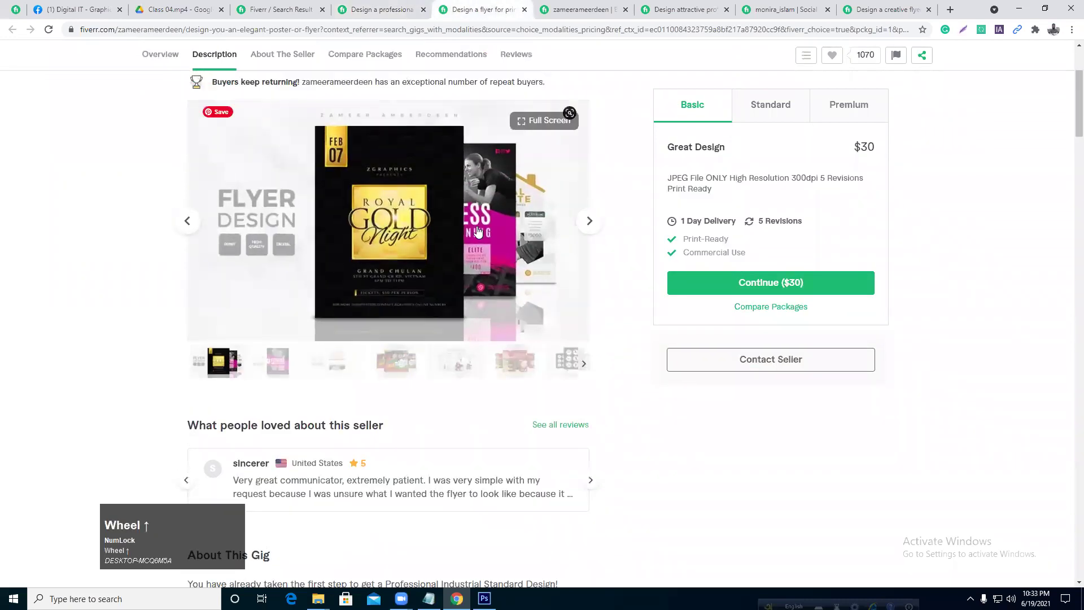
pyautogui.scroll(1, 493, 258)
pyautogui.scroll(1, 479, 249)
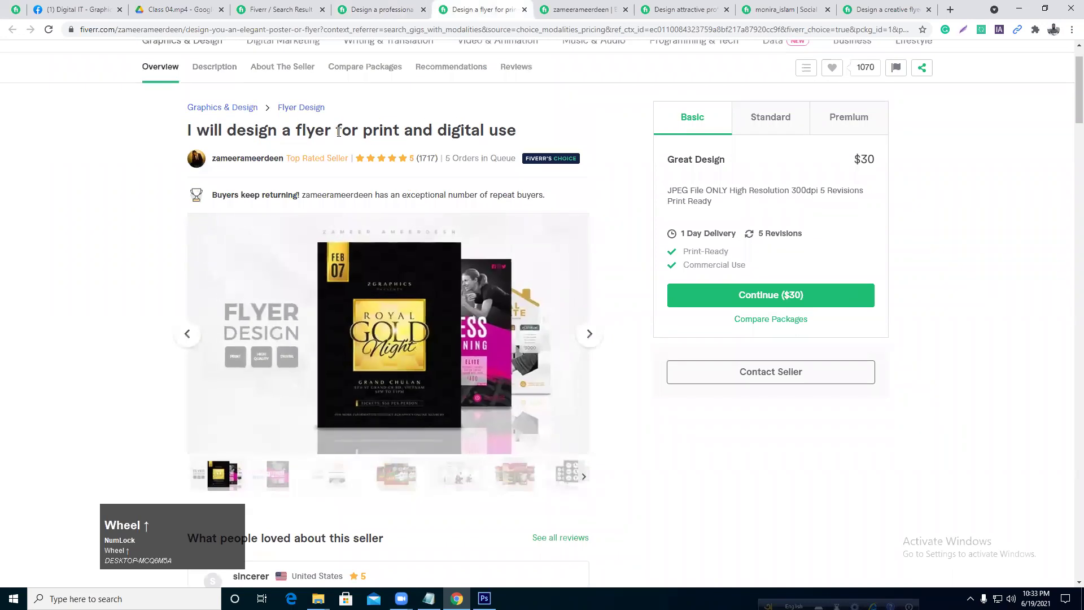
# - Examine the print and digital flyer gig's title, description and package comparison table, and return to its overview
pyautogui.moveTo(342, 131); pyautogui.dragTo(382, 143)
pyautogui.click(374, 136)
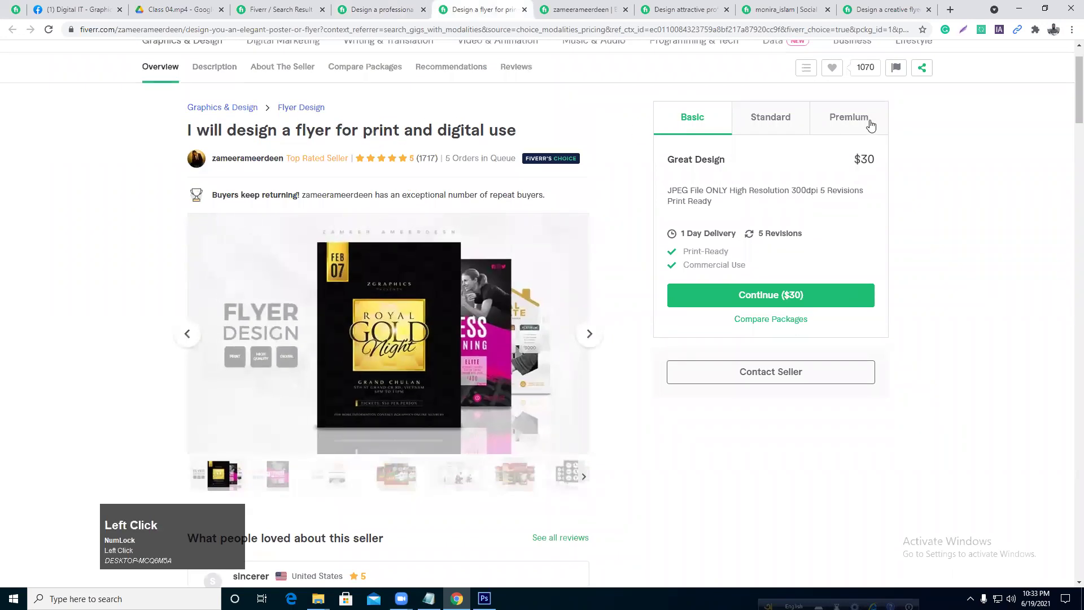
pyautogui.scroll(-20, 430, 322)
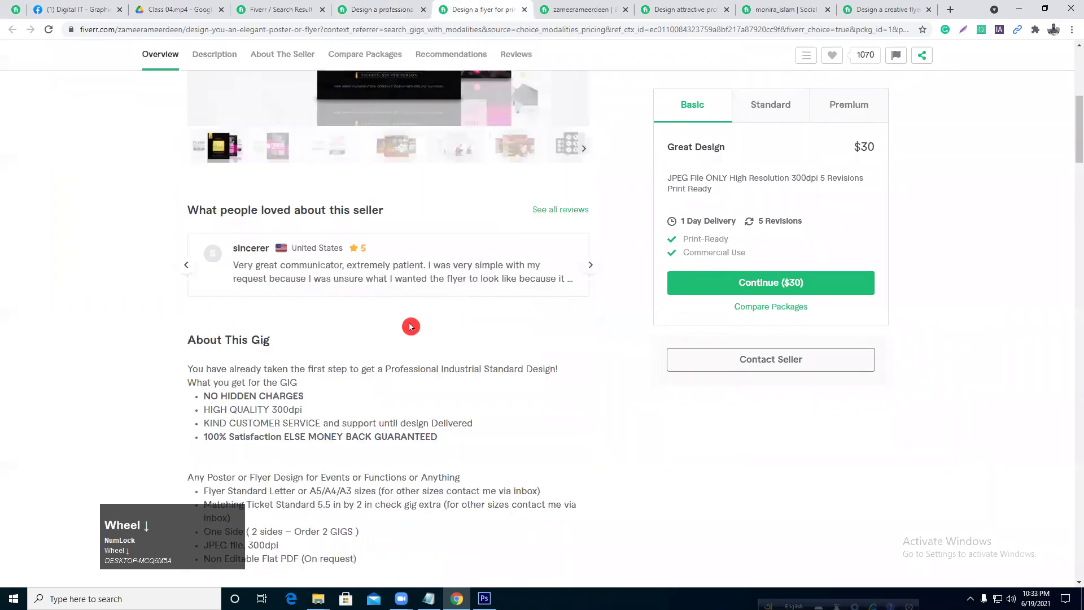
pyautogui.scroll(-5, 443, 306)
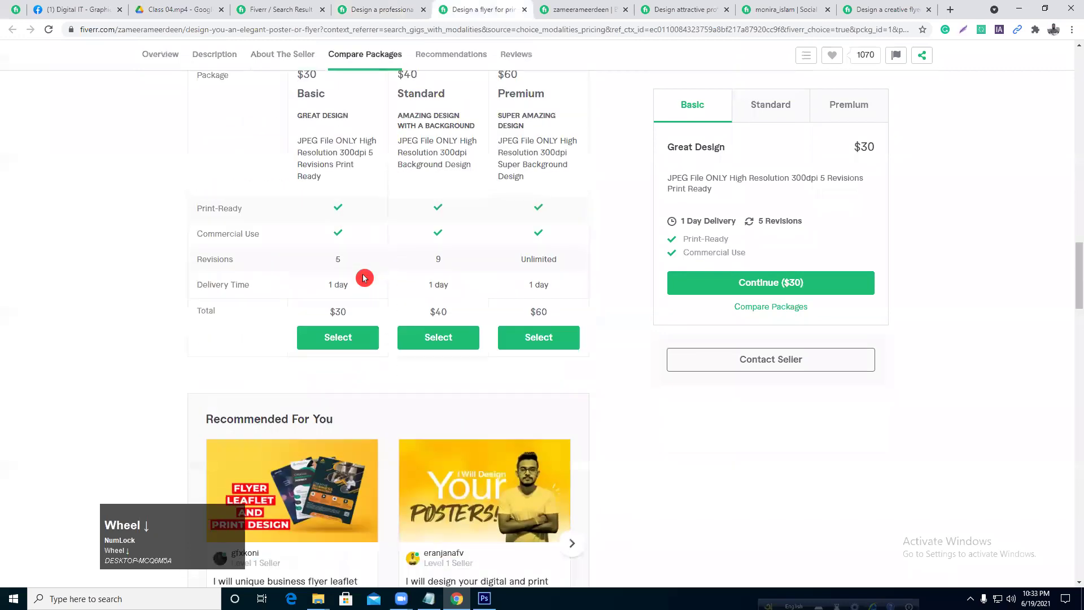
pyautogui.scroll(12, 597, 207)
pyautogui.scroll(10, 597, 209)
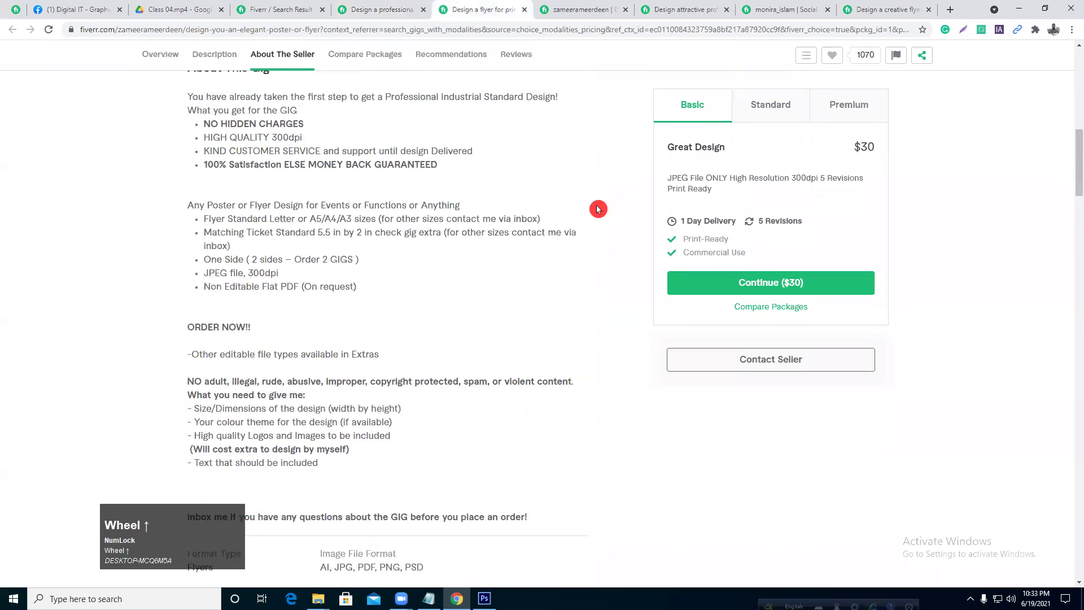
pyautogui.scroll(2, 598, 209)
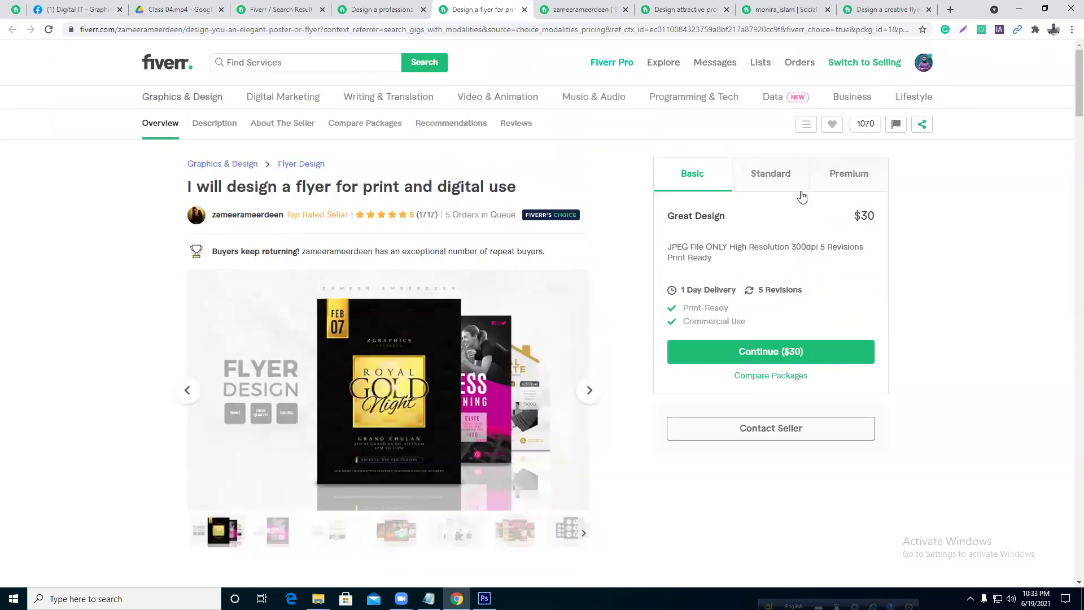
# - Read the Basic package's price, file details, revisions and included features on the print and digital flyer gig
pyautogui.moveTo(858, 215); pyautogui.dragTo(874, 215)
pyautogui.moveTo(790, 246); pyautogui.dragTo(805, 246)
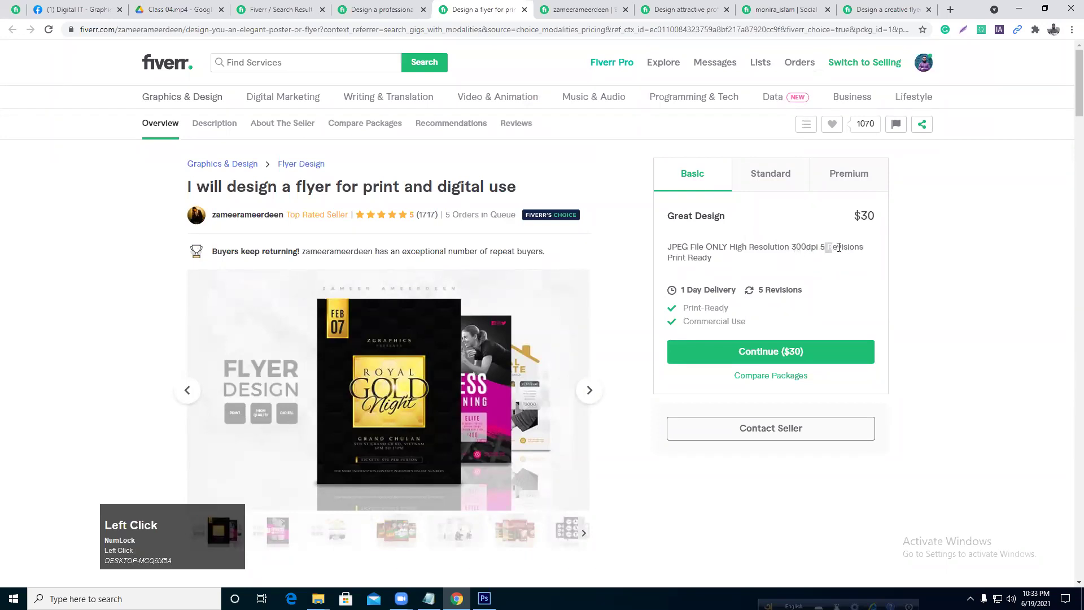
pyautogui.moveTo(749, 258); pyautogui.dragTo(671, 257)
pyautogui.click(741, 270)
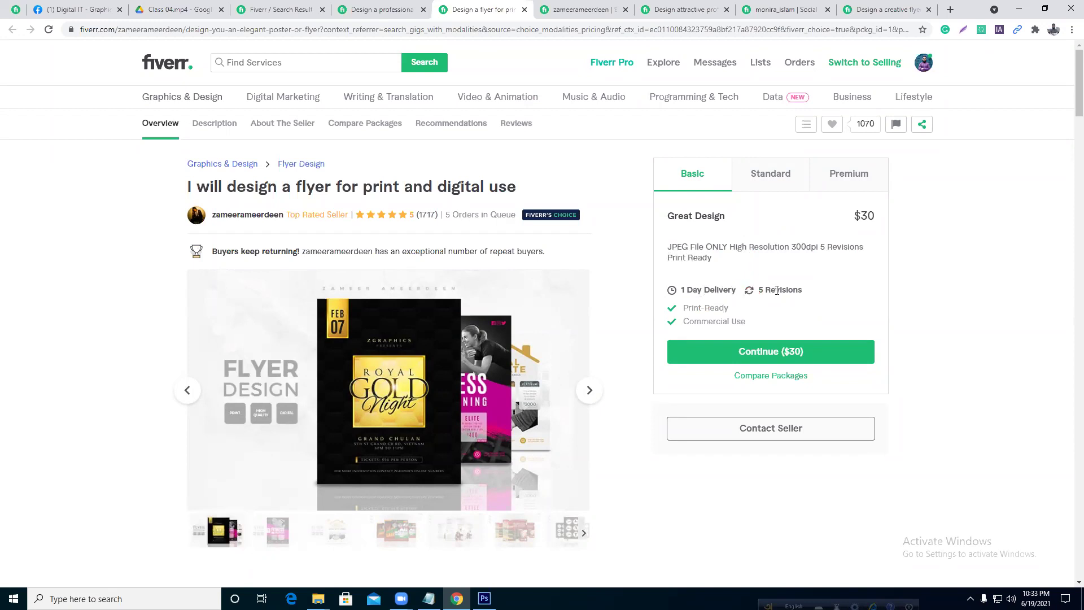
pyautogui.click(729, 320)
# - Show the print and digital flyer gig's Standard package and examine its background design offer, price and revisions
pyautogui.click(764, 177)
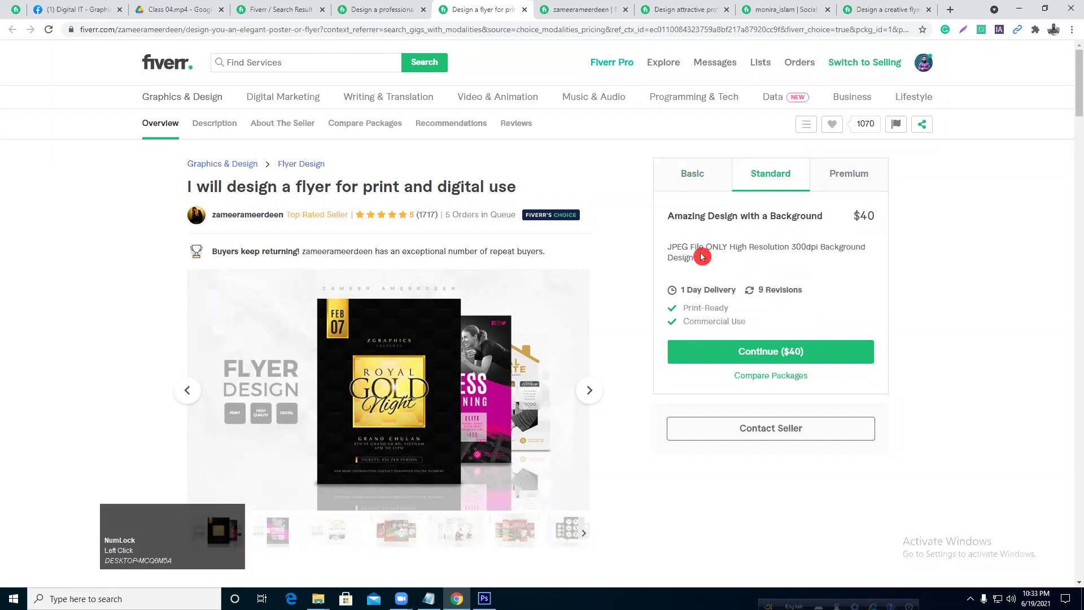
pyautogui.click(696, 258)
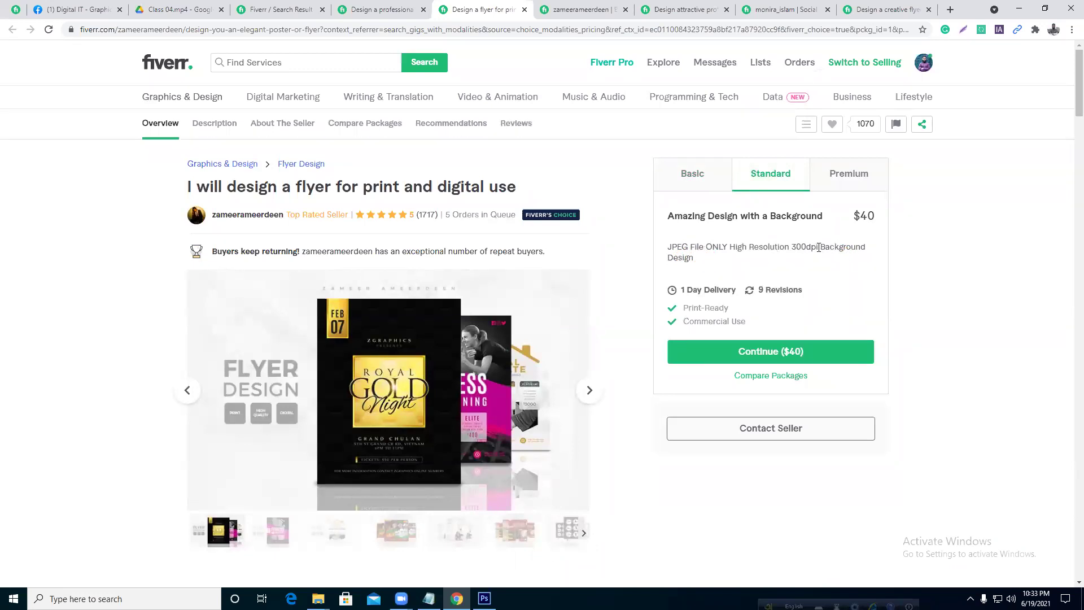
pyautogui.moveTo(818, 247); pyautogui.dragTo(852, 259)
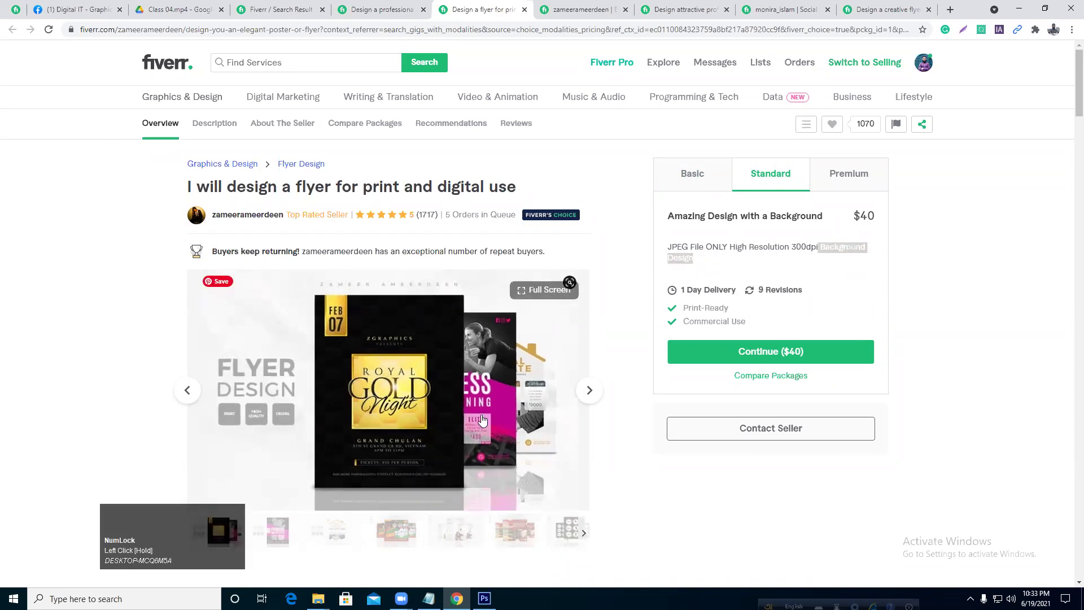
pyautogui.click(843, 245)
pyautogui.click(843, 245)
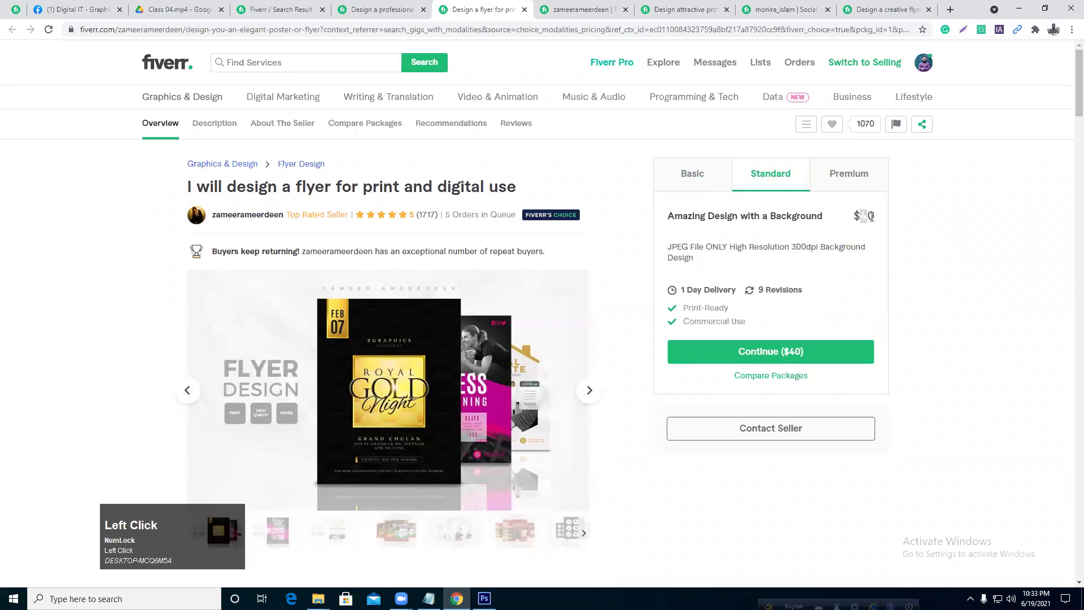
pyautogui.click(800, 266)
pyautogui.moveTo(770, 292); pyautogui.dragTo(792, 291)
pyautogui.click(819, 289)
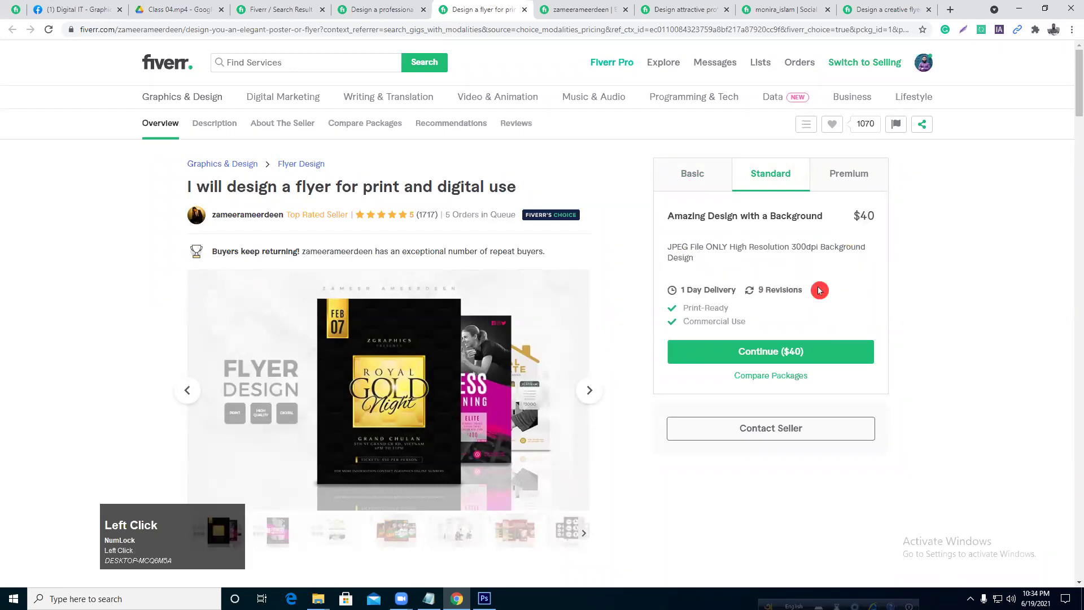
# - Show the print and digital flyer gig's Premium package and read its description and revision allowance
pyautogui.click(851, 173)
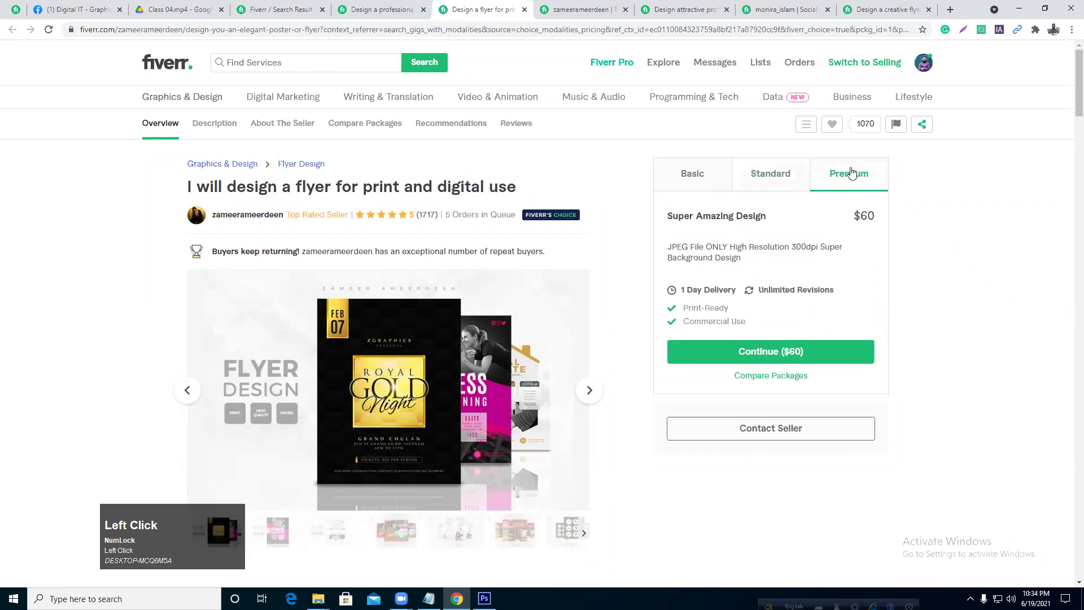
pyautogui.click(825, 247)
pyautogui.moveTo(759, 289); pyautogui.dragTo(819, 289)
pyautogui.click(818, 289)
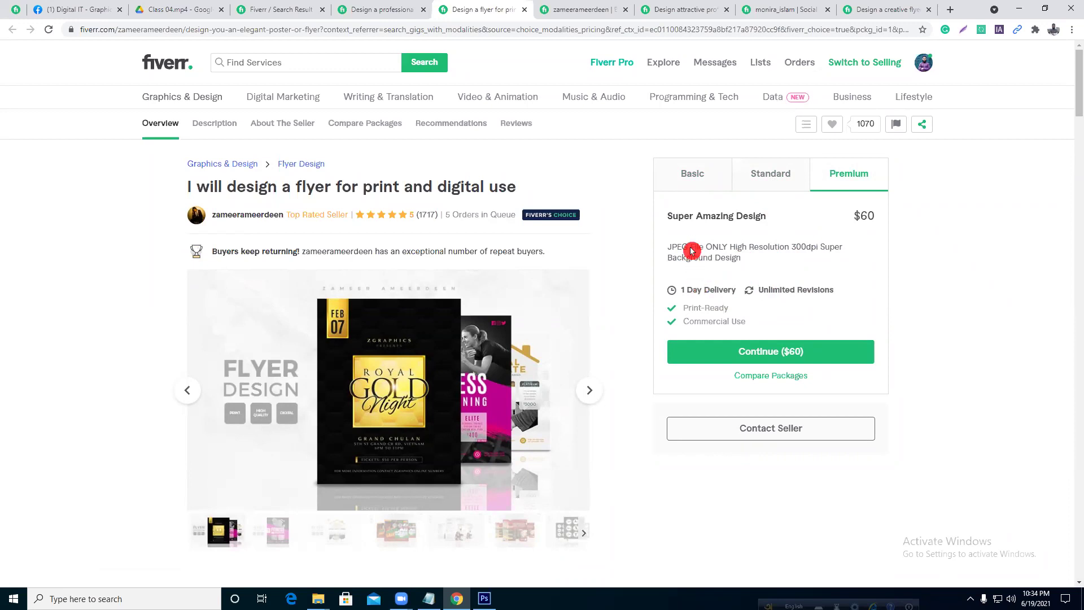
# - Glance at the open seller profiles, and read the Basic package details on the attractive professional flyer gig
pyautogui.click(555, 9)
pyautogui.scroll(2, 649, 299)
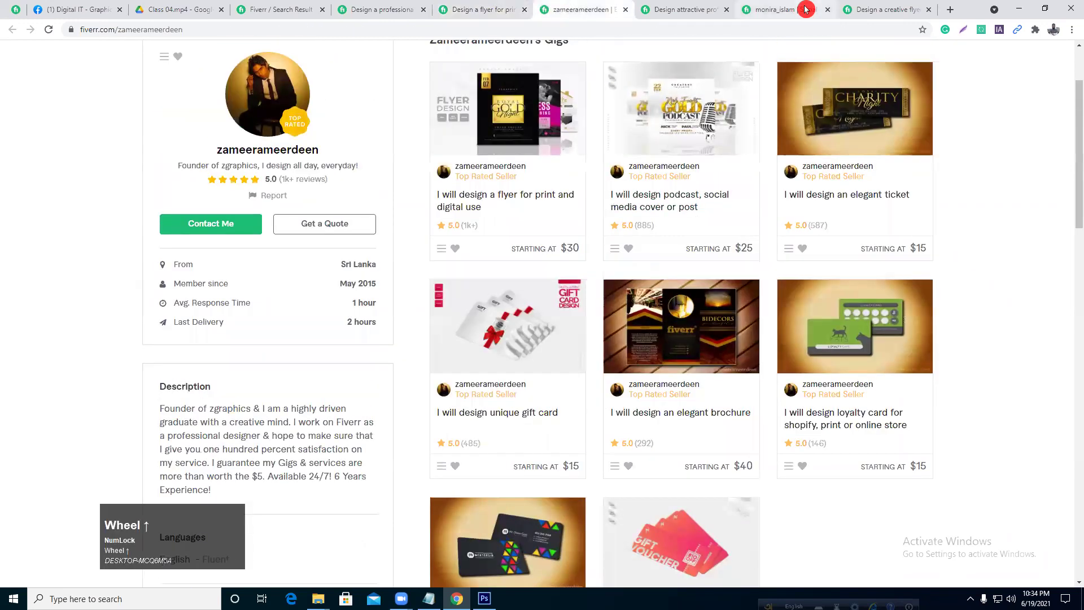
pyautogui.click(806, 9)
pyautogui.click(685, 9)
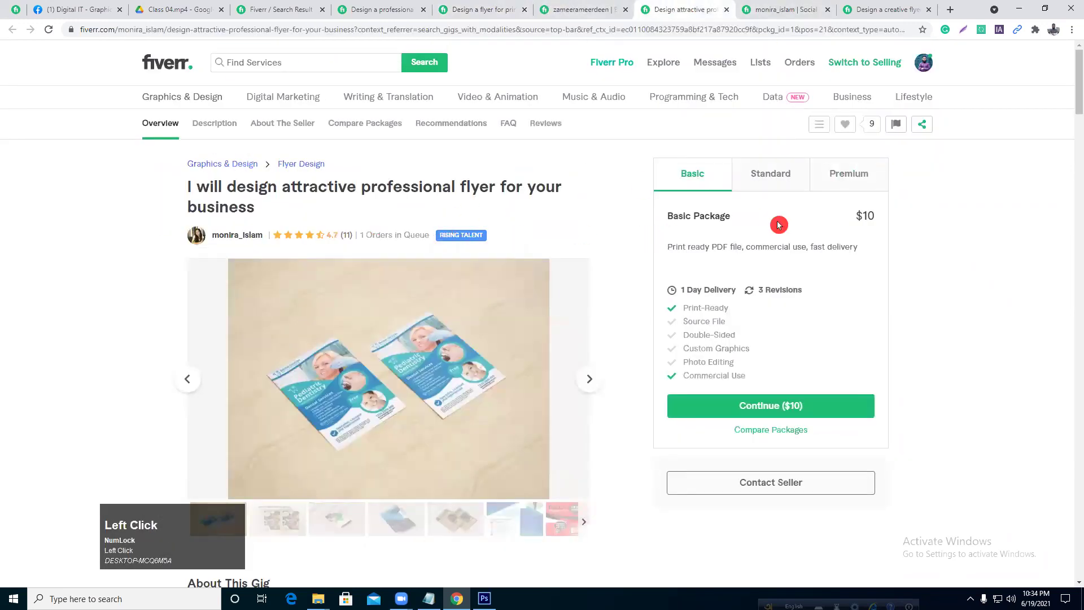
pyautogui.click(743, 249)
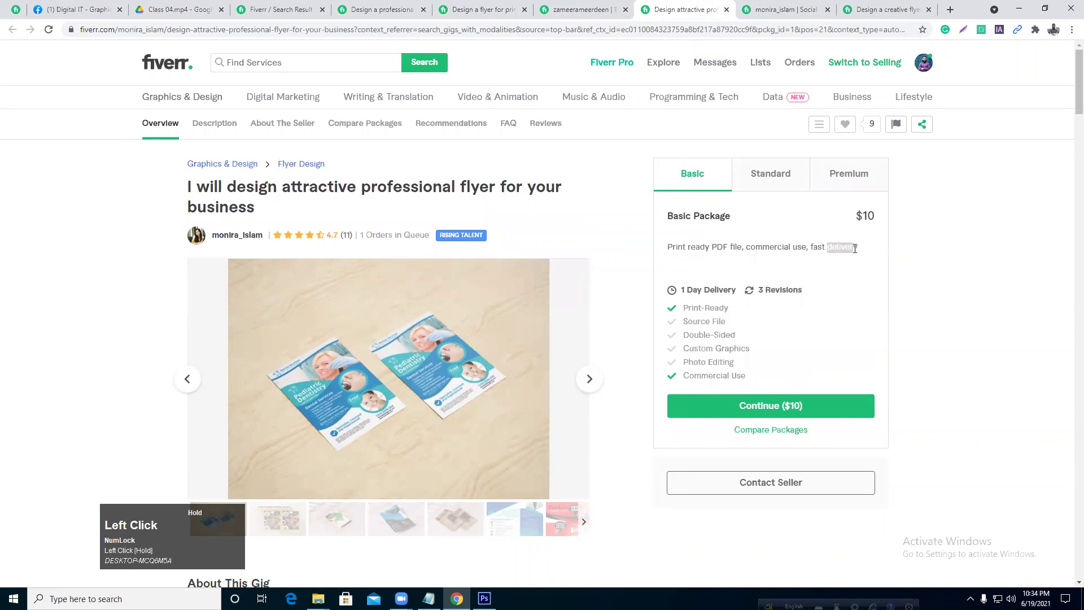
pyautogui.click(690, 307)
# - Show the attractive professional flyer gig's Standard package and examine its editable source file and double-sided design features
pyautogui.click(782, 179)
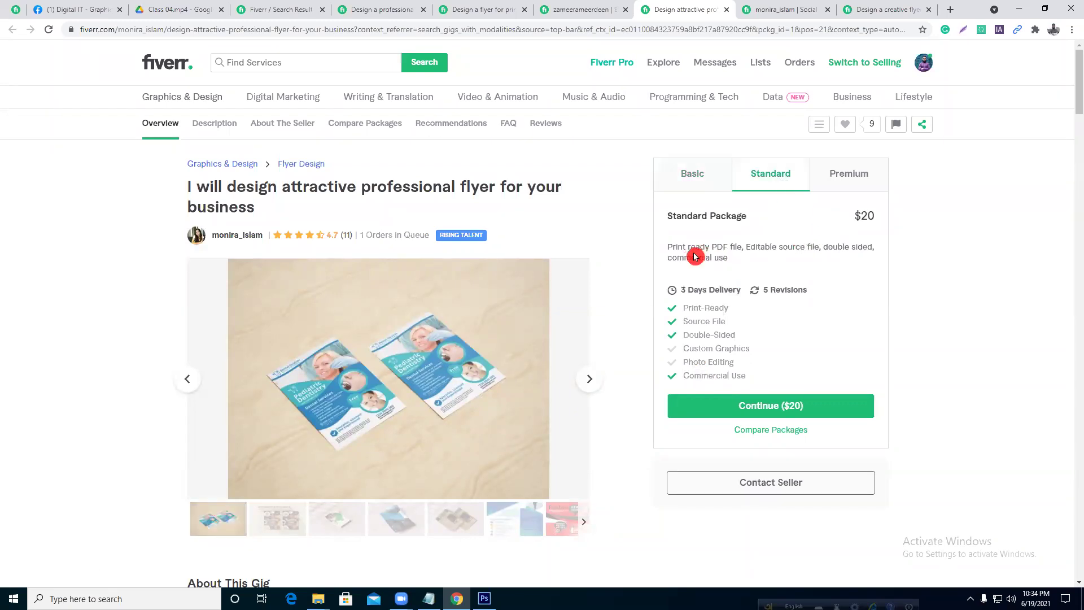
pyautogui.click(791, 249)
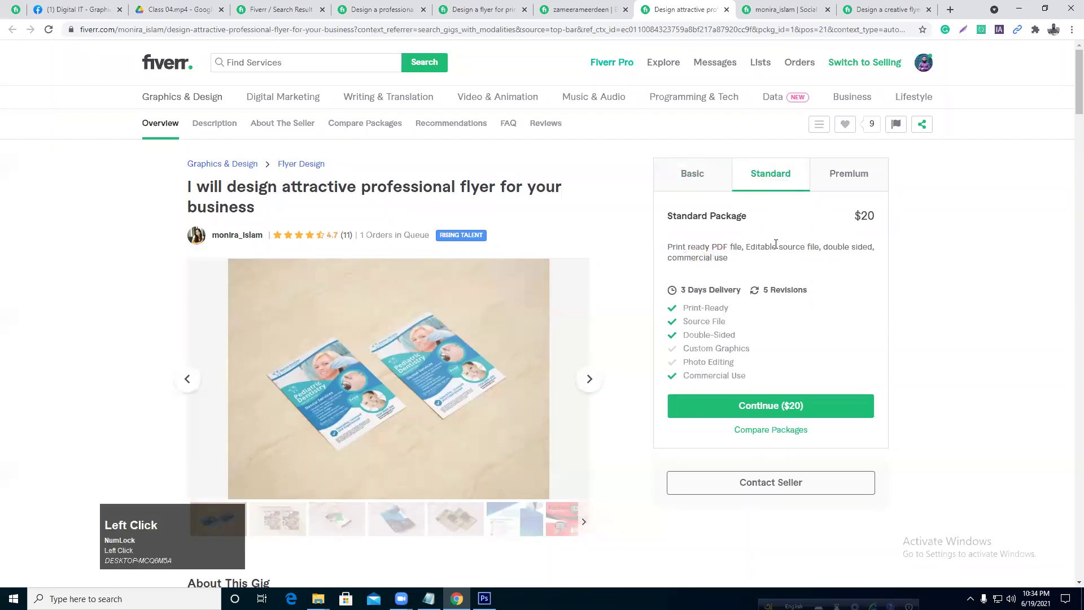
pyautogui.moveTo(760, 251); pyautogui.dragTo(820, 249)
pyautogui.click(811, 245)
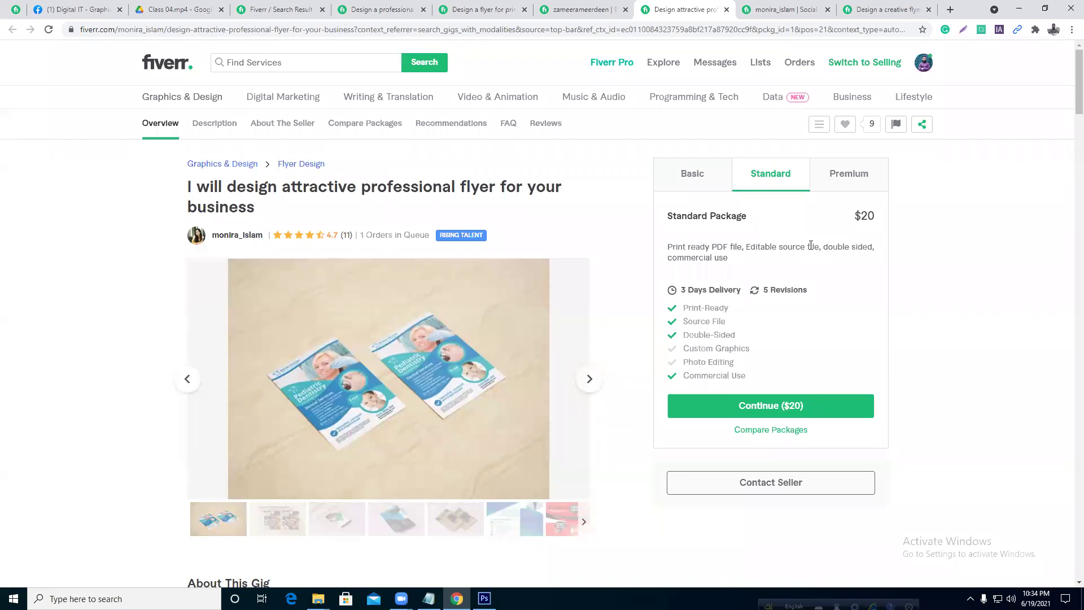
pyautogui.click(824, 241)
pyautogui.moveTo(825, 247); pyautogui.dragTo(850, 259)
pyautogui.click(848, 245)
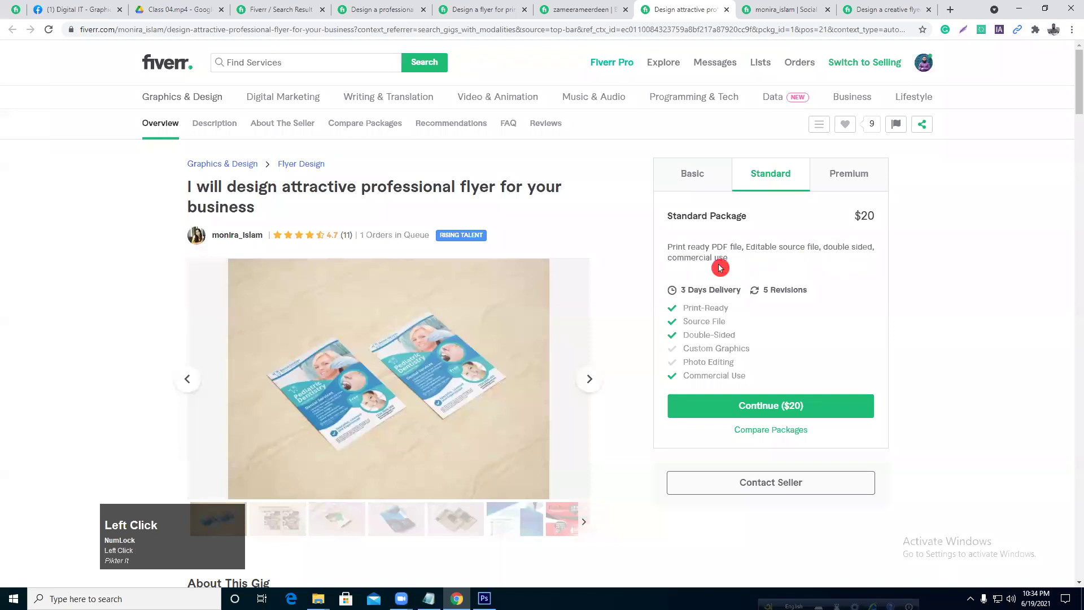
pyautogui.moveTo(688, 322); pyautogui.dragTo(742, 336)
pyautogui.click(742, 337)
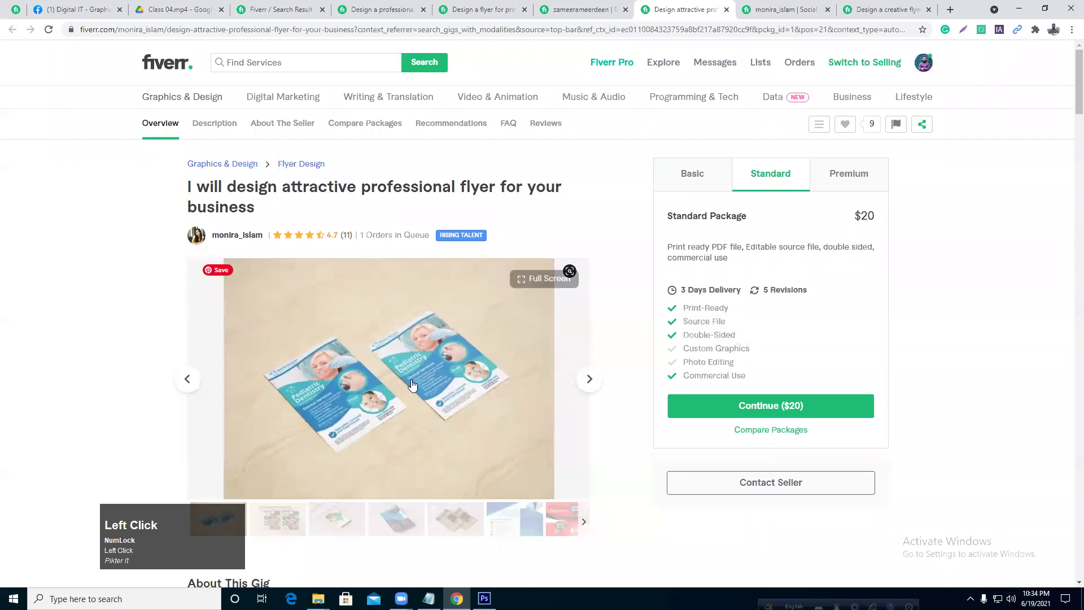
pyautogui.click(700, 329)
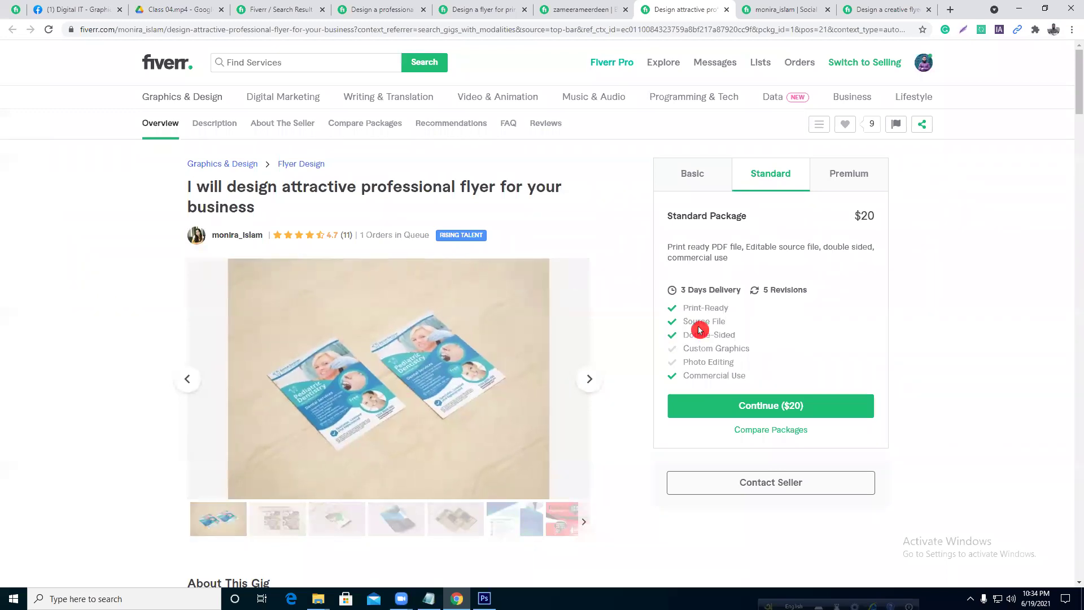
pyautogui.click(685, 321)
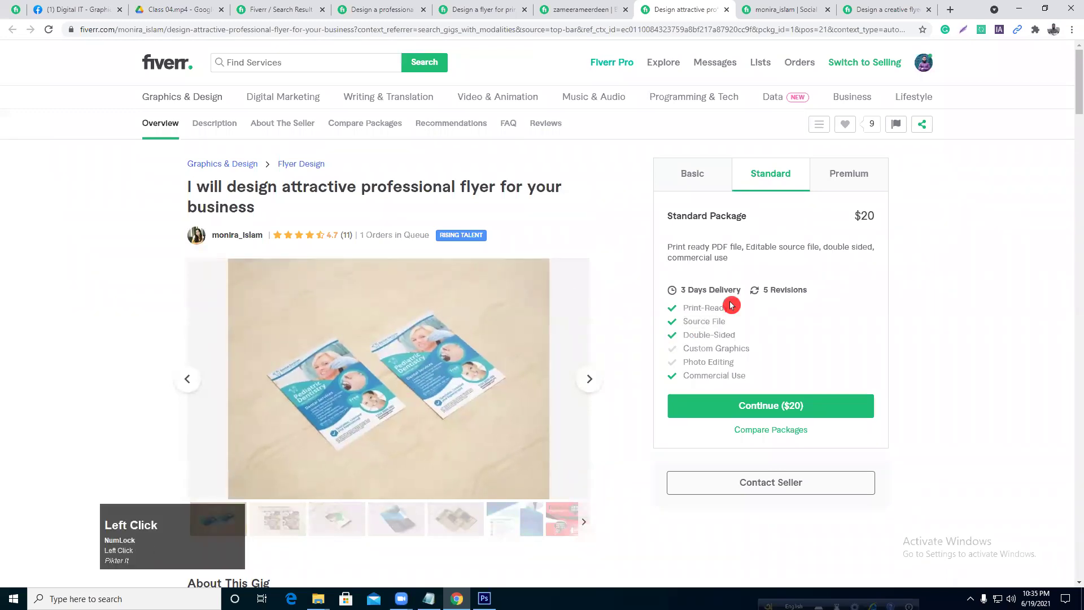
# - Examine the attractive professional flyer gig's Premium package description and features, comparing them with the Standard package
pyautogui.click(848, 173)
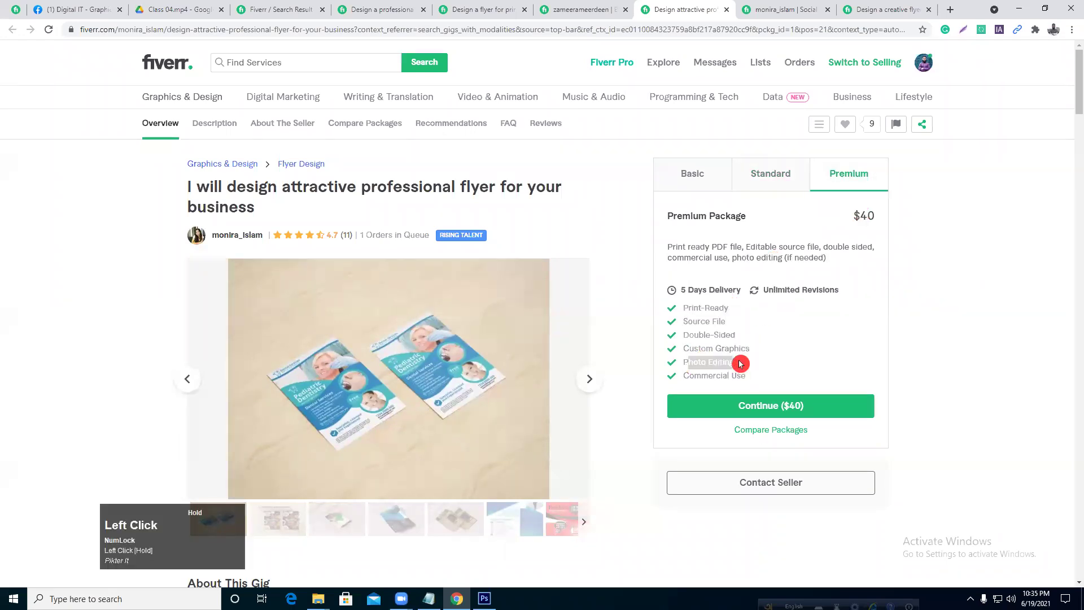
pyautogui.moveTo(712, 246); pyautogui.dragTo(773, 261)
pyautogui.click(772, 261)
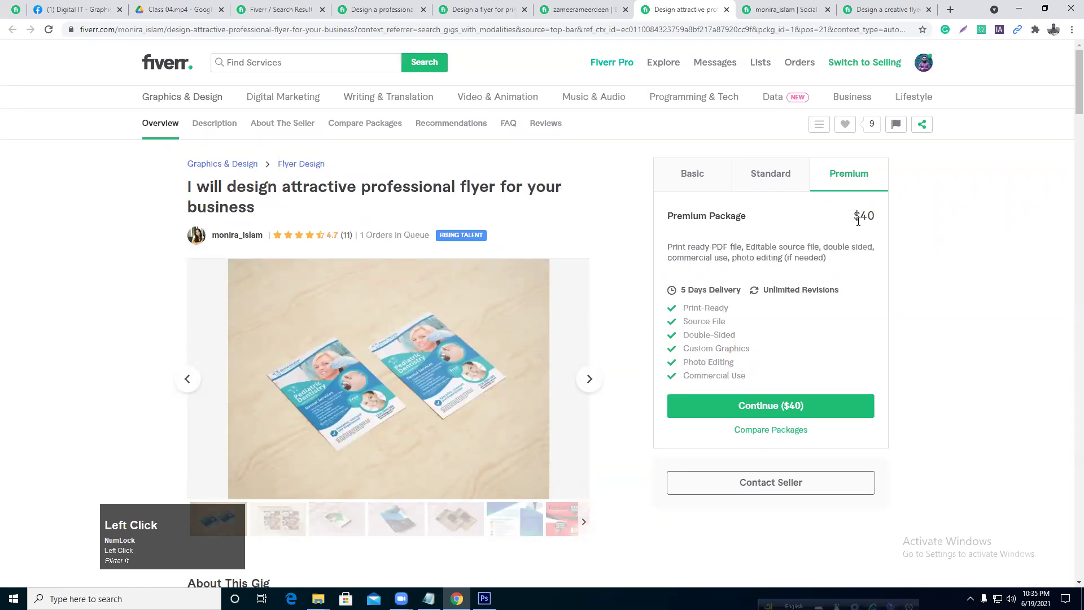
pyautogui.click(762, 173)
pyautogui.click(834, 174)
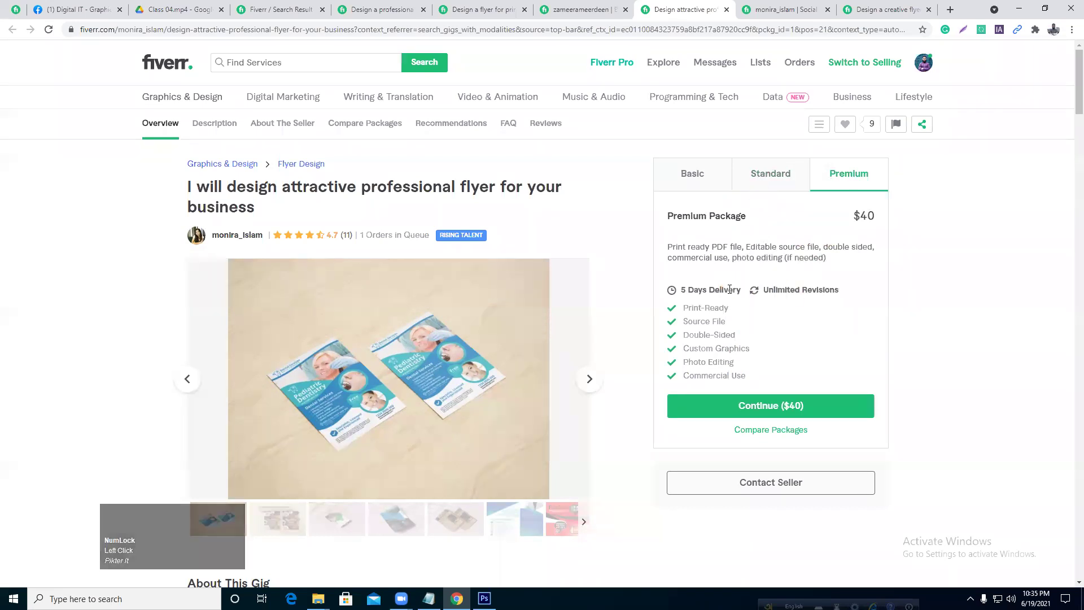
pyautogui.click(743, 303)
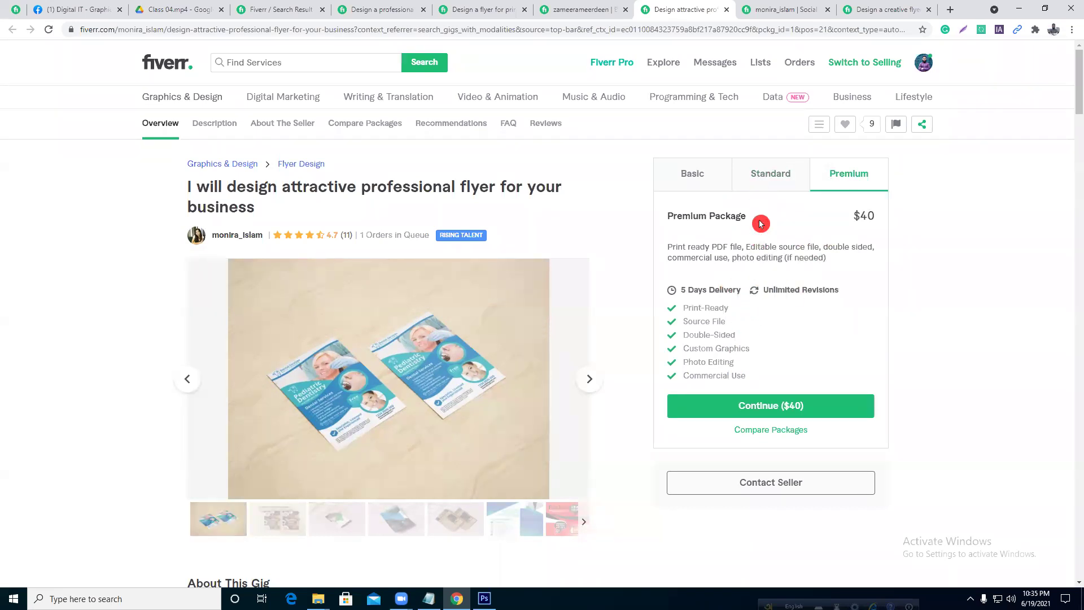
# - Return the attractive professional flyer gig to its Basic package, skim the page, and go back to the flyer design search results
pyautogui.click(762, 179)
pyautogui.click(700, 177)
pyautogui.scroll(-1, 525, 259)
pyautogui.scroll(3, 808, 152)
pyautogui.scroll(-3, 798, 160)
pyautogui.scroll(3, 756, 300)
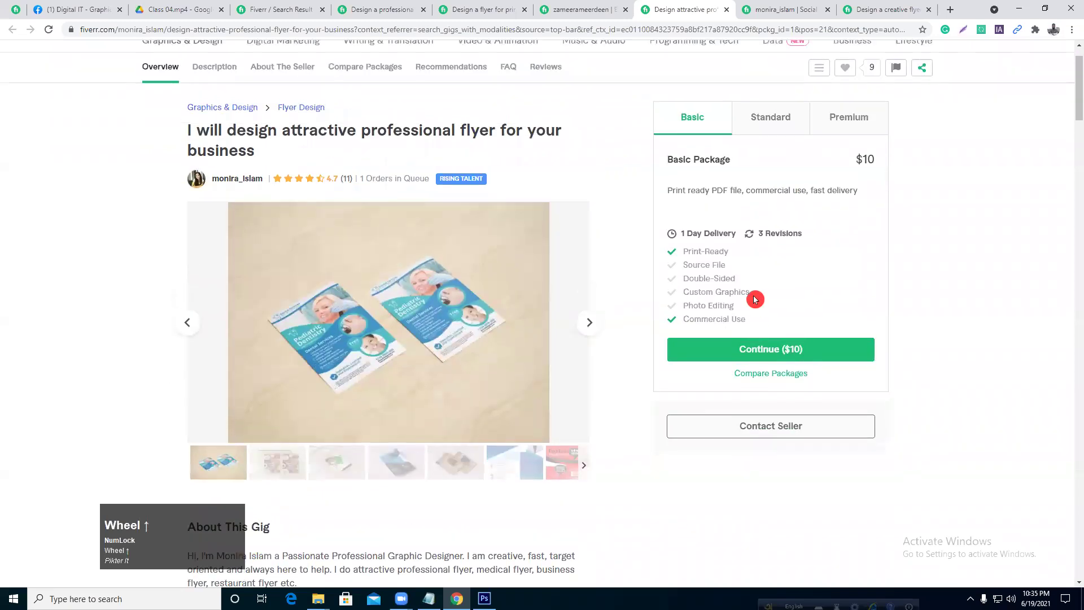
pyautogui.click(302, 10)
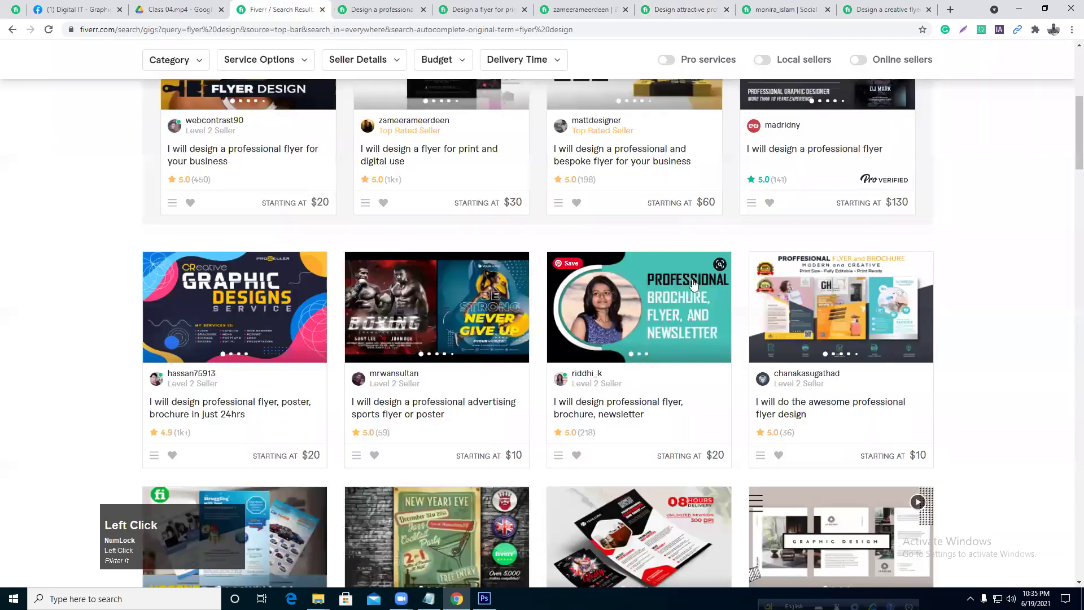
# - Open the $60 bespoke flyer gig and the $130 professional flyer gig in separate browser tabs, and show the bespoke one
pyautogui.scroll(4, 637, 248)
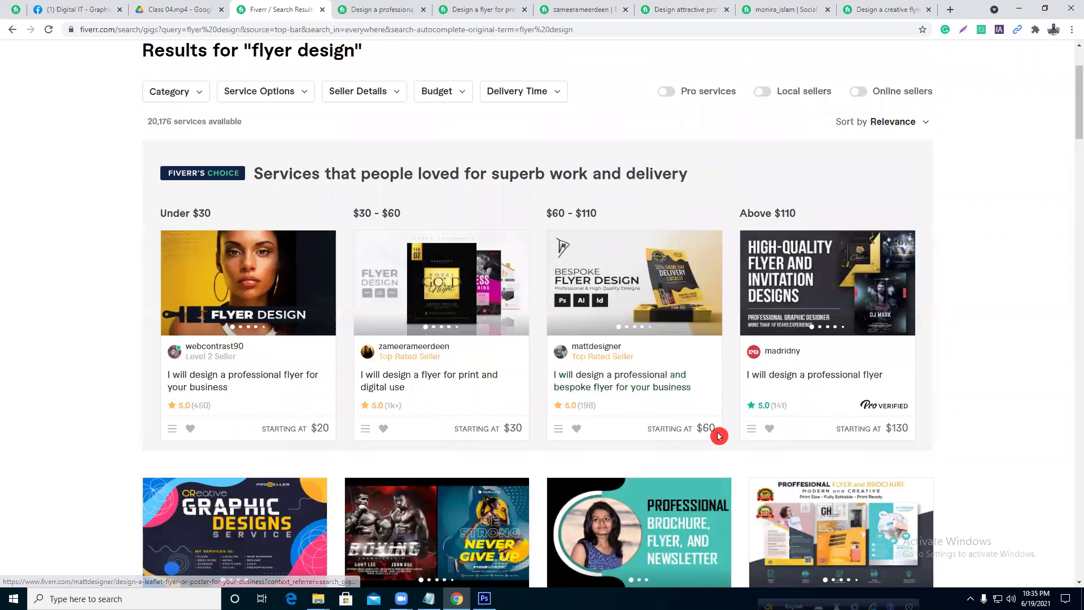
pyautogui.rightClick(649, 308)
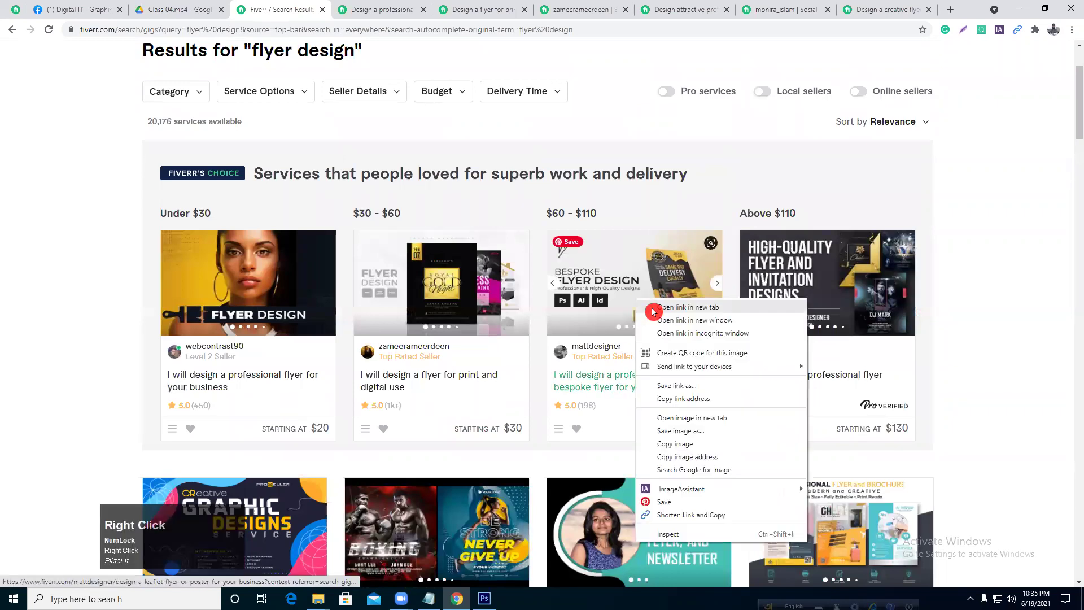
pyautogui.click(689, 313)
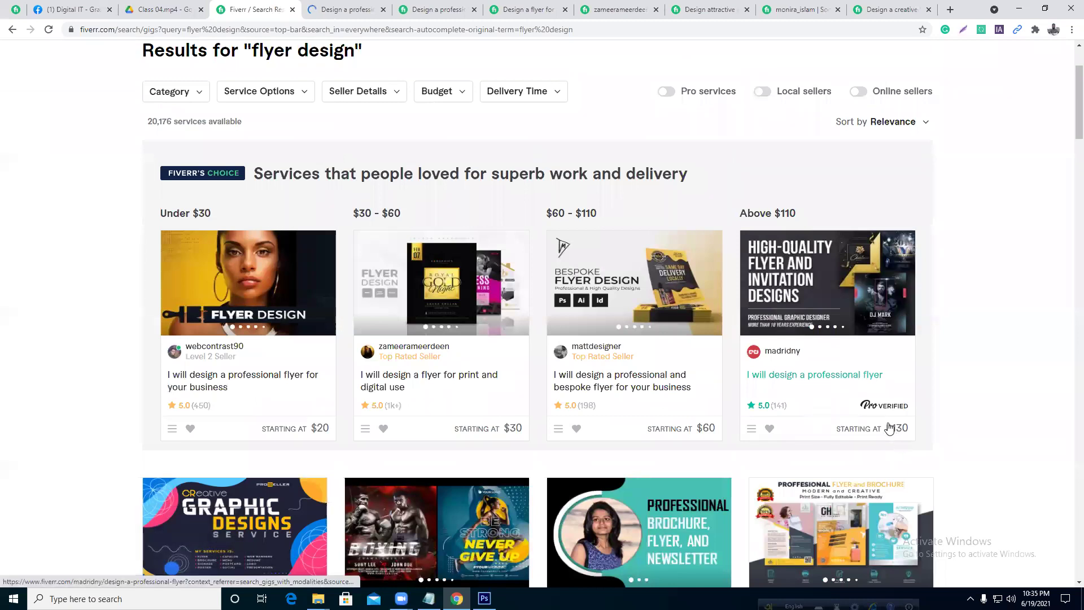
pyautogui.rightClick(813, 252)
pyautogui.click(835, 261)
pyautogui.click(319, 9)
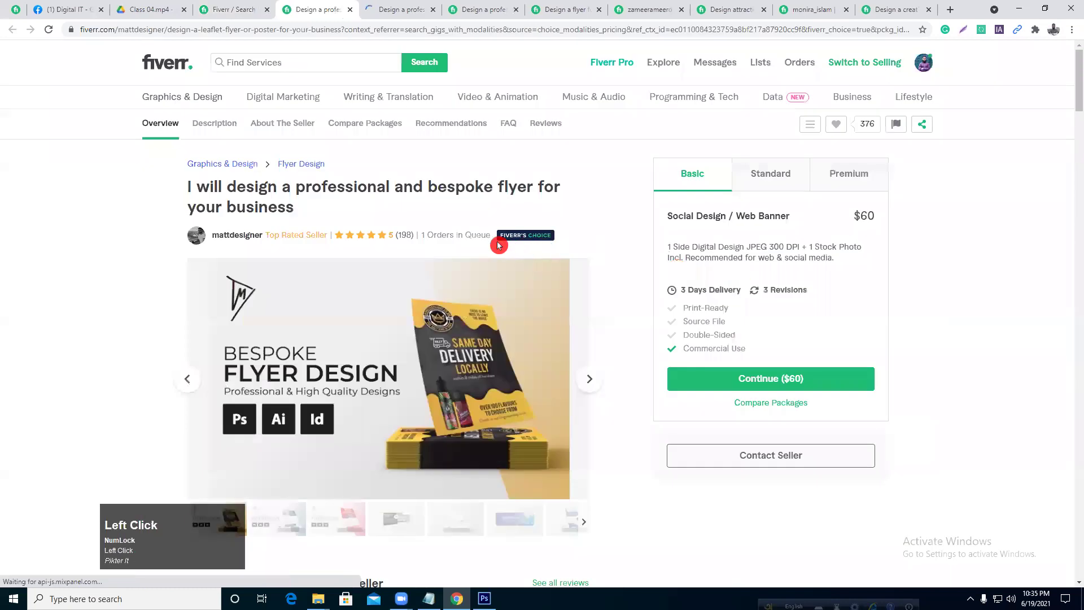
# - Examine the bespoke flyer gig's orders in queue, Premium package and review count
pyautogui.moveTo(487, 236); pyautogui.dragTo(412, 236)
pyautogui.click(430, 237)
pyautogui.click(861, 175)
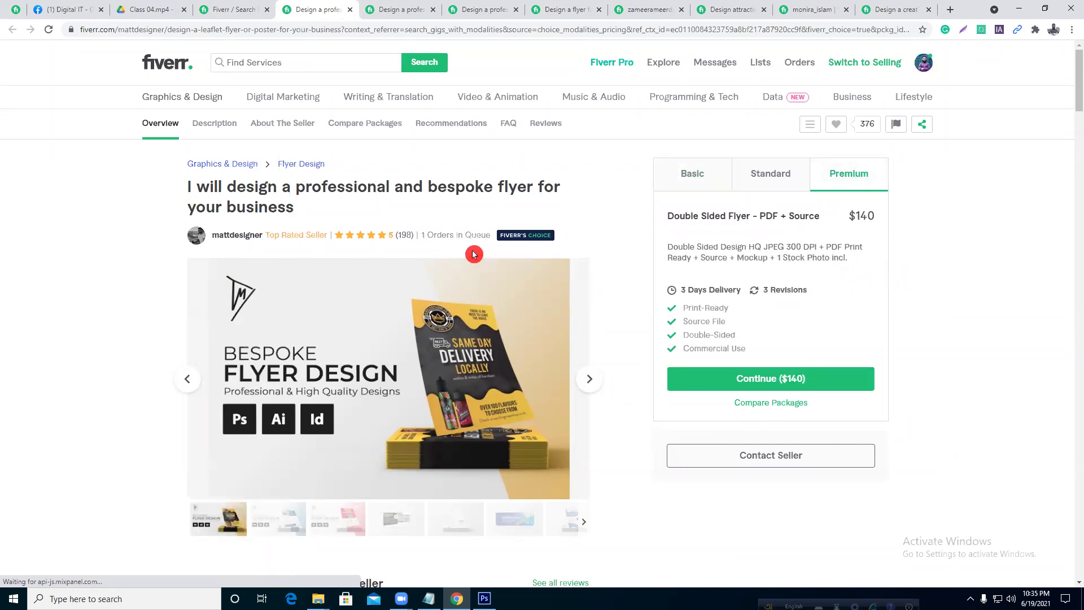
pyautogui.click(416, 236)
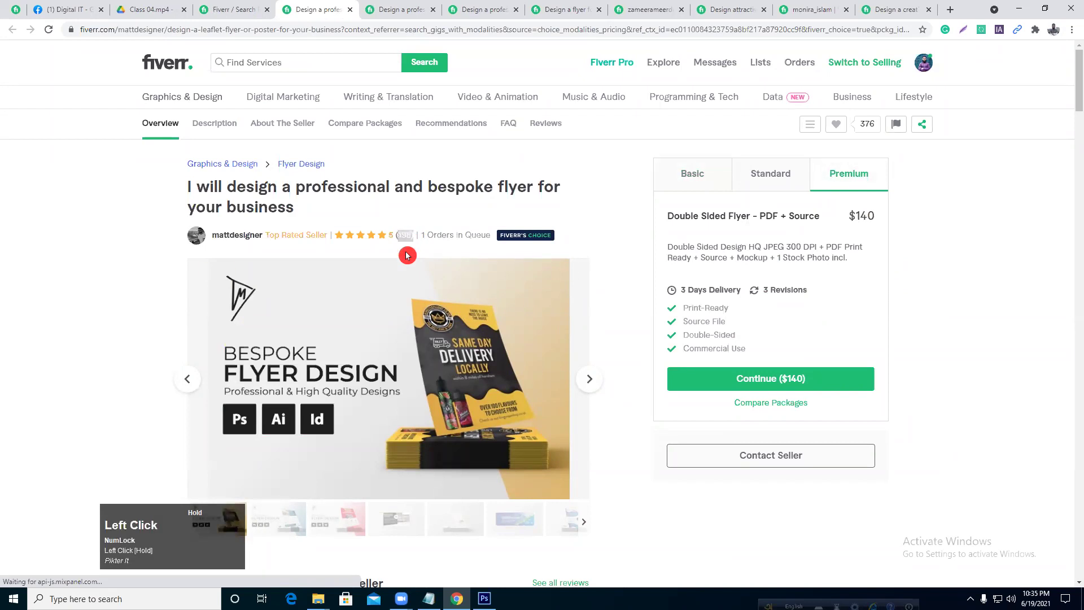
# - Close the bespoke flyer gig, examine the Pro-verified gig's Premium package and orders in queue, and close that gig too
pyautogui.click(347, 9)
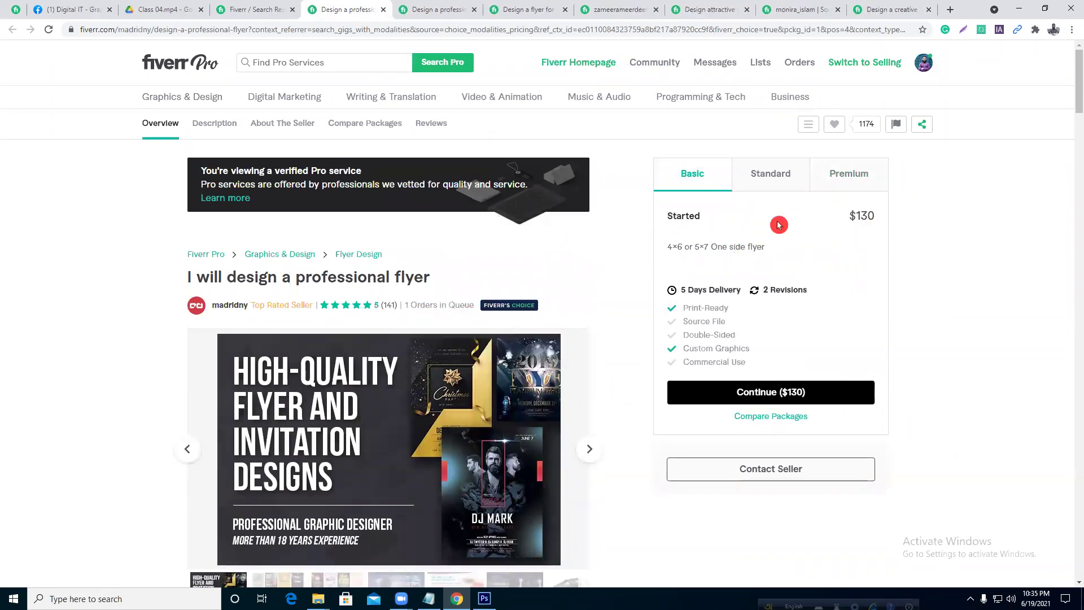
pyautogui.click(859, 177)
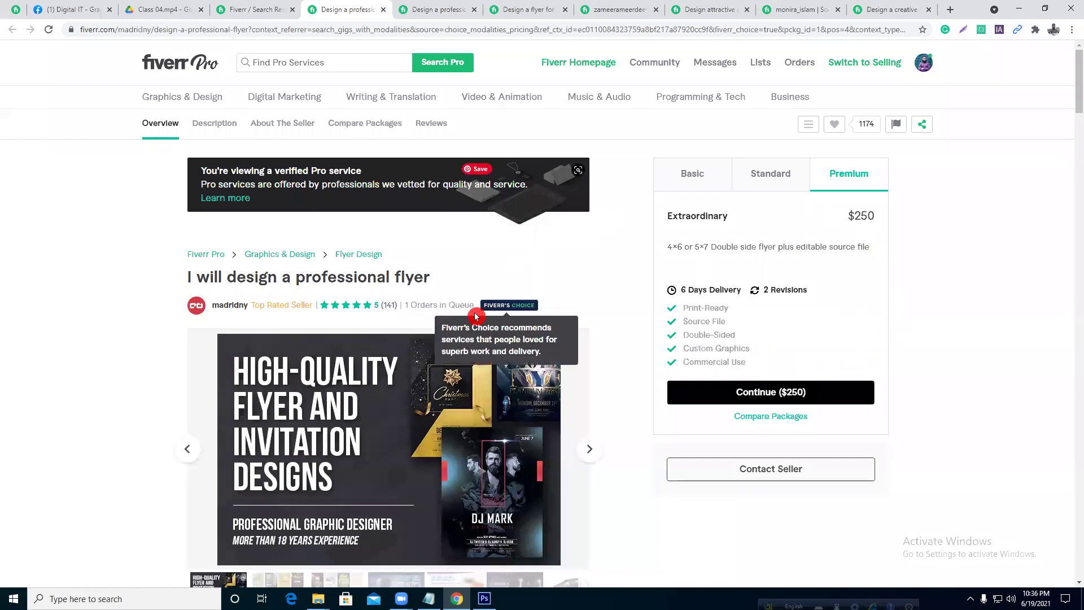
pyautogui.moveTo(474, 306); pyautogui.dragTo(438, 305)
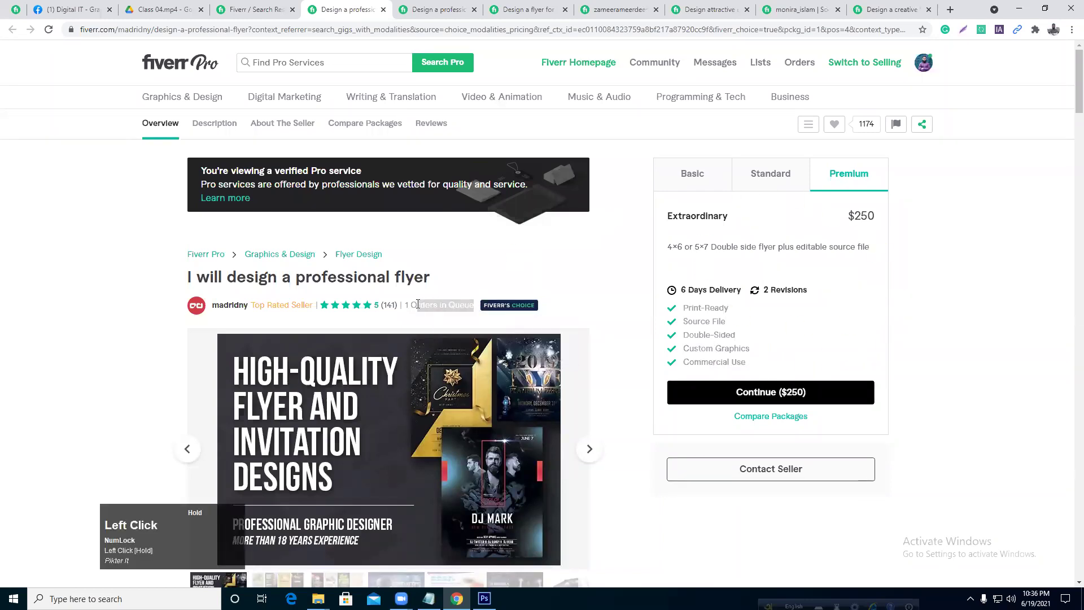
pyautogui.click(434, 305)
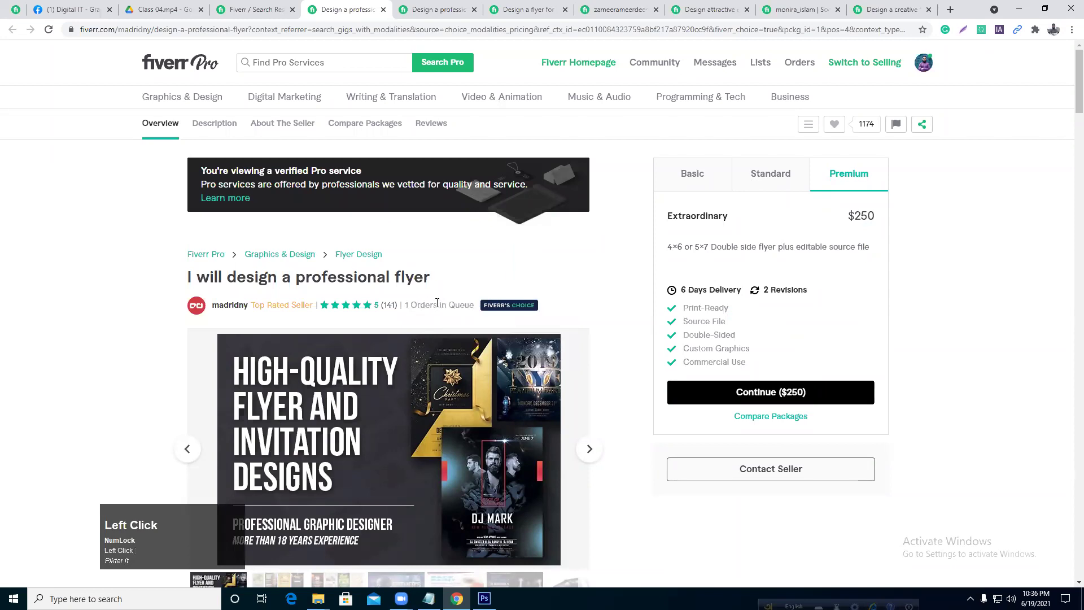
pyautogui.click(382, 13)
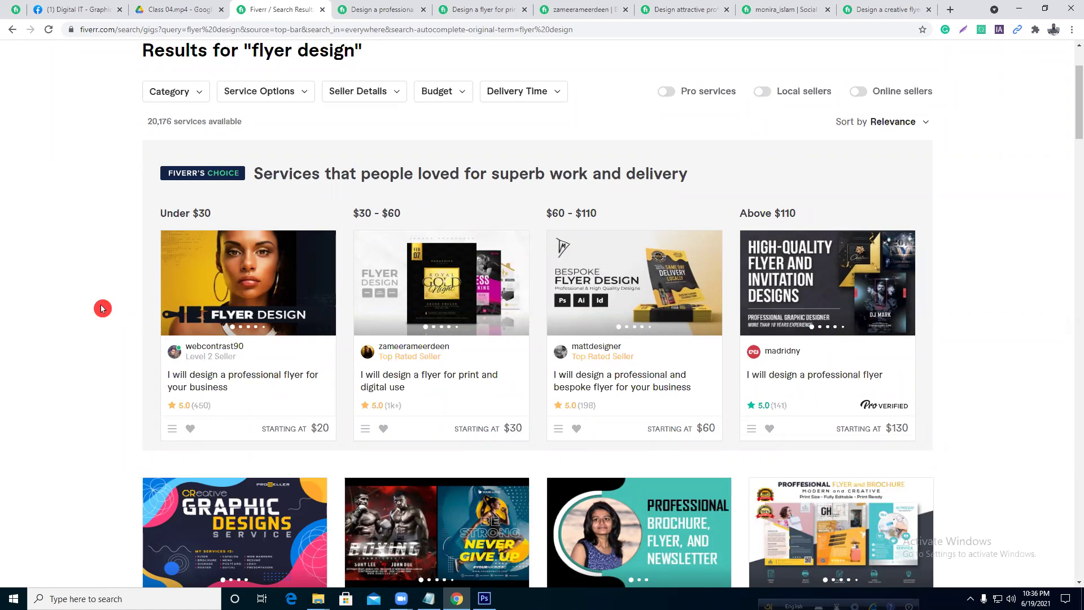
# - Skim the print and digital flyer gig's description, package comparison, reviews and related tags
pyautogui.click(512, 10)
pyautogui.scroll(-3, 636, 237)
pyautogui.scroll(-20, 635, 237)
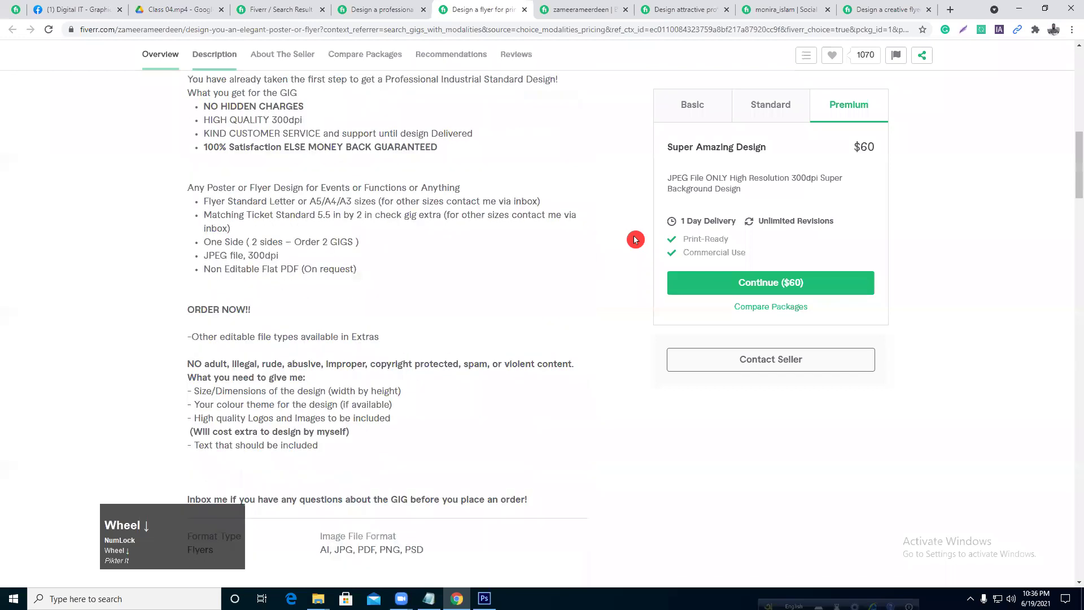
pyautogui.scroll(-3, 635, 239)
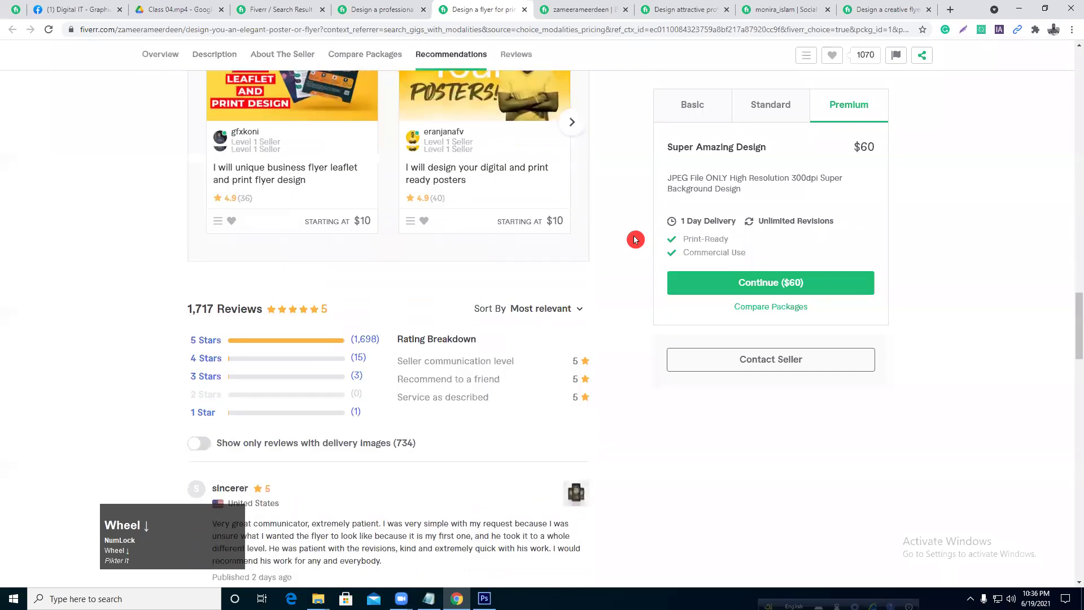
pyautogui.scroll(12, 635, 242)
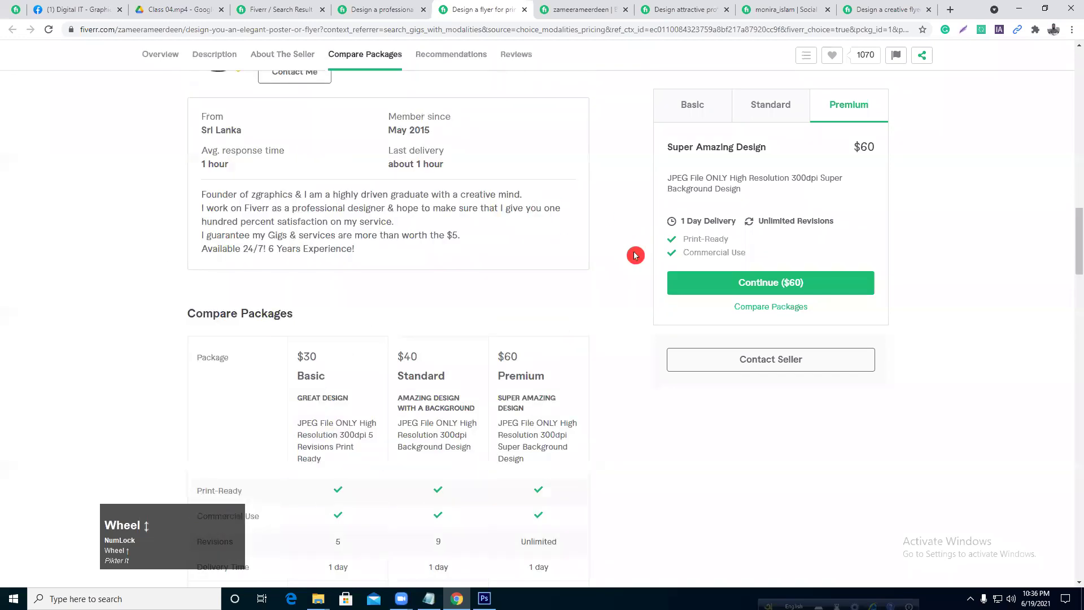
pyautogui.scroll(-20, 636, 256)
pyautogui.scroll(-7, 636, 254)
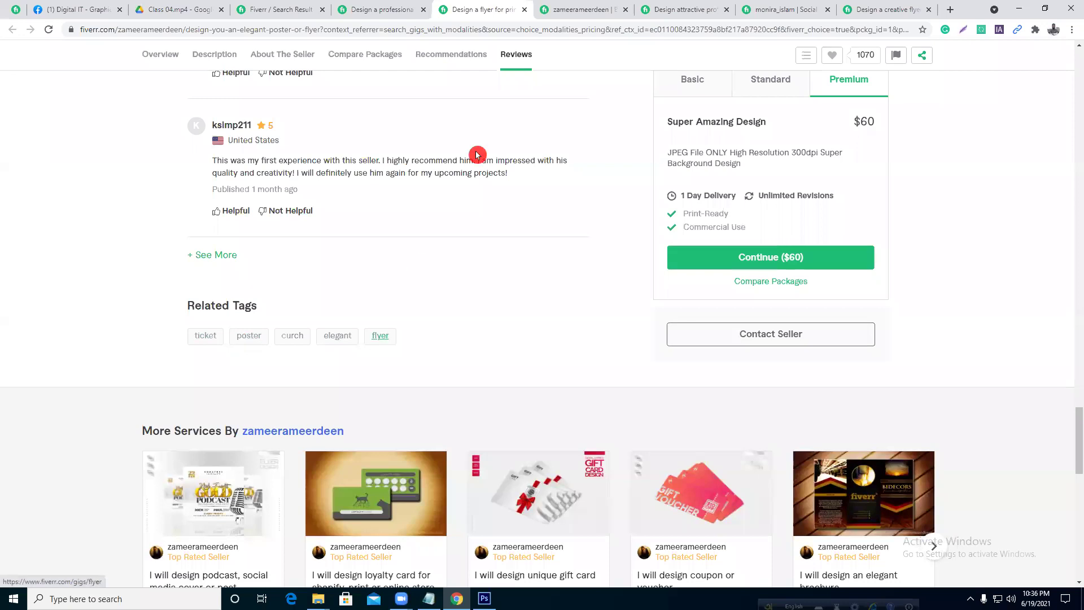
# - Skim the attractive professional flyer gig from its description through the FAQ and reviews to its related tags
pyautogui.click(593, 9)
pyautogui.scroll(-15, 544, 218)
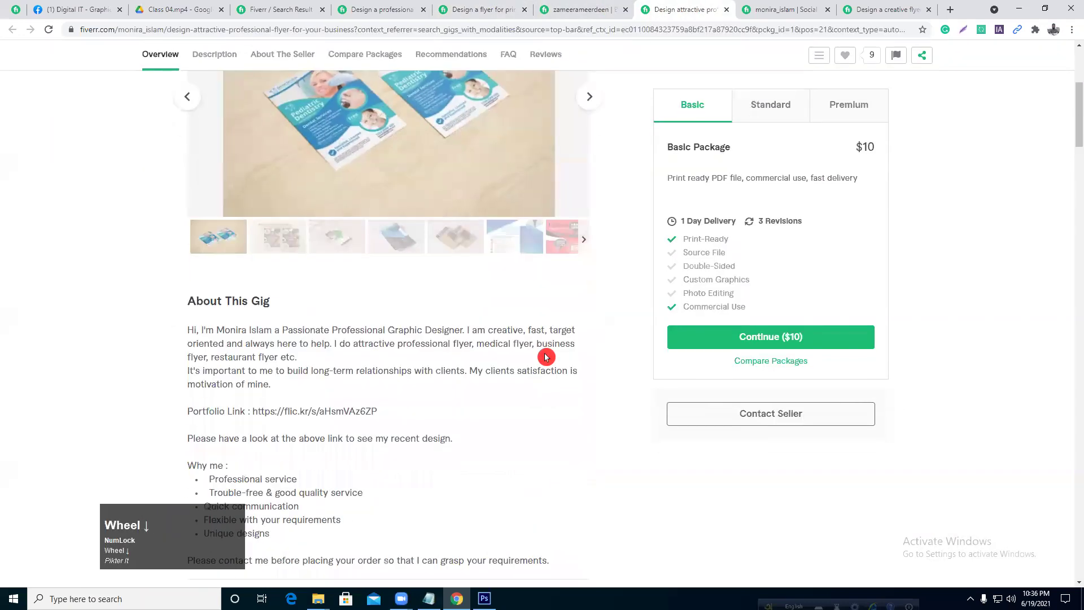
pyautogui.scroll(-15, 546, 355)
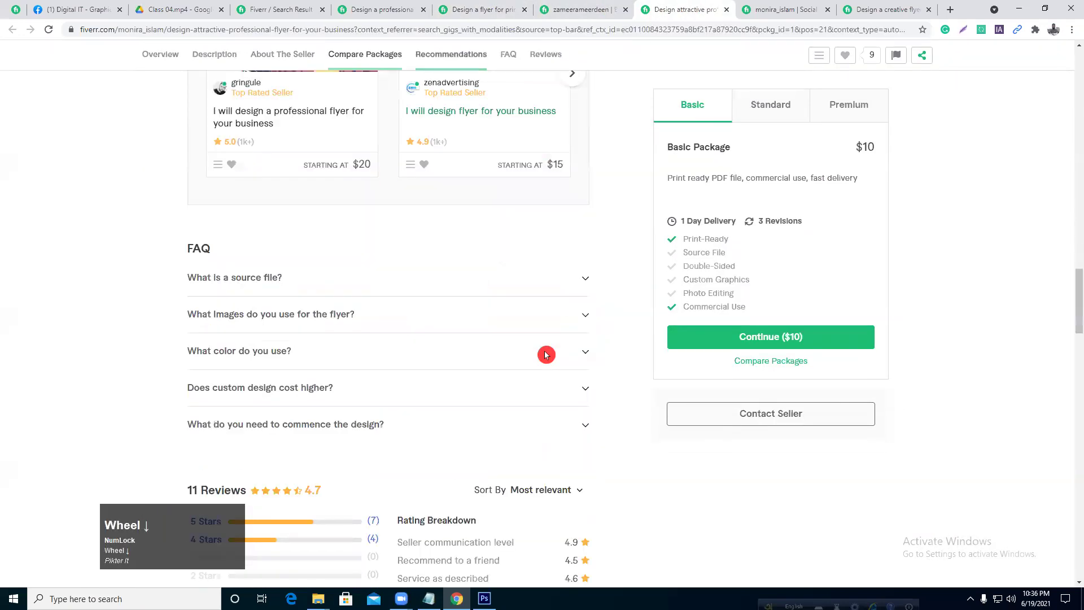
pyautogui.scroll(-6, 546, 355)
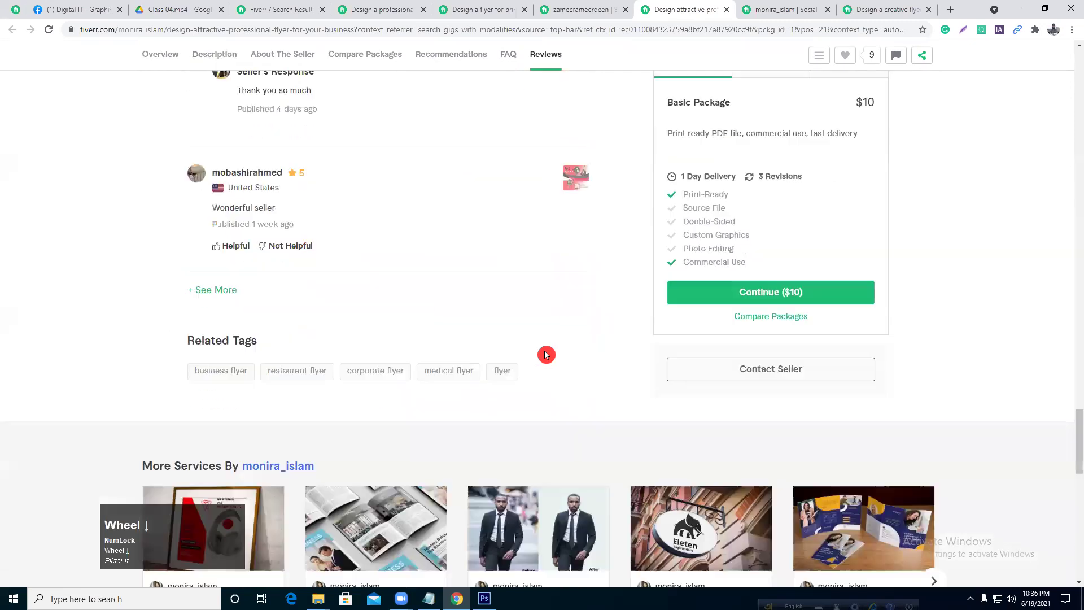
# - Examine the creative flyer gig's description and related tags, and close that gig and the neighbouring seller profile
pyautogui.click(802, 9)
pyautogui.click(879, 9)
pyautogui.scroll(-10, 561, 346)
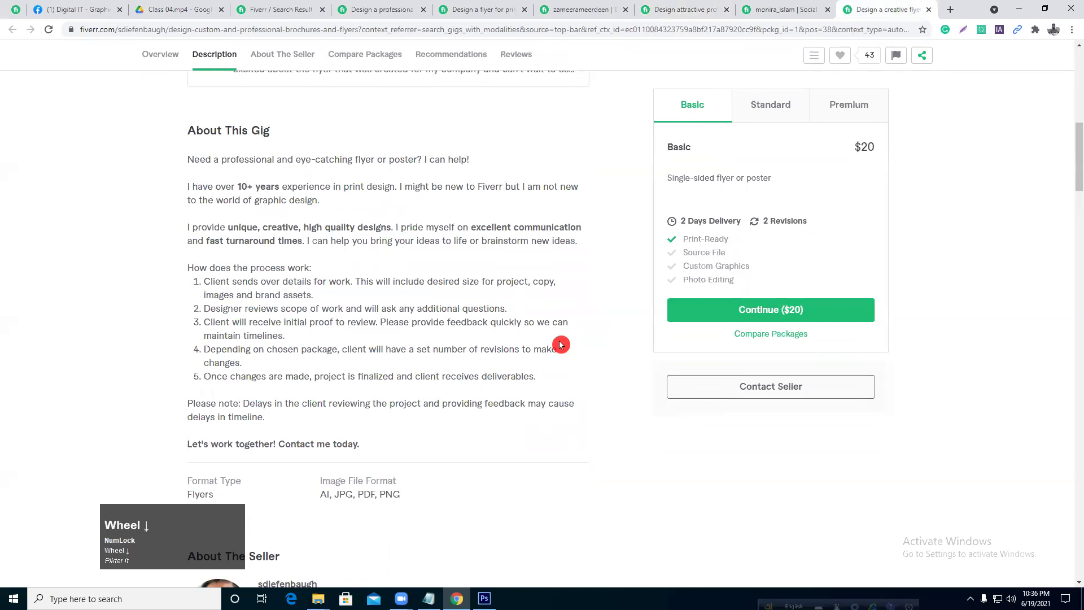
pyautogui.scroll(-15, 561, 346)
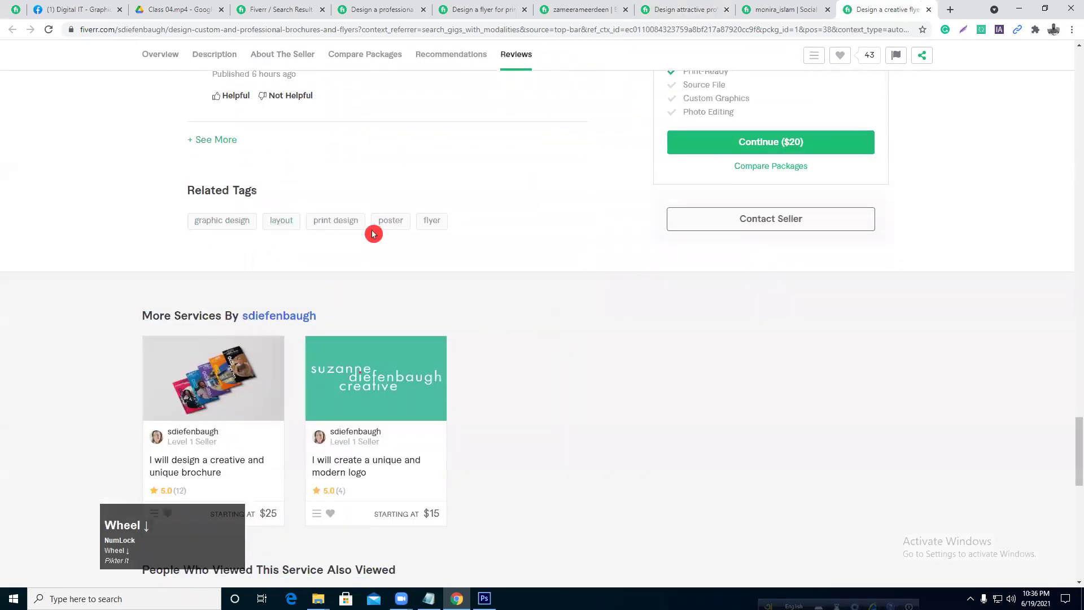
pyautogui.click(929, 9)
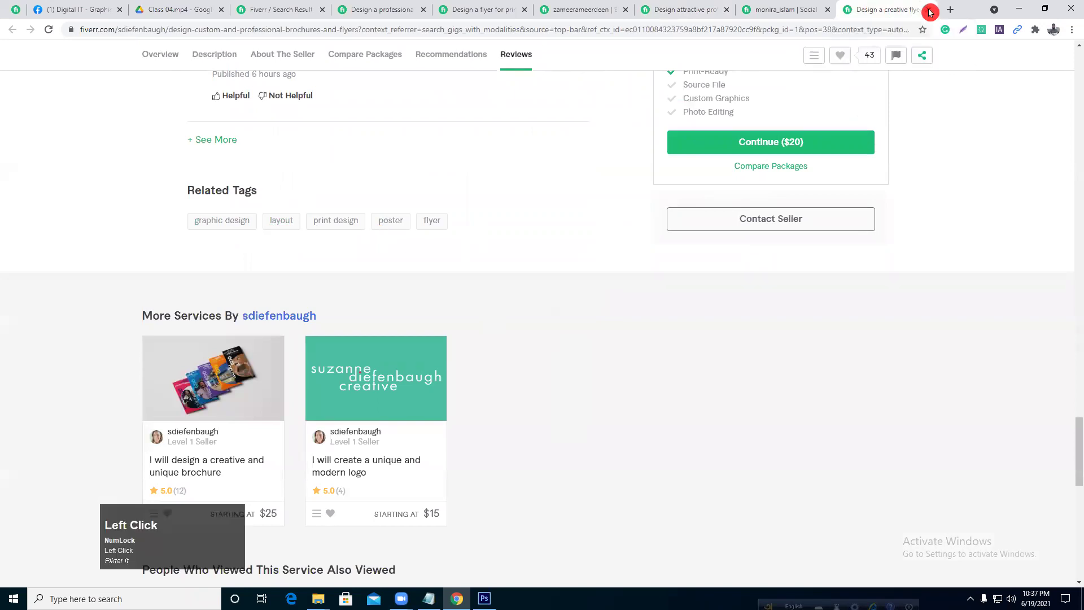
pyautogui.click(929, 9)
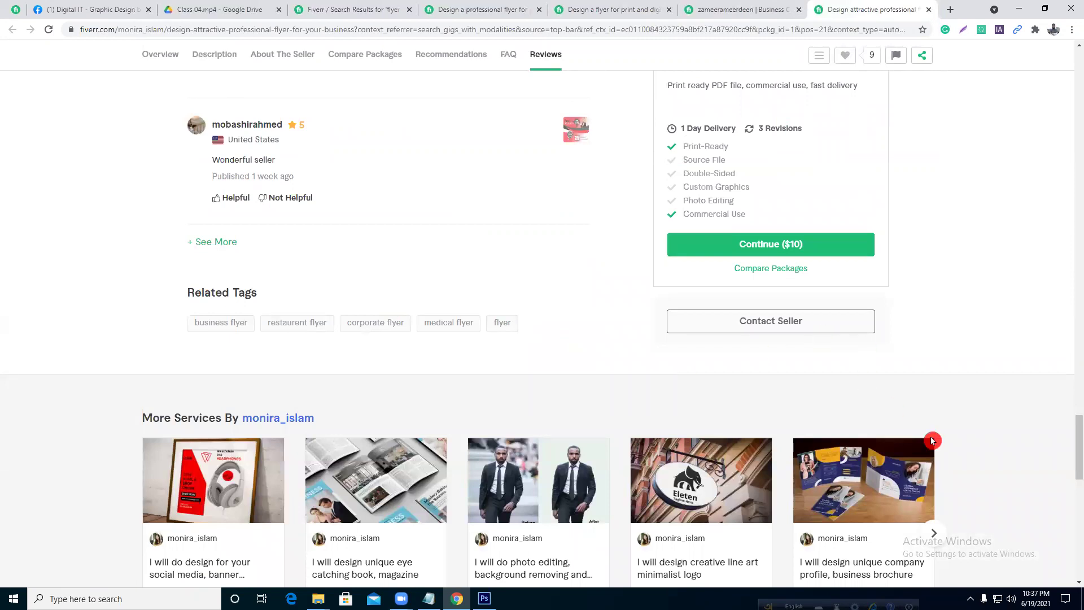
# - Return to the flyer design search results and check the number of available services
pyautogui.moveTo(1075, 460); pyautogui.dragTo(1038, 421)
pyautogui.click(310, 9)
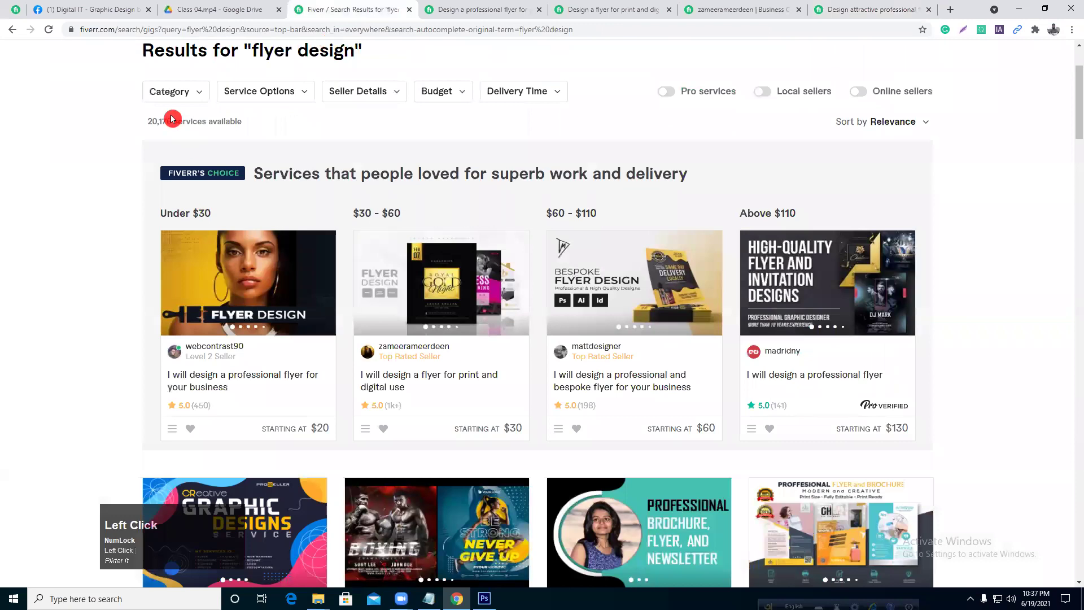
pyautogui.moveTo(177, 121); pyautogui.dragTo(154, 125)
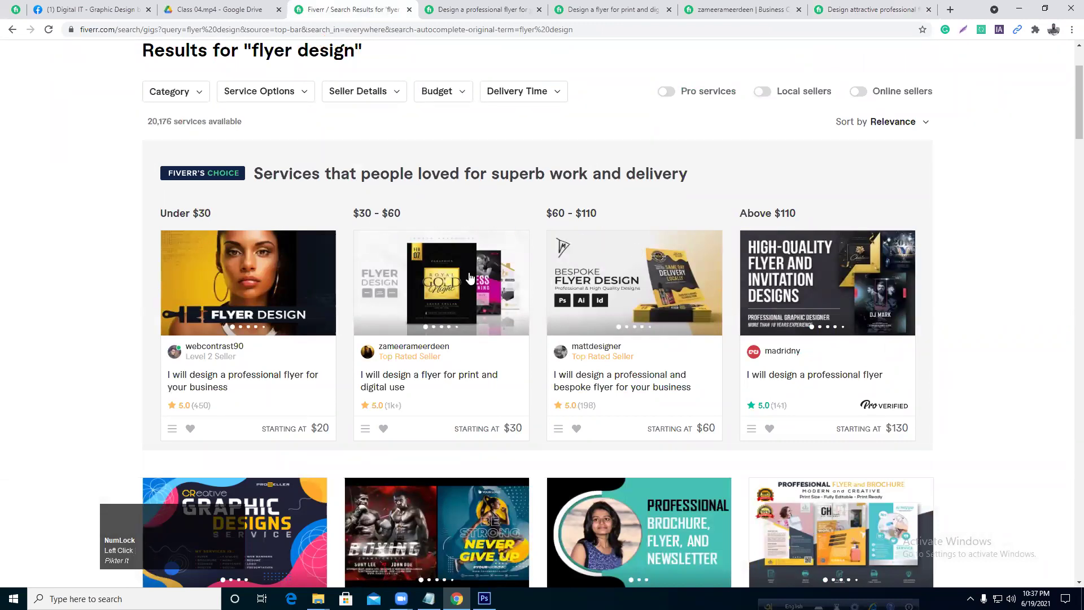
# - Review the attractive professional flyer gig's customer reviews, related tags and the seller's other services
pyautogui.click(853, 11)
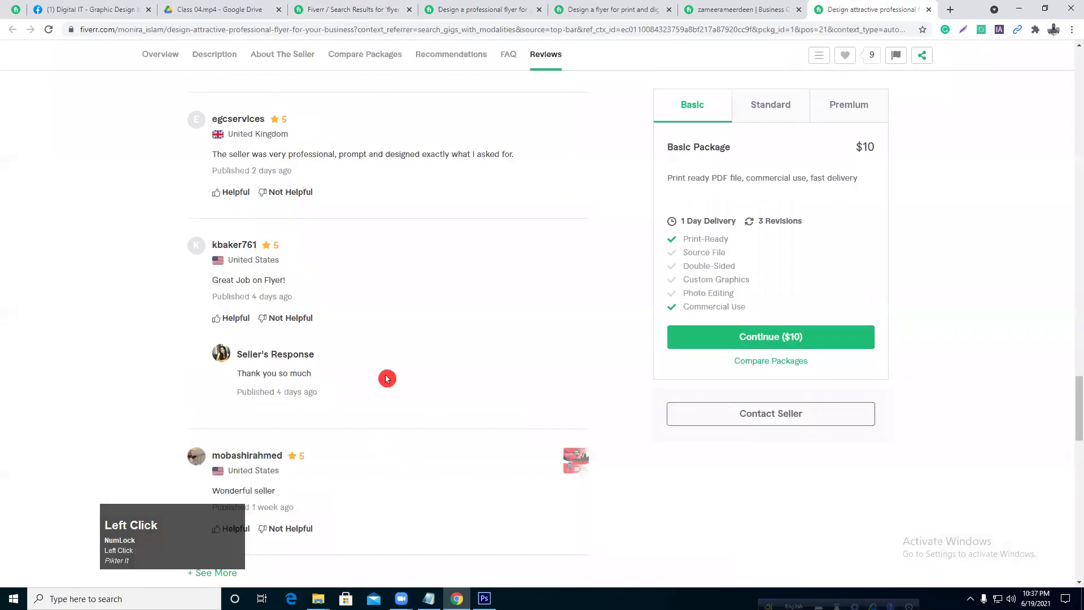
pyautogui.scroll(-5, 387, 376)
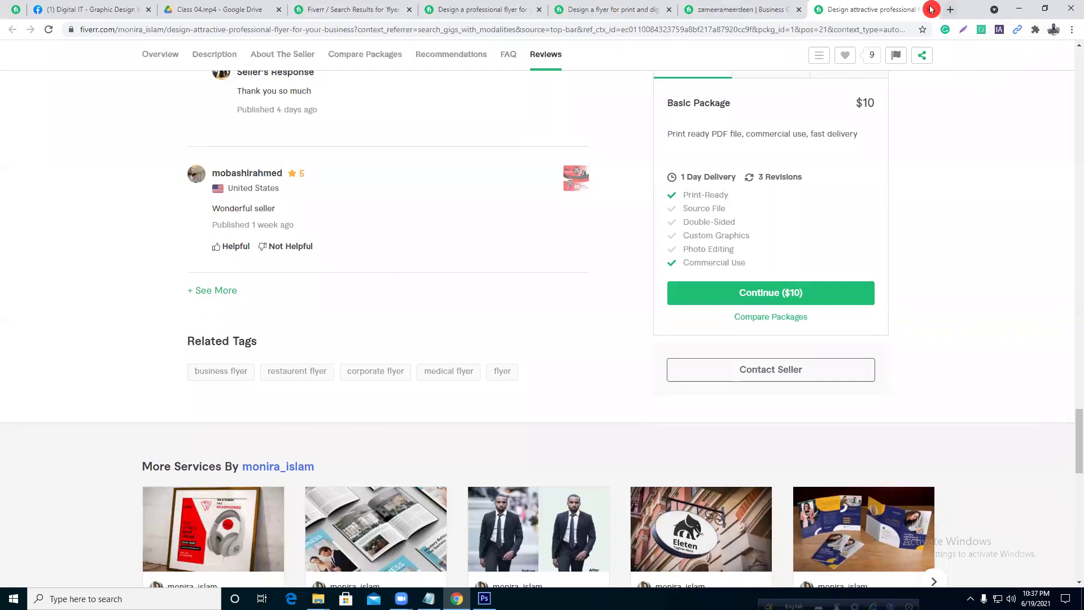
pyautogui.scroll(7, 781, 327)
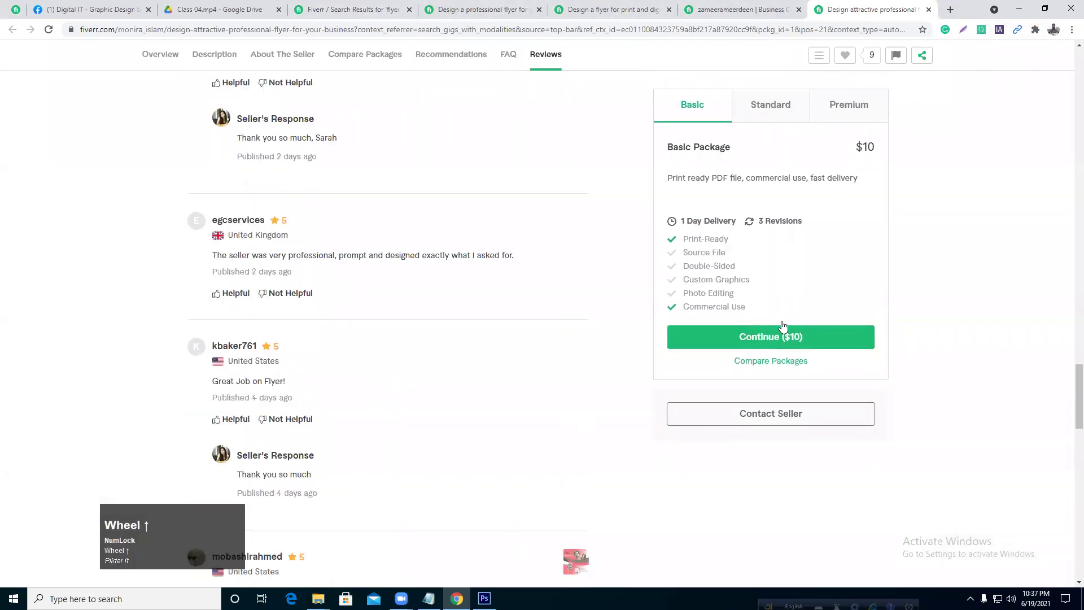
pyautogui.scroll(-5, 636, 310)
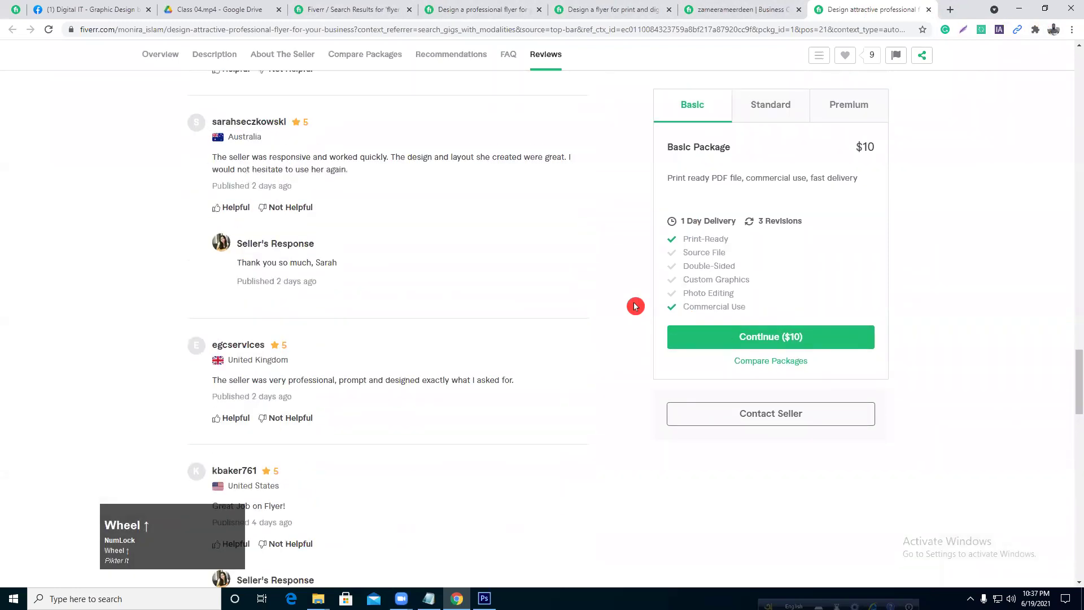
pyautogui.scroll(-4, 635, 306)
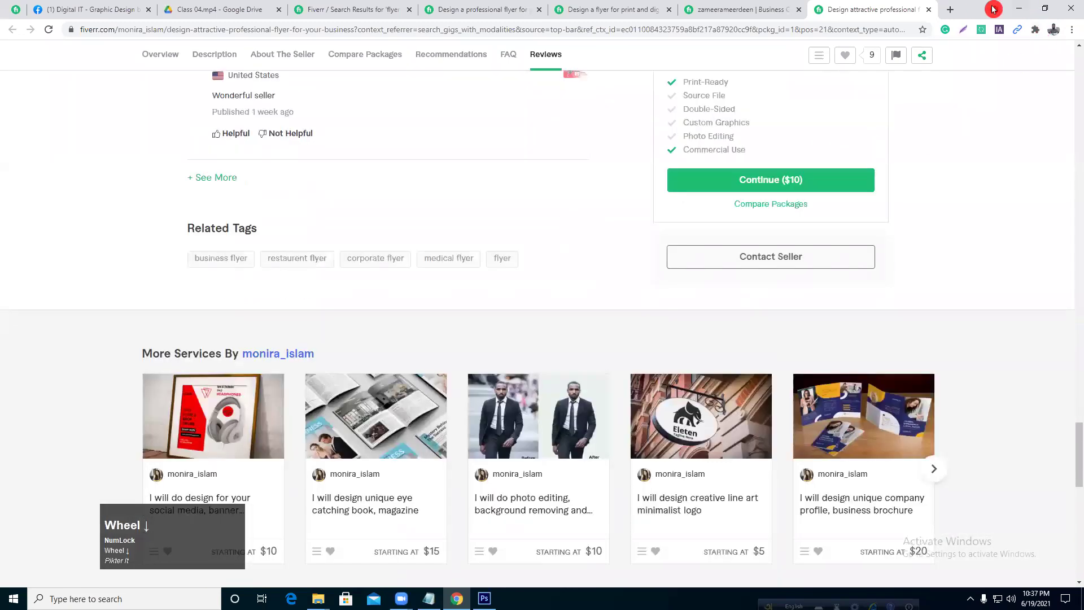
# - Open graphicriver.net in a new browser tab
pyautogui.click(949, 10)
pyautogui.write('gra')
pyautogui.press('Return')
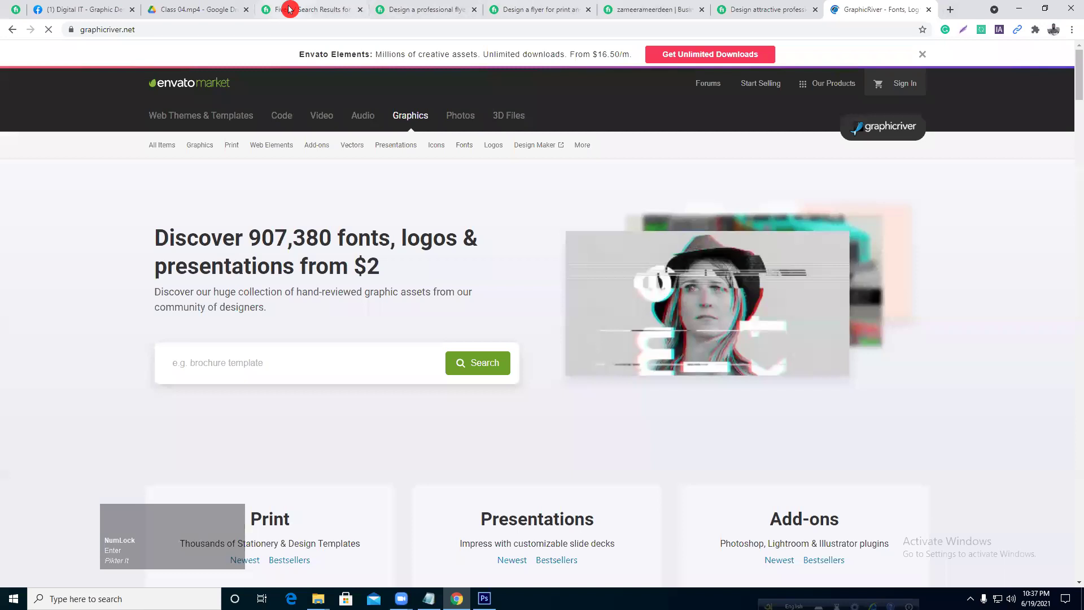
# - Return to Fiverr's flyer design results, look over the featured gigs, and filter the results to online sellers only
pyautogui.click(308, 10)
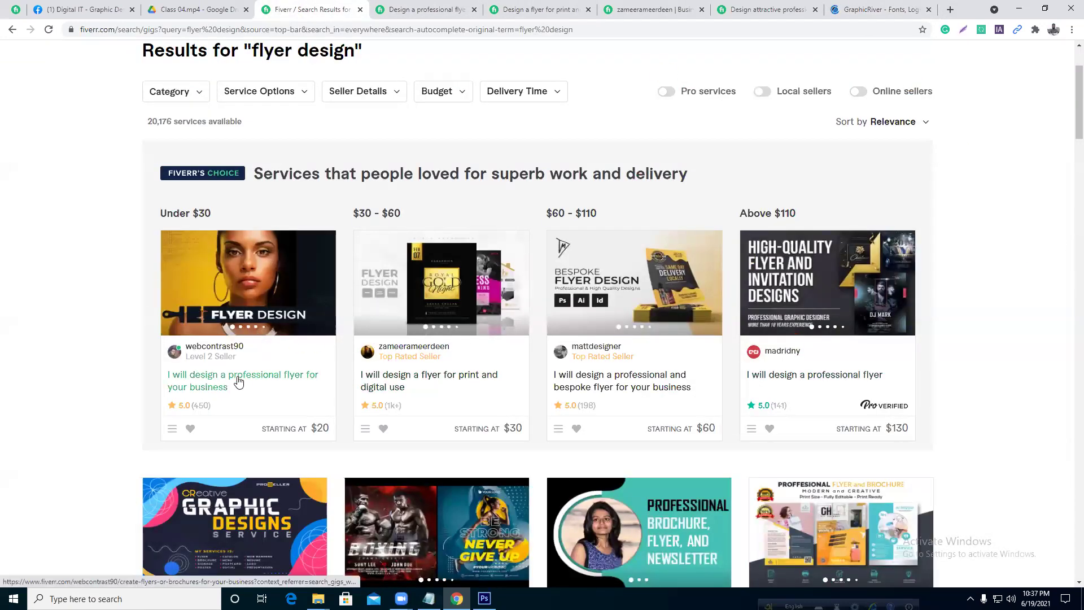
pyautogui.click(278, 364)
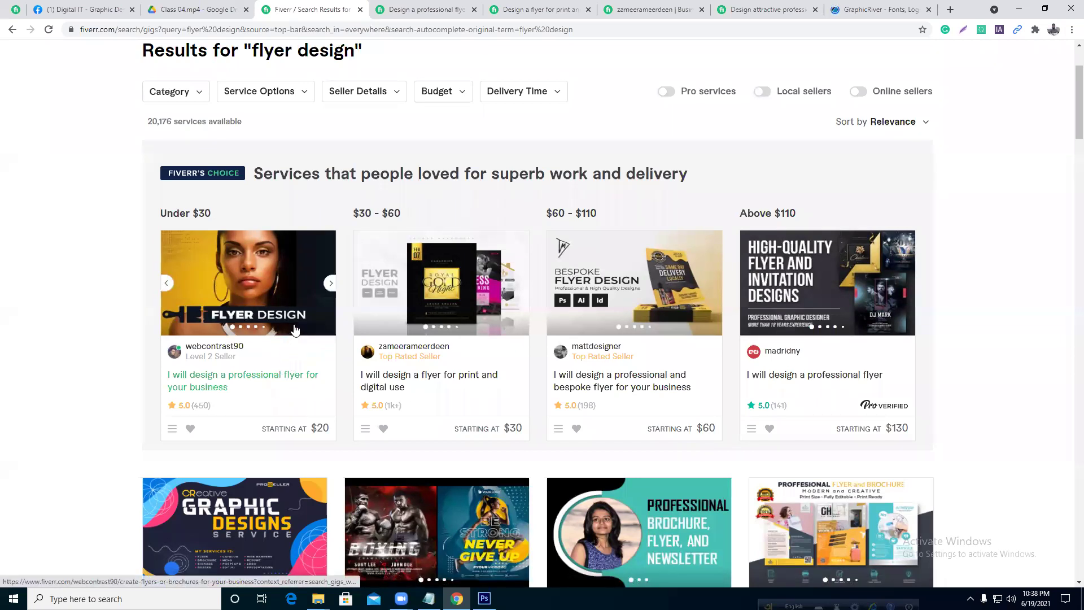
pyautogui.click(493, 120)
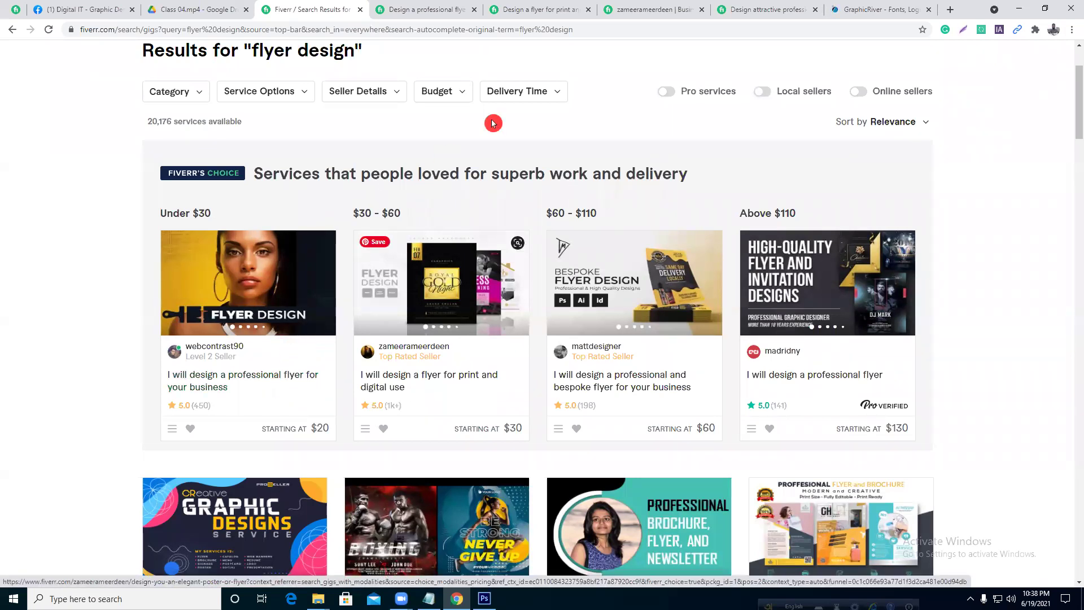
pyautogui.click(573, 198)
pyautogui.scroll(-2, 460, 247)
pyautogui.scroll(3, 461, 247)
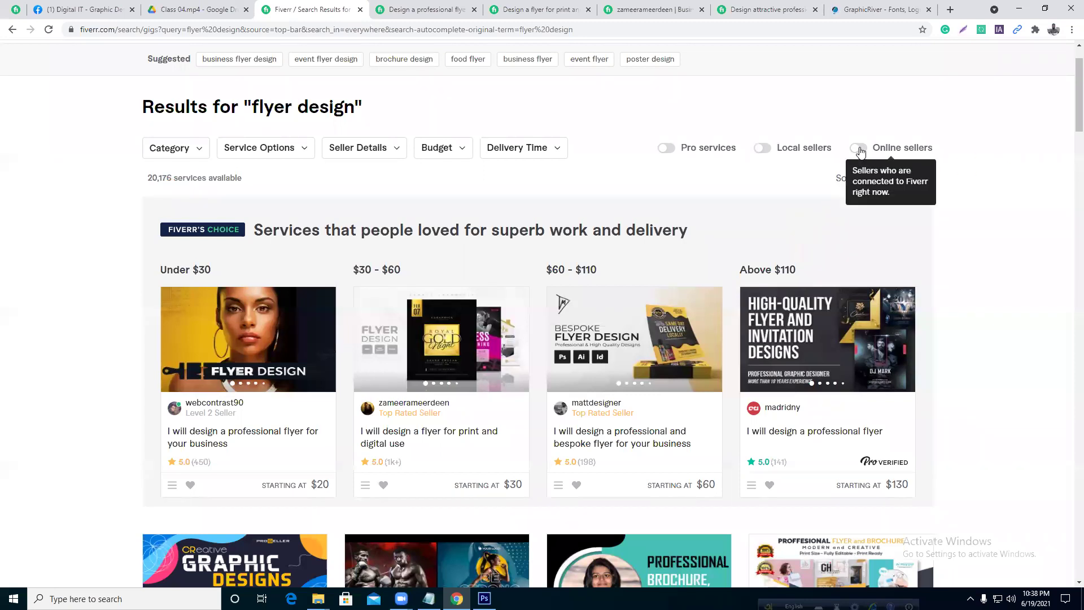
pyautogui.click(859, 149)
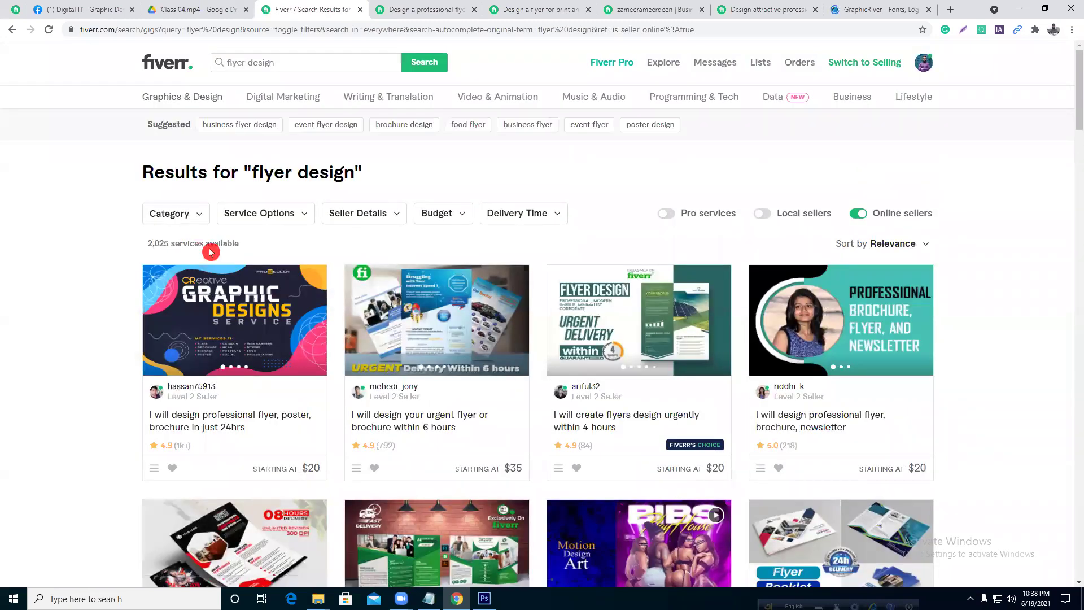
# - Examine the seller levels, full language list and countries in the Seller Details filter, ticking Arabic as a spoken language
pyautogui.scroll(-2, 1045, 409)
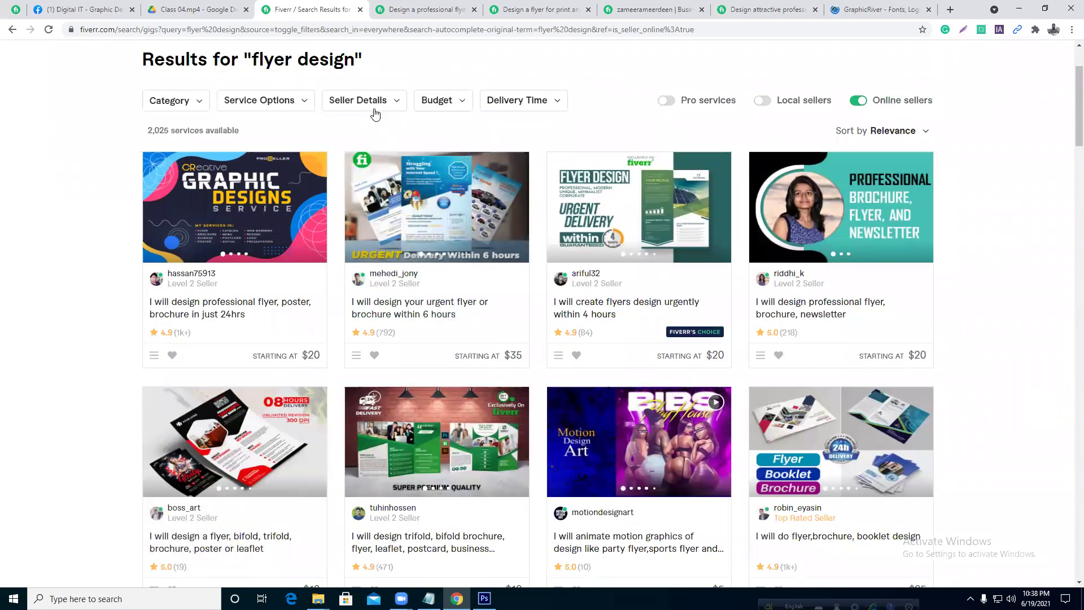
pyautogui.click(390, 101)
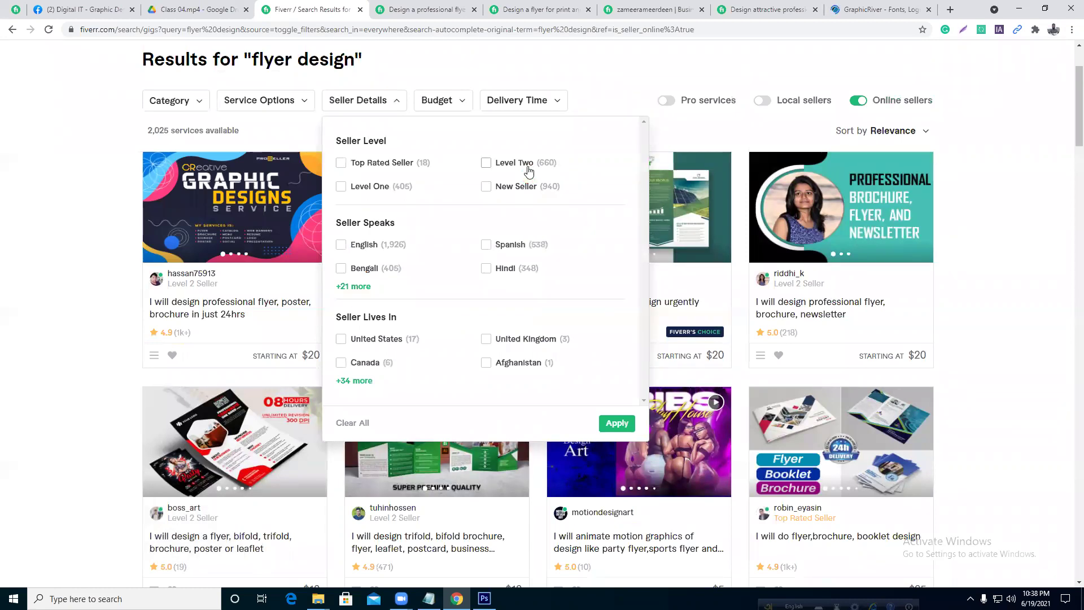
pyautogui.click(368, 234)
pyautogui.click(353, 286)
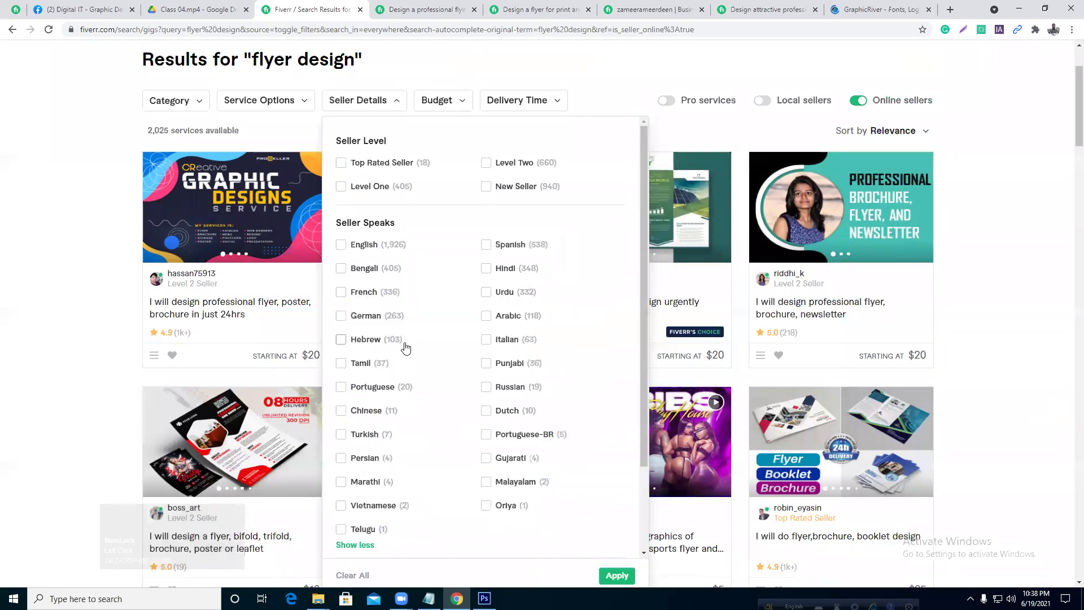
pyautogui.click(512, 322)
pyautogui.scroll(-2, 514, 320)
pyautogui.scroll(2, 514, 320)
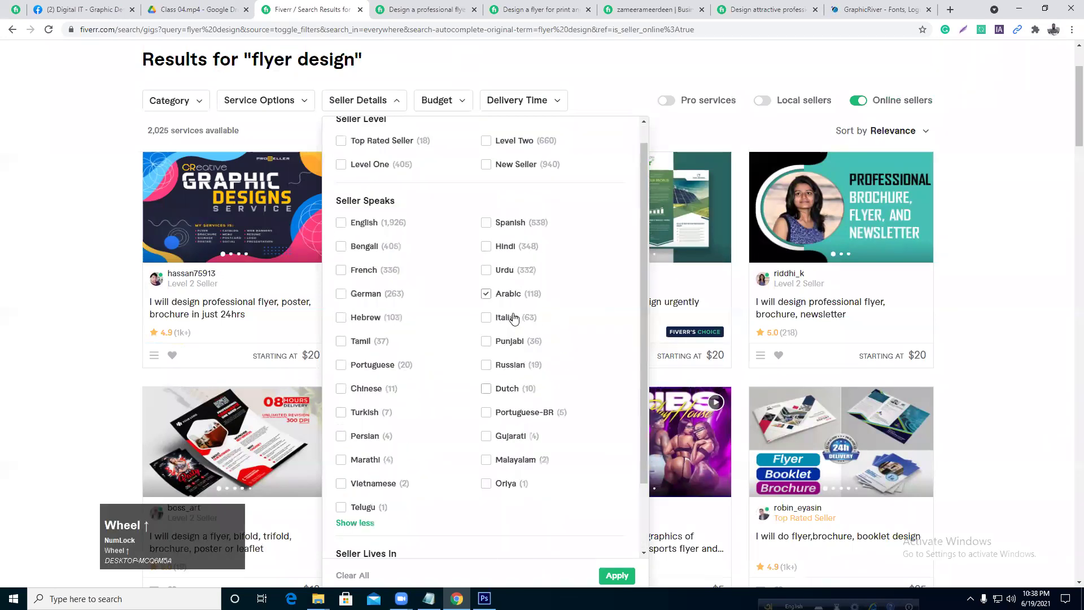
pyautogui.scroll(-2, 533, 315)
pyautogui.scroll(-3, 682, 435)
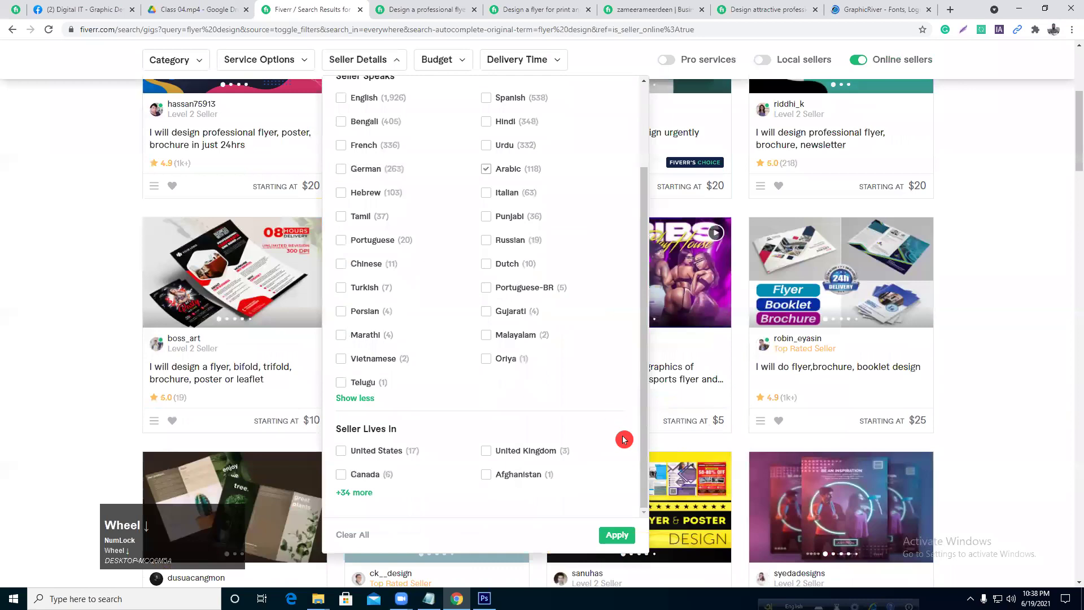
pyautogui.scroll(3, 590, 452)
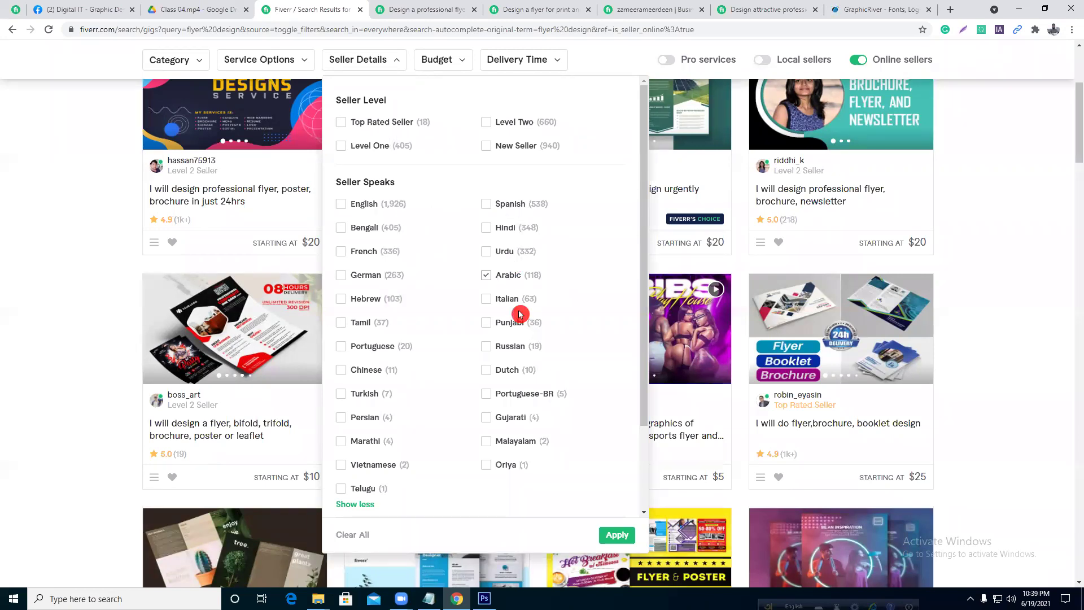
pyautogui.scroll(-2, 520, 314)
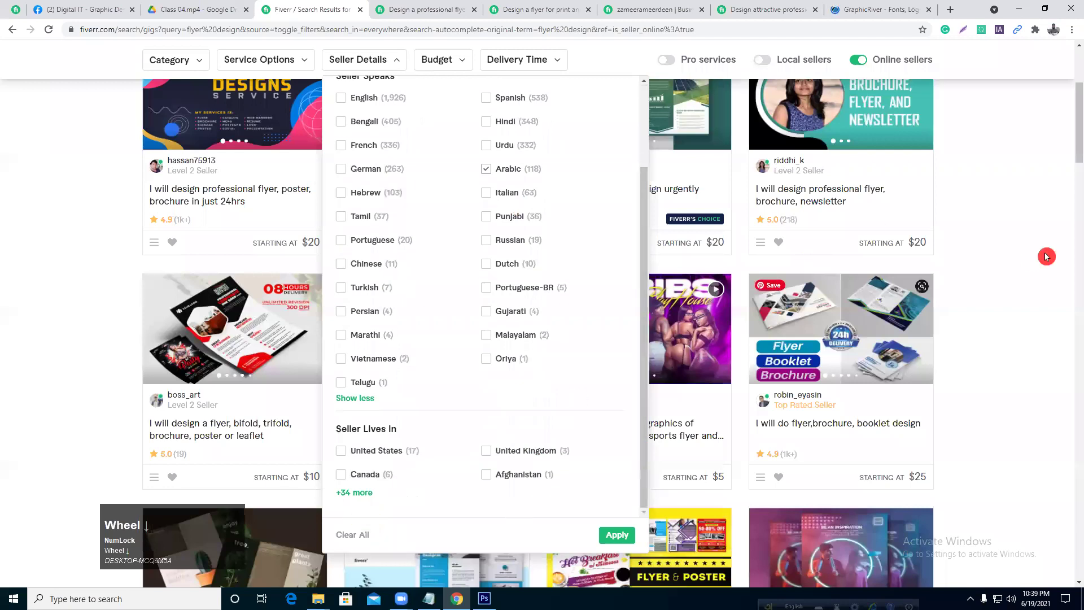
# - Untick Arabic, look over the seller levels and languages again, and close the Seller Details filter without applying it
pyautogui.click(486, 169)
pyautogui.scroll(2, 486, 172)
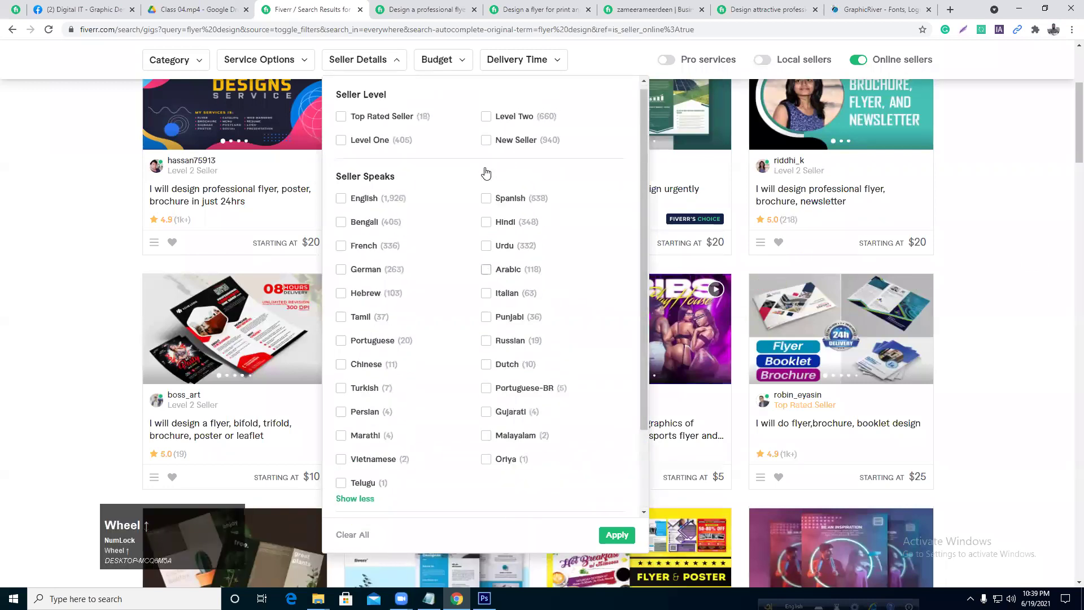
pyautogui.scroll(1, 485, 172)
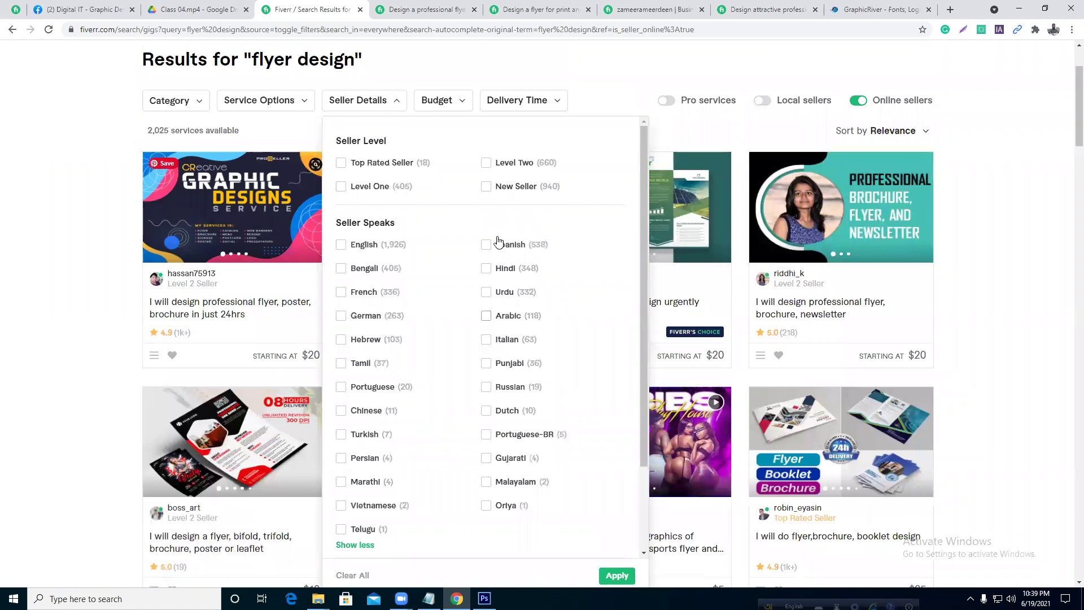
pyautogui.click(376, 308)
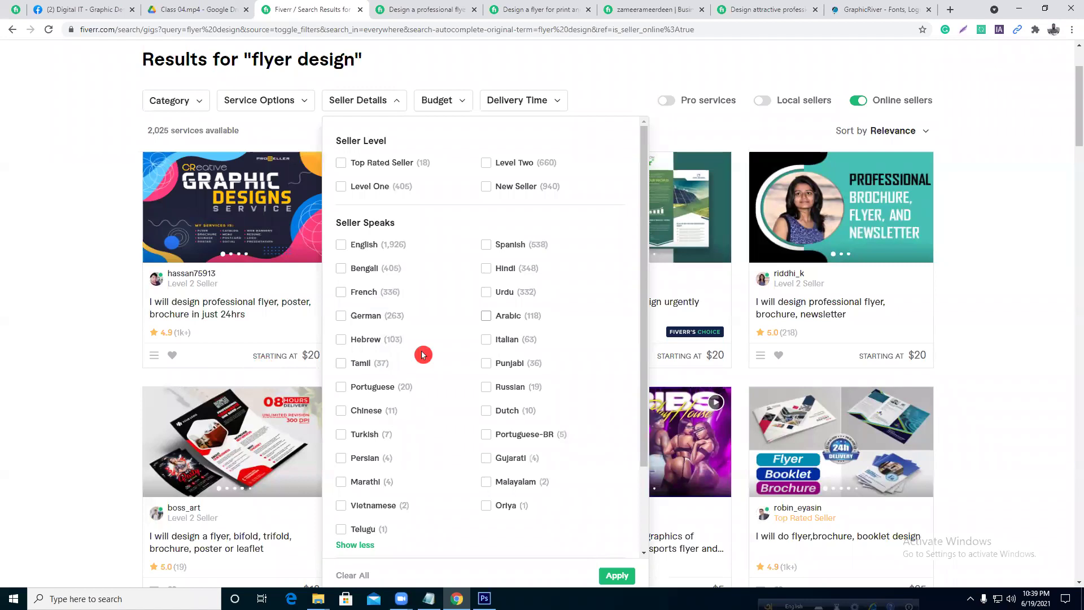
pyautogui.click(115, 220)
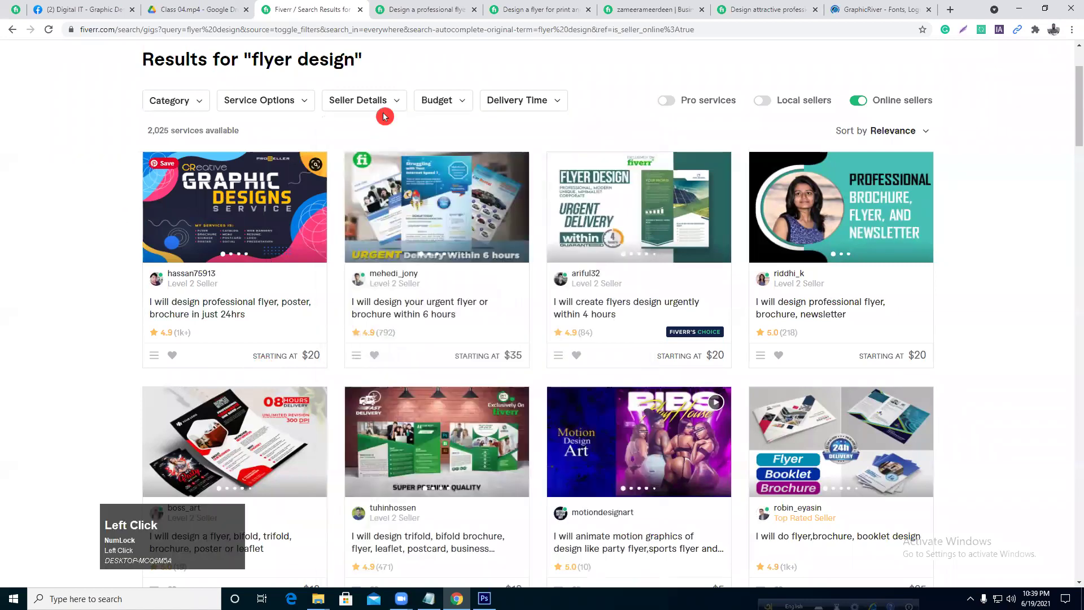
# - Review the Service Options filter and the number of services in each category for the flyer design search
pyautogui.click(301, 101)
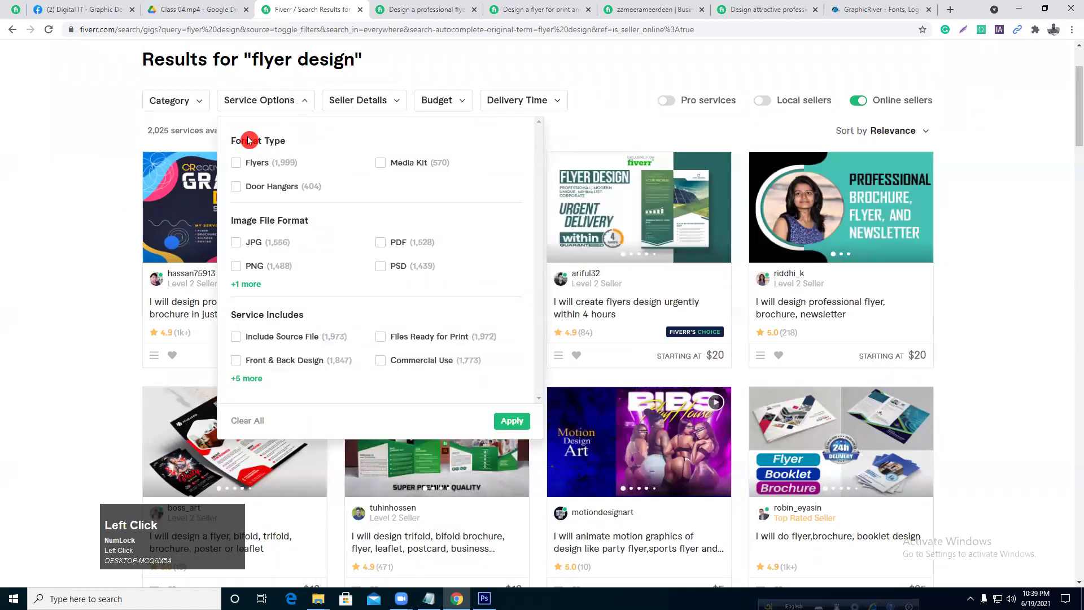
pyautogui.click(199, 103)
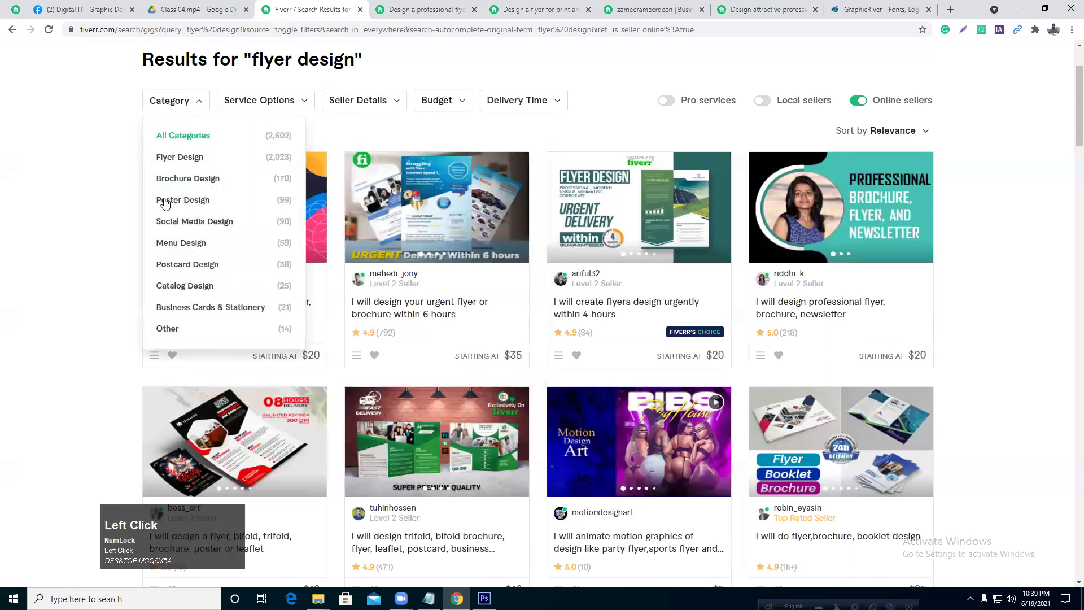
pyautogui.click(178, 137)
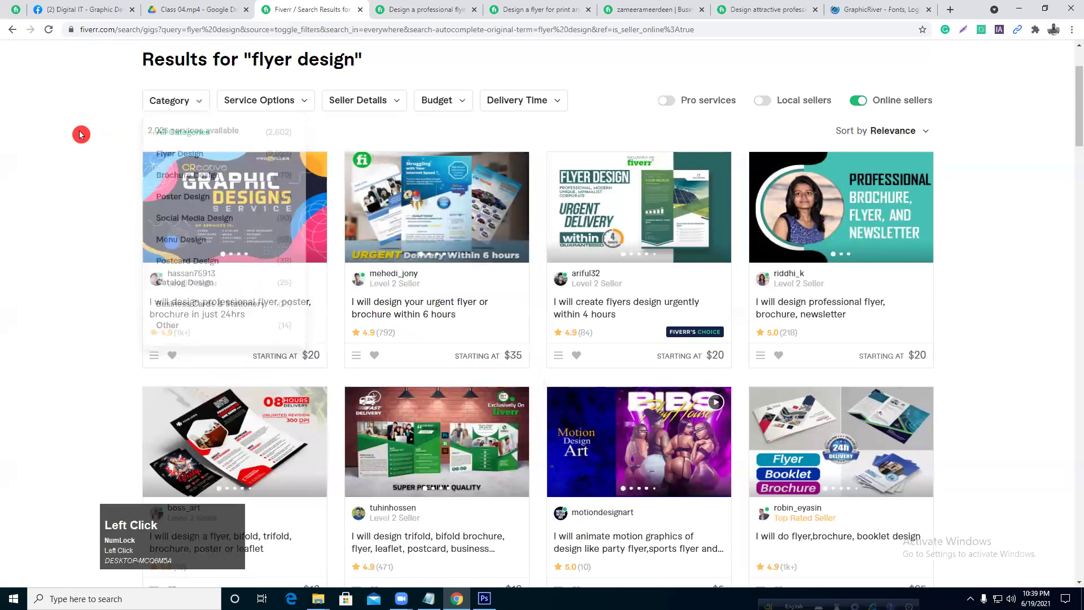
pyautogui.click(192, 102)
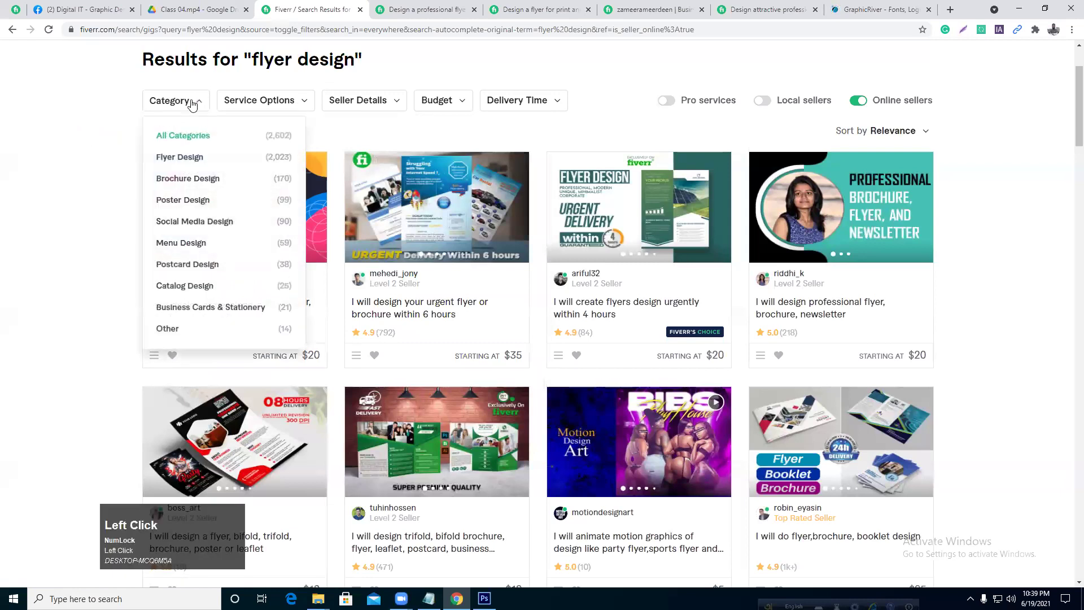
pyautogui.click(243, 246)
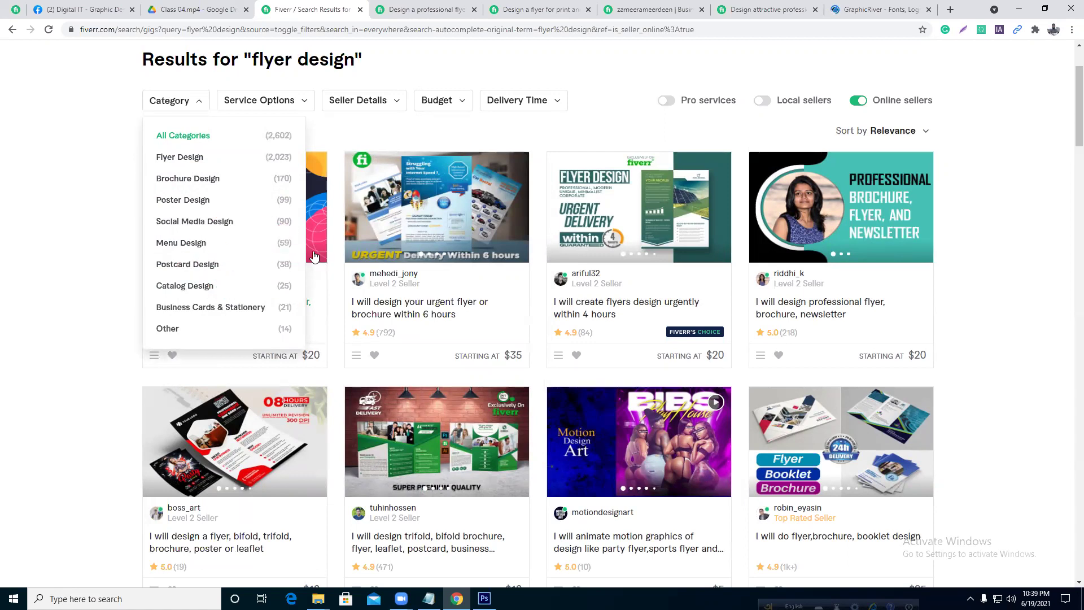
pyautogui.click(79, 200)
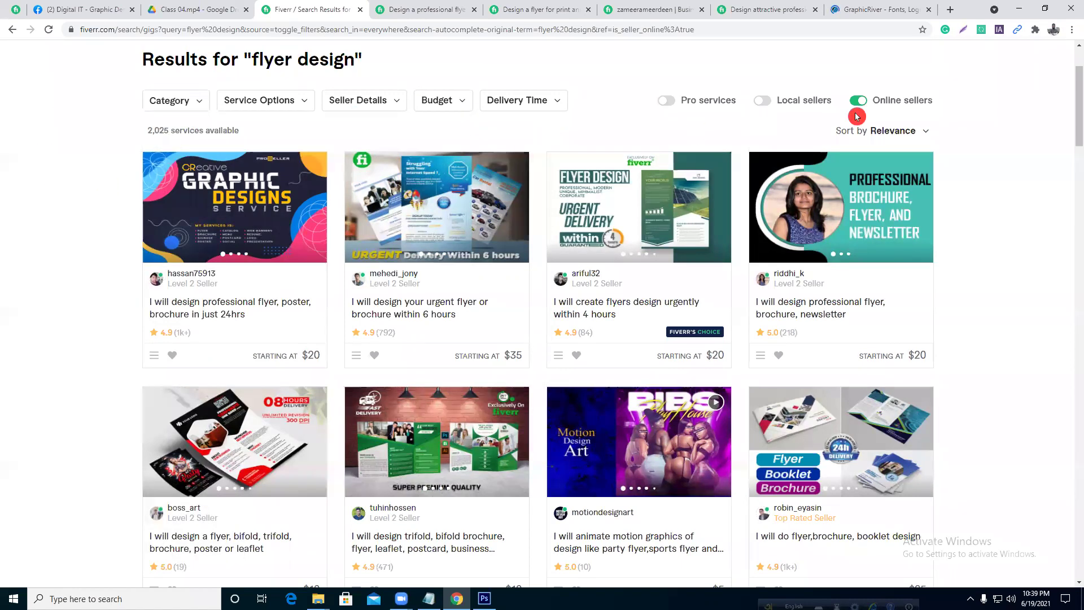
# - Look at the Delivery Time and Budget filter options without applying either
pyautogui.click(558, 103)
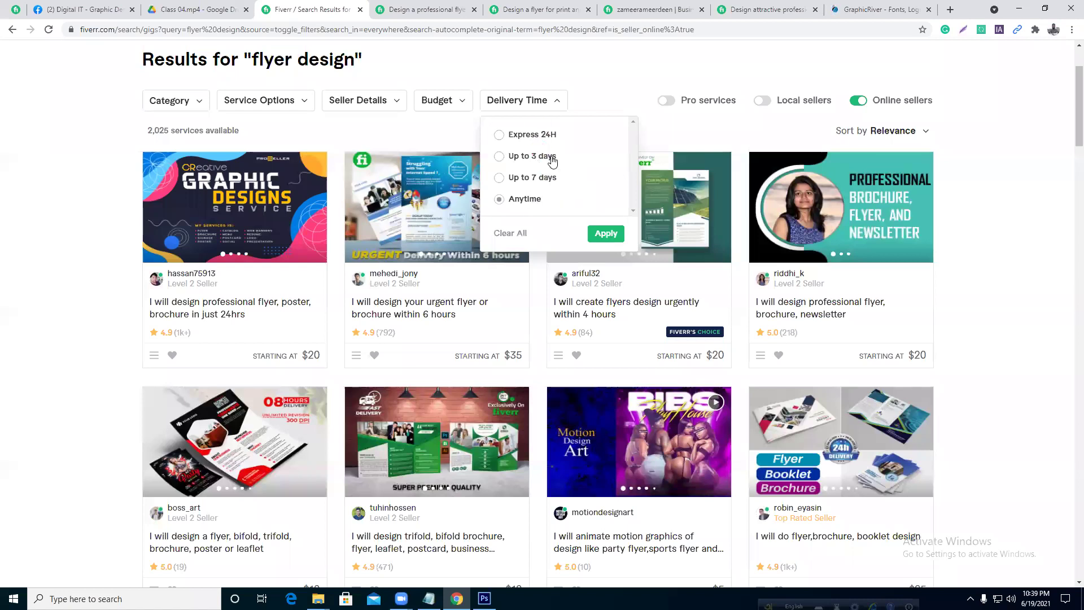
pyautogui.click(461, 104)
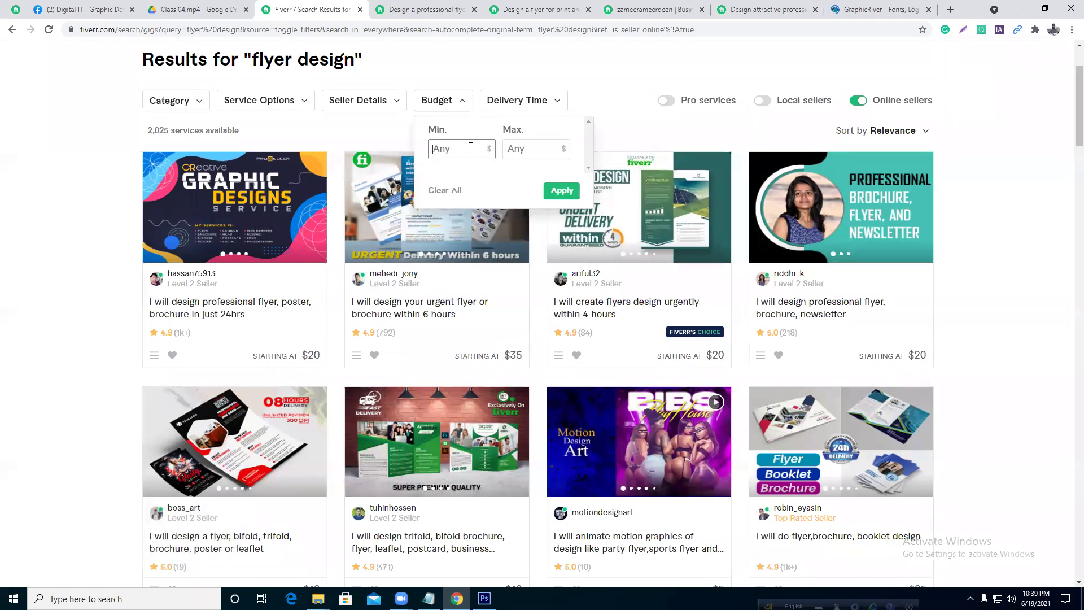
pyautogui.click(478, 66)
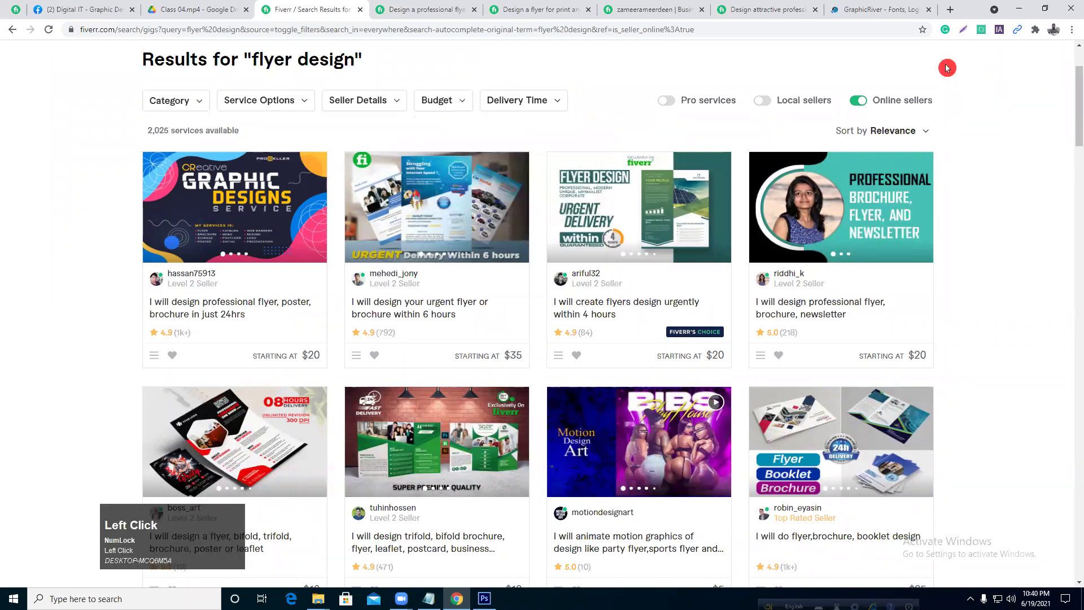
# - Set the GraphicRiver page to reload automatically every 15 seconds with Tab Auto Refresh, and close its browser tab
pyautogui.click(880, 10)
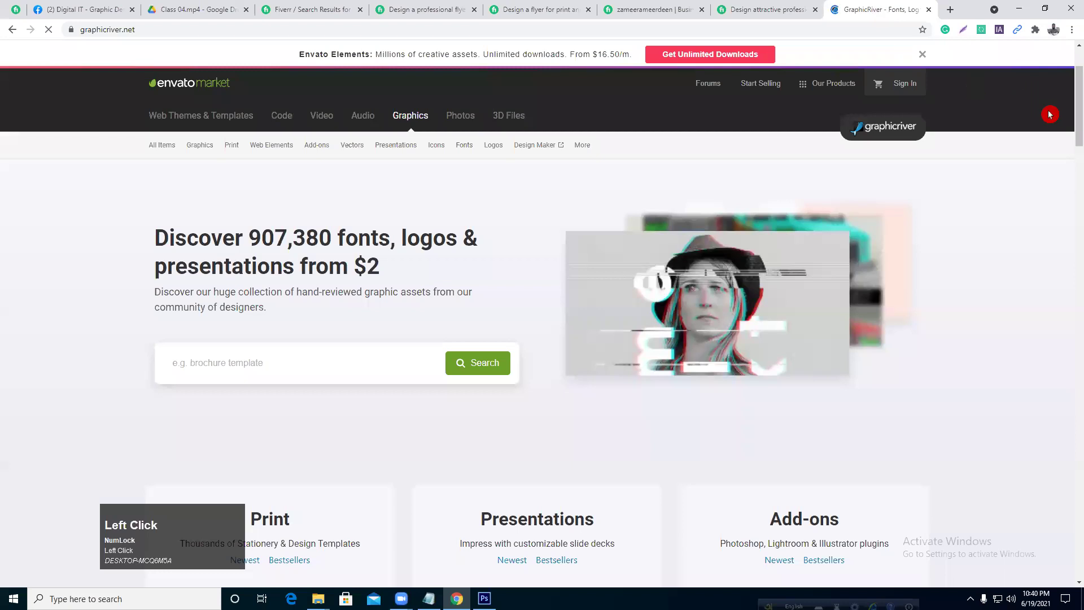
pyautogui.click(987, 35)
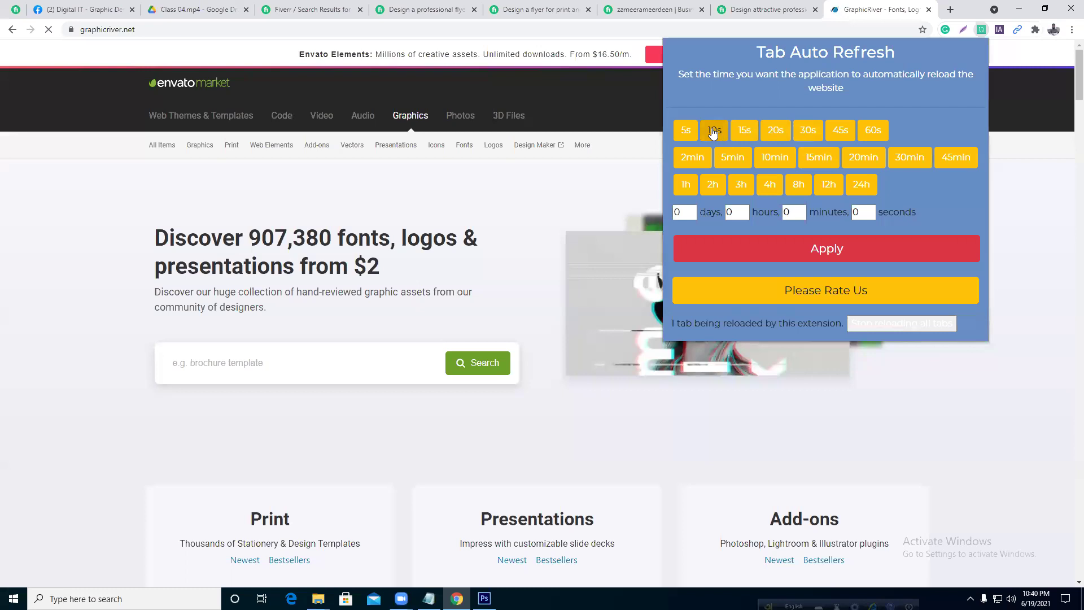
pyautogui.click(744, 134)
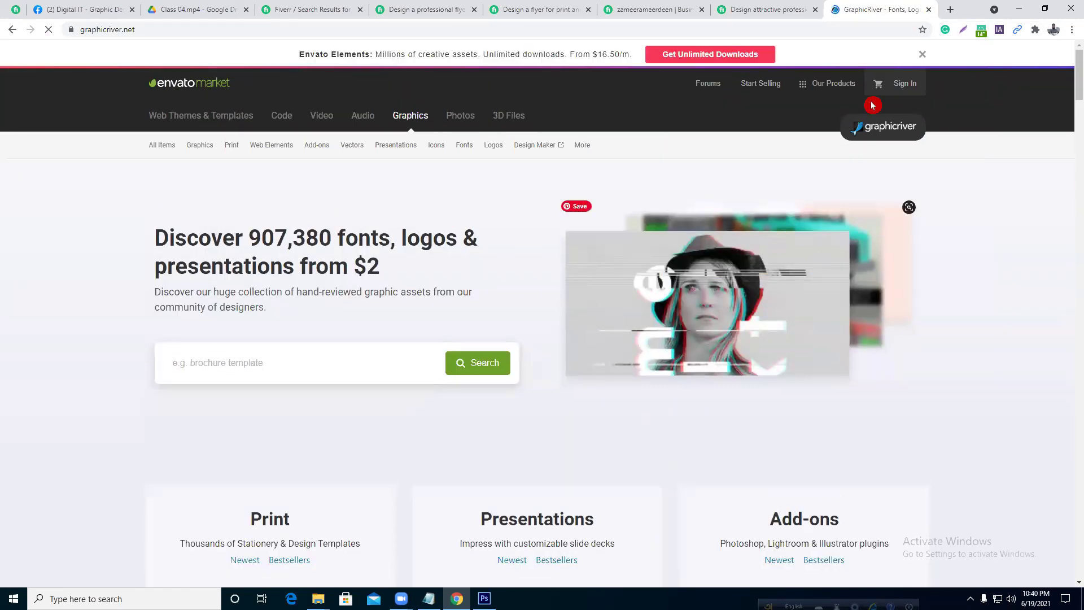
pyautogui.click(929, 10)
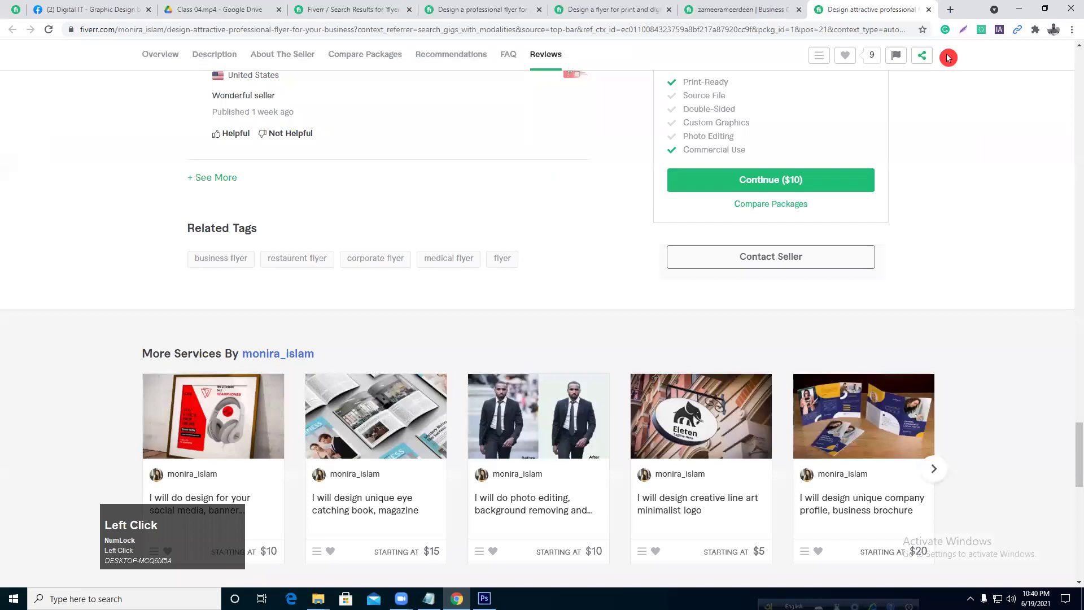
# - Return to the online-seller flyer design results and browse the gigs' thumbnails, ratings and starting prices further down the page
pyautogui.scroll(1, 539, 293)
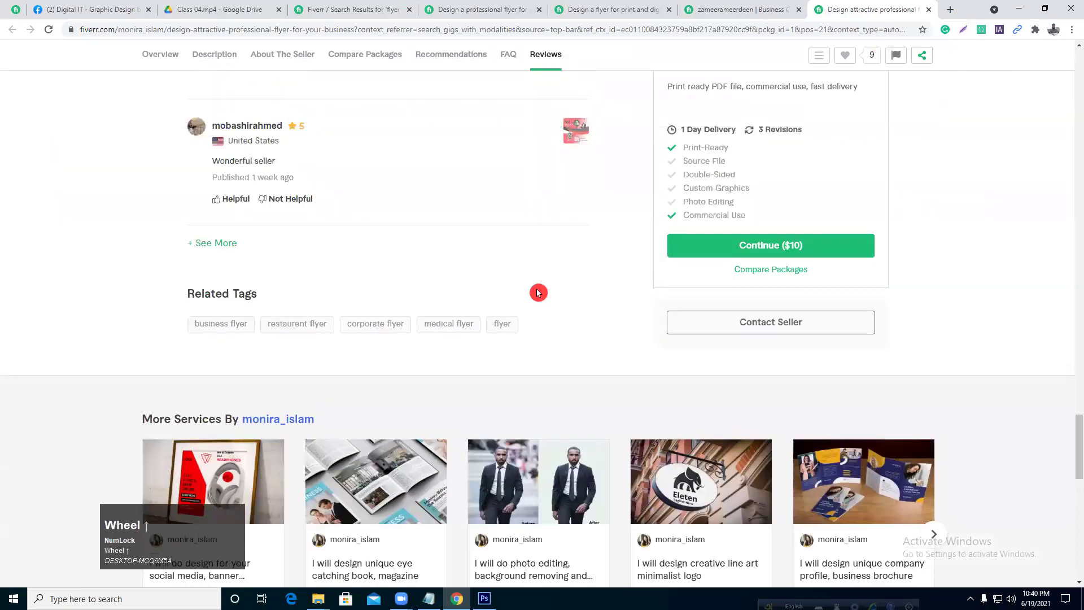
pyautogui.scroll(4, 539, 293)
pyautogui.click(363, 10)
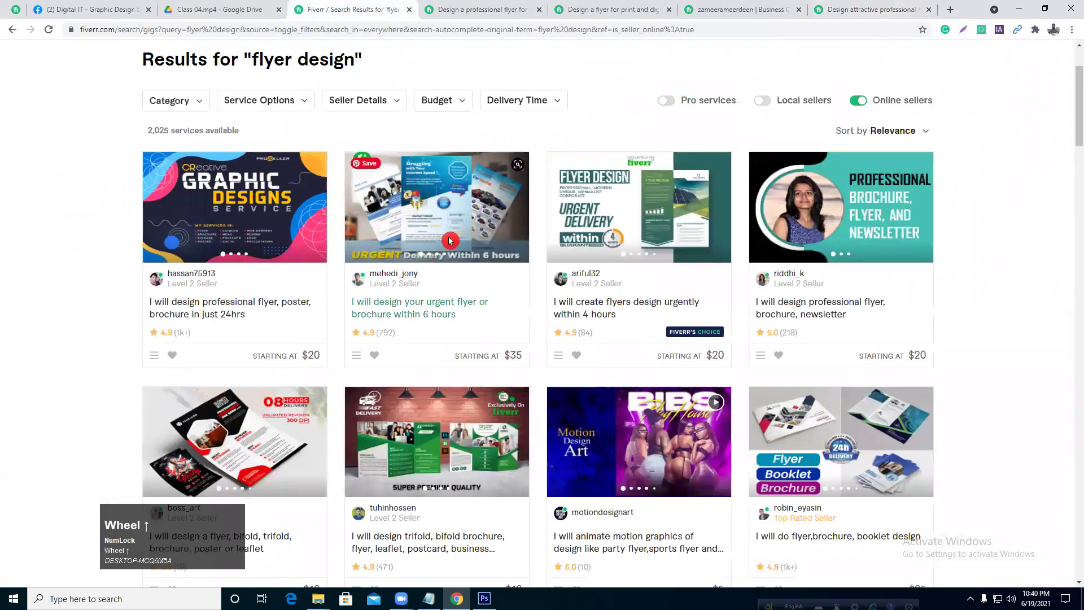
pyautogui.scroll(2, 450, 240)
pyautogui.scroll(-1, 904, 164)
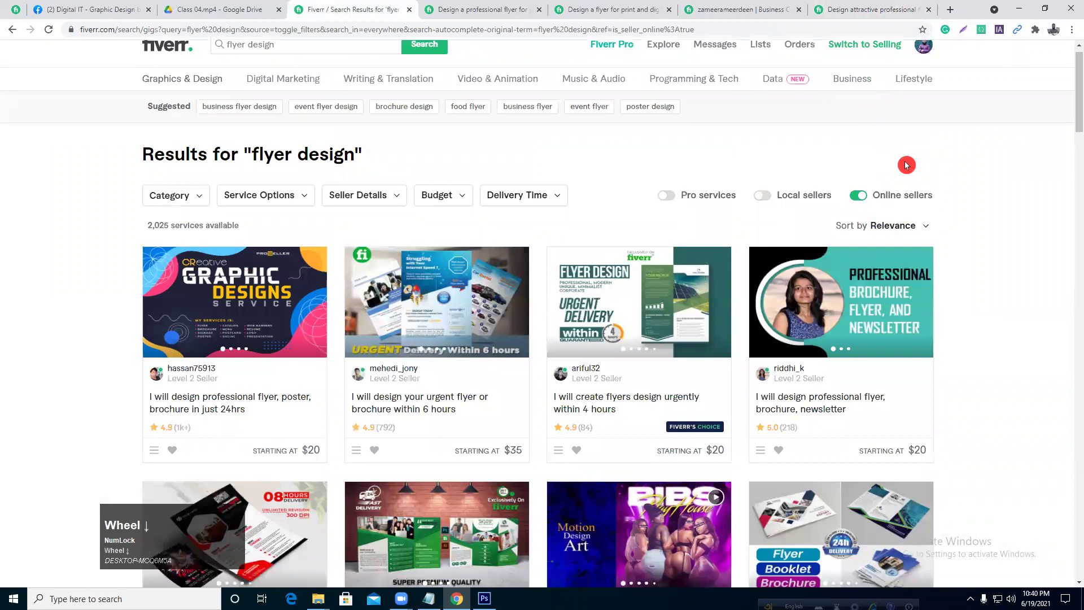
pyautogui.scroll(-1, 905, 164)
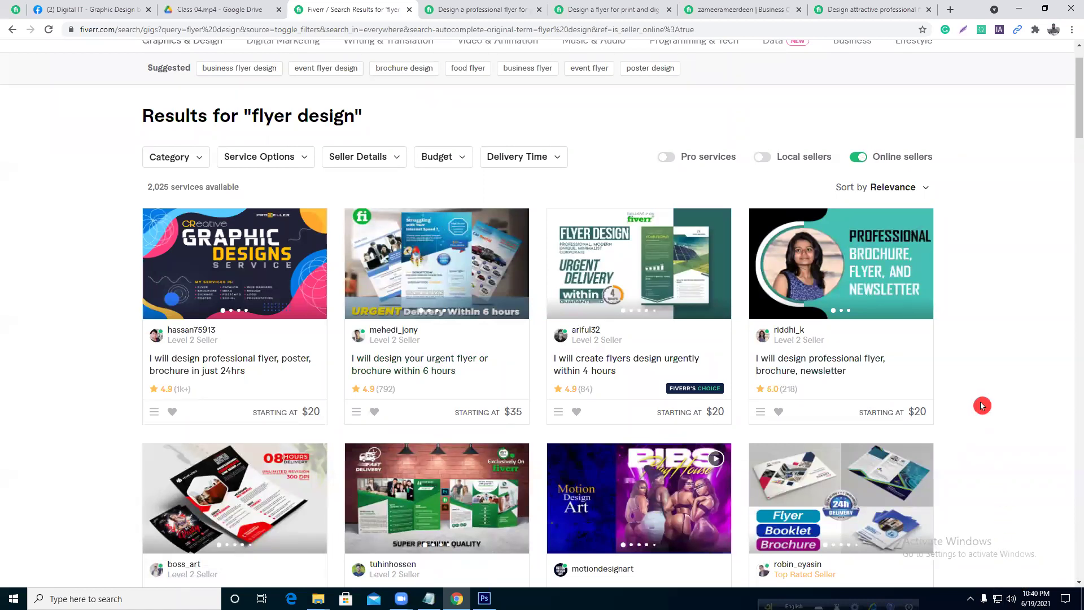
pyautogui.scroll(-13, 982, 404)
pyautogui.scroll(-4, 982, 405)
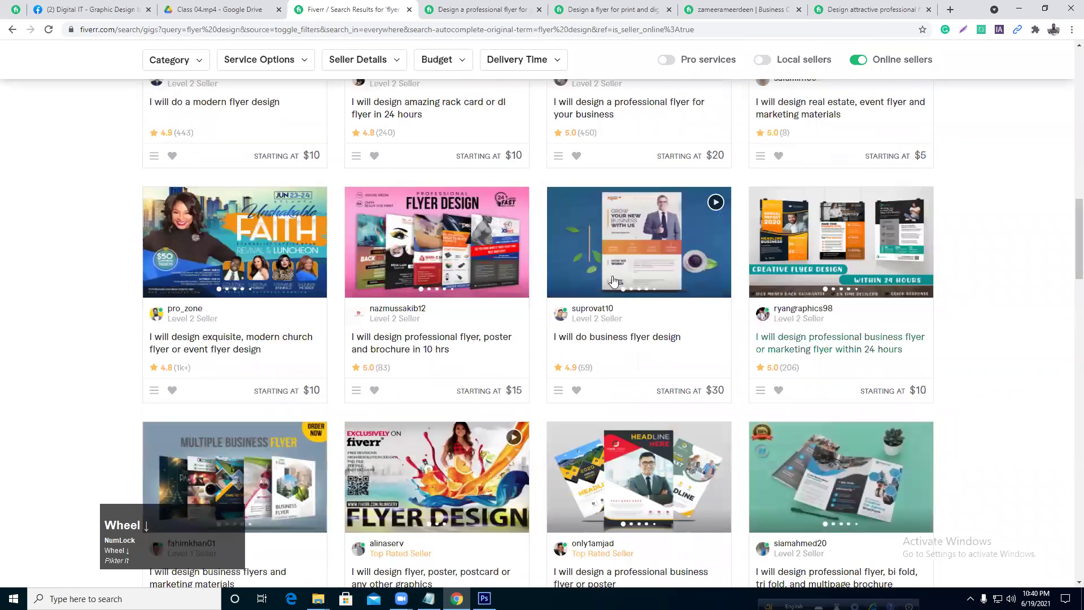
# - Examine the flyer design search results from the beginning of the list, comparing the gig thumbnails, titles, ratings and starting prices
pyautogui.moveTo(1075, 298); pyautogui.dragTo(1058, 106)
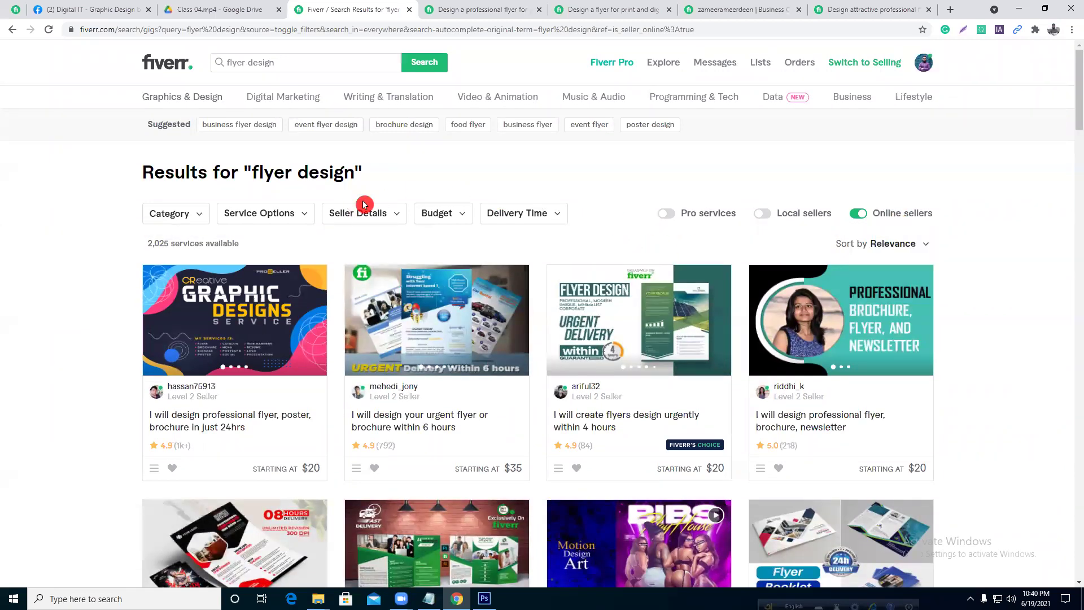
pyautogui.moveTo(355, 174); pyautogui.dragTo(259, 173)
pyautogui.click(261, 171)
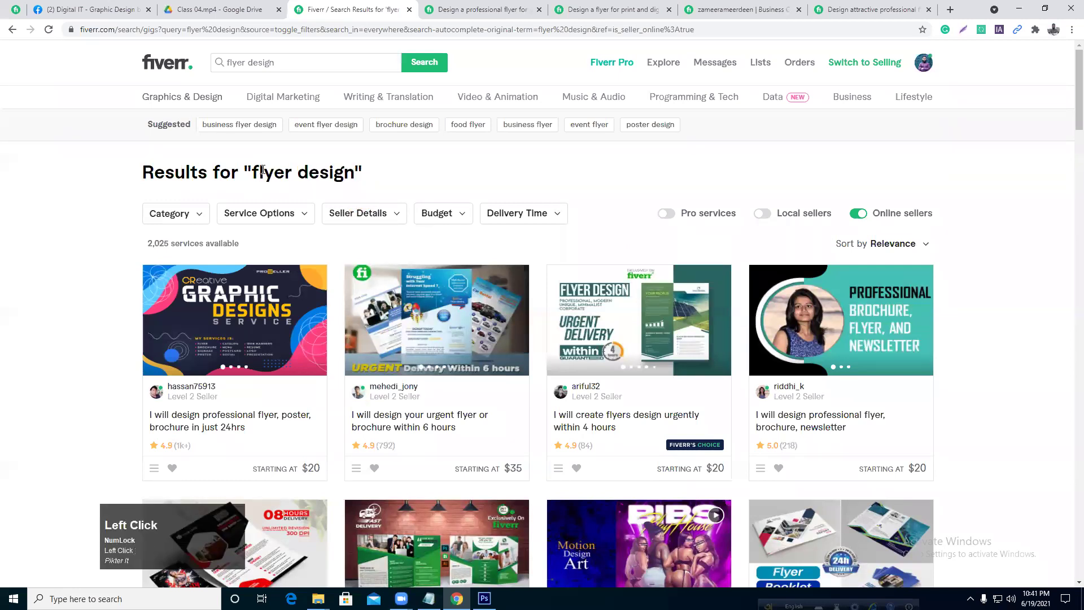
pyautogui.click(484, 599)
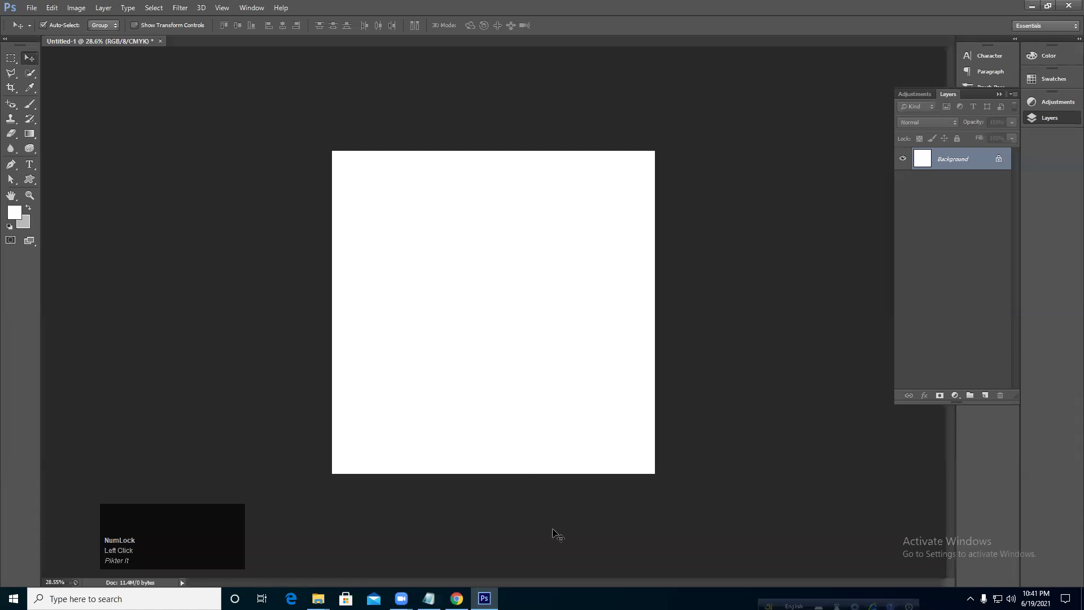
pyautogui.click(457, 599)
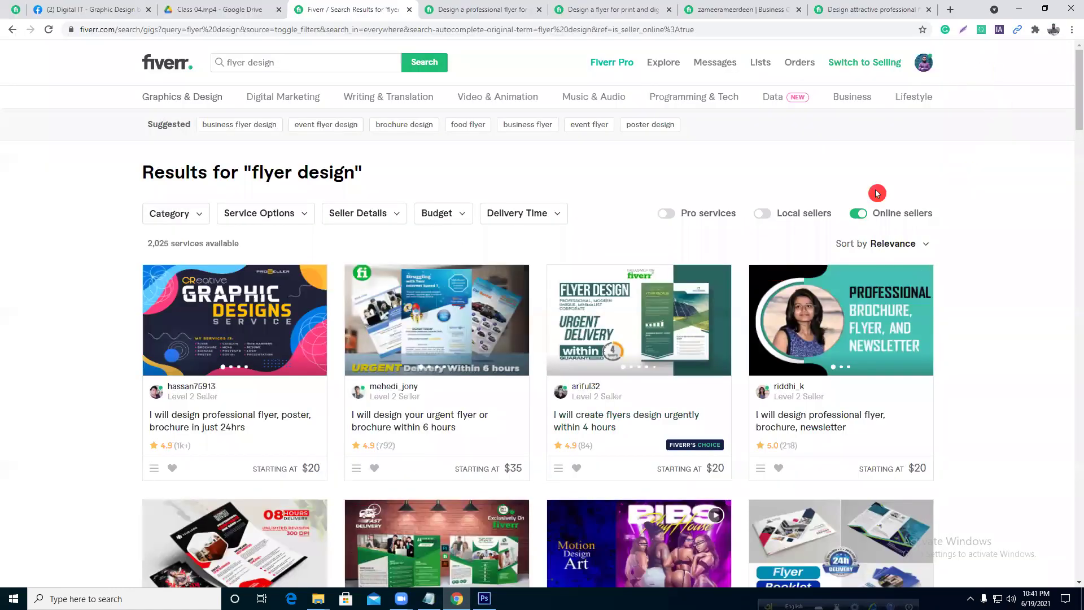
pyautogui.scroll(-2, 1017, 236)
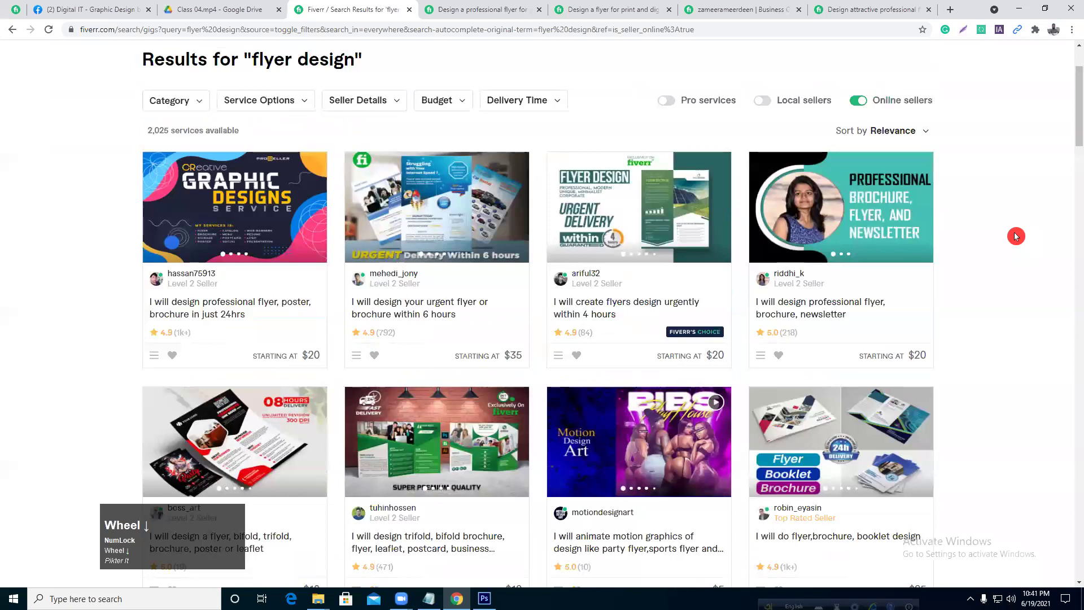
pyautogui.scroll(-14, 1015, 238)
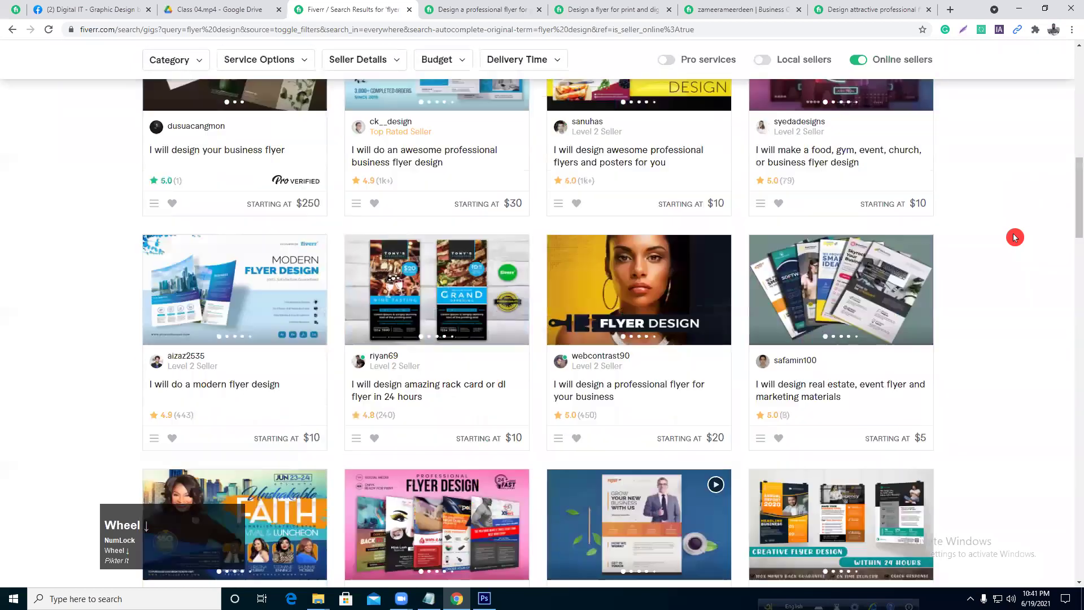
pyautogui.scroll(-3, 1015, 238)
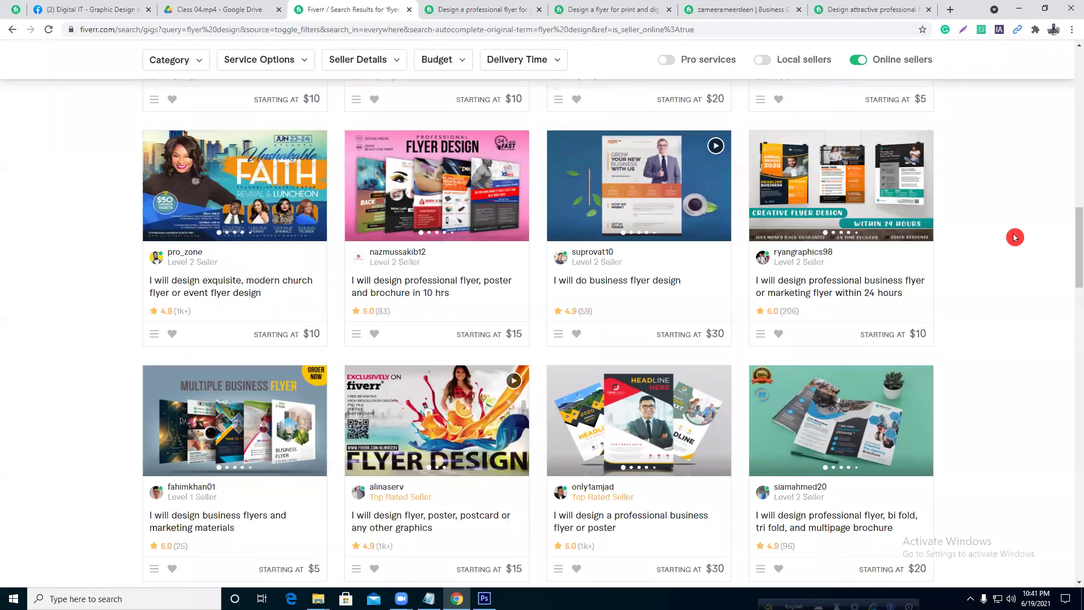
pyautogui.click(982, 30)
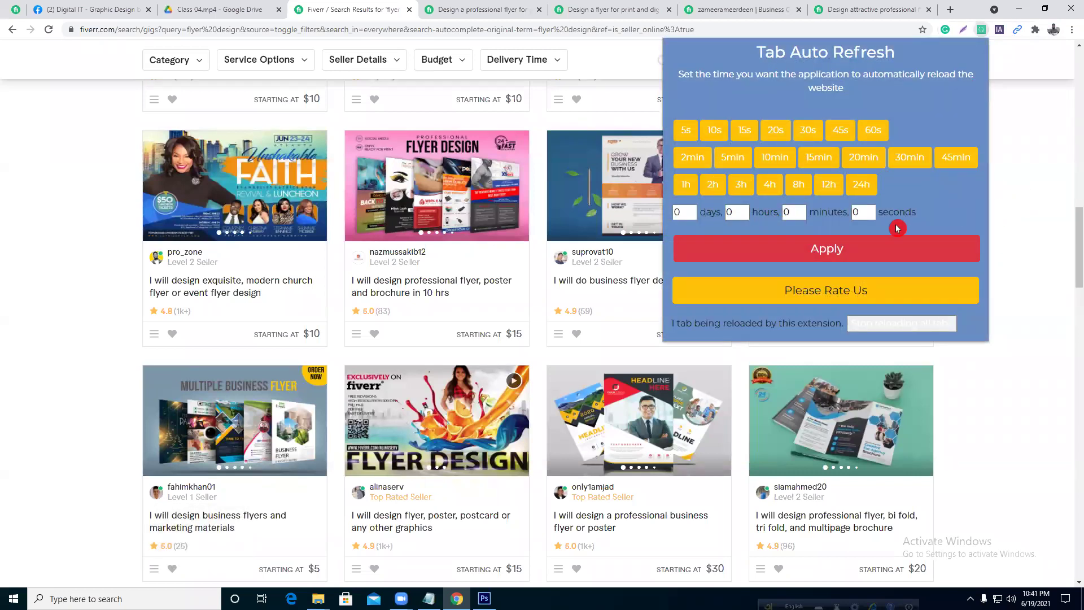
pyautogui.click(689, 213)
pyautogui.click(741, 213)
pyautogui.click(802, 211)
pyautogui.click(857, 212)
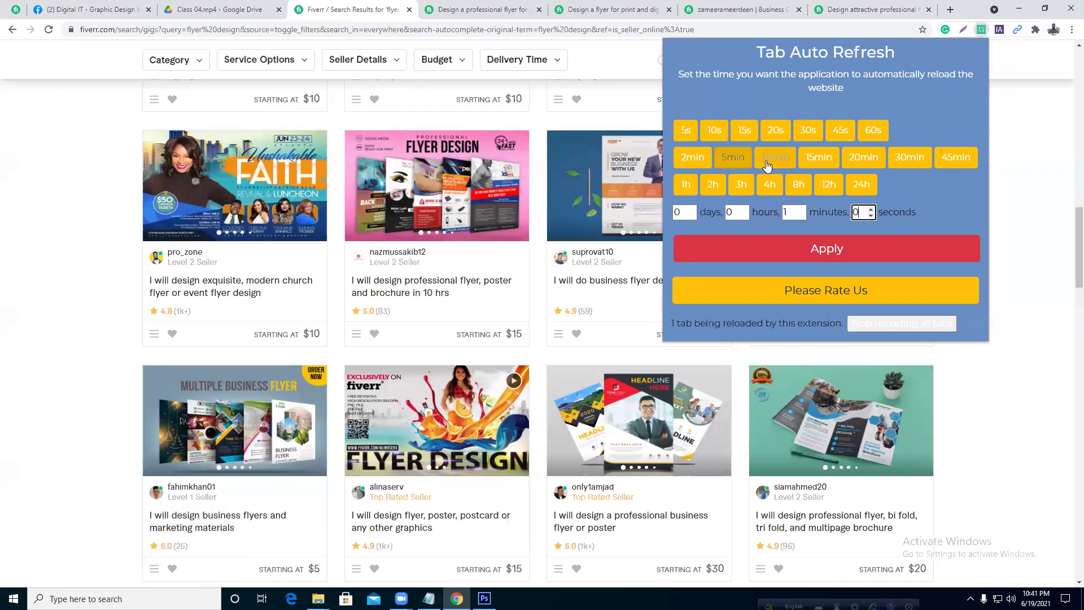
pyautogui.click(1044, 194)
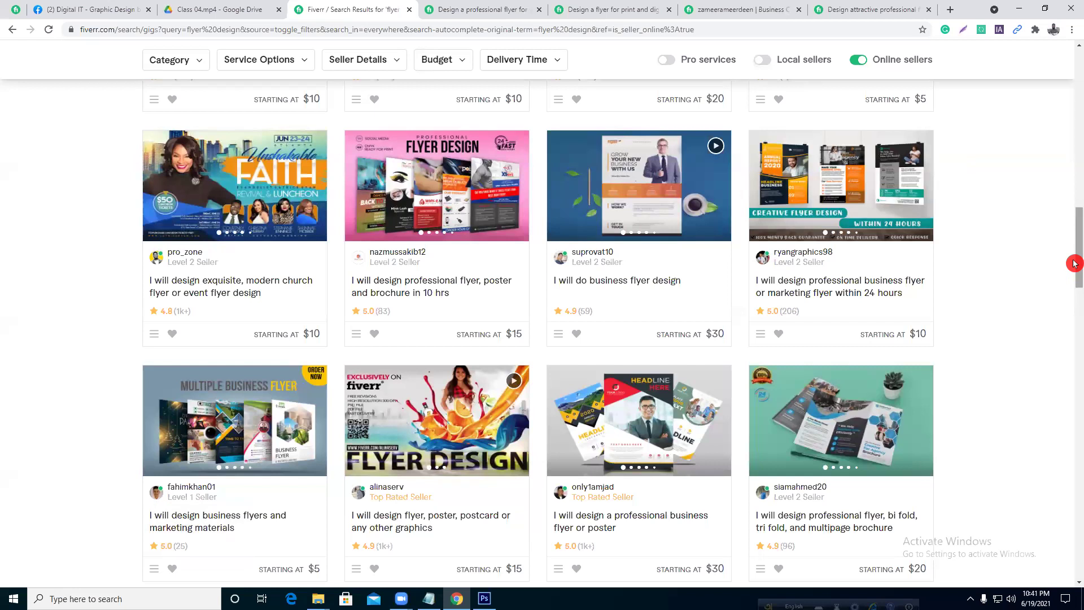
pyautogui.moveTo(1075, 261); pyautogui.dragTo(1075, 284)
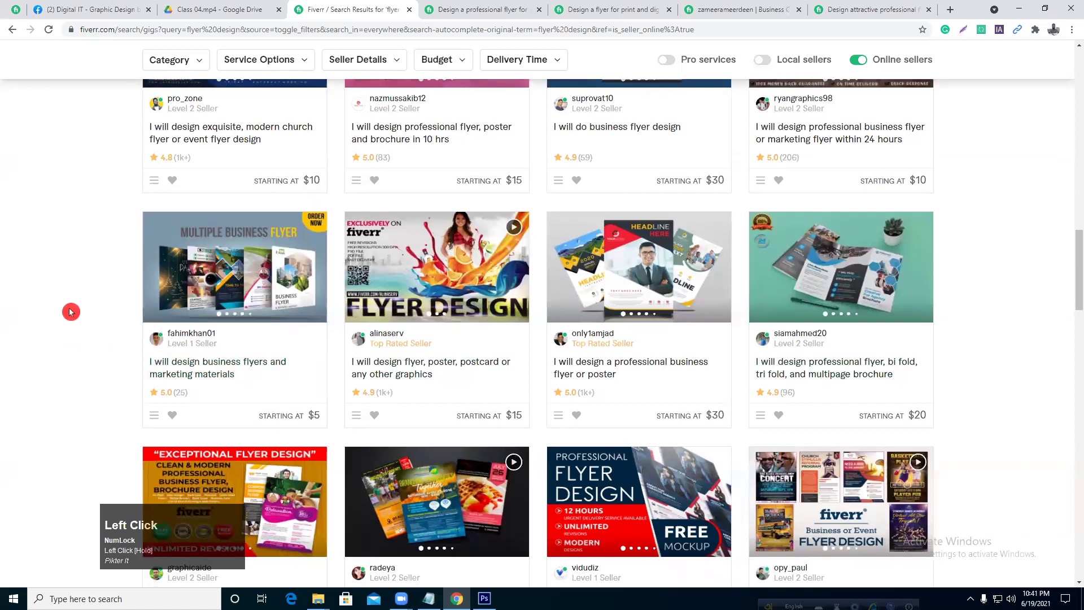
pyautogui.scroll(-1, 110, 313)
pyautogui.scroll(3, 111, 313)
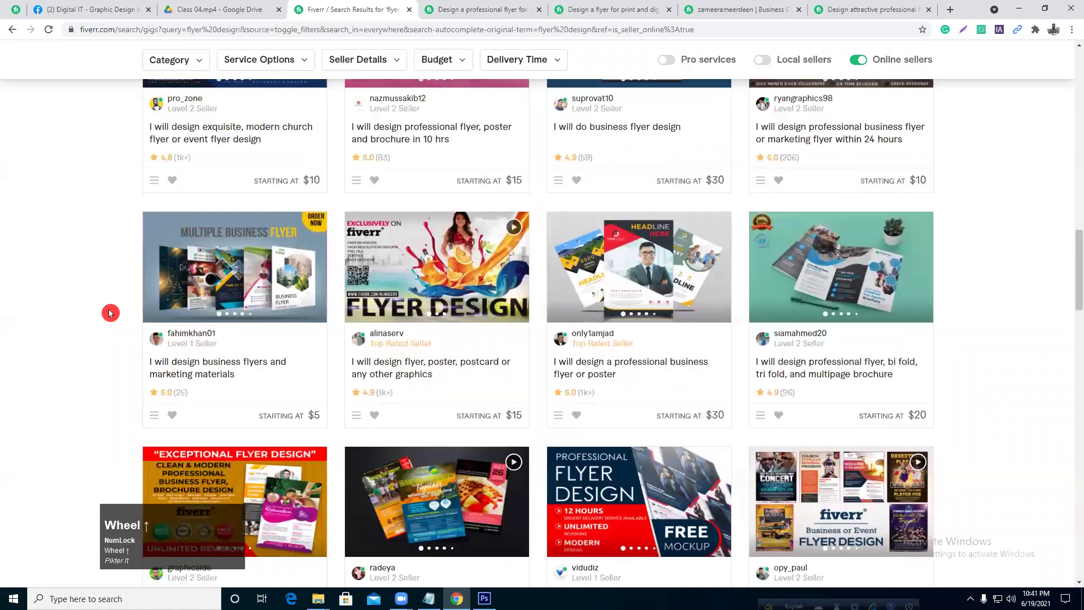
pyautogui.scroll(-2, 74, 333)
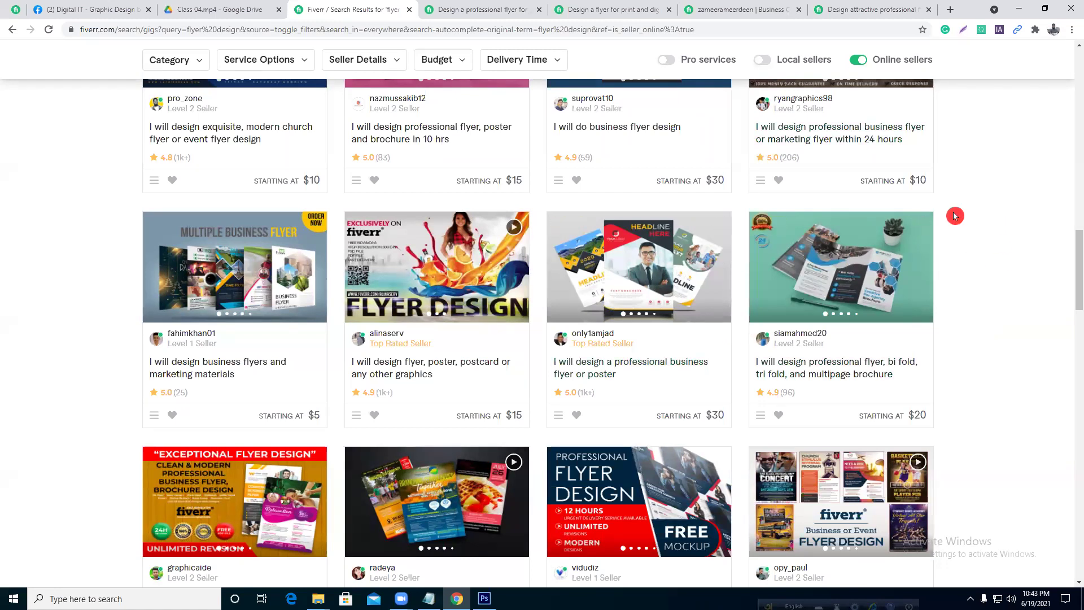
# - Search Google for "gig image size" in a new tab, read the recommended dimensions, and close the tab
pyautogui.click(952, 10)
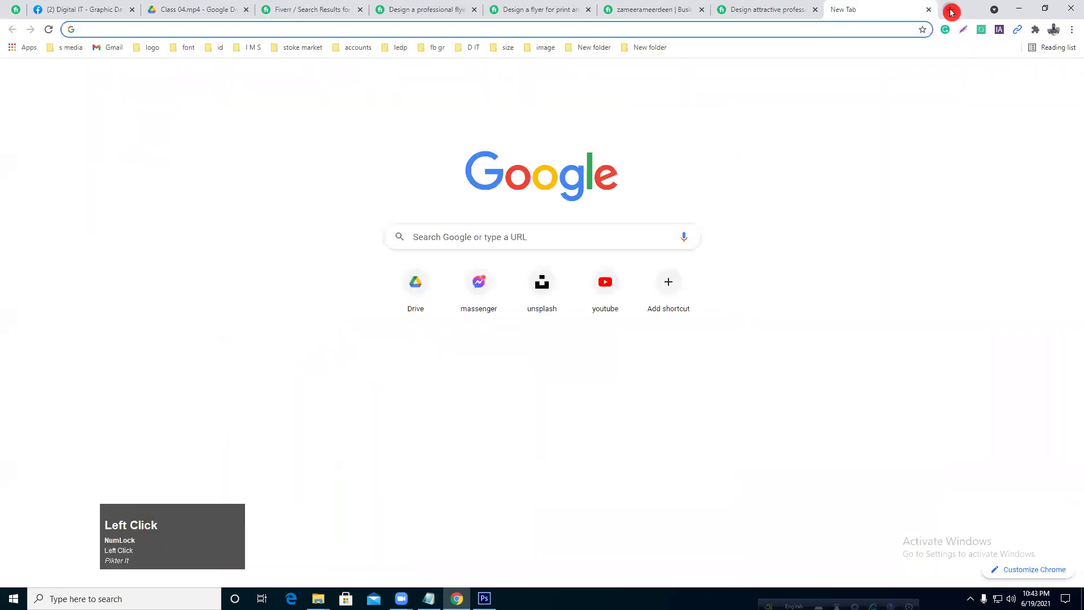
pyautogui.write('gig ima')
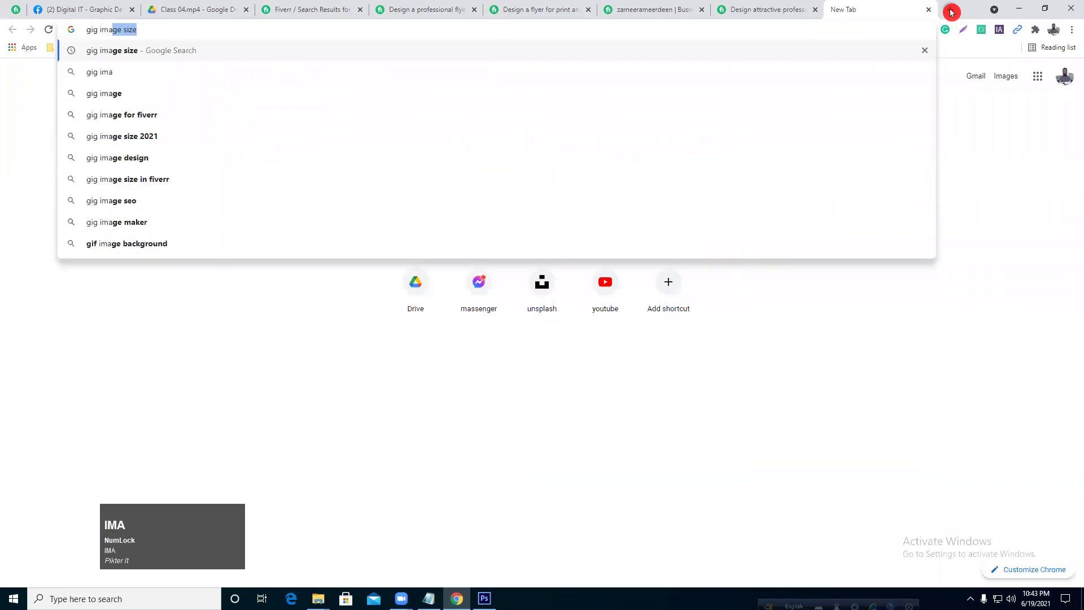
pyautogui.press('Return')
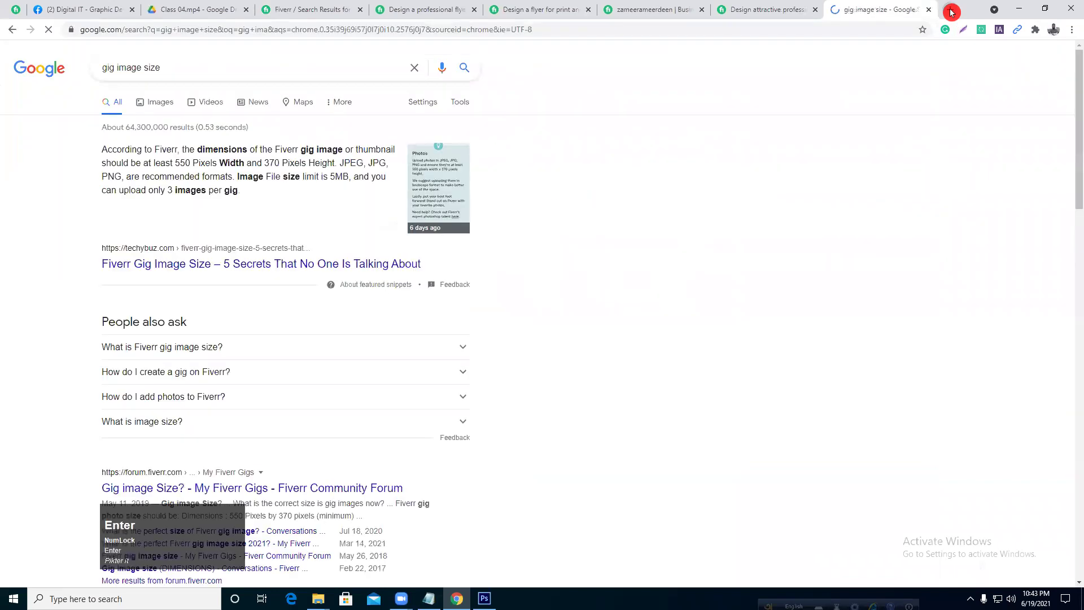
pyautogui.moveTo(170, 162); pyautogui.dragTo(276, 162)
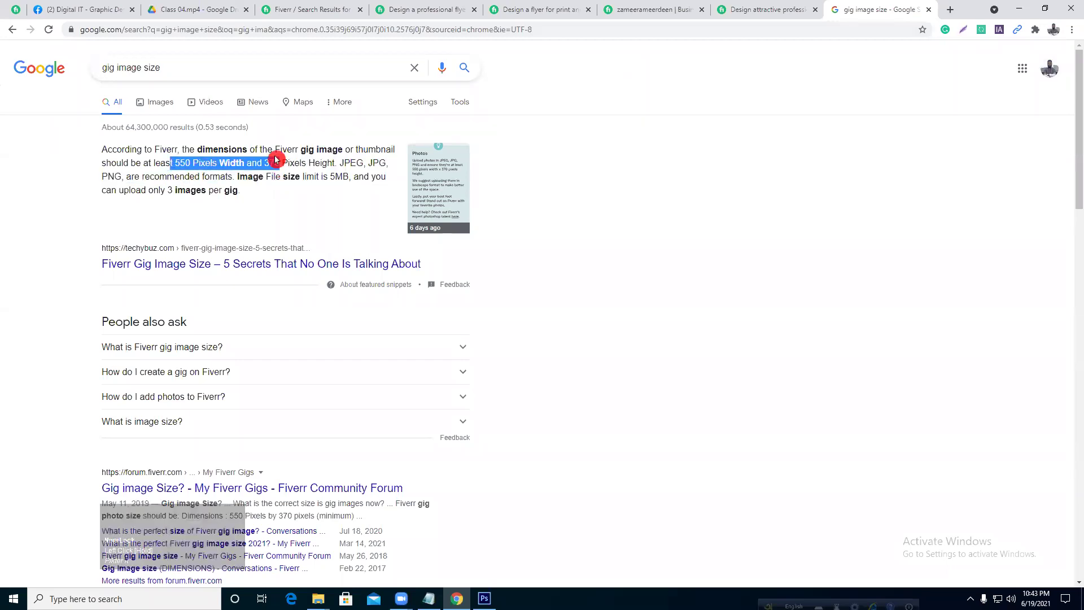
pyautogui.click(277, 162)
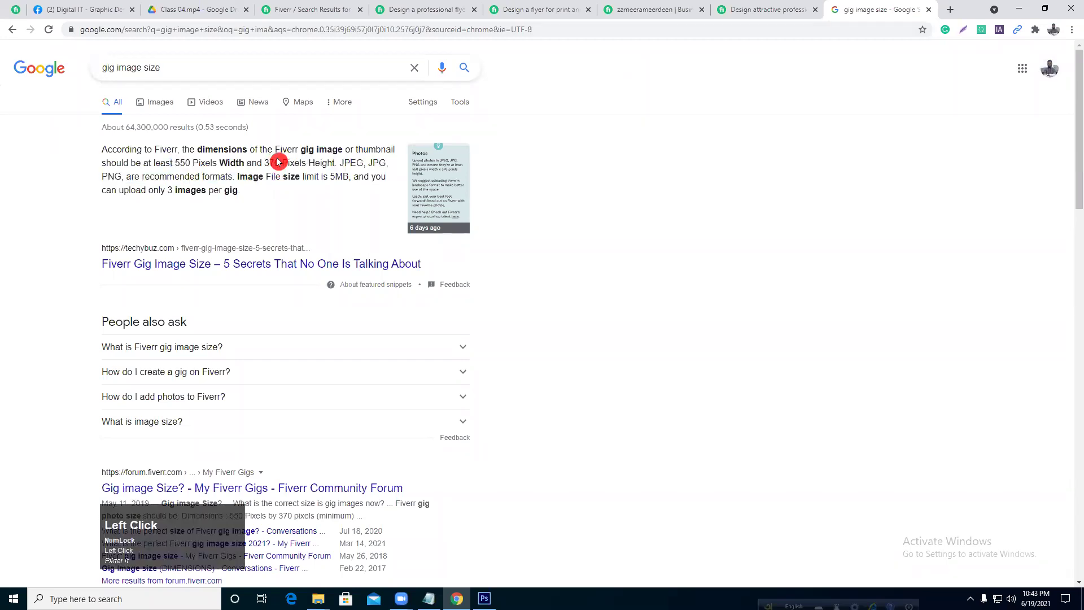
pyautogui.click(933, 10)
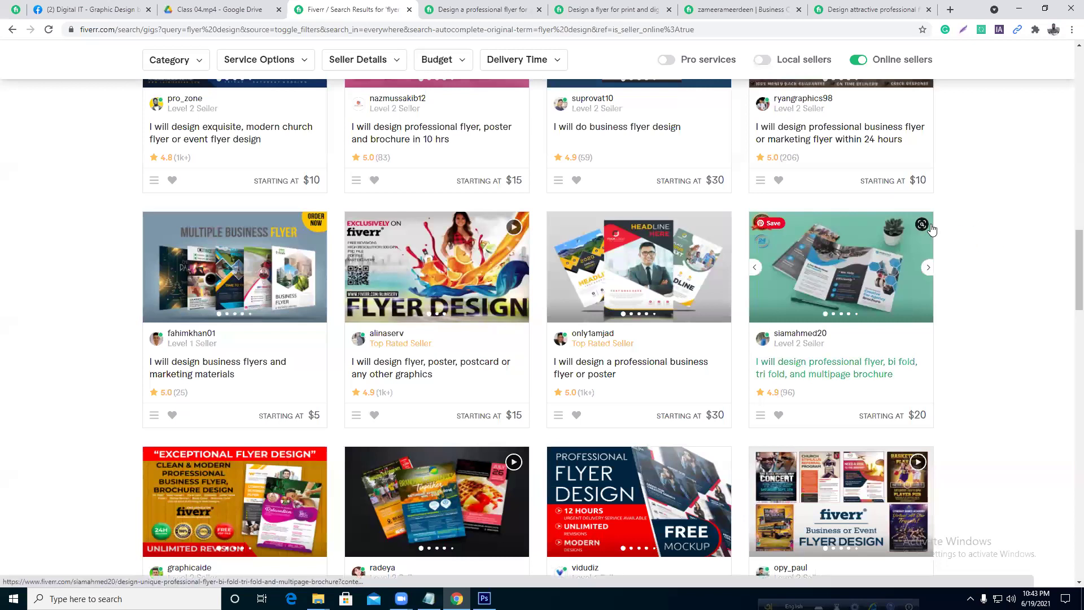
pyautogui.click(993, 218)
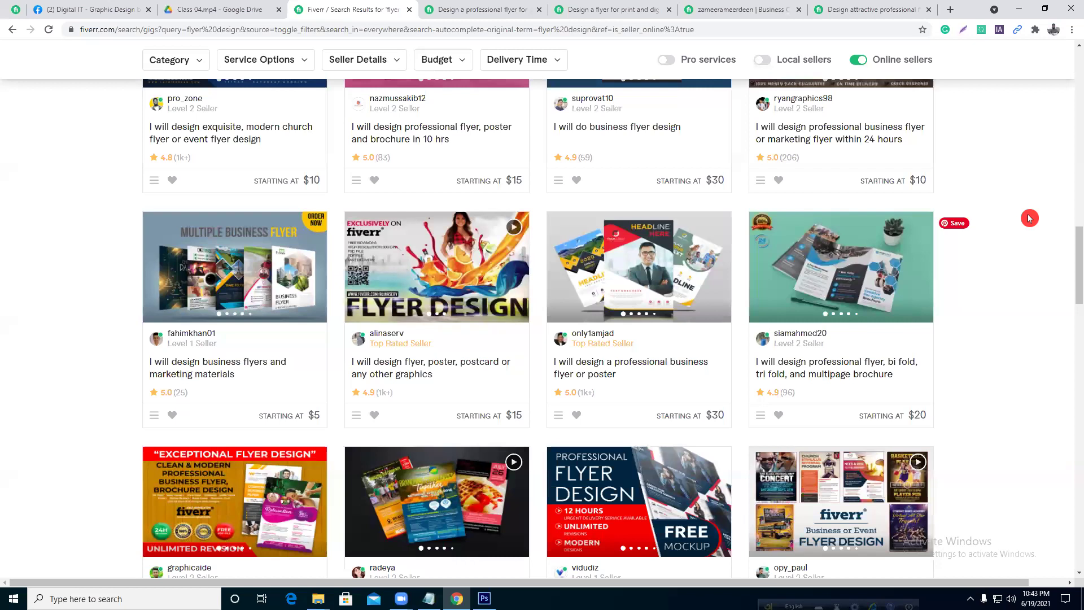
pyautogui.click(529, 537)
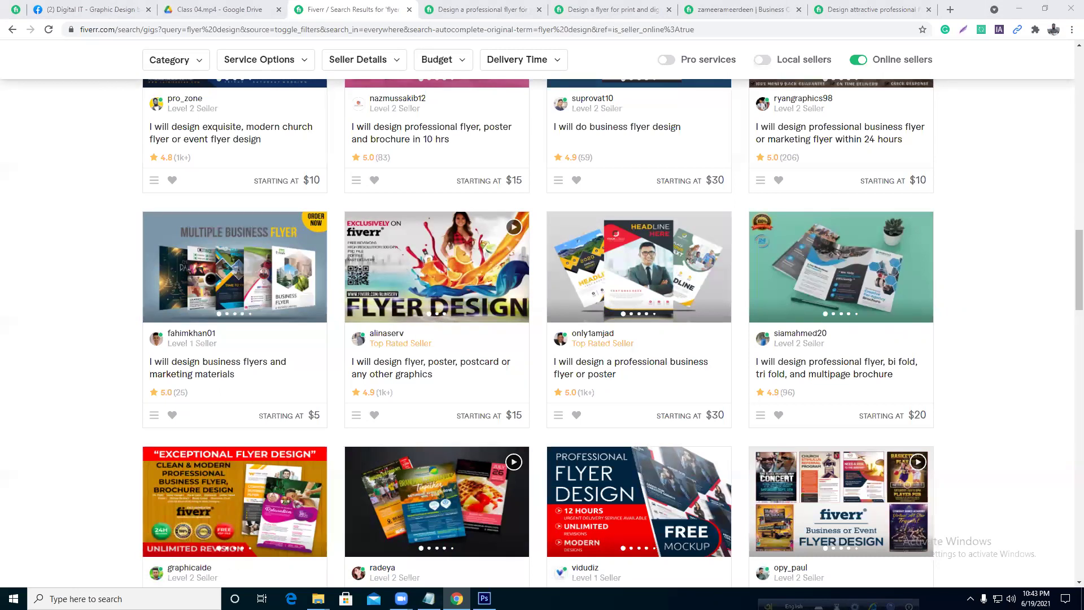
pyautogui.press('x')
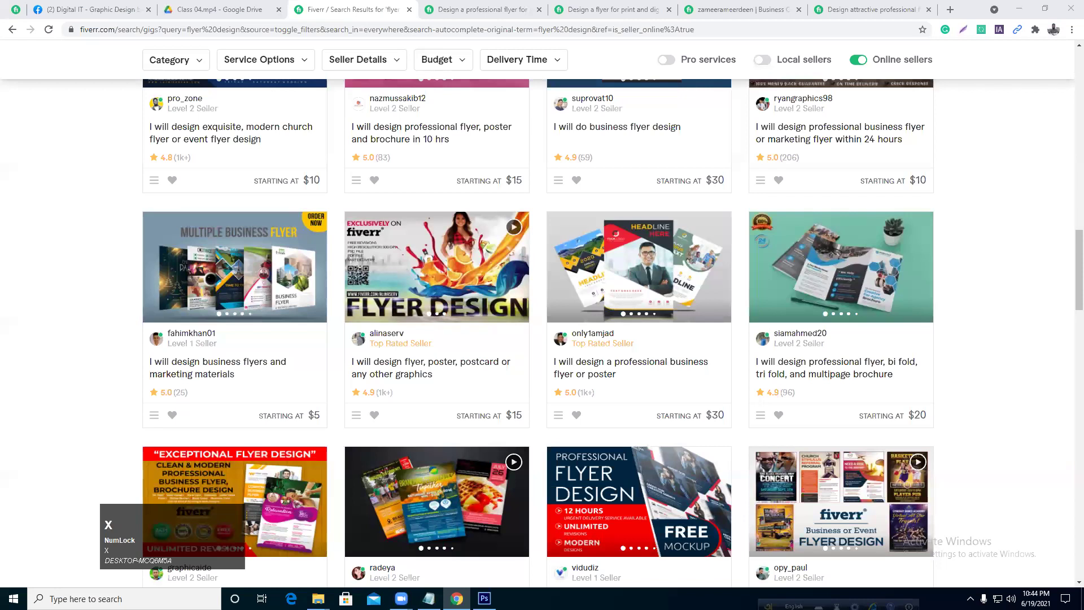
pyautogui.hotkey('shift', 'Return')
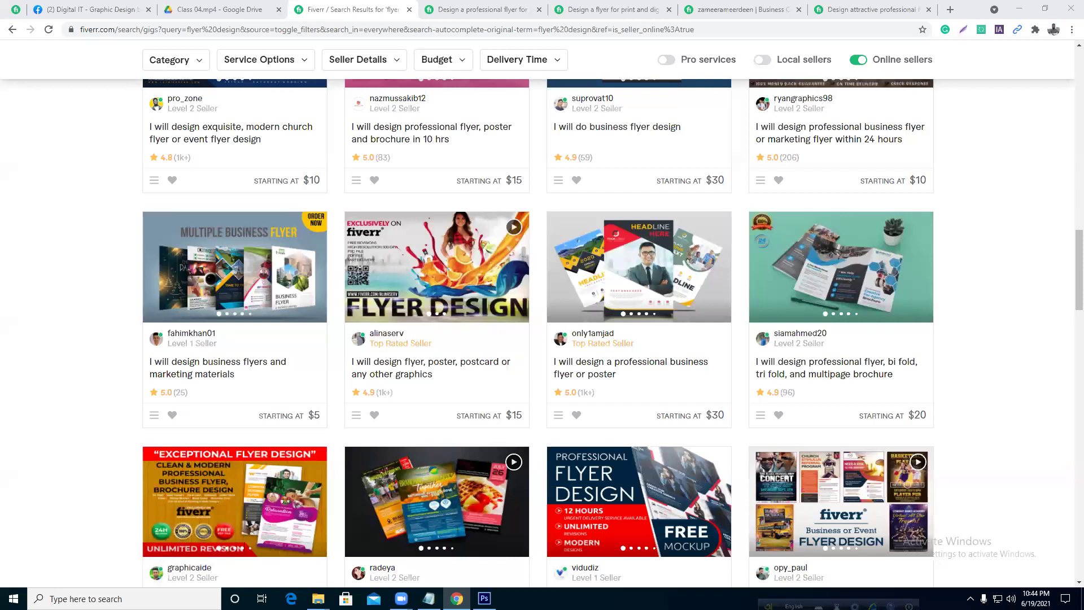
pyautogui.press('x')
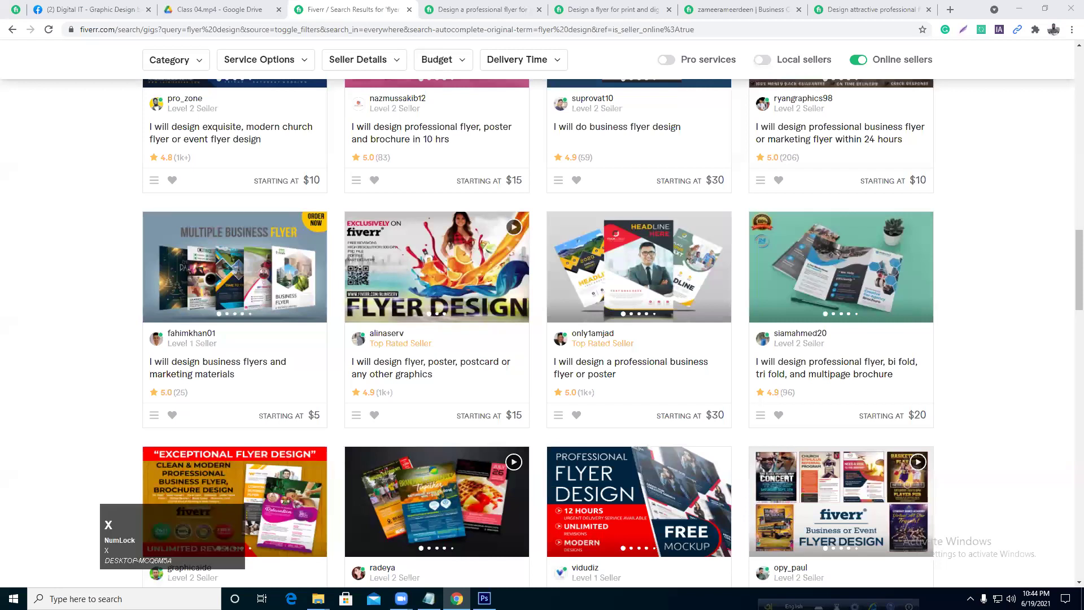
pyautogui.press('space')
pyautogui.press('p')
pyautogui.press('x')
pyautogui.press('Up')
pyautogui.press('p')
pyautogui.press('x')
pyautogui.press('Left')
pyautogui.press('space')
pyautogui.press('Return')
pyautogui.click(836, 266)
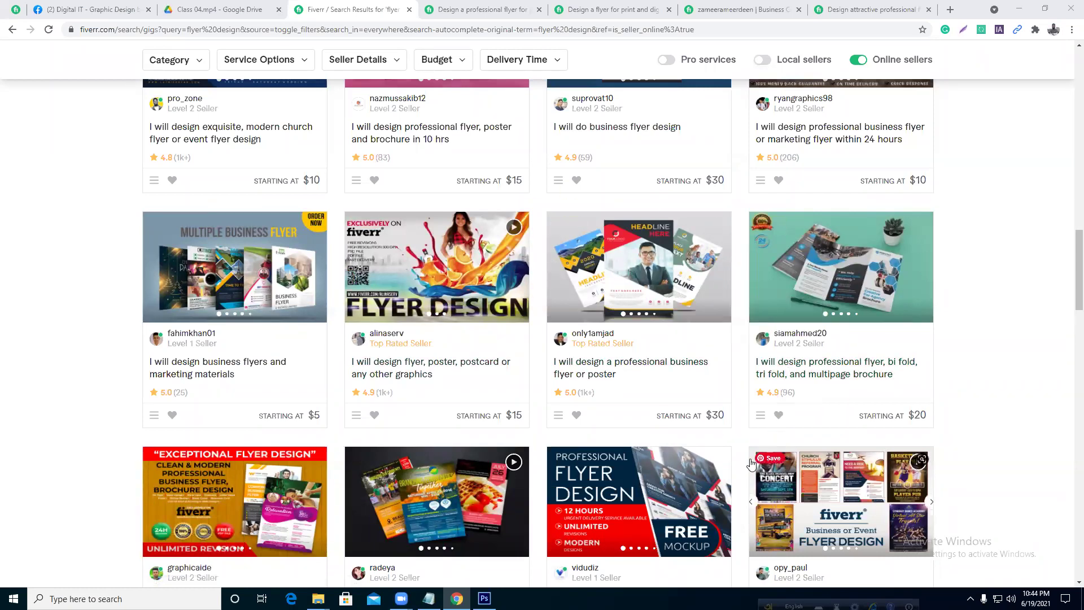
# - Examine the gigs further down the flyer design results for their thumbnail styles, titles and prices
pyautogui.scroll(-1, 752, 463)
pyautogui.scroll(-1, 751, 463)
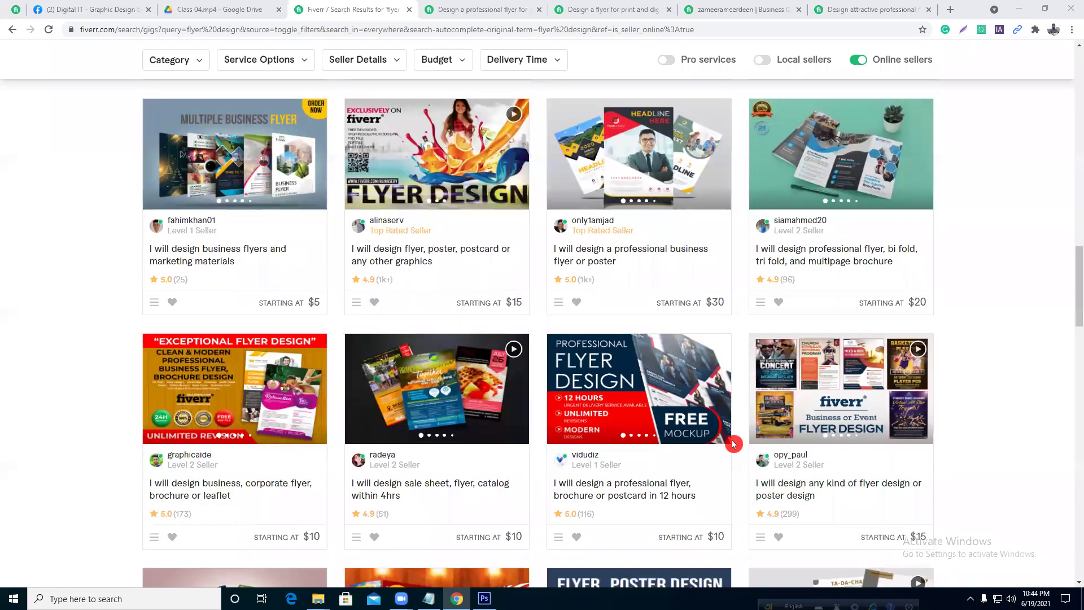
pyautogui.scroll(-3, 723, 438)
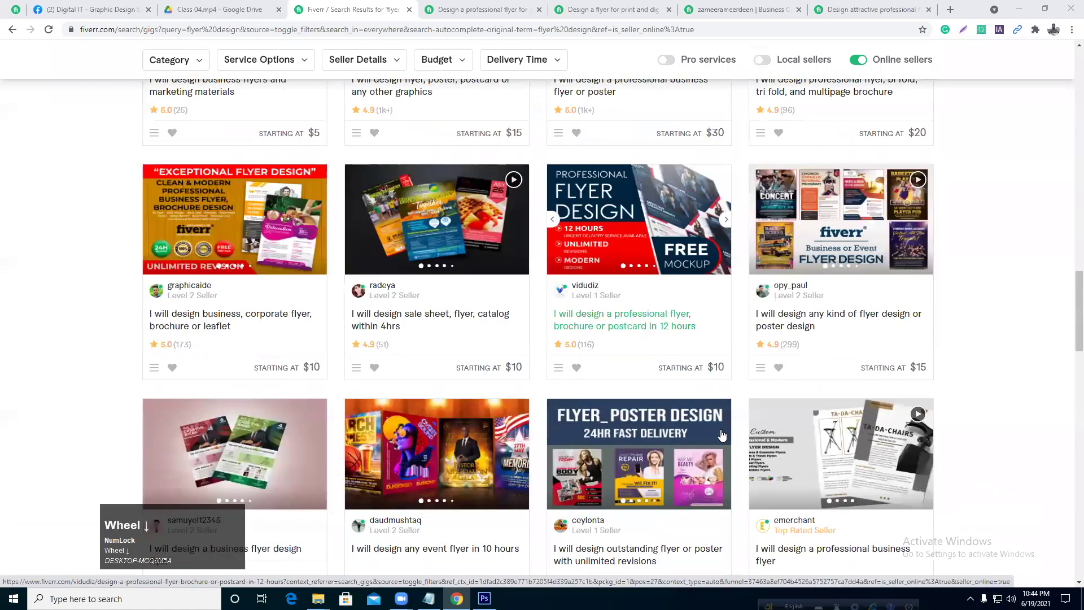
pyautogui.scroll(-3, 722, 435)
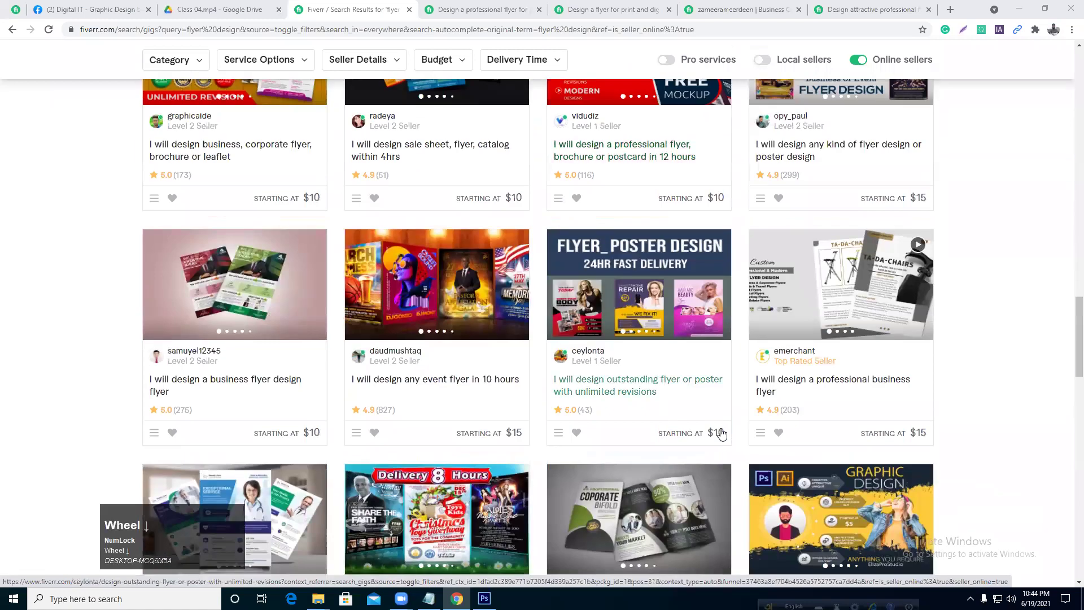
pyautogui.scroll(-4, 722, 435)
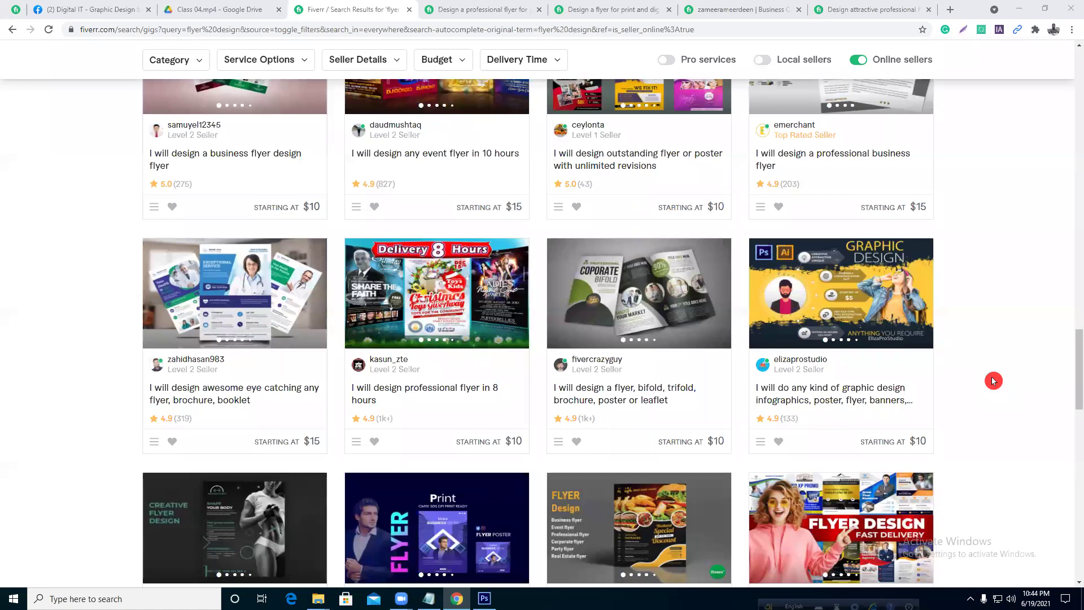
pyautogui.scroll(10, 1036, 303)
pyautogui.scroll(15, 1036, 303)
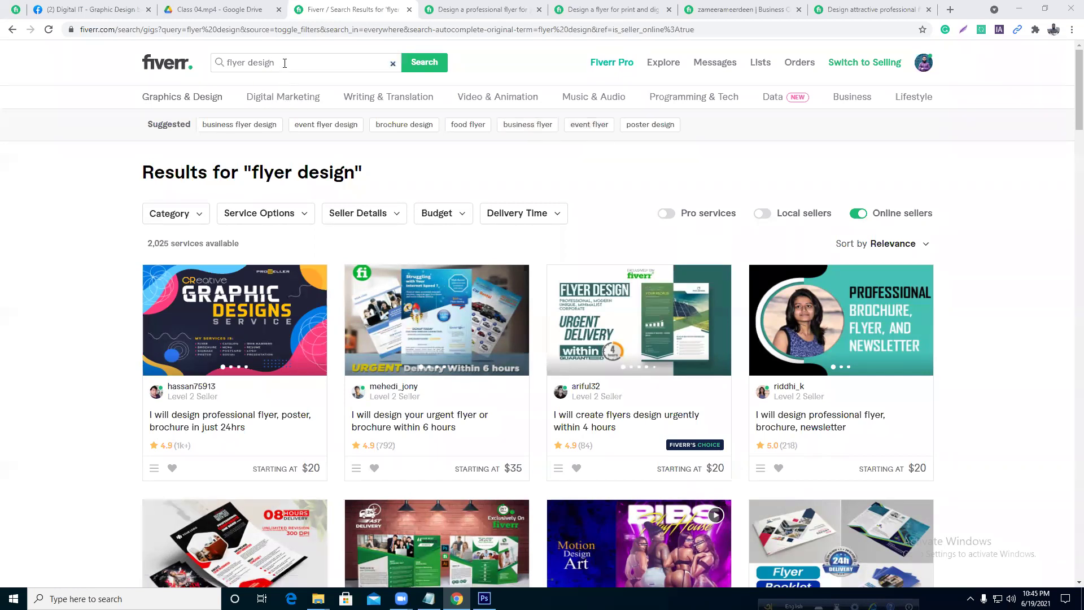
# - Search Fiverr for "dl flyer design" in place of the current query
pyautogui.moveTo(285, 63); pyautogui.dragTo(207, 64)
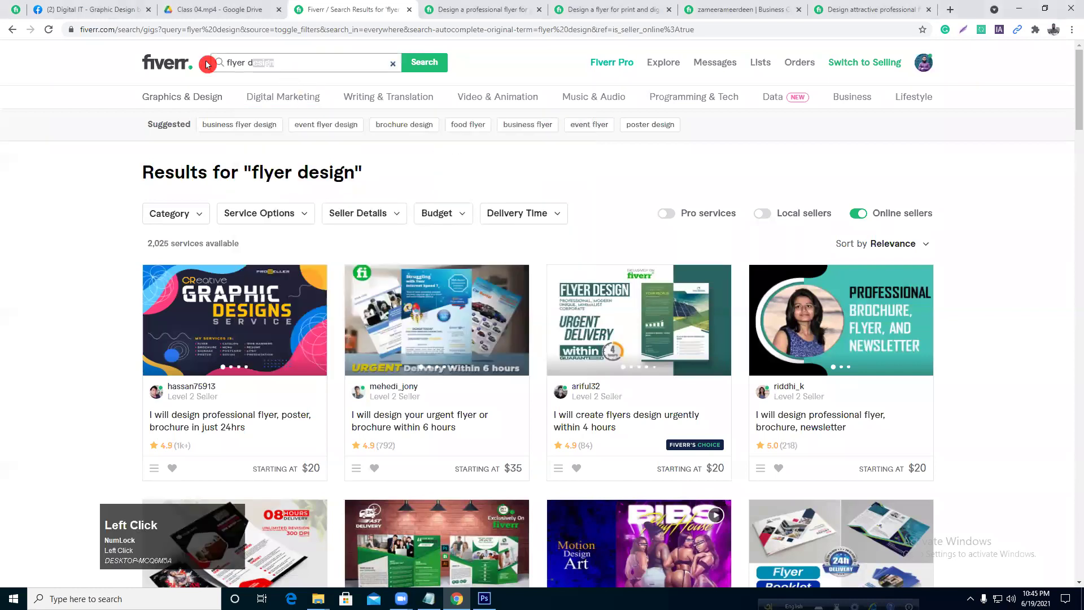
pyautogui.write('dl flyer design')
pyautogui.press('Return')
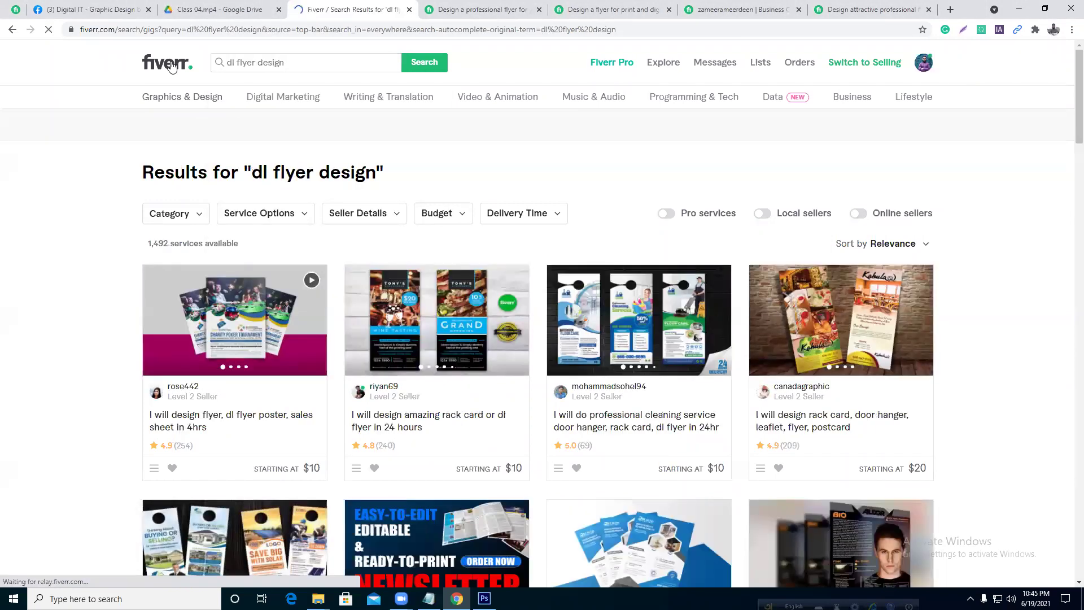
pyautogui.scroll(-1, 240, 257)
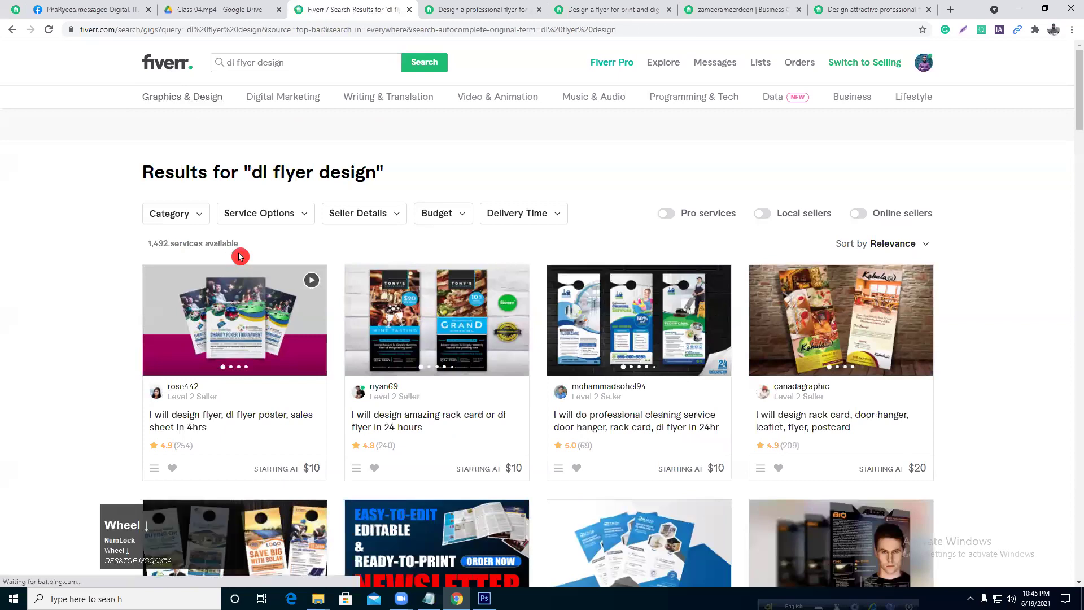
pyautogui.scroll(2, 240, 257)
# - Filter the dl flyer design results to online sellers, and turn the filter back off
pyautogui.click(860, 215)
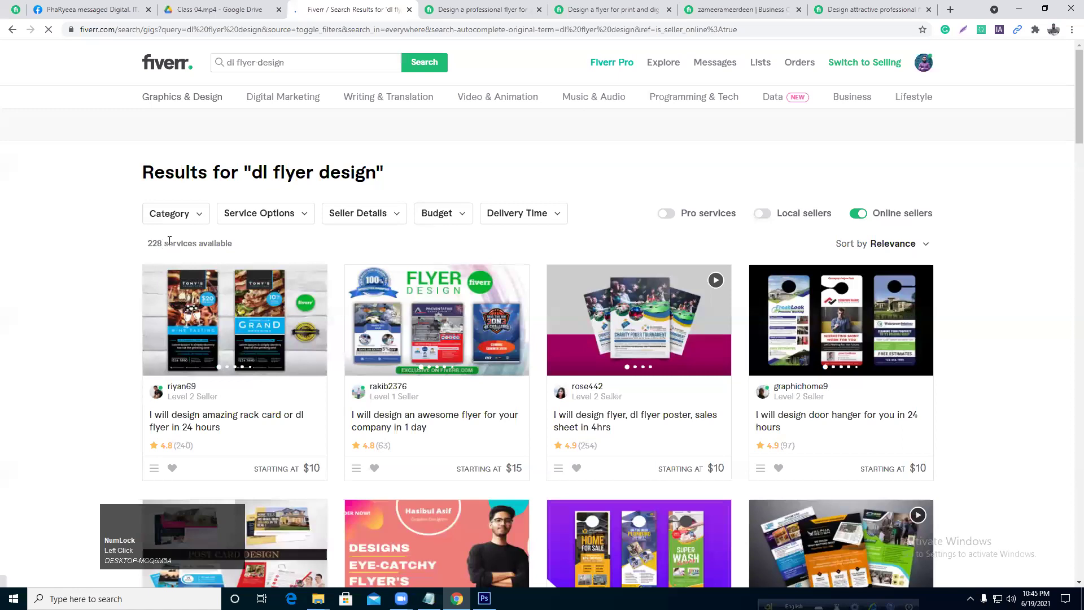
pyautogui.click(856, 215)
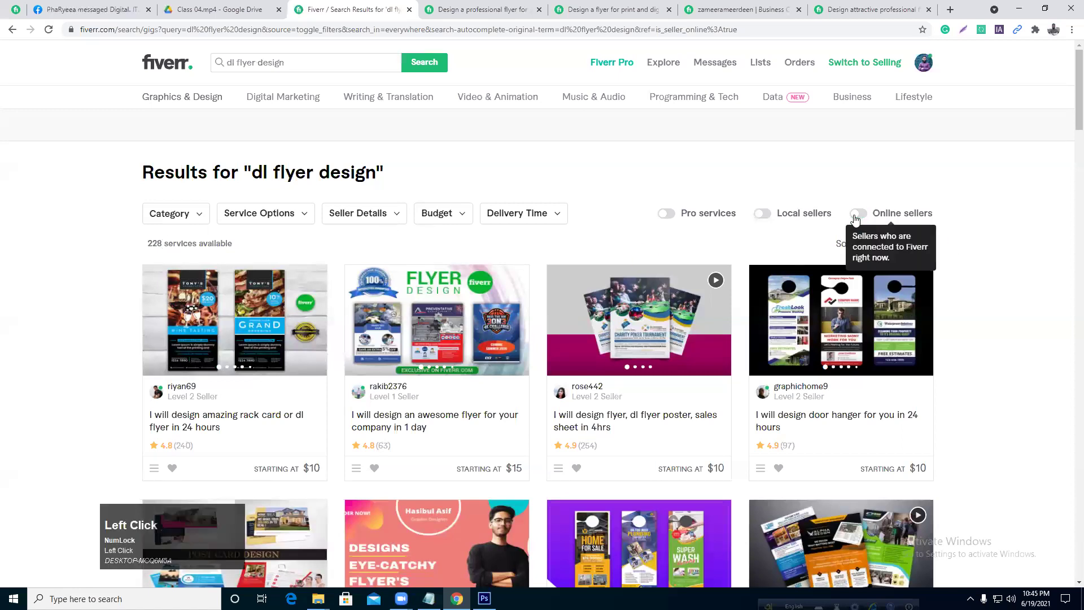
# - Glance over the unfiltered dl flyer design results, and search Fiverr for "party flyer" instead
pyautogui.scroll(-3, 819, 311)
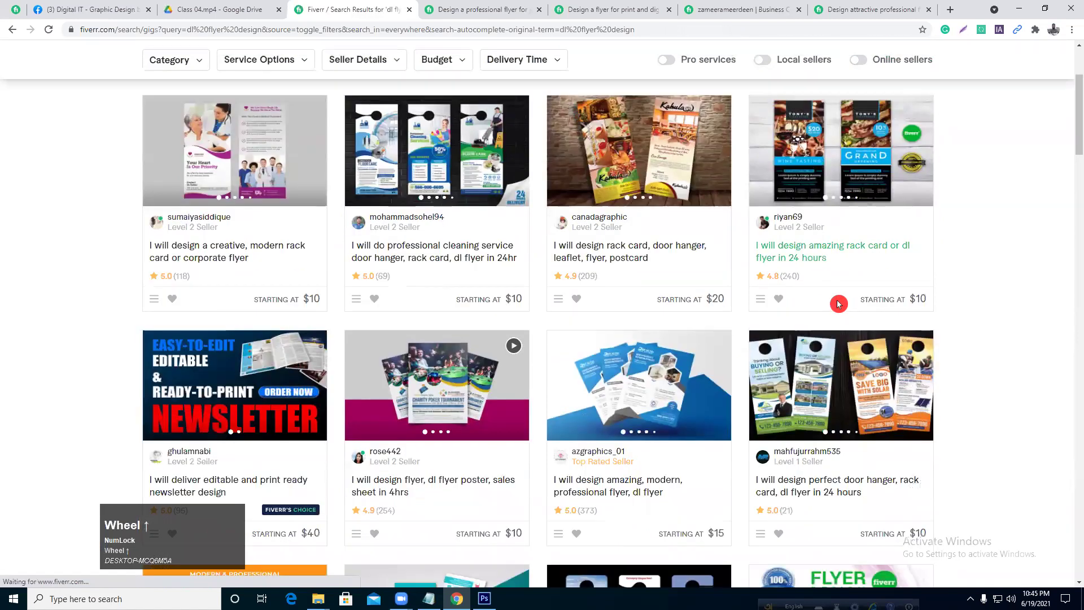
pyautogui.scroll(3, 838, 304)
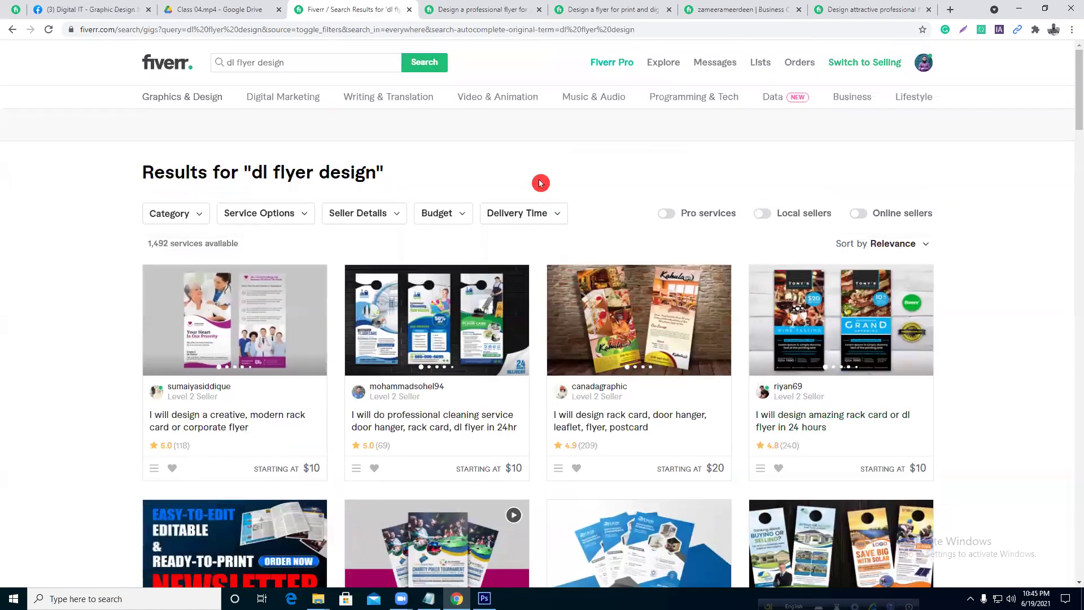
pyautogui.click(303, 64)
pyautogui.hotkey('ctrl', 'a')
pyautogui.press('BackSpace')
pyautogui.write('part')
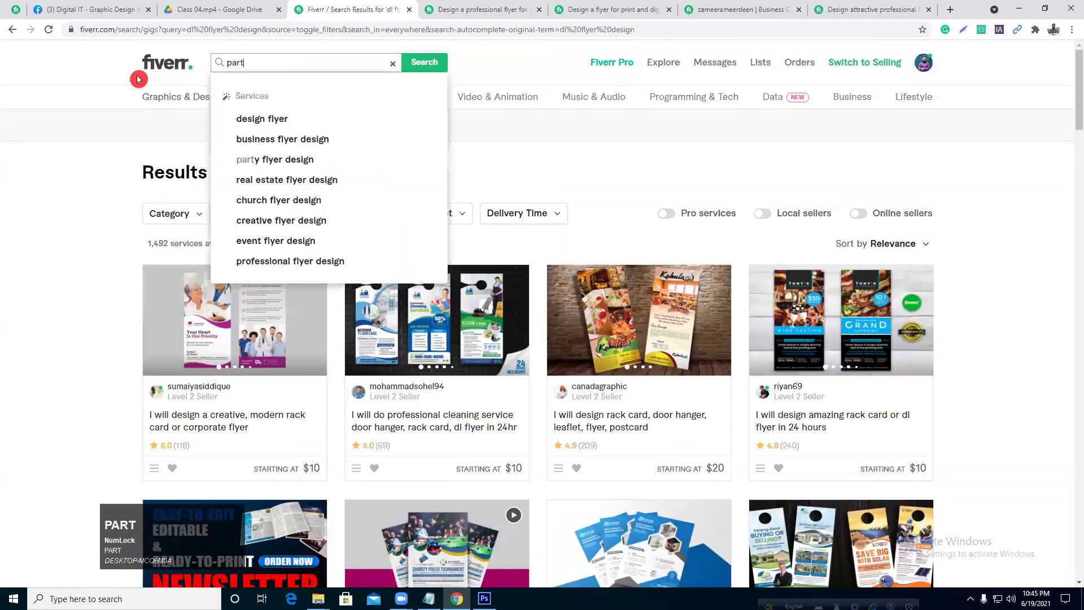
pyautogui.write('y flyer')
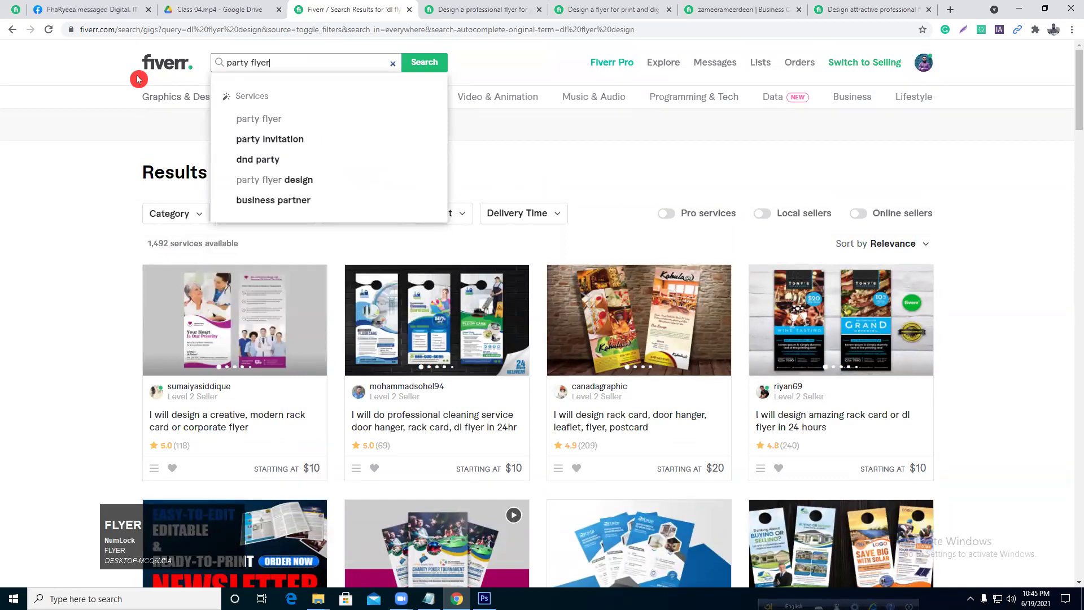
pyautogui.press('Return')
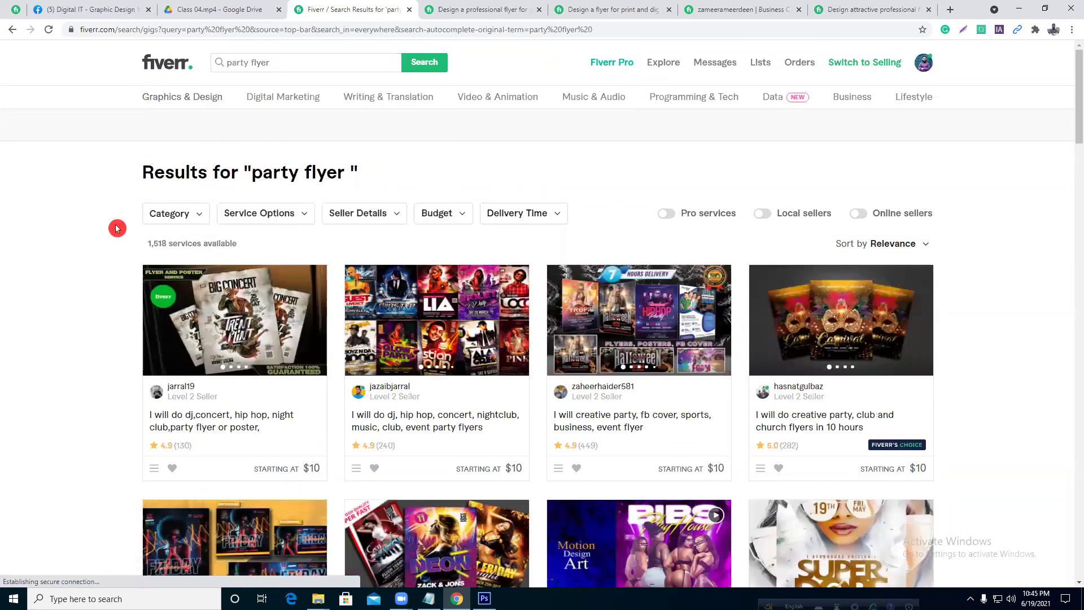
# - Filter the party flyer results to online sellers and look through the listed gigs
pyautogui.click(864, 215)
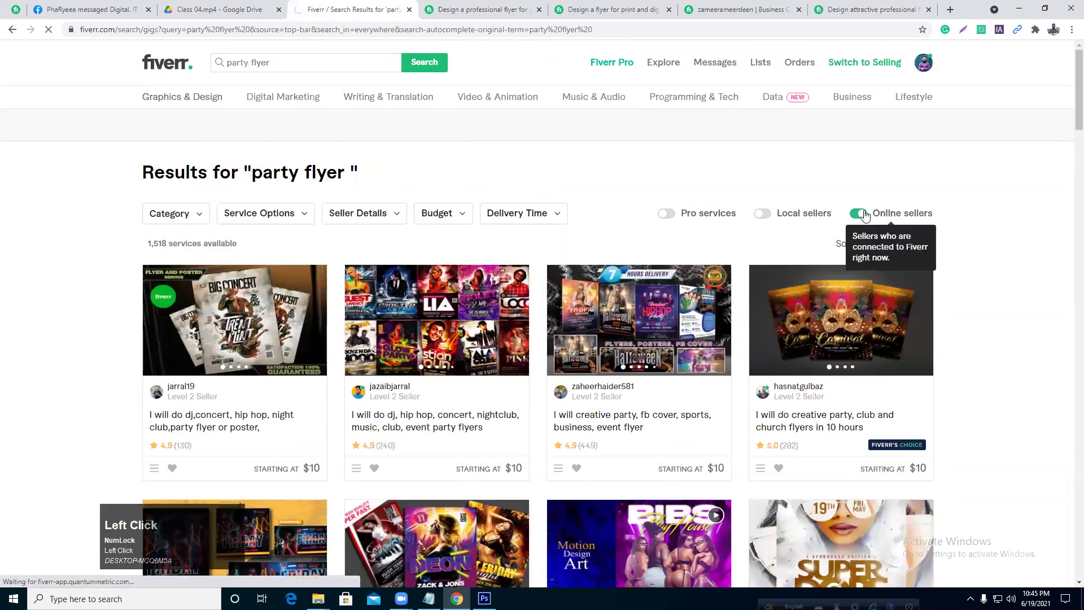
pyautogui.scroll(-1, 934, 348)
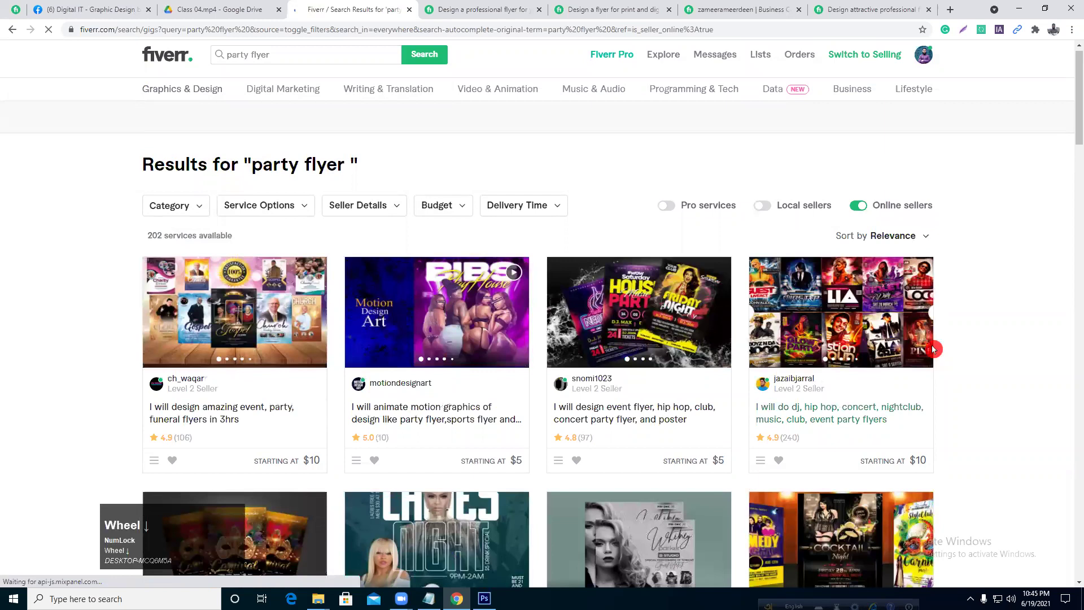
pyautogui.scroll(-5, 933, 347)
pyautogui.scroll(1, 929, 346)
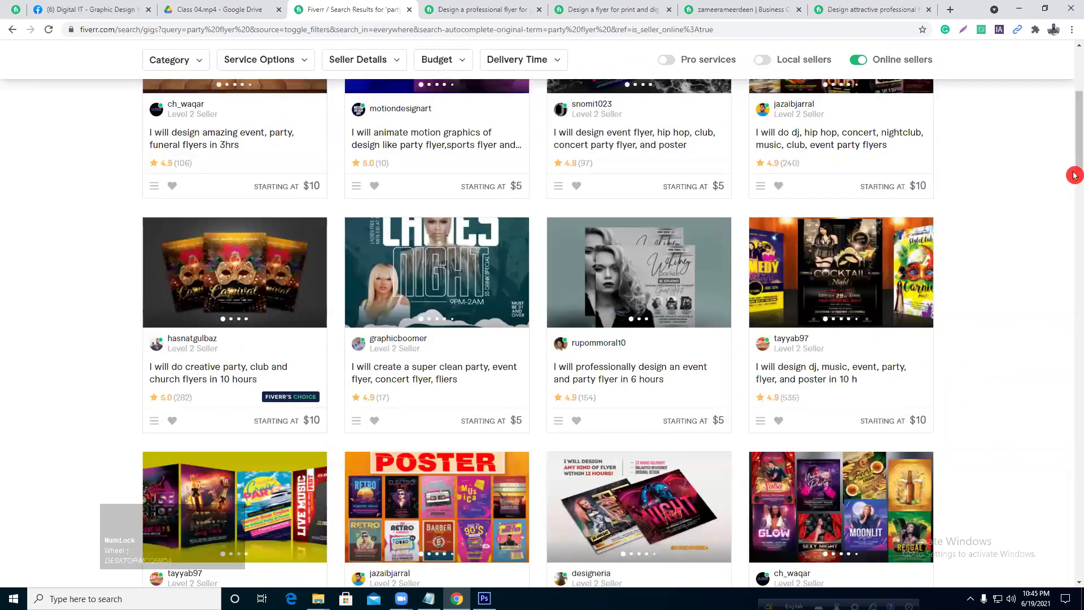
pyautogui.scroll(-3, 999, 314)
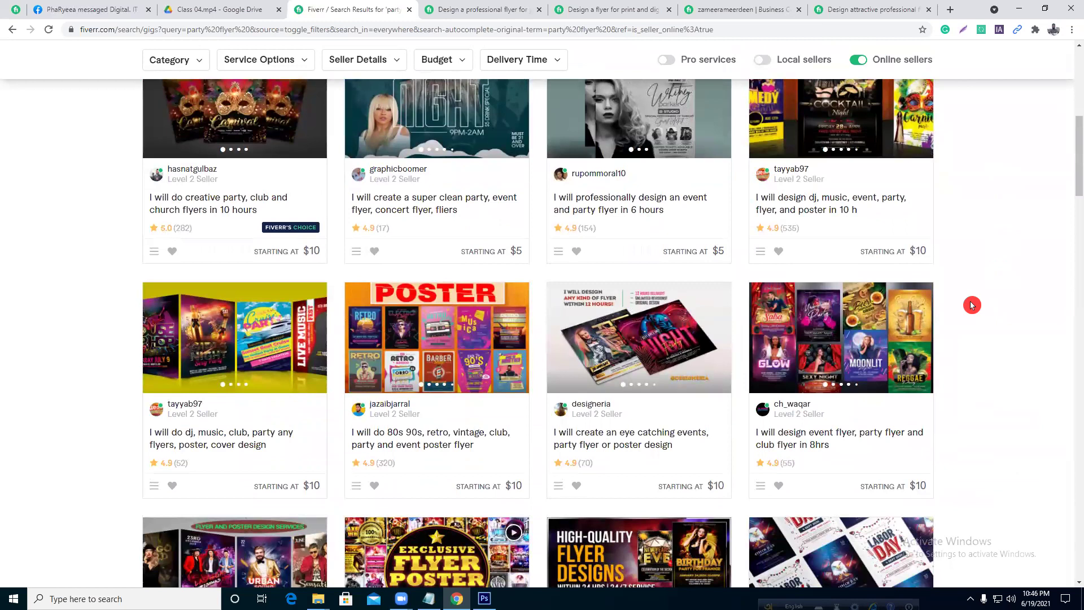
pyautogui.scroll(1, 968, 305)
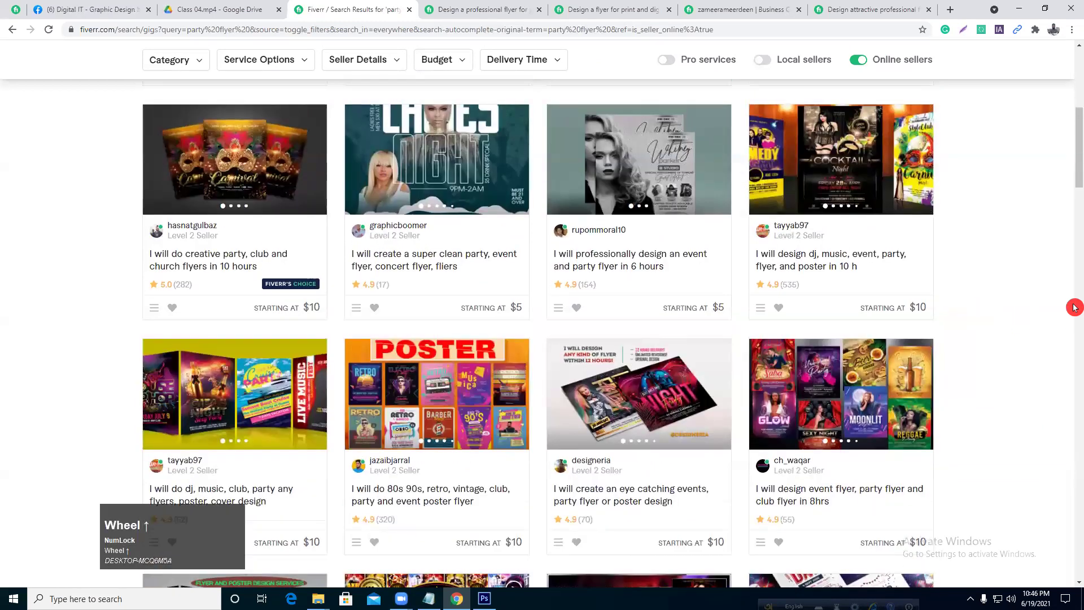
# - Search Fiverr for the broader keyword "flyer" in place of the party flyer query
pyautogui.moveTo(1077, 141); pyautogui.dragTo(1076, 107)
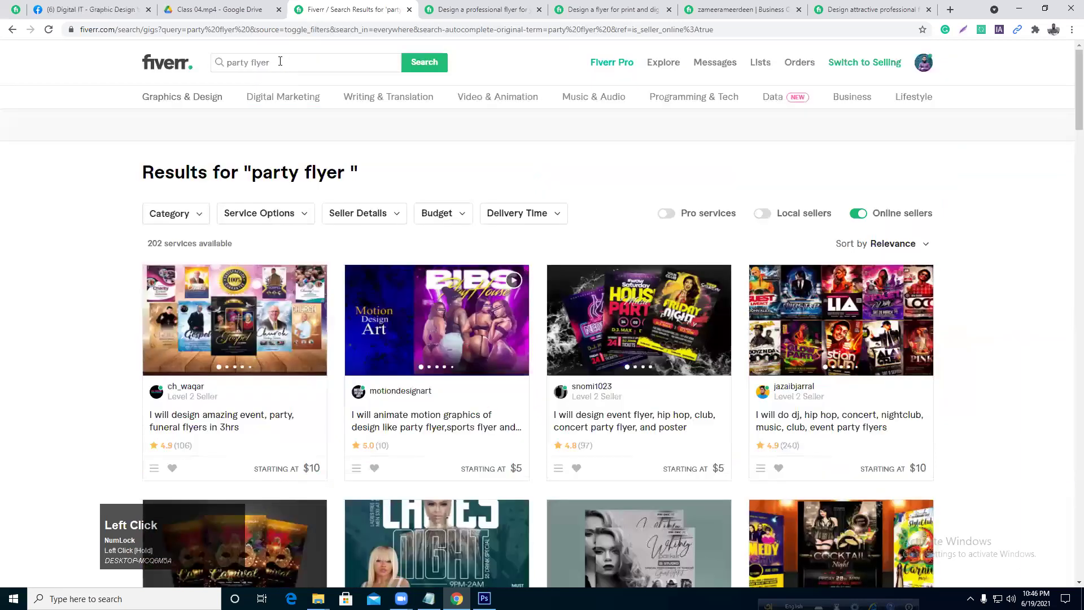
pyautogui.moveTo(280, 61); pyautogui.dragTo(166, 66)
pyautogui.write('flyer')
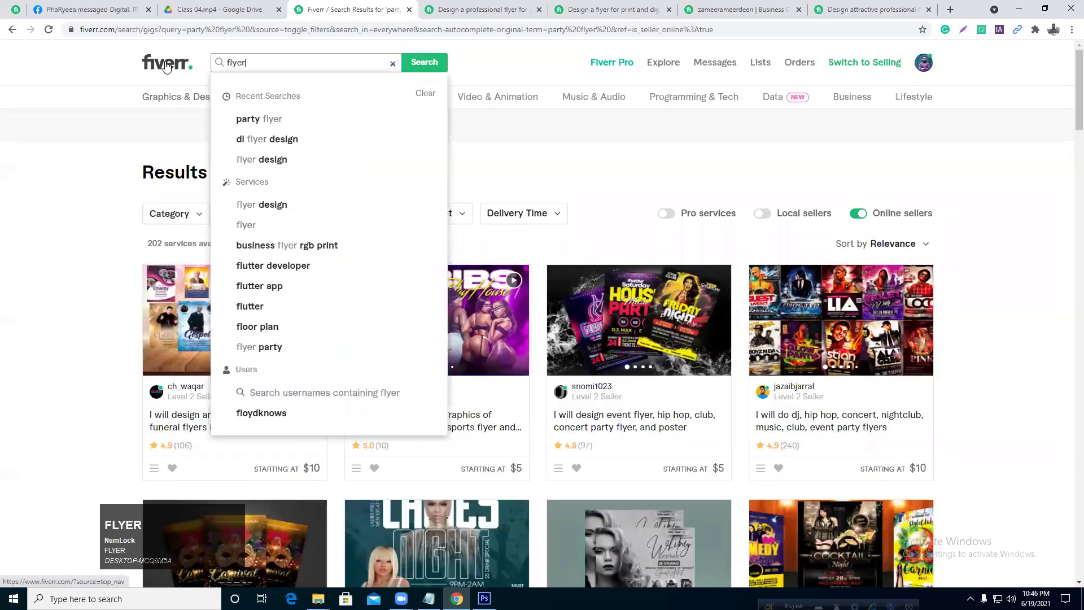
pyautogui.press('Return')
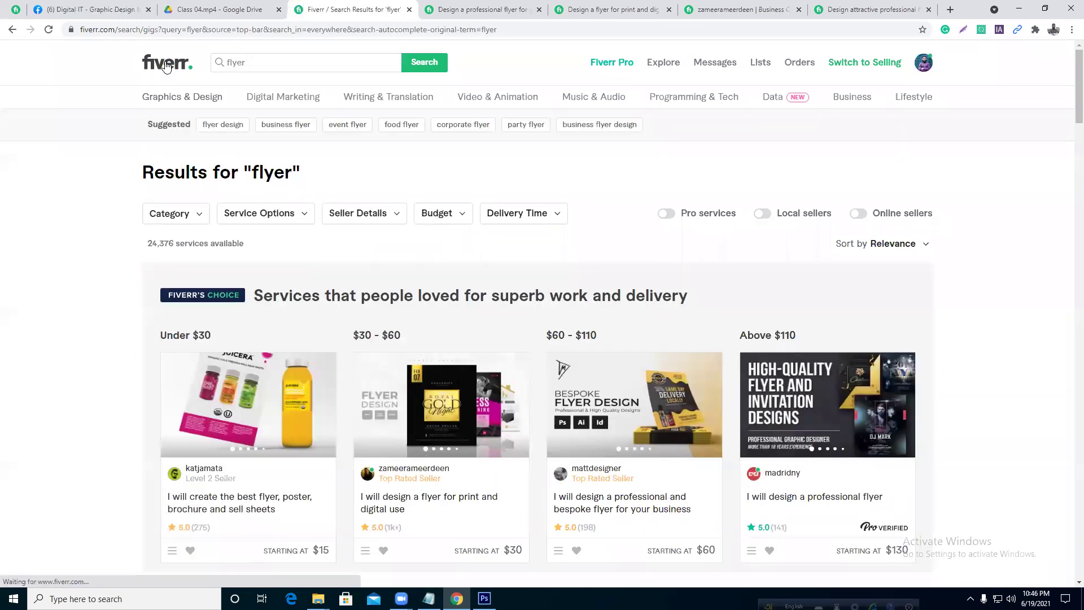
# - Examine the flyer results, from the Fiverr's Choice price ranges to the regular gigs, for thumbnails, titles and starting prices
pyautogui.scroll(-2, 194, 174)
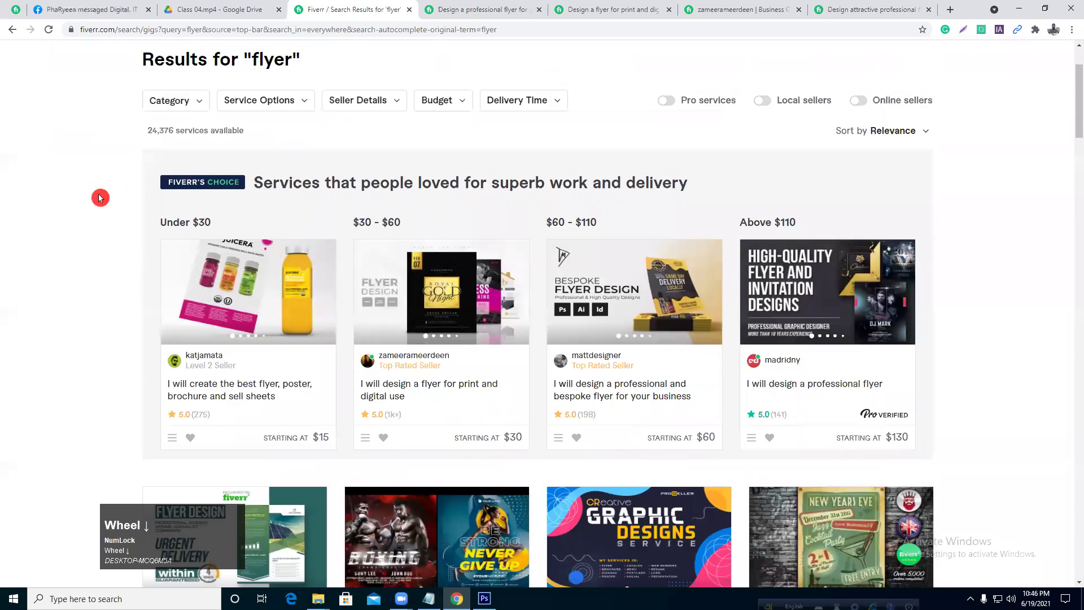
pyautogui.scroll(2, 97, 196)
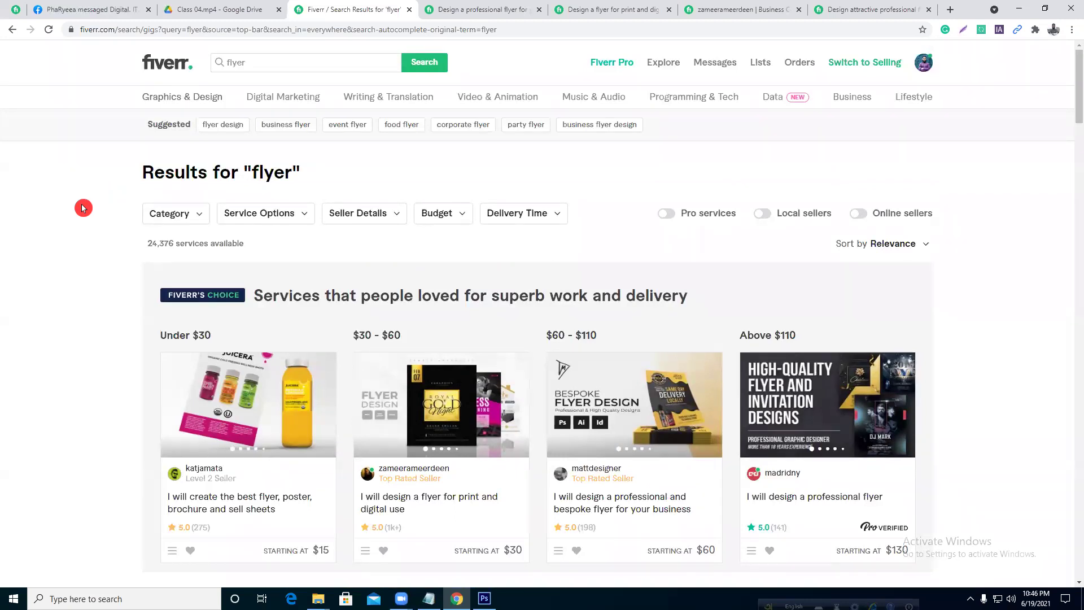
pyautogui.scroll(-2, 83, 208)
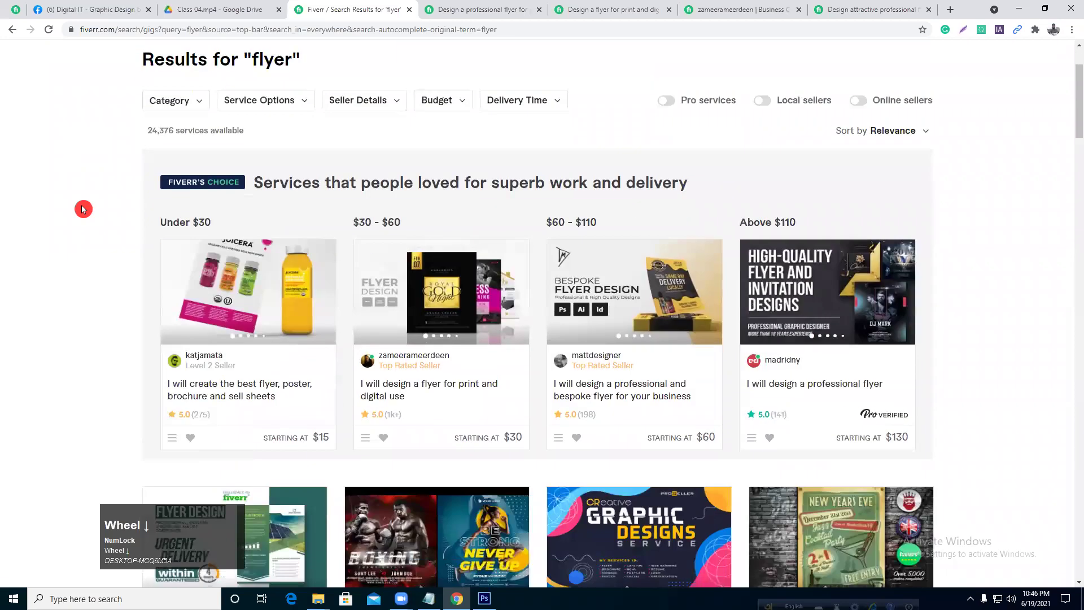
pyautogui.scroll(-1, 83, 209)
pyautogui.scroll(-2, 83, 209)
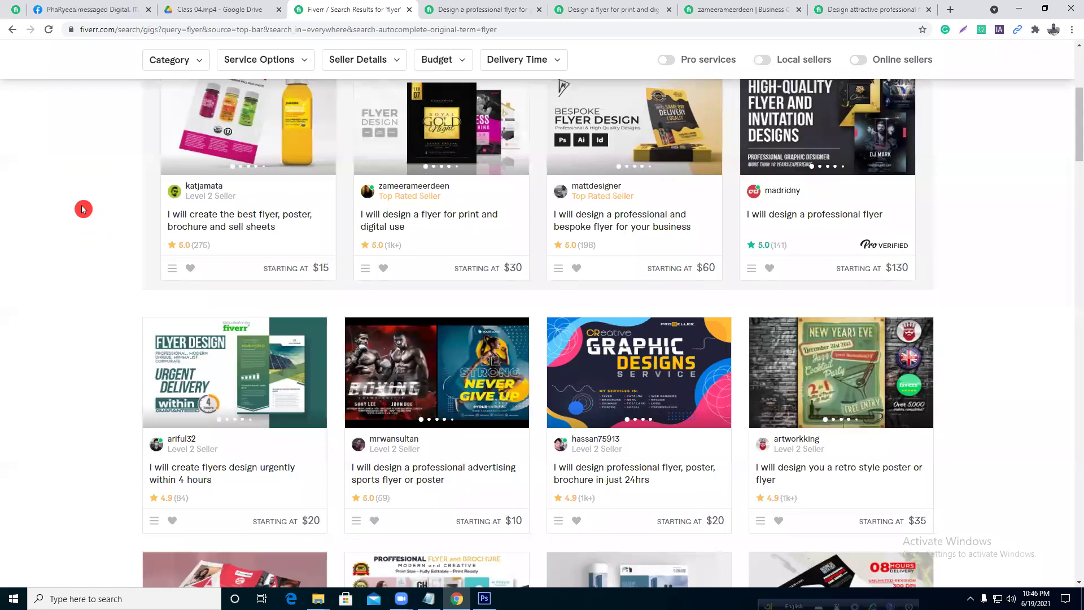
pyautogui.scroll(-1, 83, 209)
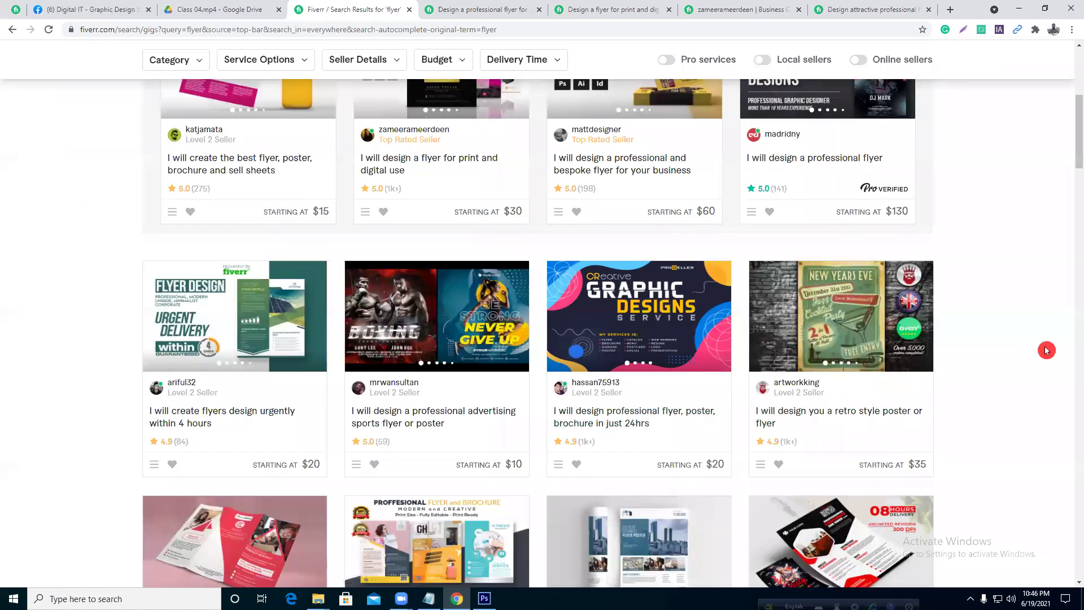
pyautogui.scroll(-3, 1046, 350)
pyautogui.scroll(-2, 1033, 350)
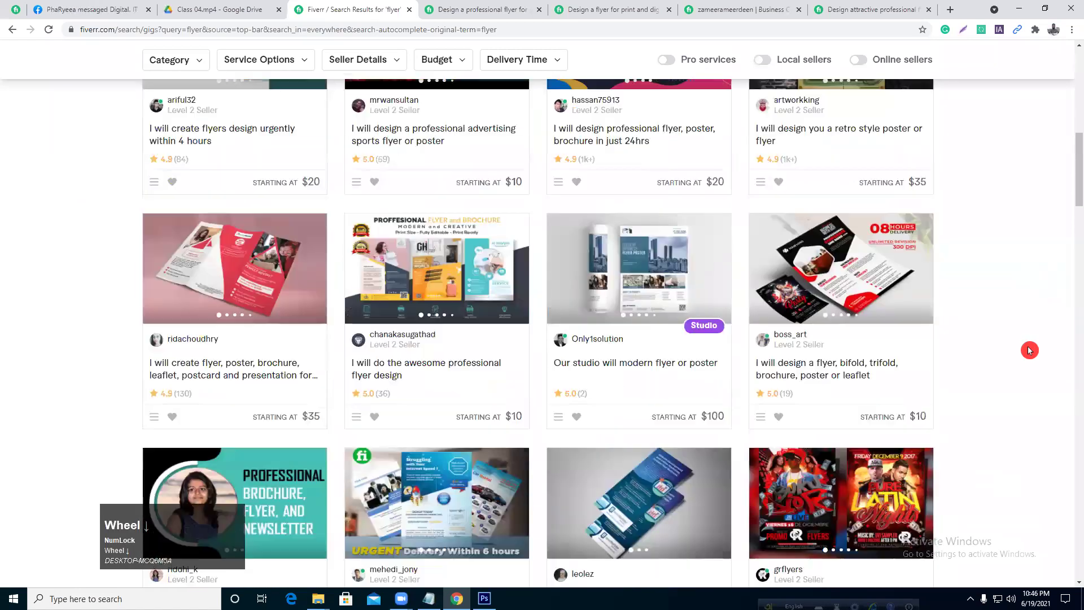
pyautogui.scroll(-2, 1026, 350)
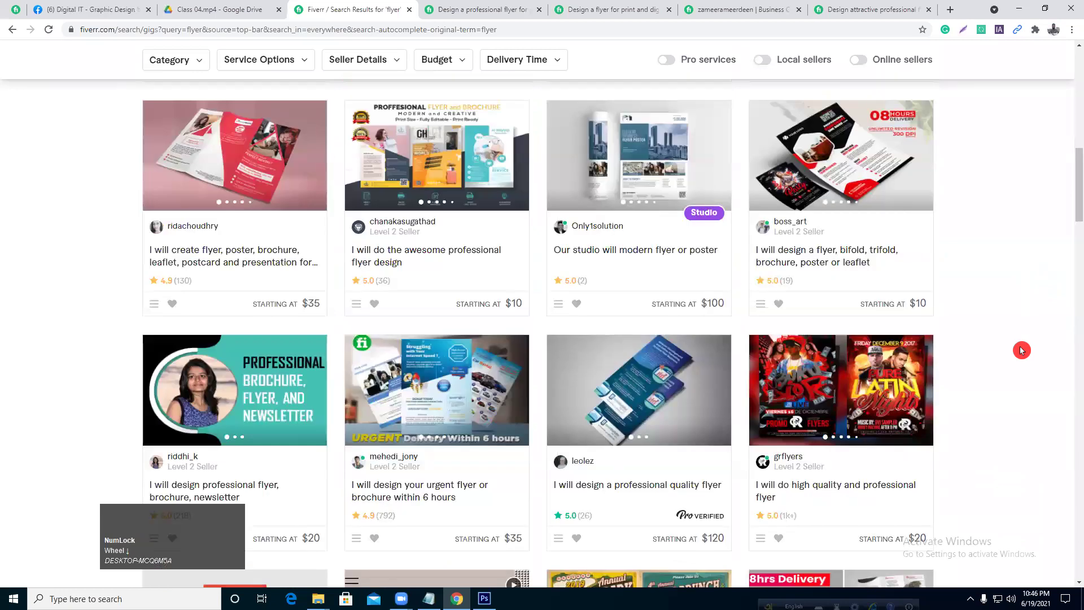
# - Open the $30 - $60 and $60 - $110 Fiverr's Choice flyer gigs in new tabs
pyautogui.moveTo(1075, 220); pyautogui.dragTo(1075, 97)
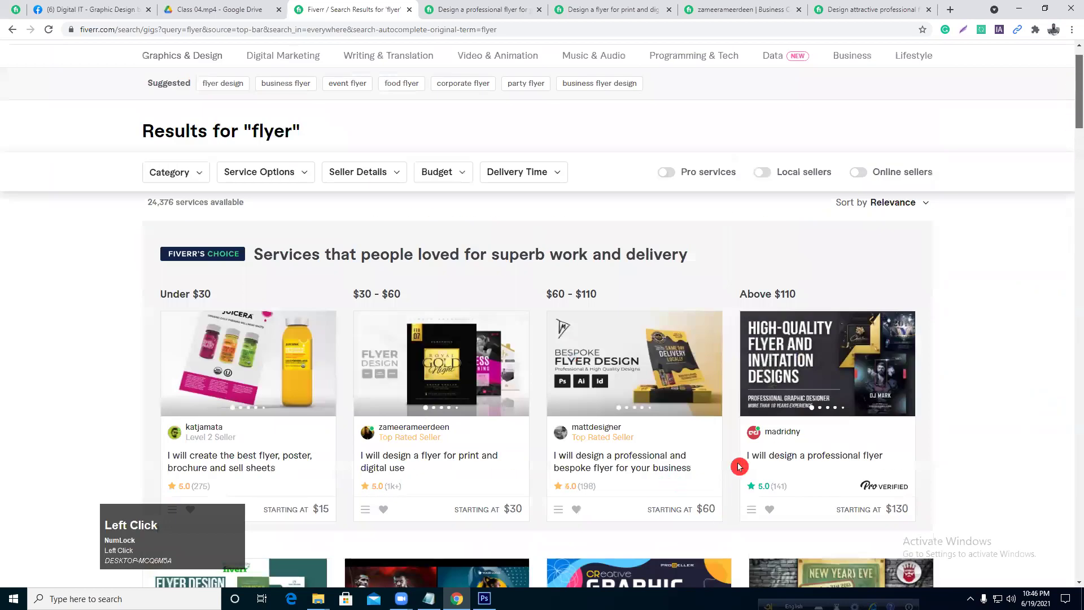
pyautogui.scroll(1, 695, 385)
pyautogui.click(634, 240)
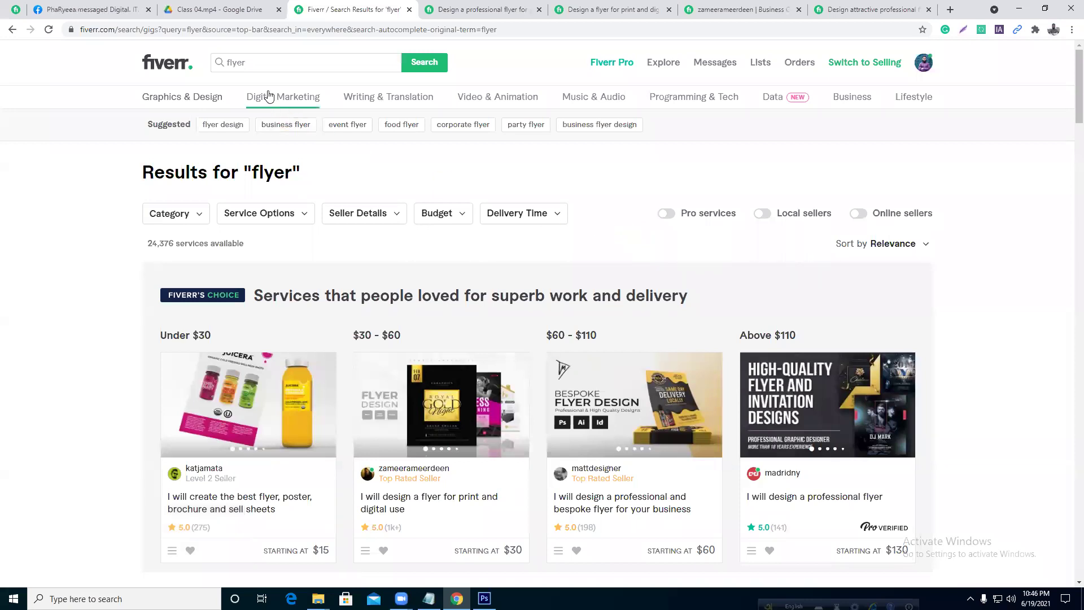
pyautogui.rightClick(450, 382)
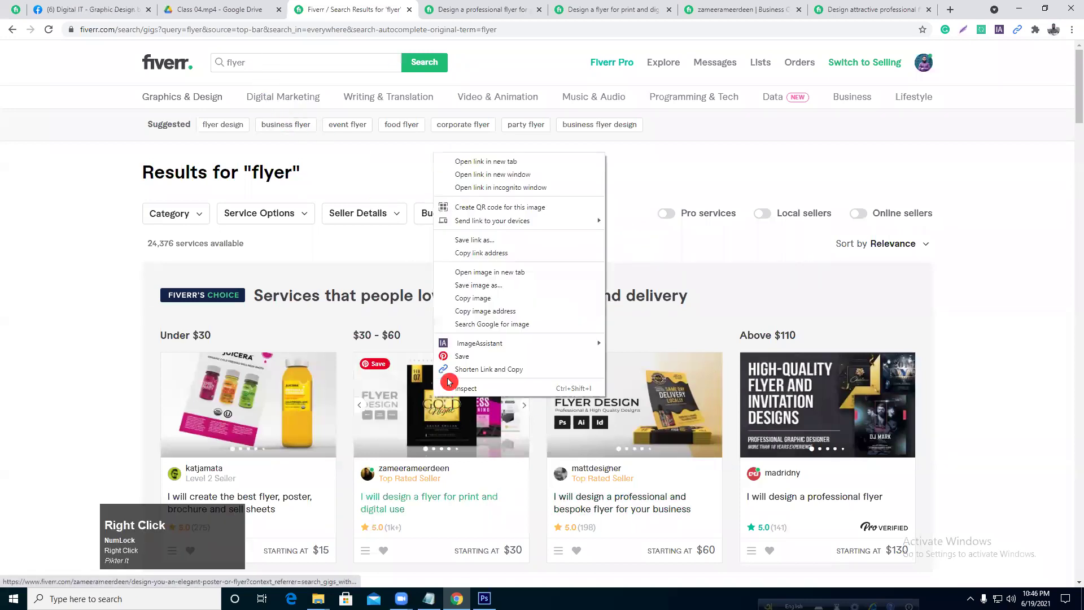
pyautogui.click(487, 162)
pyautogui.rightClick(627, 396)
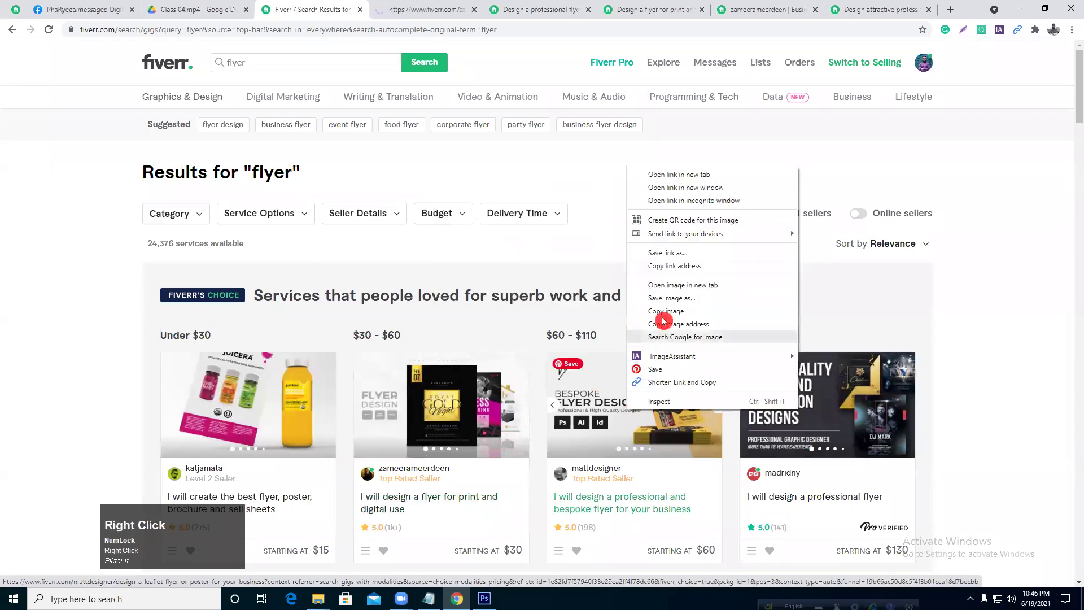
pyautogui.click(681, 176)
# - Open all four gigs in the first row below the Fiverr's Choice section in new tabs
pyautogui.scroll(-7, 703, 293)
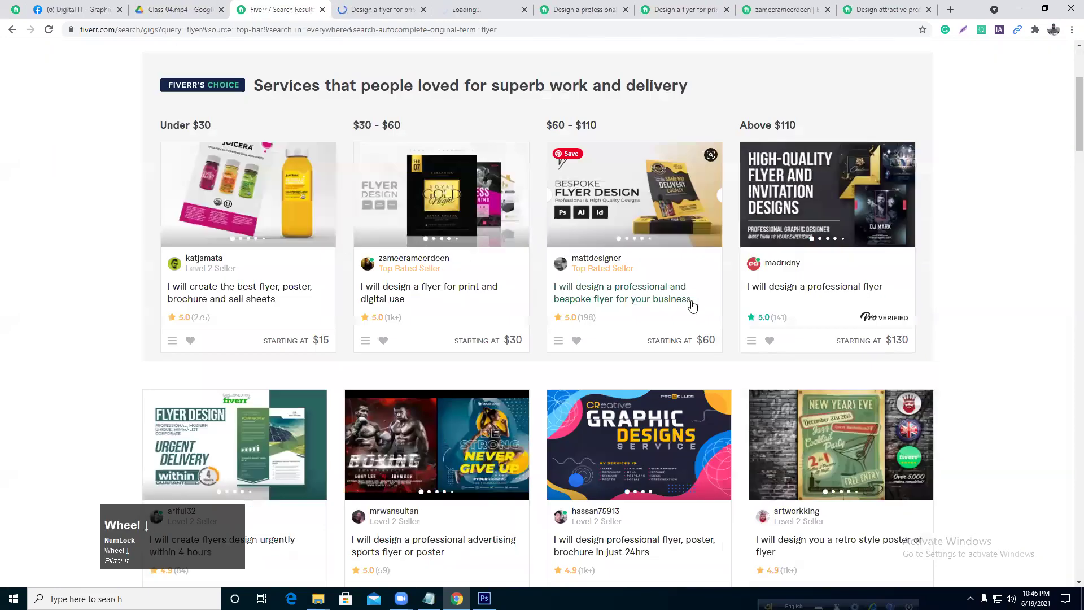
pyautogui.rightClick(234, 285)
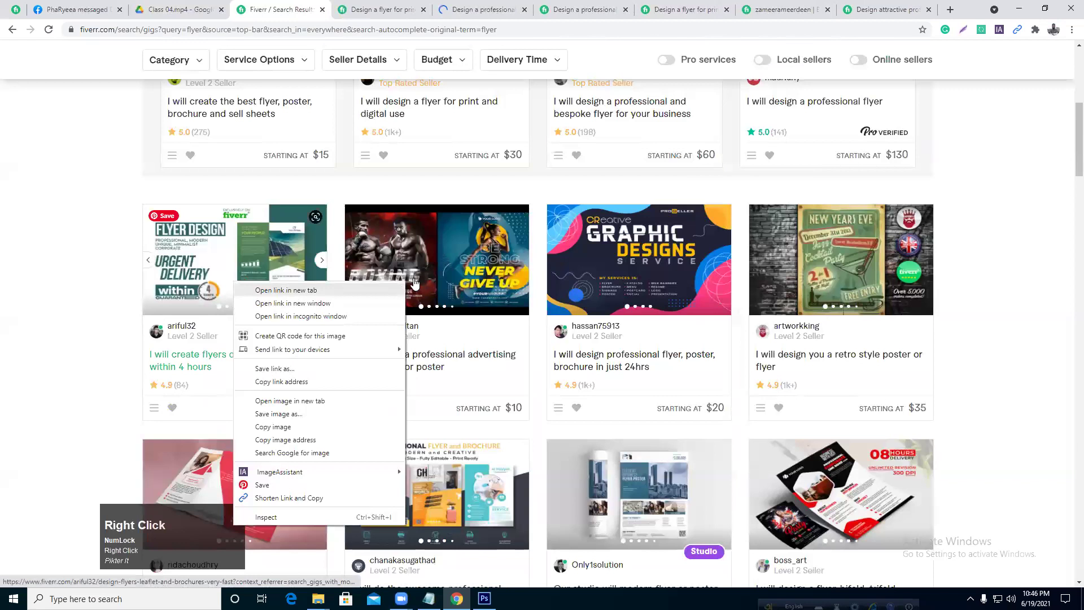
pyautogui.click(398, 290)
pyautogui.rightClick(444, 252)
pyautogui.rightClick(668, 278)
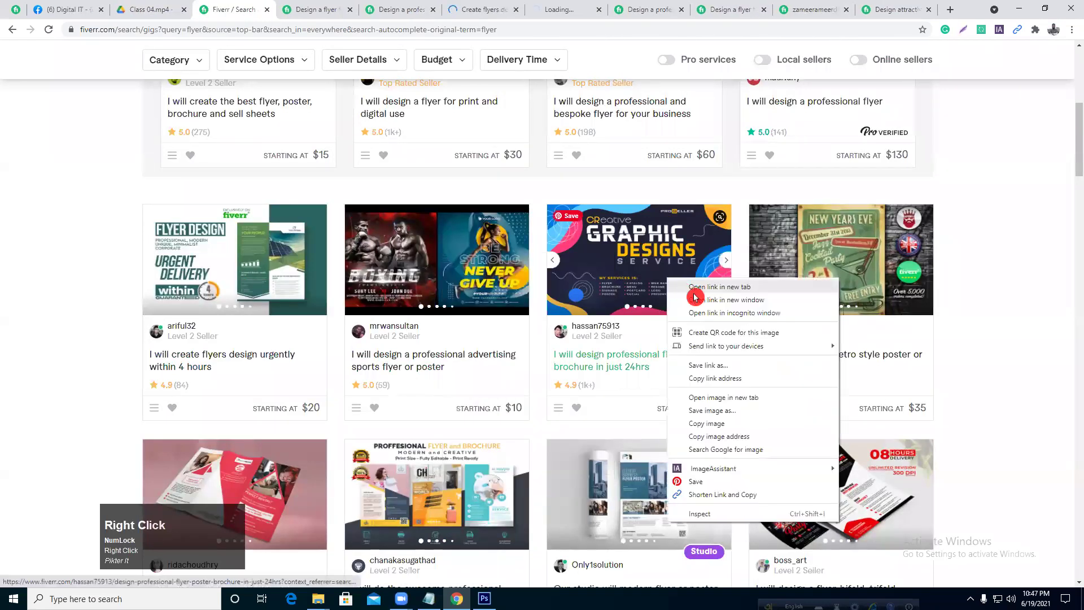
pyautogui.click(697, 295)
pyautogui.click(1072, 8)
pyautogui.rightClick(626, 227)
pyautogui.click(653, 234)
pyautogui.rightClick(830, 270)
pyautogui.click(831, 270)
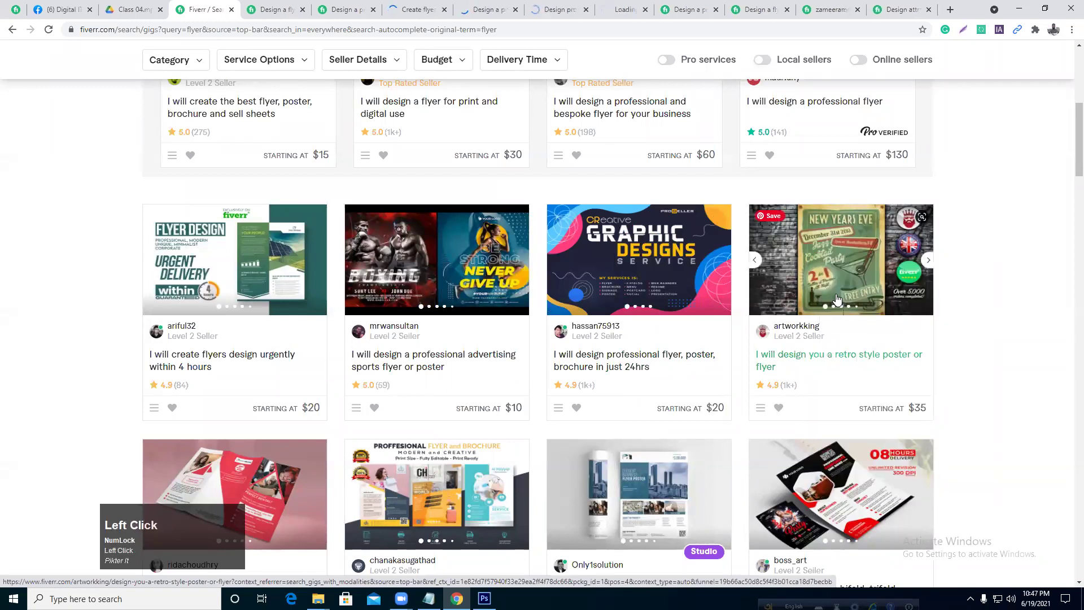
# - Go through the newly opened gig pages, comparing their titles, cover images and packages, up to the retro style poster gig
pyautogui.click(256, 9)
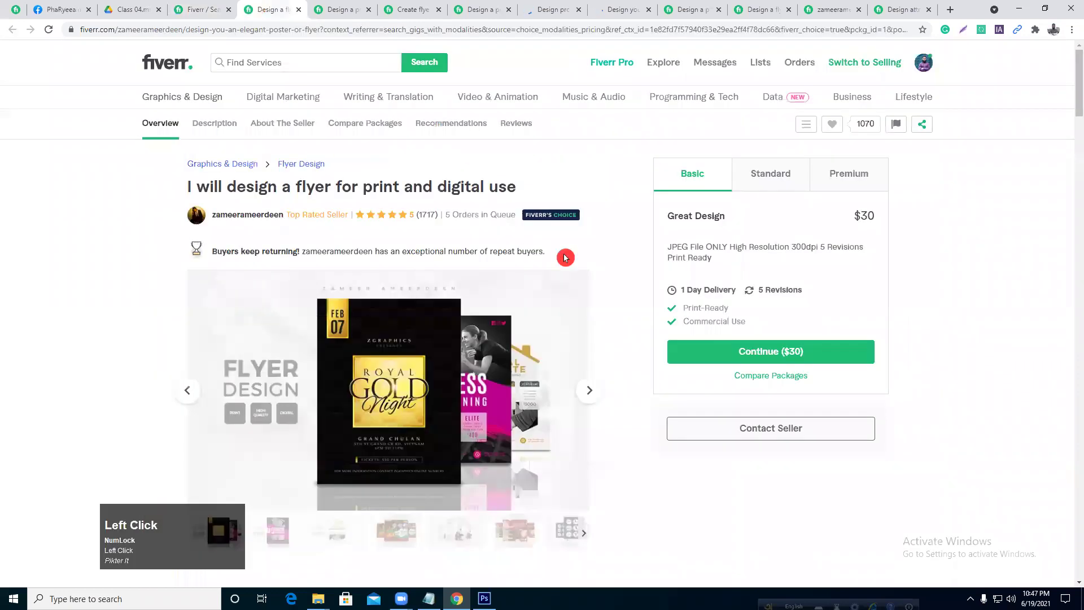
pyautogui.click(339, 9)
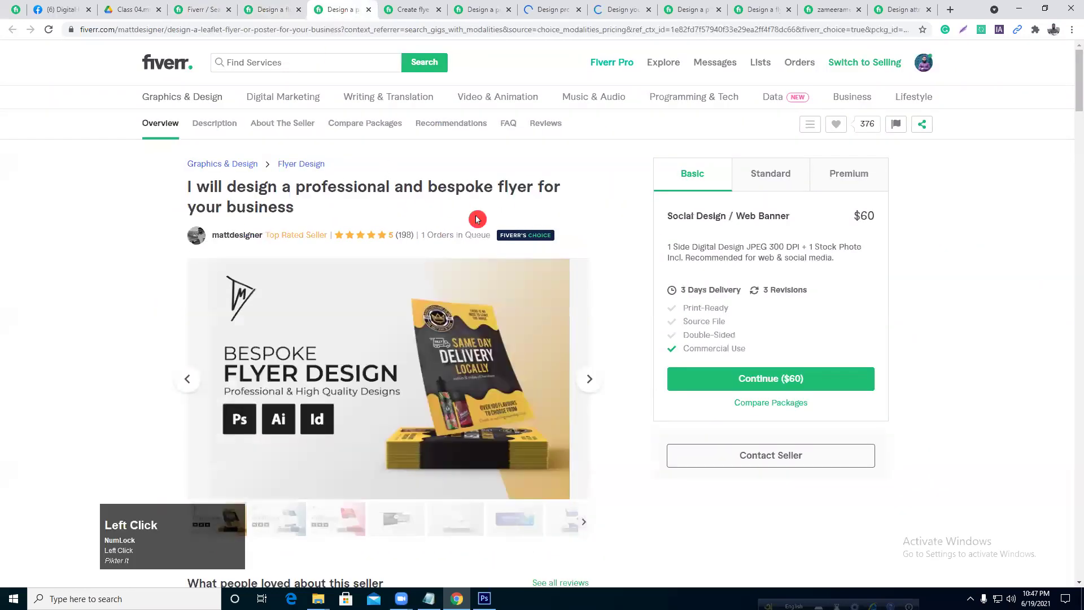
pyautogui.click(425, 9)
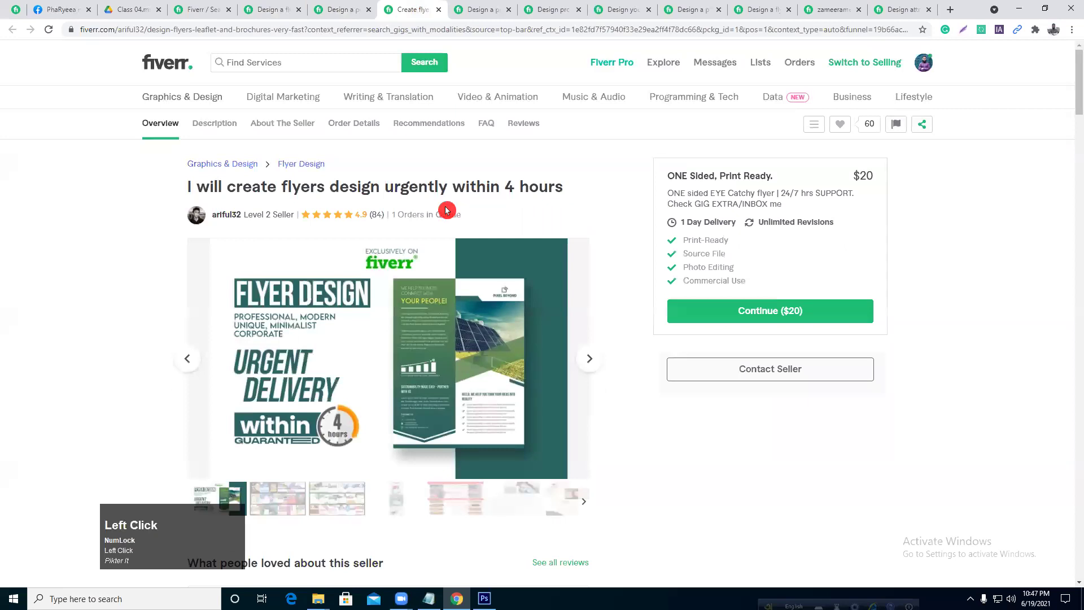
pyautogui.click(479, 9)
pyautogui.click(539, 9)
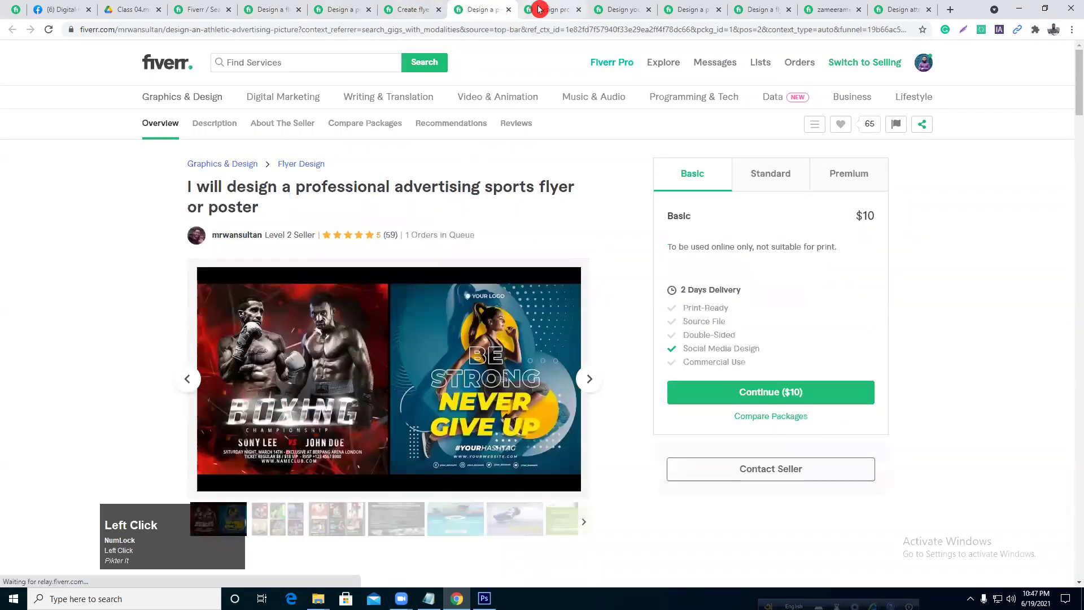
pyautogui.click(618, 10)
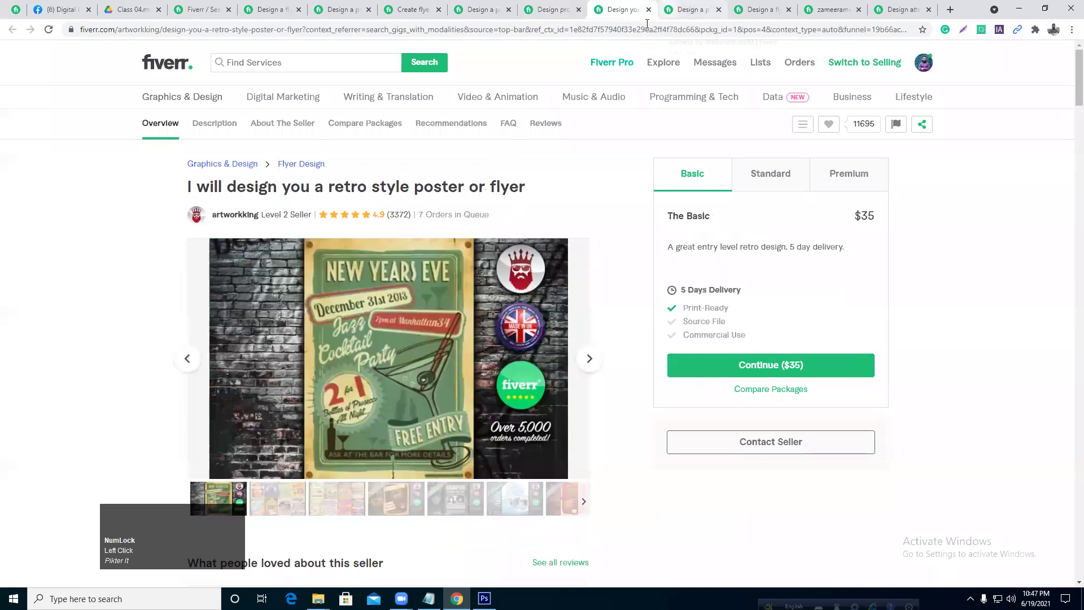
# - Copy the keyword "retro style poster" from the gig's title and return to the flyer search results
pyautogui.moveTo(327, 188); pyautogui.dragTo(478, 191)
pyautogui.hotkey('ctrl', 'c')
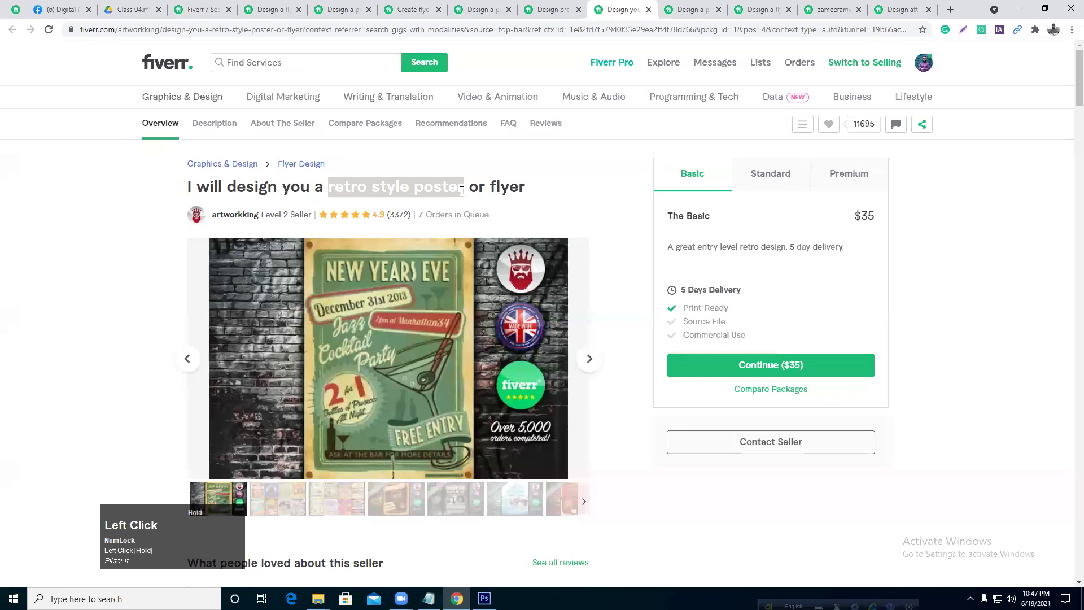
pyautogui.click(198, 10)
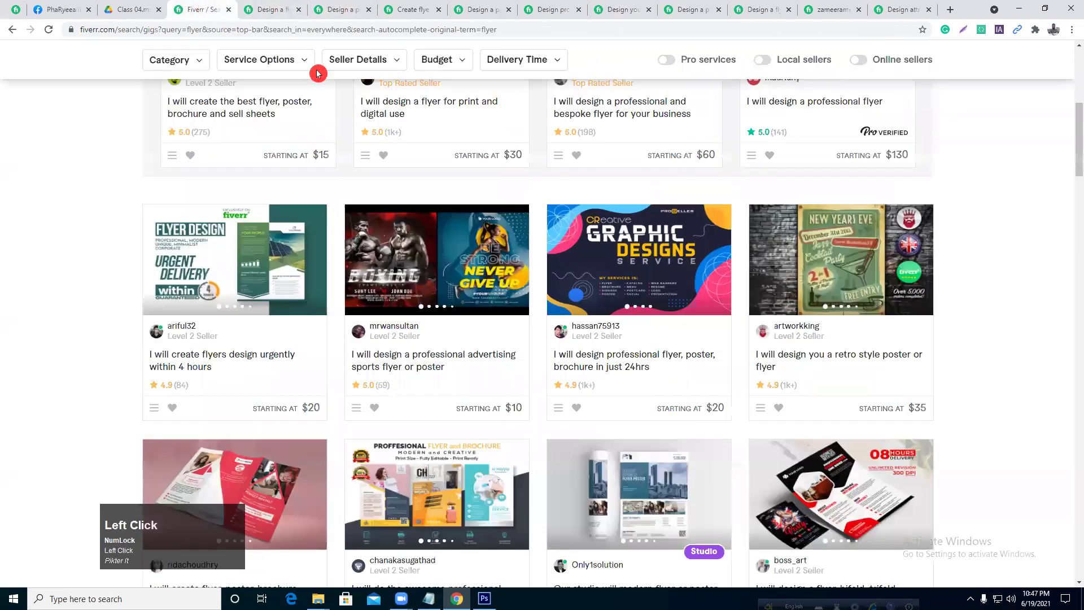
# - Search Fiverr for the copied keyword "retro style poster" in place of "flyer"
pyautogui.moveTo(1078, 155); pyautogui.dragTo(1076, 26)
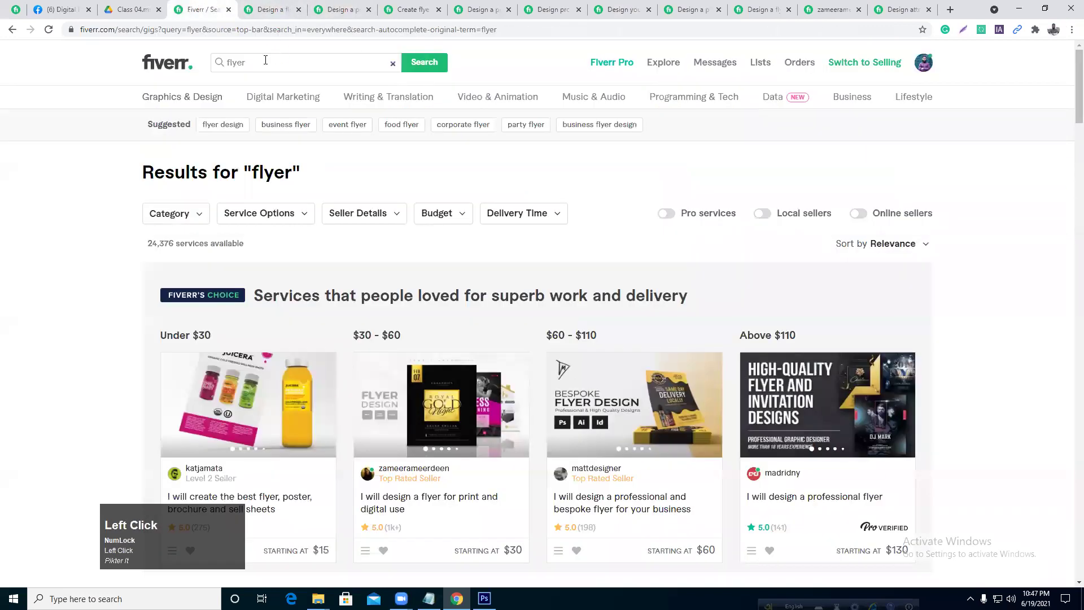
pyautogui.hotkey('ctrl', 'a')
pyautogui.hotkey('ctrl', 'v')
pyautogui.press('Return')
pyautogui.moveTo(161, 101)
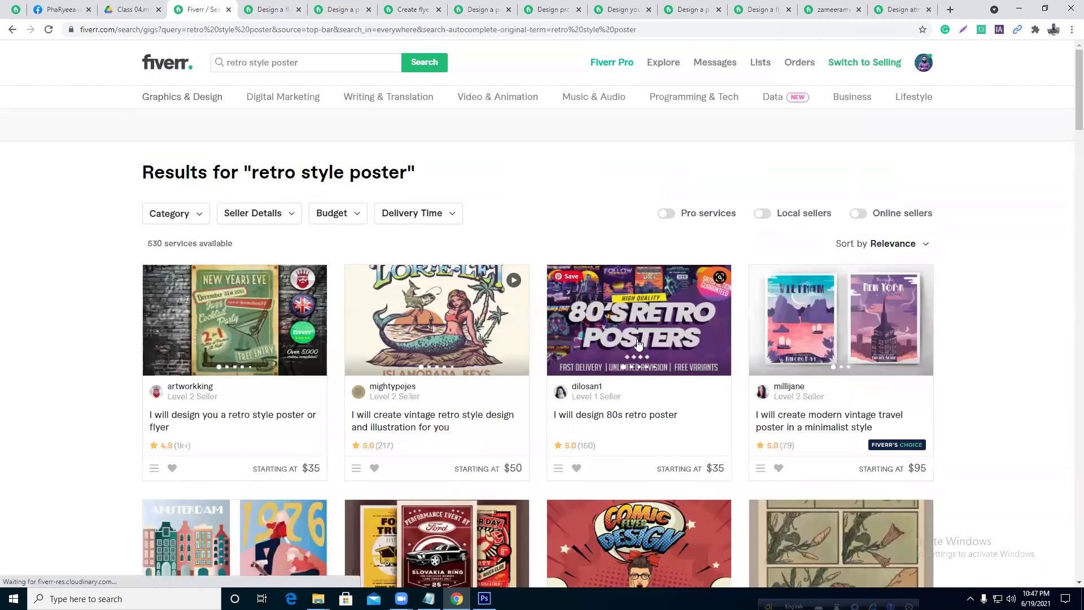
# - Look through the first page of retro style poster results down to the page numbers, and return to the search field
pyautogui.scroll(-2, 884, 353)
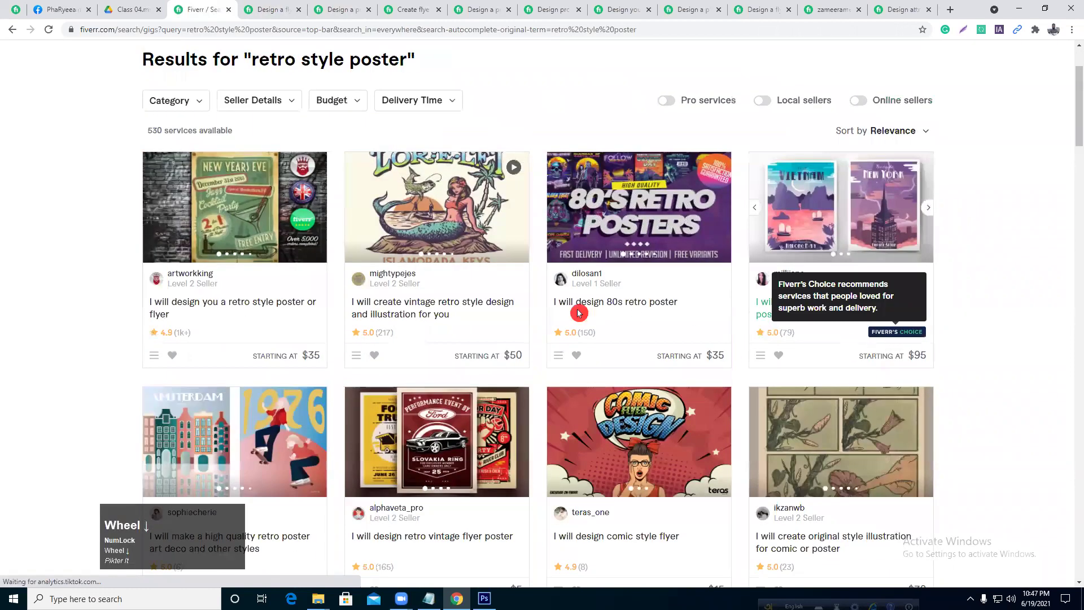
pyautogui.scroll(-10, 579, 314)
pyautogui.scroll(-8, 577, 313)
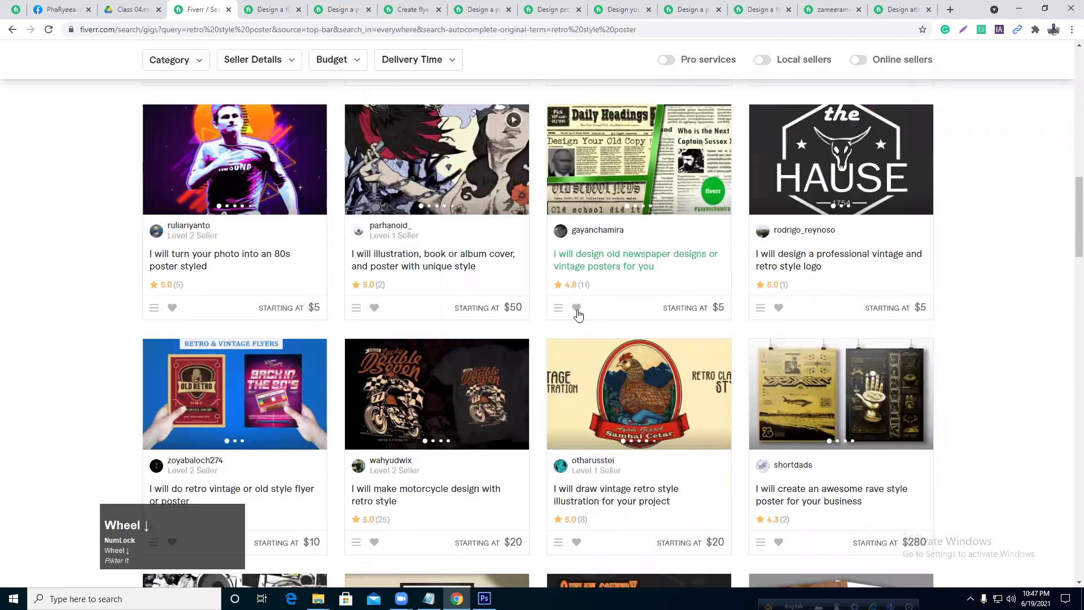
pyautogui.scroll(-10, 577, 310)
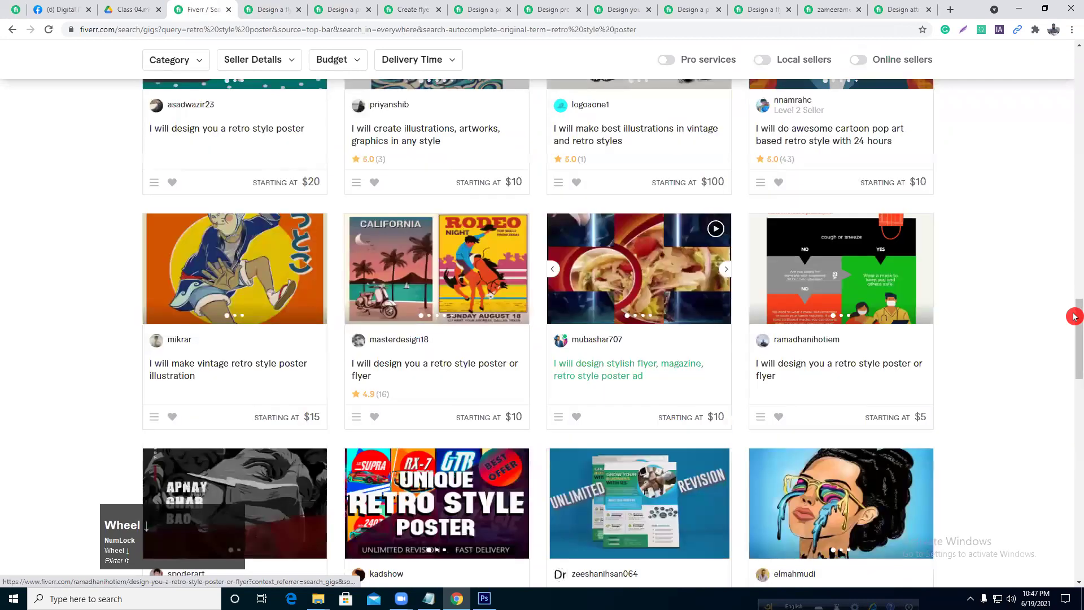
pyautogui.click(1075, 375)
pyautogui.moveTo(1075, 376); pyautogui.dragTo(1075, 456)
pyautogui.scroll(1, 625, 348)
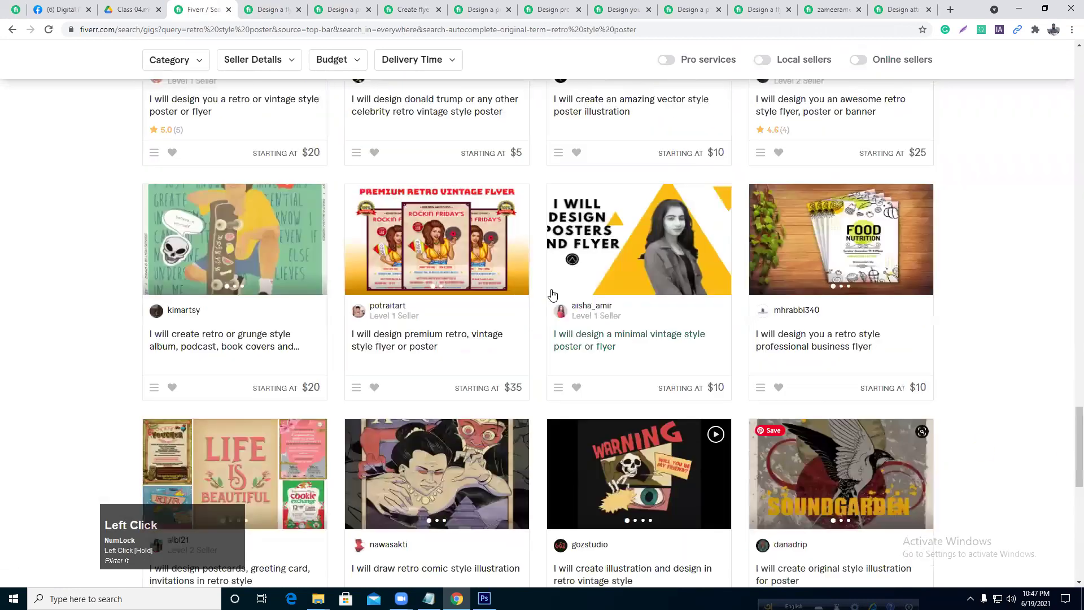
pyautogui.scroll(-2, 892, 406)
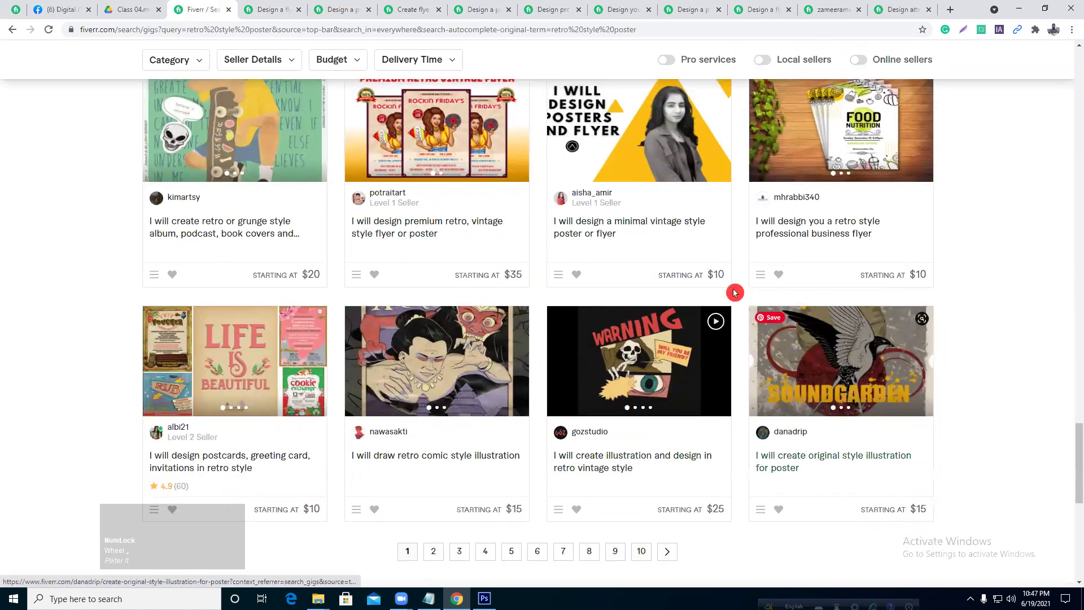
pyautogui.moveTo(614, 205)
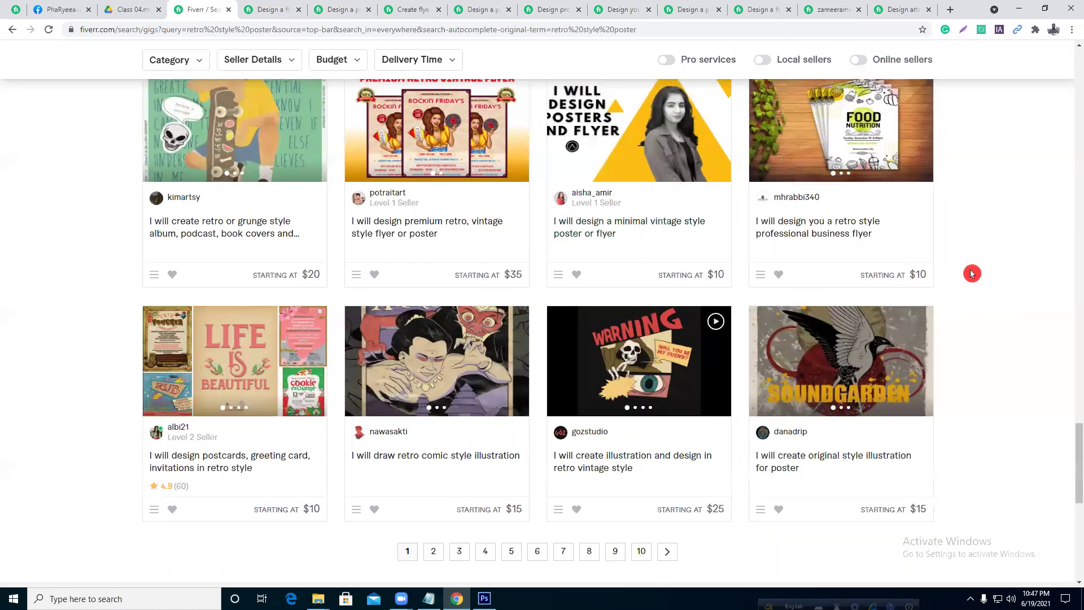
pyautogui.moveTo(1077, 455); pyautogui.dragTo(1062, 58)
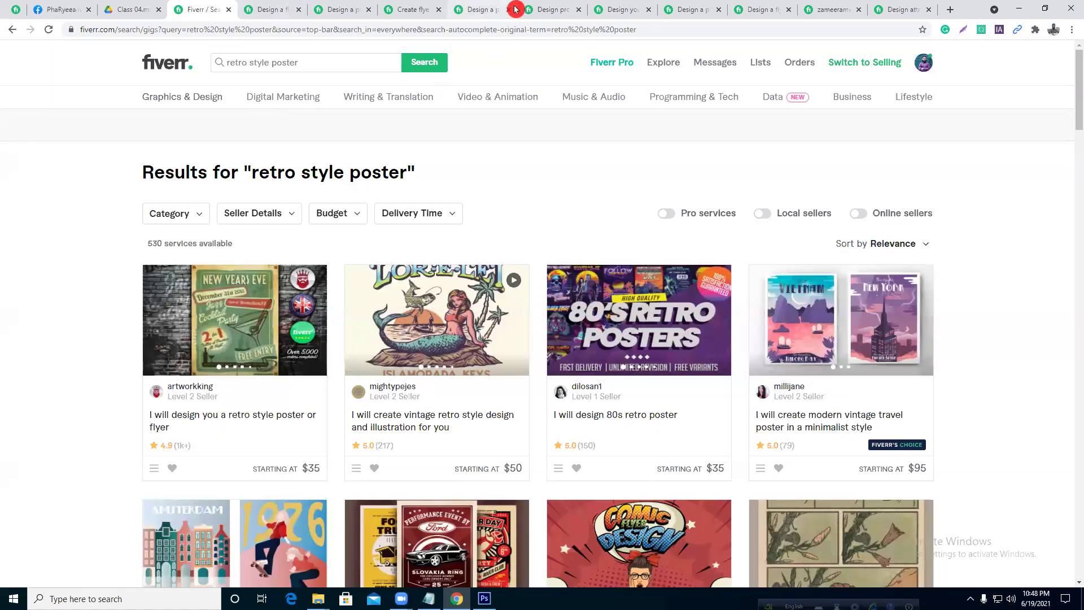
# - Compare the orders in queue on the 24-hour flyer, poster, brochure gig and the retro style poster gig
pyautogui.click(557, 10)
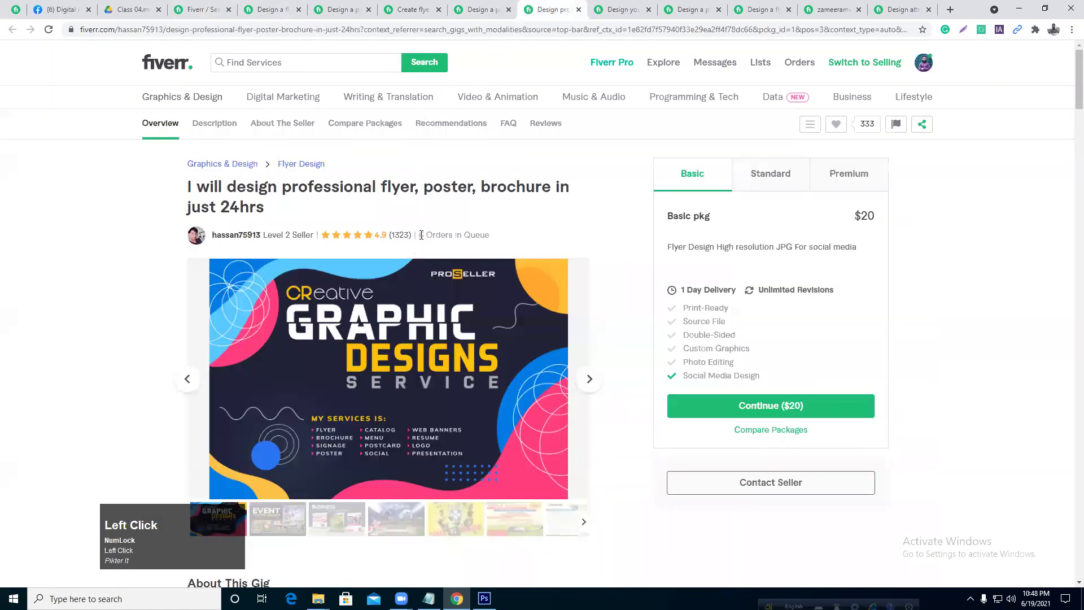
pyautogui.click(609, 9)
pyautogui.click(461, 172)
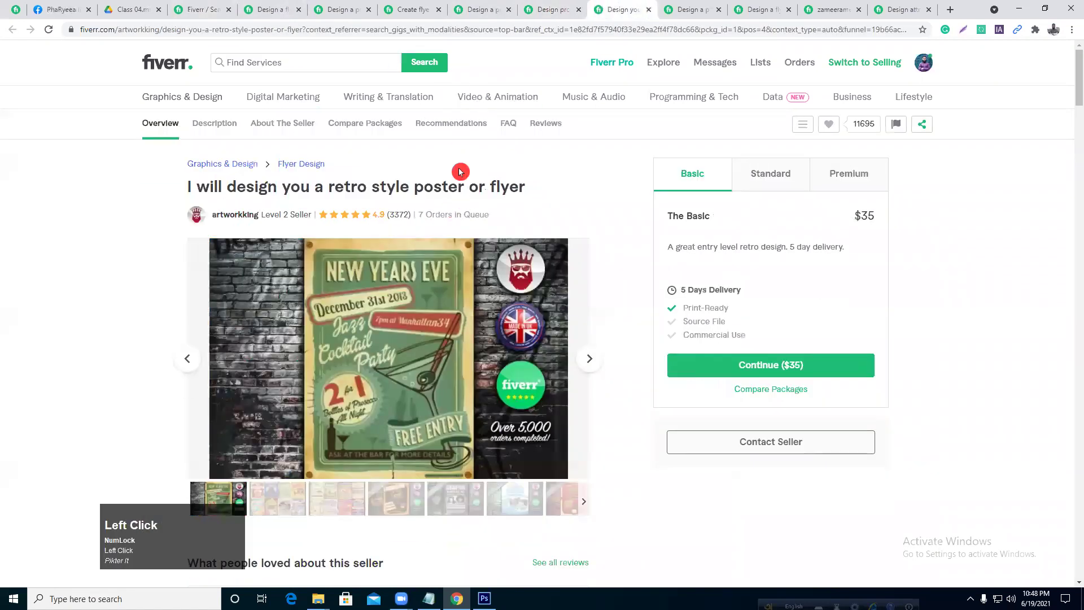
# - Return to the search results page and search Fiverr for "logo design"
pyautogui.click(207, 8)
pyautogui.moveTo(305, 63); pyautogui.dragTo(141, 89)
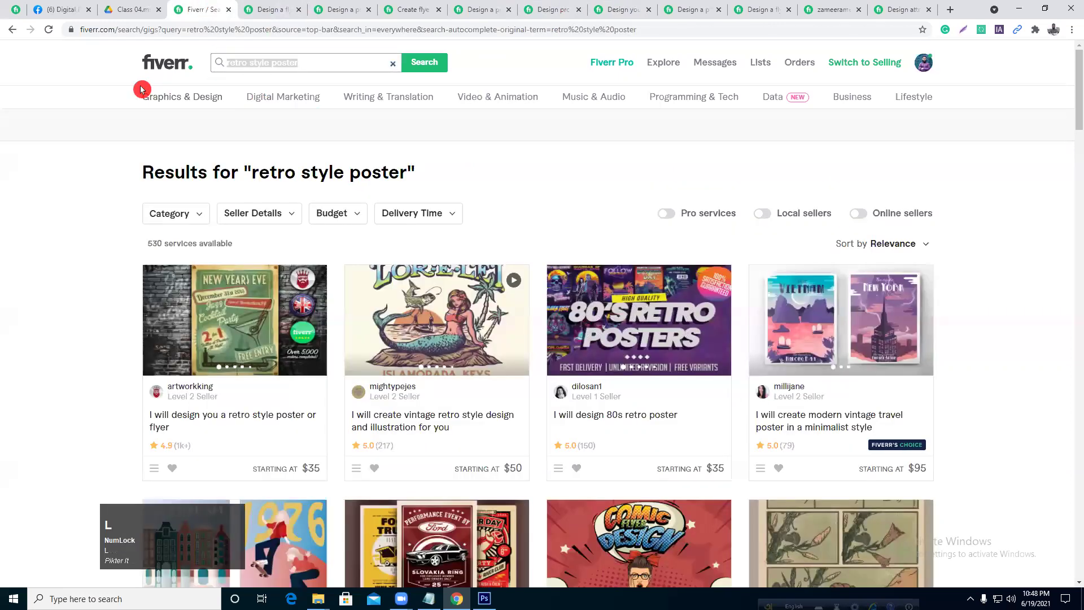
pyautogui.write('logo de')
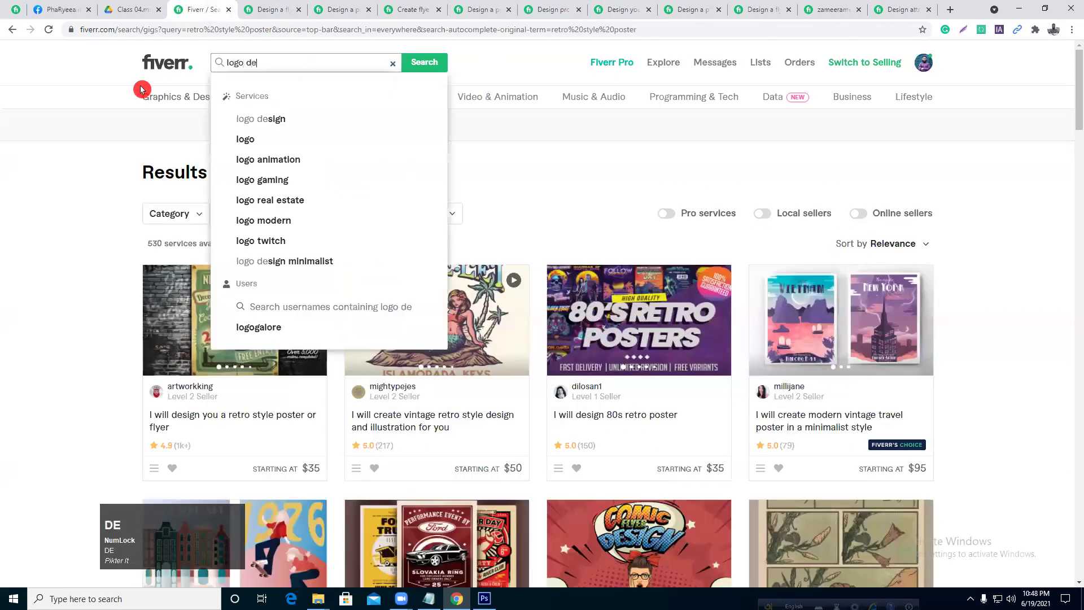
pyautogui.write('sign')
pyautogui.press('Return')
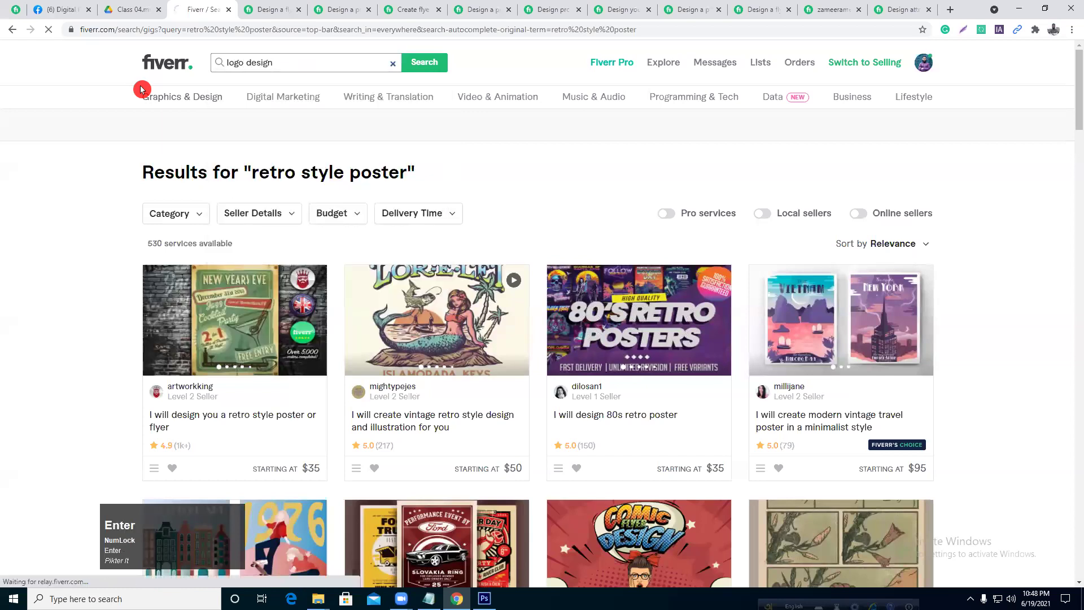
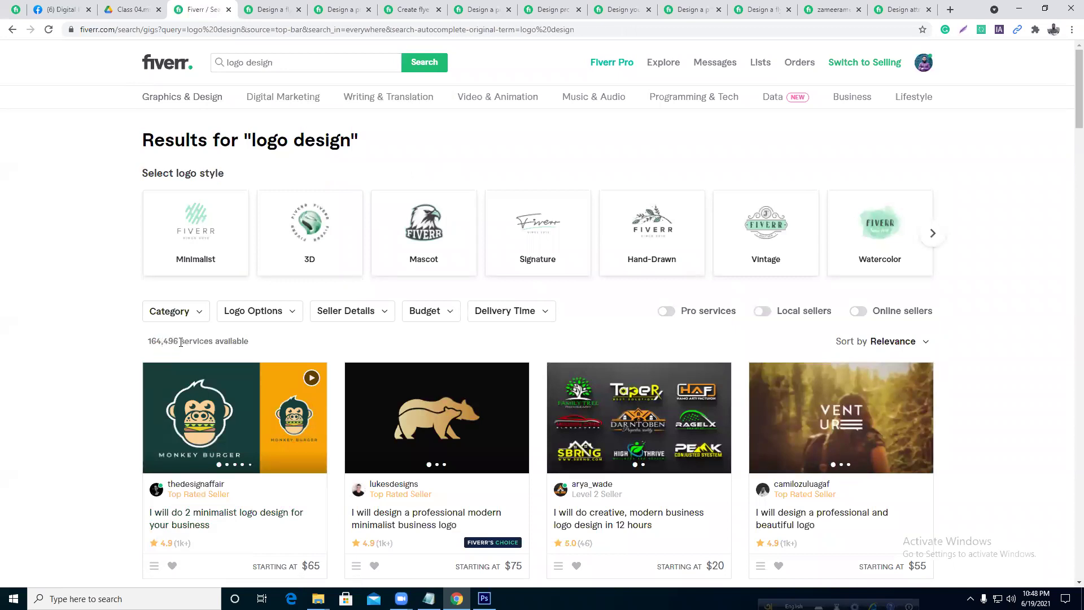
# - Examine the number of services available for "logo design" and look over the first rows of gigs
pyautogui.moveTo(177, 341); pyautogui.dragTo(160, 344)
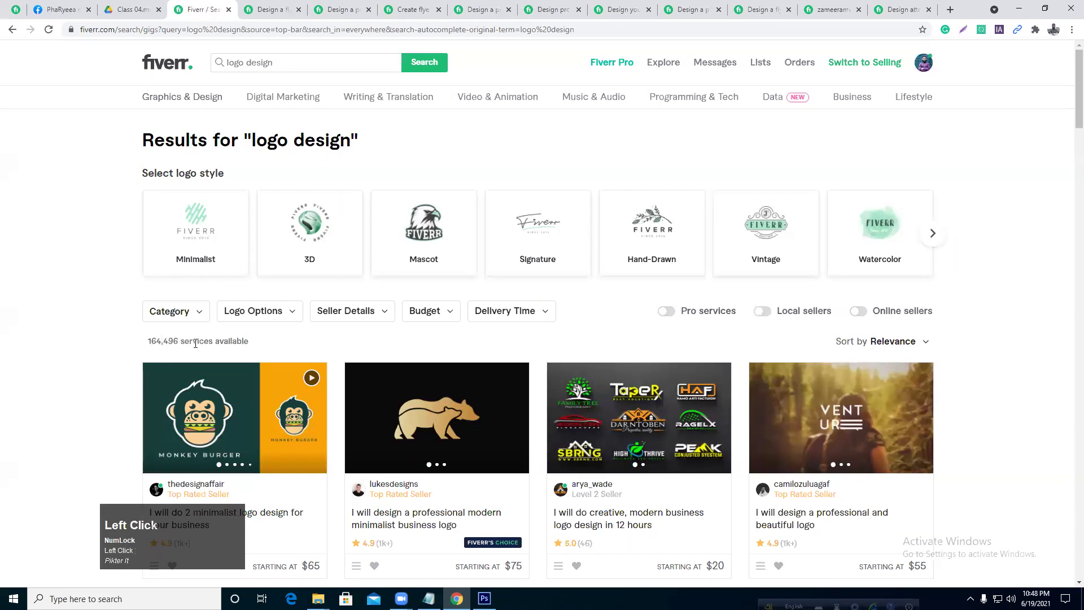
pyautogui.scroll(-2, 199, 345)
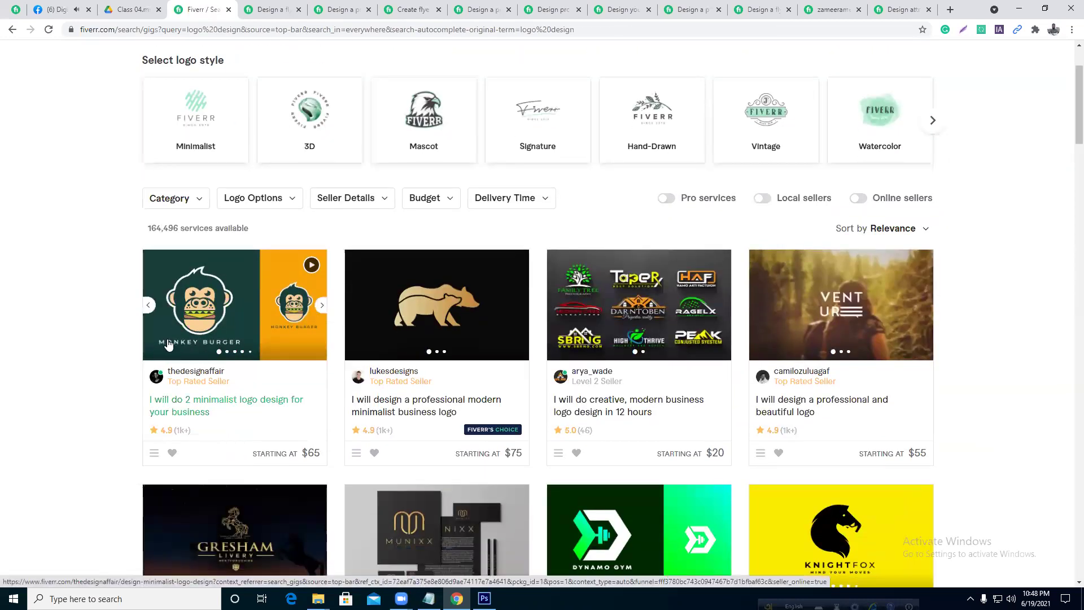
pyautogui.press('space')
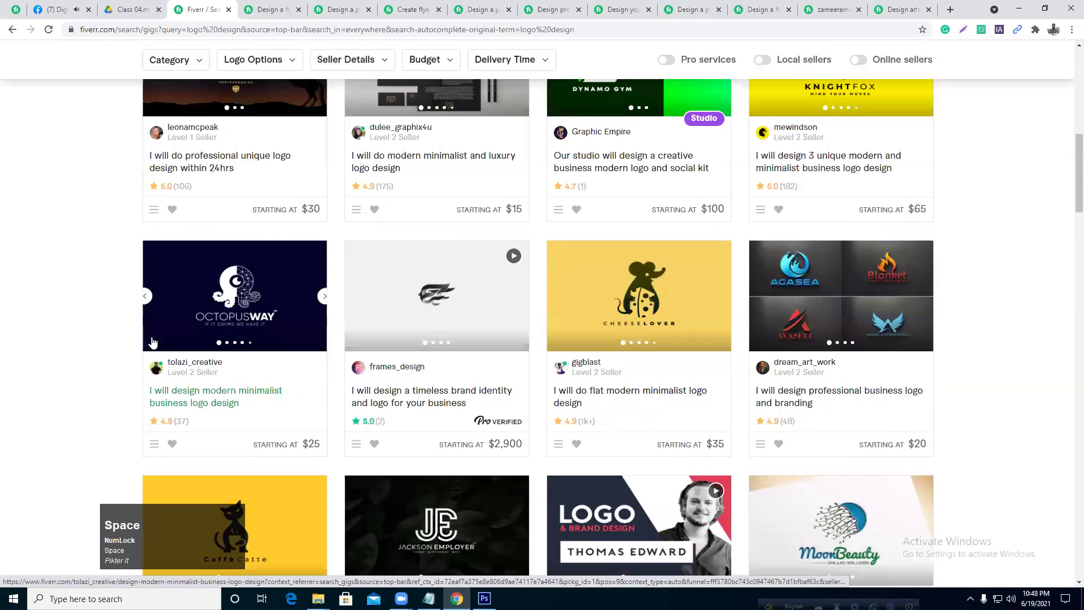
pyautogui.scroll(6, 154, 336)
pyautogui.scroll(1, 155, 336)
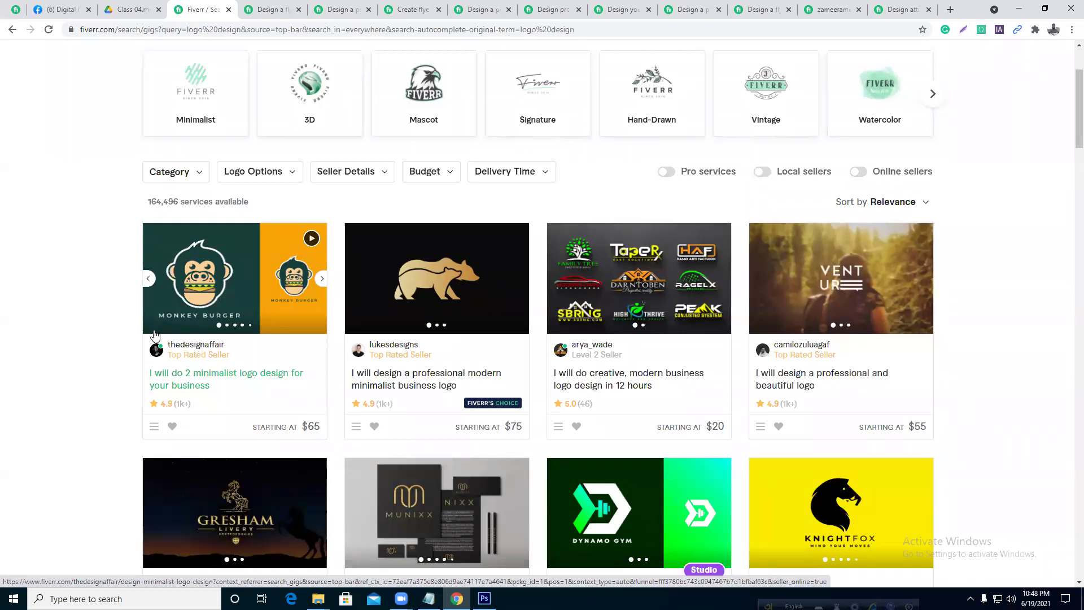
pyautogui.scroll(2, 154, 336)
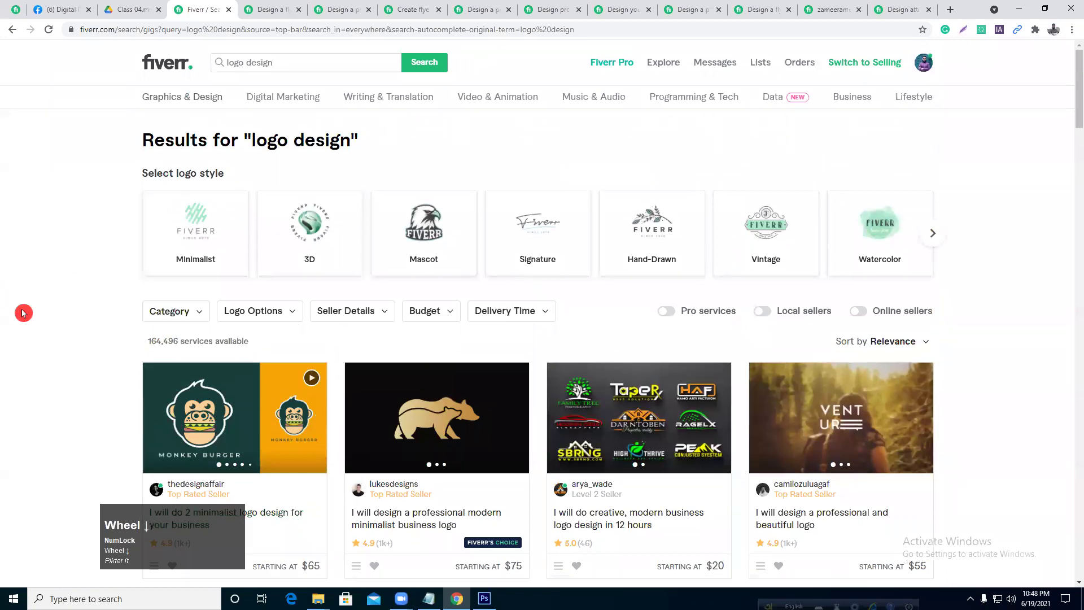
pyautogui.scroll(-2, 24, 313)
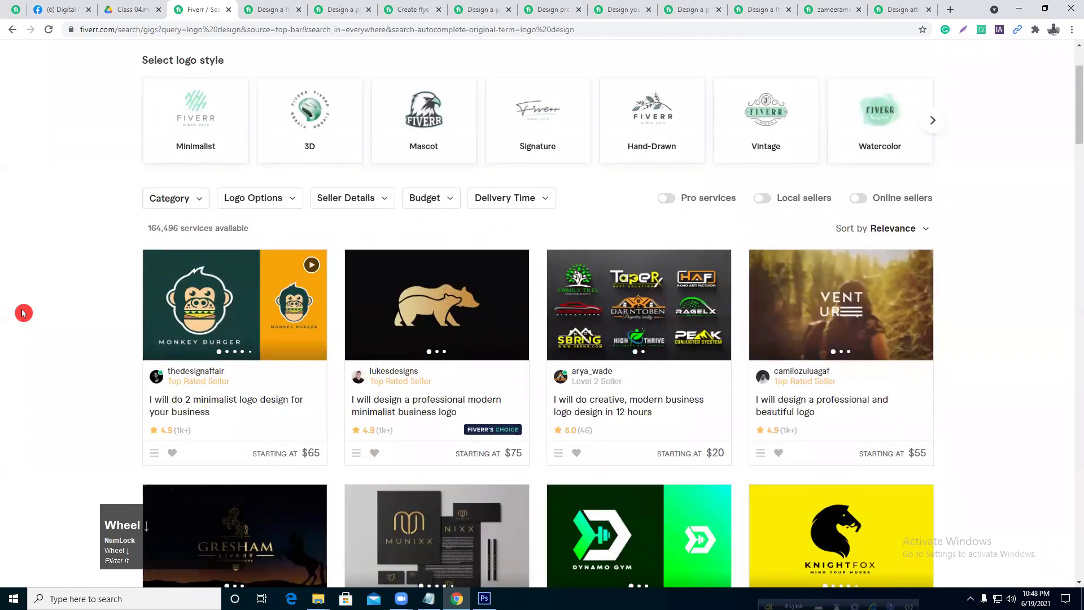
# - Close all the flyer gig and seller tabs that are open after the logo design search results
pyautogui.rightClick(227, 305)
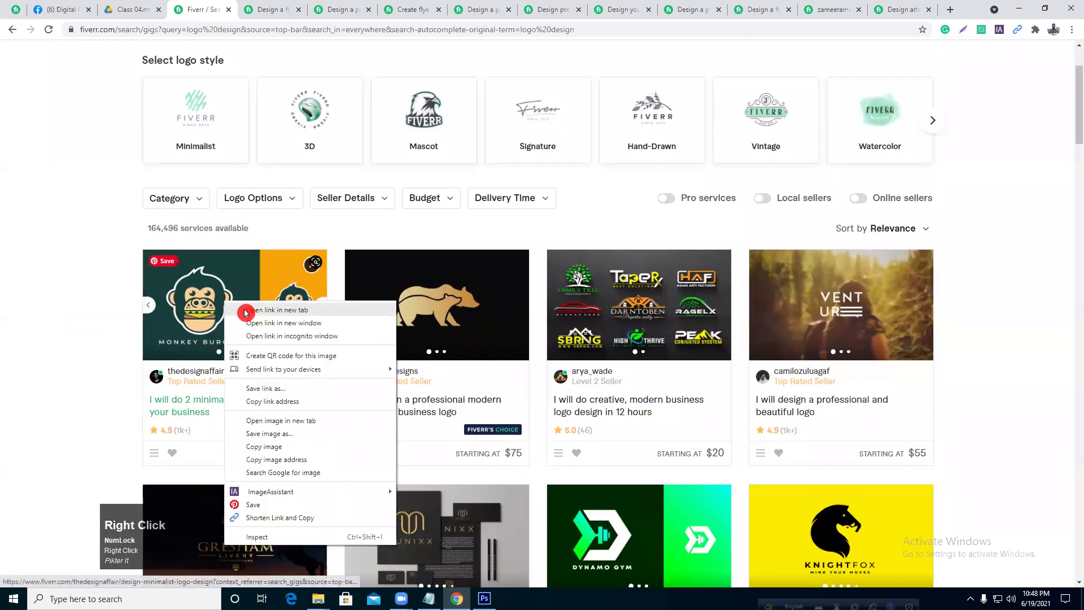
pyautogui.click(298, 10)
pyautogui.click(298, 10)
pyautogui.click(299, 10)
pyautogui.click(299, 10)
pyautogui.click(298, 10)
pyautogui.click(298, 9)
pyautogui.click(298, 10)
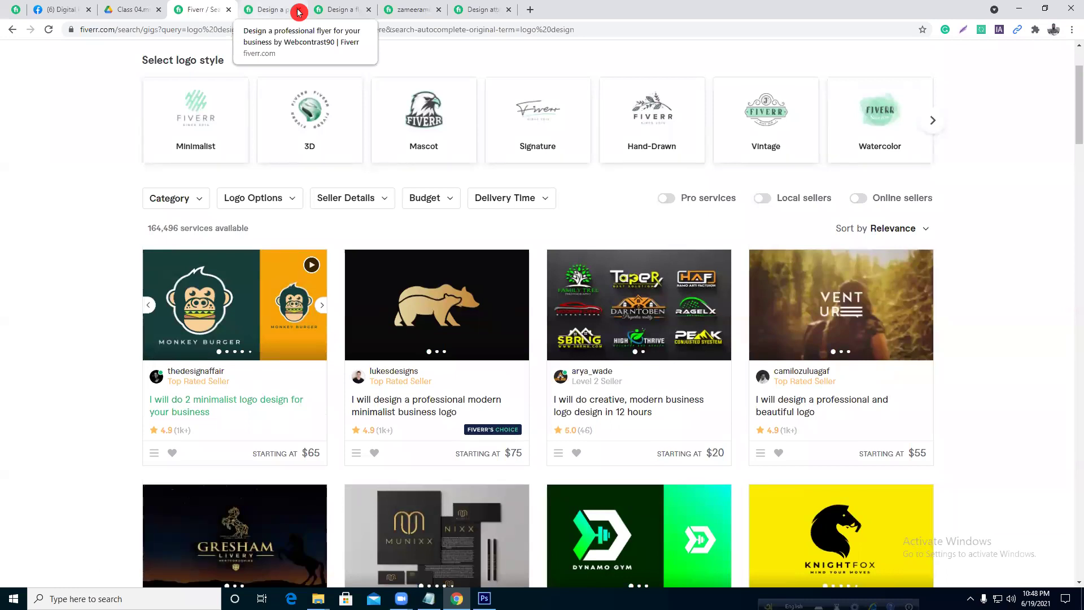
pyautogui.click(298, 10)
pyautogui.click(298, 10)
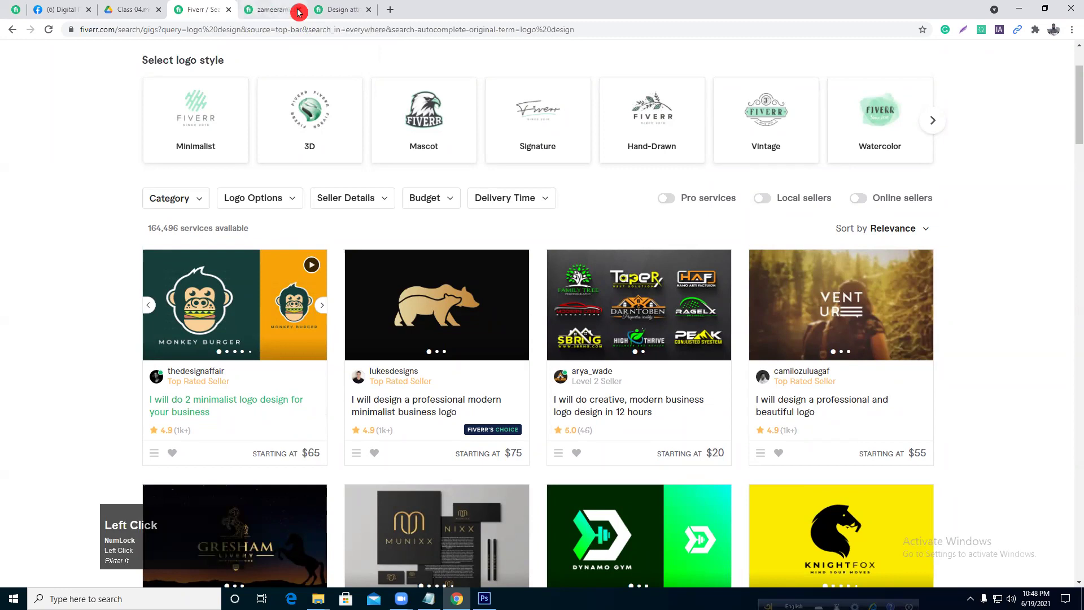
pyautogui.click(298, 10)
pyautogui.click(298, 11)
pyautogui.click(298, 10)
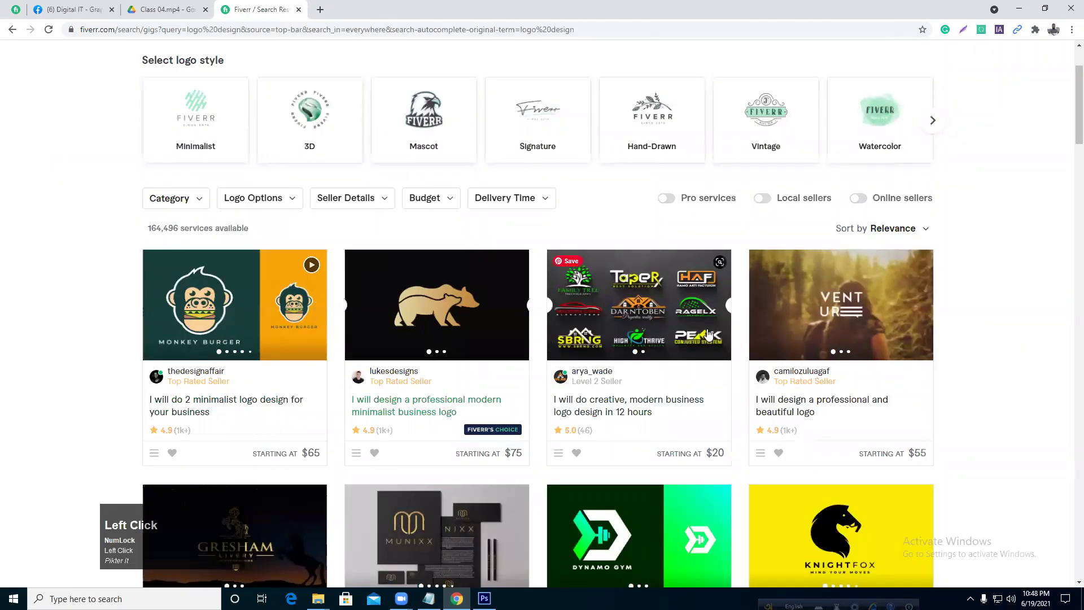
# - Open the first, second and fourth gigs of the first logo design row in new tabs, and close the Facebook tab
pyautogui.rightClick(244, 277)
pyautogui.click(266, 285)
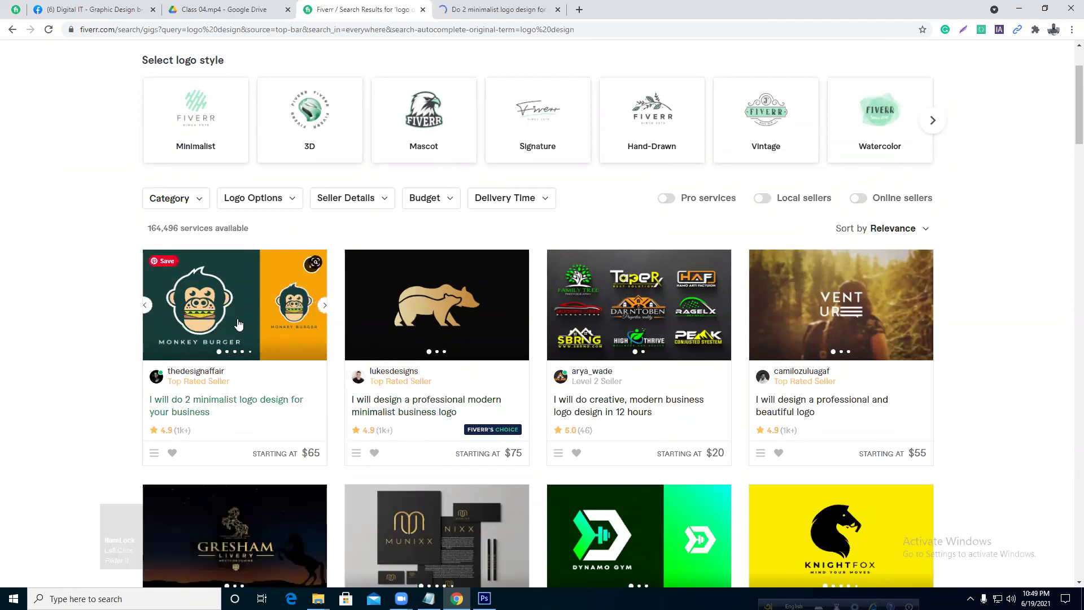
pyautogui.rightClick(465, 275)
pyautogui.click(492, 282)
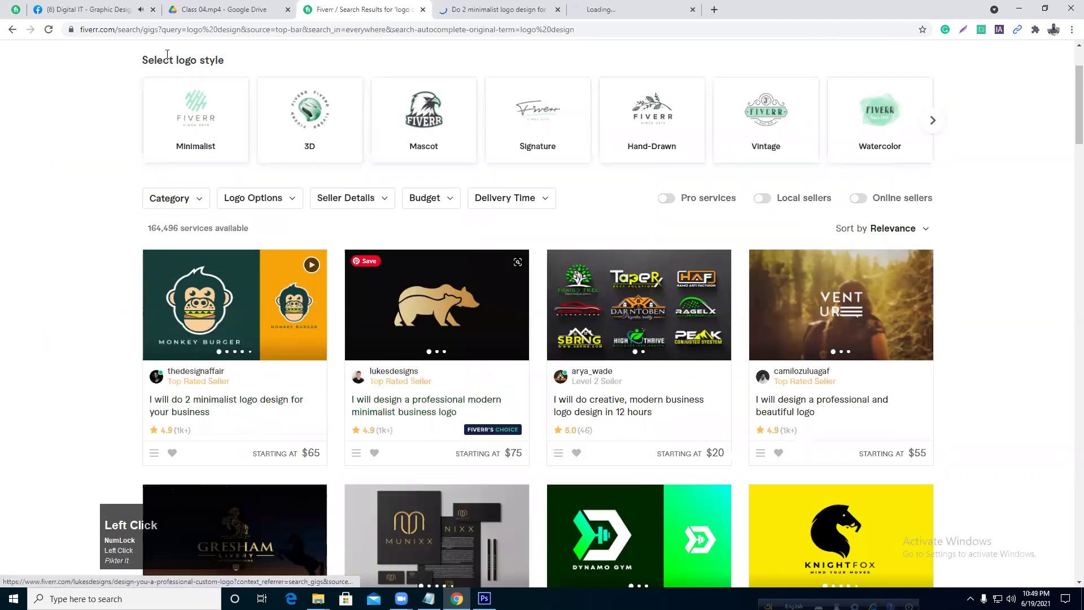
pyautogui.click(157, 15)
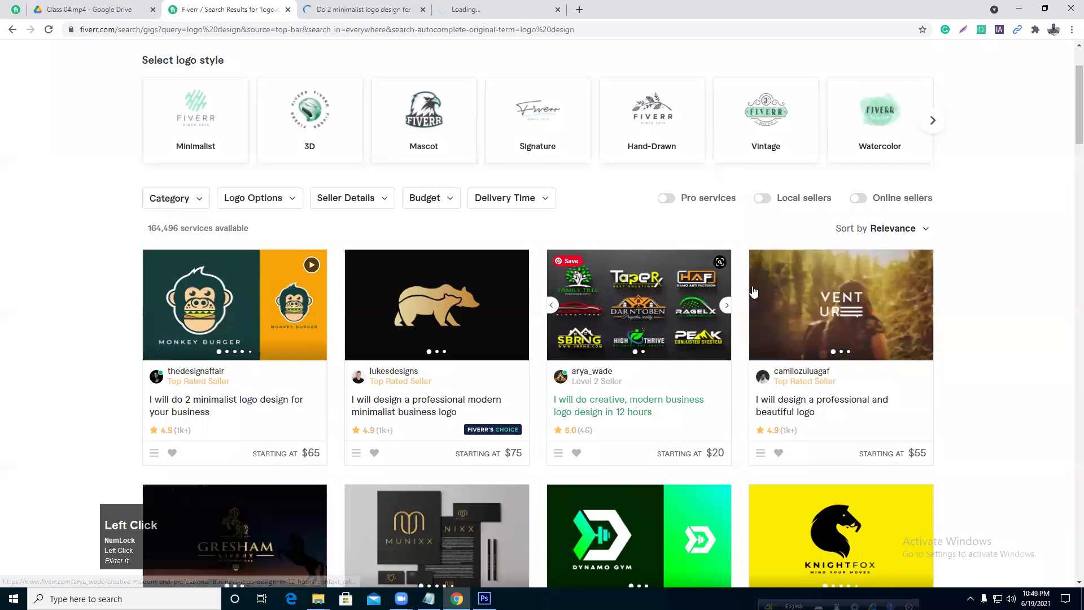
pyautogui.rightClick(825, 298)
pyautogui.click(825, 298)
# - Open the professional unique logo, modern minimalist and luxury logo, and flat modern minimalist logo gigs in new tabs
pyautogui.scroll(-5, 271, 271)
pyautogui.rightClick(268, 266)
pyautogui.click(268, 266)
pyautogui.rightClick(419, 263)
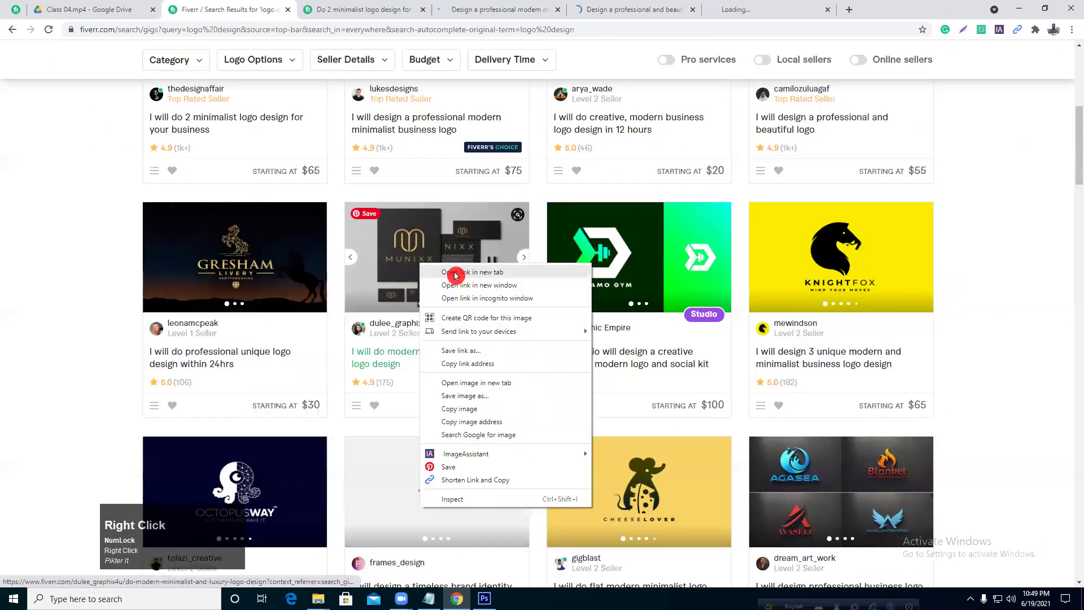
pyautogui.click(454, 270)
pyautogui.rightClick(629, 269)
pyautogui.scroll(-4, 963, 290)
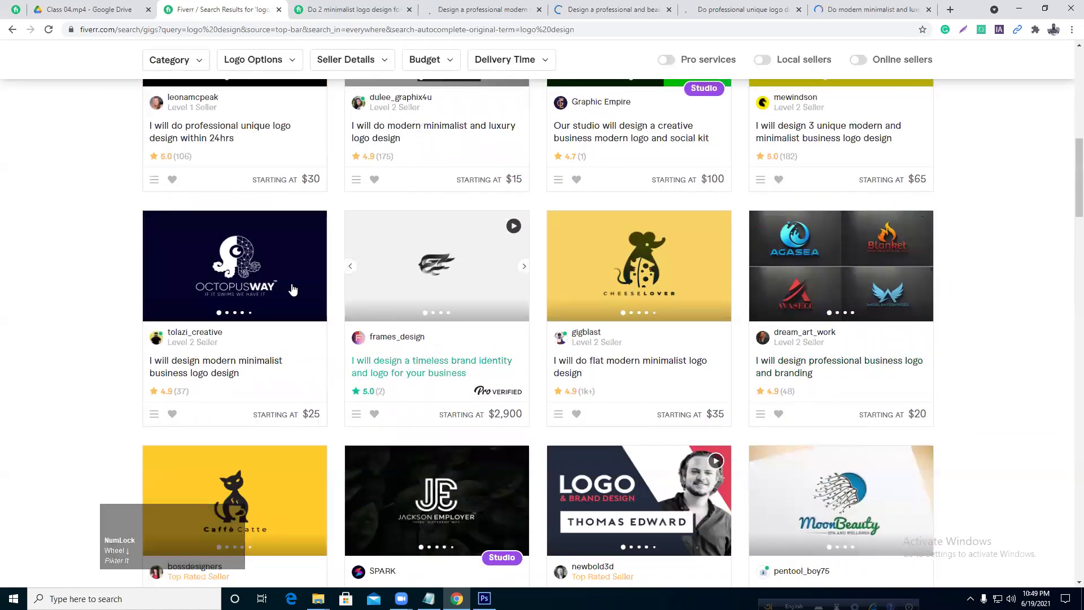
pyautogui.rightClick(626, 261)
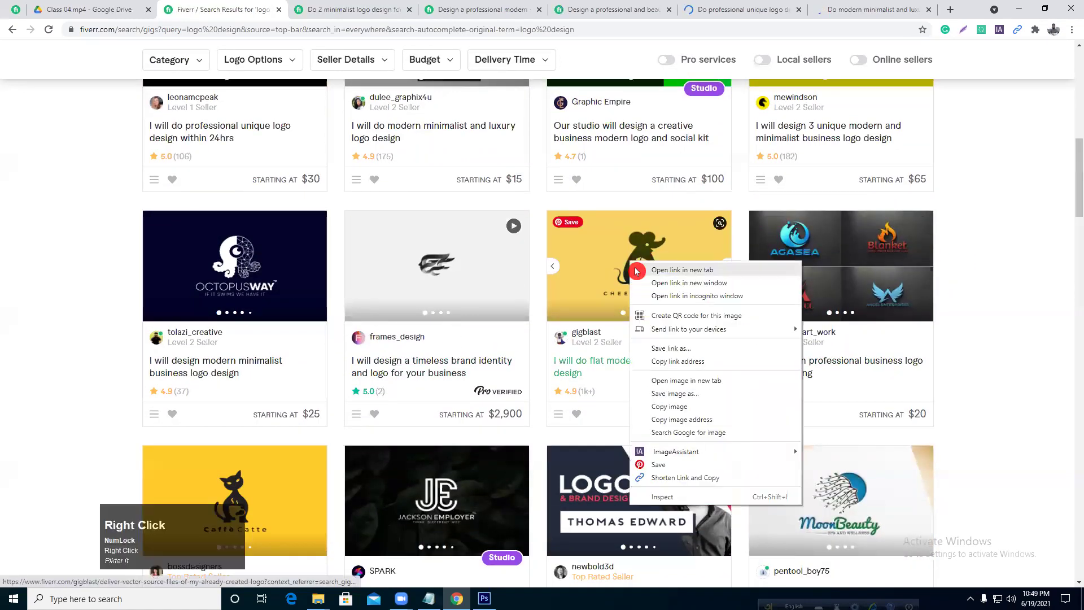
pyautogui.click(655, 270)
# - Switch to the "2 minimalist logo design" gig and check its review count and orders in queue
pyautogui.hotkey('ctrl', 'Tab')
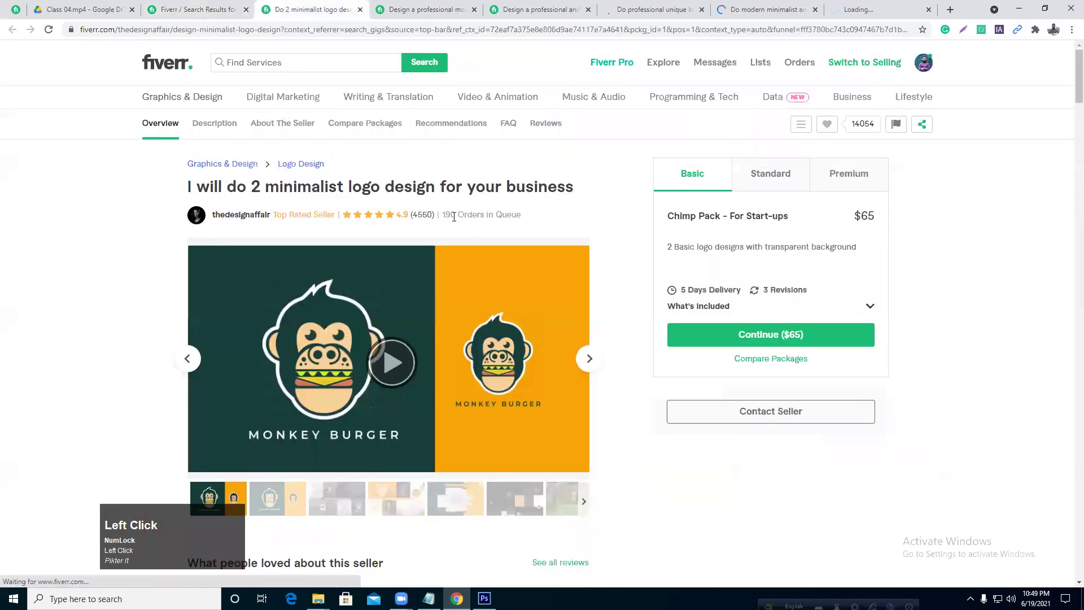
pyautogui.moveTo(465, 216); pyautogui.dragTo(527, 220)
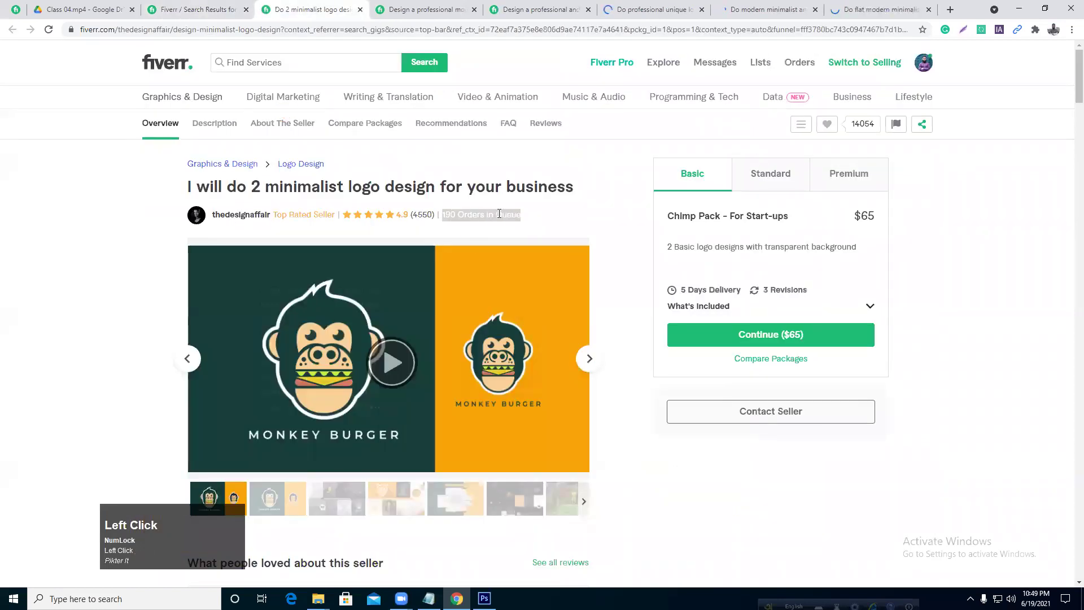
pyautogui.click(429, 223)
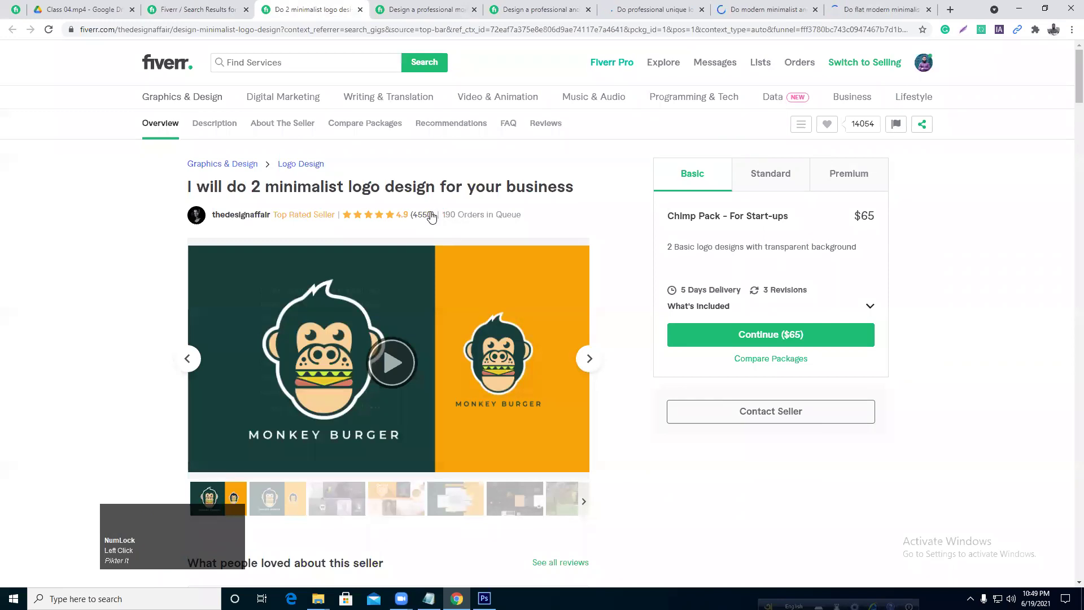
pyautogui.click(492, 227)
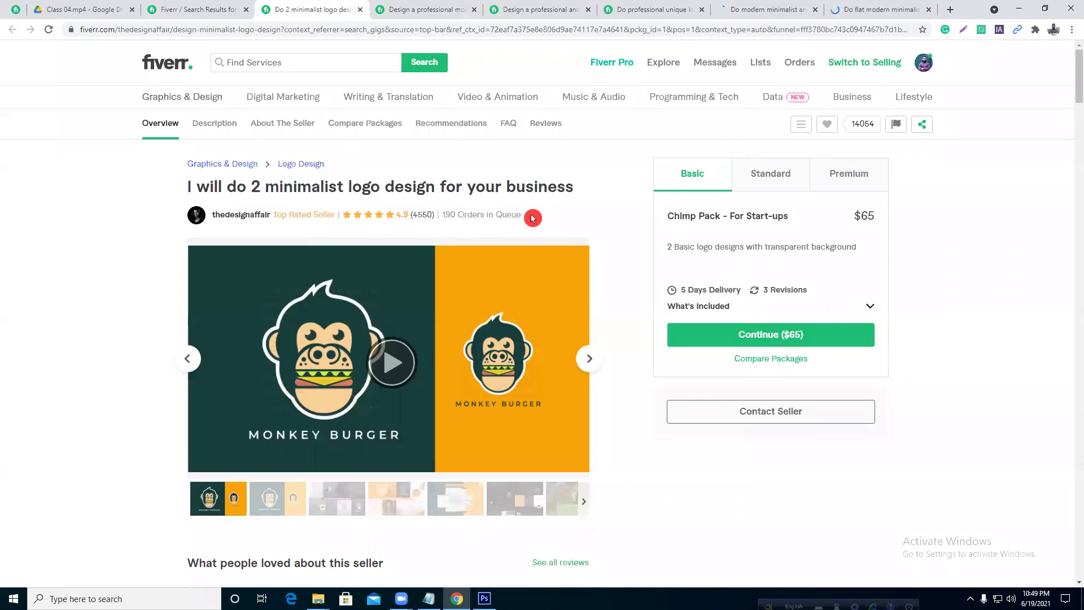
# - View the Standard, Premium and Basic packages of the "2 minimalist logo design" gig and compare their prices and contents
pyautogui.click(774, 182)
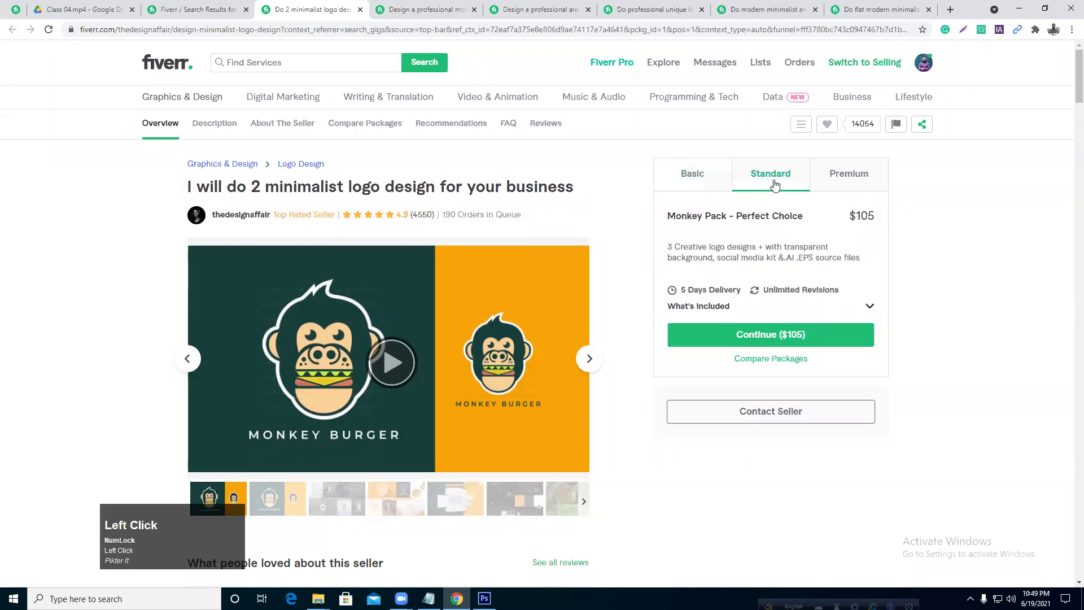
pyautogui.click(854, 180)
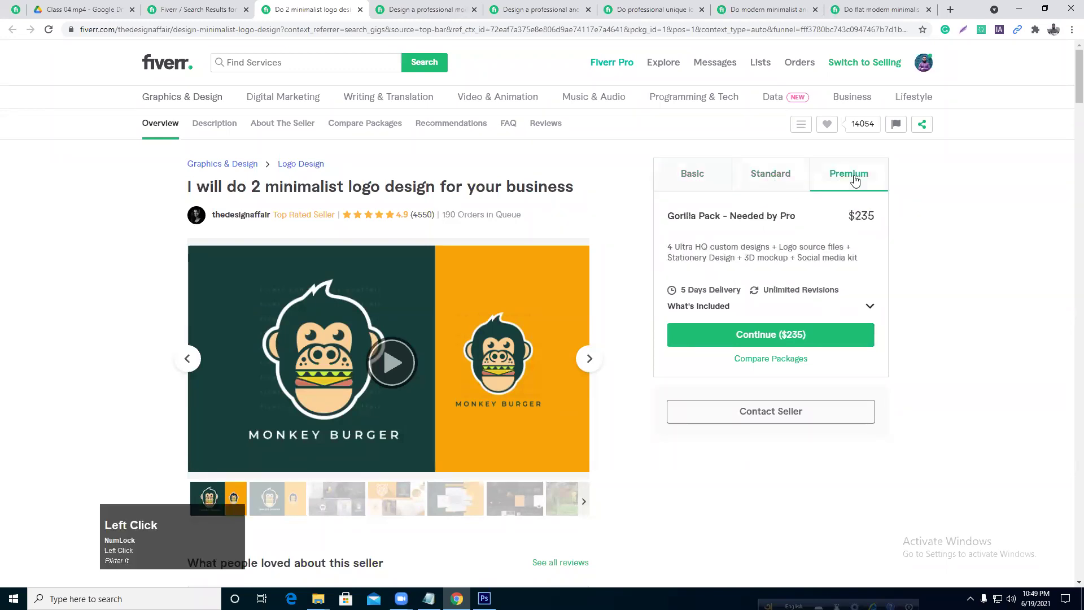
pyautogui.click(698, 176)
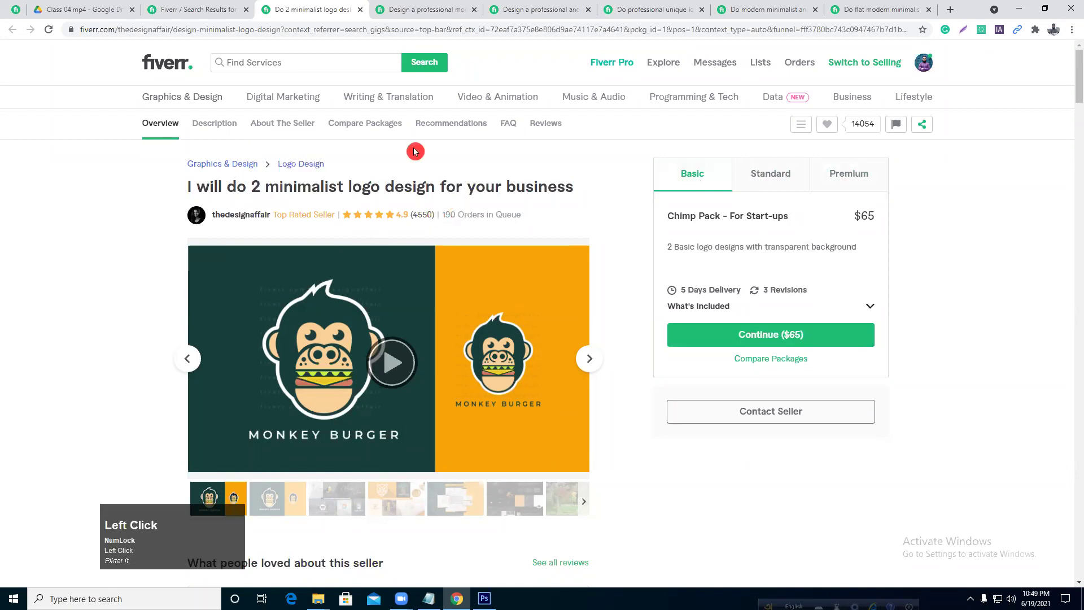
# - Go through the other five opened logo gigs and check each one's title, review count and orders in queue
pyautogui.click(437, 9)
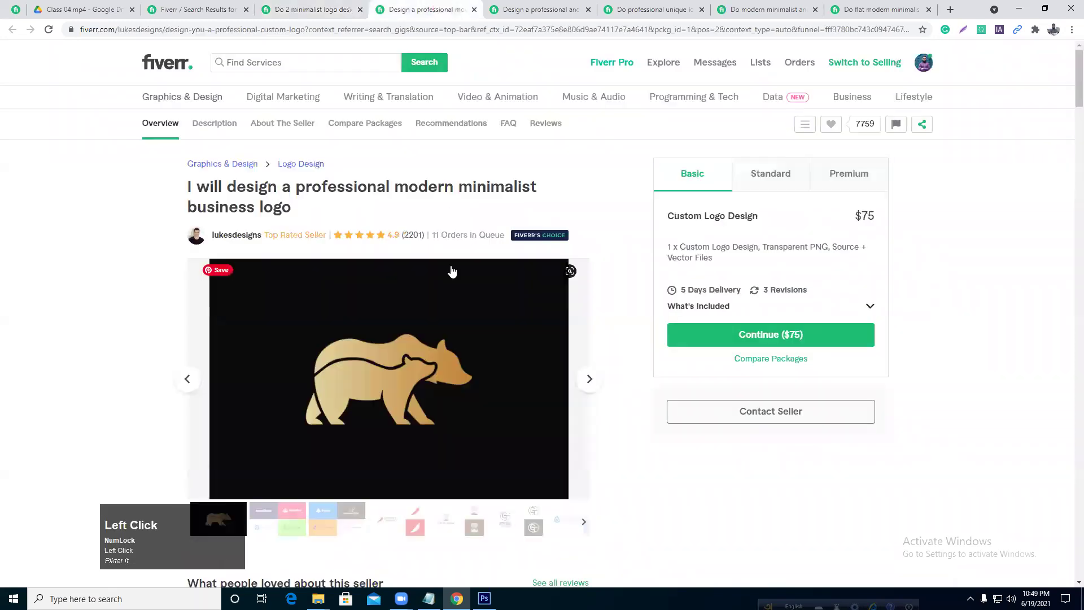
pyautogui.click(538, 9)
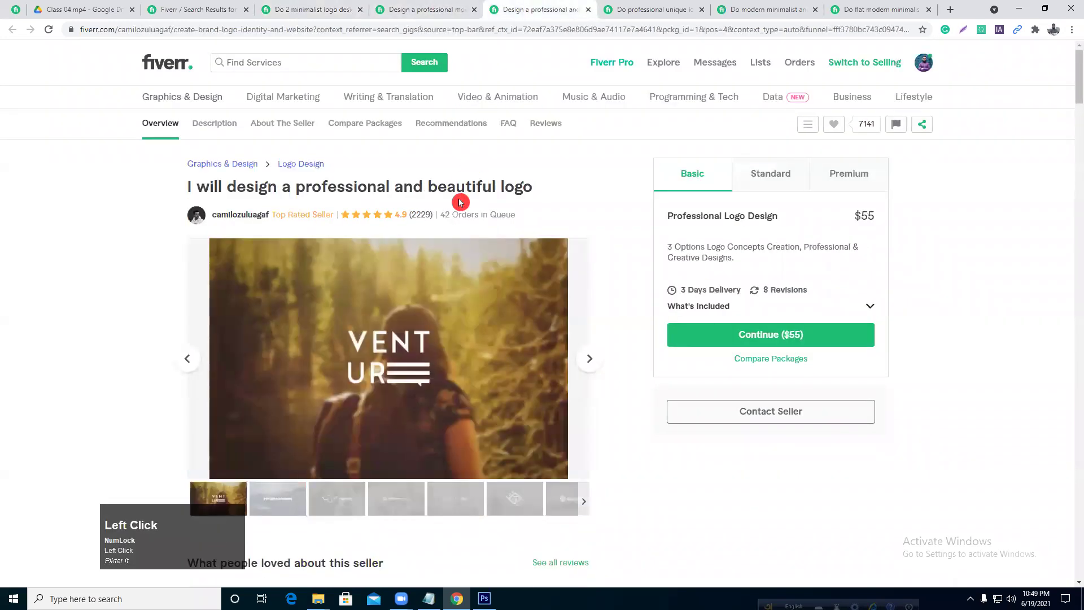
pyautogui.click(655, 9)
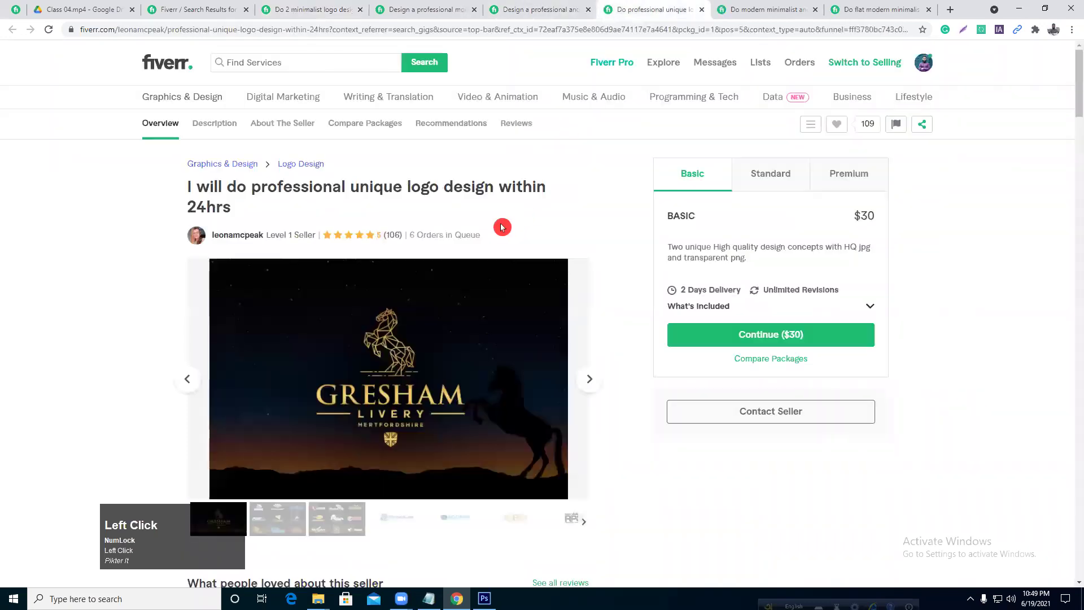
pyautogui.click(757, 9)
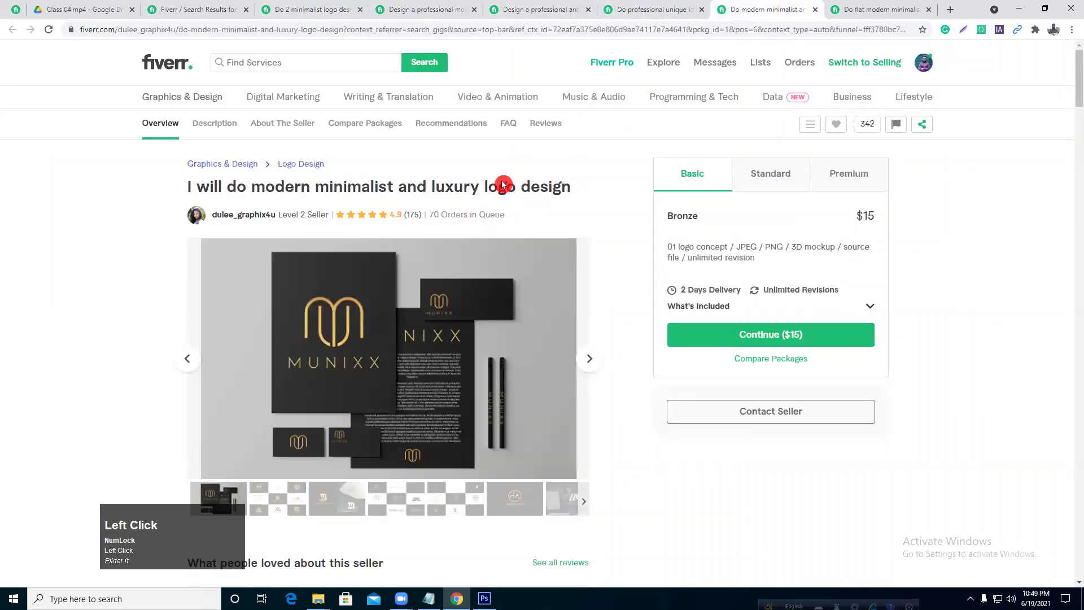
pyautogui.click(855, 9)
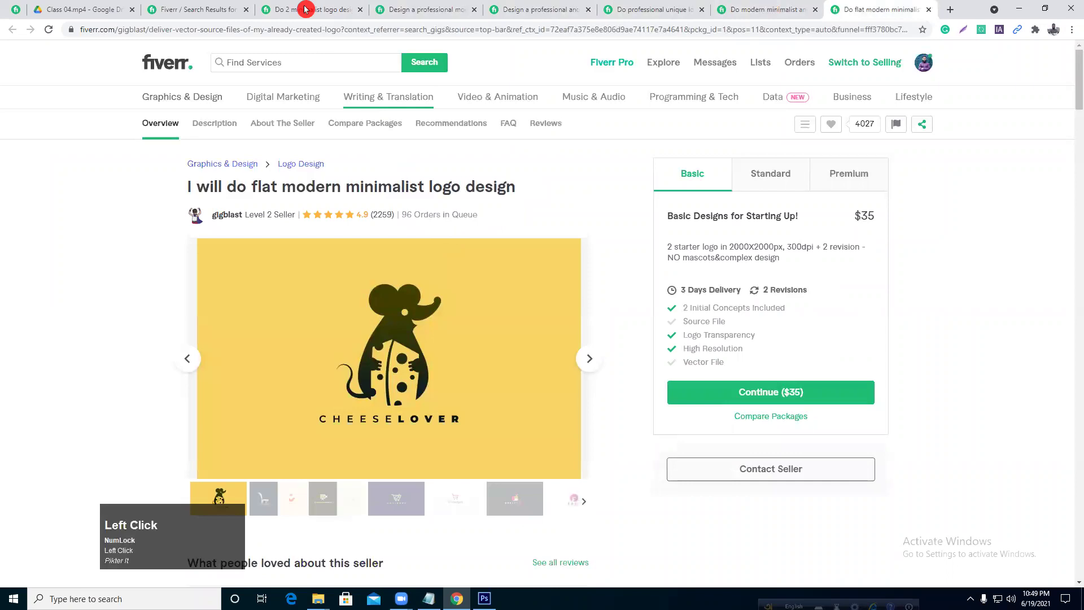
# - Return to the "logo design" search results and review the services available and the first row of gigs
pyautogui.click(223, 9)
pyautogui.moveTo(1077, 183); pyautogui.dragTo(1076, 113)
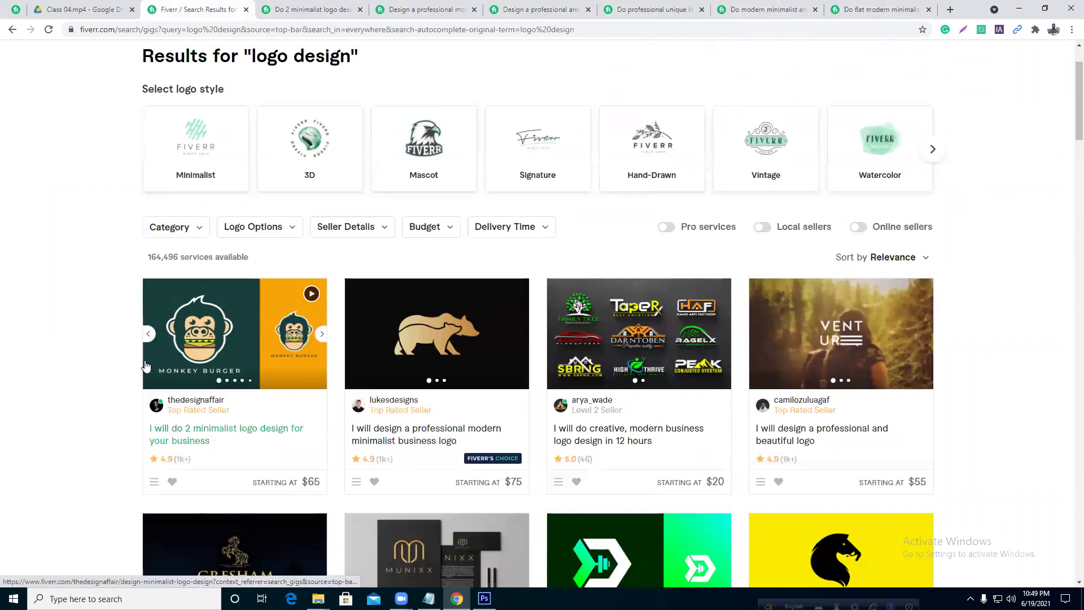
pyautogui.click(981, 343)
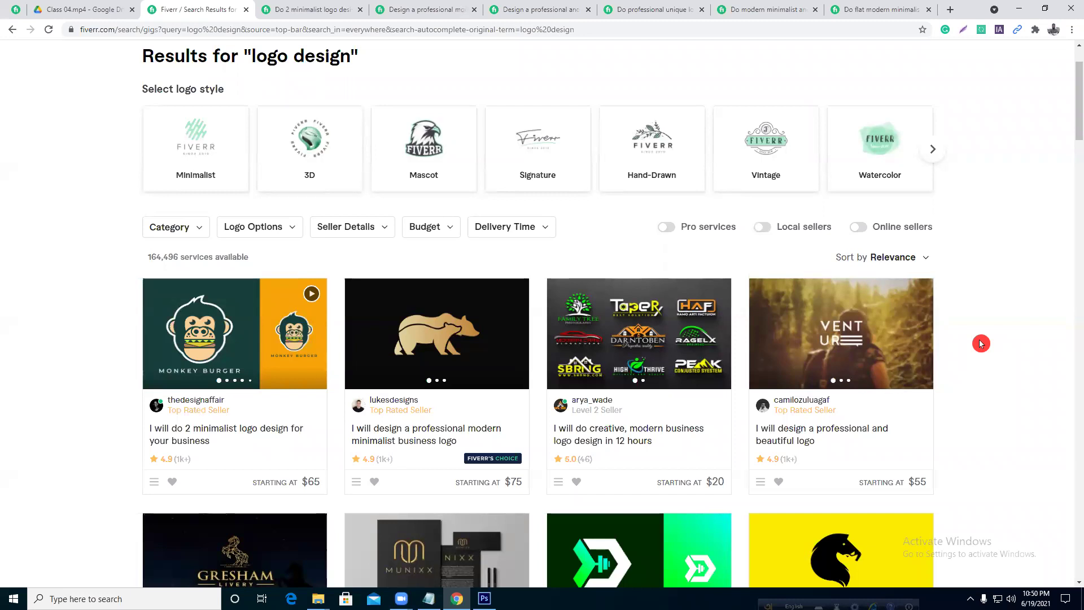
# - Return to the "2 minimalist logo design" gig and recheck its orders in queue and its Premium and Basic packages
pyautogui.click(277, 9)
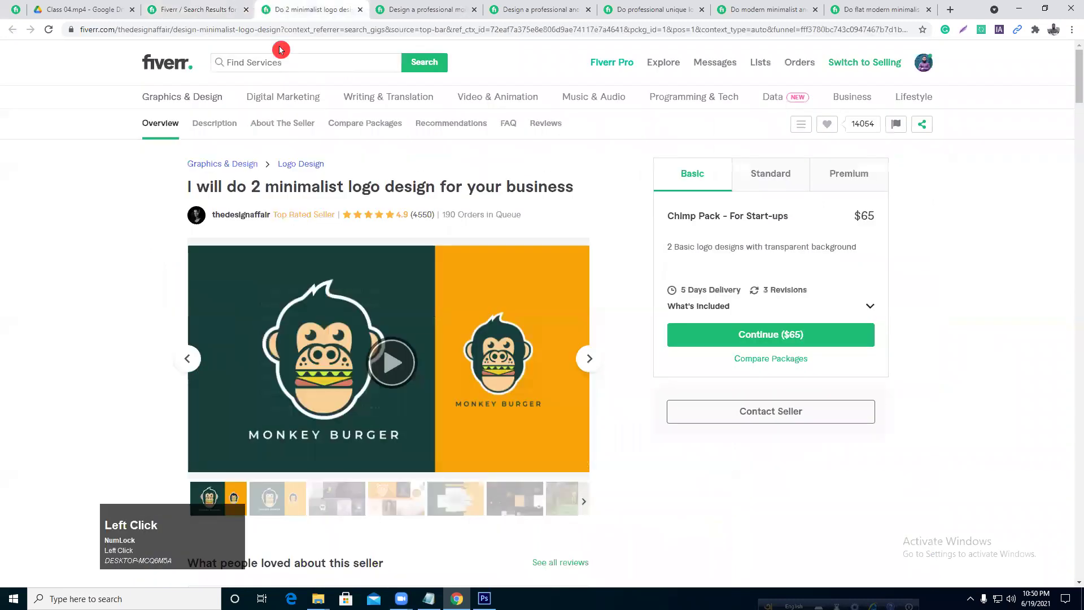
pyautogui.moveTo(444, 214)
pyautogui.mouseDown()
pyautogui.moveTo(462, 214)
pyautogui.moveTo(447, 213)
pyautogui.mouseUp()
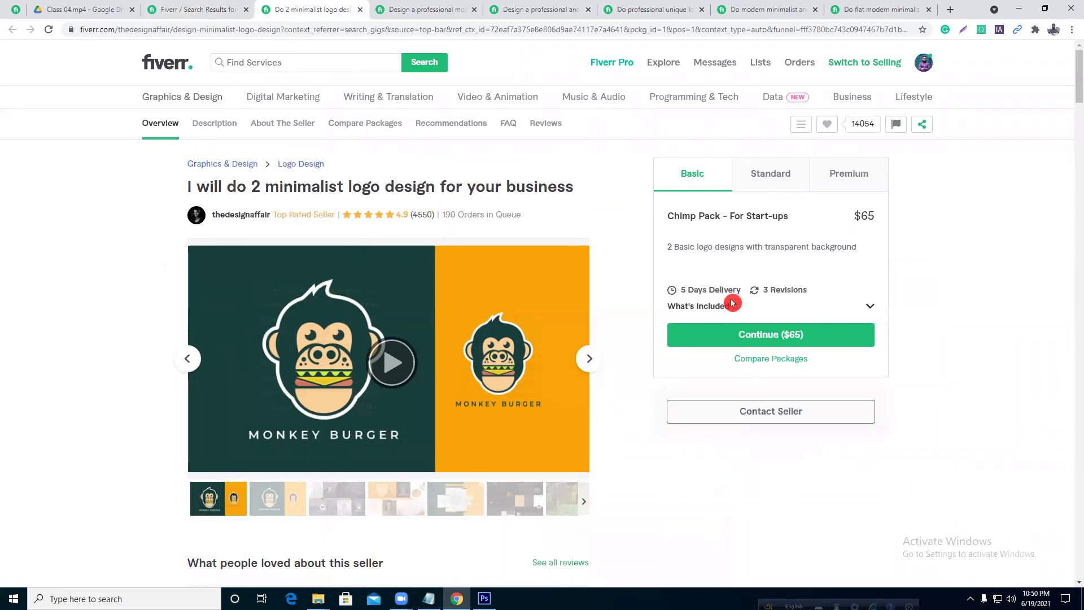
pyautogui.click(830, 179)
pyautogui.click(708, 176)
# - Examine the About The Seller section of the gig, including the last delivery time, country and membership date
pyautogui.scroll(-18, 135, 240)
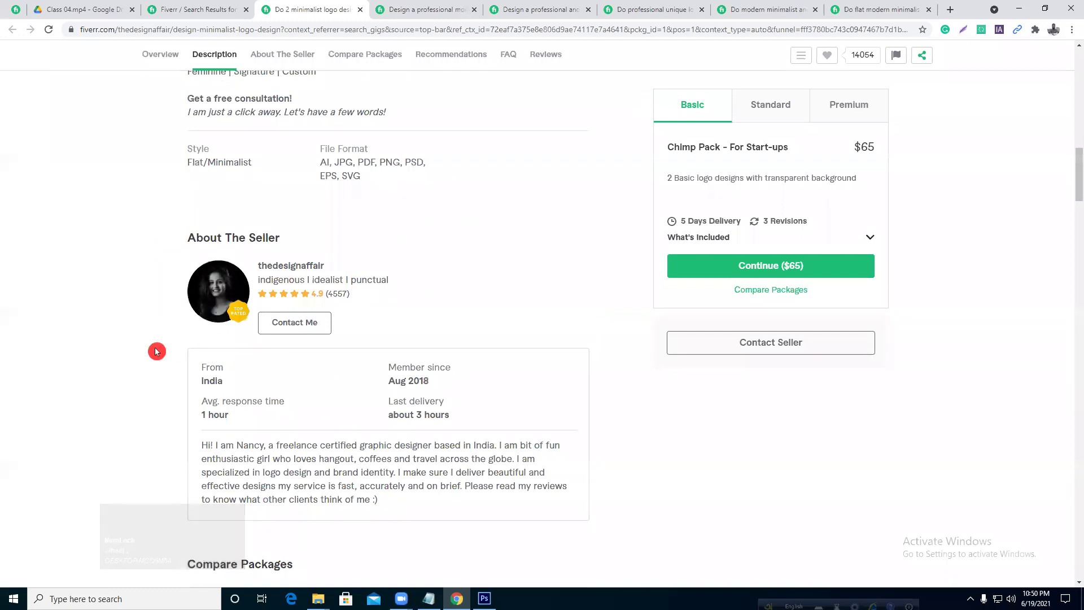
pyautogui.click(102, 329)
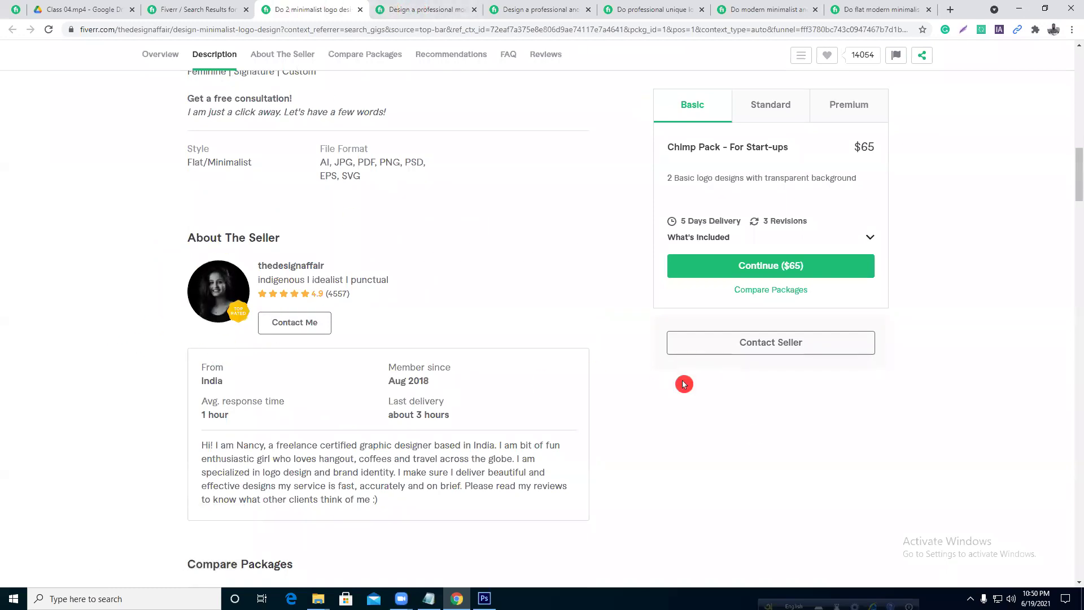
pyautogui.moveTo(450, 415); pyautogui.dragTo(405, 415)
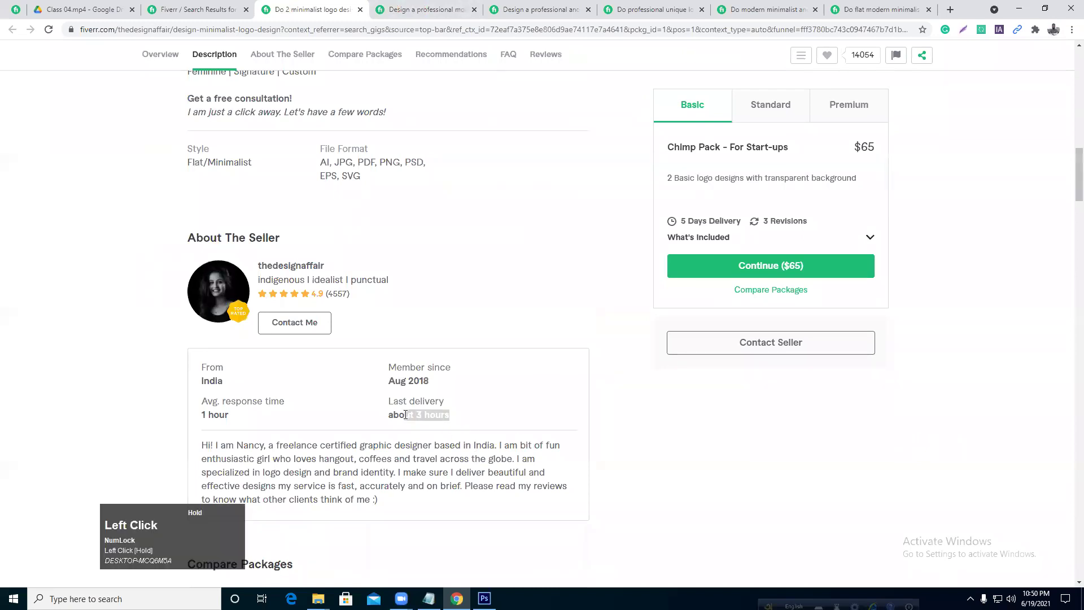
pyautogui.click(442, 416)
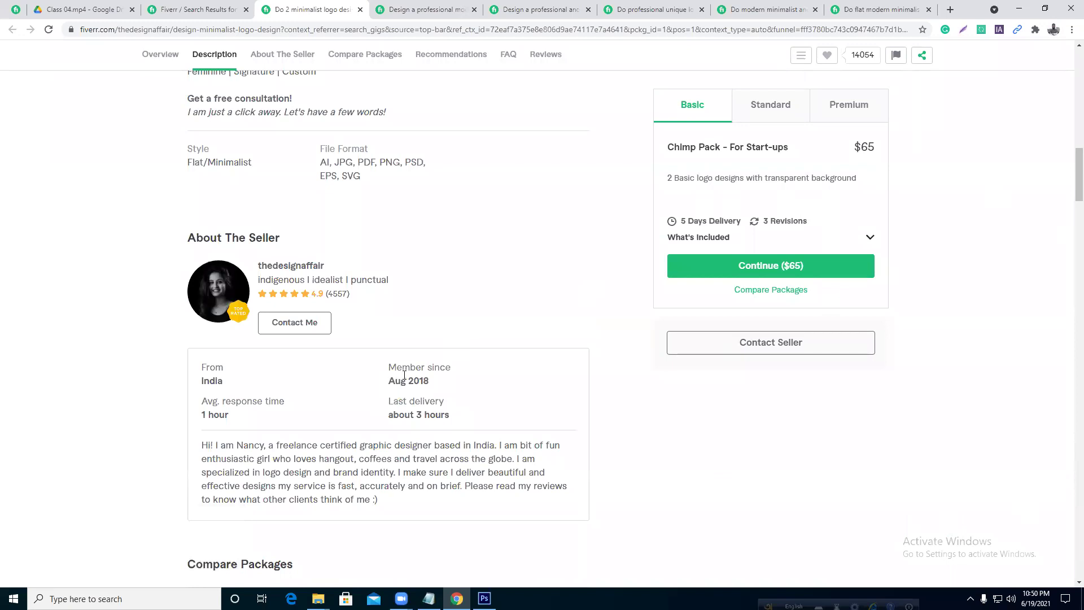
pyautogui.moveTo(1077, 175); pyautogui.dragTo(1075, 39)
pyautogui.moveTo(312, 214)
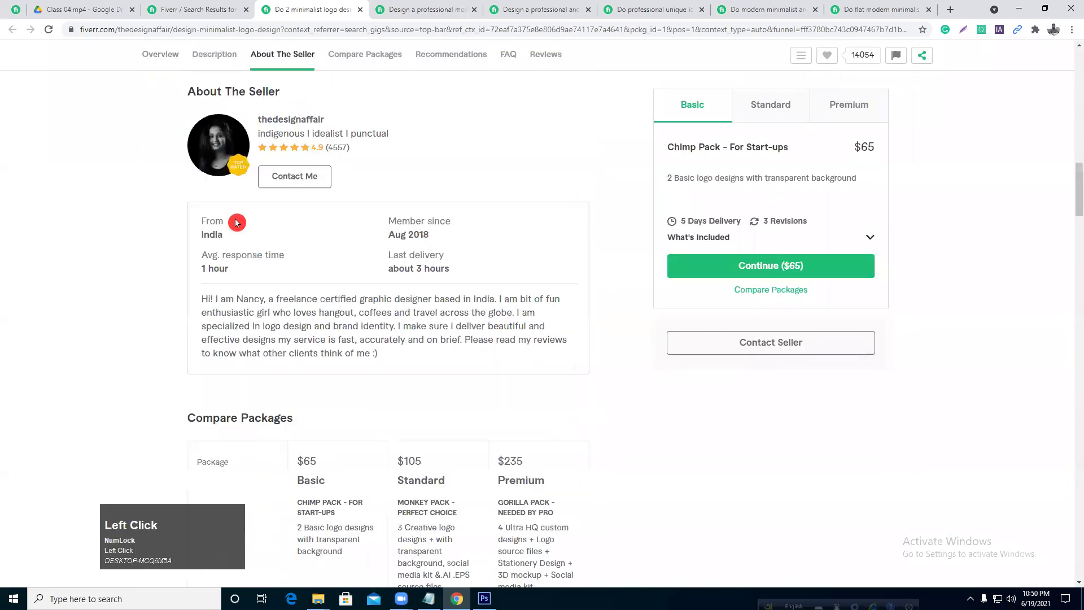
# - Open the seller's profile and its "2 minimalist logo design" gig in a new tab, then play and pause the intro video
pyautogui.click(288, 121)
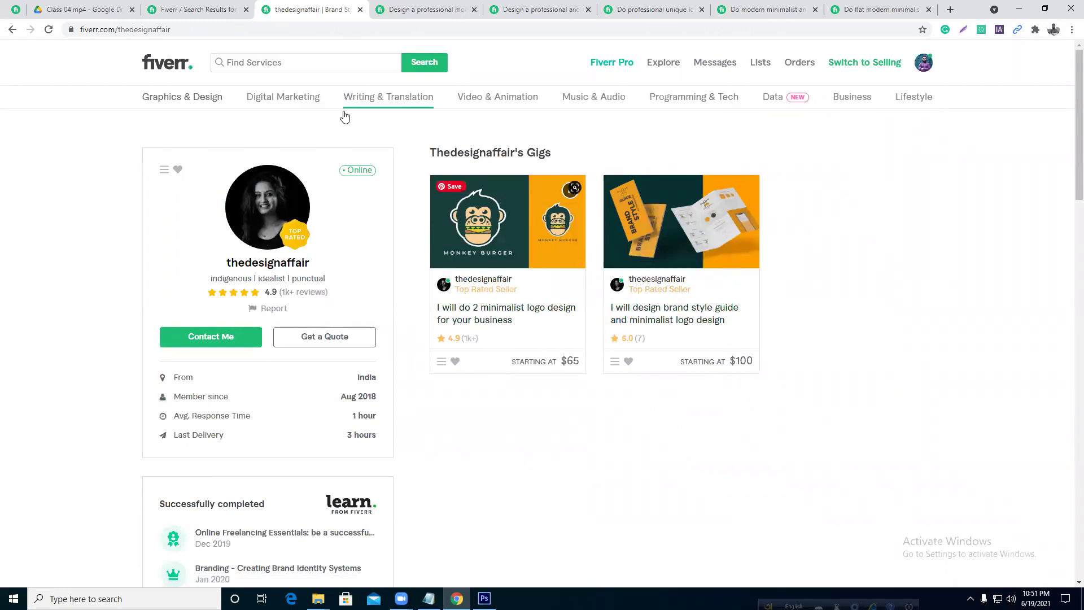
pyautogui.click(554, 212)
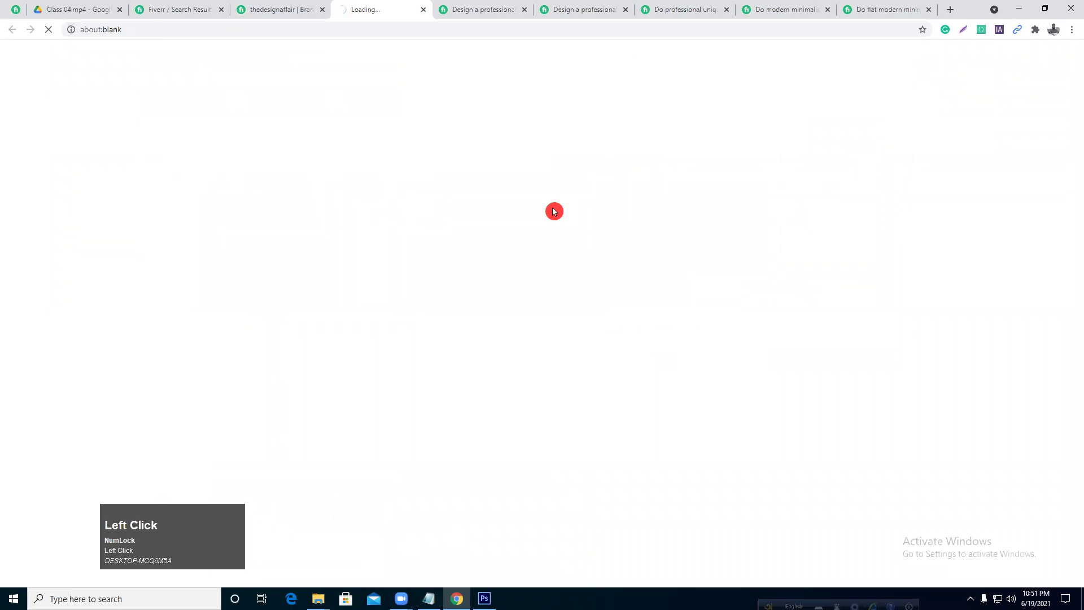
pyautogui.click(389, 366)
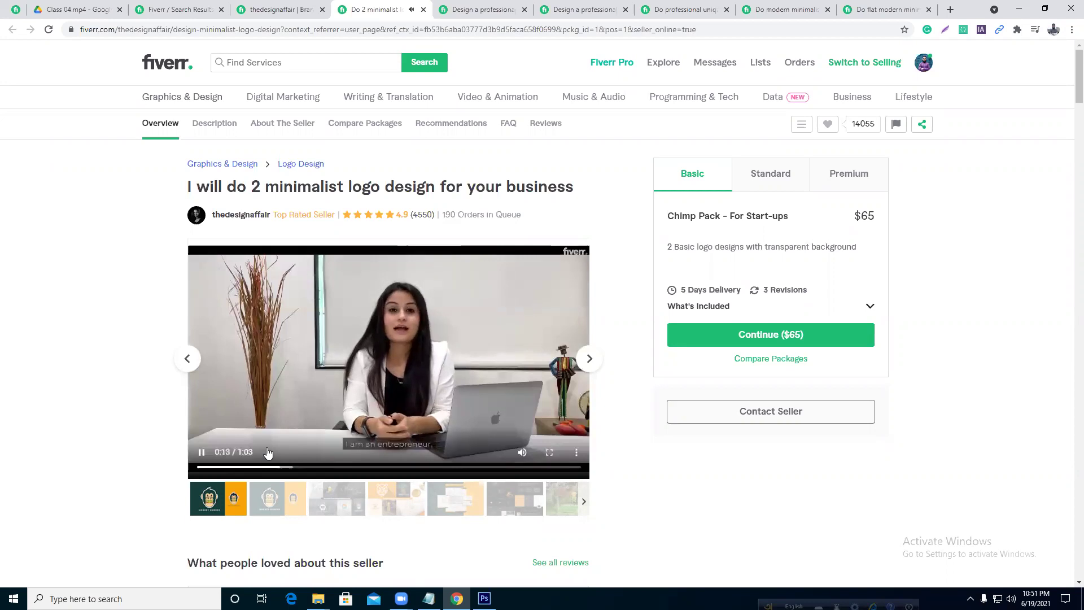
pyautogui.click(202, 452)
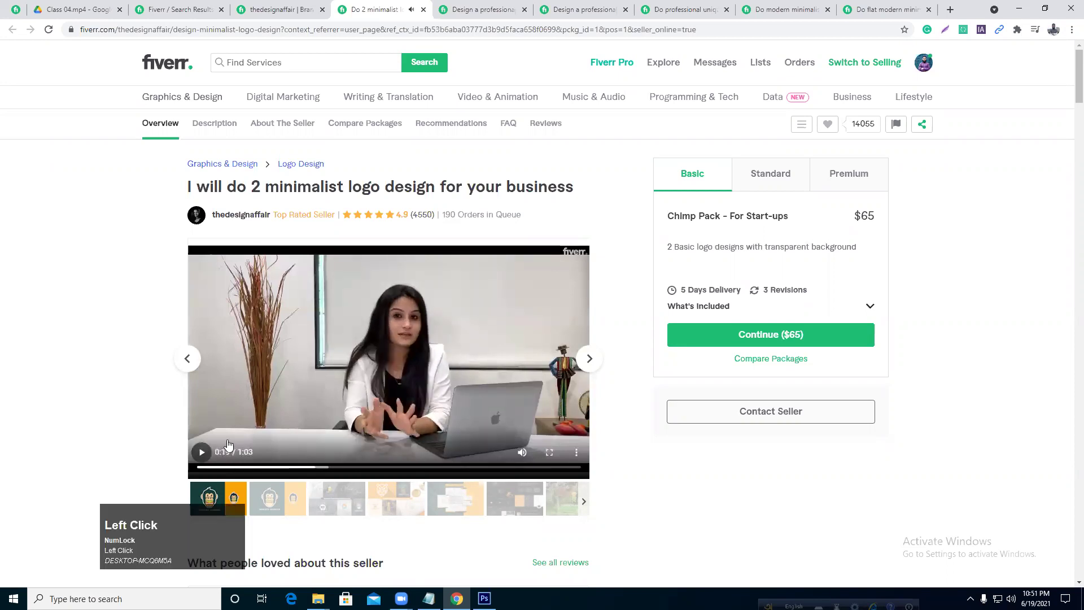
# - Browse the gig's gallery, viewing the logo samples, stationery design, complete branding and reviewed client work images
pyautogui.scroll(-3, 238, 396)
pyautogui.click(280, 326)
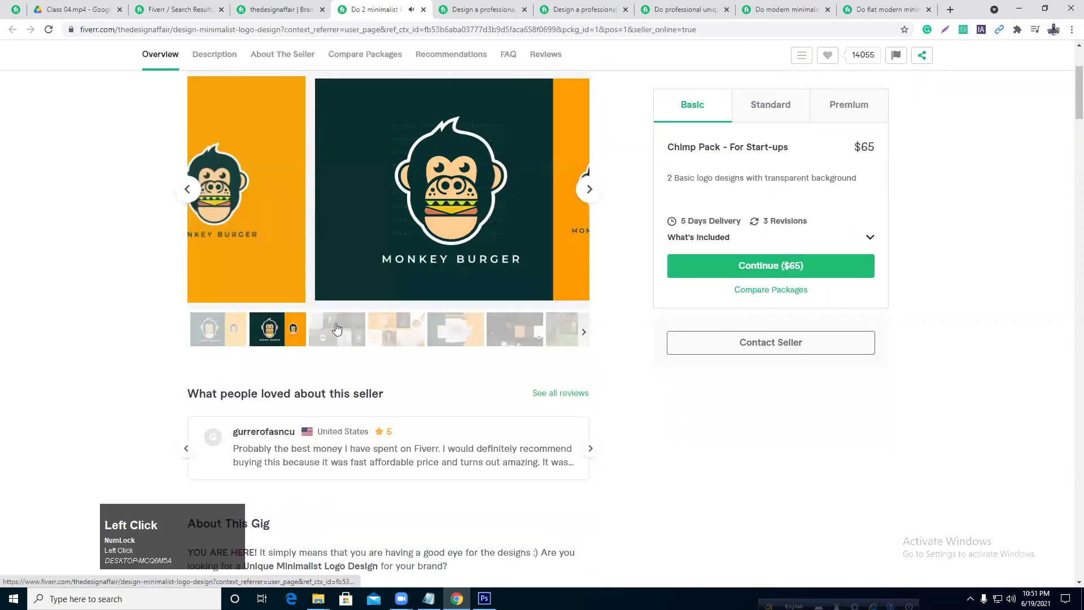
pyautogui.click(337, 331)
pyautogui.click(399, 337)
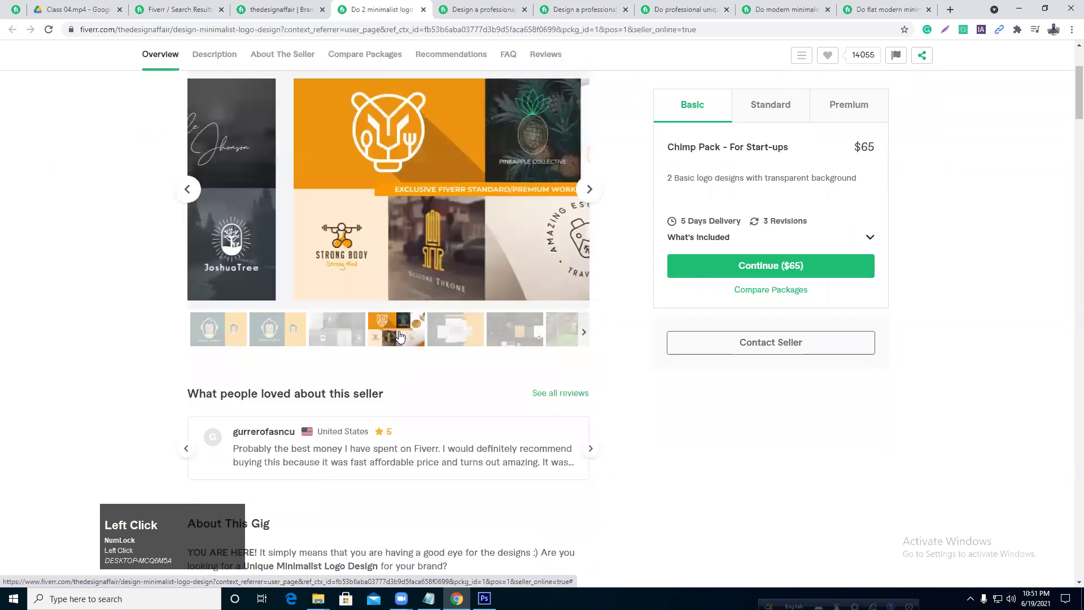
pyautogui.scroll(1, 429, 367)
pyautogui.click(457, 391)
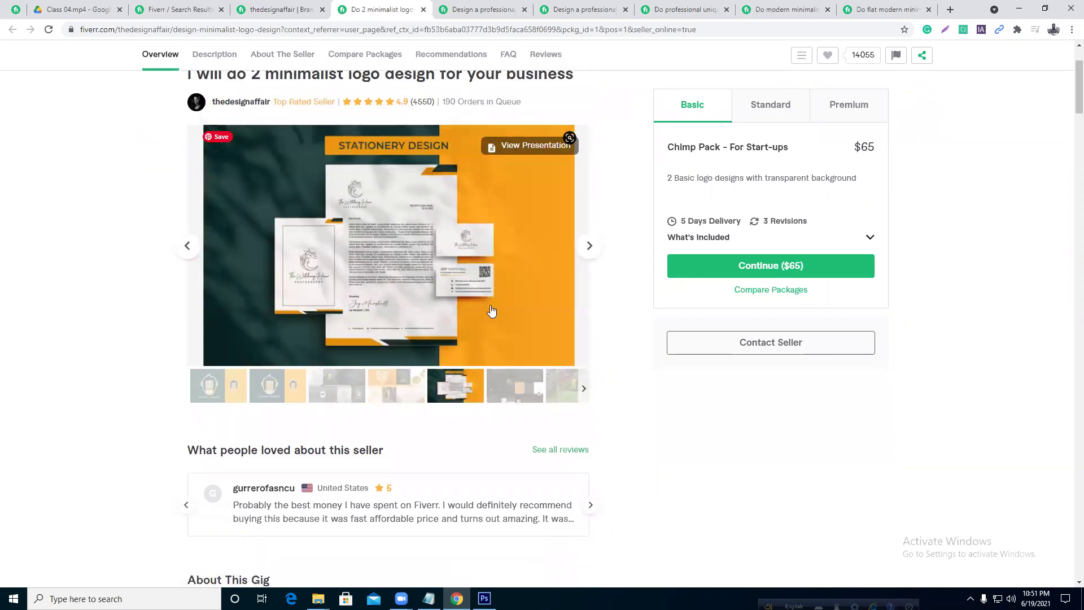
pyautogui.click(511, 389)
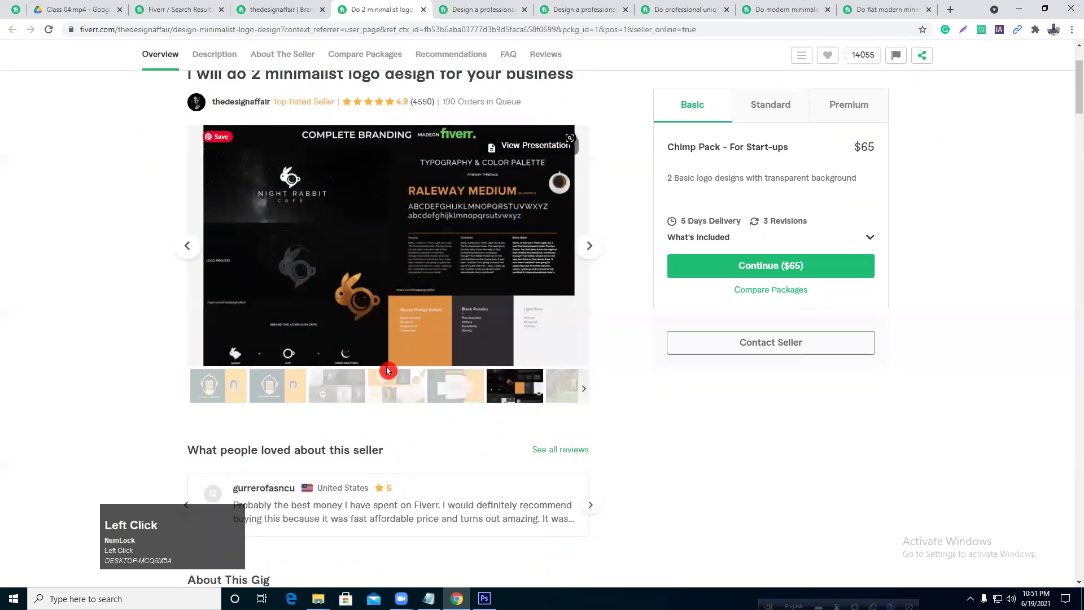
pyautogui.click(391, 388)
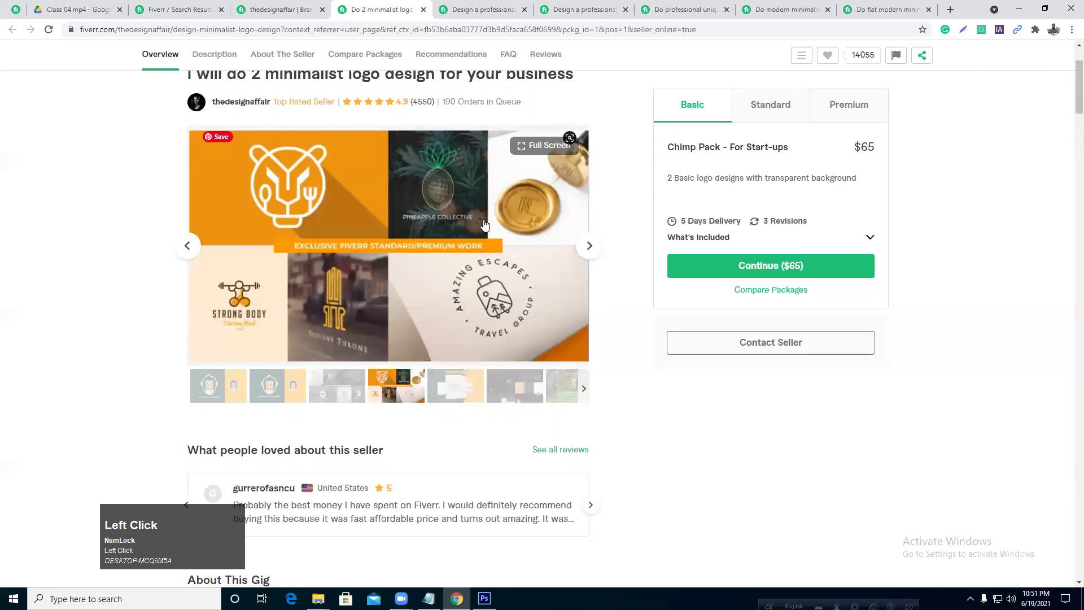
pyautogui.click(453, 387)
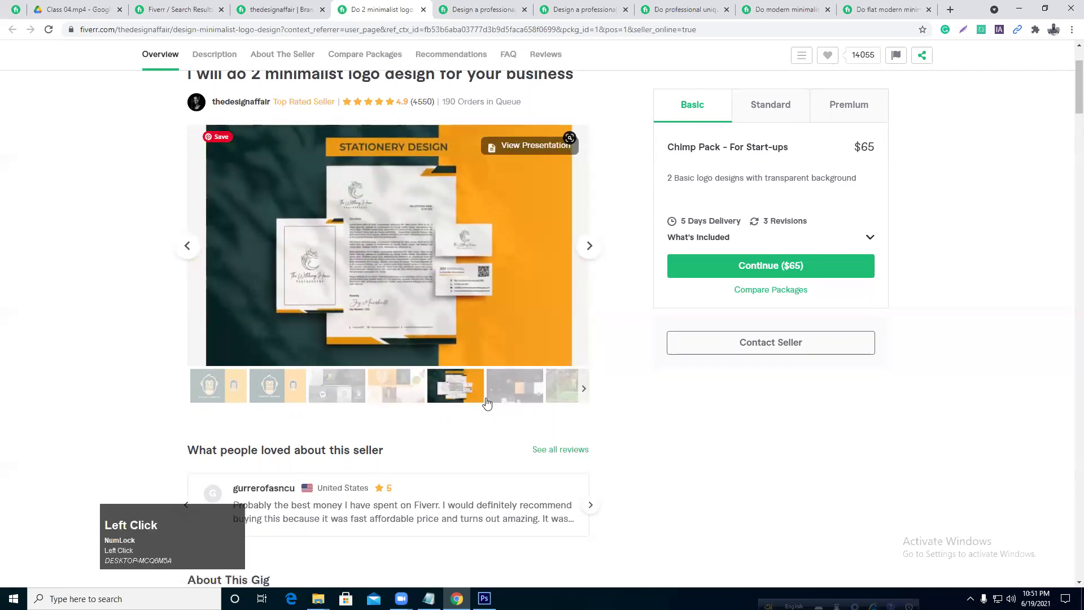
pyautogui.click(503, 388)
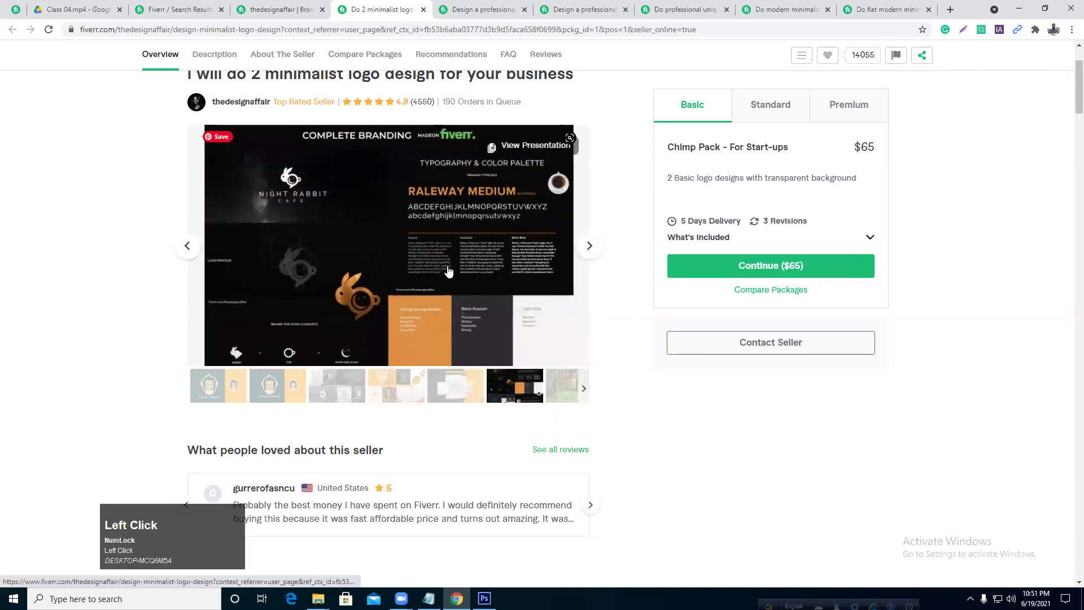
pyautogui.click(557, 384)
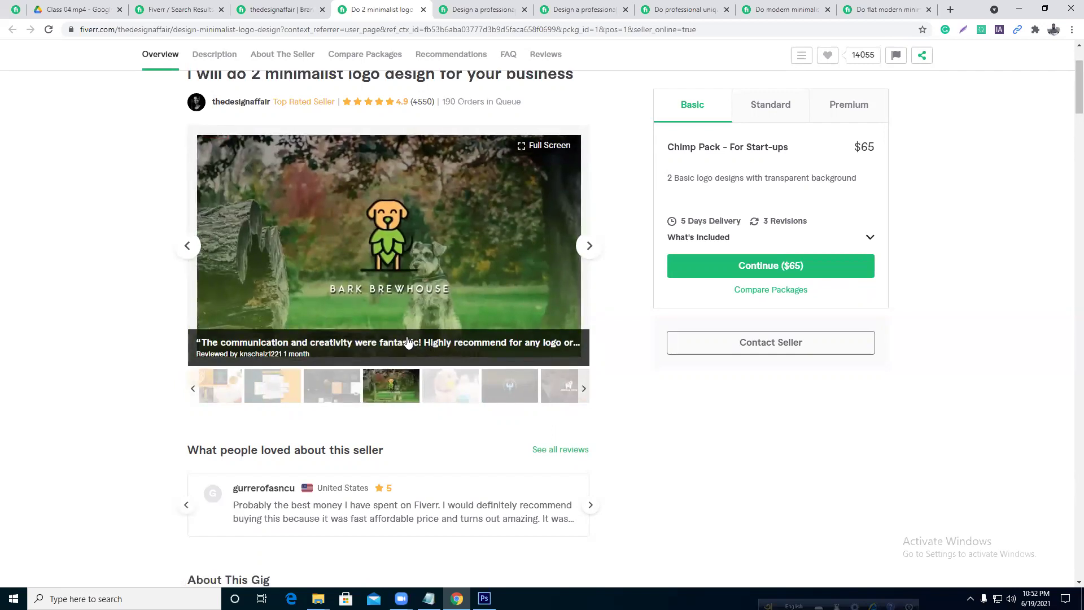
# - Close all the logo gig tabs and the seller profile tab that are open after the logo design search results
pyautogui.click(428, 12)
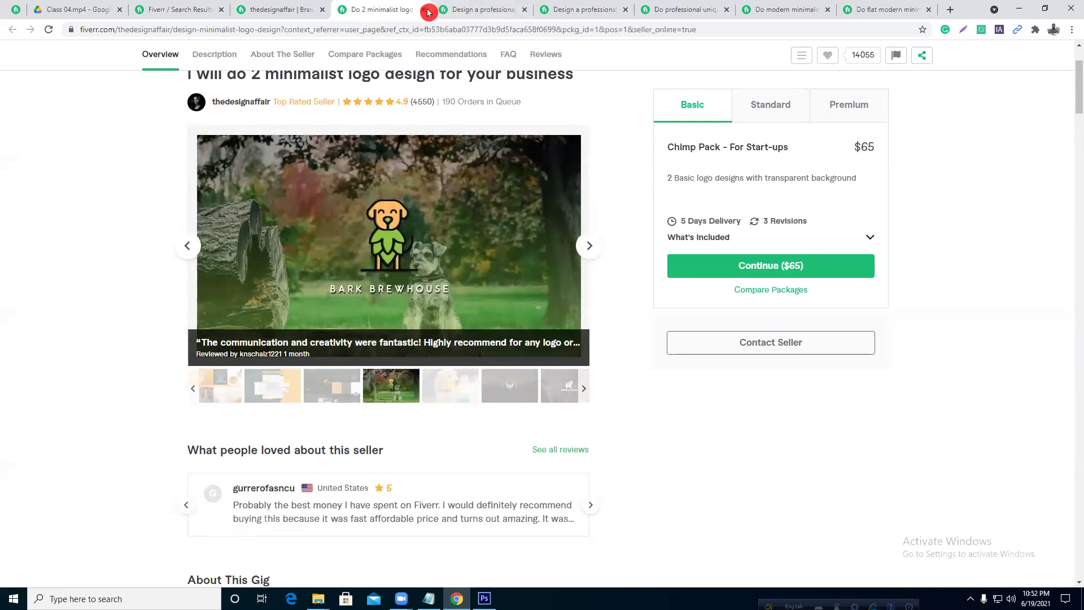
pyautogui.click(426, 11)
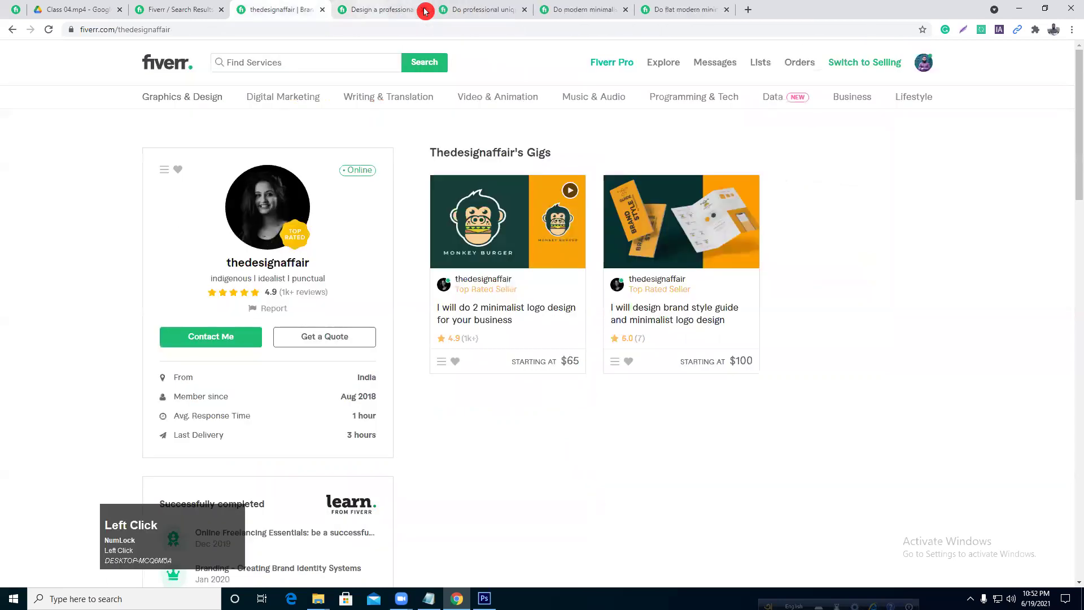
pyautogui.click(425, 11)
pyautogui.click(425, 11)
pyautogui.click(426, 11)
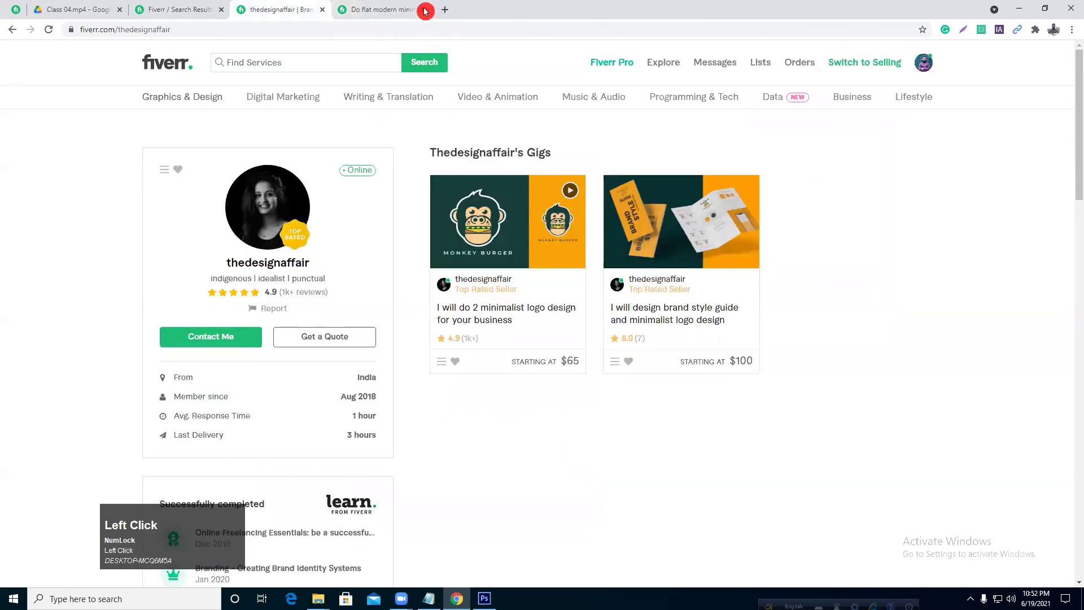
pyautogui.click(425, 11)
pyautogui.click(425, 11)
pyautogui.click(426, 10)
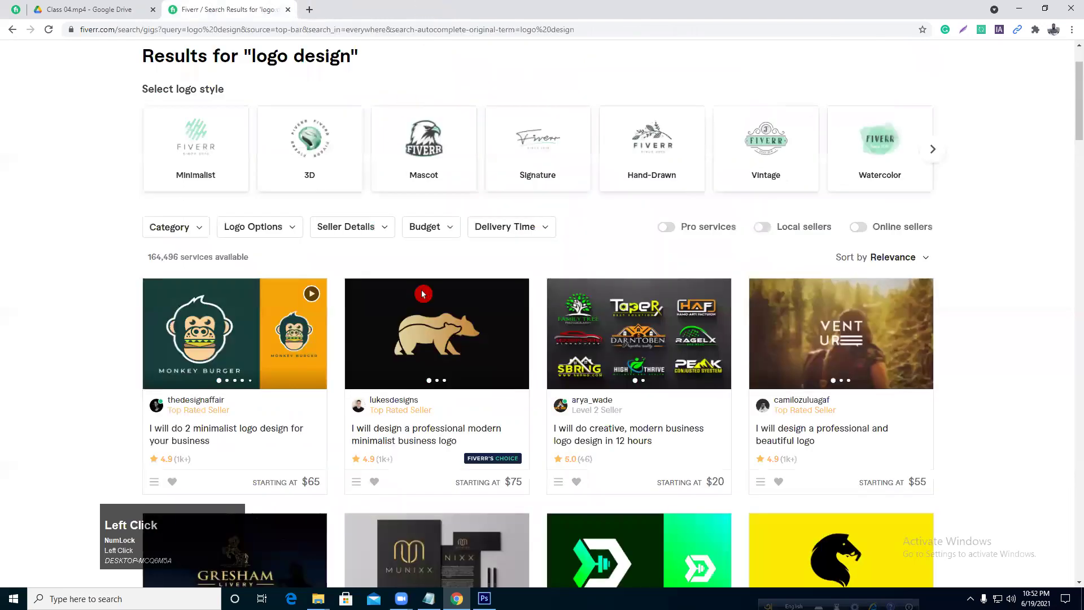
# - Open the GraphicRiver website (graphicriver.net) in a new browser tab, keeping the logo design search results open
pyautogui.scroll(-2, 968, 252)
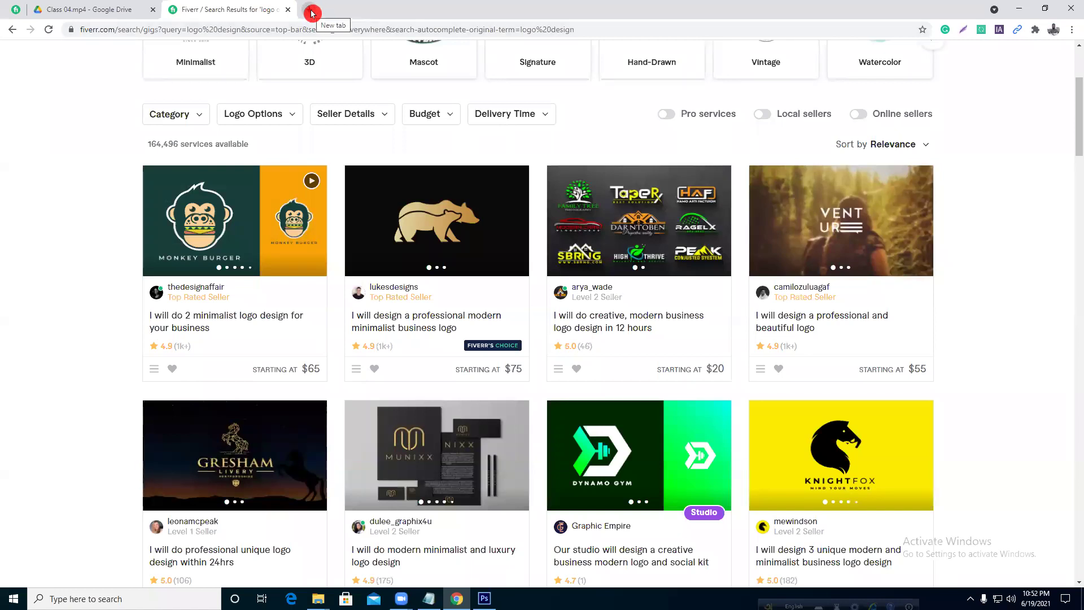
pyautogui.click(312, 11)
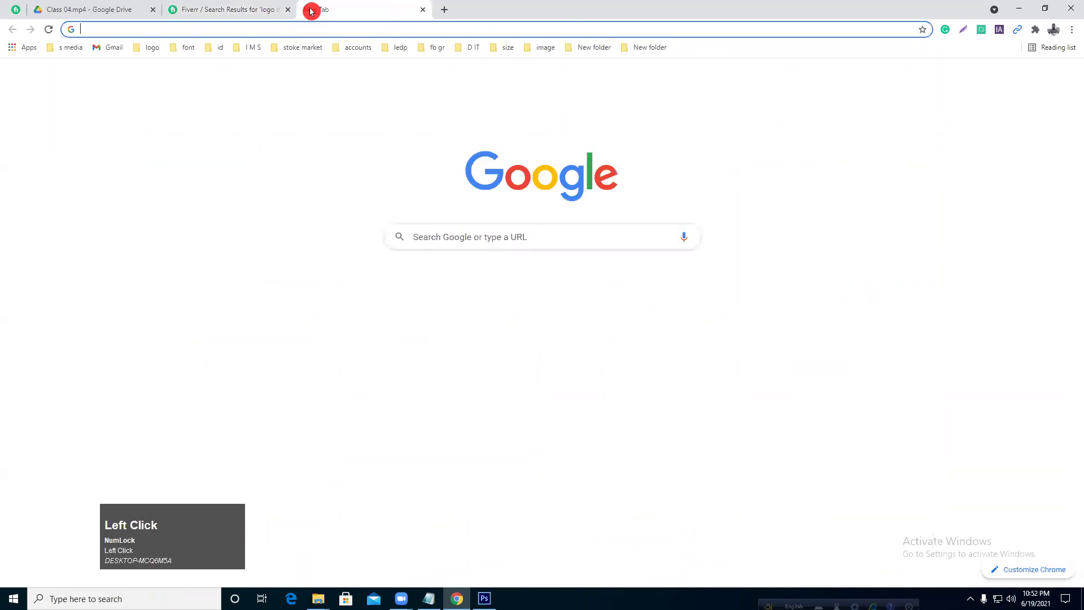
pyautogui.write('gr')
pyautogui.press('Return')
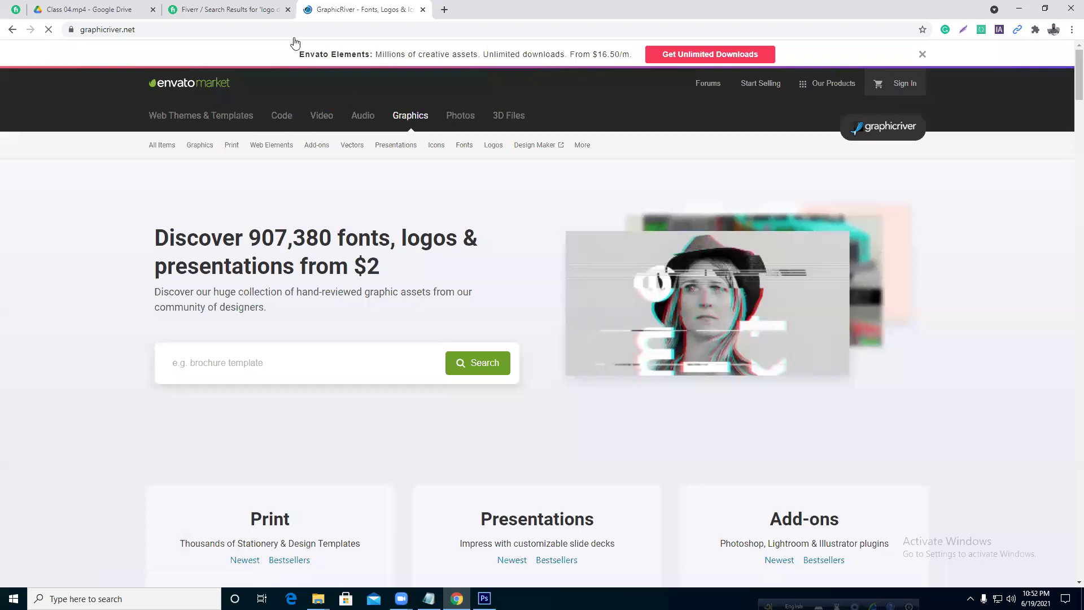
# - Revisit the Fiverr logo design results, then examine the template categories on the GraphicRiver home page
pyautogui.click(265, 10)
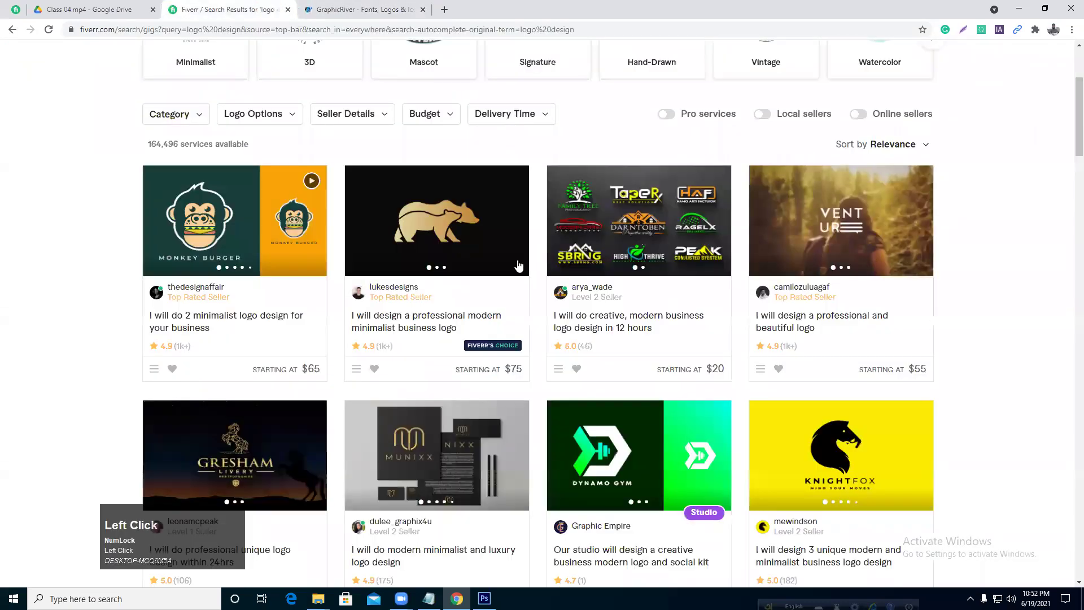
pyautogui.scroll(1, 600, 260)
pyautogui.scroll(2, 600, 260)
pyautogui.click(380, 10)
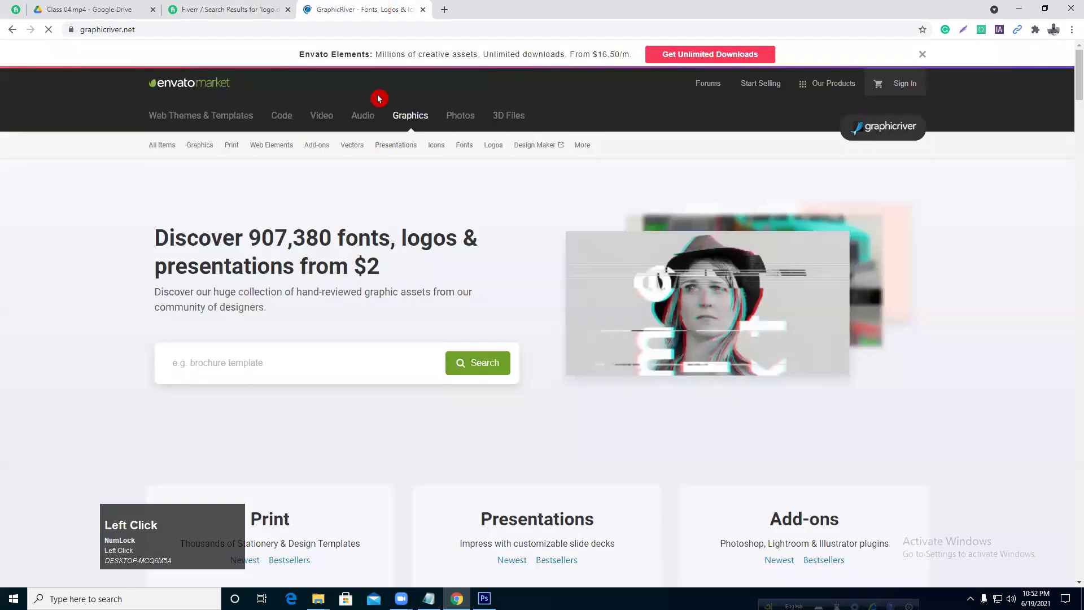
pyautogui.scroll(-5, 1062, 337)
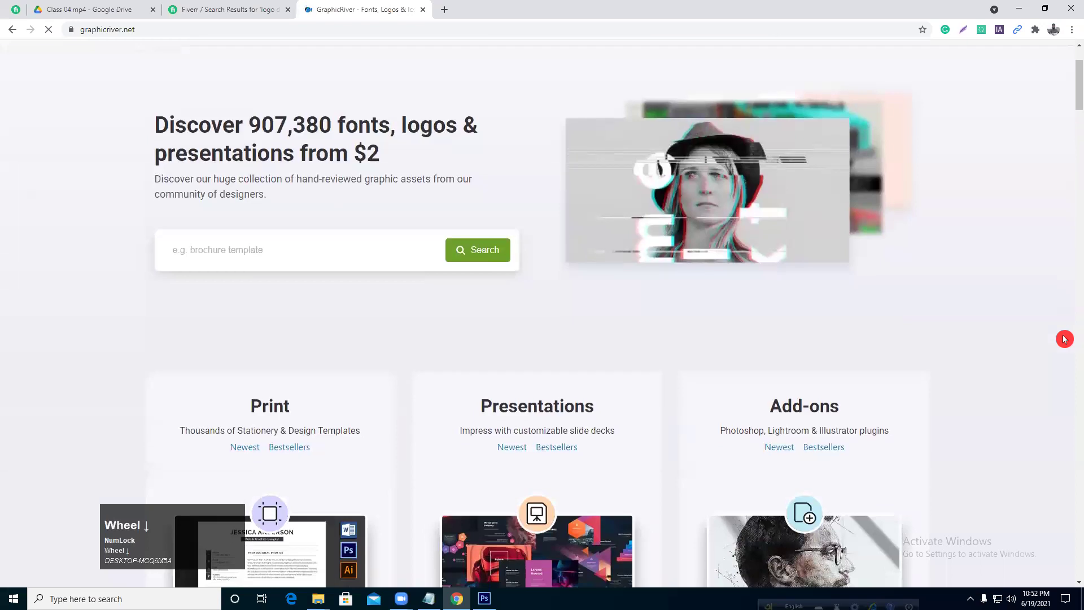
pyautogui.scroll(-2, 1063, 337)
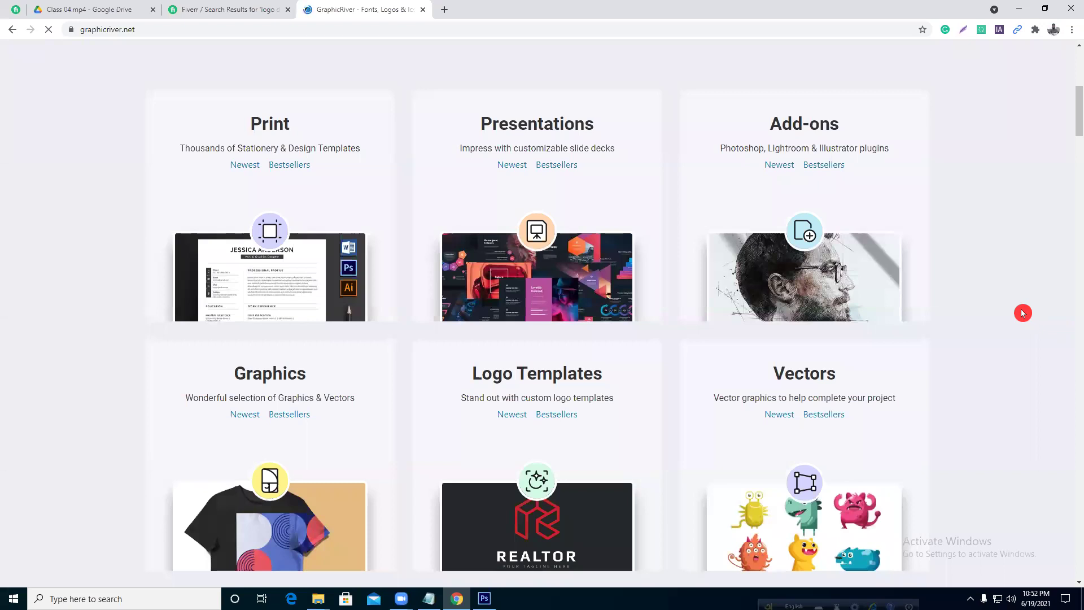
pyautogui.scroll(4, 1023, 313)
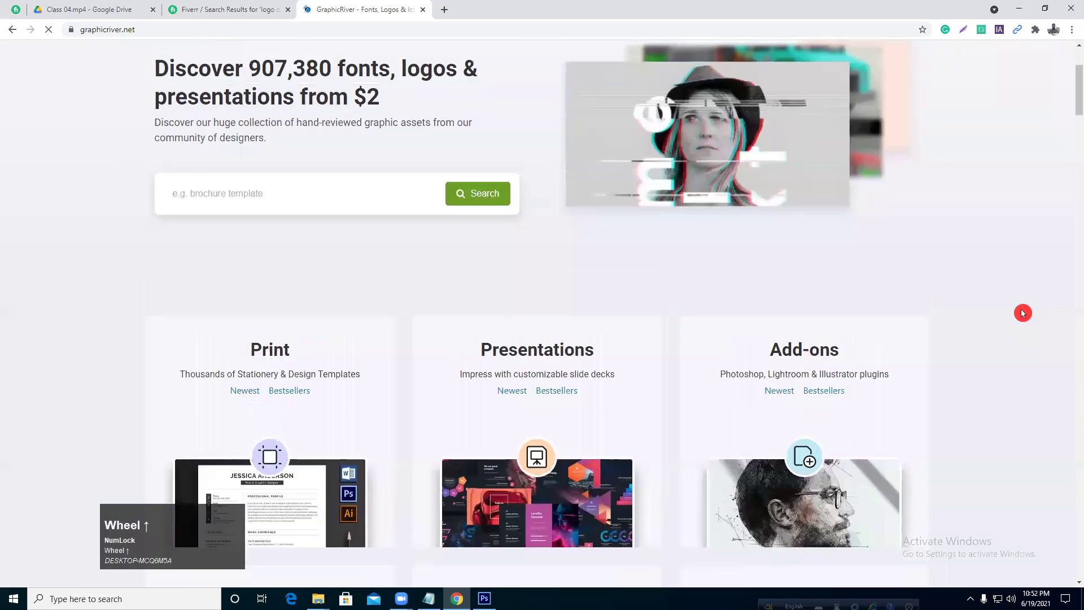
pyautogui.scroll(3, 1023, 313)
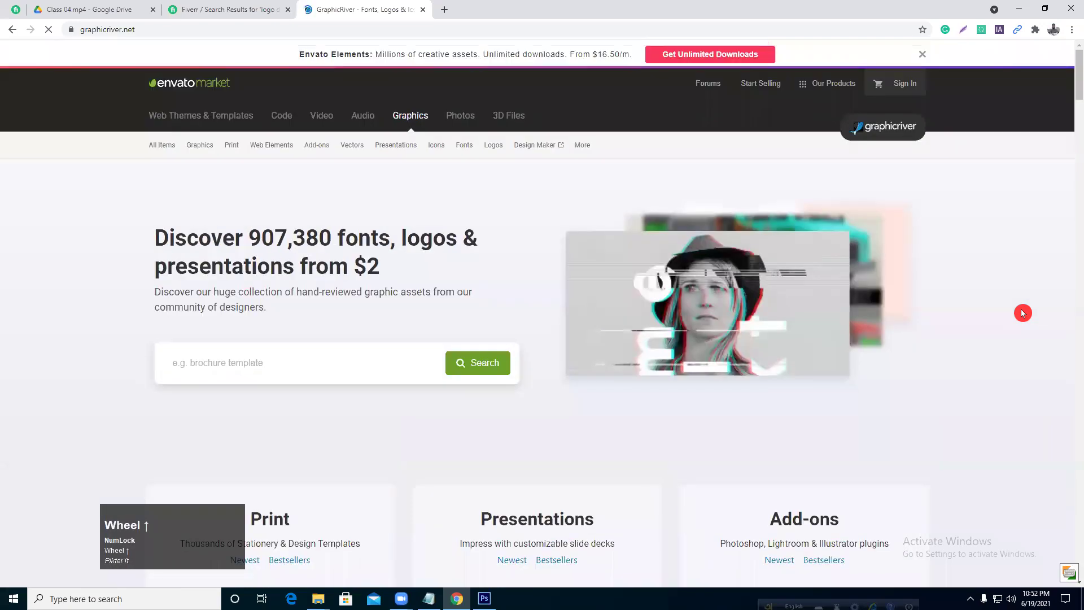
# - Open the Flyers category of the print templates and browse its on-sale, weekly bestseller and Hot under $7 items
pyautogui.moveTo(266, 154)
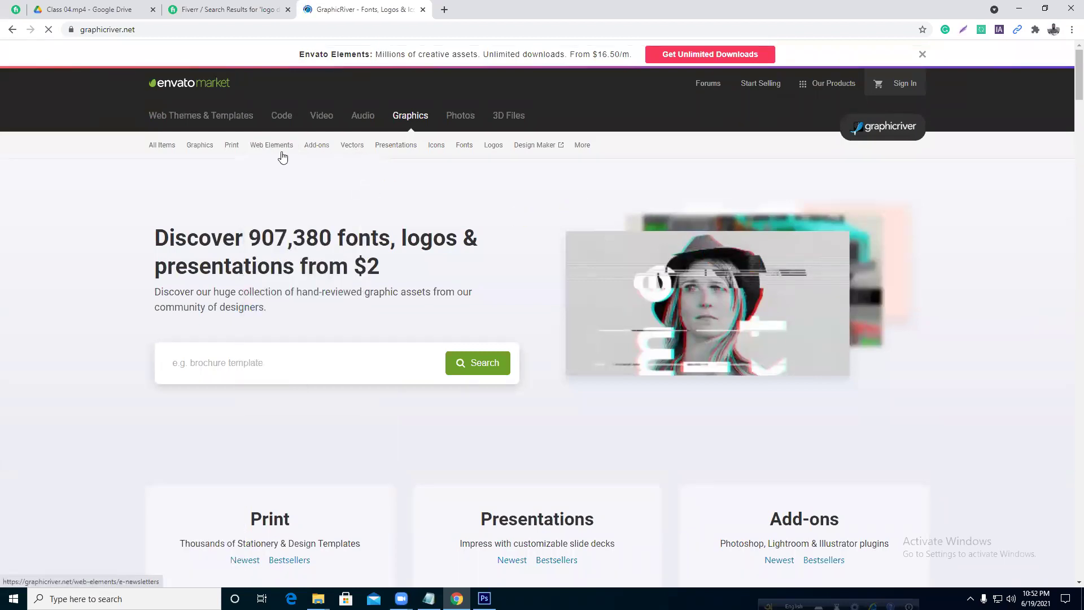
pyautogui.moveTo(210, 149)
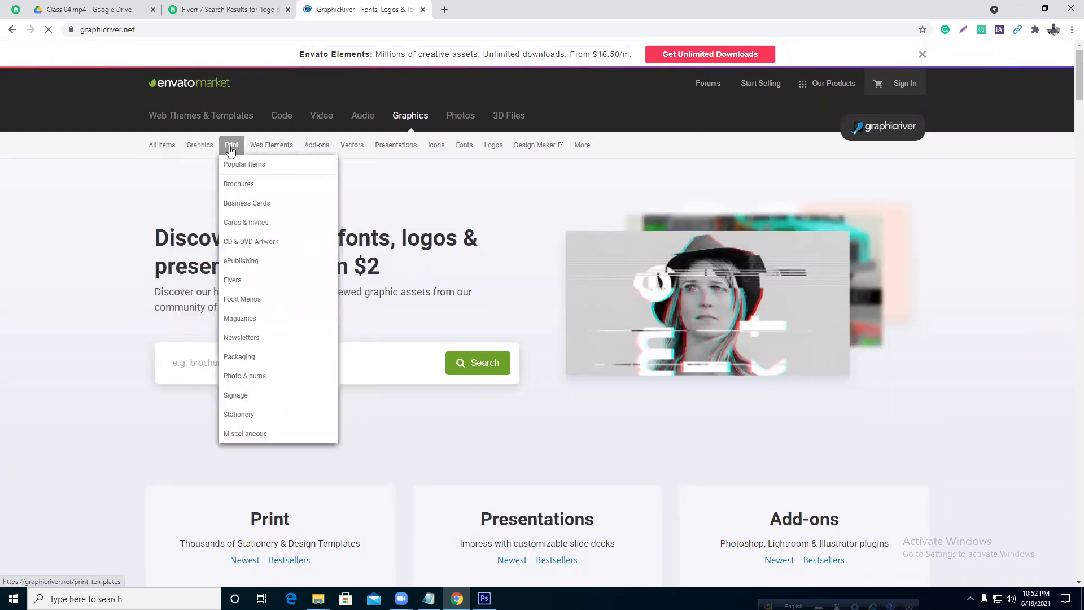
pyautogui.click(245, 287)
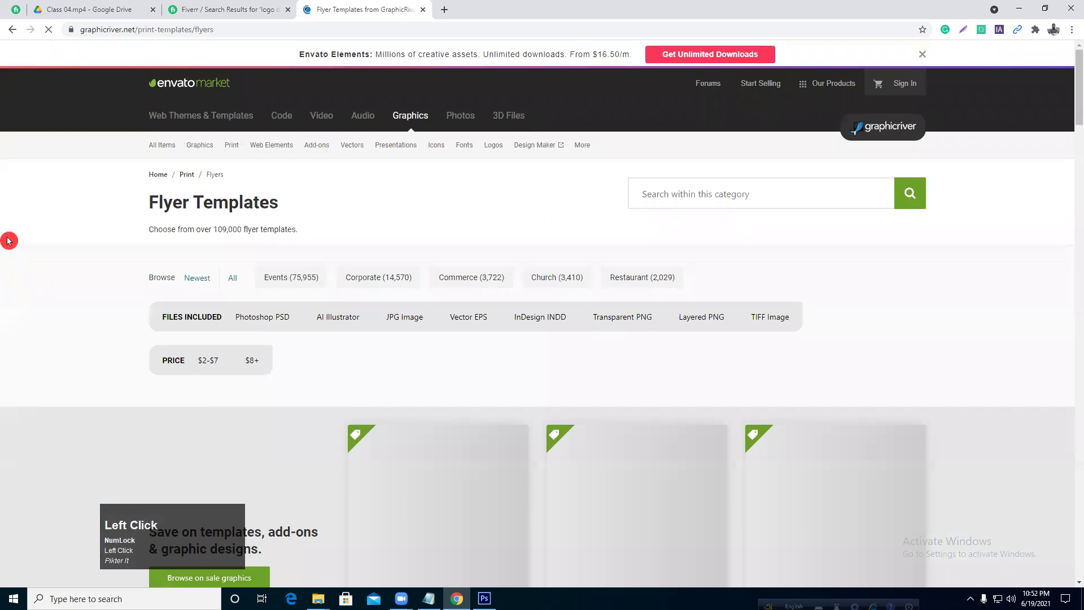
pyautogui.scroll(-7, 8, 237)
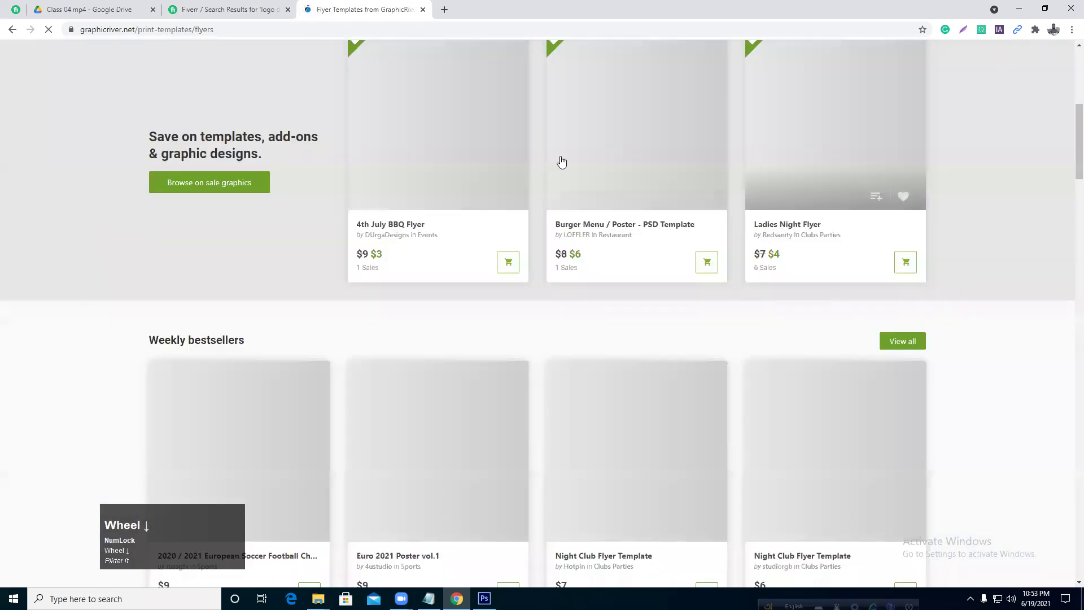
pyautogui.scroll(-8, 501, 201)
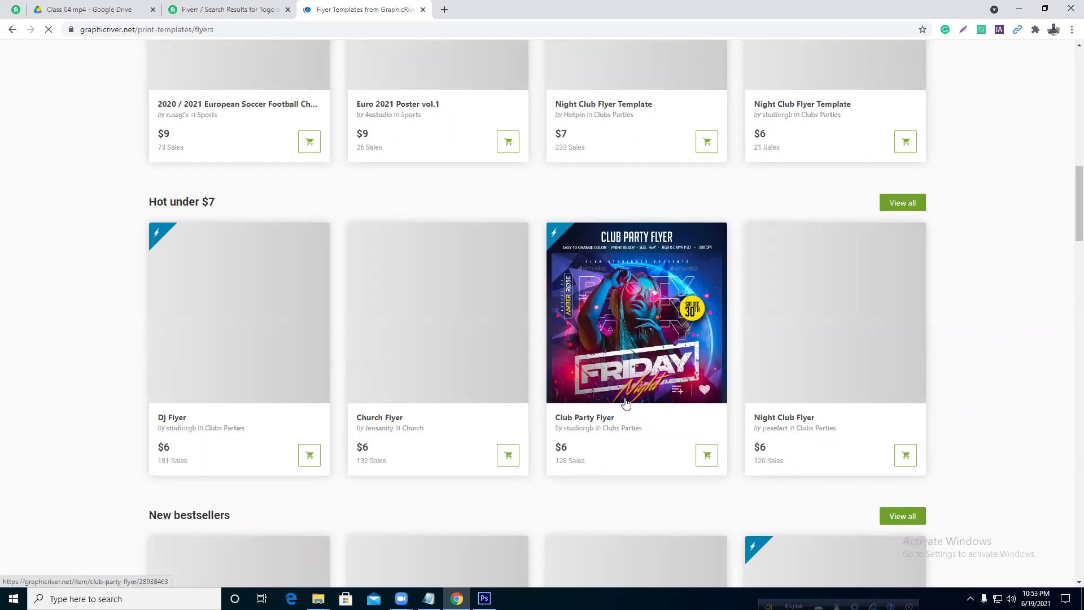
# - Open the Club Party Flyer template in a new tab and highlight its sales count in the listing
pyautogui.rightClick(628, 301)
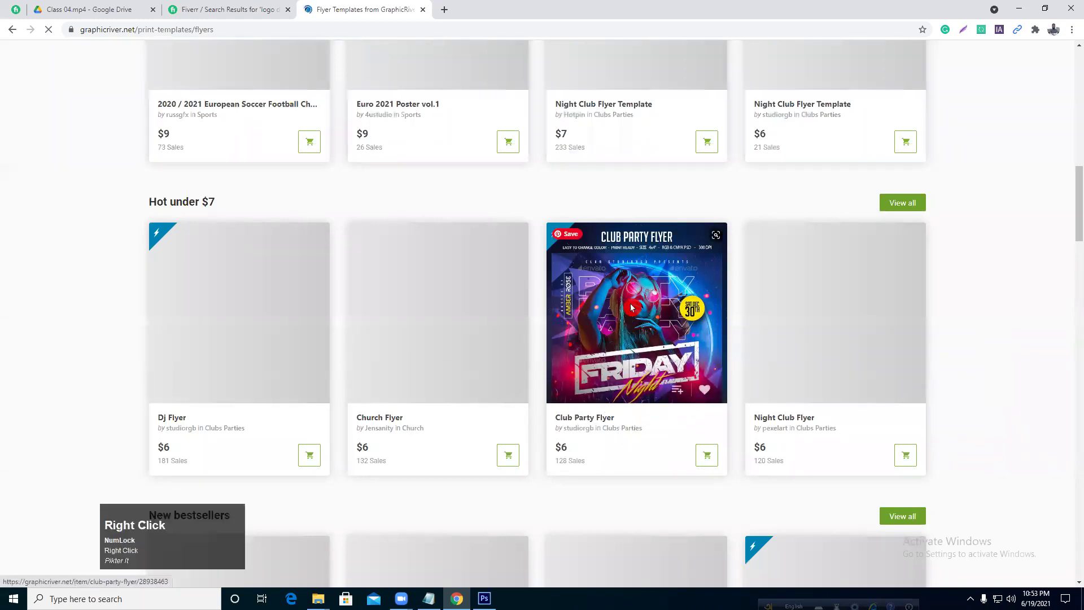
pyautogui.click(656, 316)
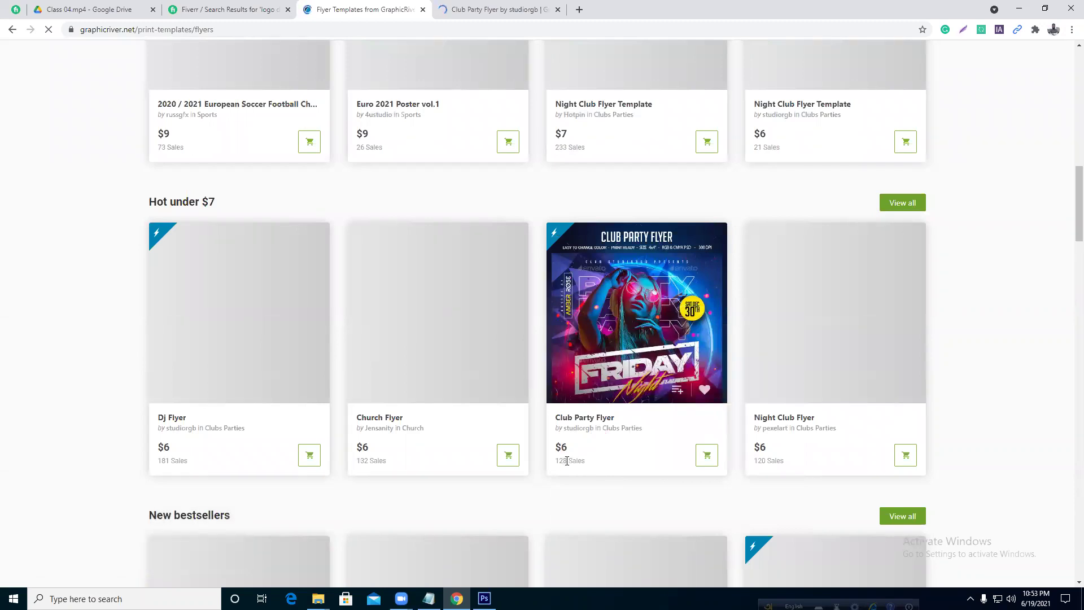
pyautogui.doubleClick(567, 462)
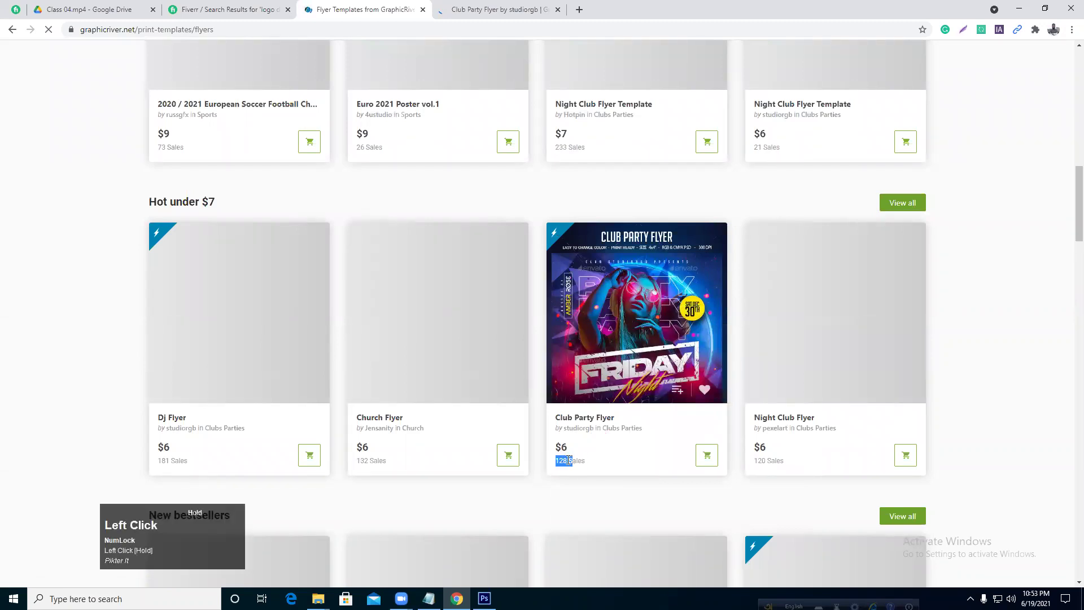
pyautogui.scroll(8, 619, 416)
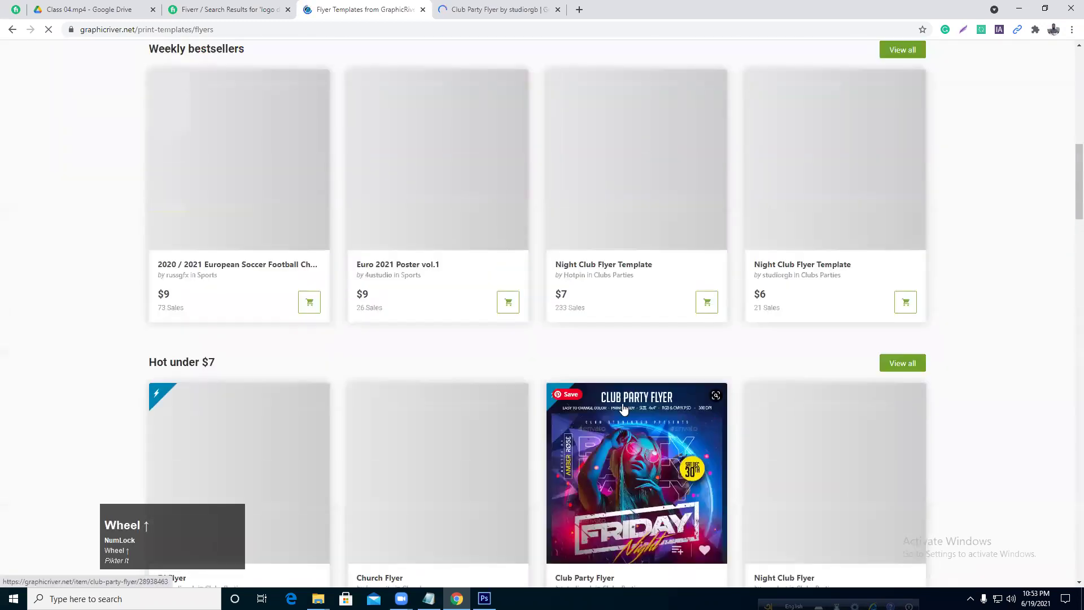
# - Examine the Club Party Flyer item page, including its features, included graphics files, print dimensions and tags
pyautogui.click(545, 10)
pyautogui.scroll(-3, 576, 210)
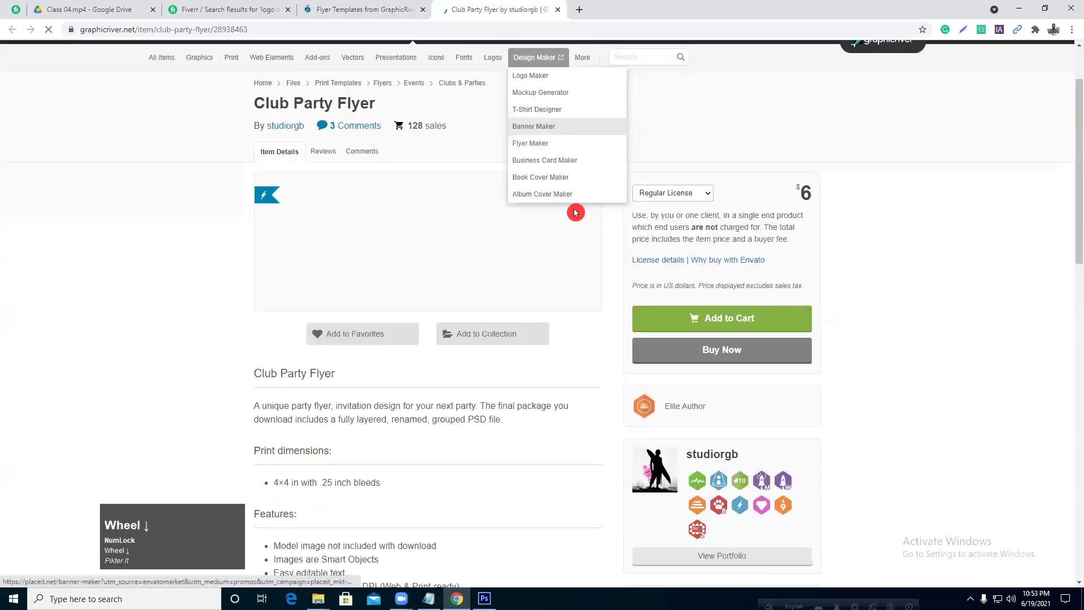
pyautogui.scroll(-5, 669, 280)
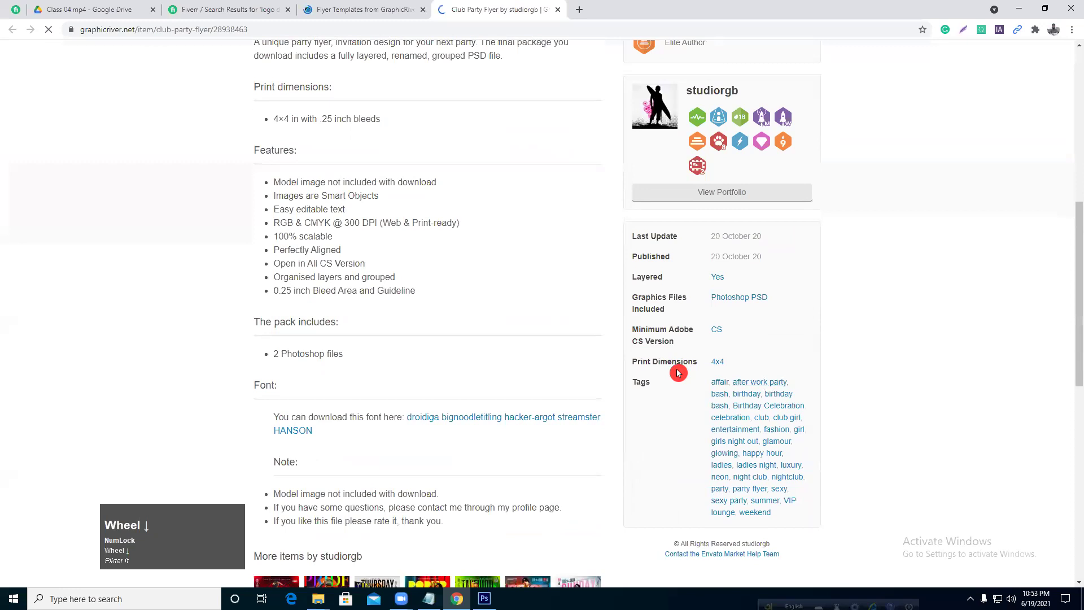
pyautogui.scroll(-2, 714, 367)
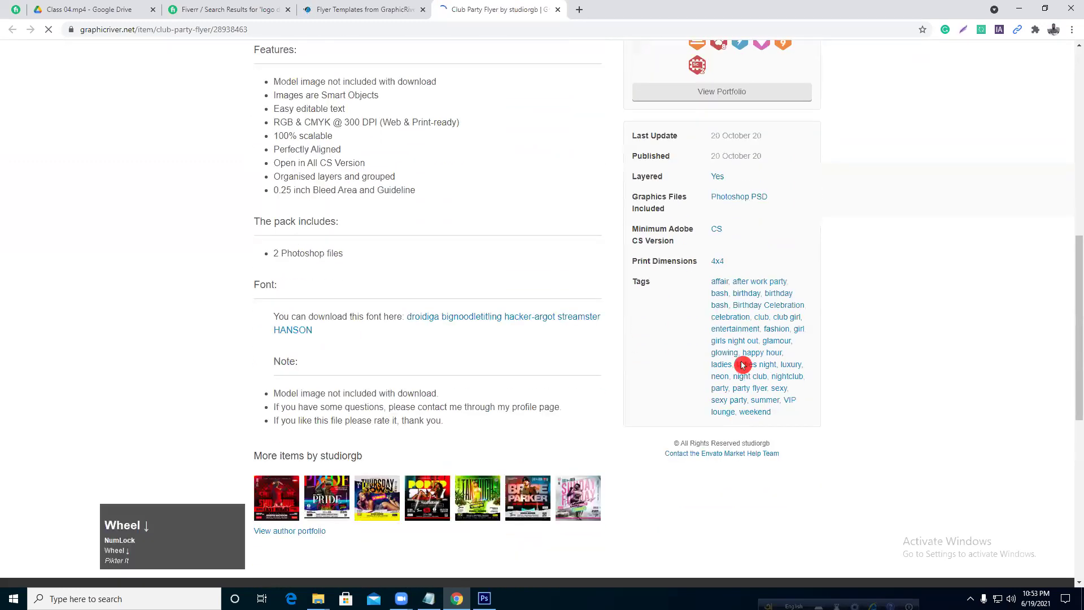
pyautogui.click(713, 214)
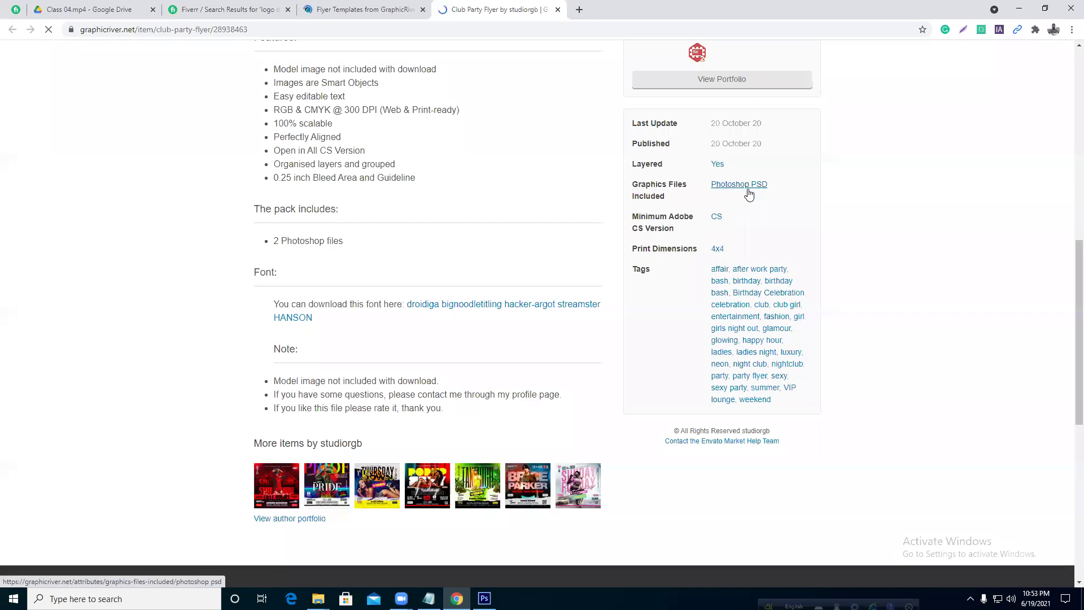
# - Review the Club Party Flyer's font download links and highlight the three notes about the model image, questions and rating
pyautogui.scroll(-3, 740, 192)
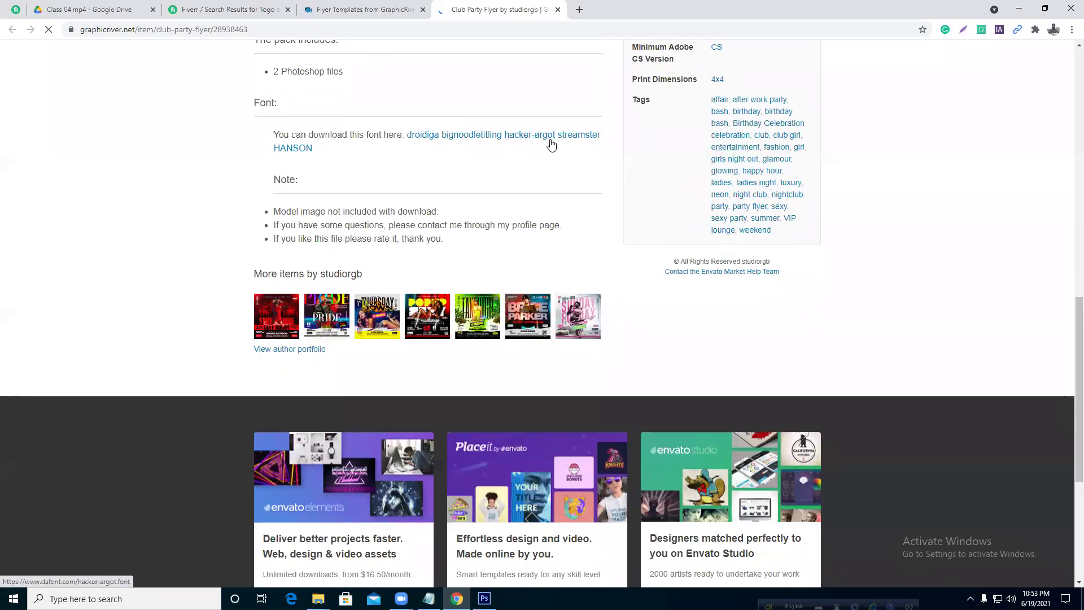
pyautogui.click(291, 157)
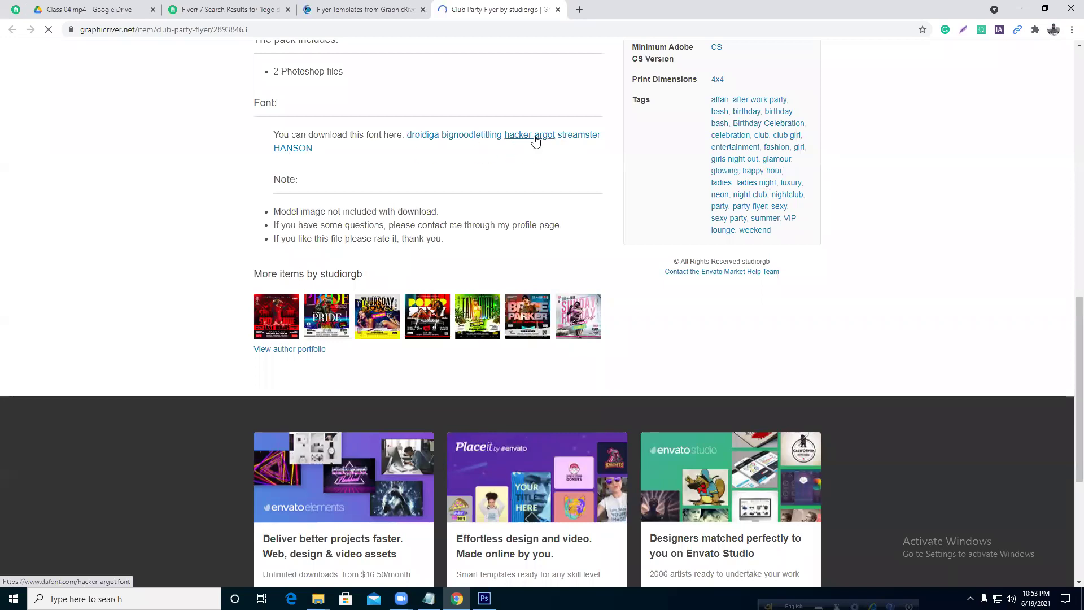
pyautogui.click(419, 151)
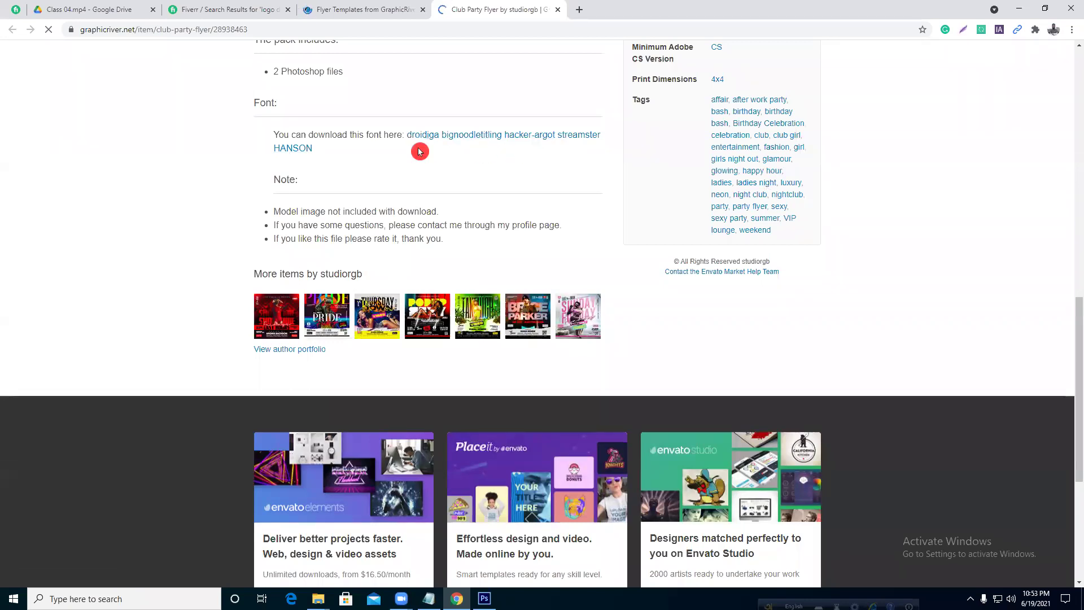
pyautogui.click(288, 221)
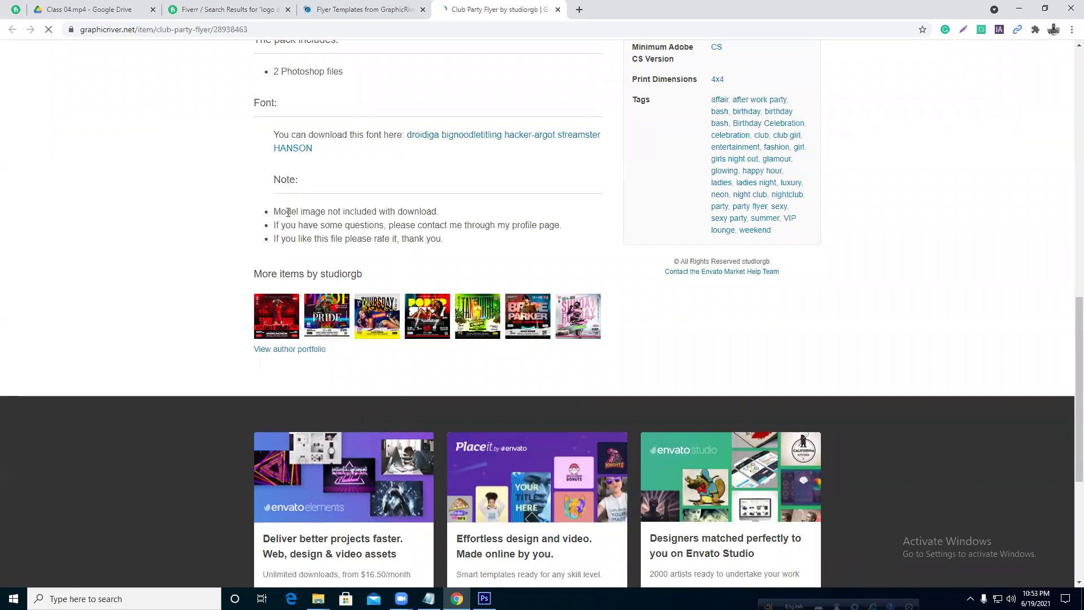
pyautogui.moveTo(275, 211); pyautogui.dragTo(444, 242)
pyautogui.click(444, 243)
# - Return to the Flyer Templates page and examine the prices and sales of the discounted flyers and weekly bestsellers
pyautogui.click(397, 9)
pyautogui.click(340, 9)
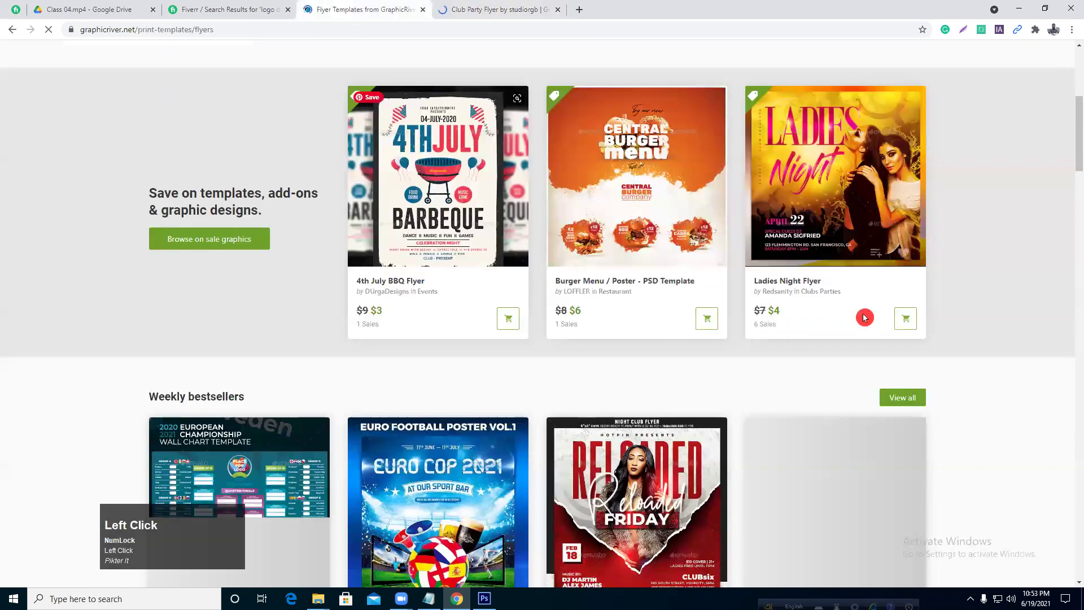
pyautogui.scroll(3, 867, 307)
pyautogui.scroll(3, 867, 308)
pyautogui.scroll(-5, 867, 308)
pyautogui.click(777, 377)
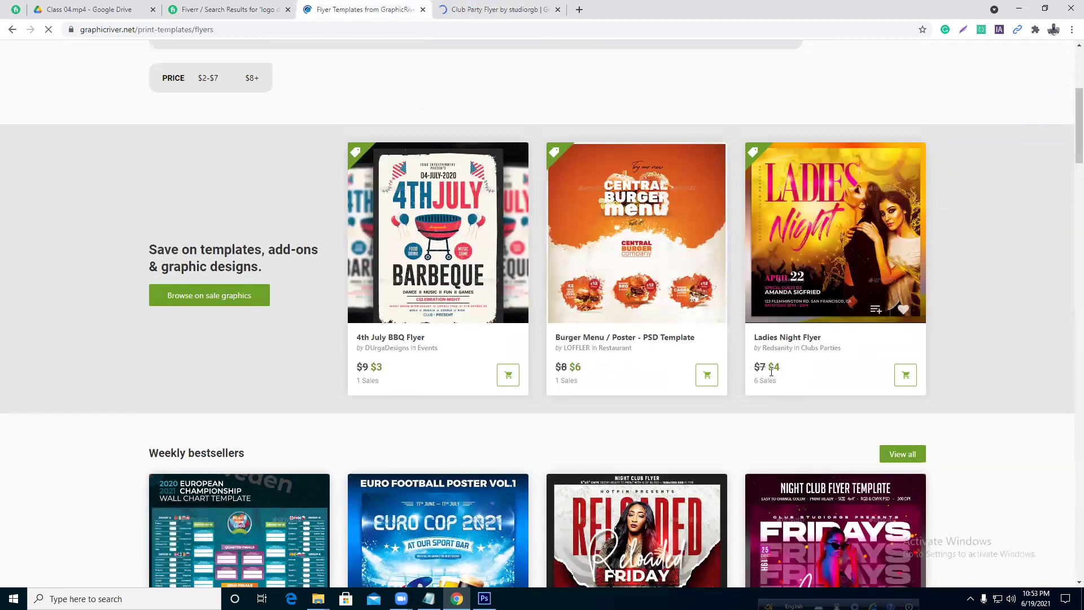
pyautogui.moveTo(770, 370); pyautogui.dragTo(777, 367)
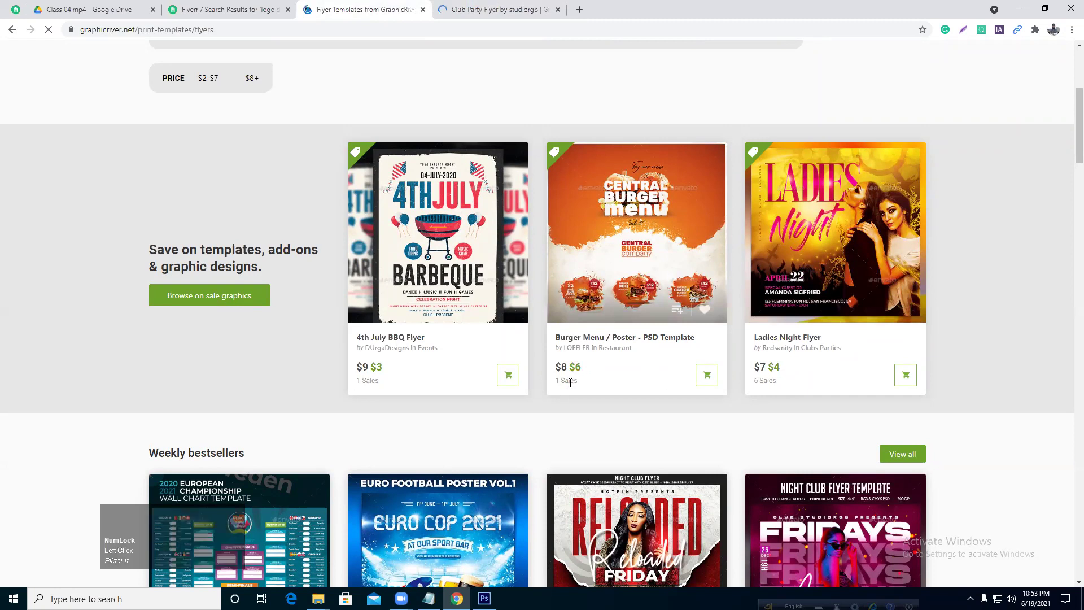
pyautogui.scroll(-7, 845, 366)
pyautogui.scroll(10, 1068, 334)
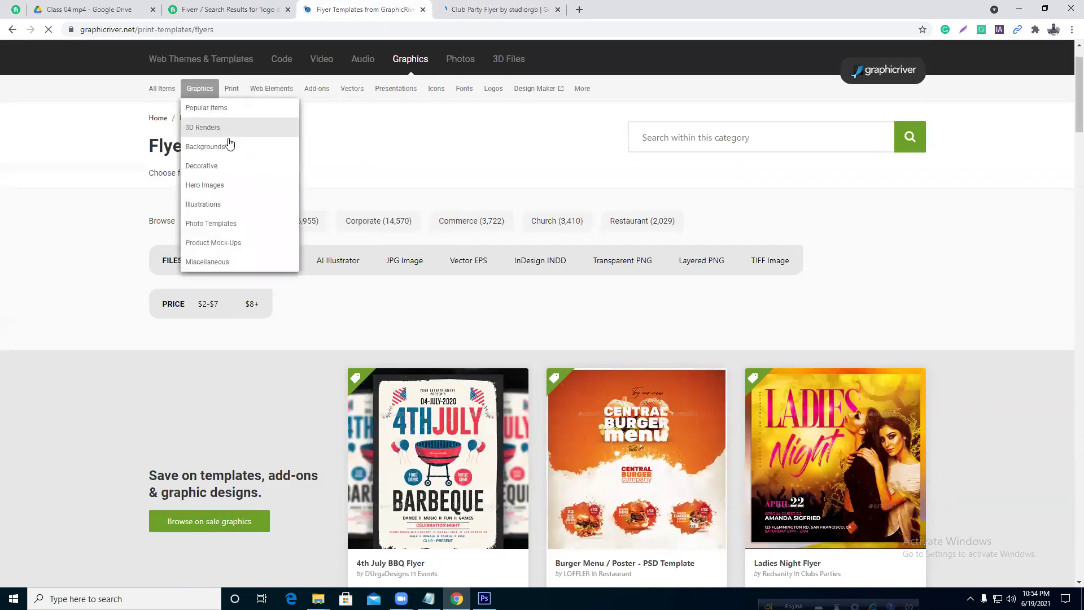
# - Search the flyer templates using the suggested term "business card" and sort the results by Best sellers
pyautogui.click(684, 137)
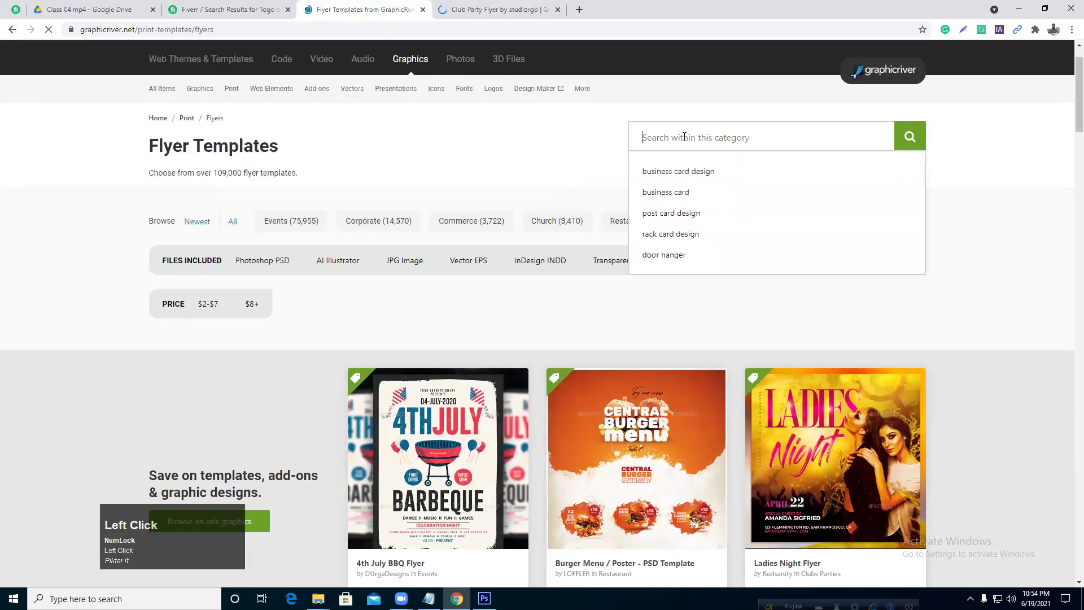
pyautogui.write('flyer')
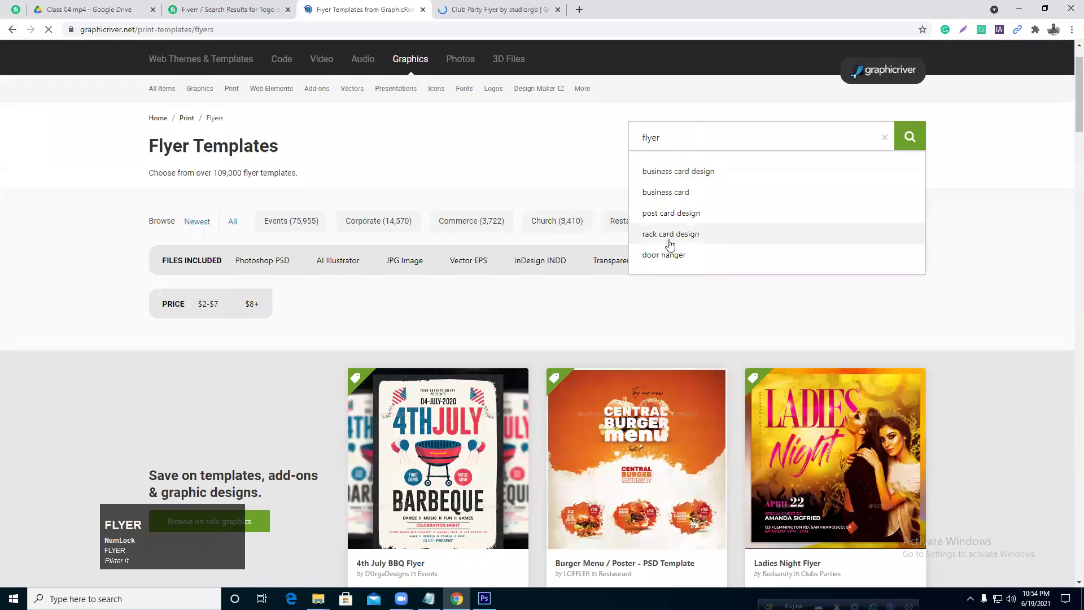
pyautogui.click(672, 196)
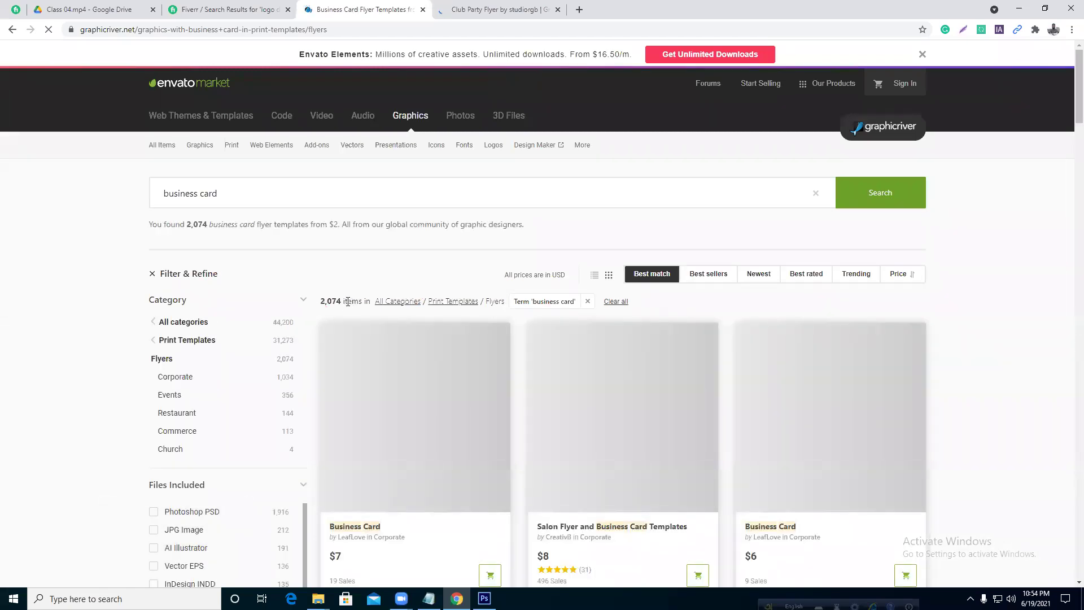
pyautogui.click(709, 274)
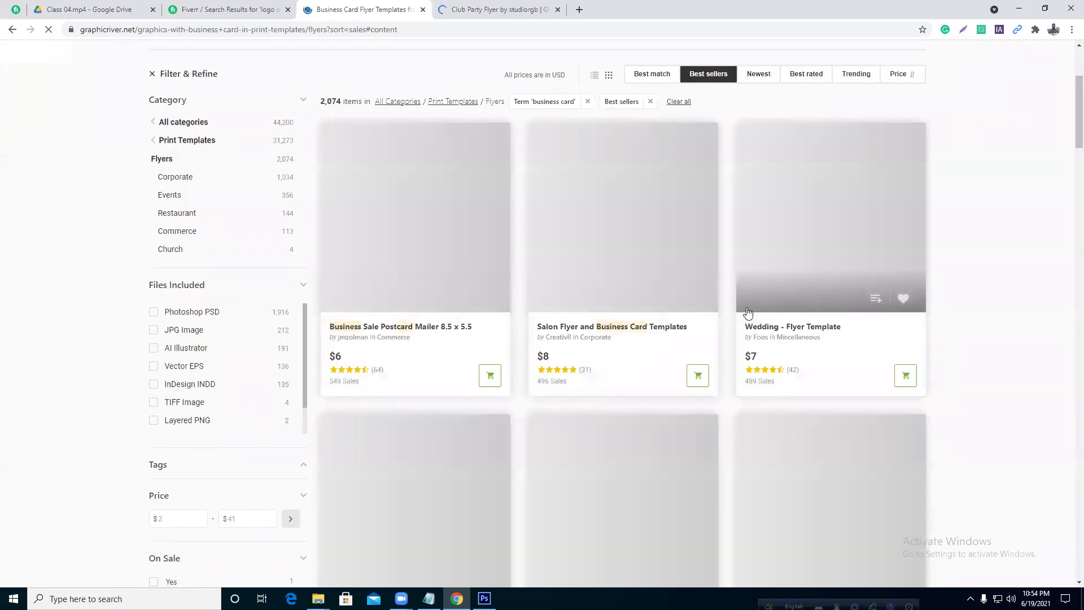
pyautogui.click(372, 338)
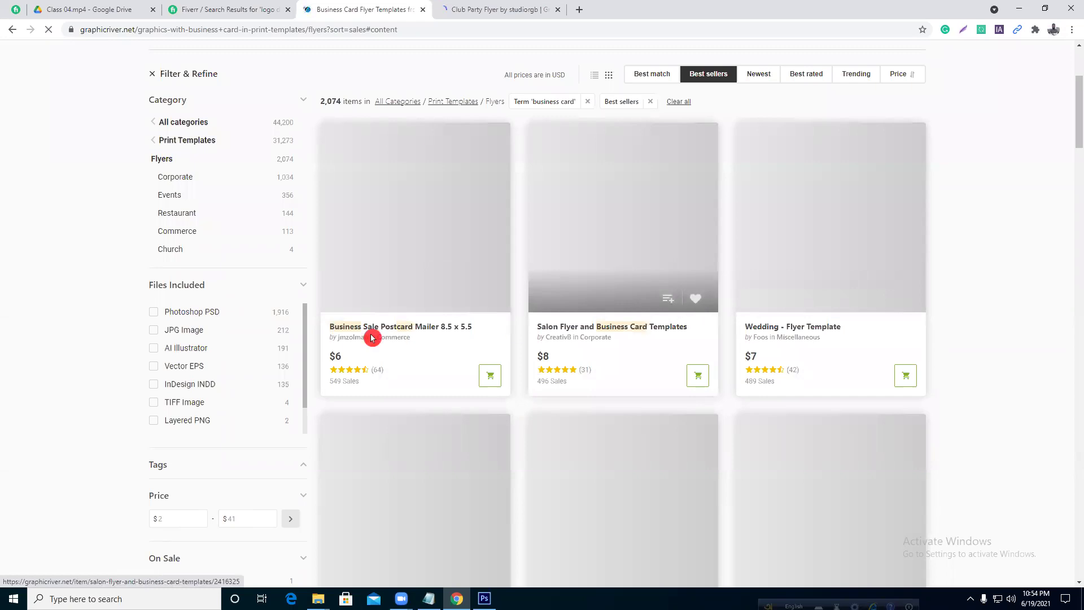
# - Examine the prices, ratings and sales of the best-selling flyer templates found for "business card"
pyautogui.moveTo(362, 385)
pyautogui.mouseDown()
pyautogui.moveTo(328, 383)
pyautogui.moveTo(340, 383)
pyautogui.mouseUp()
pyautogui.click(339, 383)
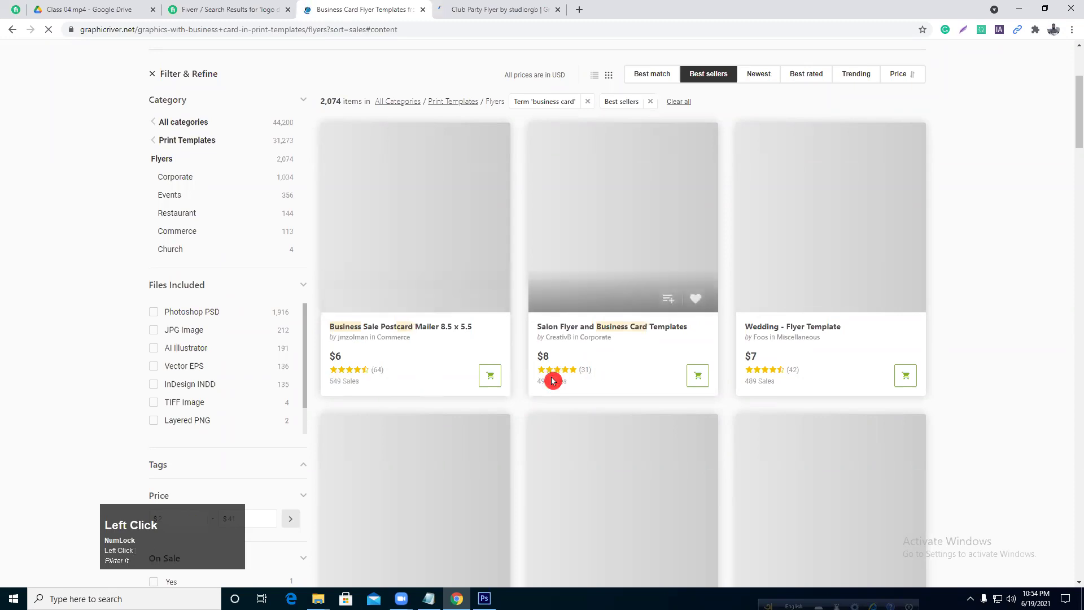
pyautogui.scroll(-3, 616, 336)
pyautogui.scroll(-5, 616, 336)
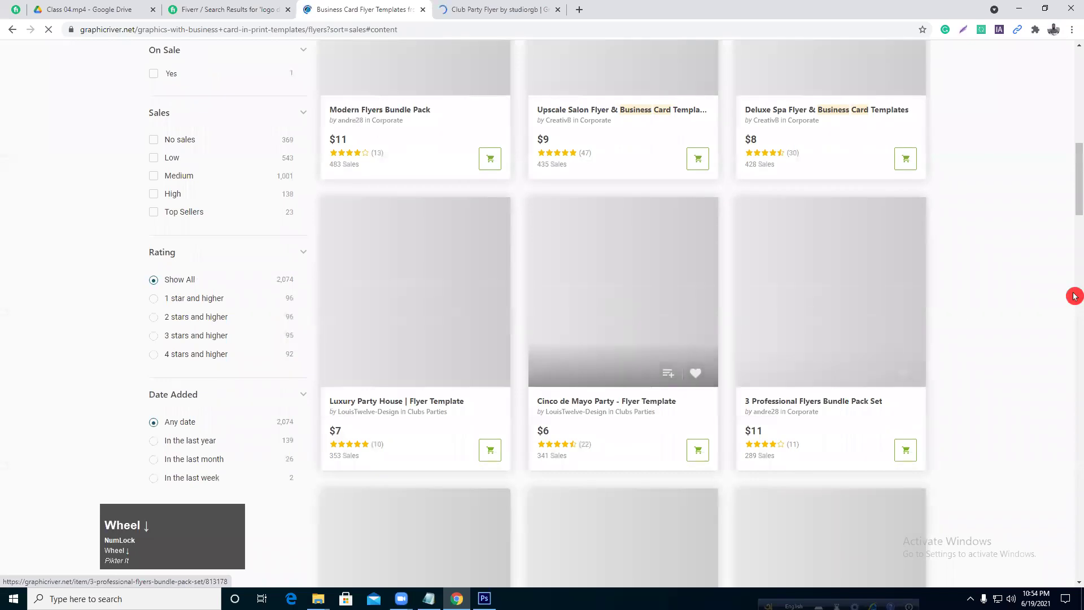
# - Search the flyer templates for "business card design" and sort the results by Best sellers
pyautogui.moveTo(1075, 195); pyautogui.dragTo(1077, 101)
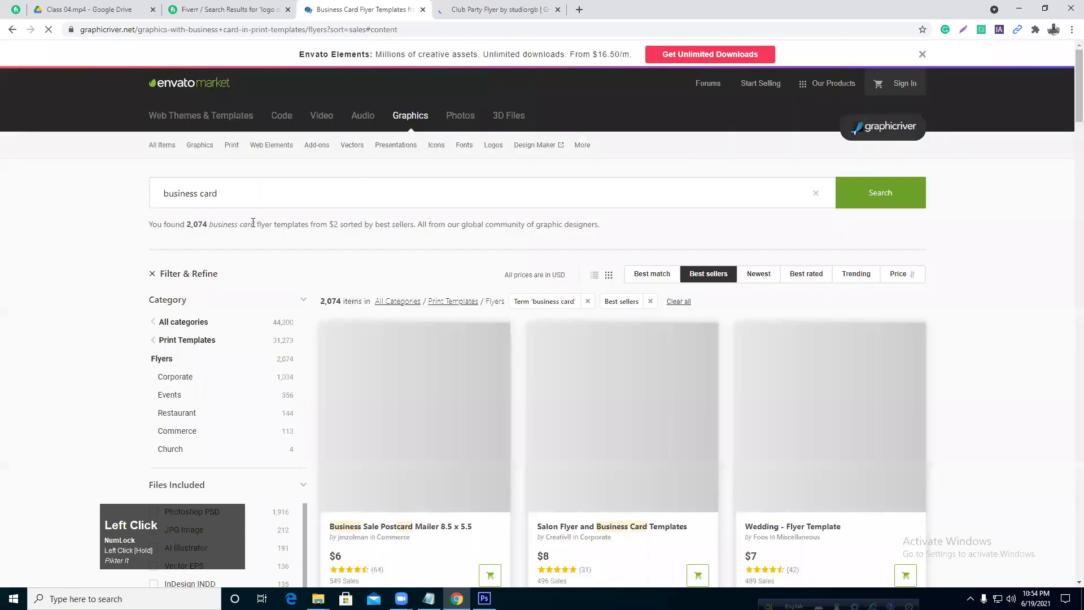
pyautogui.moveTo(320, 196); pyautogui.dragTo(31, 228)
pyautogui.write('business card design')
pyautogui.press('Return')
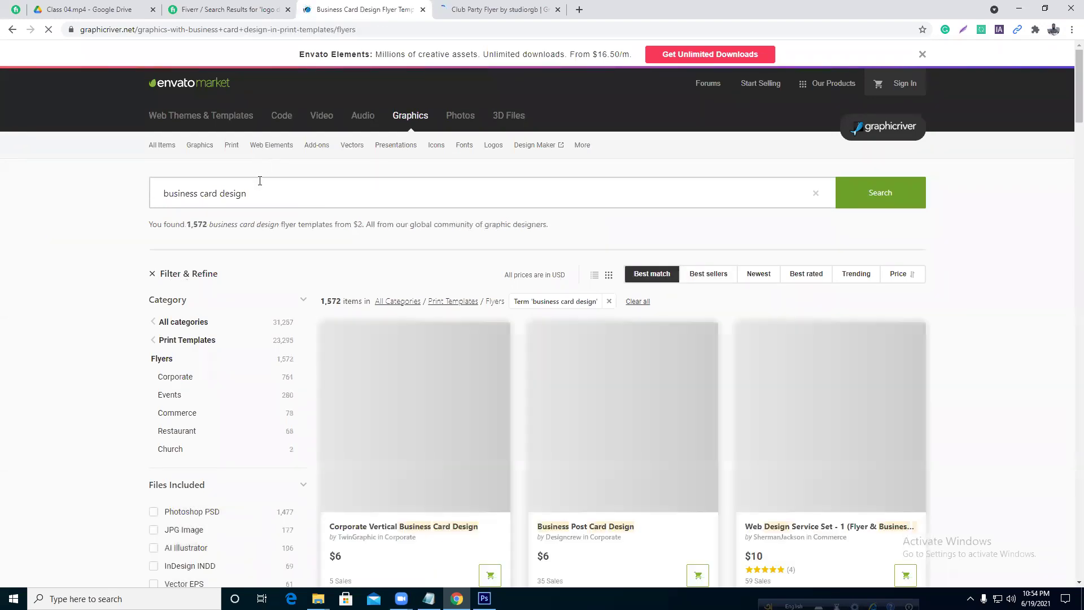
pyautogui.scroll(-2, 436, 305)
pyautogui.click(715, 163)
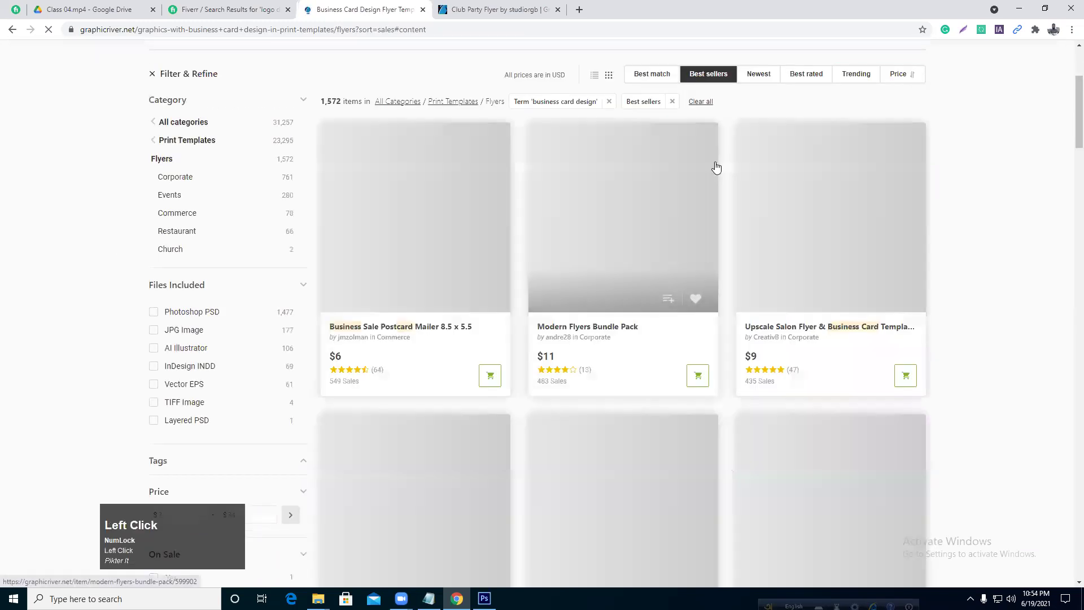
# - Remove the "business card design" search term and examine the prices and sales of the best-selling flyers overall
pyautogui.scroll(4, 678, 327)
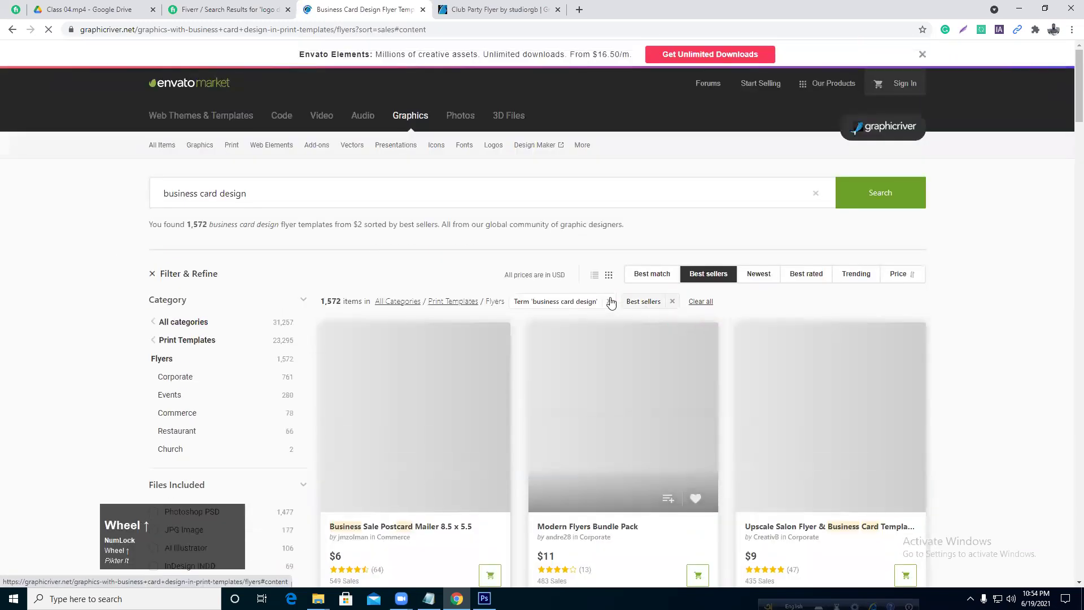
pyautogui.click(567, 307)
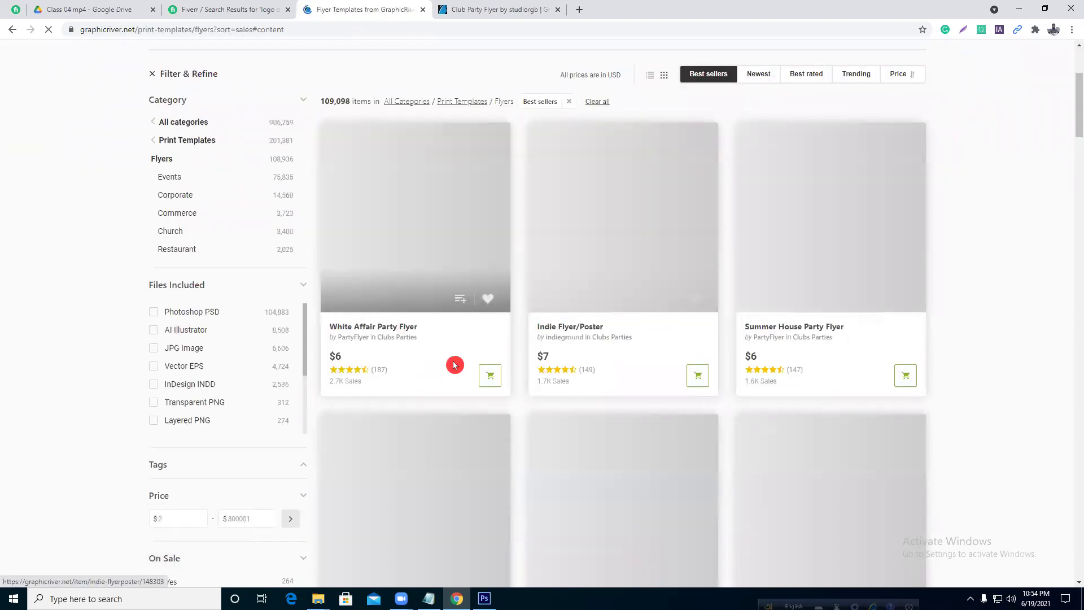
pyautogui.scroll(-2, 444, 354)
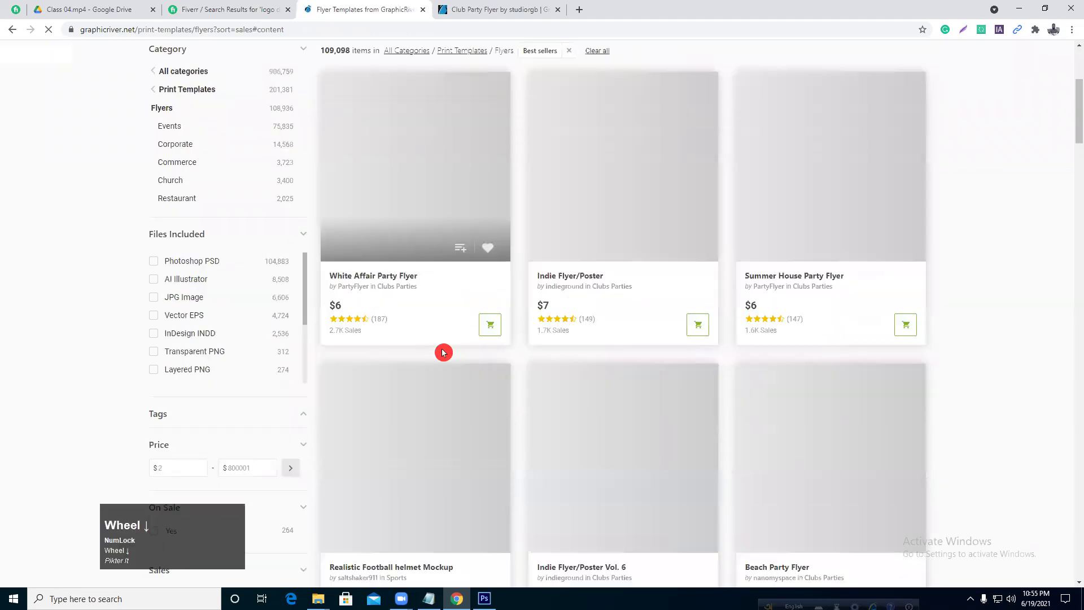
pyautogui.scroll(1, 390, 212)
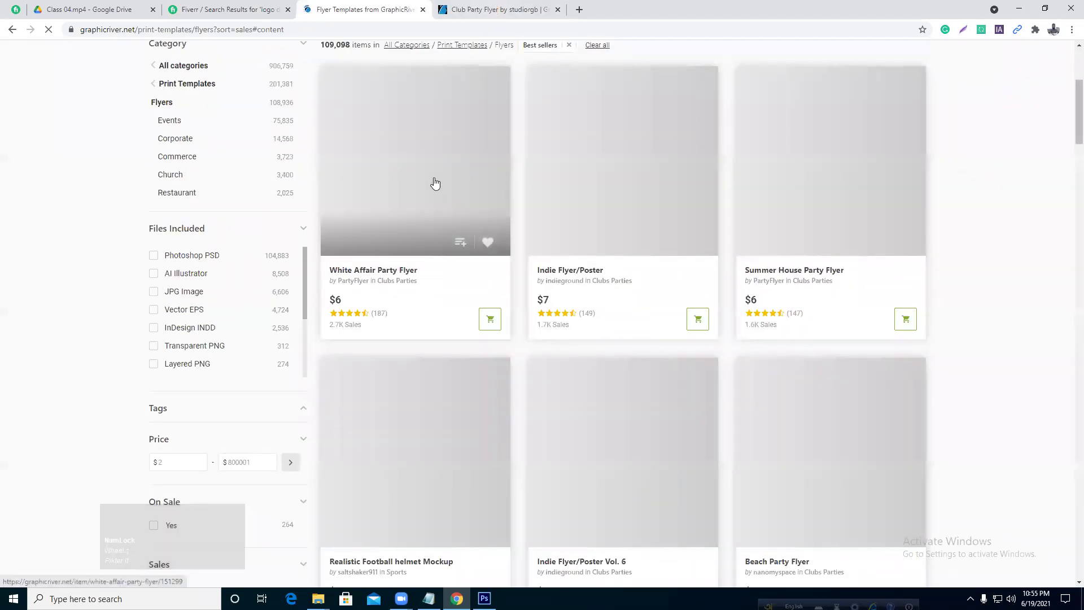
pyautogui.scroll(3, 436, 178)
pyautogui.click(359, 210)
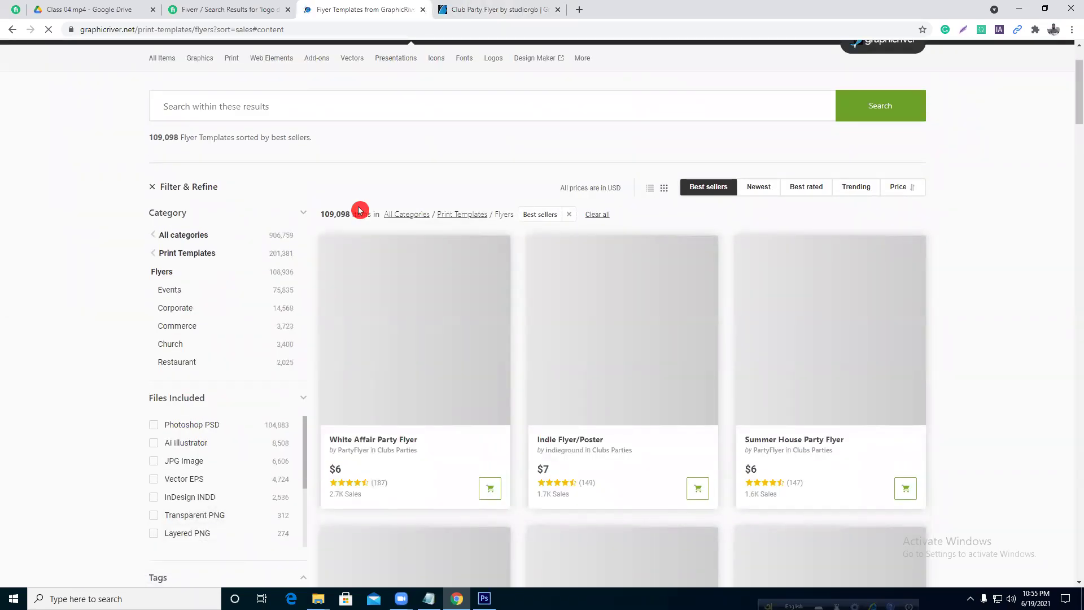
pyautogui.scroll(-5, 359, 210)
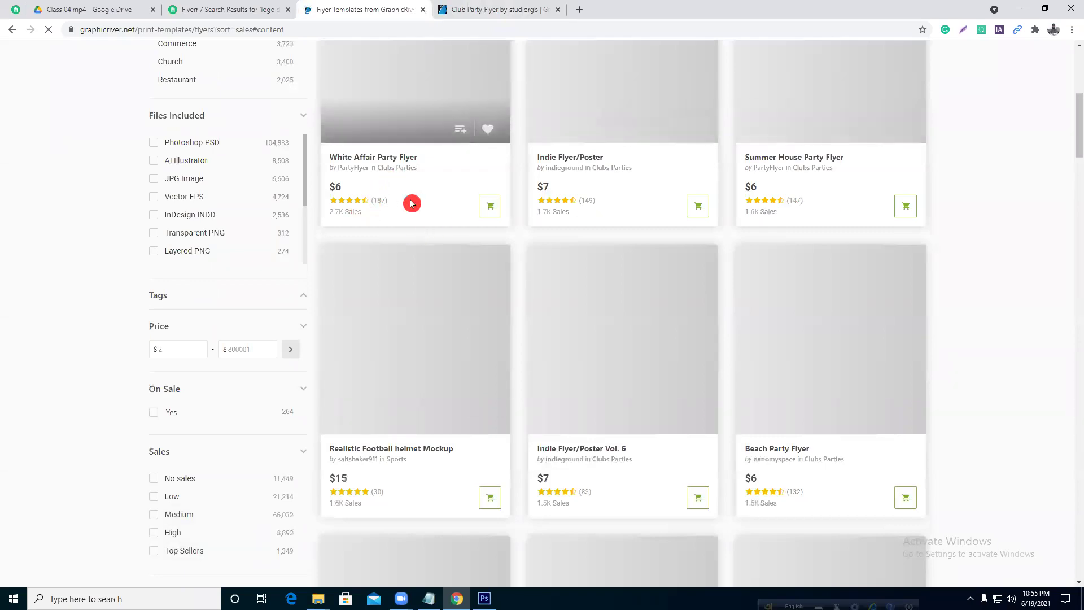
# - Open the White Affair Party Flyer and Indie Flyer/Poster items in new tabs, keeping the best-seller list open
pyautogui.rightClick(422, 80)
pyautogui.click(458, 90)
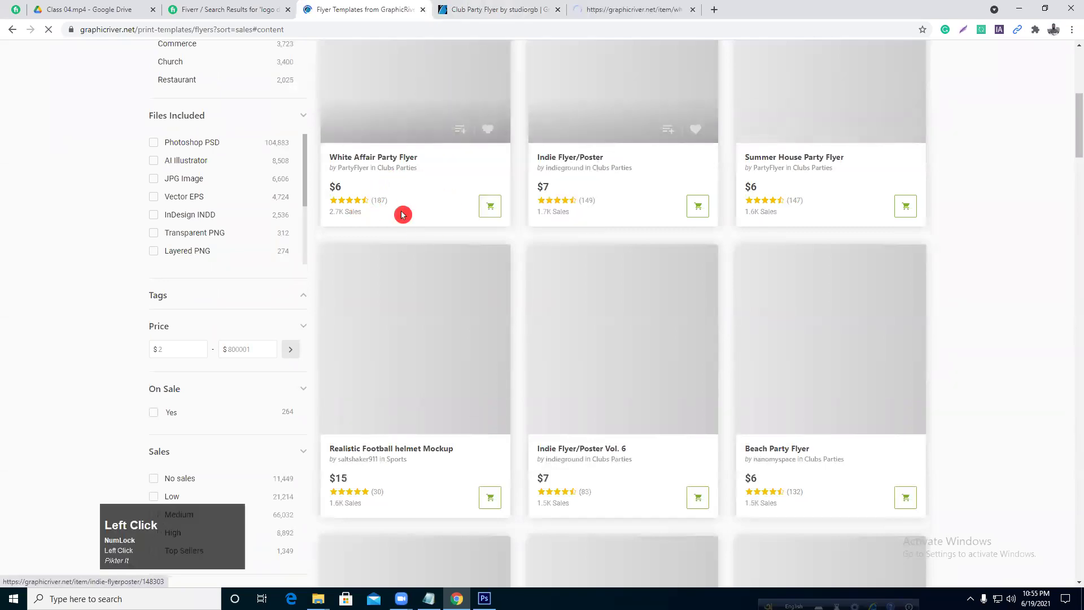
pyautogui.rightClick(644, 88)
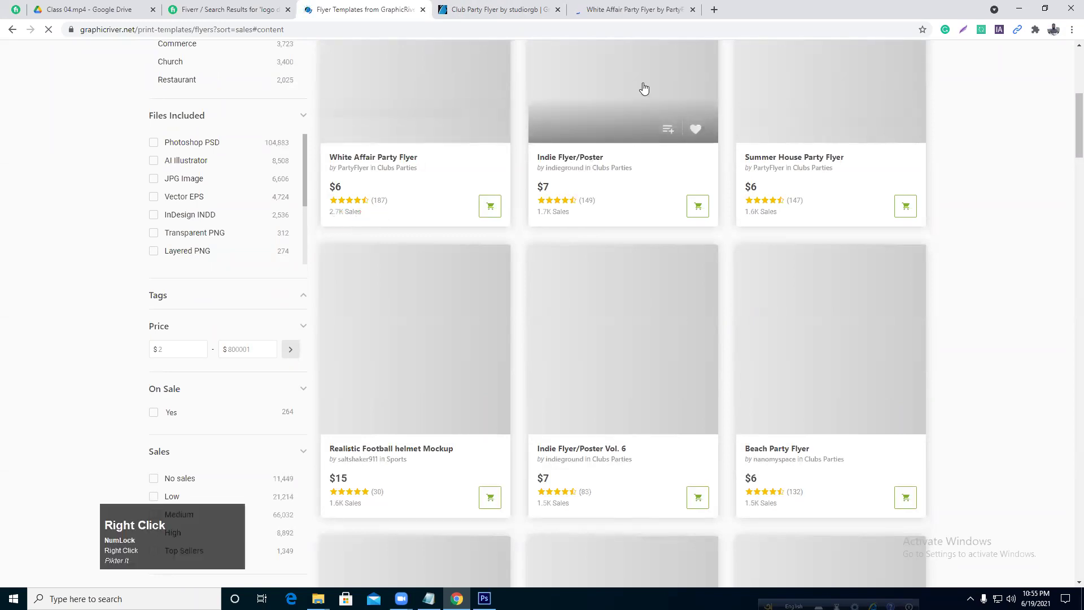
pyautogui.click(668, 98)
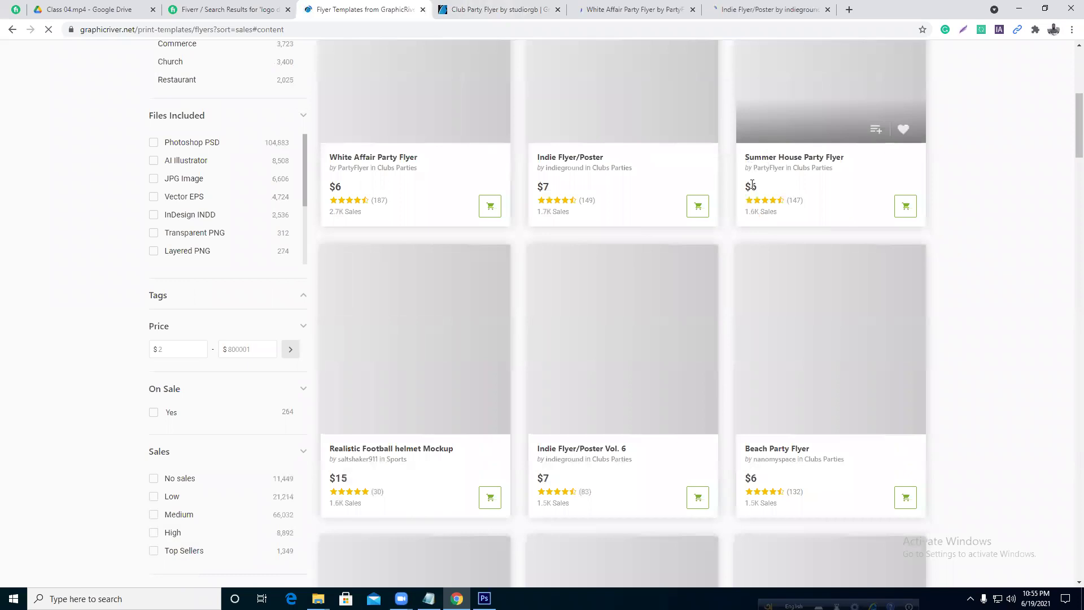
pyautogui.moveTo(752, 184); pyautogui.dragTo(757, 186)
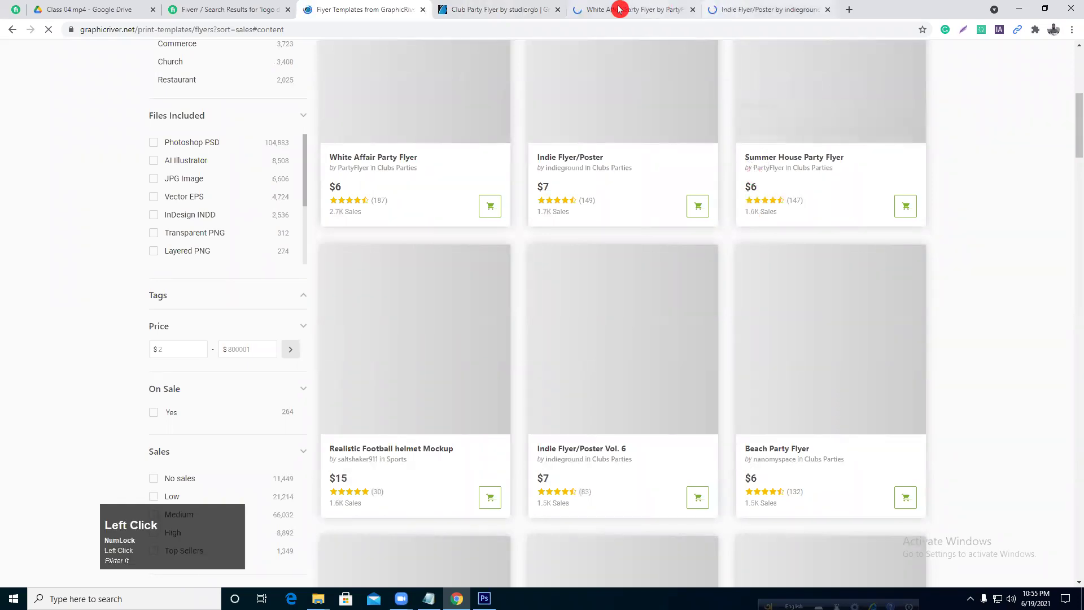
# - Compare the White Affair Party Flyer item page with the Fiverr search results for "logo design"
pyautogui.click(619, 10)
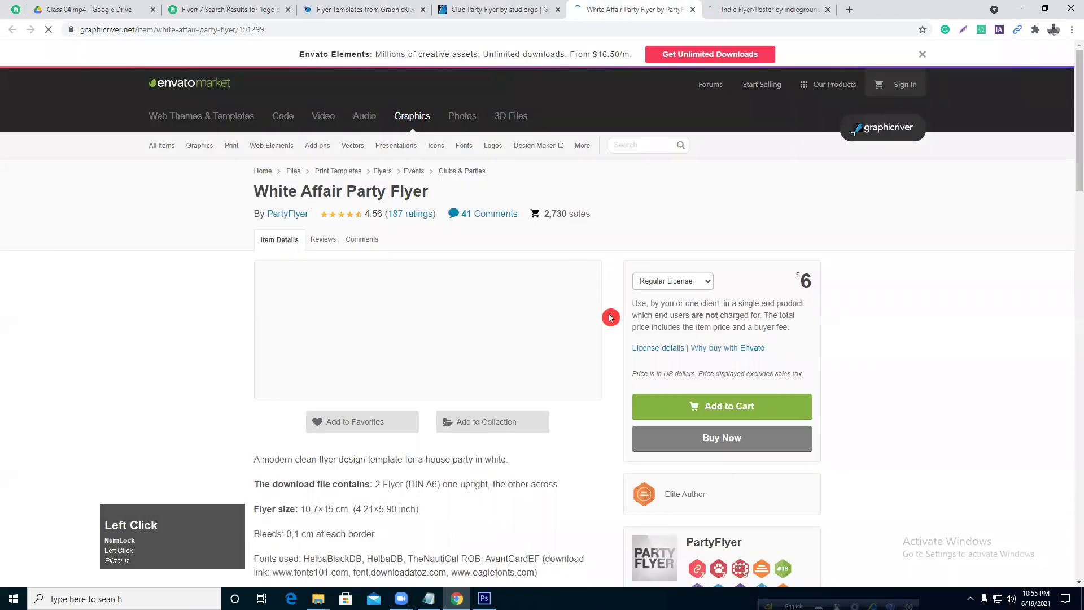
pyautogui.click(226, 9)
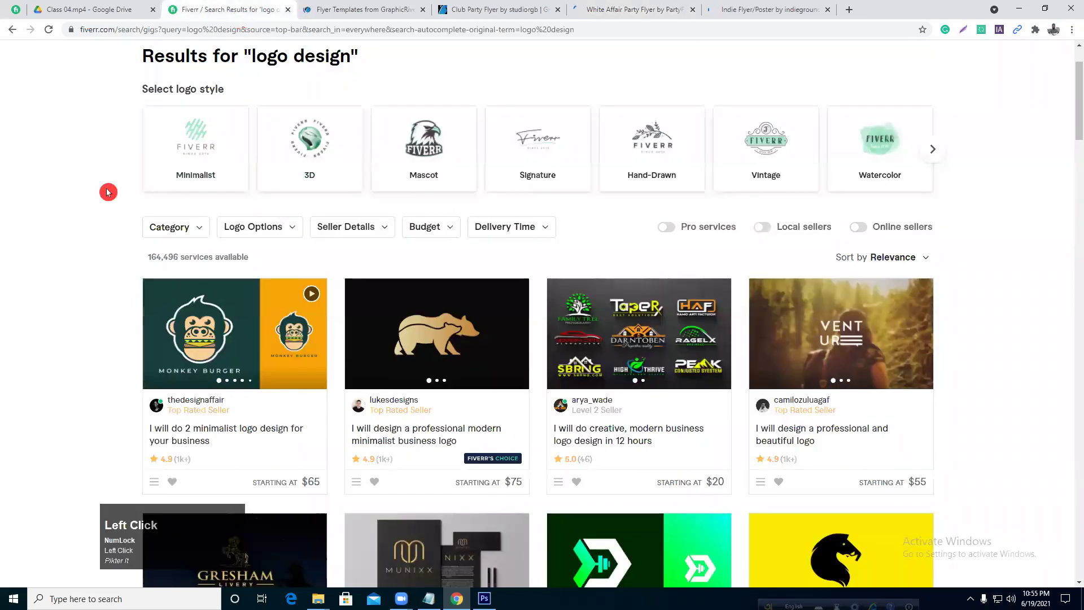
pyautogui.click(605, 9)
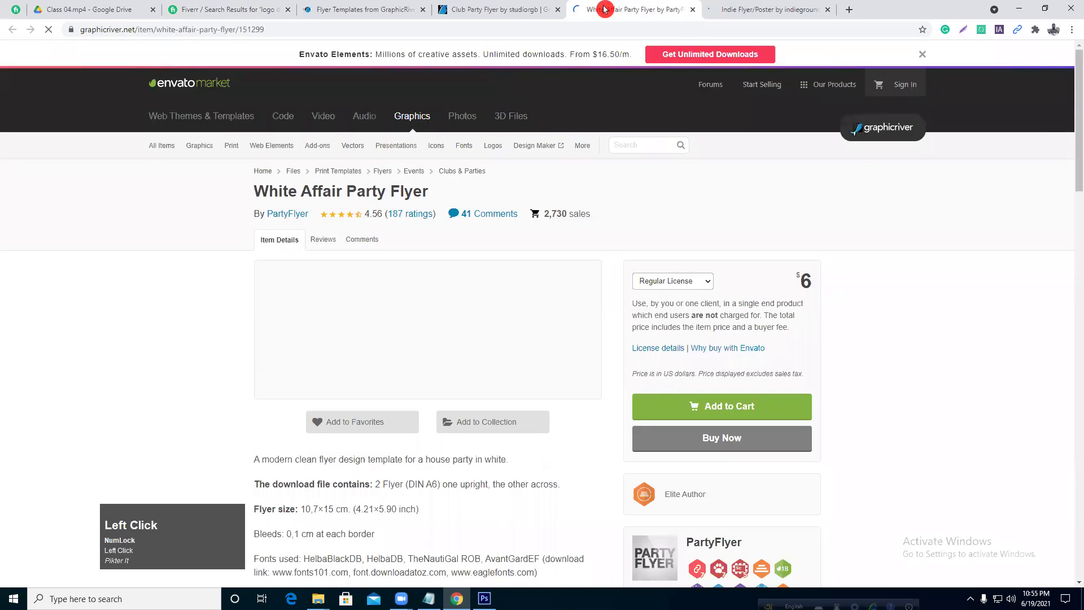
pyautogui.click(262, 9)
pyautogui.moveTo(175, 254)
pyautogui.mouseDown()
pyautogui.moveTo(150, 252)
pyautogui.moveTo(177, 257)
pyautogui.moveTo(174, 265)
pyautogui.moveTo(136, 259)
pyautogui.moveTo(179, 256)
pyautogui.mouseUp()
pyautogui.click(179, 257)
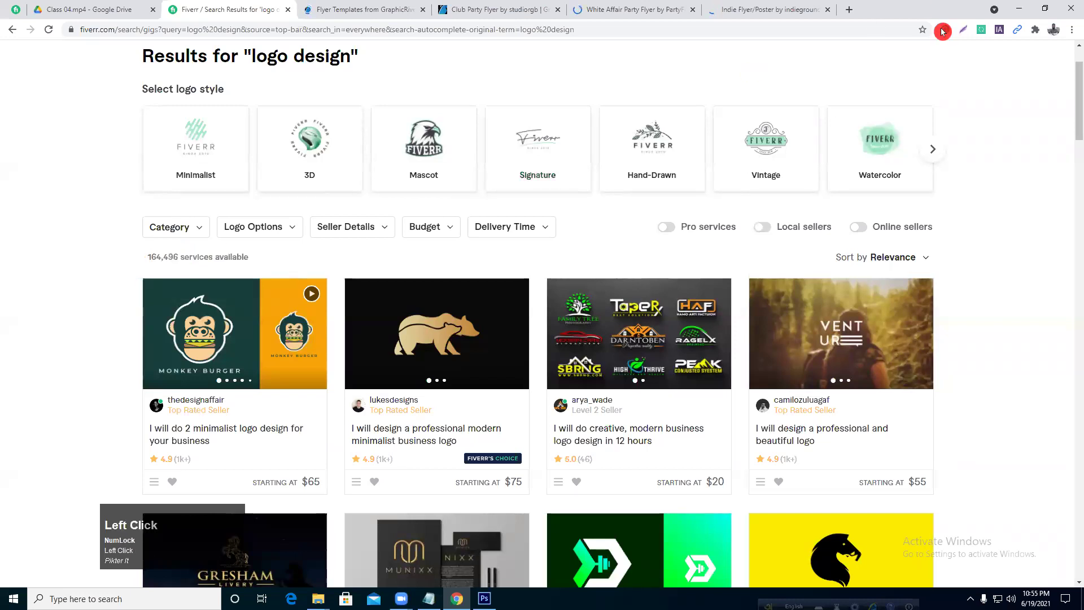
# - Examine the Indie Flyer/Poster item page, including its features, font, included graphics files, print dimensions and tags
pyautogui.click(769, 9)
pyautogui.click(714, 164)
pyautogui.scroll(-4, 708, 226)
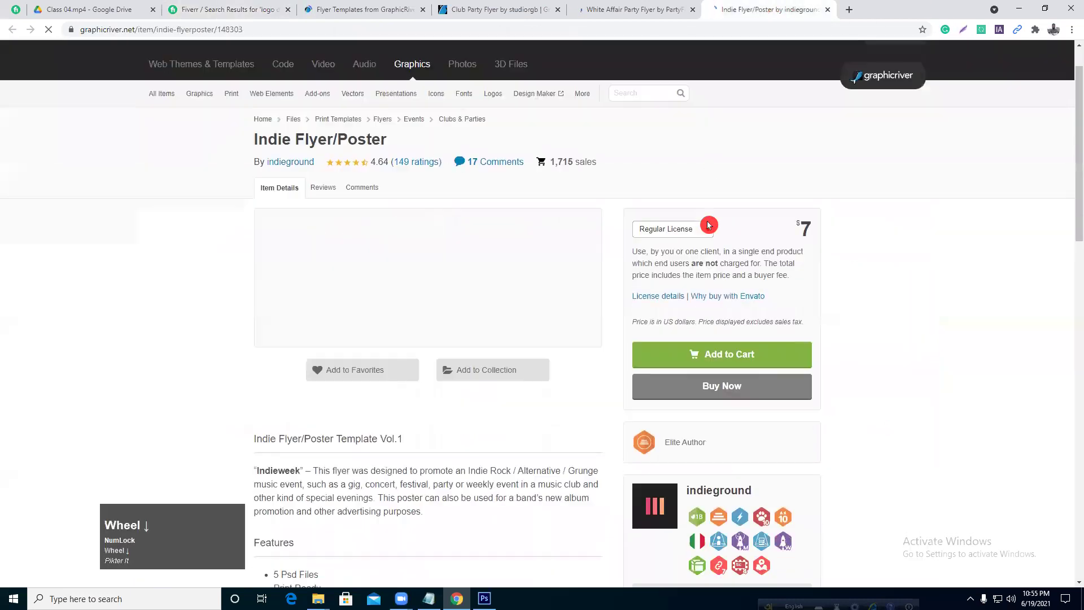
pyautogui.scroll(-2, 708, 226)
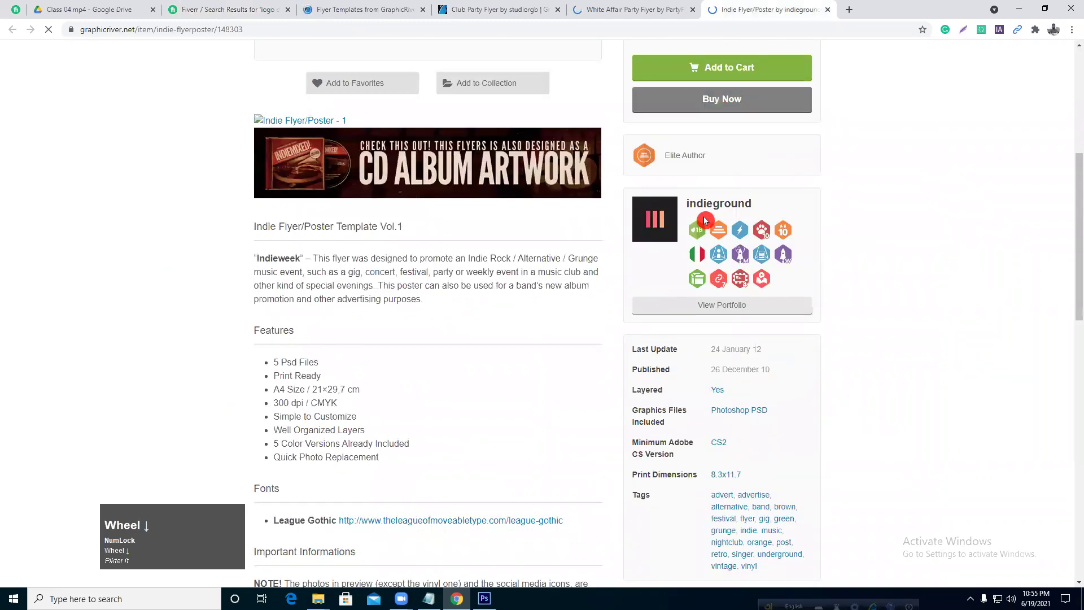
pyautogui.scroll(-2, 704, 220)
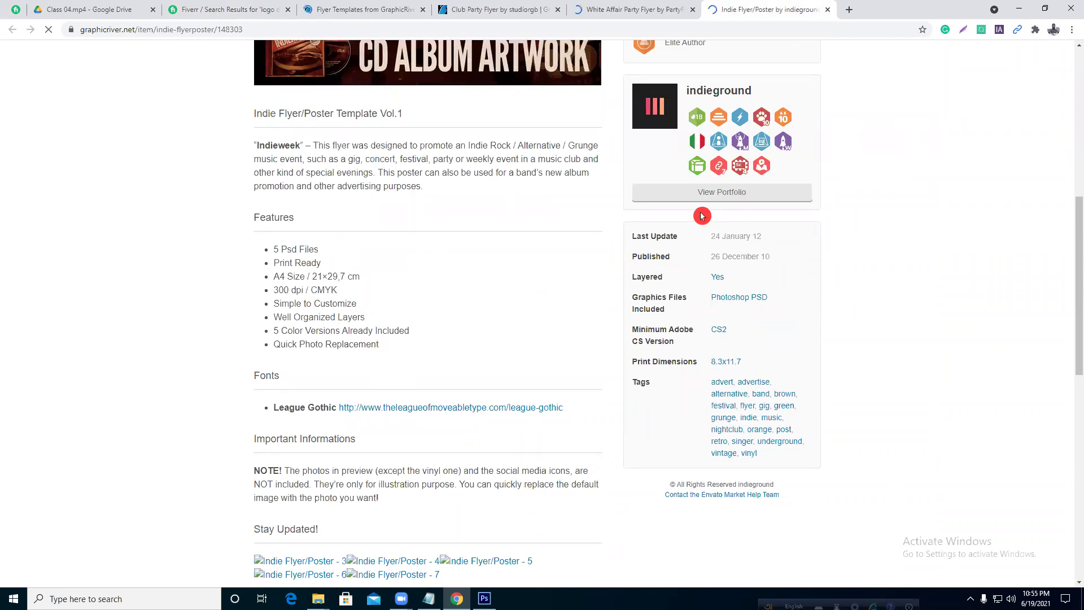
# - Examine the White Affair Party Flyer page, including its sales, flyer size, fonts, tags and the author's other items
pyautogui.click(641, 9)
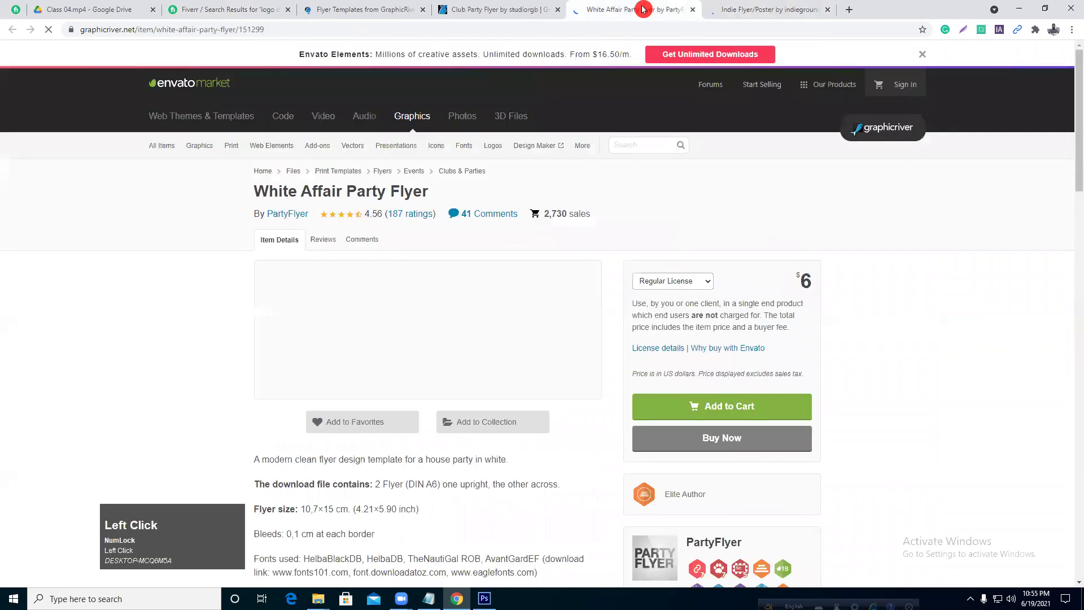
pyautogui.scroll(-4, 915, 305)
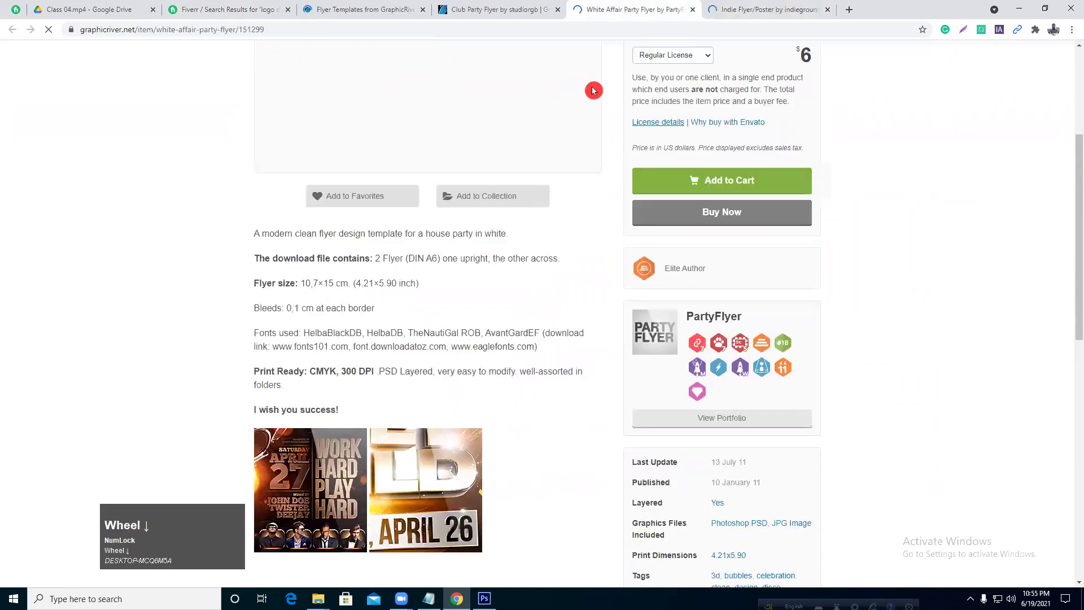
pyautogui.scroll(-6, 662, 263)
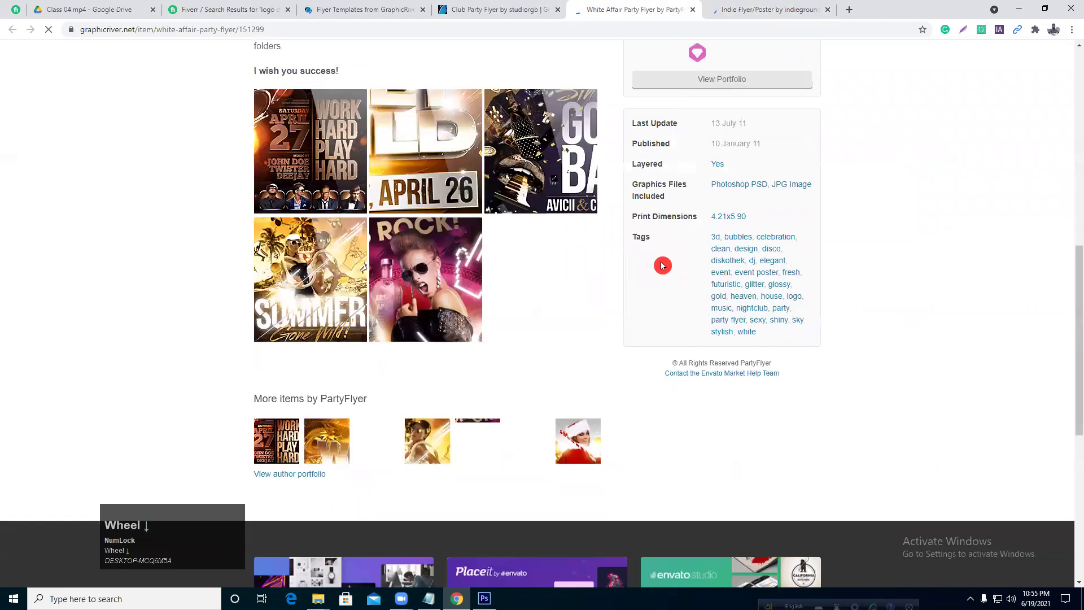
pyautogui.scroll(-5, 662, 263)
pyautogui.scroll(2, 659, 258)
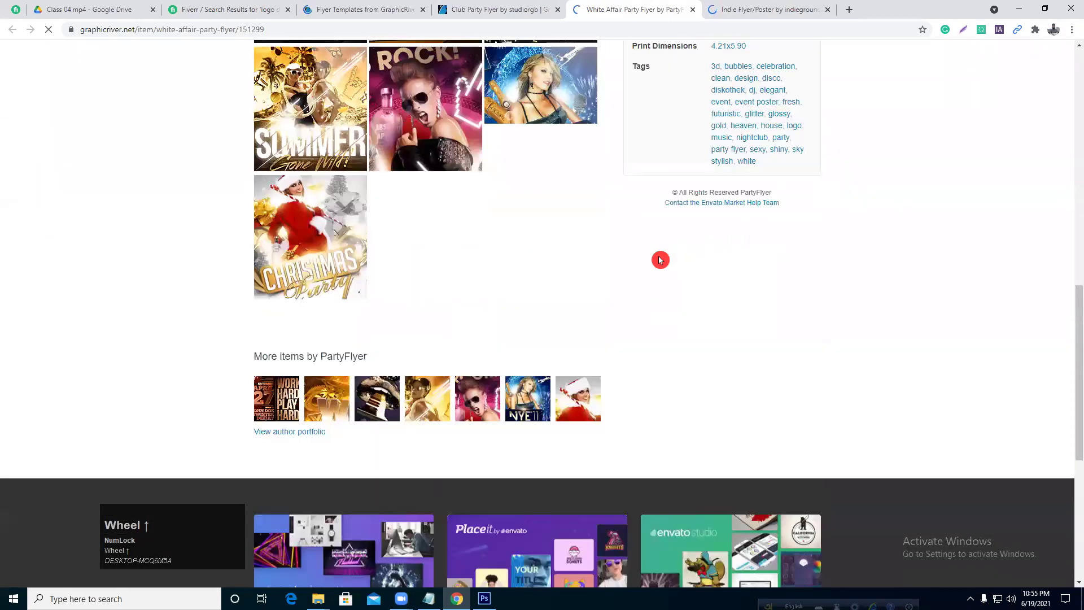
pyautogui.scroll(3, 659, 258)
pyautogui.scroll(12, 659, 258)
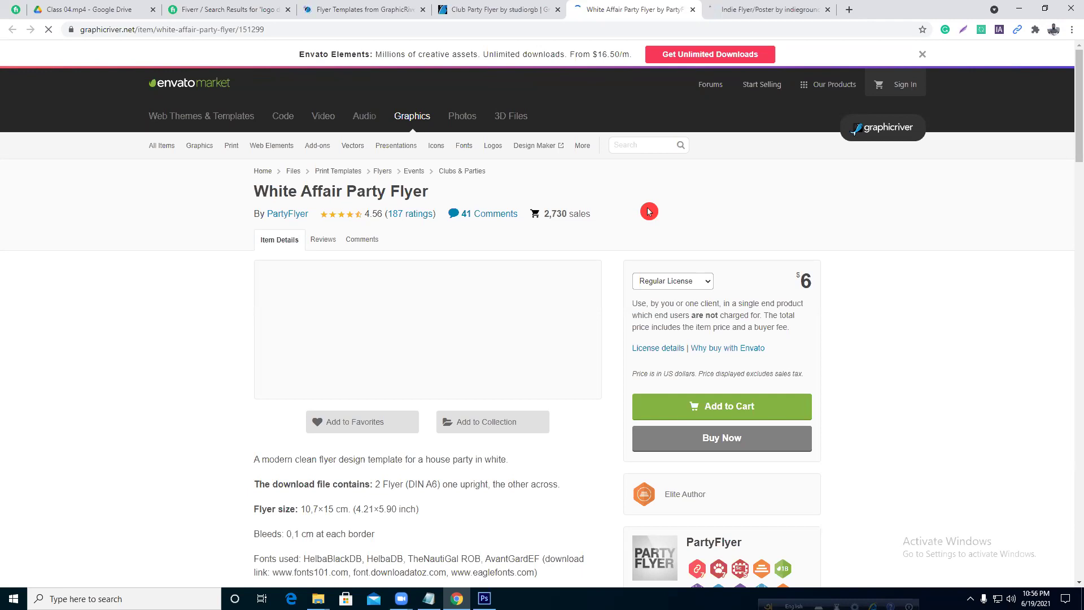
pyautogui.scroll(-1, 629, 191)
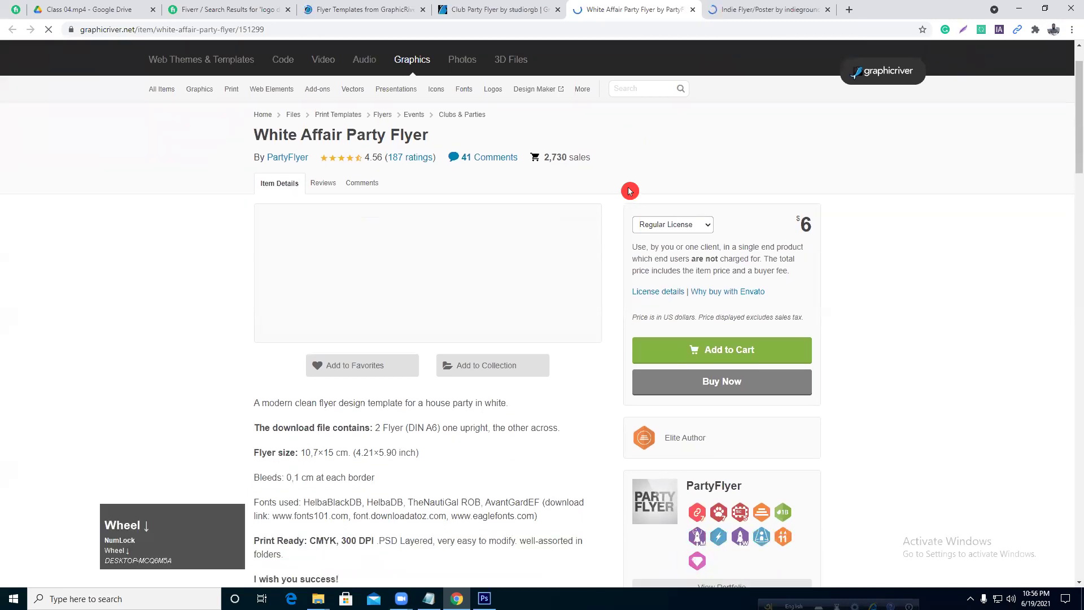
pyautogui.scroll(1, 630, 191)
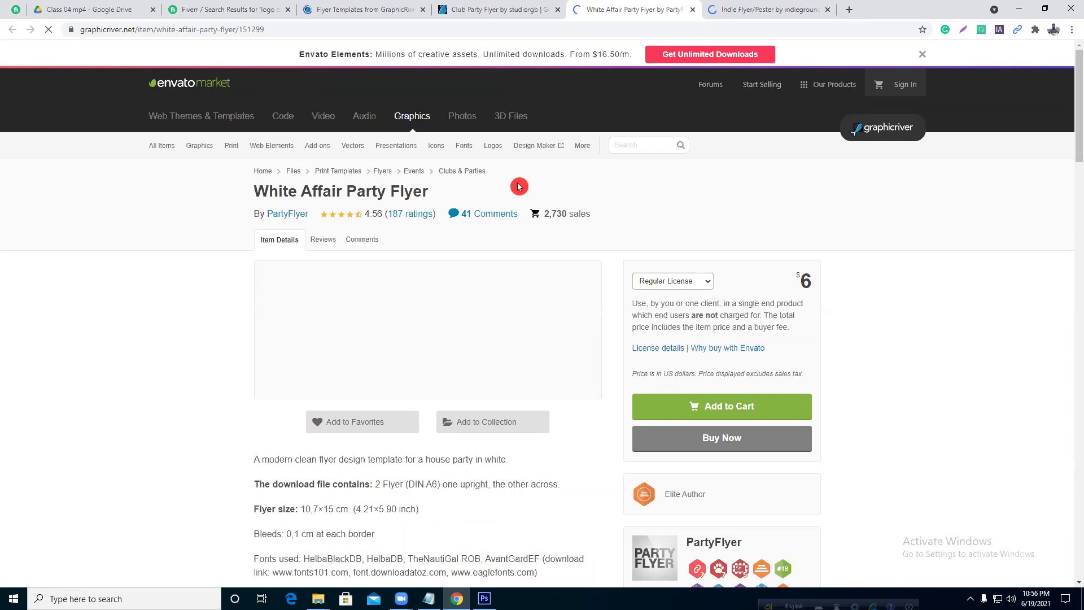
# - Return to the Club Party Flyer page and review its preview image, Regular License price and item details
pyautogui.click(480, 9)
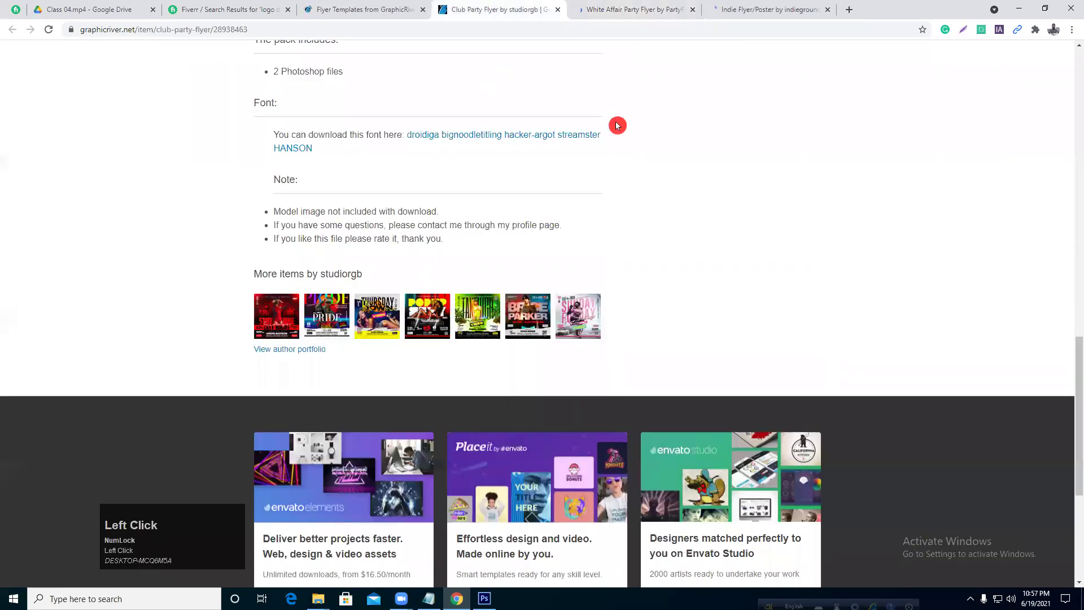
pyautogui.scroll(3, 620, 126)
pyautogui.scroll(10, 618, 123)
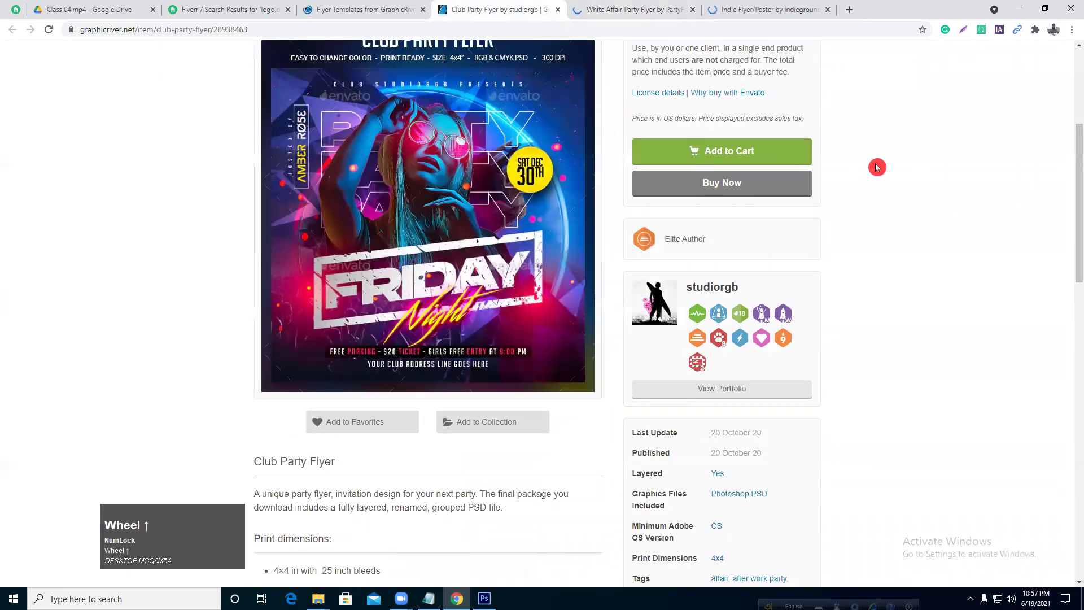
pyautogui.scroll(1, 877, 164)
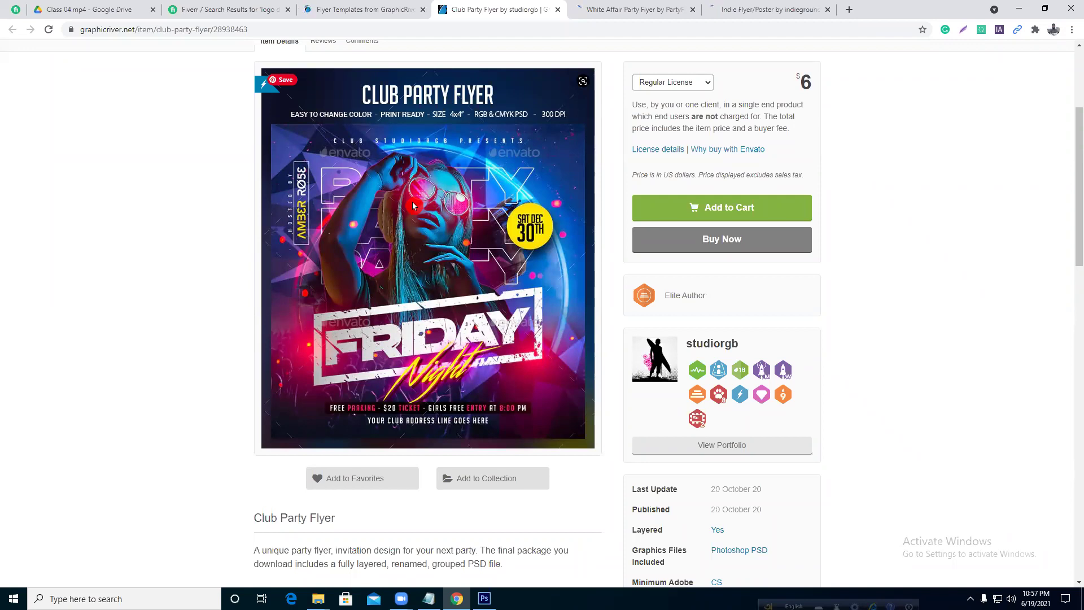
pyautogui.moveTo(811, 86); pyautogui.dragTo(809, 77)
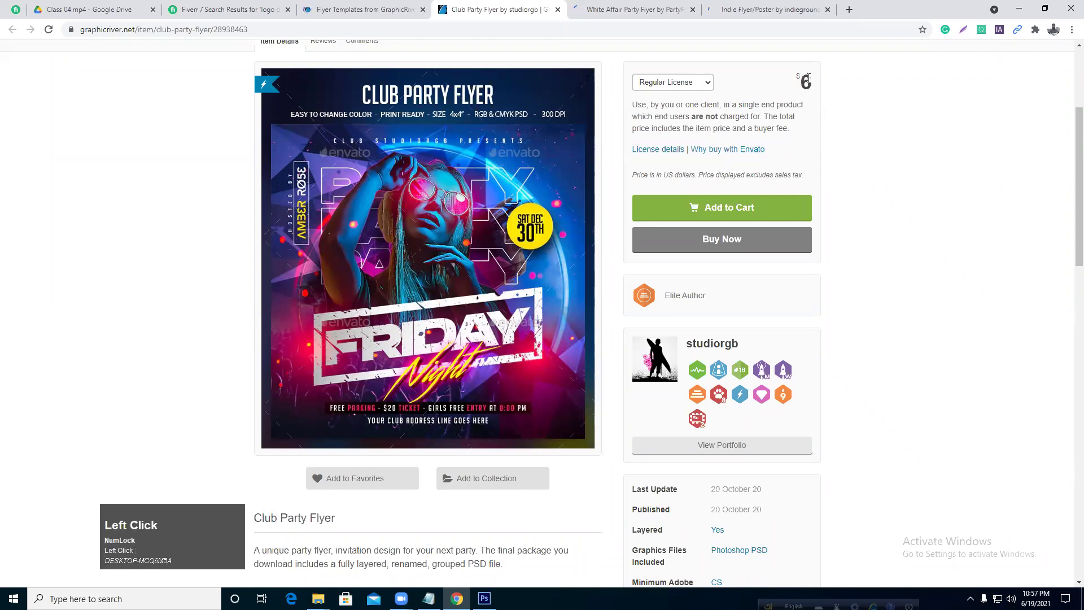
pyautogui.click(856, 96)
pyautogui.click(814, 82)
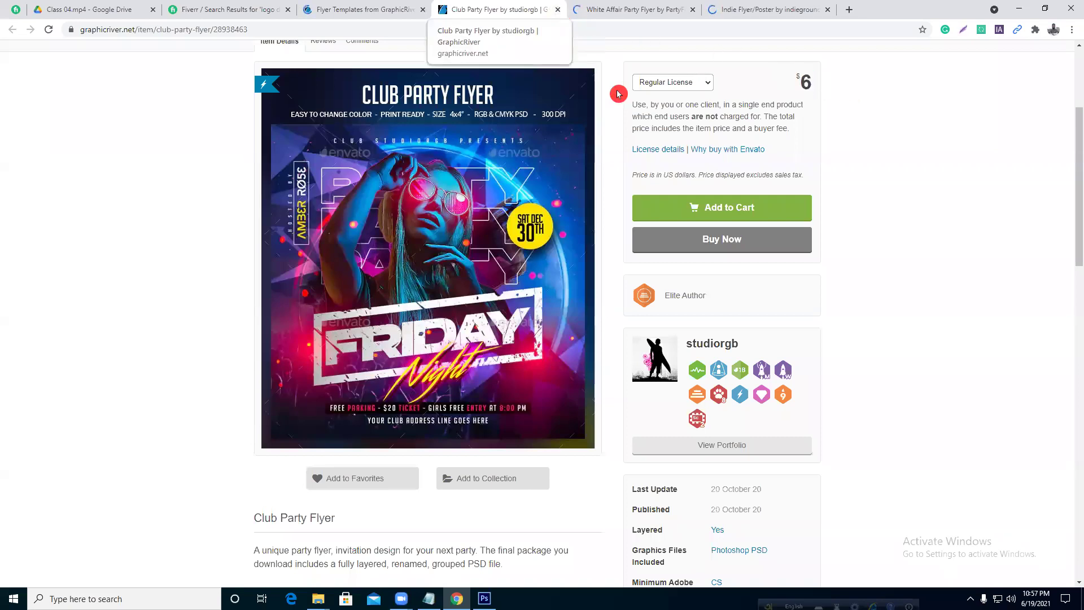
pyautogui.scroll(-1, 860, 170)
pyautogui.scroll(-3, 860, 169)
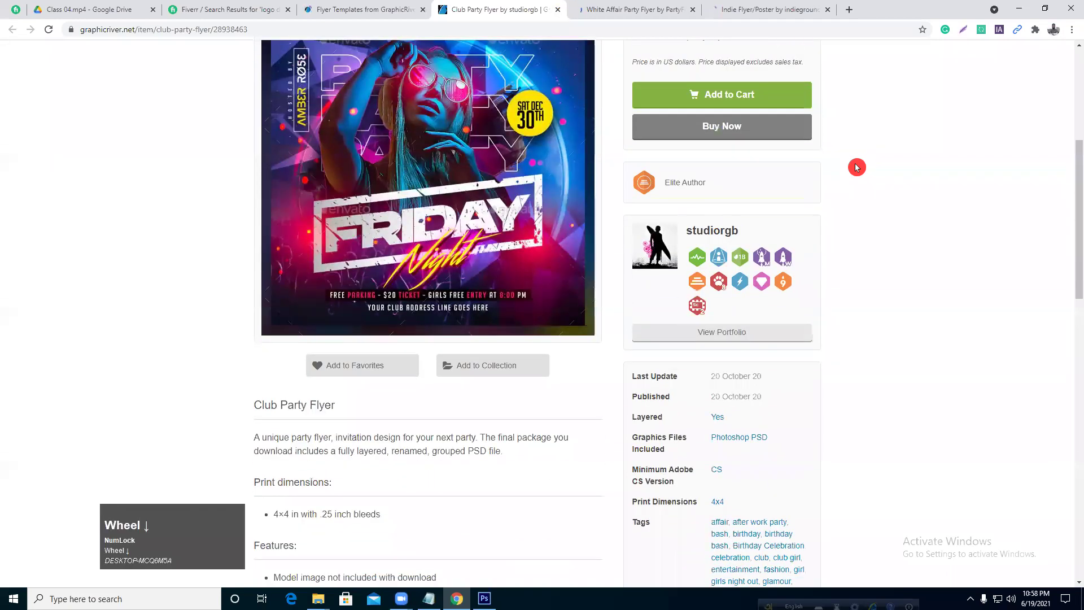
# - Compare the Club Party Flyer's preview image and price with the Fiverr search results for "logo design"
pyautogui.scroll(1, 854, 160)
pyautogui.scroll(2, 854, 160)
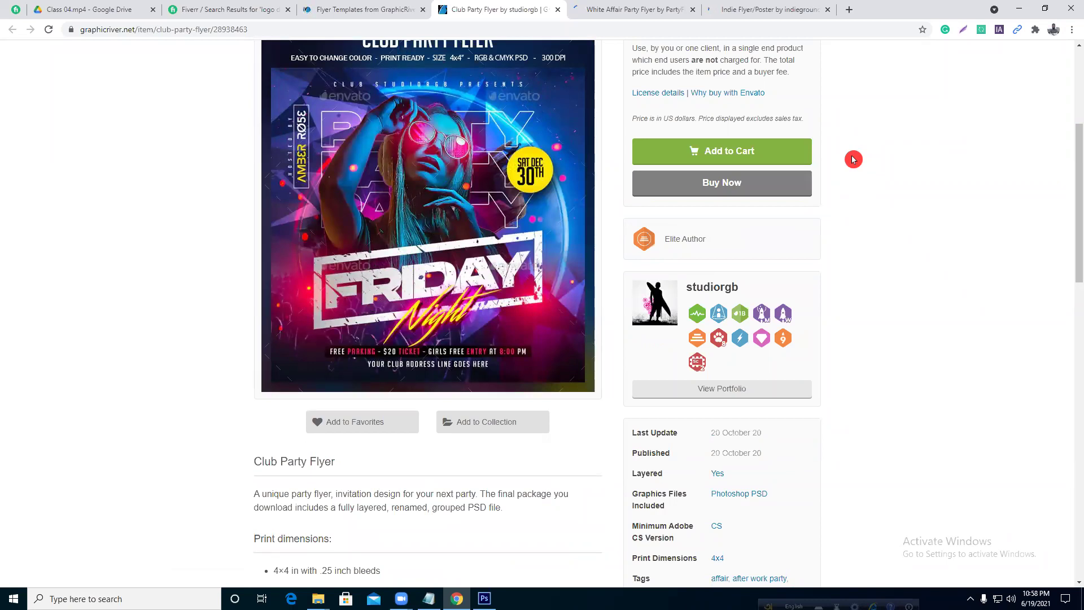
pyautogui.click(230, 10)
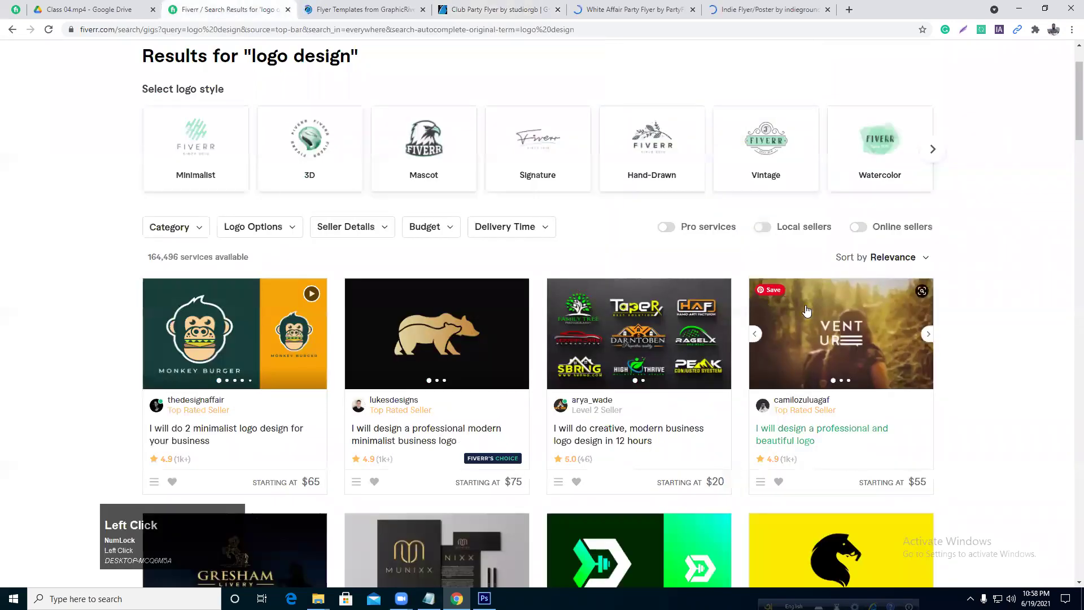
pyautogui.scroll(-2, 805, 308)
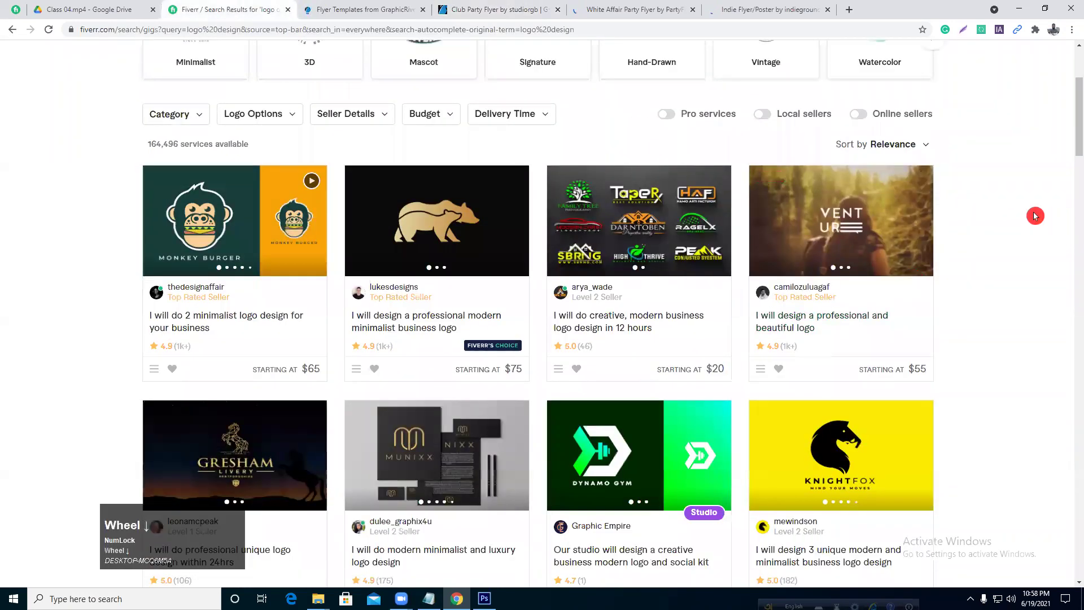
pyautogui.scroll(-1, 1034, 214)
pyautogui.scroll(-3, 1035, 213)
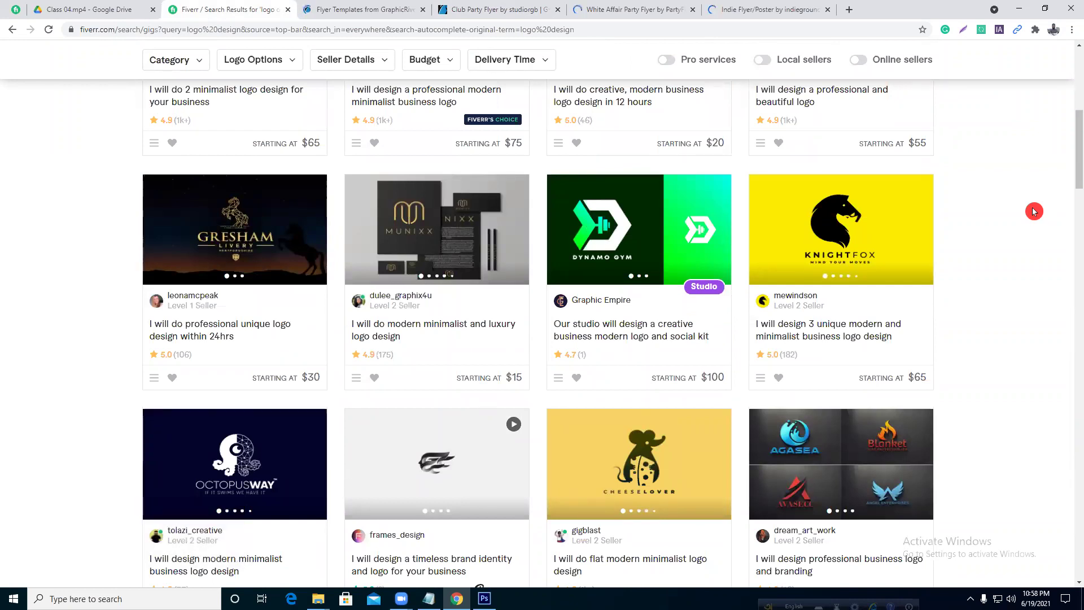
pyautogui.click(517, 16)
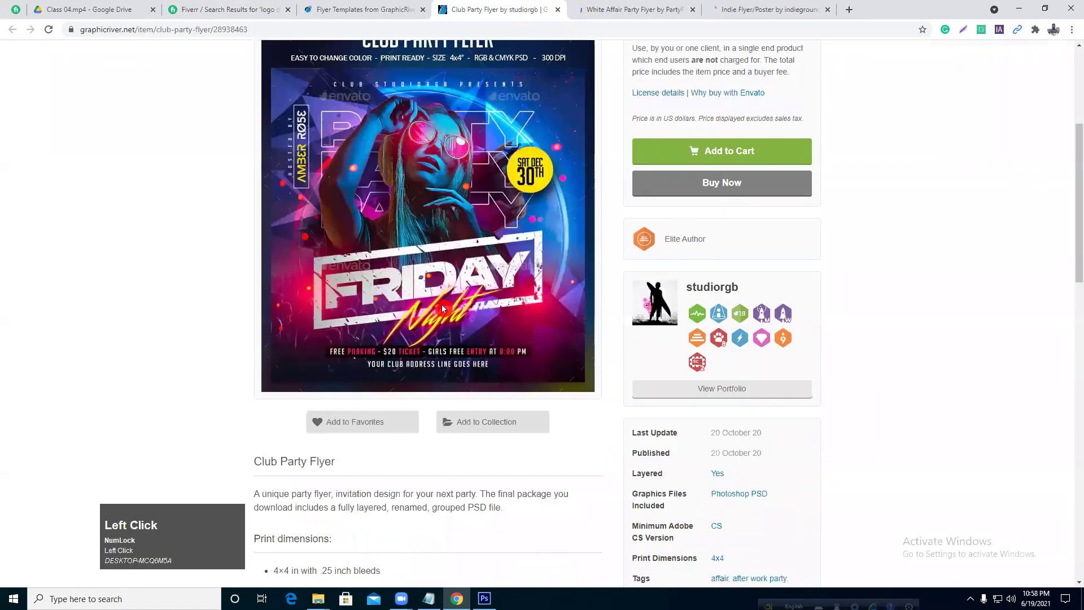
pyautogui.scroll(2, 511, 319)
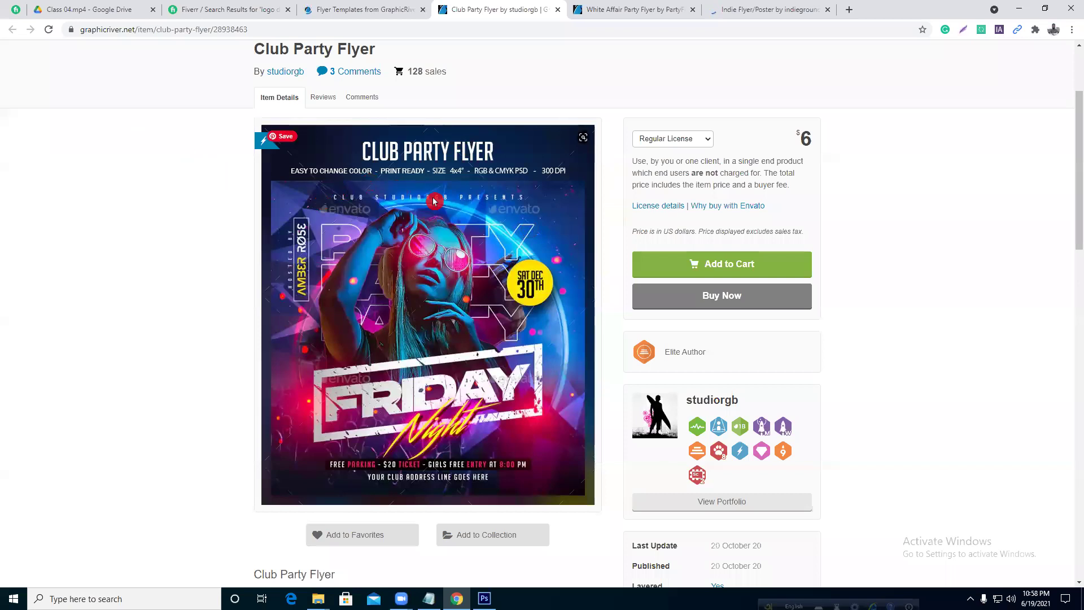
pyautogui.scroll(-2, 429, 208)
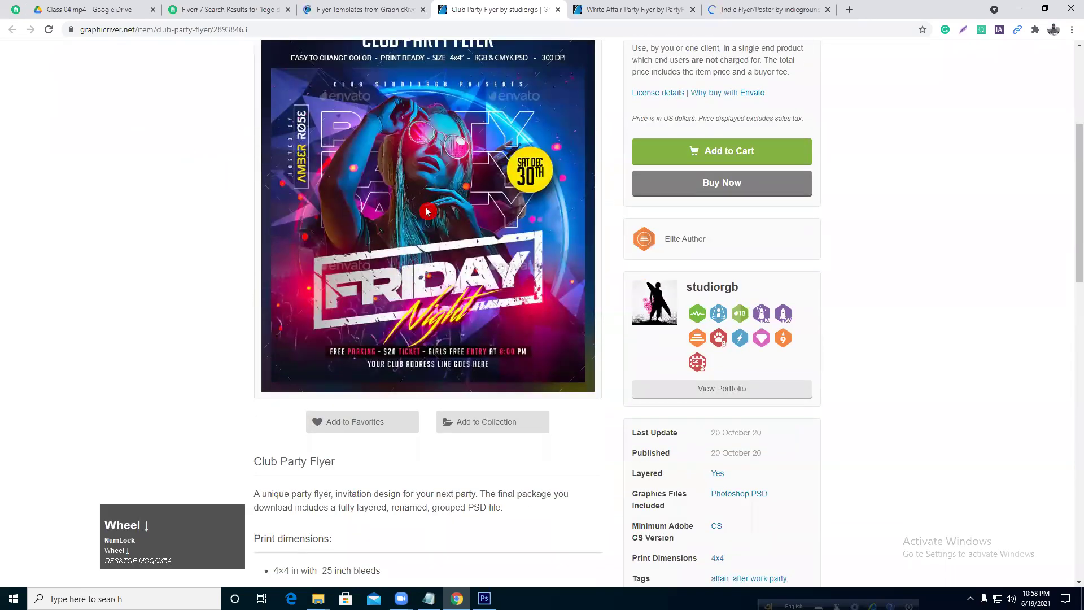
# - Review the preview images on the White Affair Party Flyer page and the Indie Flyer/Poster page
pyautogui.click(615, 9)
pyautogui.scroll(-5, 565, 280)
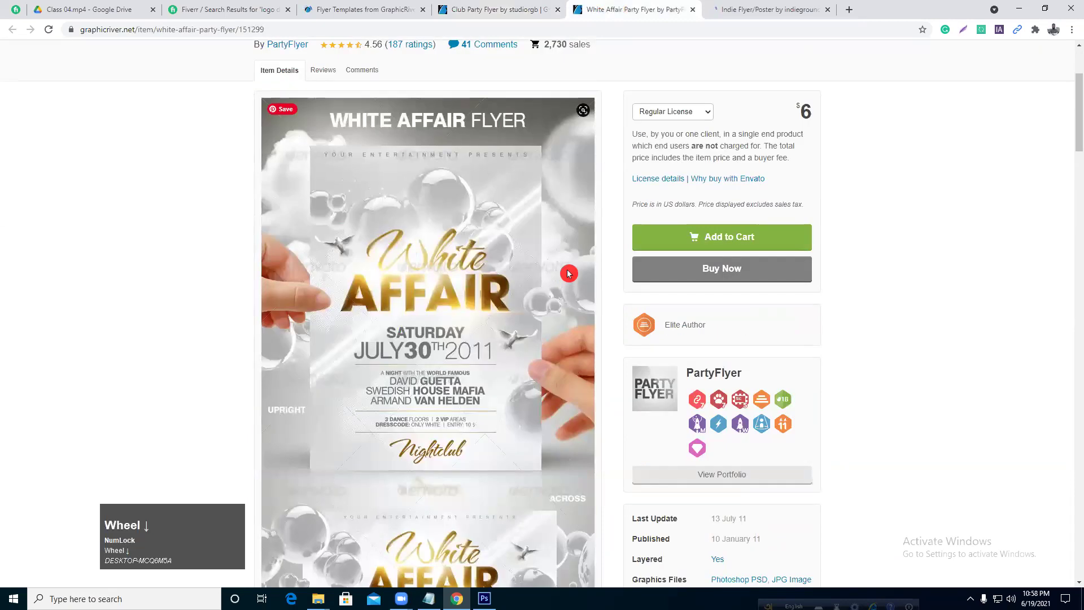
pyautogui.click(763, 9)
pyautogui.scroll(20, 707, 299)
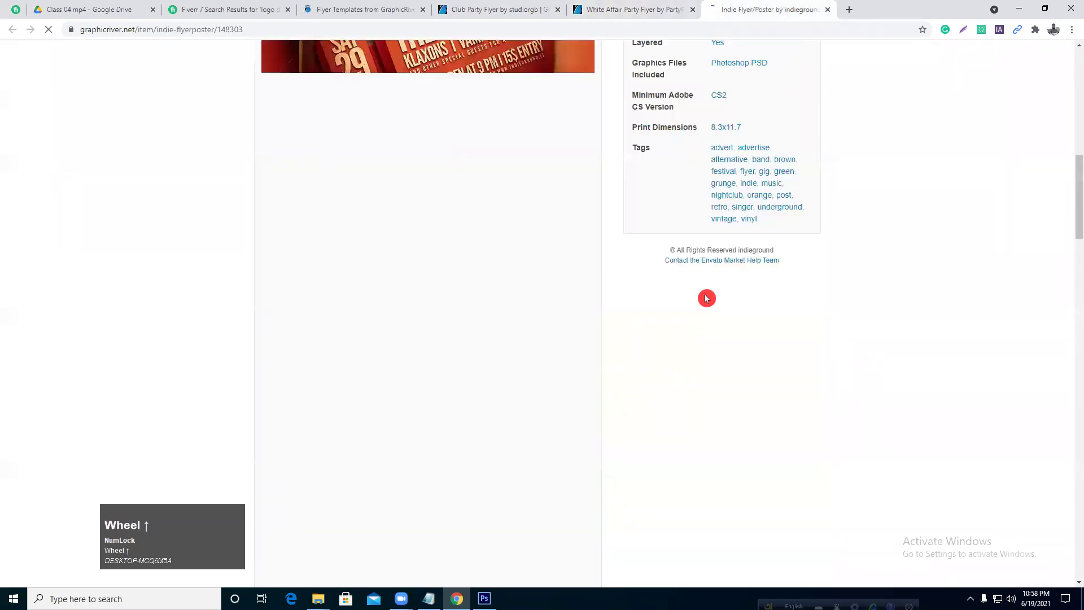
pyautogui.scroll(10, 706, 294)
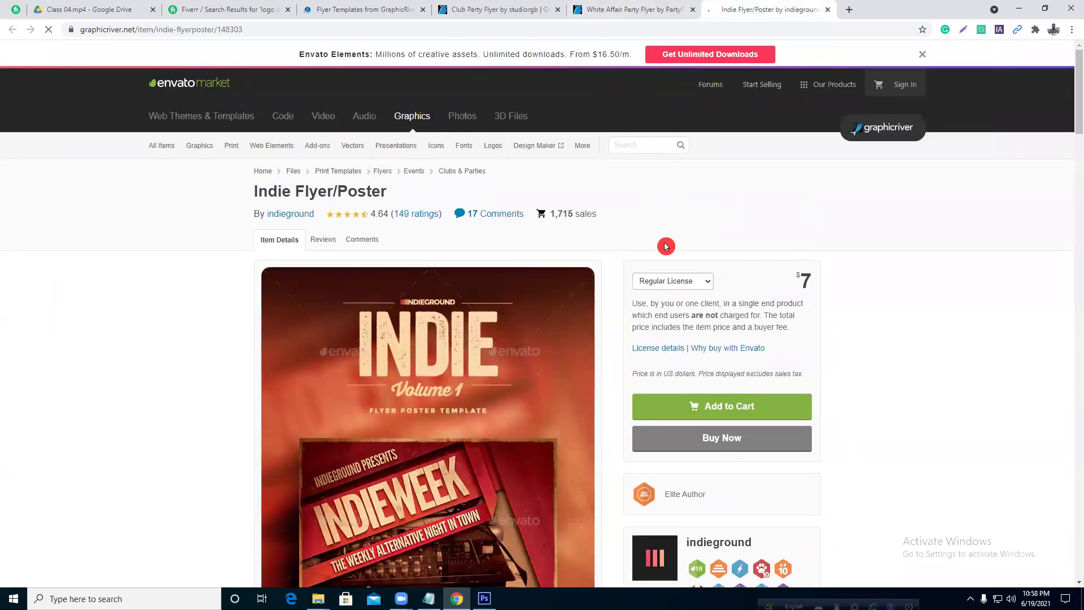
pyautogui.scroll(-5, 660, 236)
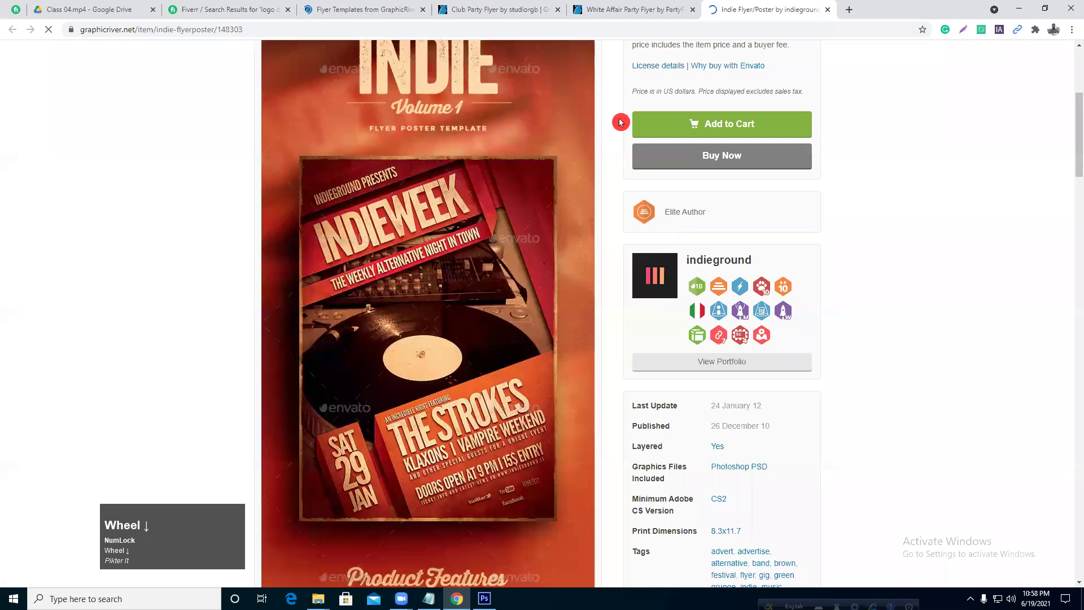
# - Return to the White Affair Party Flyer page and compare its preview design and price with the Indie Flyer/Poster page
pyautogui.click(607, 9)
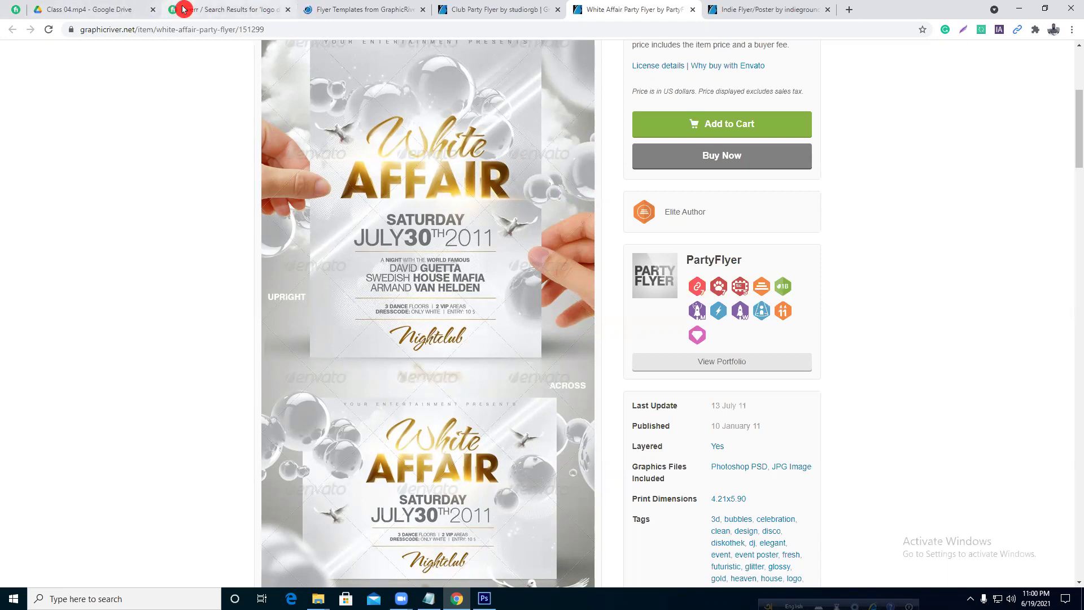
pyautogui.click(226, 177)
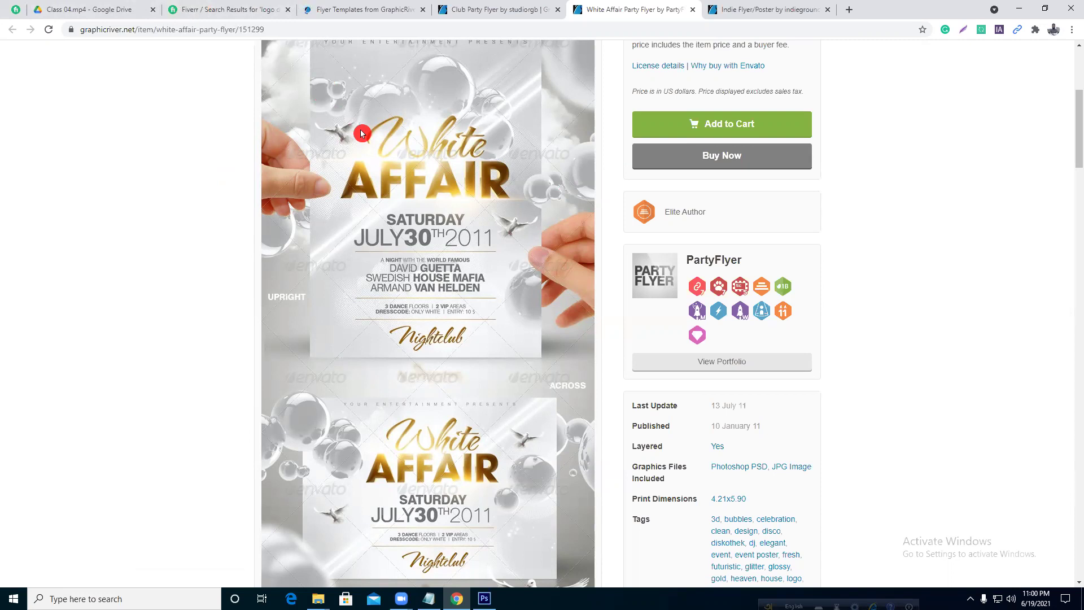
pyautogui.scroll(2, 446, 266)
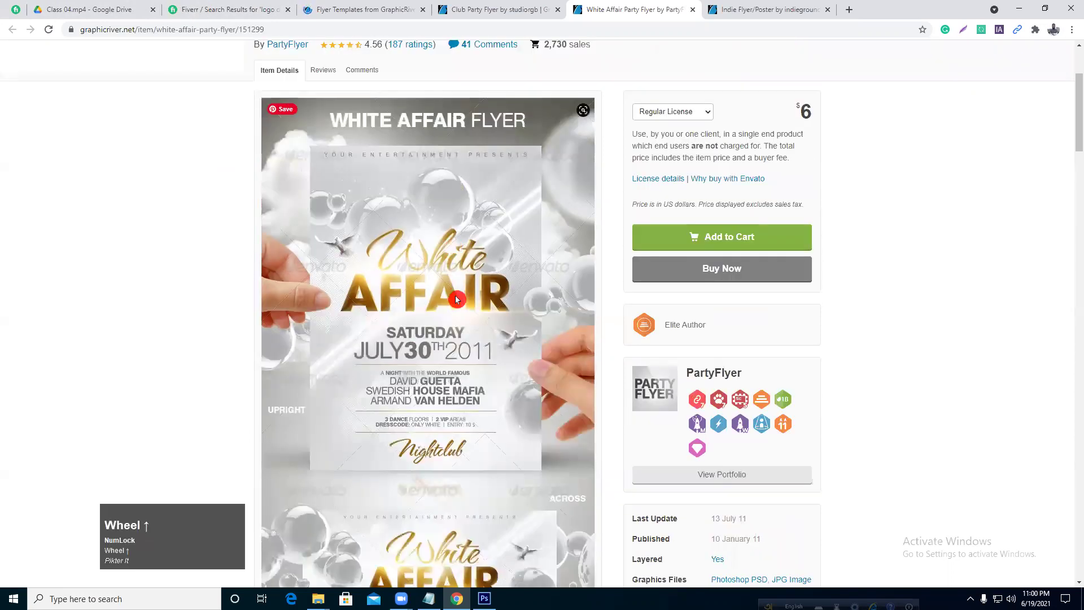
pyautogui.click(263, 12)
pyautogui.click(766, 10)
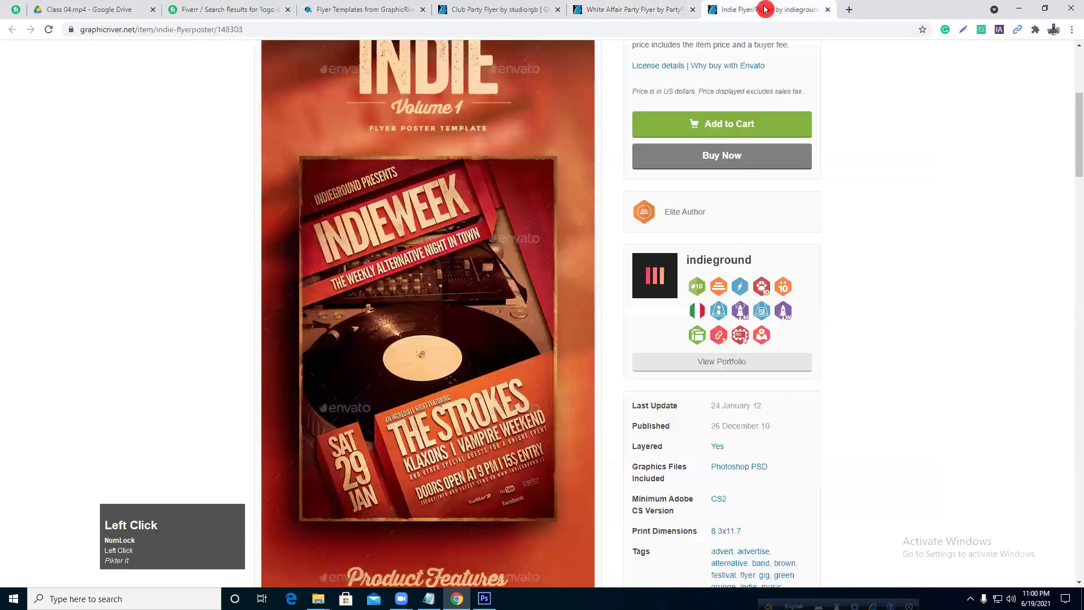
pyautogui.click(636, 9)
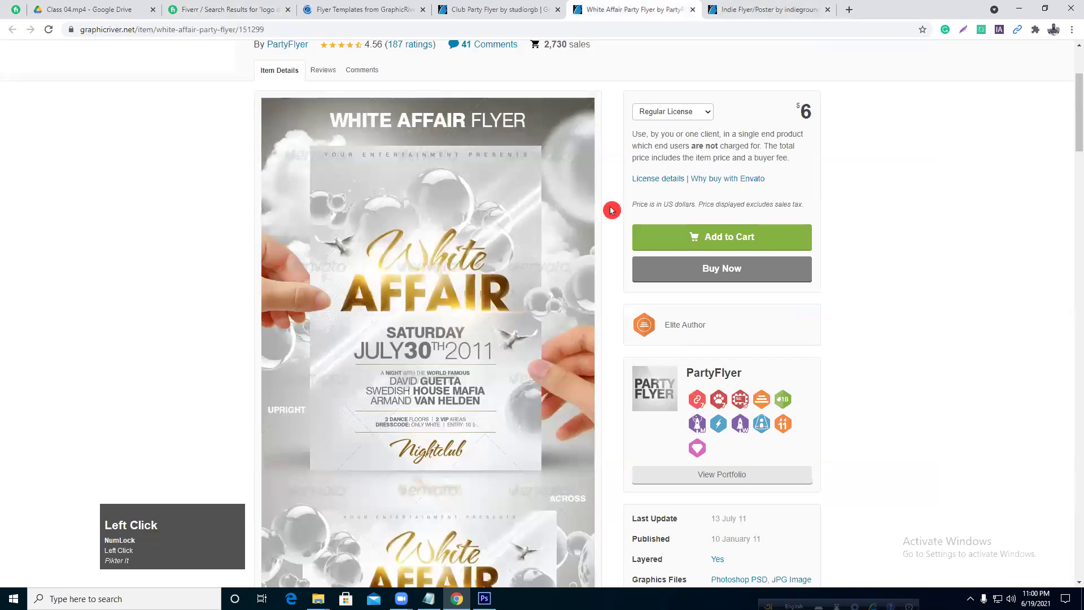
pyautogui.scroll(3, 612, 211)
pyautogui.scroll(-3, 611, 210)
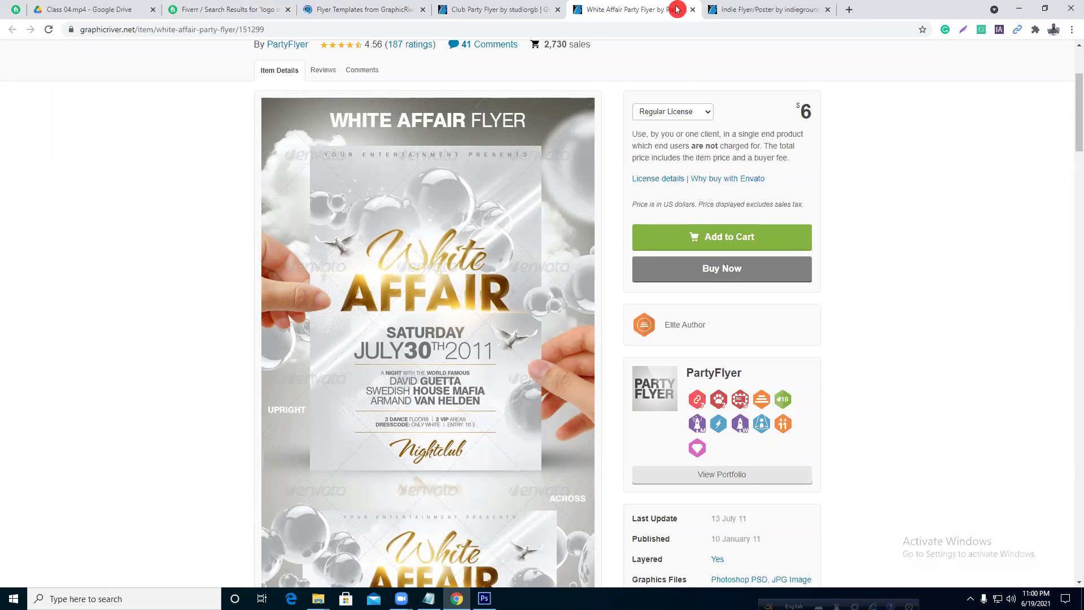
# - Switch to Photoshop and view the food social media post design and the digital marketing agency post design
pyautogui.click(652, 65)
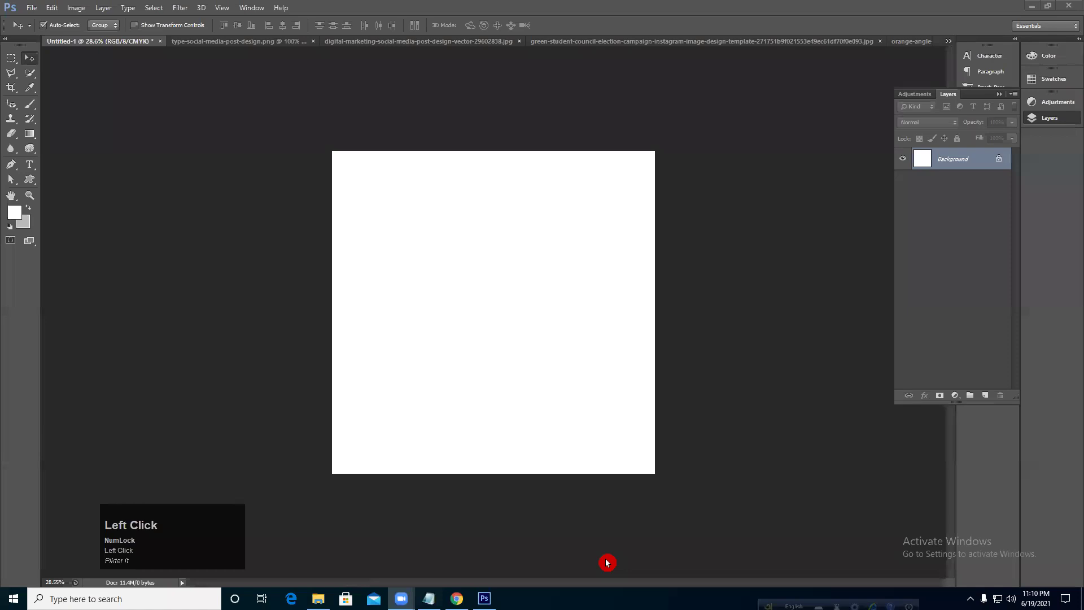
pyautogui.click(203, 42)
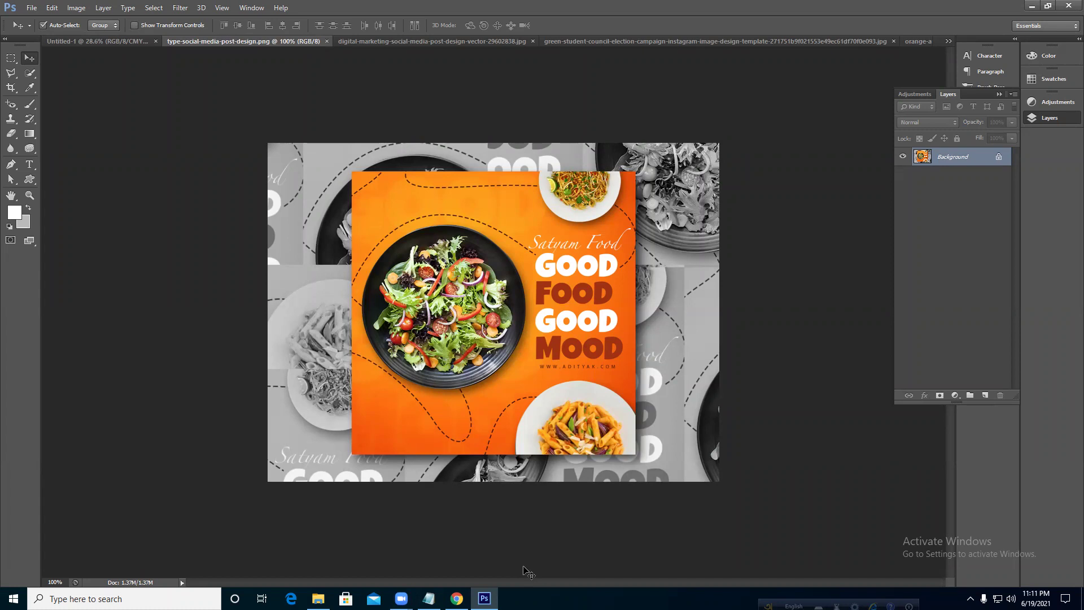
pyautogui.scroll(1, 528, 571)
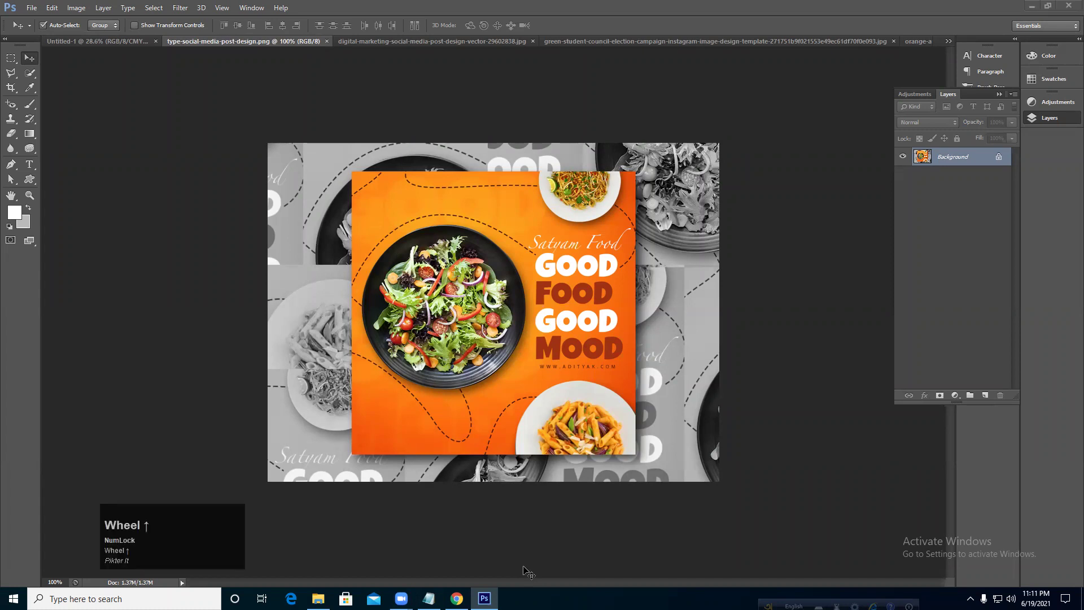
pyautogui.click(528, 572)
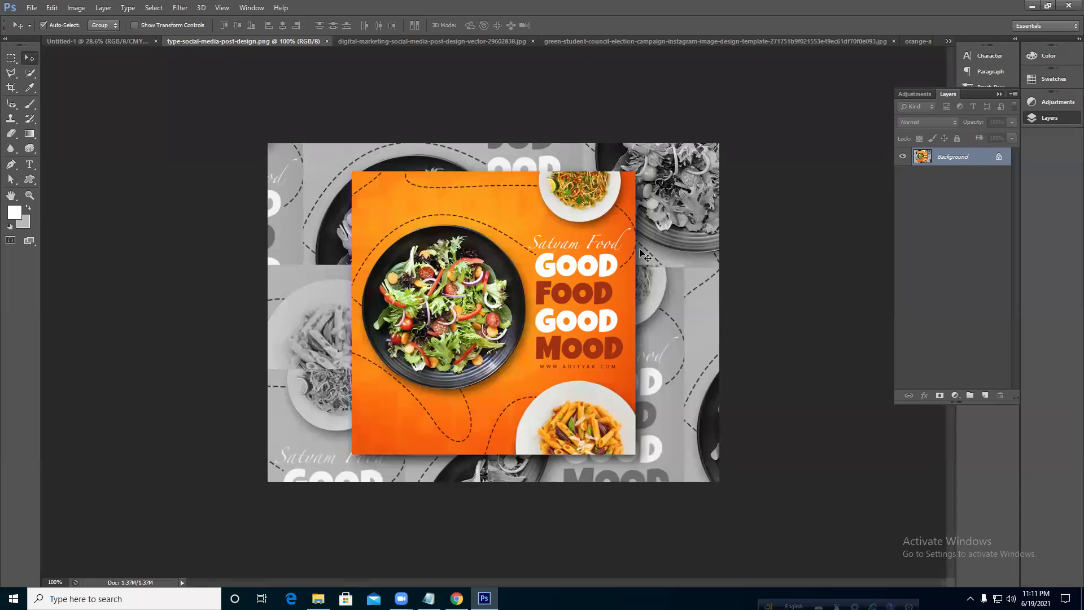
pyautogui.click(412, 42)
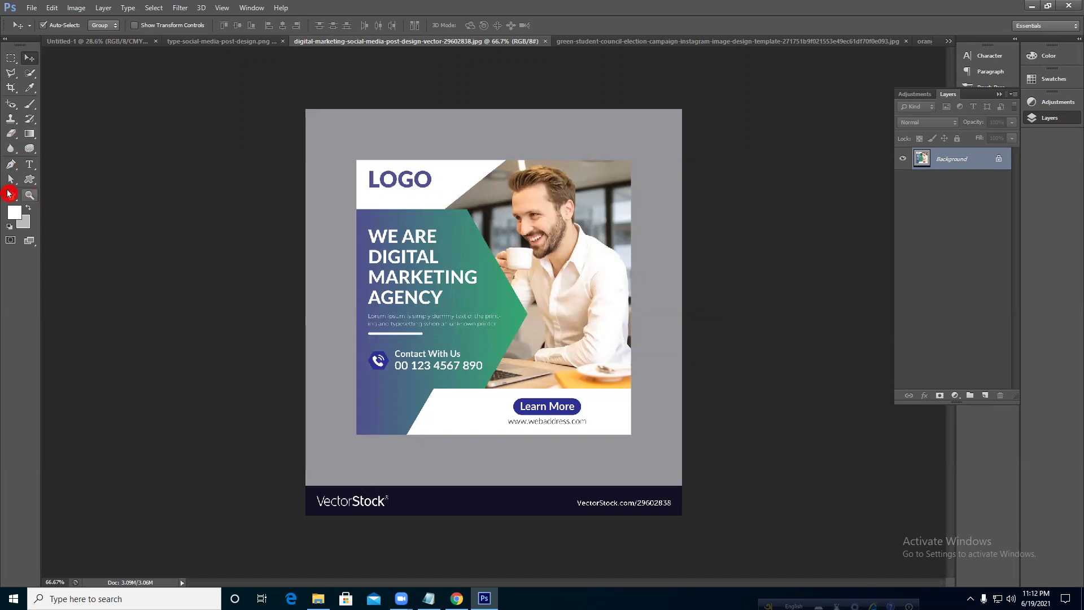
# - Draw a red rectangle about 391 × 134 px over the LOGO panel, slant its right edge to match, and place it above the design
pyautogui.moveTo(35, 185); pyautogui.dragTo(136, 180)
pyautogui.moveTo(357, 160); pyautogui.dragTo(503, 210)
pyautogui.moveTo(20, 164); pyautogui.dragTo(84, 184)
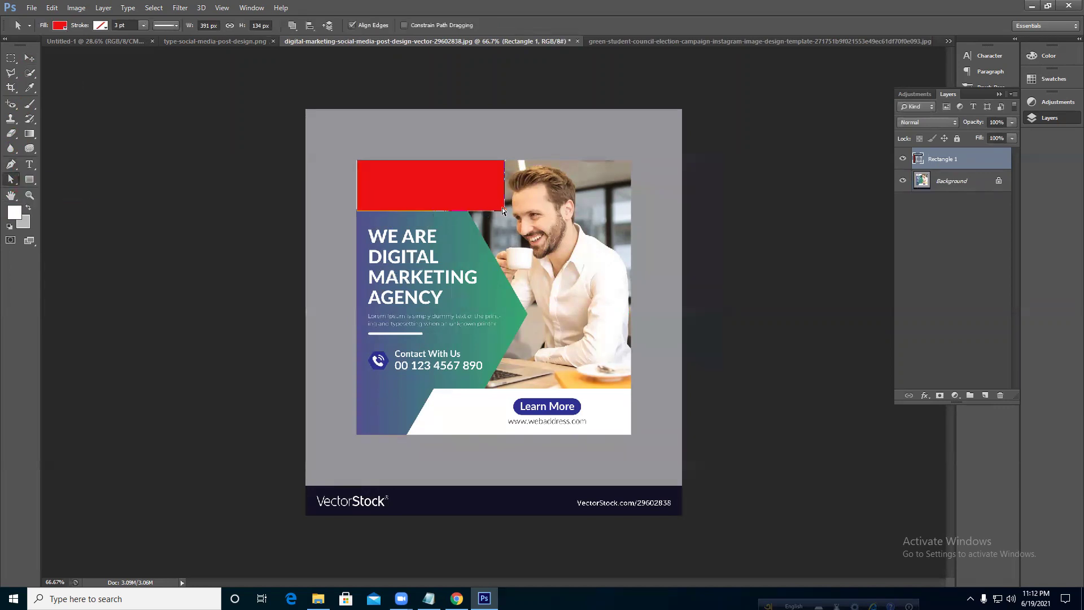
pyautogui.moveTo(503, 213)
pyautogui.mouseDown()
pyautogui.moveTo(446, 212)
pyautogui.moveTo(424, 140)
pyautogui.moveTo(439, 125)
pyautogui.mouseUp()
pyautogui.click(33, 58)
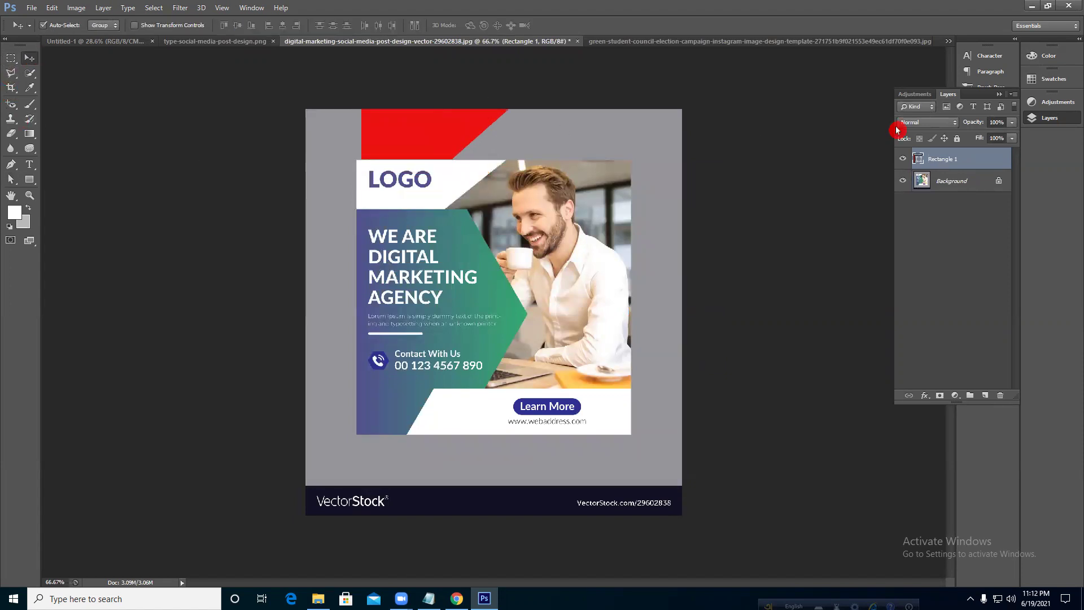
# - Recolor the slanted red shape with white sampled from the LOGO panel and shift it toward the canvas's left edge
pyautogui.doubleClick(917, 159)
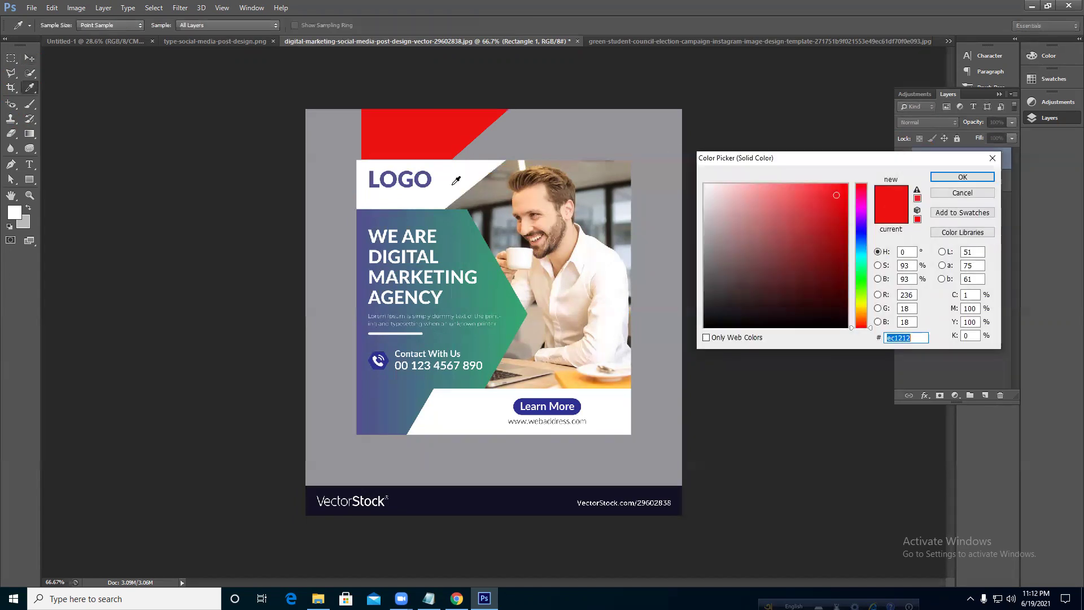
pyautogui.click(447, 169)
pyautogui.click(965, 179)
pyautogui.moveTo(436, 153); pyautogui.dragTo(384, 152)
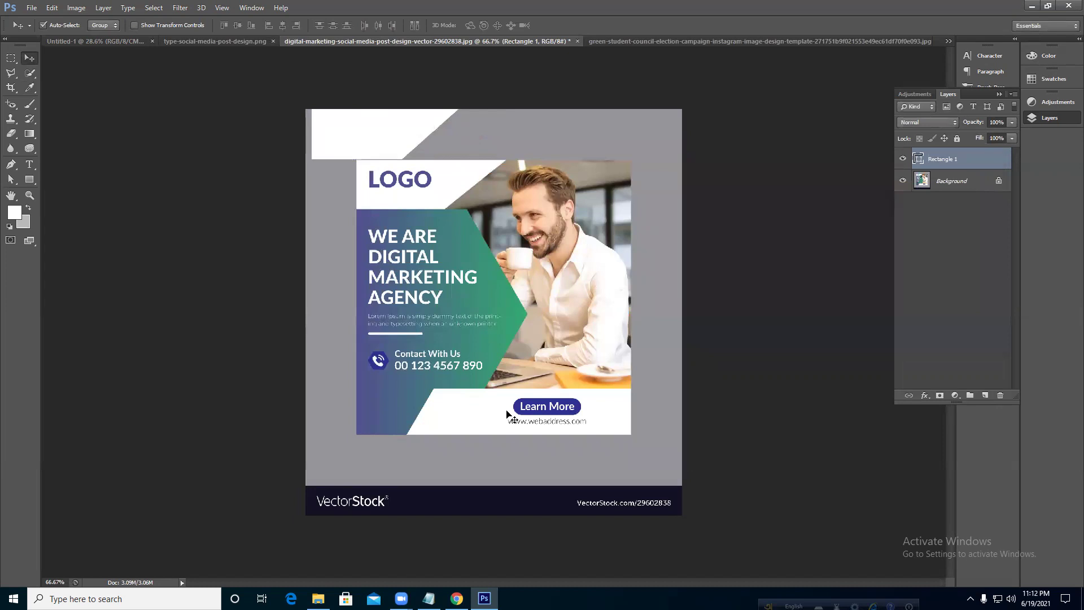
# - Trace the blue-green text panel with a white rectangle pulled to a point at its right edge, about 453 × 598 px, and move it over the photo
pyautogui.click(29, 180)
pyautogui.moveTo(356, 209); pyautogui.dragTo(465, 435)
pyautogui.moveTo(11, 163); pyautogui.dragTo(53, 182)
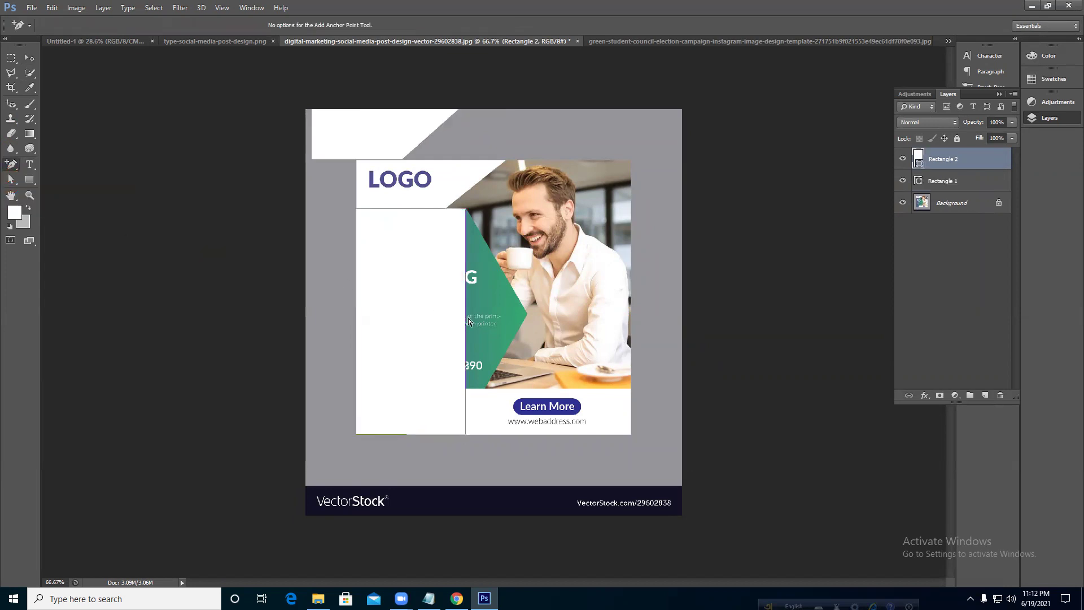
pyautogui.moveTo(11, 164); pyautogui.dragTo(70, 205)
pyautogui.moveTo(11, 179); pyautogui.dragTo(39, 199)
pyautogui.moveTo(465, 316); pyautogui.dragTo(524, 317)
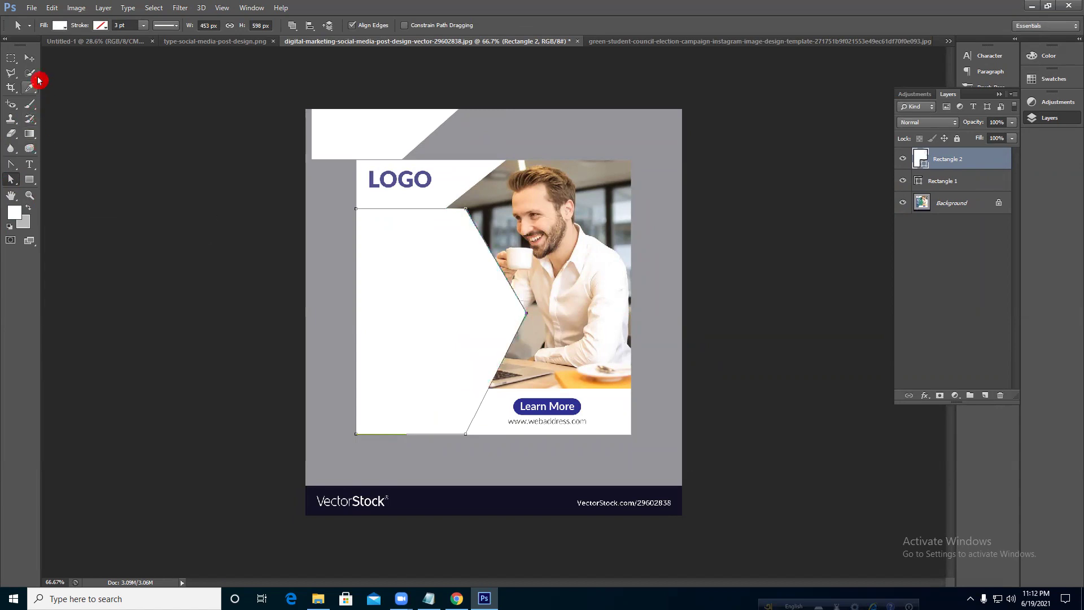
pyautogui.click(29, 58)
pyautogui.moveTo(458, 354); pyautogui.dragTo(585, 299)
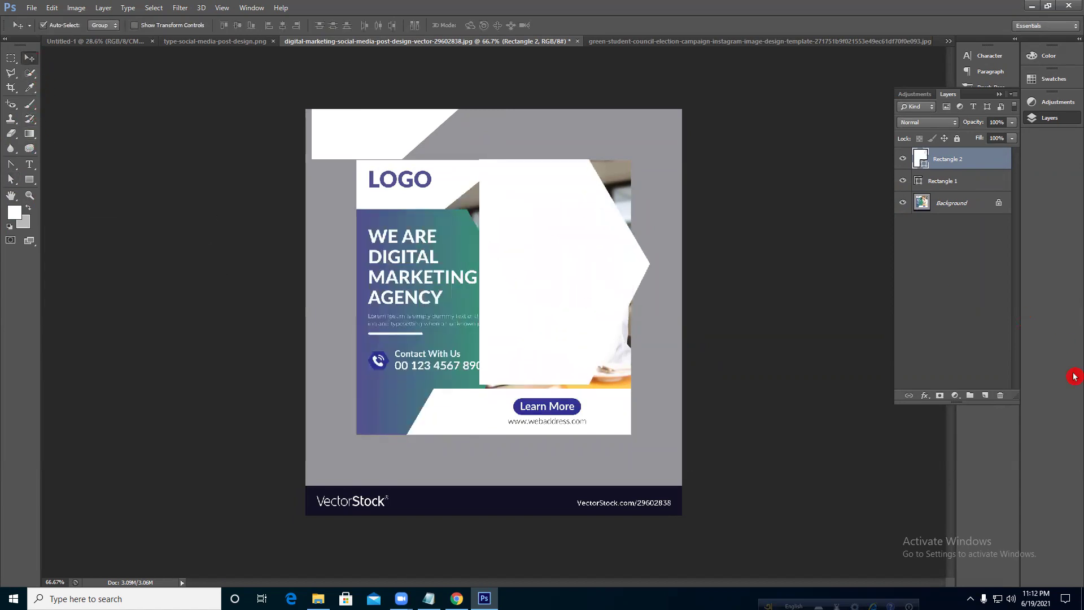
pyautogui.click(955, 395)
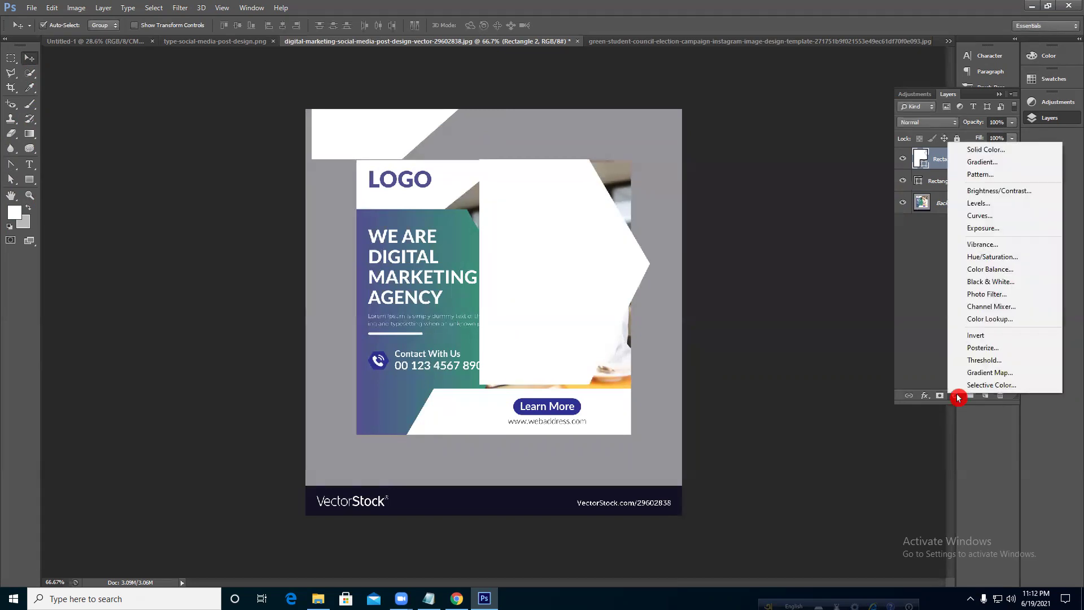
pyautogui.click(991, 162)
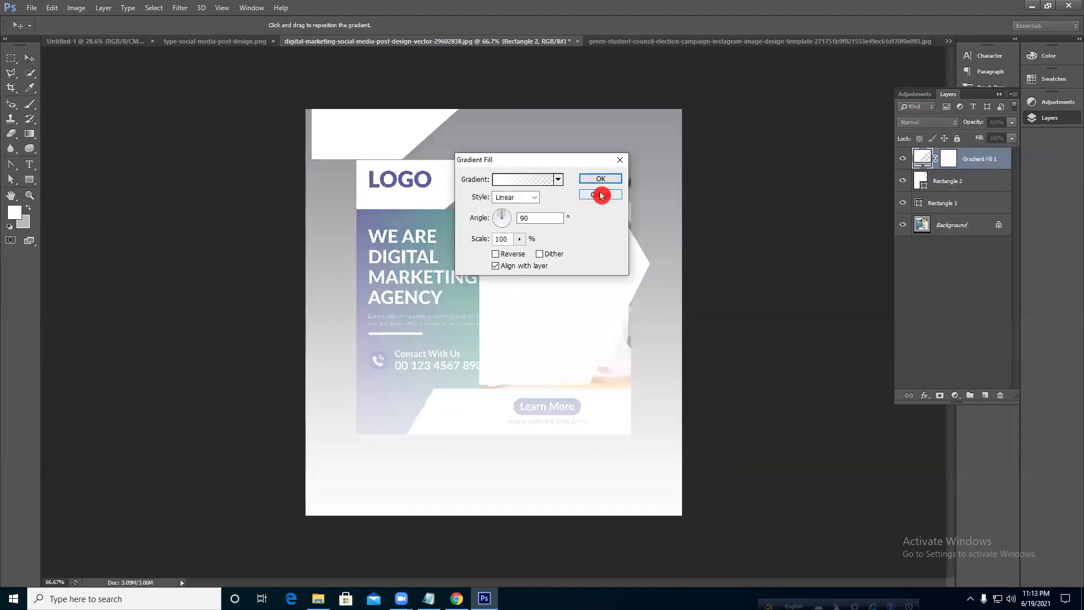
pyautogui.click(598, 194)
# - Add a Gradient Overlay to the white pointed shape at 0° with reduced scale, blending purple and green sampled from the text panel
pyautogui.rightClick(973, 158)
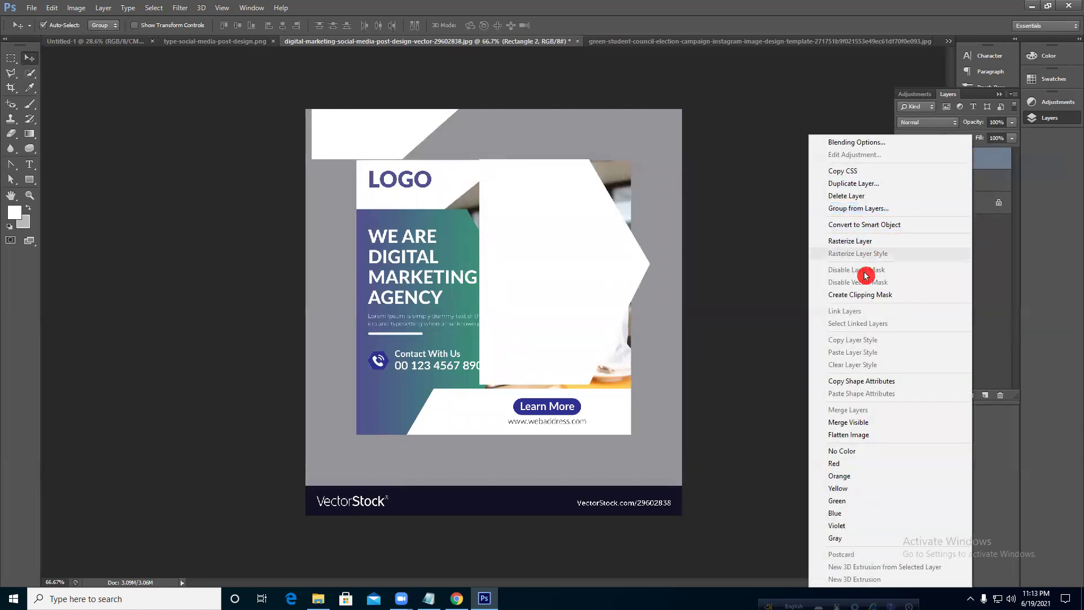
pyautogui.click(882, 147)
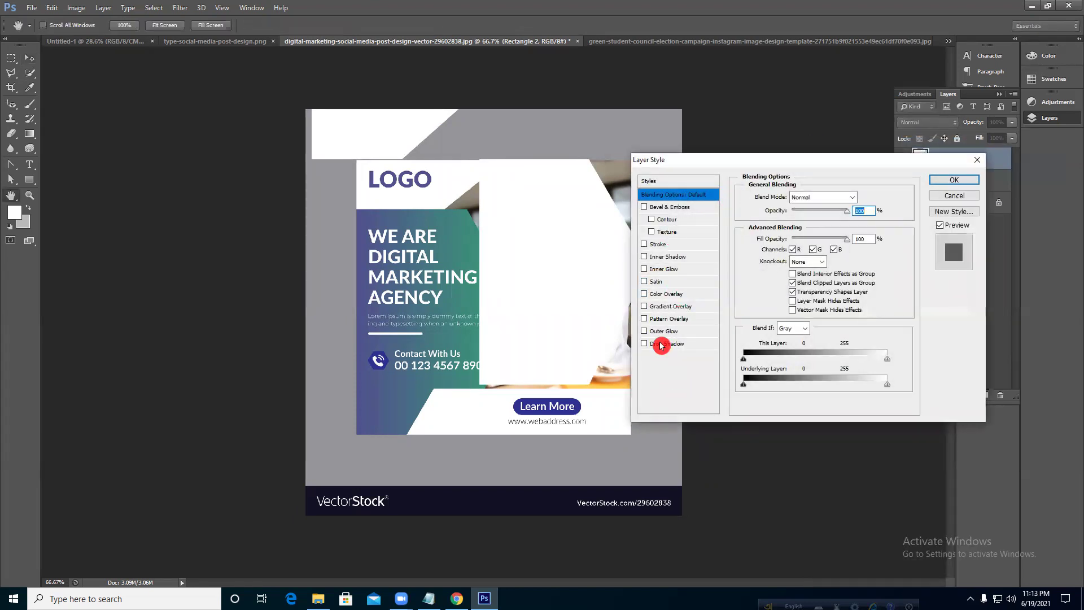
pyautogui.click(665, 311)
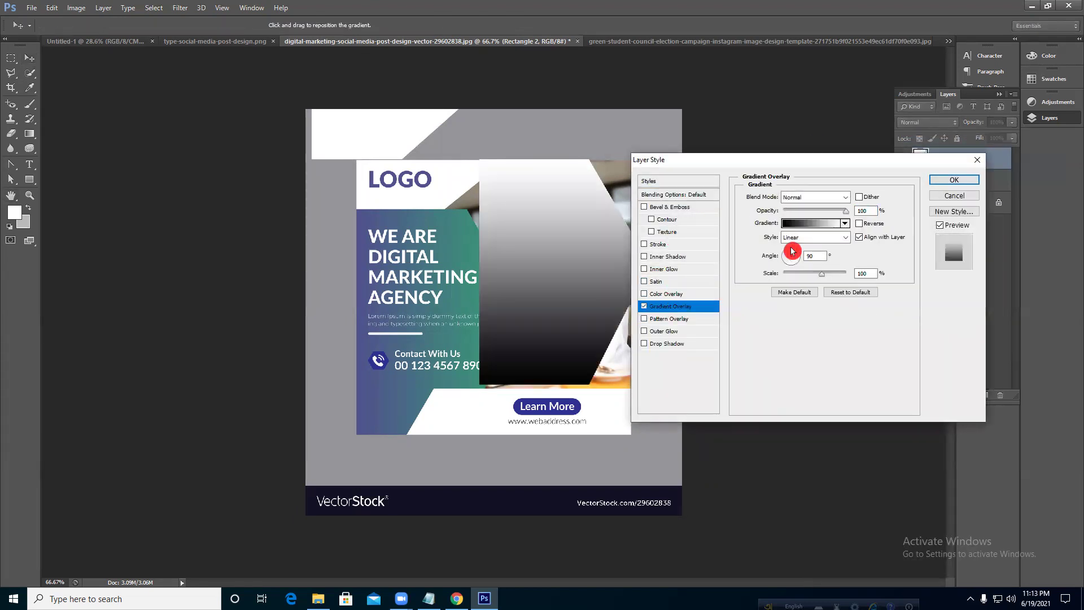
pyautogui.click(796, 223)
pyautogui.click(438, 301)
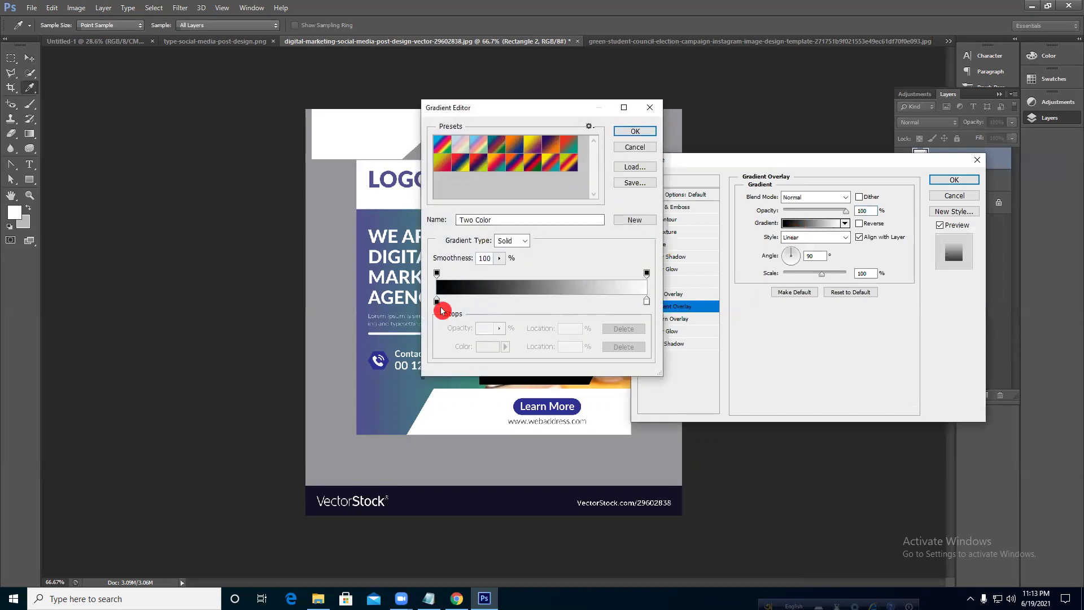
pyautogui.click(365, 411)
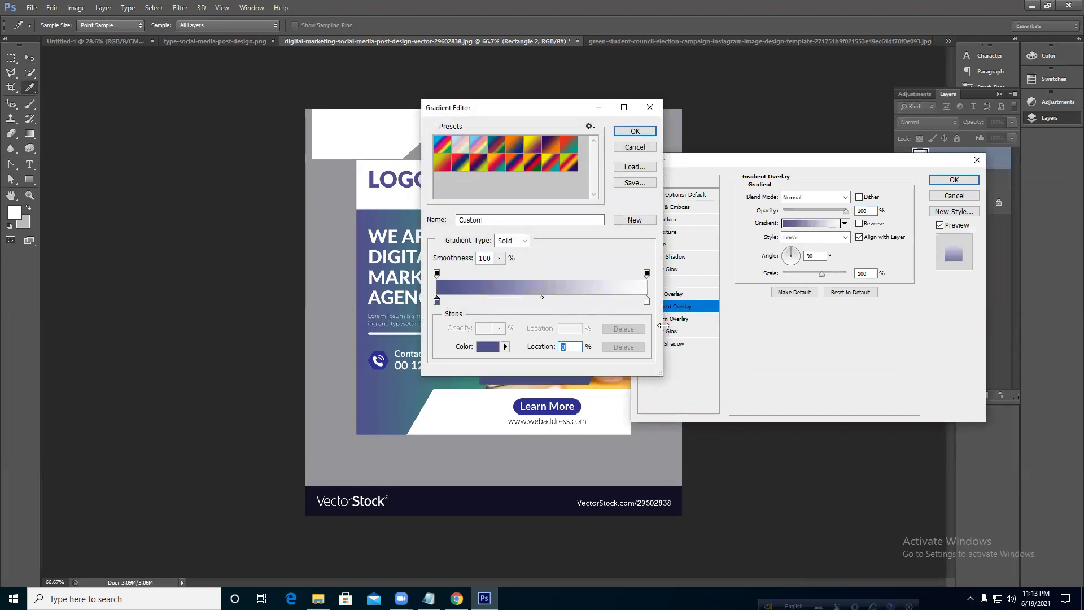
pyautogui.click(646, 300)
pyautogui.click(477, 381)
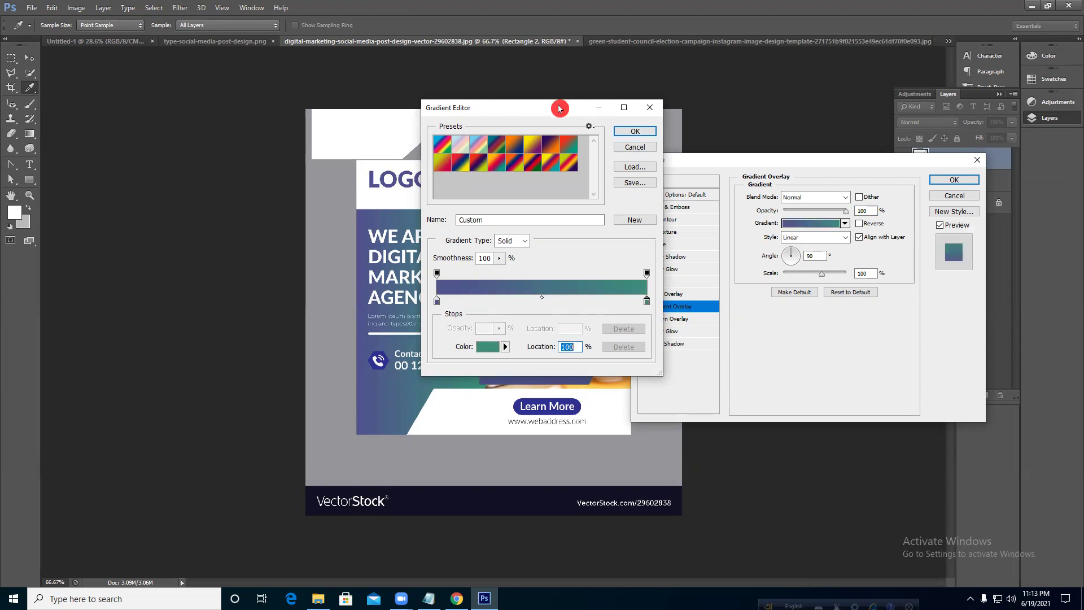
pyautogui.moveTo(559, 108); pyautogui.dragTo(797, 267)
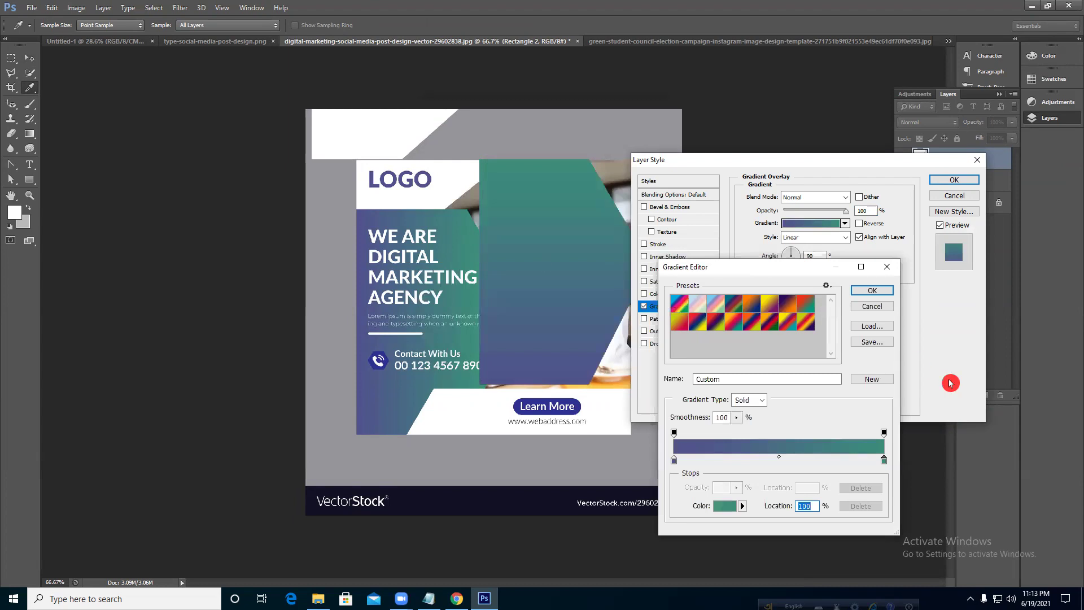
pyautogui.click(873, 290)
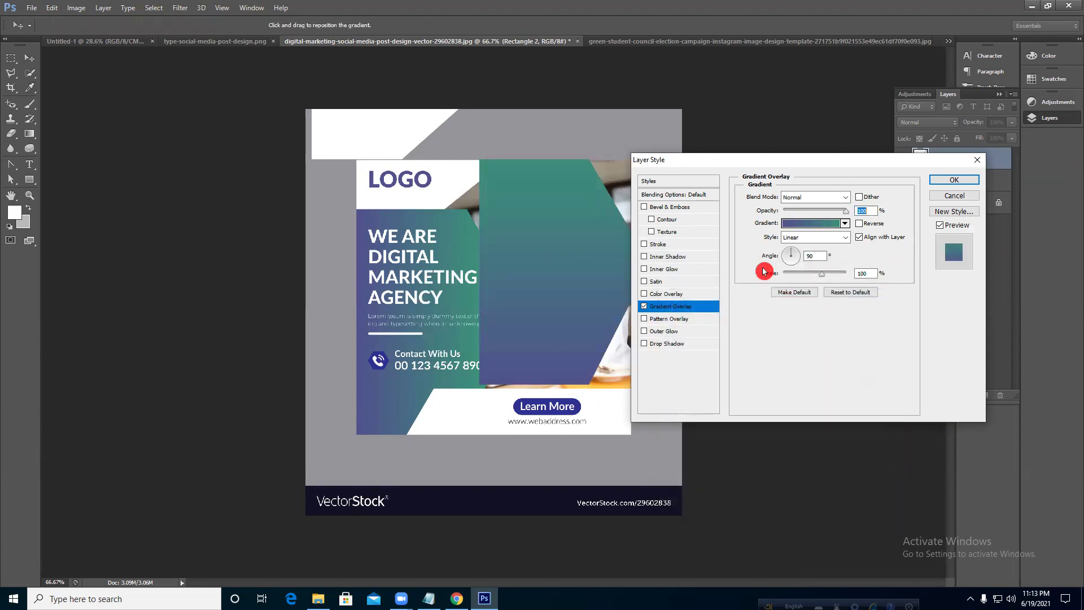
pyautogui.moveTo(793, 250); pyautogui.dragTo(802, 257)
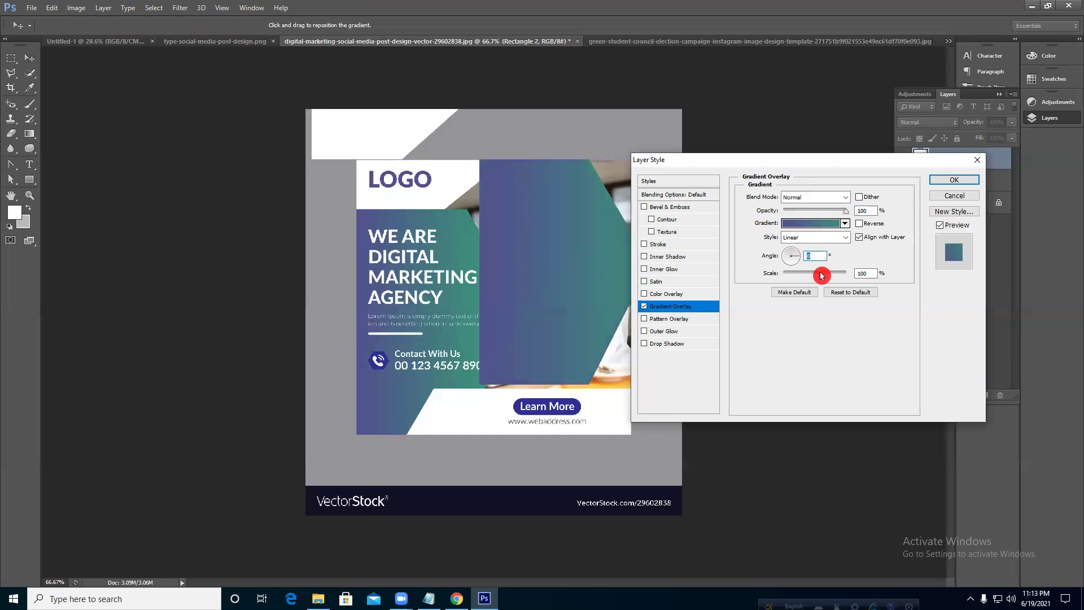
pyautogui.moveTo(819, 273); pyautogui.dragTo(799, 272)
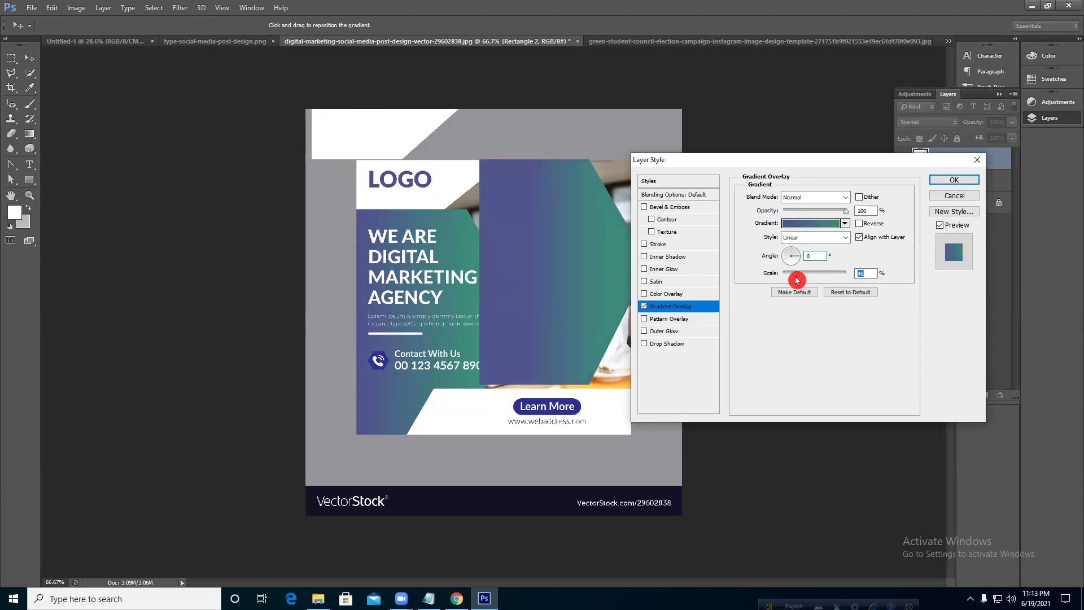
# - Shift the overlay gradient's color midpoint to 15% and set the overlay's scale to 79%
pyautogui.click(810, 224)
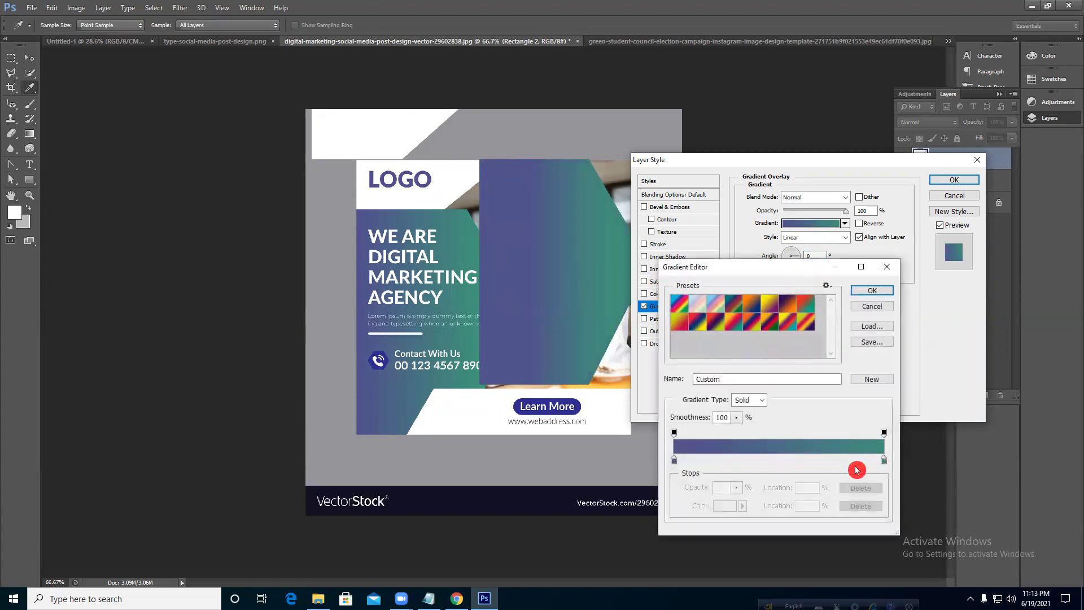
pyautogui.click(884, 460)
pyautogui.moveTo(776, 462); pyautogui.dragTo(730, 460)
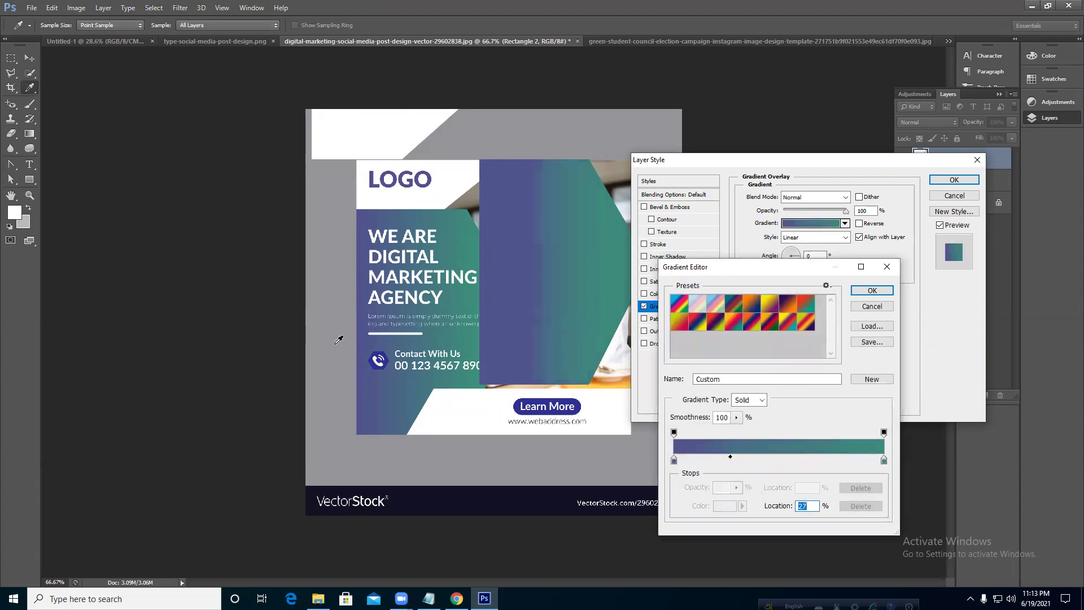
pyautogui.moveTo(730, 460); pyautogui.dragTo(718, 457)
pyautogui.click(711, 459)
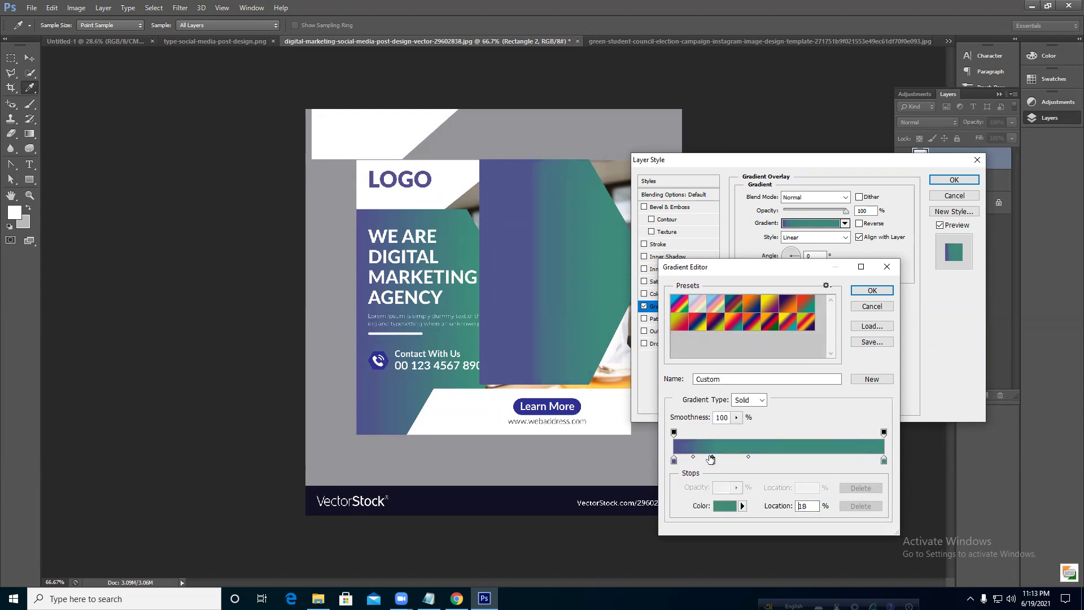
pyautogui.hotkey('ctrl', 'z')
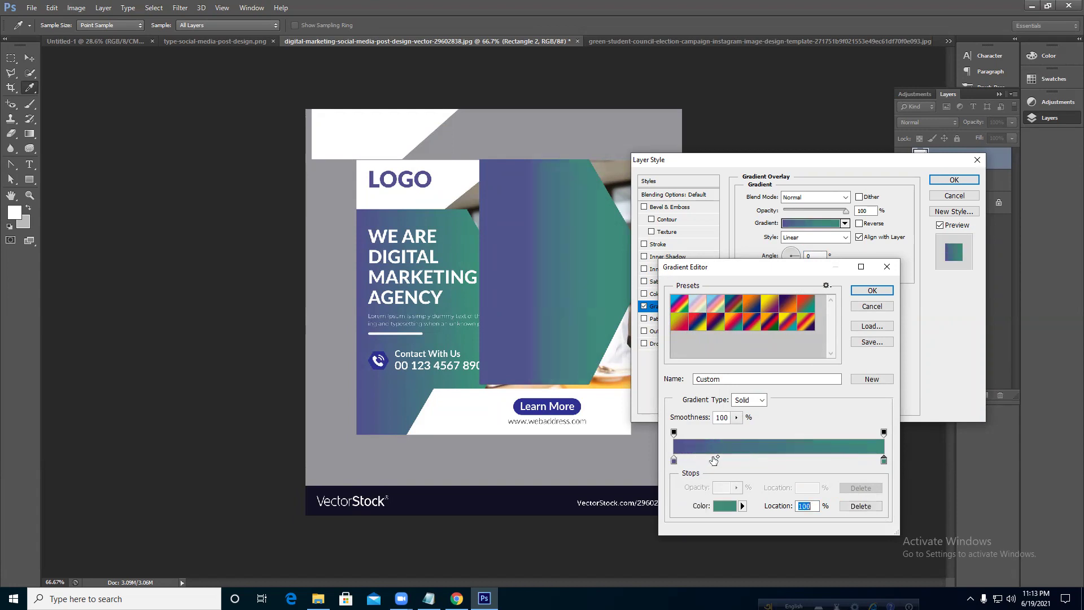
pyautogui.moveTo(718, 458); pyautogui.dragTo(705, 458)
pyautogui.click(885, 464)
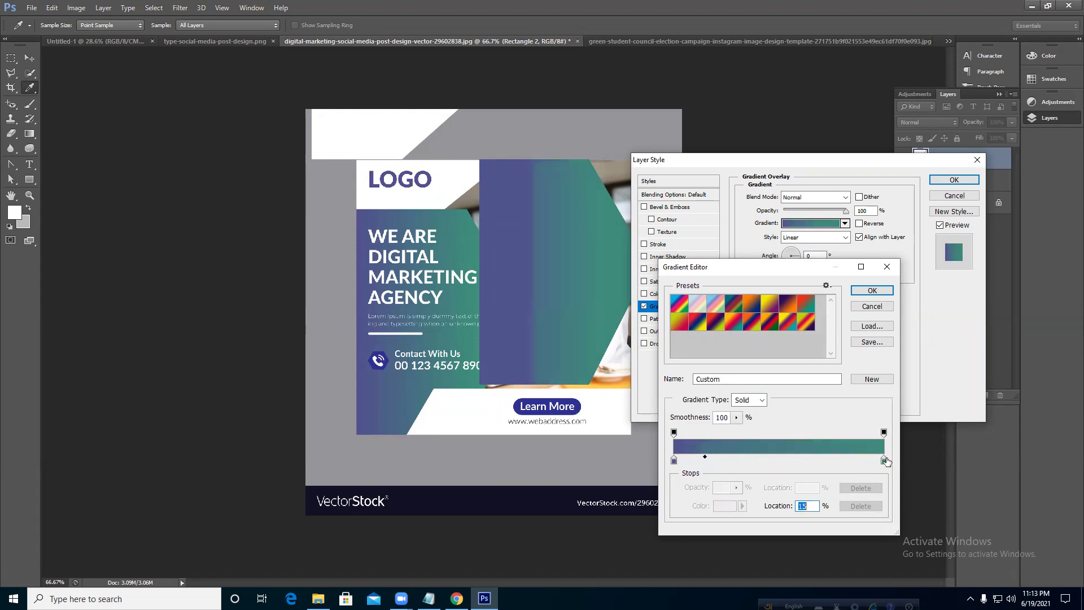
pyautogui.click(873, 290)
pyautogui.moveTo(819, 270)
pyautogui.mouseDown()
pyautogui.moveTo(788, 276)
pyautogui.moveTo(827, 281)
pyautogui.moveTo(812, 279)
pyautogui.mouseUp()
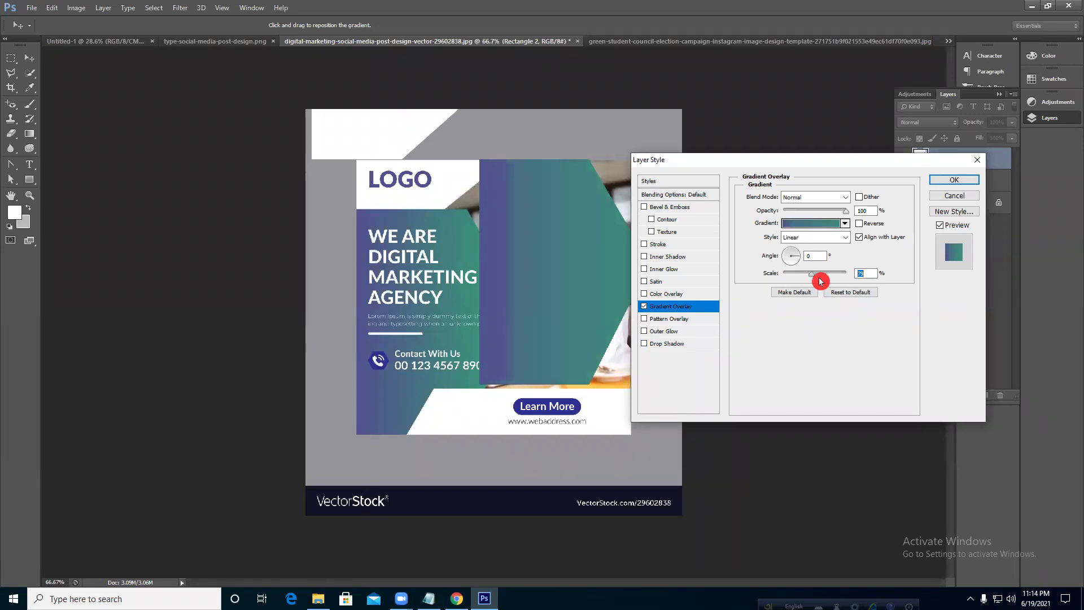
pyautogui.click(958, 181)
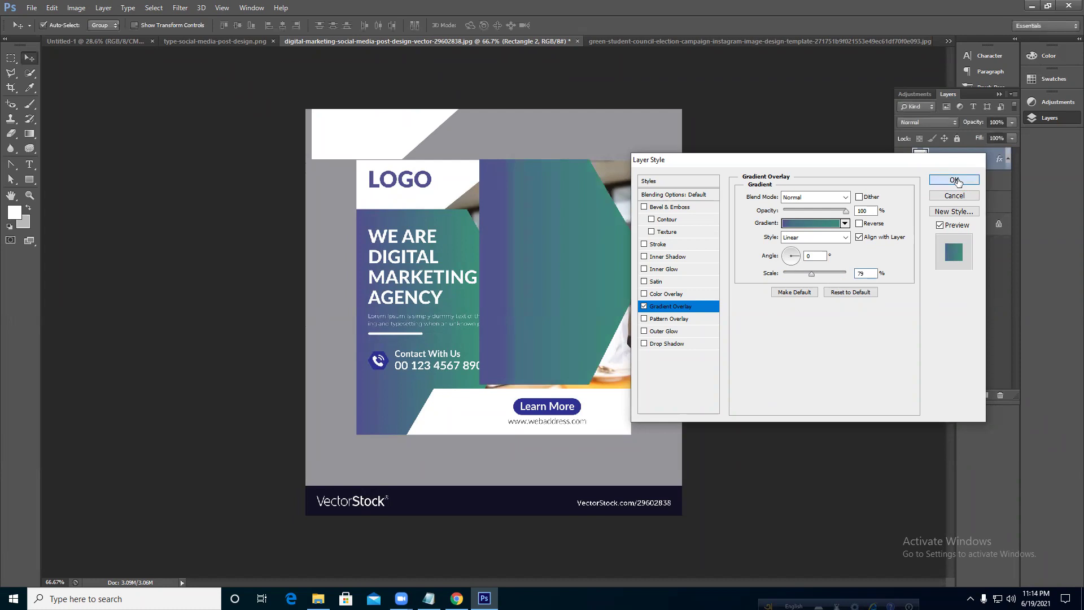
# - Move the gradient shape over the text panel to compare it with the original, move it back over the photo, and delete it
pyautogui.moveTo(471, 278); pyautogui.dragTo(444, 332)
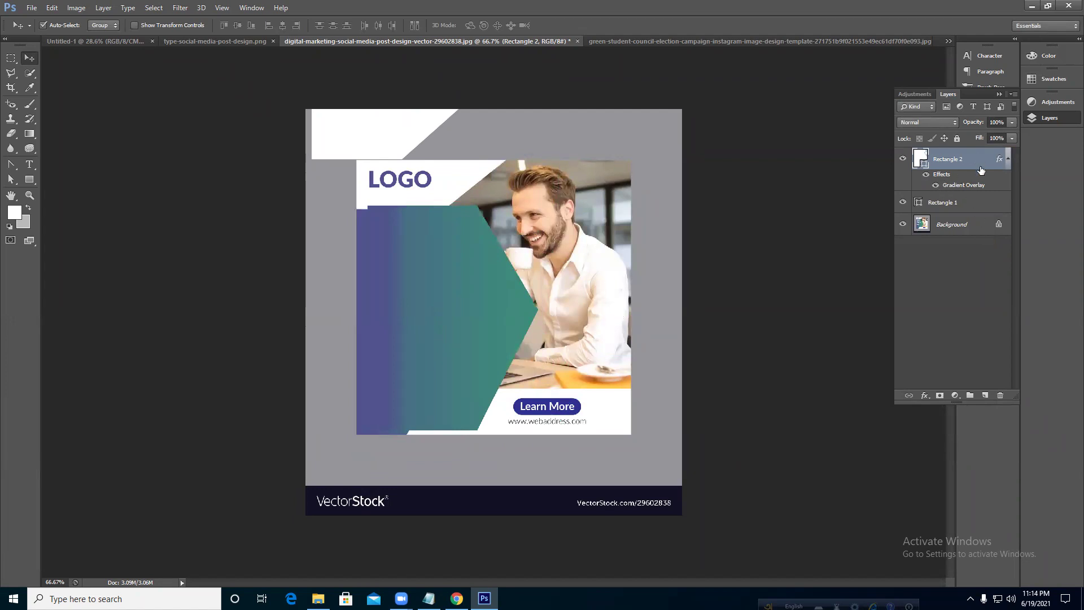
pyautogui.moveTo(480, 285); pyautogui.dragTo(577, 314)
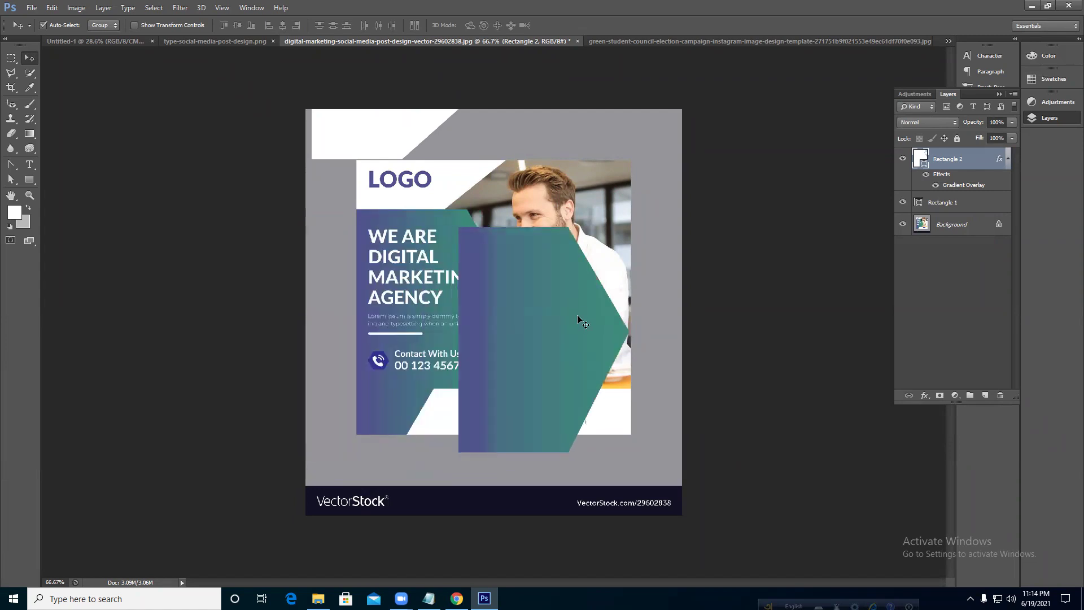
pyautogui.press('Delete')
# - Draw a white rectangle about 379 × 607 px over the blue-green text panel and move it over the photo
pyautogui.click(10, 57)
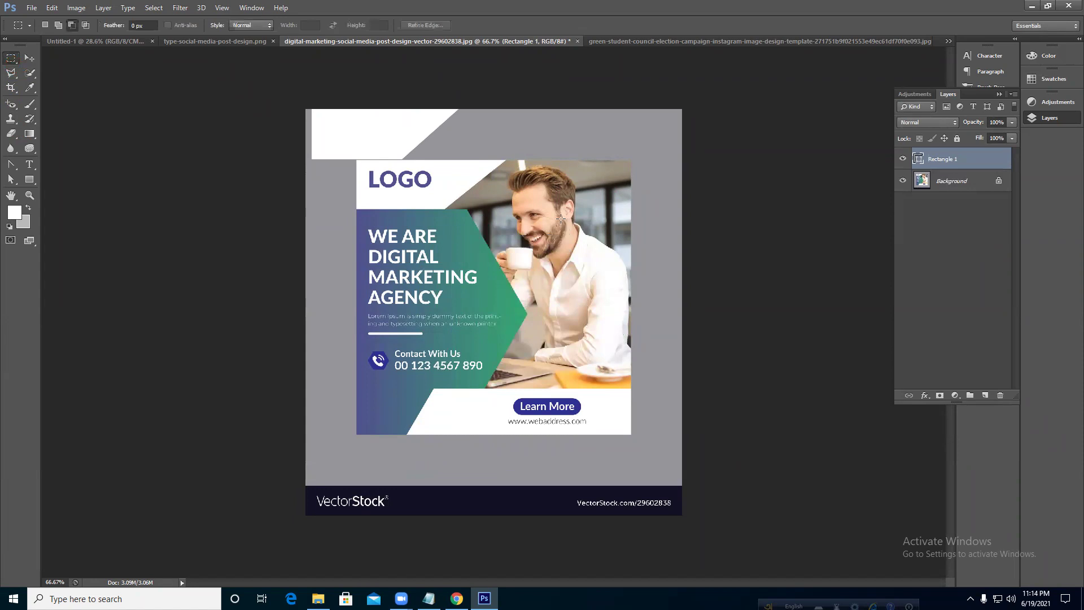
pyautogui.click(31, 180)
pyautogui.moveTo(355, 209); pyautogui.dragTo(499, 436)
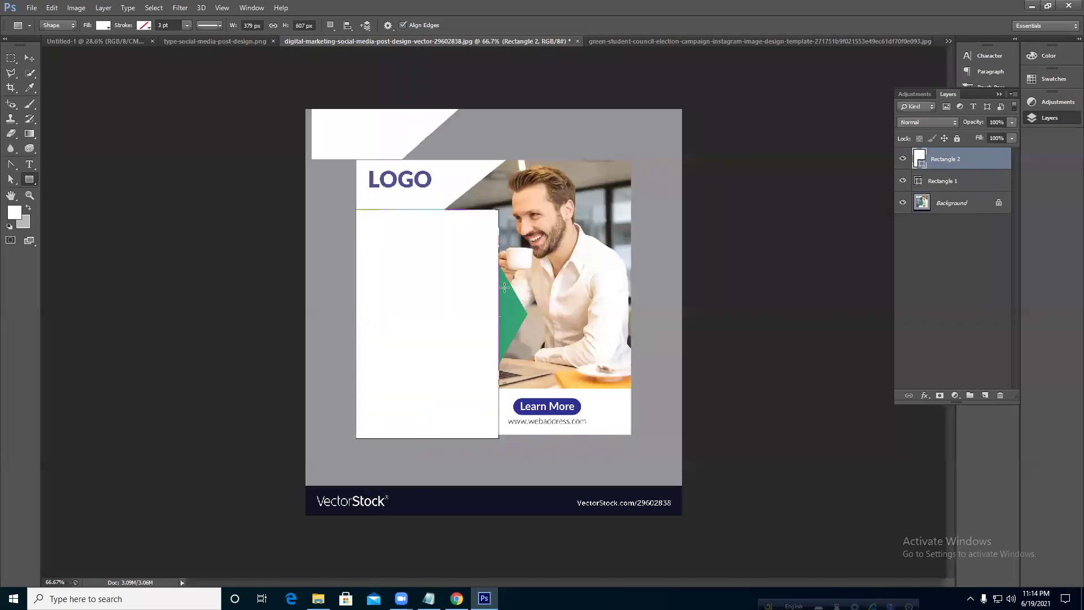
pyautogui.click(29, 58)
pyautogui.moveTo(433, 294); pyautogui.dragTo(531, 271)
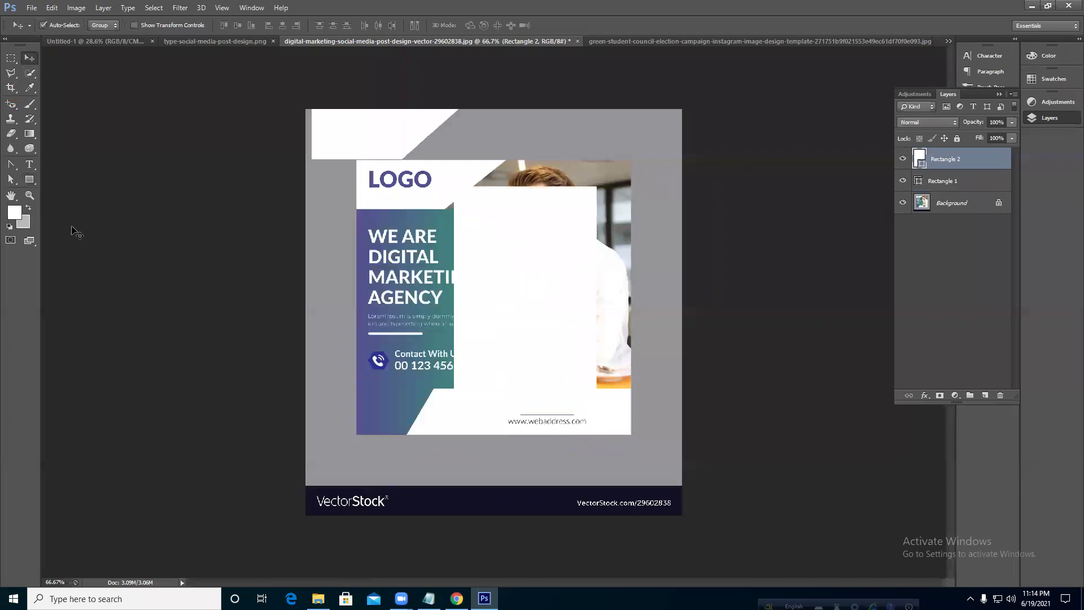
# - Try the Gradient tool on the new white rectangle and rasterize its layer to make it editable
pyautogui.click(29, 133)
pyautogui.click(551, 257)
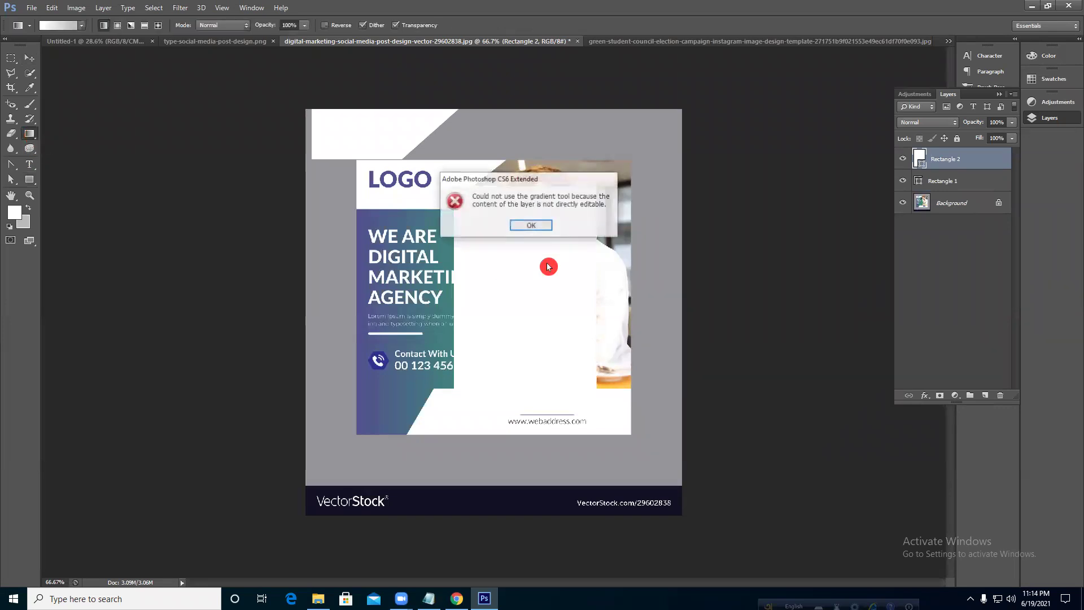
pyautogui.click(546, 227)
pyautogui.rightClick(984, 162)
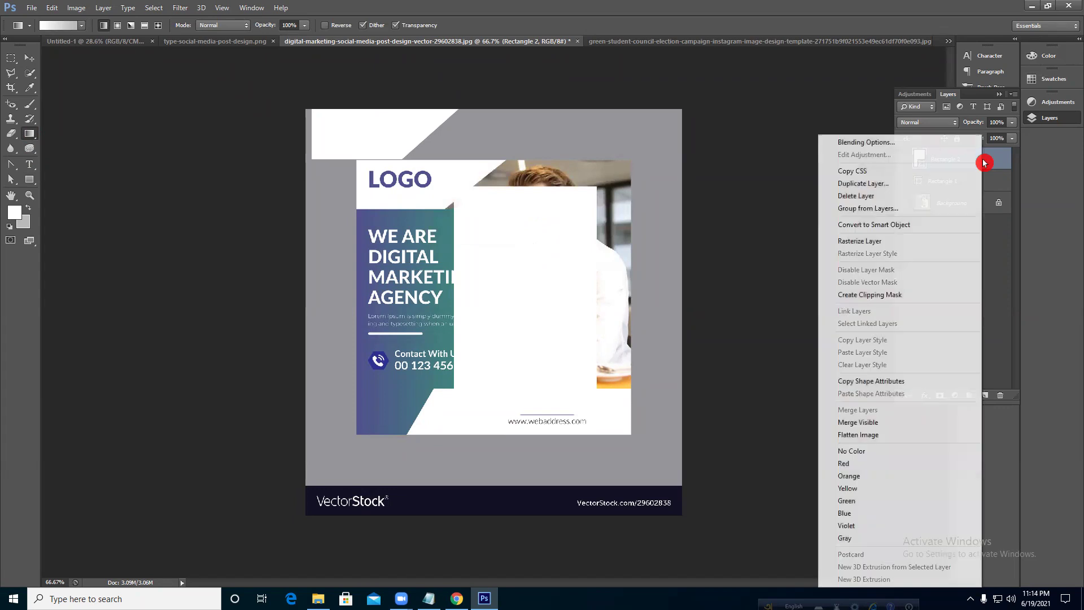
pyautogui.click(868, 242)
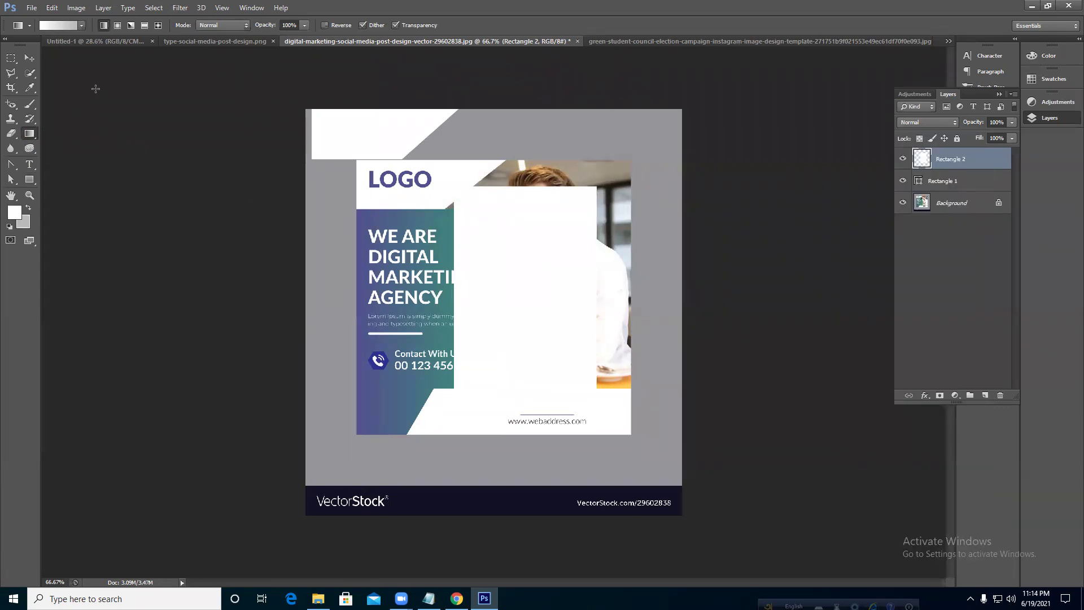
# - Choose the Yellow, Magenta, Teal gradient preset, try it horizontally on the rasterized layer without a selection, and undo that fill
pyautogui.click(60, 25)
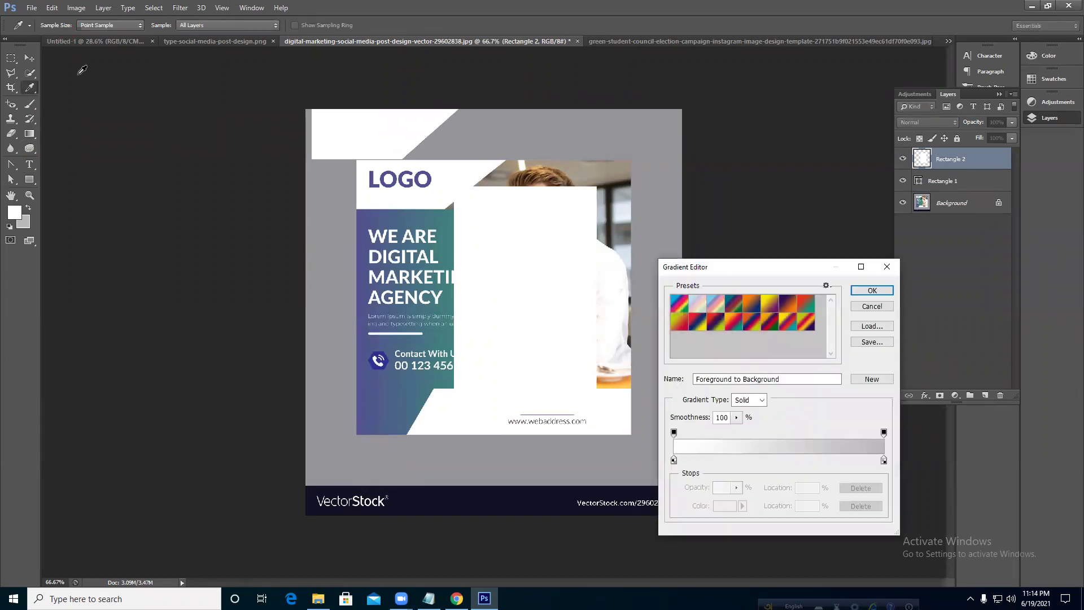
pyautogui.click(758, 324)
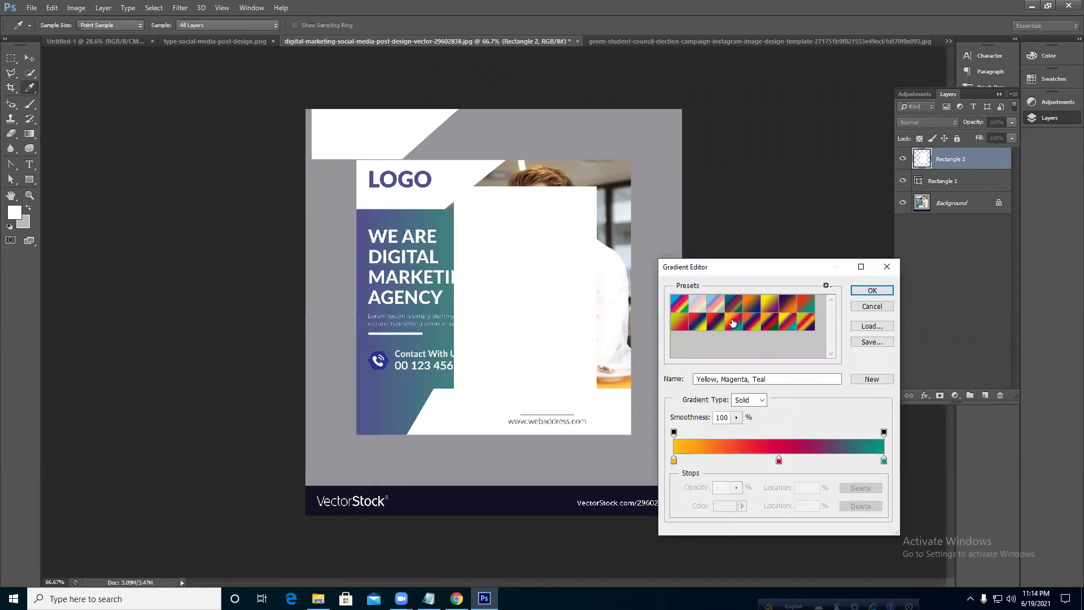
pyautogui.click(884, 290)
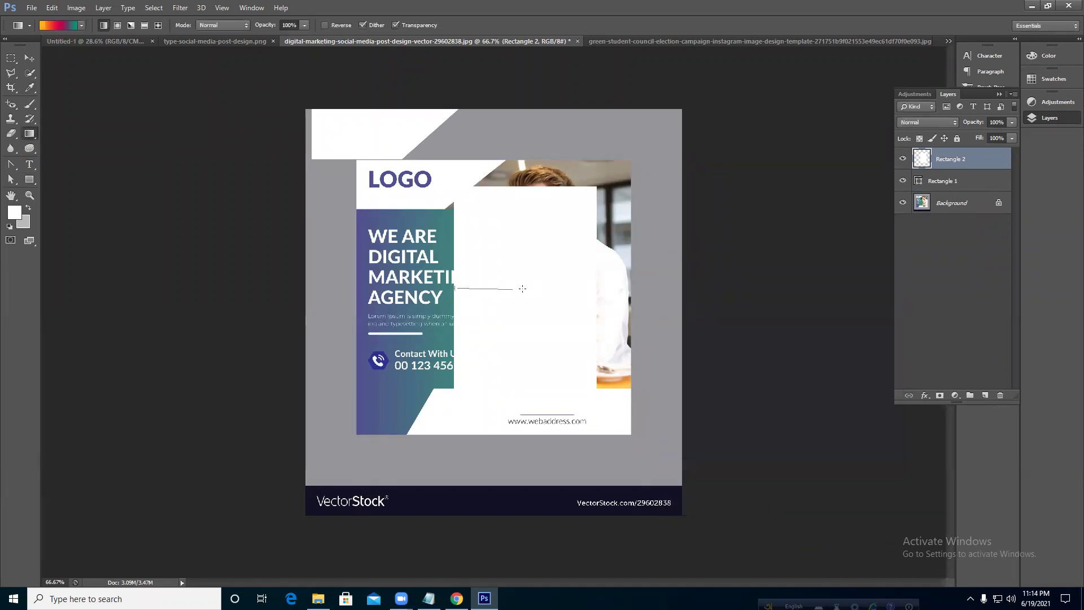
pyautogui.moveTo(604, 293); pyautogui.dragTo(604, 293)
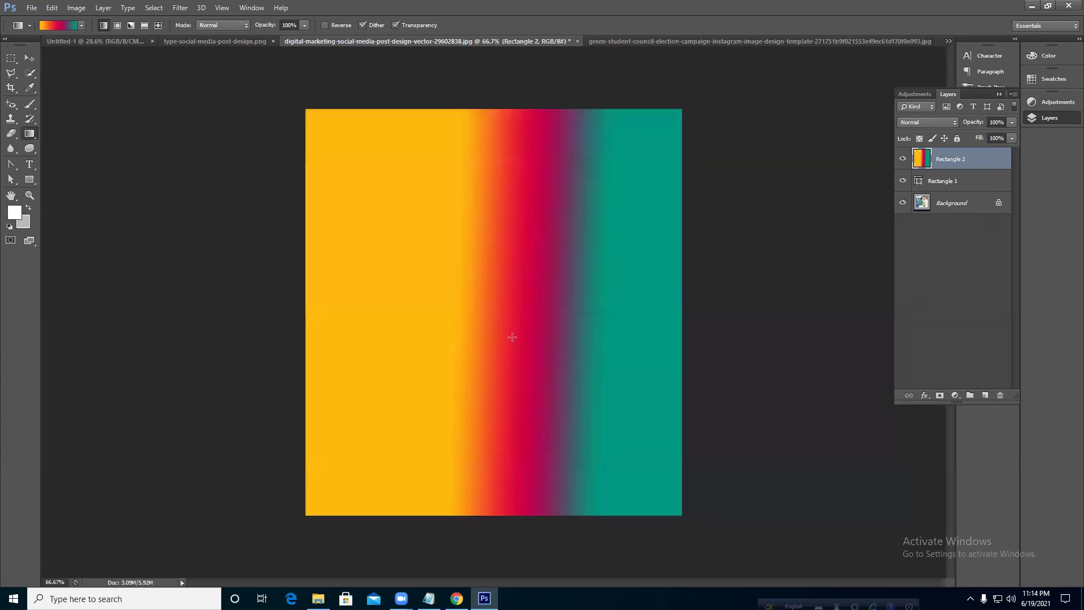
pyautogui.hotkey('ctrl', 'z')
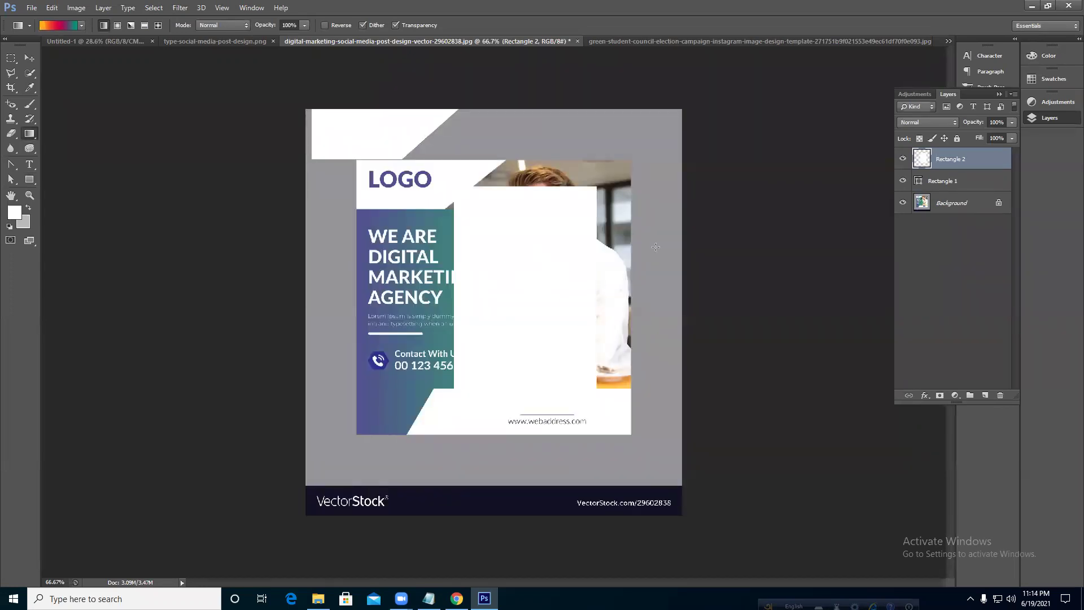
# - Load the rectangle's pixels as a selection, fill it horizontally with the Yellow, Magenta, Teal gradient, and deselect
pyautogui.keyDown('ctrl'); pyautogui.click(922, 159); pyautogui.keyUp('ctrl')
pyautogui.moveTo(461, 299); pyautogui.dragTo(628, 300)
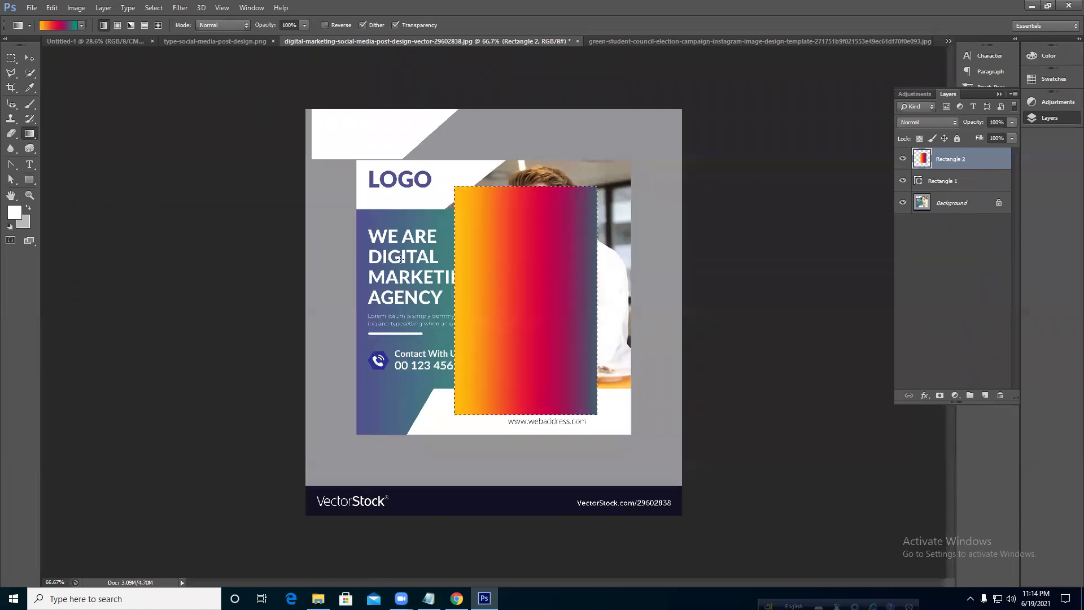
pyautogui.click(20, 60)
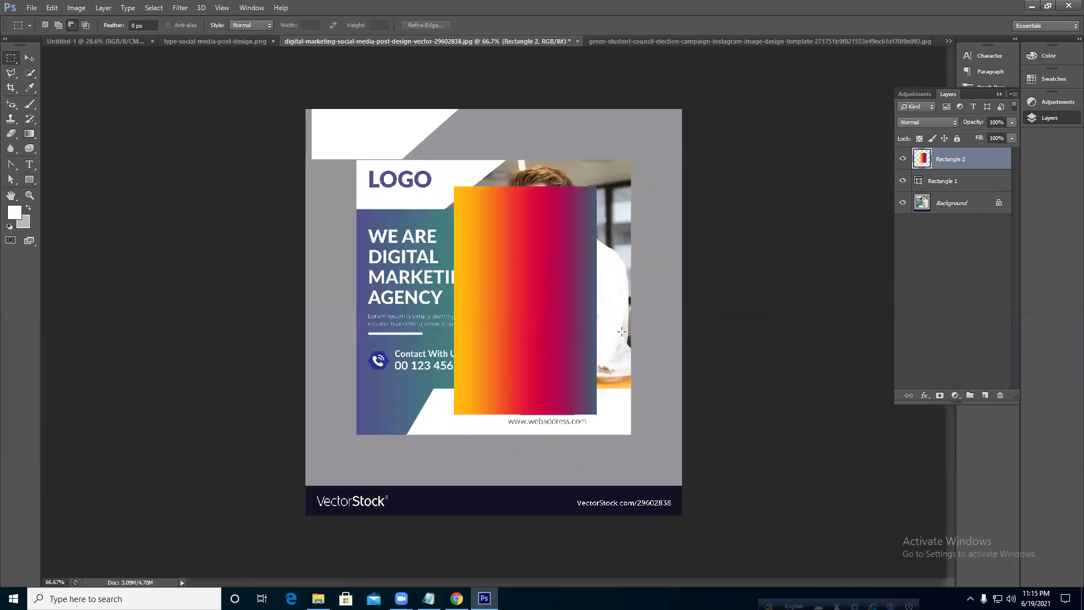
# - In the orange food post image, make a tall rectangular selection over part of the slogan and add a new layer
pyautogui.click(180, 41)
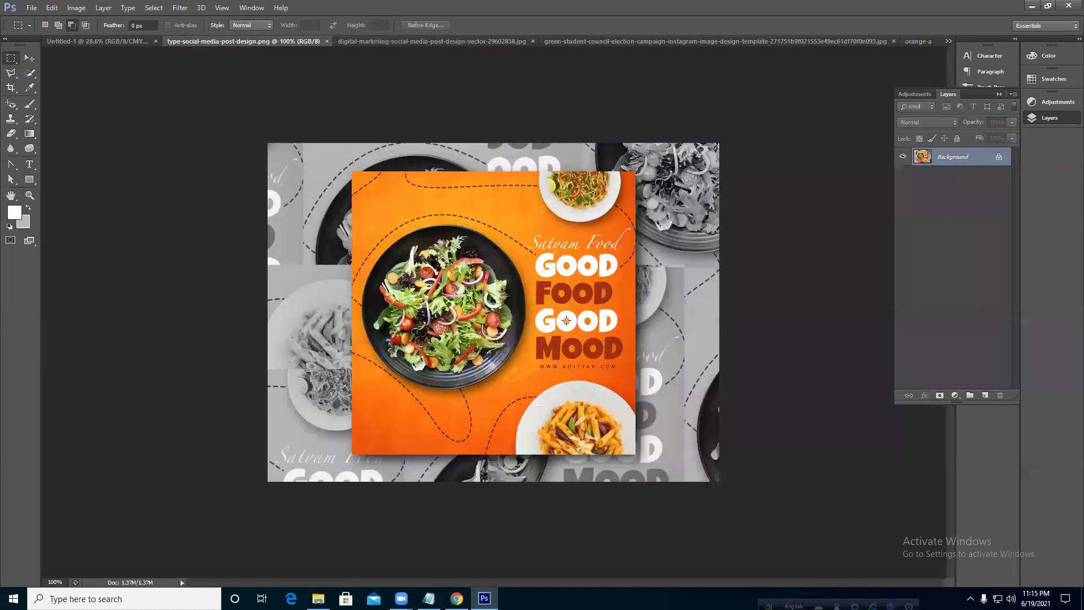
pyautogui.scroll(2, 317, 172)
pyautogui.moveTo(581, 213); pyautogui.dragTo(753, 450)
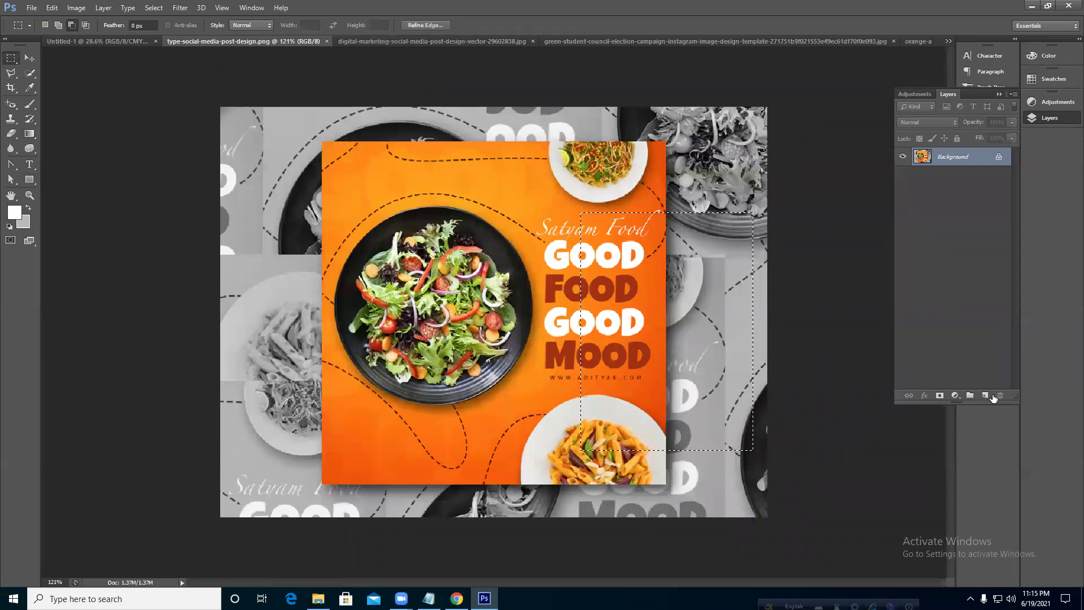
pyautogui.click(986, 395)
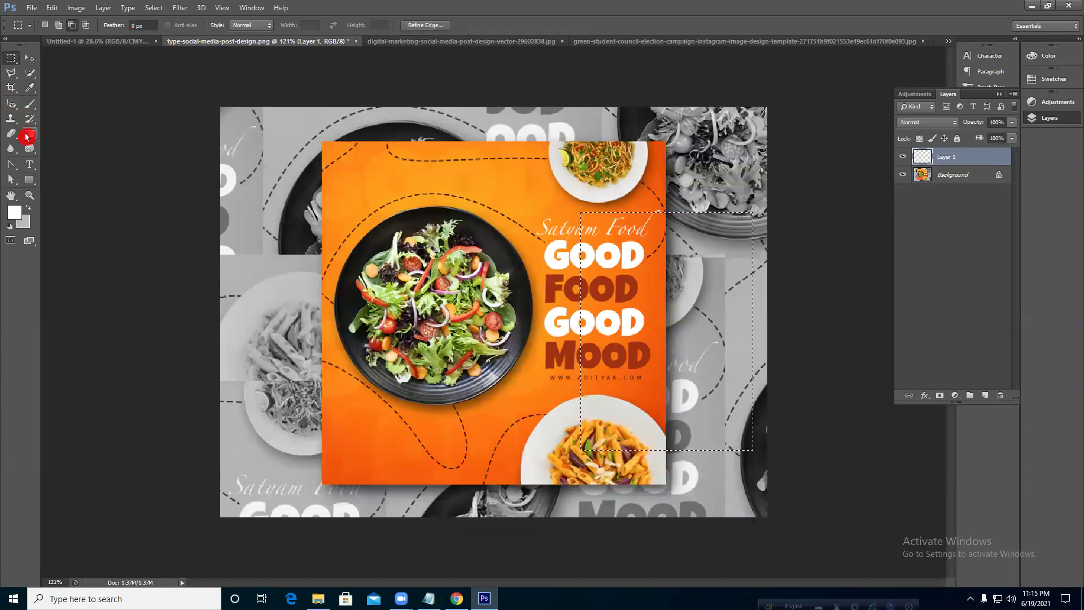
# - Edit the gradient: remove the teal stop, move the magenta stop to the end and recolour it orange f3620f sampled from the poster
pyautogui.click(29, 133)
pyautogui.click(59, 26)
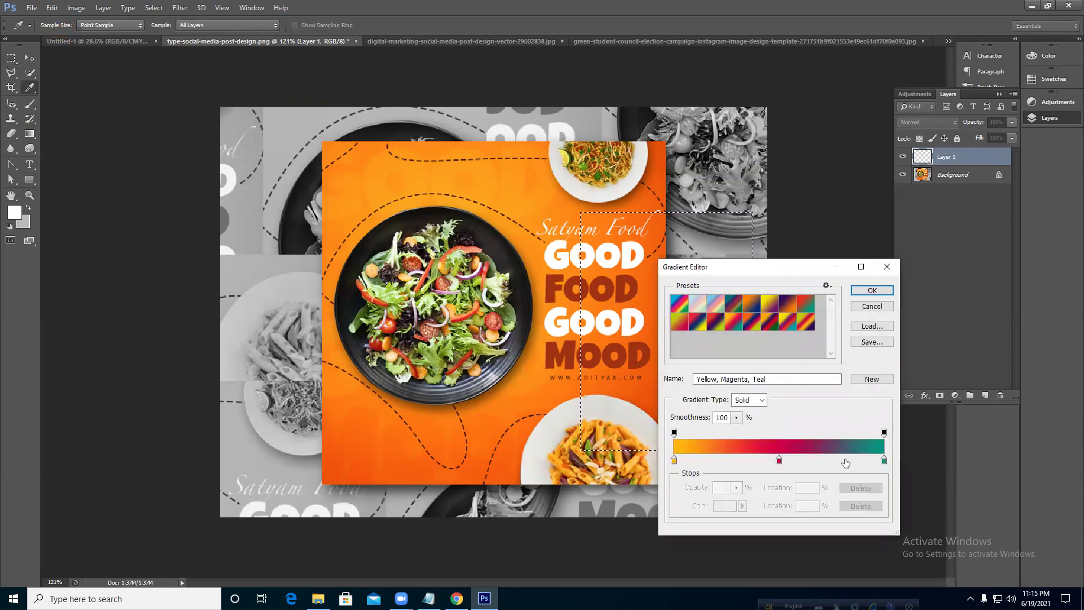
pyautogui.moveTo(884, 465)
pyautogui.mouseDown()
pyautogui.moveTo(889, 502)
pyautogui.moveTo(879, 474)
pyautogui.mouseUp()
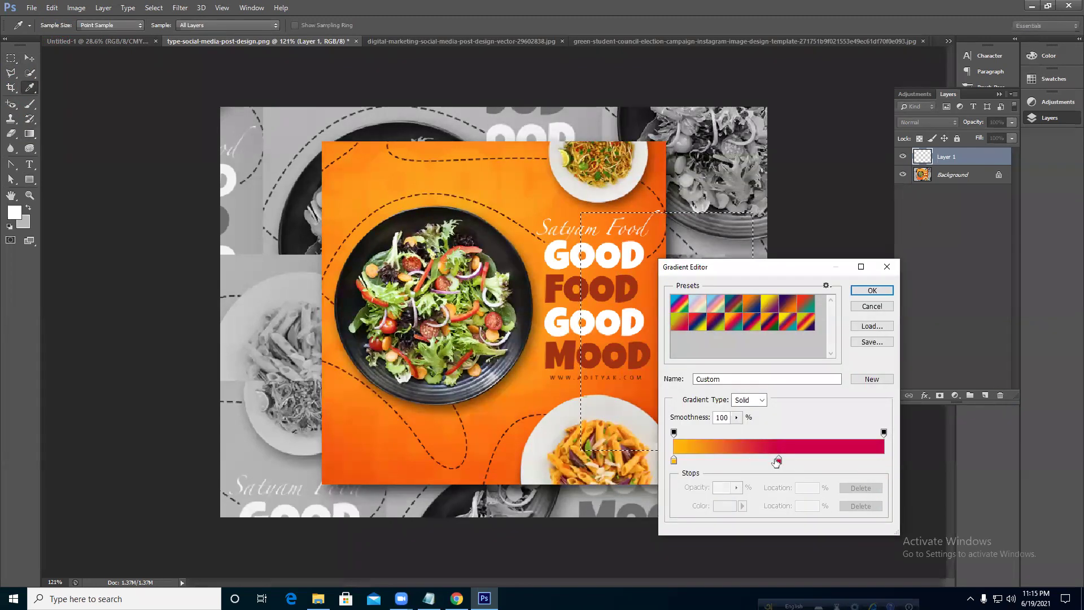
pyautogui.moveTo(780, 464); pyautogui.dragTo(904, 473)
pyautogui.doubleClick(885, 465)
pyautogui.click(653, 309)
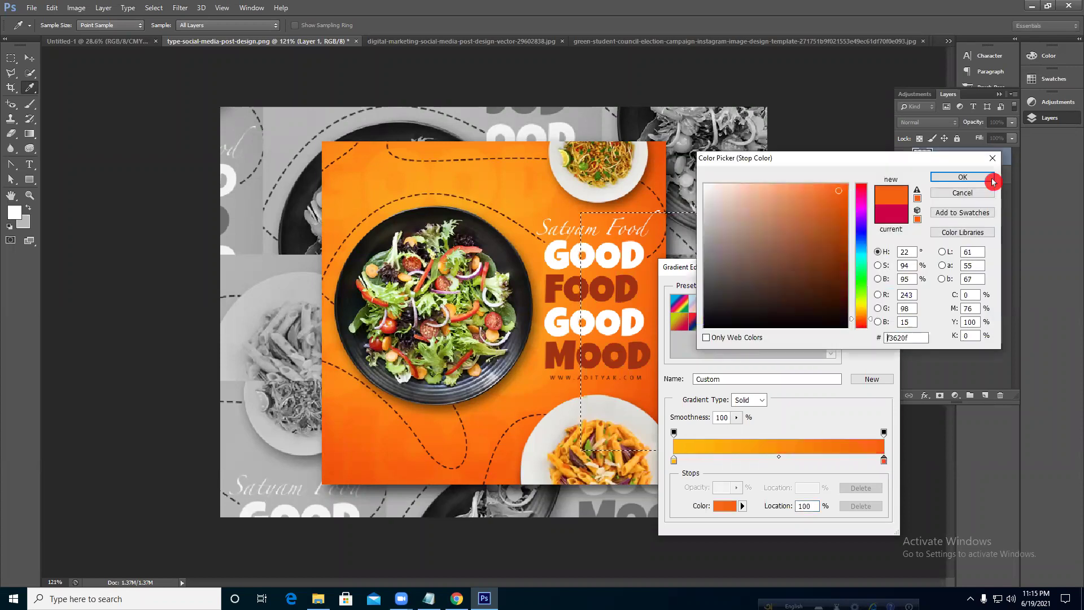
pyautogui.click(971, 175)
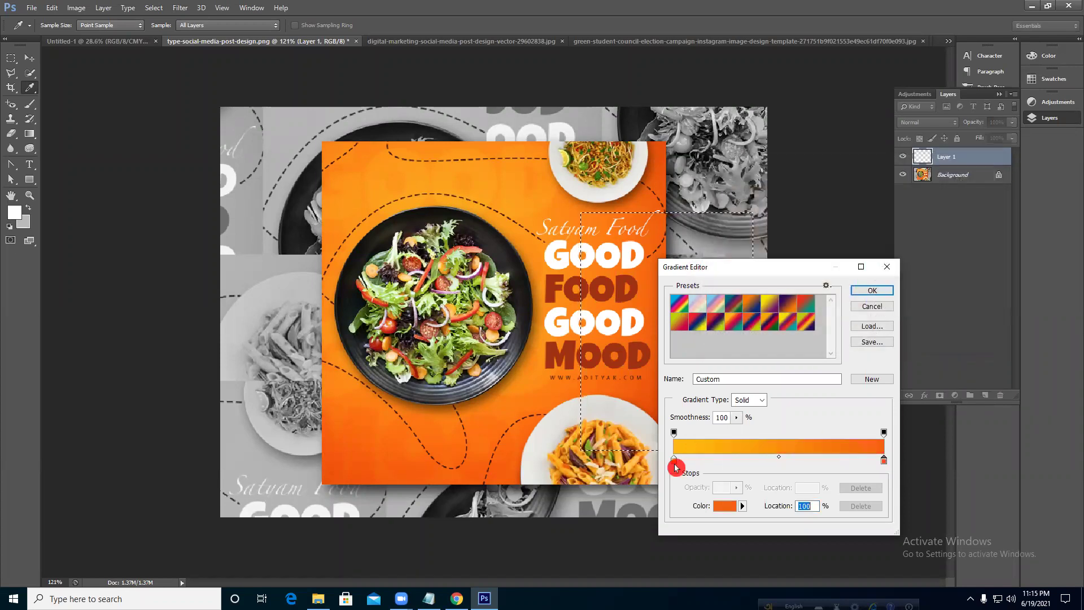
# - Recolour the gradient's starting stop with the lighter orange sampled from the poster background and accept the gradient
pyautogui.doubleClick(675, 461)
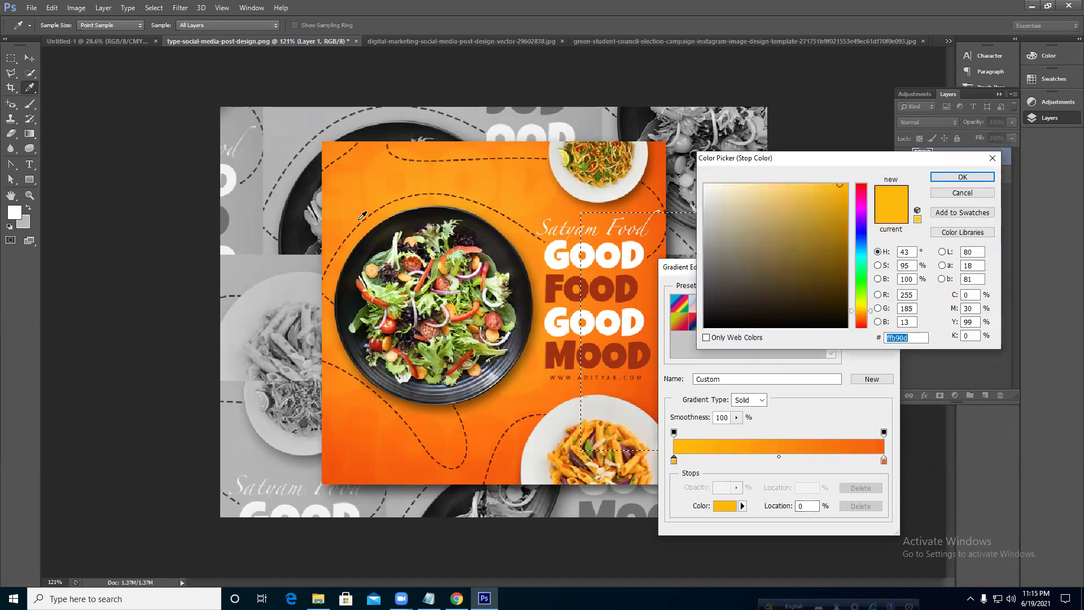
pyautogui.click(362, 215)
pyautogui.click(961, 177)
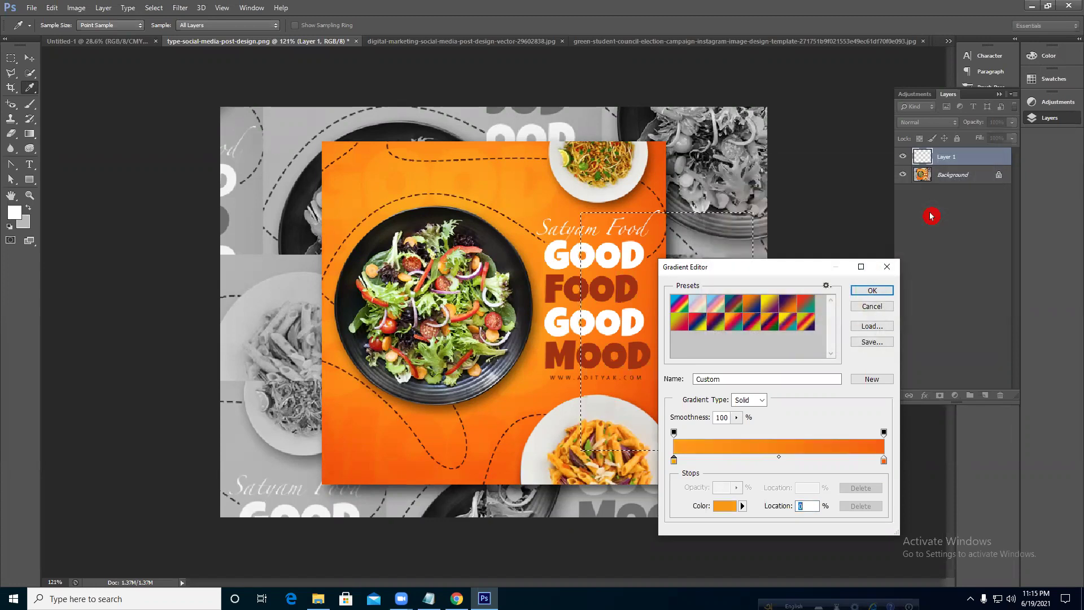
pyautogui.click(879, 295)
# - Fill the selection horizontally with the orange gradient, deselect it, and move the rectangle over the salad plate
pyautogui.moveTo(607, 320); pyautogui.dragTo(756, 314)
pyautogui.click(29, 57)
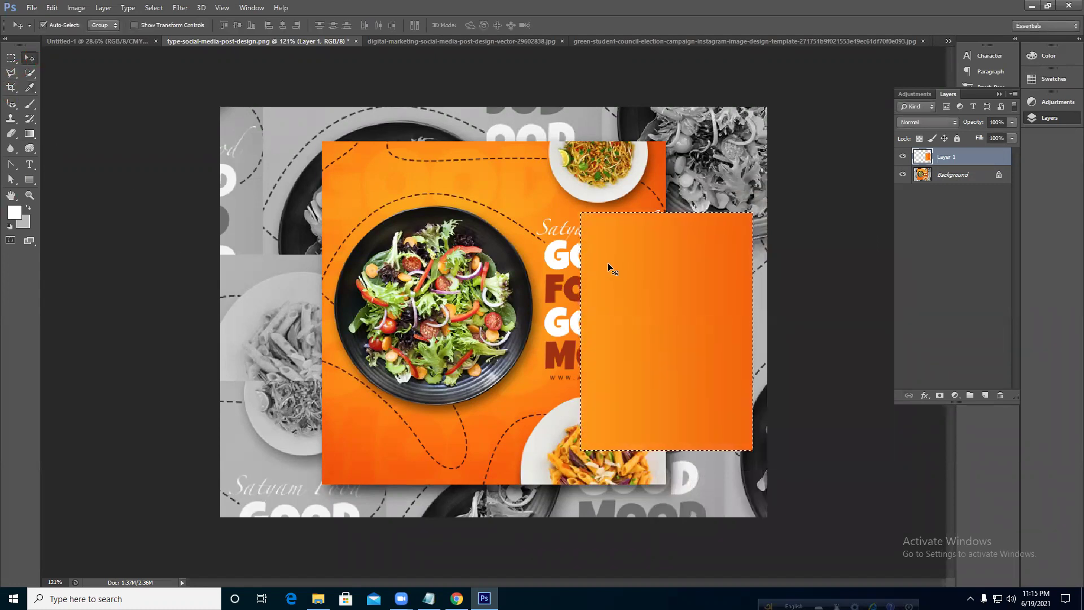
pyautogui.moveTo(743, 363); pyautogui.dragTo(561, 316)
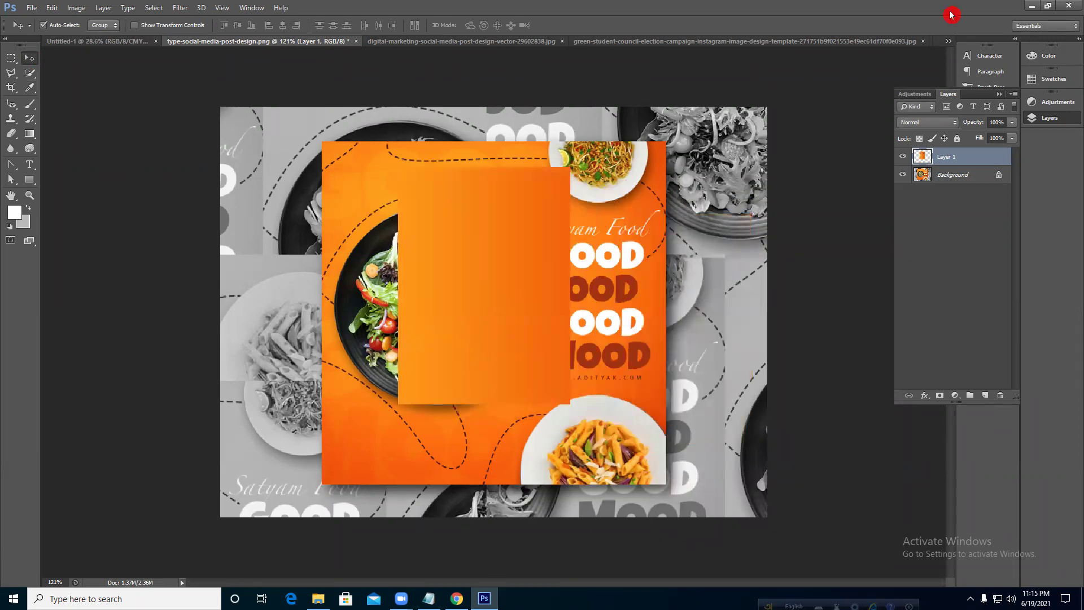
# - Switch to Chrome, search images for "landscape design by brush tool photoshop", and browse the results for example landscapes
pyautogui.write('land')
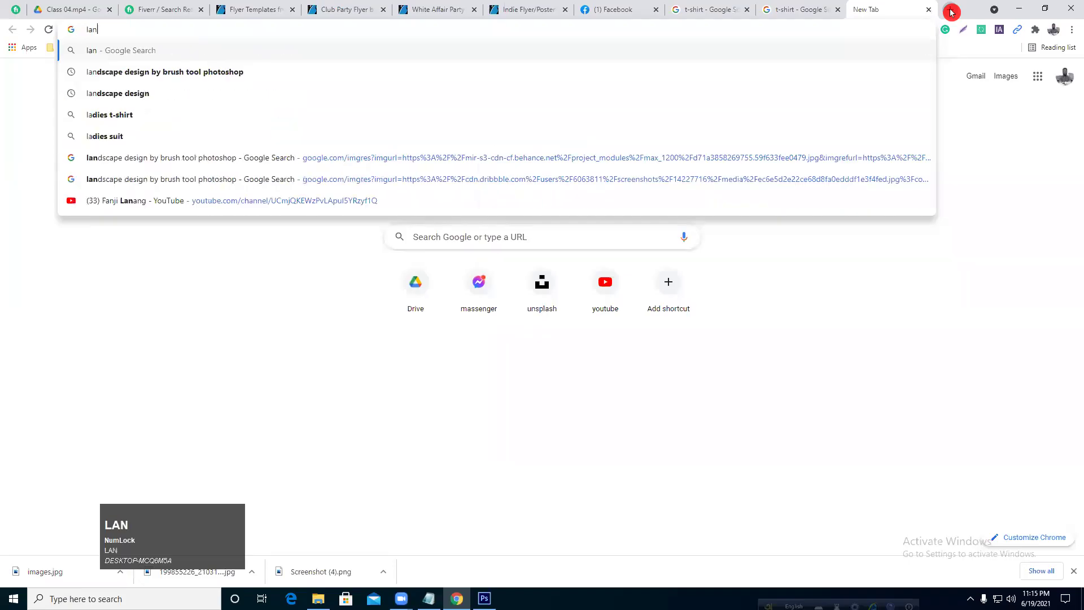
pyautogui.click(485, 76)
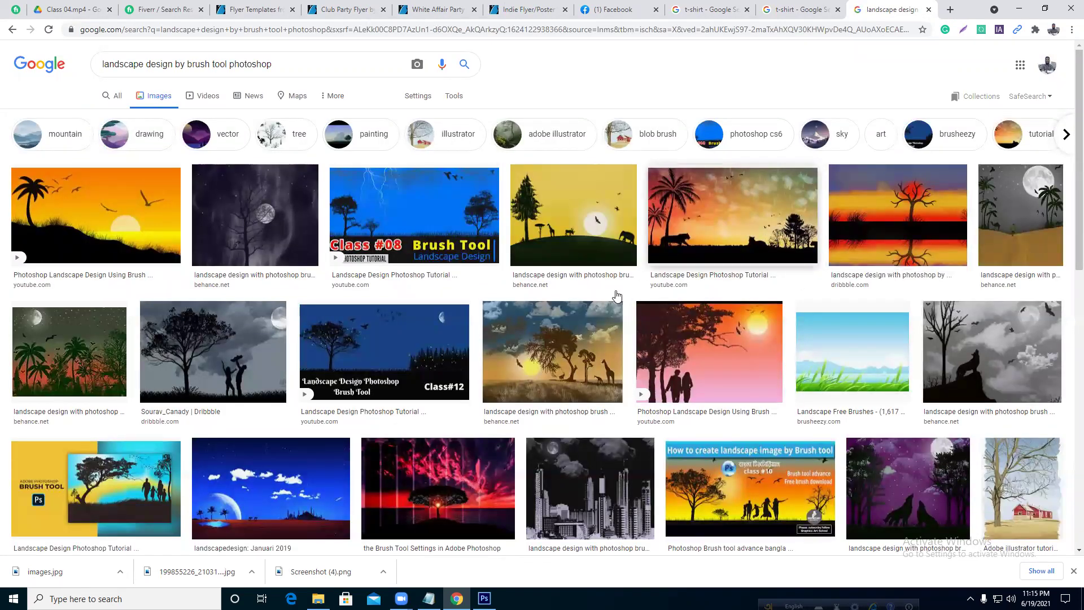
pyautogui.scroll(-3, 591, 331)
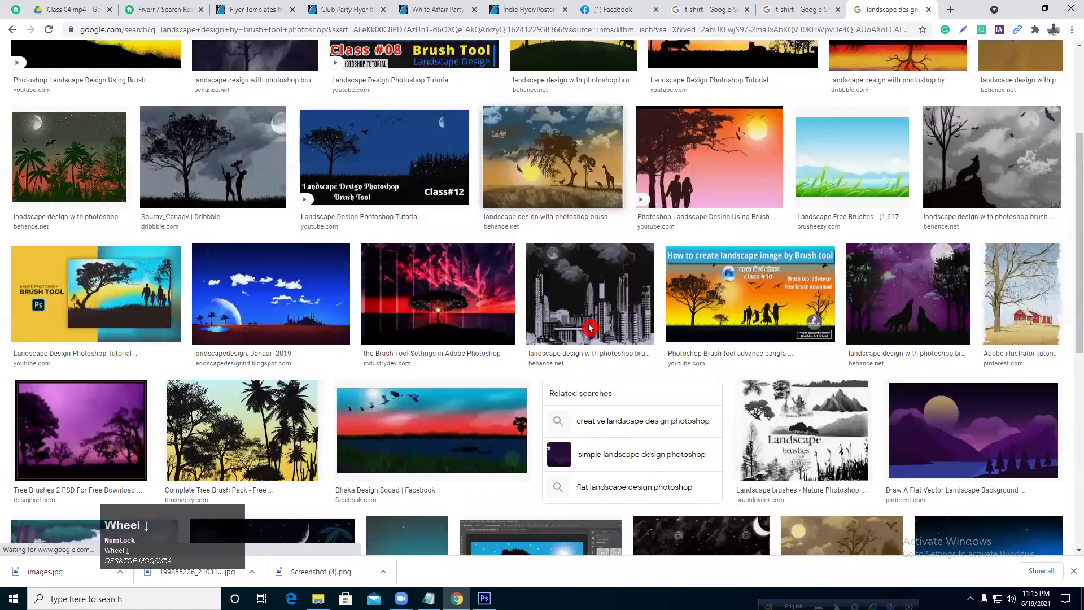
pyautogui.scroll(-4, 591, 326)
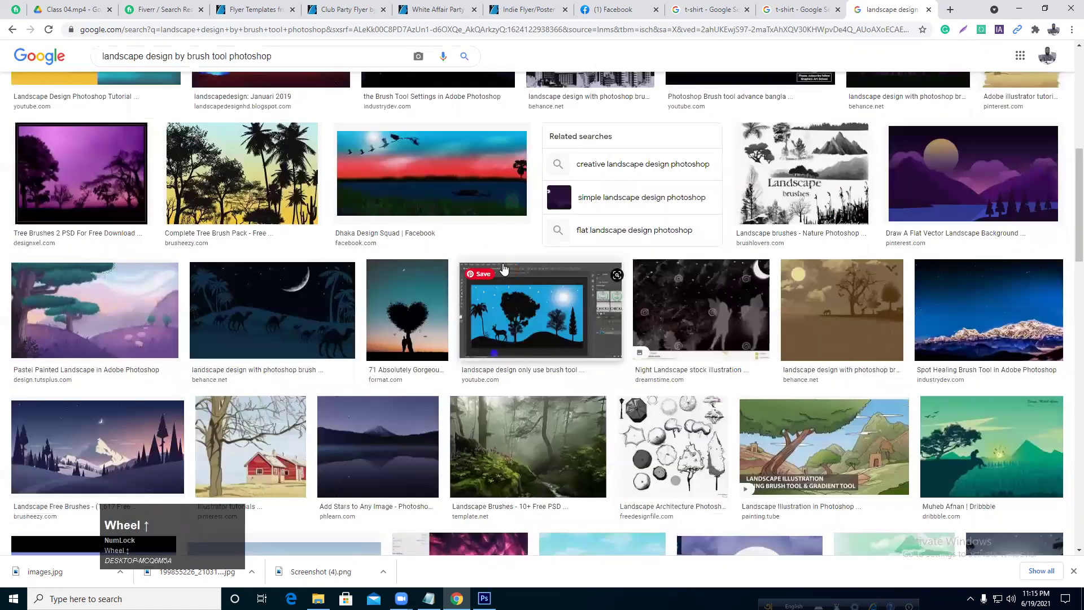
pyautogui.scroll(2, 410, 290)
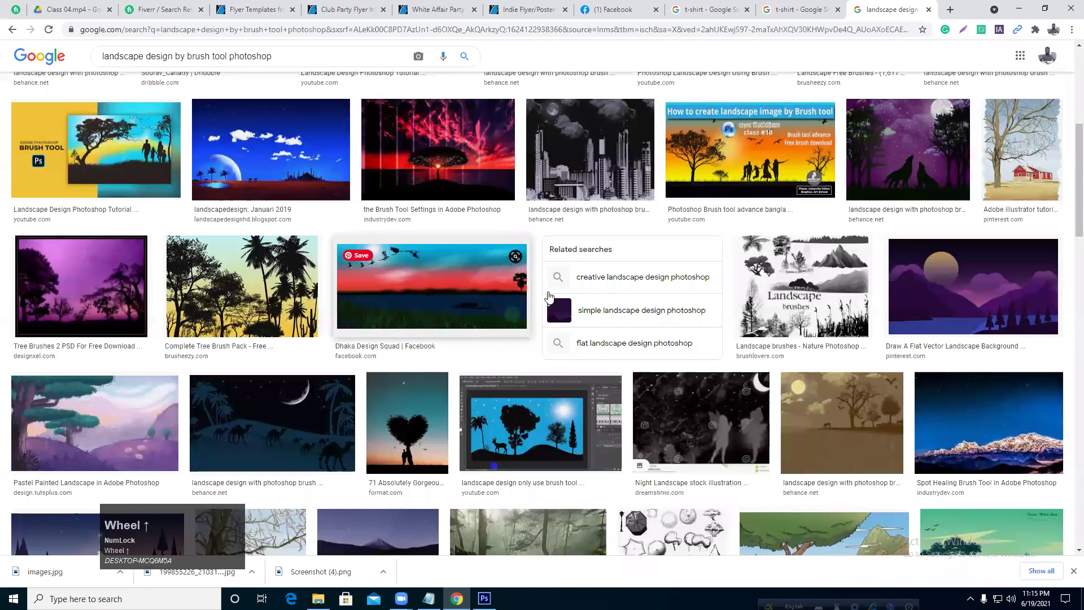
pyautogui.scroll(-5, 550, 296)
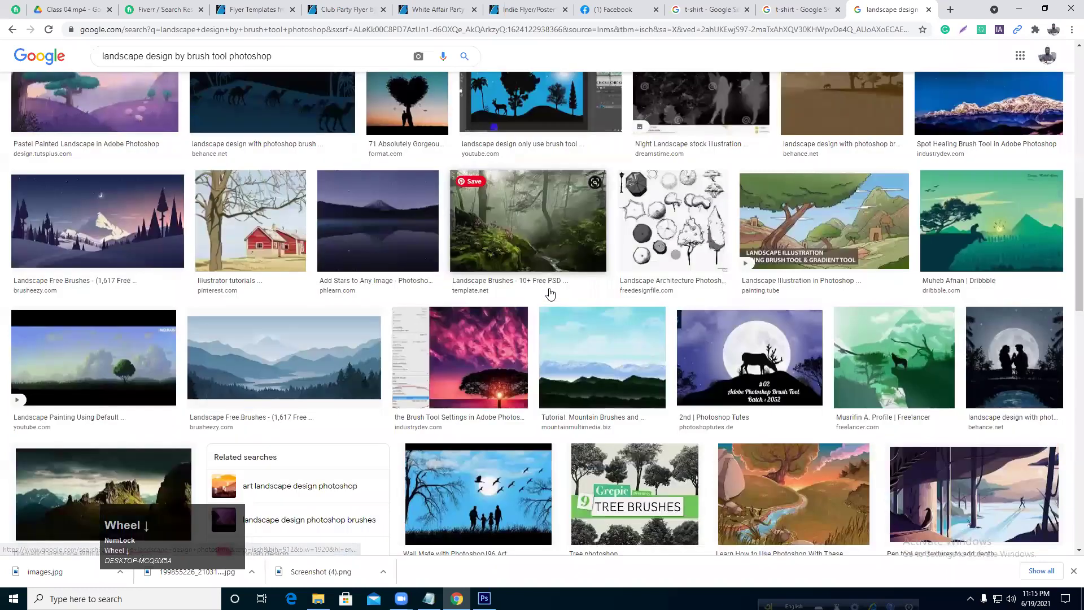
pyautogui.scroll(-9, 551, 294)
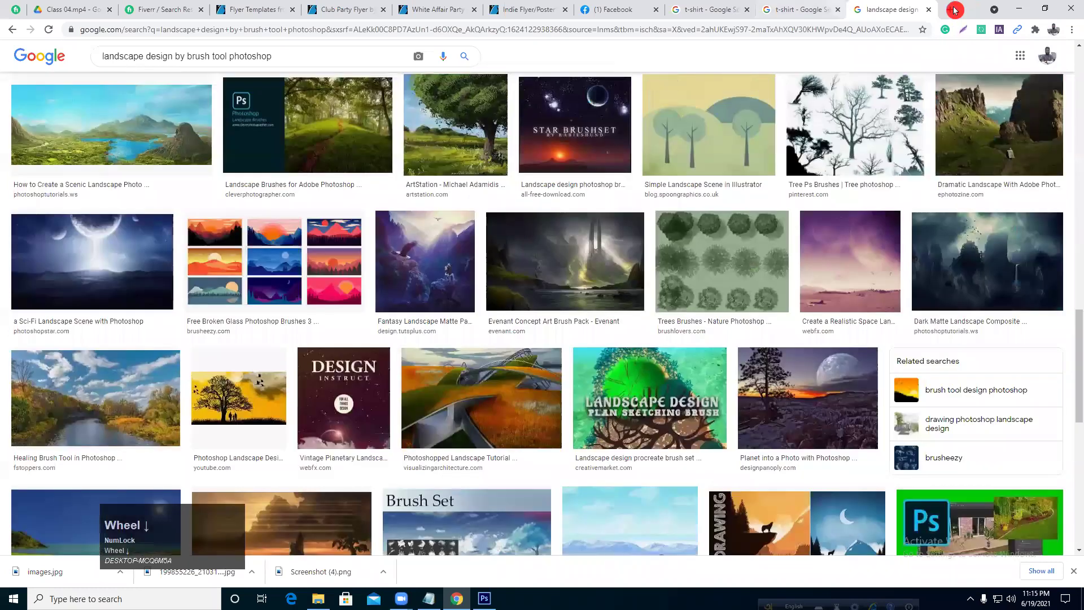
# - Search for "gradient color" in a new browser tab and show the image results
pyautogui.click(954, 10)
pyautogui.write('gradi')
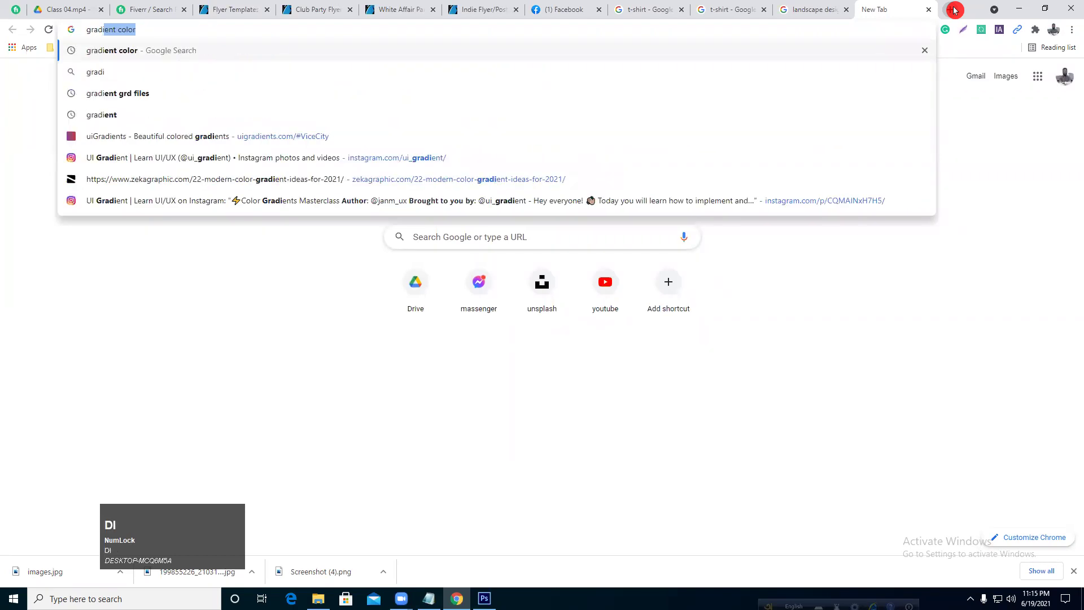
pyautogui.press('Return')
pyautogui.click(163, 105)
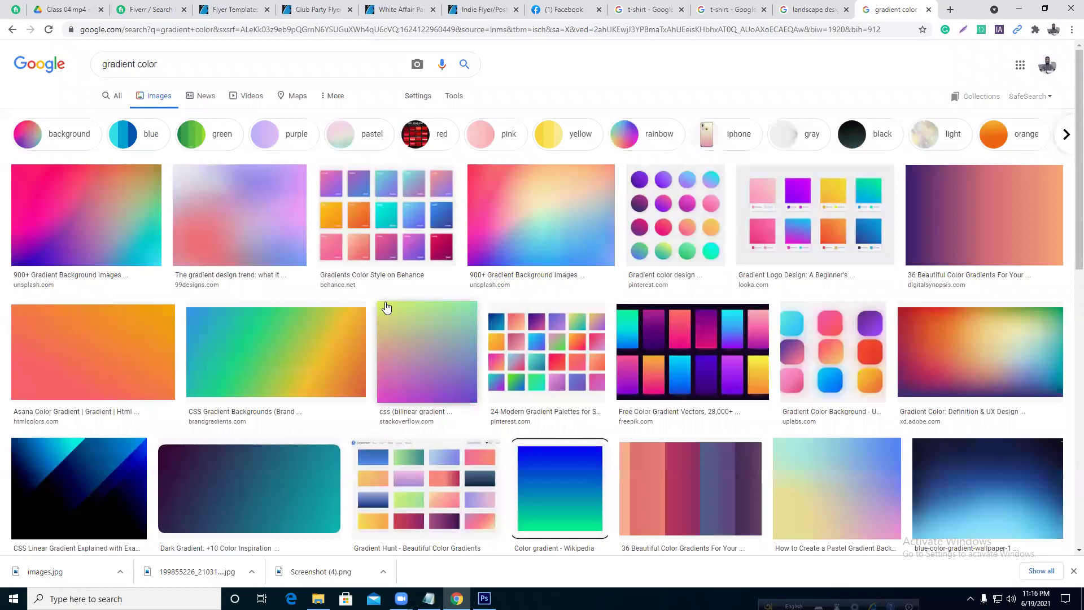
# - Switch back to Photoshop and copy the orange gradient rectangle from the food post into the Untitled-1 document
pyautogui.click(485, 599)
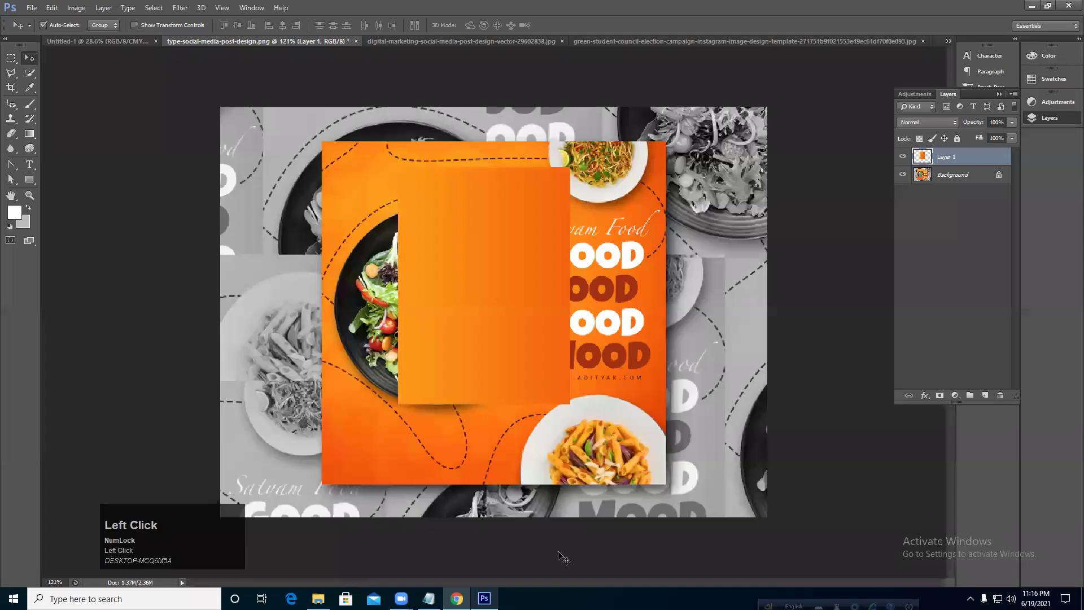
pyautogui.moveTo(498, 258); pyautogui.dragTo(30, 8)
pyautogui.moveTo(78, 41); pyautogui.dragTo(511, 304)
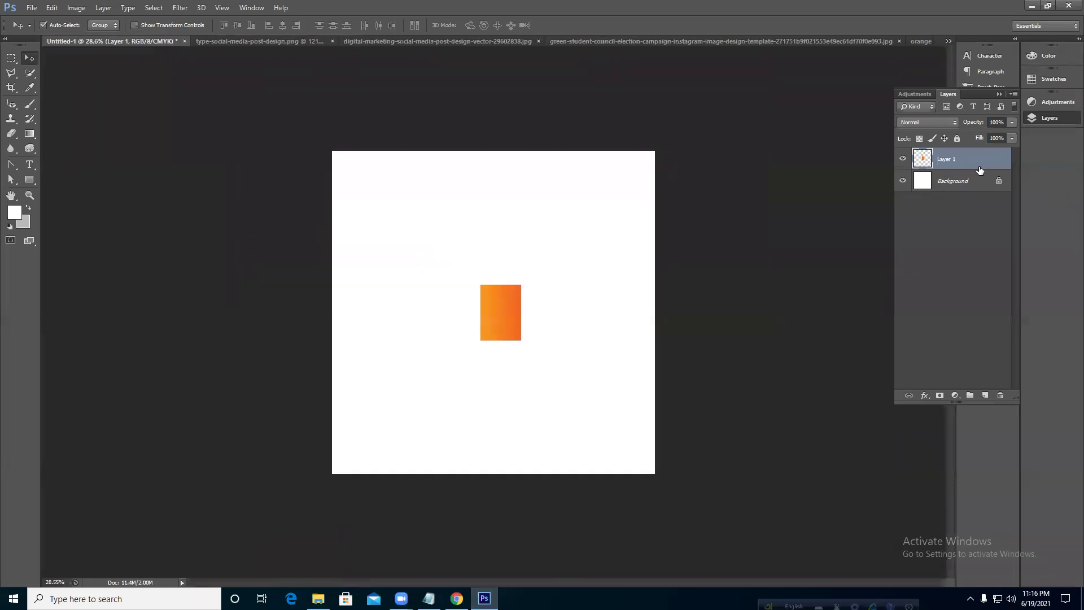
# - Smudge the gradient rectangle into a swirling shape with the Smudge tool, using a 175 px brush at 50% strength
pyautogui.scroll(5, 497, 298)
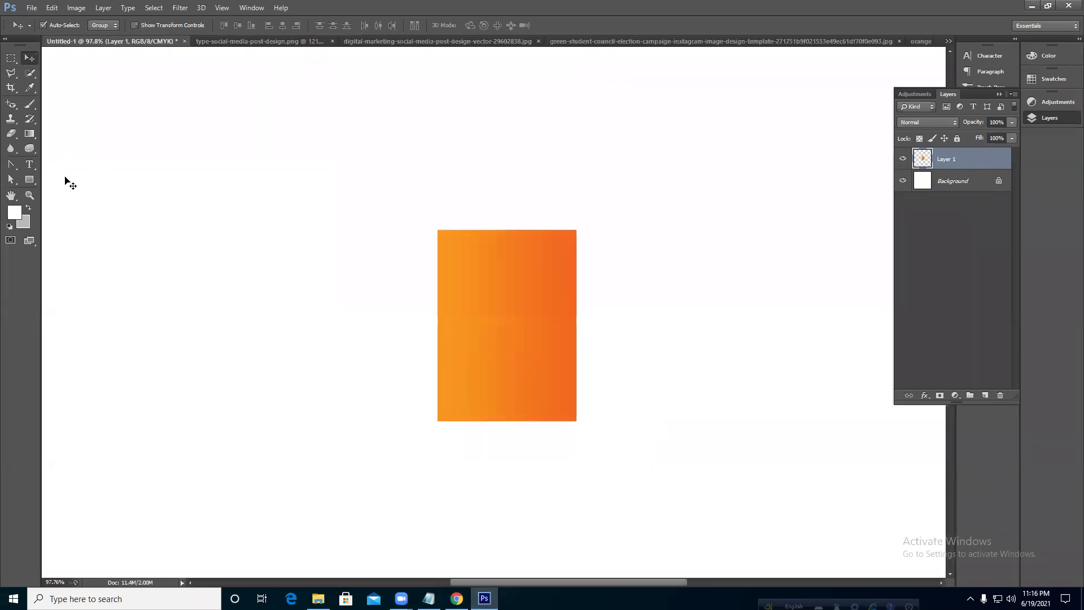
pyautogui.click(10, 153)
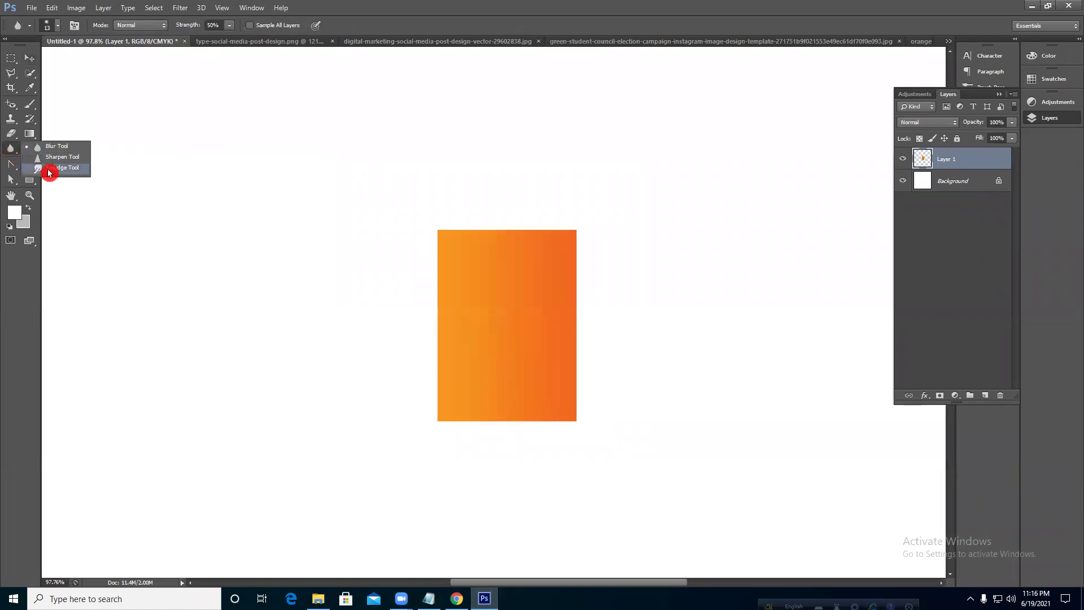
pyautogui.click(56, 171)
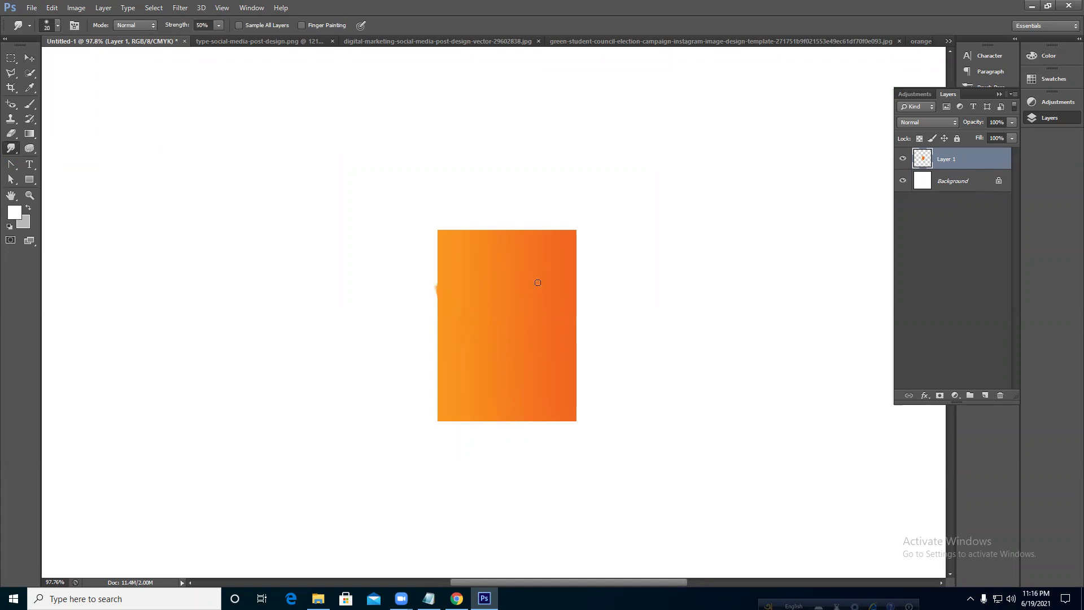
pyautogui.press(']')
pyautogui.press(']')
pyautogui.press(']')
pyautogui.press(']')
pyautogui.press(']')
pyautogui.press(']')
pyautogui.press(']')
pyautogui.press(']')
pyautogui.press(']')
pyautogui.press(']')
pyautogui.press(']')
pyautogui.press(']')
pyautogui.moveTo(534, 286)
pyautogui.mouseDown()
pyautogui.moveTo(493, 283)
pyautogui.moveTo(473, 308)
pyautogui.moveTo(503, 312)
pyautogui.moveTo(501, 302)
pyautogui.moveTo(478, 367)
pyautogui.moveTo(505, 379)
pyautogui.moveTo(508, 353)
pyautogui.moveTo(496, 372)
pyautogui.moveTo(458, 329)
pyautogui.moveTo(520, 368)
pyautogui.moveTo(512, 374)
pyautogui.moveTo(505, 290)
pyautogui.moveTo(496, 339)
pyautogui.moveTo(506, 295)
pyautogui.moveTo(475, 304)
pyautogui.moveTo(505, 368)
pyautogui.moveTo(521, 361)
pyautogui.moveTo(515, 283)
pyautogui.moveTo(529, 345)
pyautogui.moveTo(545, 315)
pyautogui.moveTo(501, 290)
pyautogui.moveTo(548, 356)
pyautogui.moveTo(487, 305)
pyautogui.moveTo(504, 294)
pyautogui.moveTo(534, 331)
pyautogui.moveTo(471, 359)
pyautogui.moveTo(522, 303)
pyautogui.moveTo(440, 257)
pyautogui.moveTo(620, 293)
pyautogui.moveTo(581, 320)
pyautogui.moveTo(643, 342)
pyautogui.moveTo(609, 330)
pyautogui.moveTo(546, 328)
pyautogui.moveTo(548, 339)
pyautogui.moveTo(543, 323)
pyautogui.moveTo(571, 371)
pyautogui.moveTo(589, 293)
pyautogui.moveTo(563, 391)
pyautogui.moveTo(594, 358)
pyautogui.moveTo(573, 348)
pyautogui.moveTo(577, 371)
pyautogui.moveTo(578, 349)
pyautogui.moveTo(561, 371)
pyautogui.moveTo(527, 366)
pyautogui.moveTo(484, 322)
pyautogui.mouseUp()
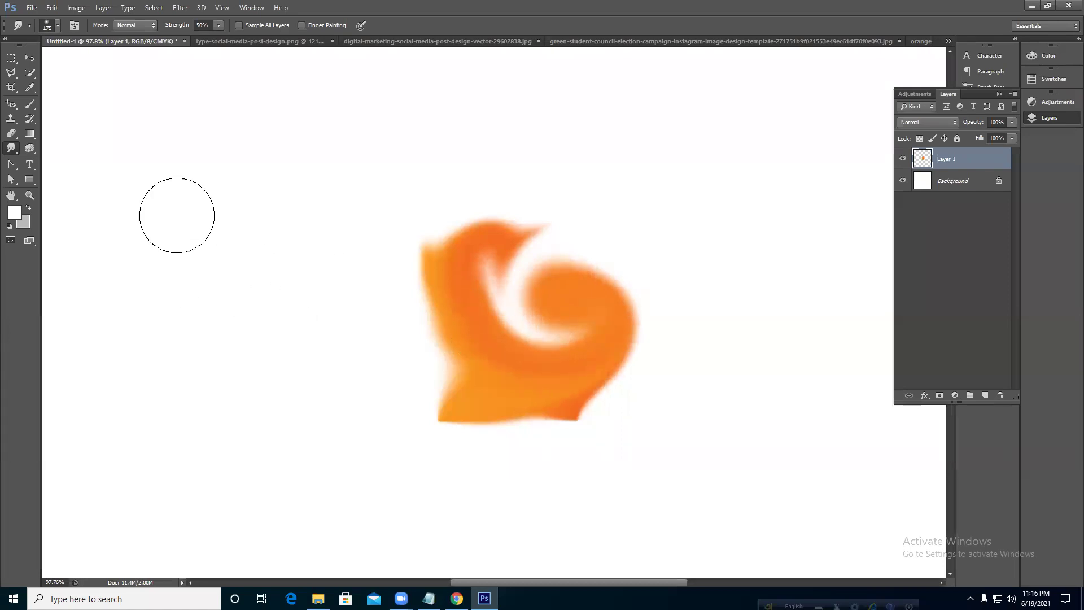
# - Move the smudged shape around the canvas, then undo those moves and most of the smudge strokes
pyautogui.click(29, 58)
pyautogui.moveTo(498, 360); pyautogui.dragTo(440, 338)
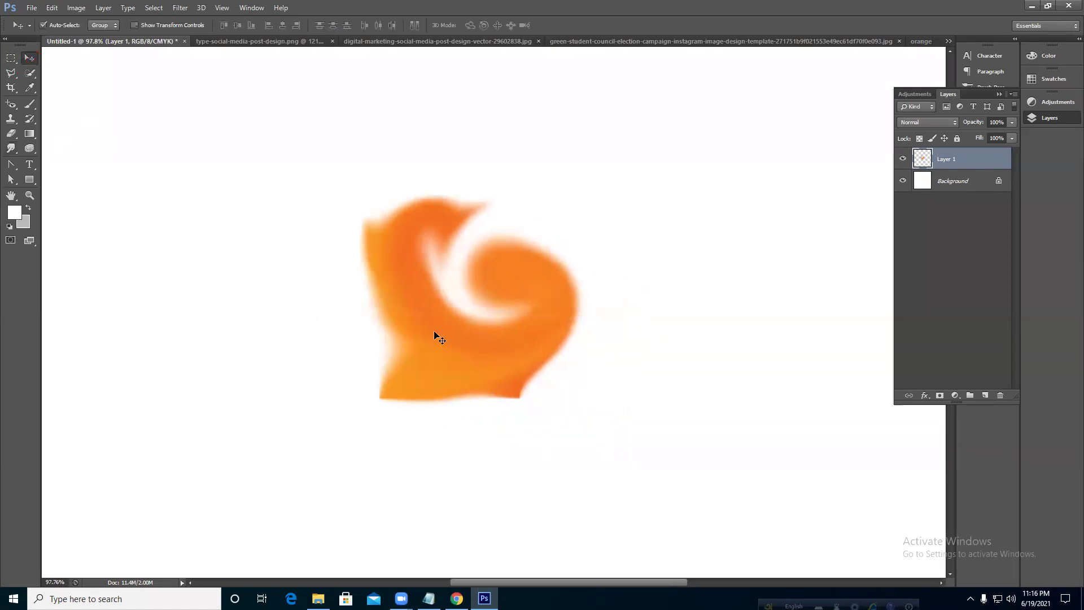
pyautogui.moveTo(542, 348); pyautogui.dragTo(541, 372)
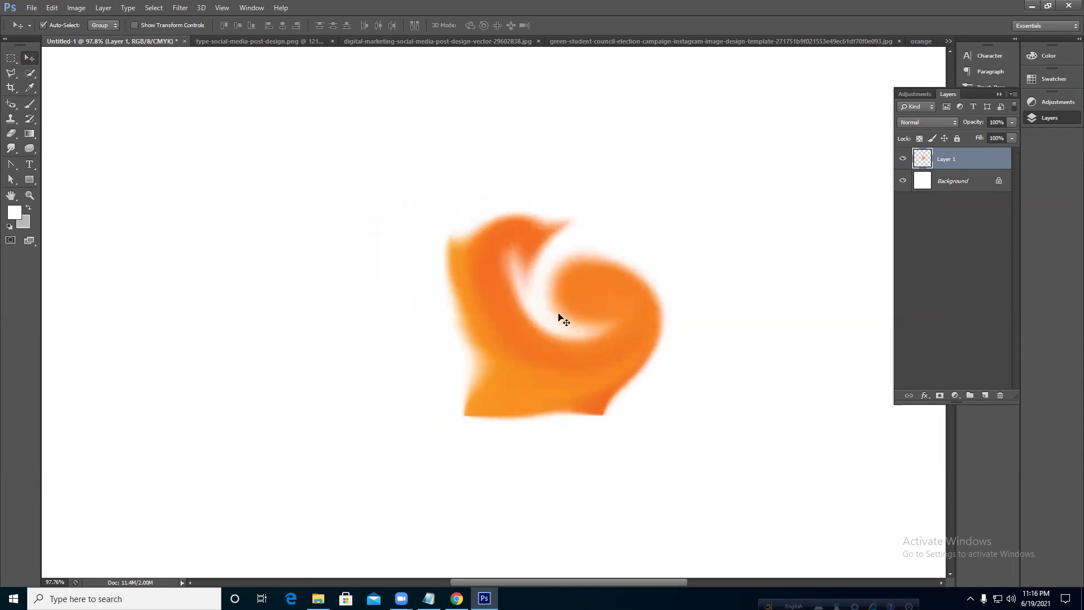
pyautogui.moveTo(596, 312); pyautogui.dragTo(571, 317)
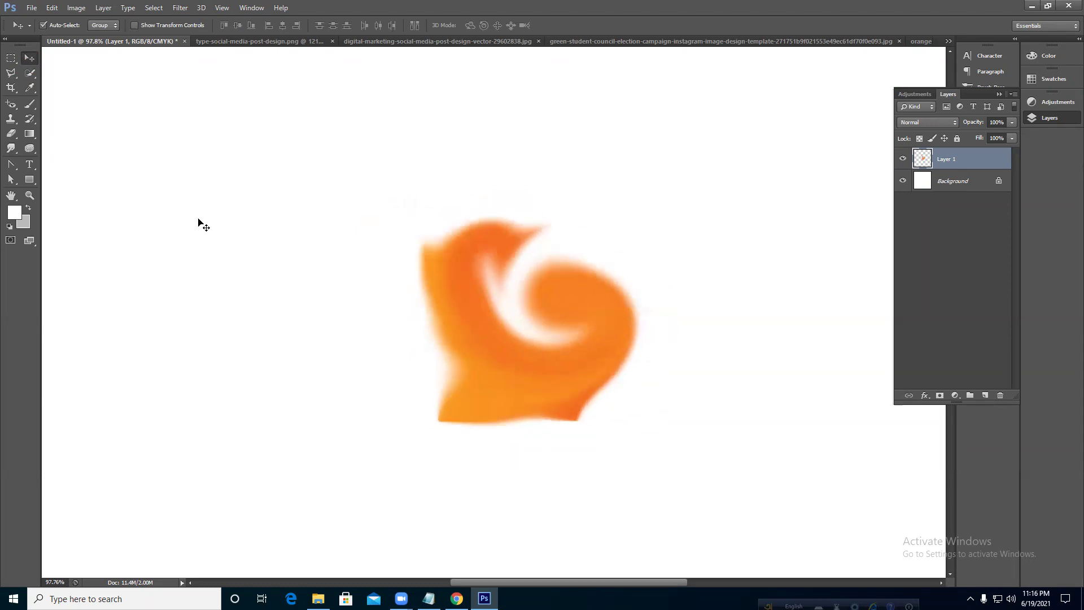
pyautogui.hotkey('ctrl', 'alt', 'z')
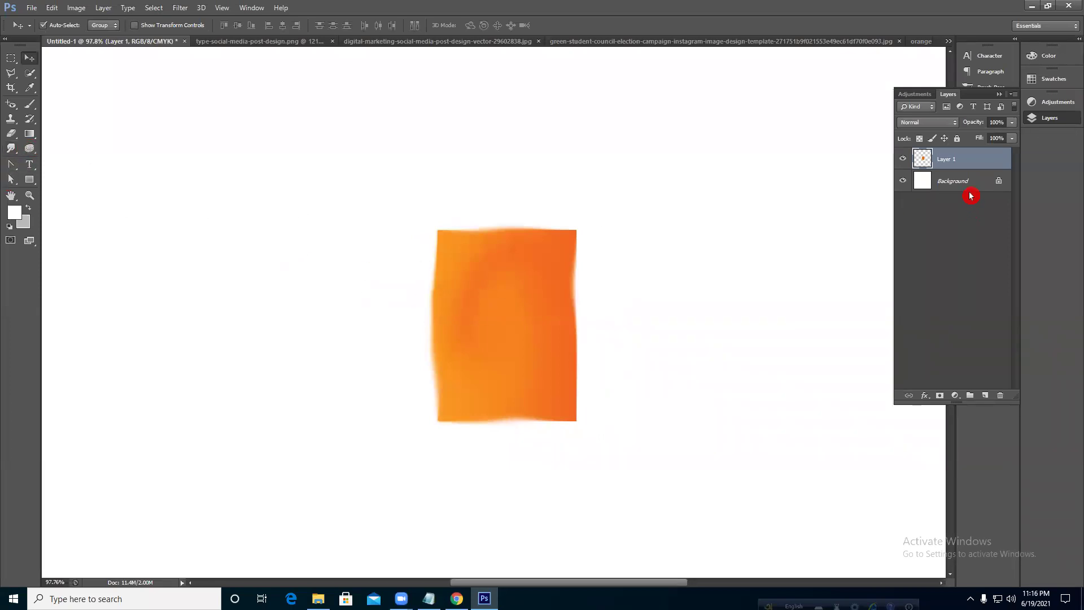
# - Load the orange shape's pixels as a selection, smudge its colours inside the selection, and deselect
pyautogui.keyDown('ctrl'); pyautogui.click(923, 160); pyautogui.keyUp('ctrl')
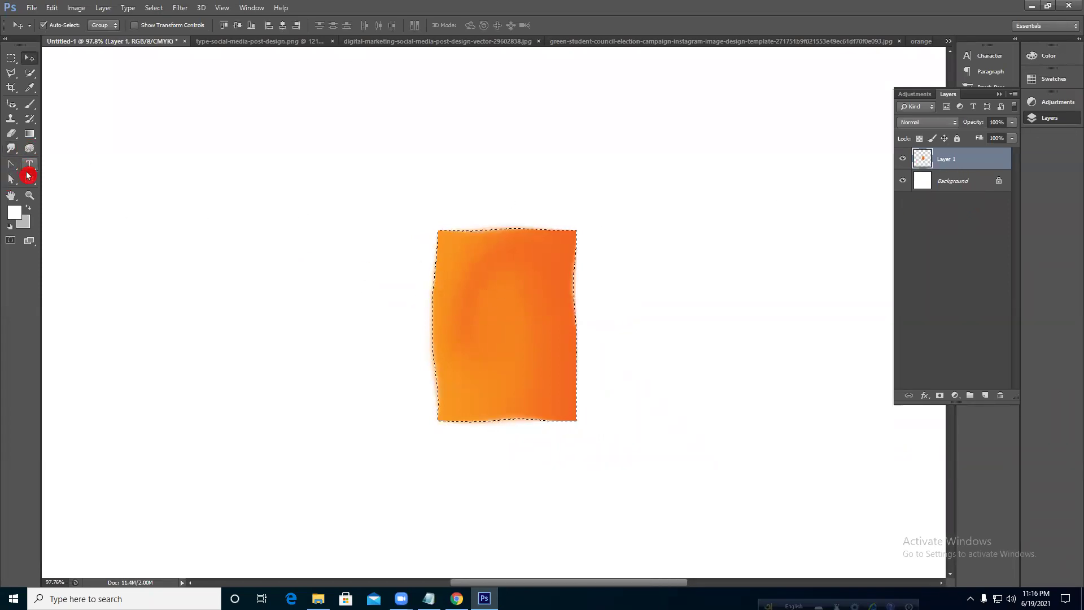
pyautogui.click(11, 150)
pyautogui.moveTo(595, 305)
pyautogui.mouseDown()
pyautogui.moveTo(525, 304)
pyautogui.moveTo(499, 321)
pyautogui.moveTo(544, 367)
pyautogui.moveTo(533, 353)
pyautogui.moveTo(544, 309)
pyautogui.moveTo(459, 251)
pyautogui.moveTo(374, 286)
pyautogui.moveTo(400, 341)
pyautogui.moveTo(488, 334)
pyautogui.moveTo(491, 300)
pyautogui.moveTo(497, 365)
pyautogui.moveTo(553, 356)
pyautogui.moveTo(431, 359)
pyautogui.moveTo(427, 383)
pyautogui.moveTo(529, 378)
pyautogui.moveTo(439, 353)
pyautogui.moveTo(472, 382)
pyautogui.moveTo(425, 391)
pyautogui.moveTo(463, 373)
pyautogui.moveTo(446, 397)
pyautogui.moveTo(499, 366)
pyautogui.moveTo(576, 350)
pyautogui.moveTo(632, 390)
pyautogui.moveTo(563, 340)
pyautogui.moveTo(548, 308)
pyautogui.moveTo(608, 275)
pyautogui.moveTo(495, 276)
pyautogui.moveTo(496, 361)
pyautogui.moveTo(508, 288)
pyautogui.moveTo(527, 350)
pyautogui.mouseUp()
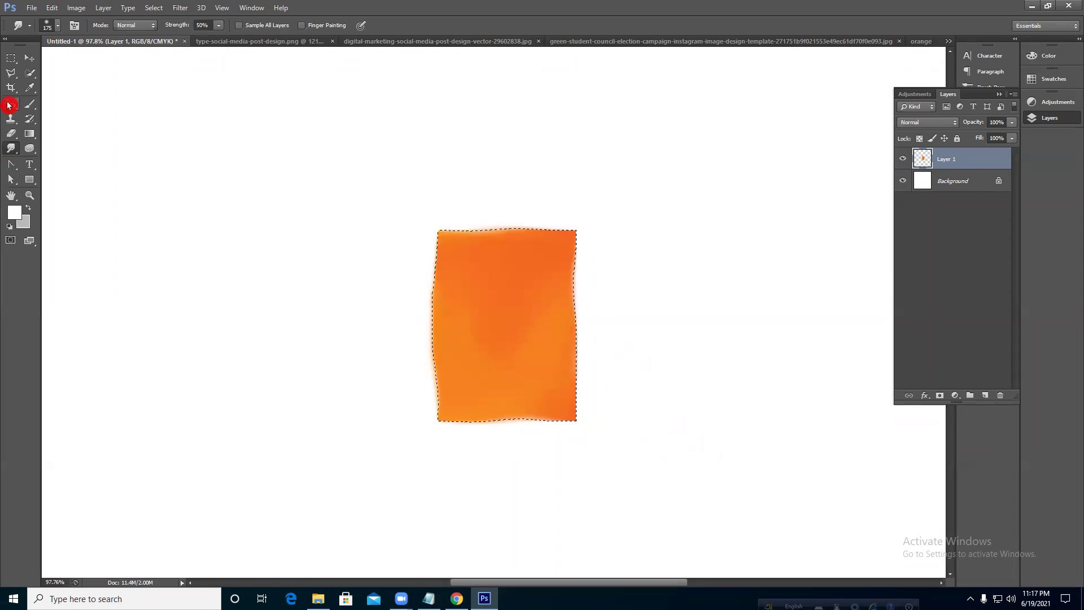
pyautogui.hotkey('ctrl', 'd')
# - Return to the food post image and delete its orange gradient rectangle layer
pyautogui.click(30, 58)
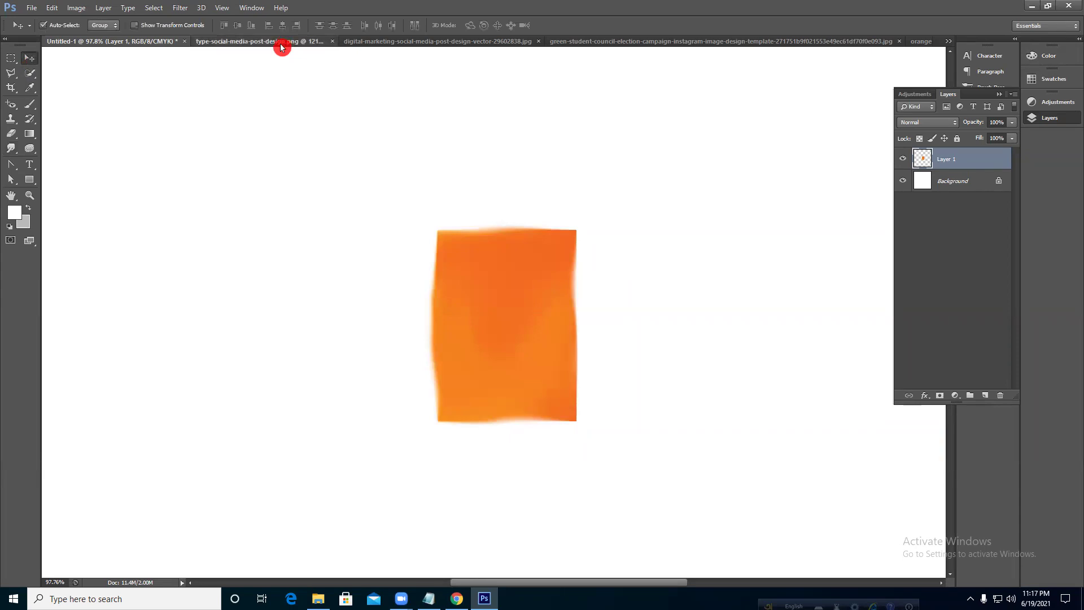
pyautogui.click(280, 43)
pyautogui.scroll(-1, 441, 228)
pyautogui.moveTo(446, 257); pyautogui.dragTo(380, 289)
pyautogui.press('Delete')
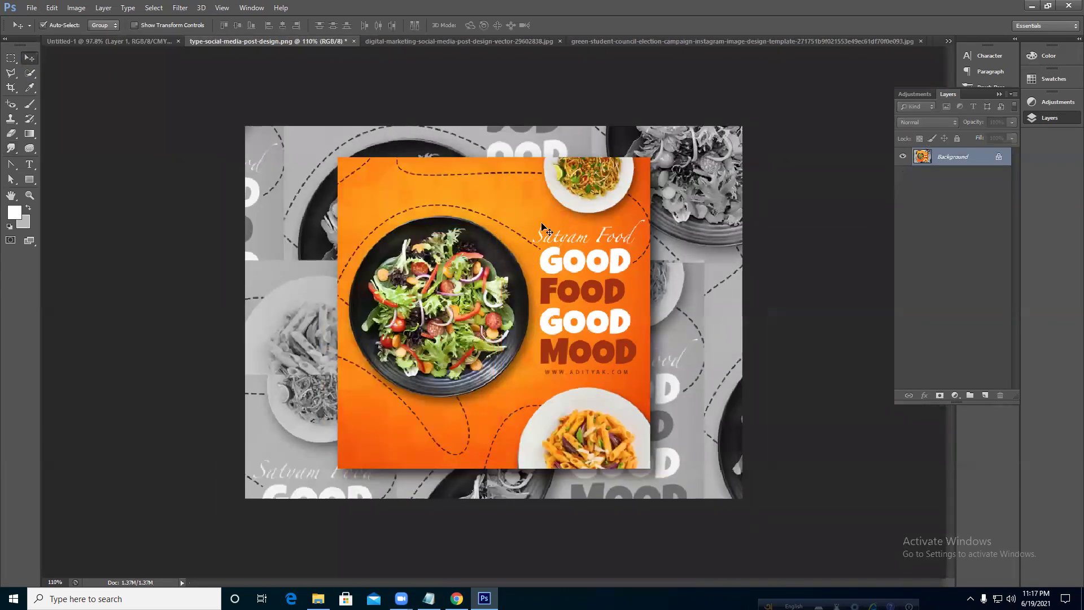
# - Open the green student council campaign design and examine its brush-shaped red name banners and curved teal panel
pyautogui.click(495, 42)
pyautogui.click(634, 41)
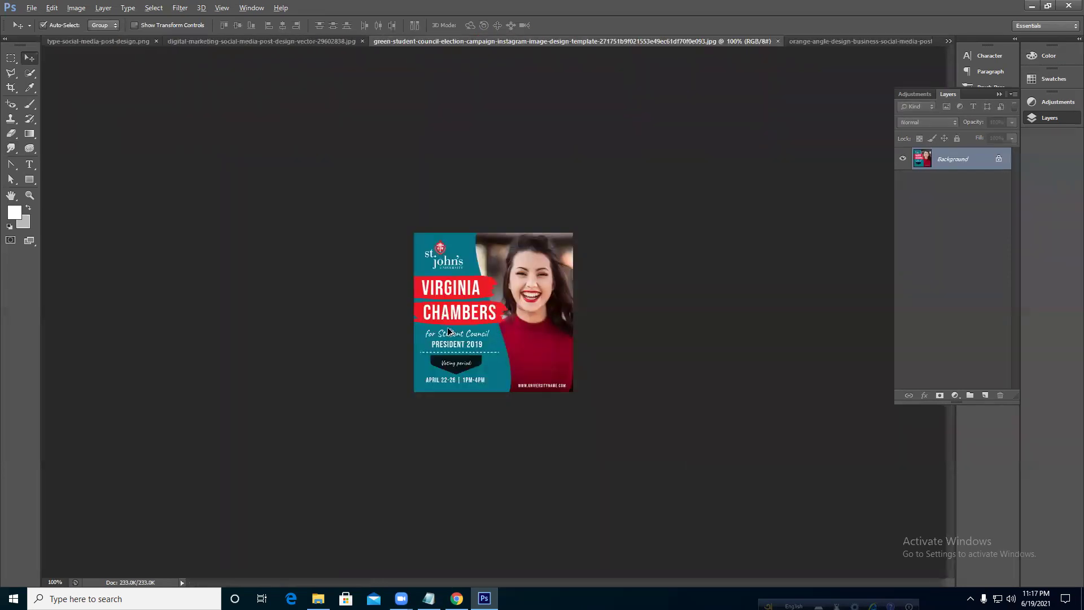
pyautogui.scroll(2, 451, 309)
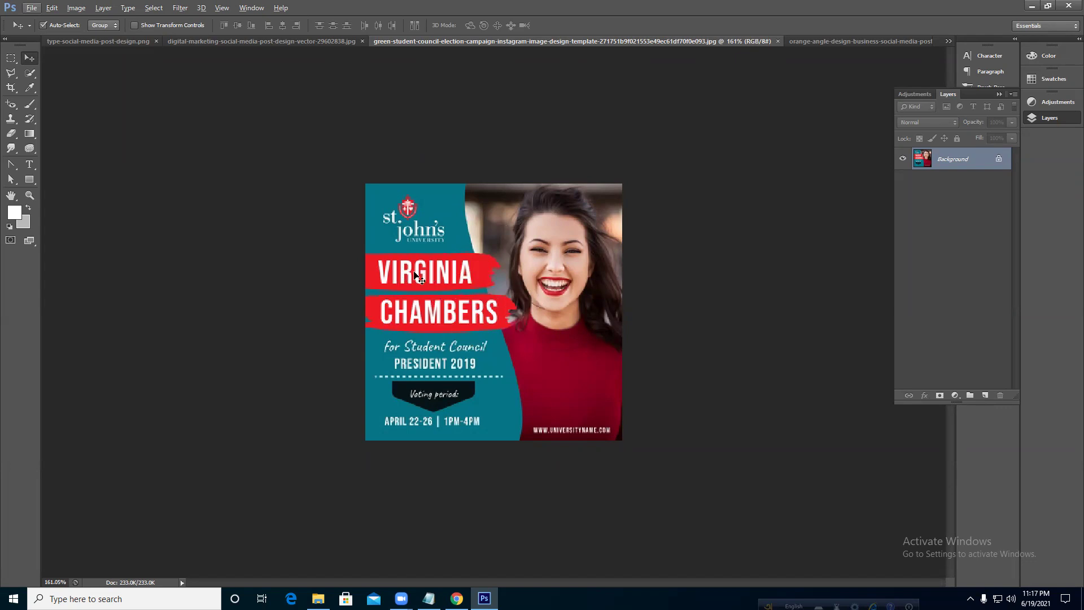
# - In the orange business post banner, show the rulers and place a vertical guide along the left edge of the logo and headline
pyautogui.click(854, 41)
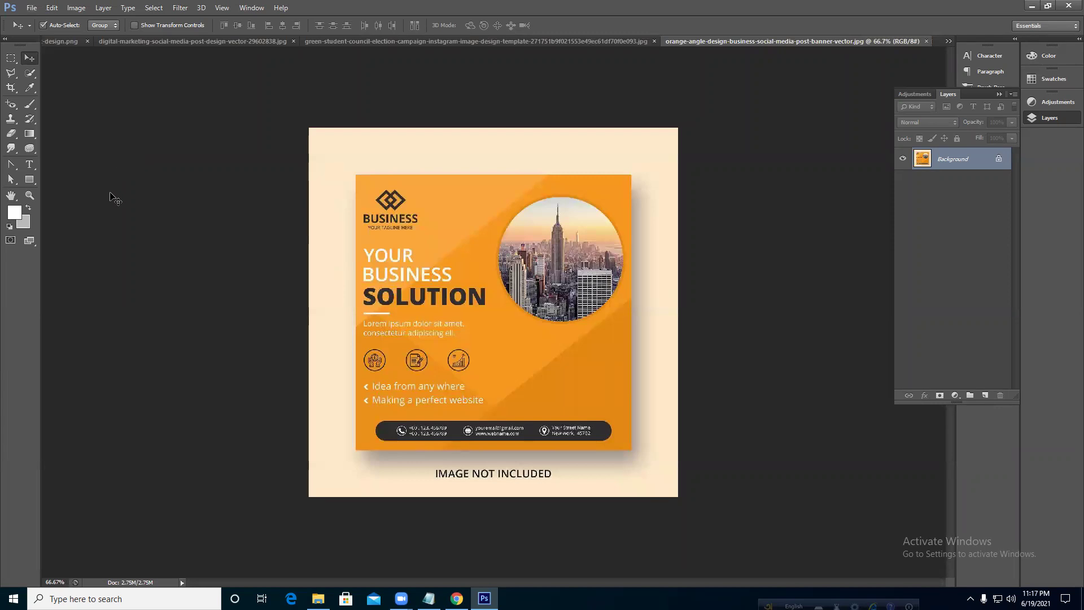
pyautogui.hotkey('ctrl', 'r')
pyautogui.moveTo(49, 150); pyautogui.dragTo(367, 214)
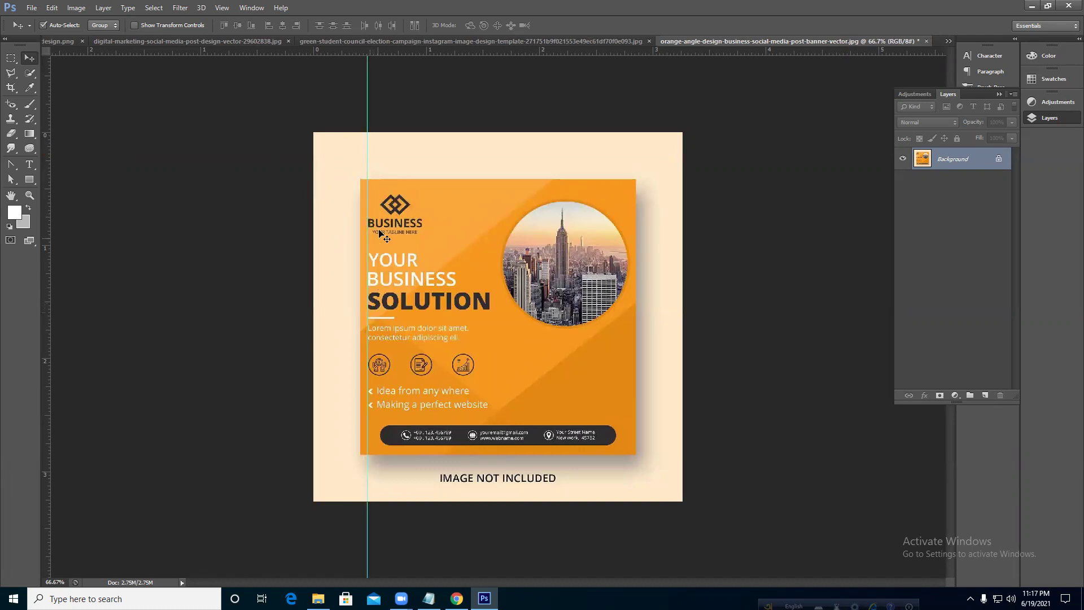